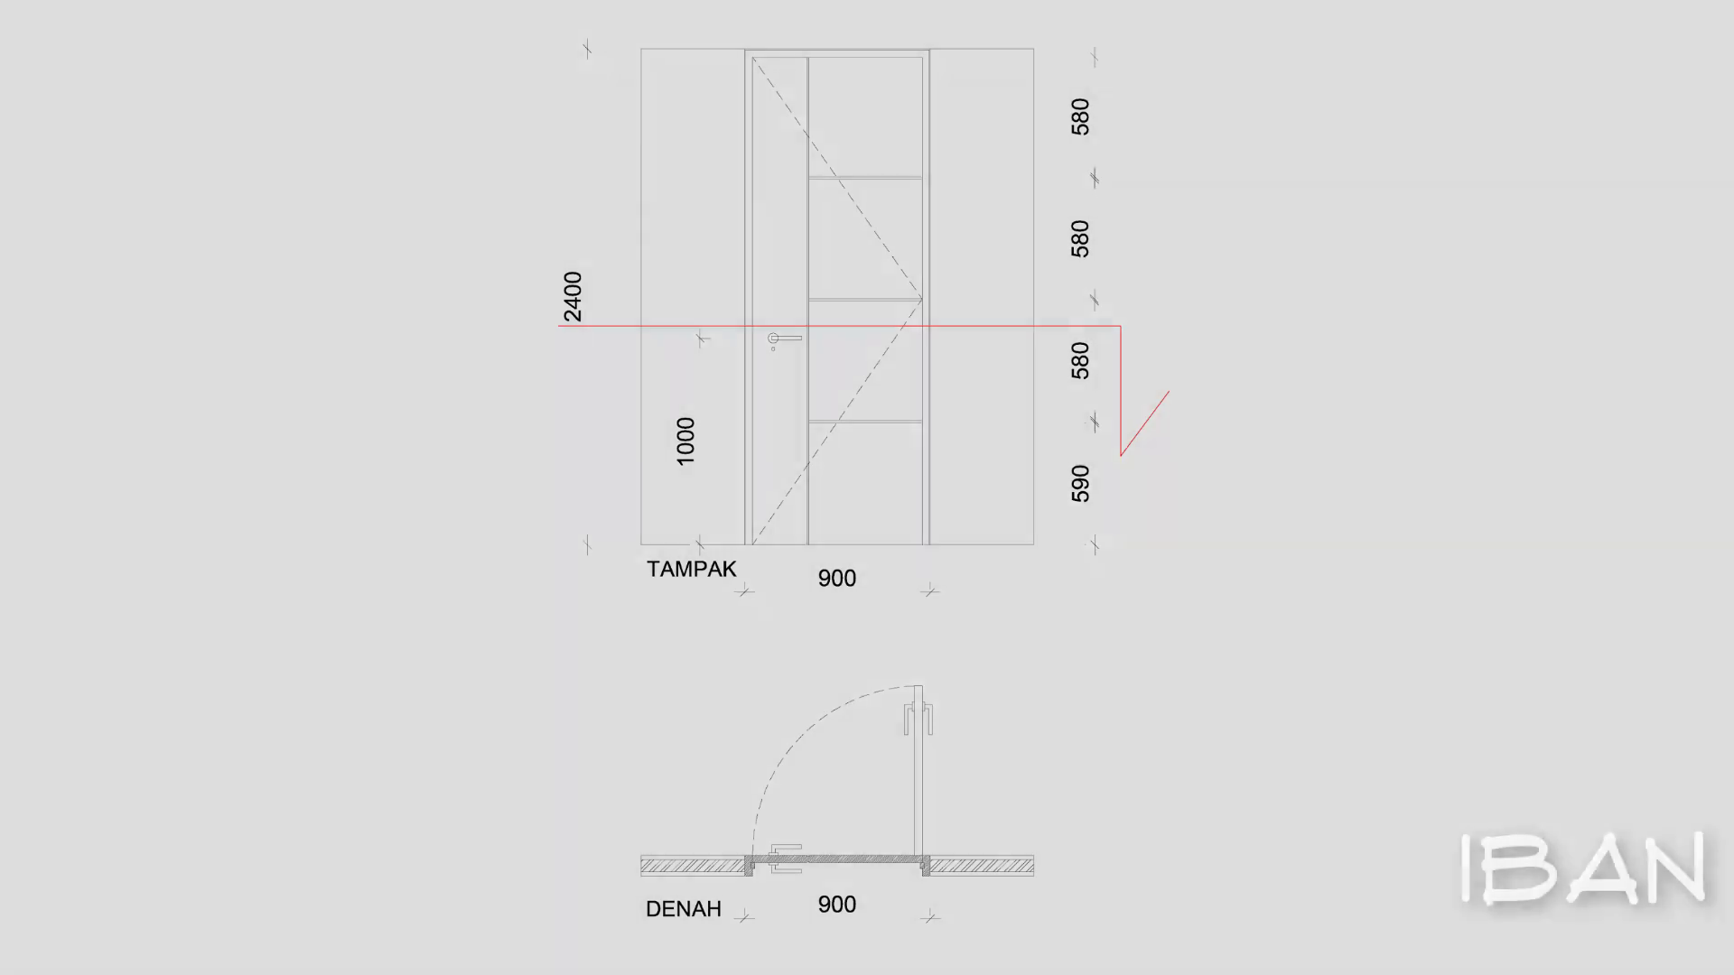
Step: Set the drawing units to 0 length precision with a Millimeters insertion scale
scroll(713, 442, down, 2)
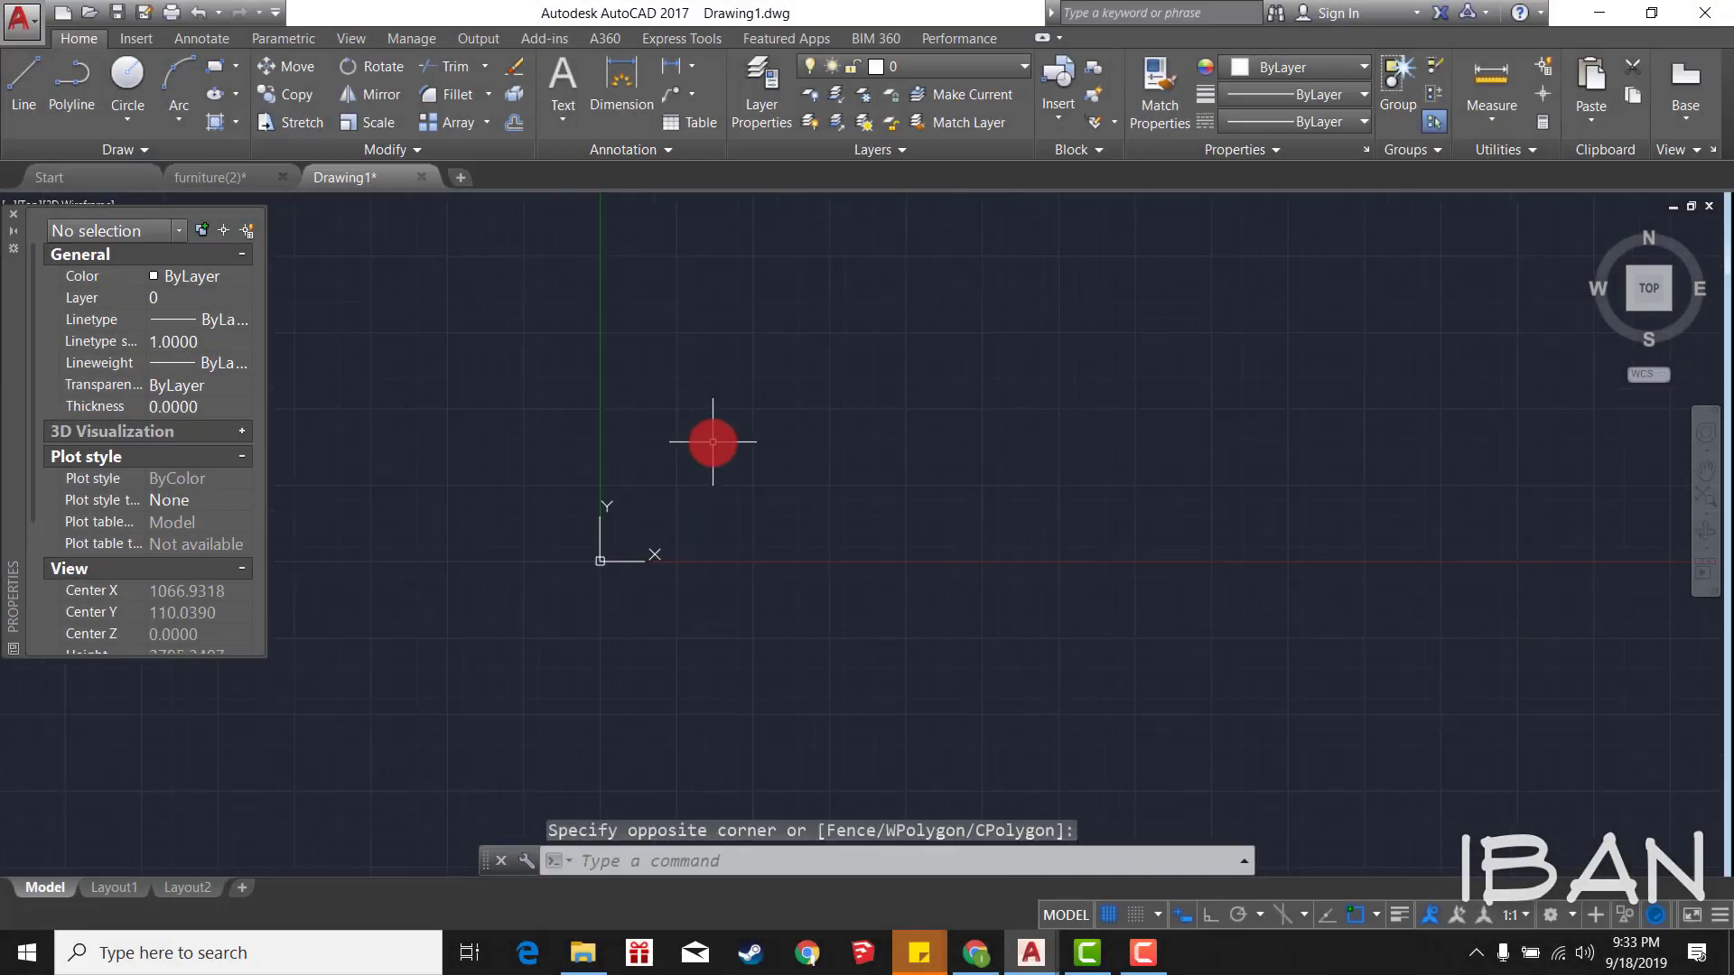
middle_drag(713, 442, 709, 457)
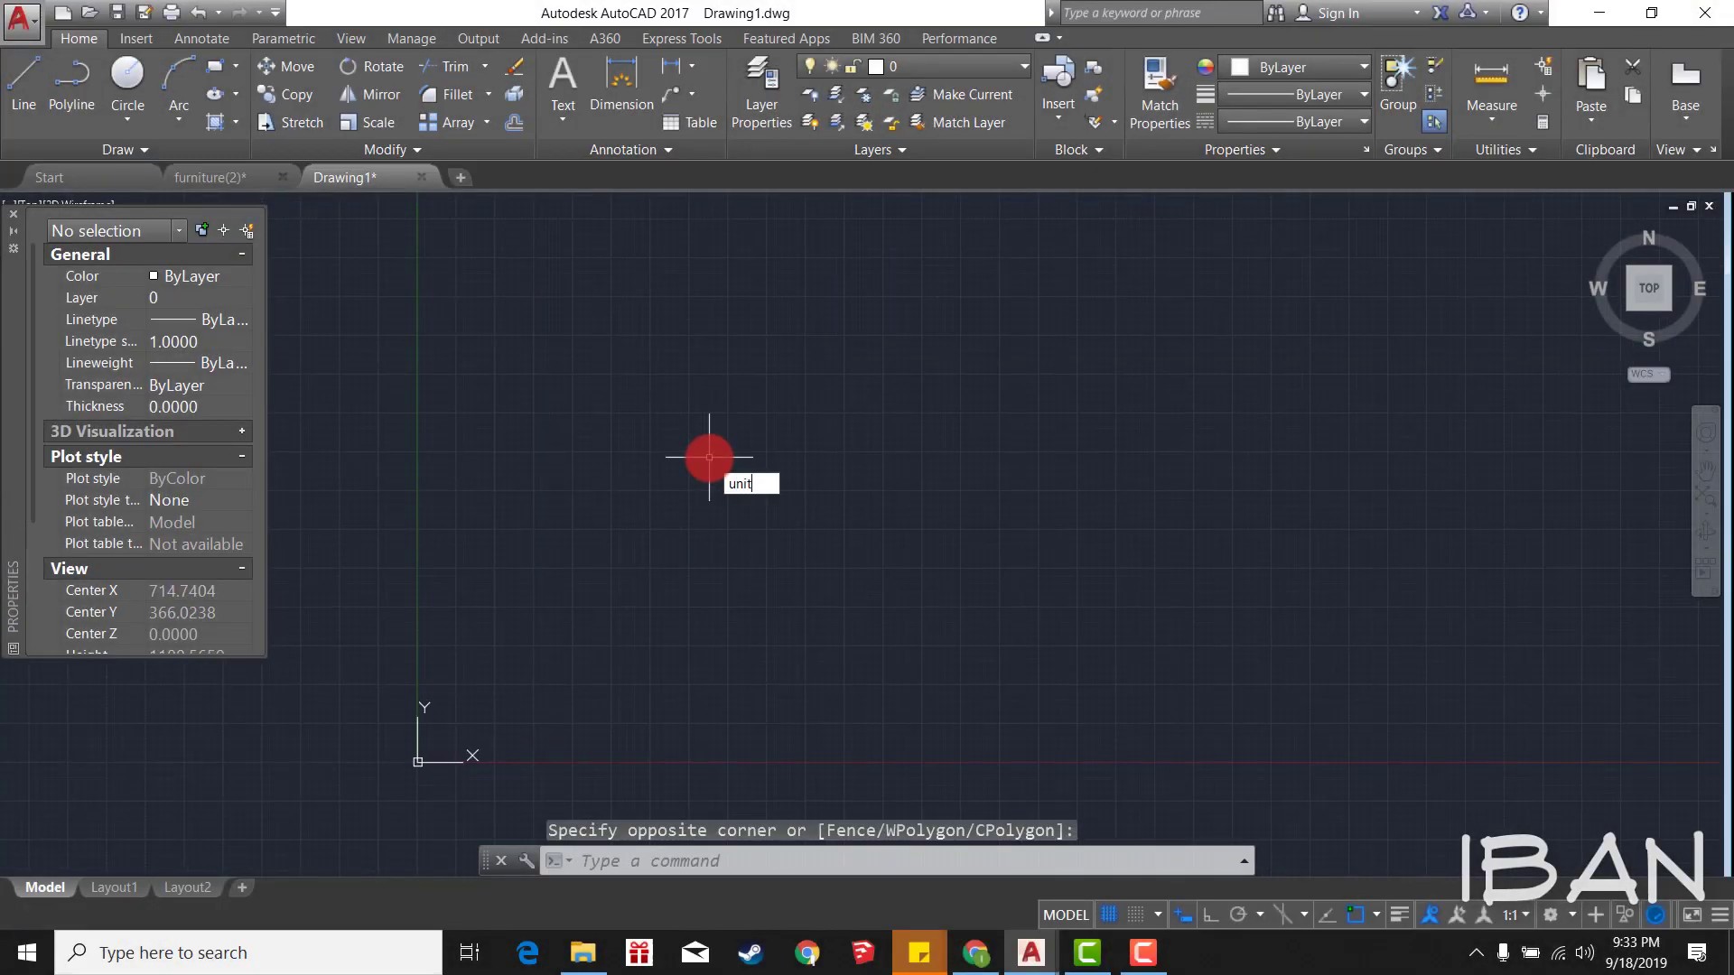
key(Return)
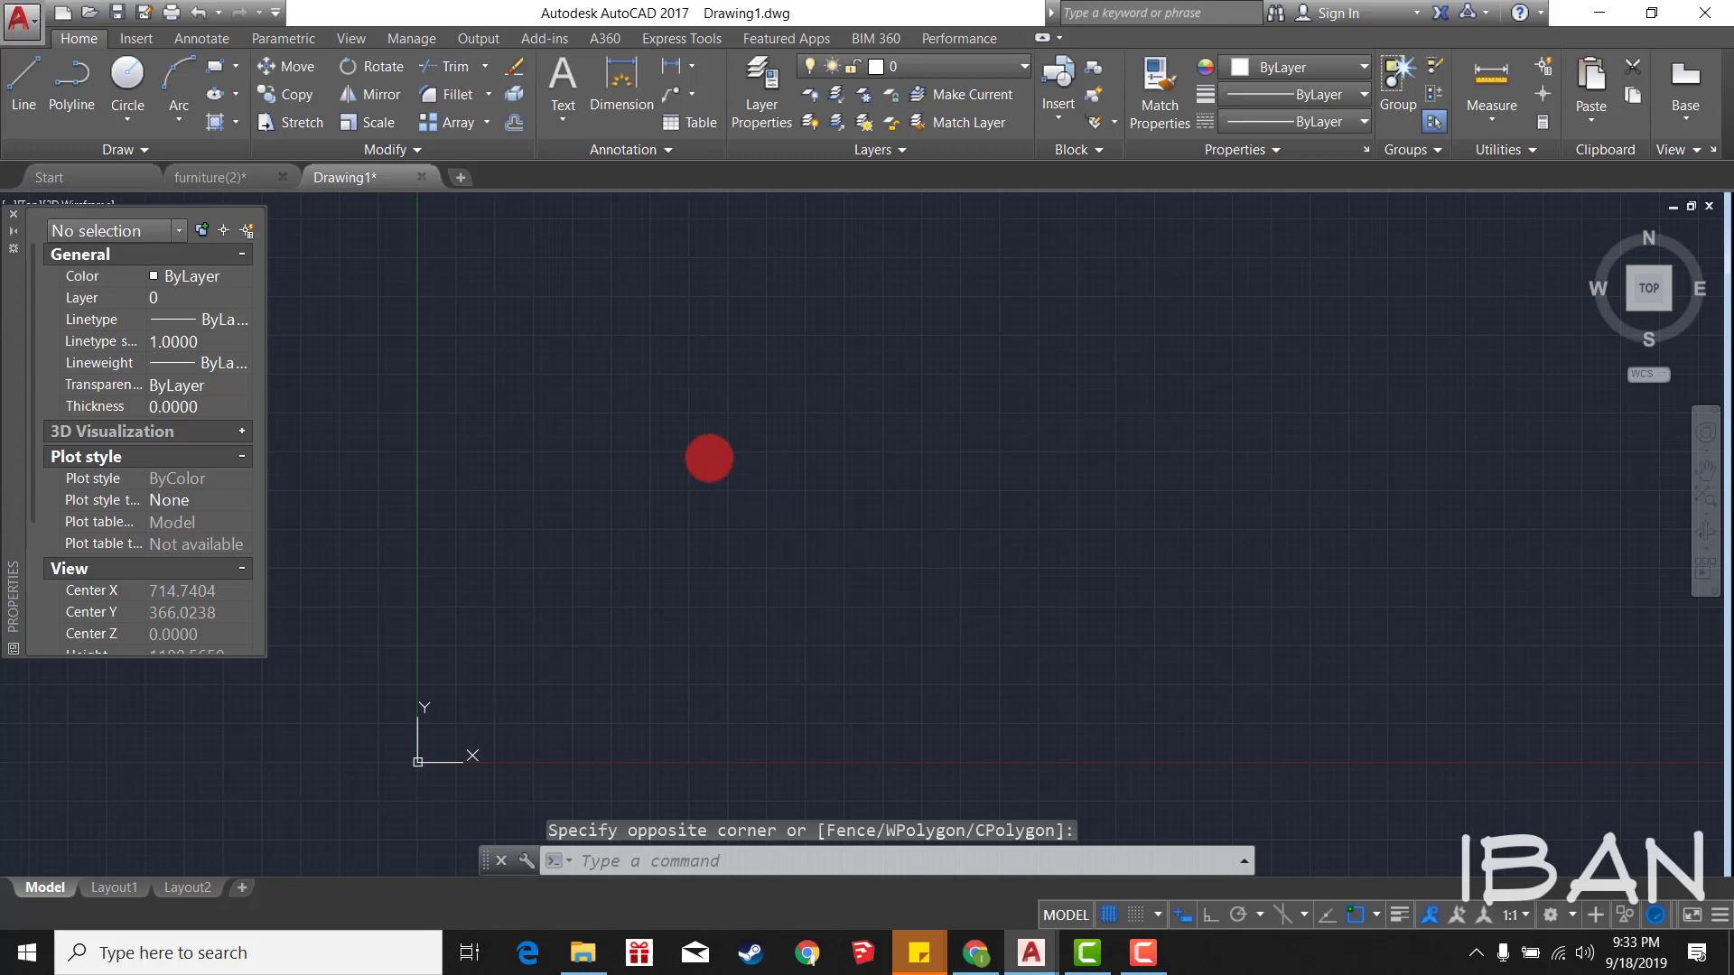
click(713, 366)
click(714, 472)
text(UNITS)
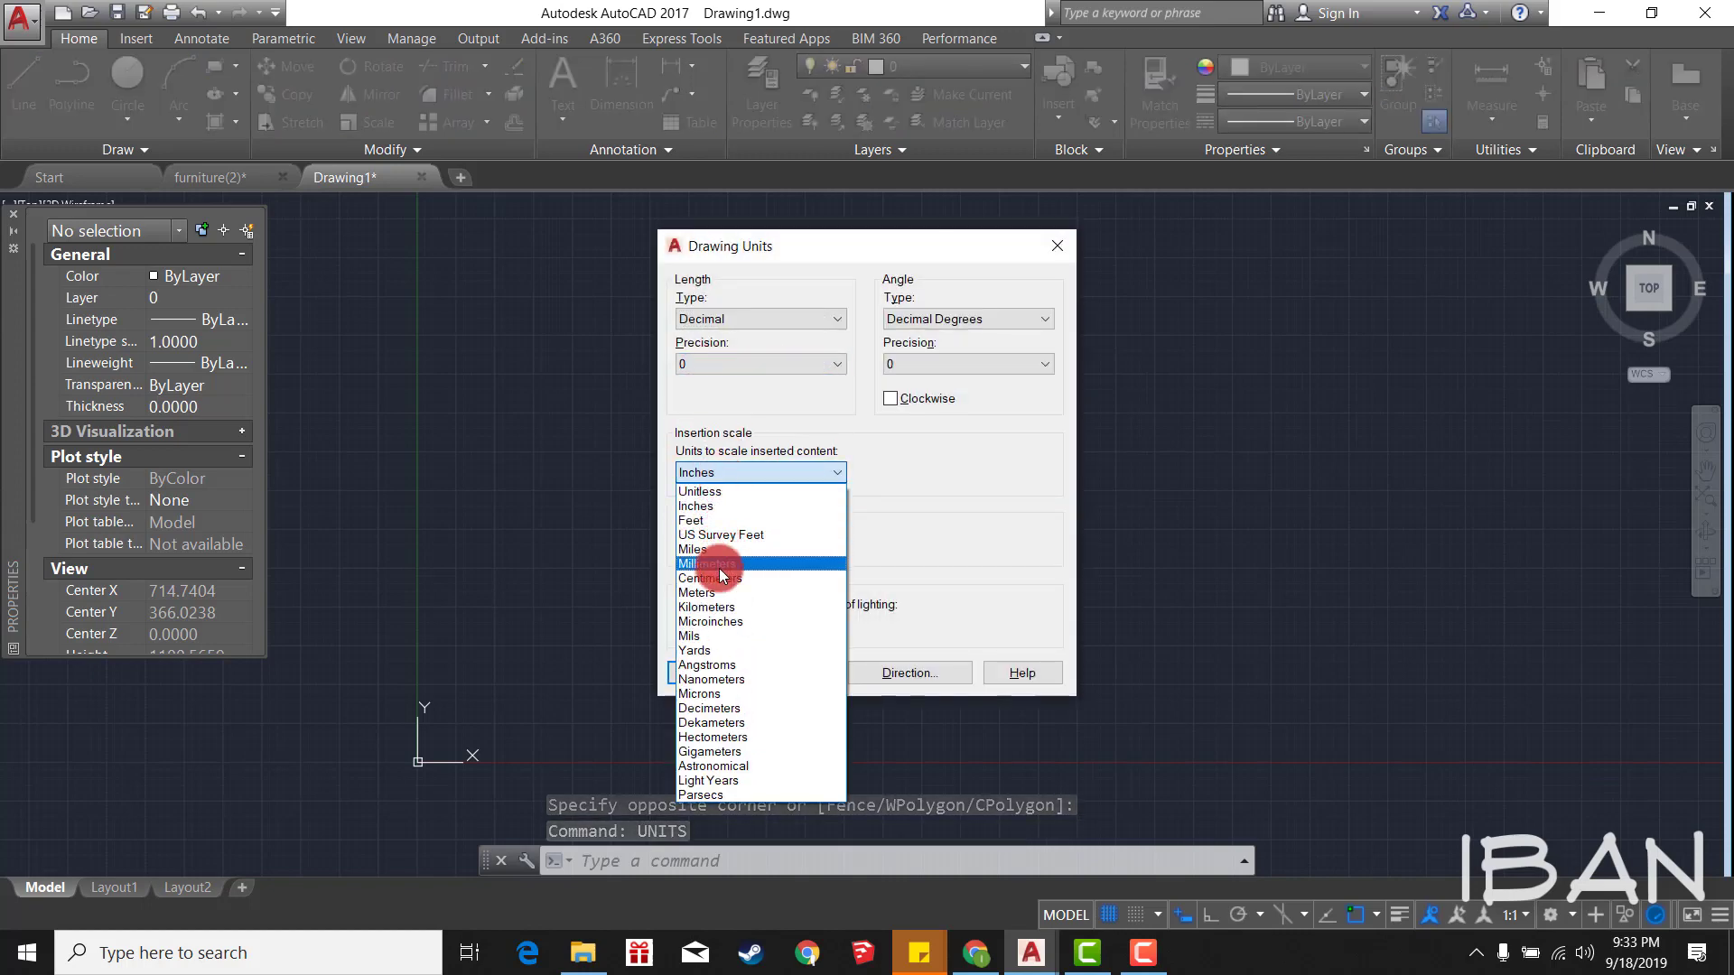
click(719, 567)
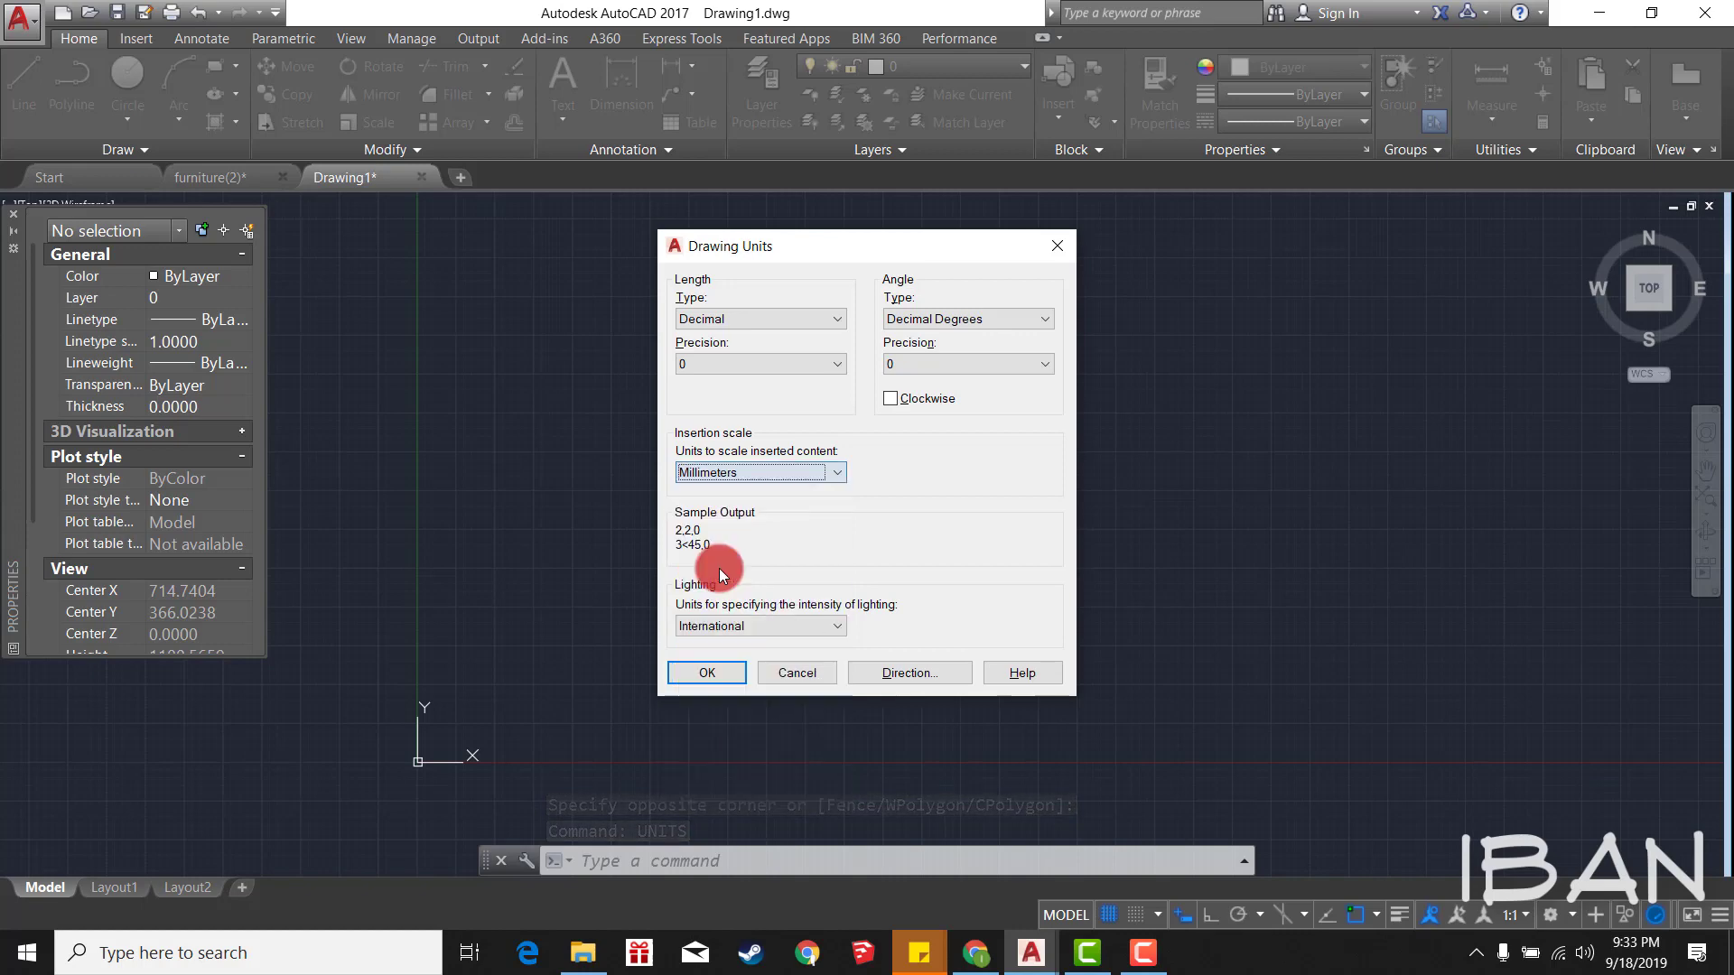
click(724, 670)
mouse_move(723, 670)
middle_down()
mouse_move(635, 557)
mouse_move(604, 550)
middle_up()
text(re)
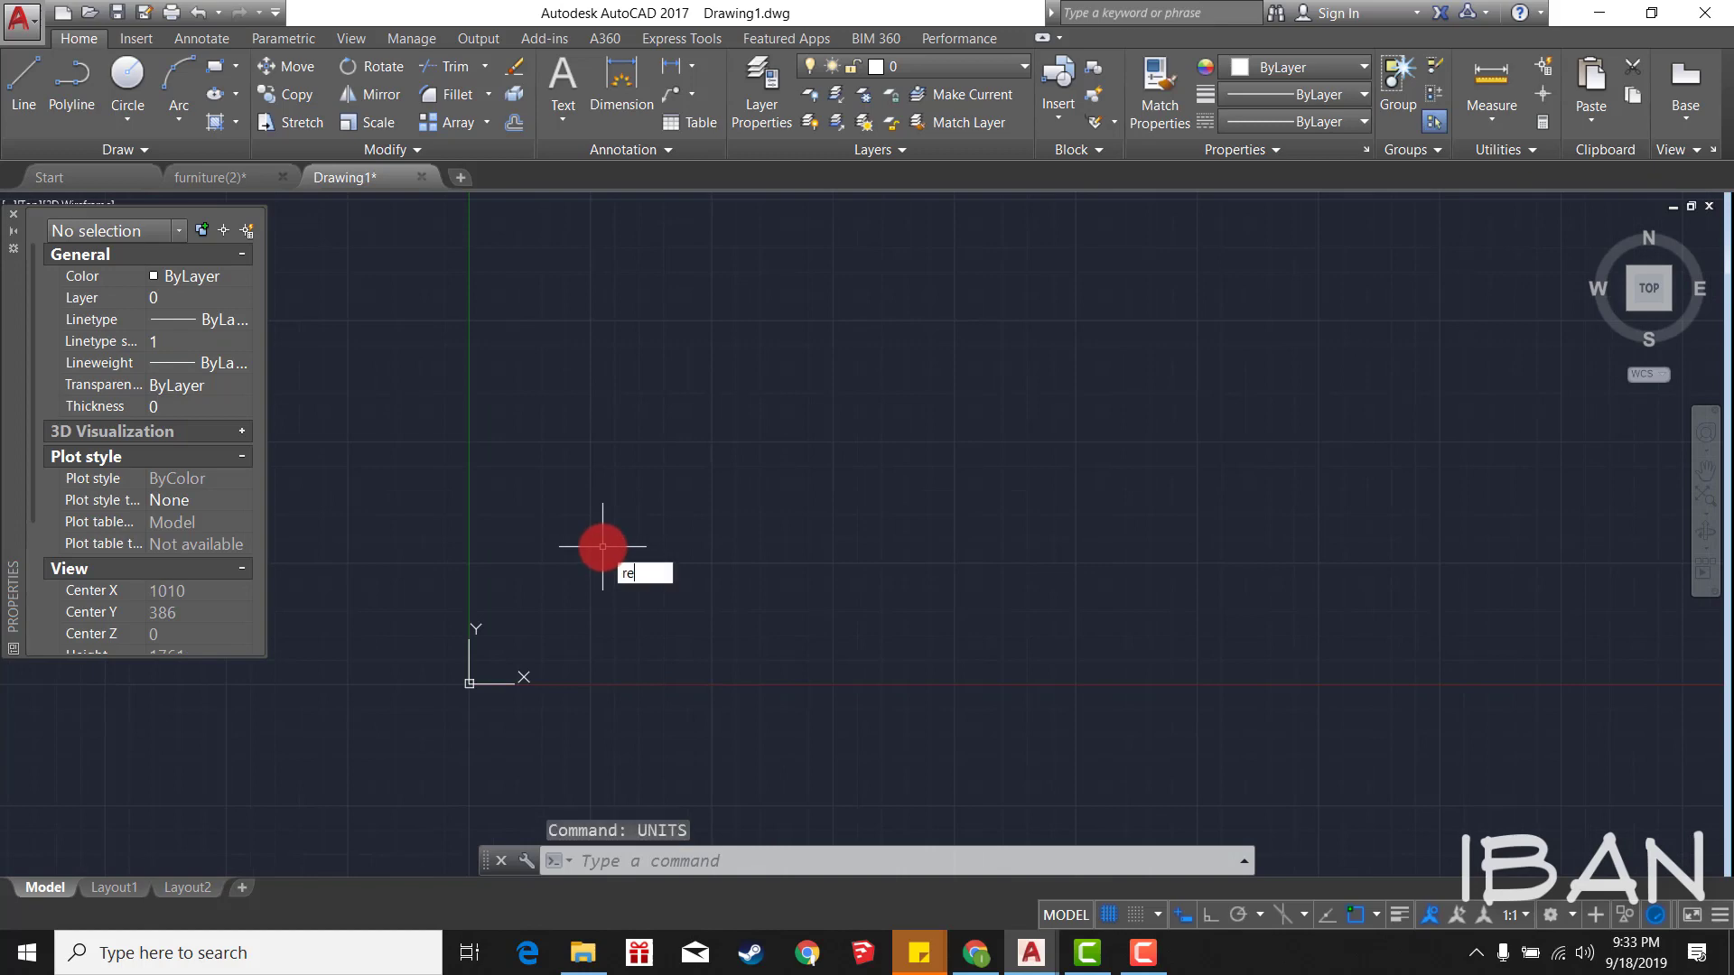
text(c)
key(Return)
click(592, 469)
text(420)
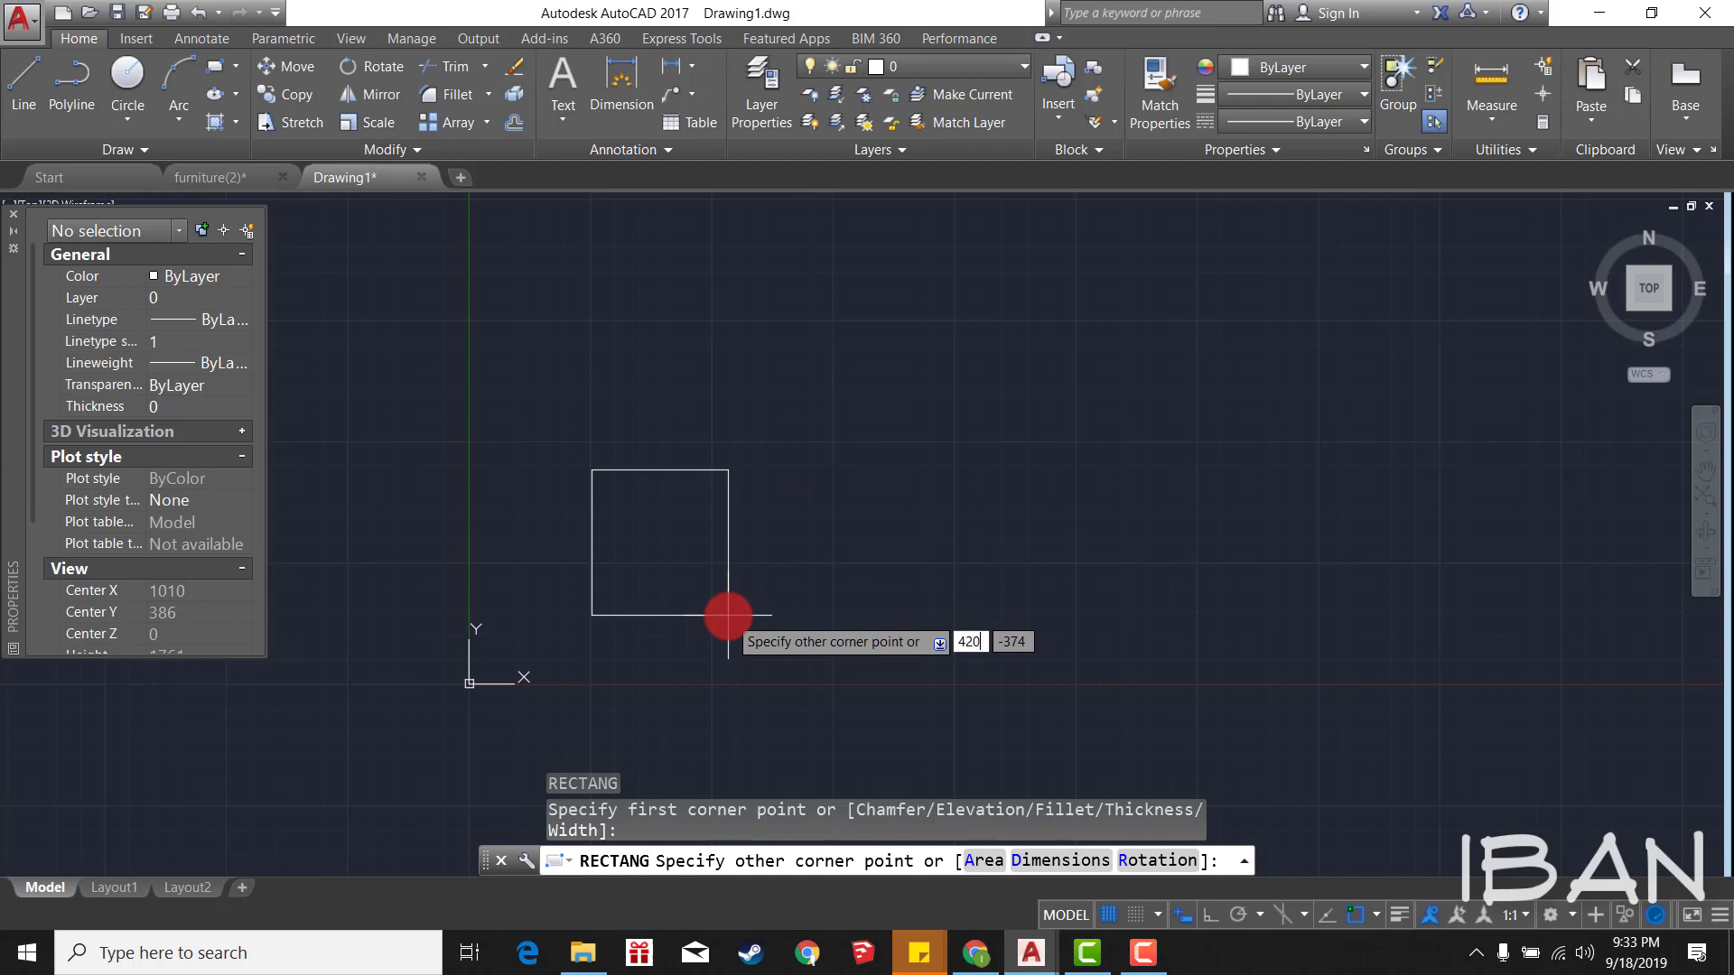
key(Return)
key(Escape)
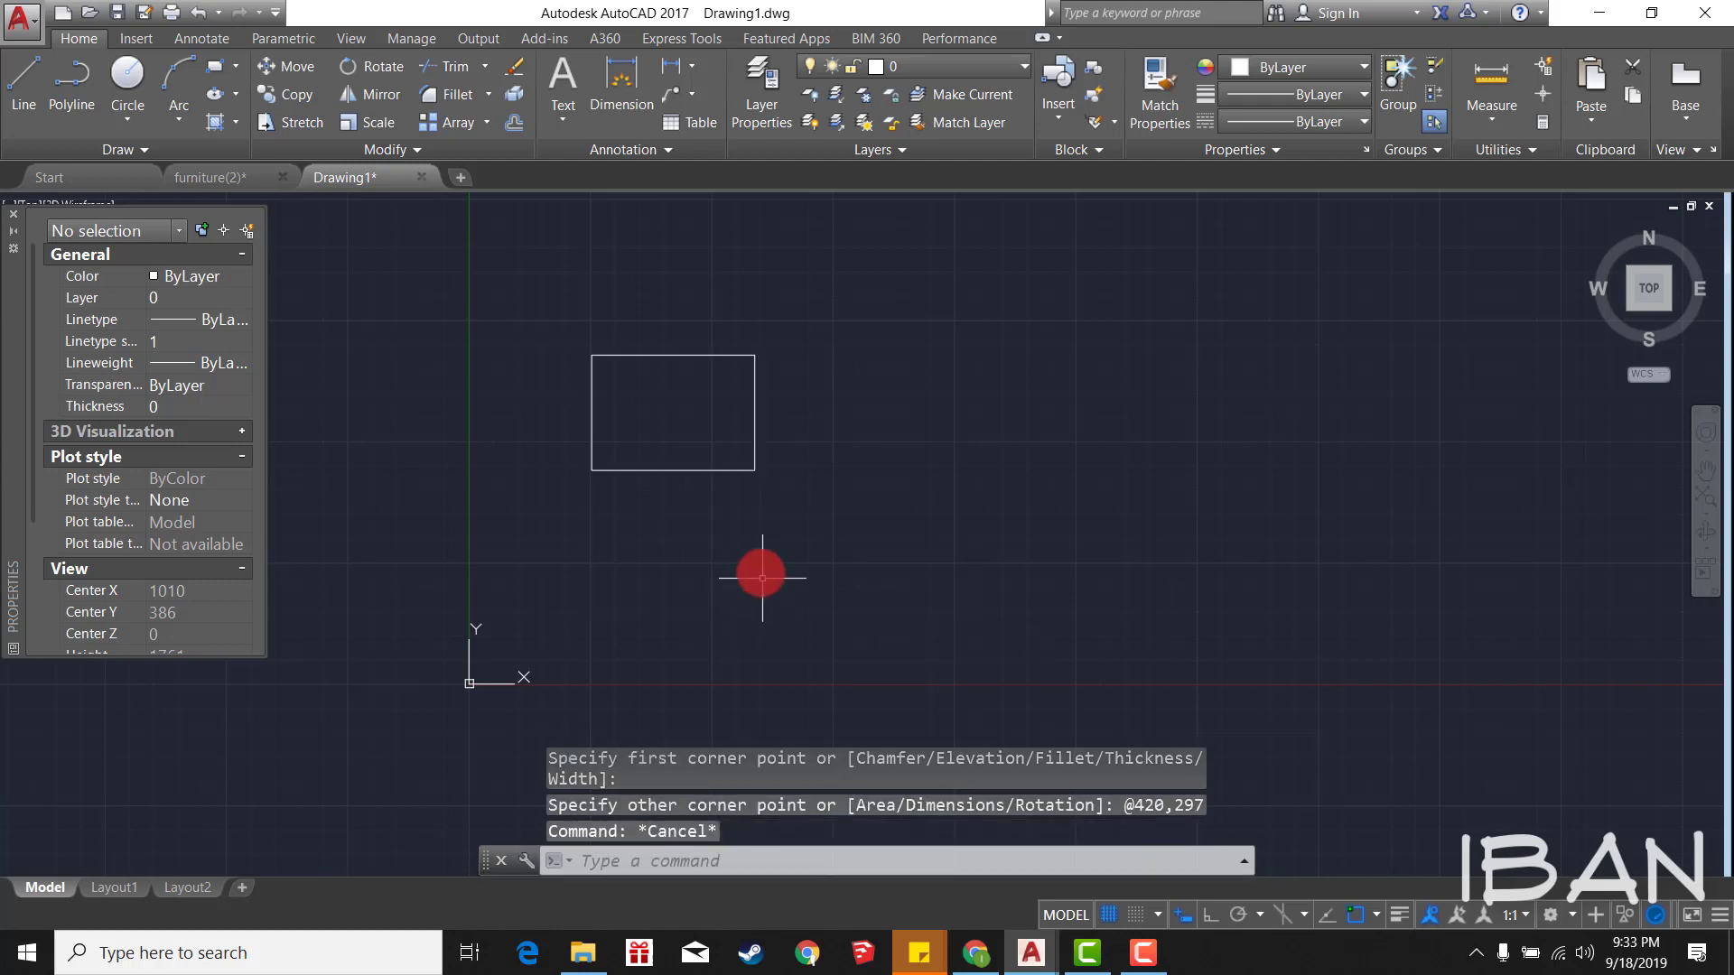
click(761, 578)
click(612, 411)
key(Return)
click(633, 491)
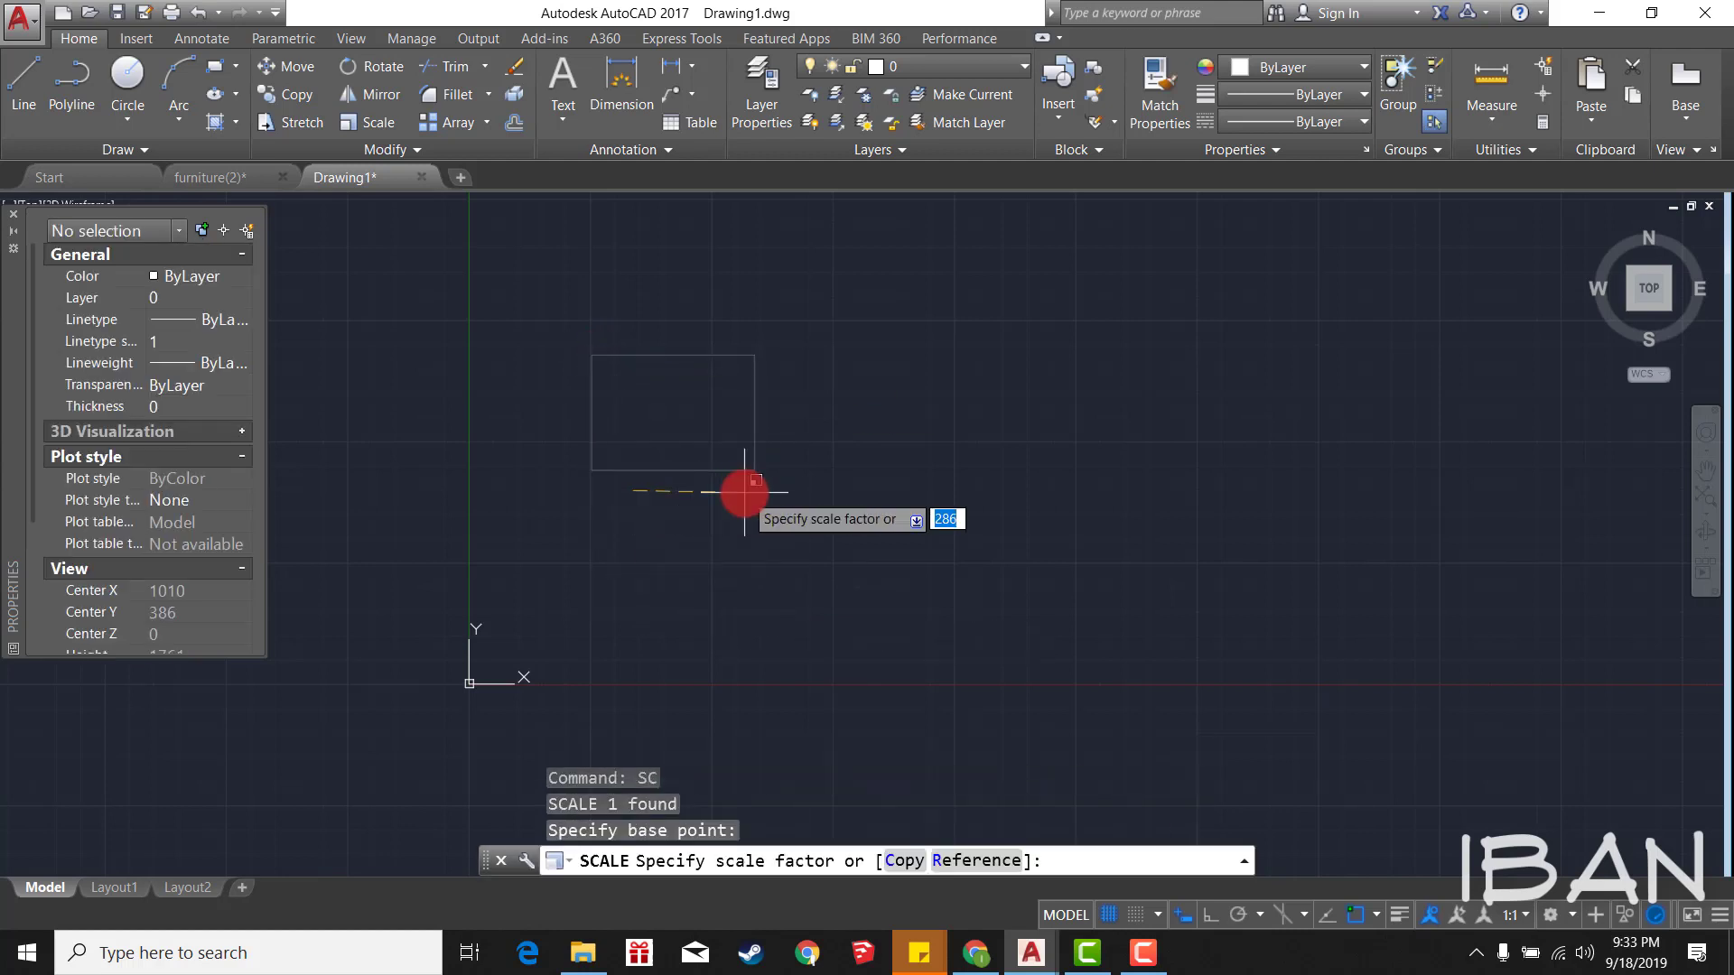
text(0)
key(Return)
scroll(650, 569, down, 15)
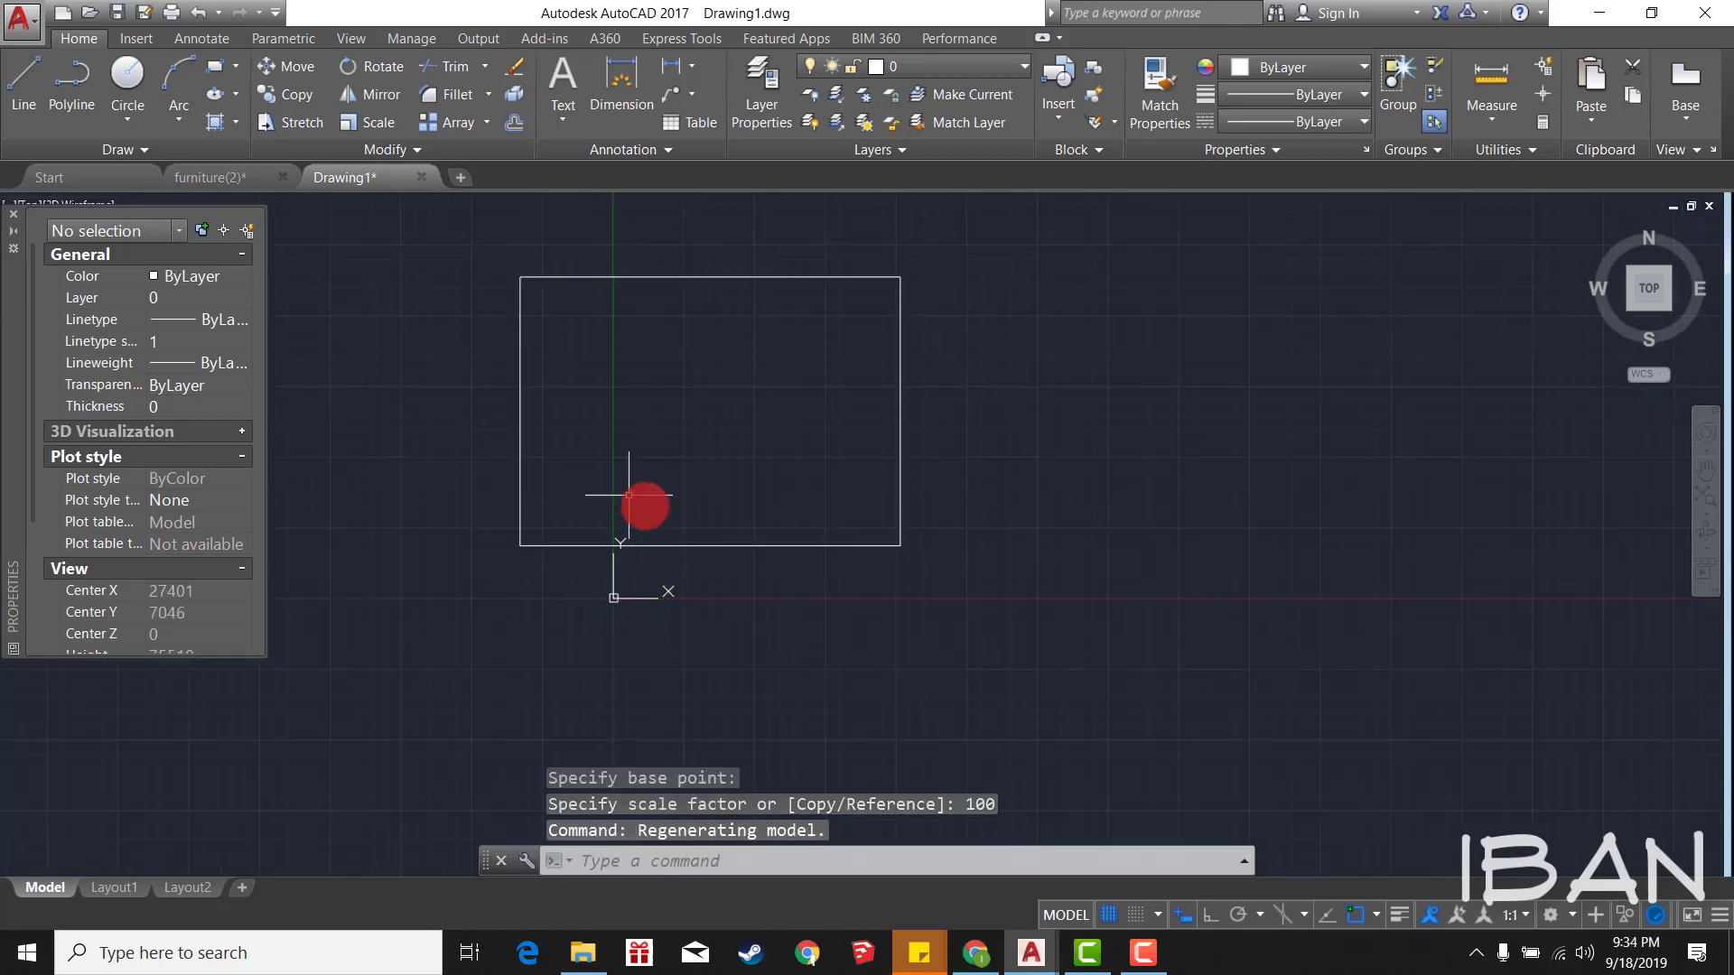
click(967, 600)
click(852, 485)
text(m)
key(Return)
click(716, 426)
key(Escape)
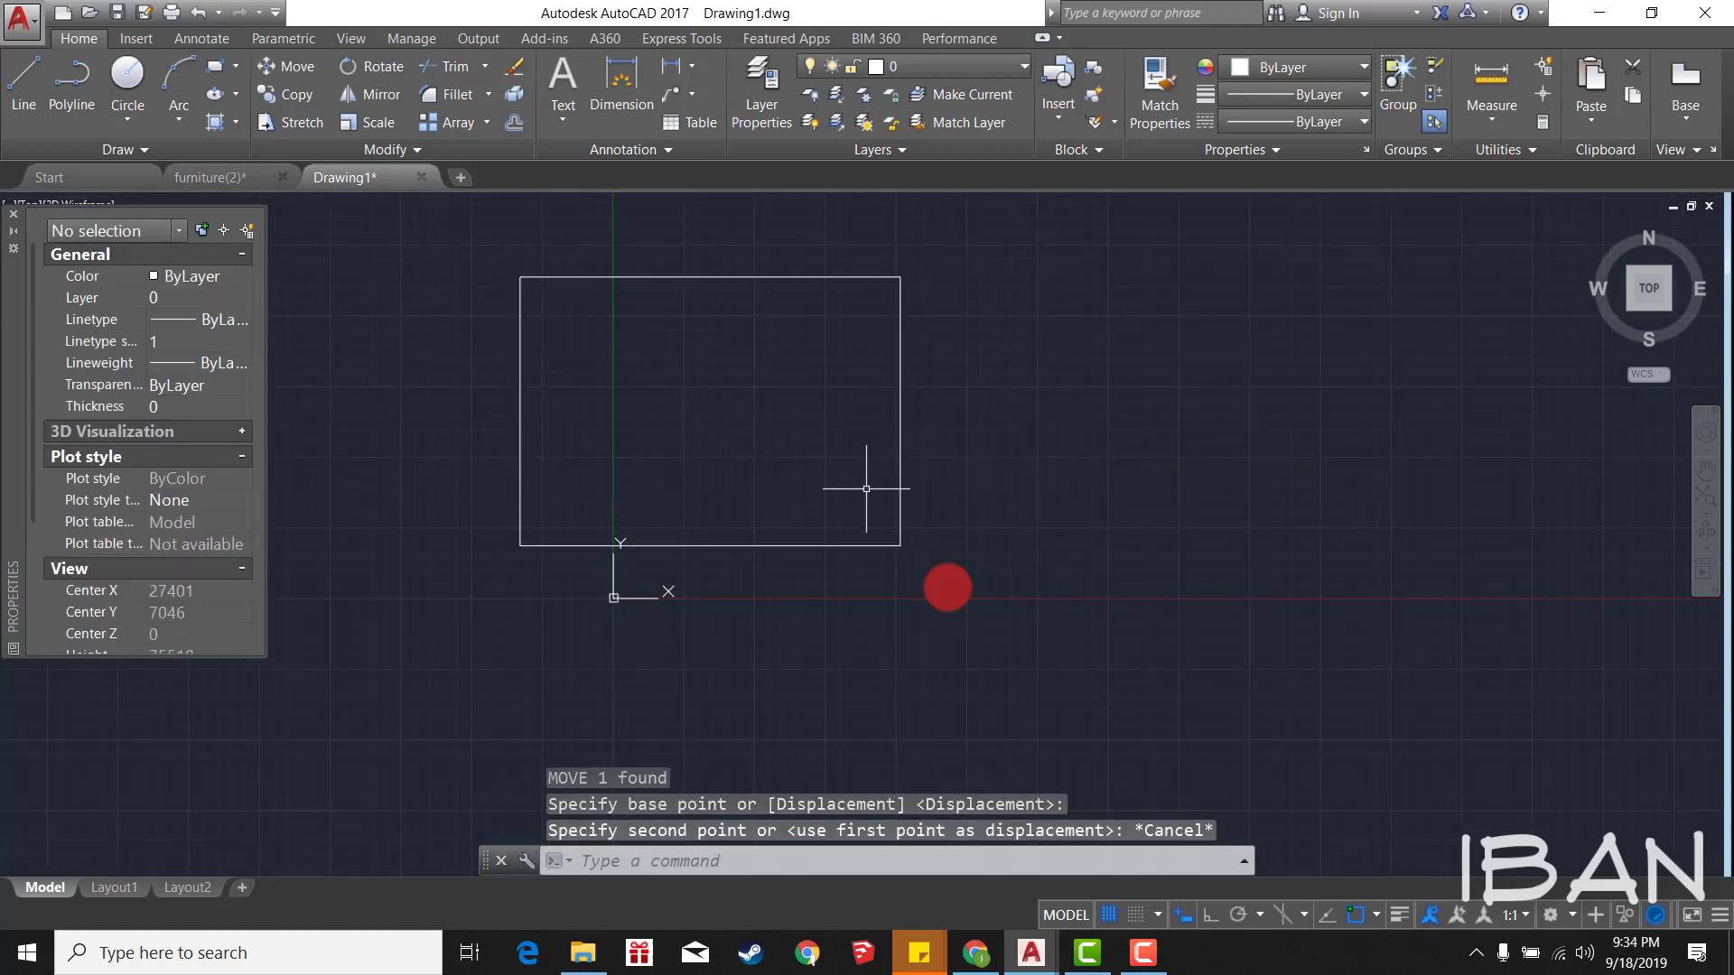
click(947, 588)
click(650, 376)
text(e)
key(Return)
scroll(735, 515, up, 3)
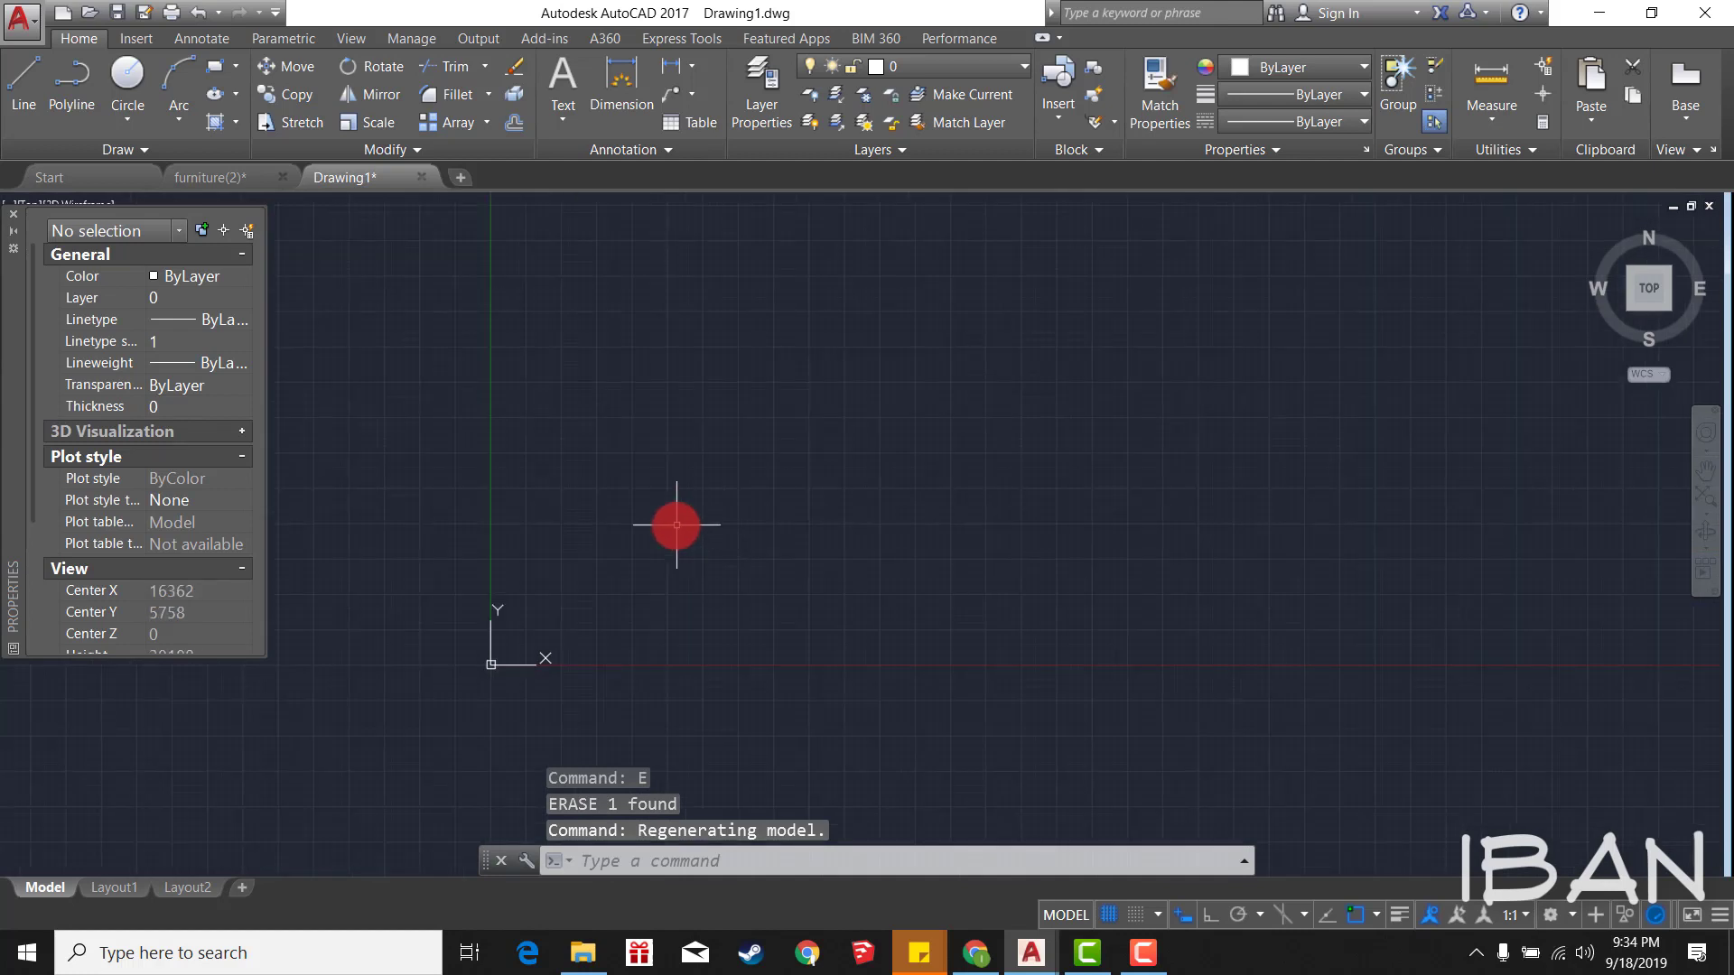
text(l)
key(Return)
click(427, 520)
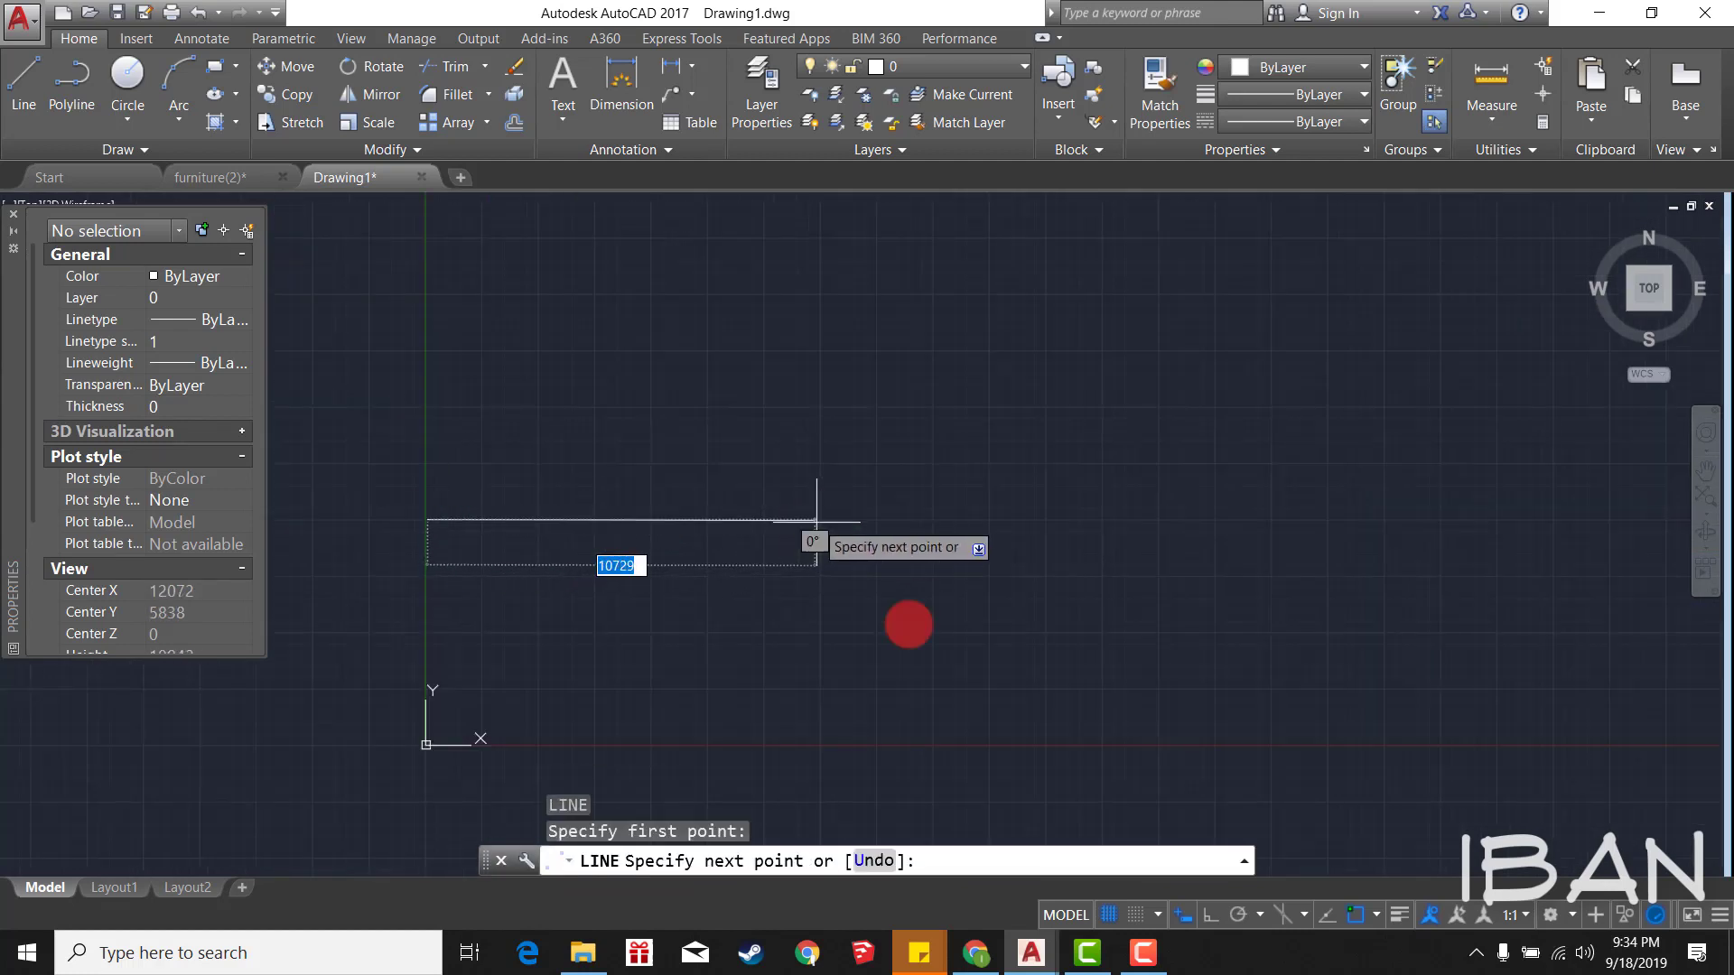
click(911, 520)
key(Escape)
click(909, 628)
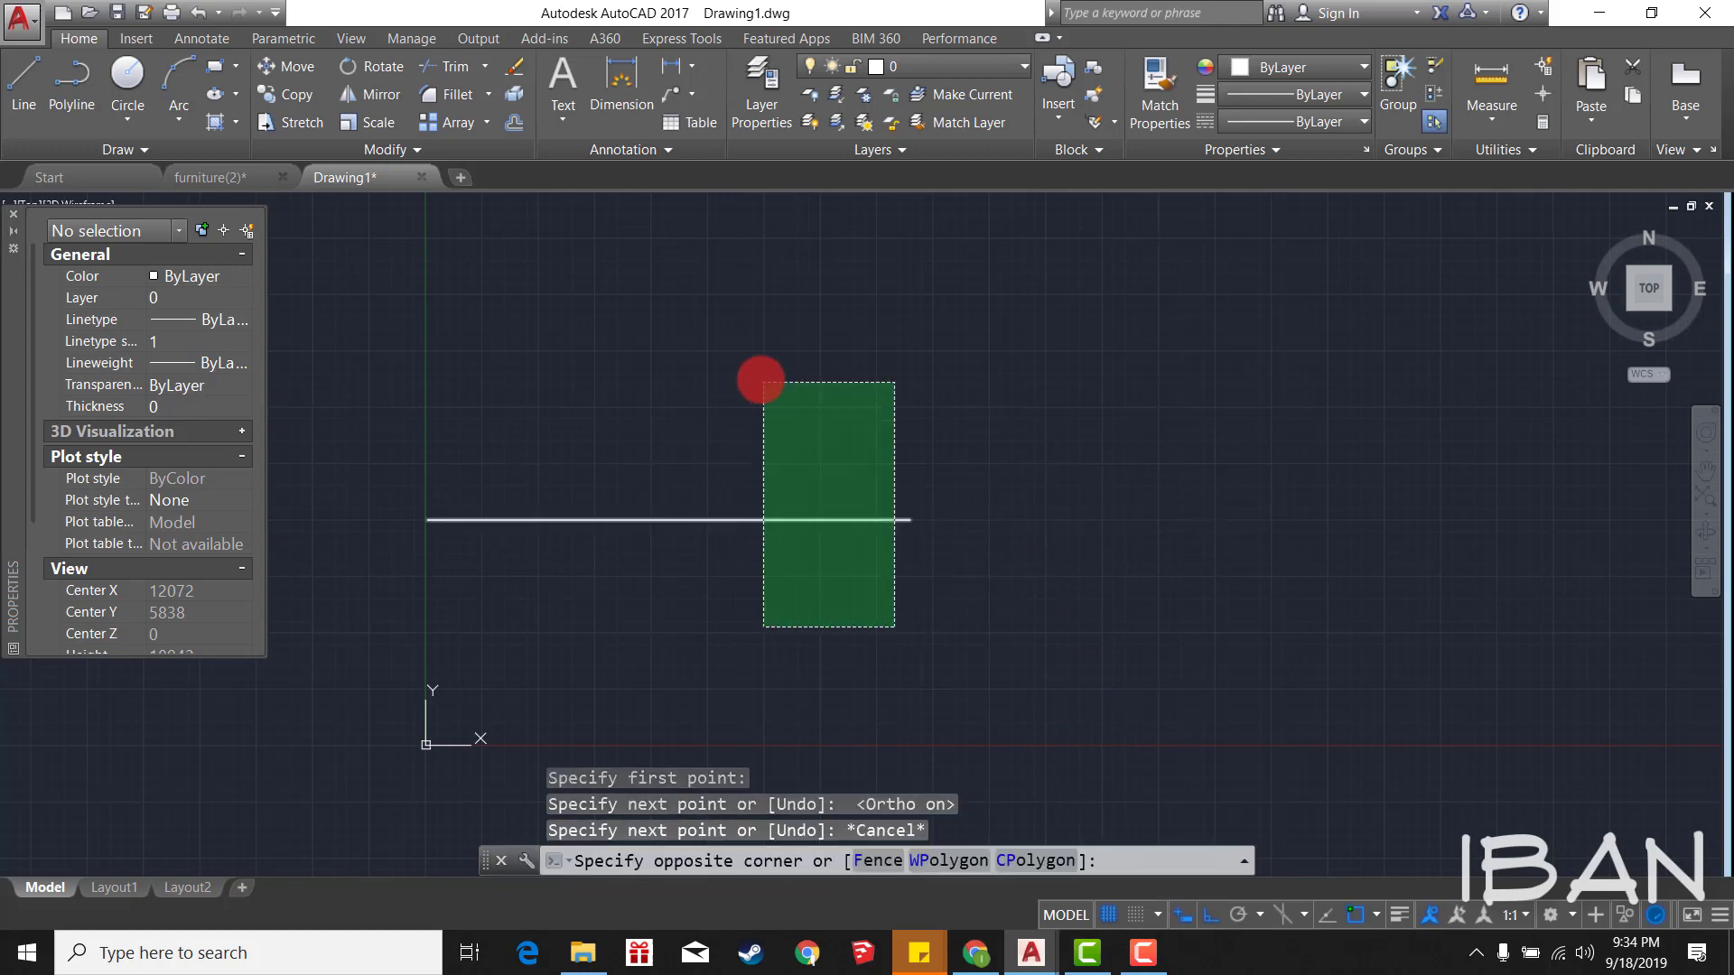
click(759, 375)
text(co)
click(912, 426)
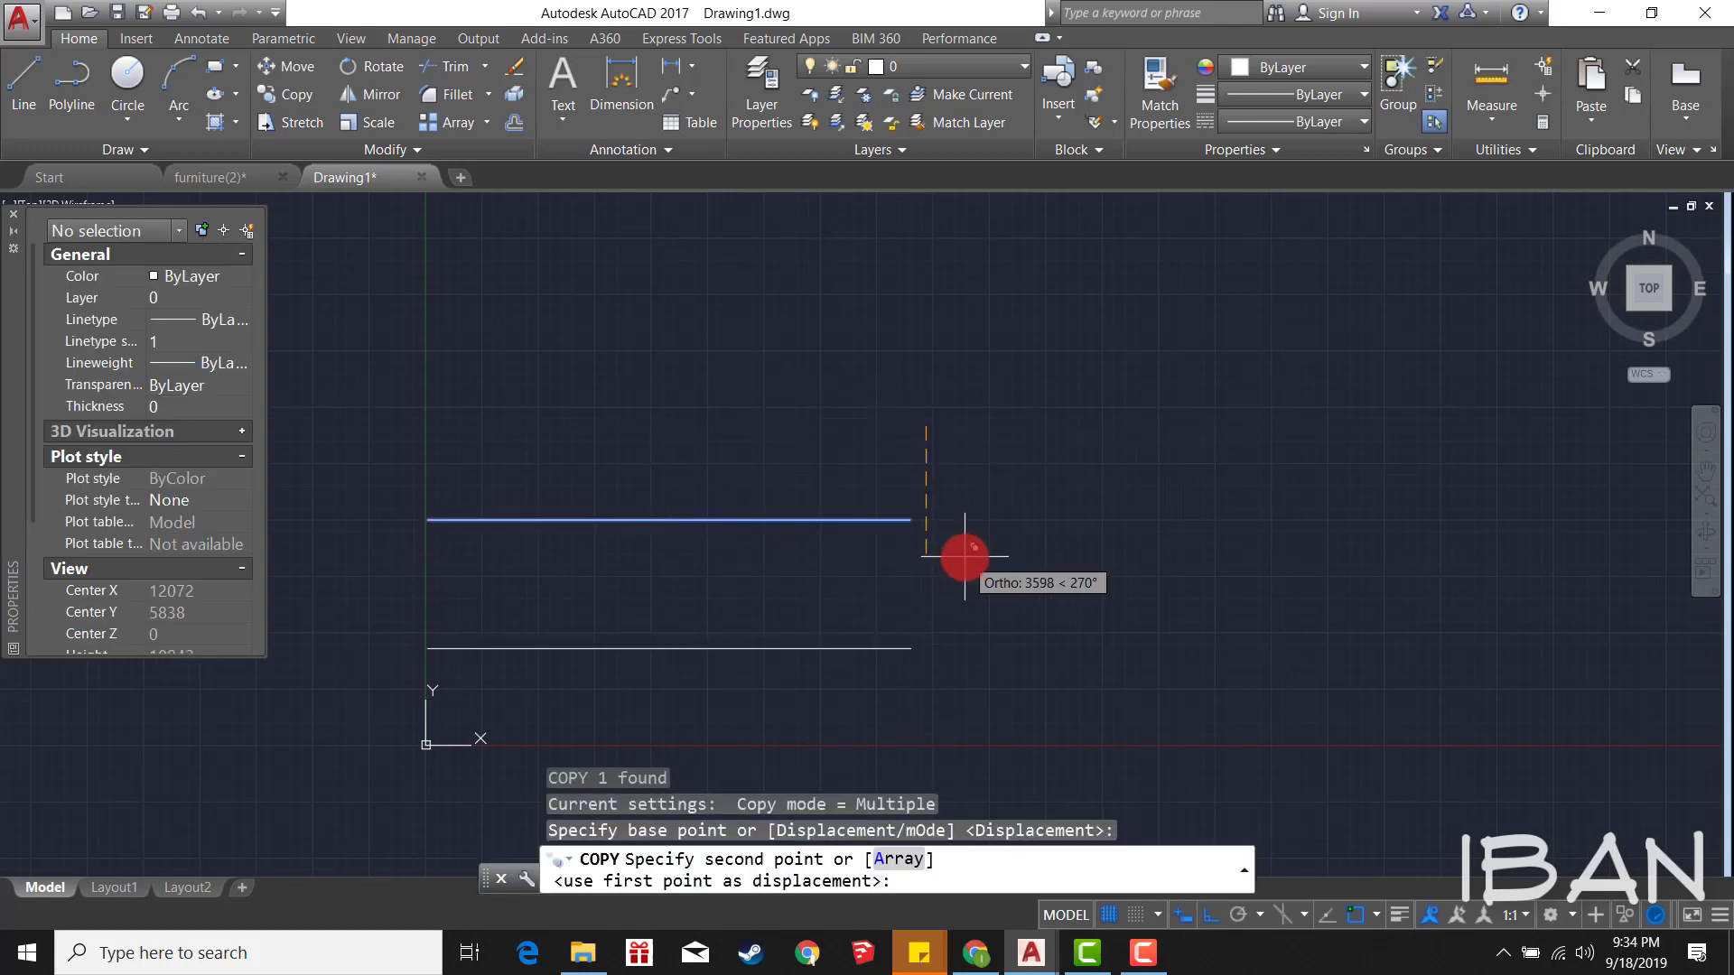
text(100)
key(Return)
key(Escape)
scroll(909, 526, up, 3)
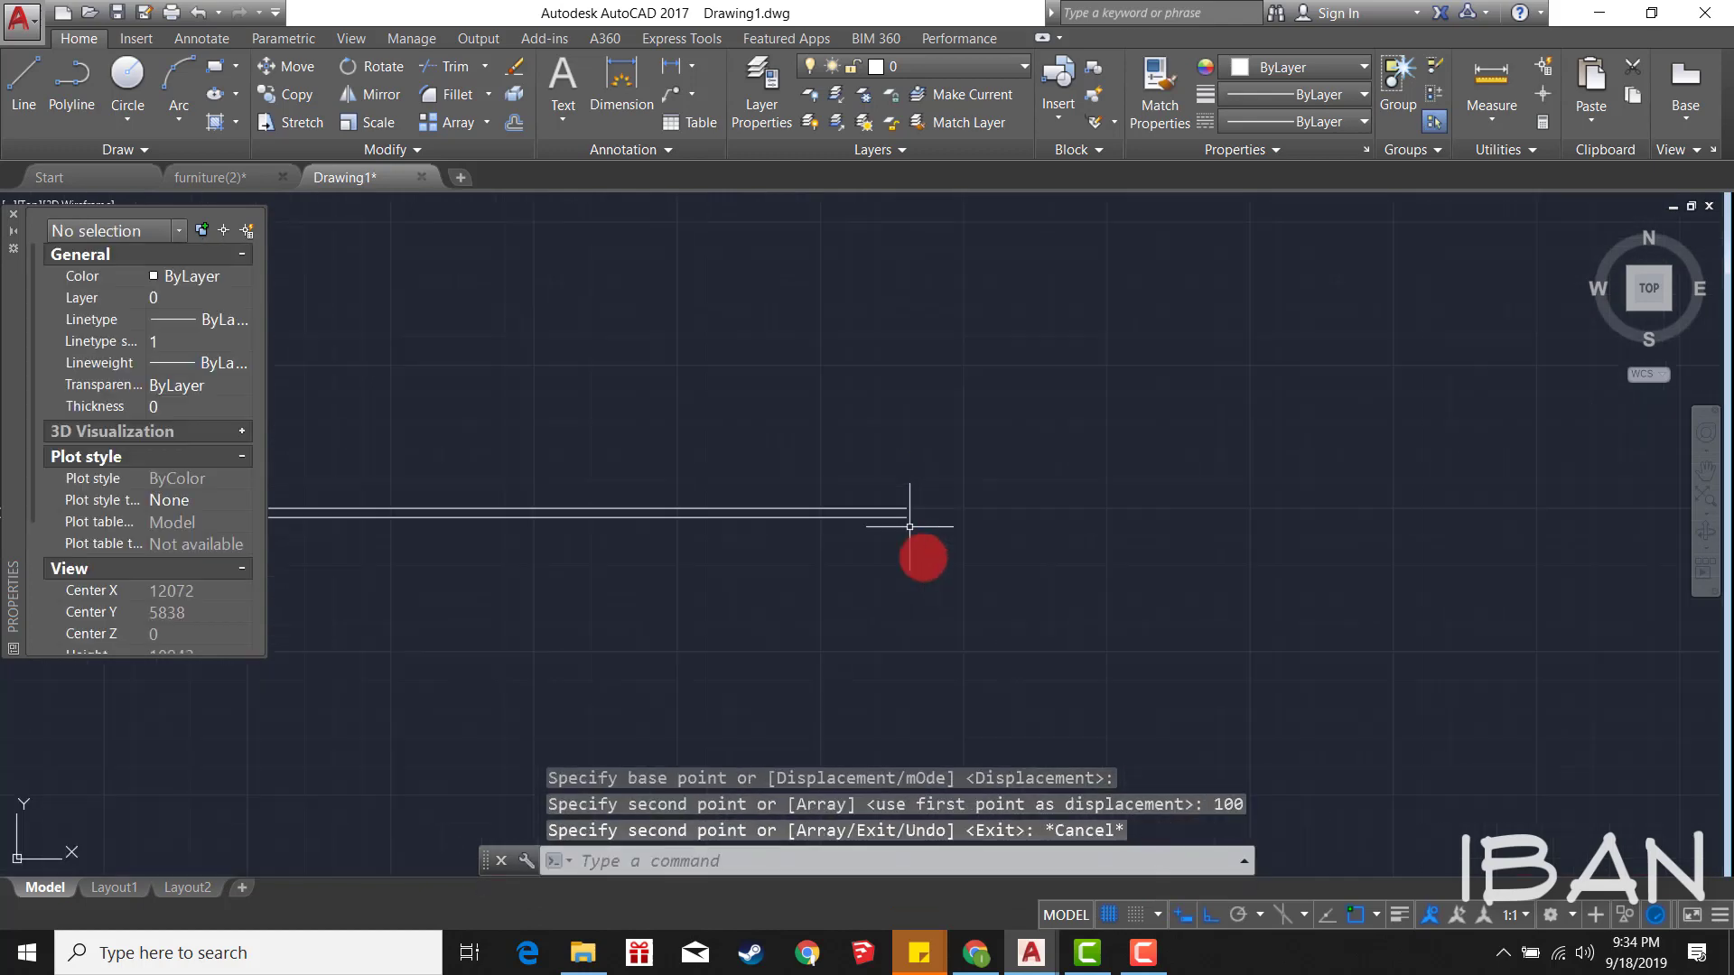
drag(910, 527, 851, 407)
scroll(939, 418, down, 1)
text(e)
key(Return)
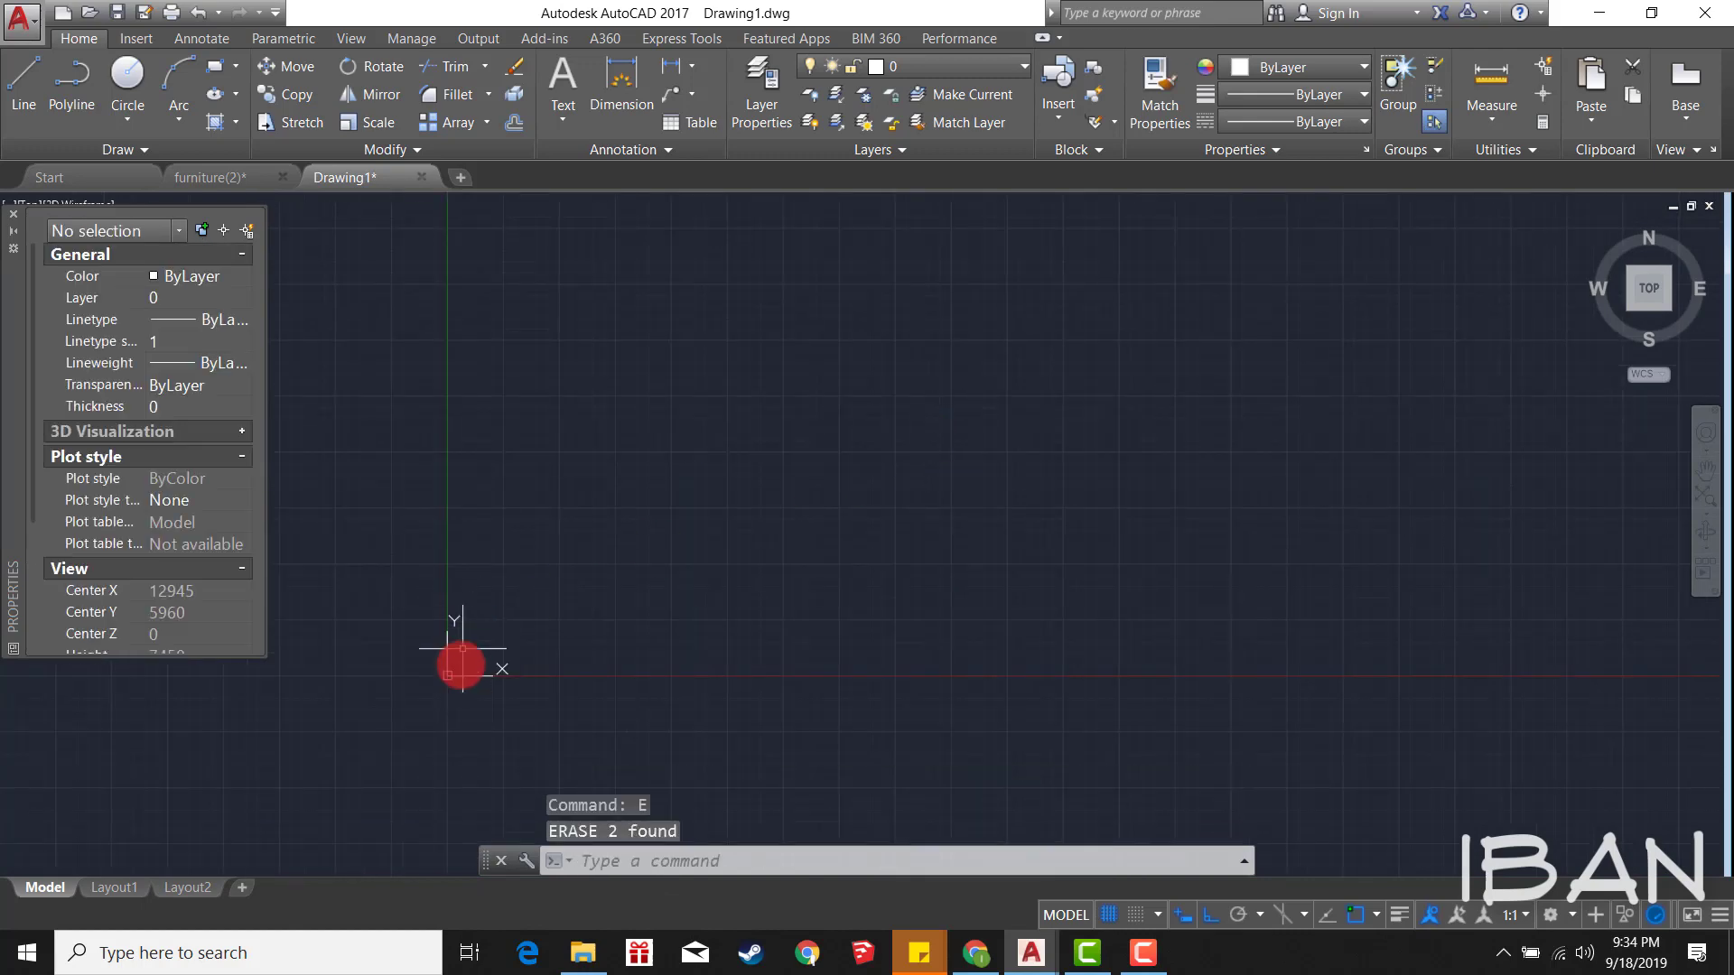
scroll(488, 659, up, 3)
text(l)
key(Return)
click(441, 589)
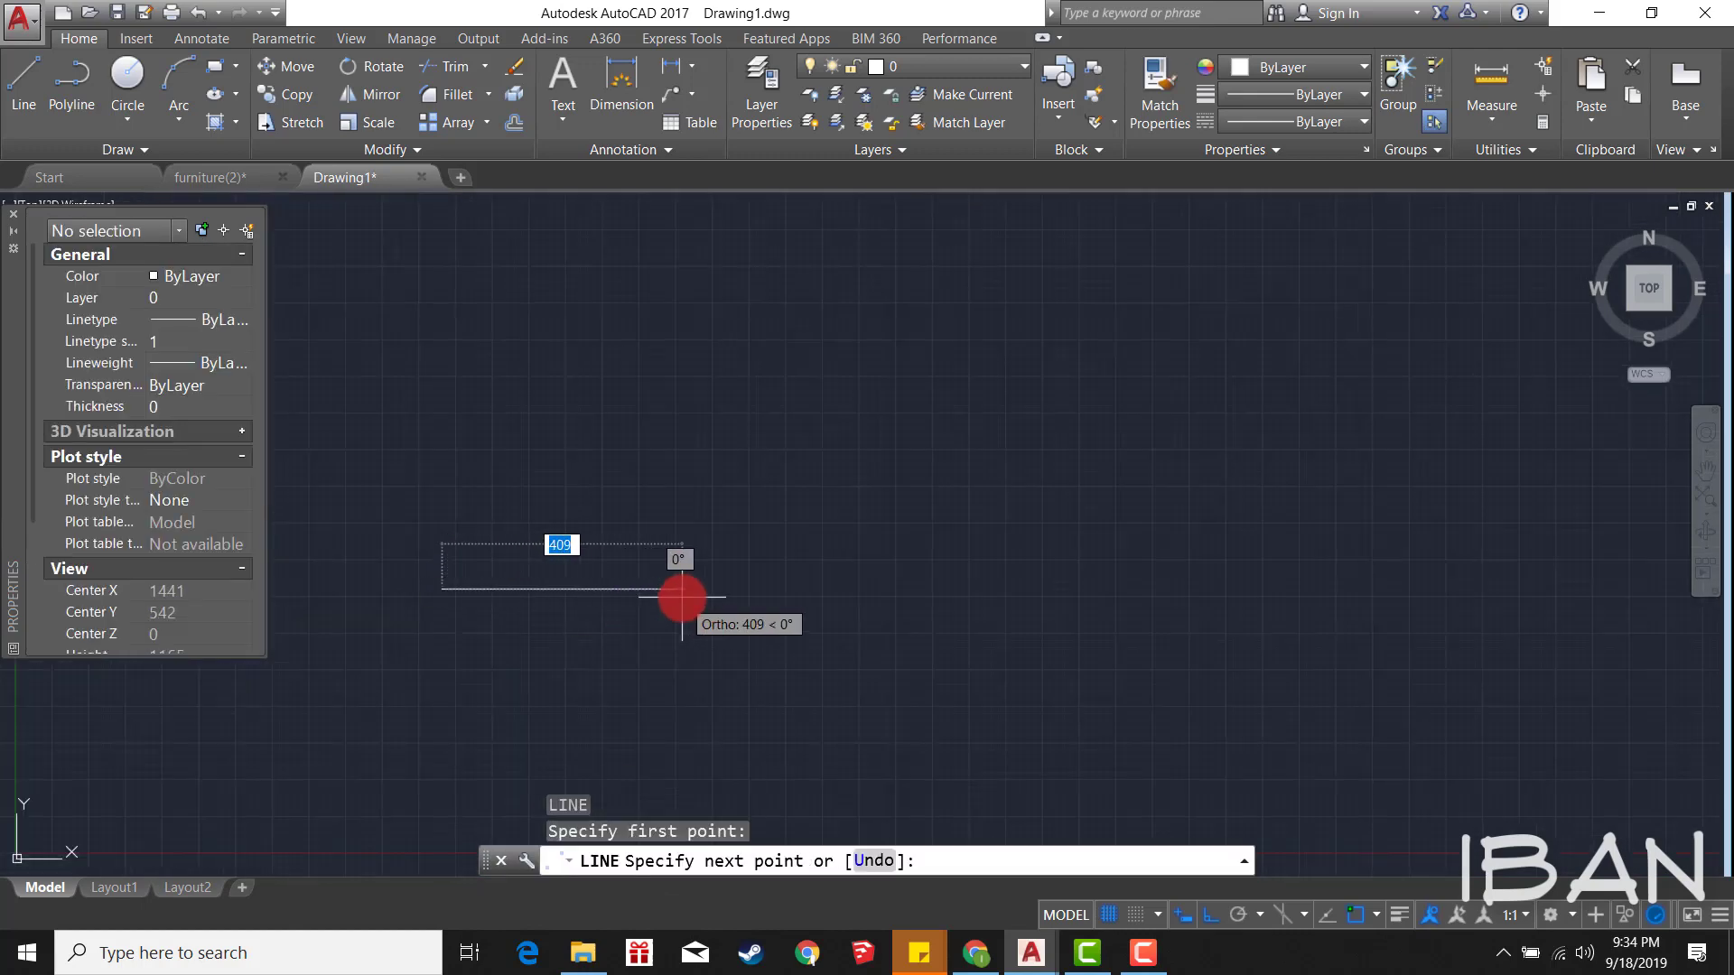
Step: Finish a horizontal line 500 units long
text(1)
key(BackSpace)
text(5)
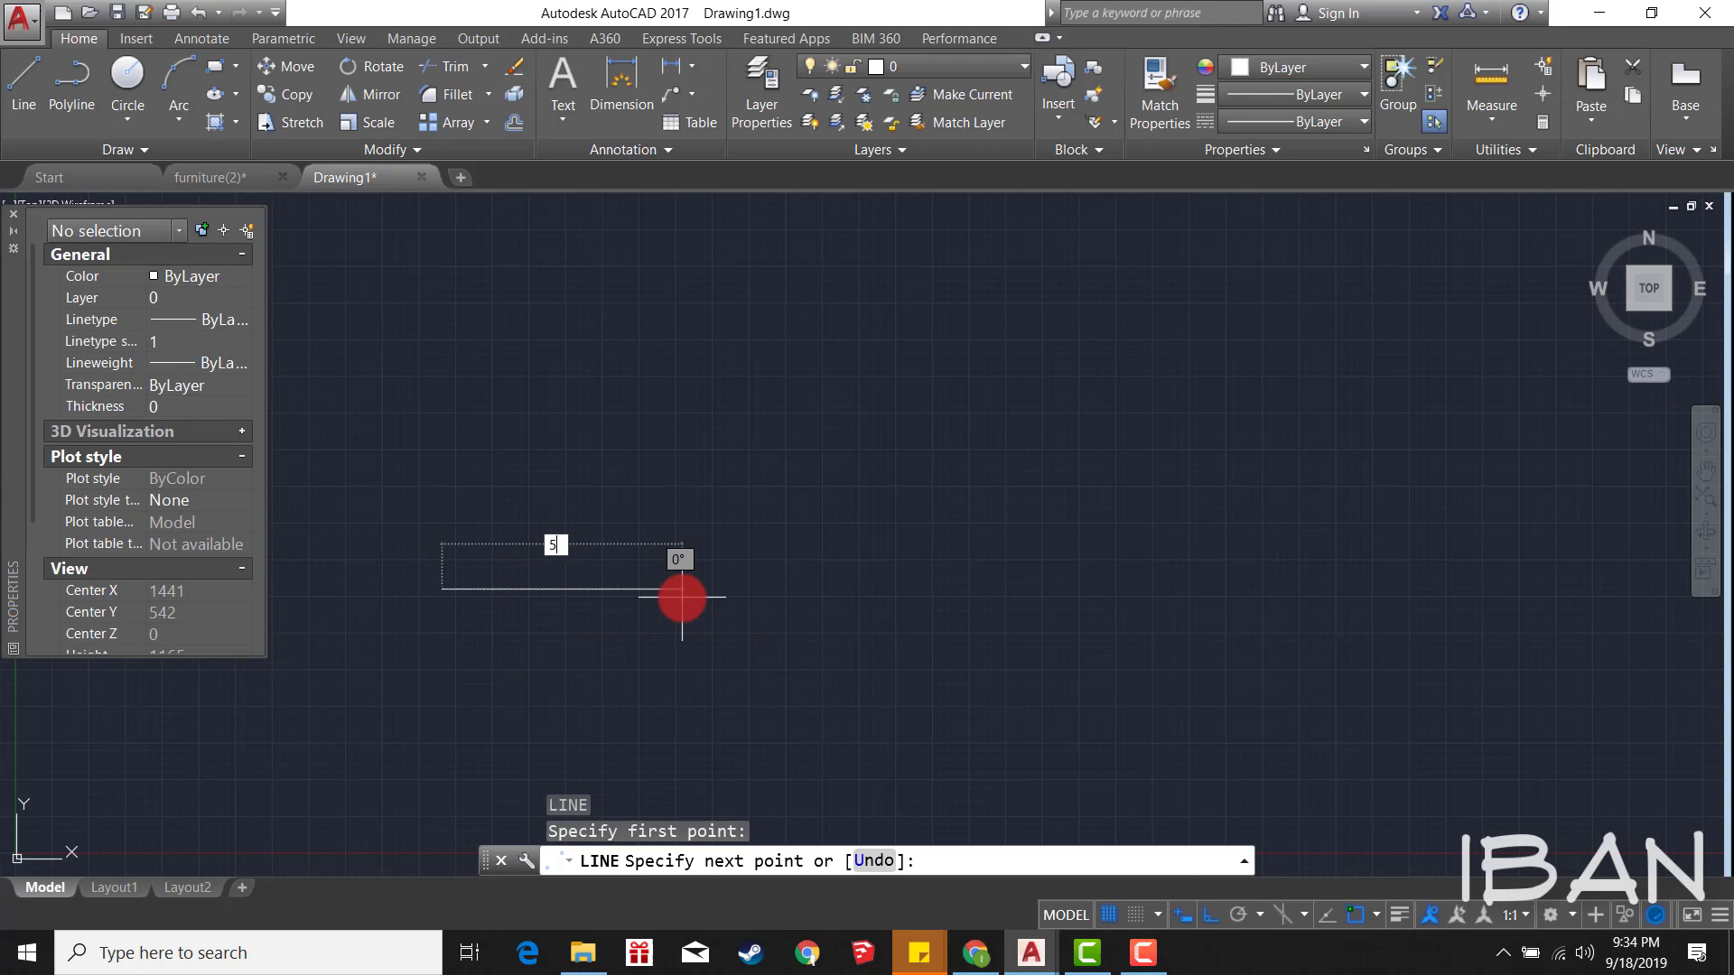
text(00)
key(Return)
key(Escape)
Step: Offset the 500-unit line by 100 to create a parallel copy
key(Return)
text(1)
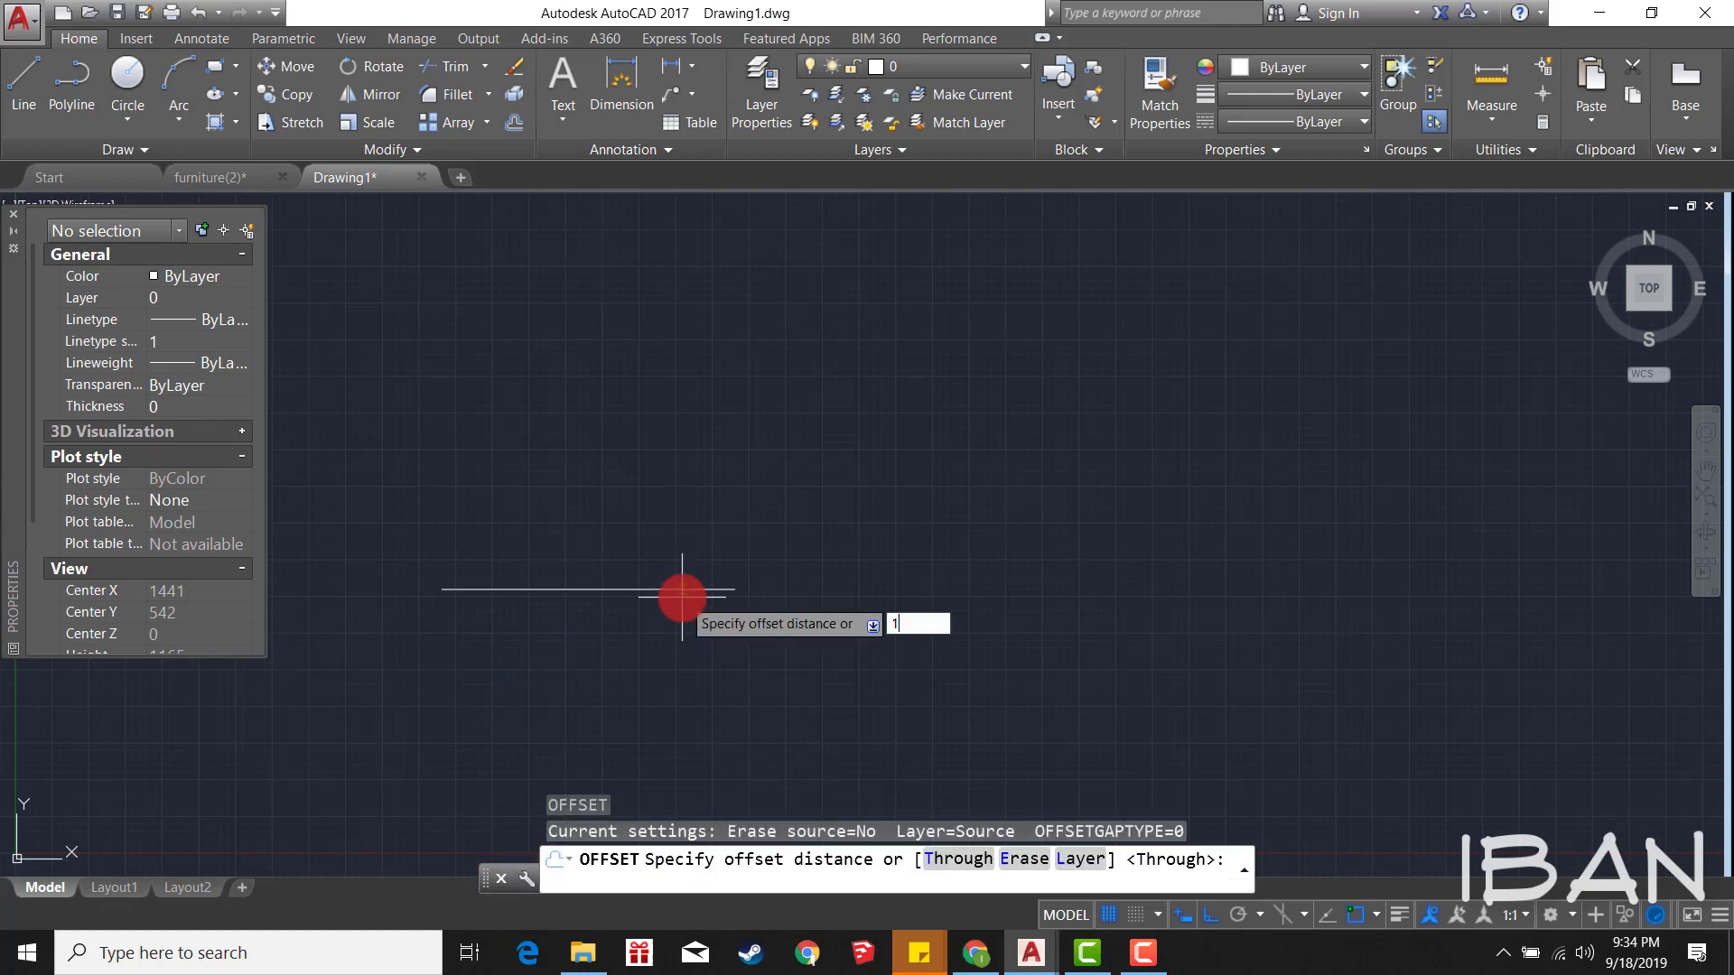
key(Return)
click(677, 589)
click(665, 678)
key(Escape)
Step: Window-select both parallel lines and move them
scroll(728, 587, up, 2)
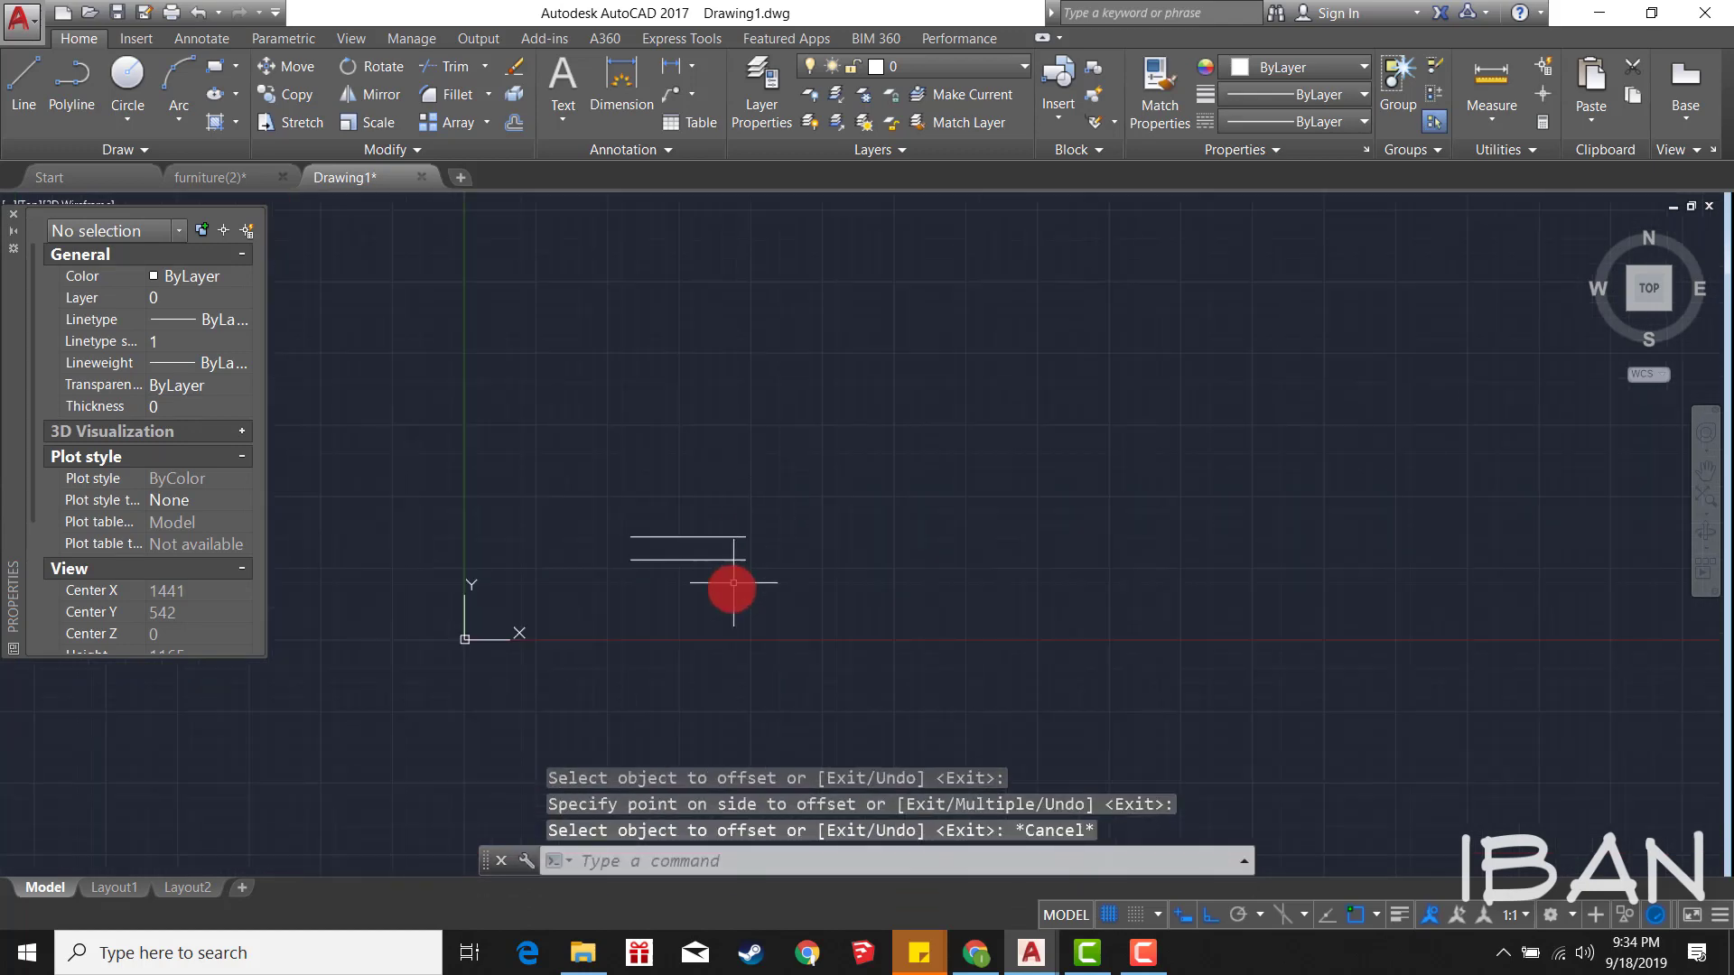
click(821, 449)
click(750, 361)
text(m)
key(Return)
click(716, 515)
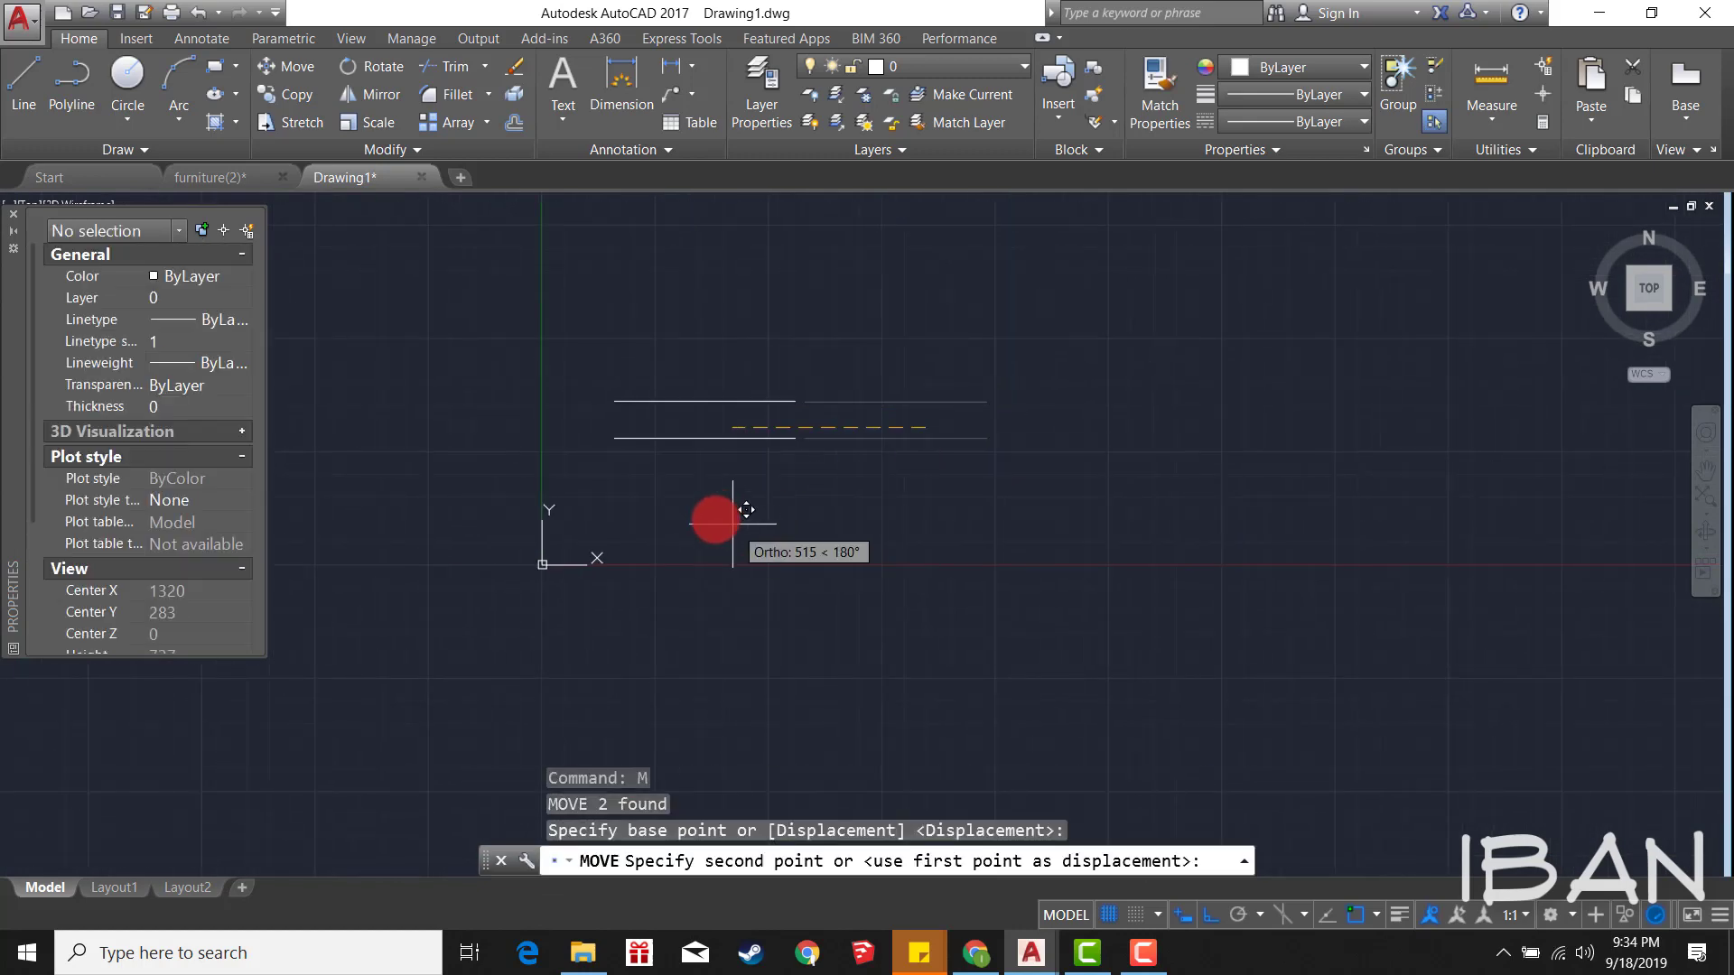
click(1210, 917)
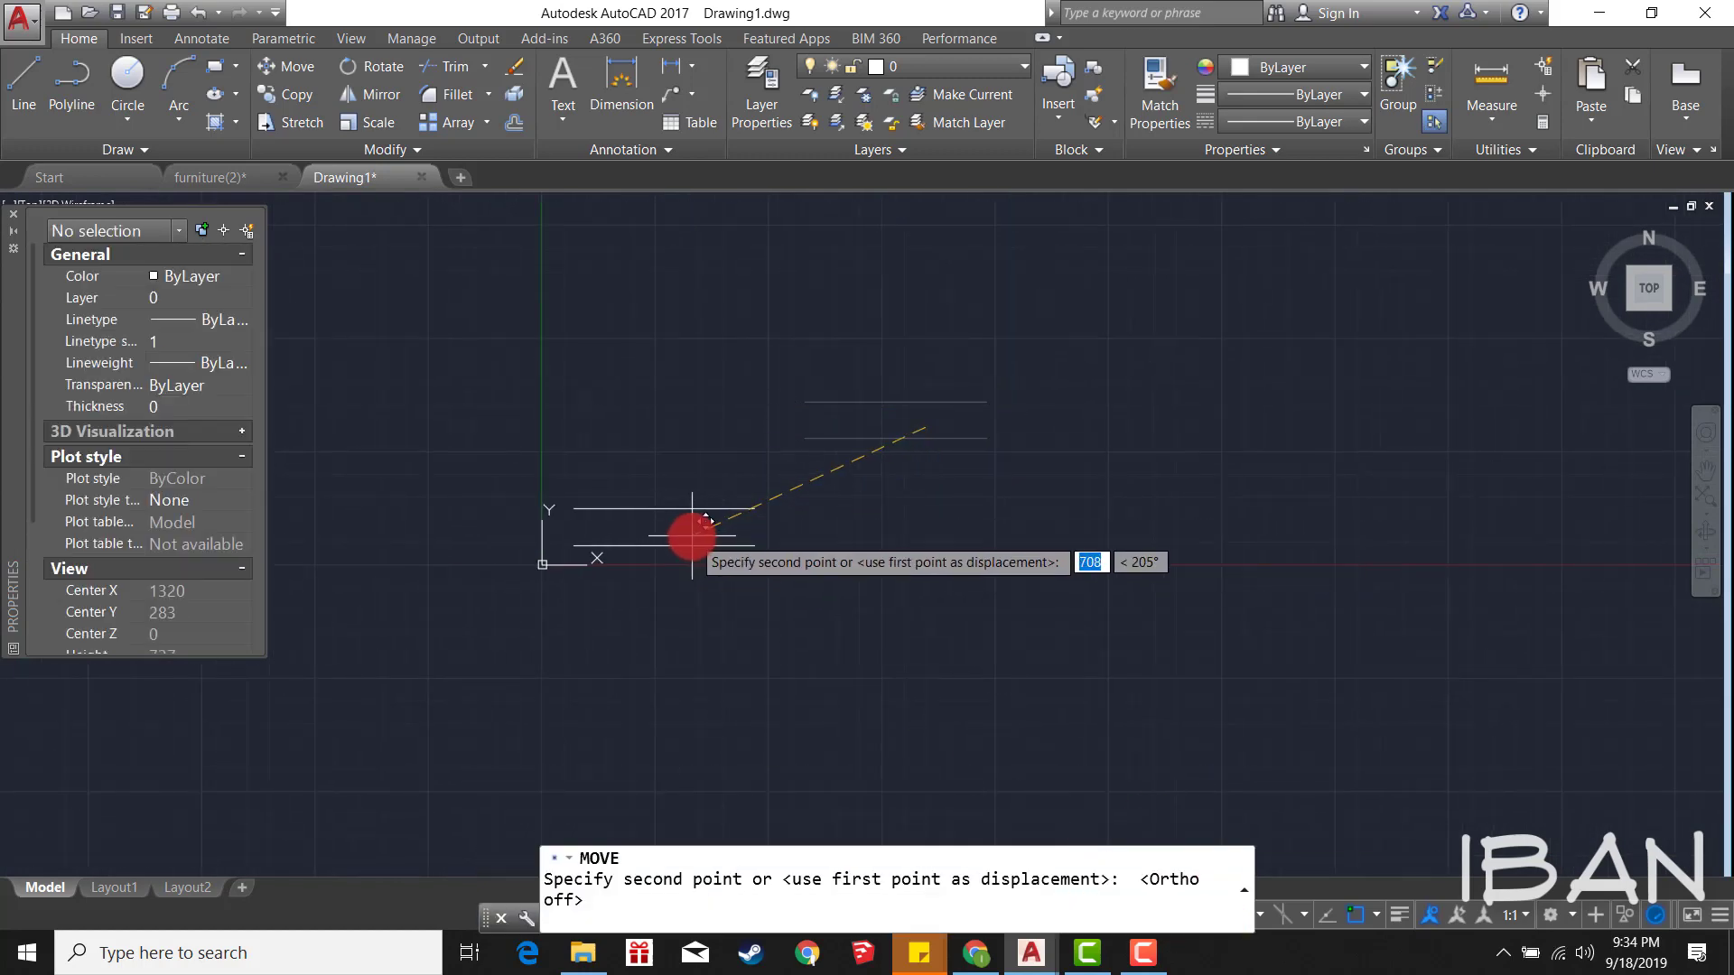
key(Escape)
Step: Close the right end of the two lines with a vertical edge
scroll(1066, 549, down, 2)
scroll(1066, 549, up, 1)
scroll(1006, 623, up, 1)
text(l)
key(Return)
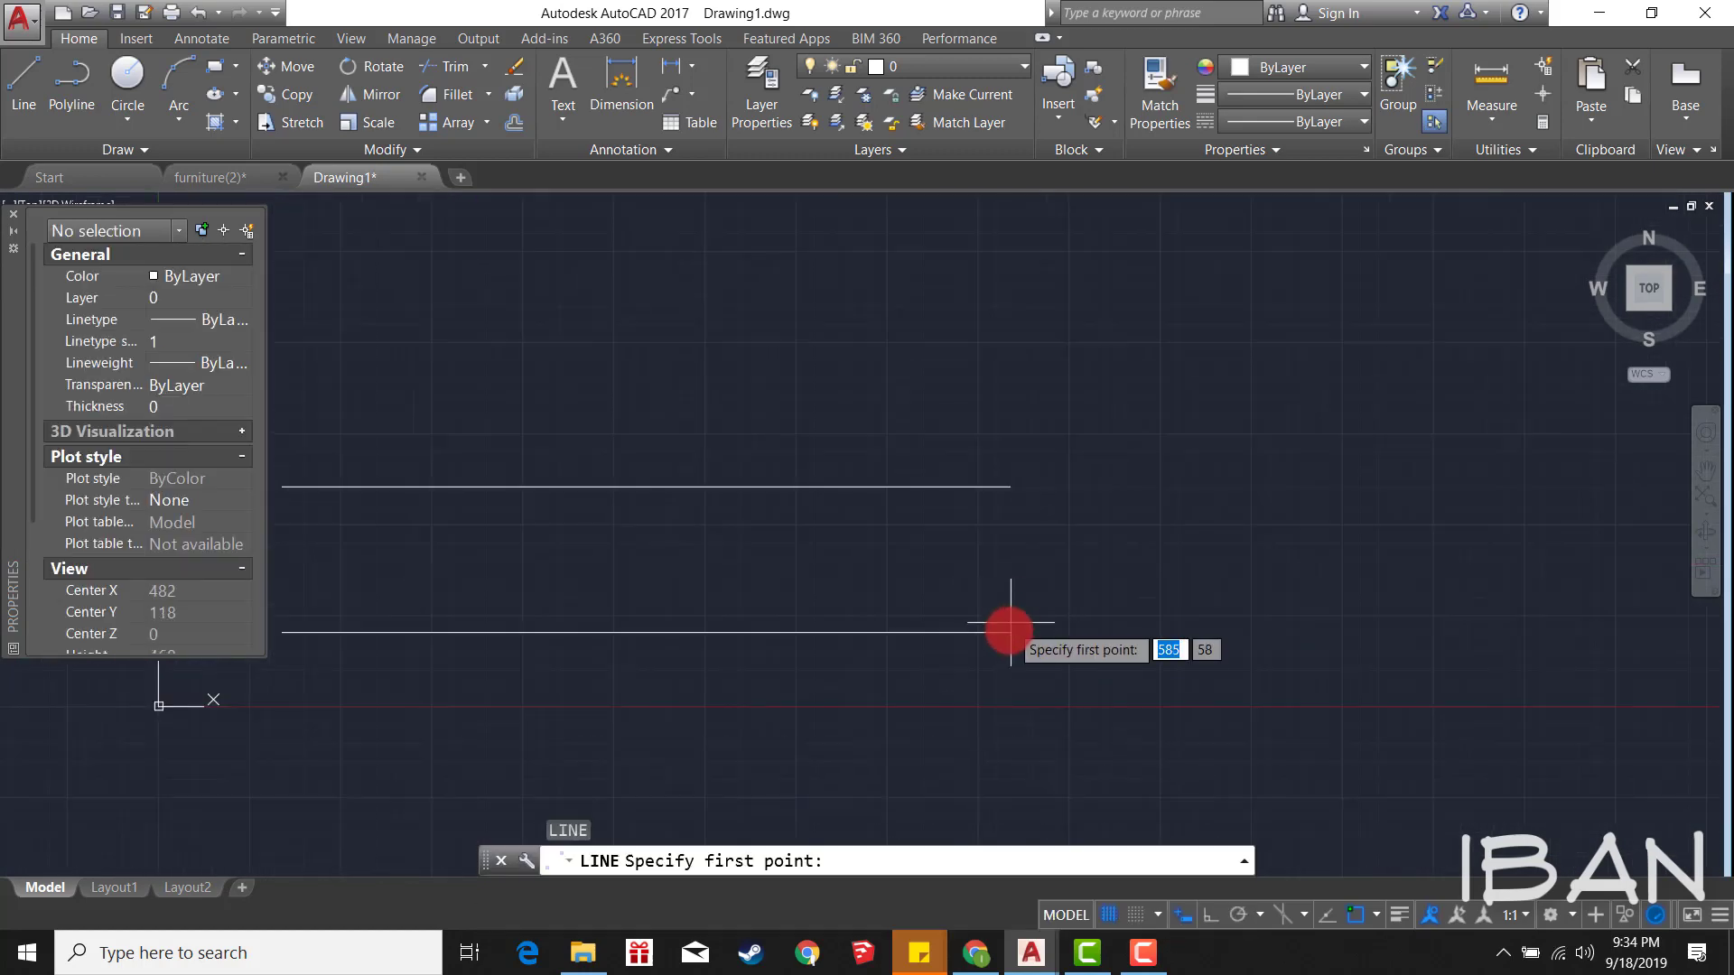
click(1010, 633)
click(1008, 489)
key(Escape)
Step: Close the left end of the two lines with a vertical edge
scroll(956, 496, down, 1)
middle_drag(956, 496, 825, 496)
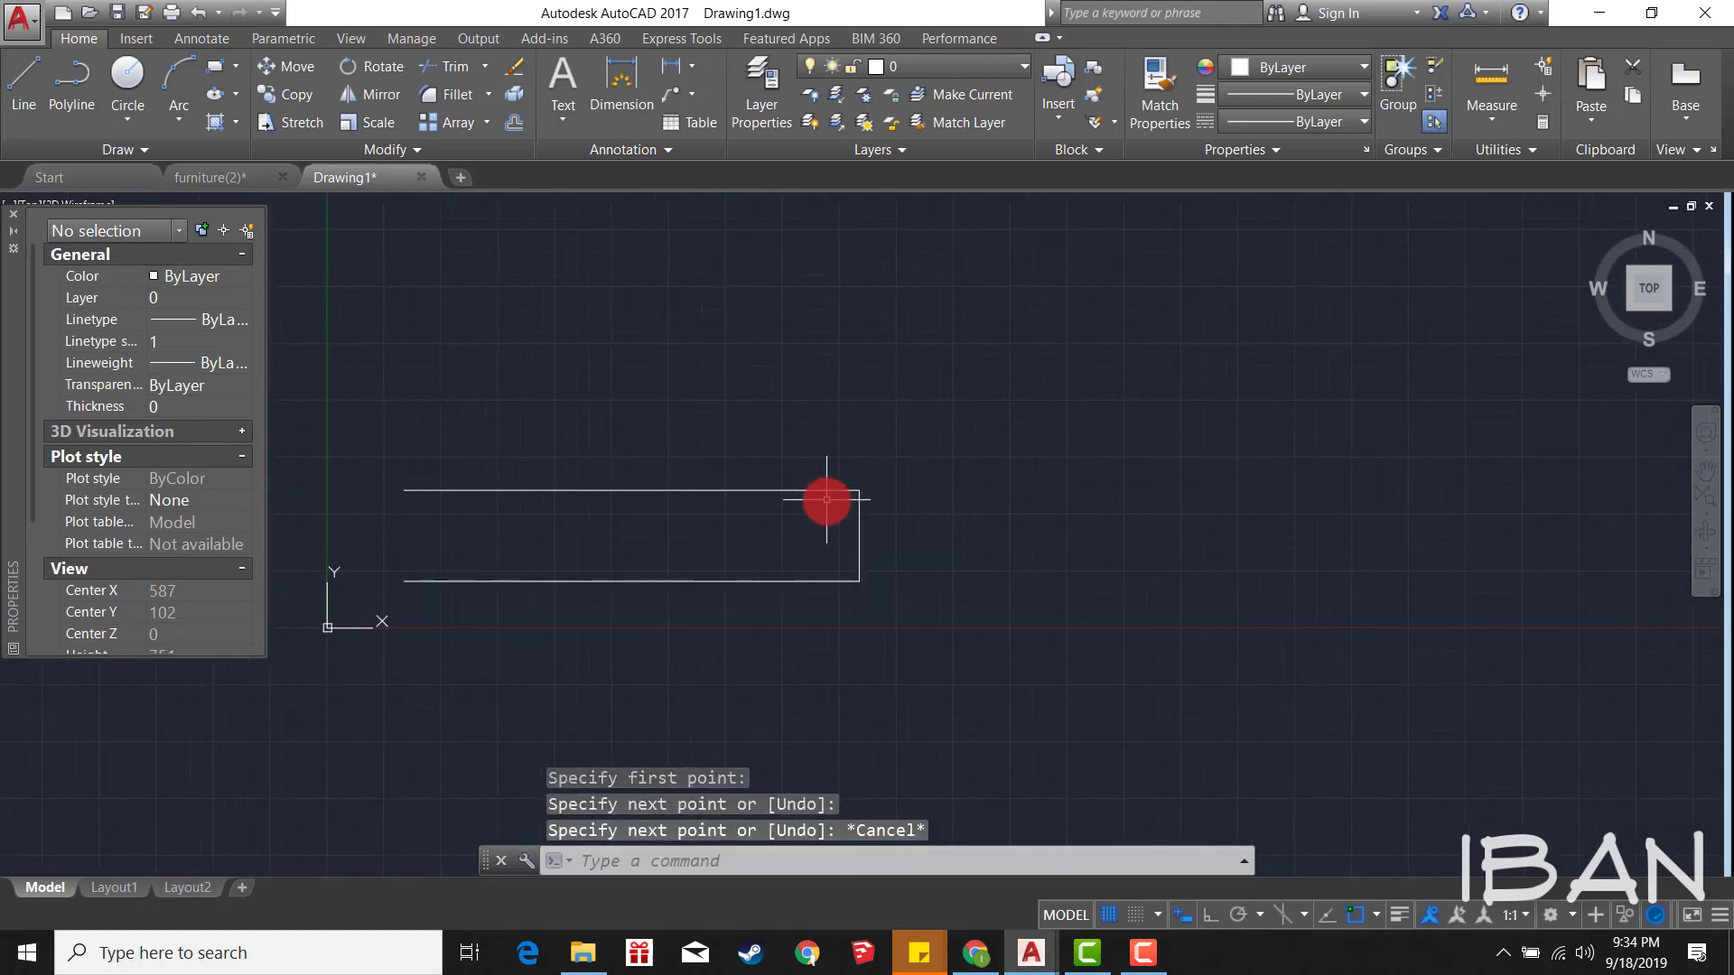
key(Escape)
scroll(469, 564, down, 2)
text(l)
key(Return)
click(431, 573)
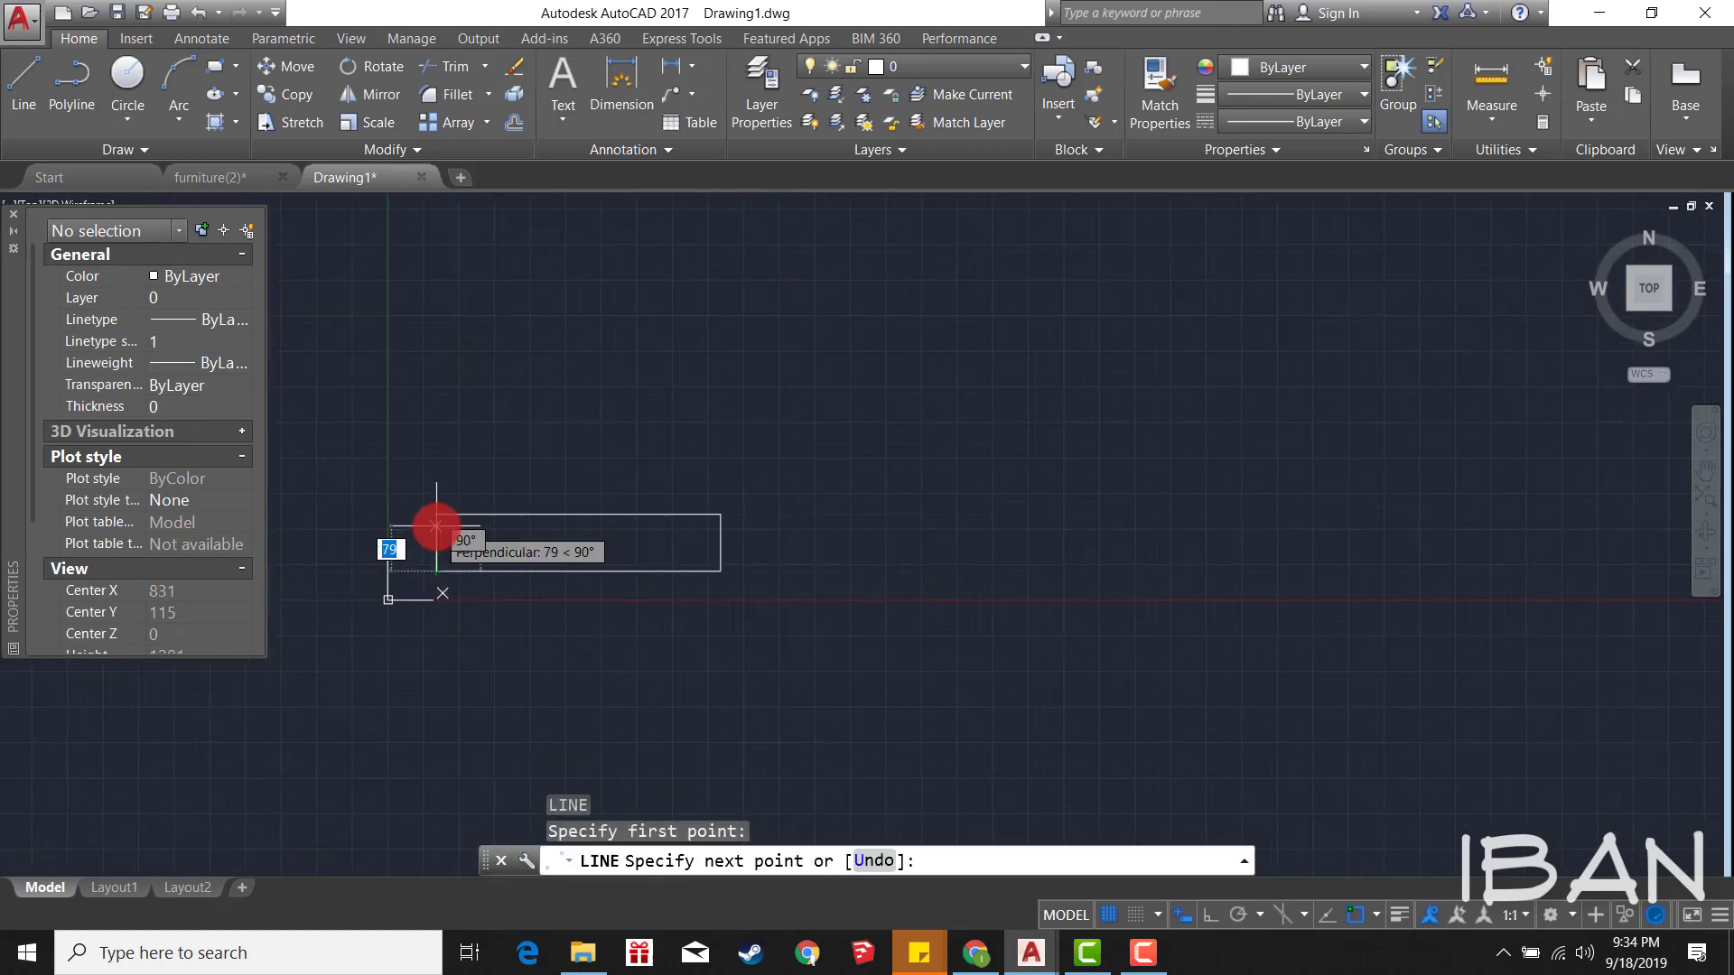
click(432, 515)
key(Escape)
Step: Join the four edges into one closed rectangular outline
click(420, 483)
click(945, 652)
scroll(648, 493, up, 2)
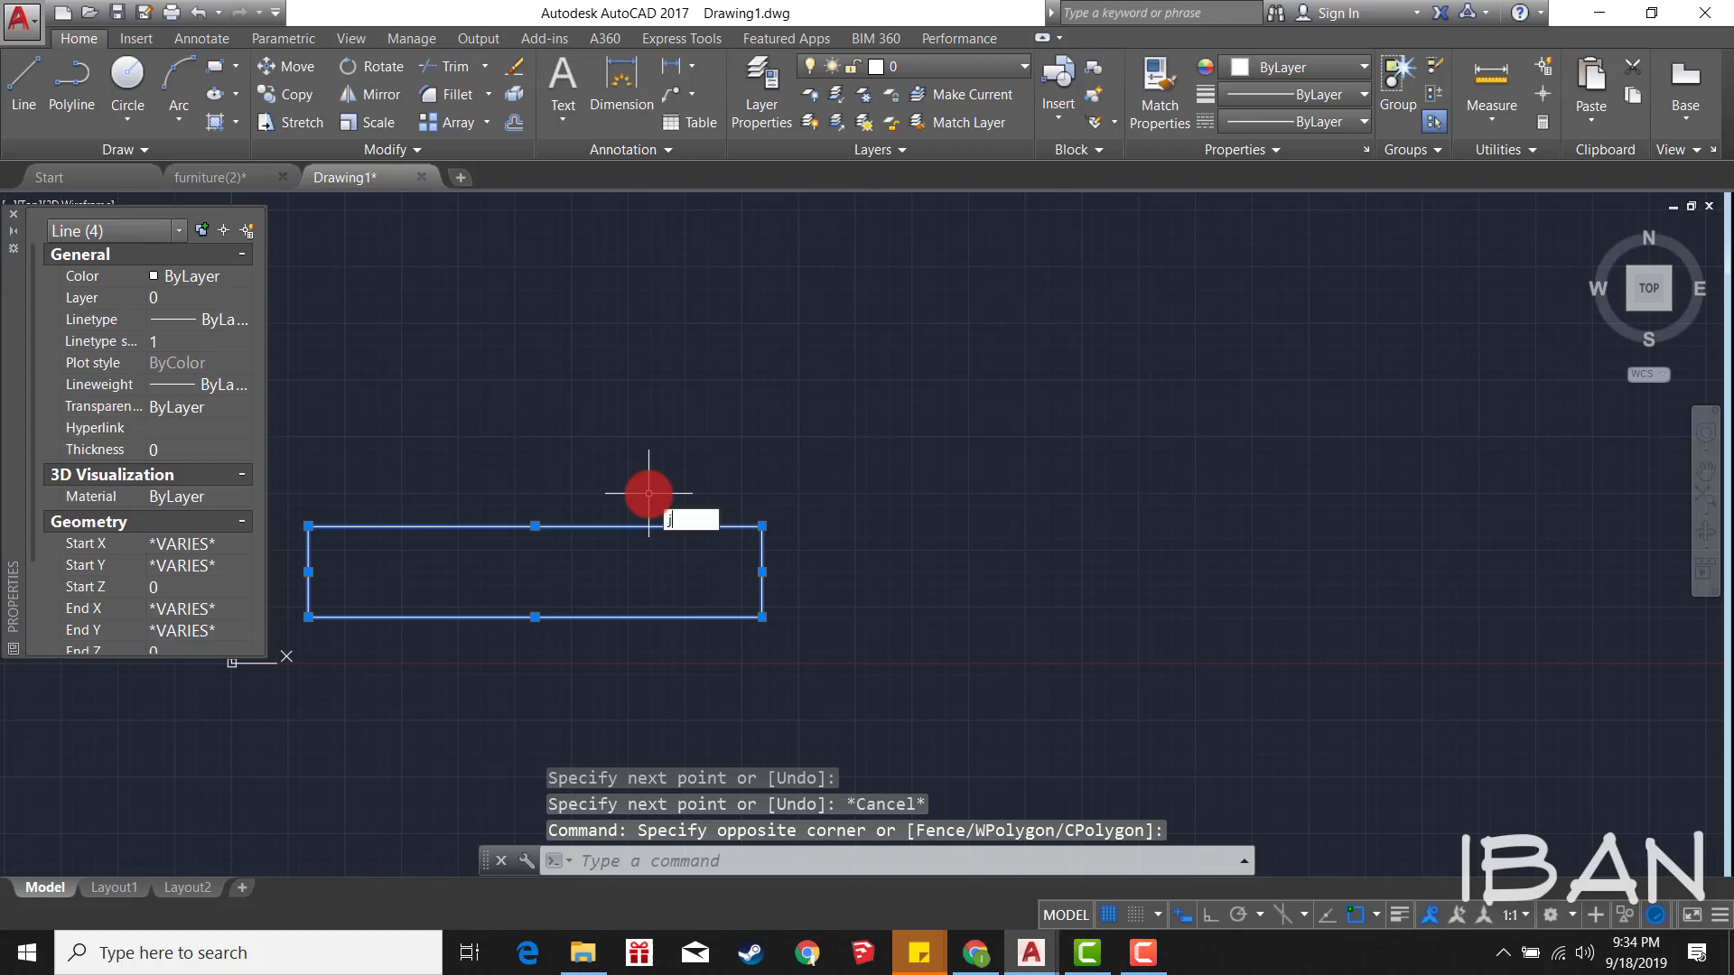
key(Return)
key(Escape)
key(Return)
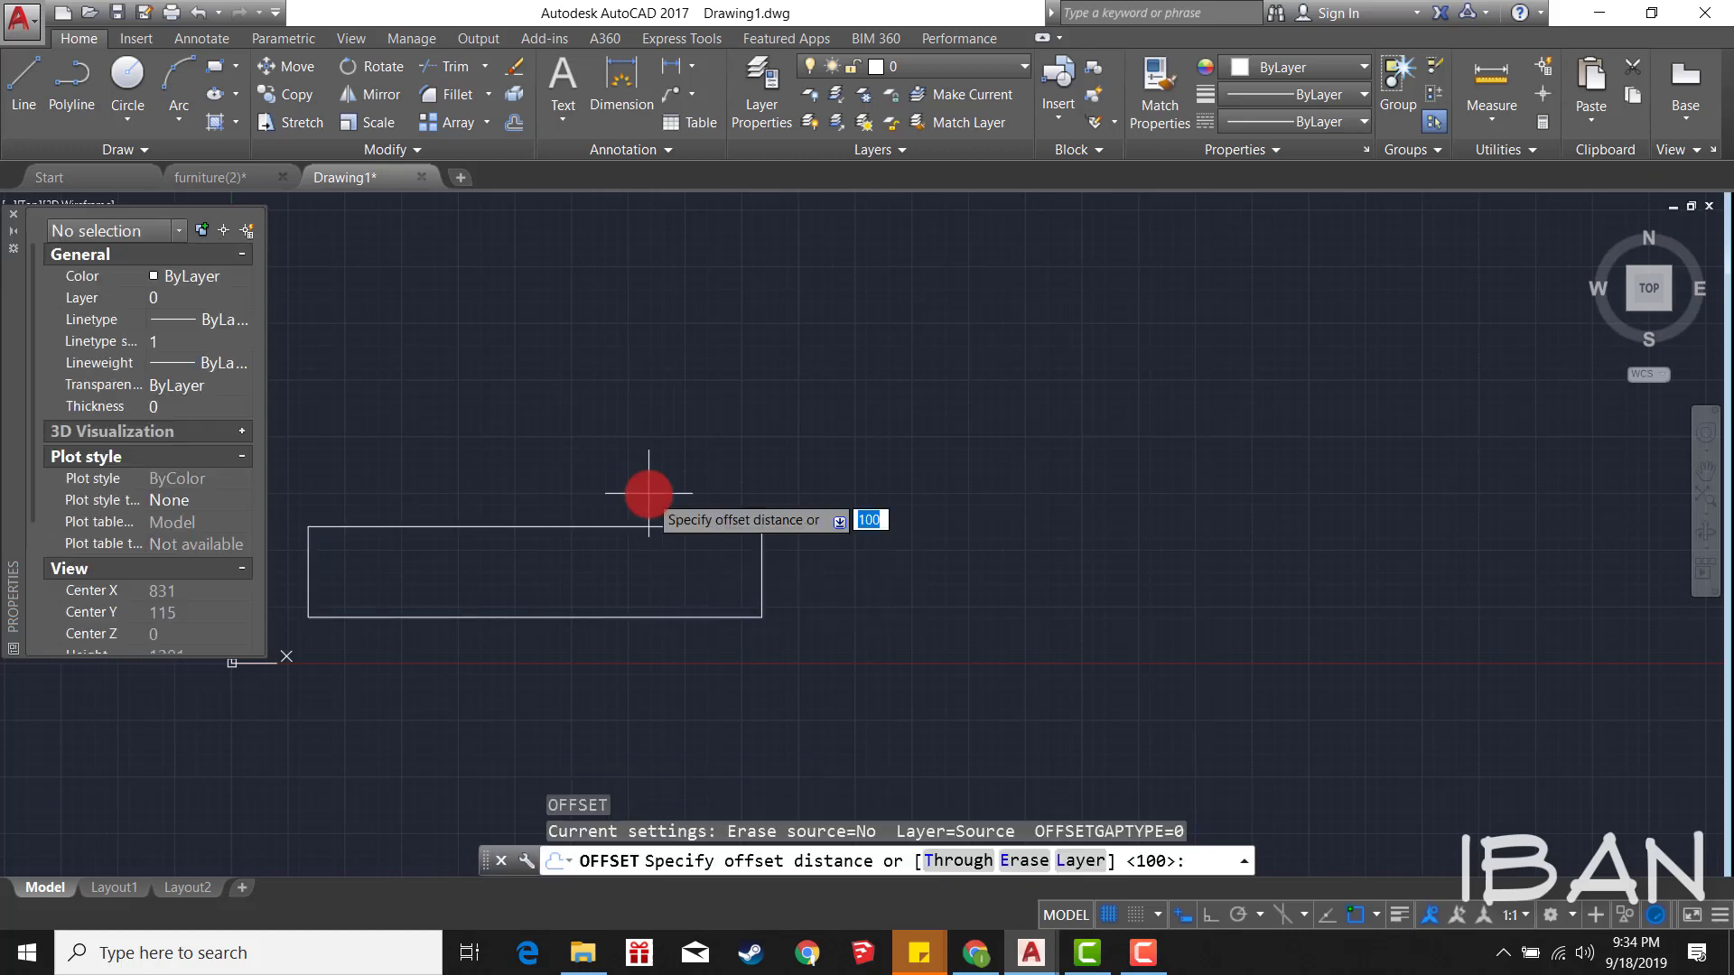
key(Escape)
Step: Draw a line along the rectangle's top edge
text(l)
key(Return)
click(308, 527)
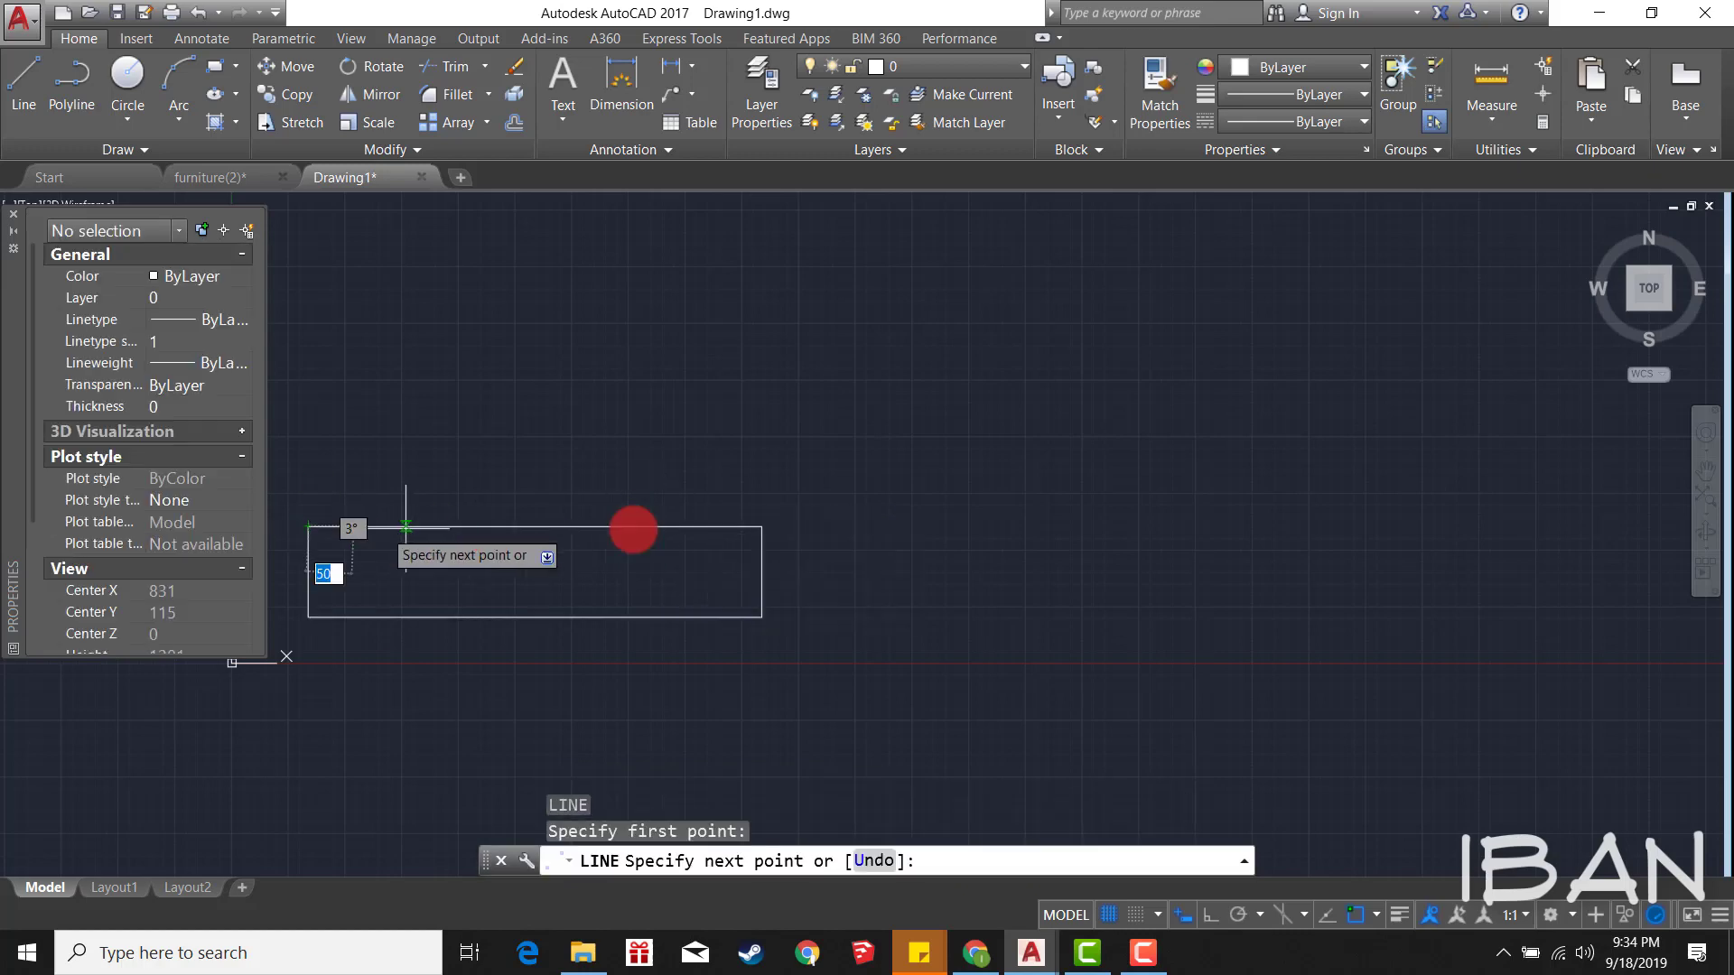
click(761, 526)
key(Escape)
click(746, 527)
Step: Move the top-edge line 20 units down
text(m)
key(Return)
click(904, 428)
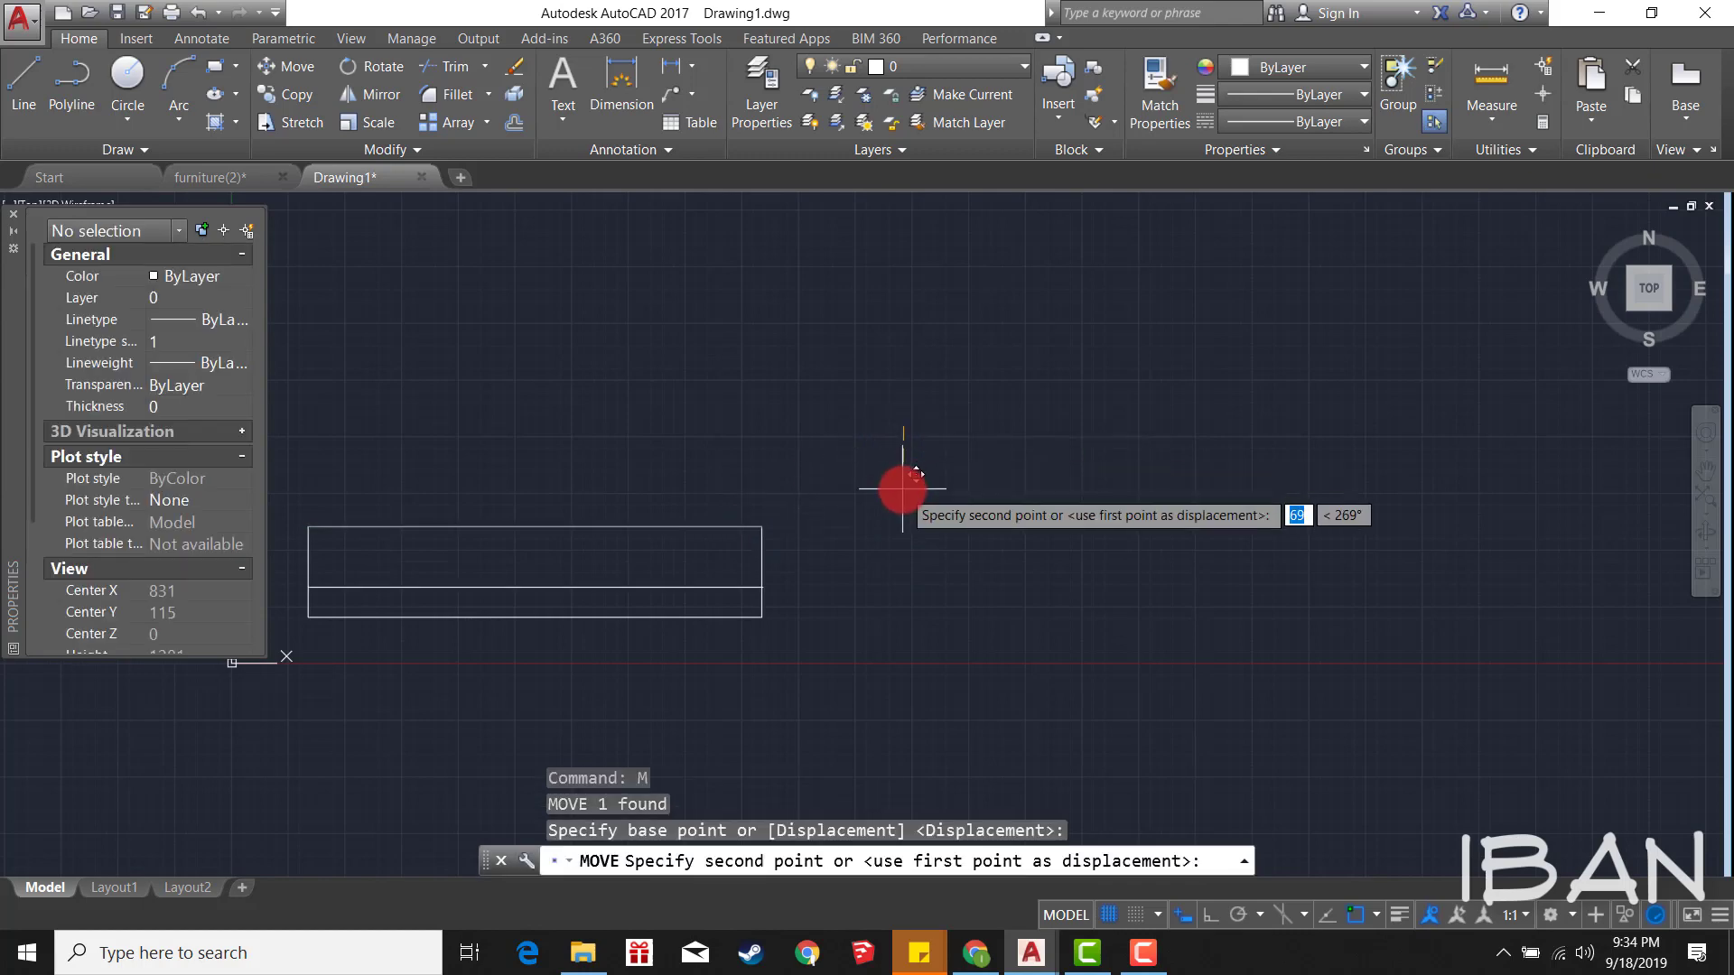
key(Return)
key(Escape)
Step: Mirror the inset line about the right-edge midpoint with Ortho on, keeping the original
click(805, 503)
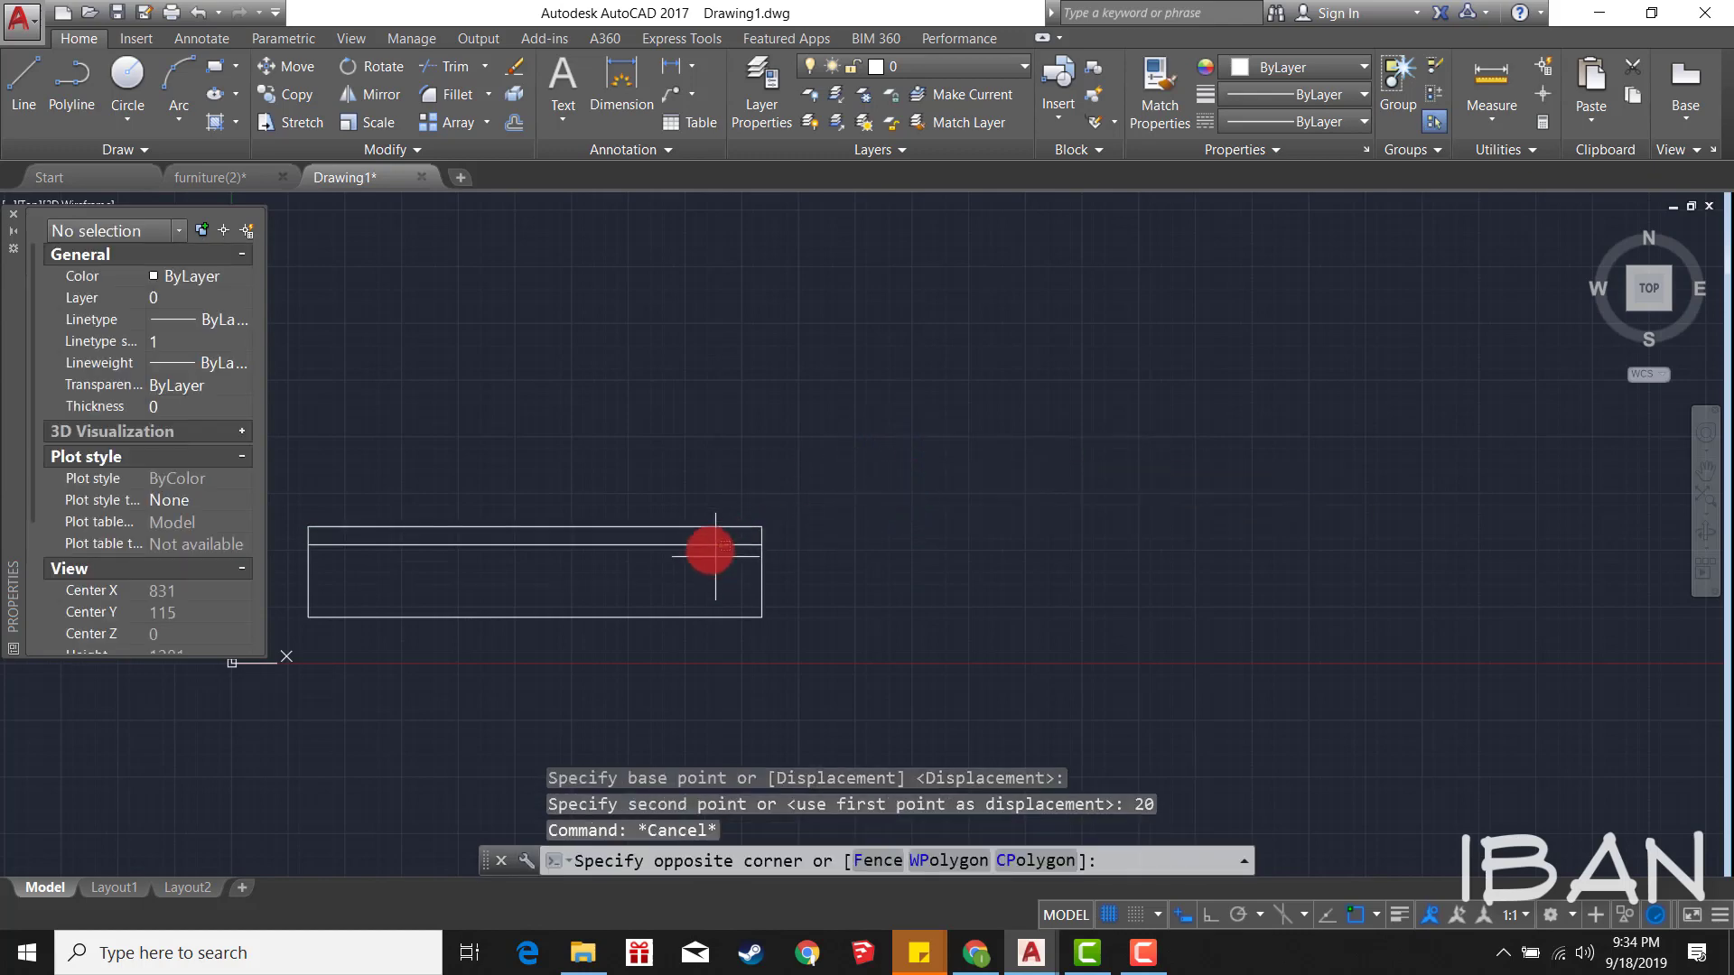
click(708, 545)
scroll(714, 542, up, 2)
key(Return)
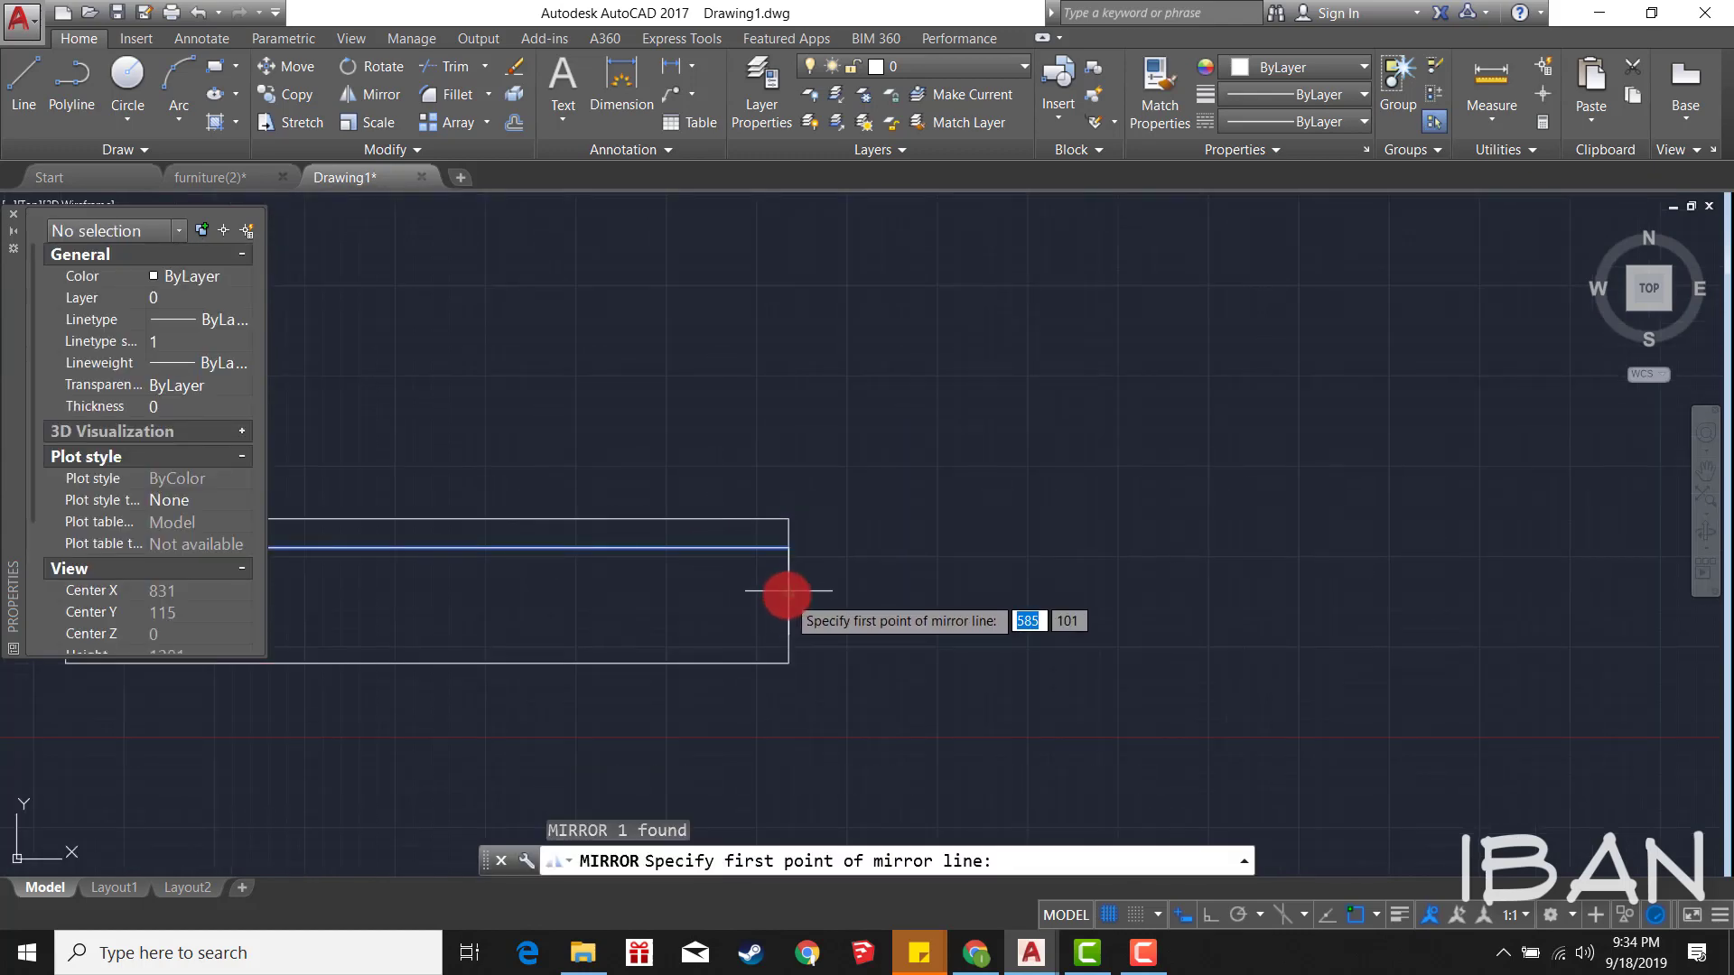
click(788, 591)
middle_drag(652, 596, 1001, 596)
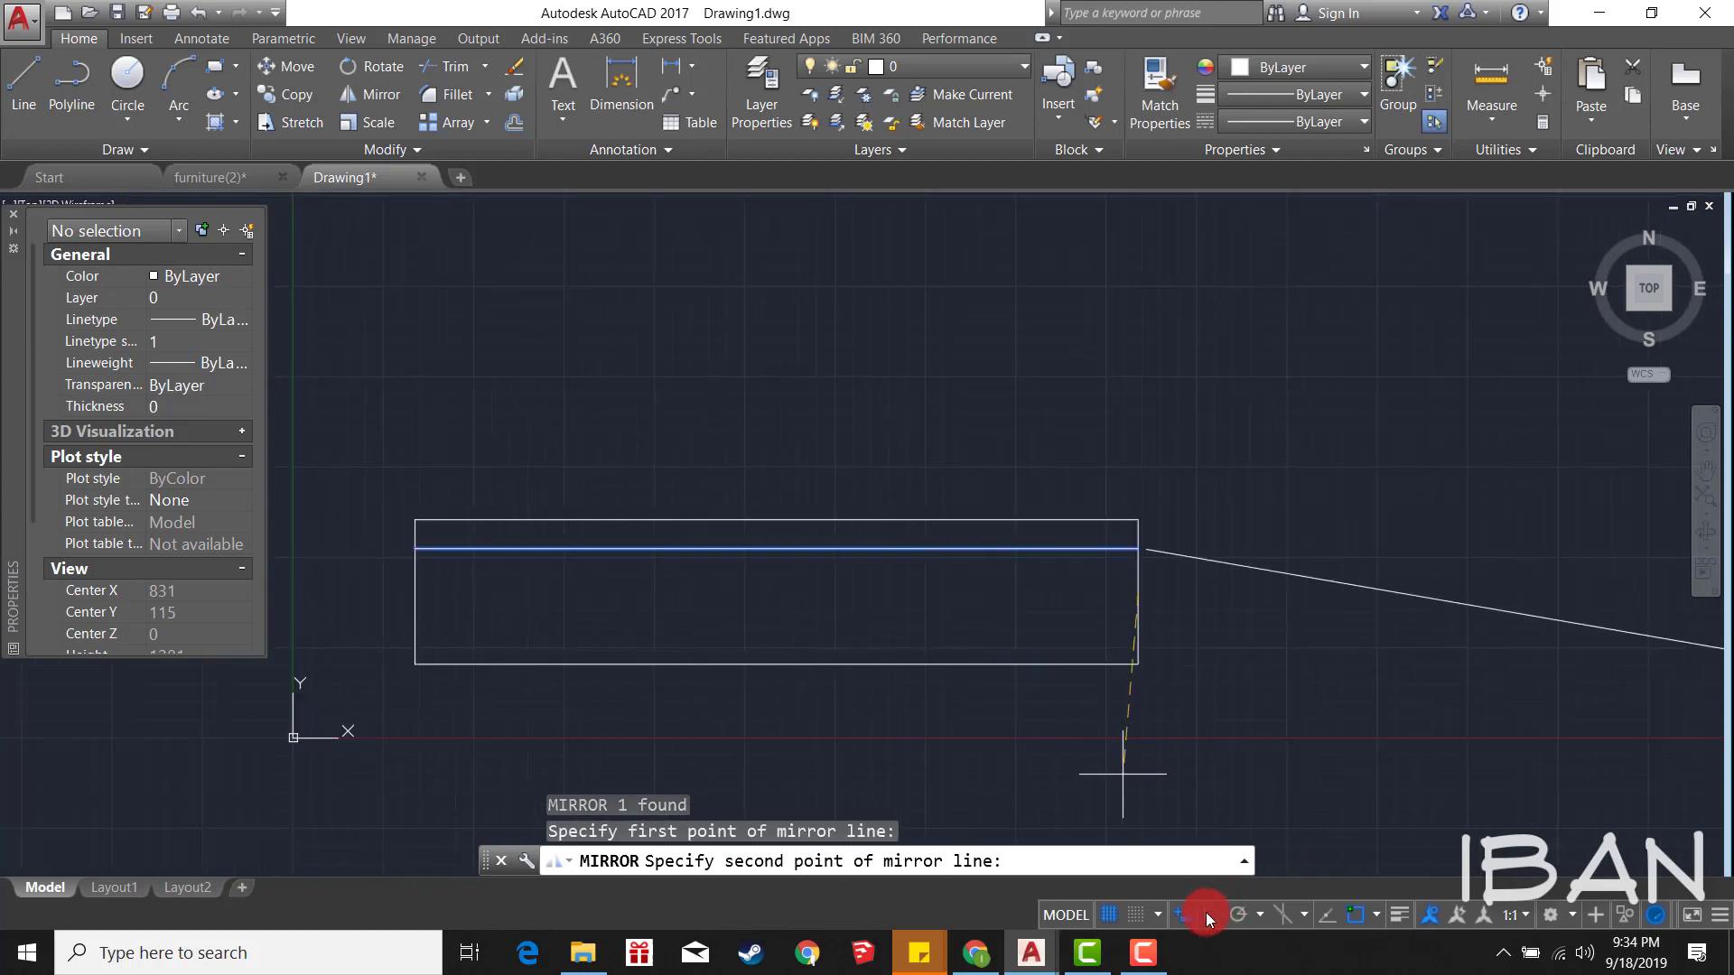
key(F8)
click(711, 600)
key(Escape)
scroll(711, 600, down, 2)
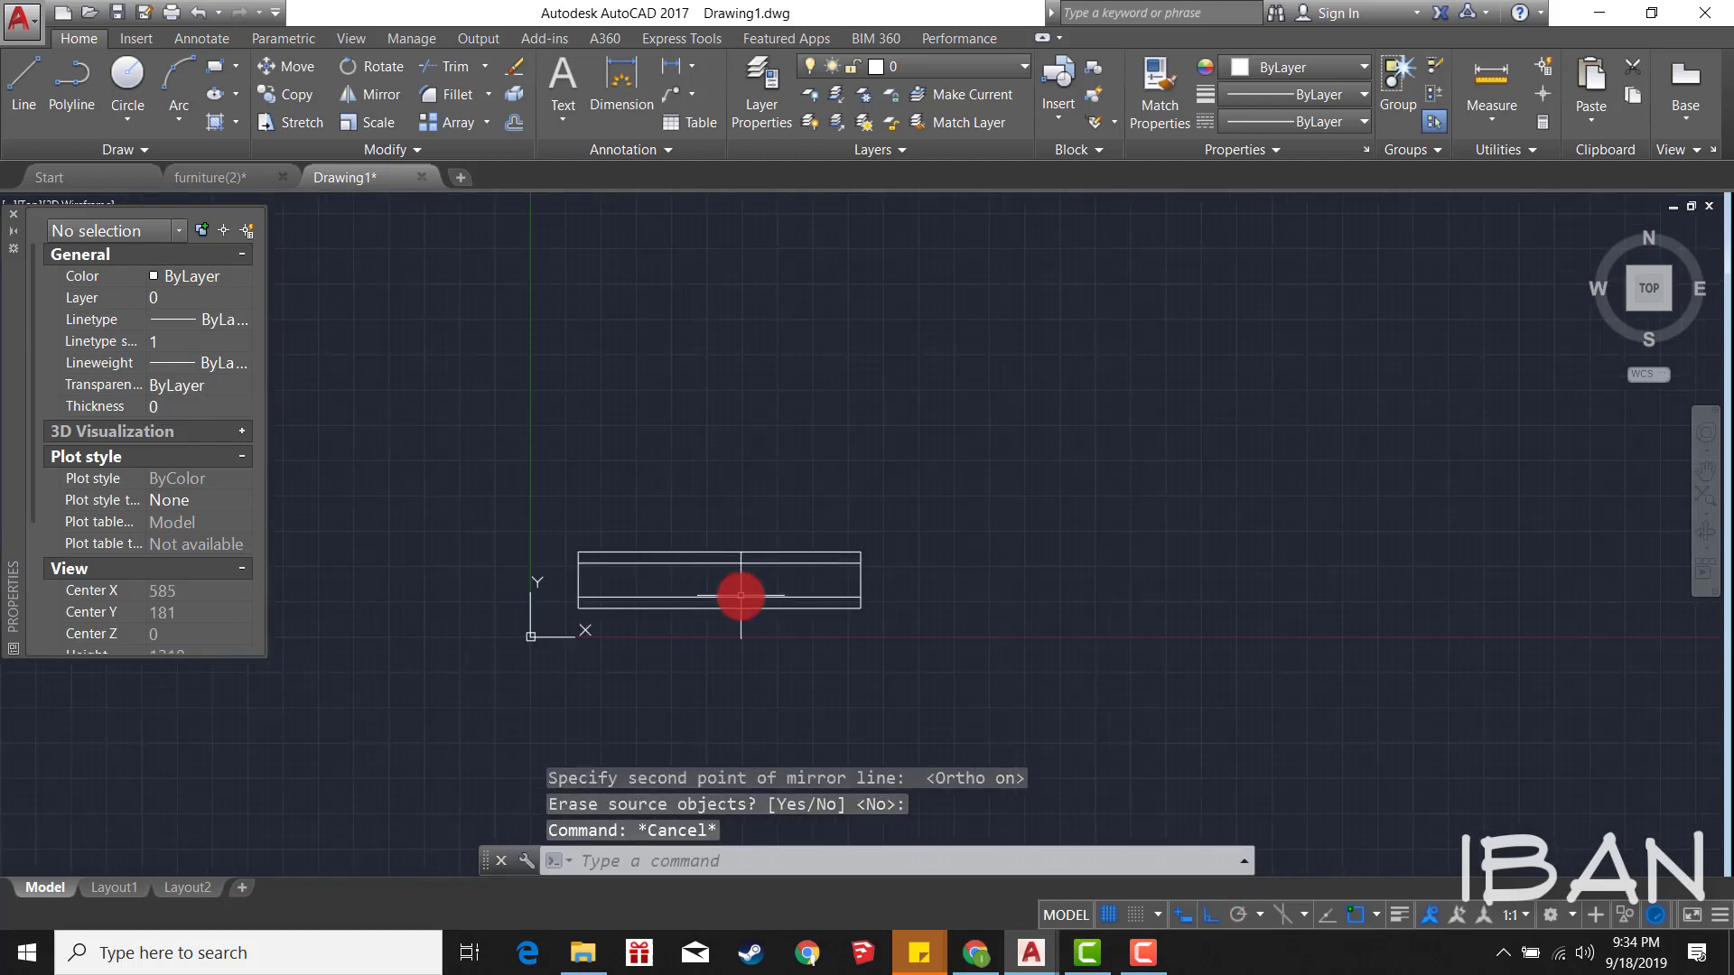
text(h)
key(Return)
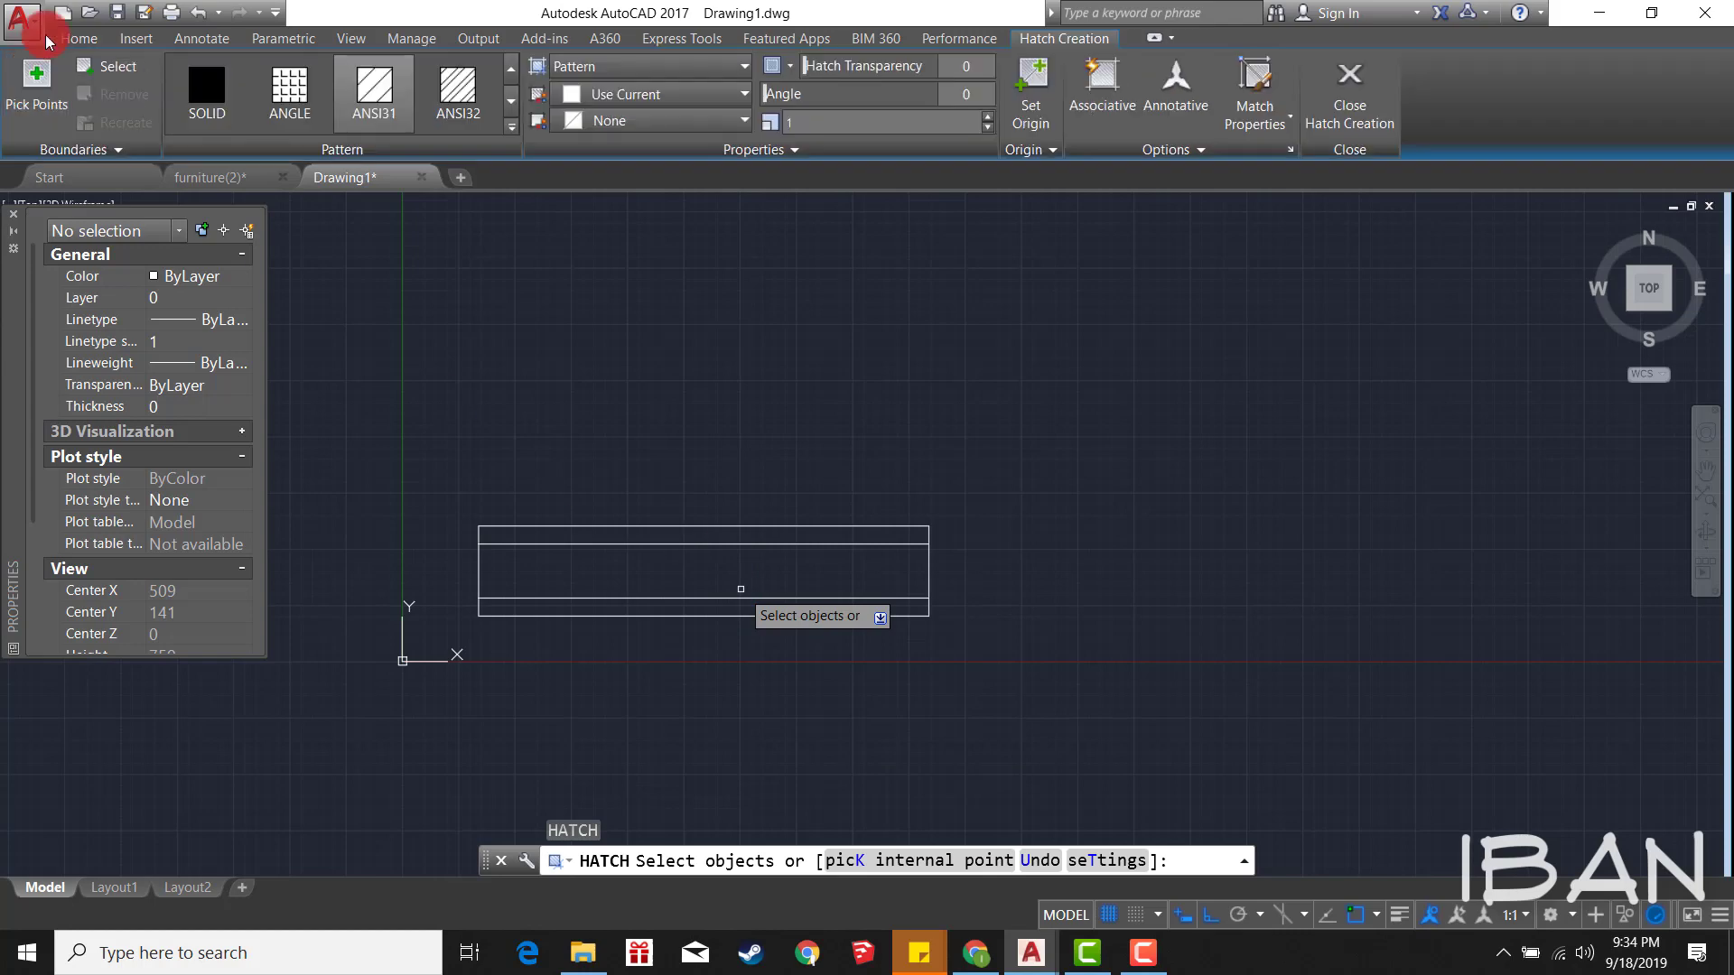
Step: Hatch the inner band by picking inside it, then change the pattern to ANSI32
text(k)
key(Return)
click(704, 577)
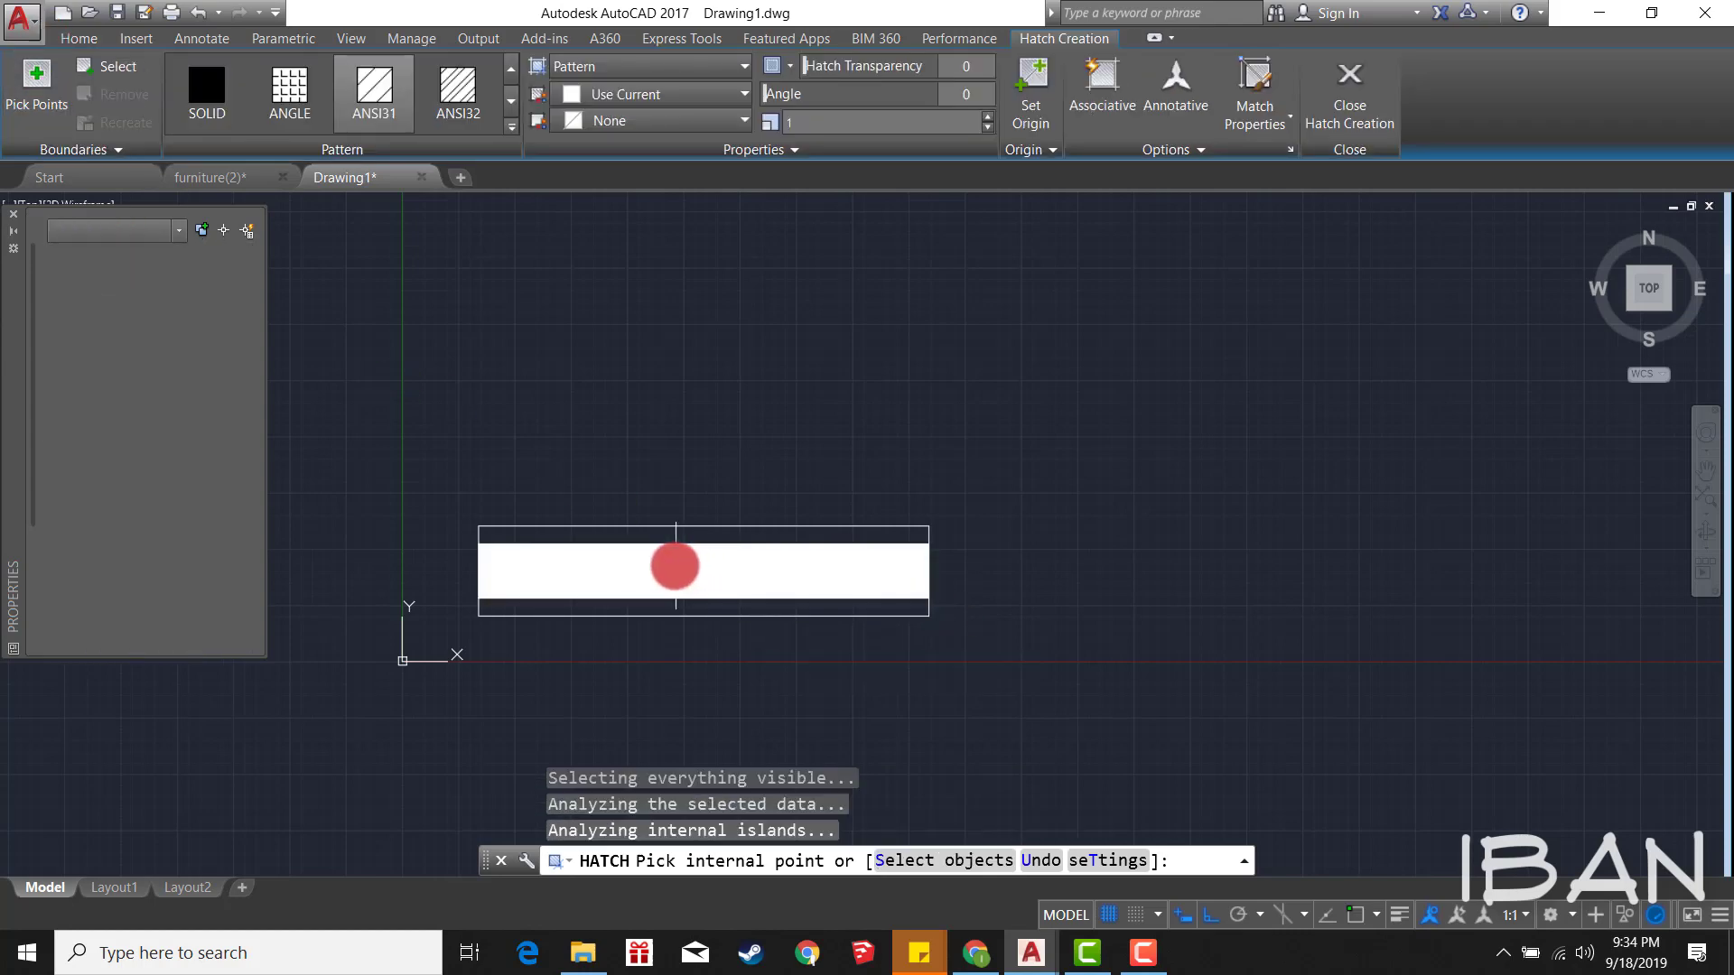
key(Return)
click(705, 578)
click(374, 85)
click(457, 86)
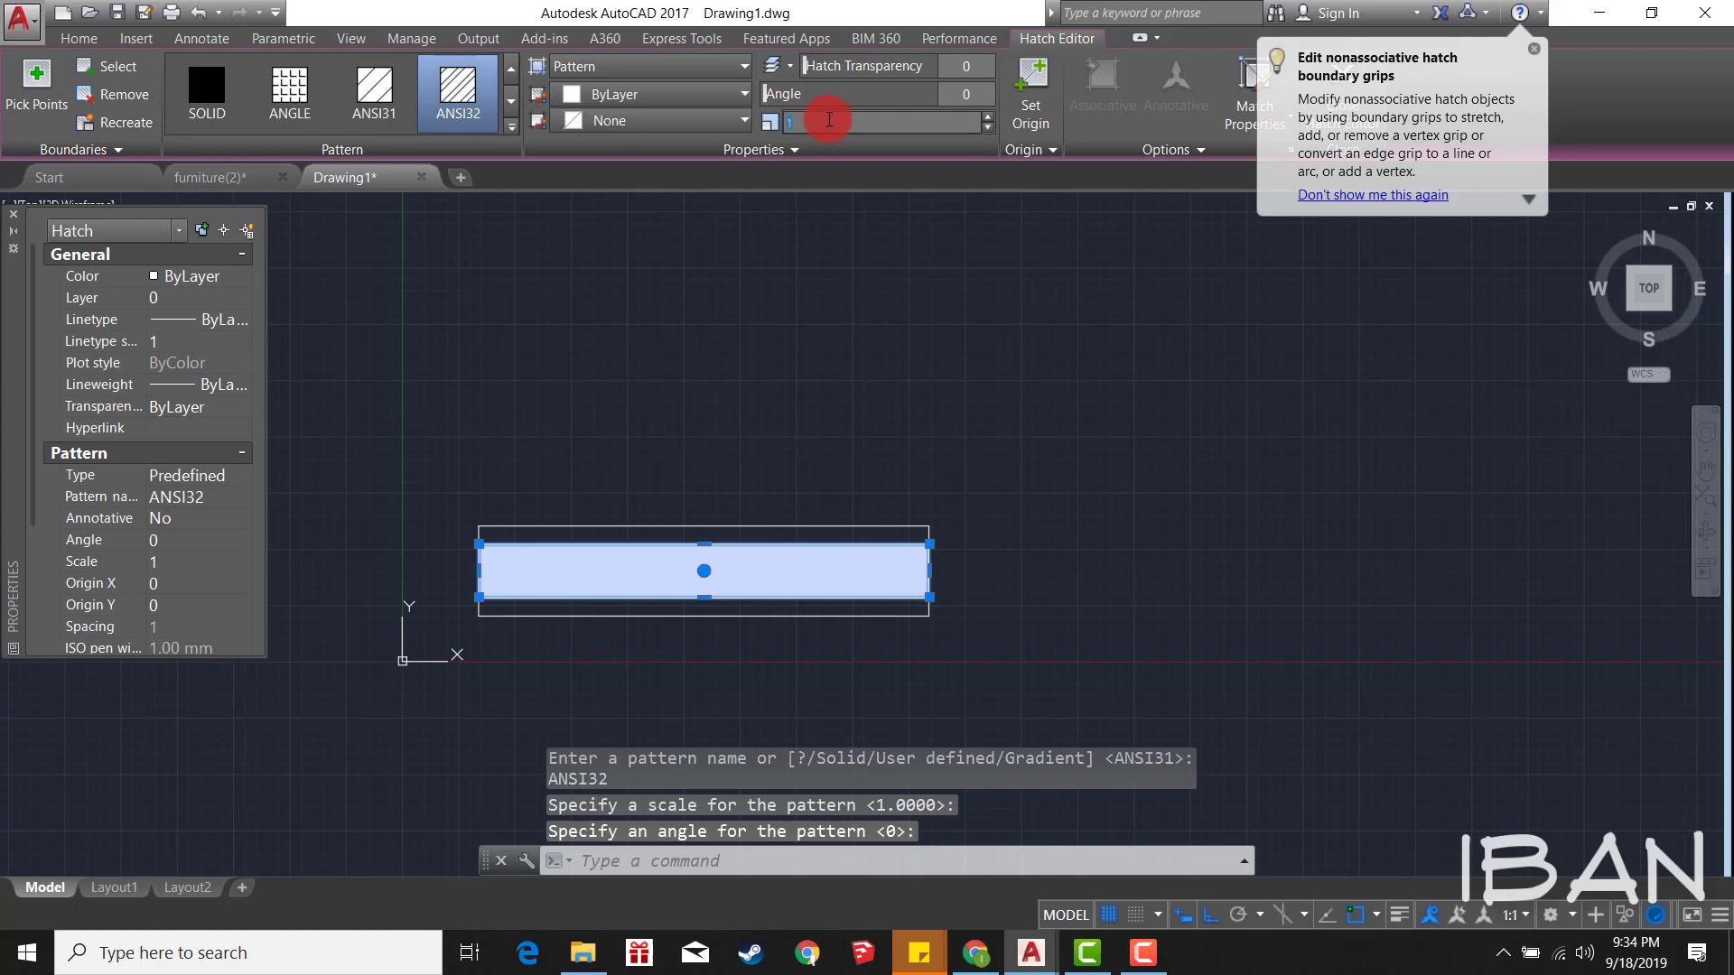
key(Escape)
scroll(599, 425, down, 2)
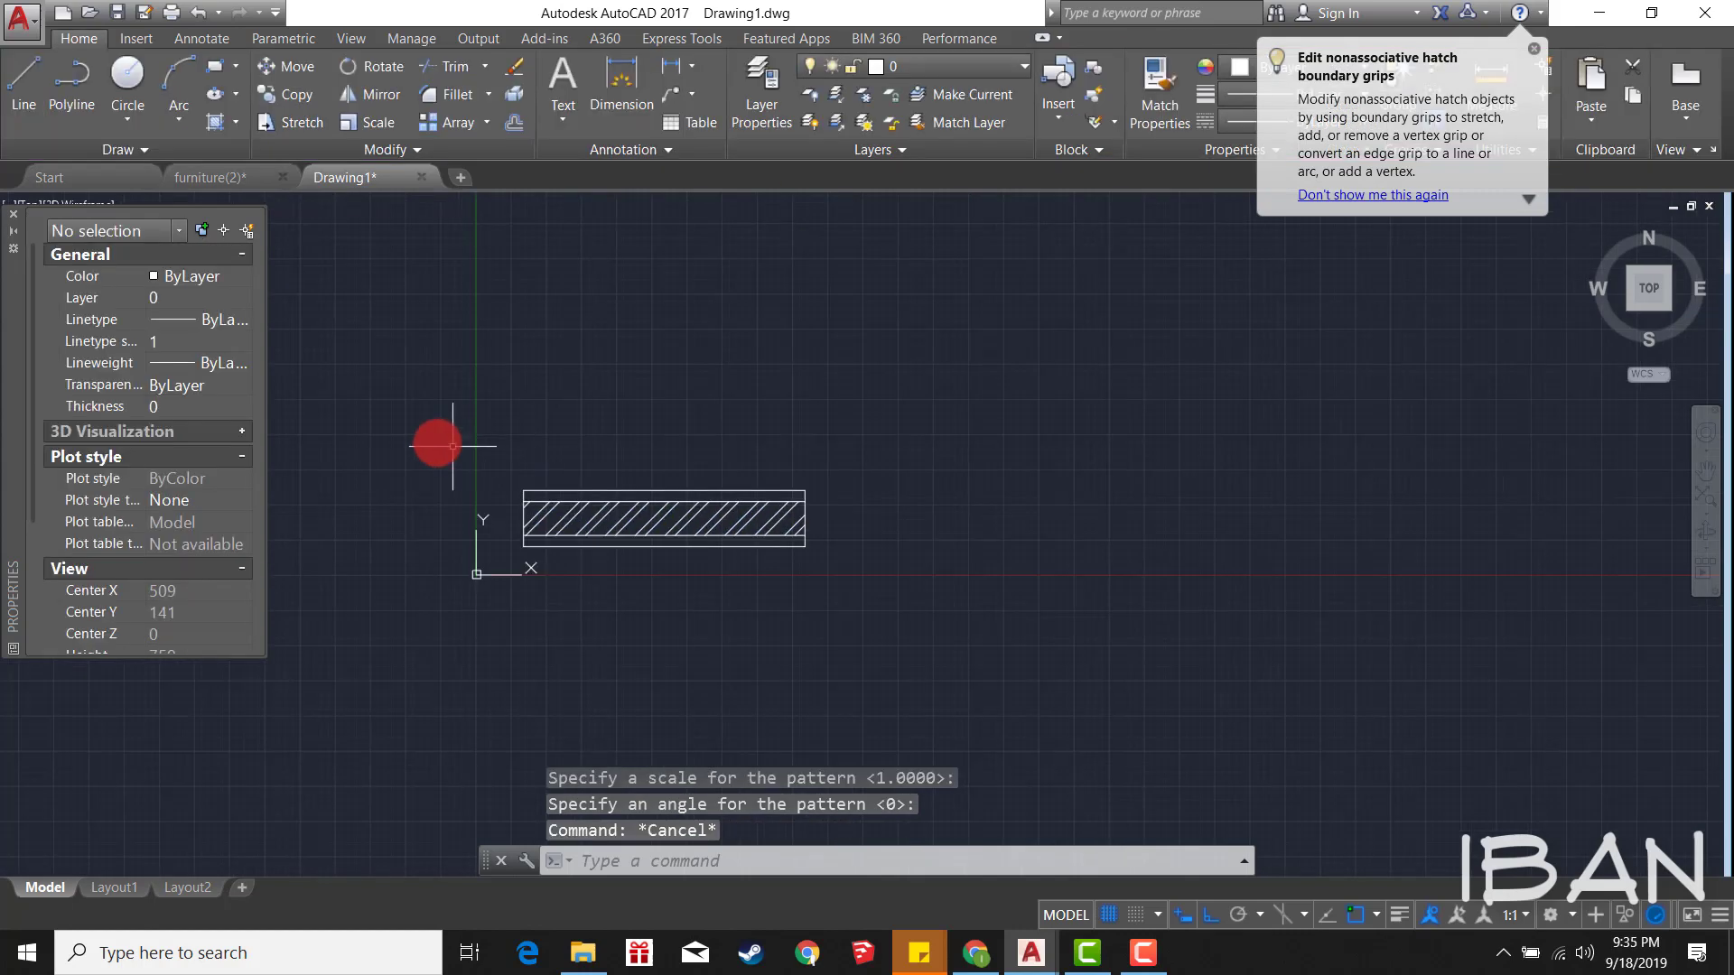
drag(438, 438, 1207, 724)
Step: Copy the hatched wall section to a spot on its right
text(co)
key(Return)
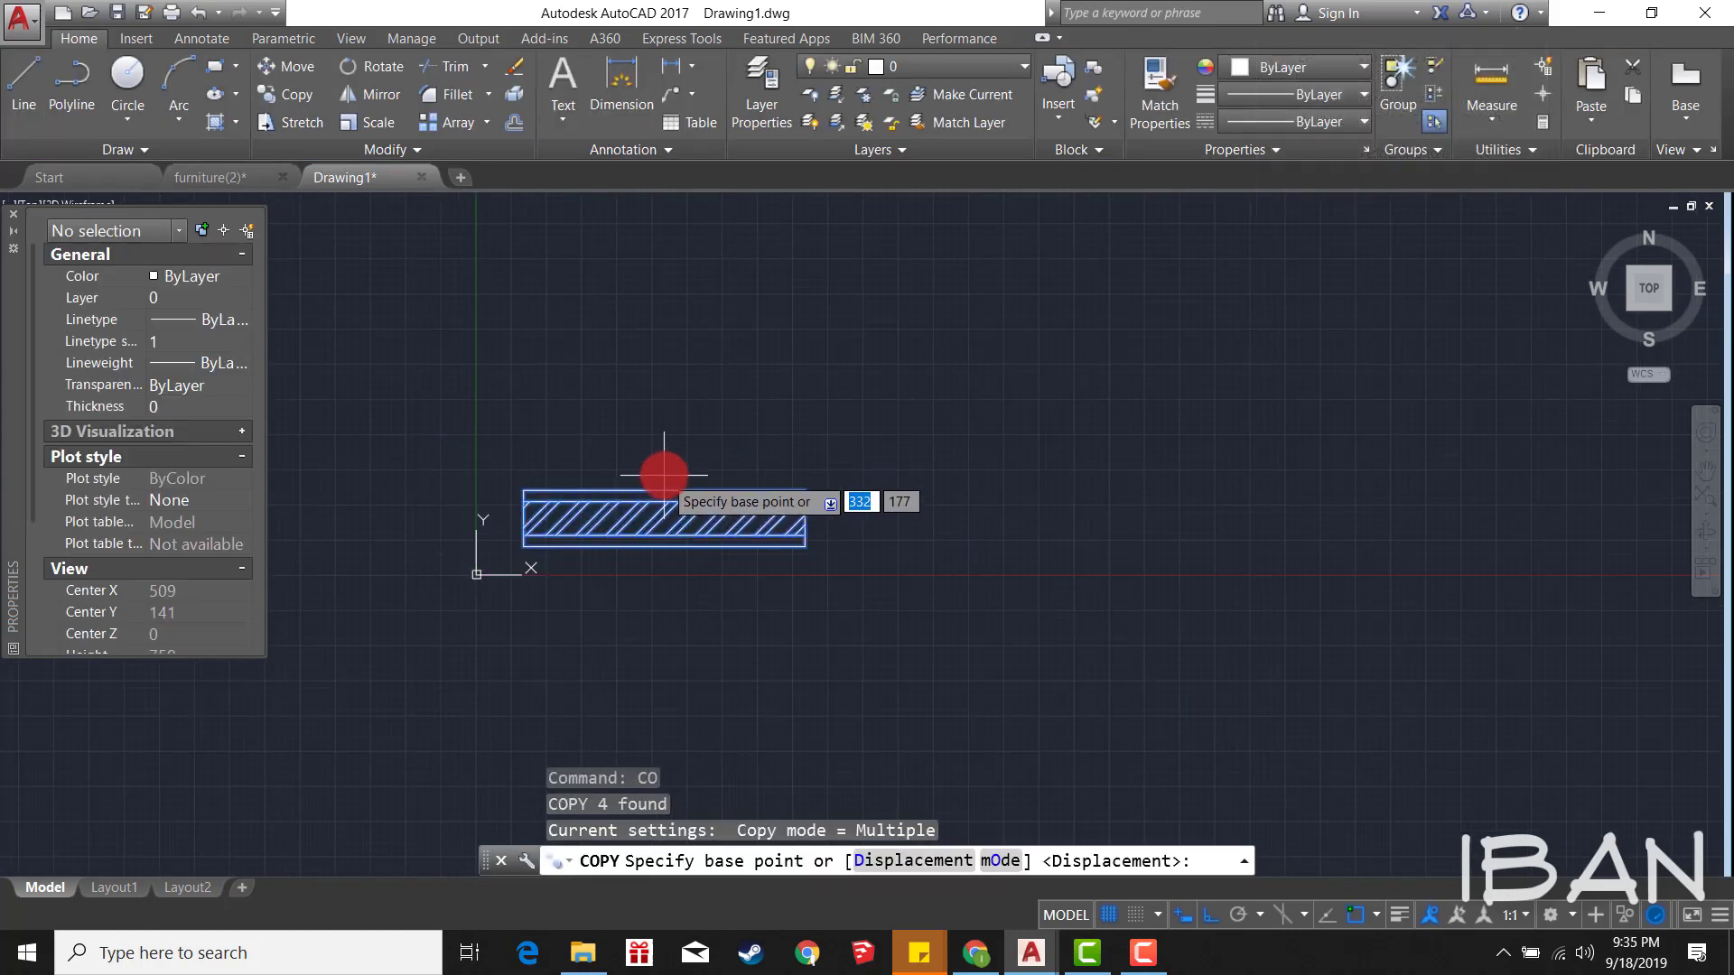
click(680, 466)
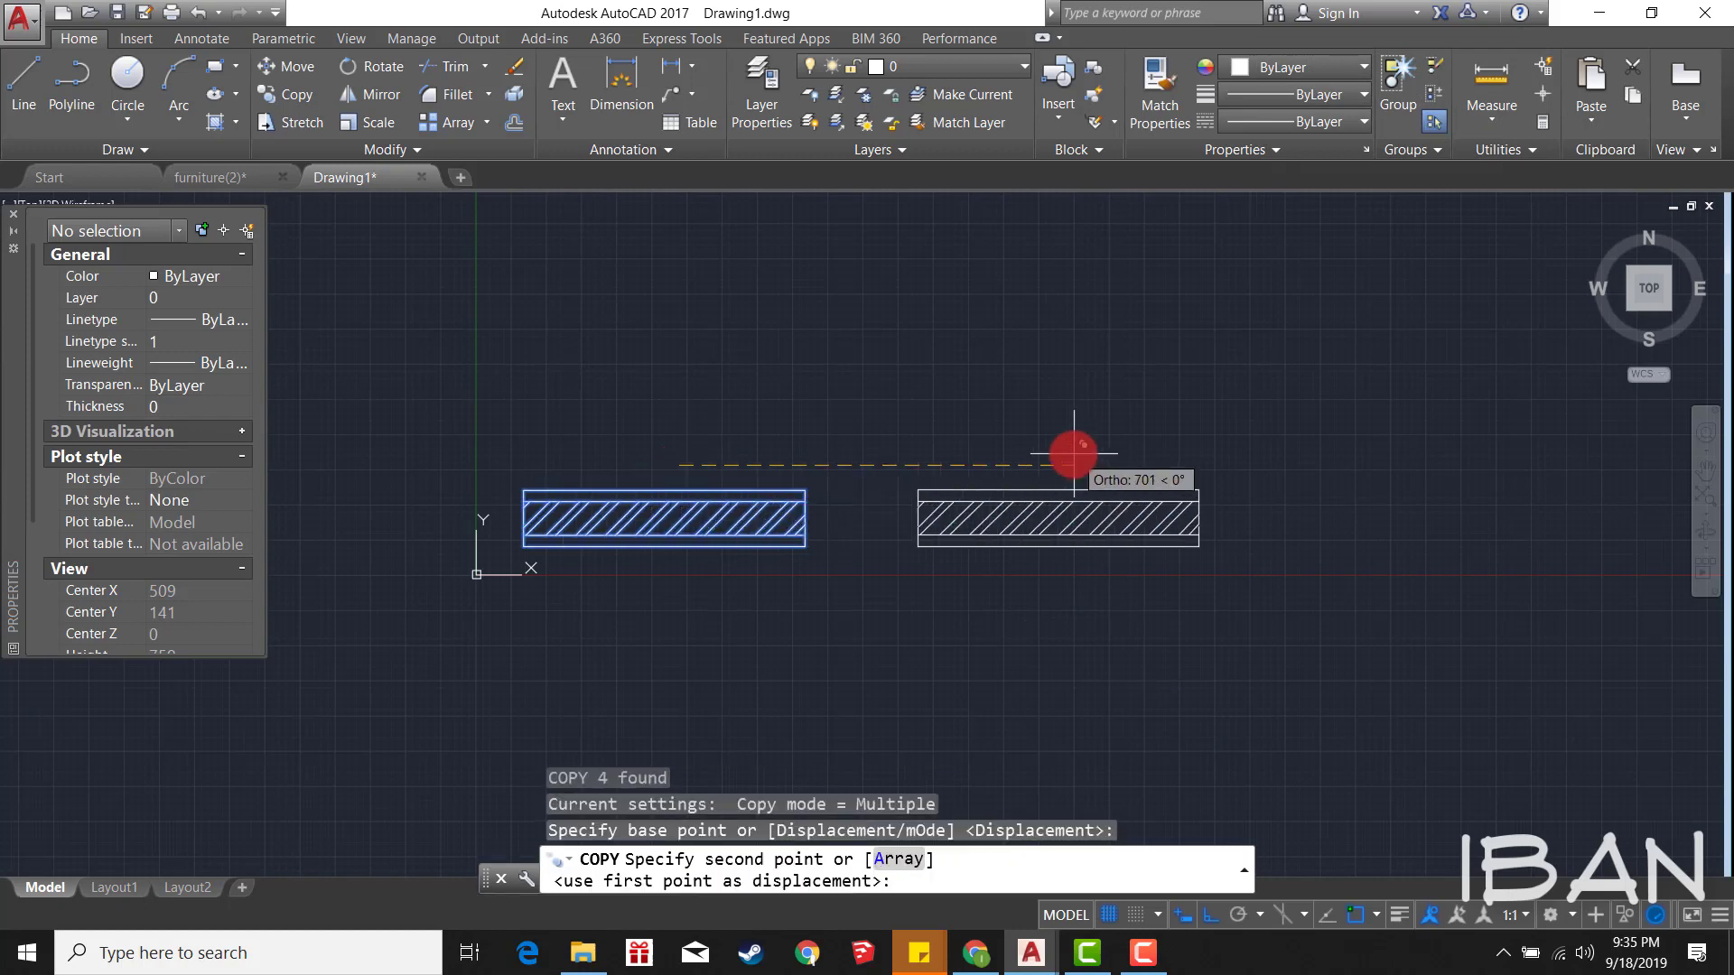
scroll(1045, 485, up, 2)
click(1016, 479)
key(Escape)
click(1265, 675)
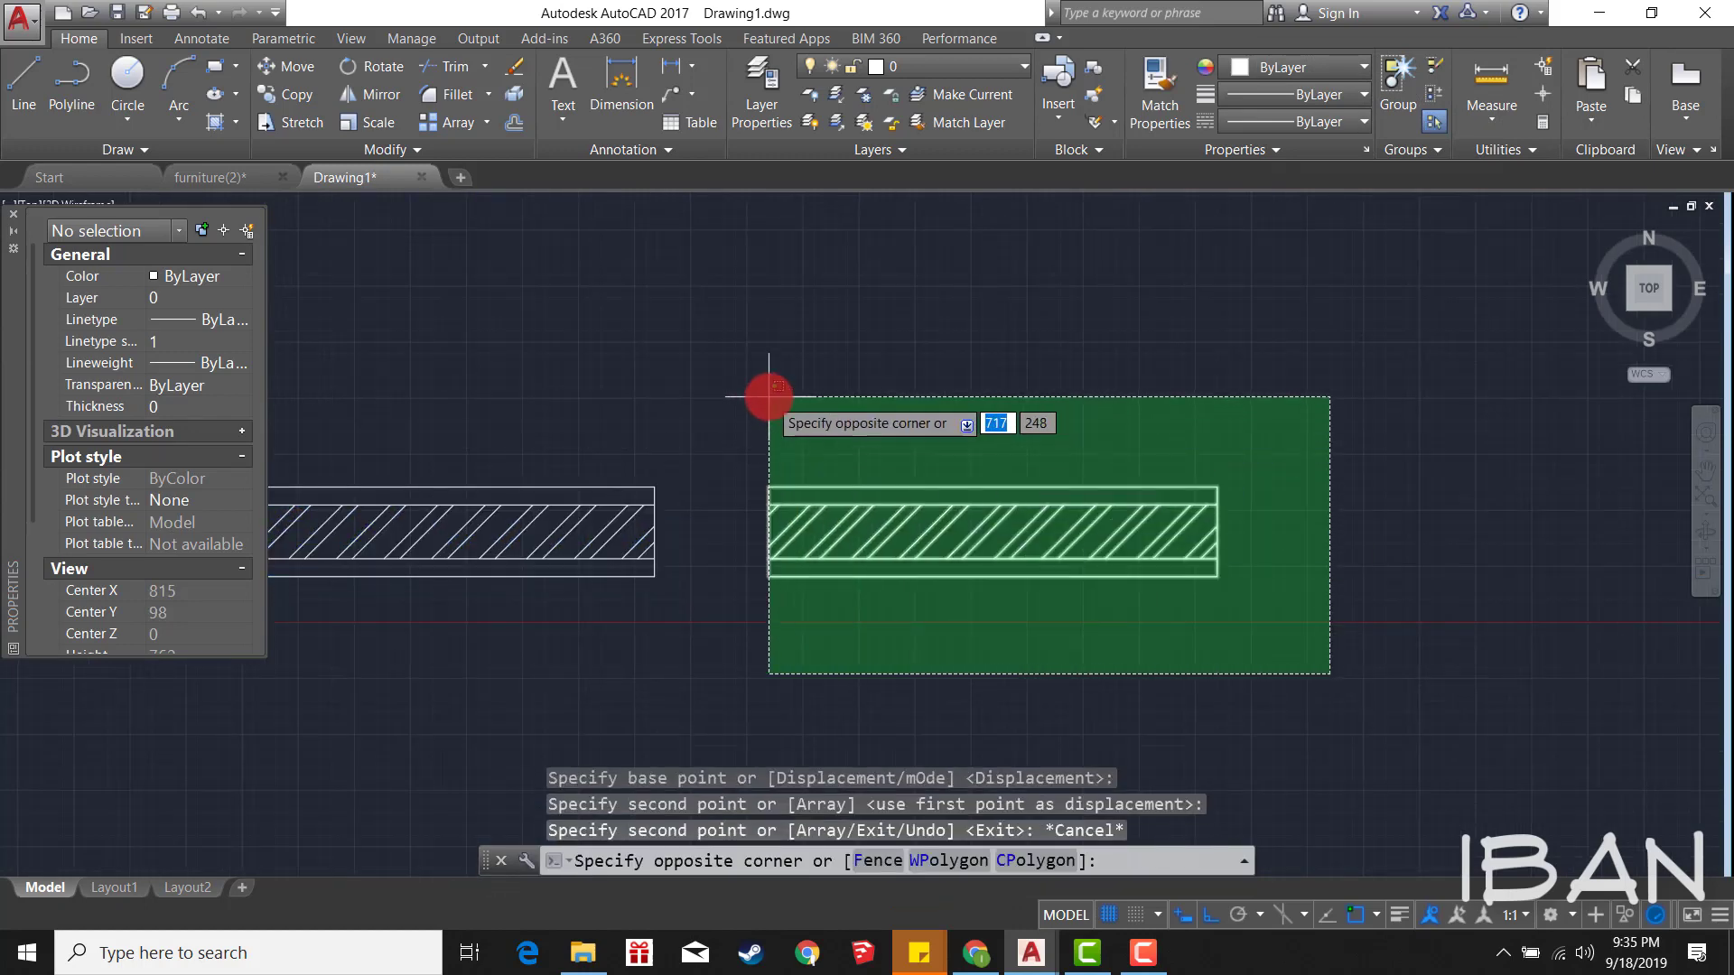
click(767, 393)
text(m)
key(Return)
click(768, 486)
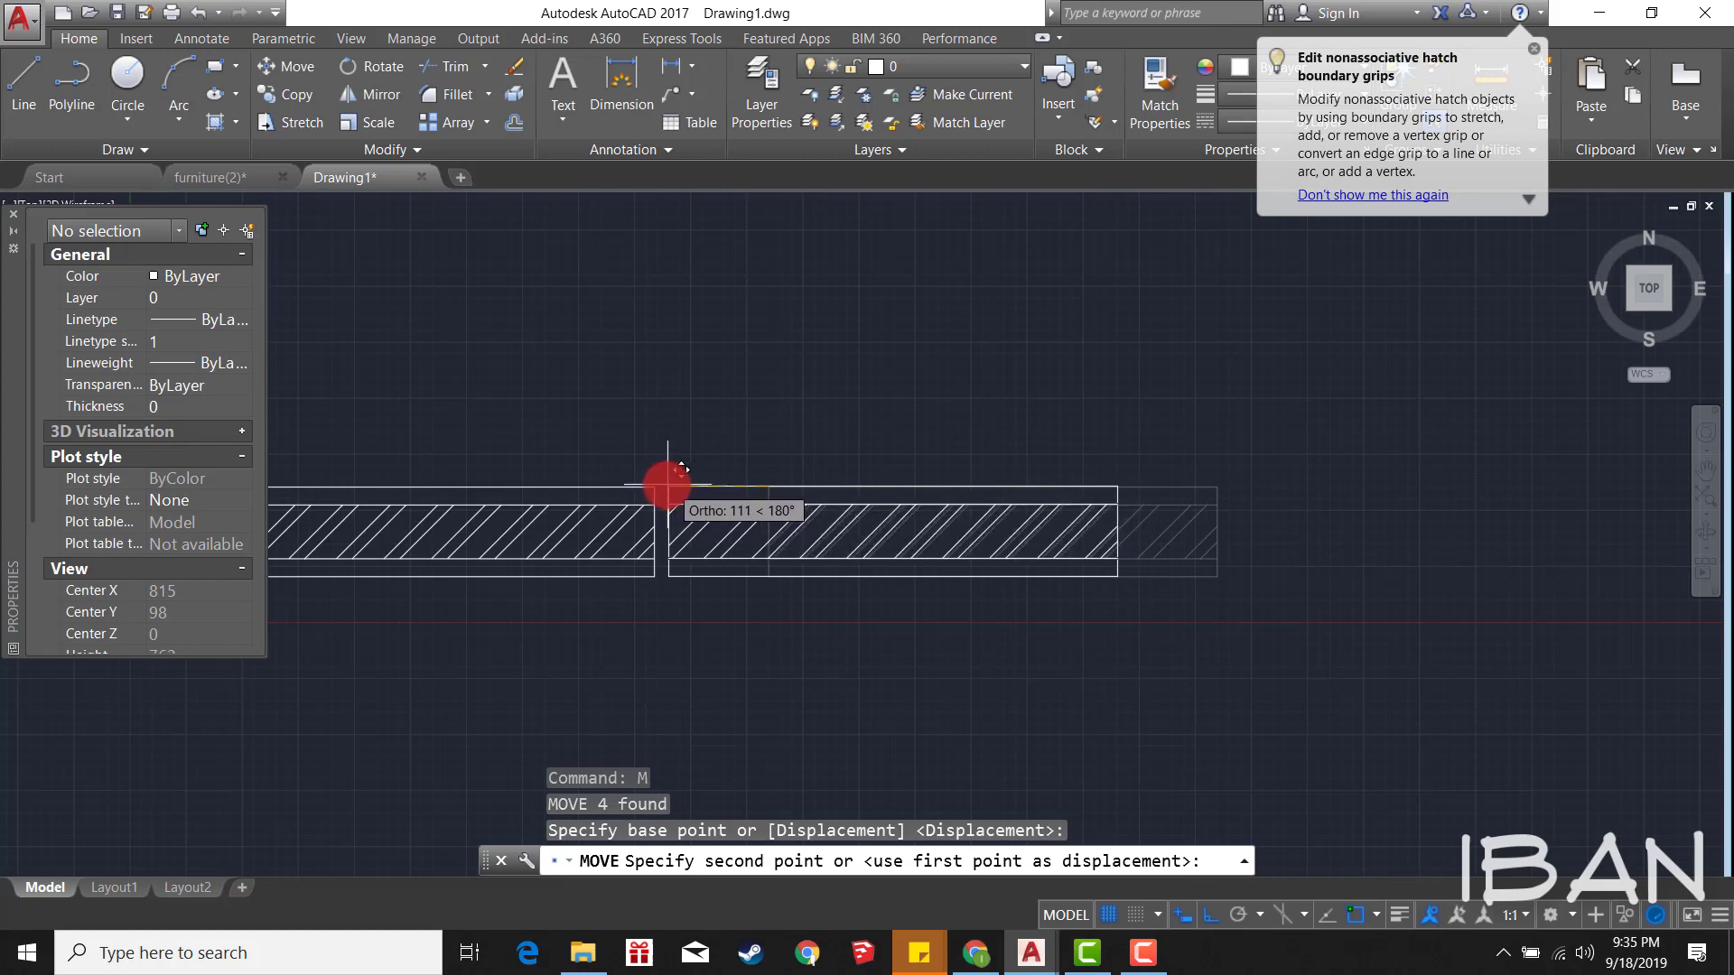
key(Escape)
Step: Move the copied wall section 900 units to the right
click(1264, 665)
click(758, 352)
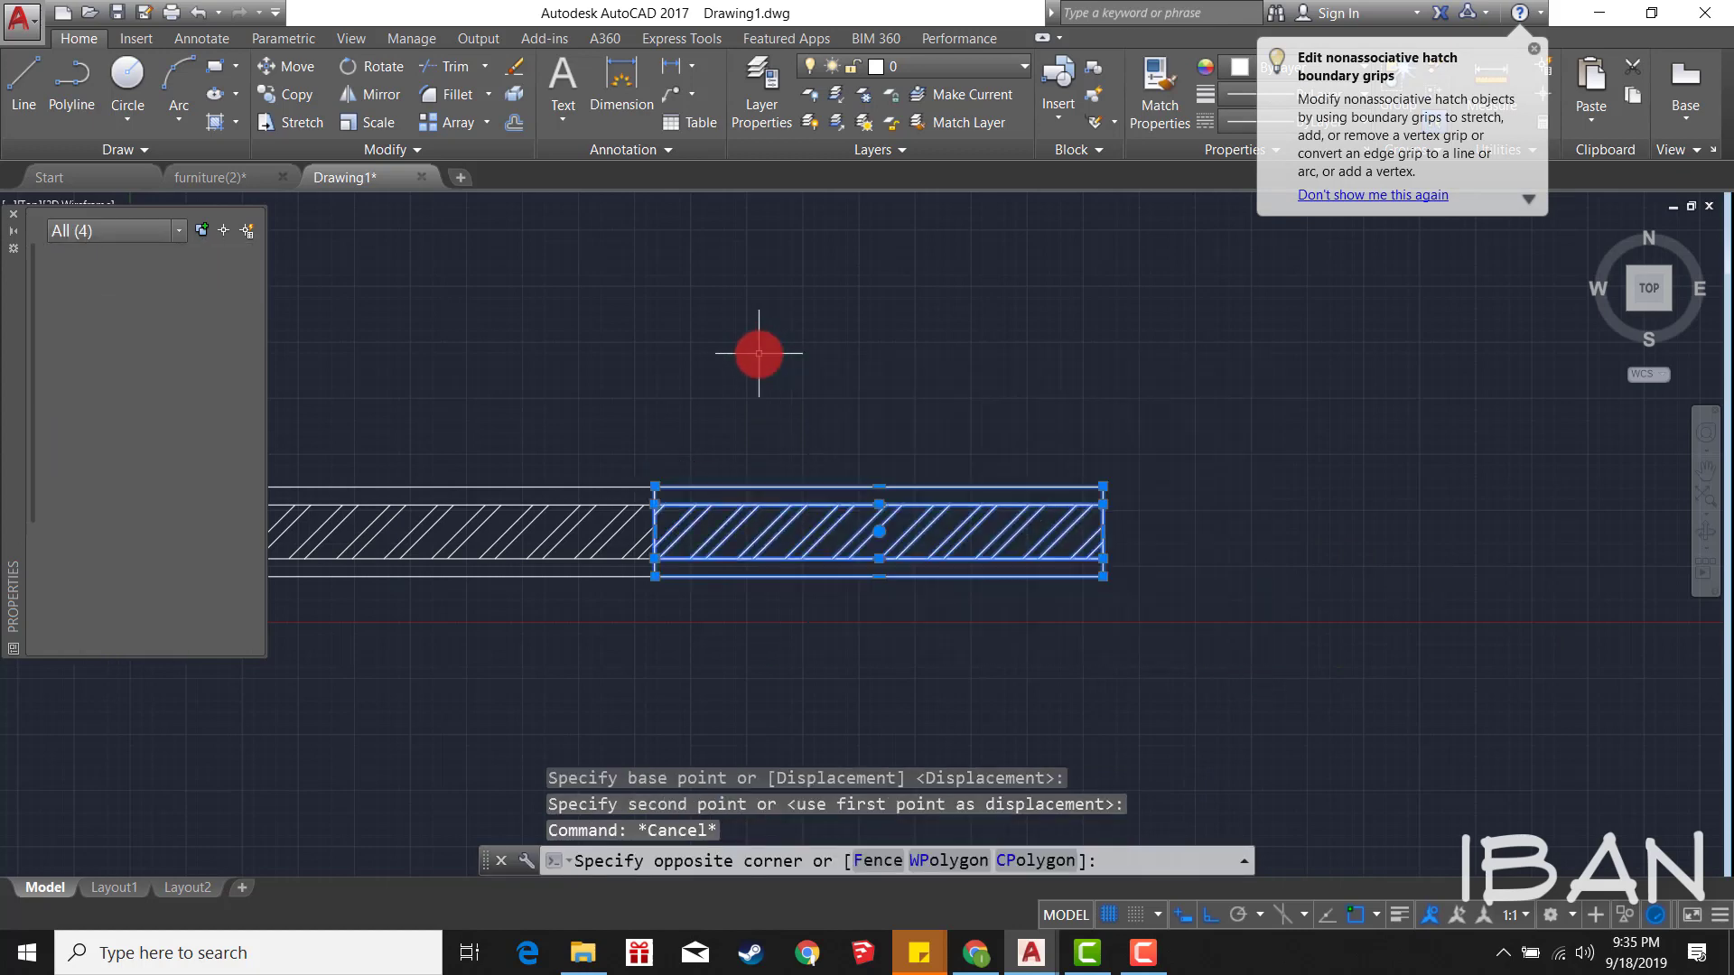
text(m)
key(Return)
click(727, 321)
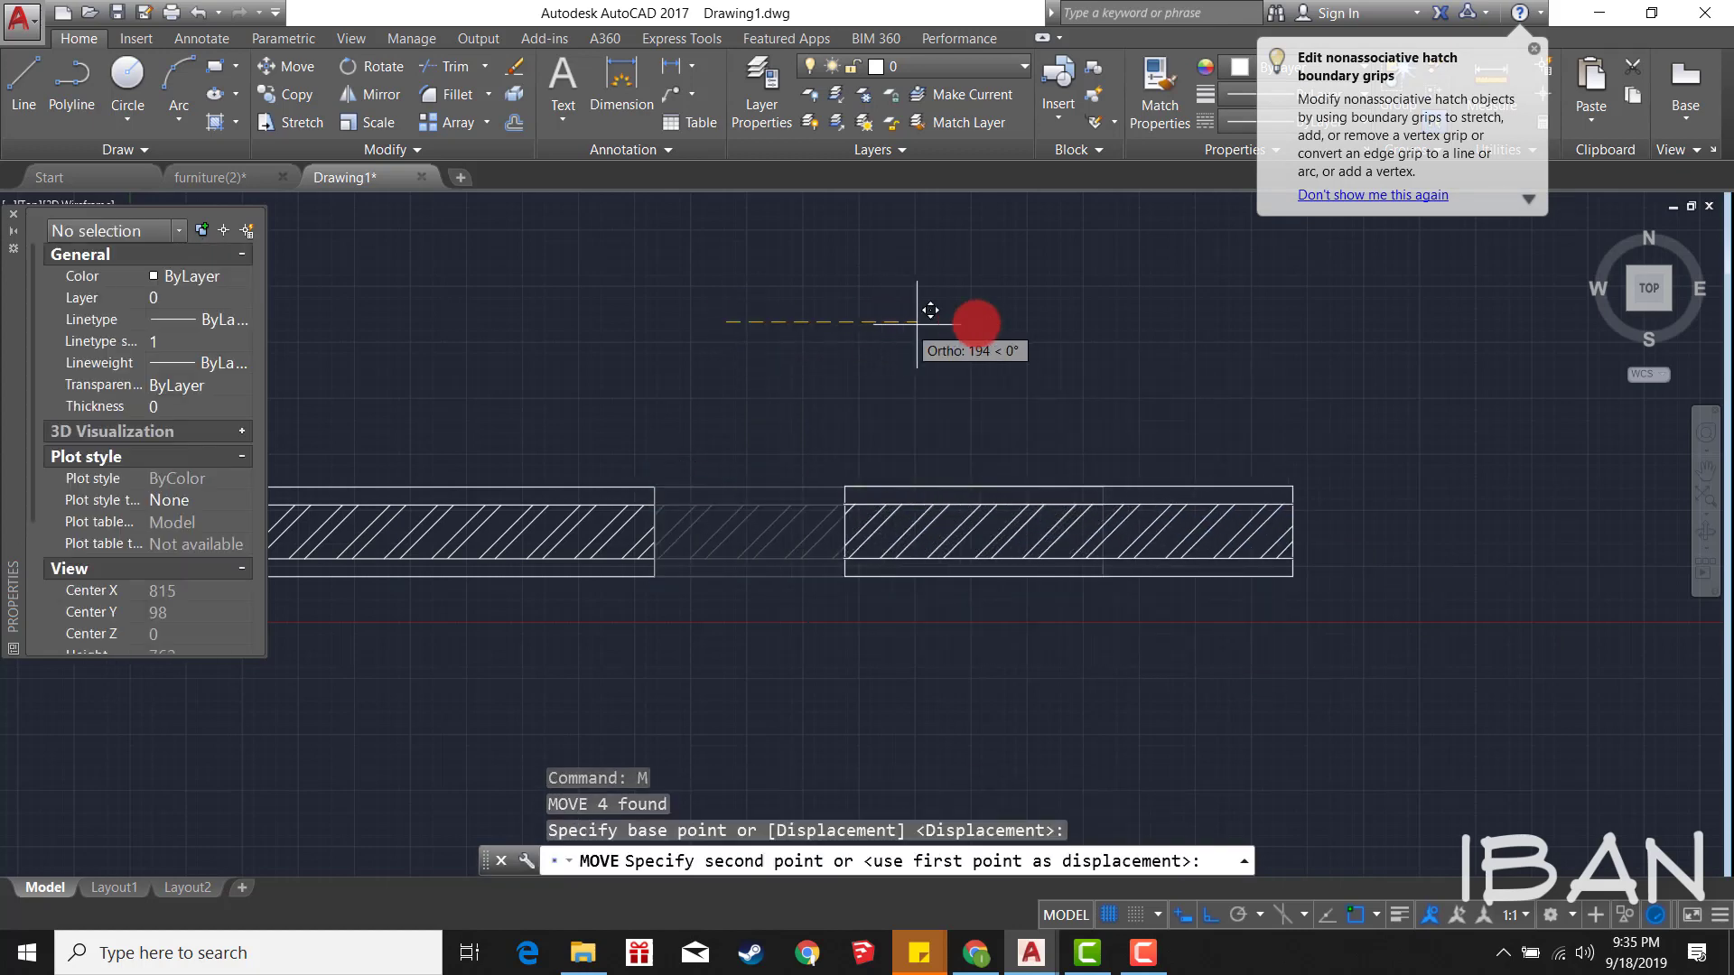
text(900)
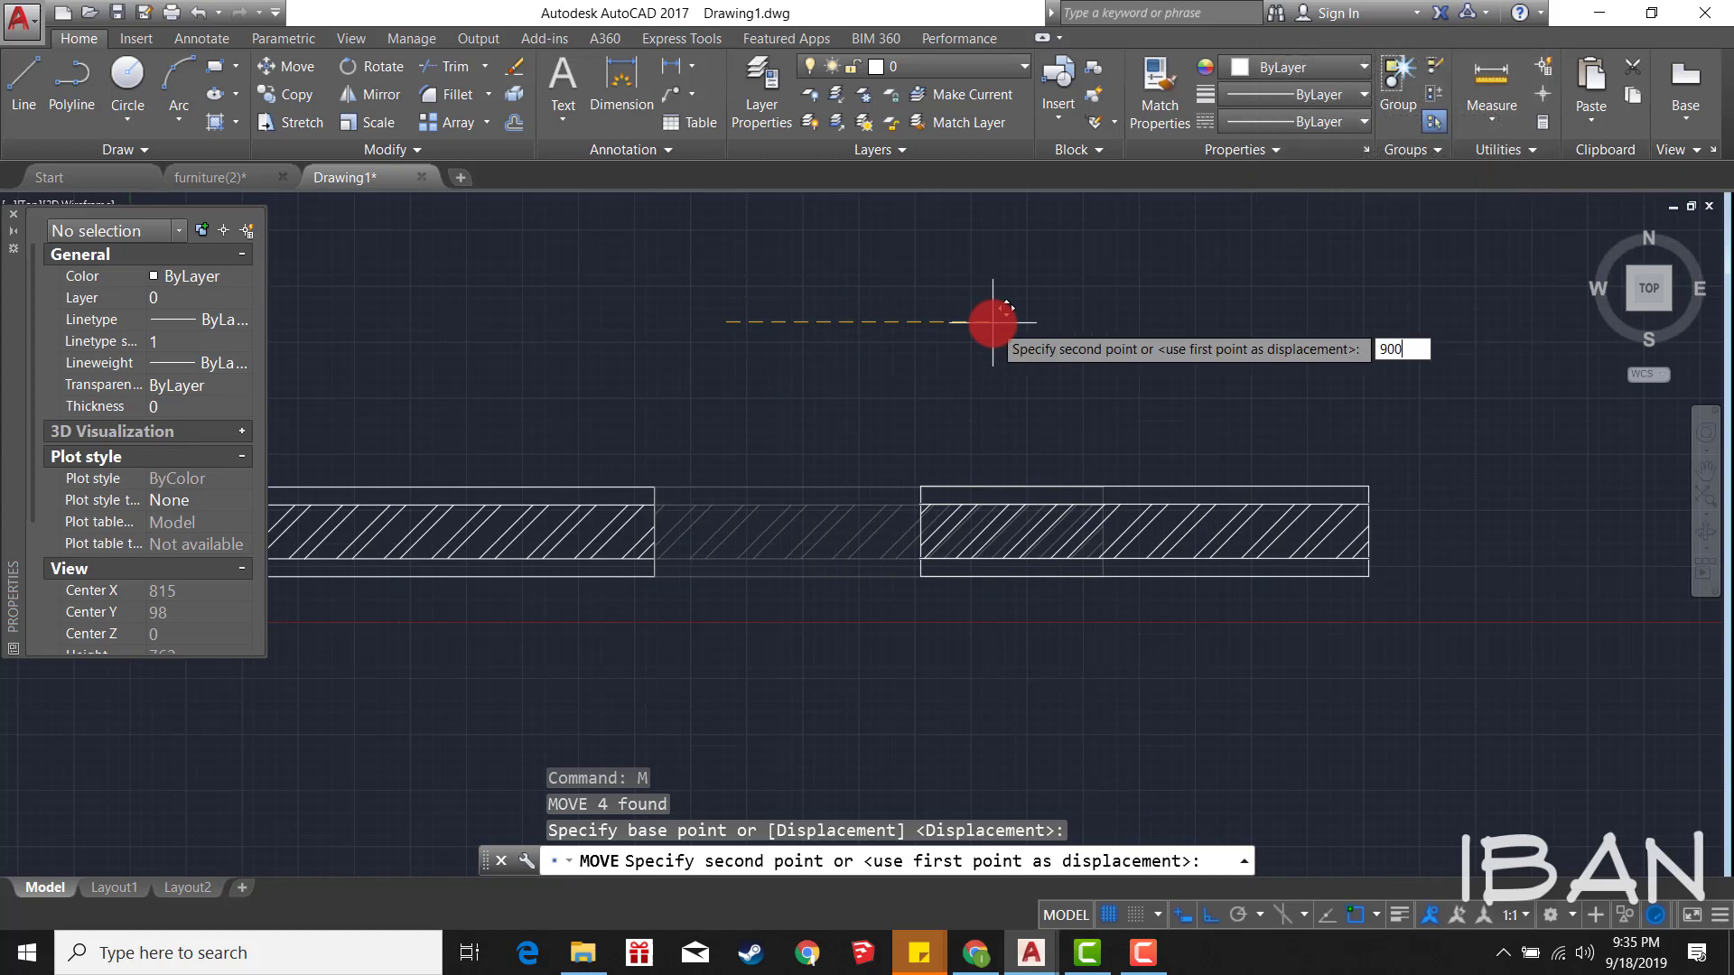
key(Return)
scroll(1057, 413, down, 2)
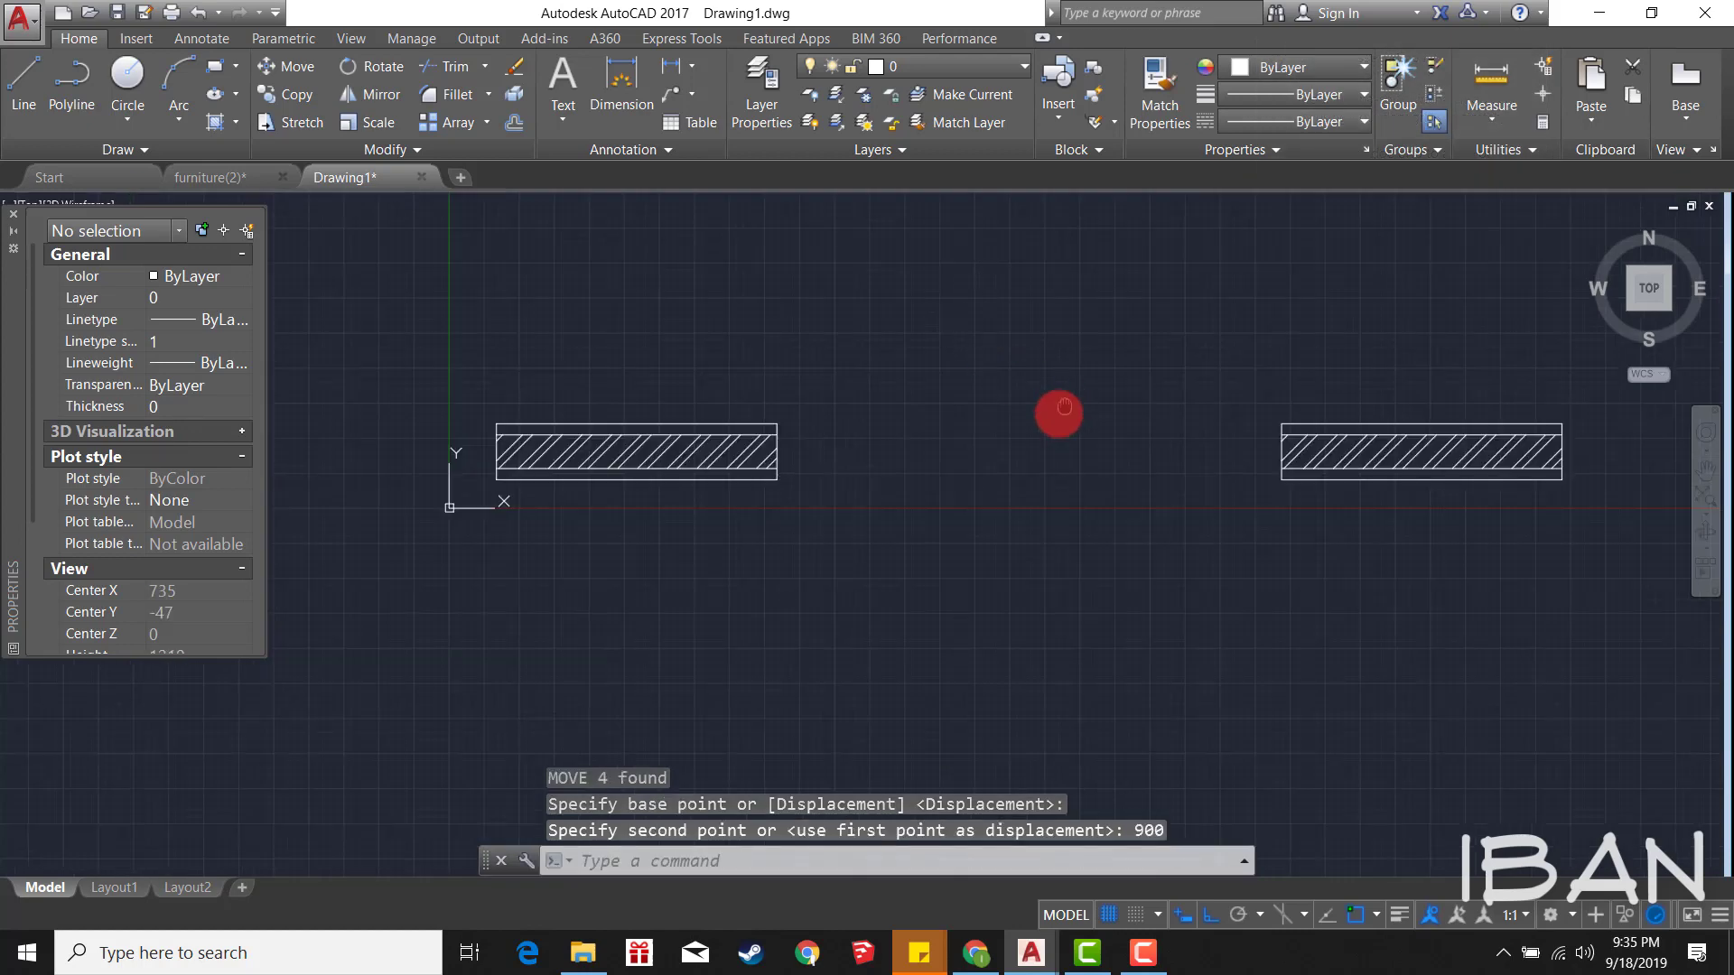
scroll(999, 464, down, 1)
scroll(718, 569, up, 3)
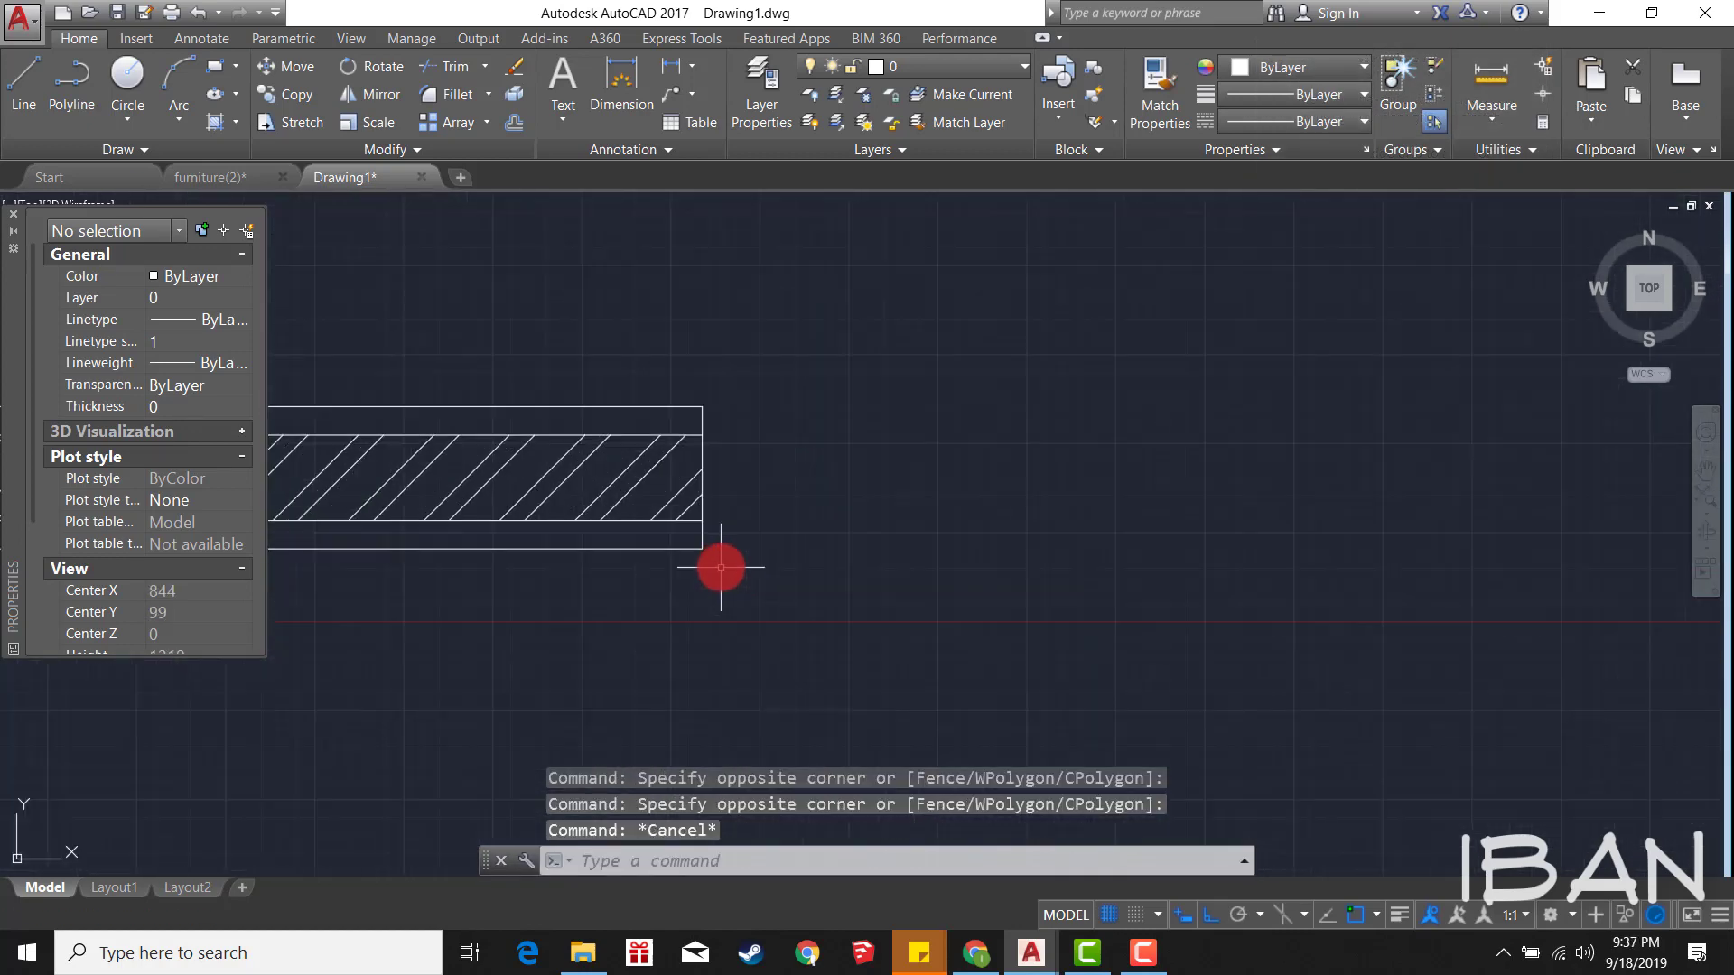
middle_drag(745, 506, 727, 551)
text(re)
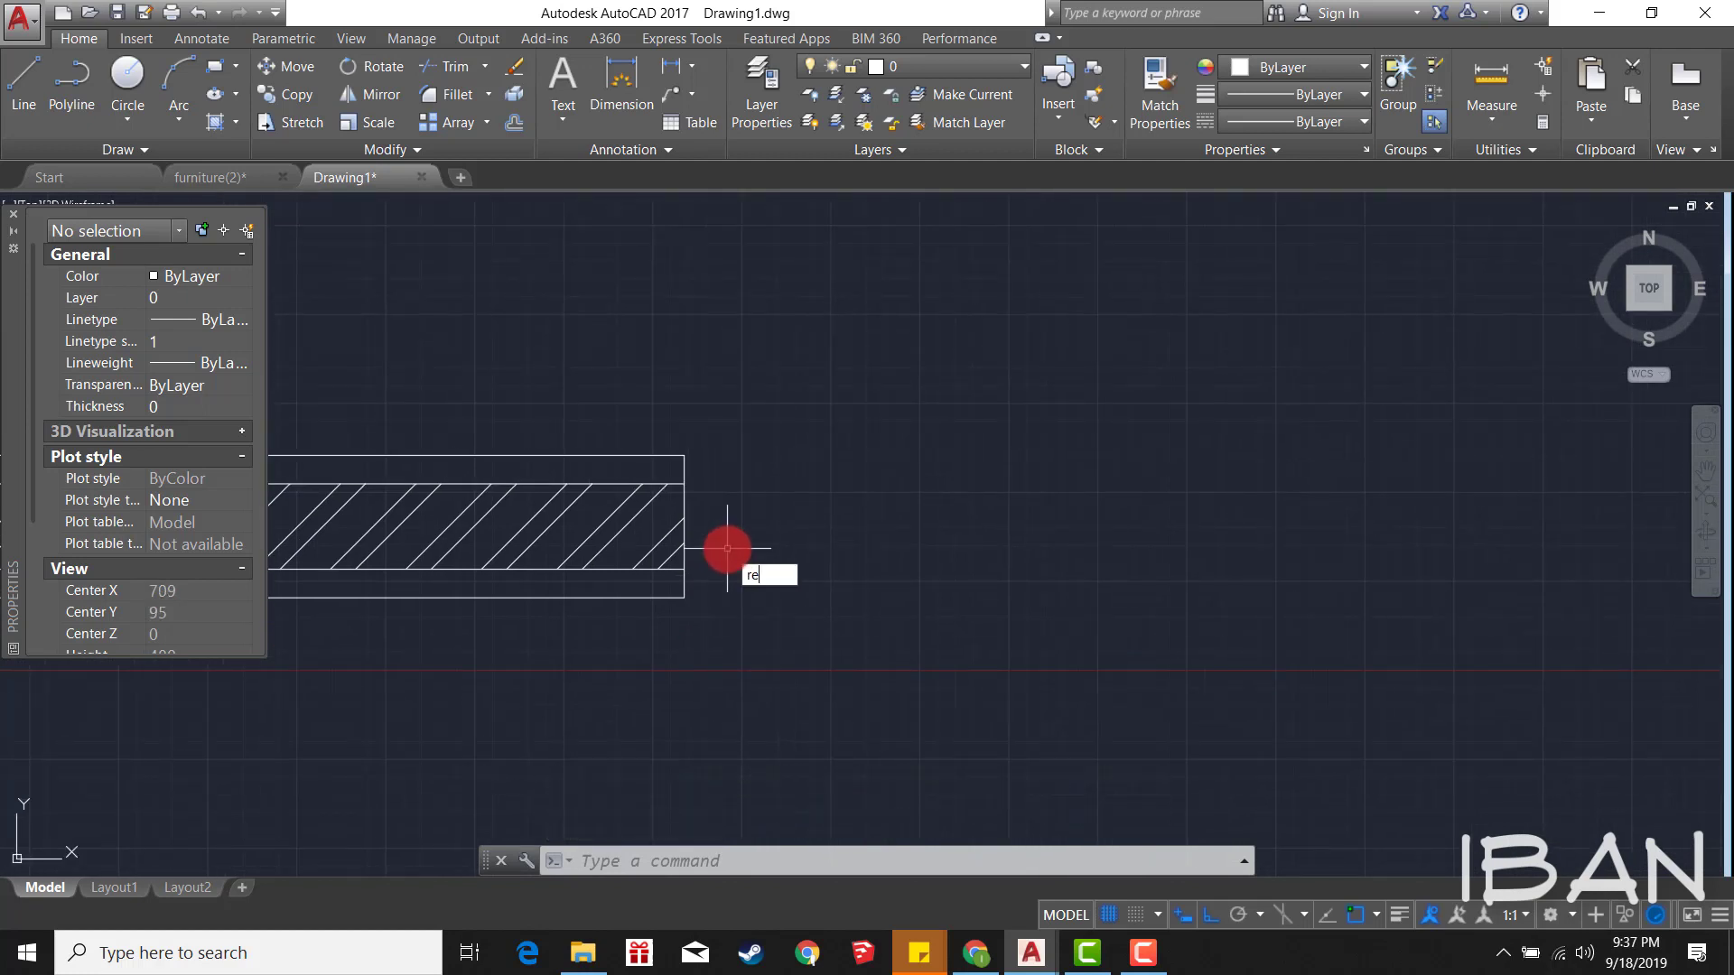
Step: Draw a 40 by 100 rectangle beside the wall
text(c)
key(Return)
click(743, 471)
text(40)
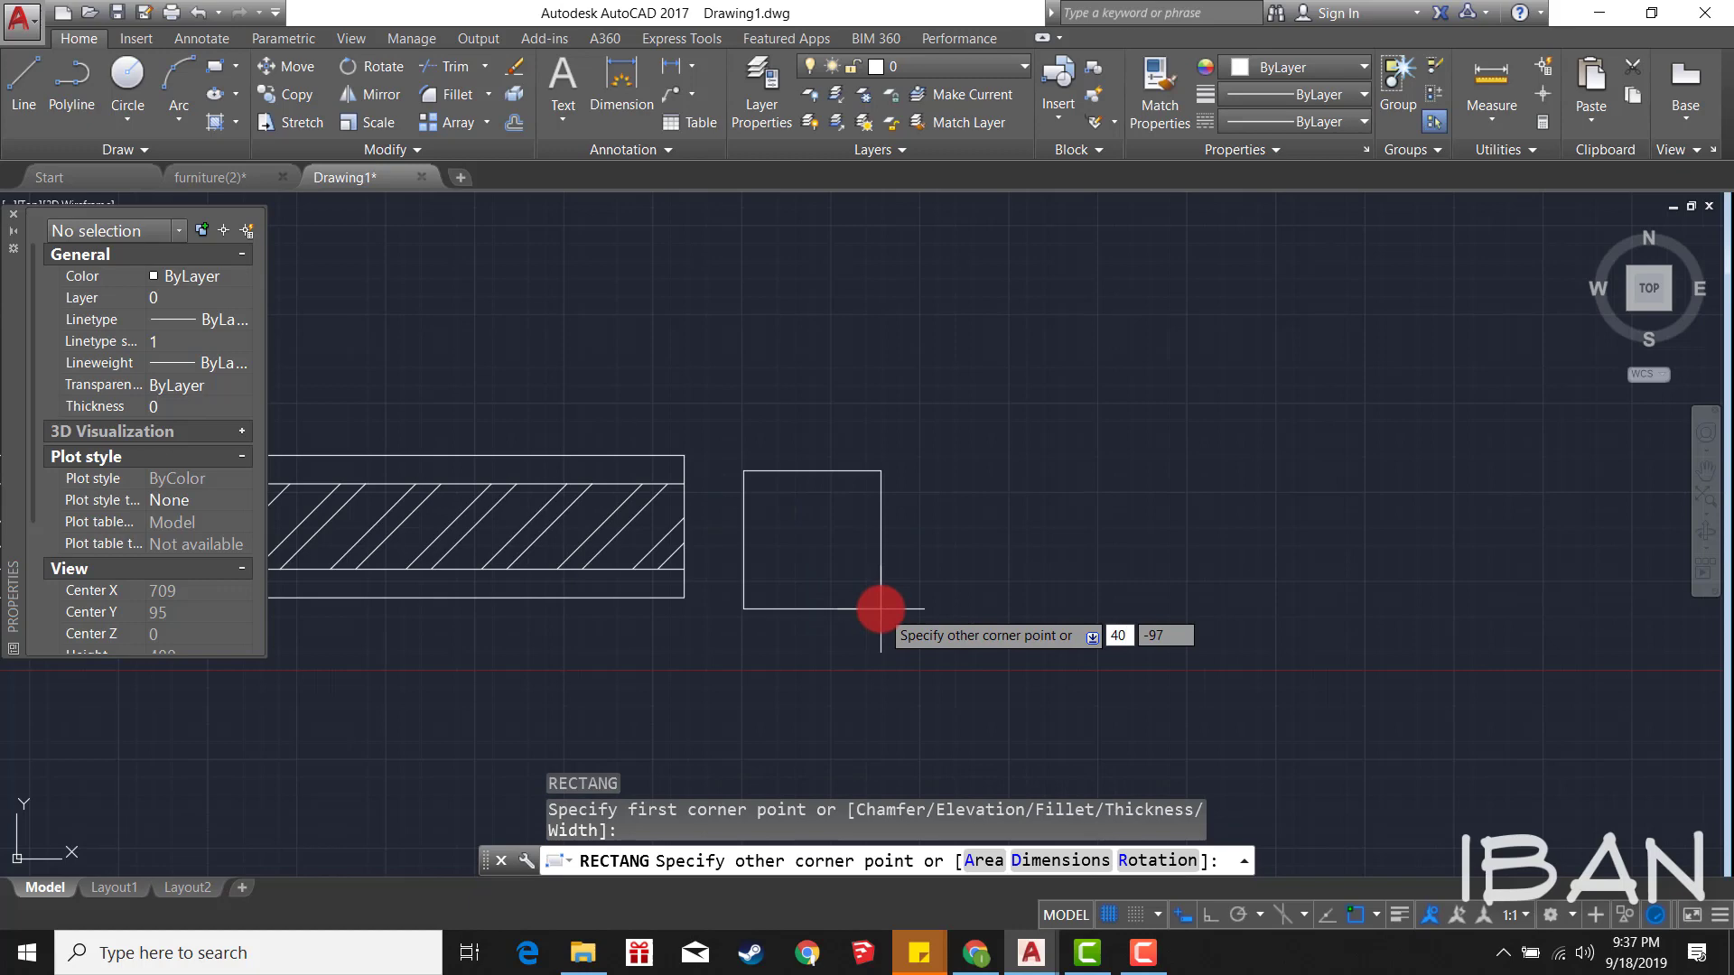
key(Tab)
text(100)
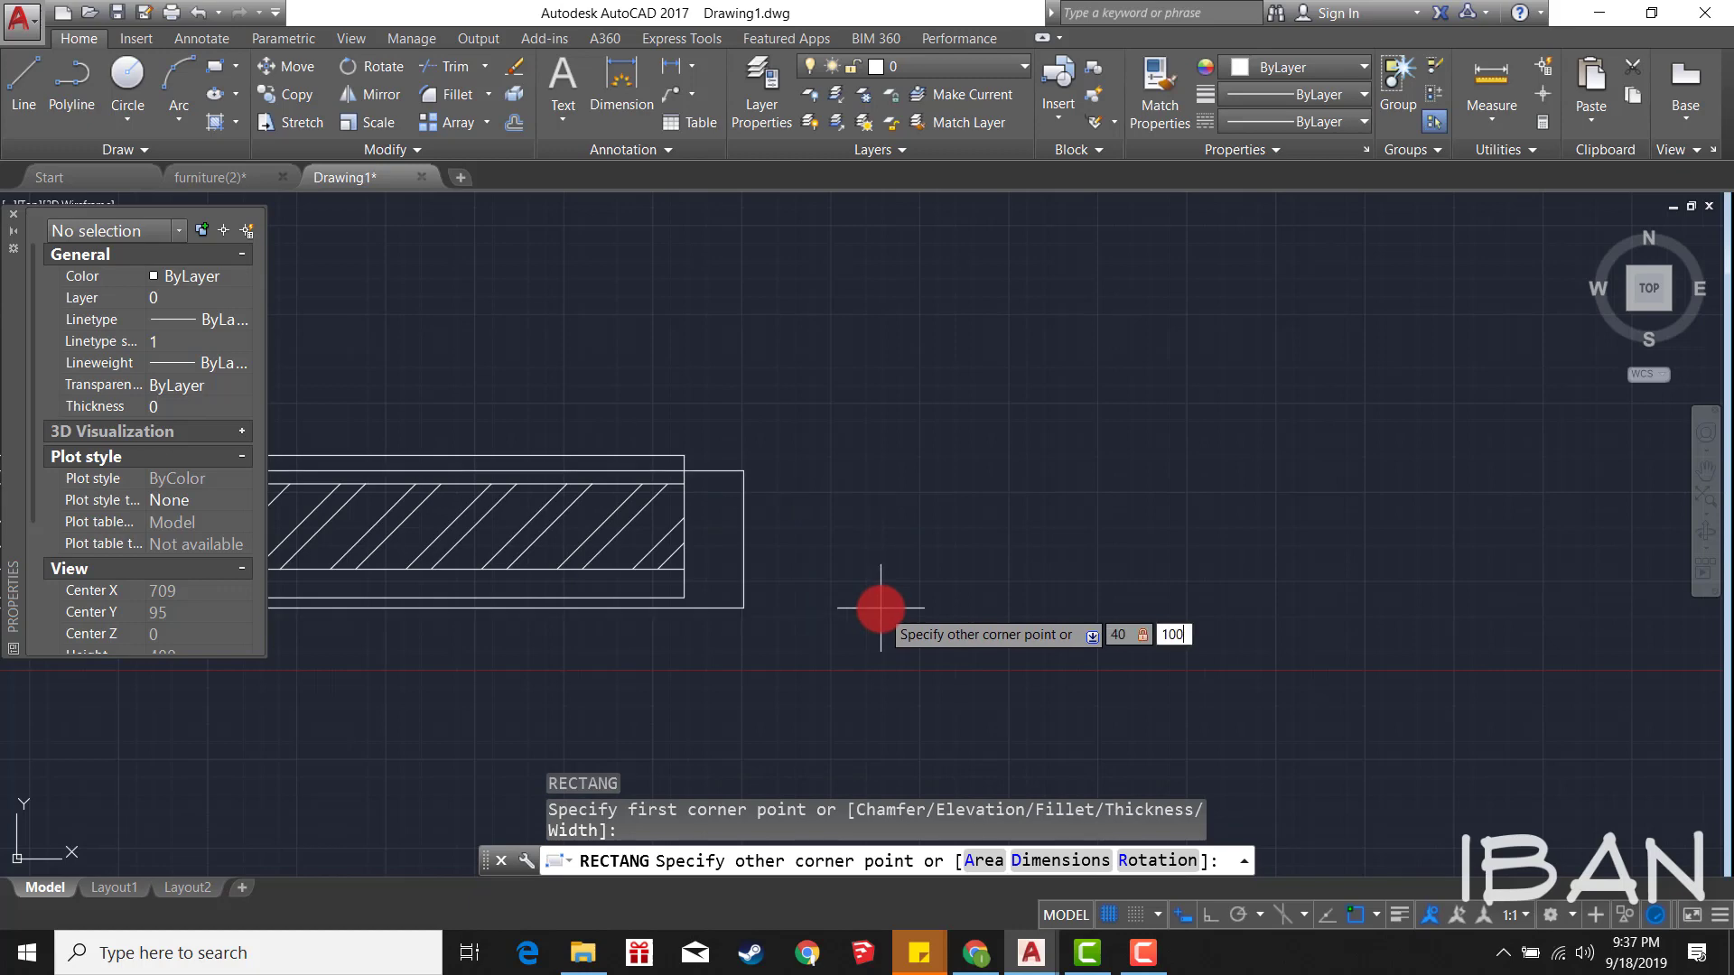
key(Return)
key(Escape)
Step: Move the 40 by 100 rectangle onto the end of the left hatched wall
click(880, 607)
click(736, 343)
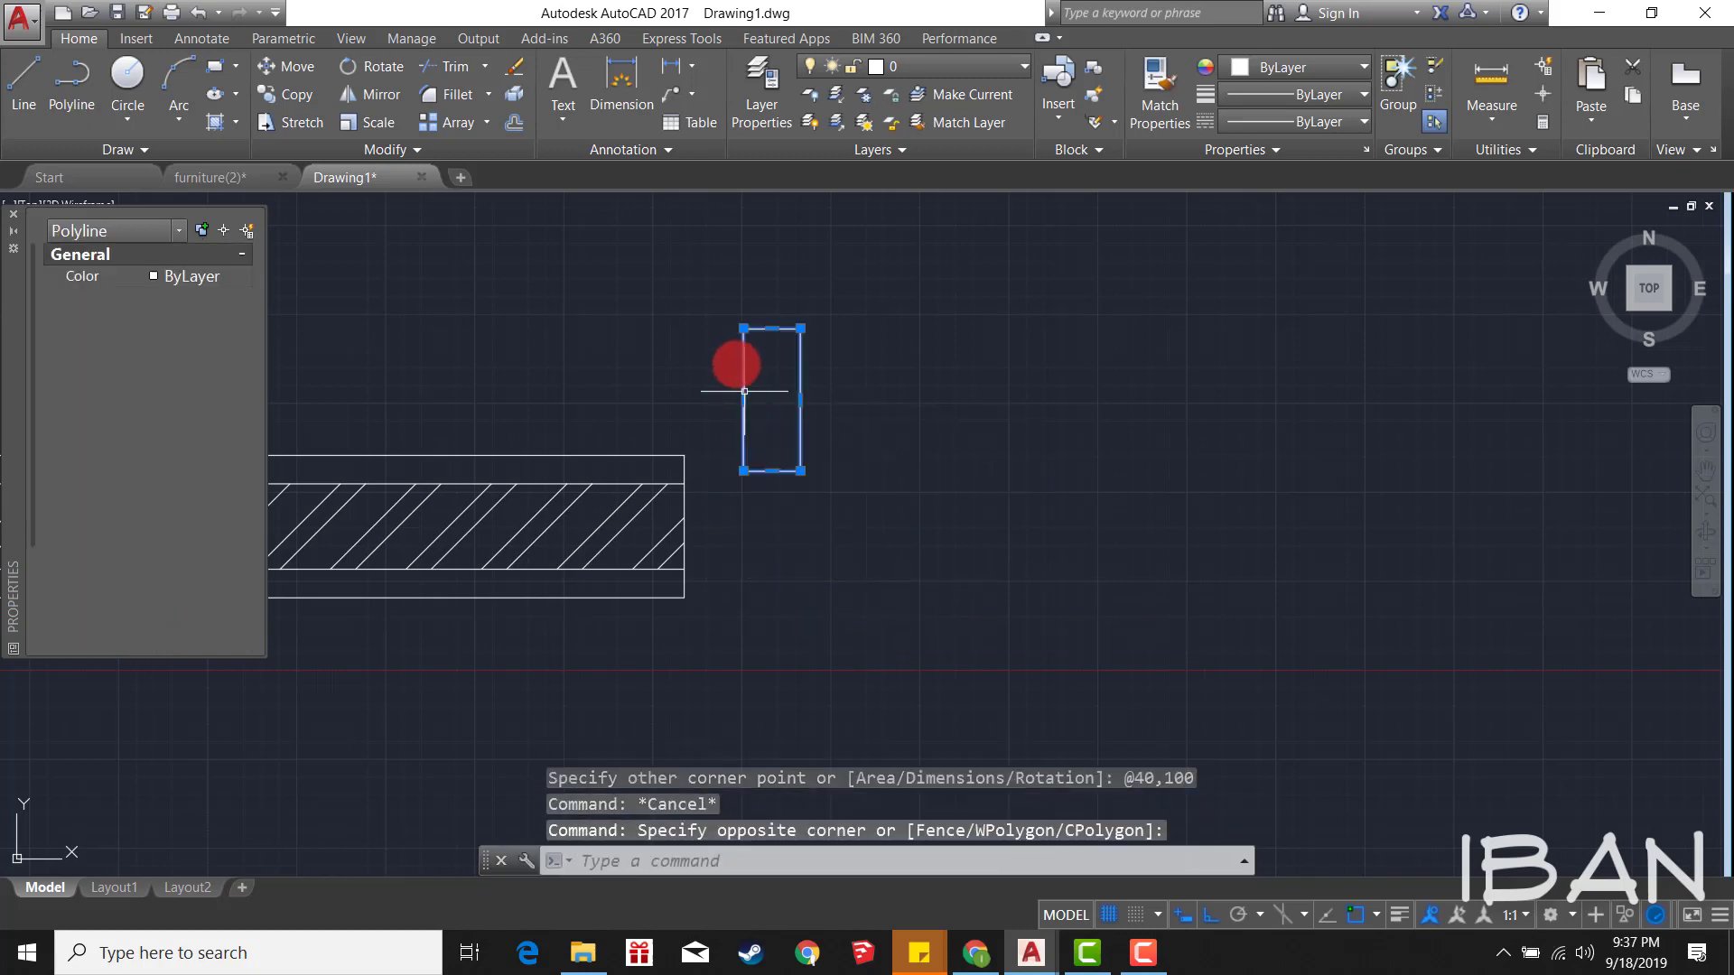
text(m)
key(Return)
click(742, 329)
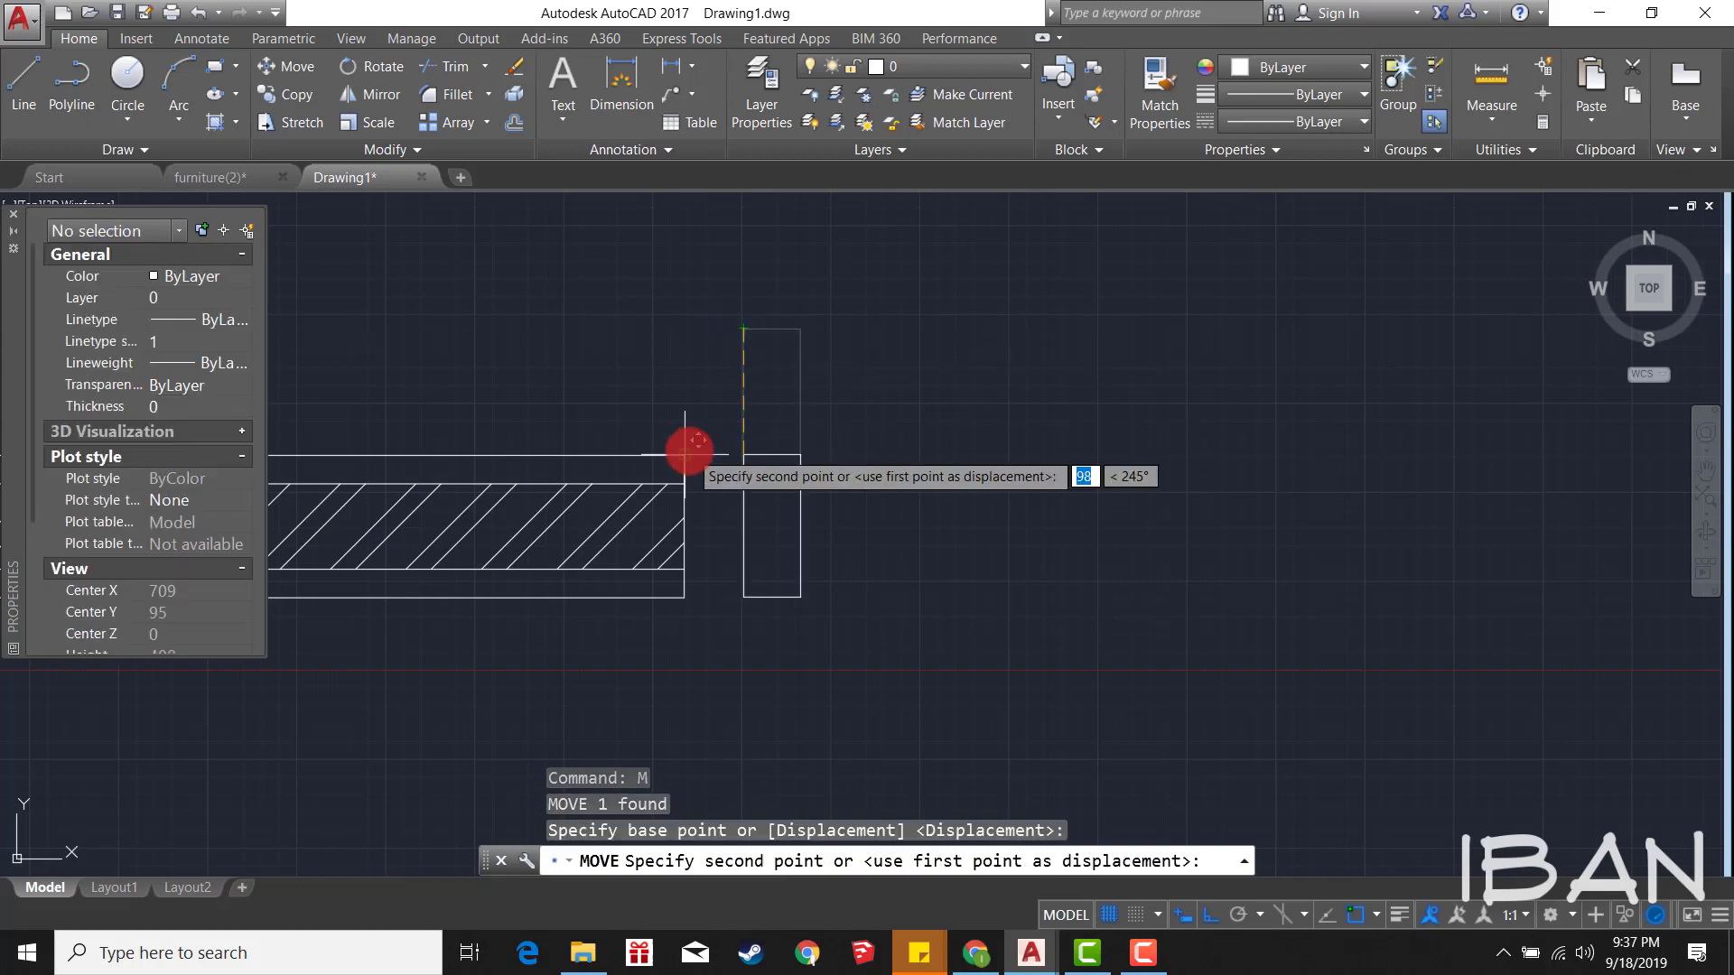
click(683, 456)
key(Escape)
Step: Select and inspect the jamb rectangle at the wall's end
click(720, 496)
key(Escape)
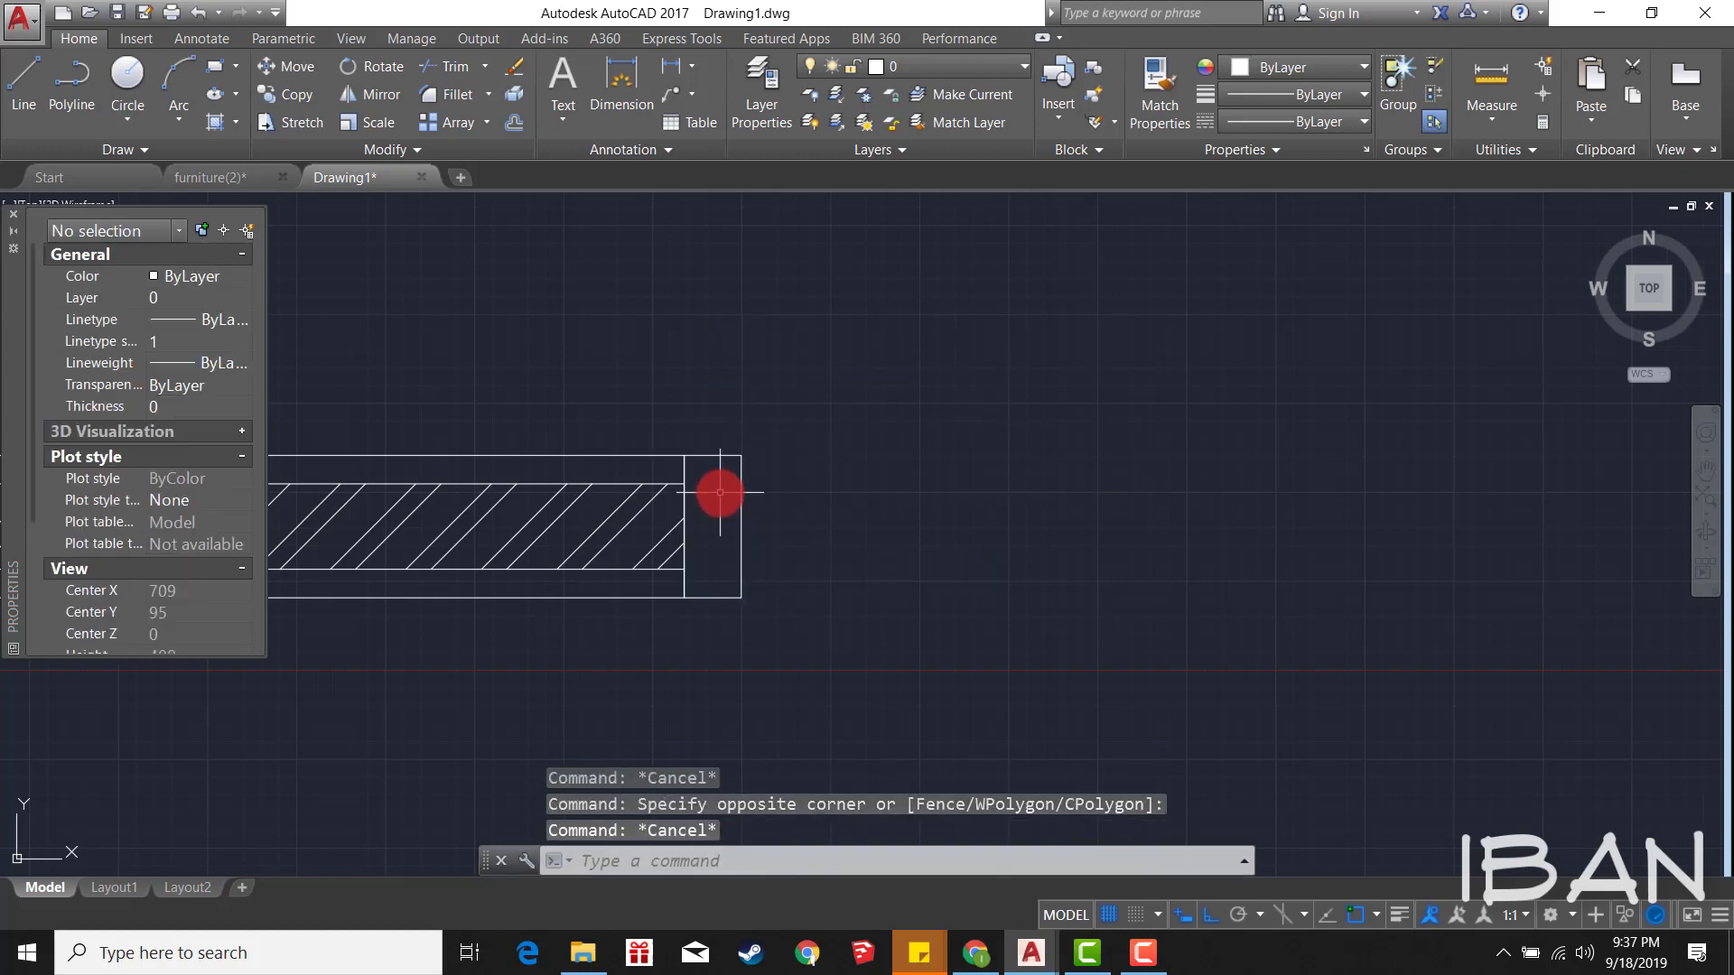
scroll(718, 494, down, 10)
scroll(717, 494, up, 10)
click(716, 524)
key(Escape)
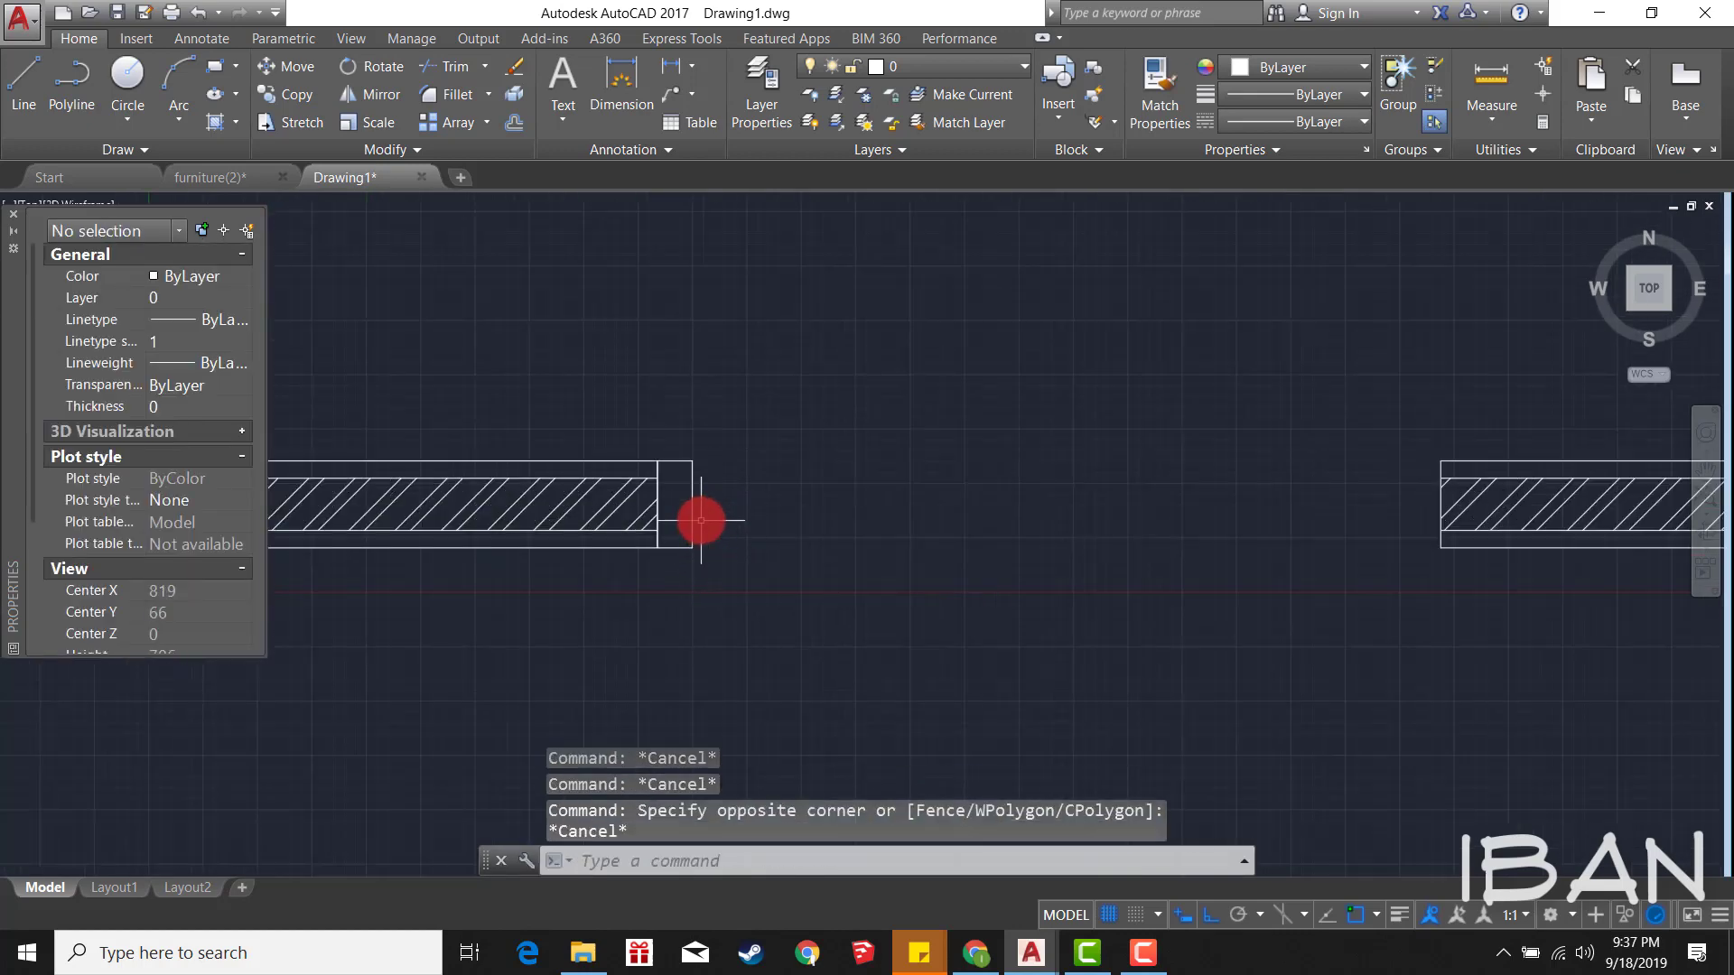
click(701, 516)
click(691, 523)
click(686, 502)
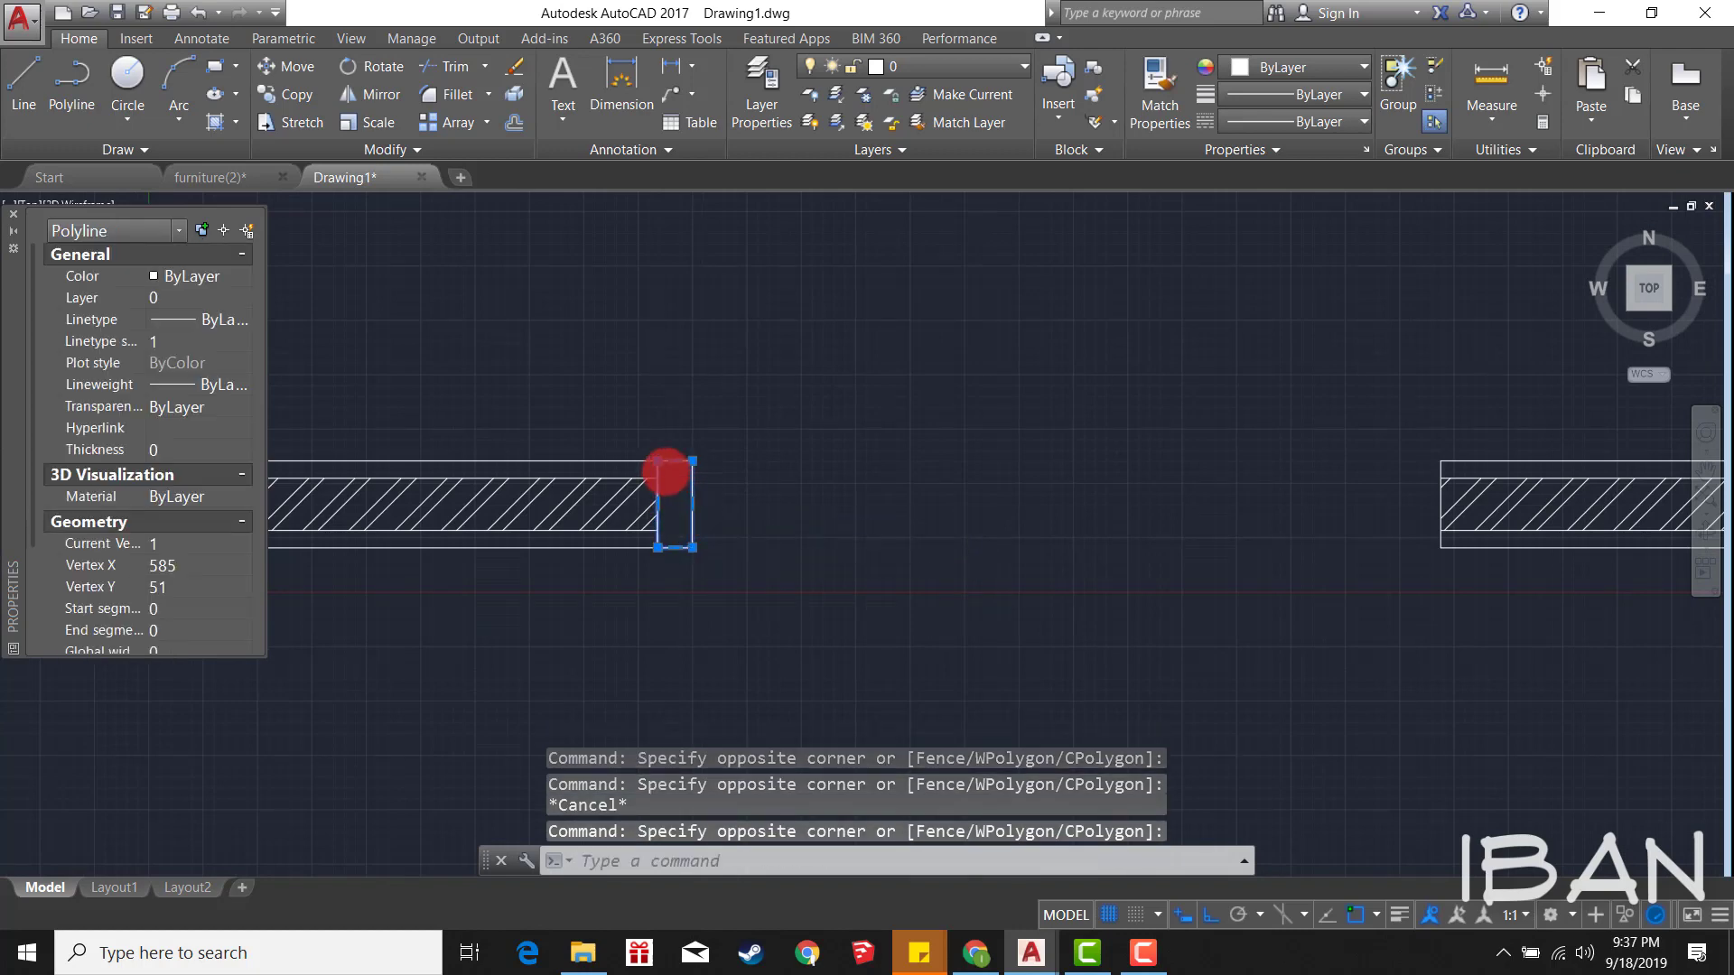
scroll(666, 468, up, 8)
key(Escape)
scroll(752, 329, down, 2)
scroll(859, 425, down, 1)
scroll(830, 427, up, 1)
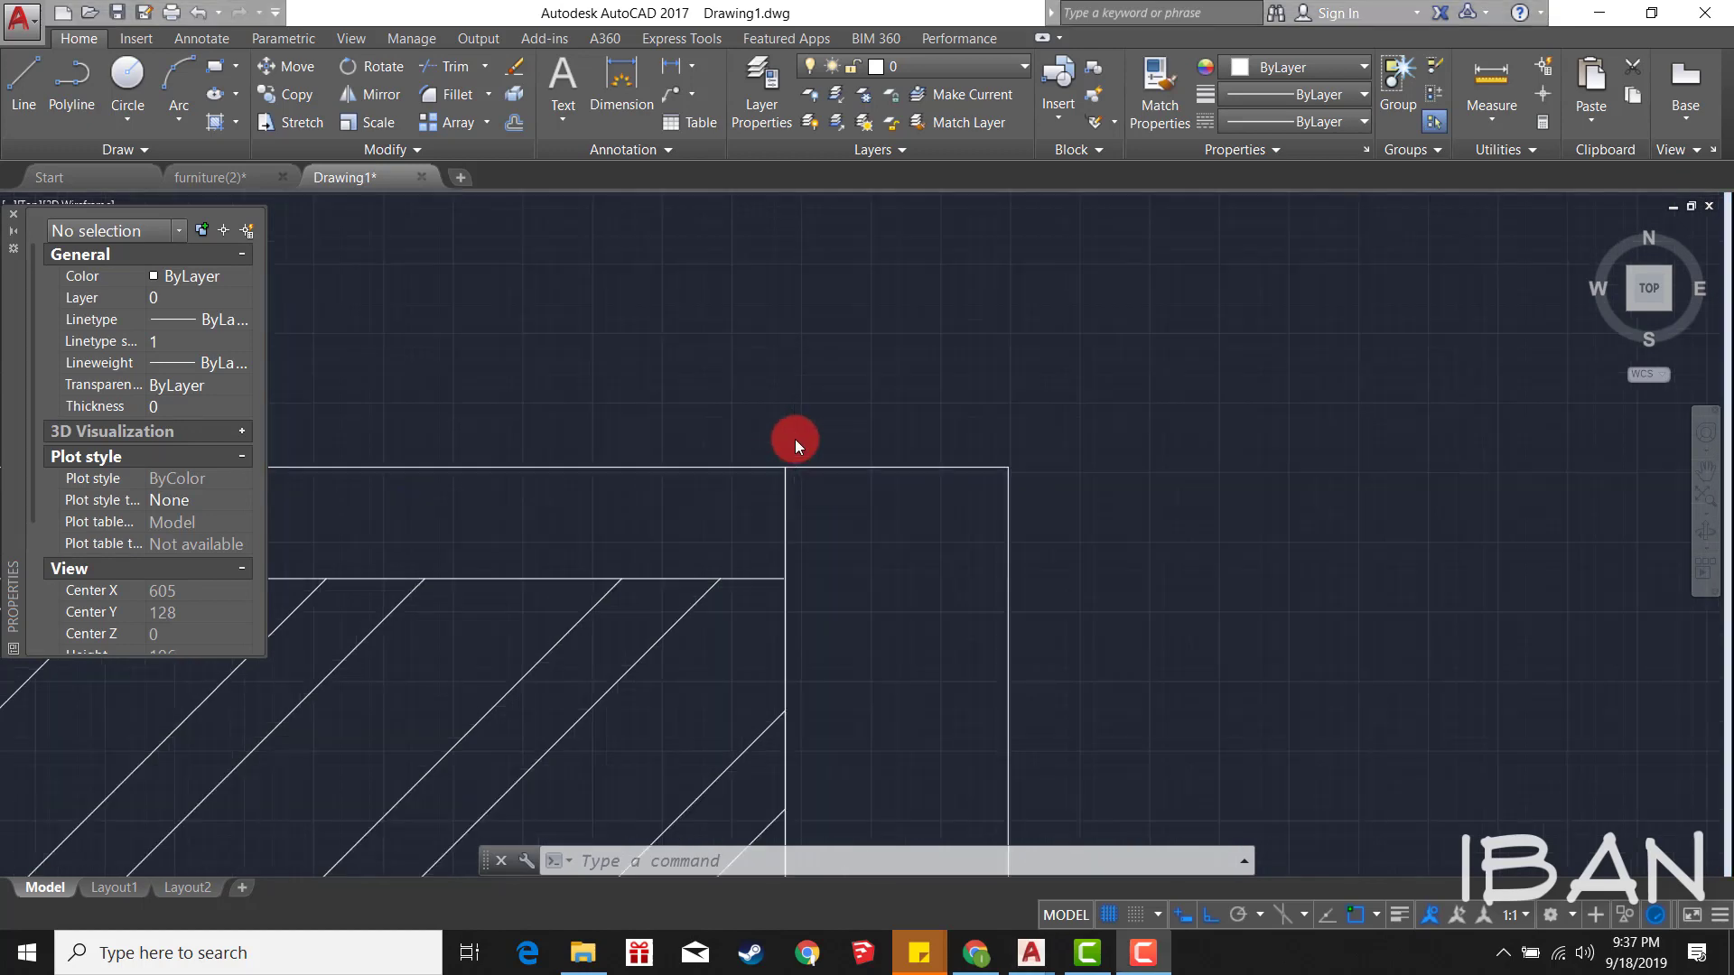
Step: Explode the jamb rectangle into separate lines
scroll(794, 439, up, 4)
scroll(796, 439, down, 4)
key(Escape)
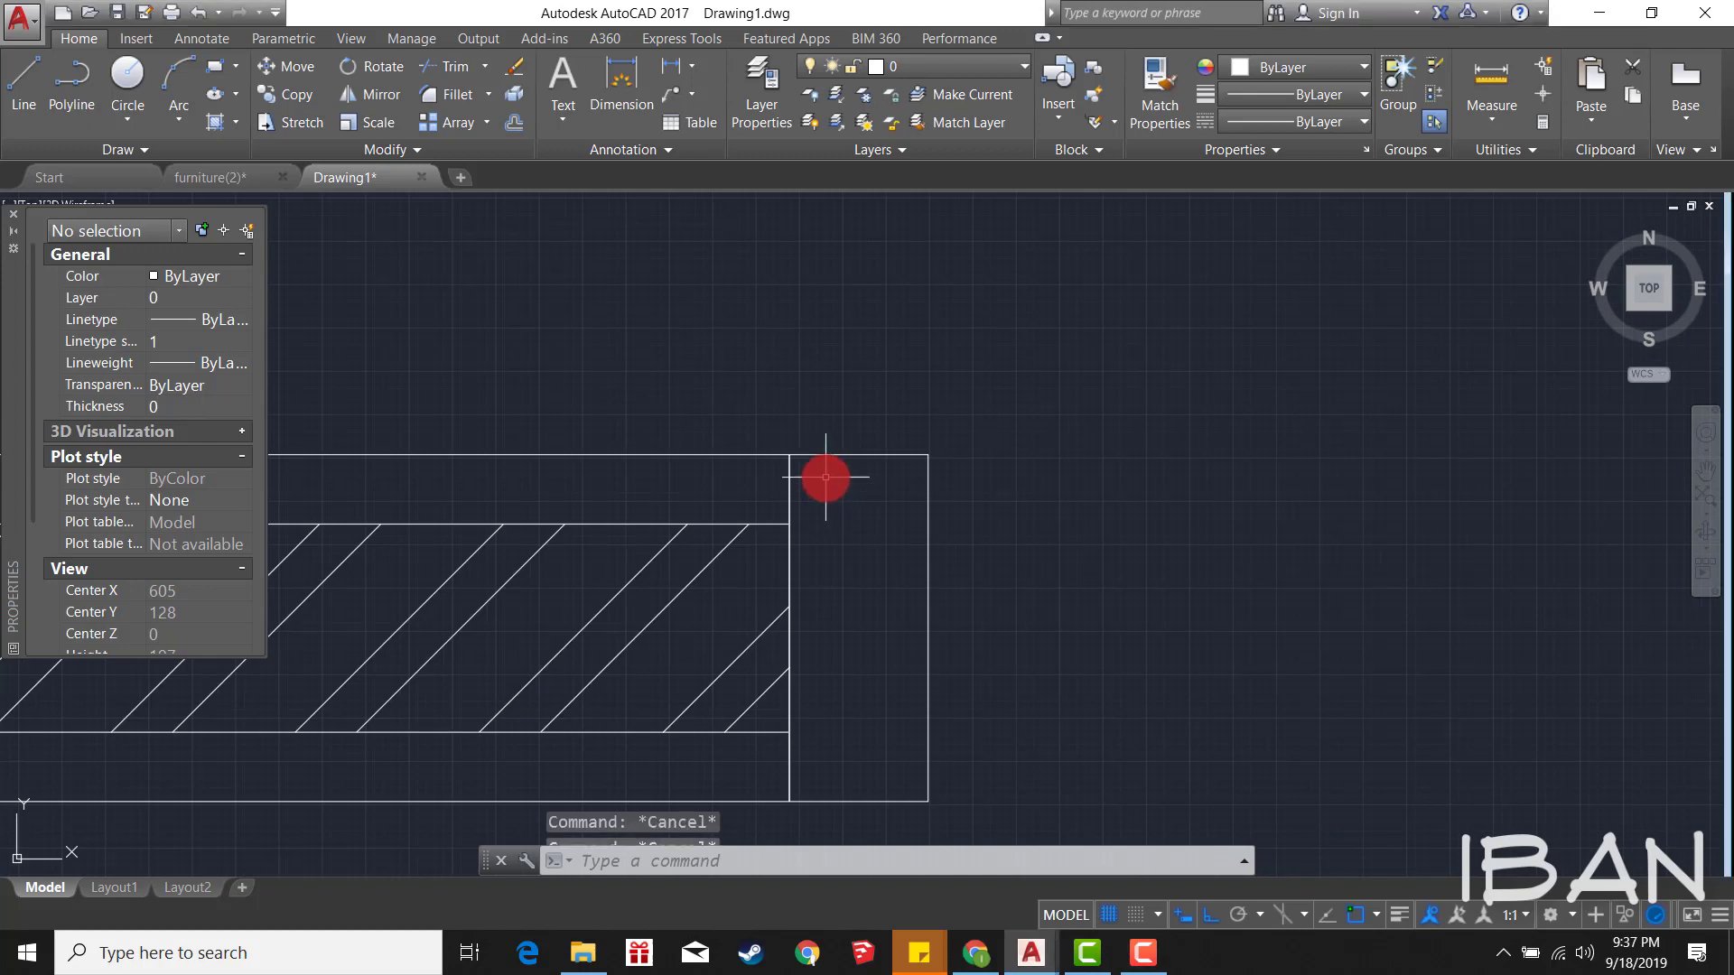
key(Escape)
scroll(825, 476, up, 2)
drag(825, 480, 805, 381)
text(x)
key(Return)
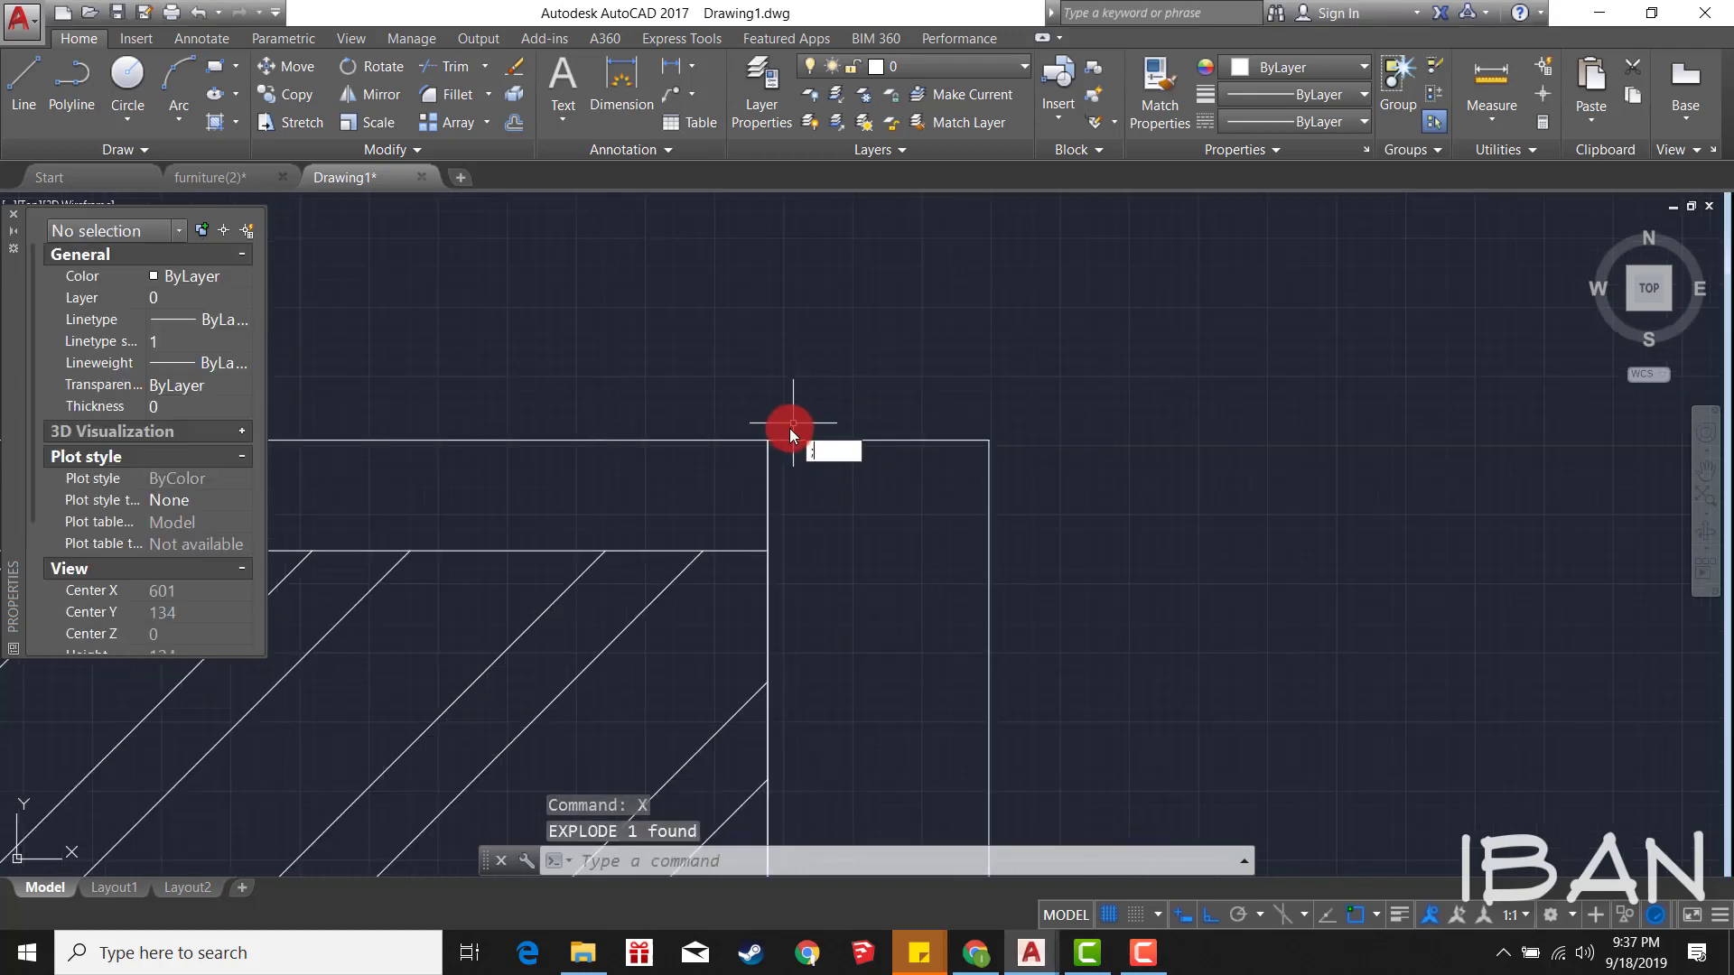
key(Escape)
Step: Draw a 5×5 square near the jamb's top corner
text(l)
key(Return)
click(774, 443)
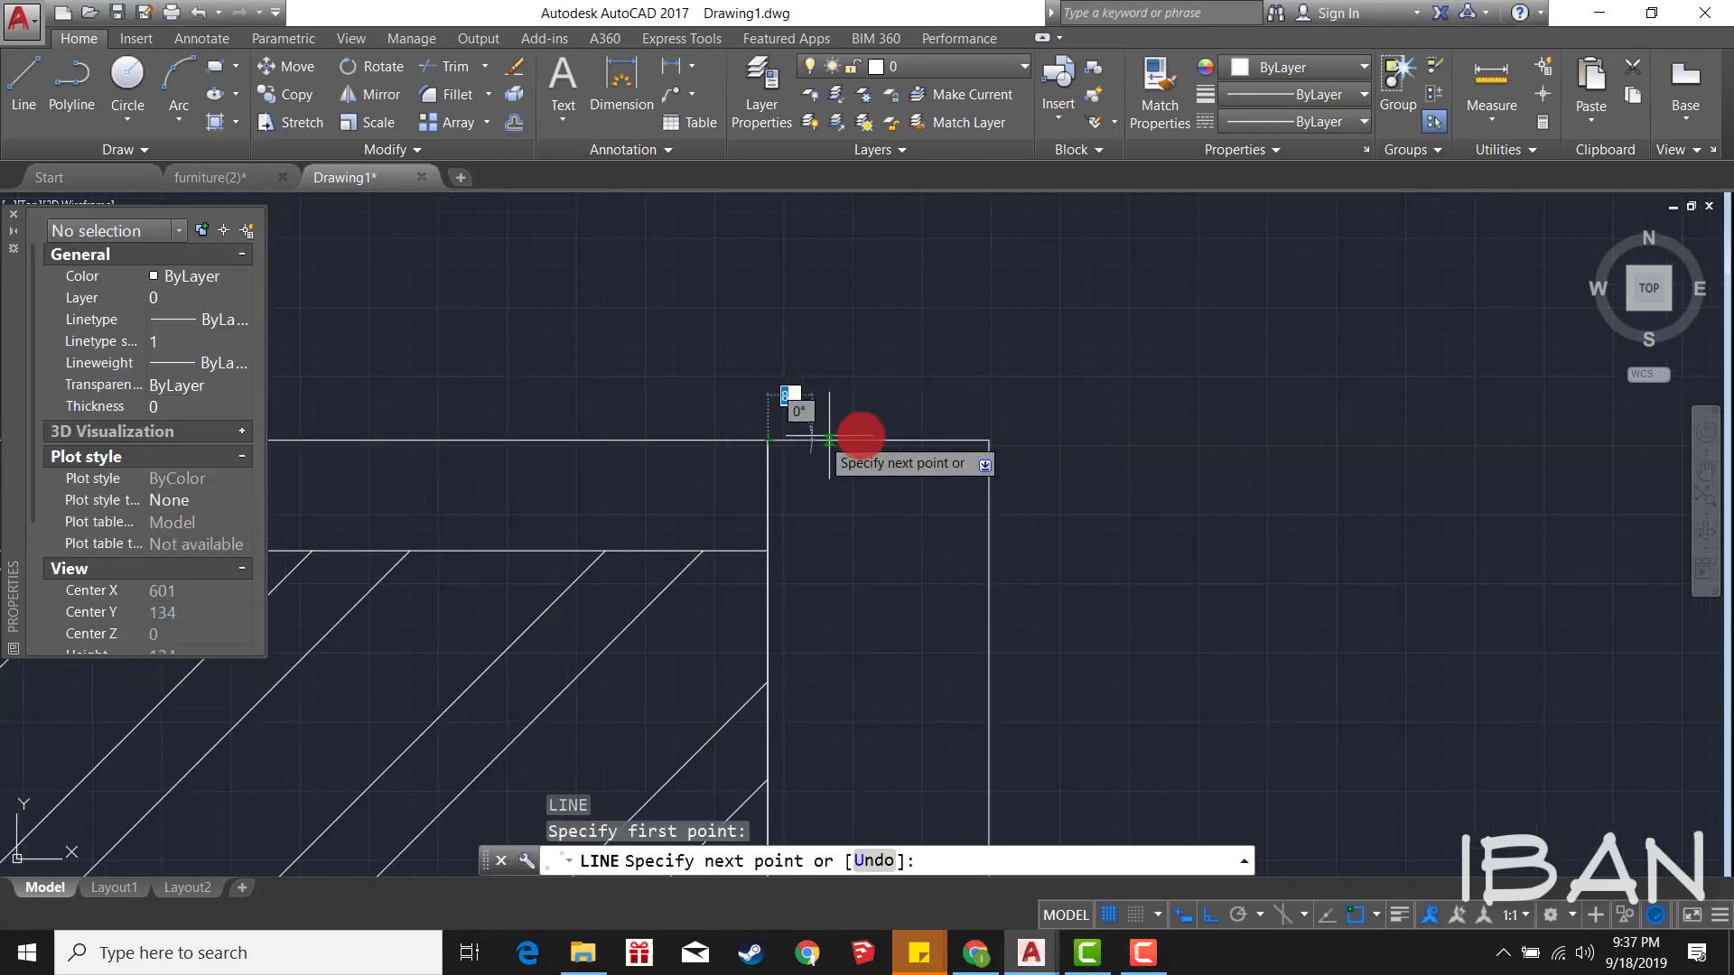
key(Escape)
text(c)
key(Return)
click(854, 294)
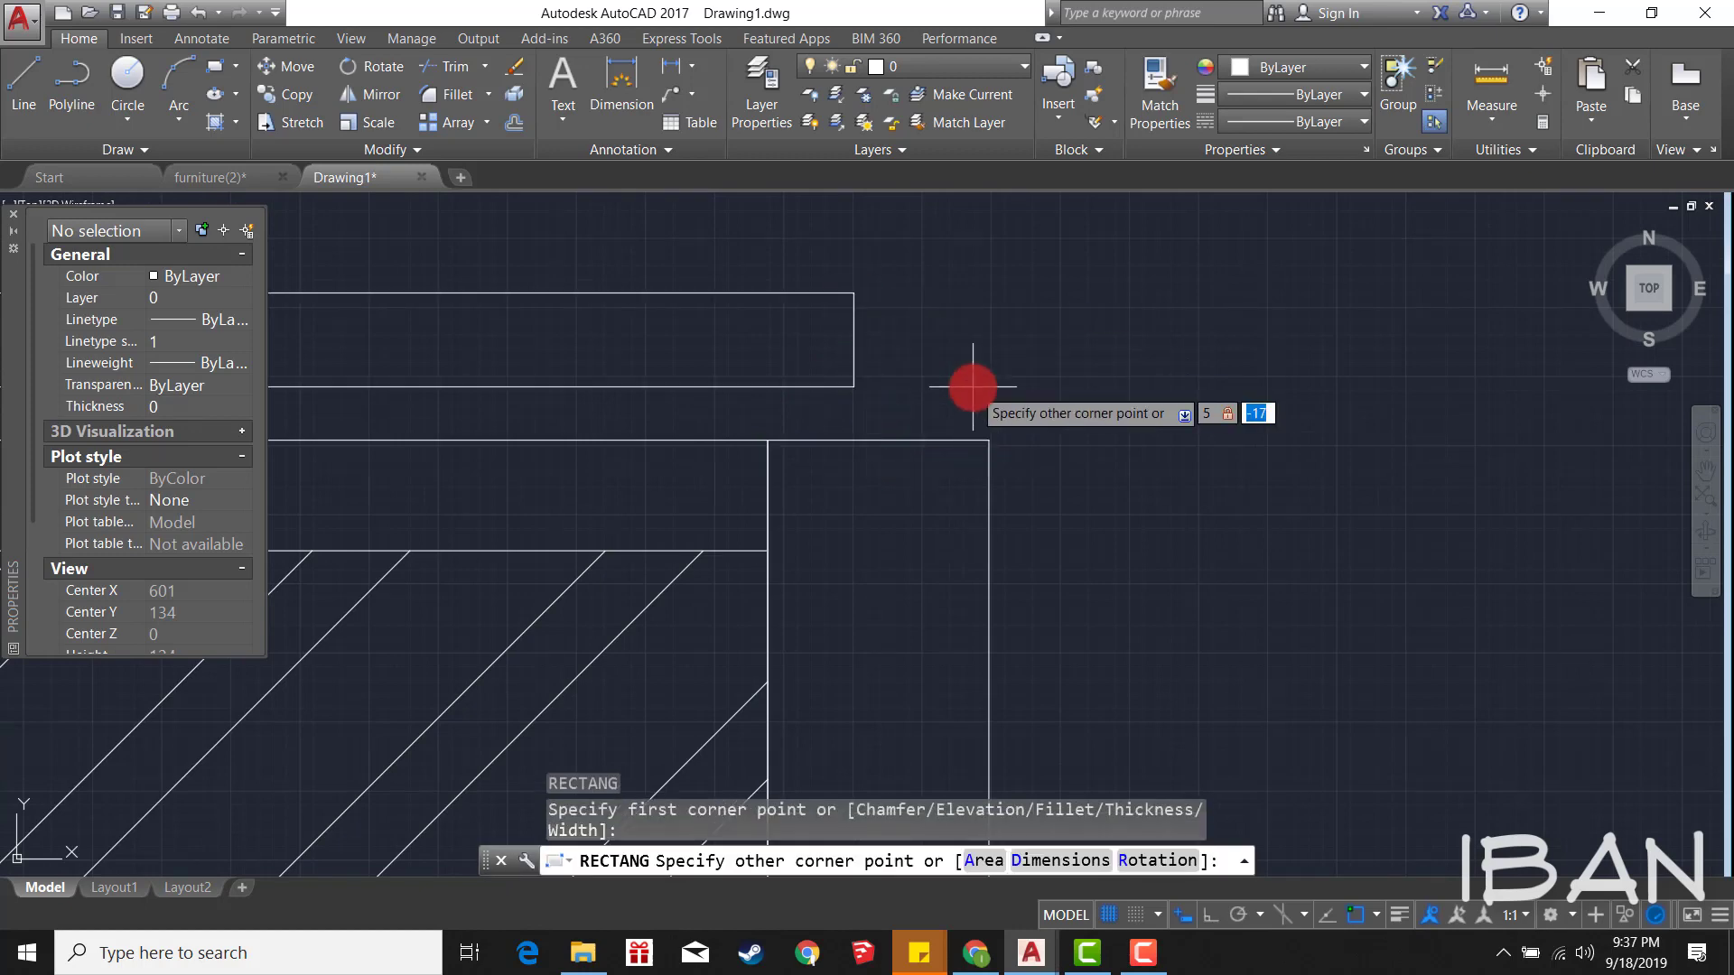
text(,5)
key(Return)
key(Escape)
Step: Move the 5×5 square onto the jamb's top corner
click(947, 352)
click(872, 258)
scroll(871, 257, up, 2)
text(m)
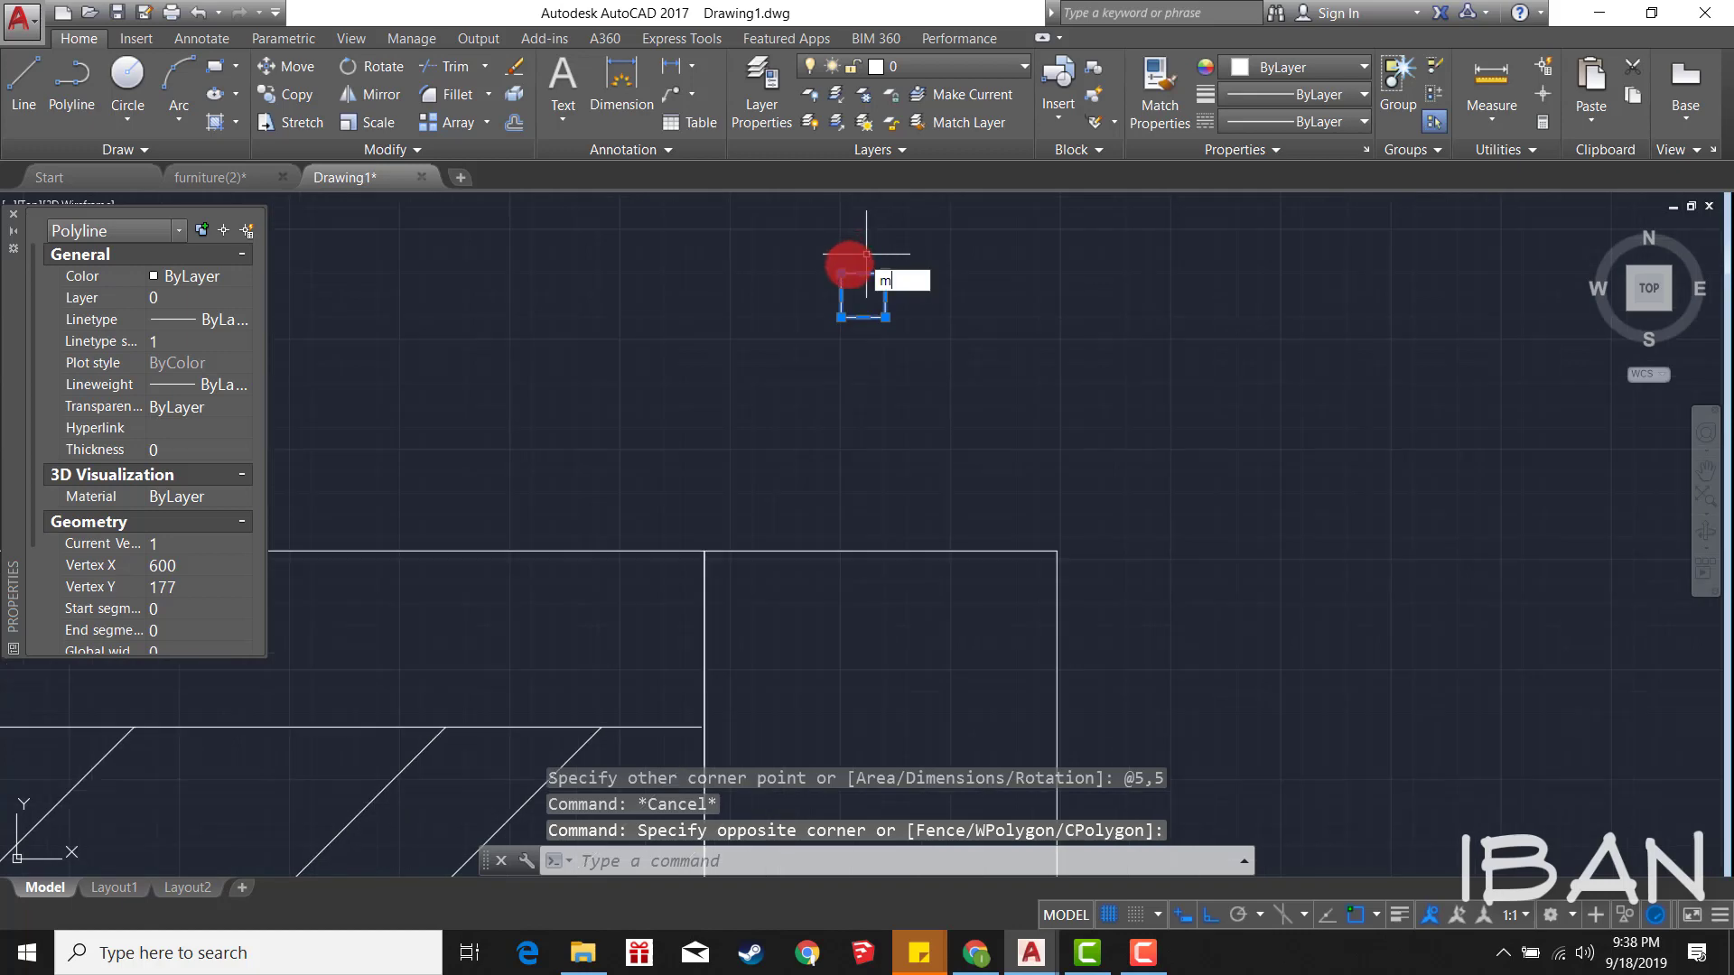
key(Return)
click(842, 278)
key(Escape)
Step: Trim the corner lines inside the square to form the top rebate notch
scroll(718, 560, up, 1)
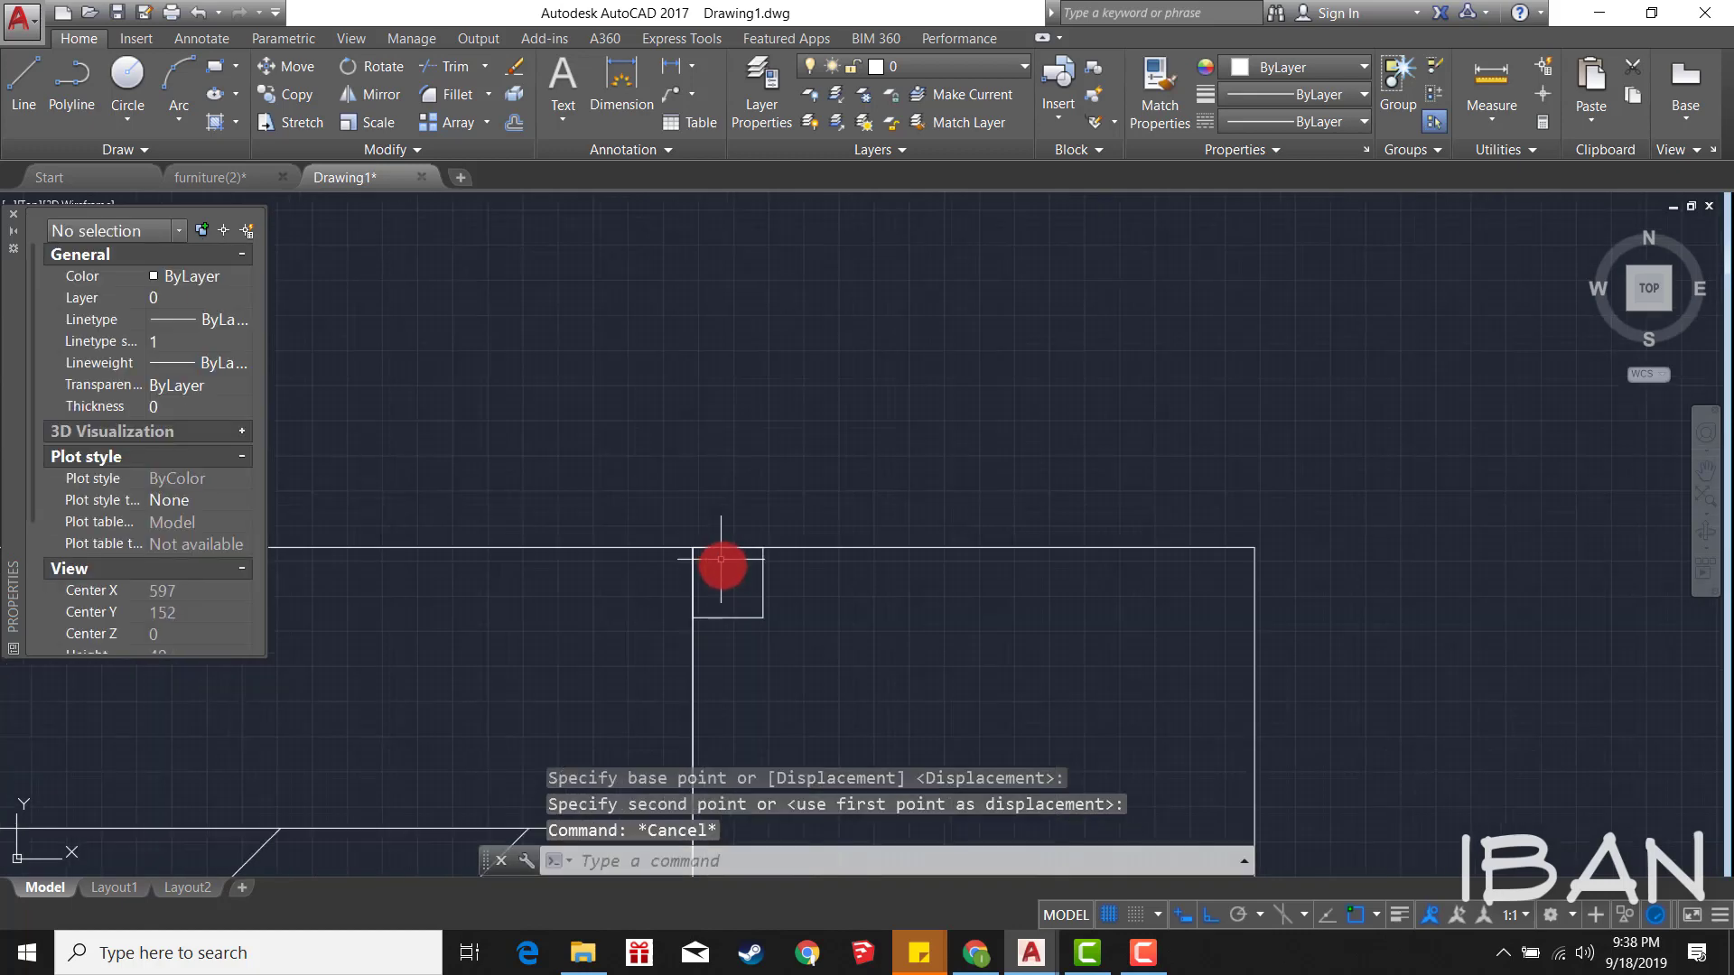
text(tr)
key(Return)
key(Return)
click(716, 457)
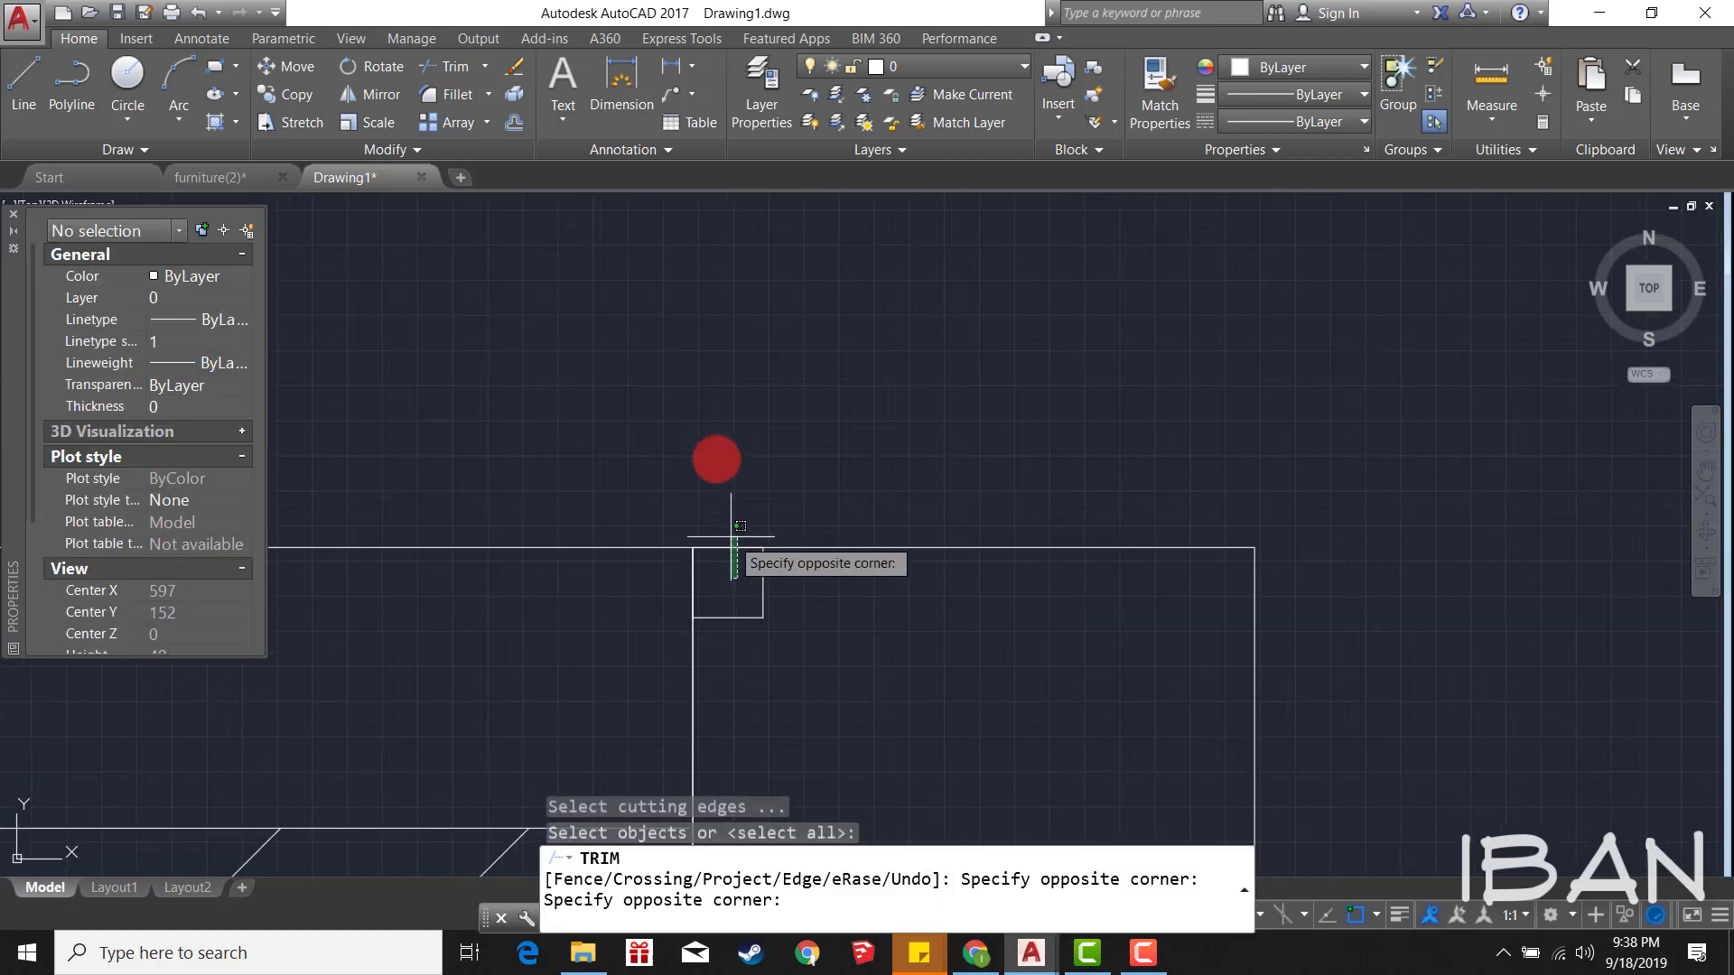
click(723, 403)
scroll(723, 403, up, 2)
key(Escape)
click(797, 511)
scroll(813, 451, down, 2)
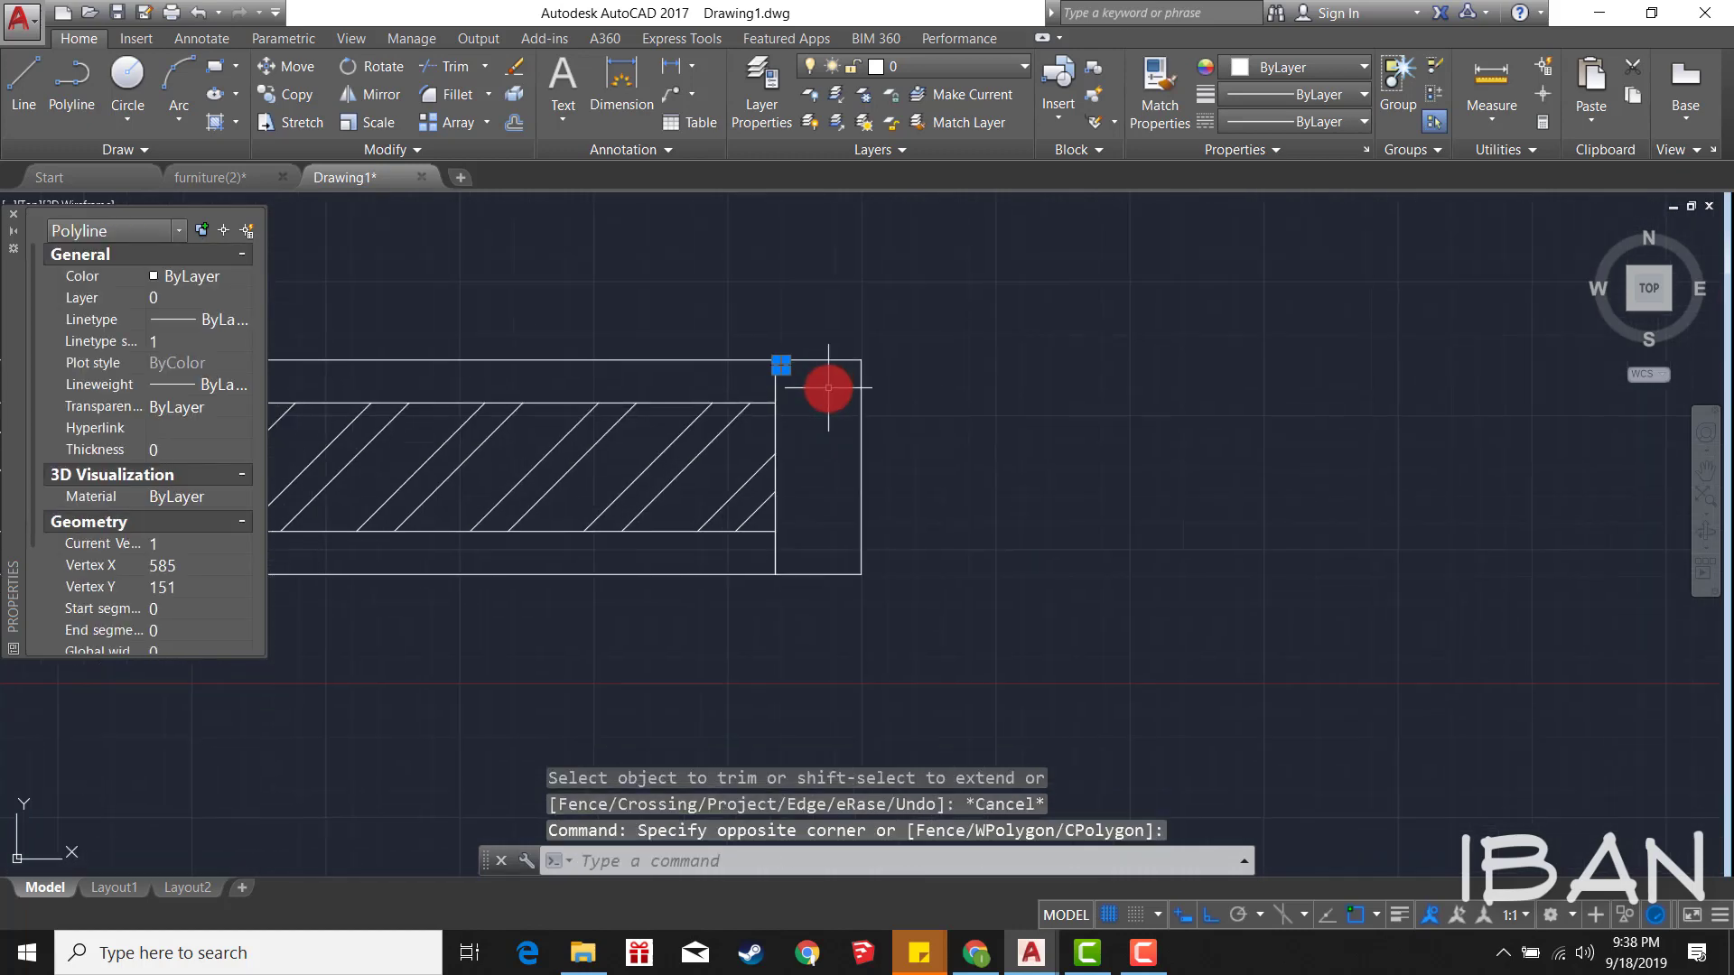
text(mi)
Step: Mirror the top notch about the jamb's mid-height line, keeping the original
key(Return)
click(775, 467)
click(994, 467)
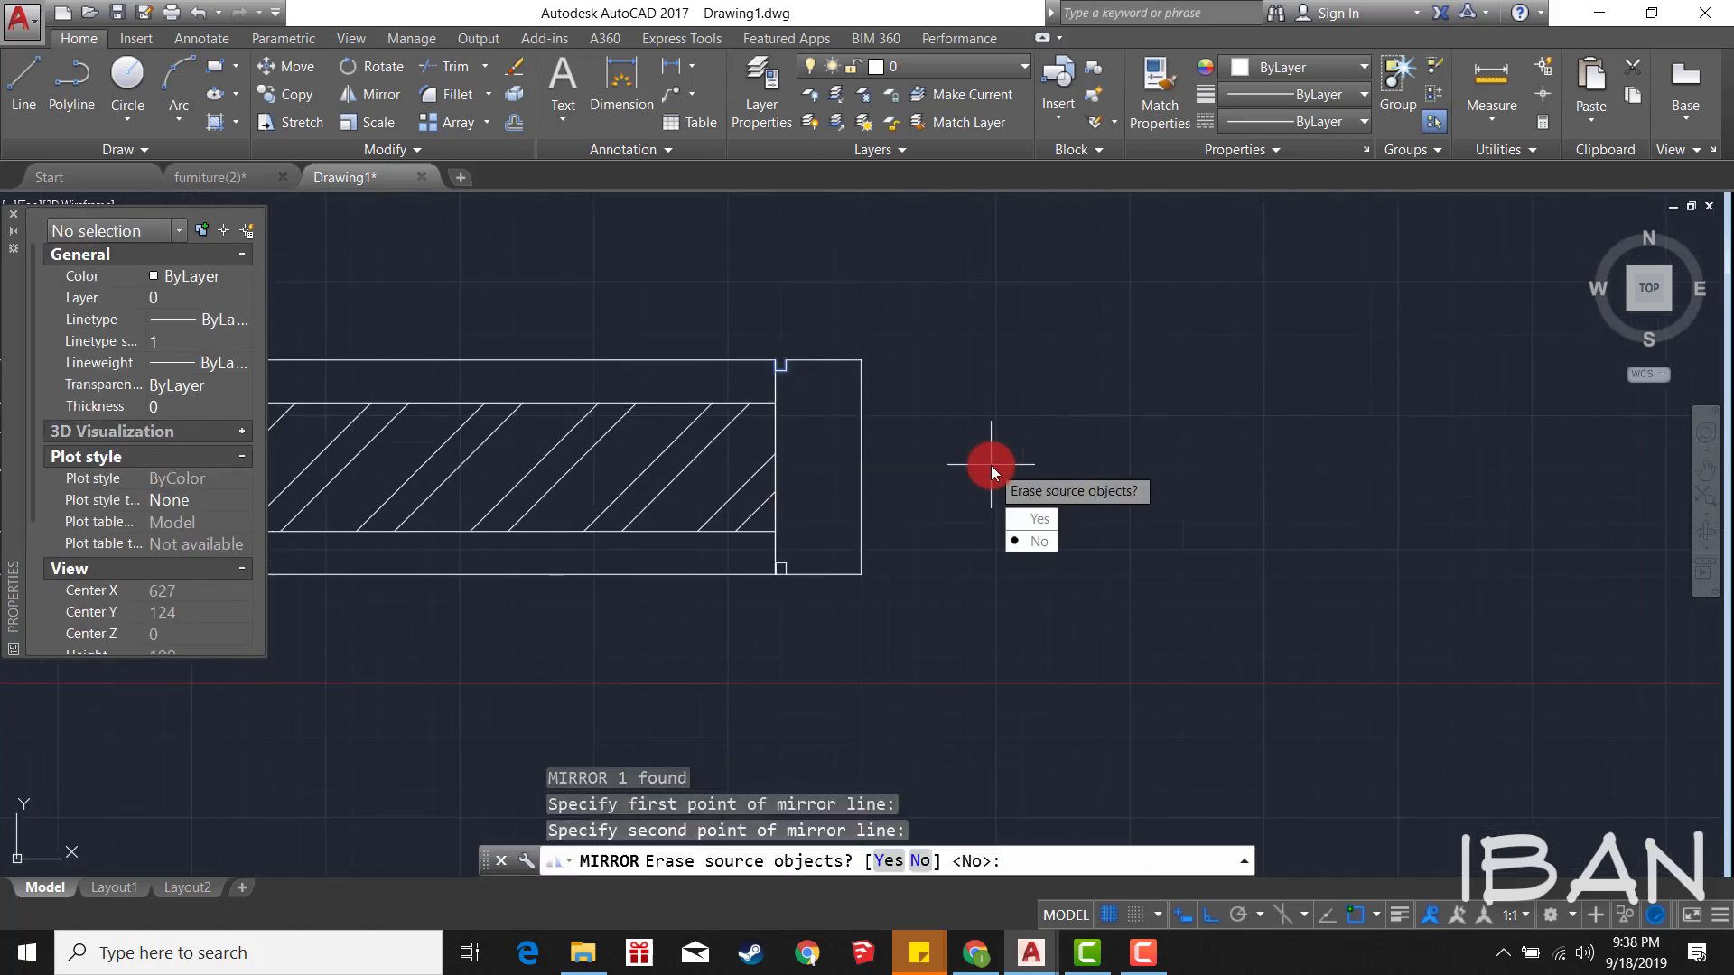
key(Return)
key(Escape)
Step: Trim the corner lines to complete the bottom rebate notch
scroll(786, 578, up, 2)
text(tr)
key(Return)
key(Return)
click(794, 503)
key(Escape)
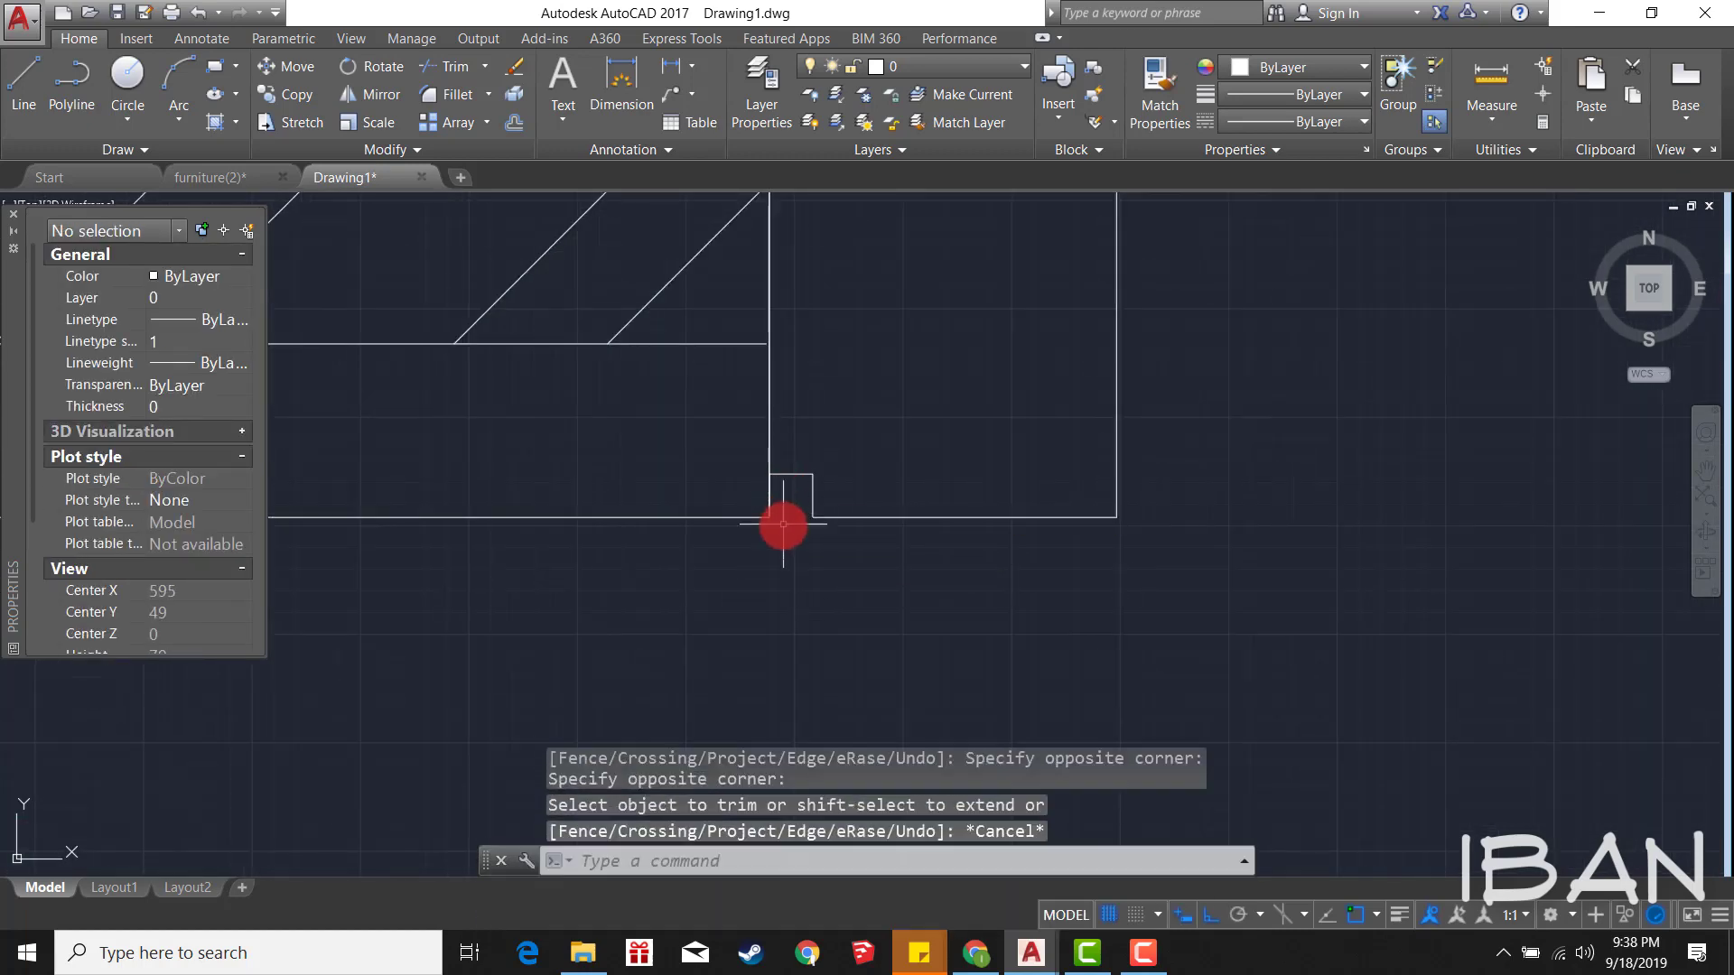
scroll(704, 526, down, 2)
scroll(705, 526, down, 2)
scroll(649, 507, down, 2)
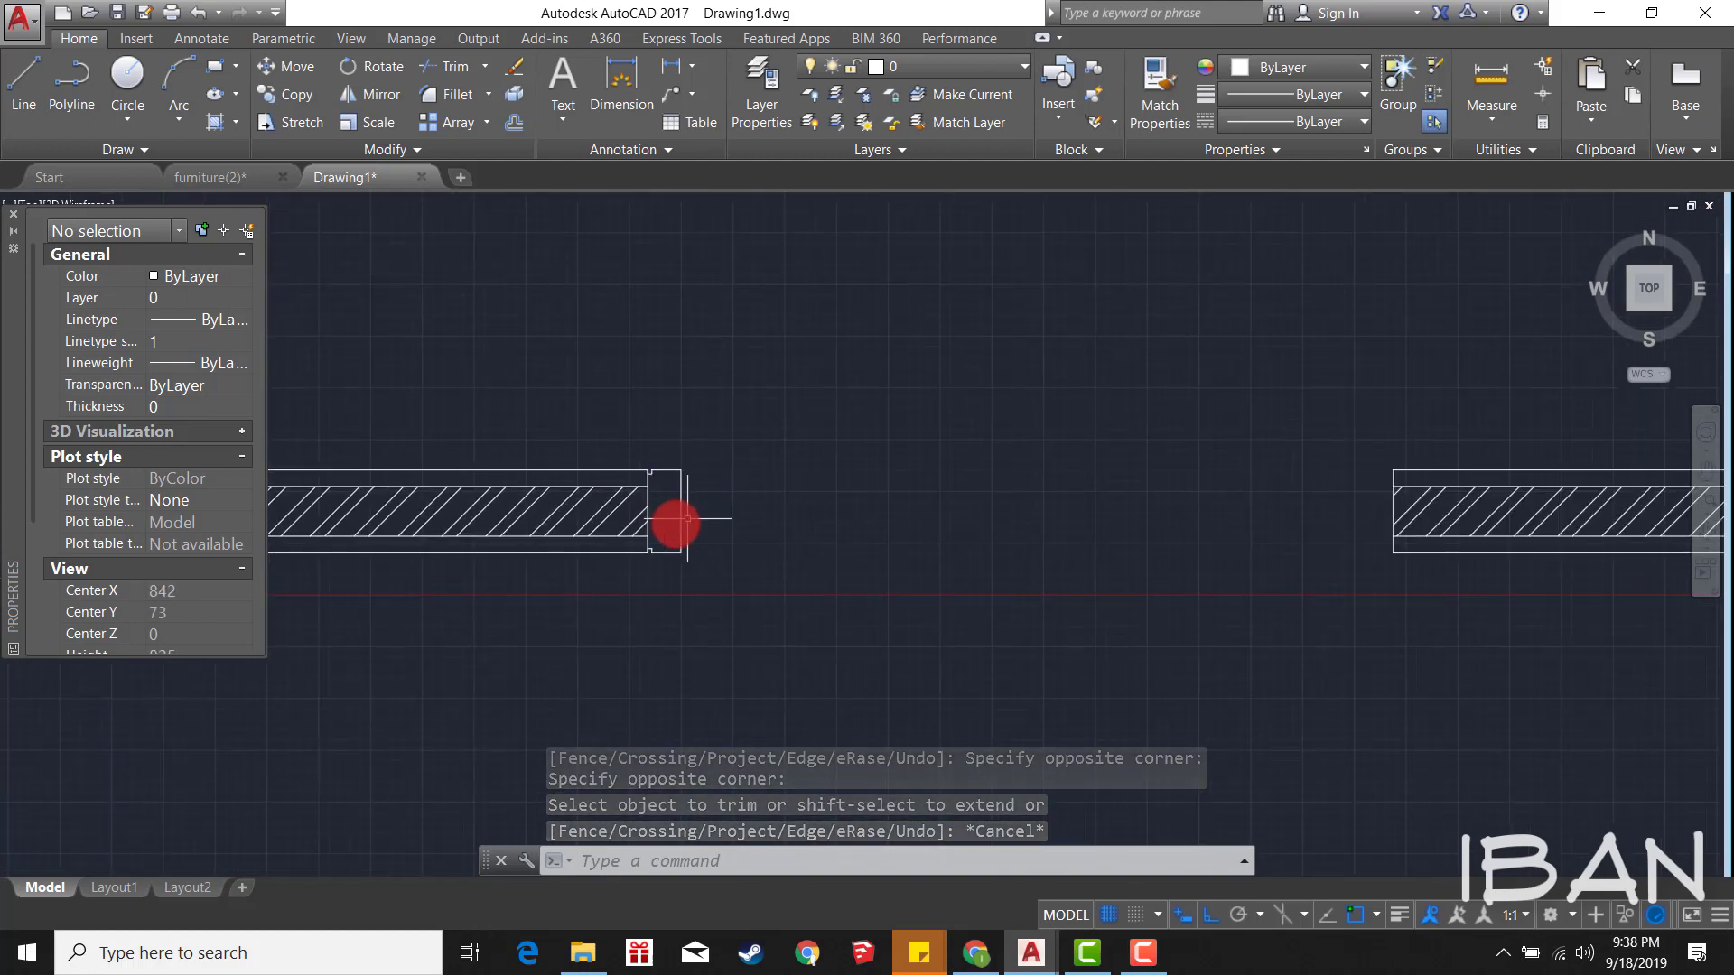
scroll(665, 526, up, 3)
Step: Draw a line 36 down from the jamb's top corner, then horizontally inward
scroll(677, 514, down, 2)
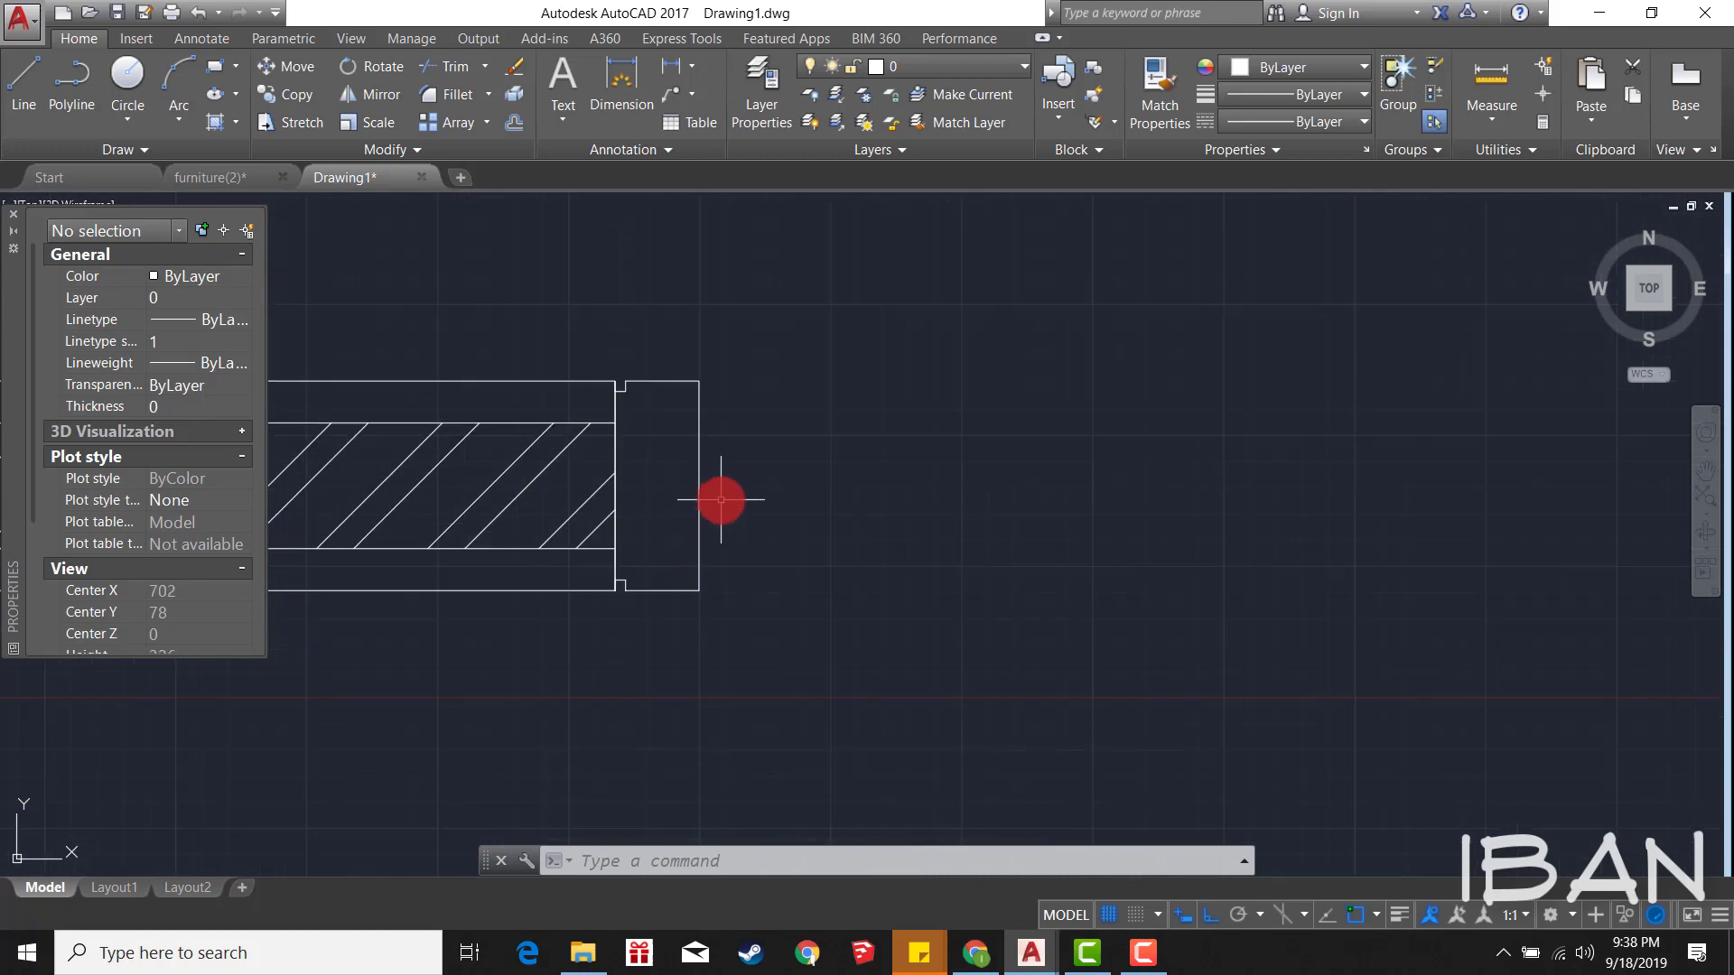
scroll(722, 497, down, 2)
scroll(743, 511, up, 1)
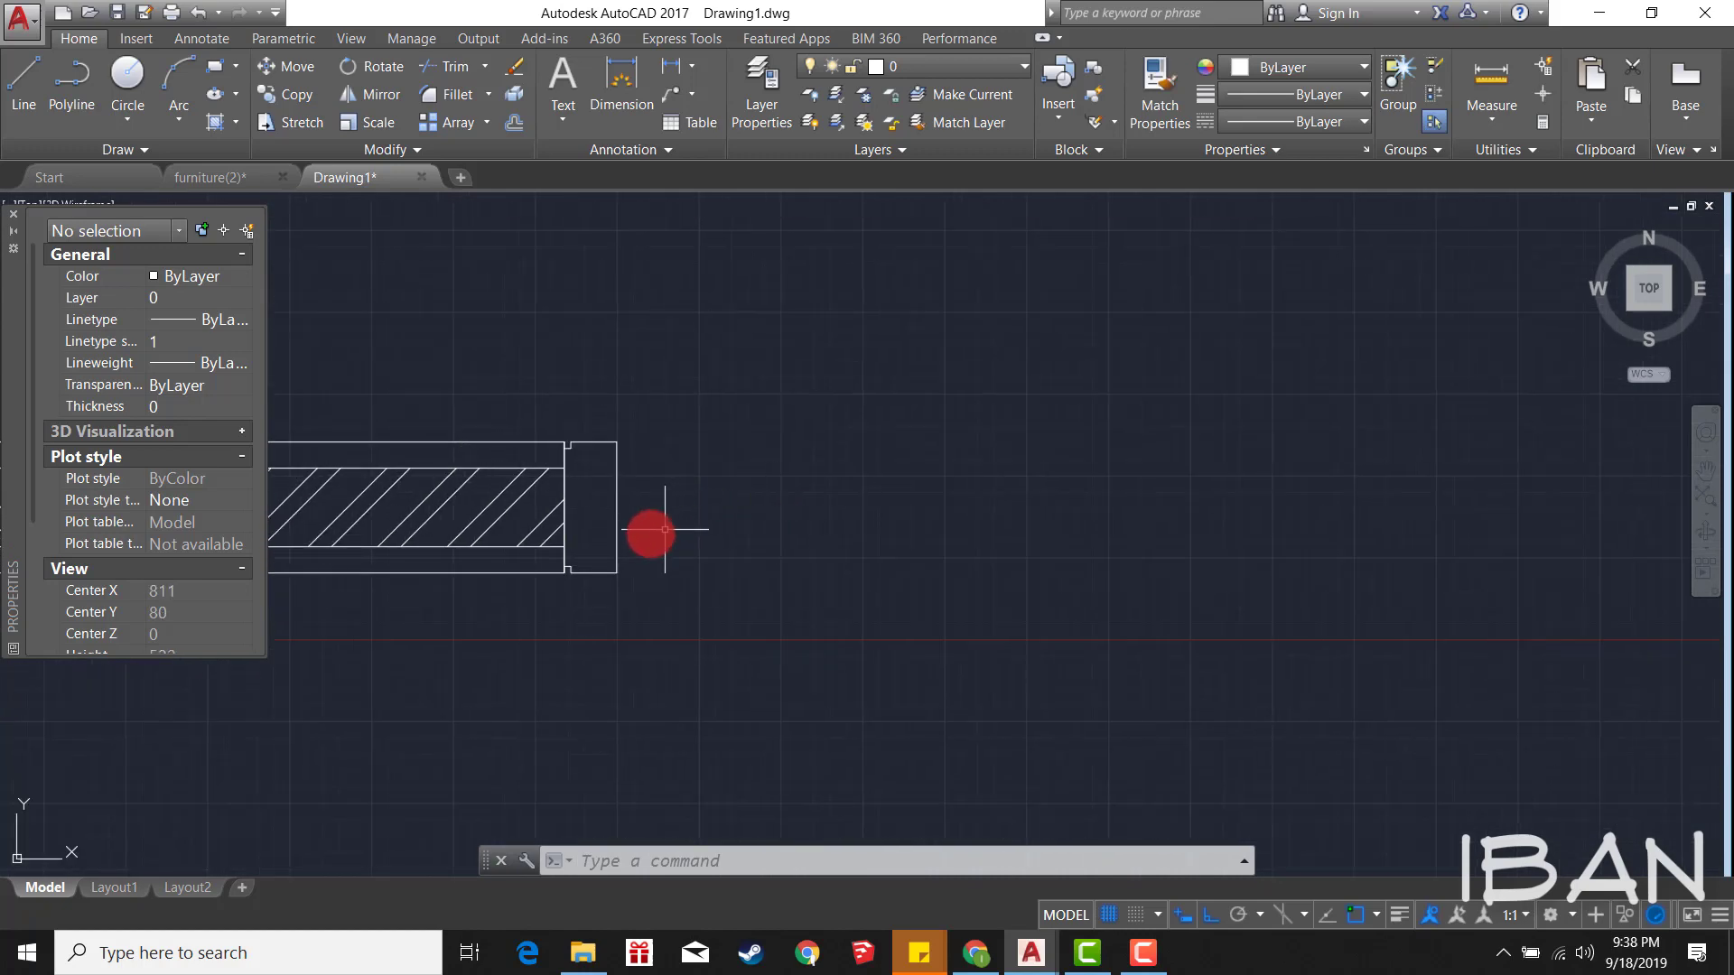
scroll(611, 529, up, 2)
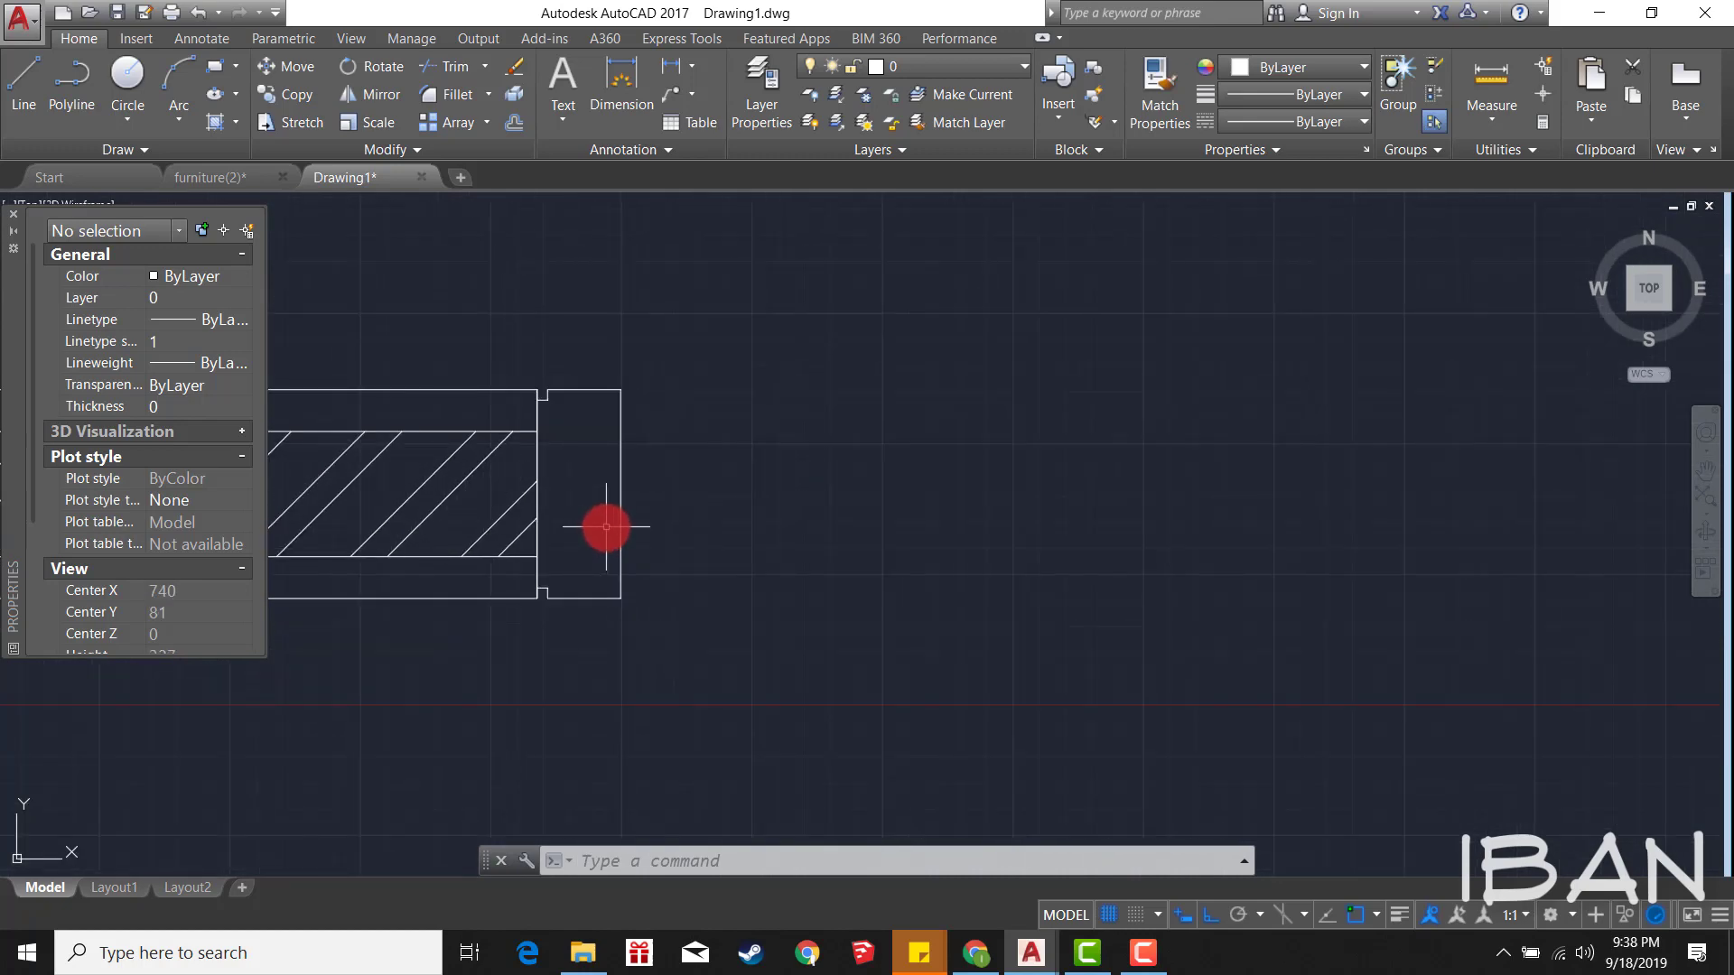
scroll(750, 429, down, 2)
scroll(712, 340, up, 2)
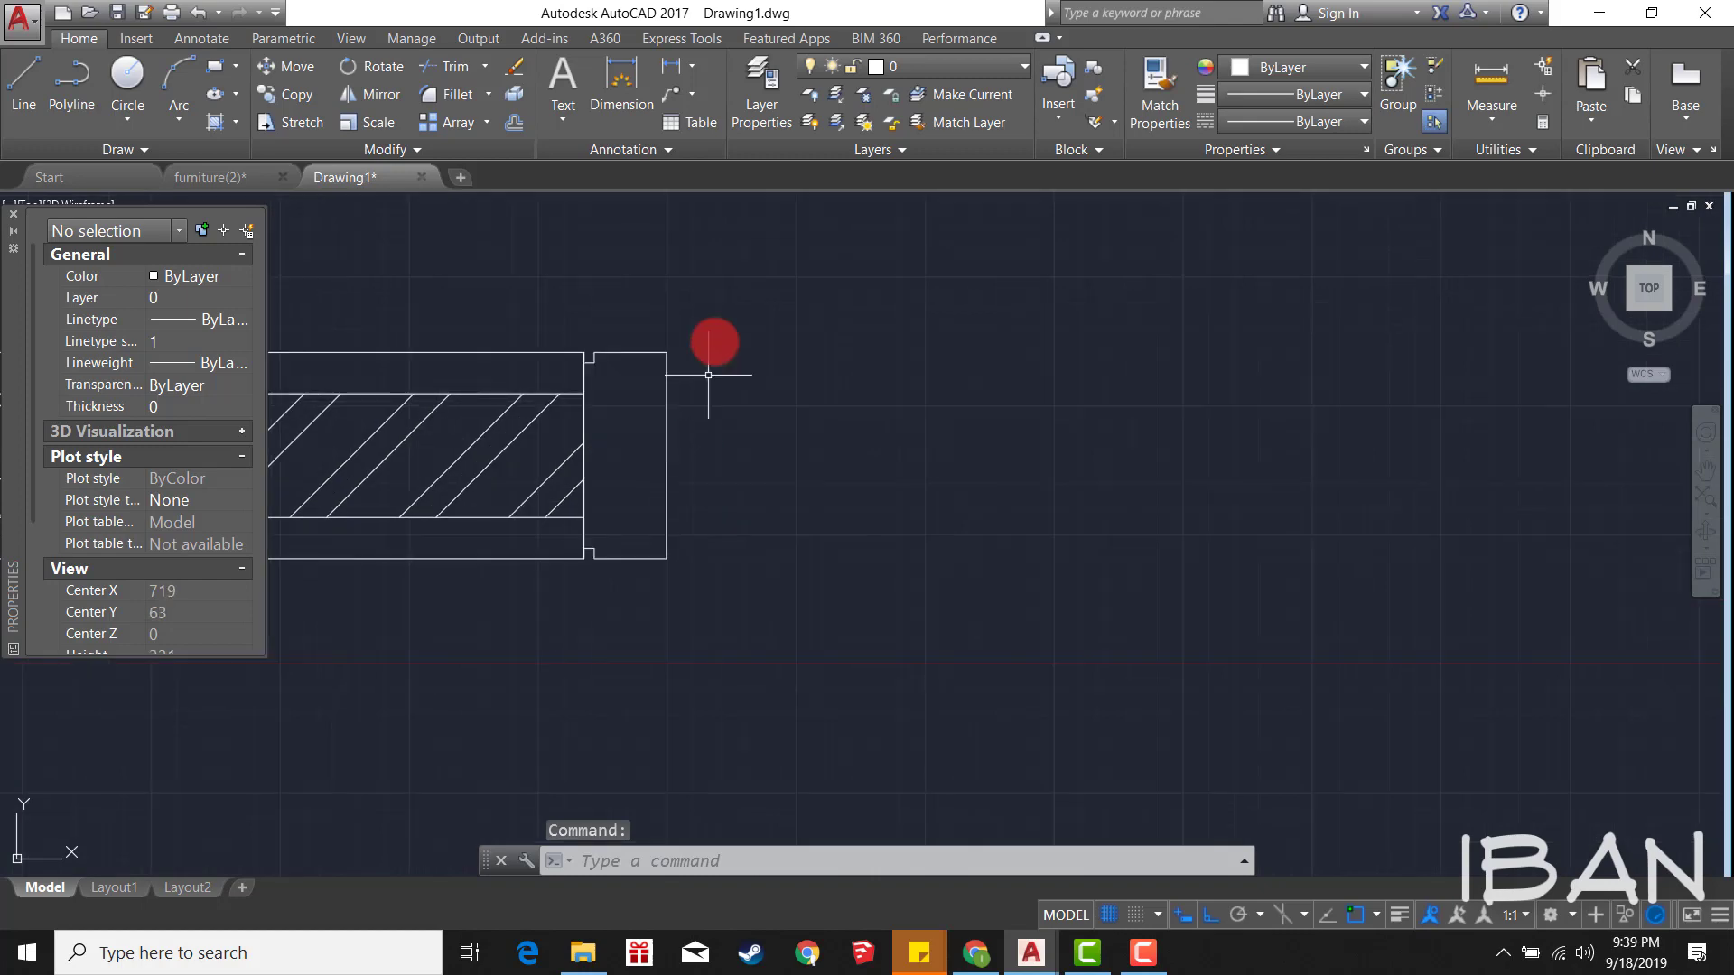
scroll(704, 376, up, 1)
scroll(669, 367, up, 2)
text(l)
key(Return)
click(645, 352)
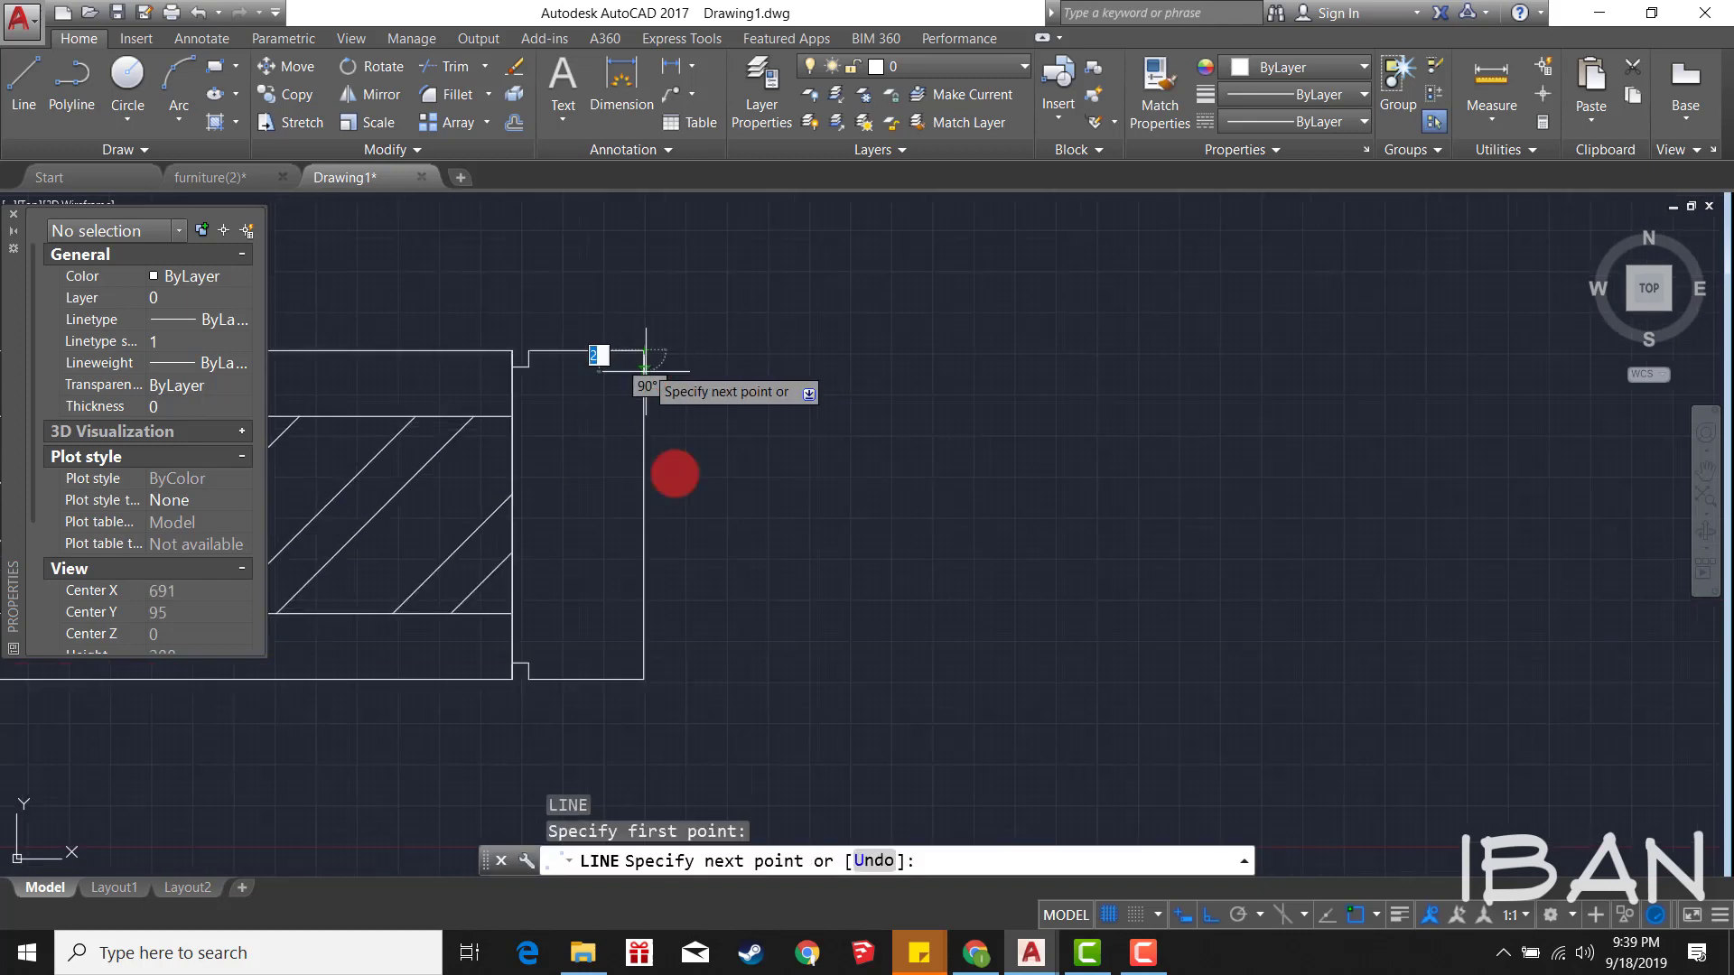
key(Return)
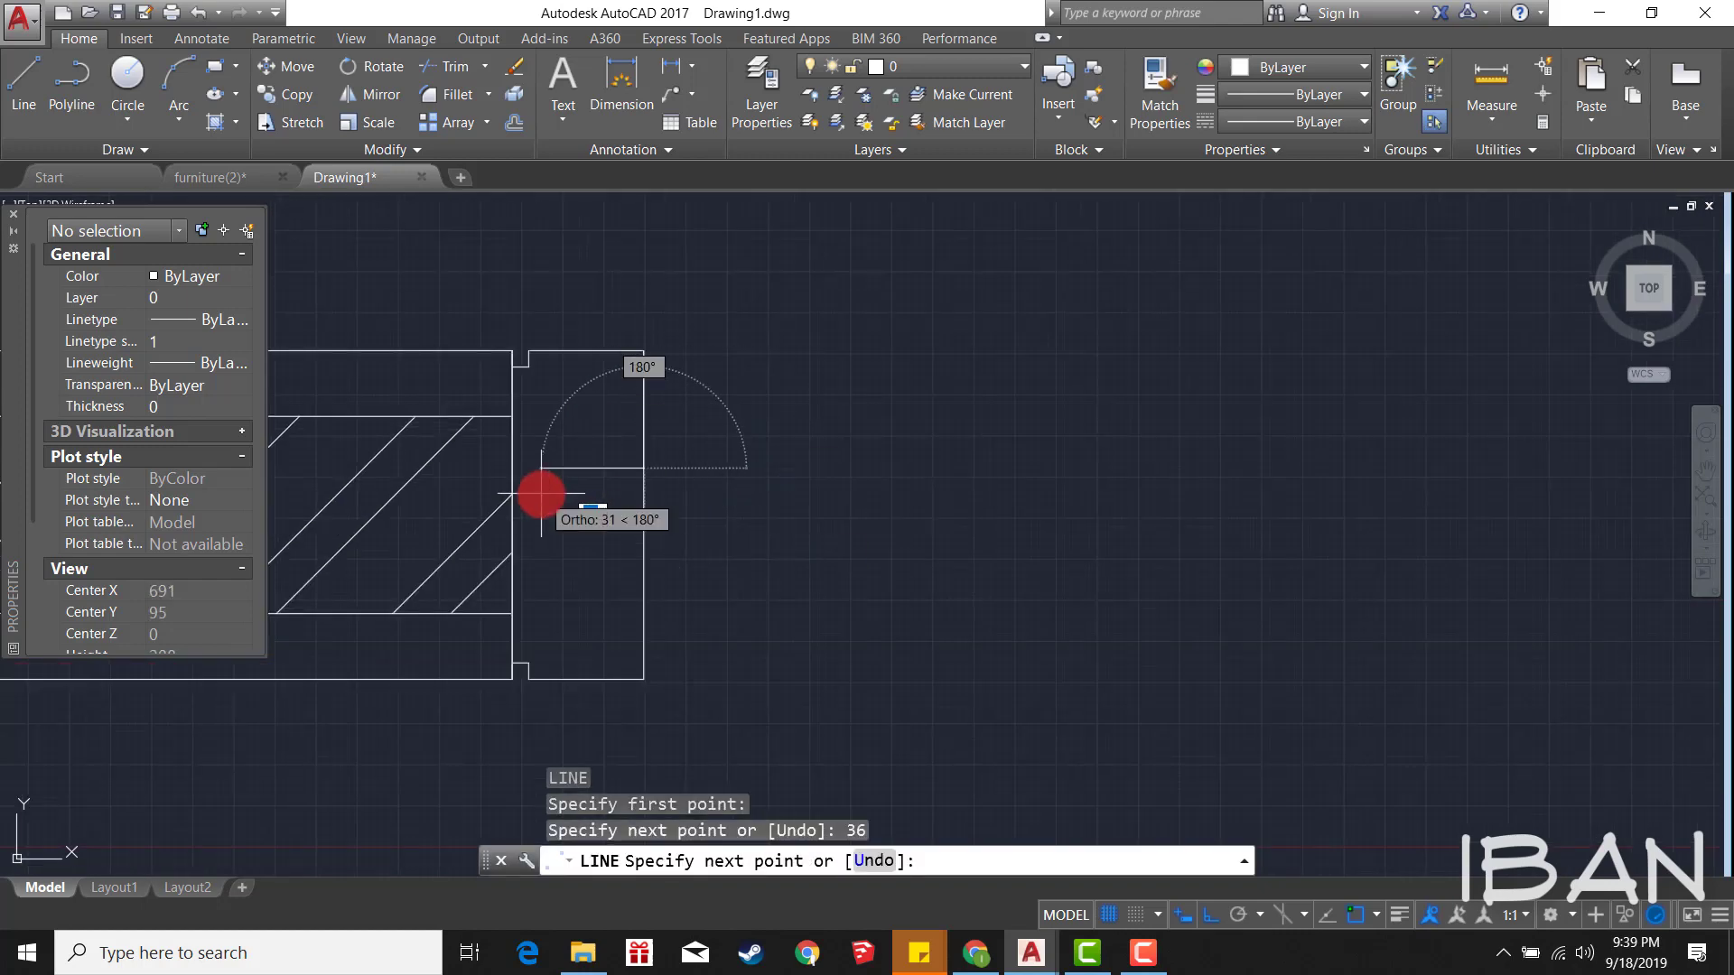
click(573, 488)
key(Escape)
Step: Draw a line 36 up from the jamb's bottom corner, then horizontally inward
middle_drag(616, 548, 648, 479)
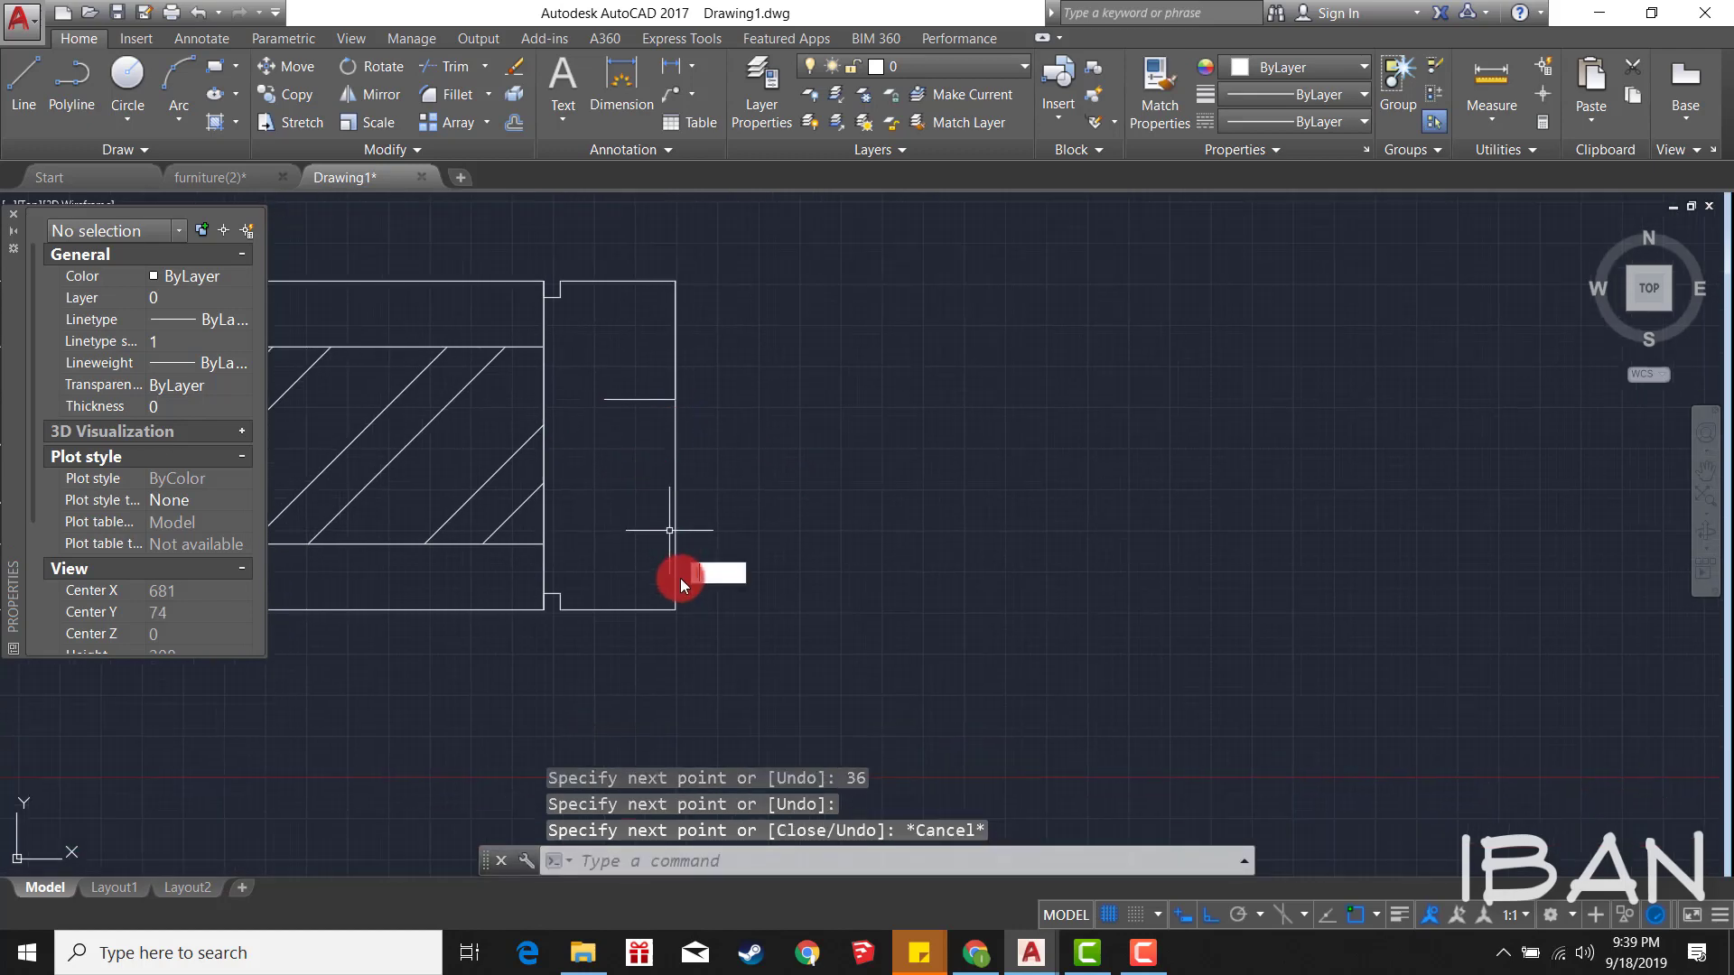
text(l)
key(Return)
click(676, 610)
text(36)
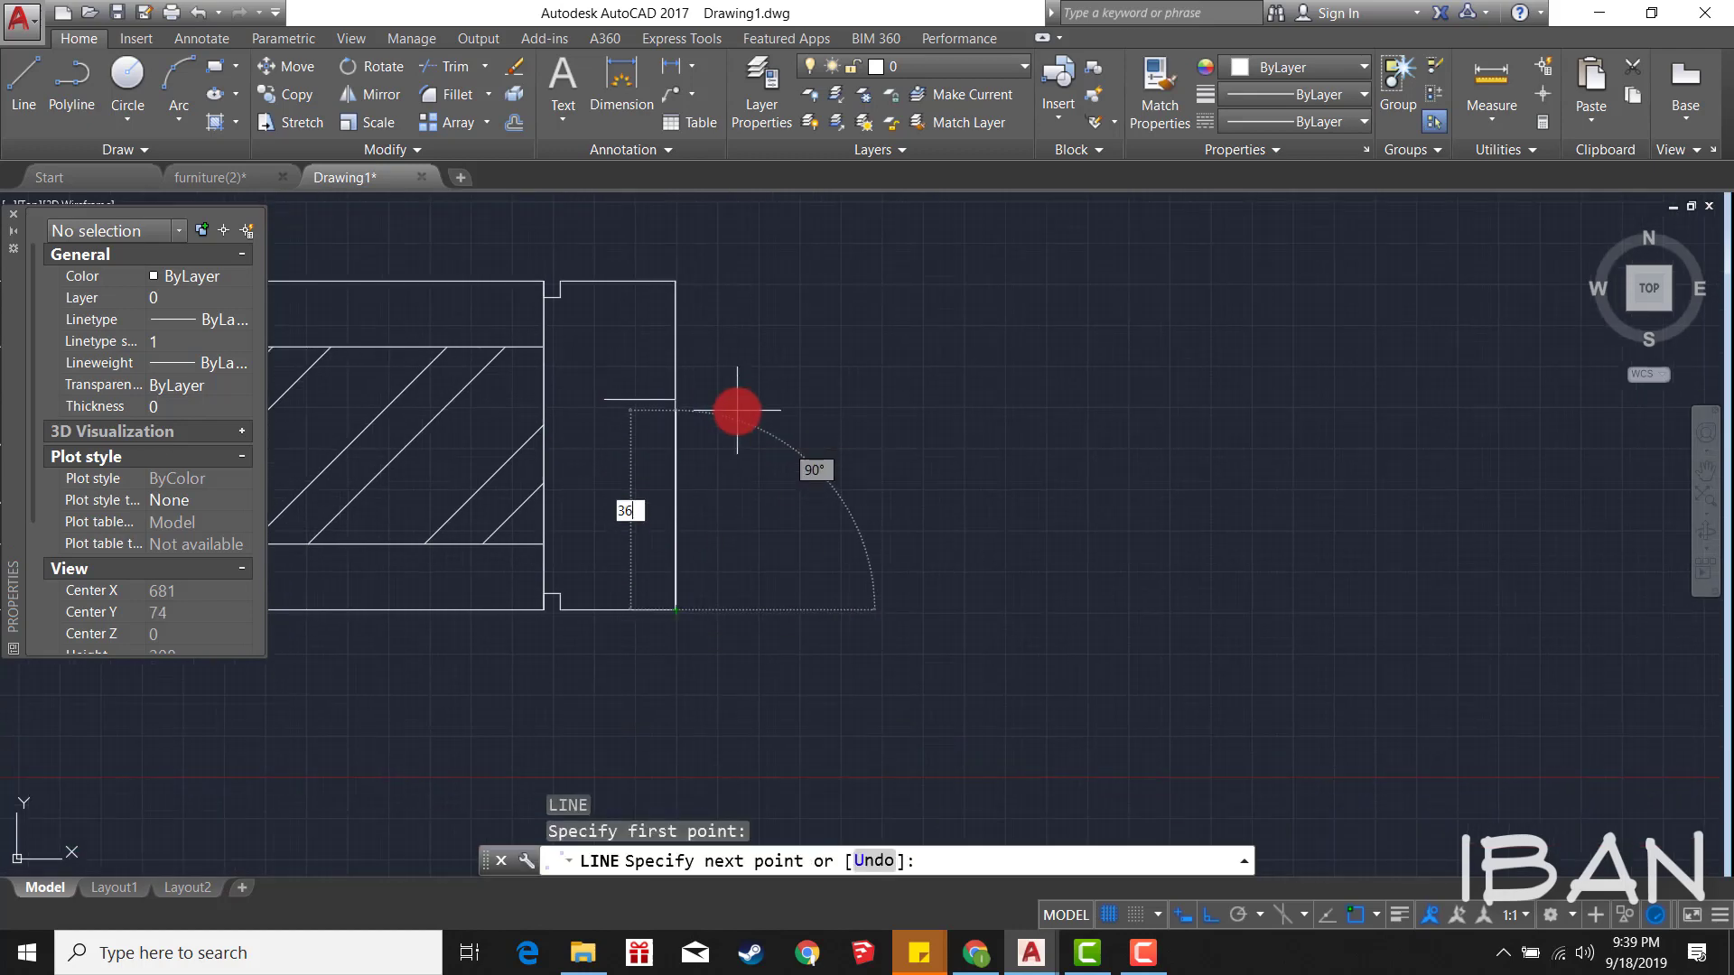
key(Return)
click(606, 471)
key(Escape)
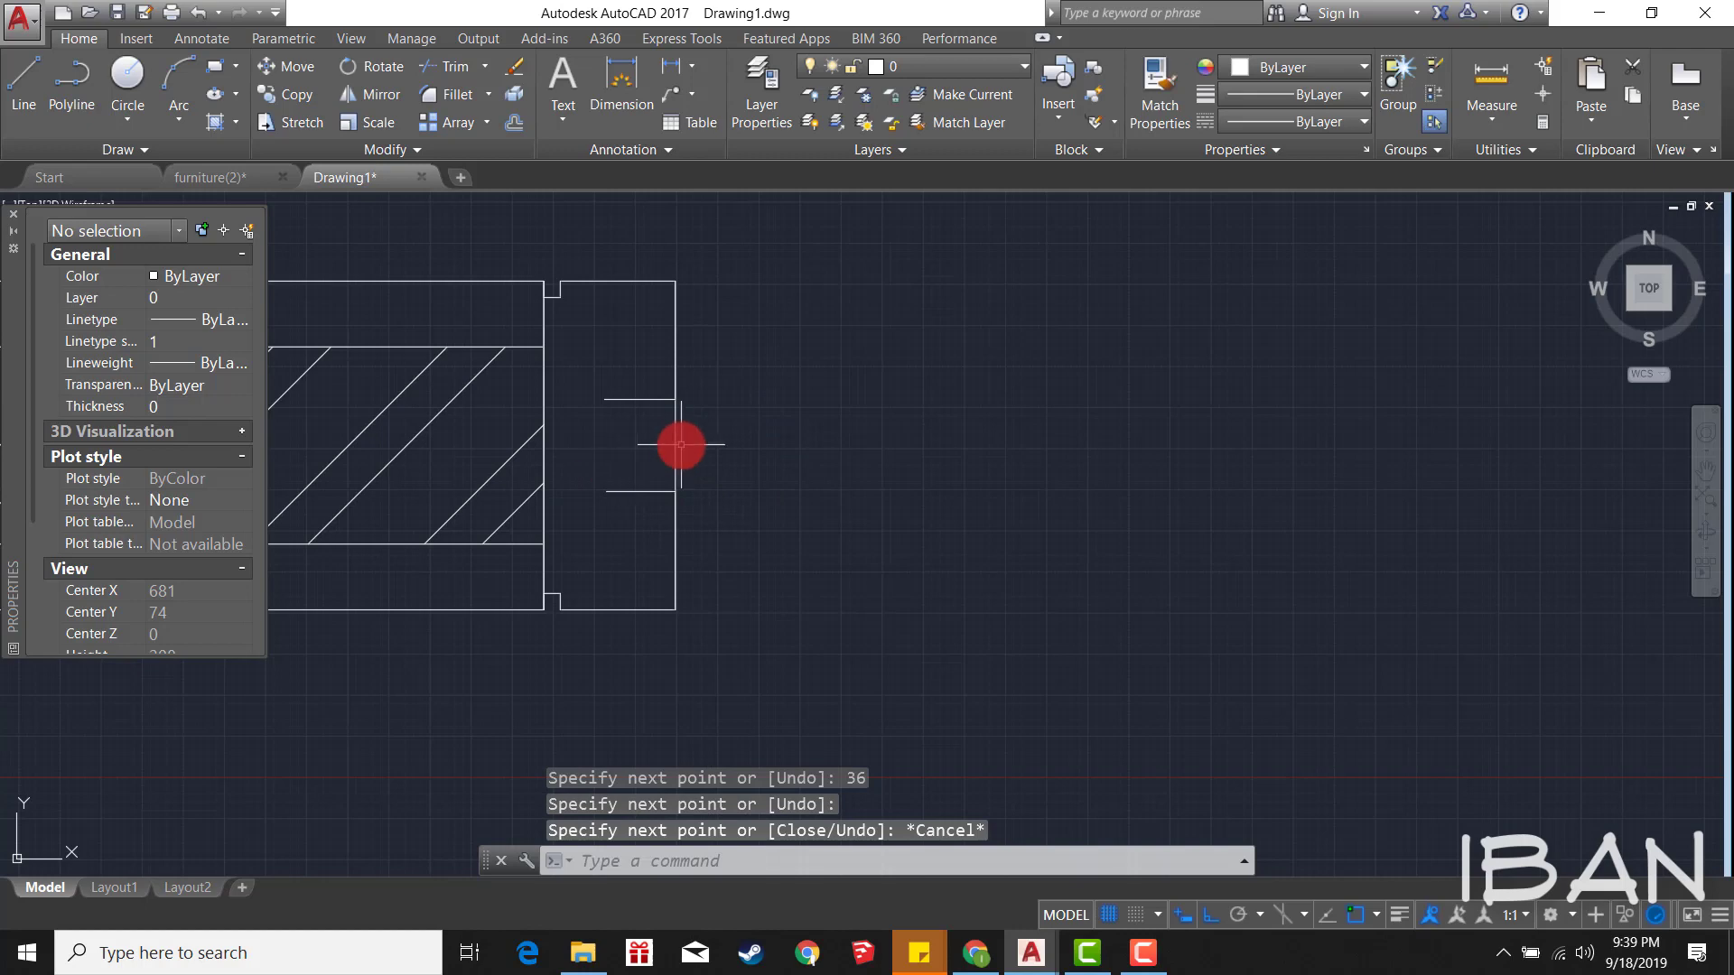
Step: Begin a rectangle with its first corner beside the jamb end
scroll(681, 444, up, 2)
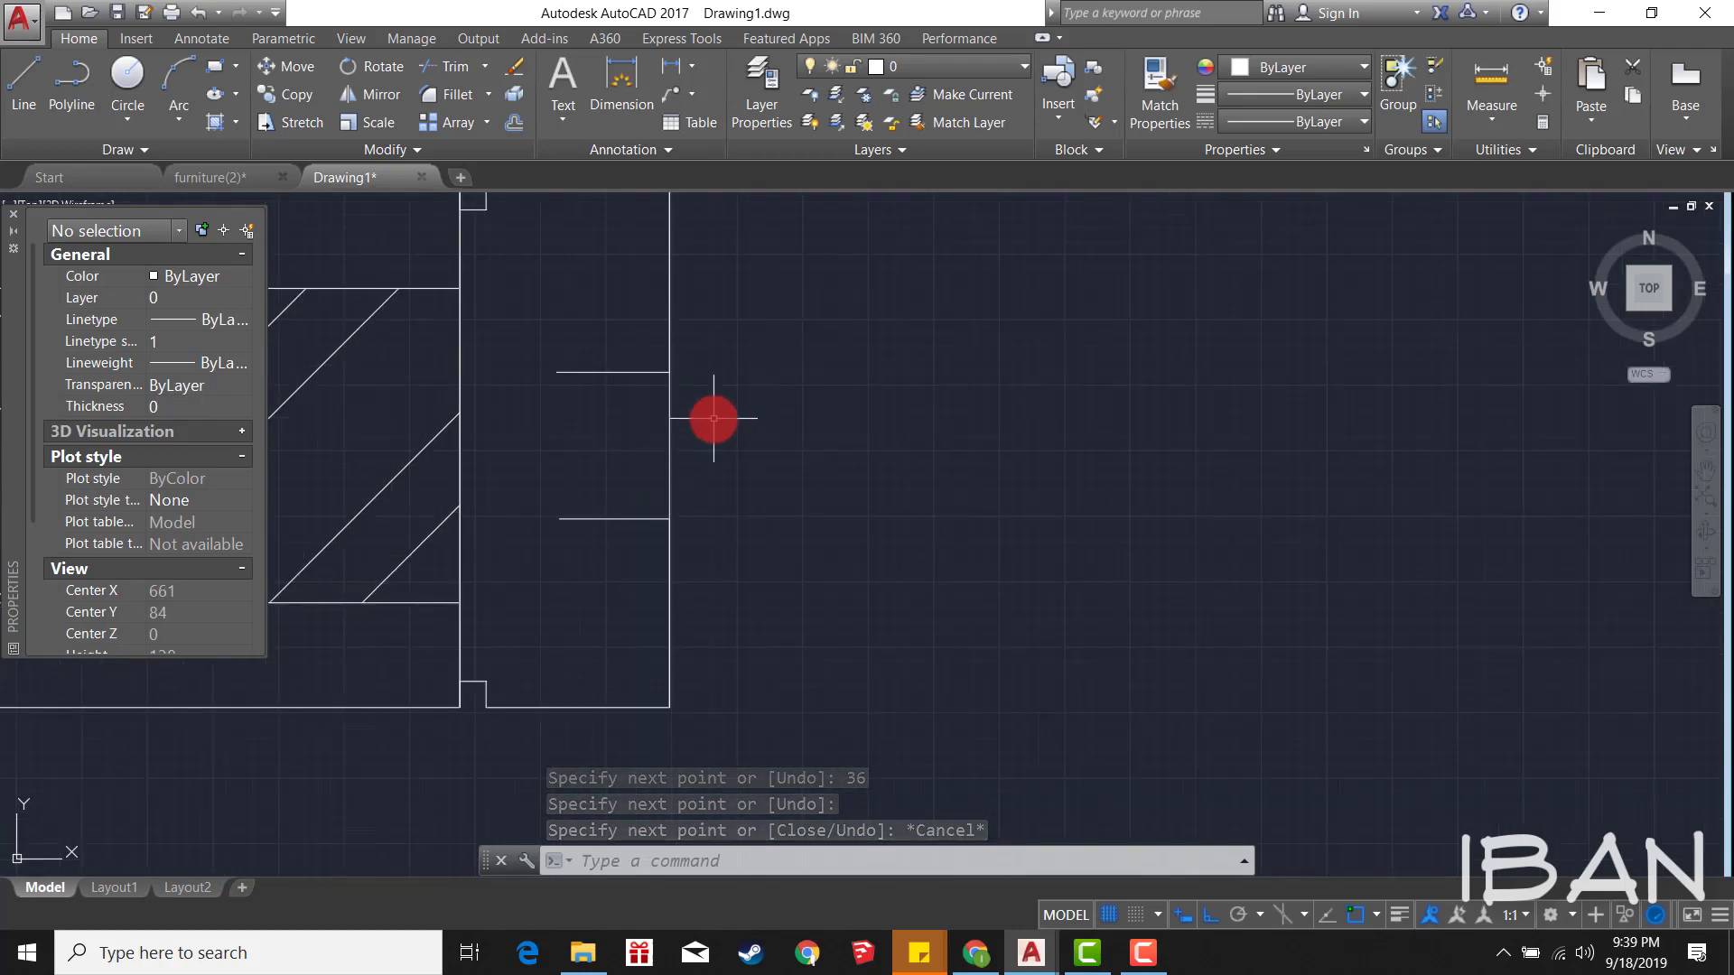
middle_drag(714, 418, 752, 474)
text(l)
key(Return)
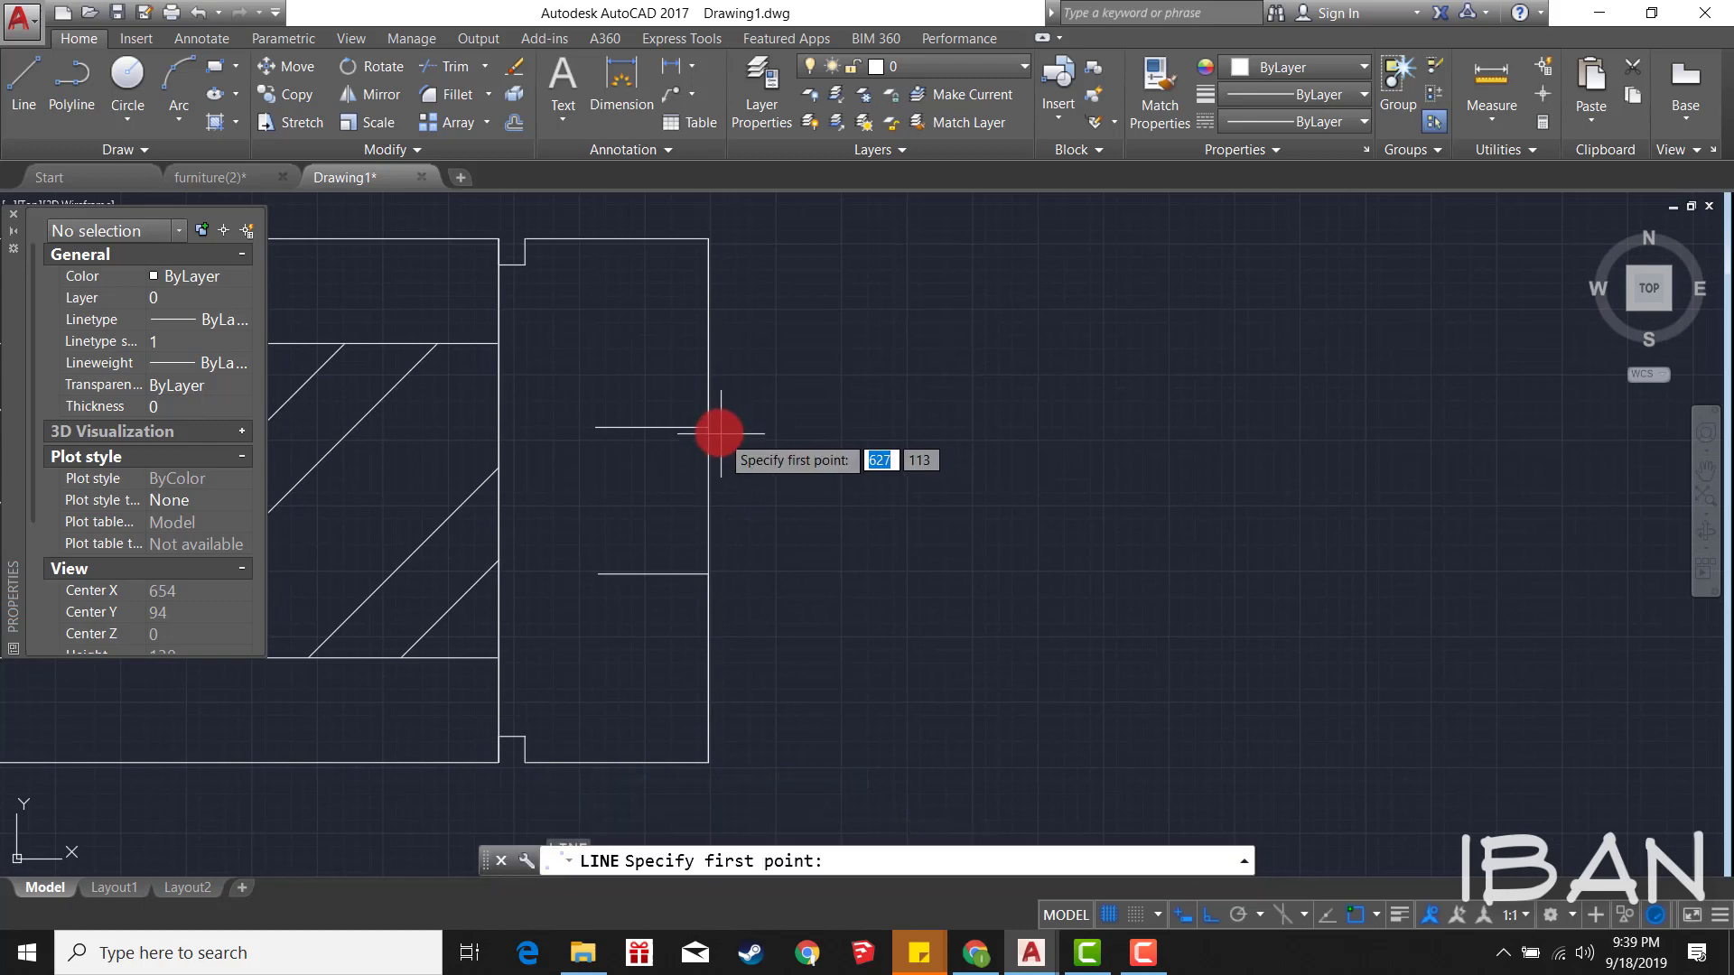
key(Escape)
text(c)
key(Return)
click(770, 435)
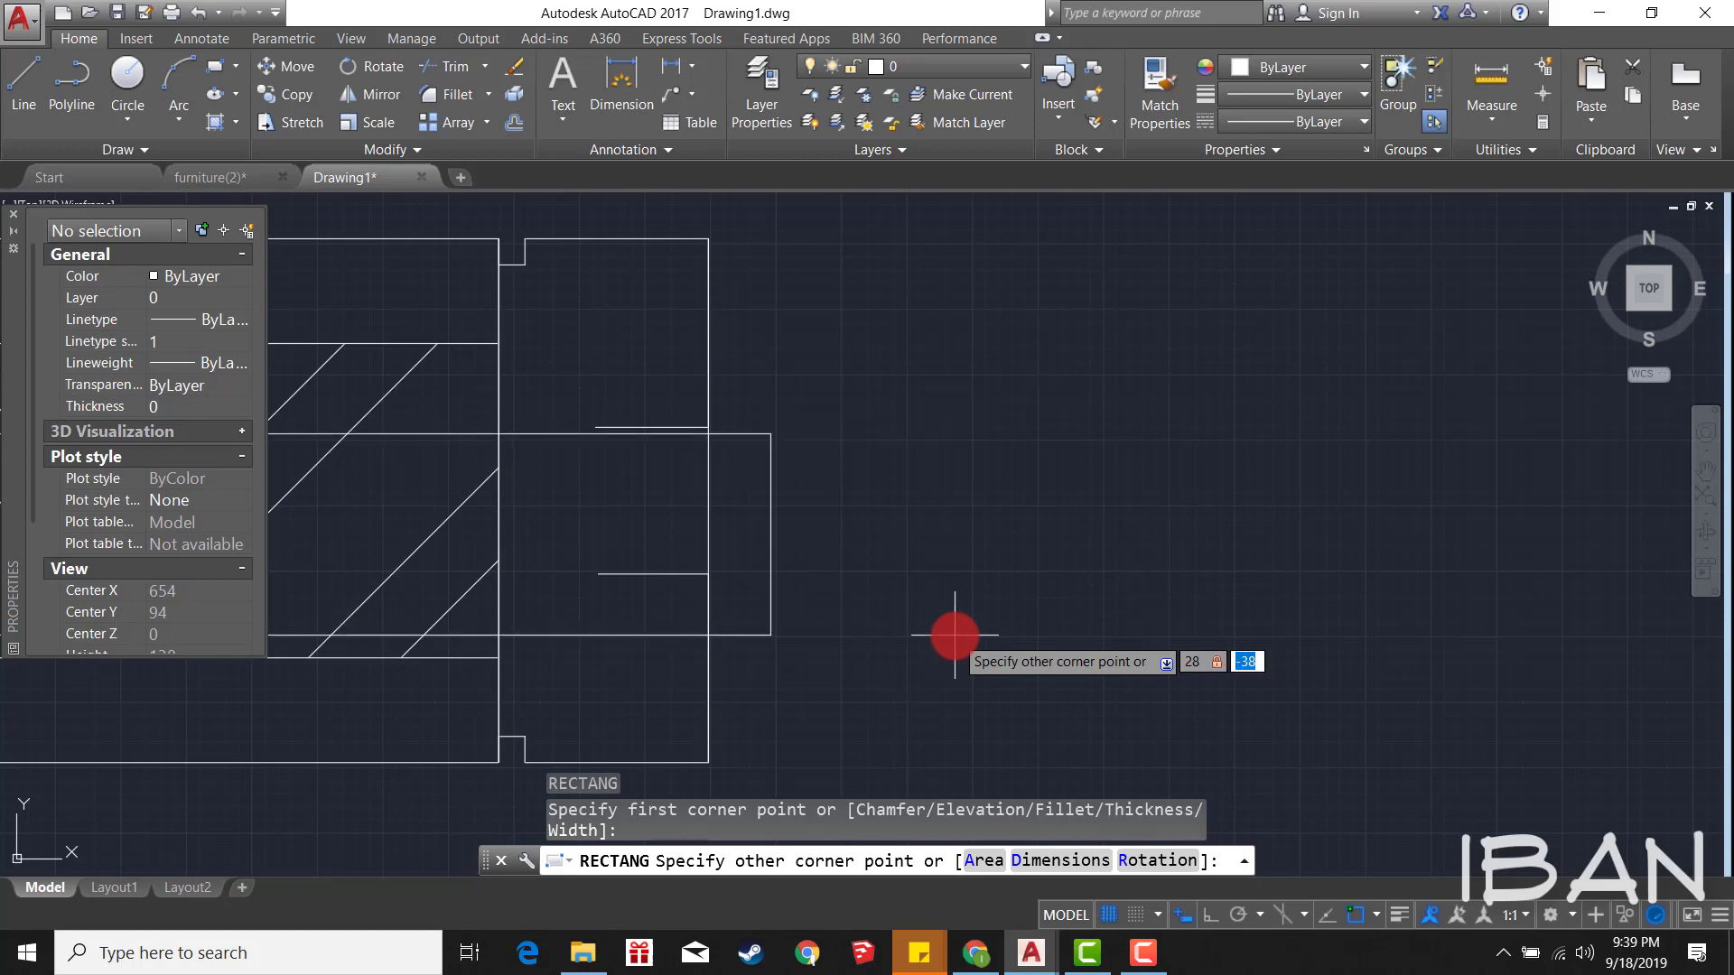
Step: Complete the 28×20 rectangle and rotate it 90° upright
text(0)
key(Return)
key(Escape)
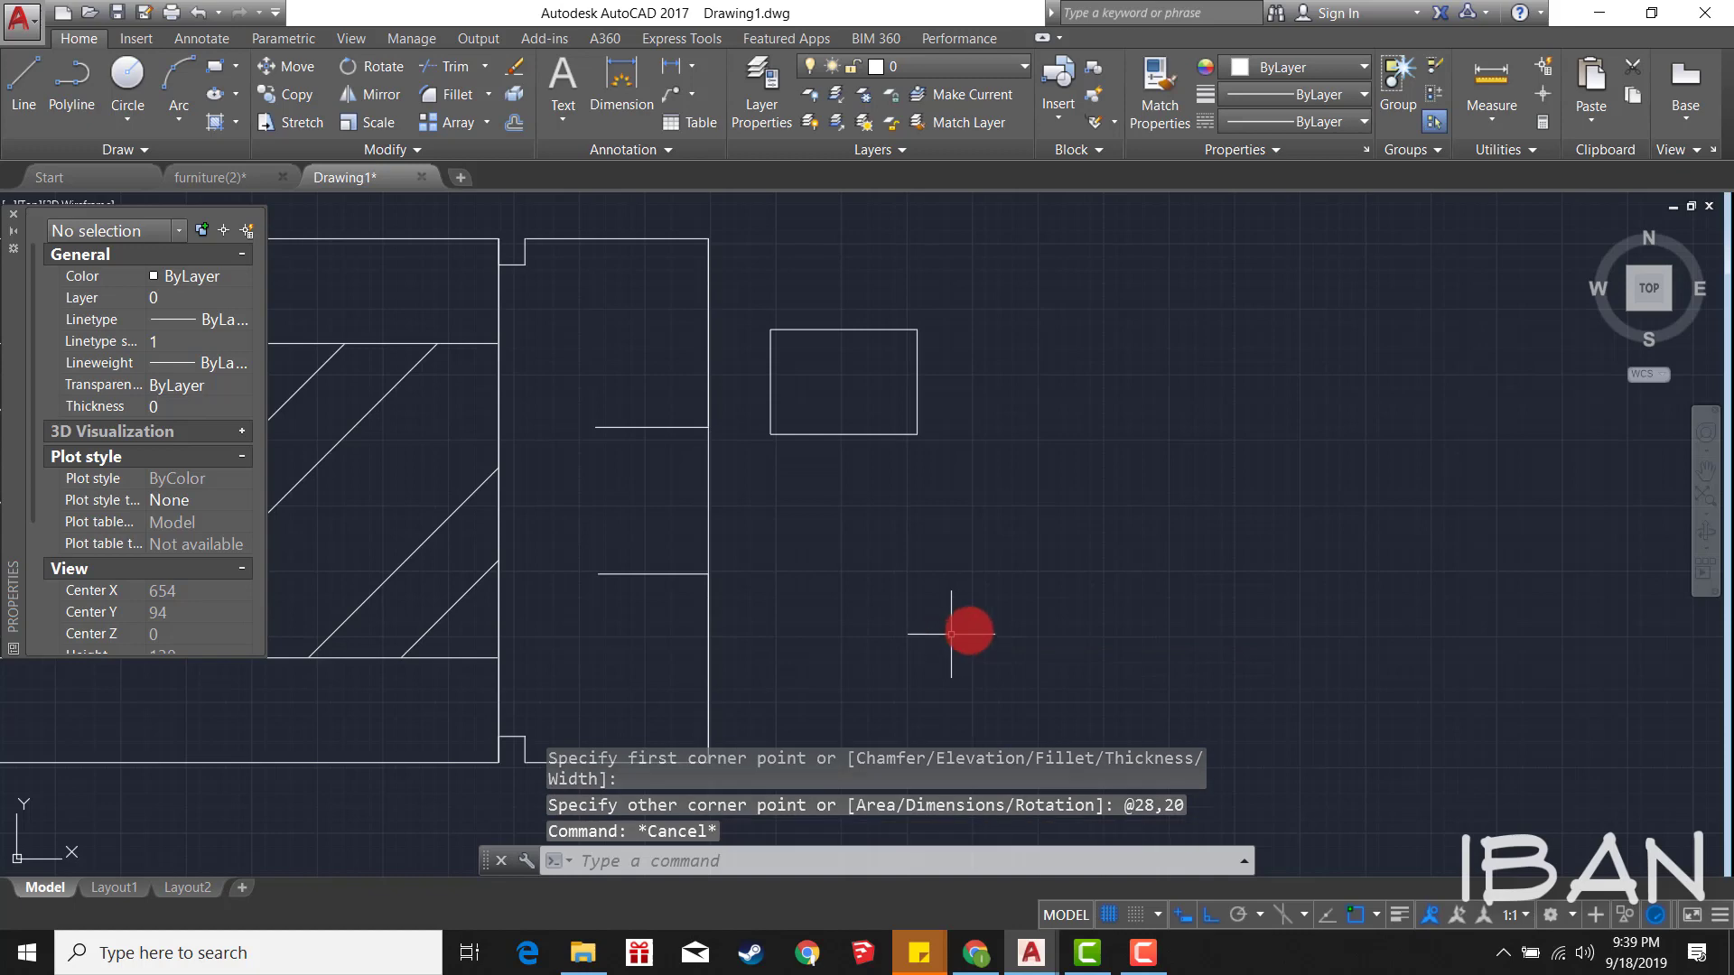
click(813, 330)
text(ro)
key(Return)
click(881, 515)
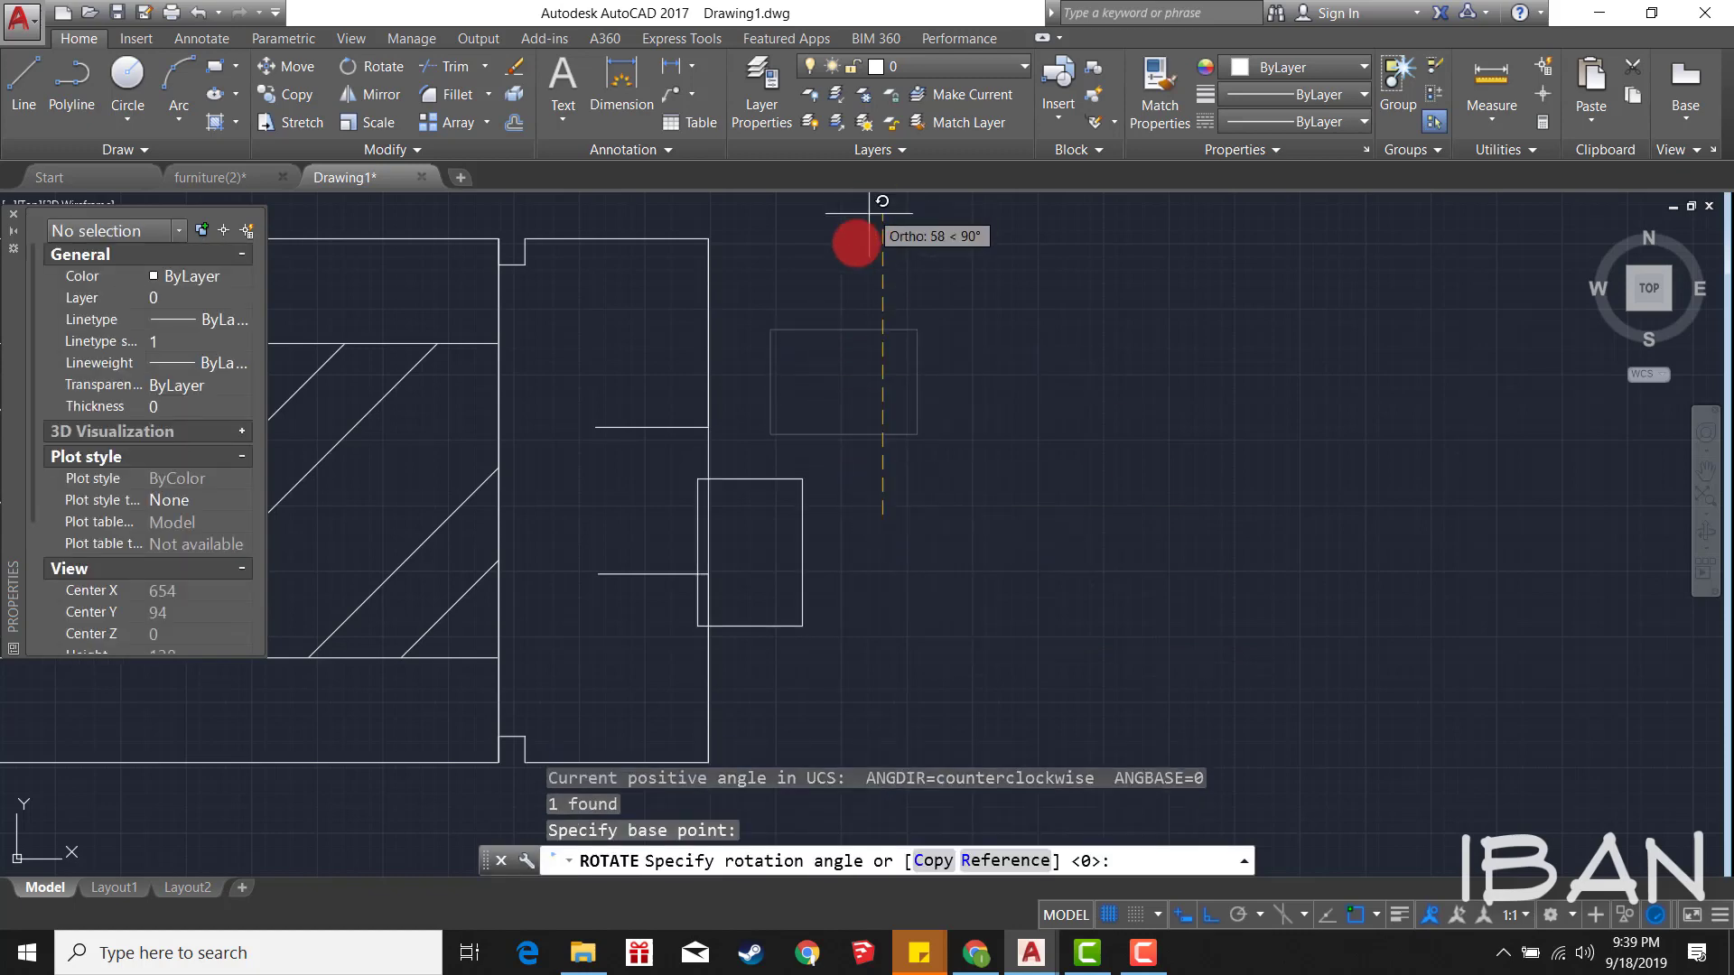
key(Escape)
Step: Move the upright rectangle across the jamb's outer face
click(874, 553)
click(759, 424)
text(m)
key(Return)
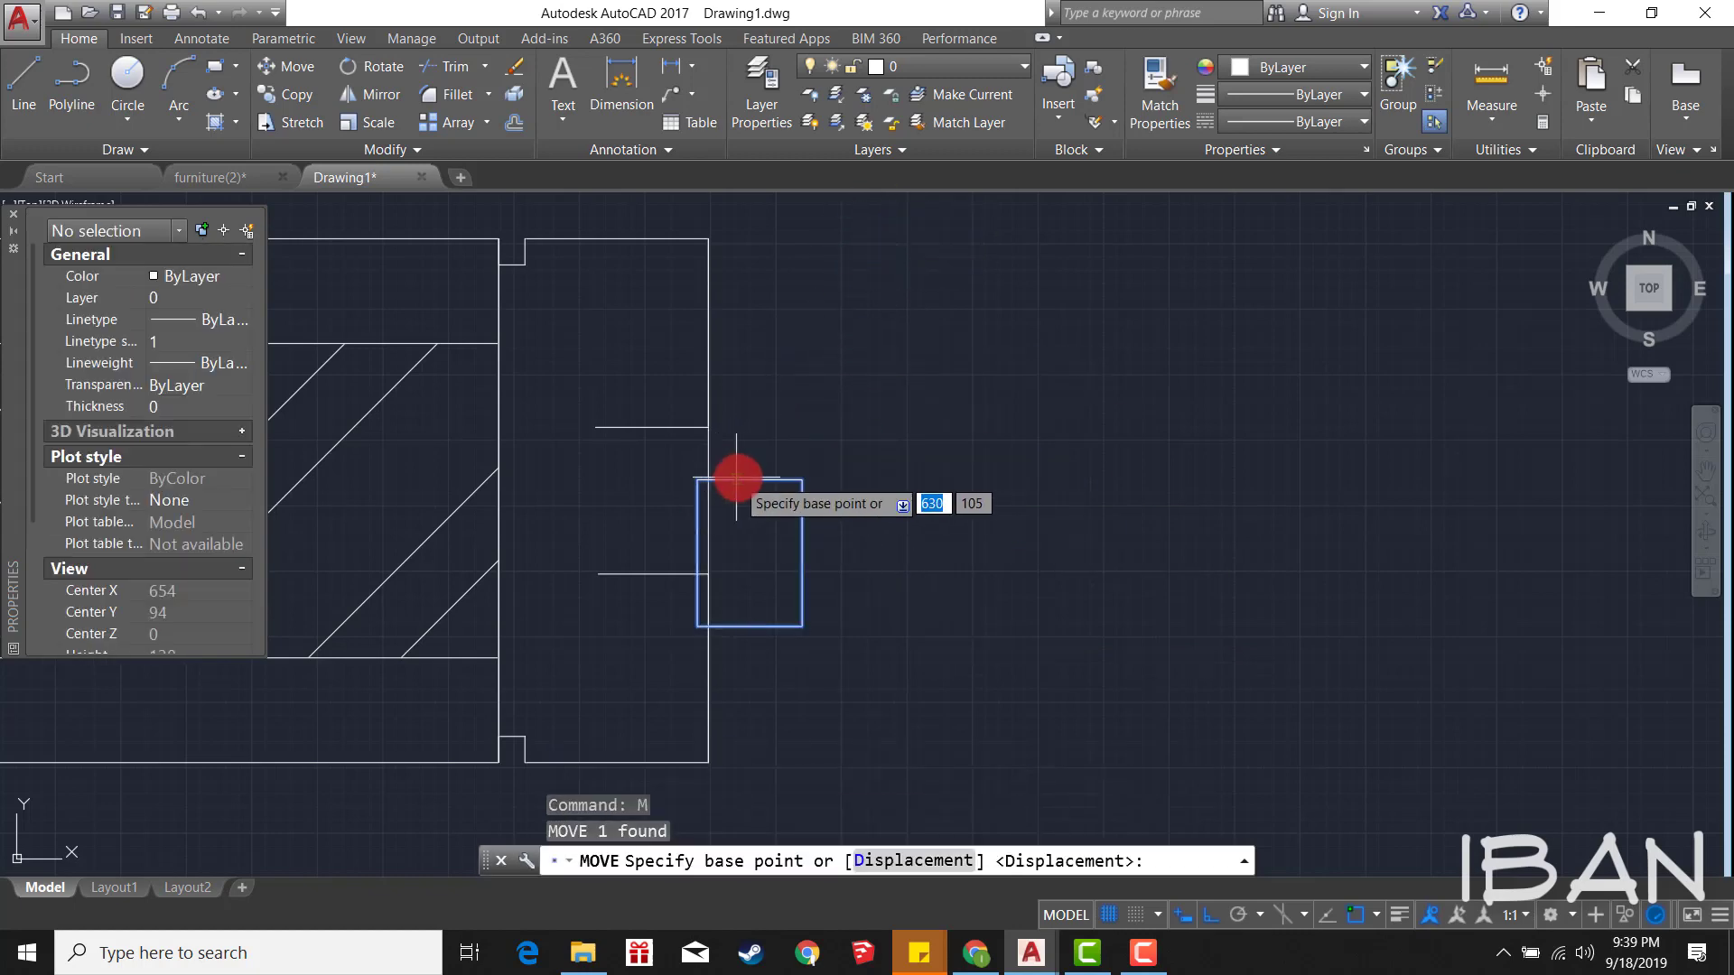
click(750, 479)
click(701, 422)
key(Escape)
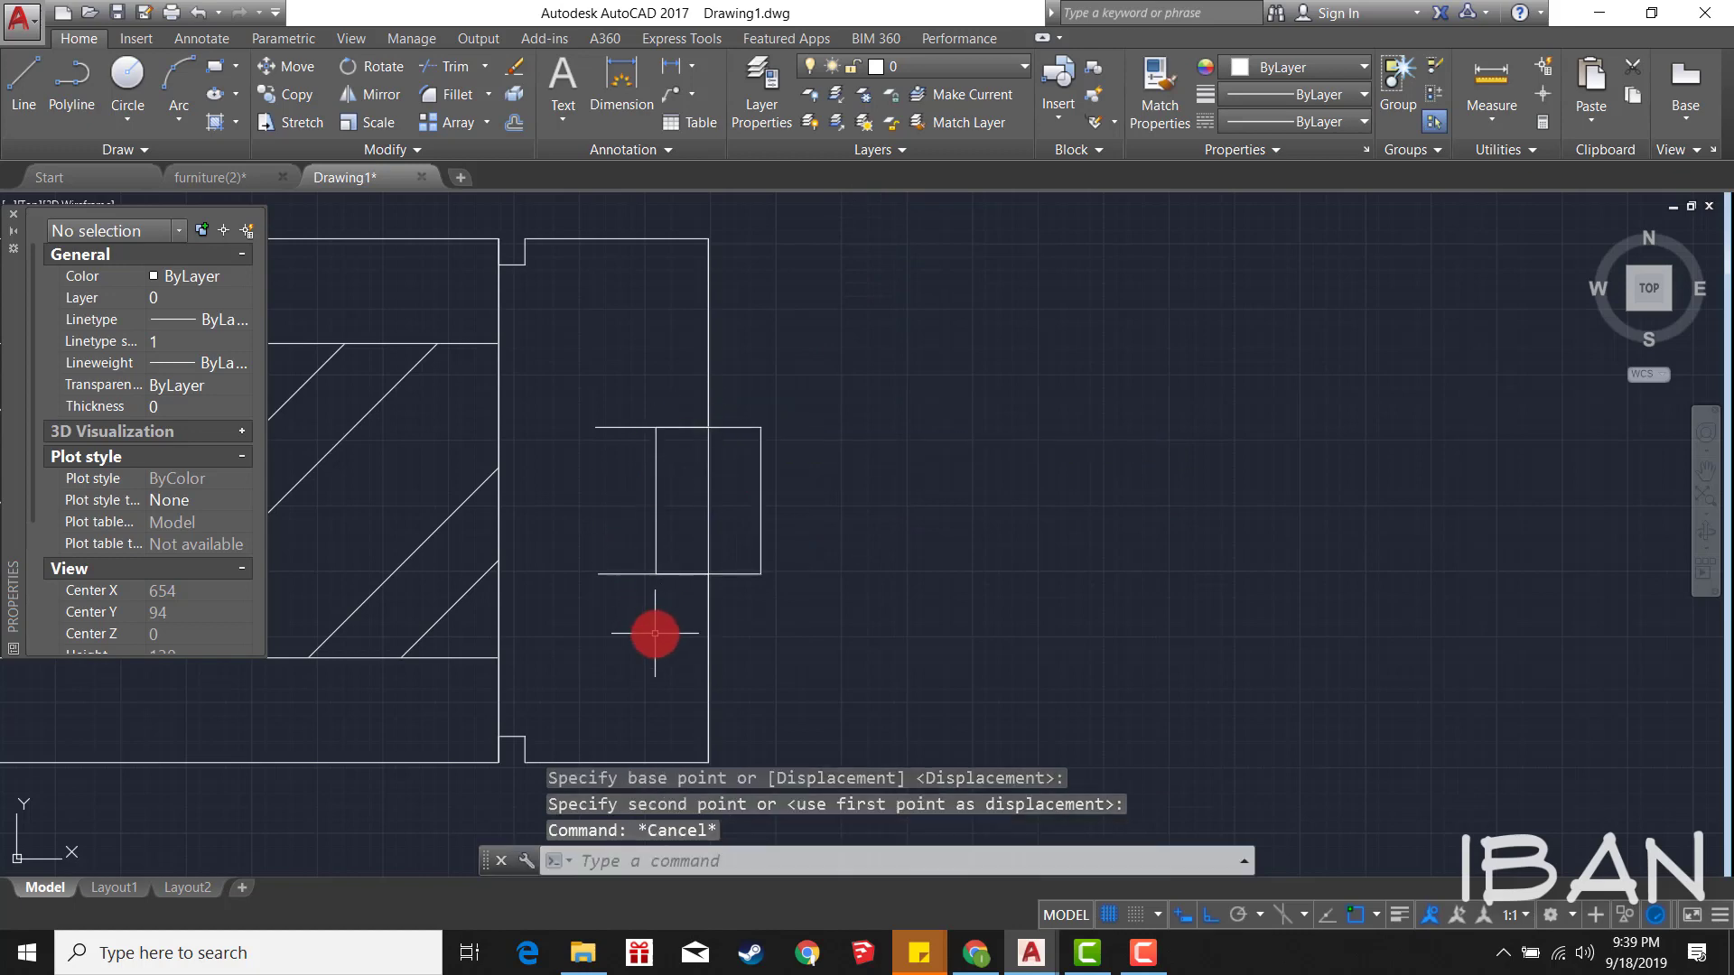
Step: Erase the two guide lines
click(654, 633)
click(581, 387)
text(e)
key(Return)
Step: Trim away the jamb face line inside the rectangle
text(r)
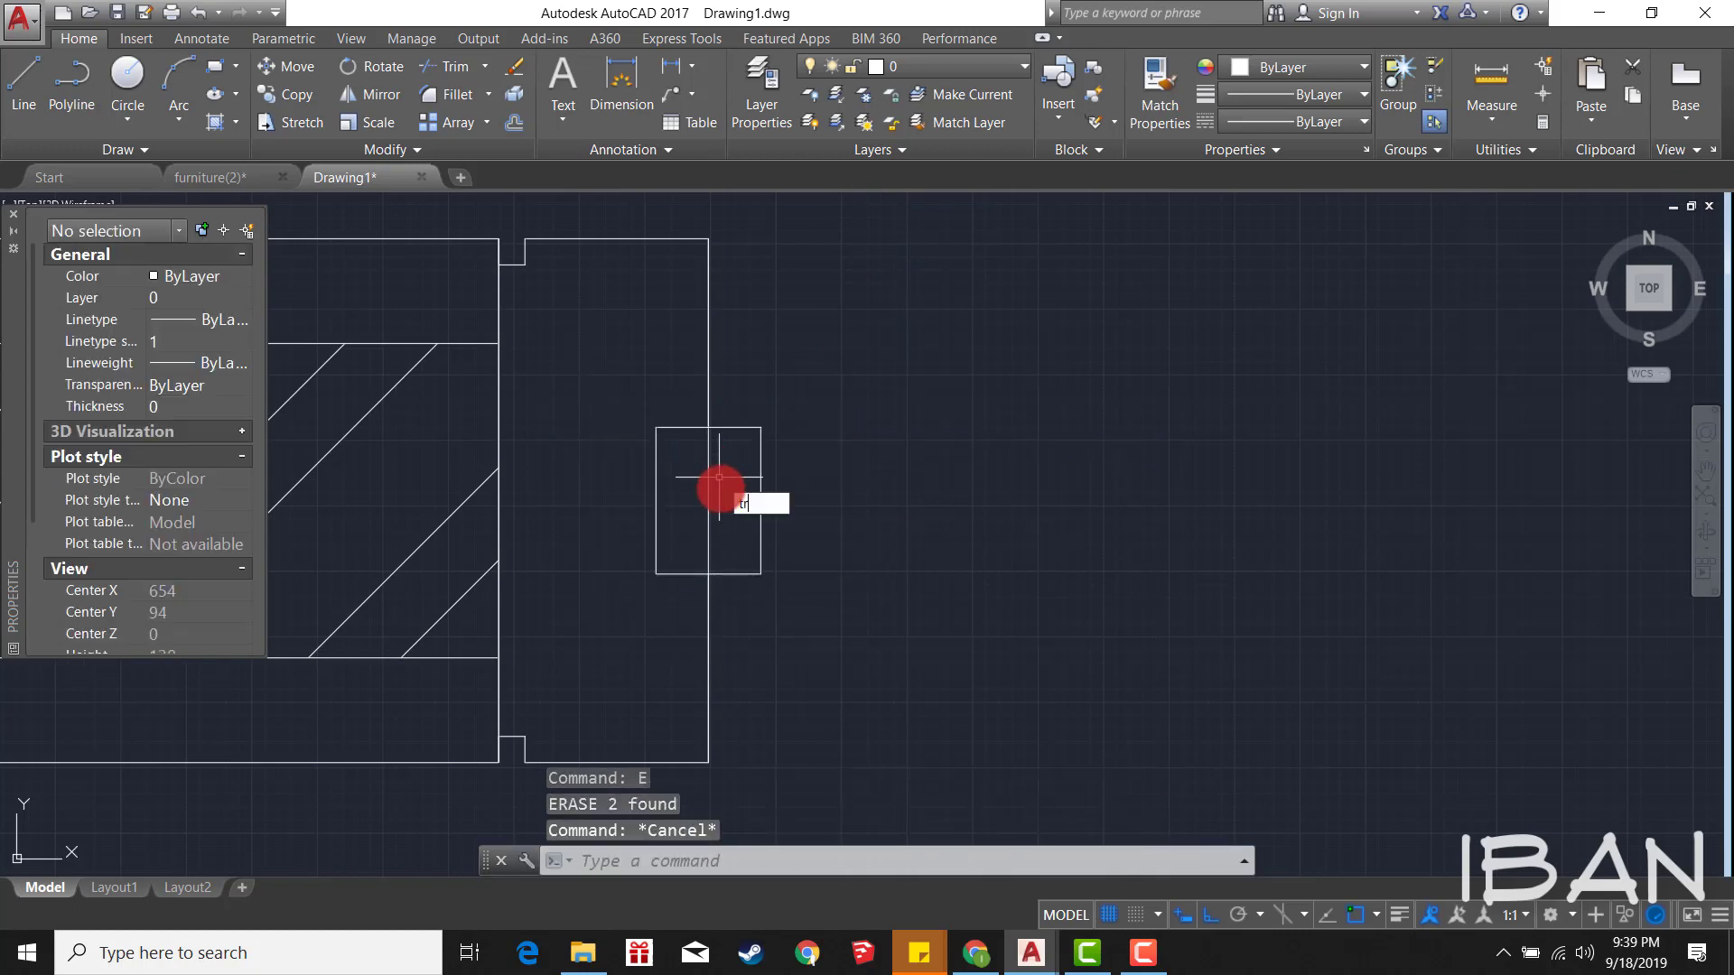
key(Return)
key(Return)
click(700, 488)
key(Escape)
scroll(713, 529, down, 3)
scroll(689, 483, up, 2)
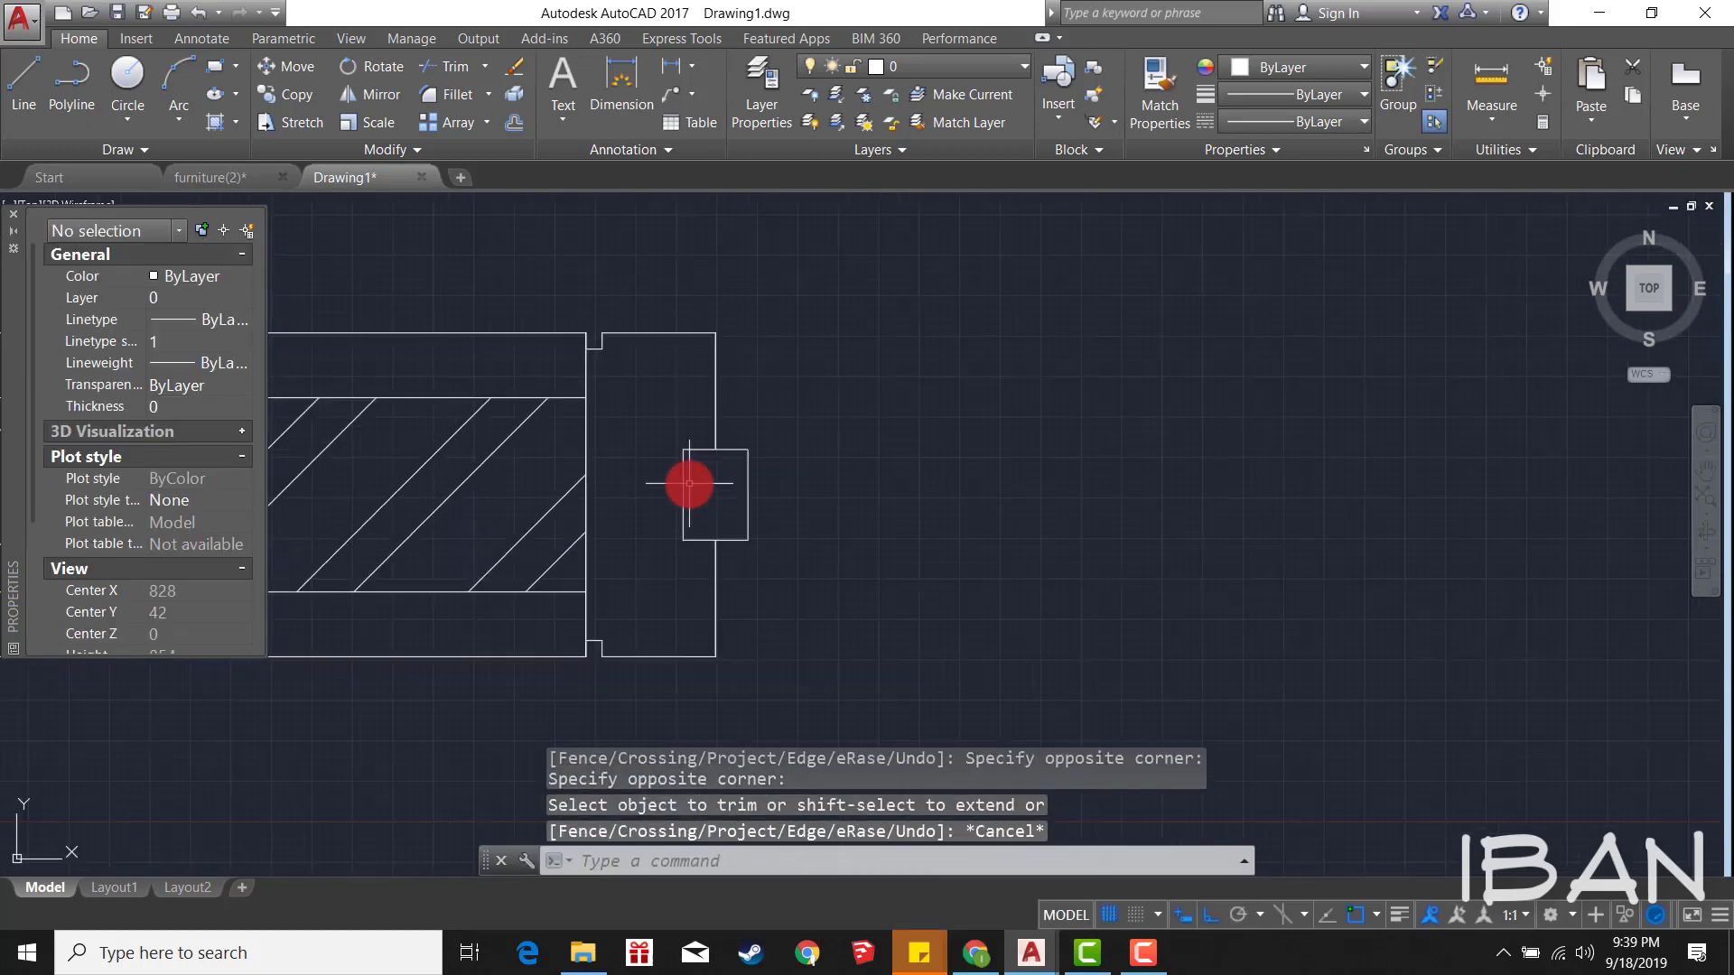
scroll(689, 484, down, 2)
scroll(642, 457, down, 1)
scroll(619, 491, down, 1)
key(Escape)
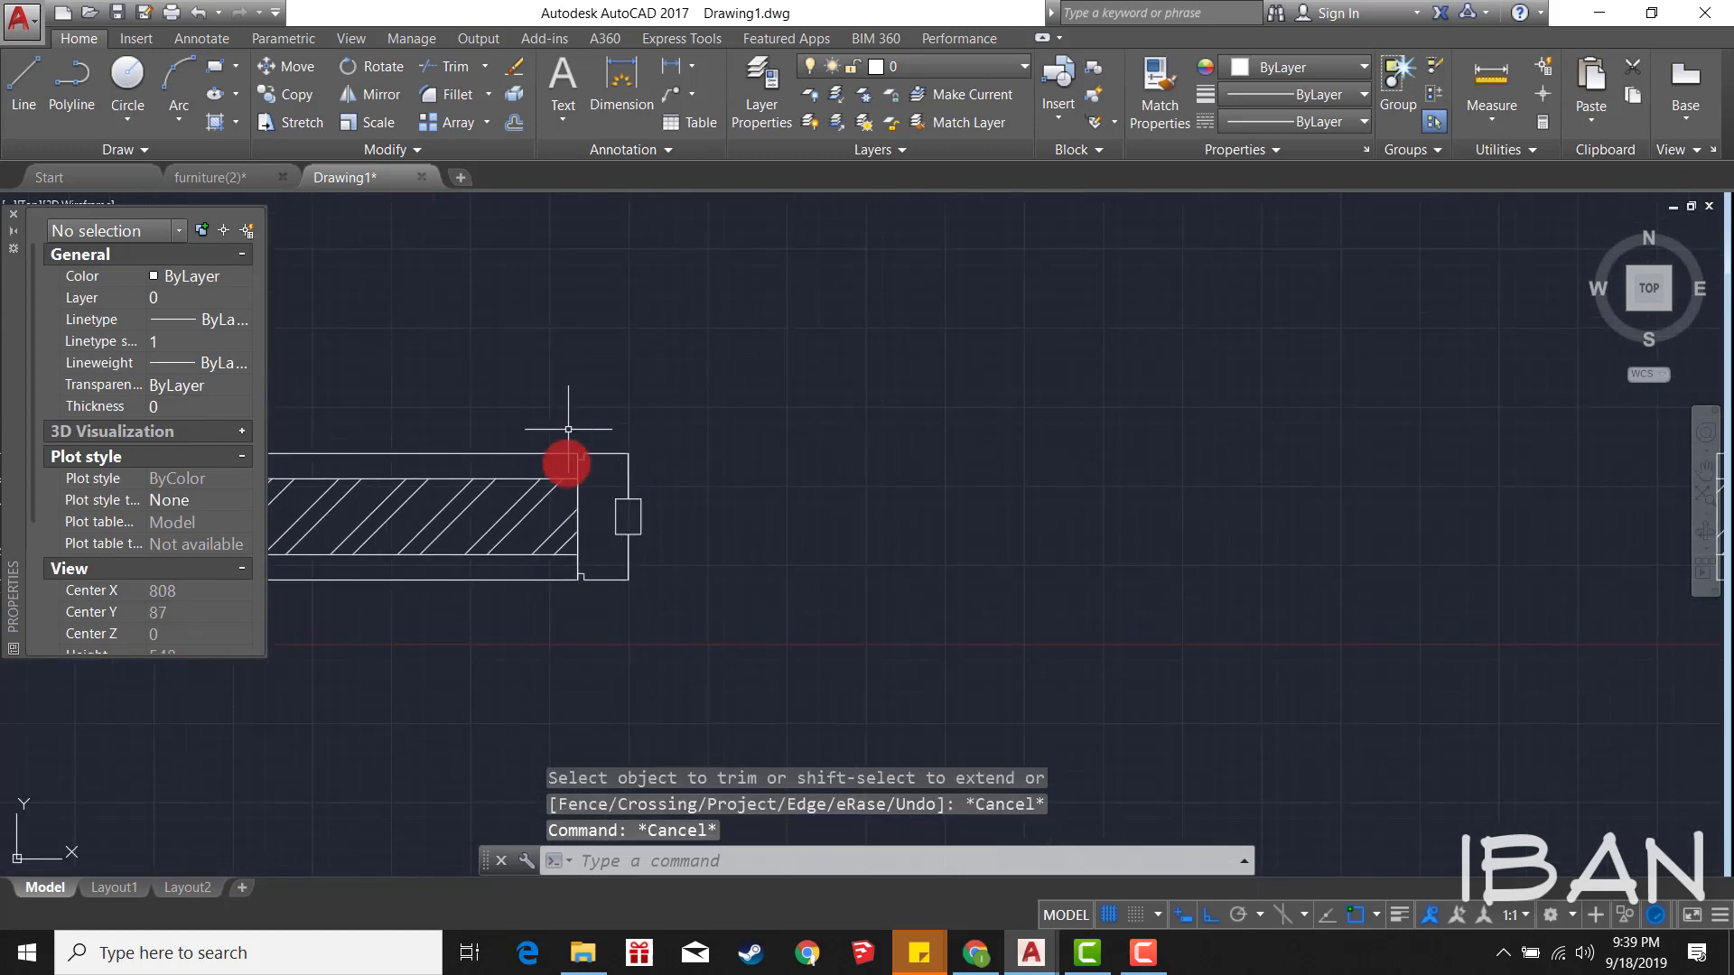
scroll(599, 519, up, 1)
scroll(600, 514, up, 1)
scroll(605, 505, up, 1)
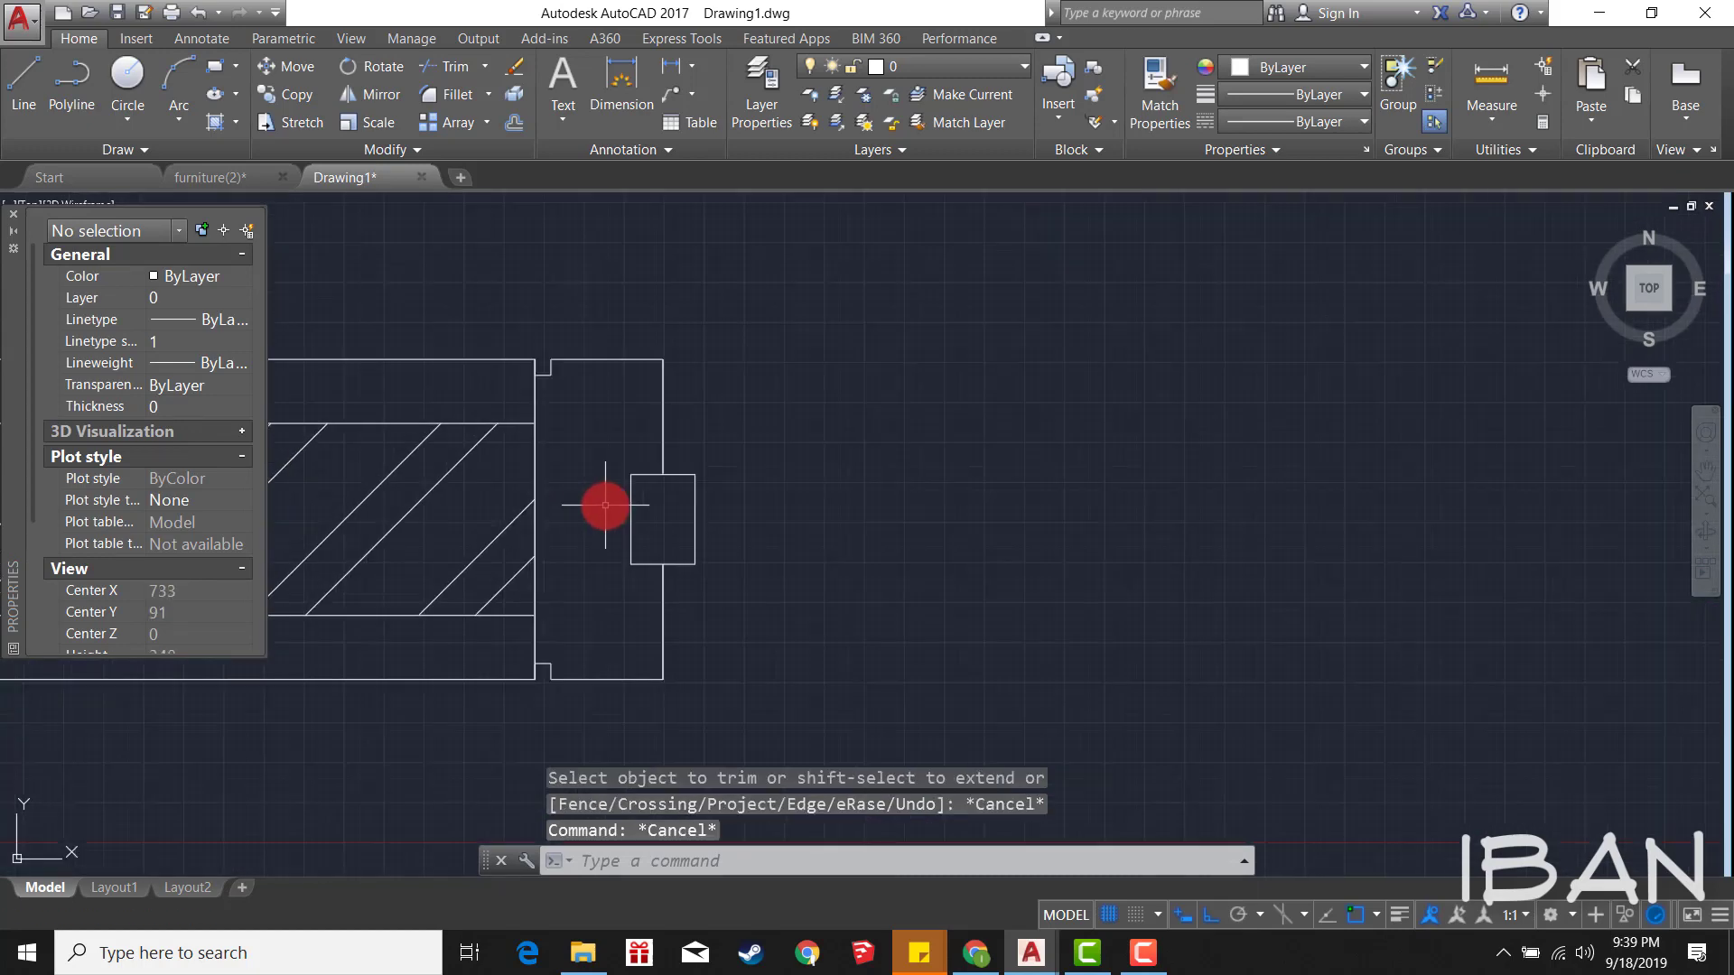
scroll(605, 502, down, 1)
Step: Mirror the jamb and its block about the opening centre, keeping the original
click(717, 683)
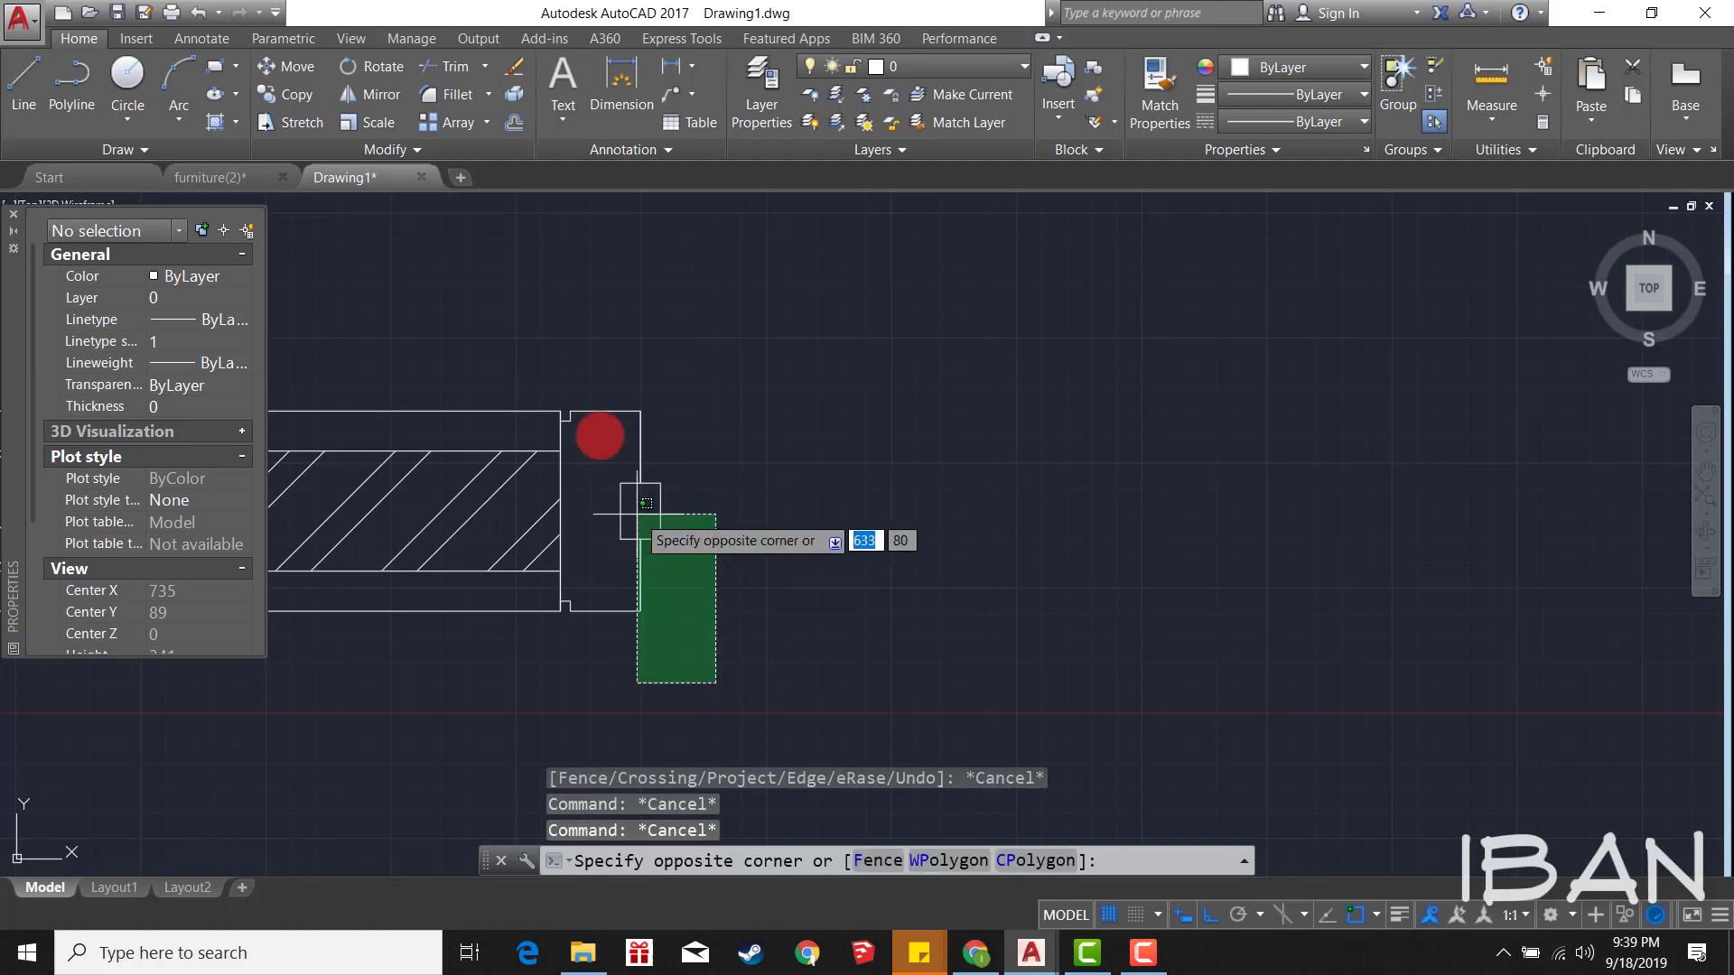
click(567, 374)
scroll(567, 374, down, 2)
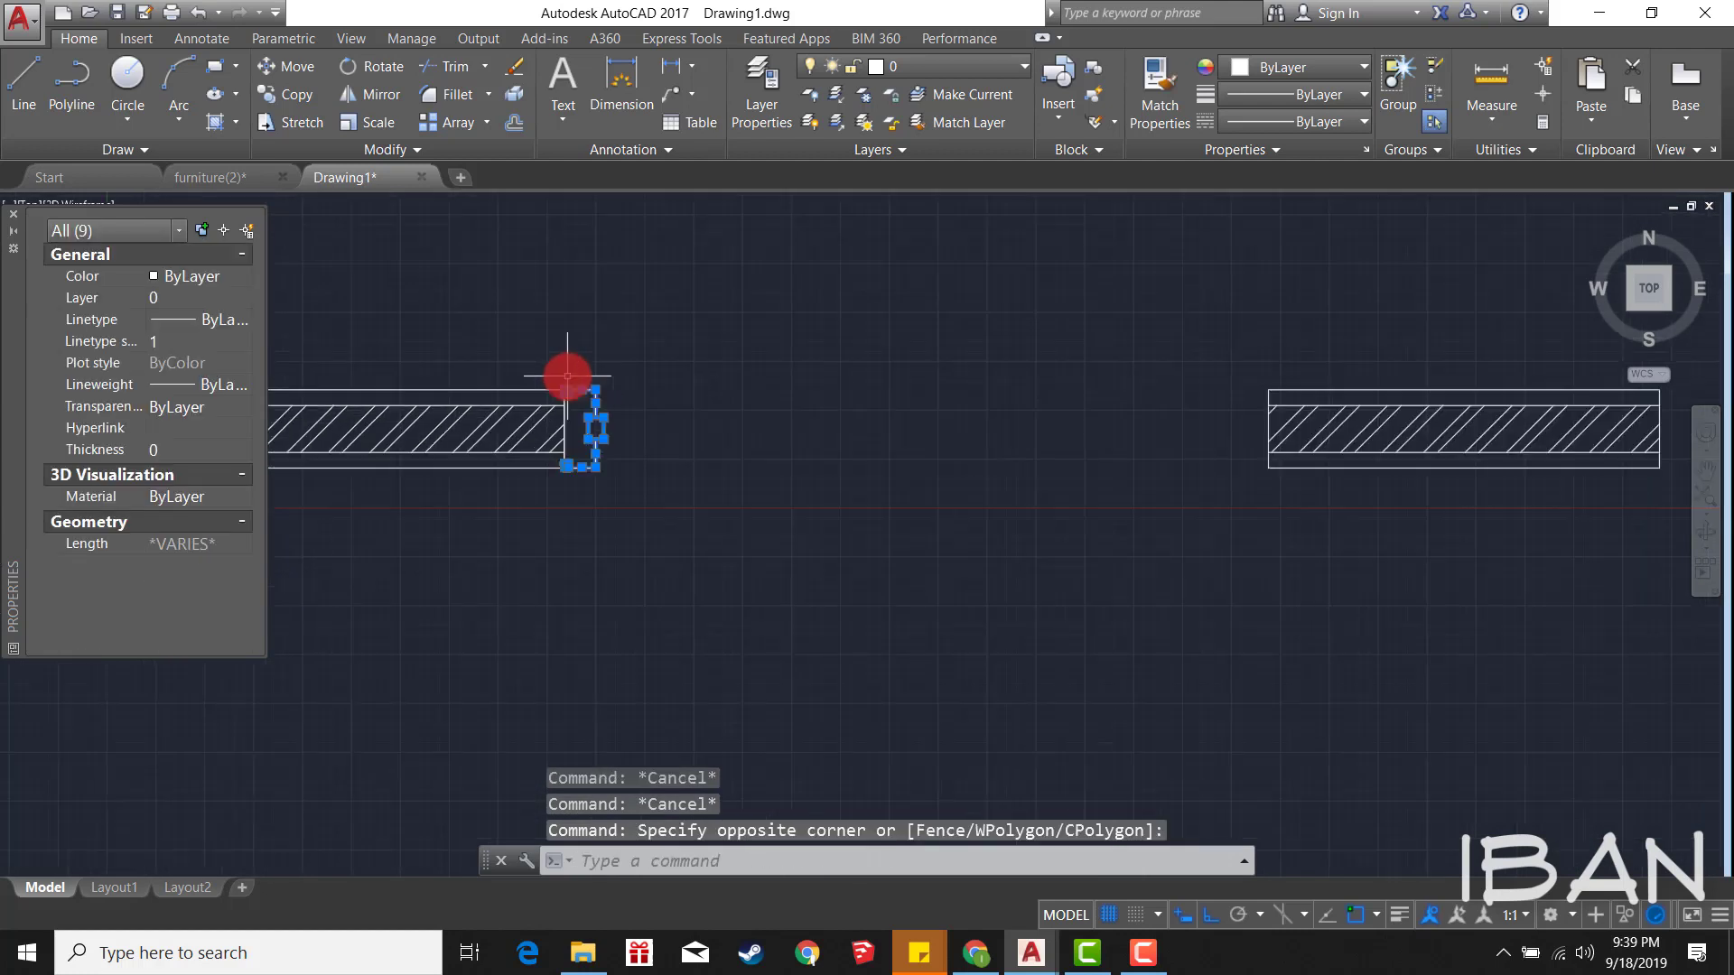
text(mi)
key(Return)
click(735, 437)
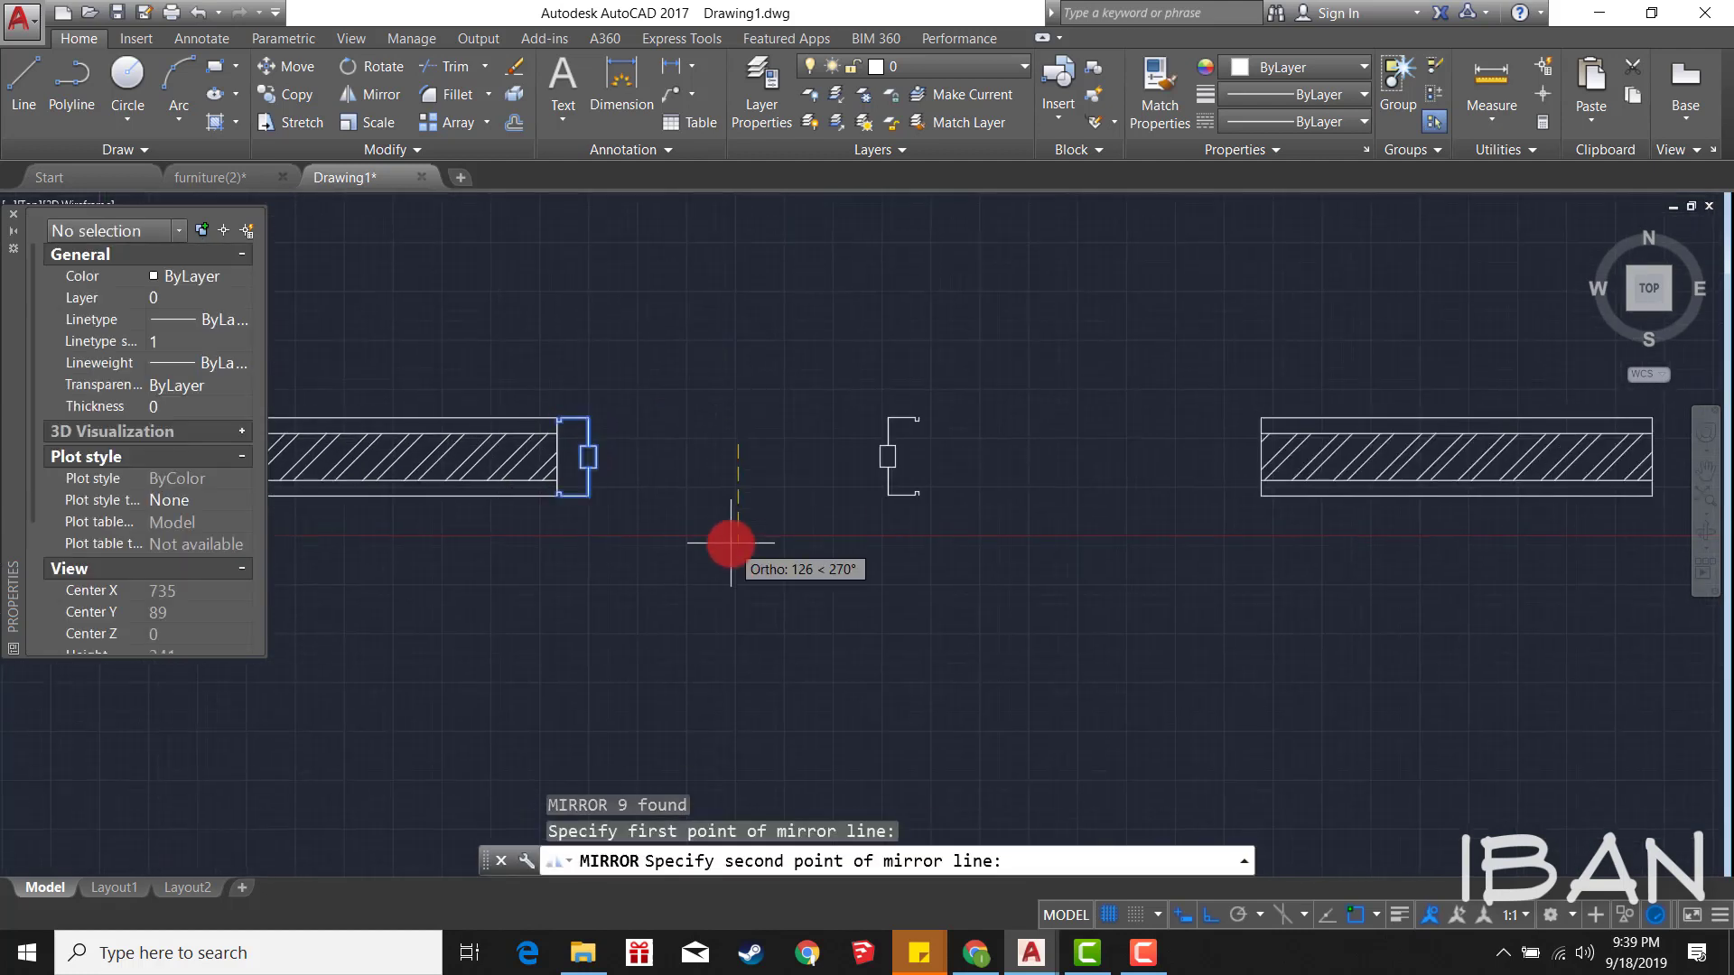
click(728, 533)
key(Return)
key(Escape)
Step: Select the mirrored jamb and start a move, then cancel it
click(786, 333)
click(1052, 601)
scroll(903, 406, up, 4)
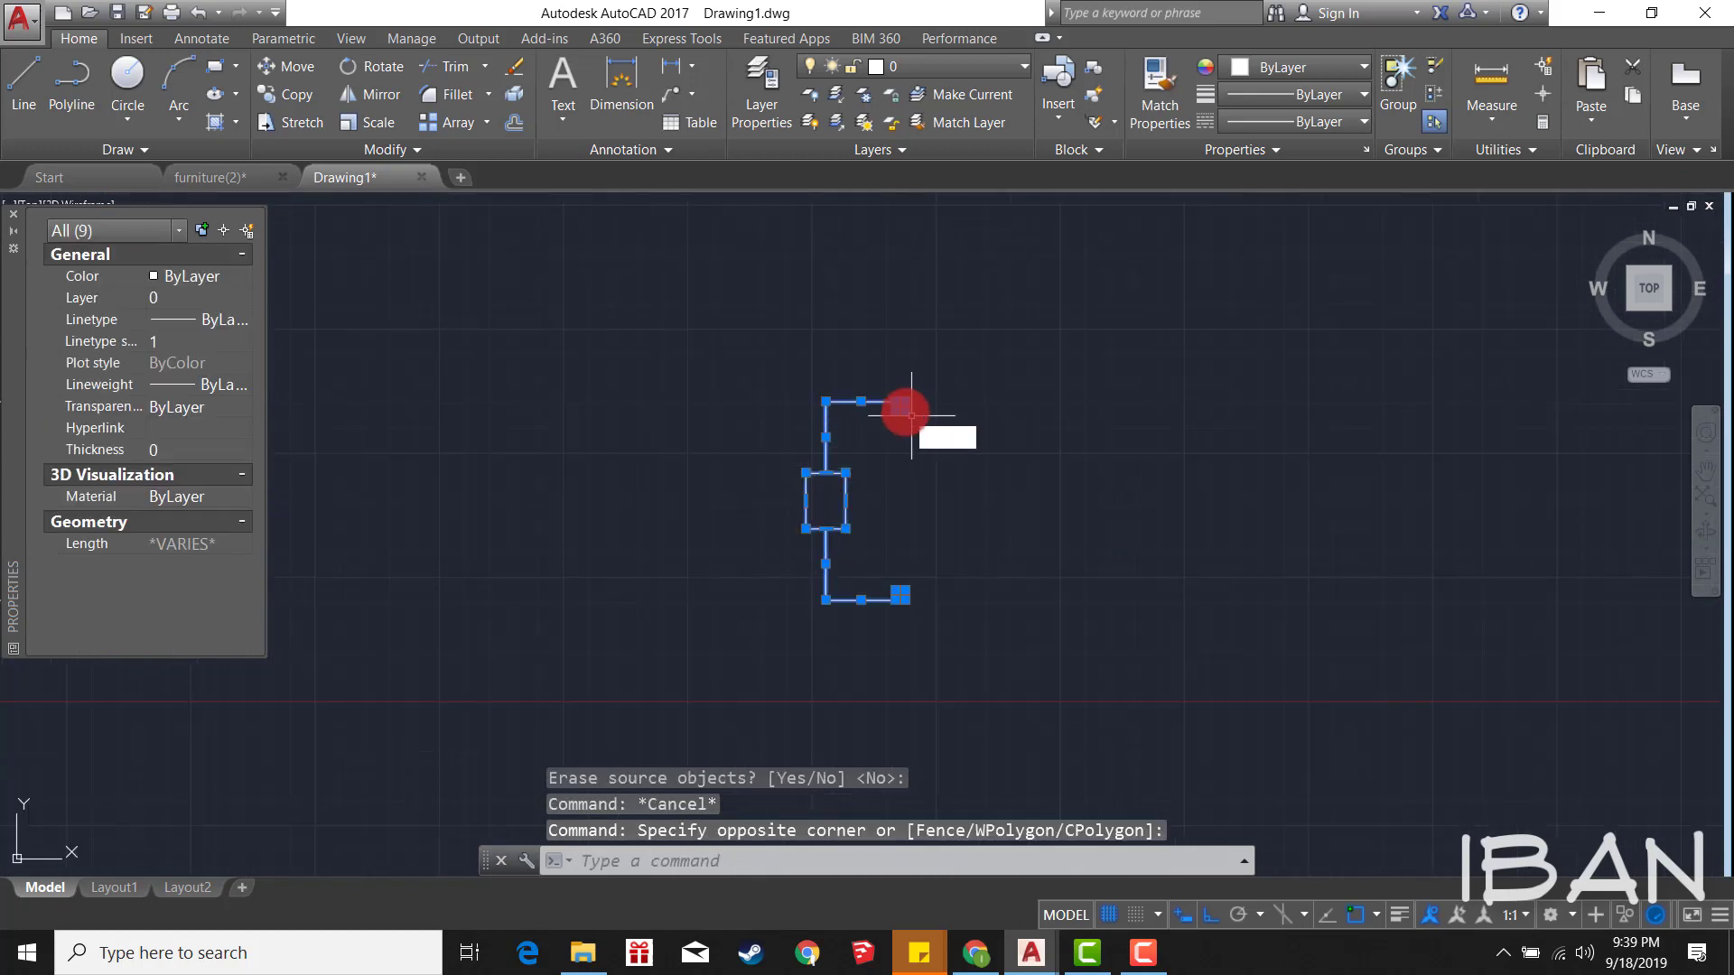
scroll(905, 390, up, 4)
text(m)
key(Return)
click(901, 408)
scroll(588, 484, down, 3)
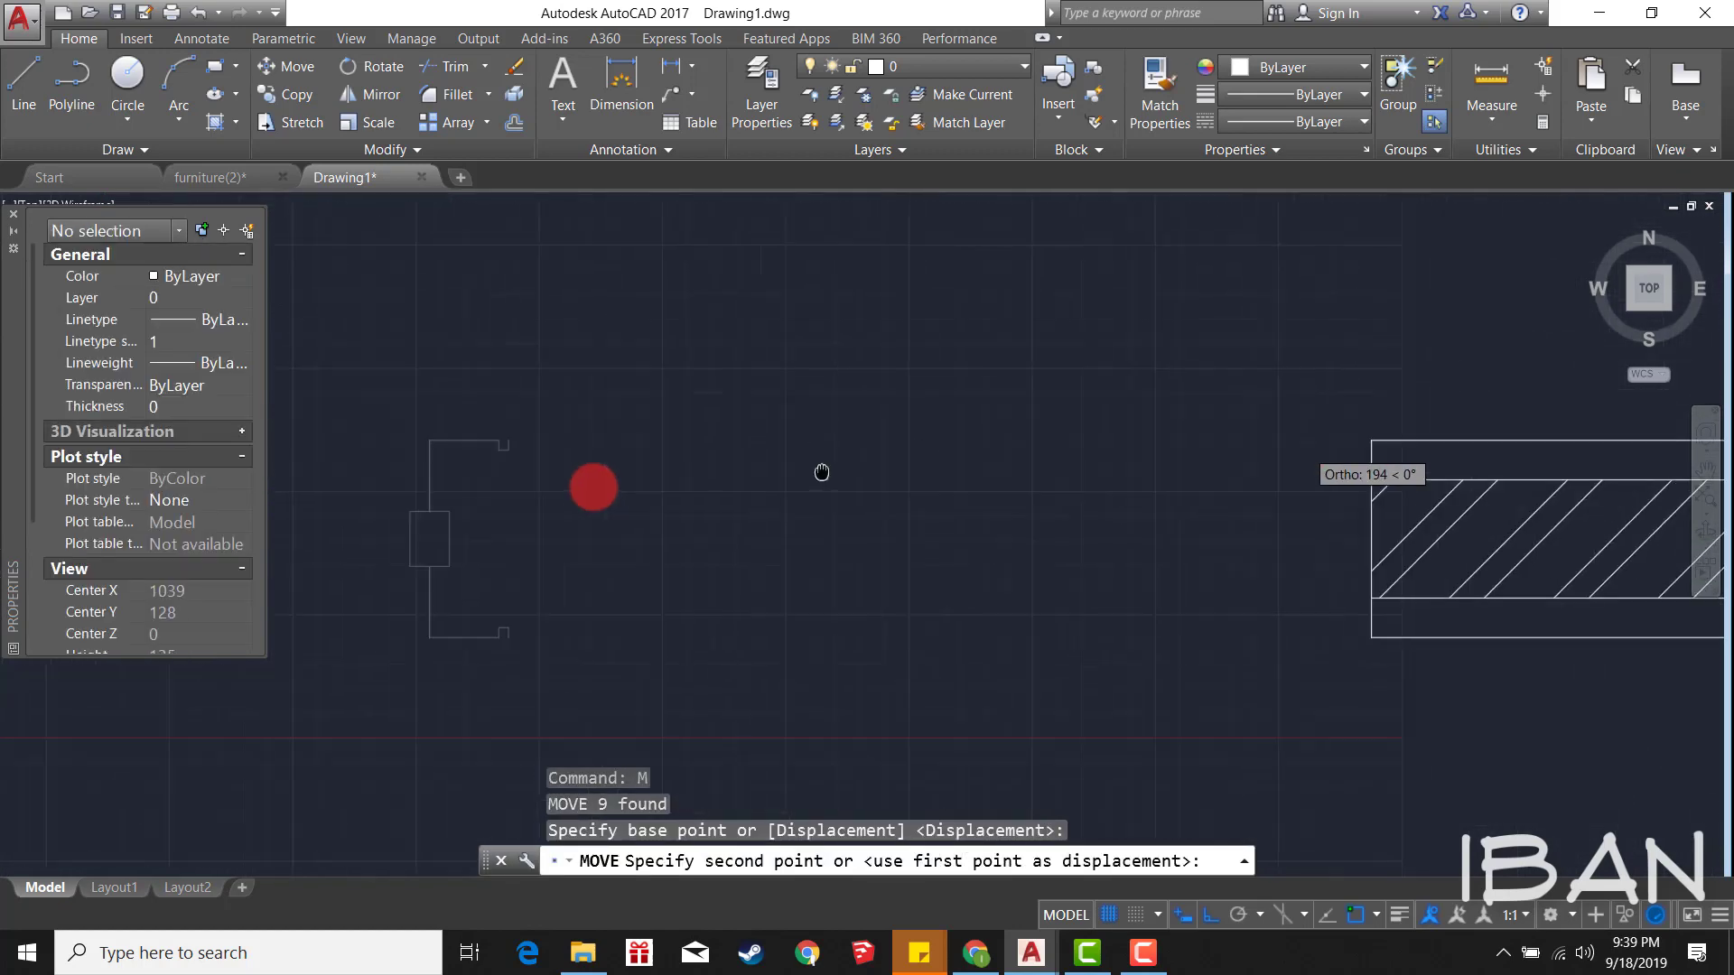
scroll(1100, 465, up, 3)
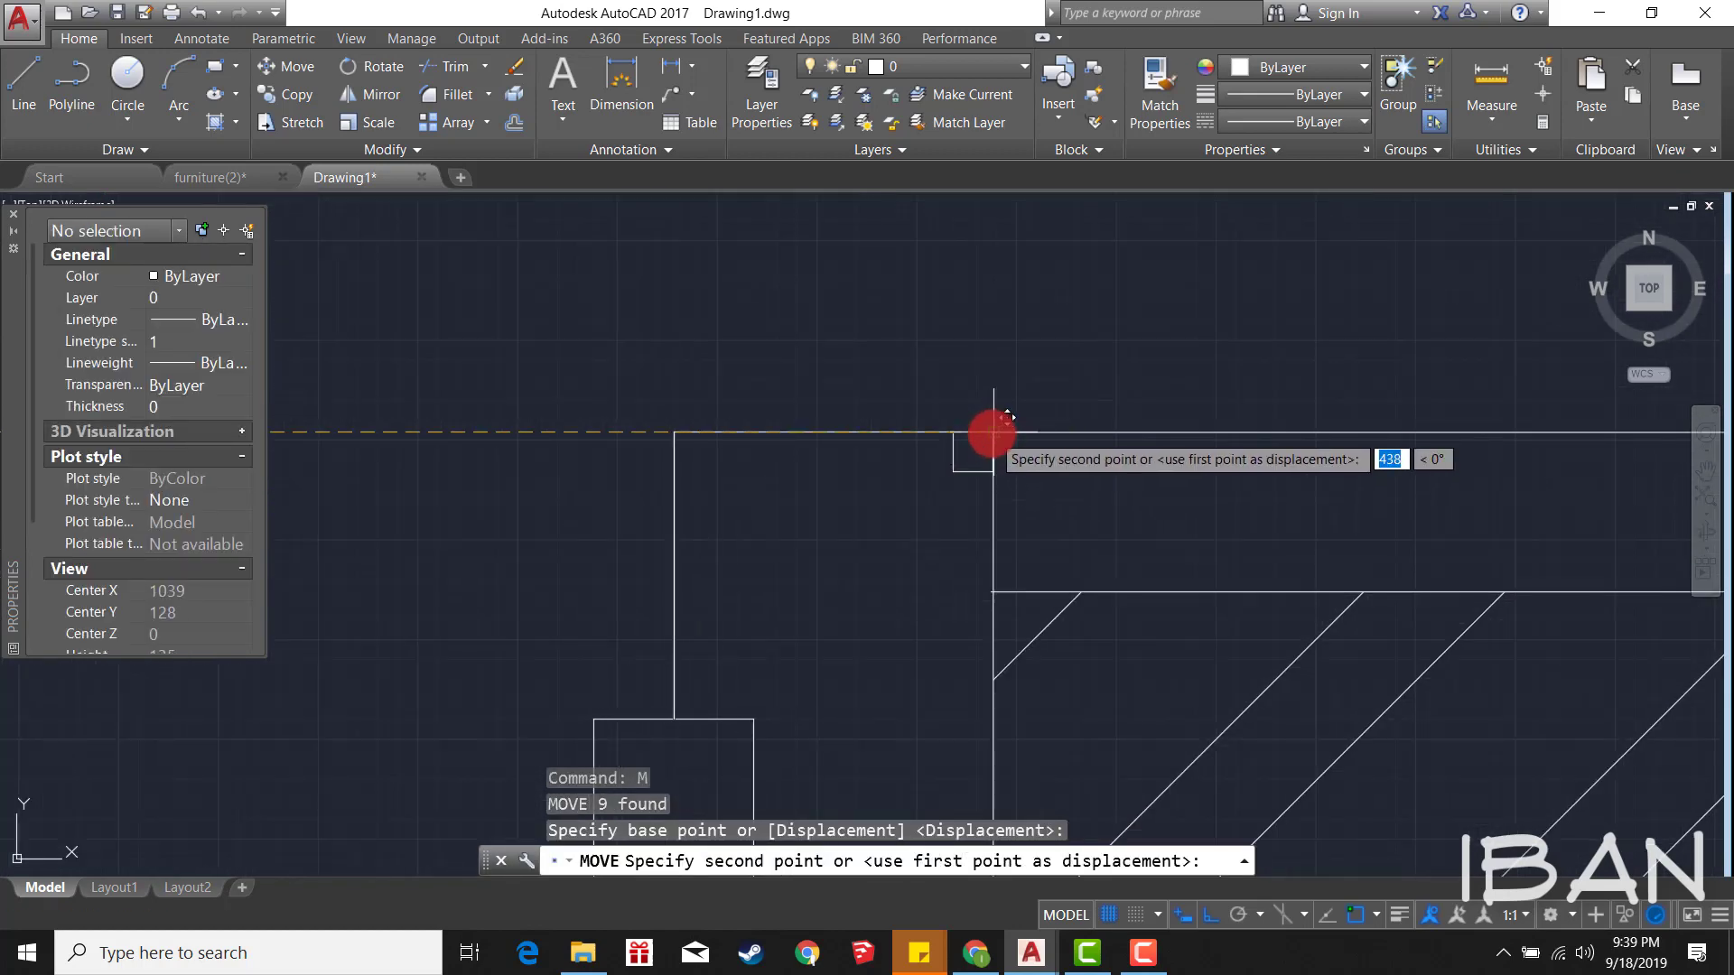
key(Escape)
Step: Save the drawing
scroll(1004, 411, down, 3)
scroll(1039, 452, down, 3)
scroll(1310, 496, up, 4)
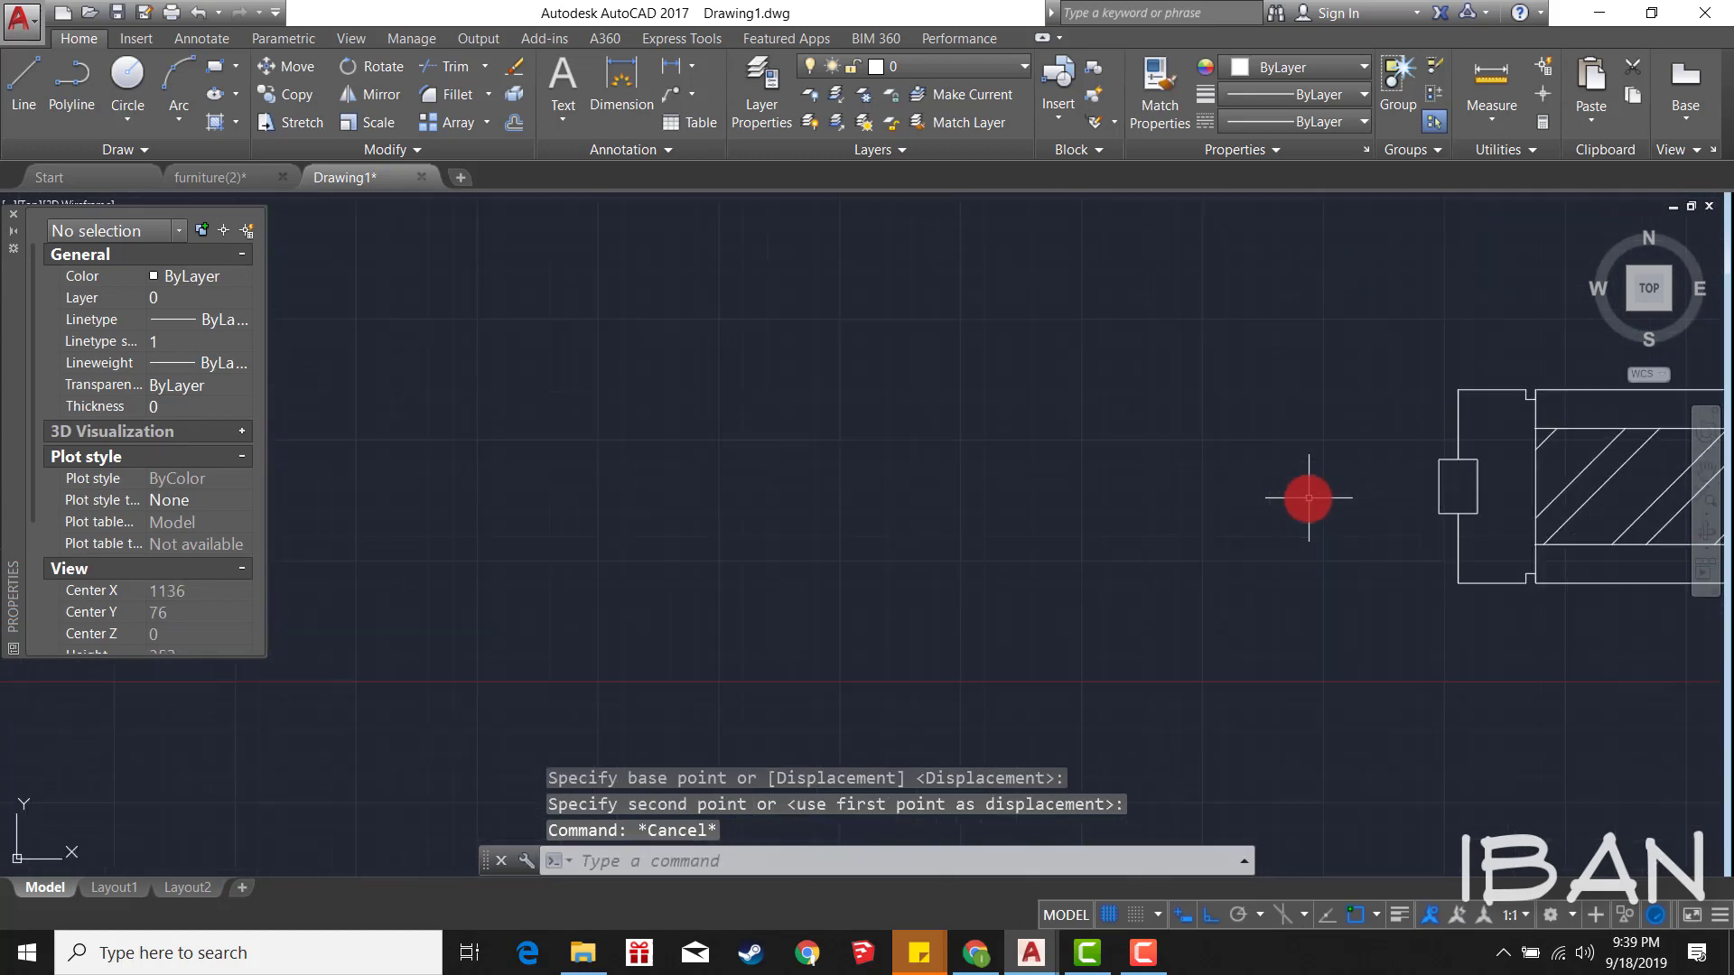
scroll(1087, 524, down, 2)
key(ctrl+s)
Step: Draw a thin door-leaf rectangle from the left jamb to the right jamb
text(c)
key(Return)
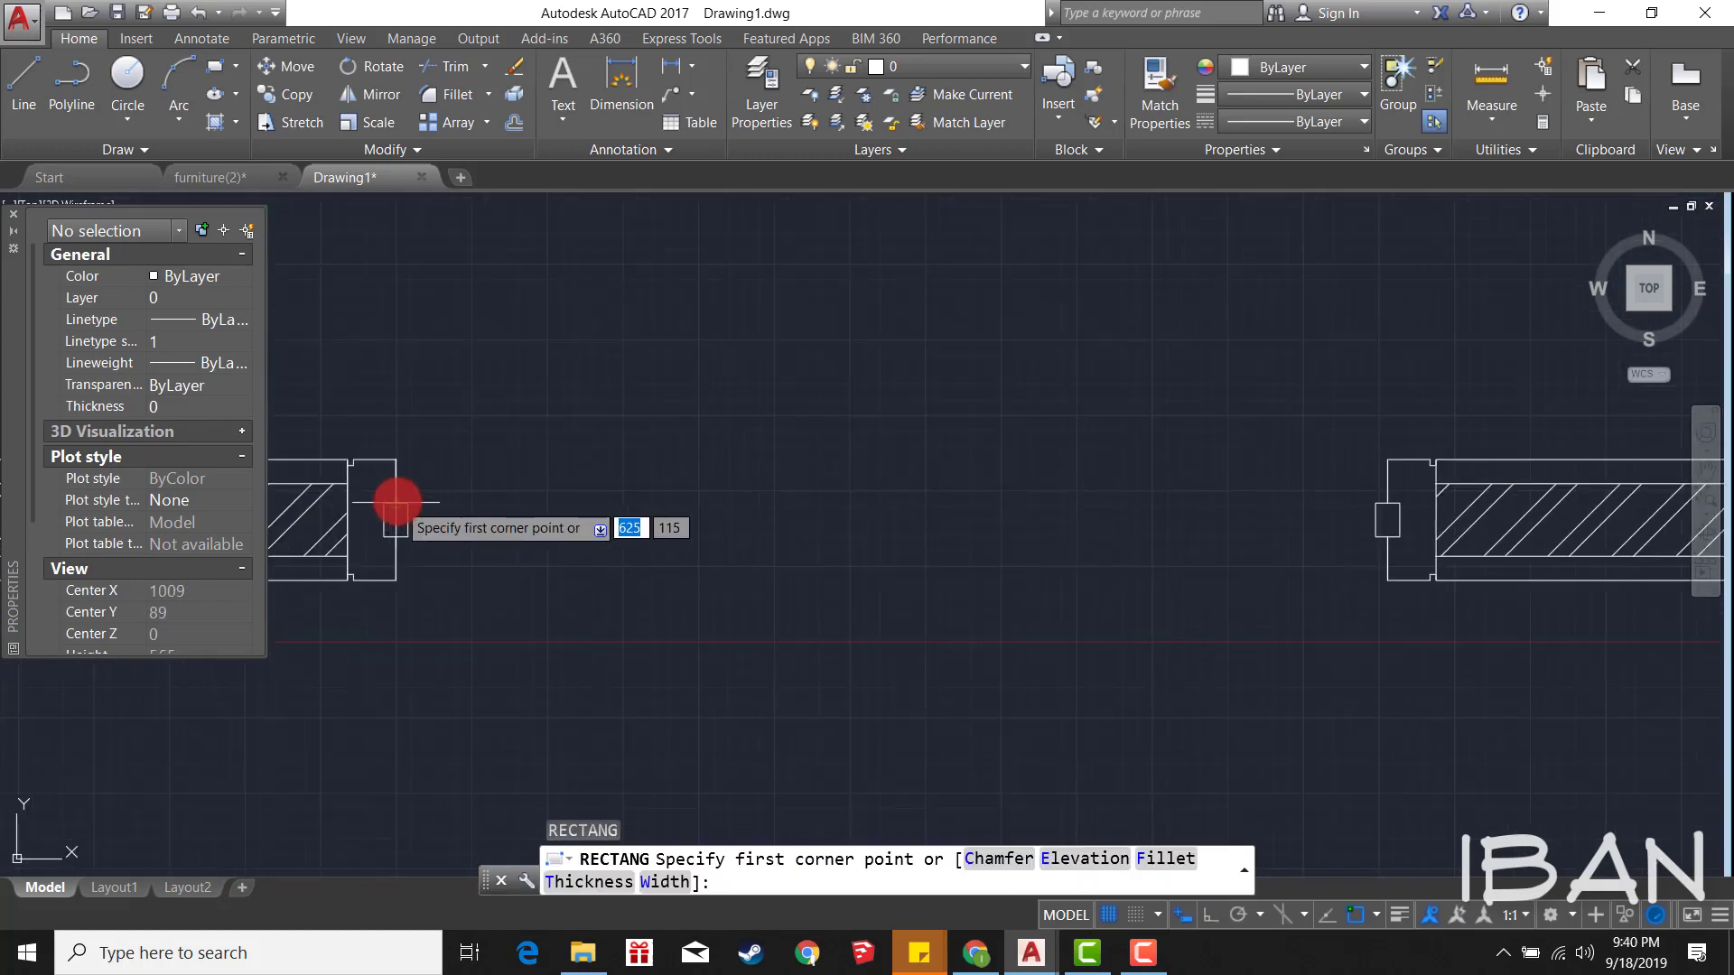
click(395, 503)
click(1388, 460)
click(1053, 376)
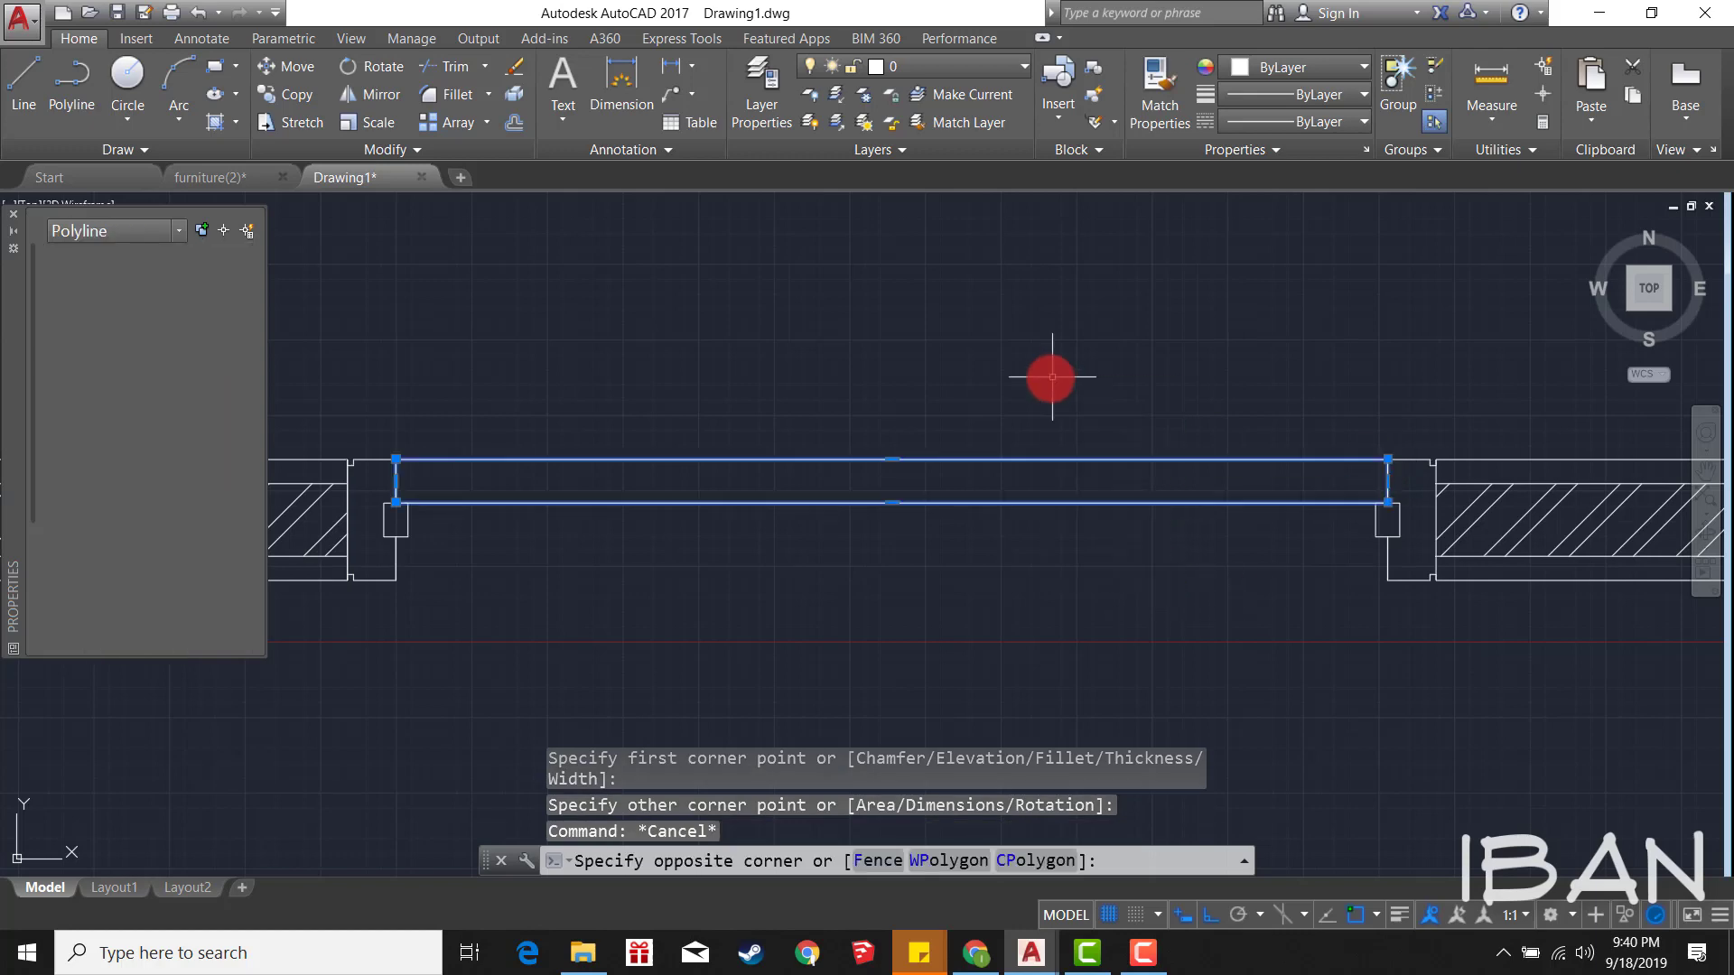
click(1026, 500)
scroll(1026, 500, down, 2)
key(Return)
click(922, 486)
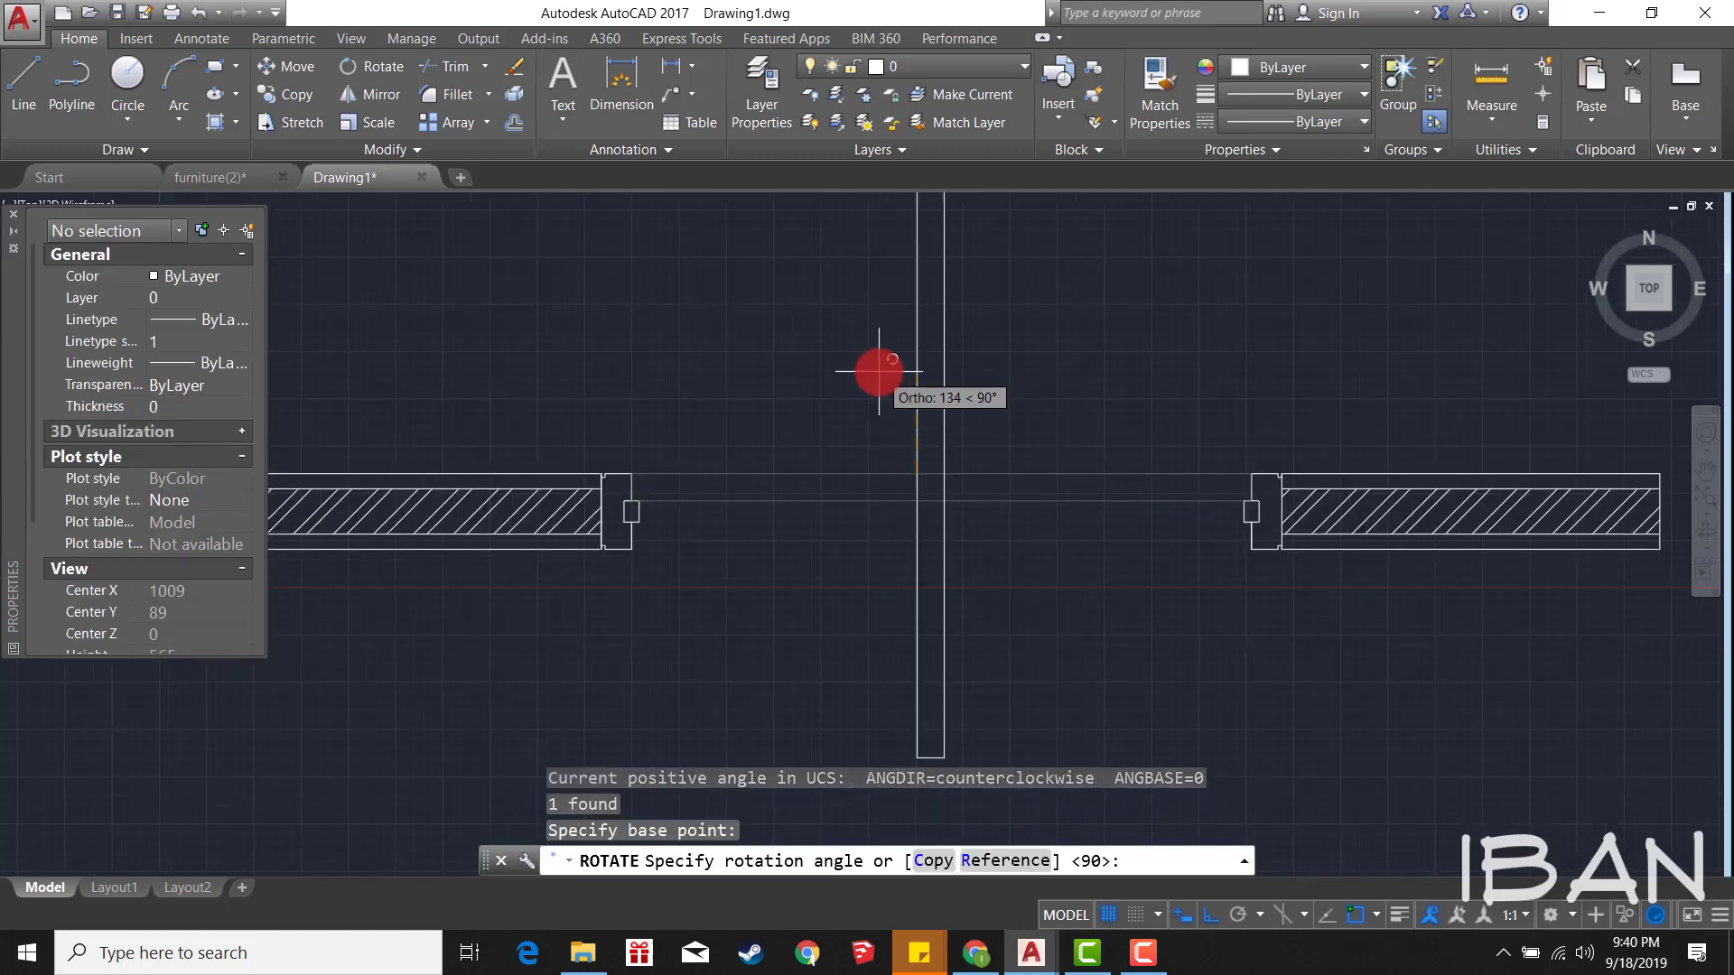
key(Escape)
click(991, 530)
click(885, 445)
text(co)
key(Return)
scroll(669, 514, up, 5)
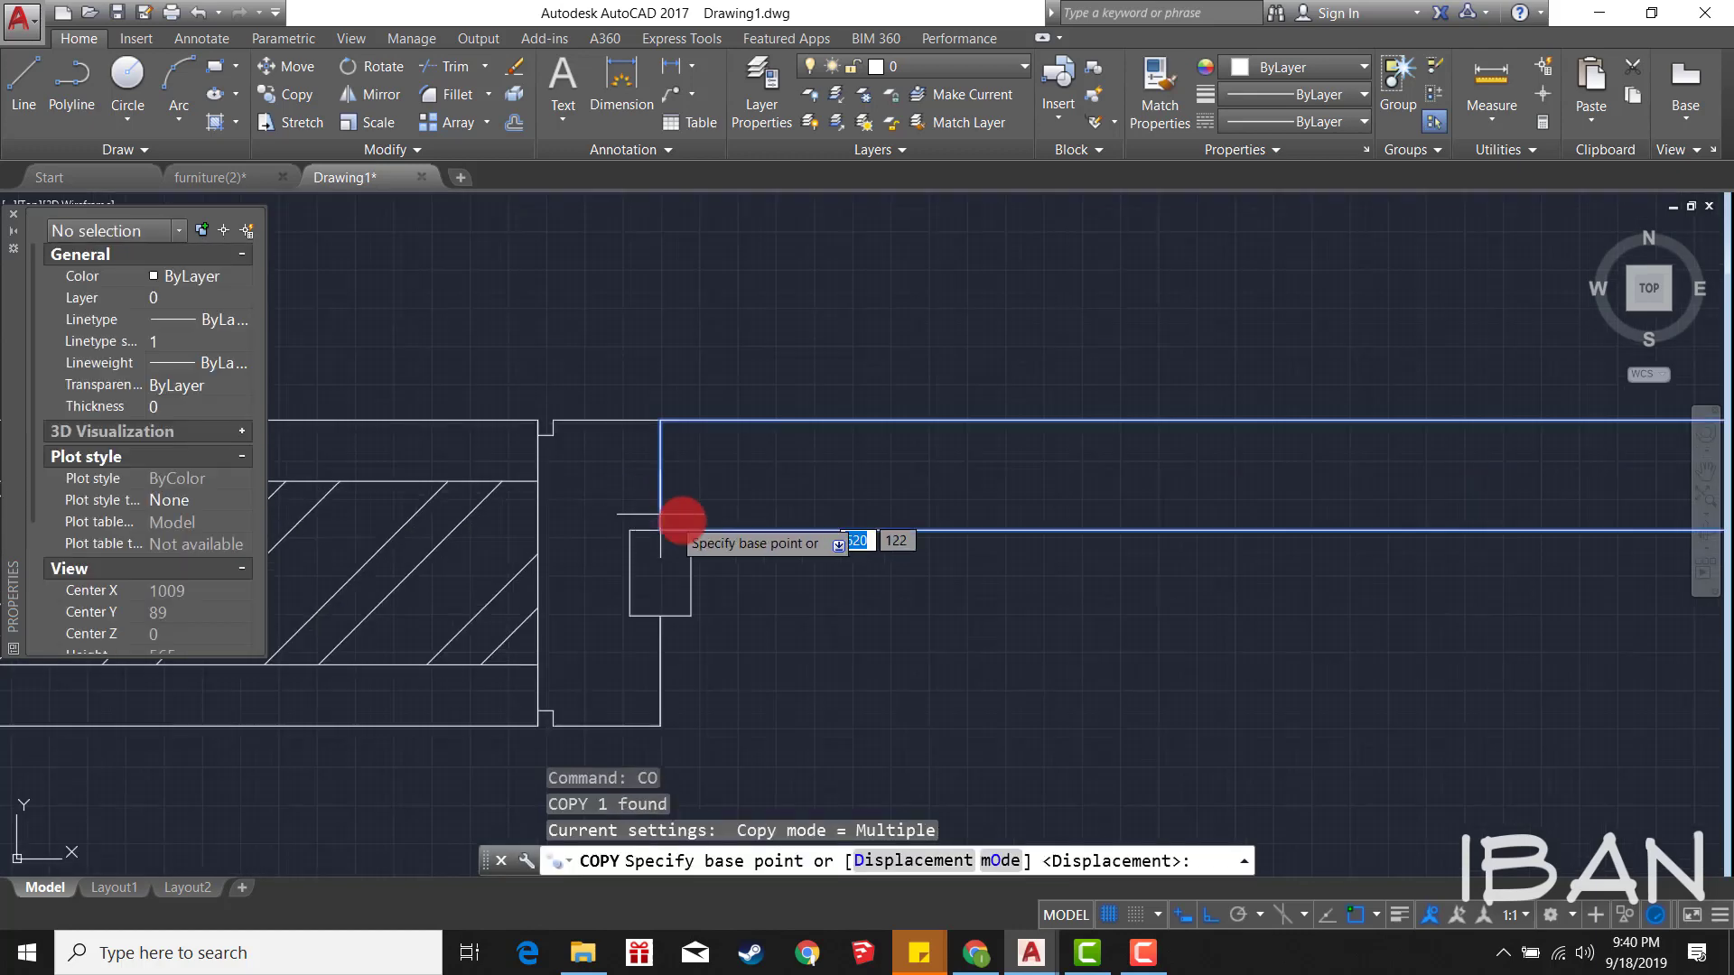
click(658, 526)
key(Escape)
key(Escape)
key(Escape)
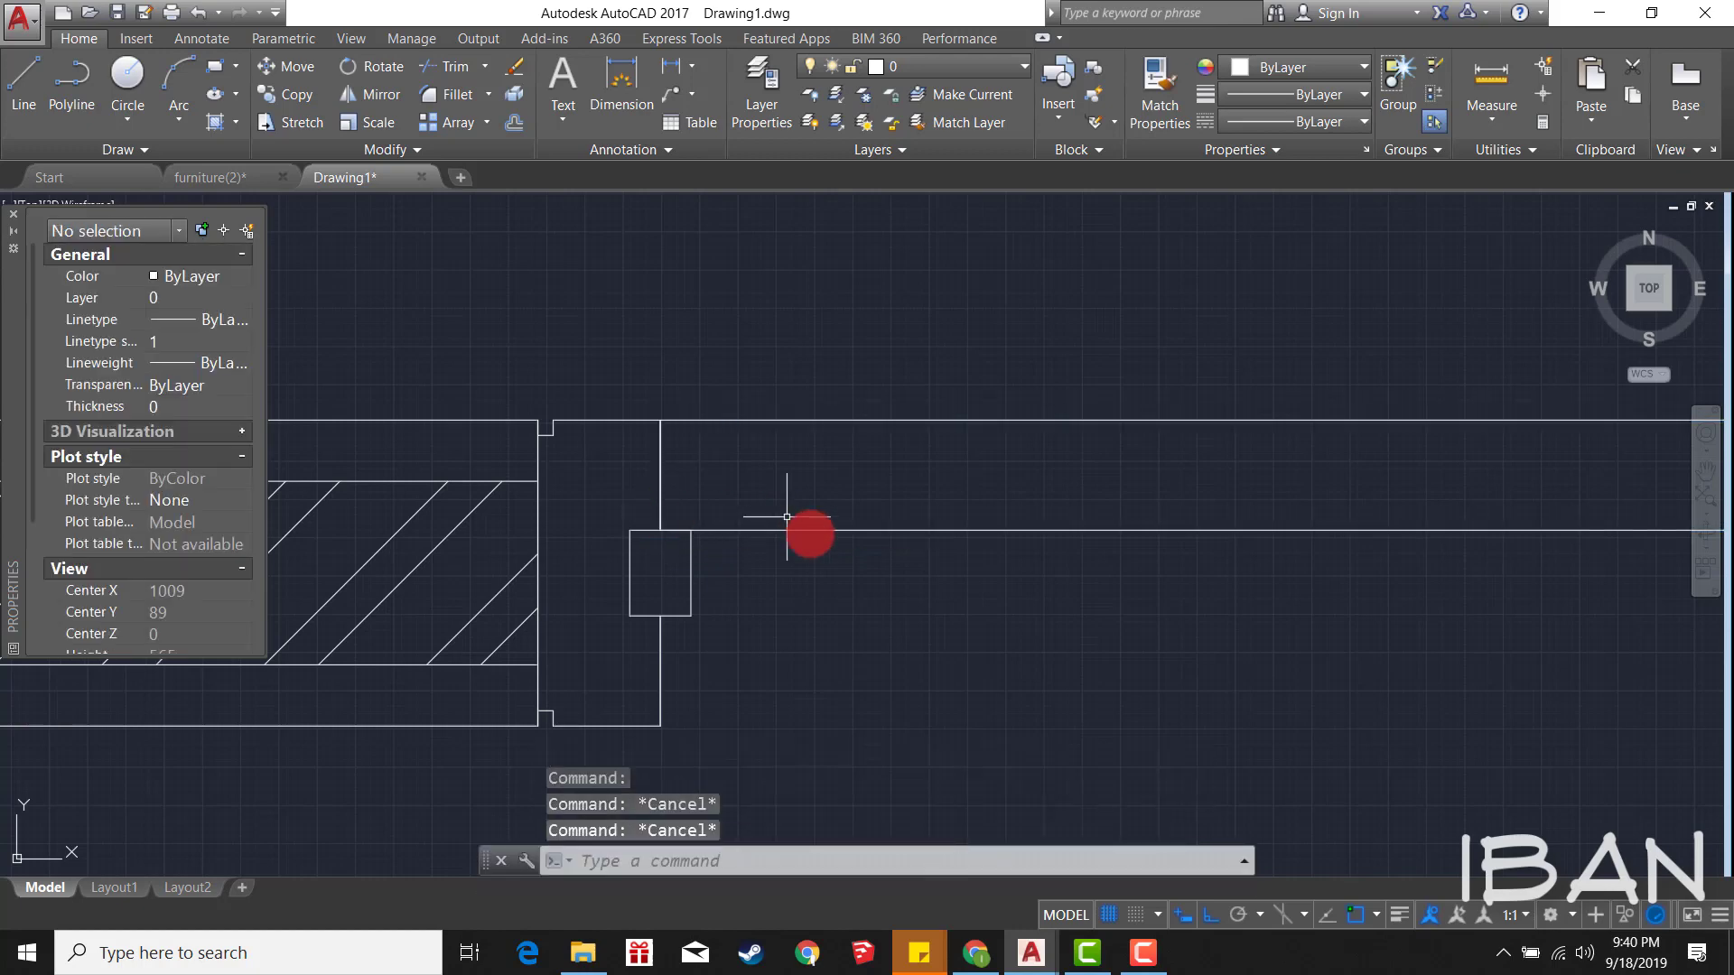
drag(804, 530, 797, 471)
text(co)
key(Return)
click(666, 531)
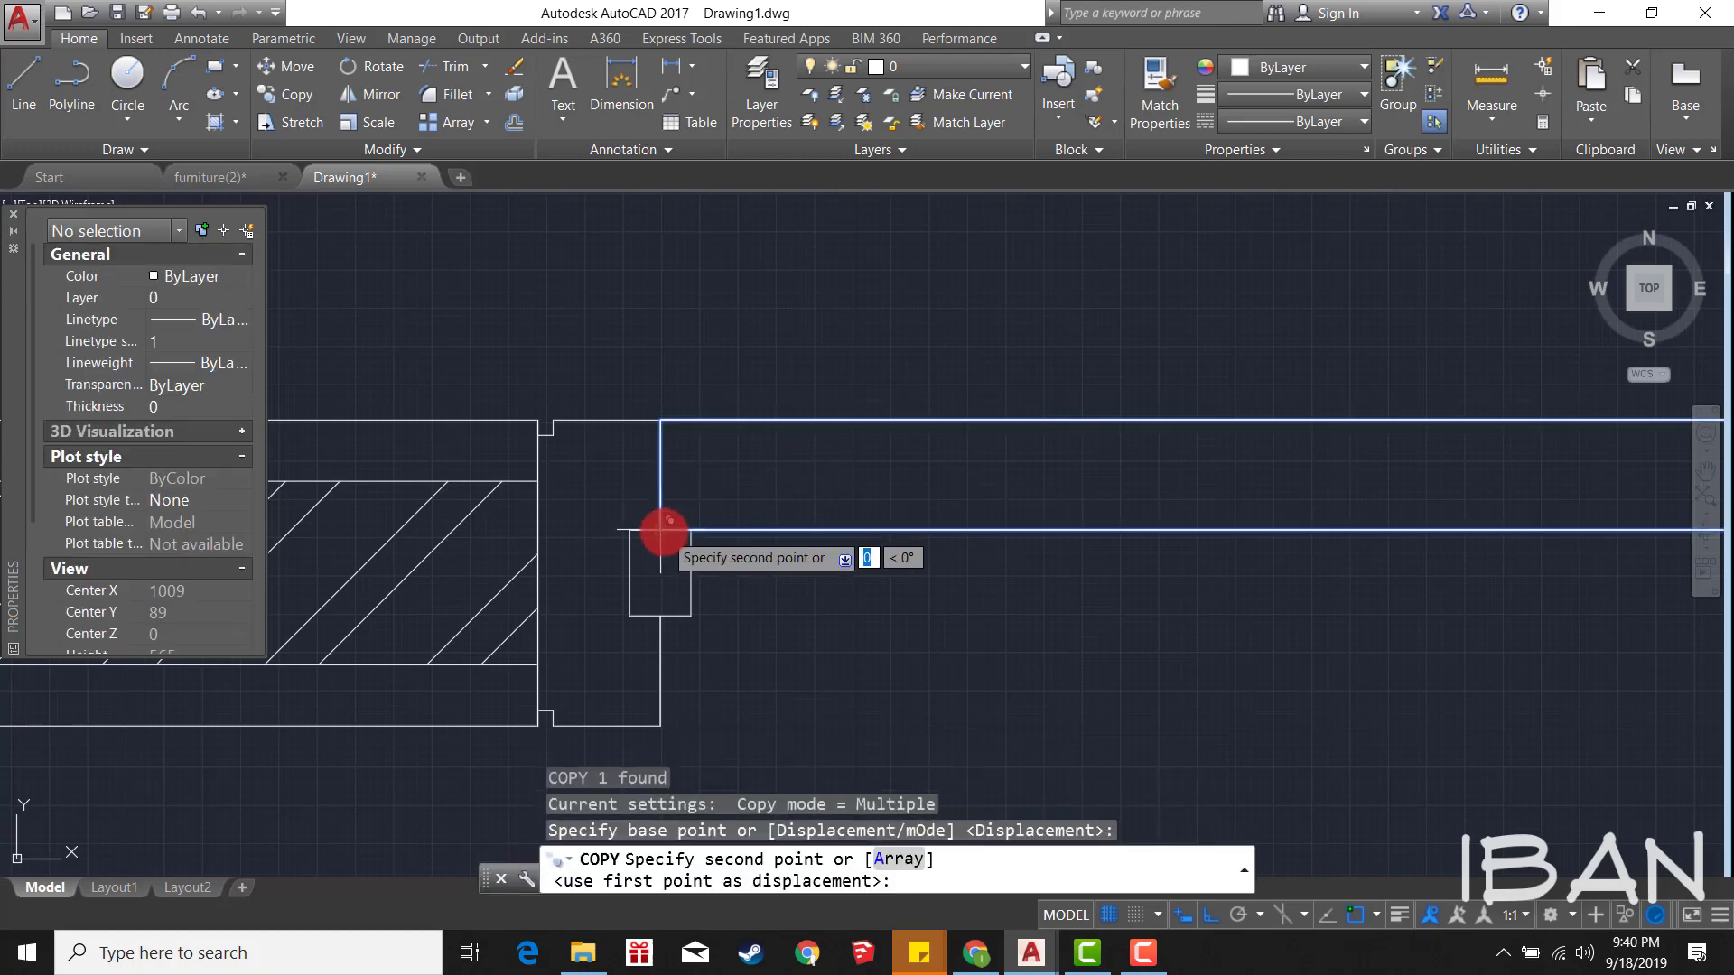
key(Escape)
text(ro)
key(Return)
click(665, 531)
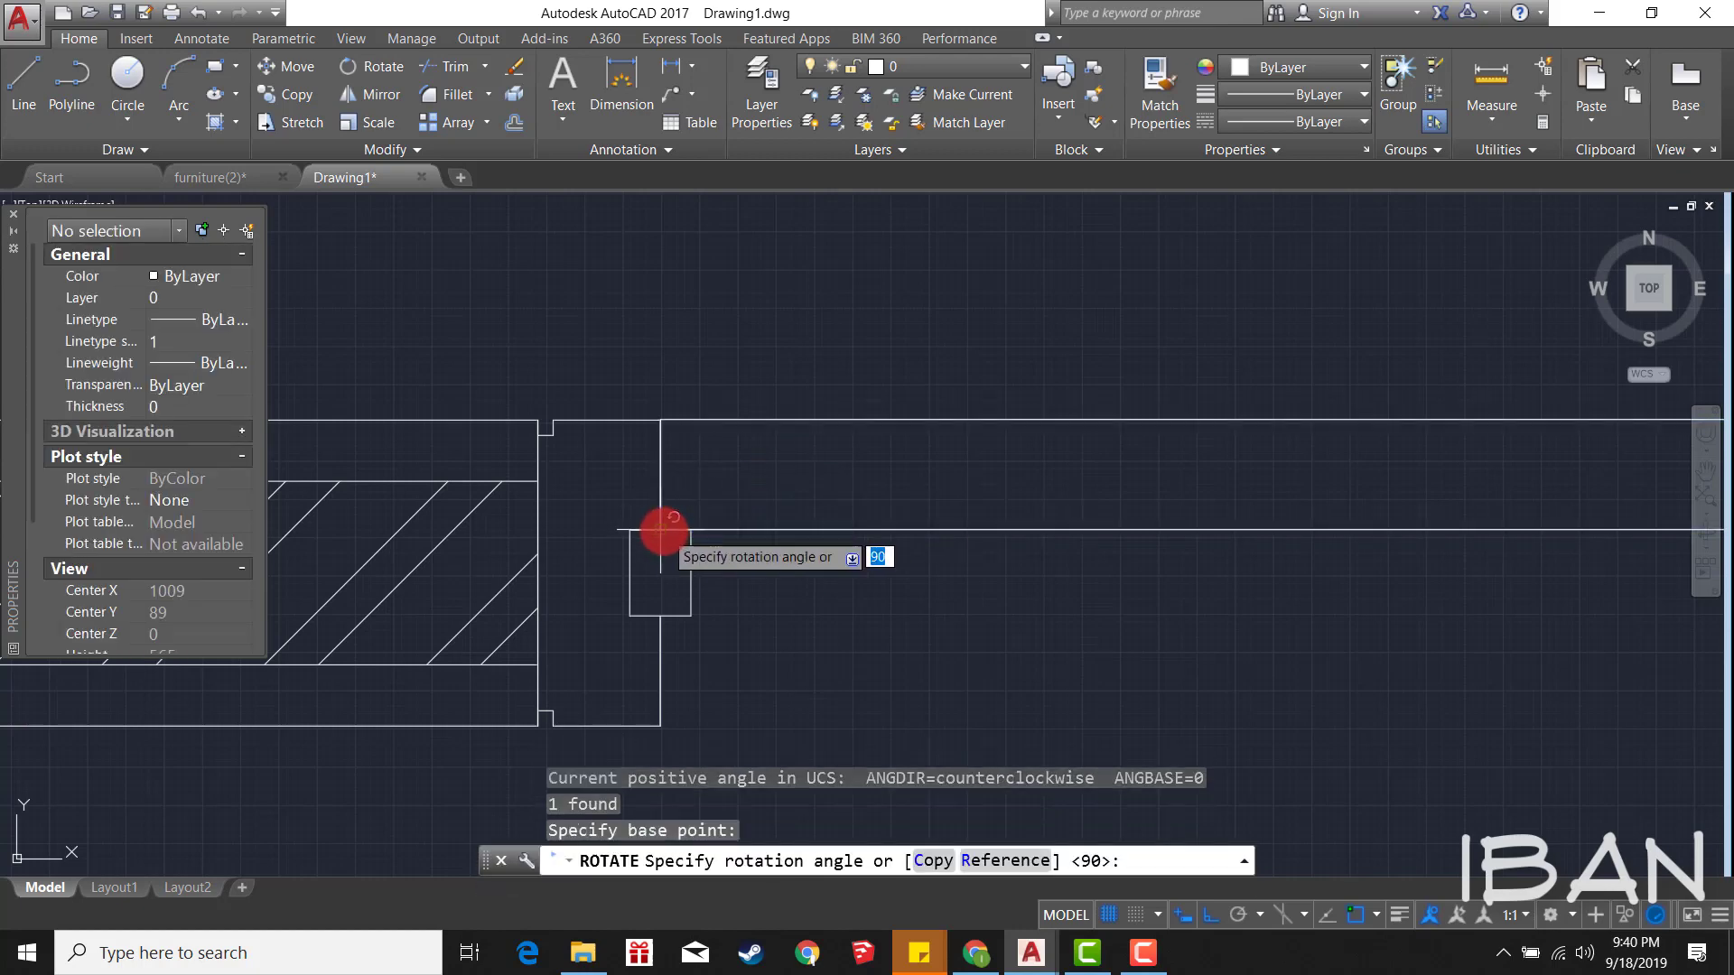
text(r)
key(Return)
click(662, 531)
scroll(886, 349, down, 2)
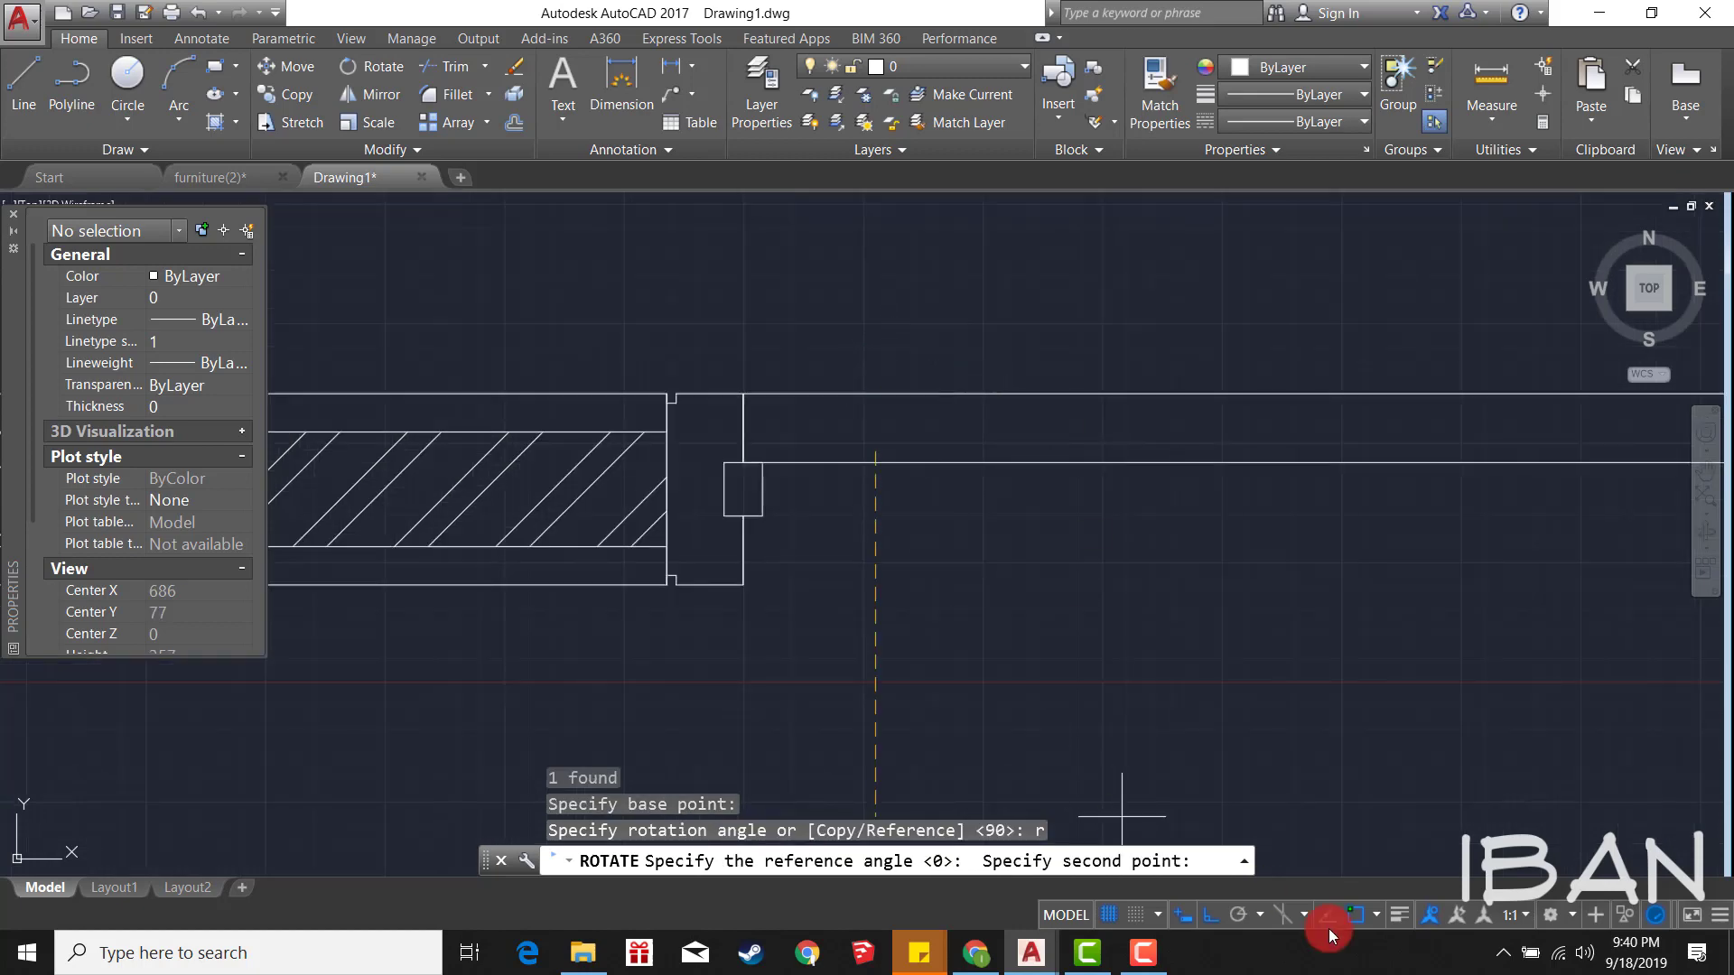
click(1228, 914)
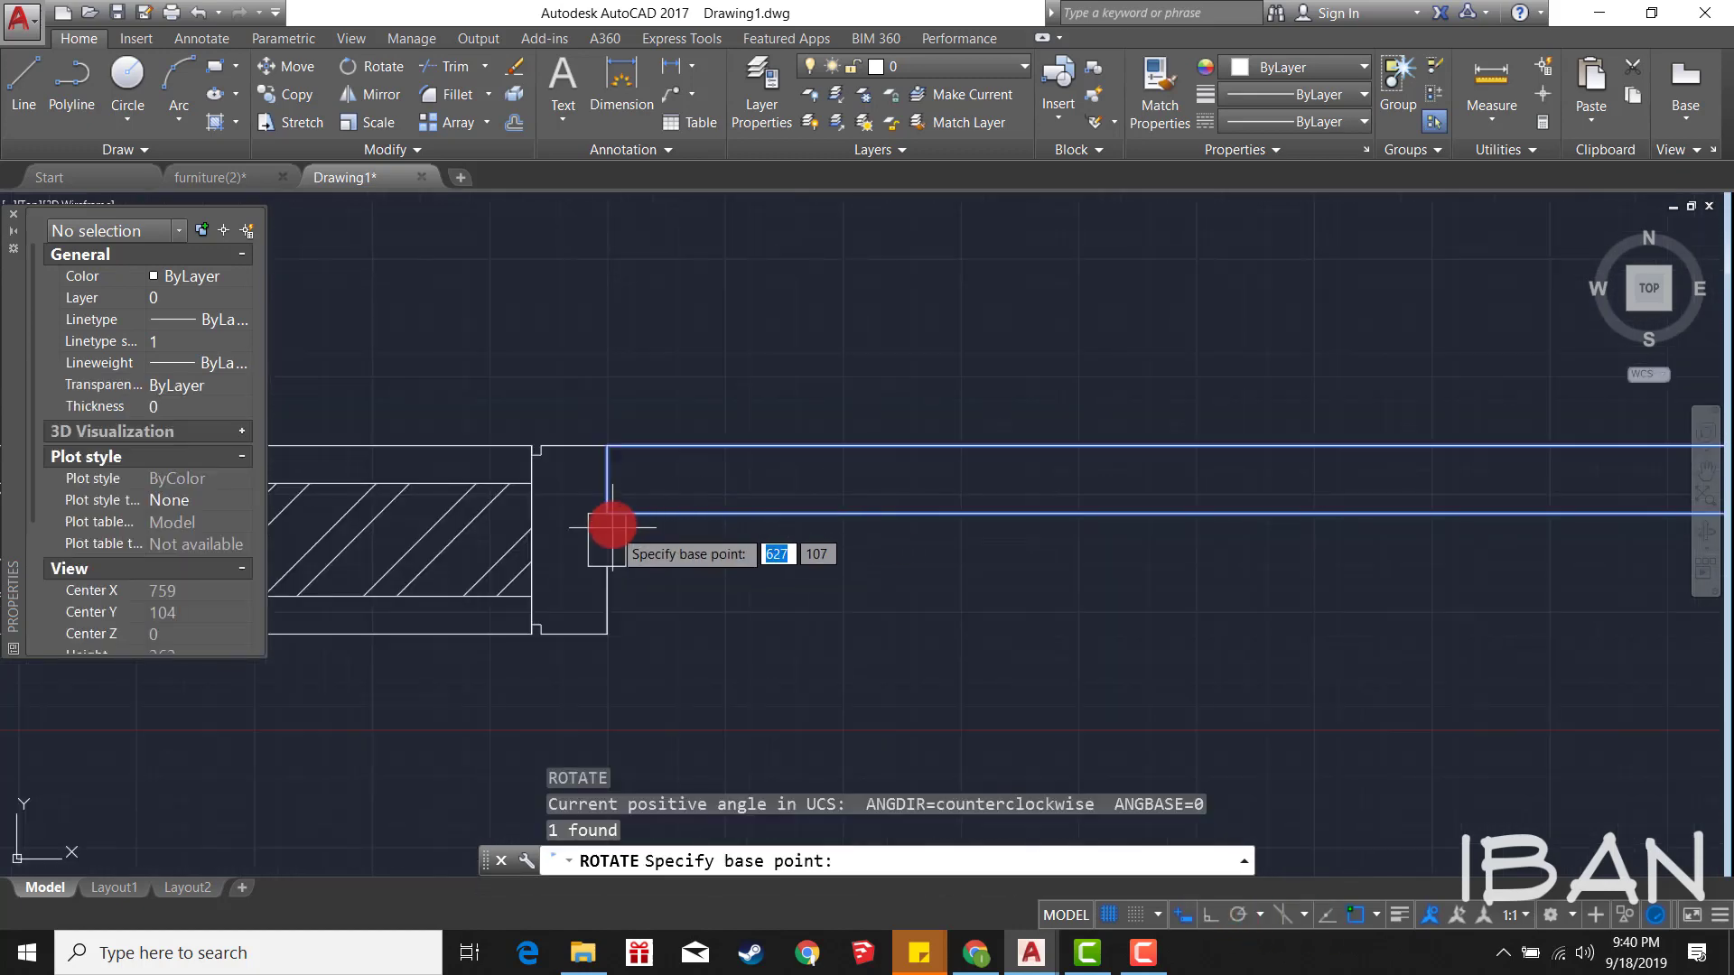
click(608, 514)
key(Return)
click(608, 514)
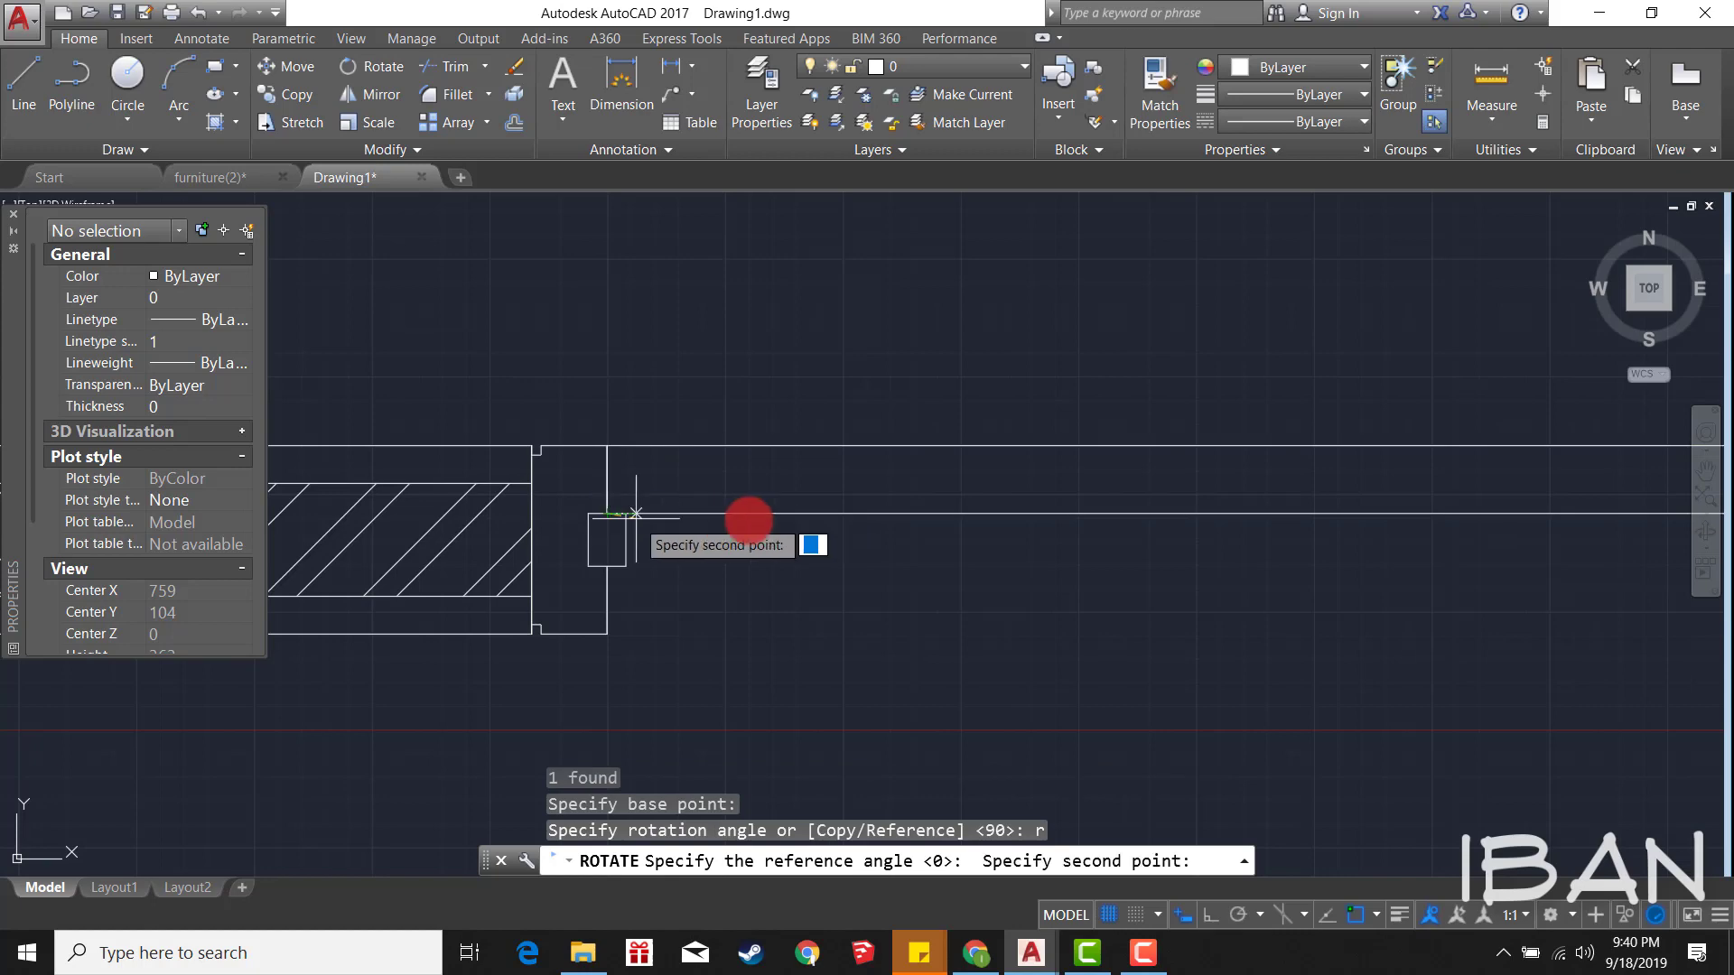
click(823, 513)
scroll(885, 415, down, 2)
scroll(939, 429, down, 1)
scroll(853, 341, up, 4)
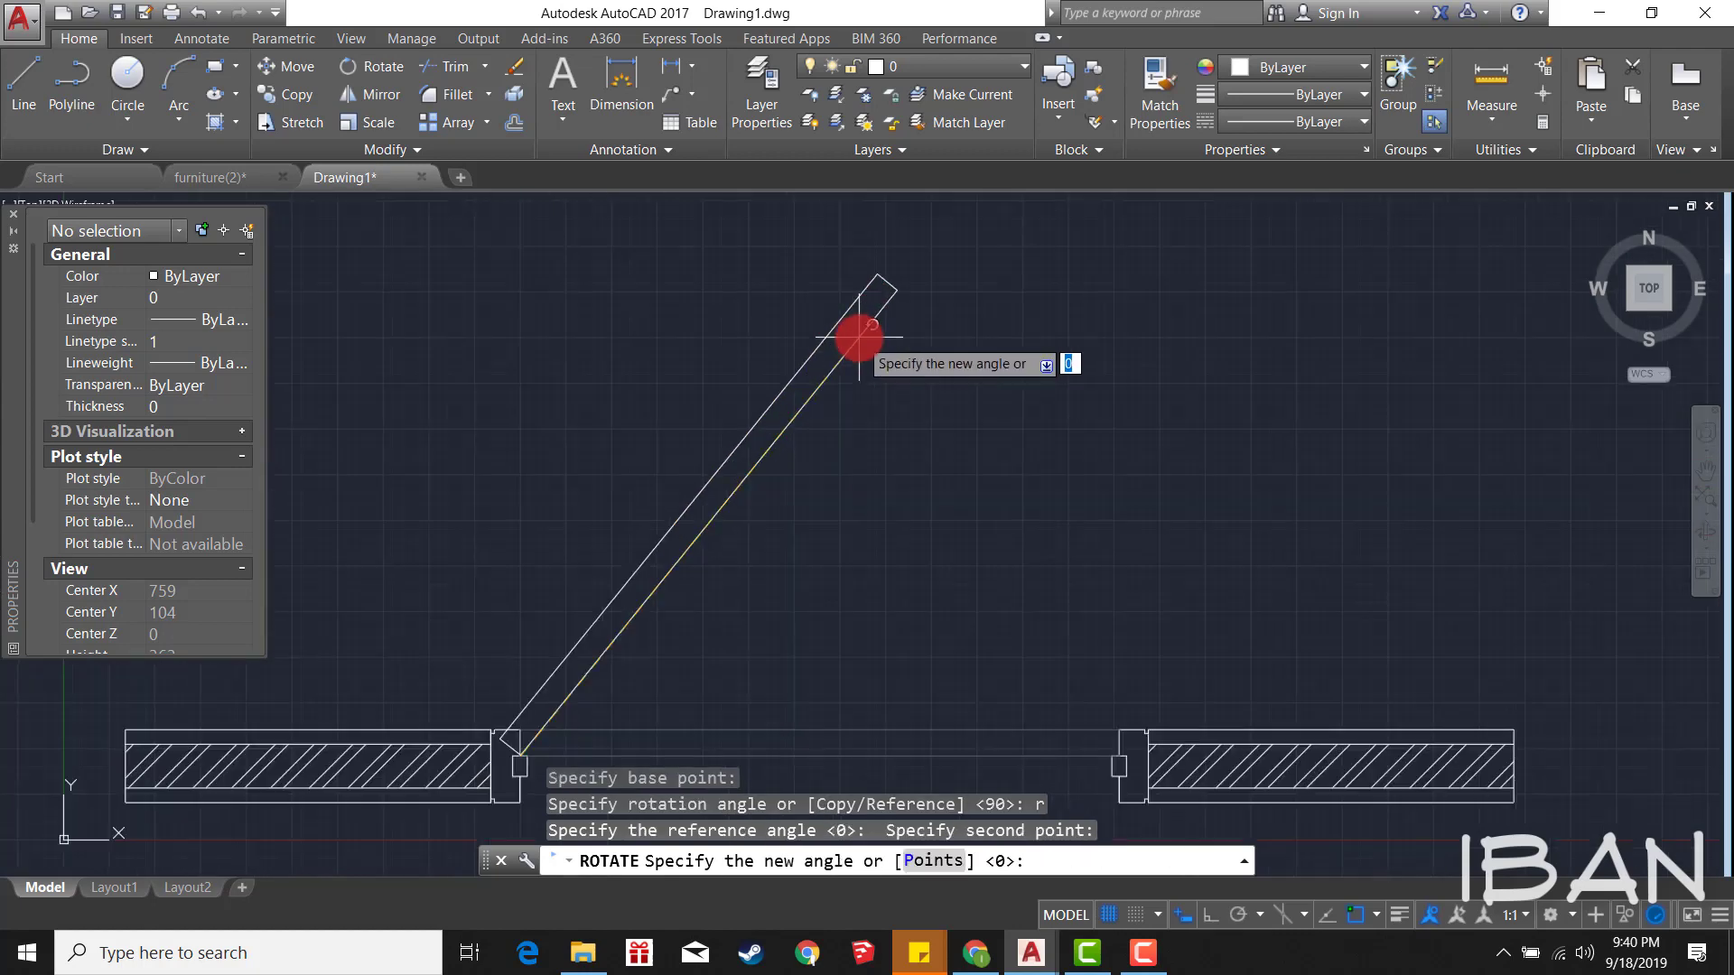
click(869, 381)
middle_drag(858, 525, 899, 425)
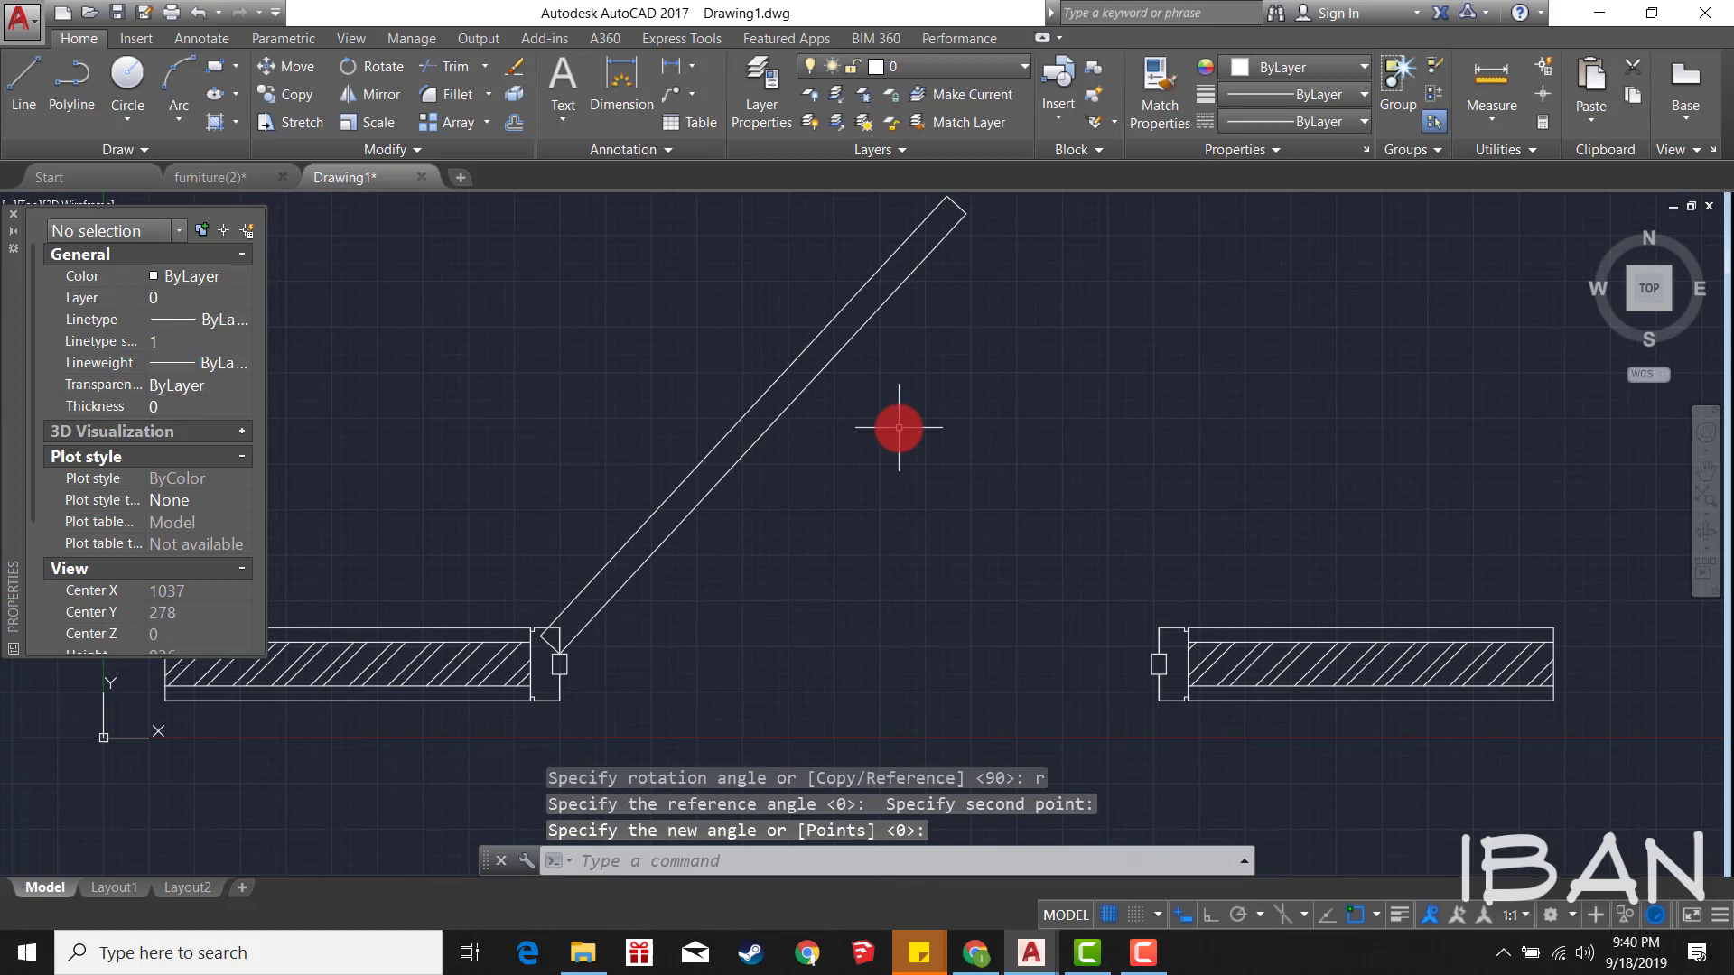
key(ctrl+z)
key(ctrl+z)
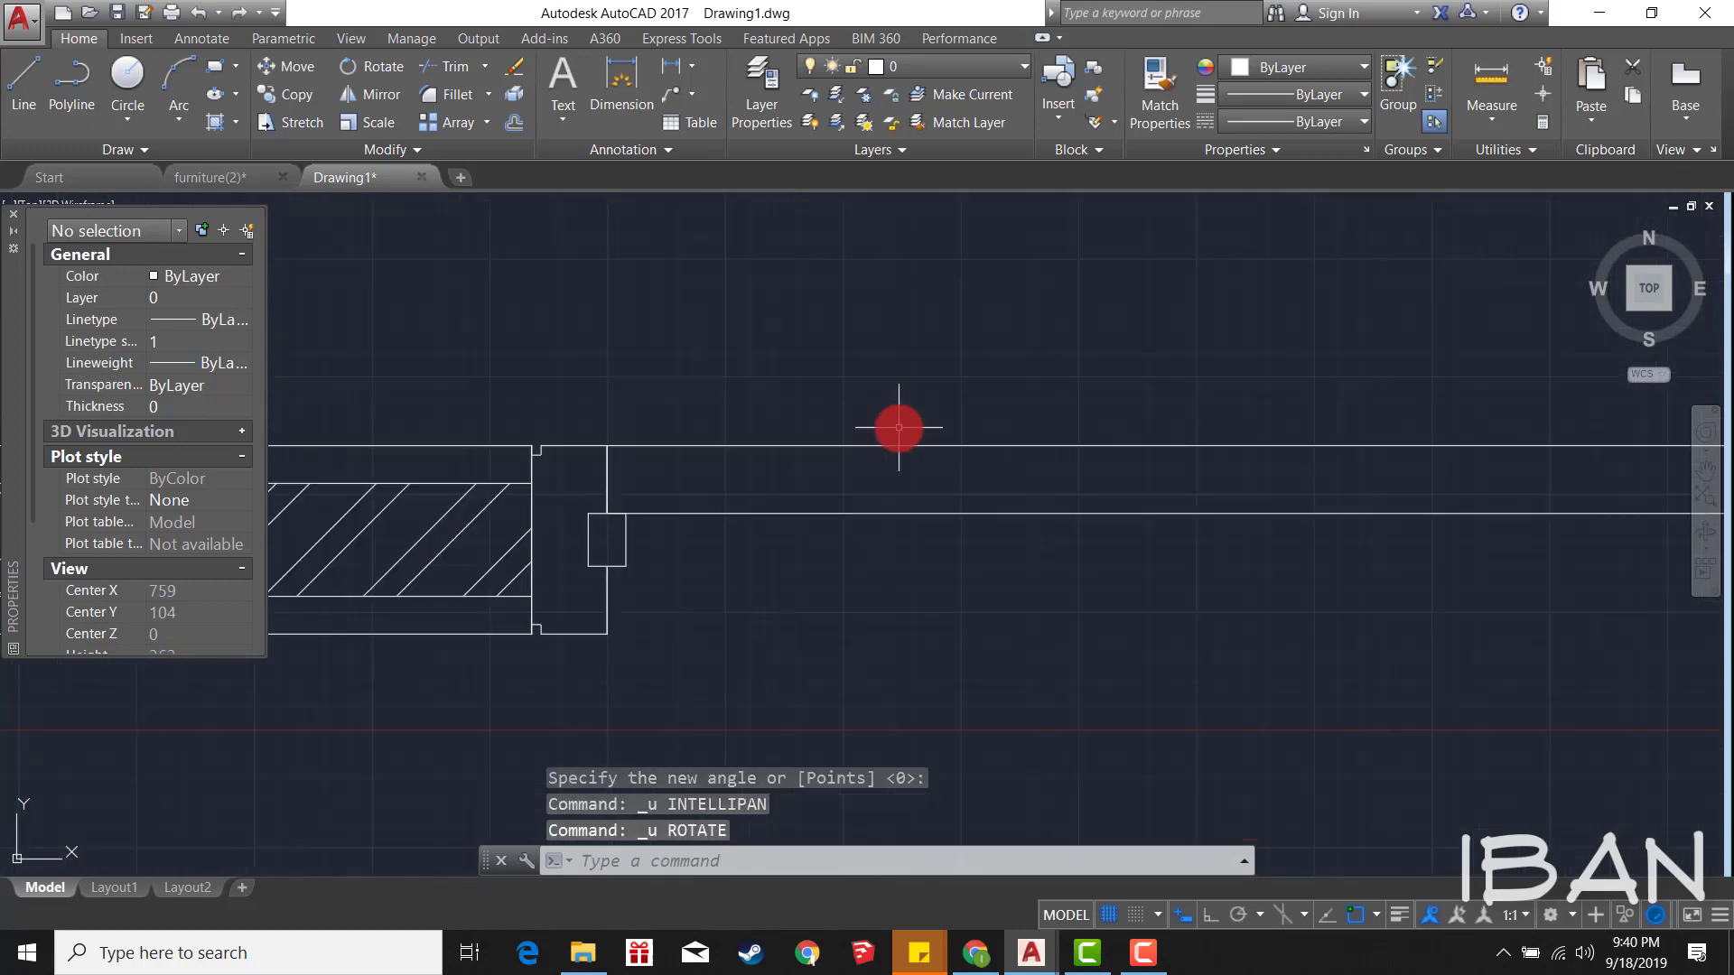
click(891, 542)
click(666, 418)
click(601, 442)
text(m)
key(Return)
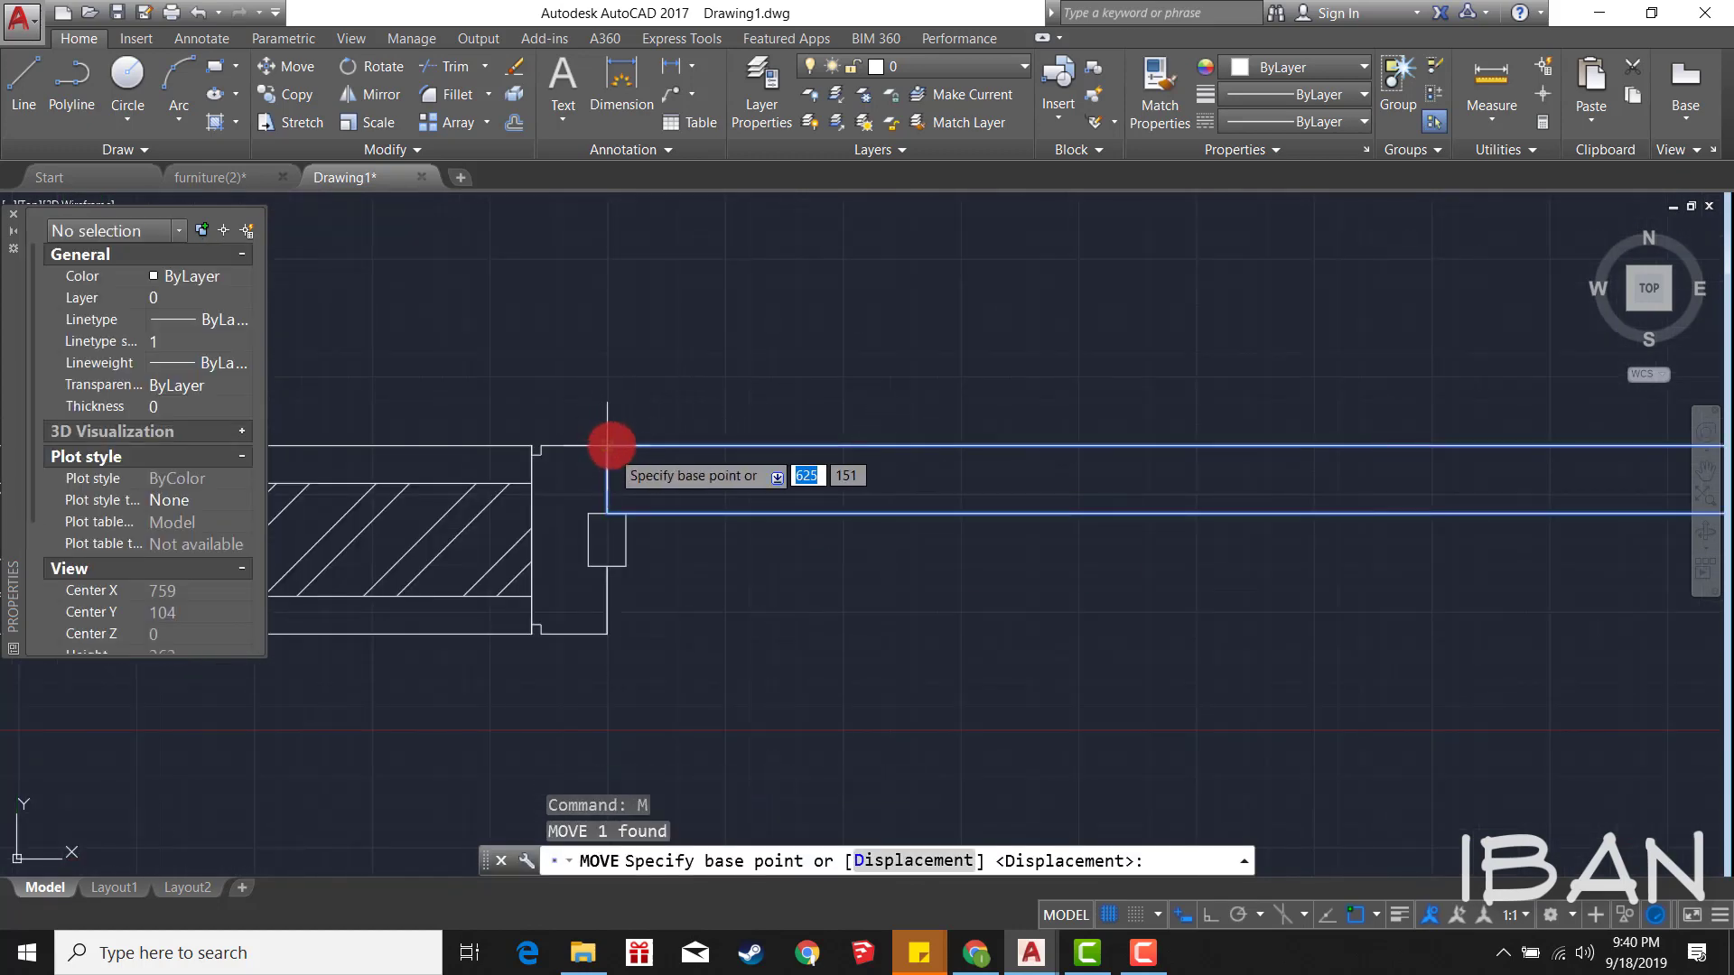
key(Escape)
scroll(485, 499, down, 5)
scroll(647, 496, up, 1)
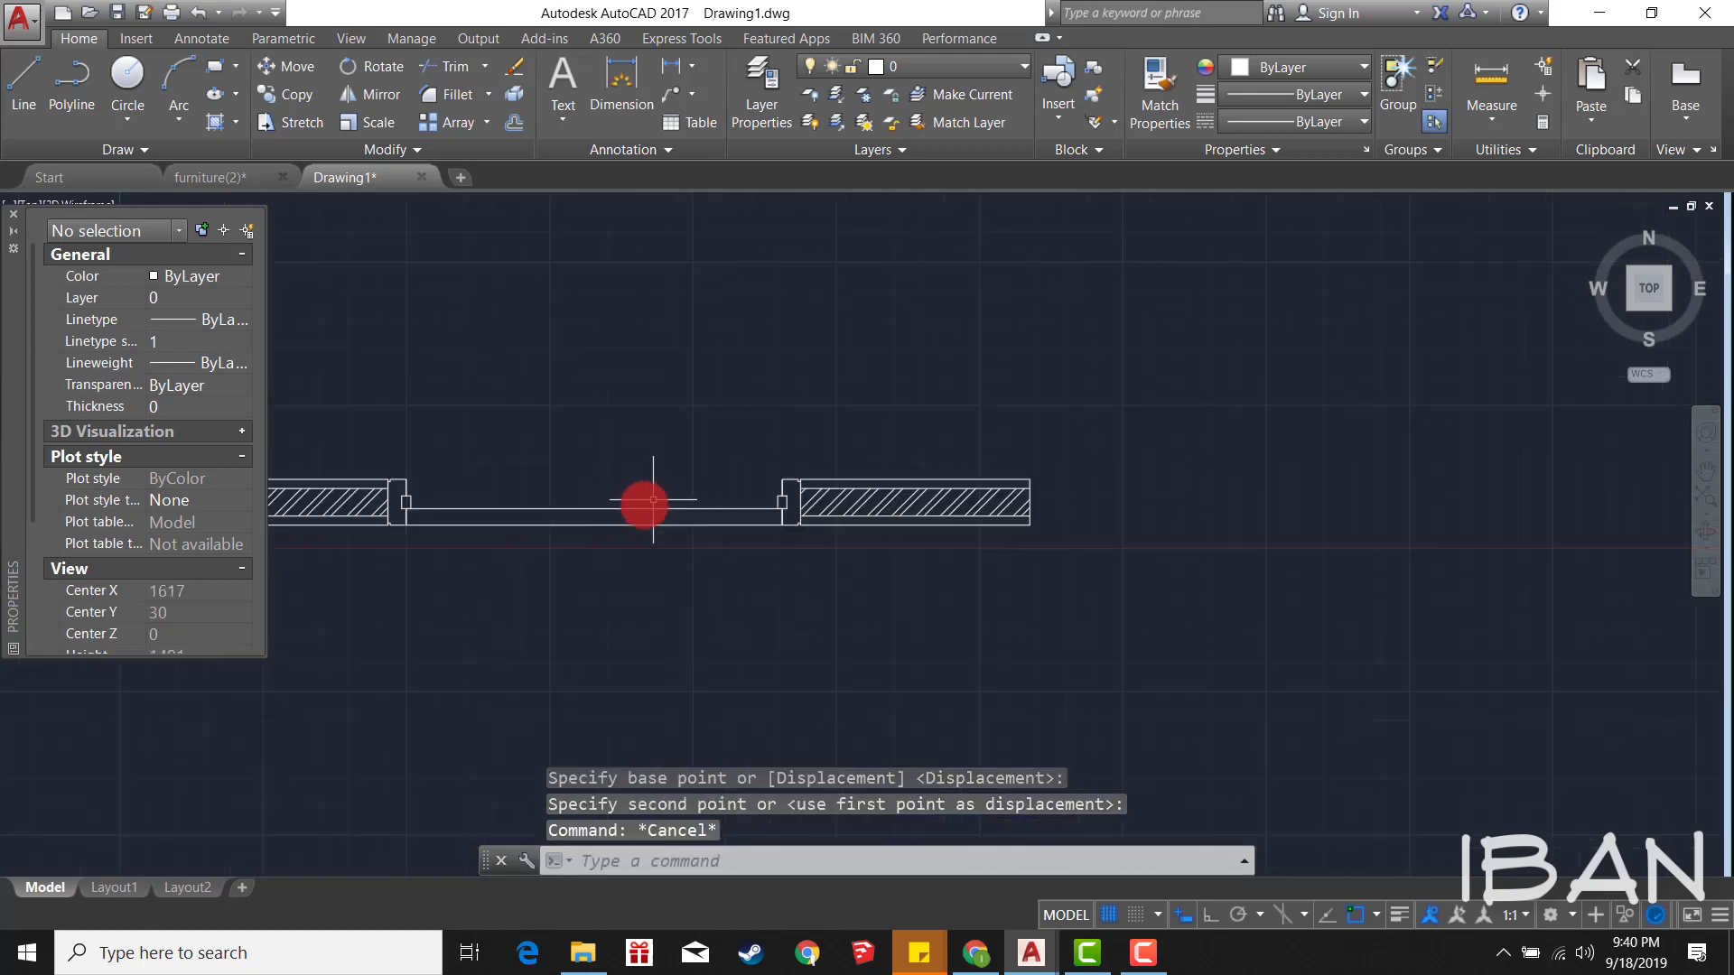
scroll(848, 526, up, 1)
scroll(846, 530, up, 1)
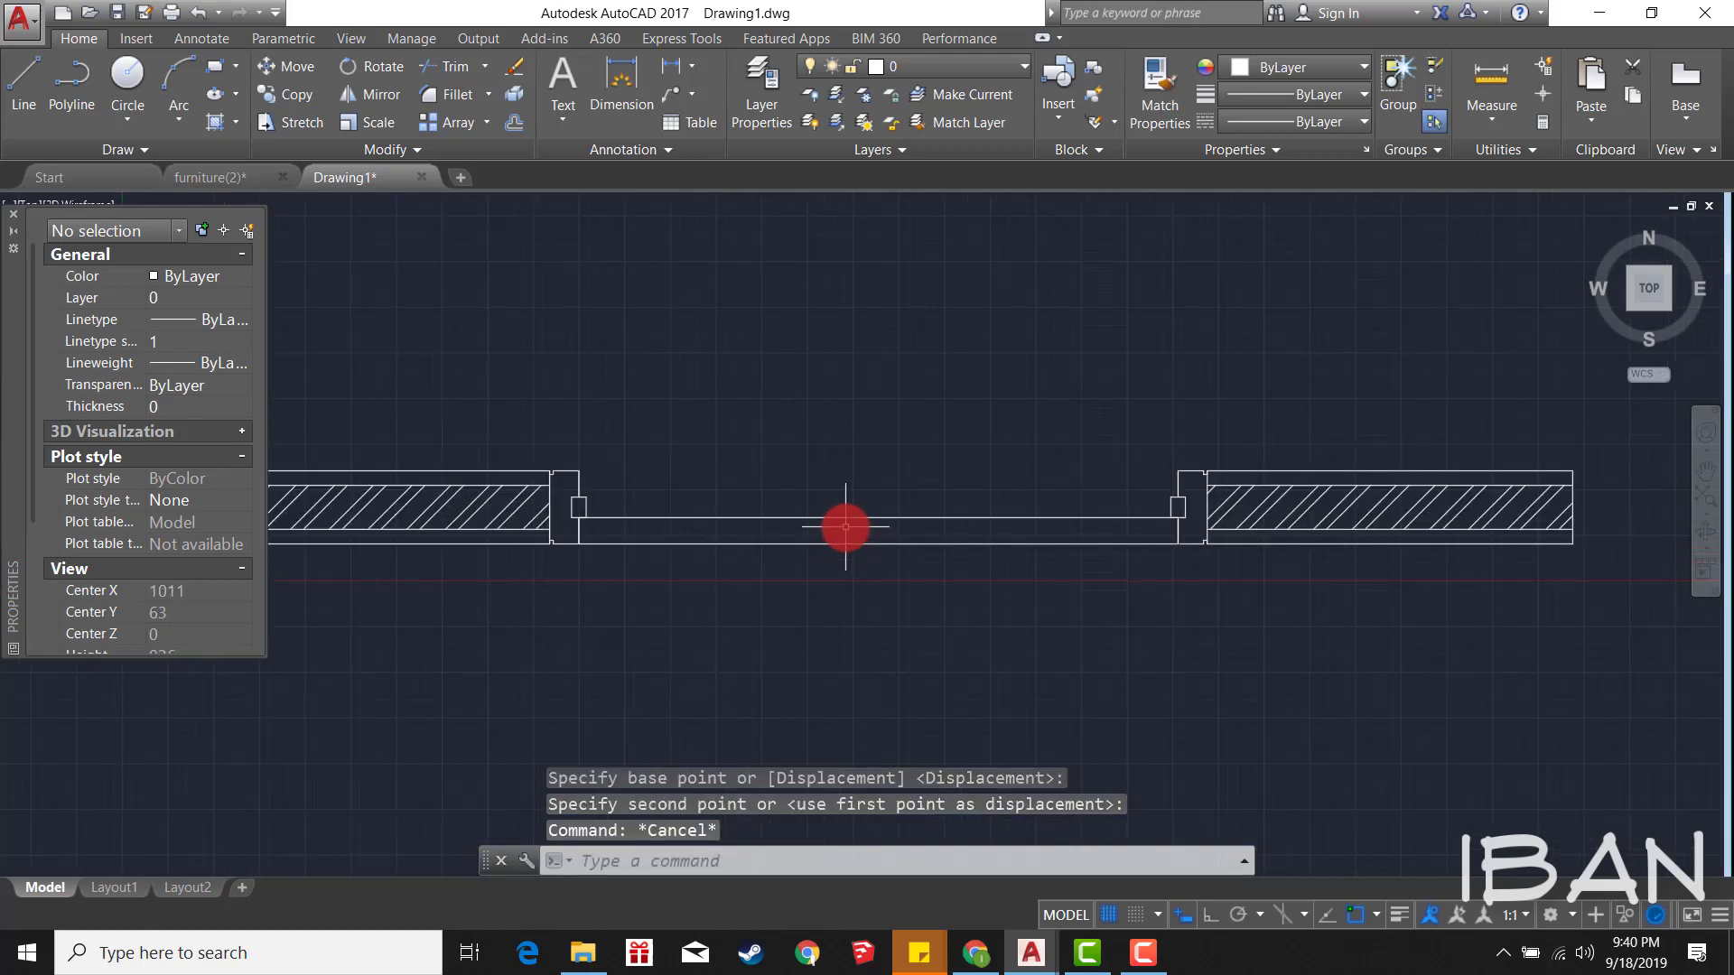
scroll(874, 522, down, 2)
middle_drag(1035, 562, 1069, 553)
Step: Draw a small rectangle for the door frame piece
text(rec)
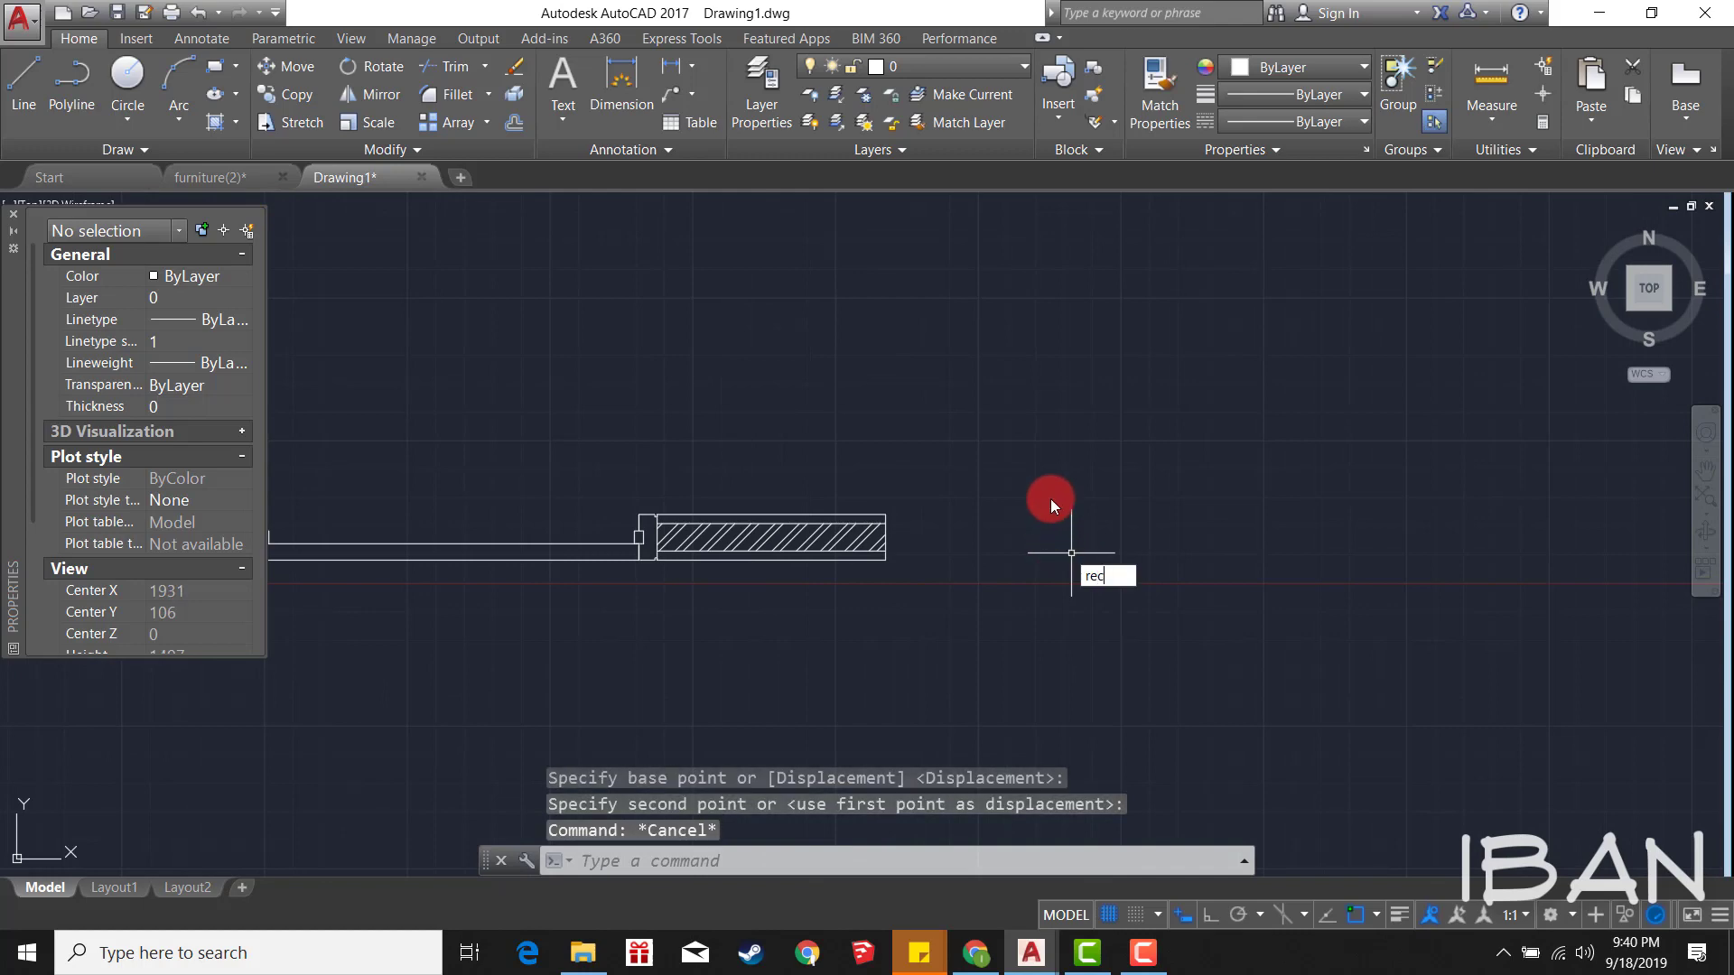
key(Return)
click(979, 507)
click(1017, 574)
key(Escape)
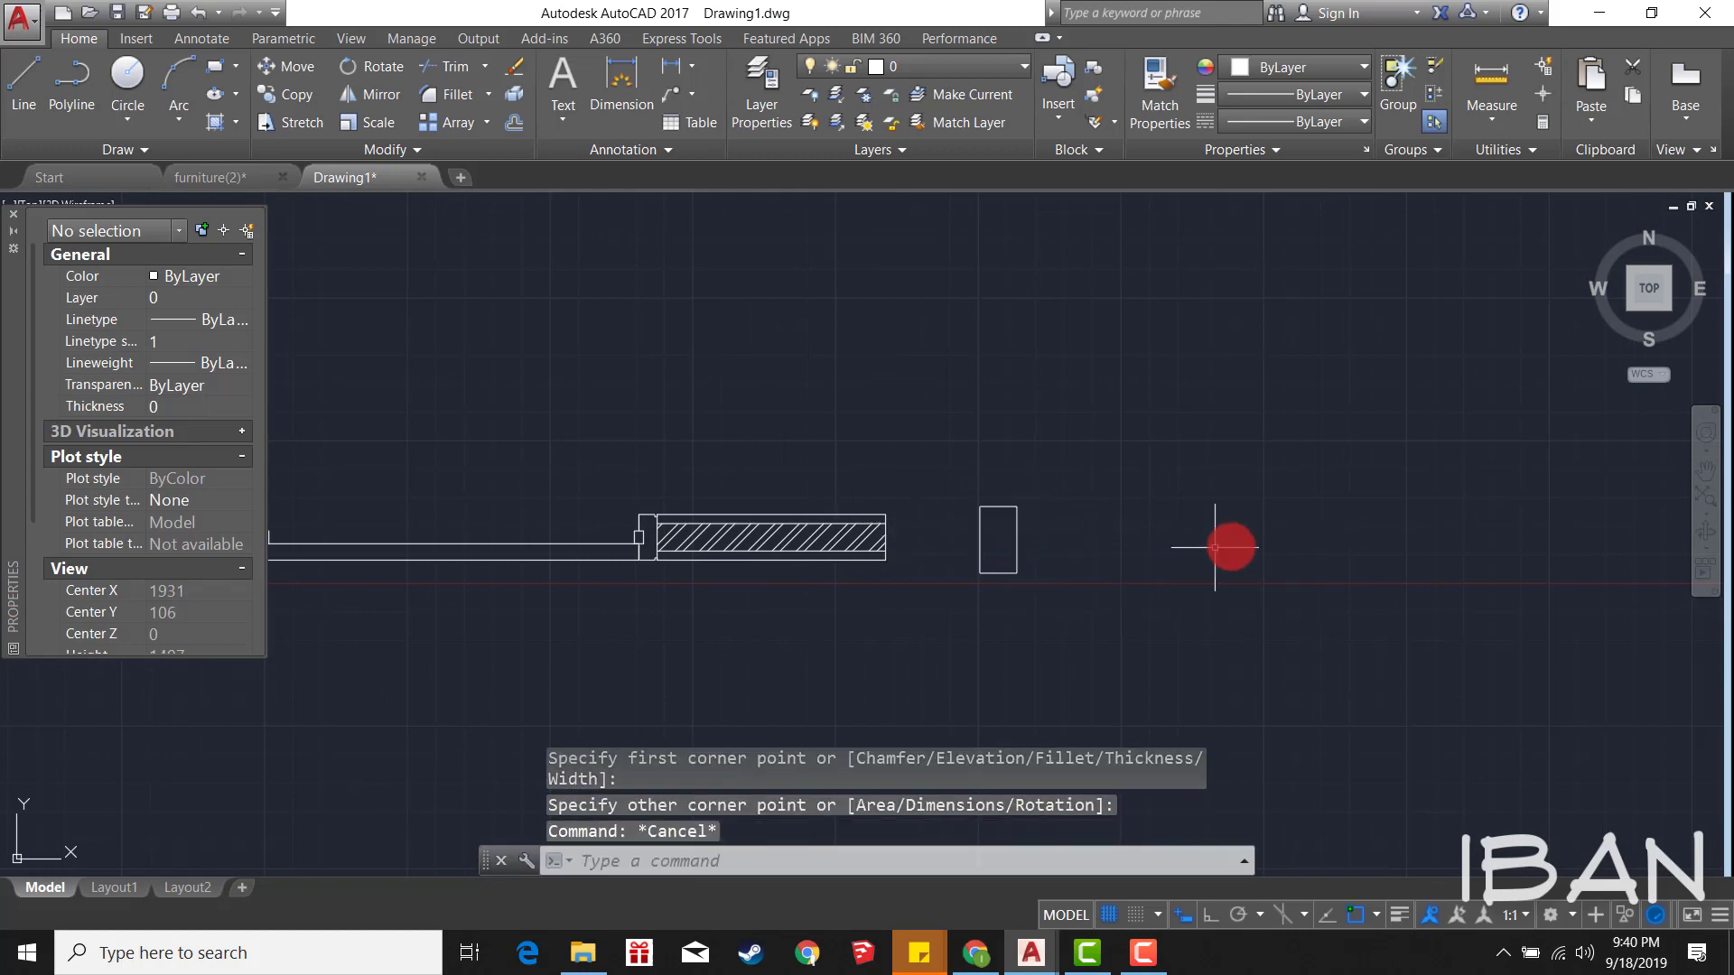
middle_drag(1231, 542, 1143, 546)
text(rec)
key(Return)
key(Escape)
scroll(843, 511, up, 1)
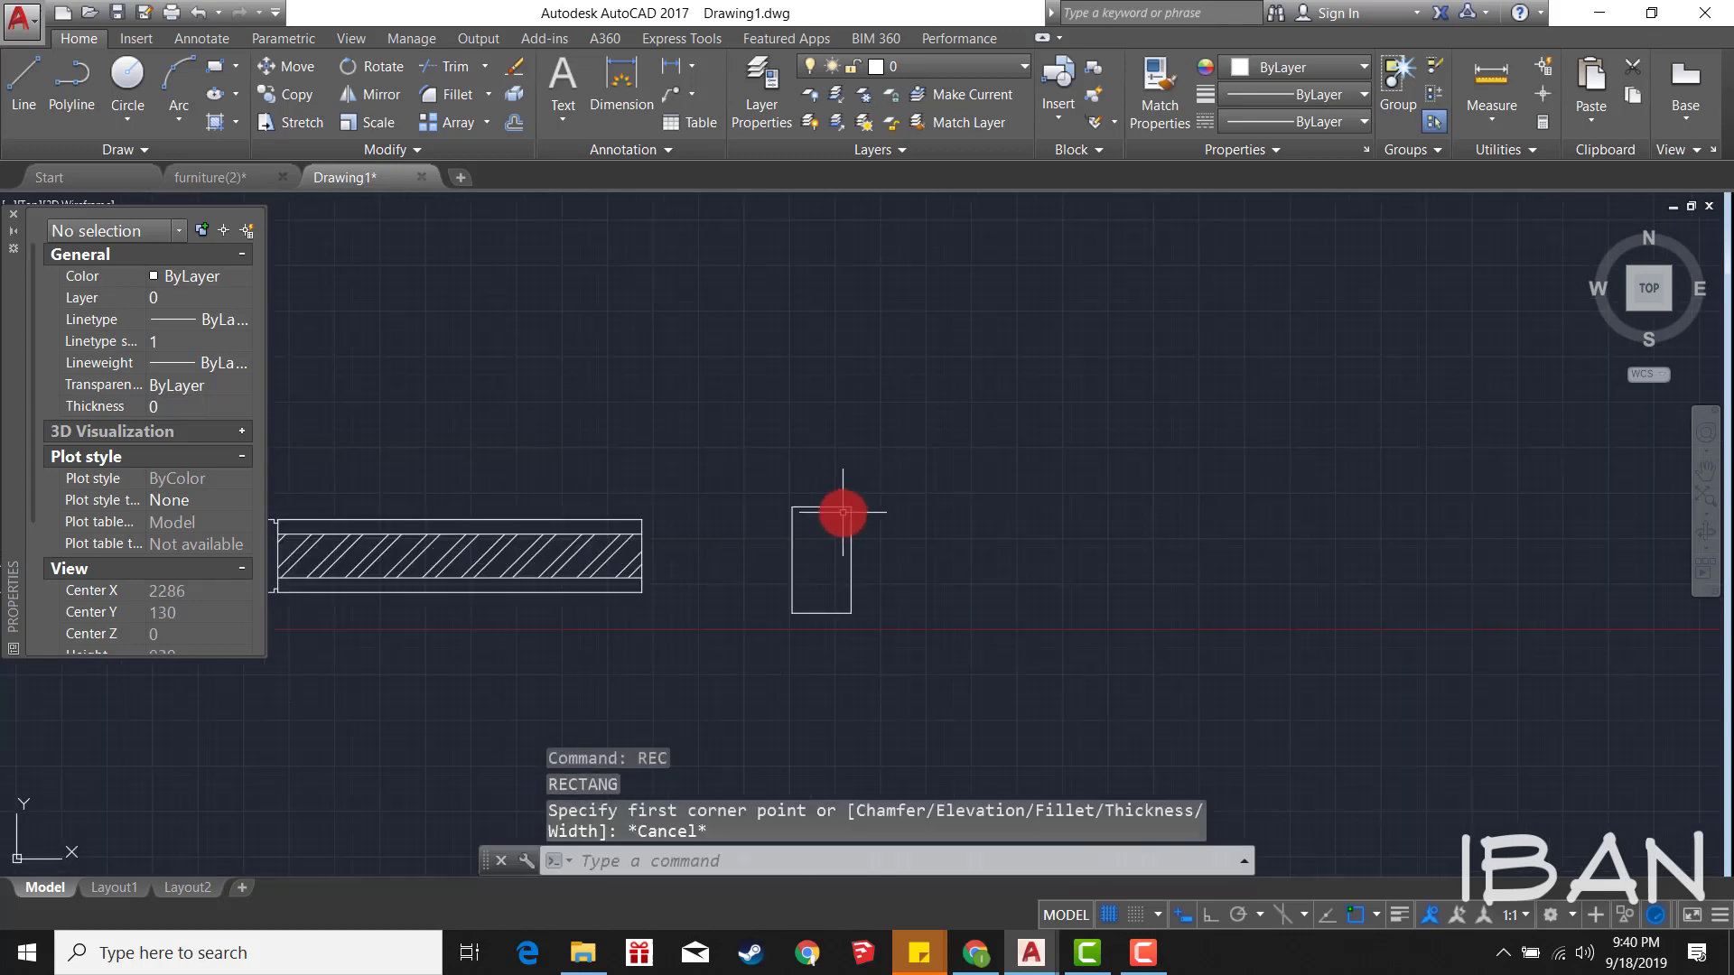
scroll(841, 511, up, 1)
Step: With ortho on, draw a rebate line down from the rectangle's top edge
text(l)
key(Return)
click(802, 500)
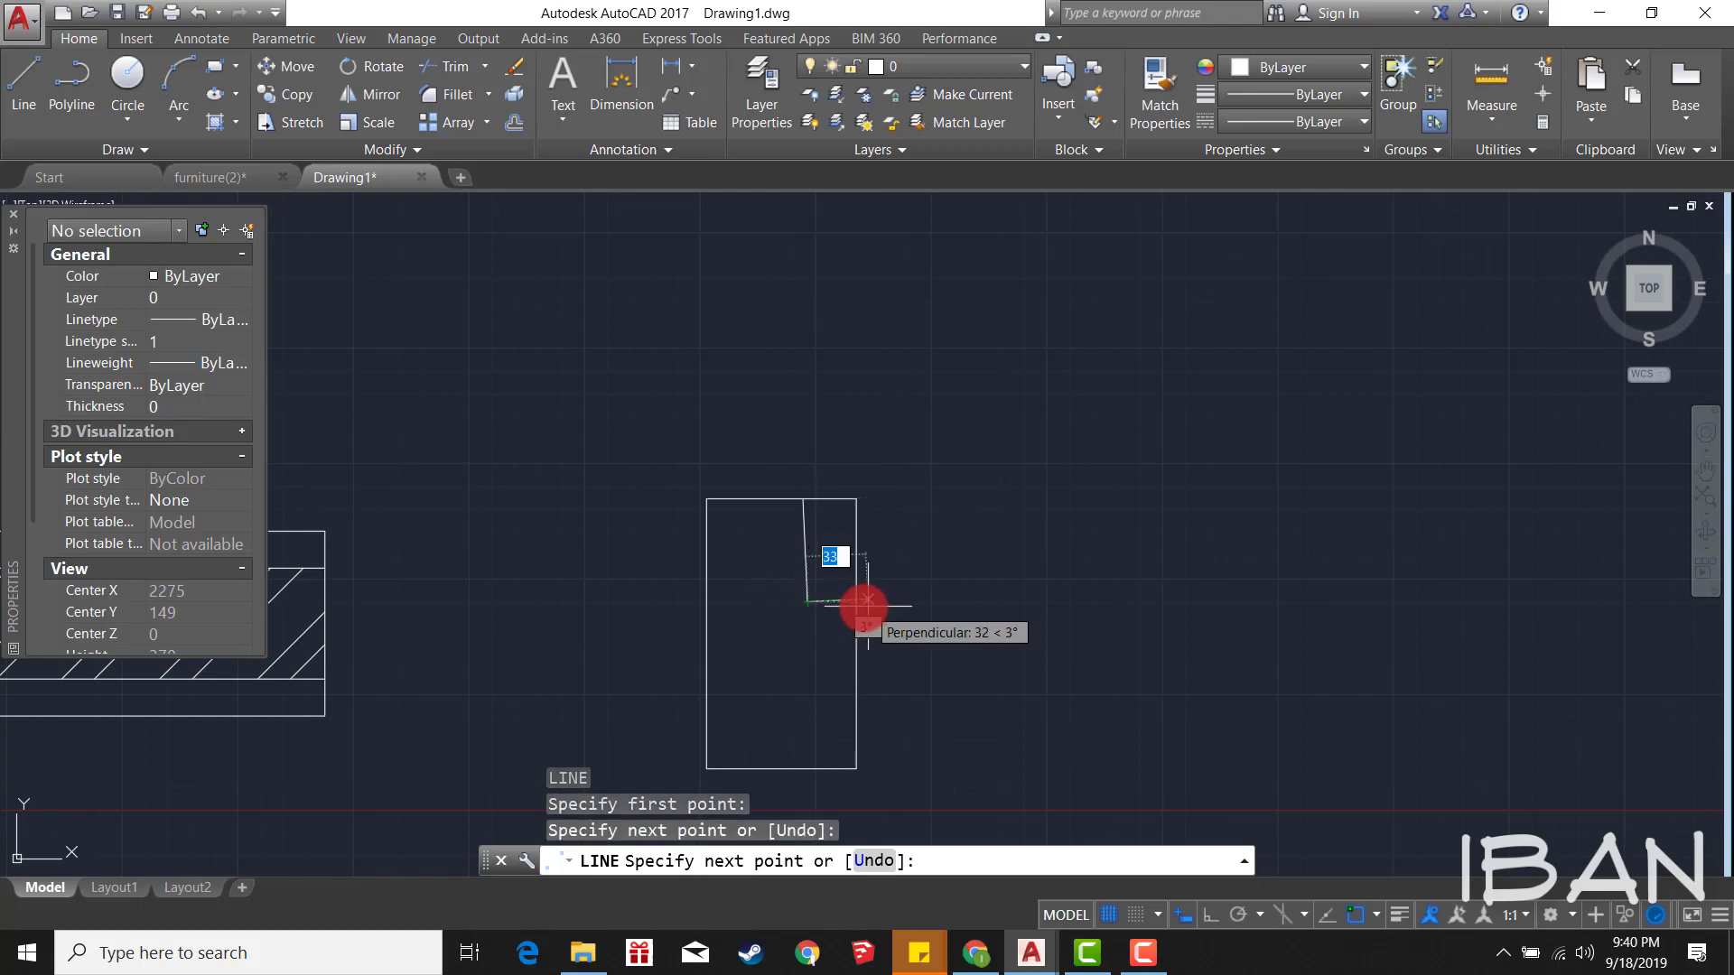
key(Escape)
click(865, 600)
click(782, 554)
key(Delete)
text(l)
click(795, 499)
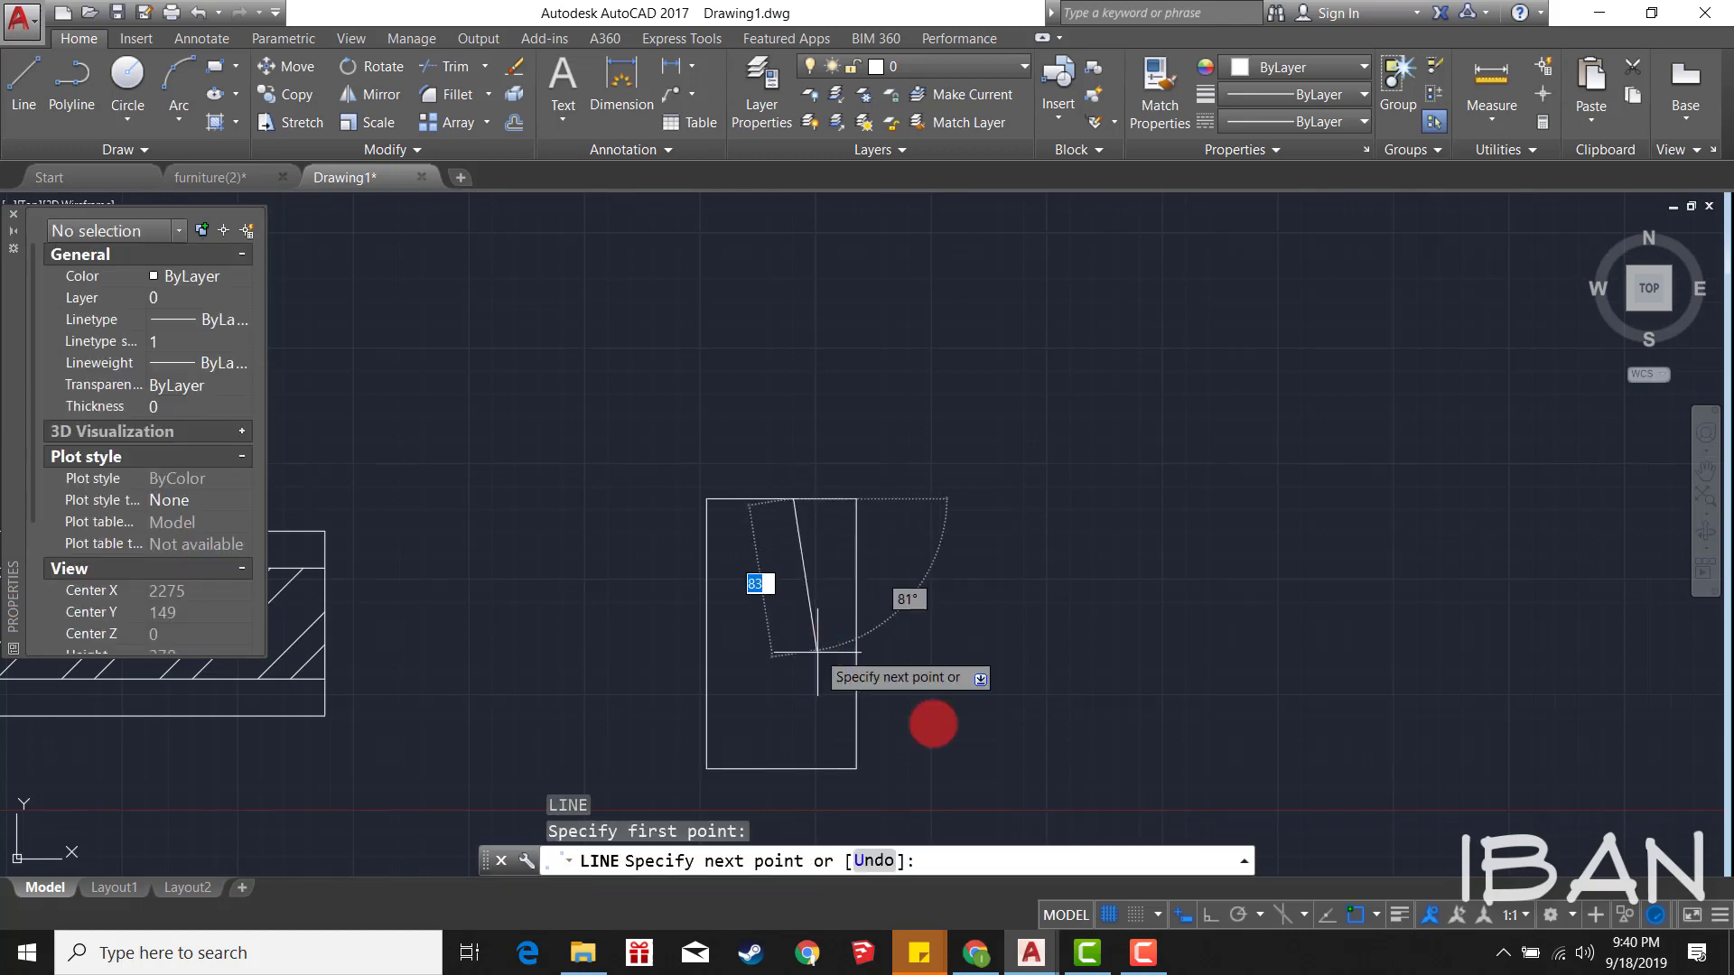
click(1210, 915)
click(810, 632)
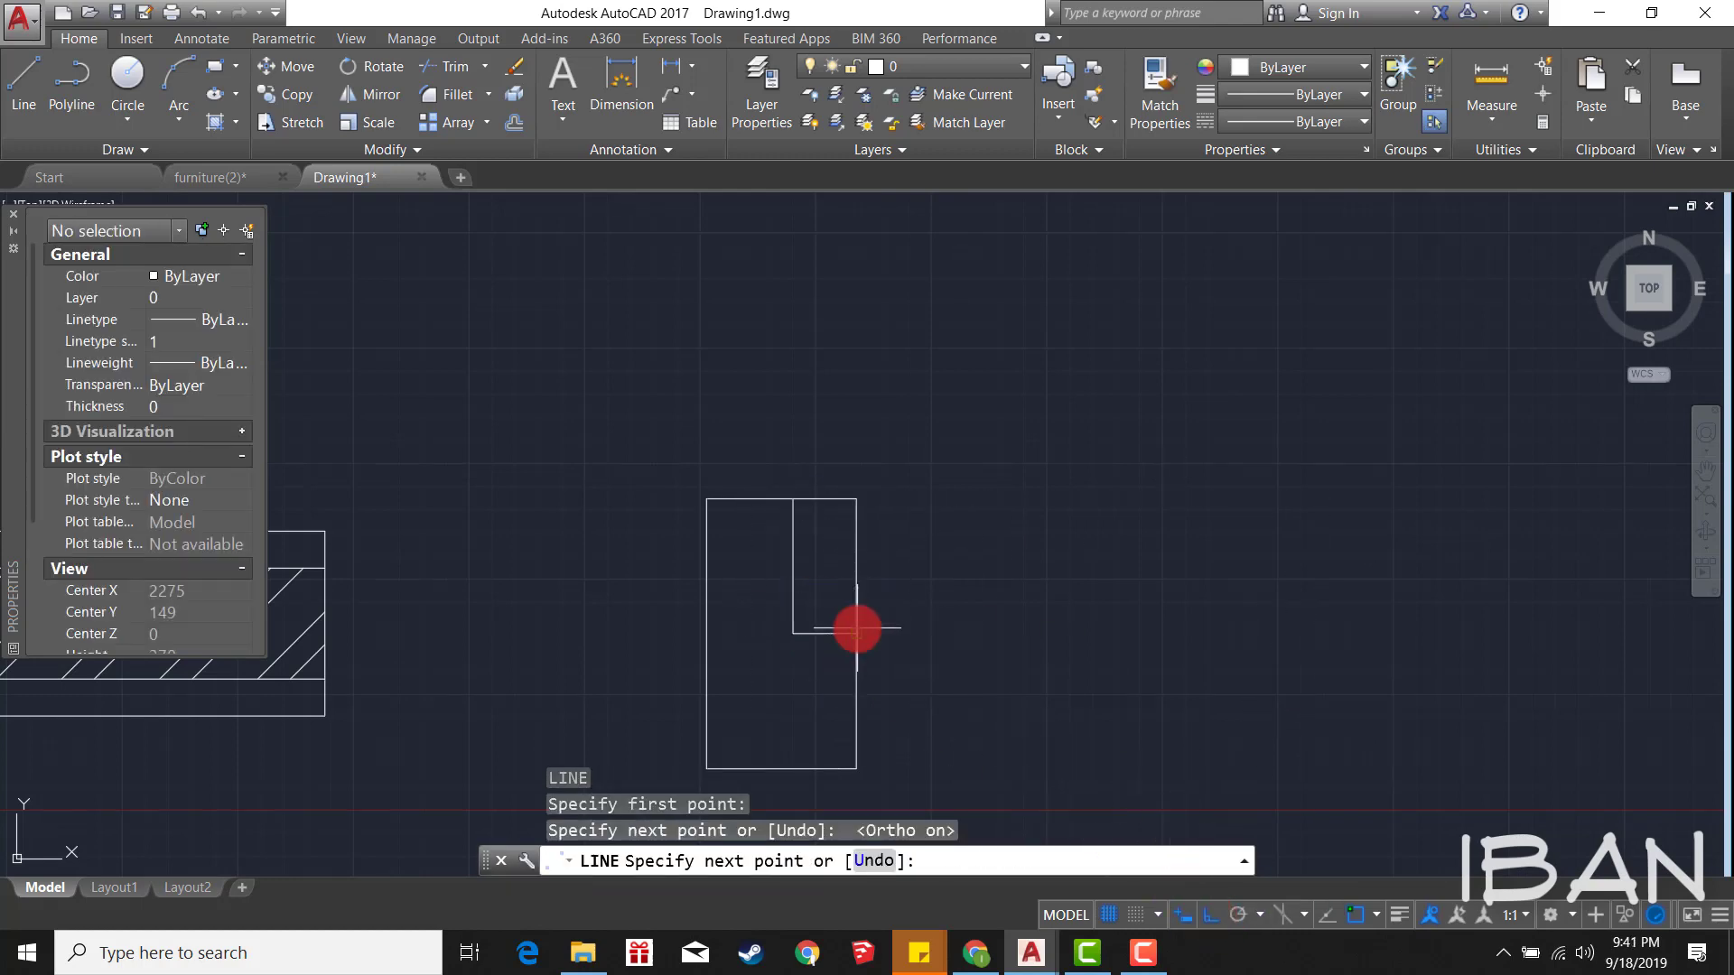
key(Escape)
Step: Trim the frame's top-right corner and draw the door leaf rectangle
text(tr)
click(894, 573)
click(783, 445)
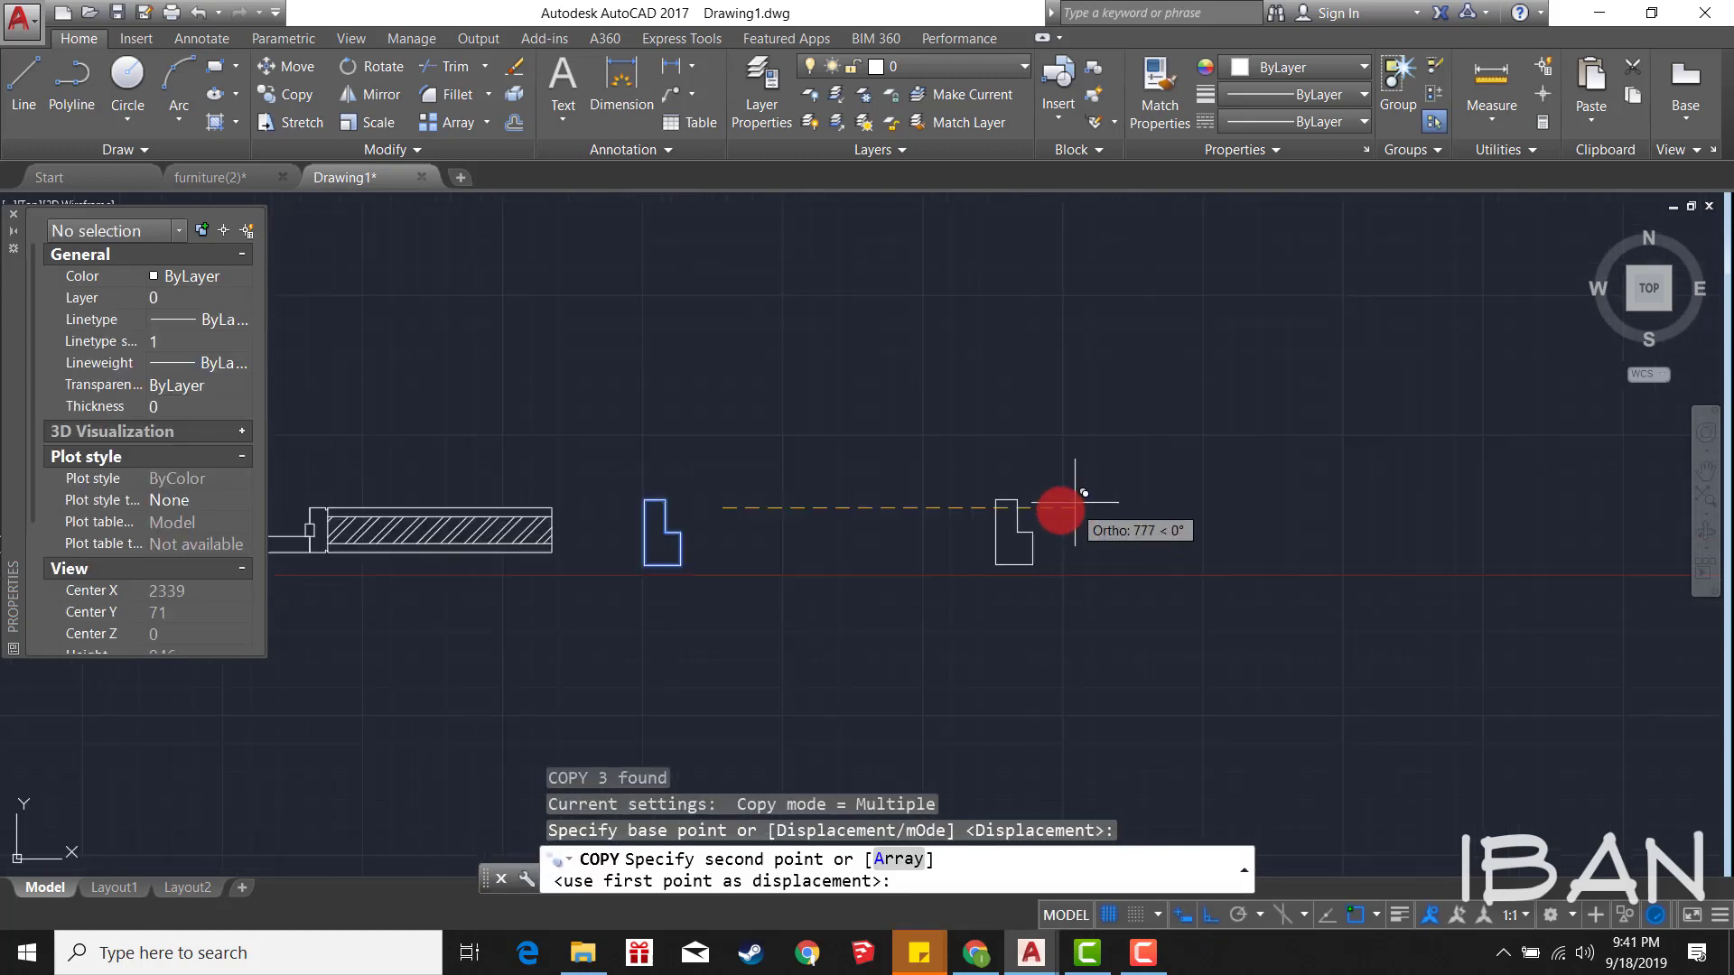
click(1053, 504)
text(mi)
click(999, 670)
text(rec)
click(1082, 503)
click(936, 480)
click(591, 503)
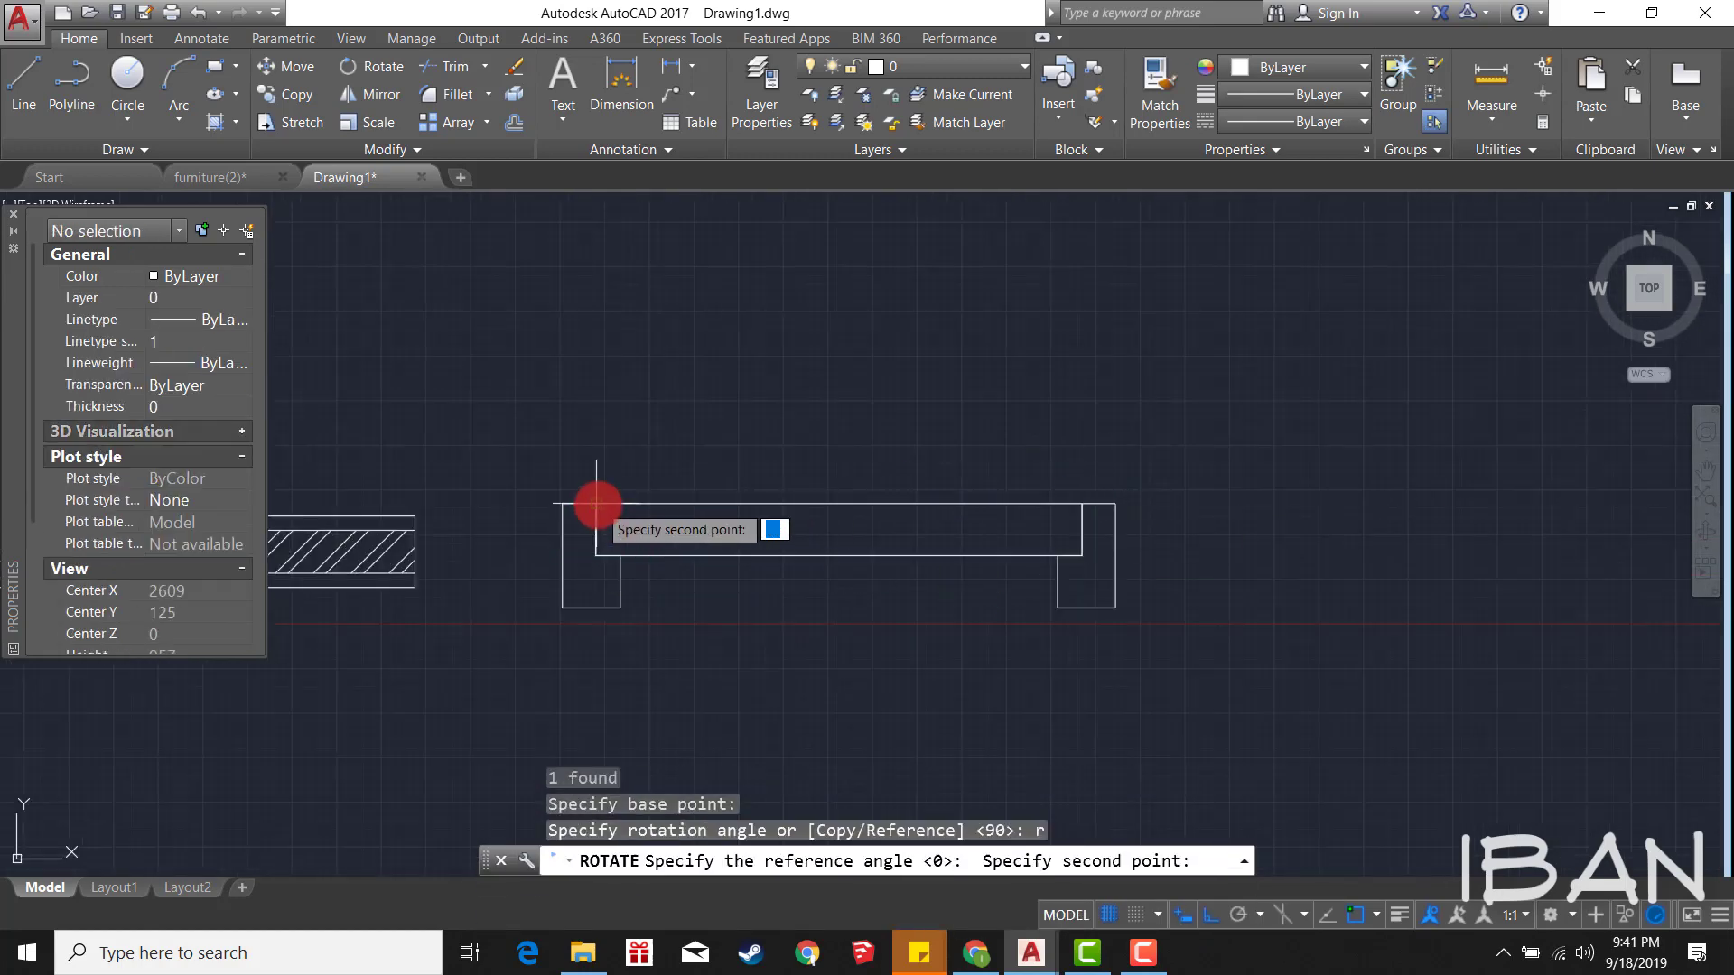
key(Escape)
scroll(958, 440, down, 2)
Step: Copy the frame and door leaf together to the right of the original
drag(1134, 542, 686, 460)
text(co)
key(Return)
click(976, 302)
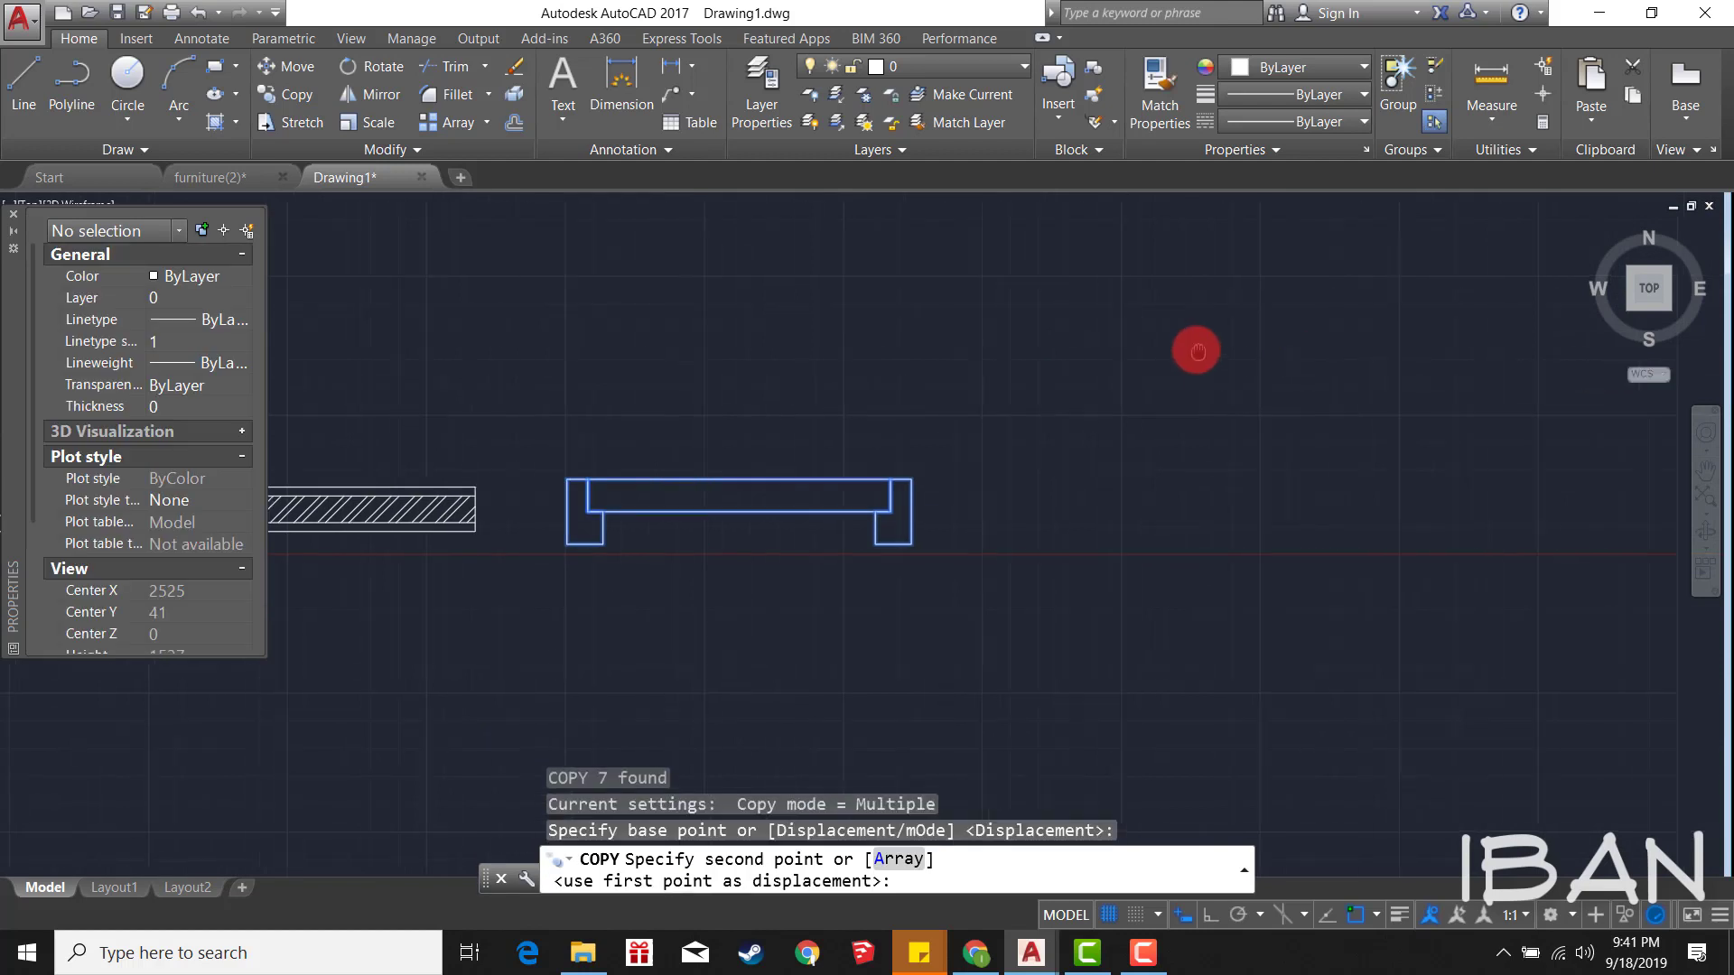
scroll(1292, 815, up, 2)
scroll(1101, 560, down, 2)
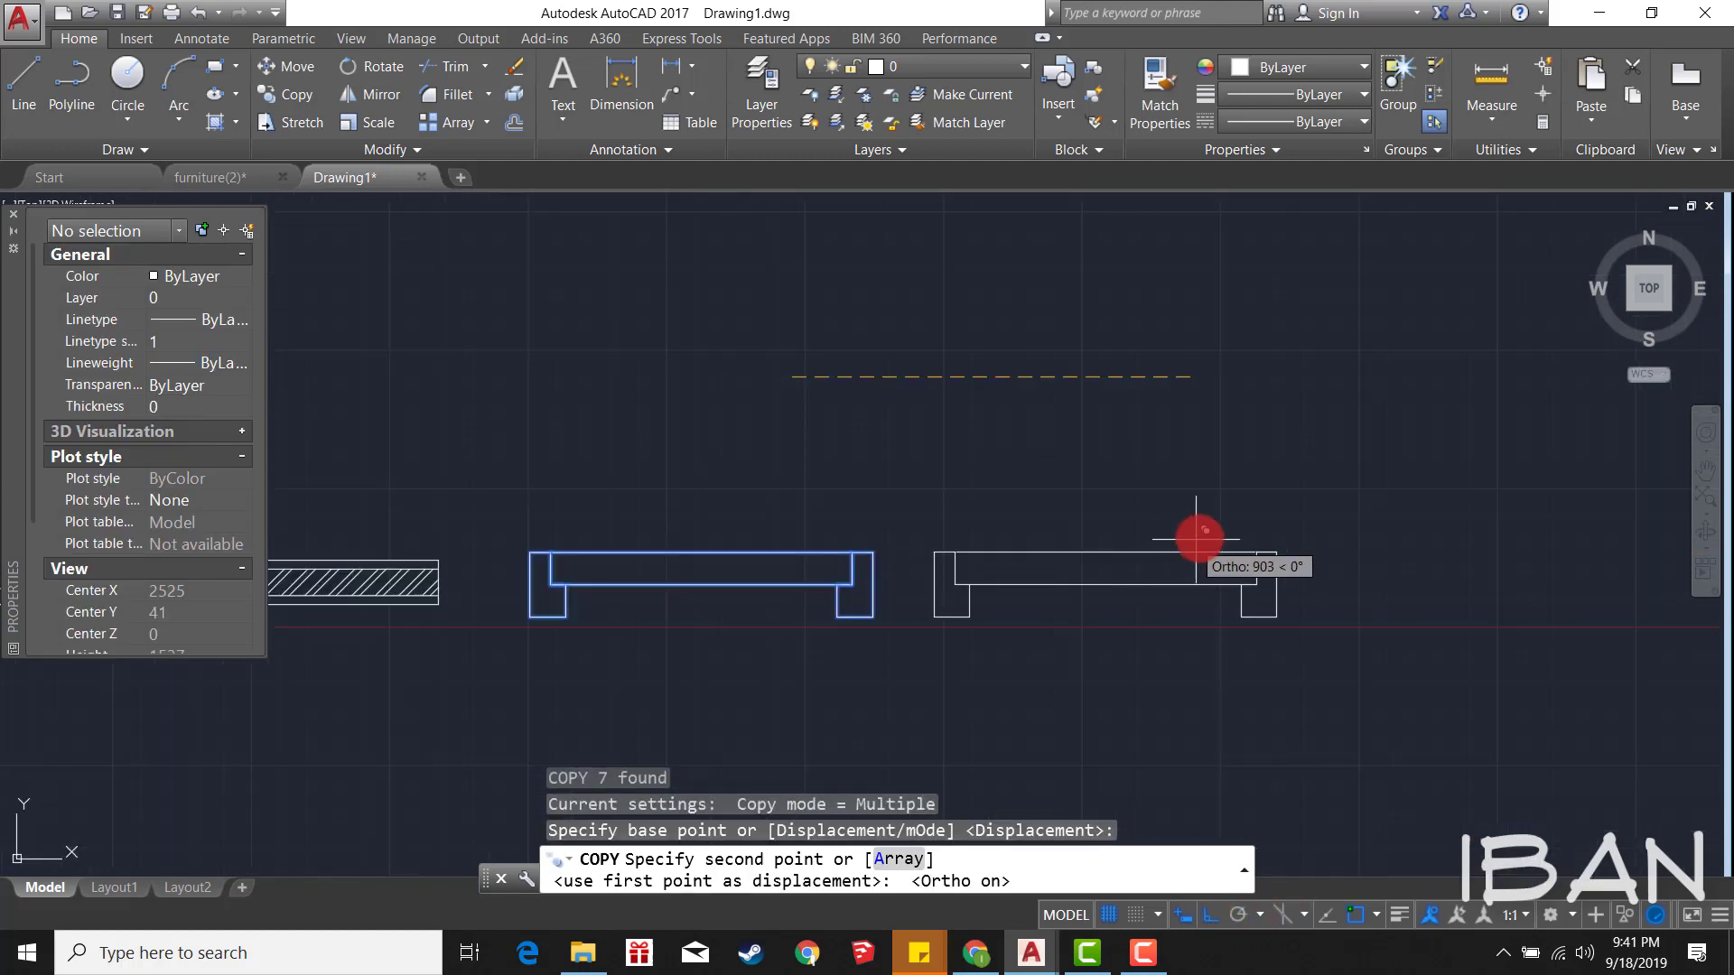
click(1201, 542)
key(Escape)
click(912, 513)
key(Escape)
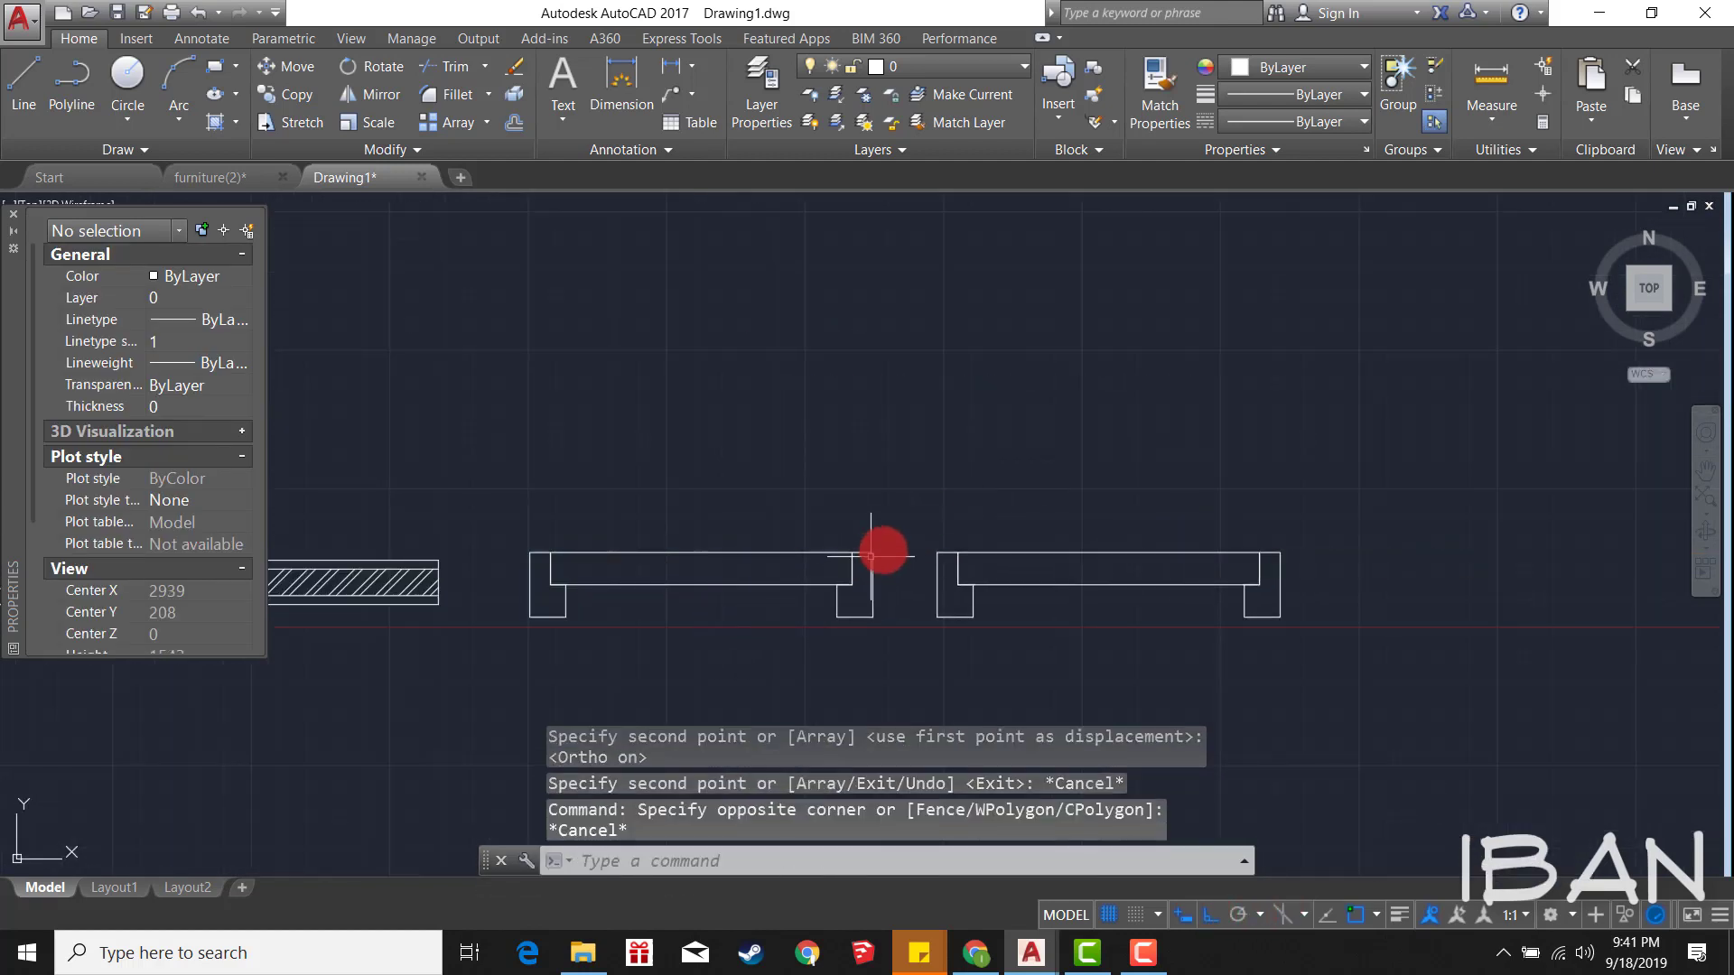
Step: Mirror the right frame copy across a horizontal line, erasing the source
click(904, 531)
click(1391, 733)
text(mi)
key(Return)
click(1199, 603)
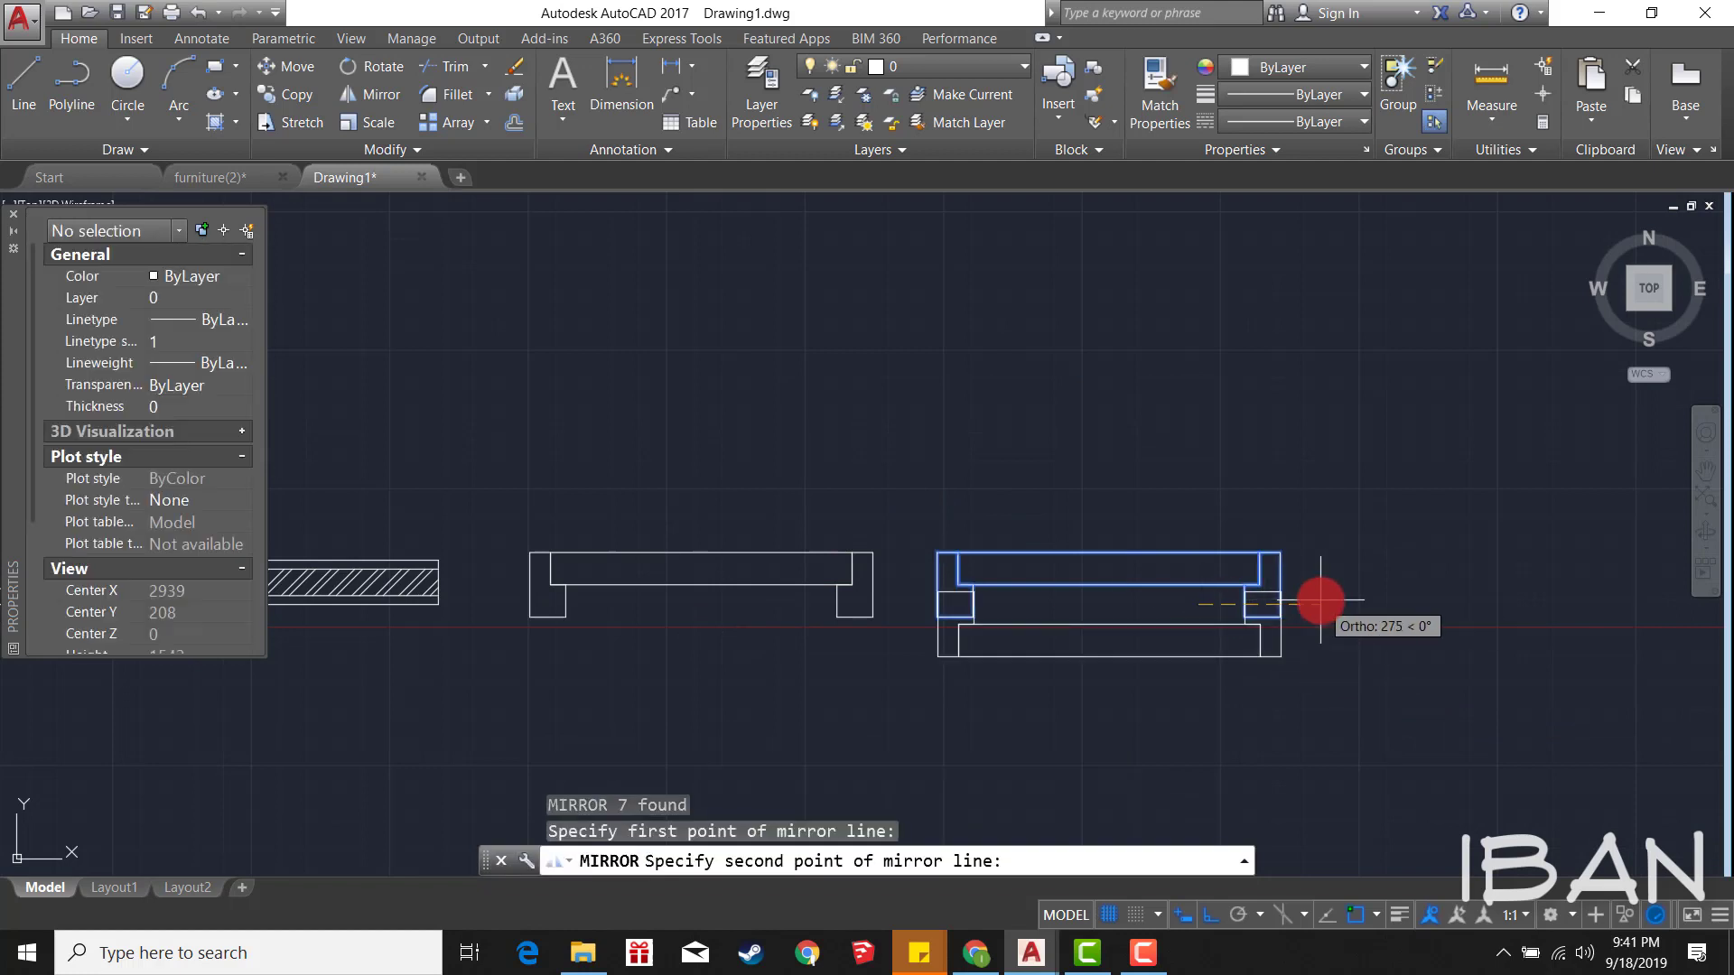
click(1320, 600)
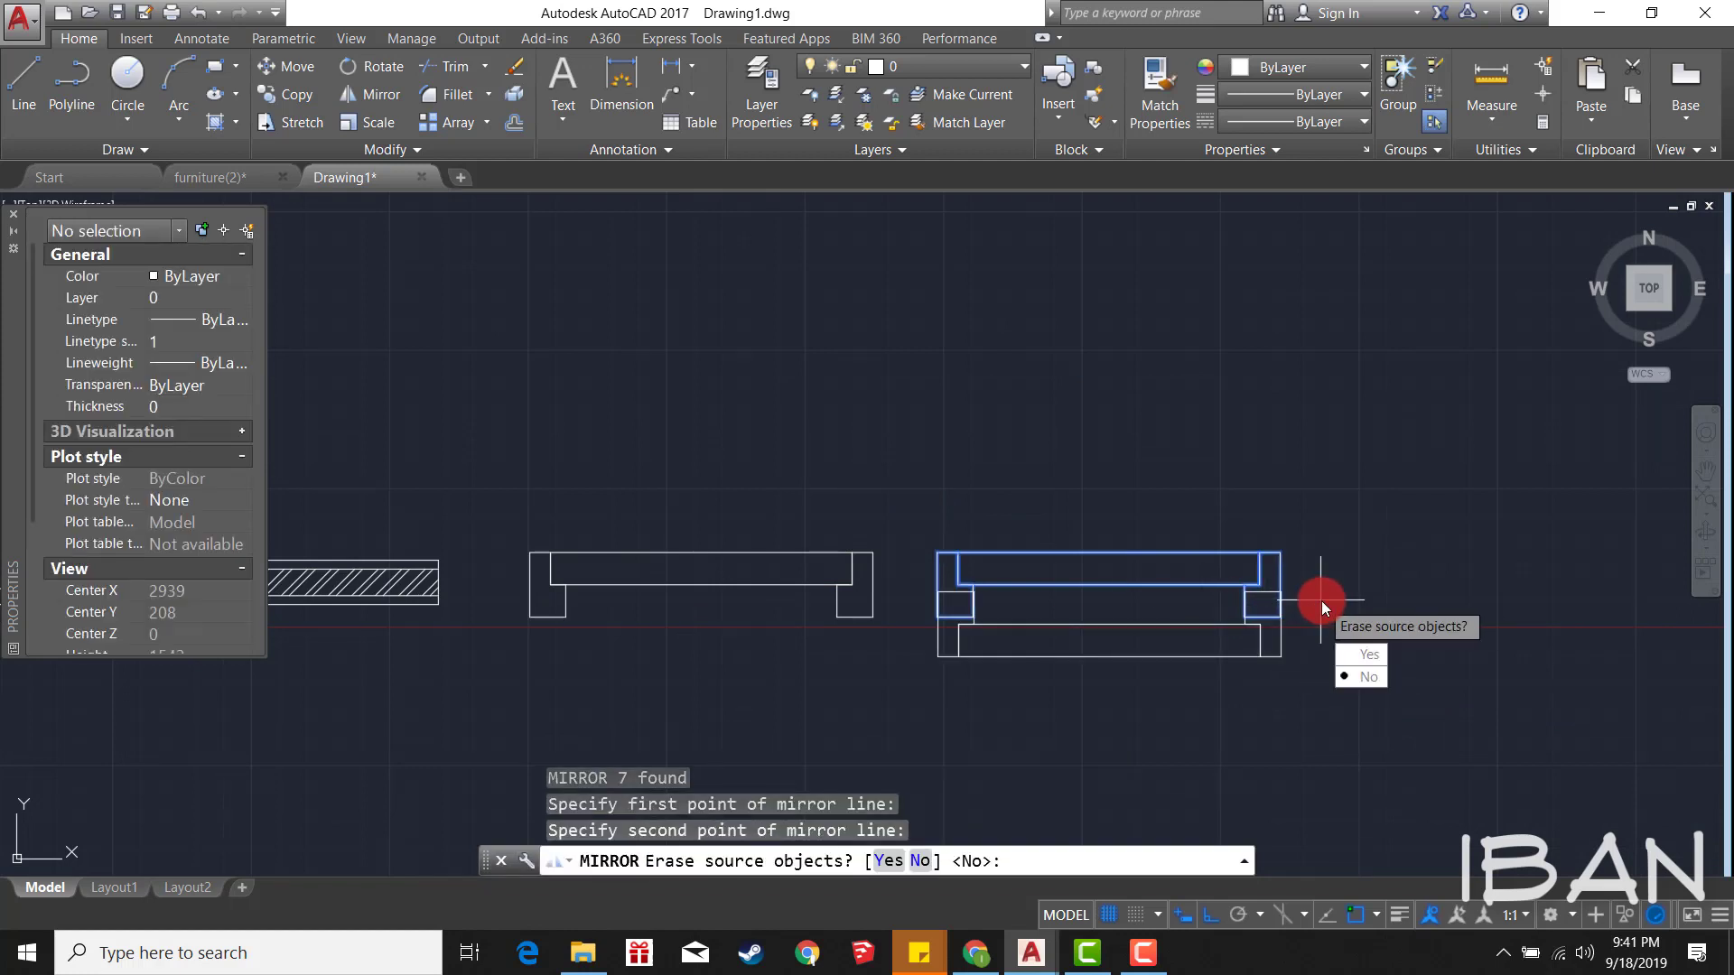
text(y)
key(Return)
key(Escape)
Step: Select the flipped frame for a move, then cancel and leave it in place
click(1341, 673)
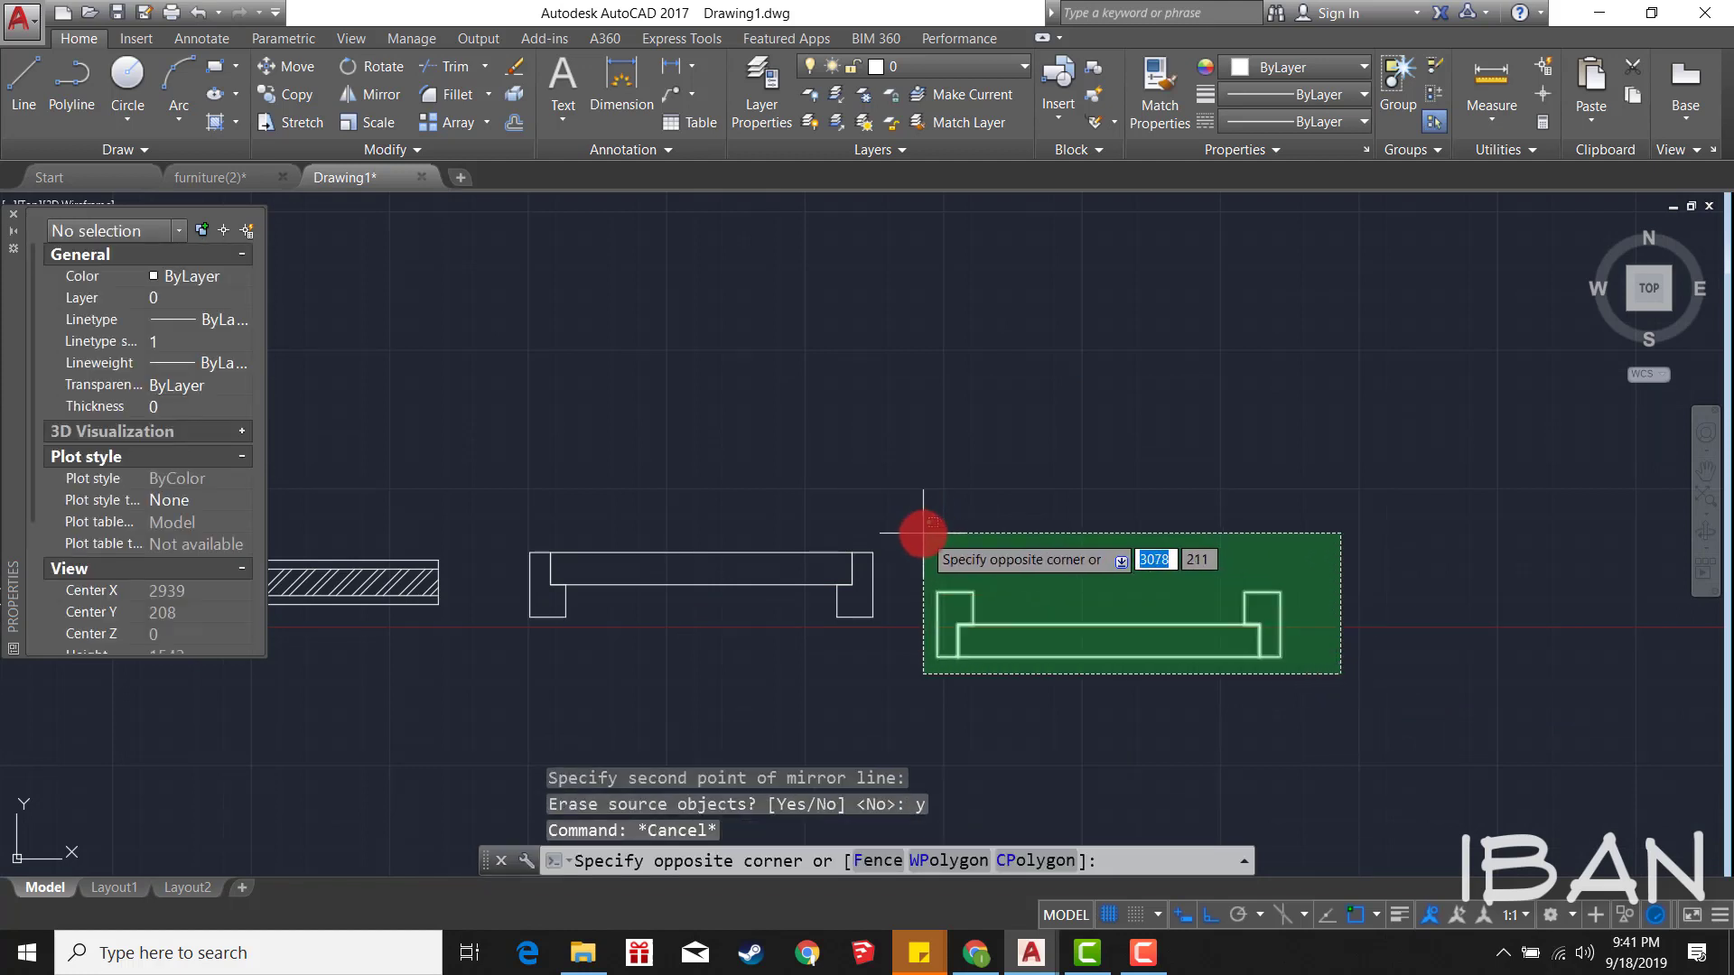
click(923, 533)
text(M)
key(Return)
click(1343, 603)
key(Escape)
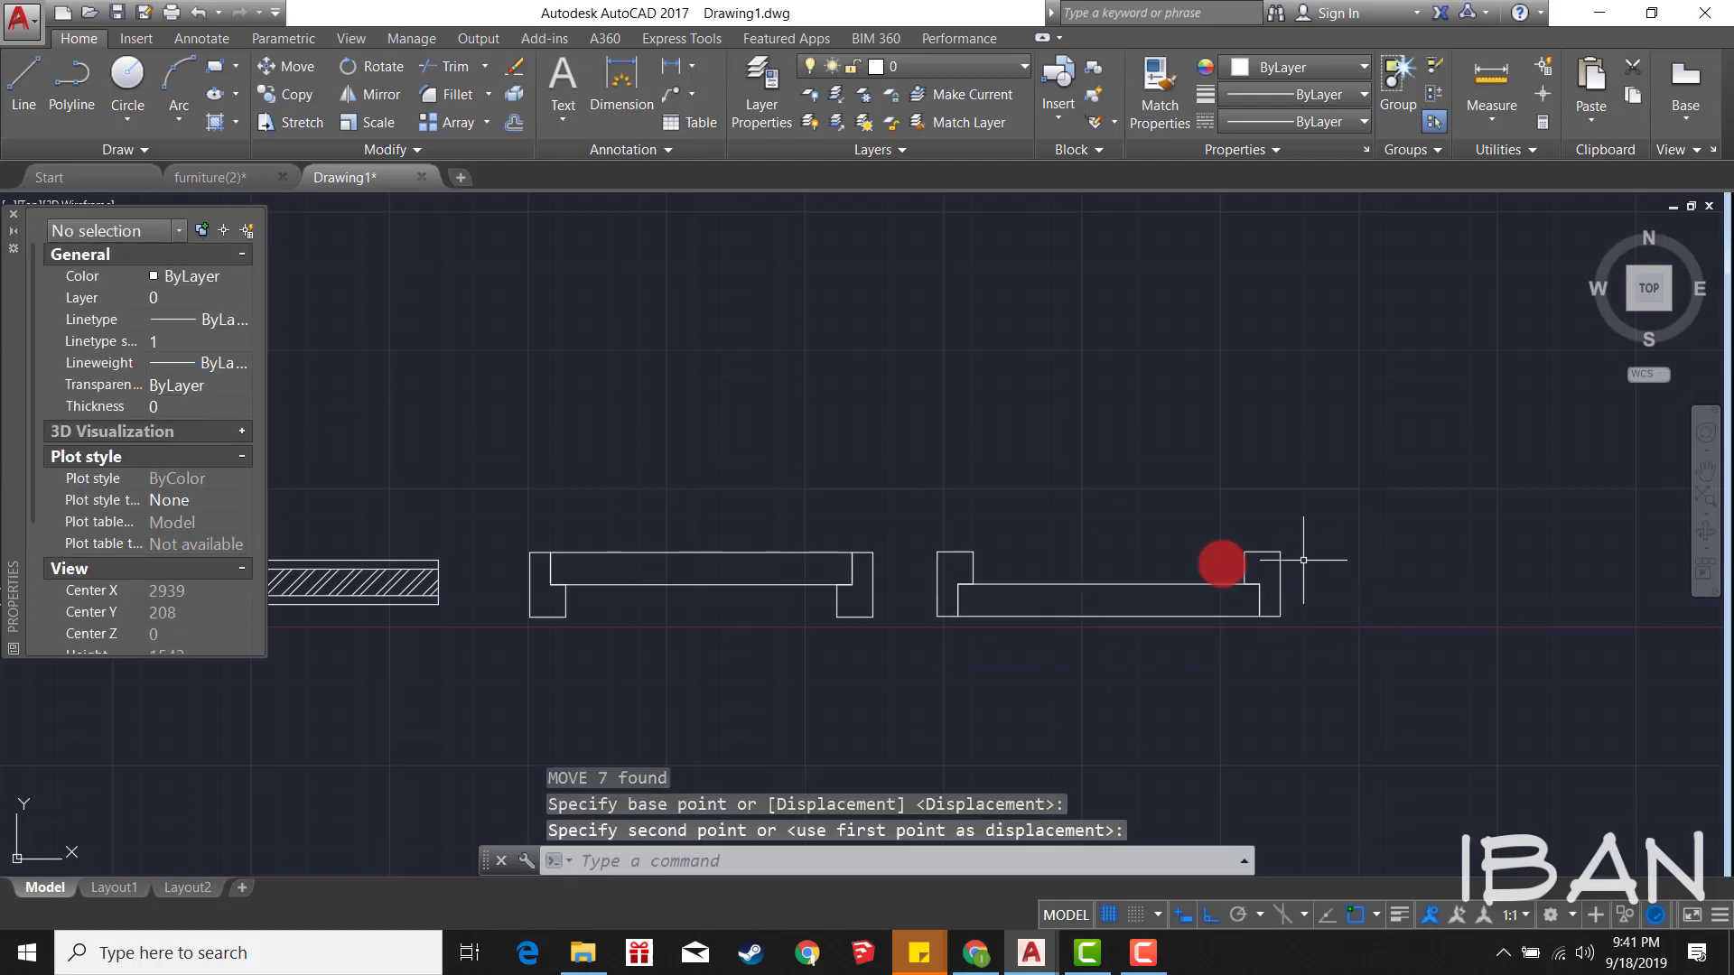
Step: Rotate the left door leaf open about its corner using a reference angle
click(682, 633)
click(669, 534)
key(Return)
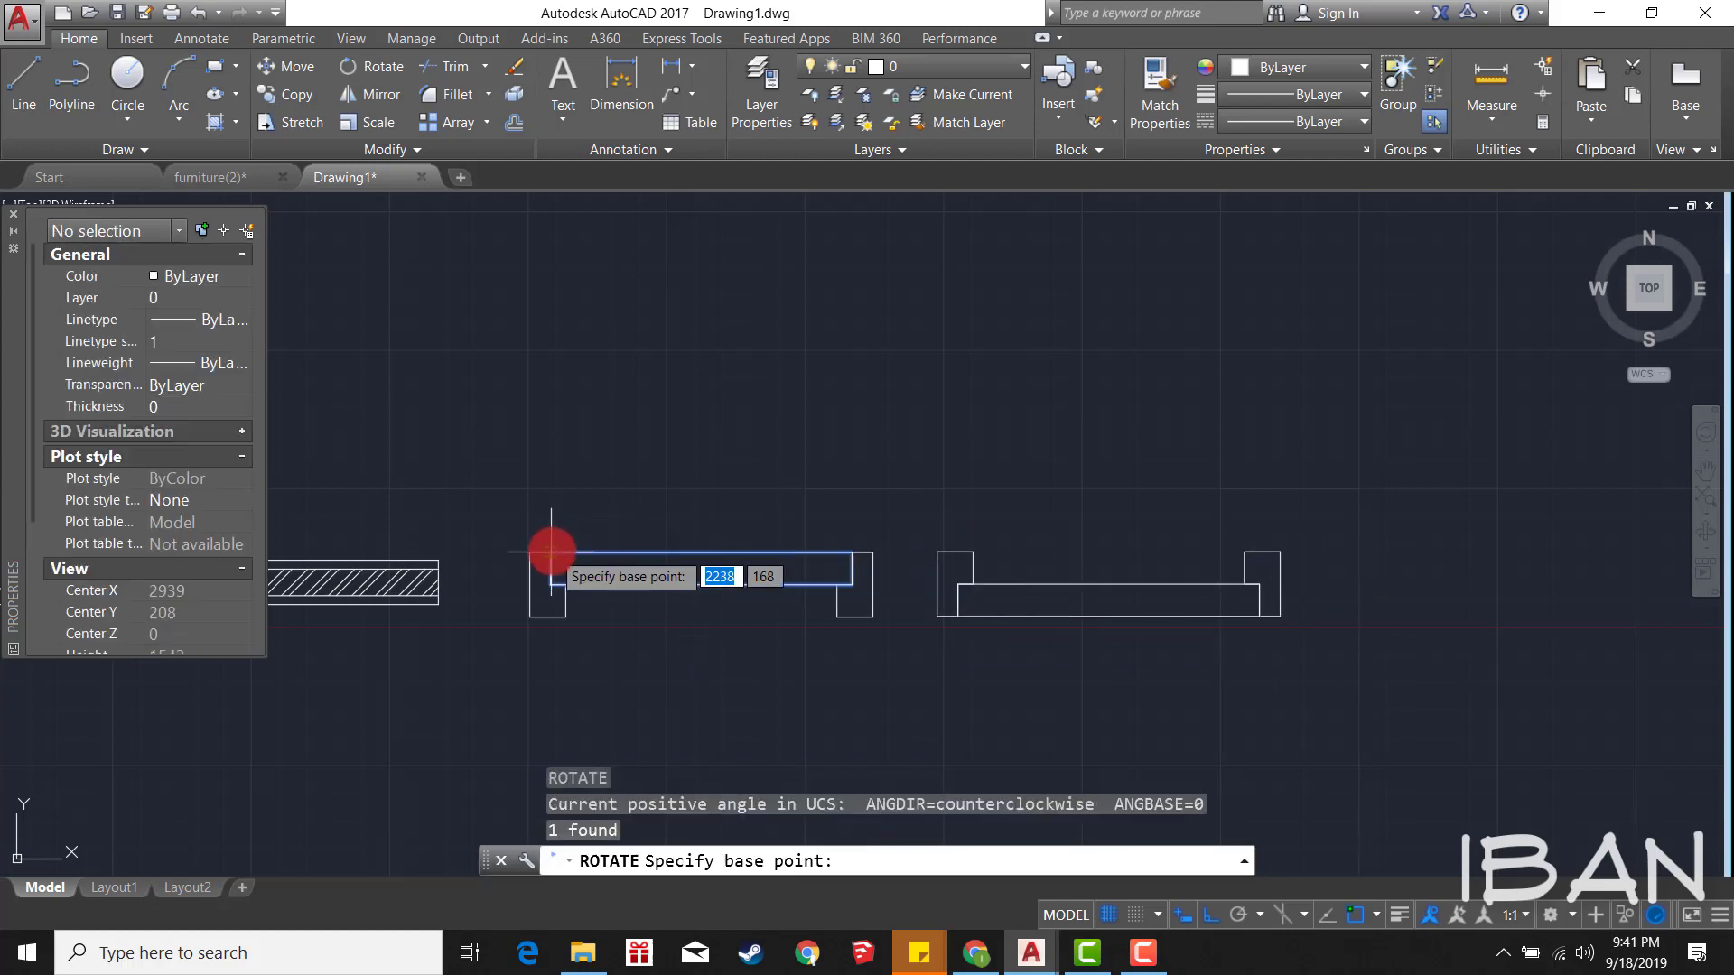
click(553, 552)
text(r)
key(Return)
click(551, 552)
click(853, 553)
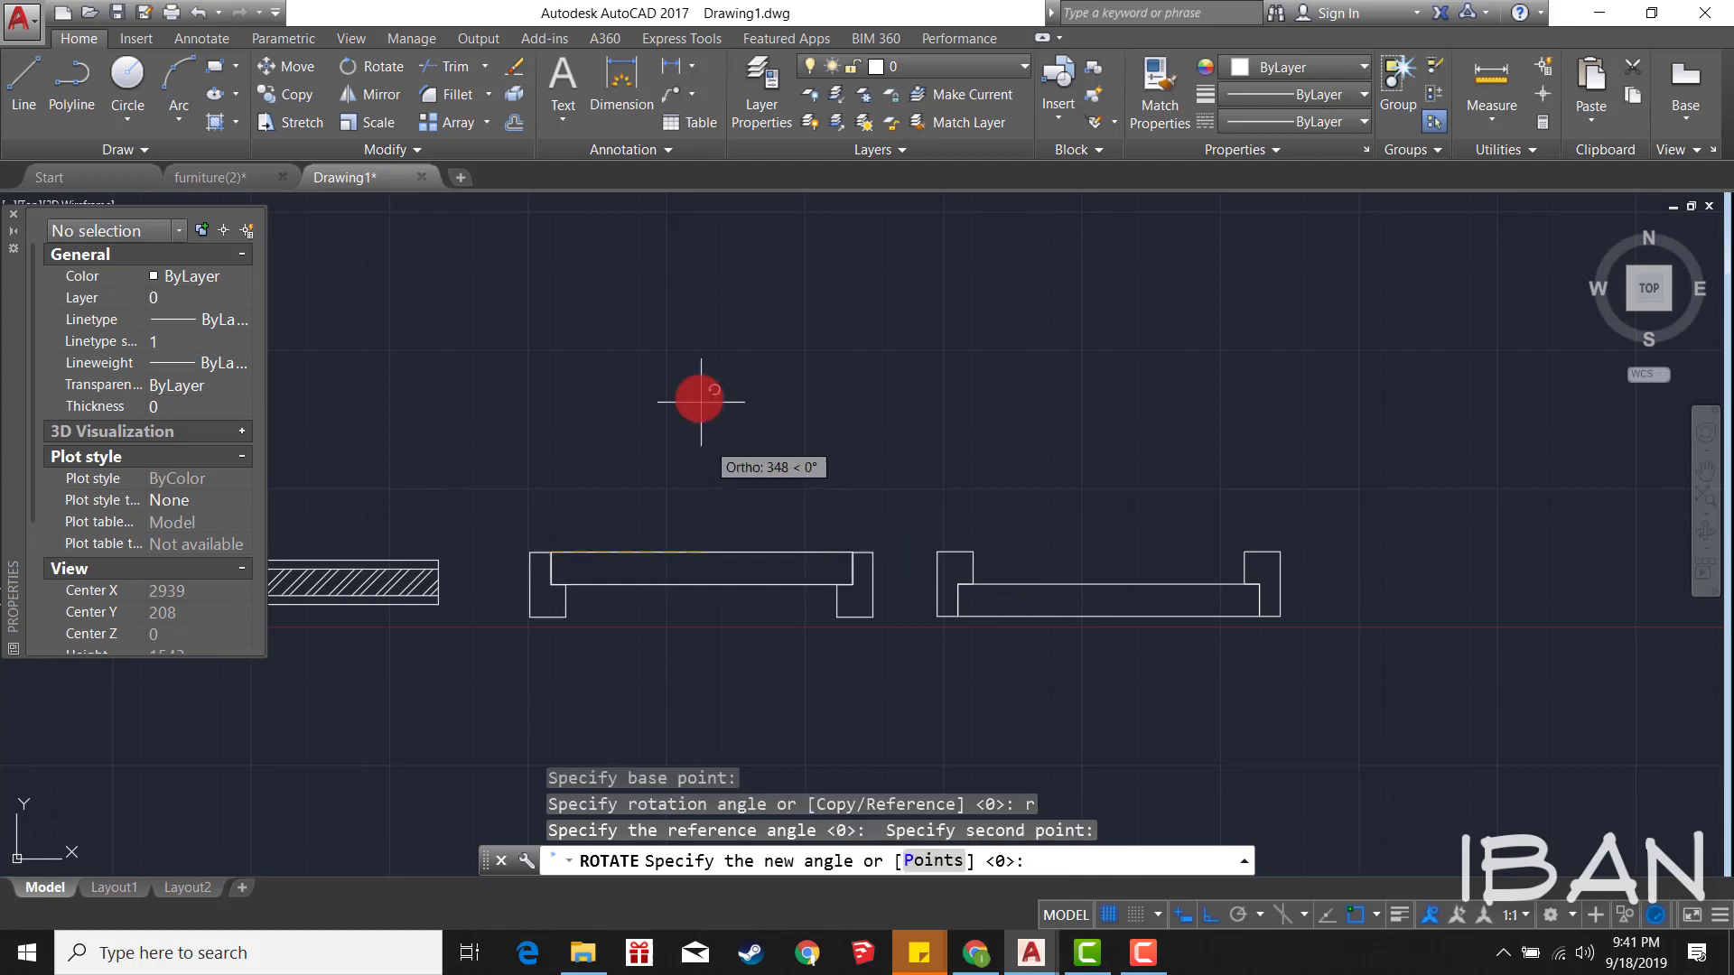
click(1207, 908)
click(709, 263)
key(Escape)
Step: Select the right frame's door leaf and start rotating it
click(1050, 588)
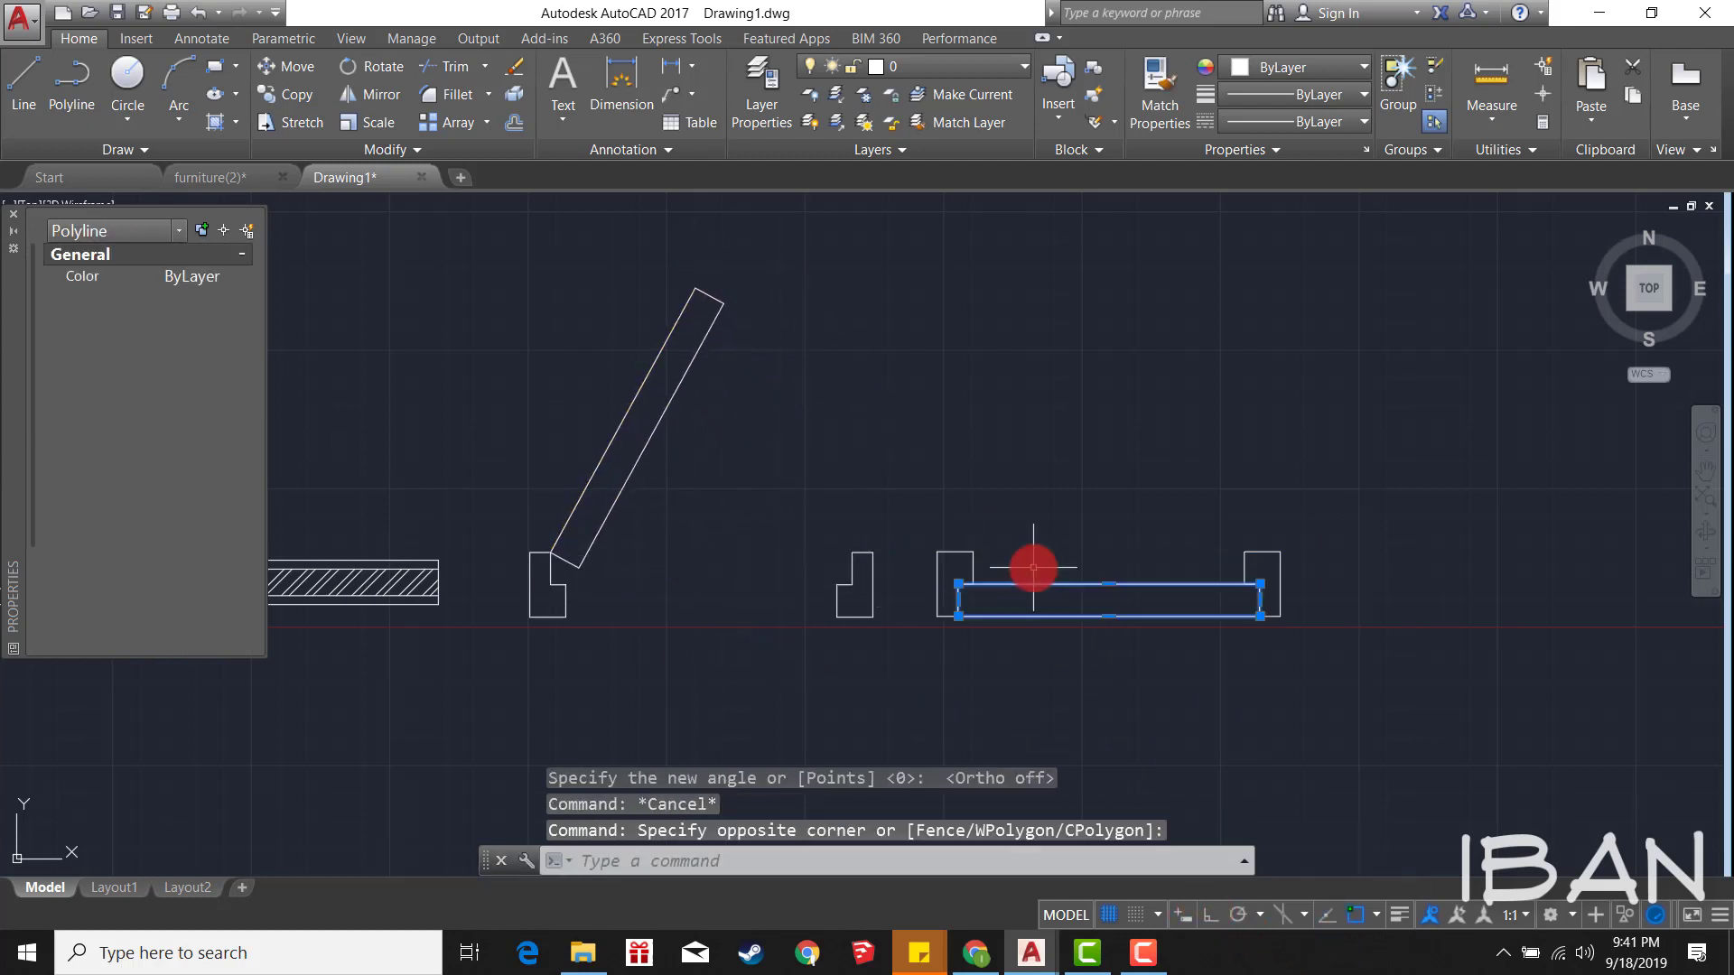
text(ro)
key(Return)
key(Escape)
click(1045, 550)
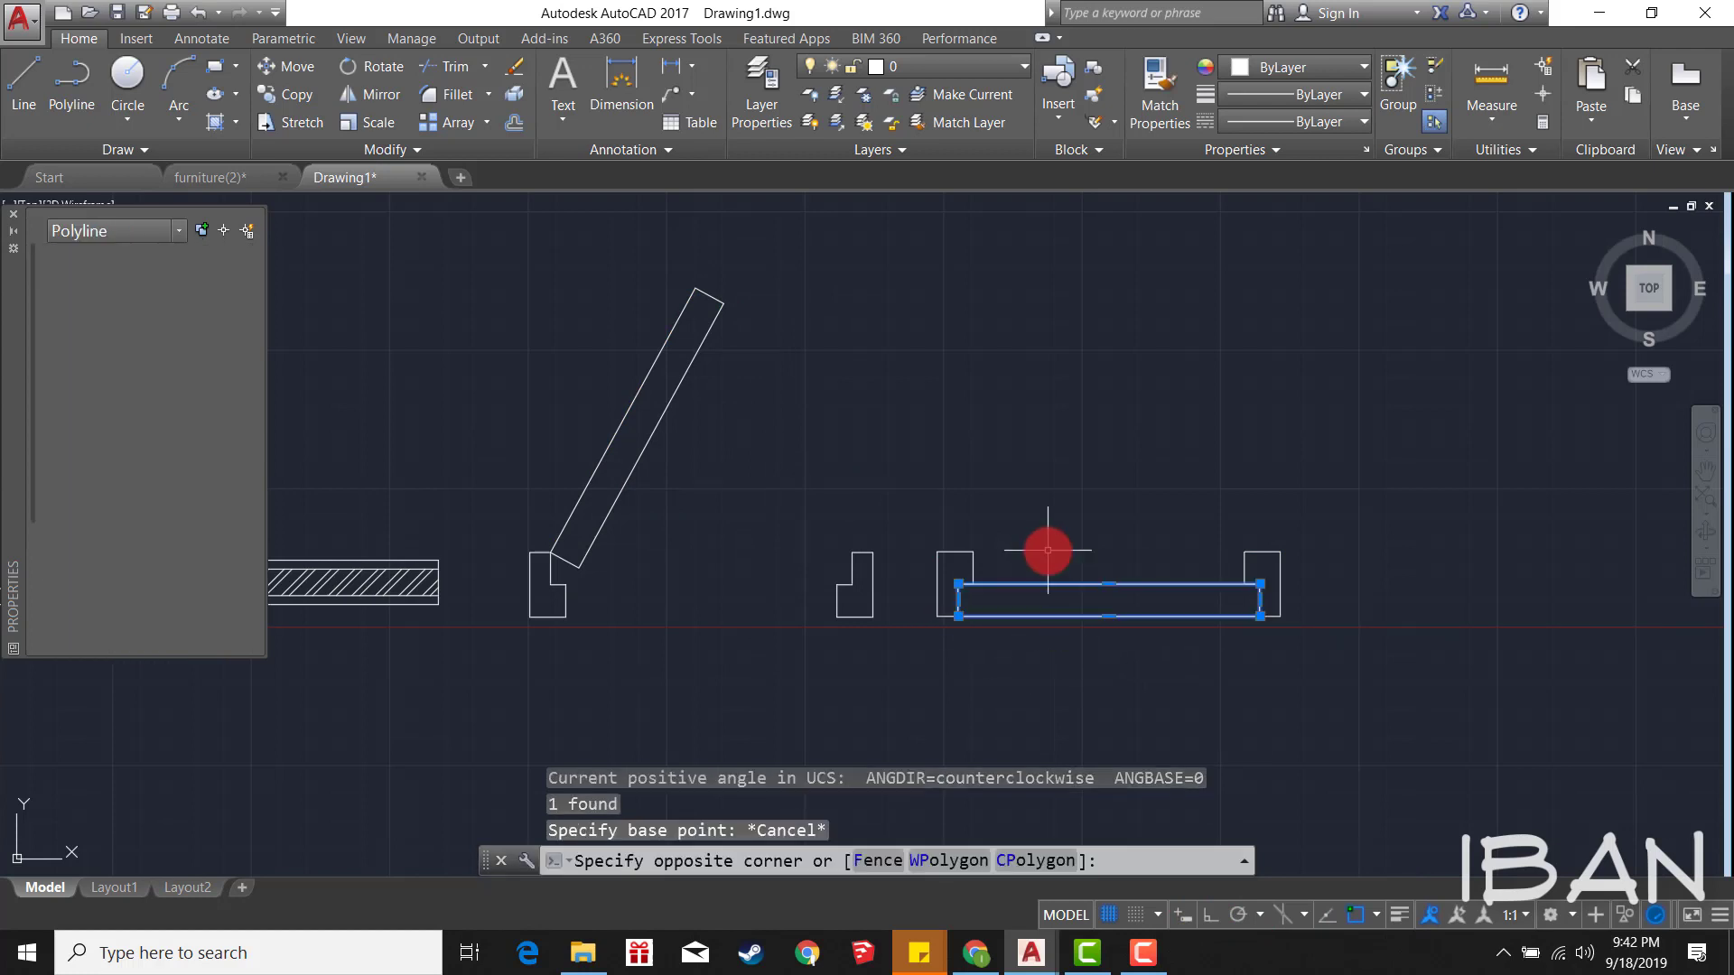
click(971, 613)
text(ro)
key(Return)
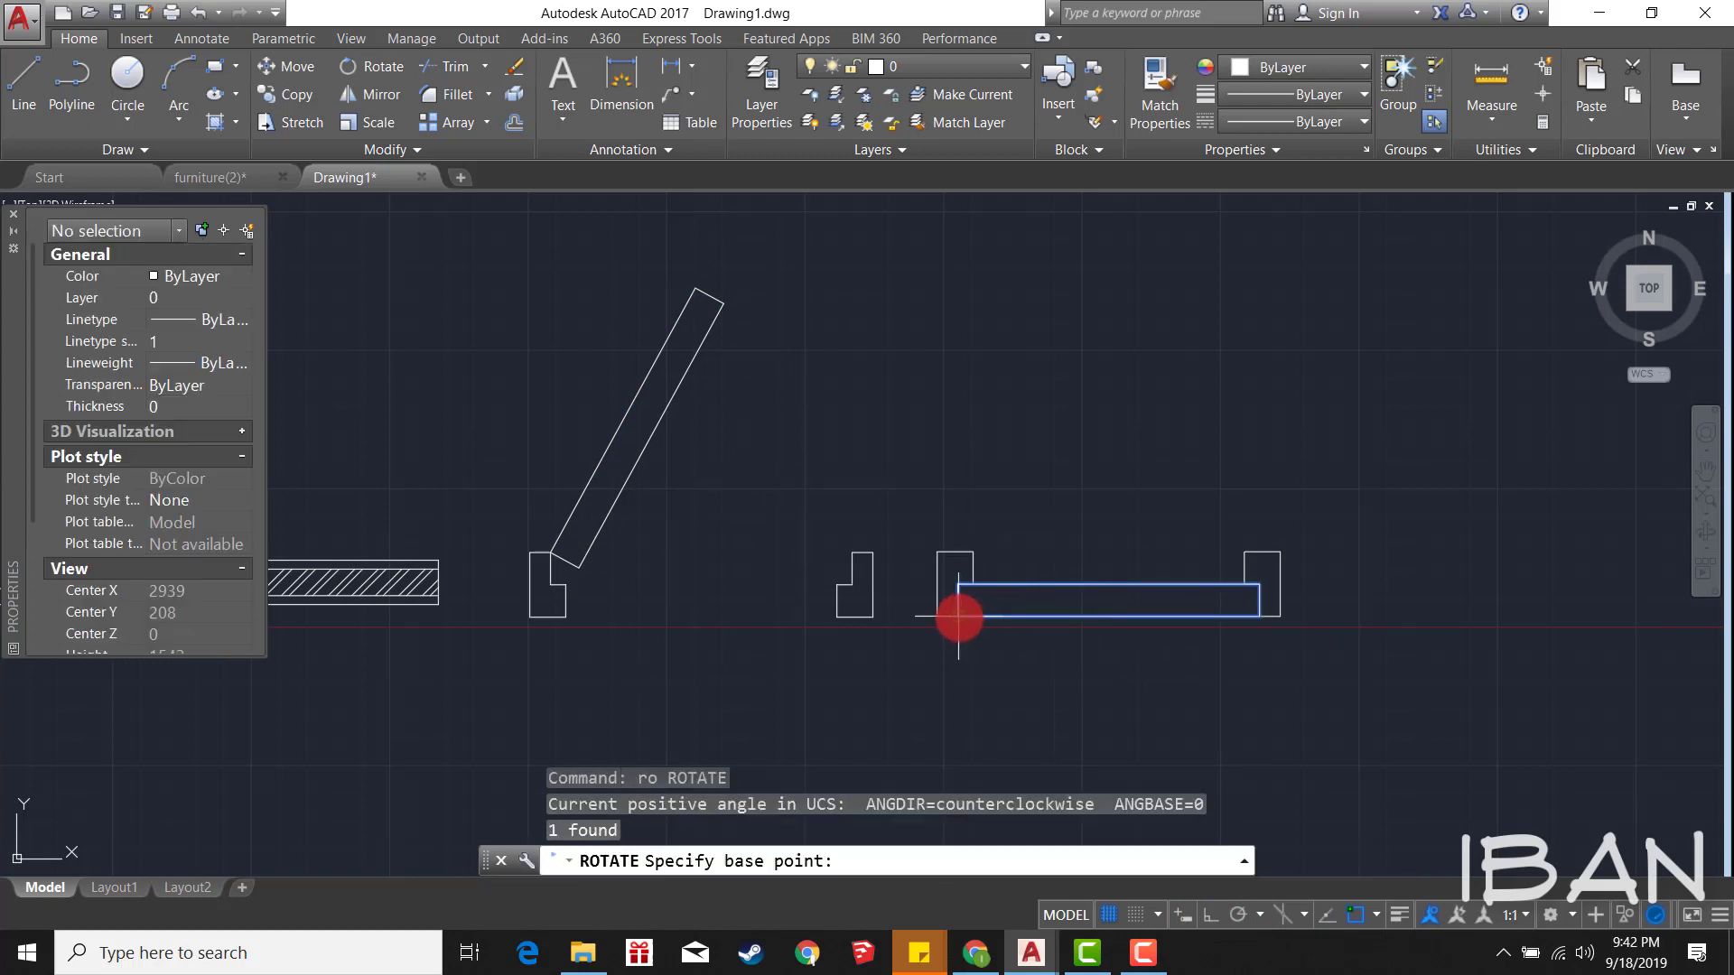
Step: Pivot the right door leaf about its lower-left corner with a reference angle
click(958, 617)
text(r)
key(Return)
key(Escape)
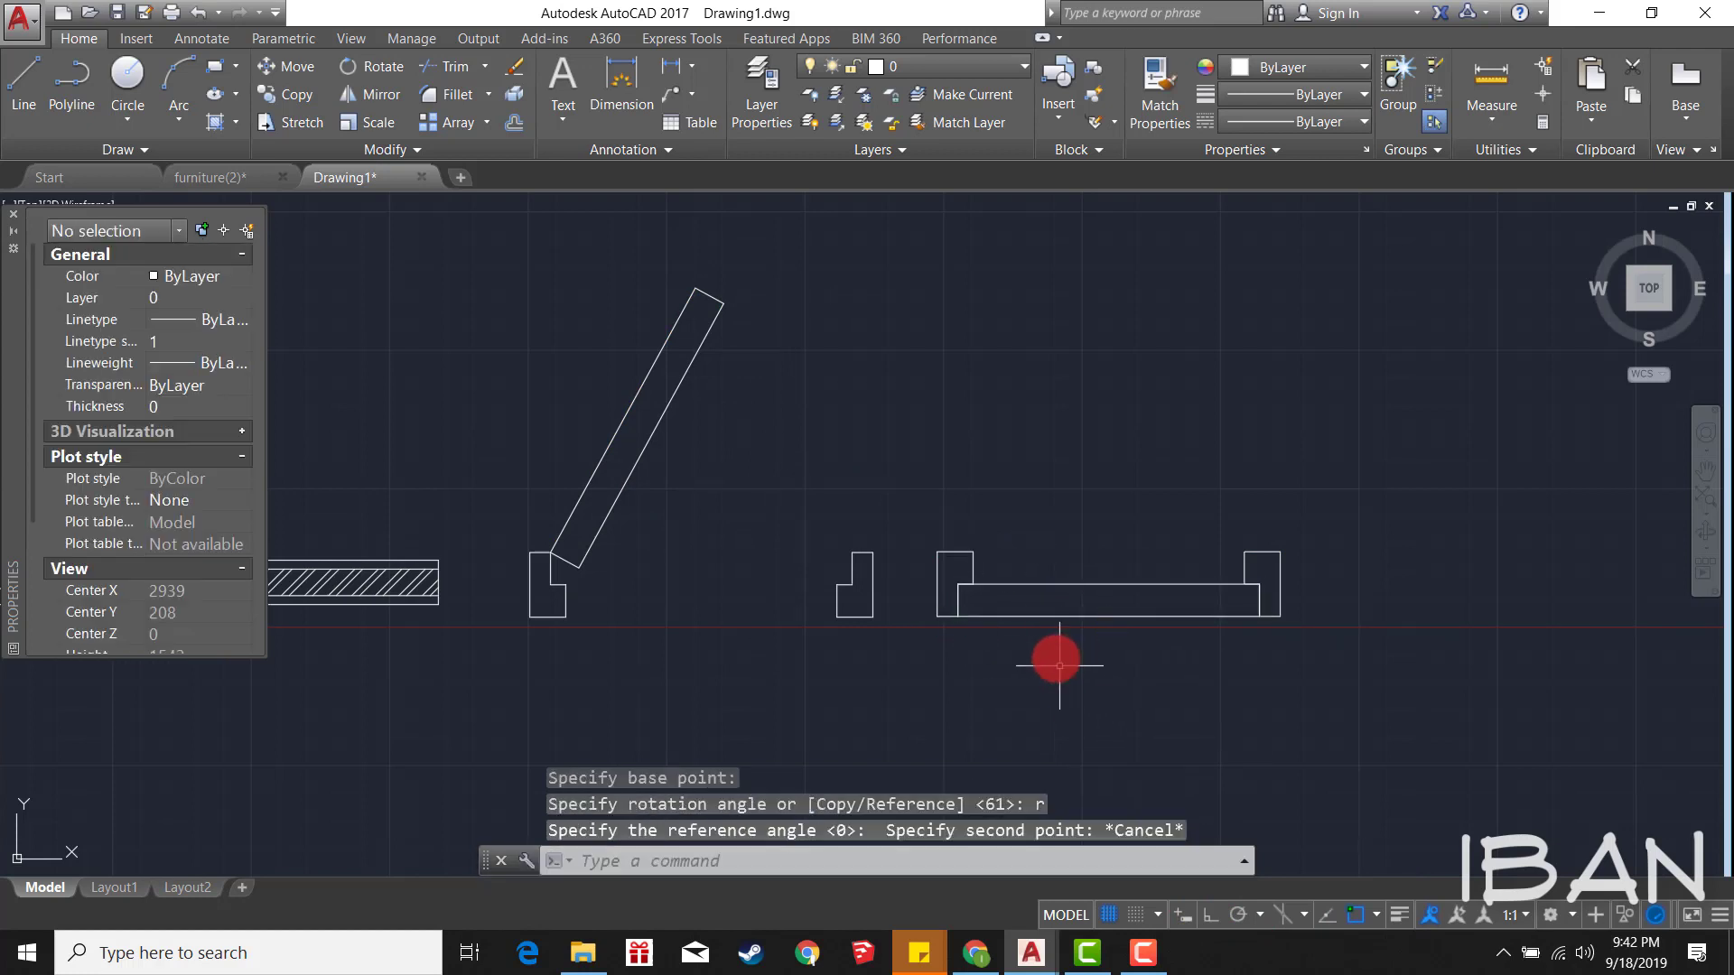
click(1028, 566)
text(o)
key(Return)
click(958, 615)
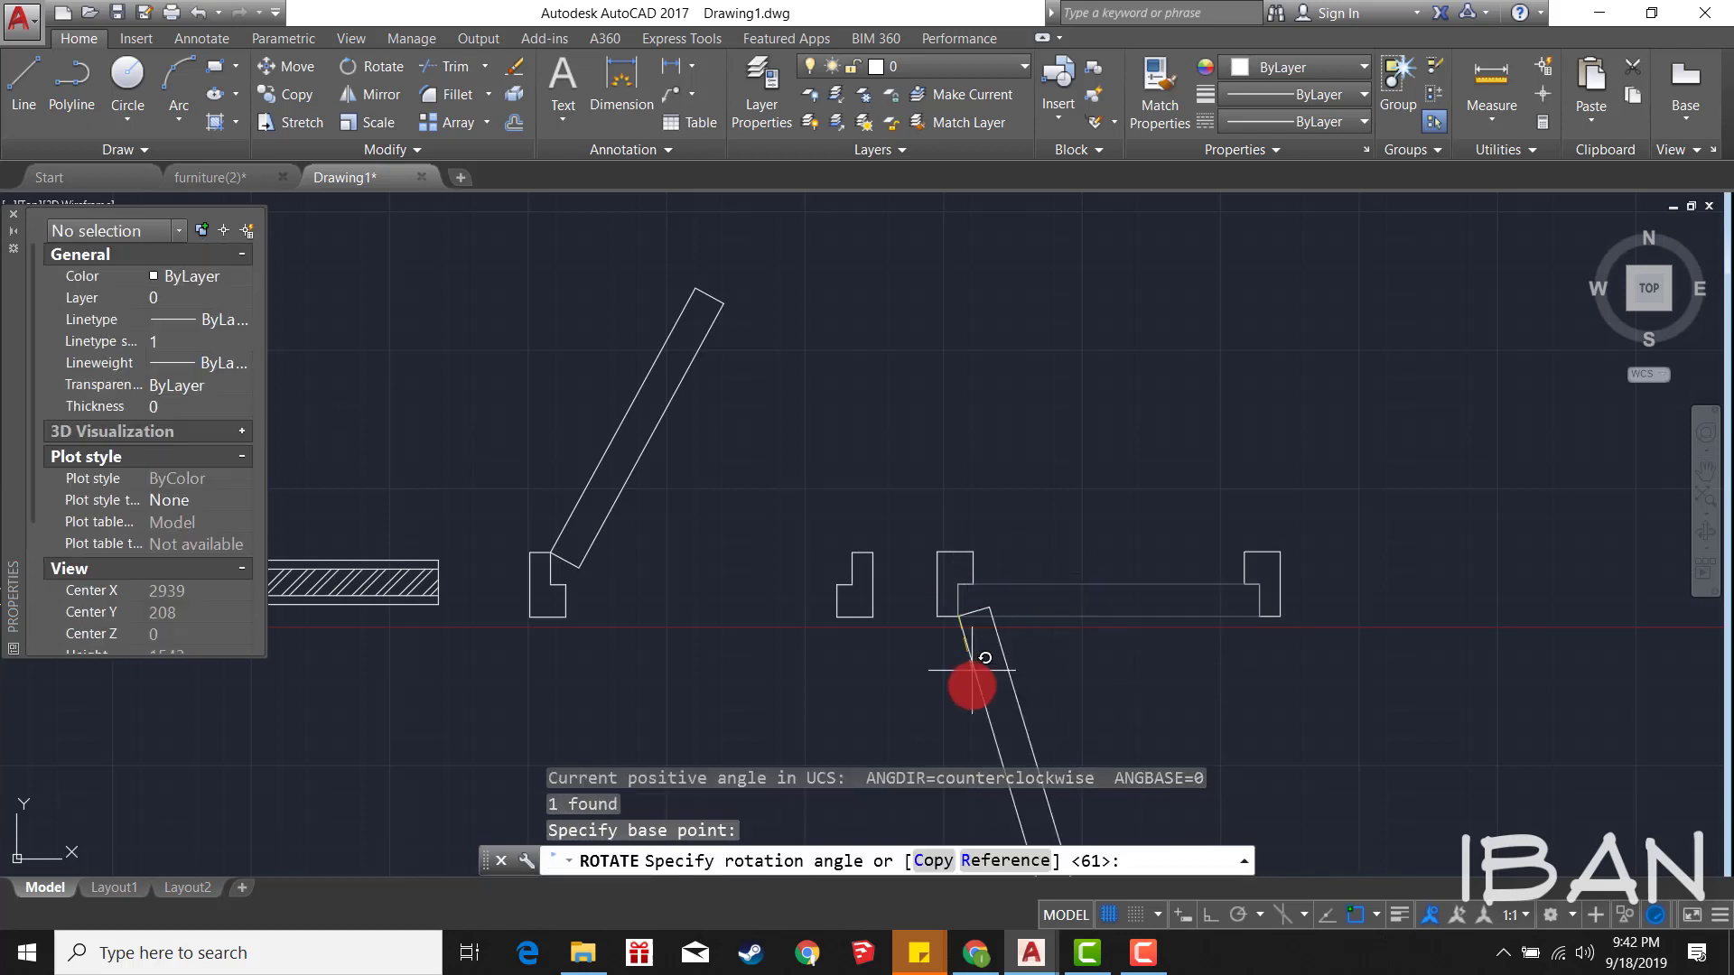
Step: Finish swinging the right leaf and draw an upward arrow below the doors
key(Escape)
scroll(912, 471, down, 3)
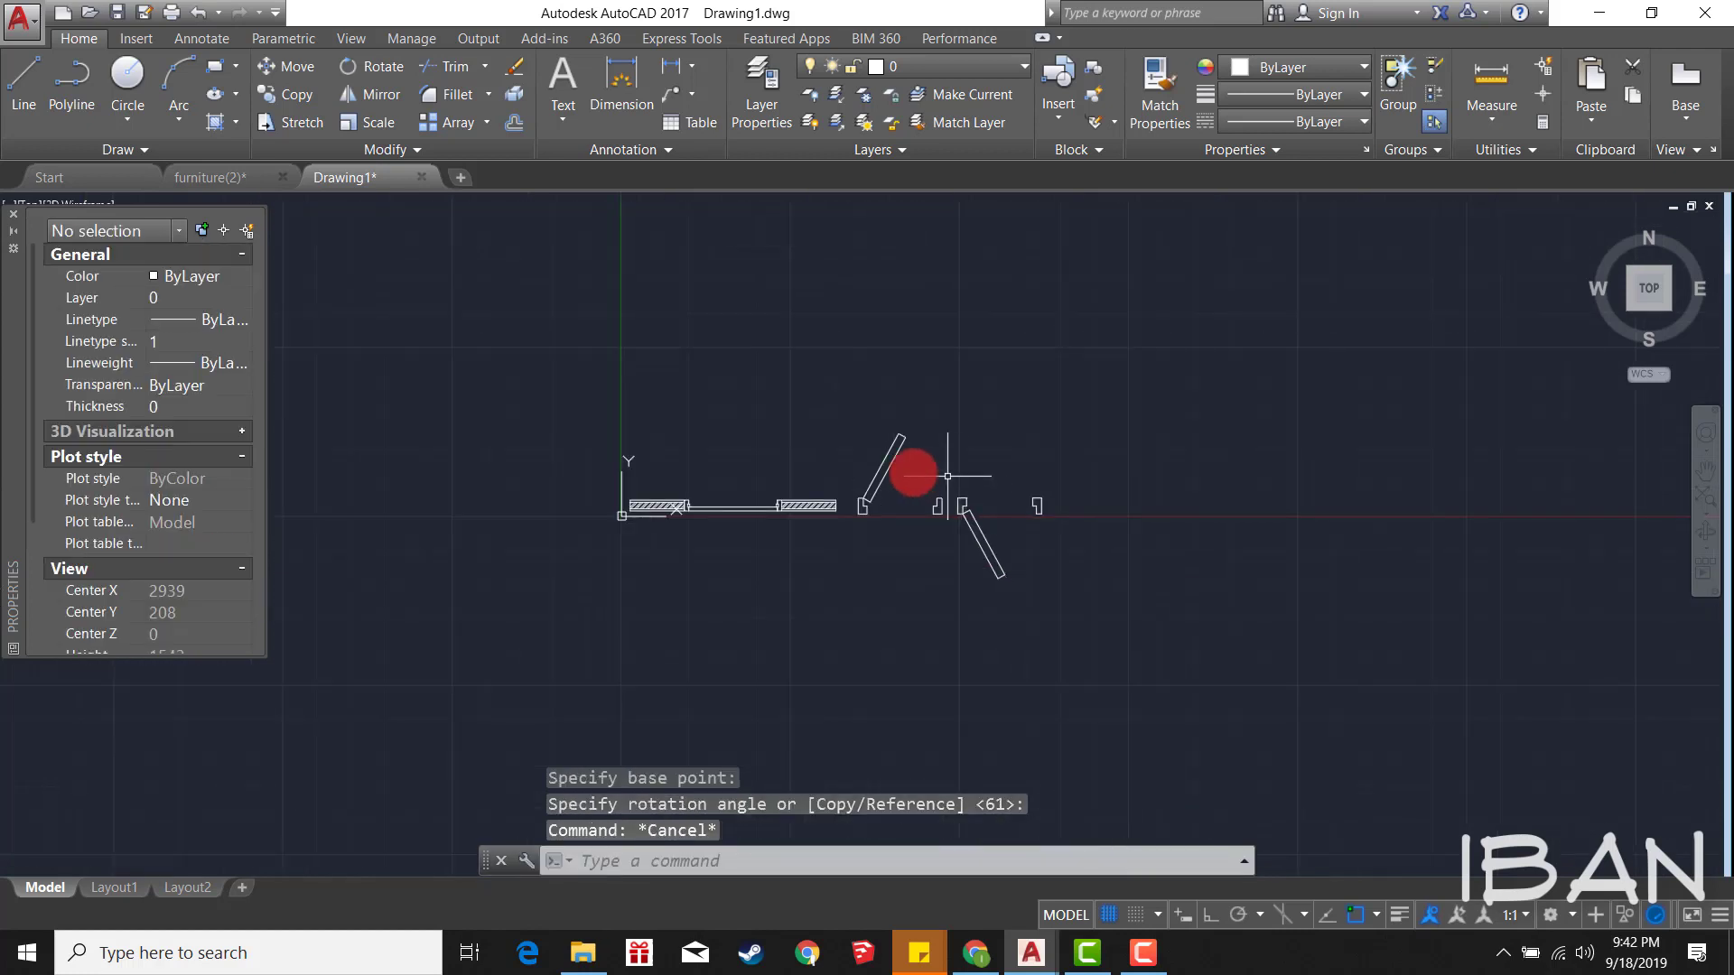
scroll(912, 470, up, 1)
text(l)
key(Return)
click(915, 706)
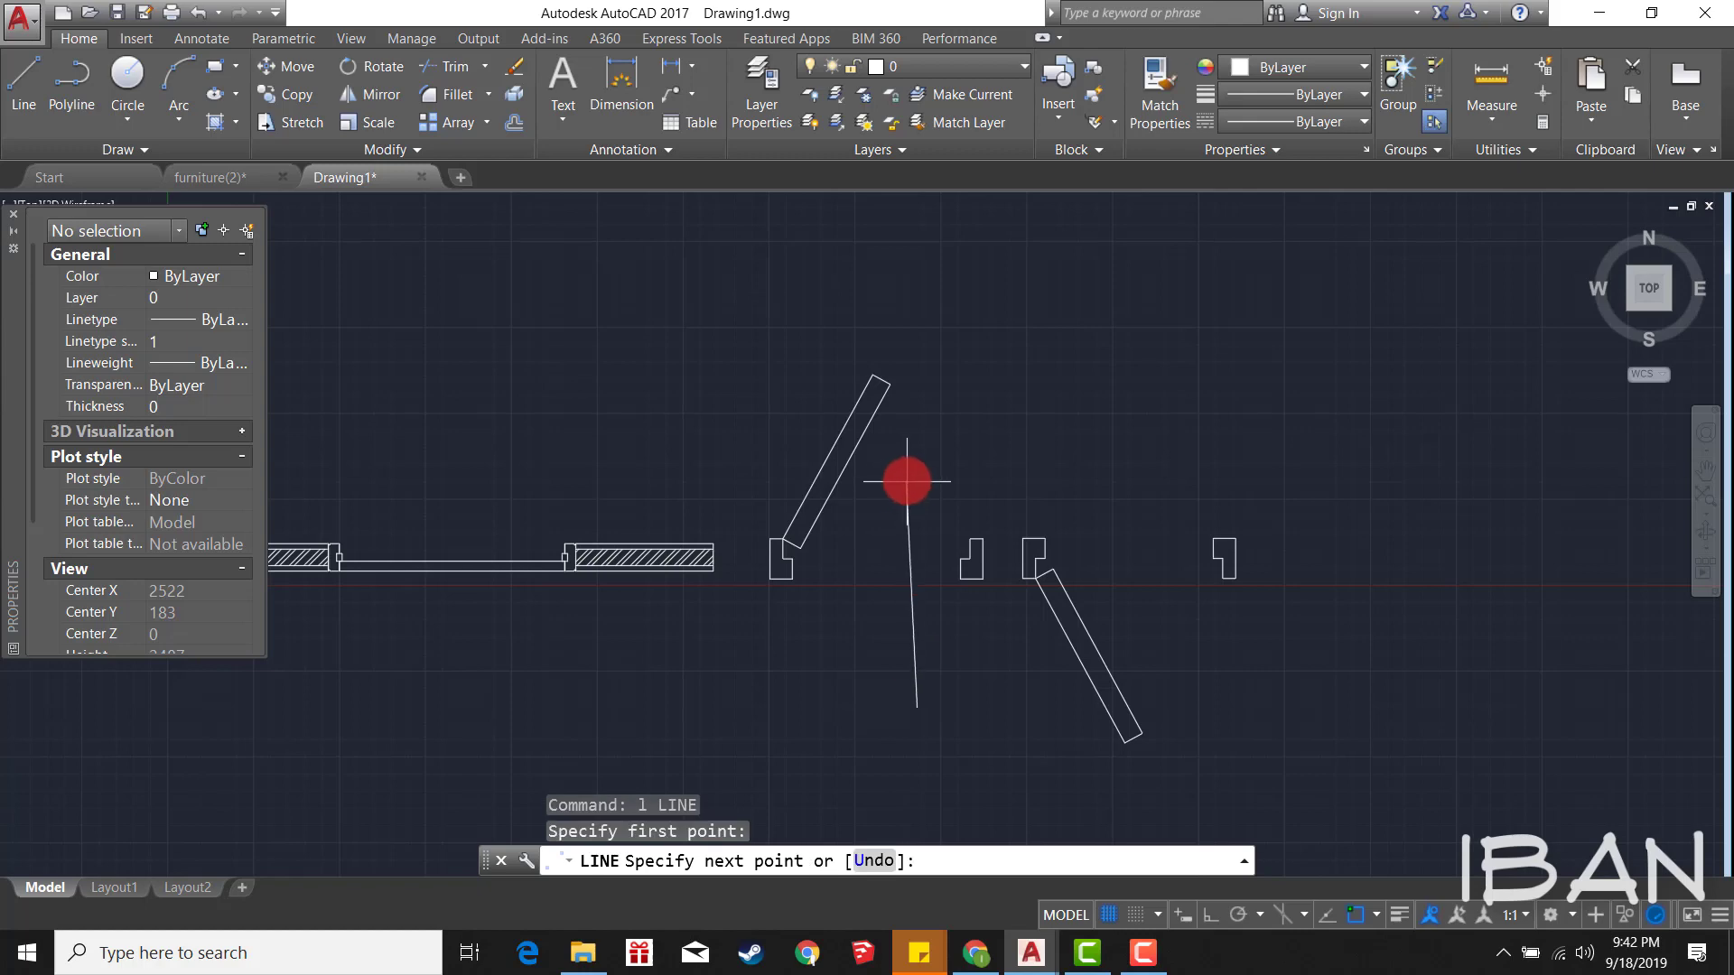
click(903, 481)
key(Return)
key(Return)
click(911, 478)
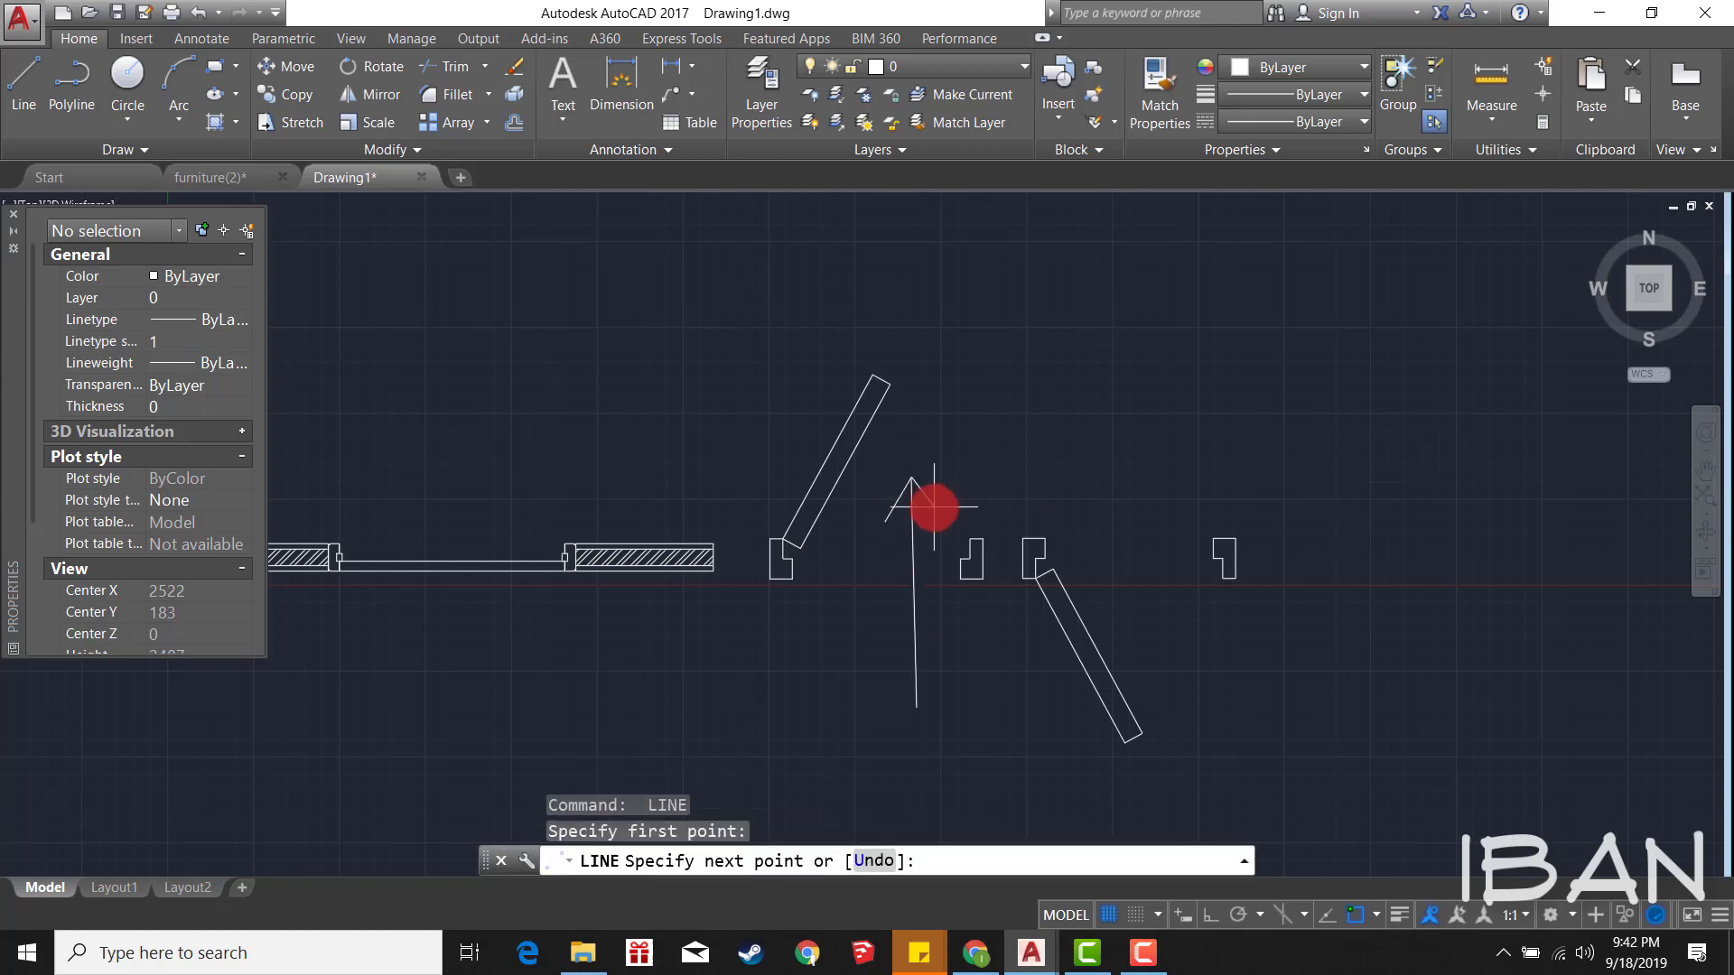
click(934, 508)
key(Escape)
Step: Draw a downward arrow with an arrowhead above the right door
key(Return)
click(1143, 540)
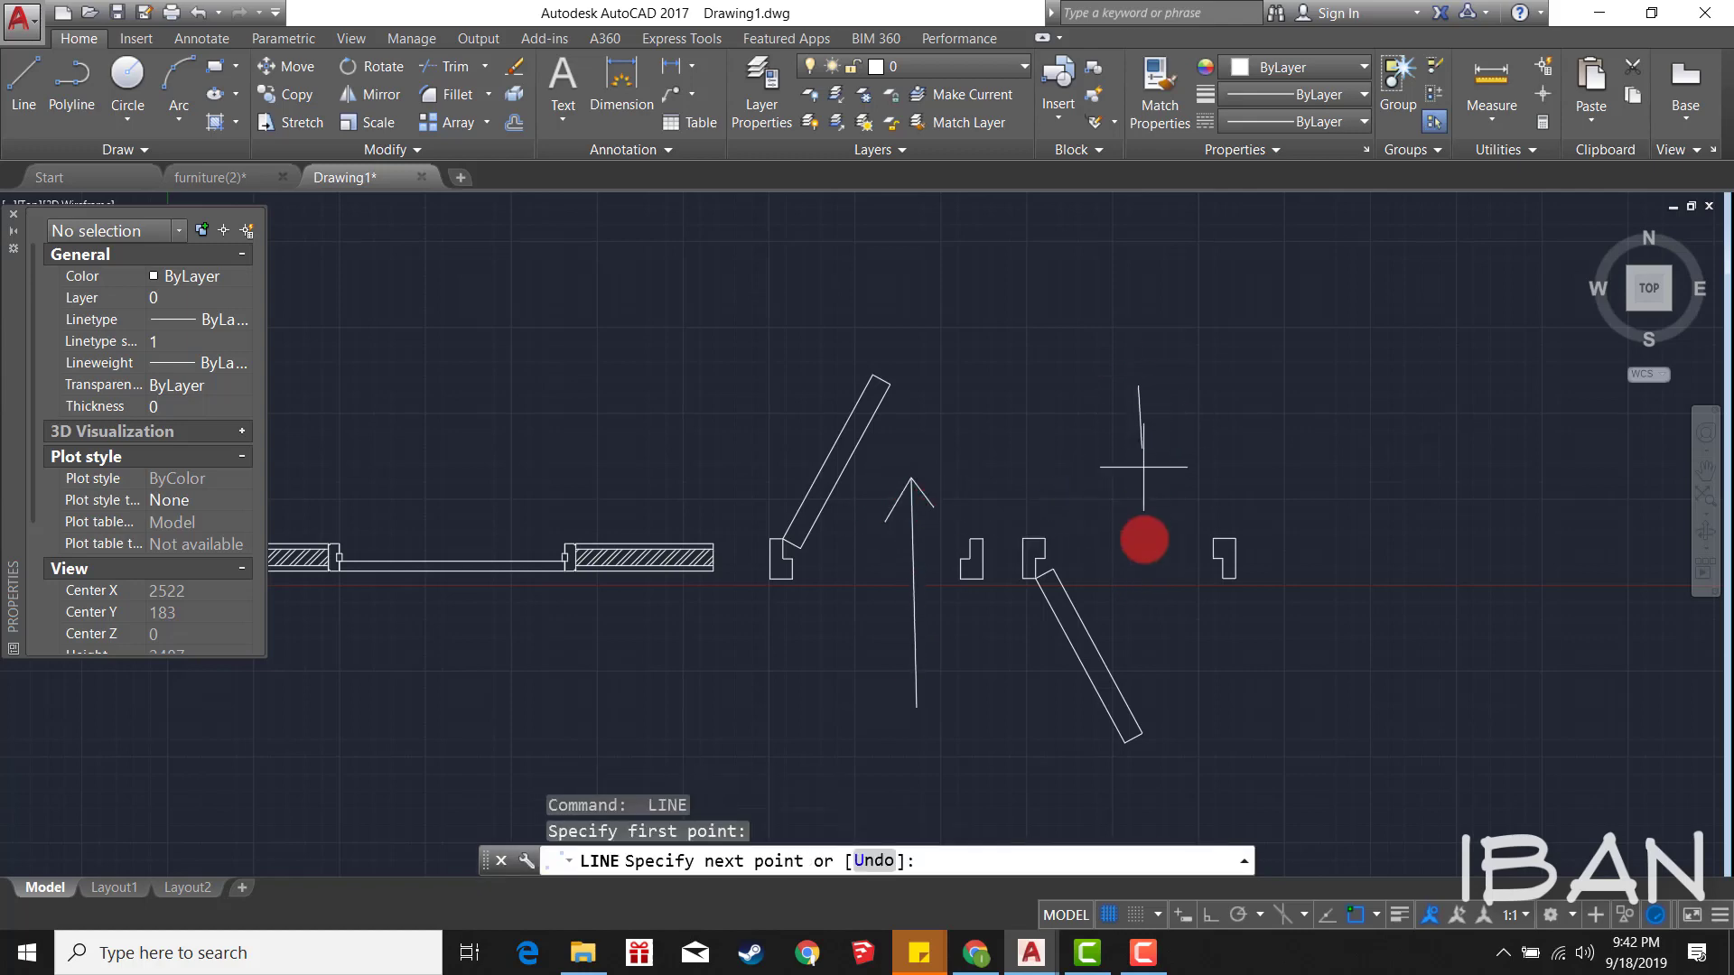
click(1141, 595)
key(Return)
key(Return)
click(1116, 572)
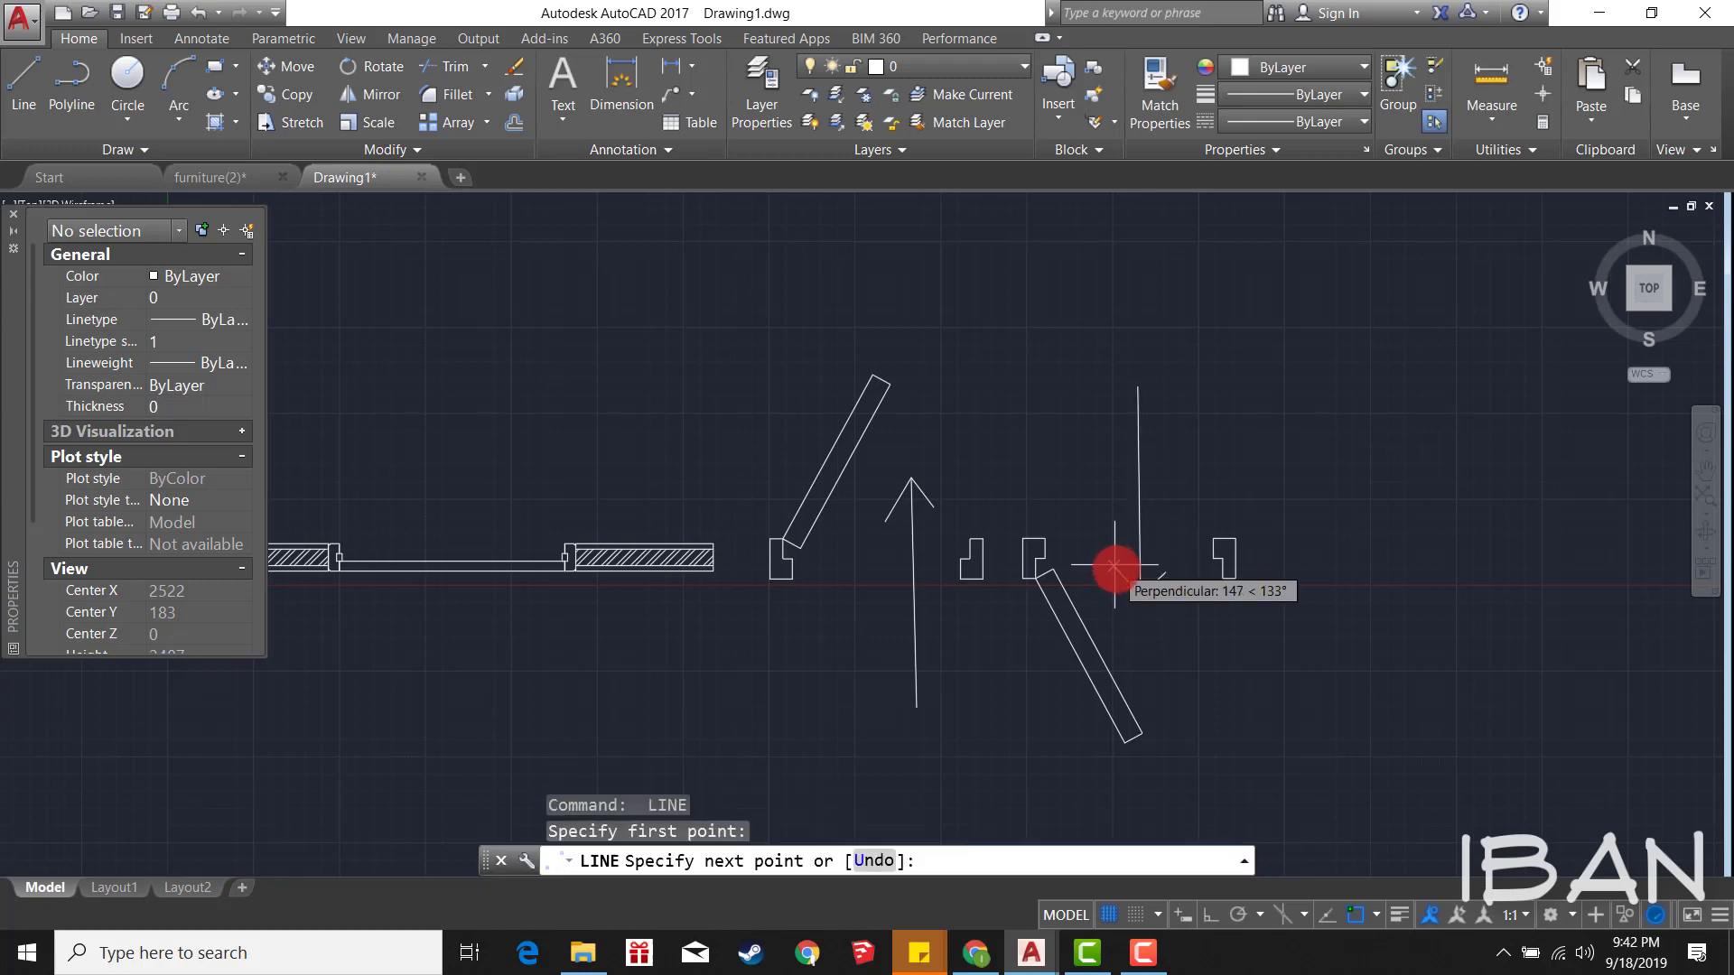
key(Escape)
scroll(1140, 506, down, 4)
scroll(1018, 549, up, 2)
Step: Erase the arrow sketches with a crossing window and save as Drawing1.dwg
click(1402, 726)
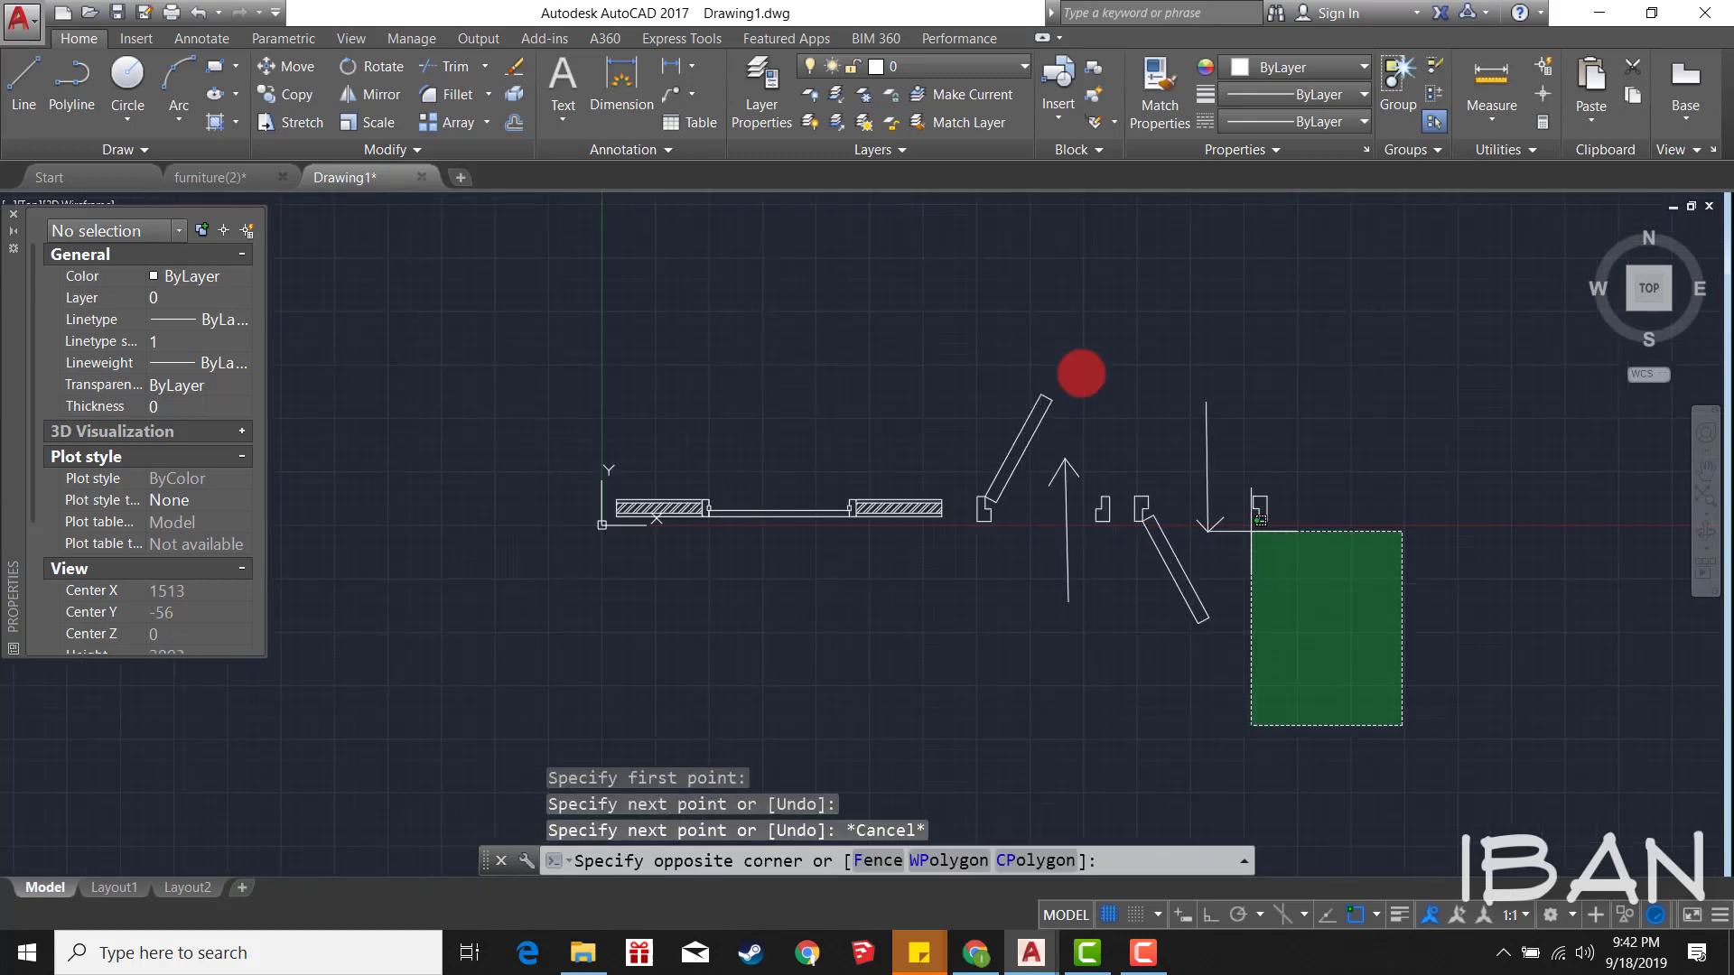
text(m)
key(Return)
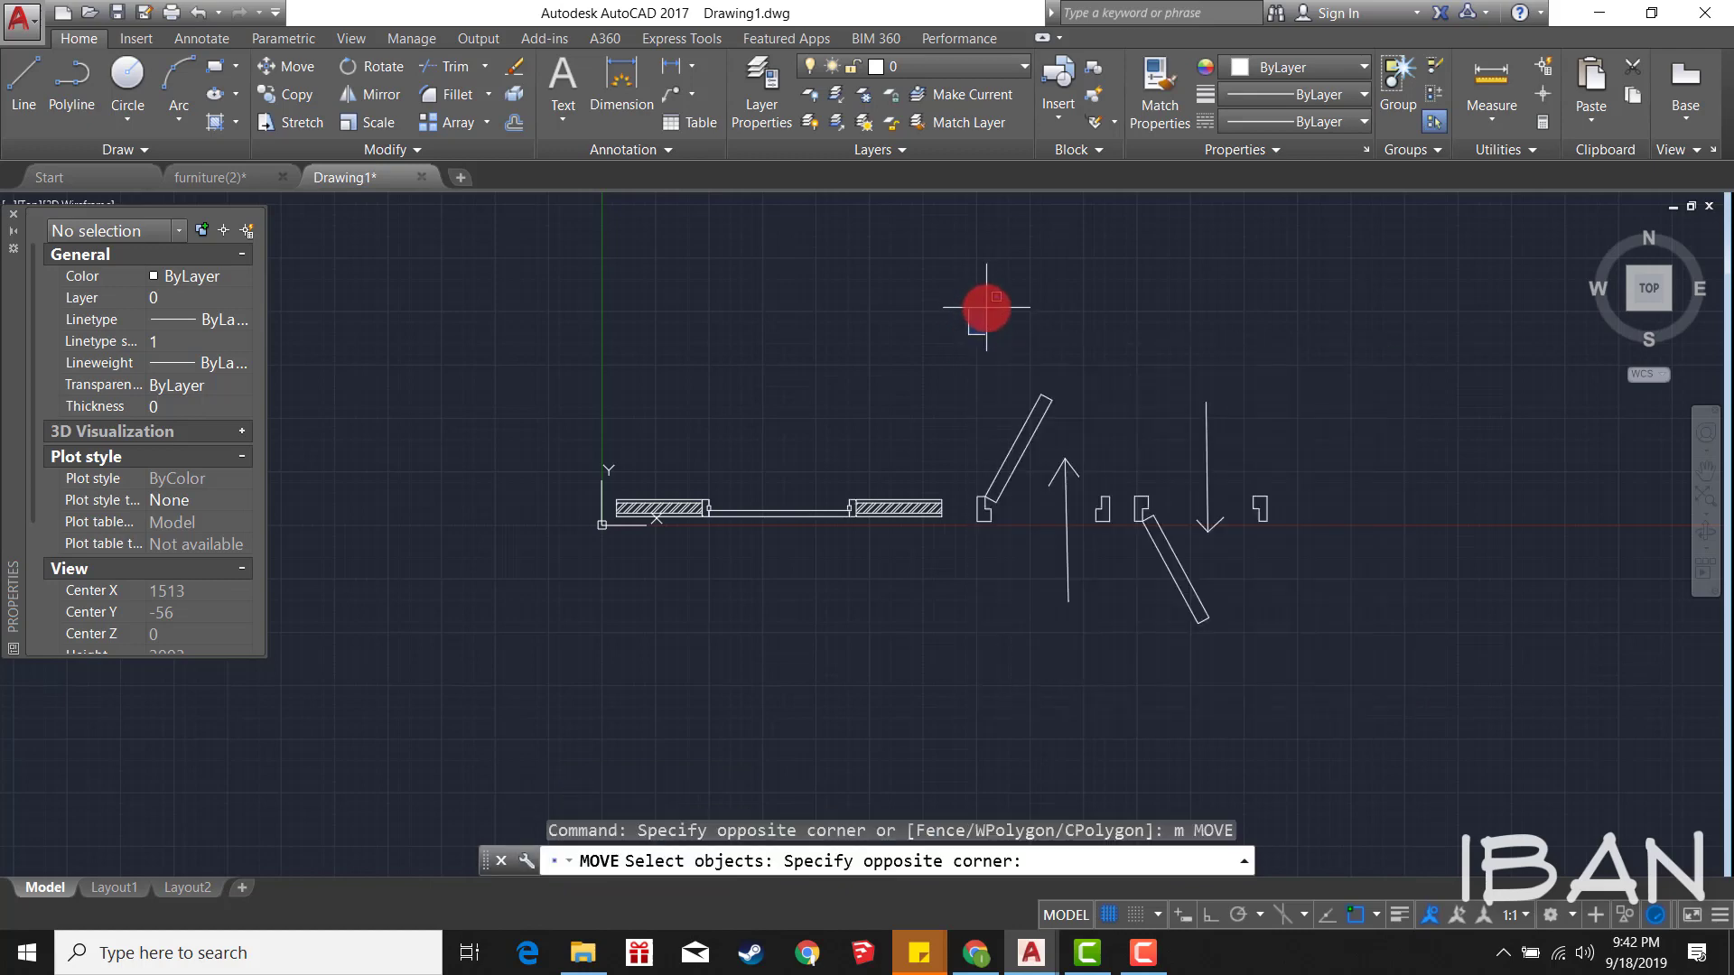
key(Escape)
key(Escape)
click(1391, 717)
click(970, 338)
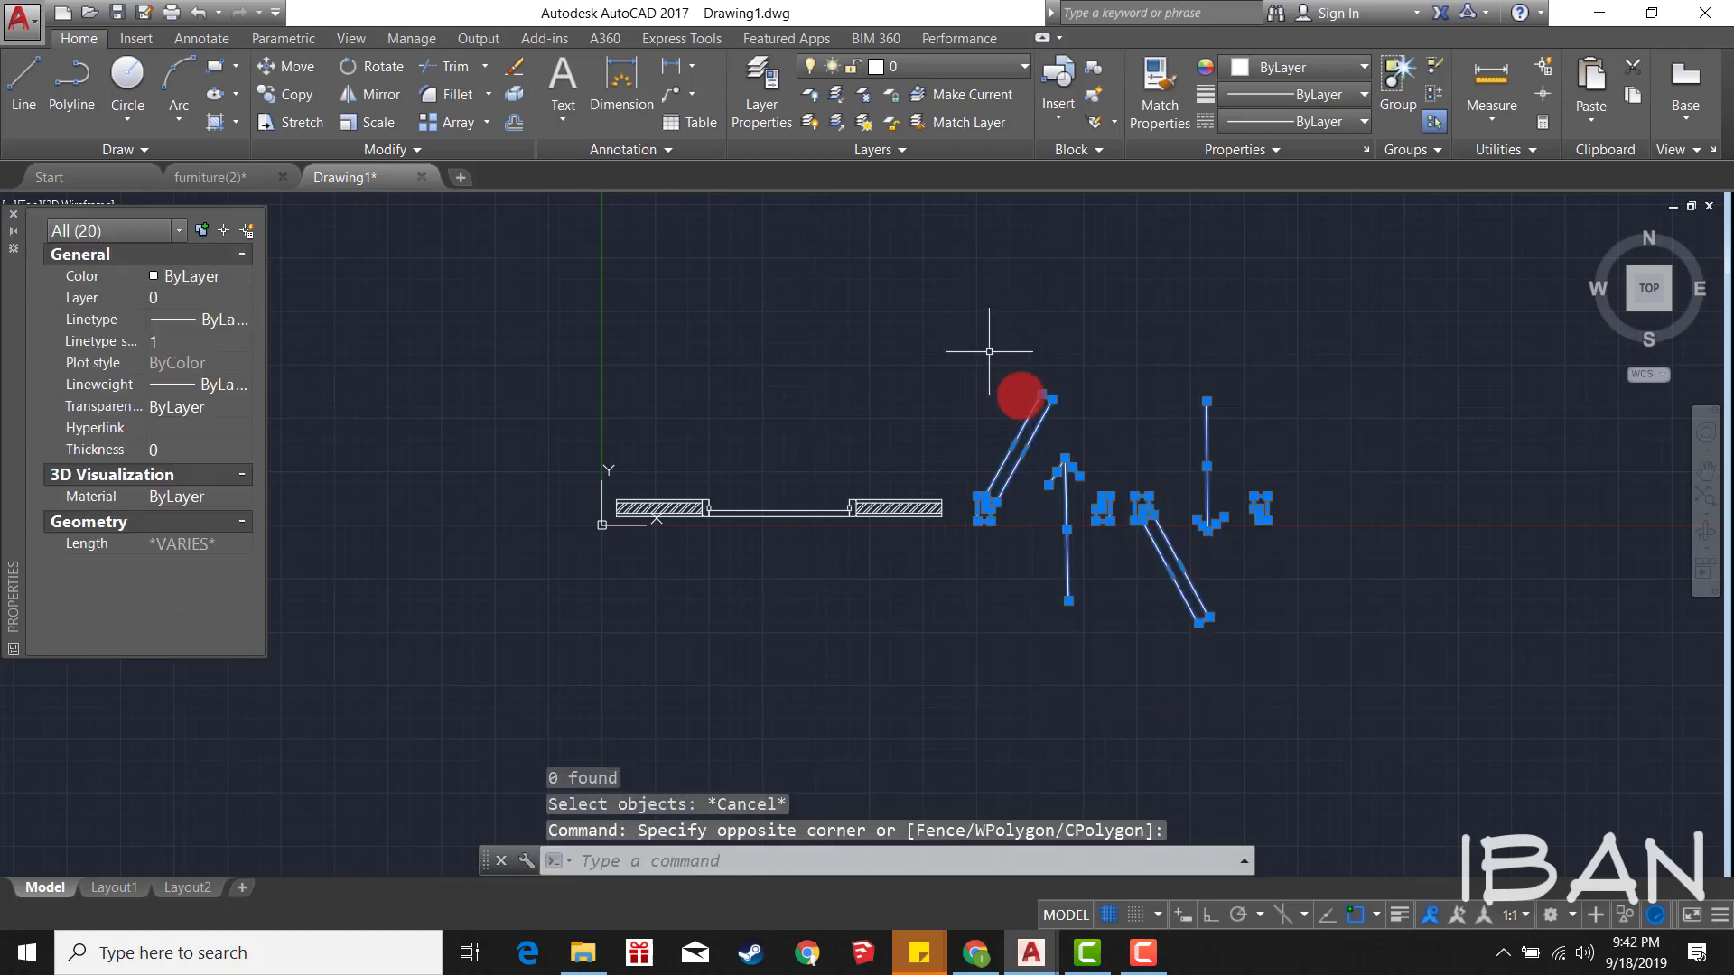
scroll(1030, 433, up, 1)
text(e)
key(Return)
scroll(765, 493, up, 3)
key(ctrl+s)
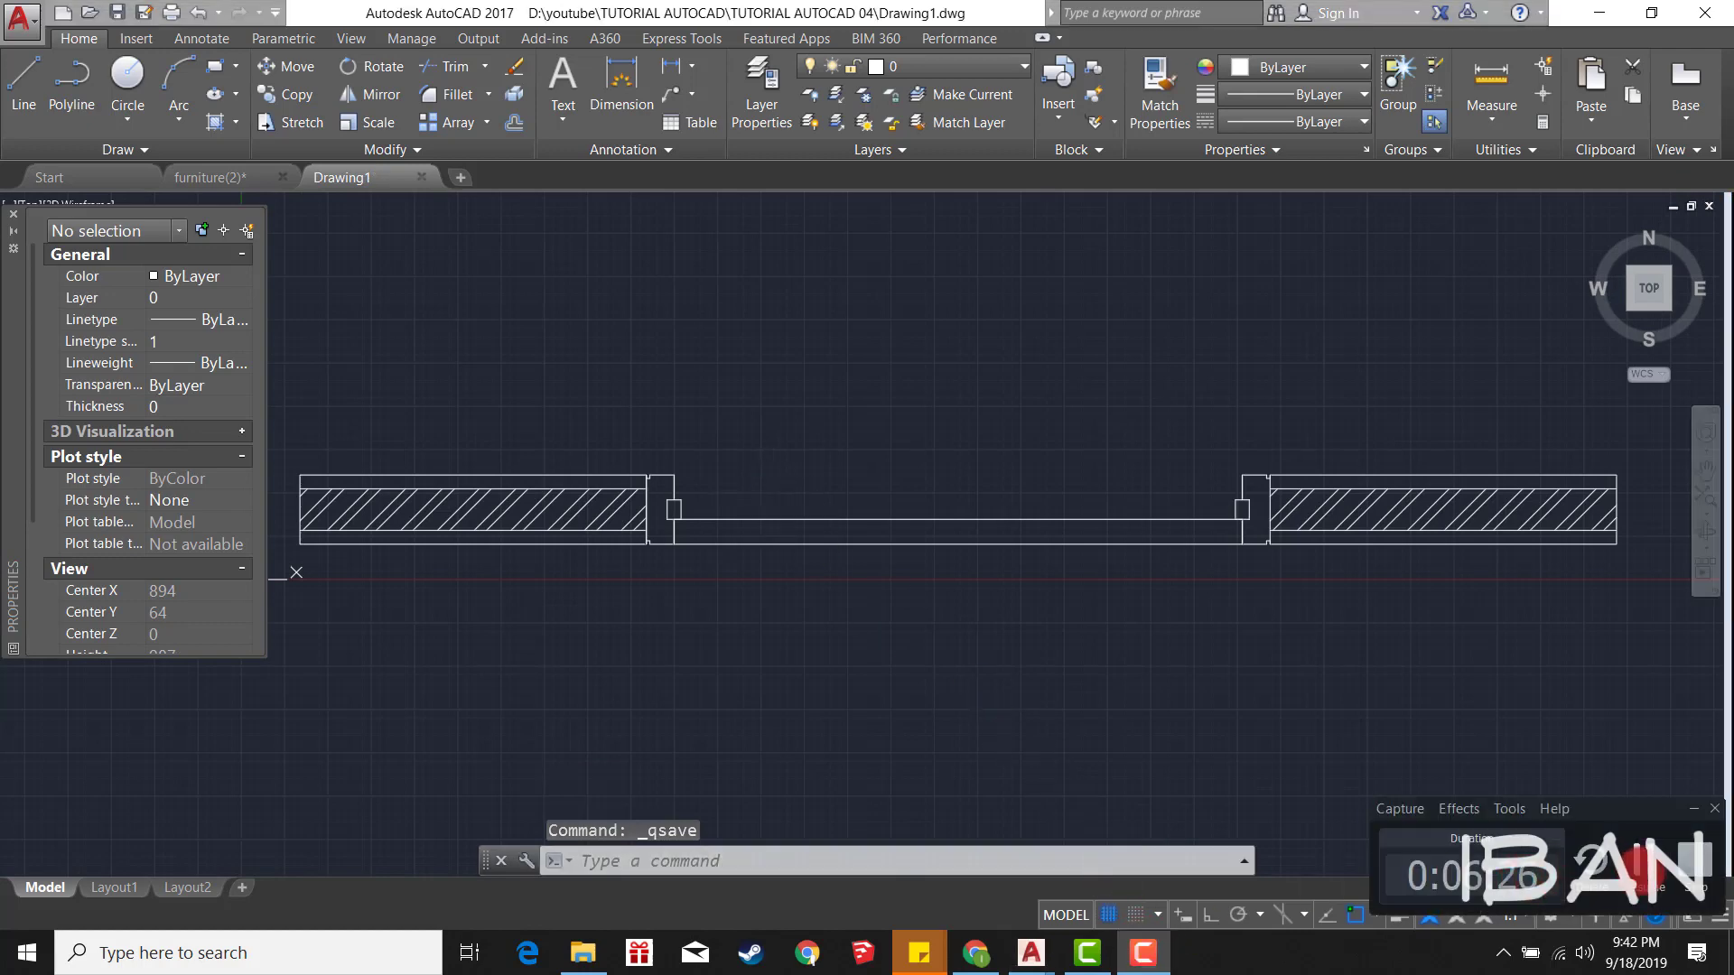
click(1005, 638)
key(Escape)
click(989, 600)
click(930, 511)
scroll(683, 524, up, 2)
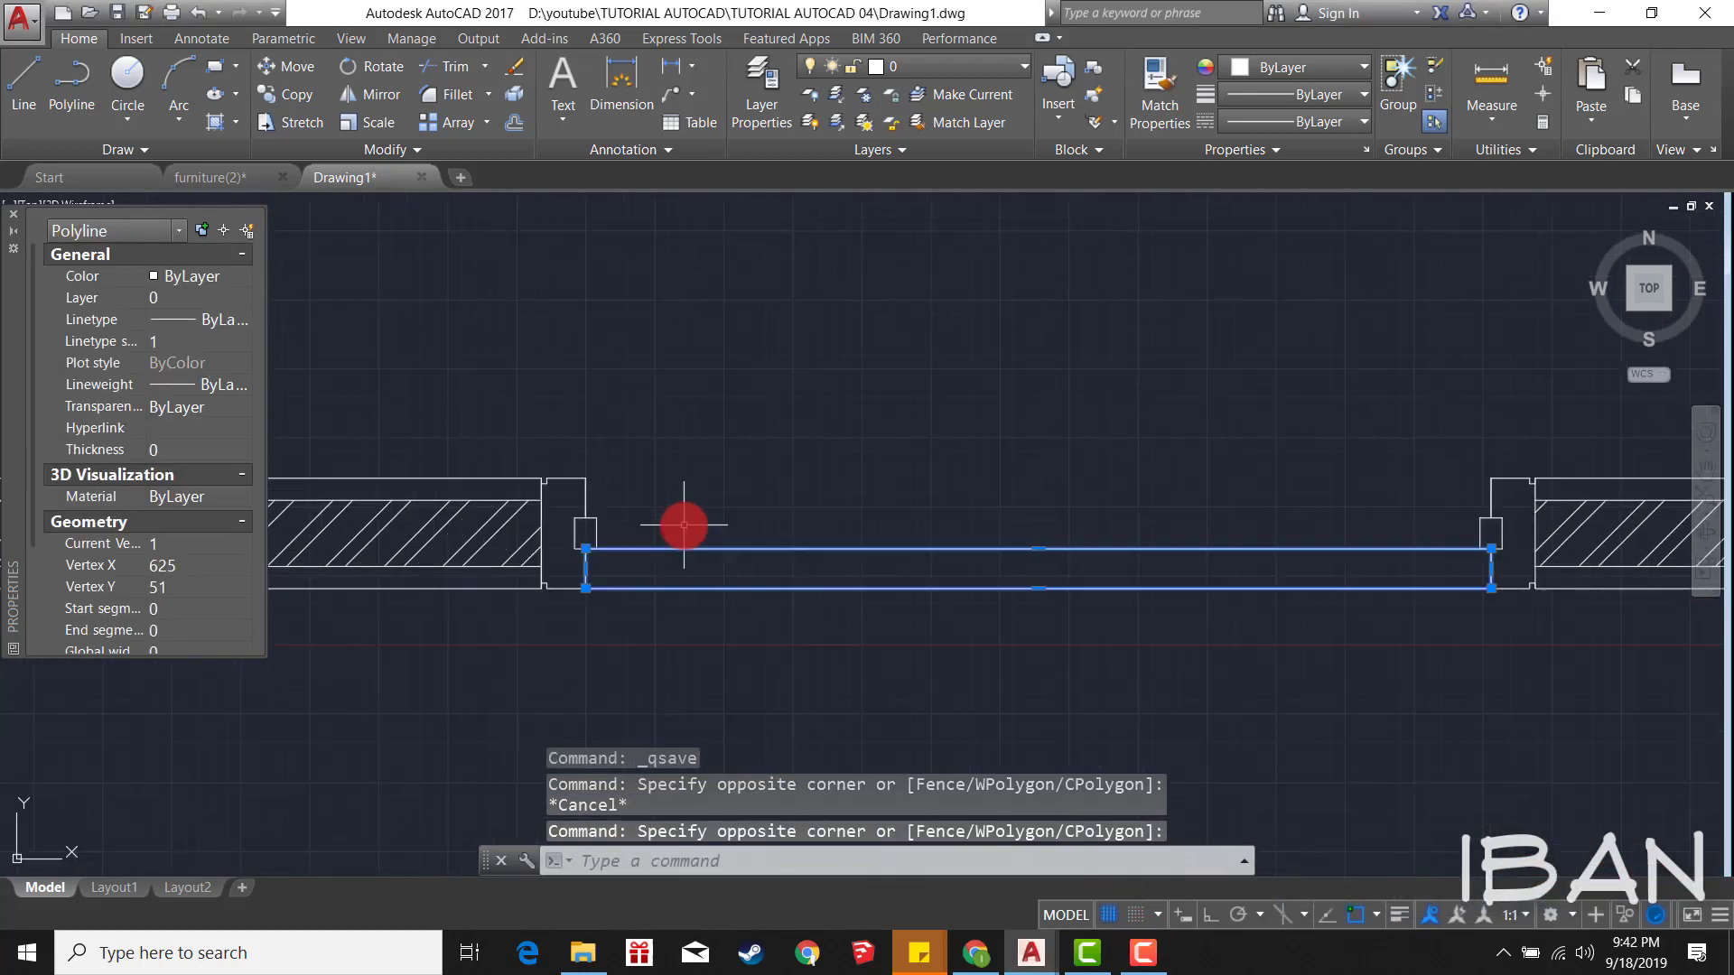
key(Return)
scroll(585, 555, up, 2)
click(587, 488)
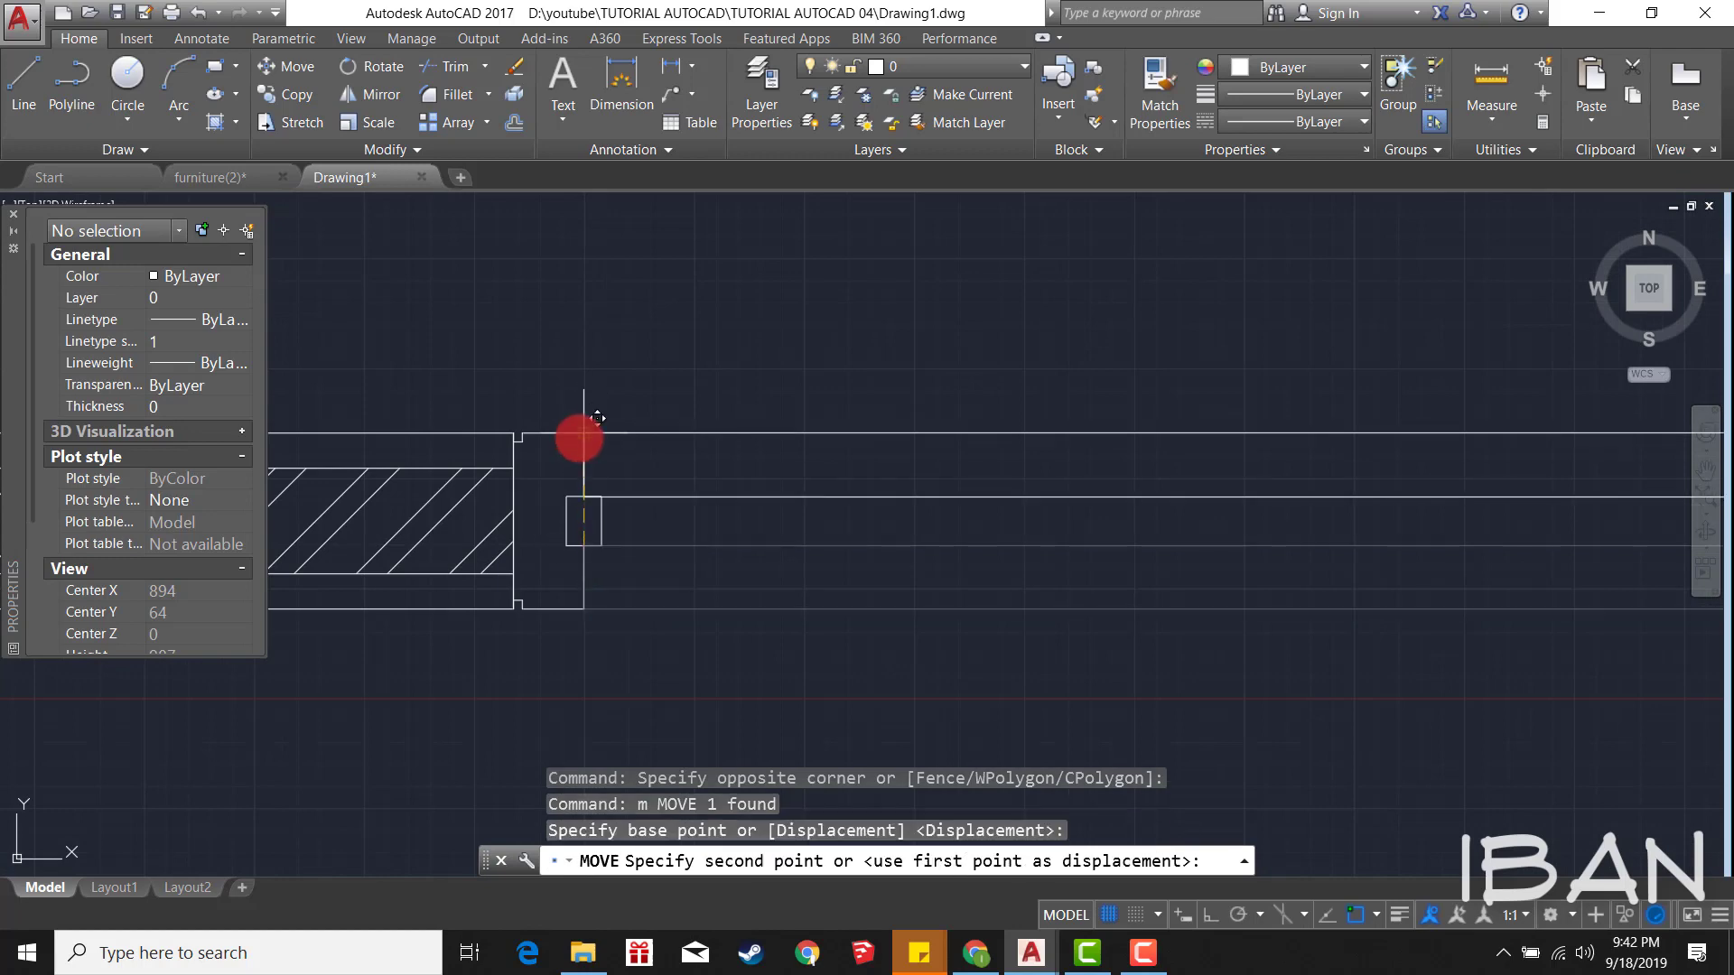
key(Escape)
scroll(687, 424, down, 4)
scroll(690, 492, up, 2)
scroll(730, 495, up, 2)
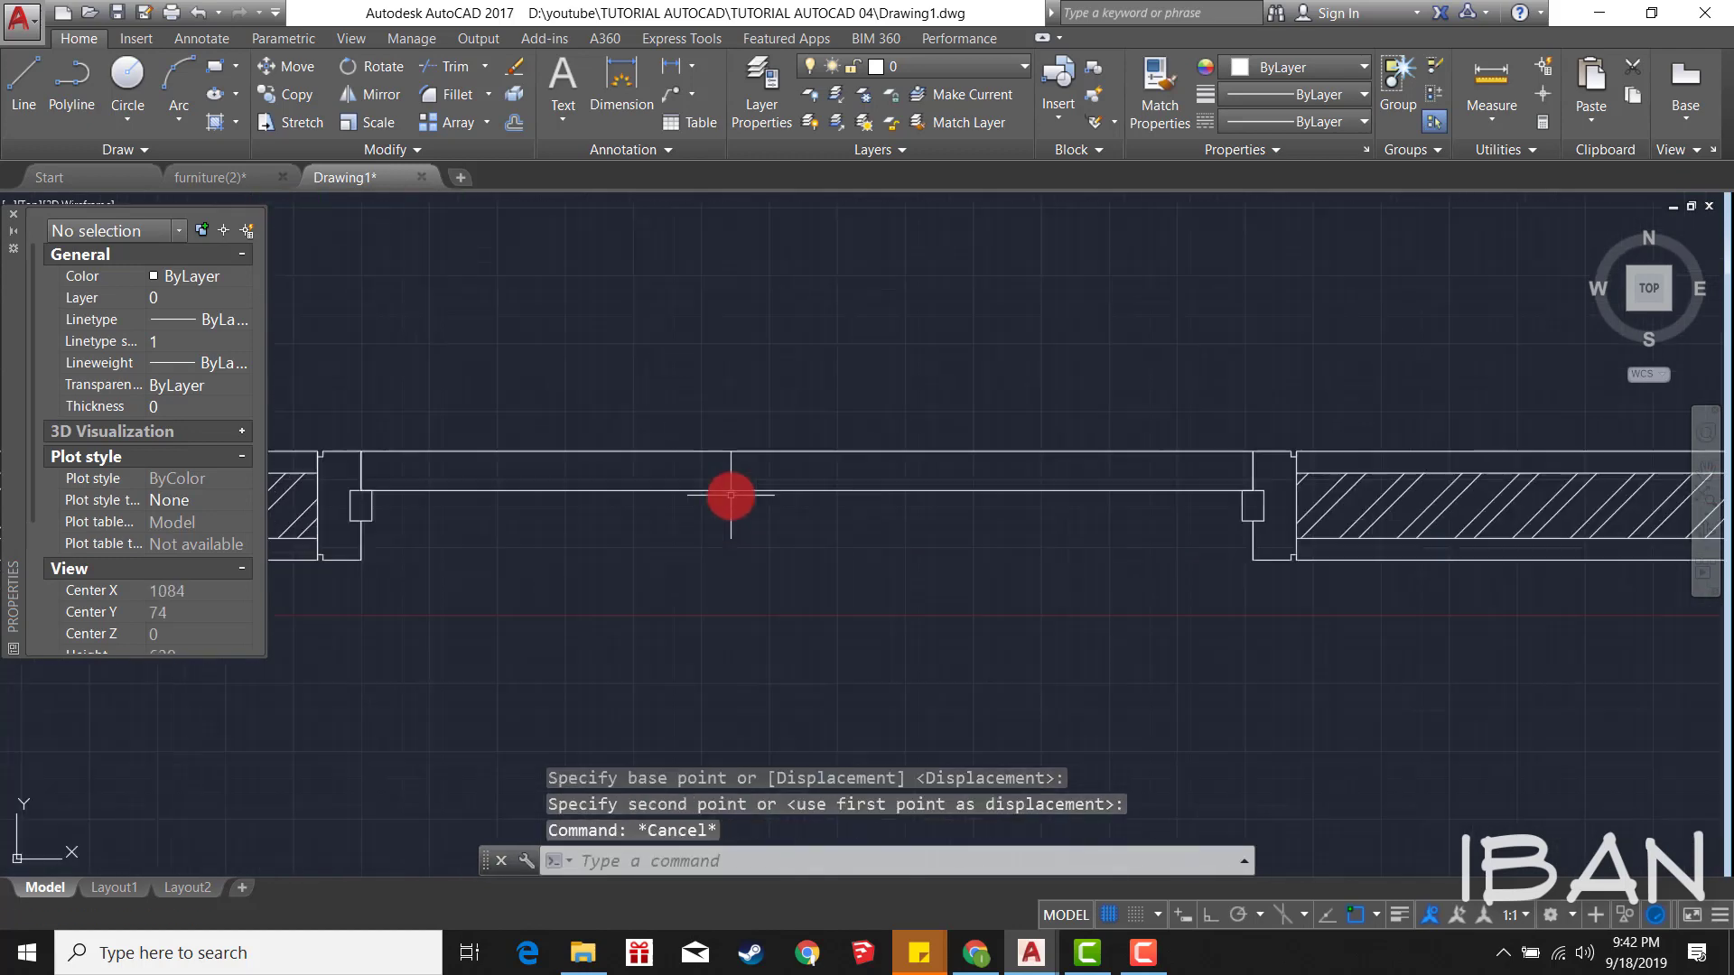
middle_drag(627, 503, 685, 492)
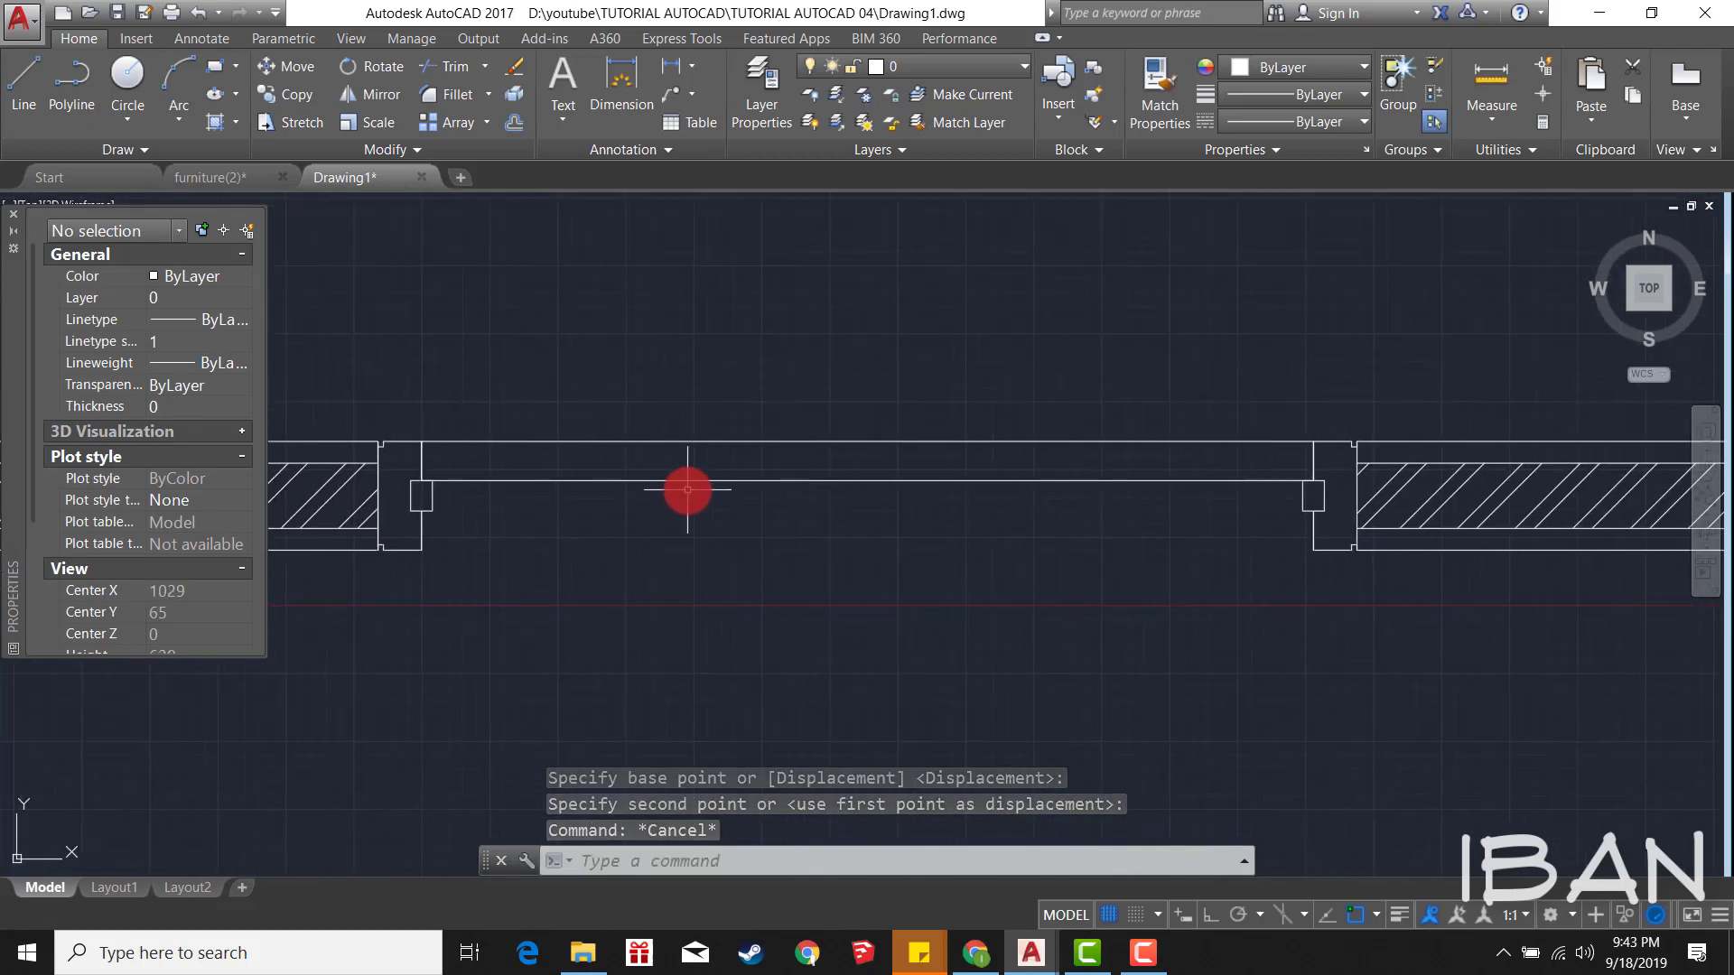
scroll(687, 489, down, 1)
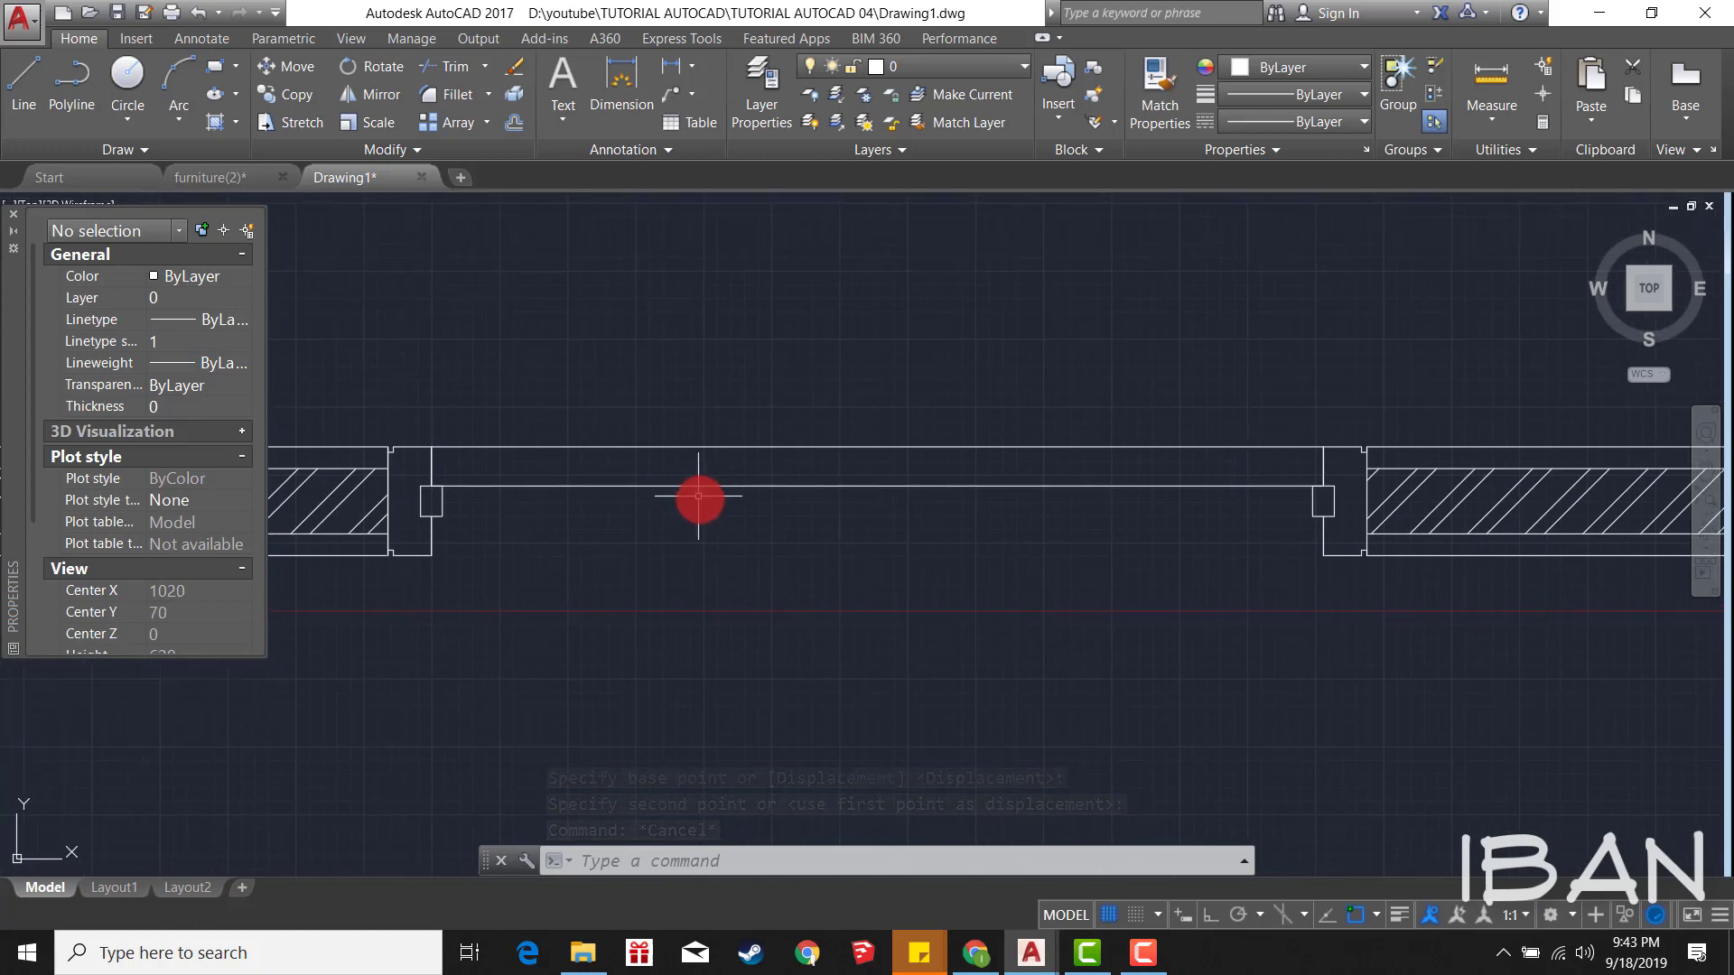
scroll(625, 507, down, 1)
scroll(632, 433, up, 2)
text(rec)
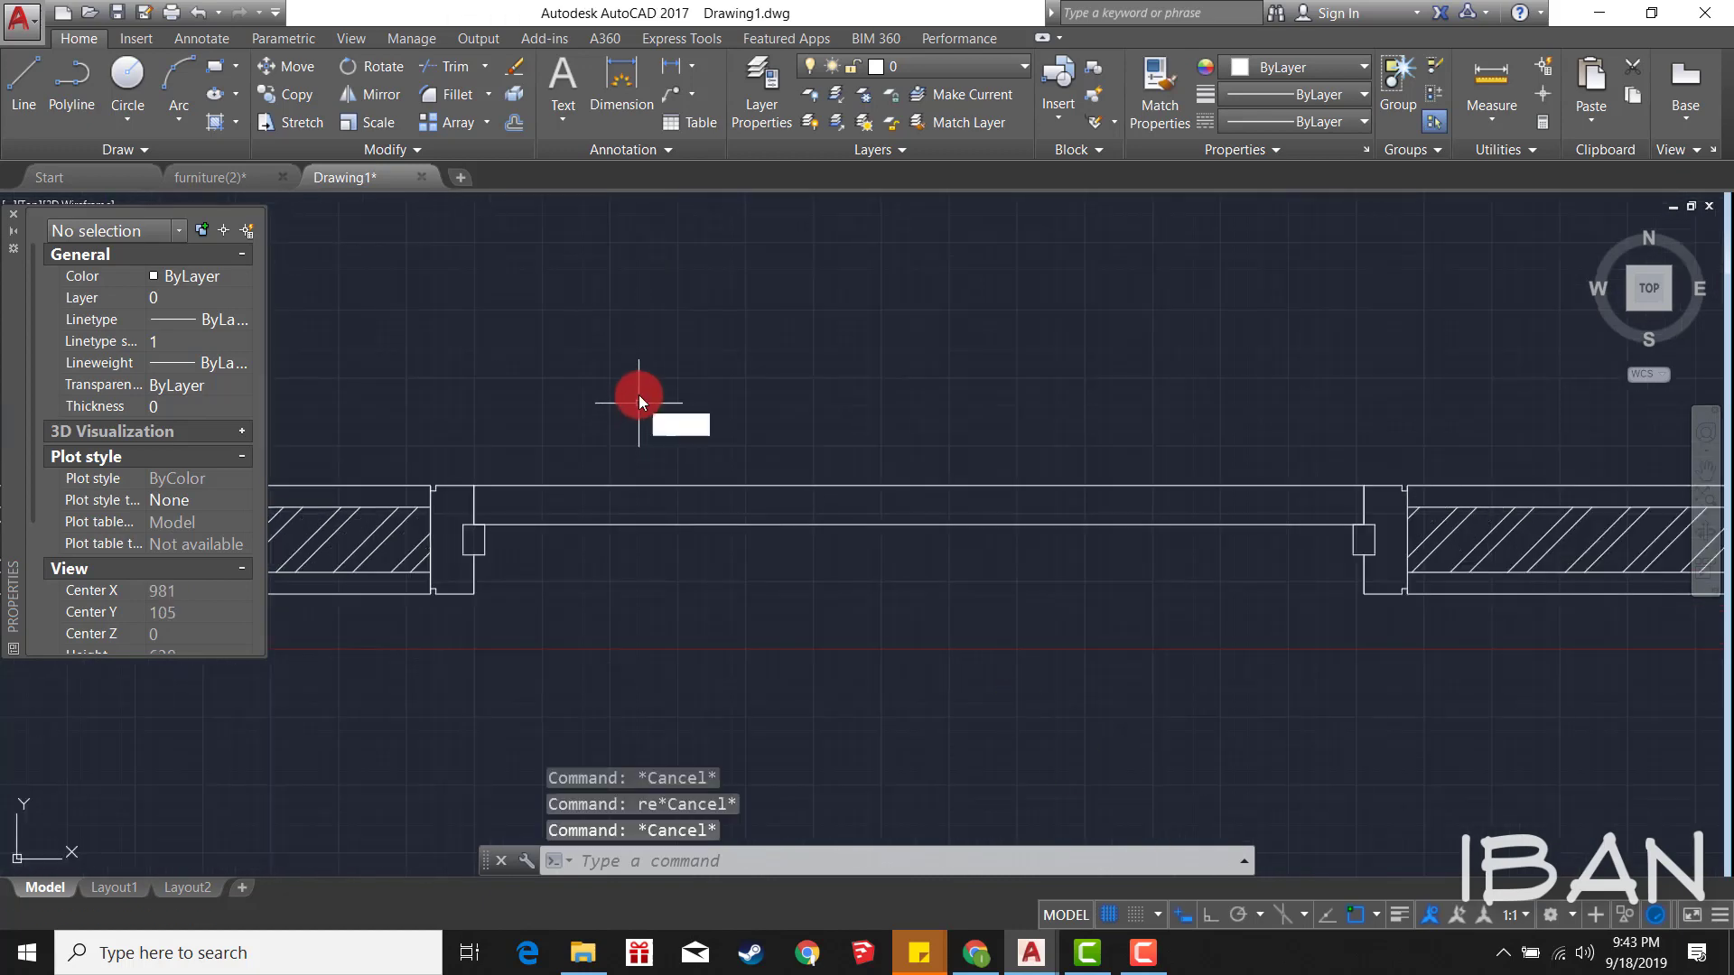
key(Return)
Step: Draw the 47 by 12 handle plate rectangle above the wall
click(602, 294)
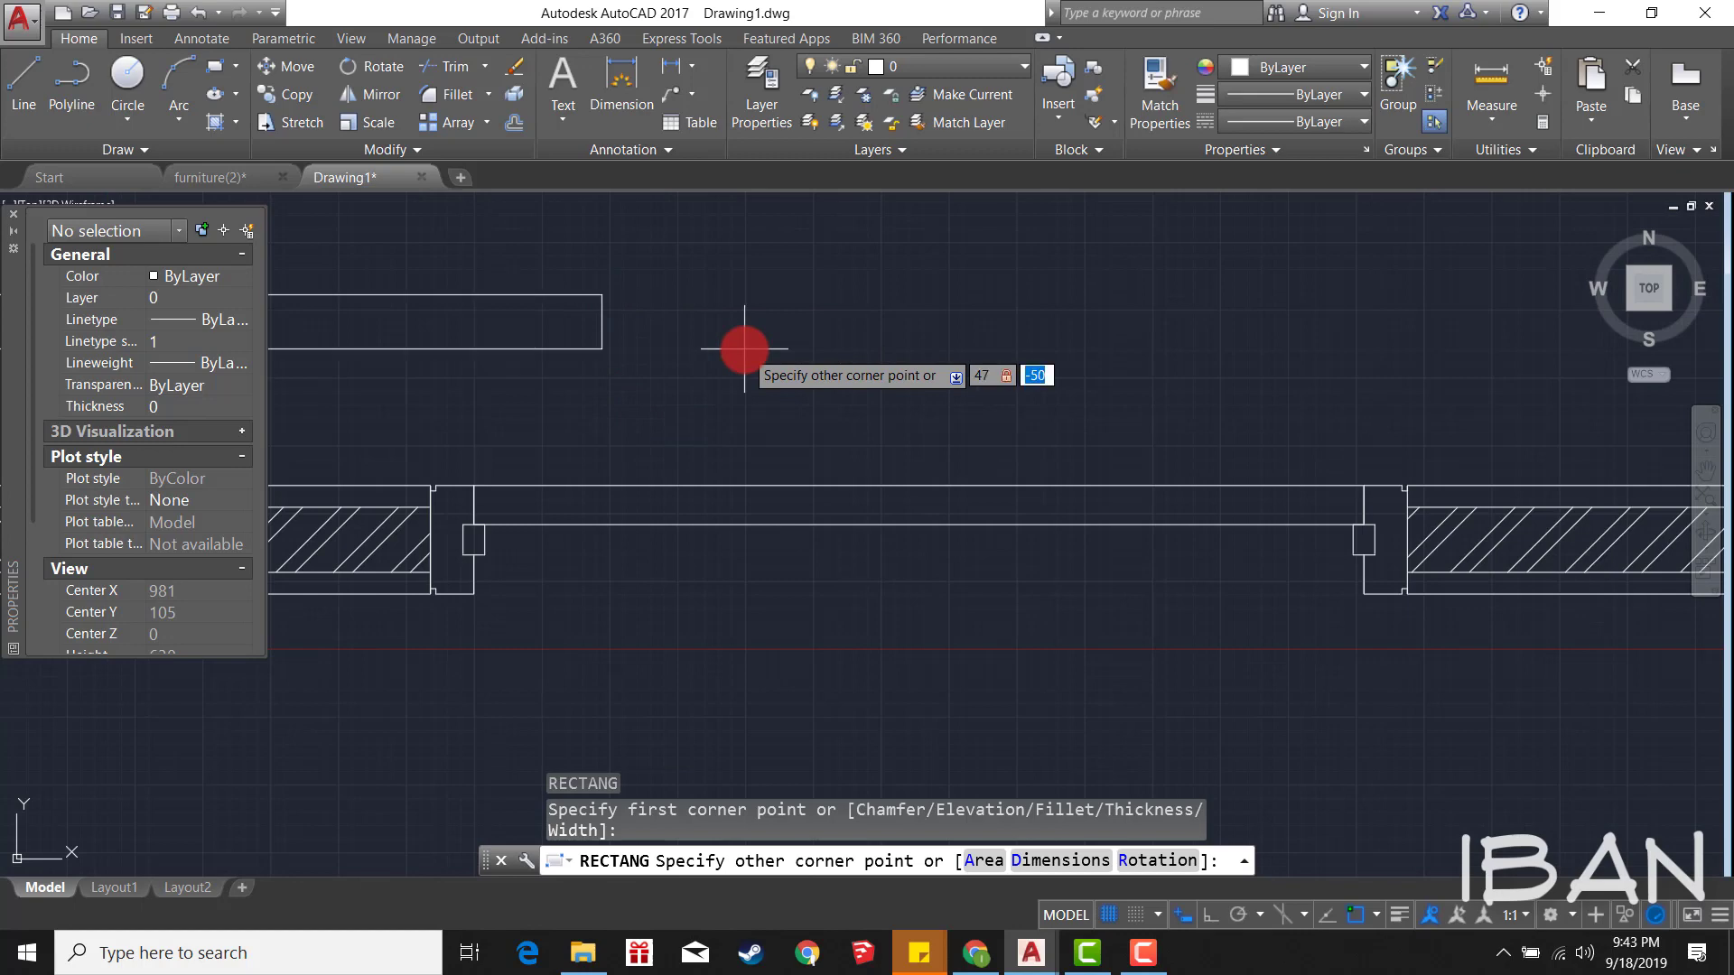
text(12)
key(Return)
key(Escape)
Step: Move the plate by its bottom midpoint onto the wall line
click(741, 342)
click(615, 249)
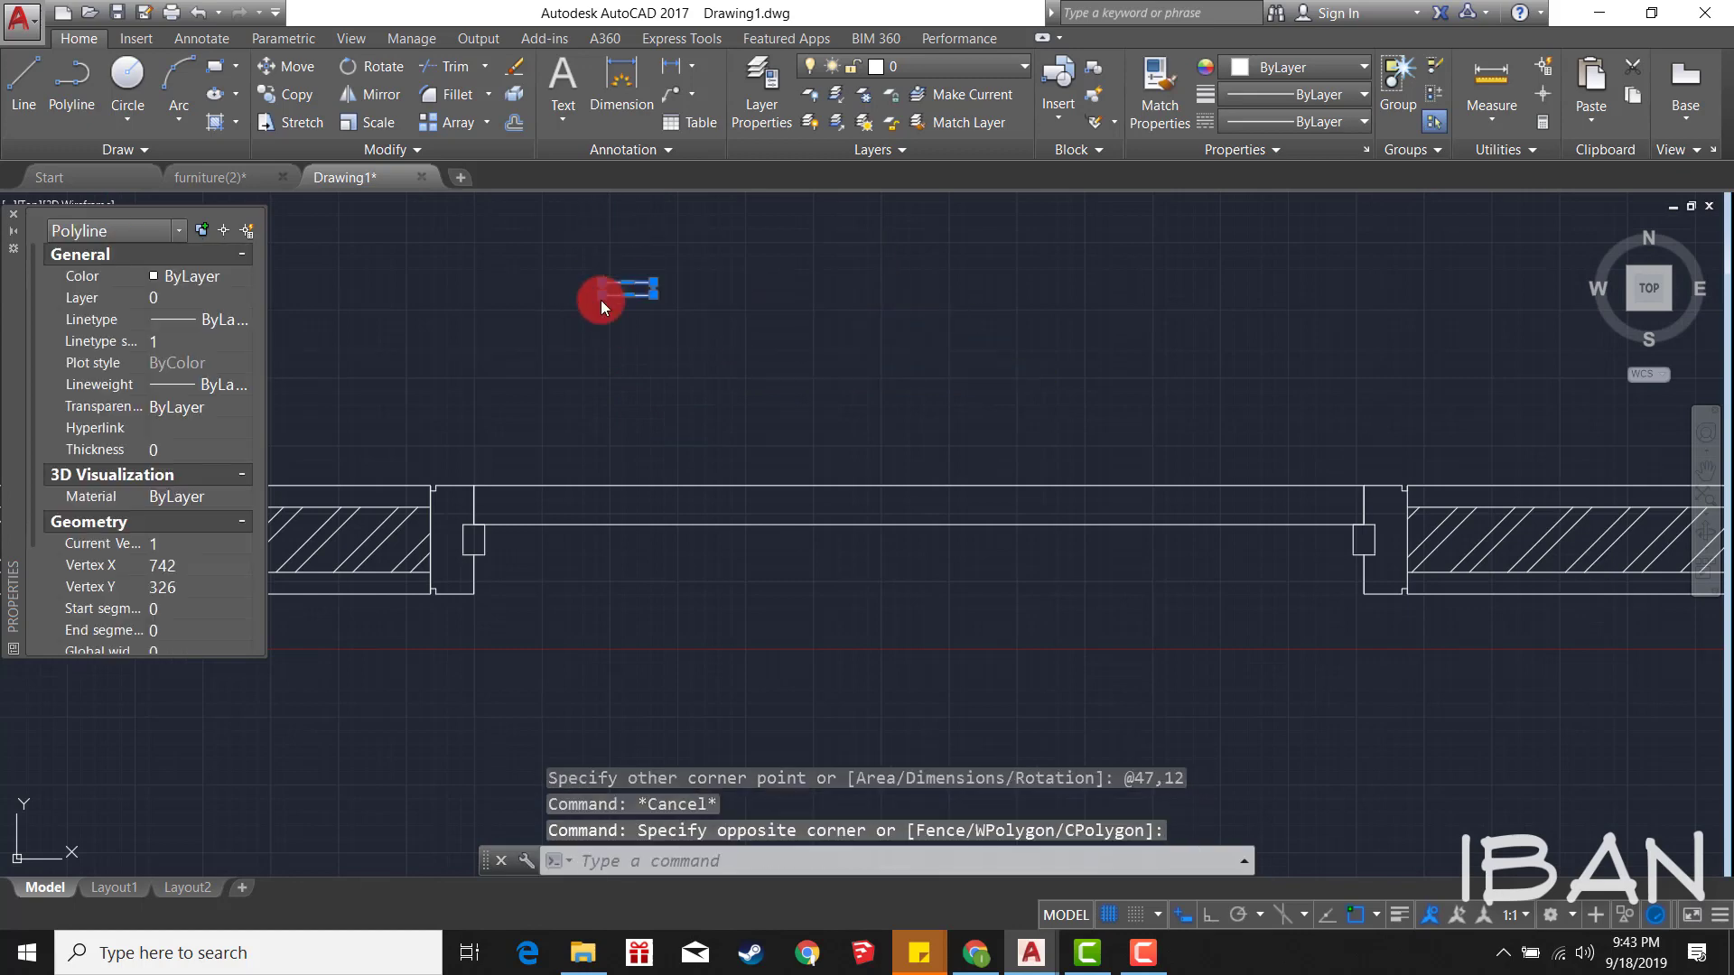
text(m)
key(Return)
click(627, 296)
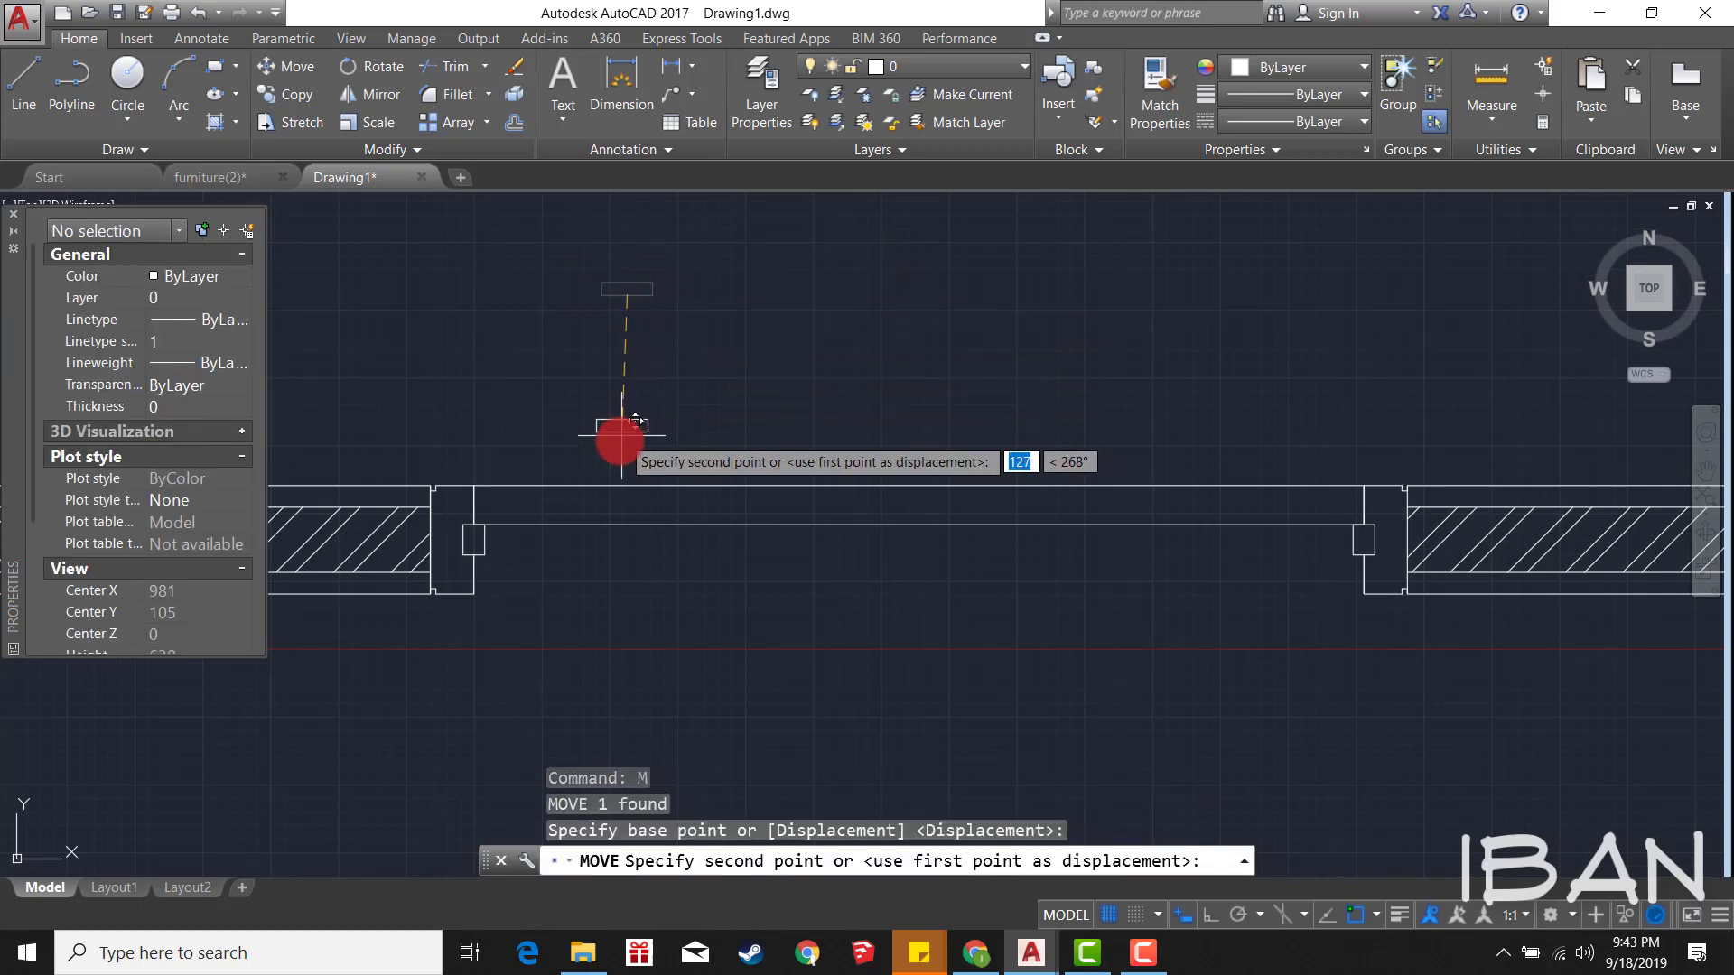
click(618, 484)
key(Escape)
key(Escape)
Step: Draw guide lines from the jamb corner: up, 140 across, and down to the wall face
scroll(501, 424, up, 1)
text(l)
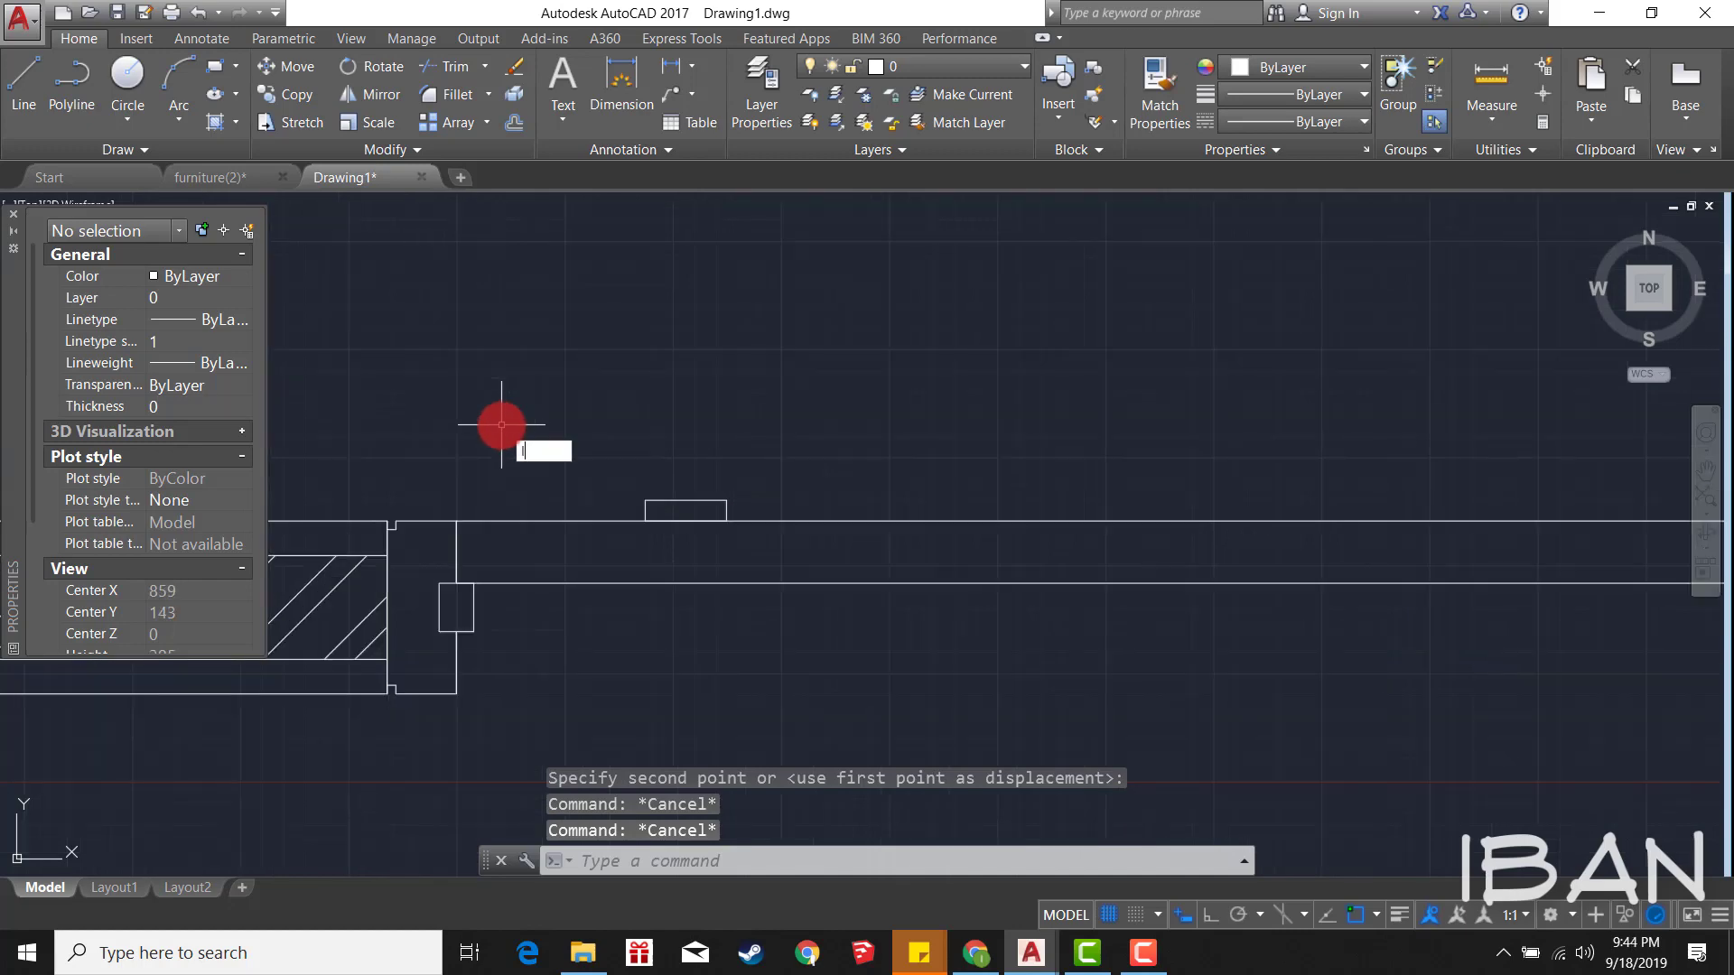
key(Return)
scroll(542, 451, up, 2)
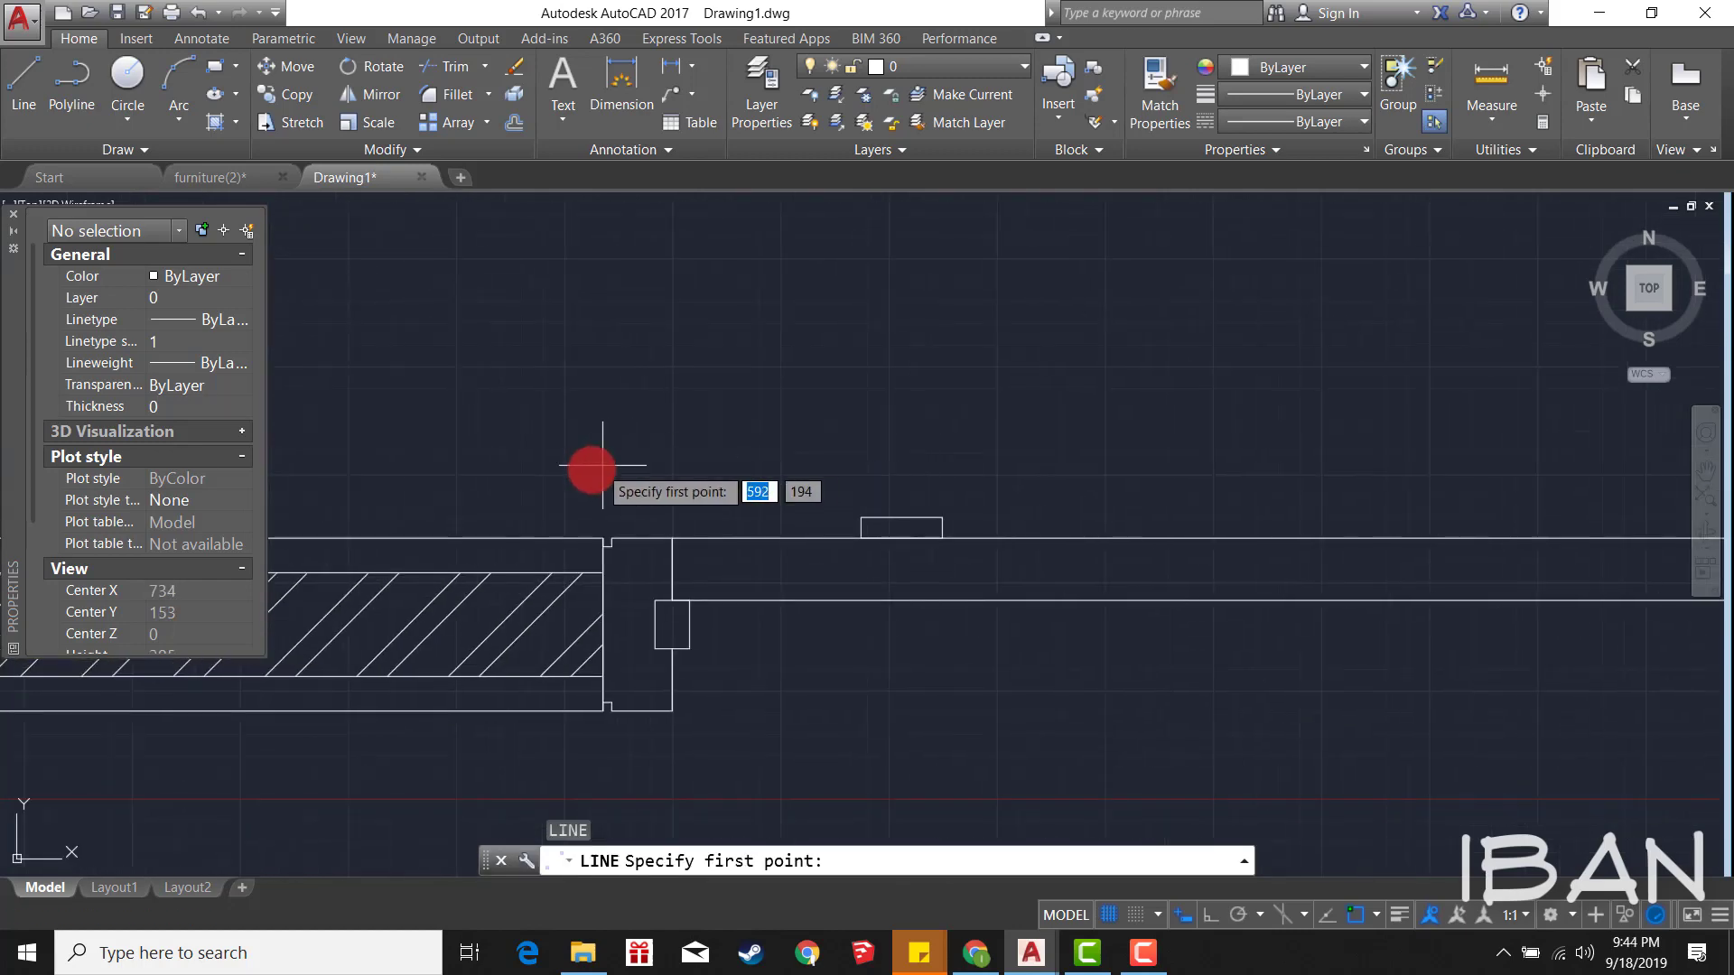
click(604, 539)
click(603, 364)
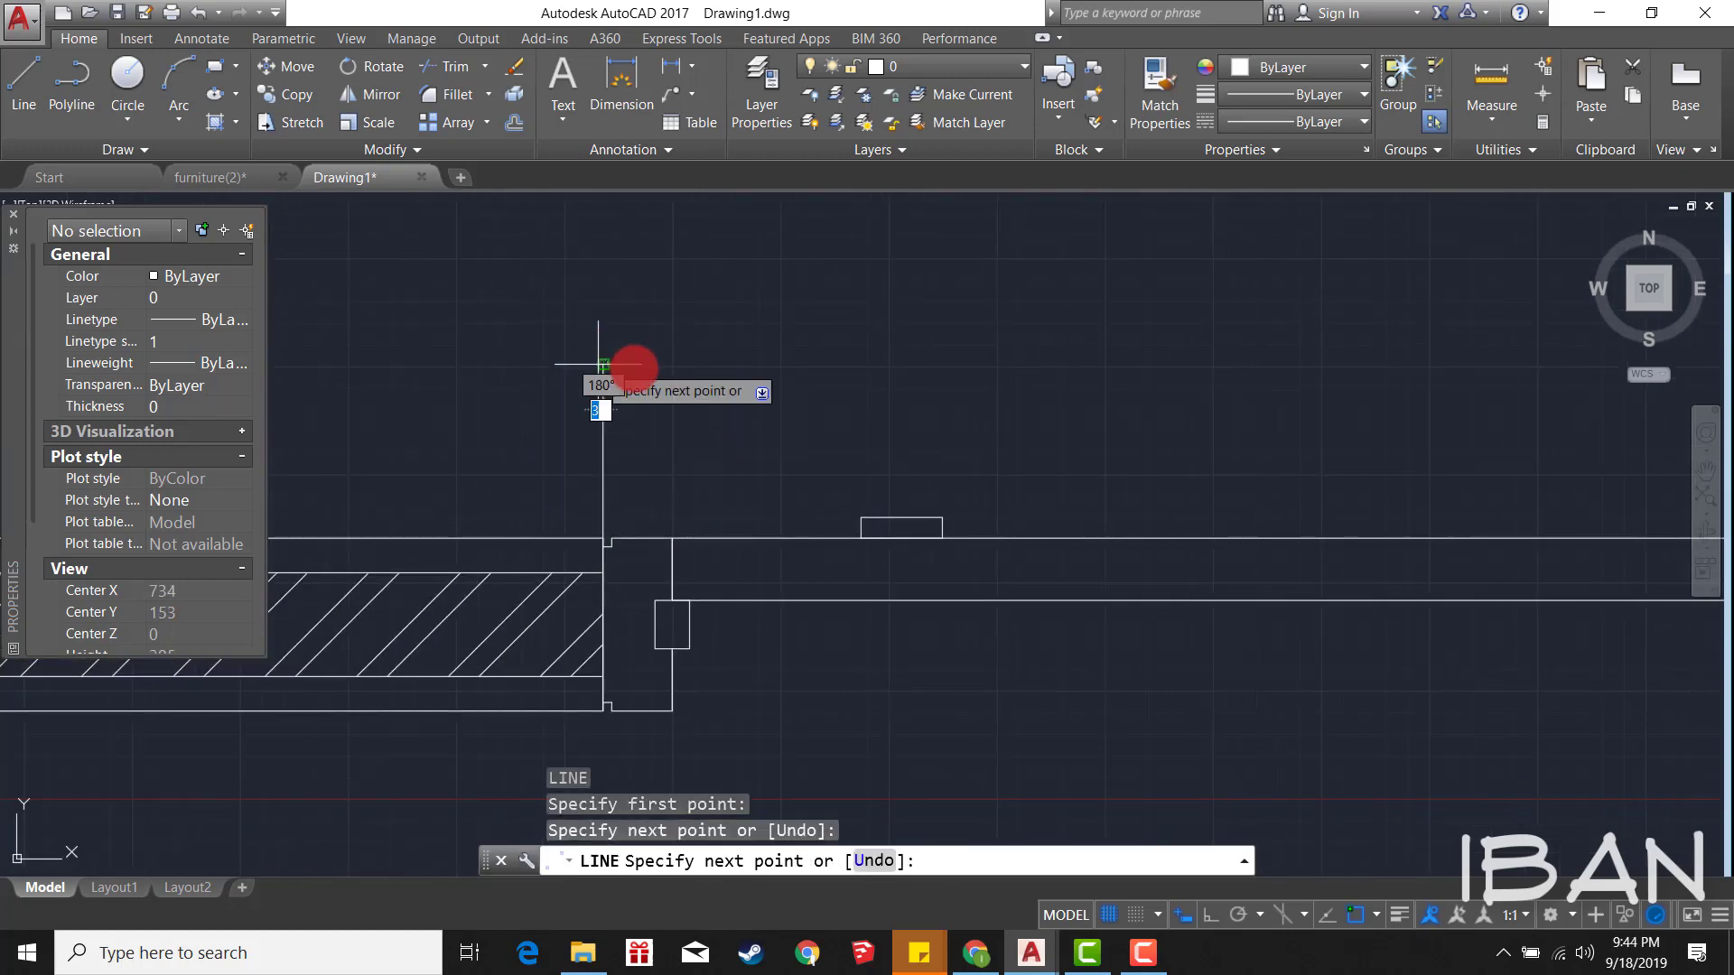
text(140)
key(Return)
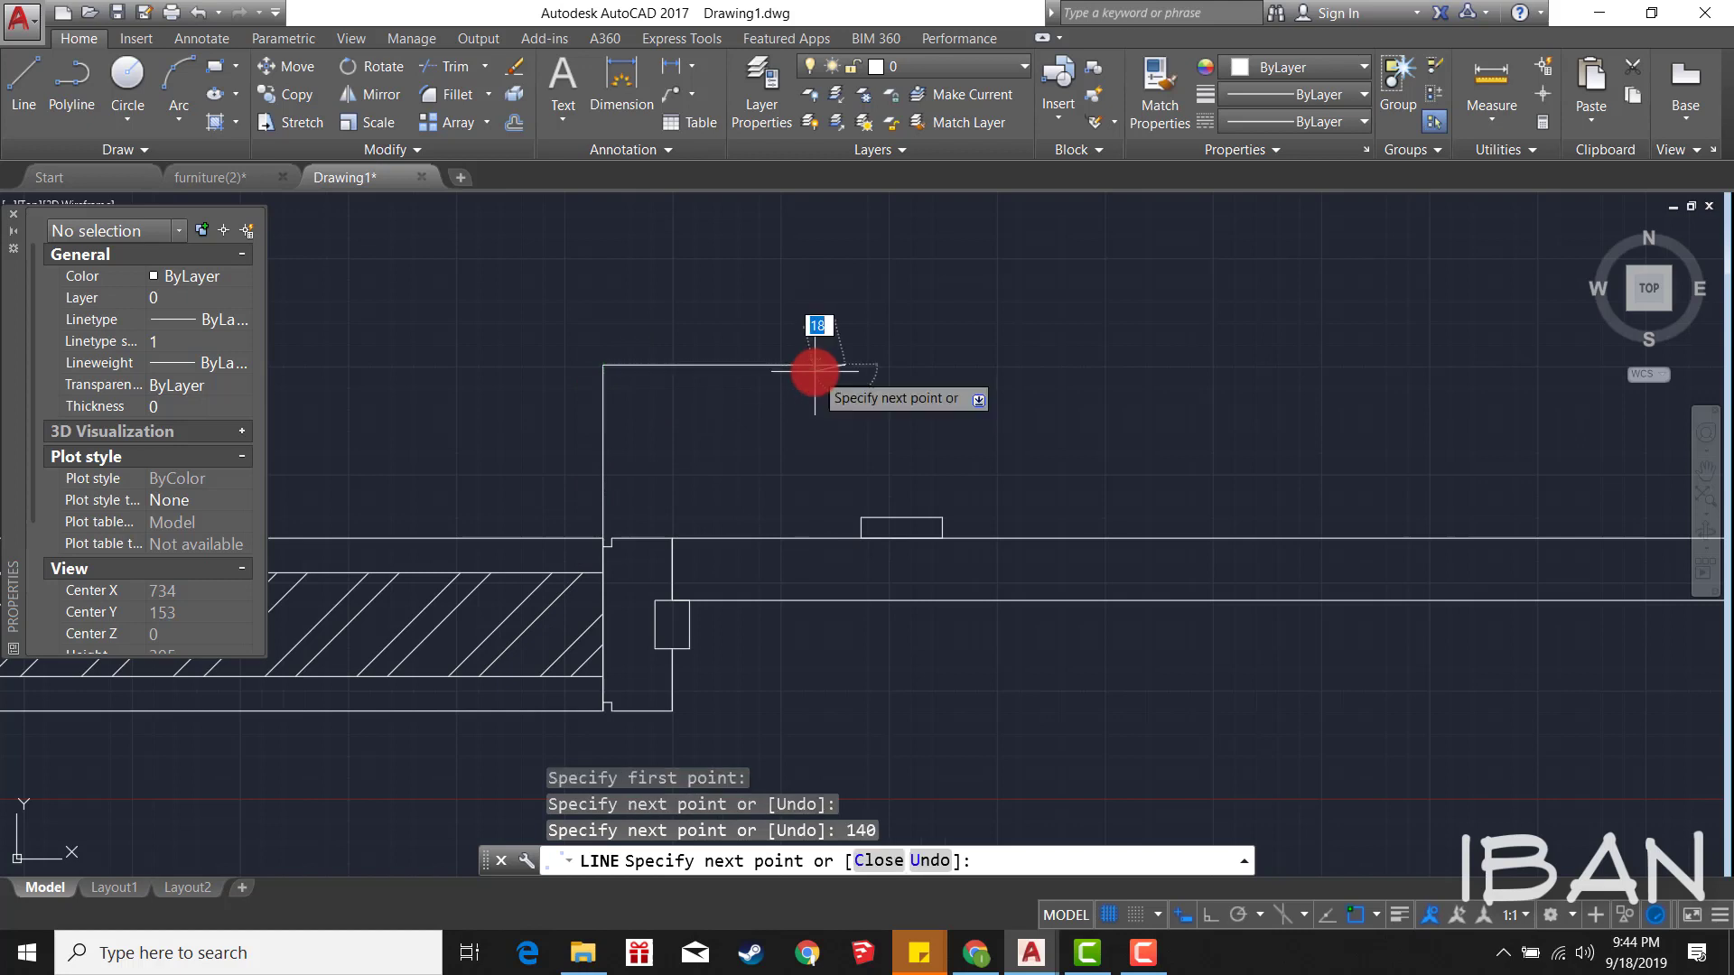
click(1204, 908)
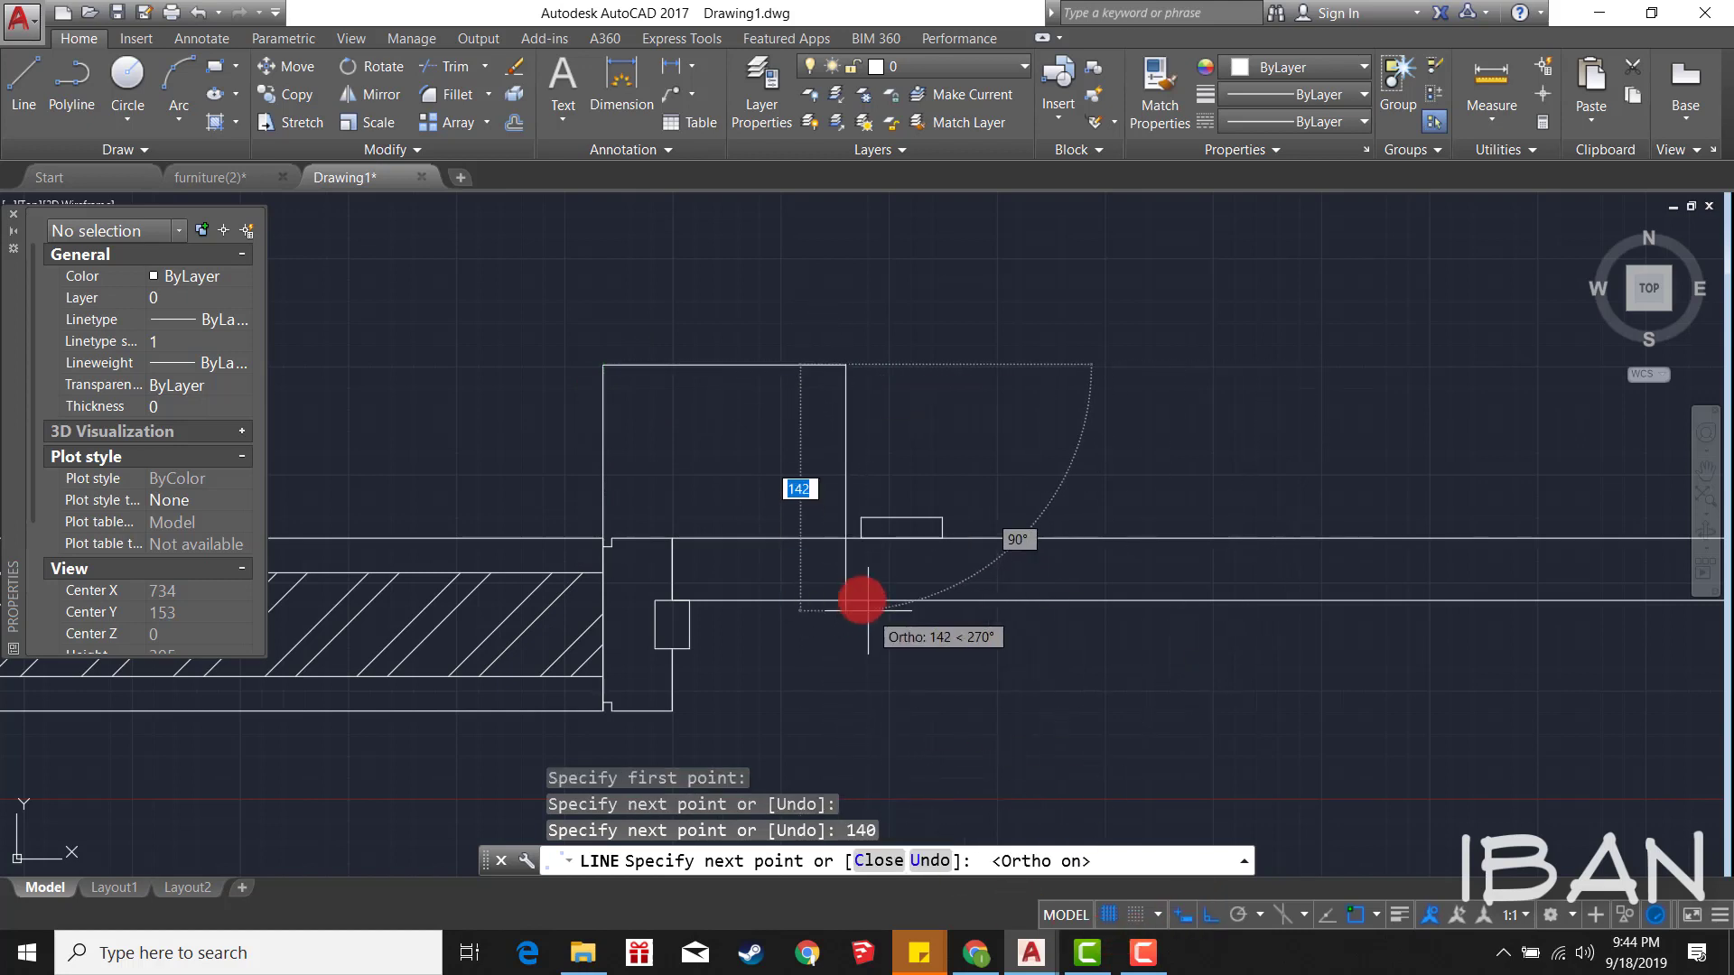
Step: Erase the unwanted top horizontal guide line
click(846, 576)
key(Escape)
click(735, 348)
text(E)
key(Return)
scroll(933, 542, up, 2)
Step: Move the plate so it is centred on the vertical guide line
click(941, 487)
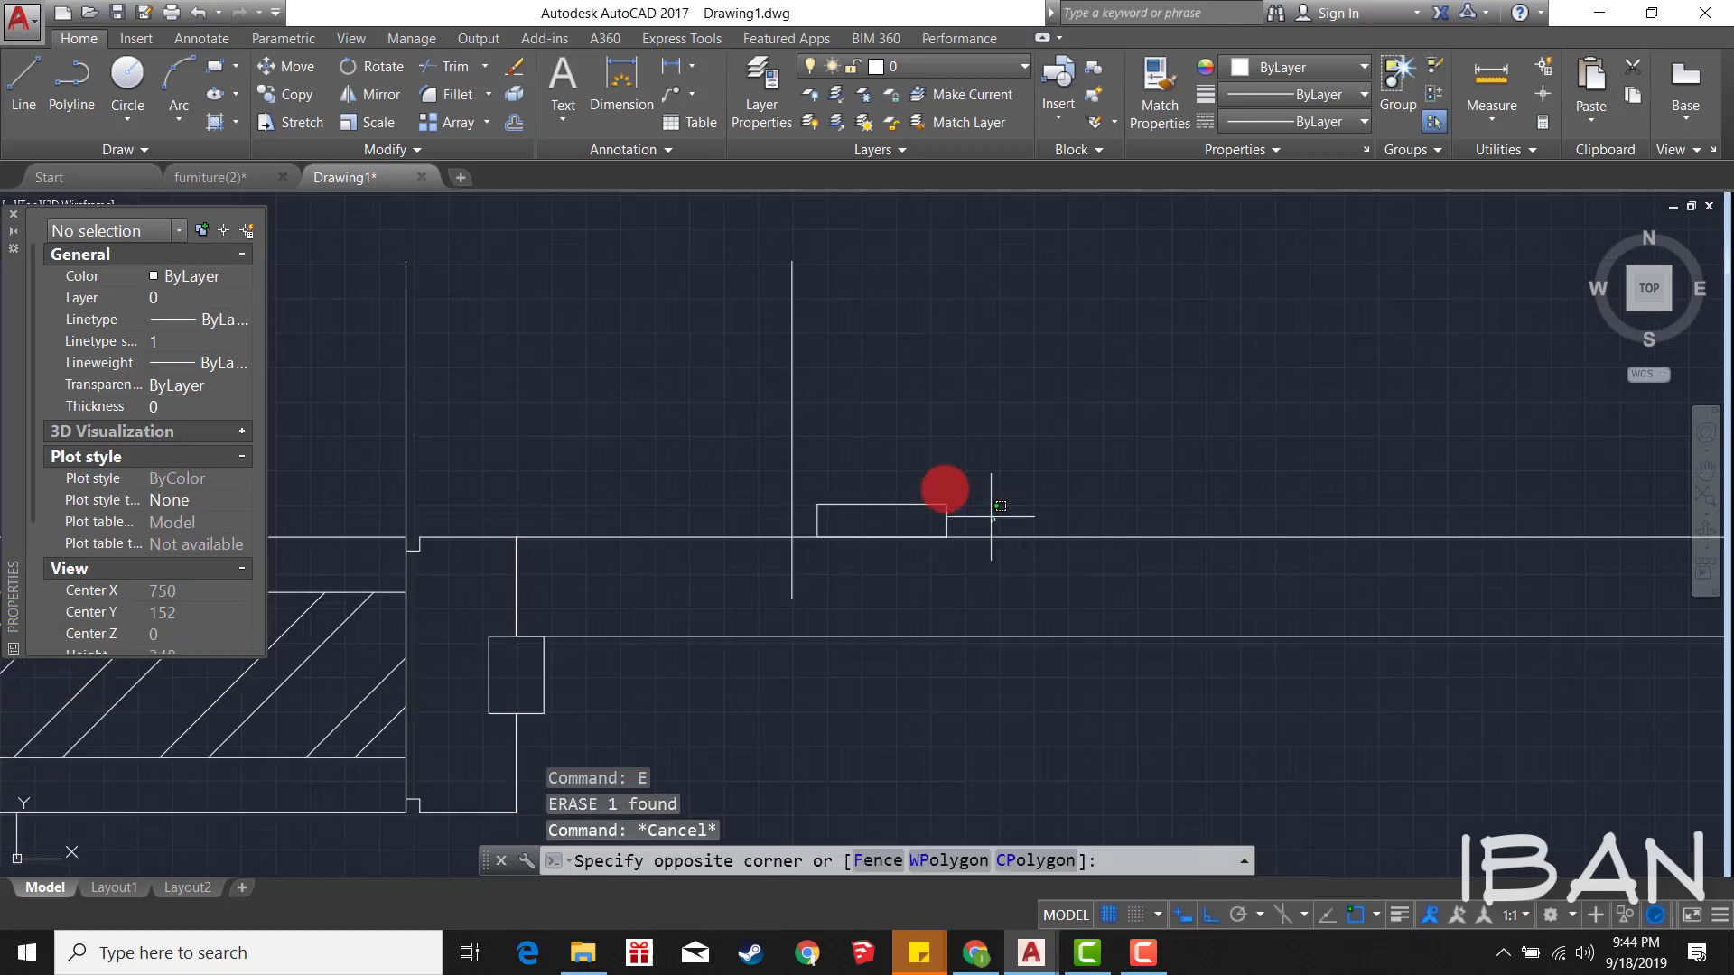
click(860, 522)
text(M)
key(Return)
click(883, 504)
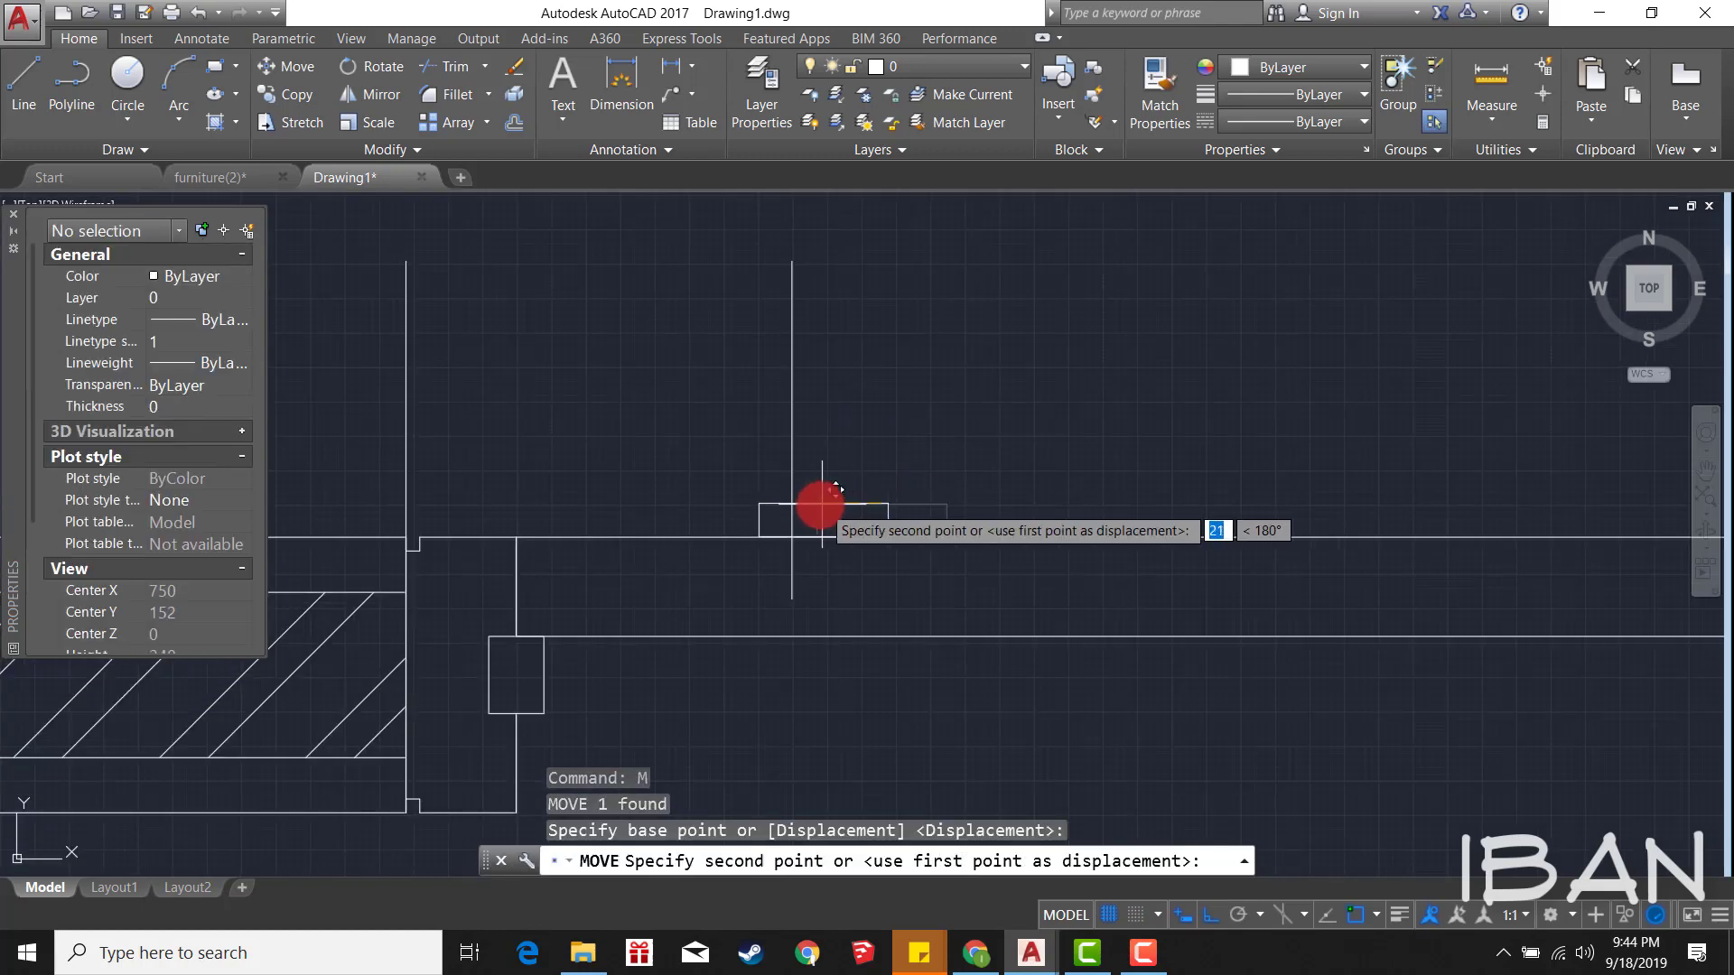
key(Escape)
click(804, 452)
click(728, 348)
key(Escape)
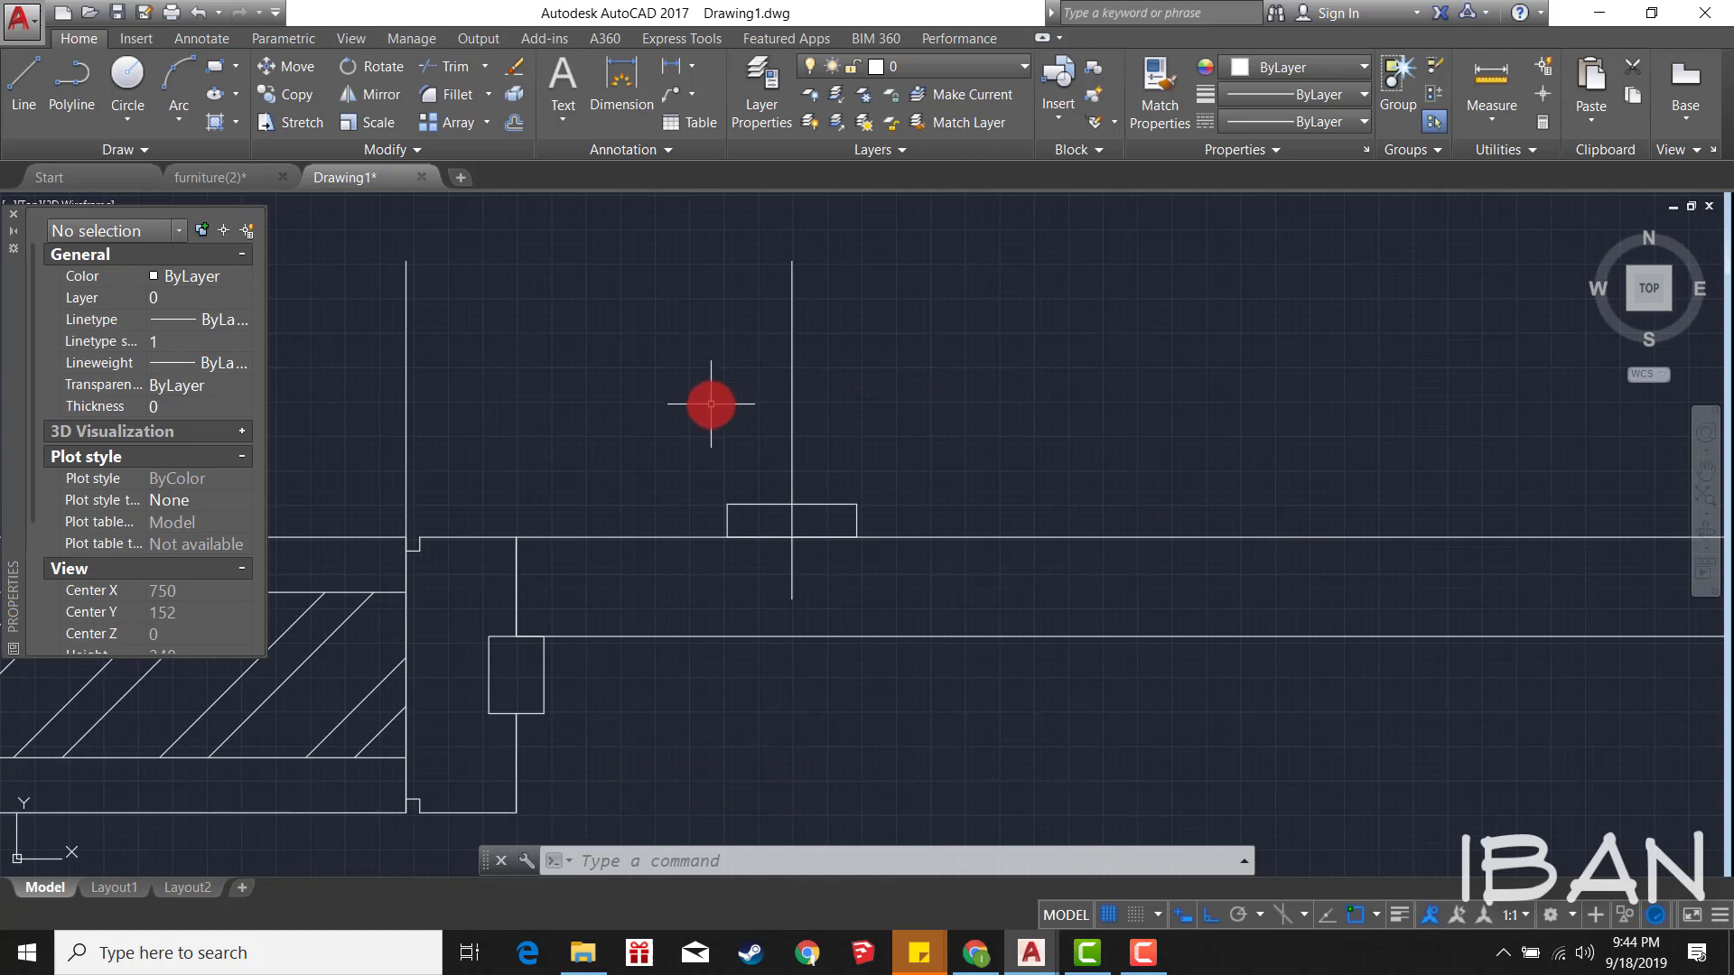
Step: Draw a 38-unit stem line rising from the plate's top edge
scroll(711, 404, up, 2)
text(l)
key(Return)
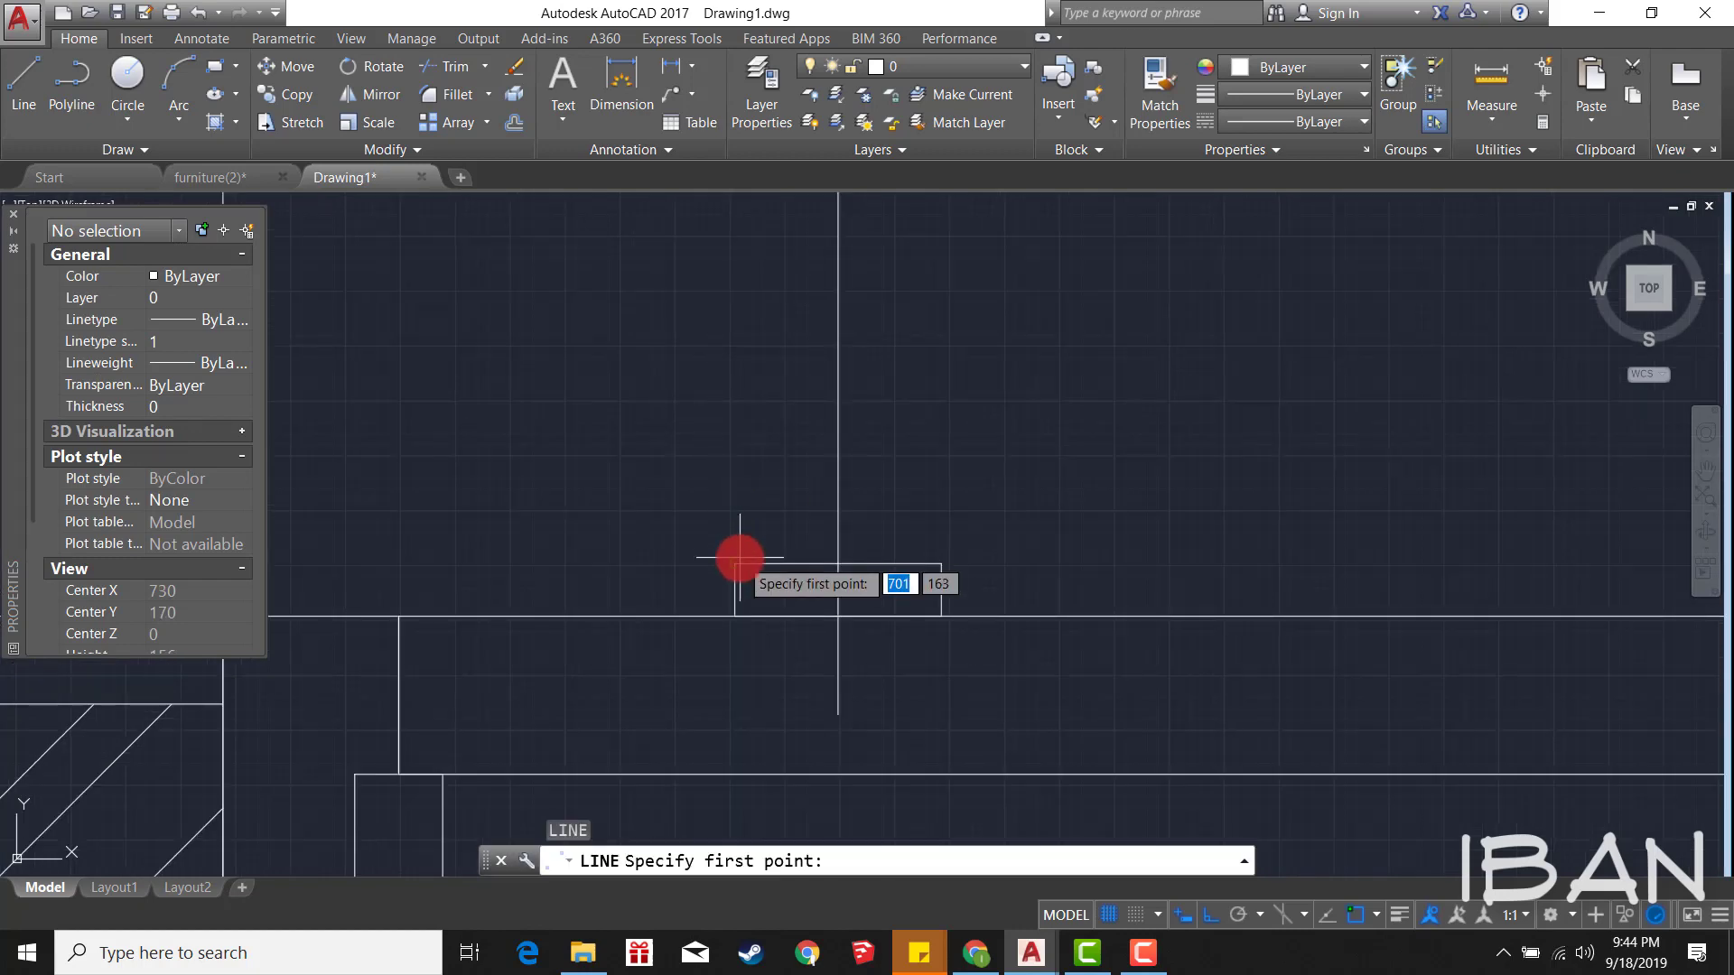
click(735, 466)
key(Escape)
key(Return)
click(790, 563)
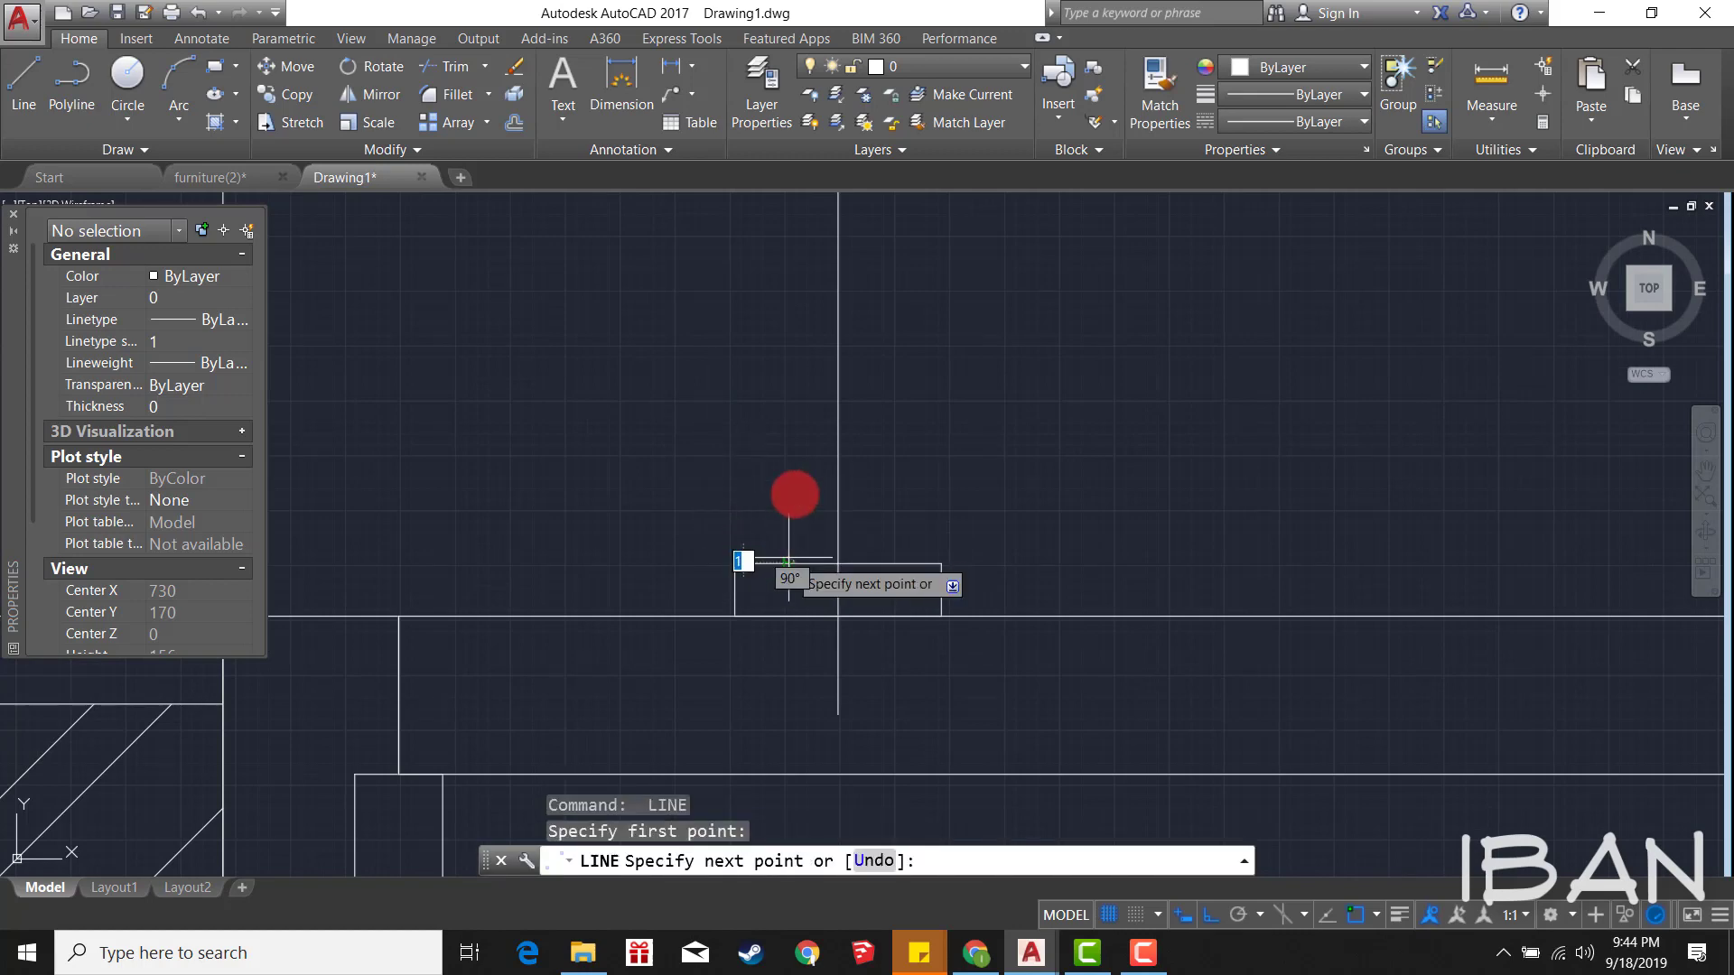
text(38)
key(Return)
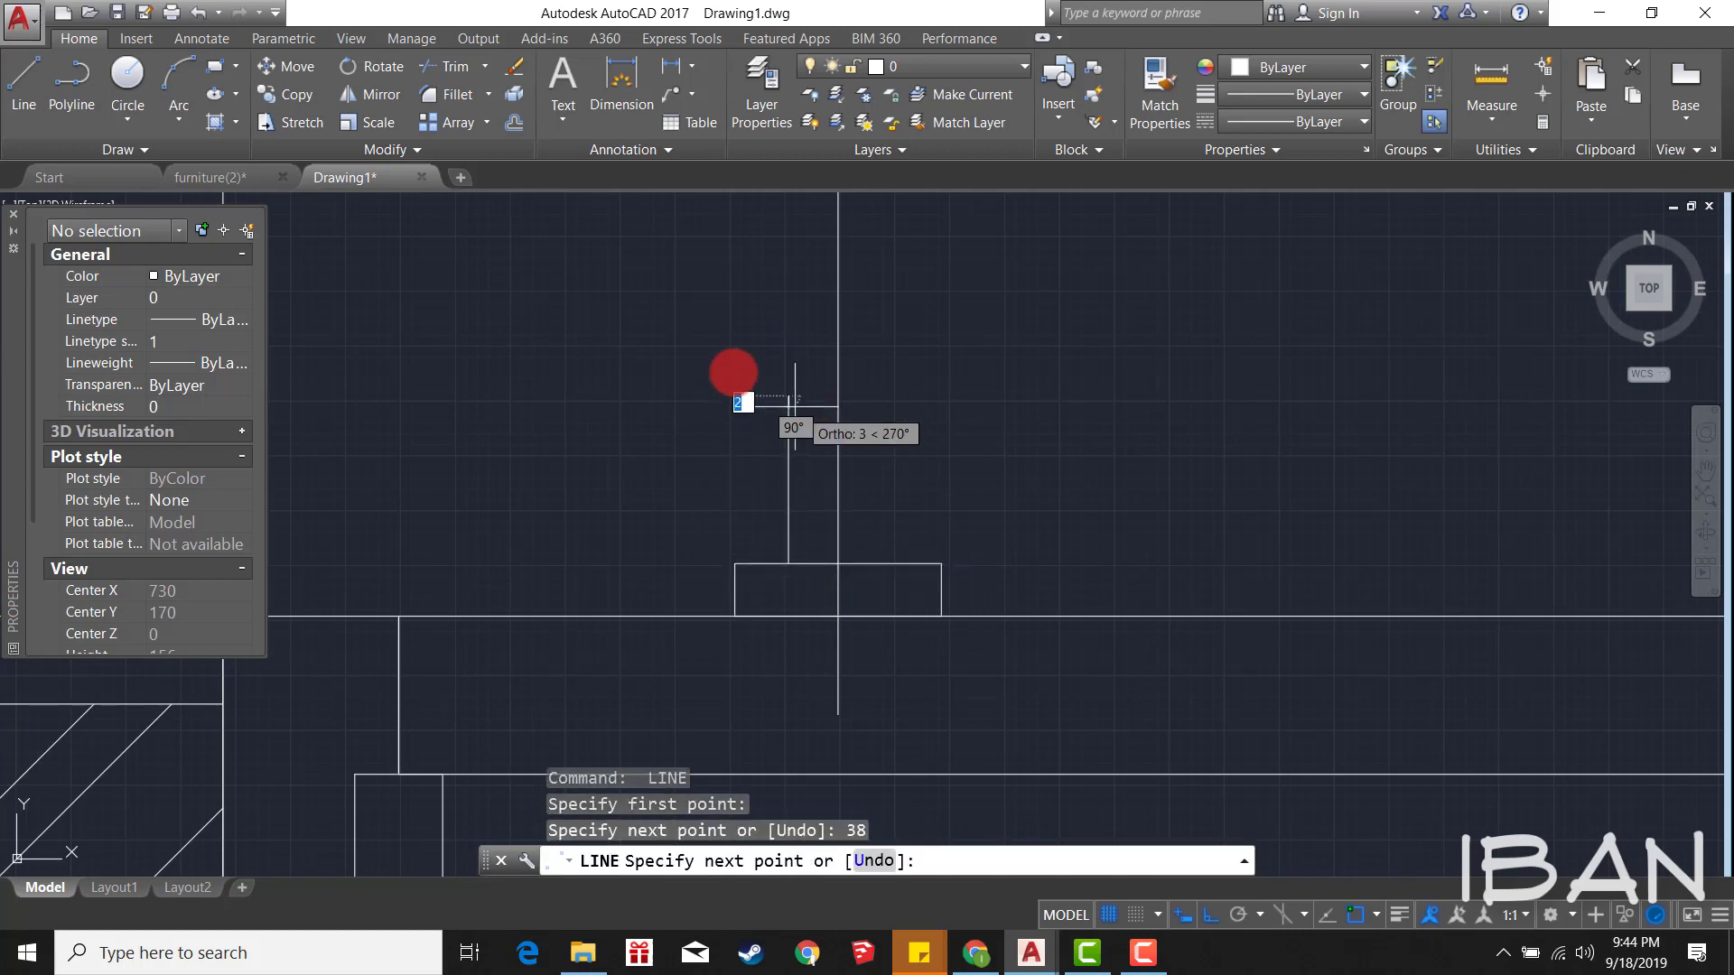
middle_drag(1033, 415, 944, 484)
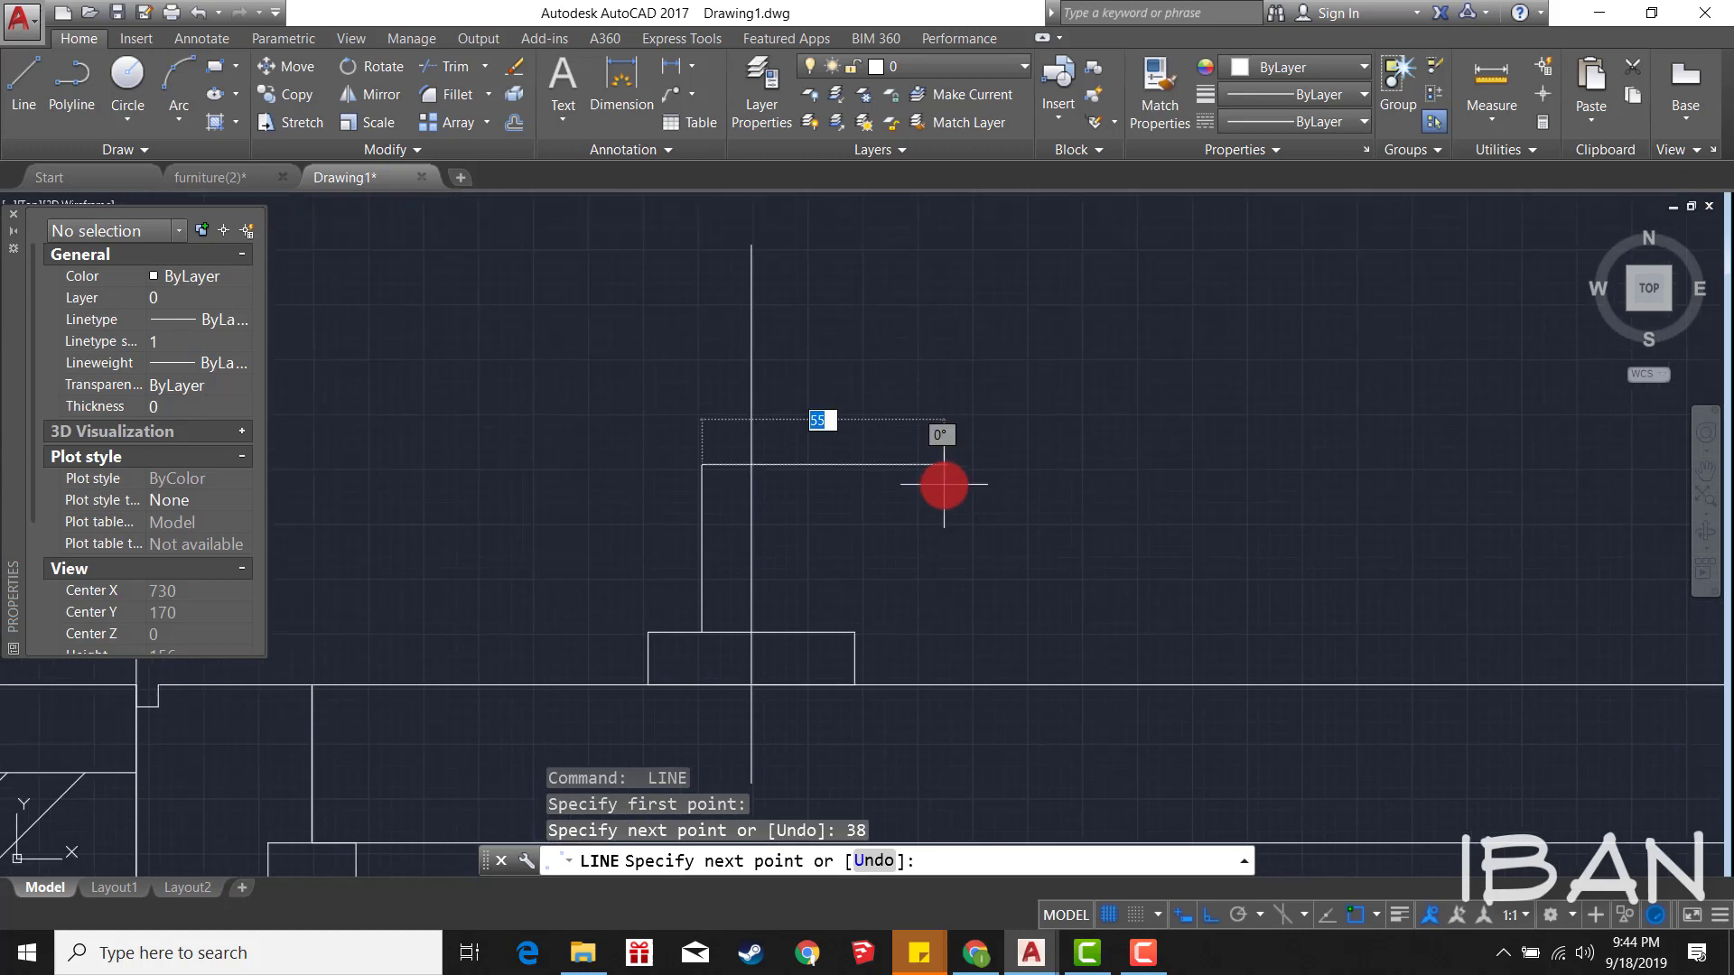
key(Escape)
text(o)
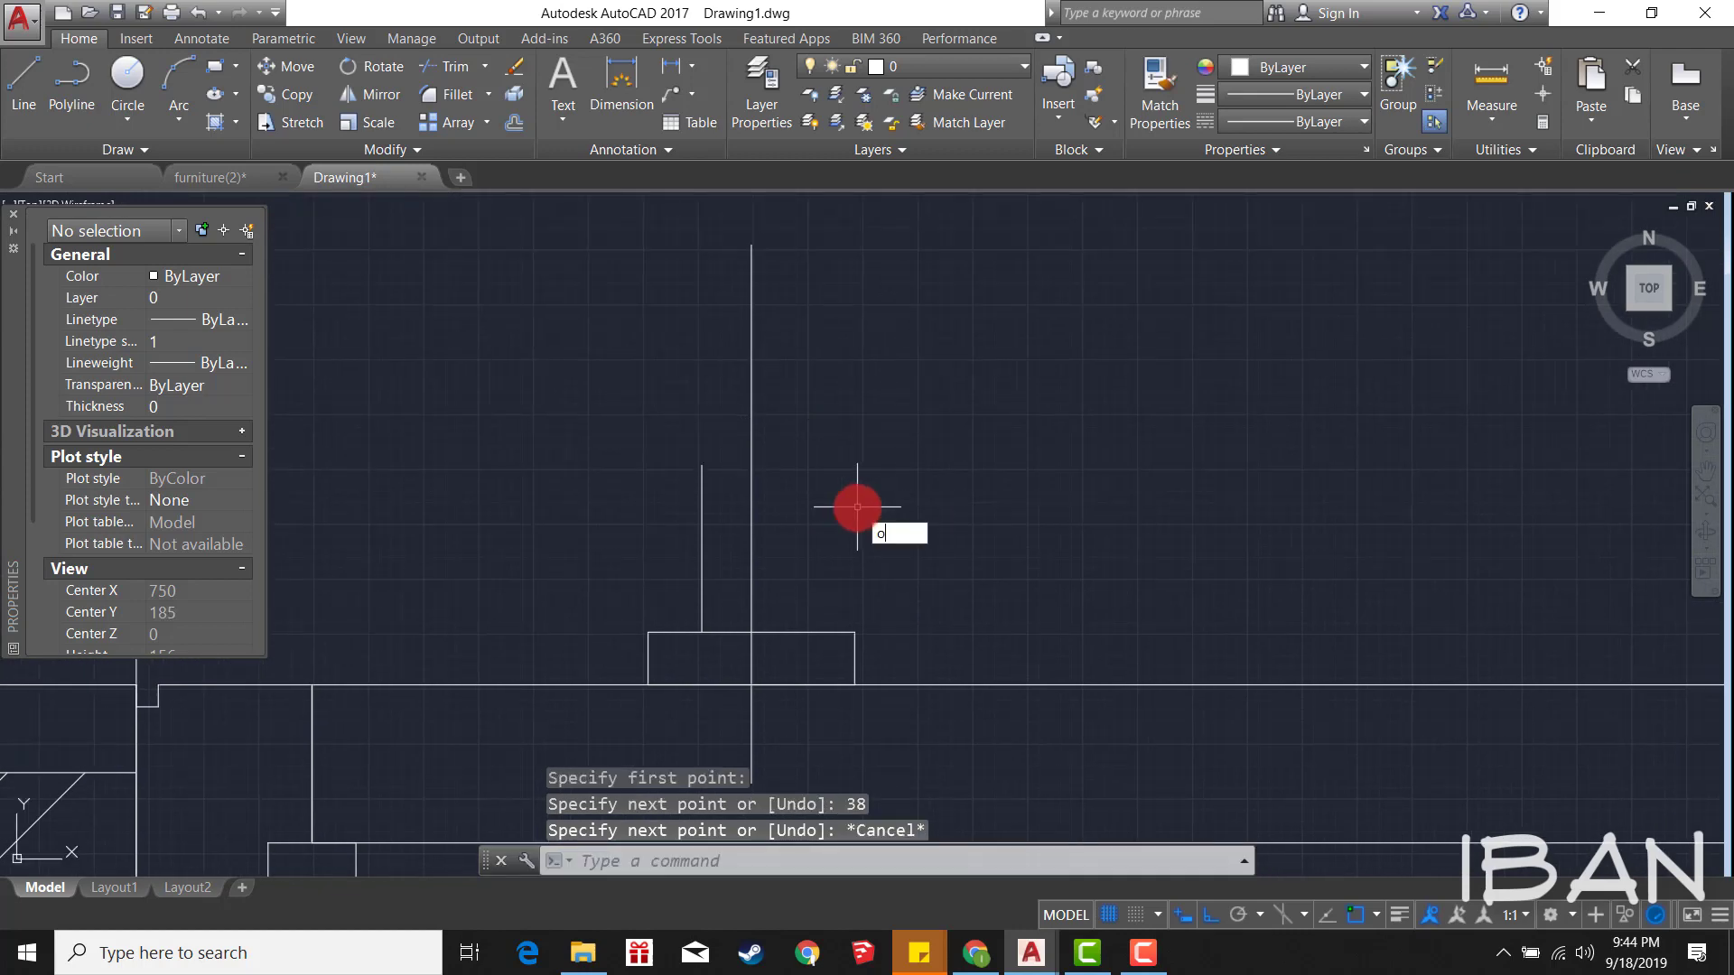
Step: Offset the stem line 18 units to the right
key(Return)
text(18)
key(Return)
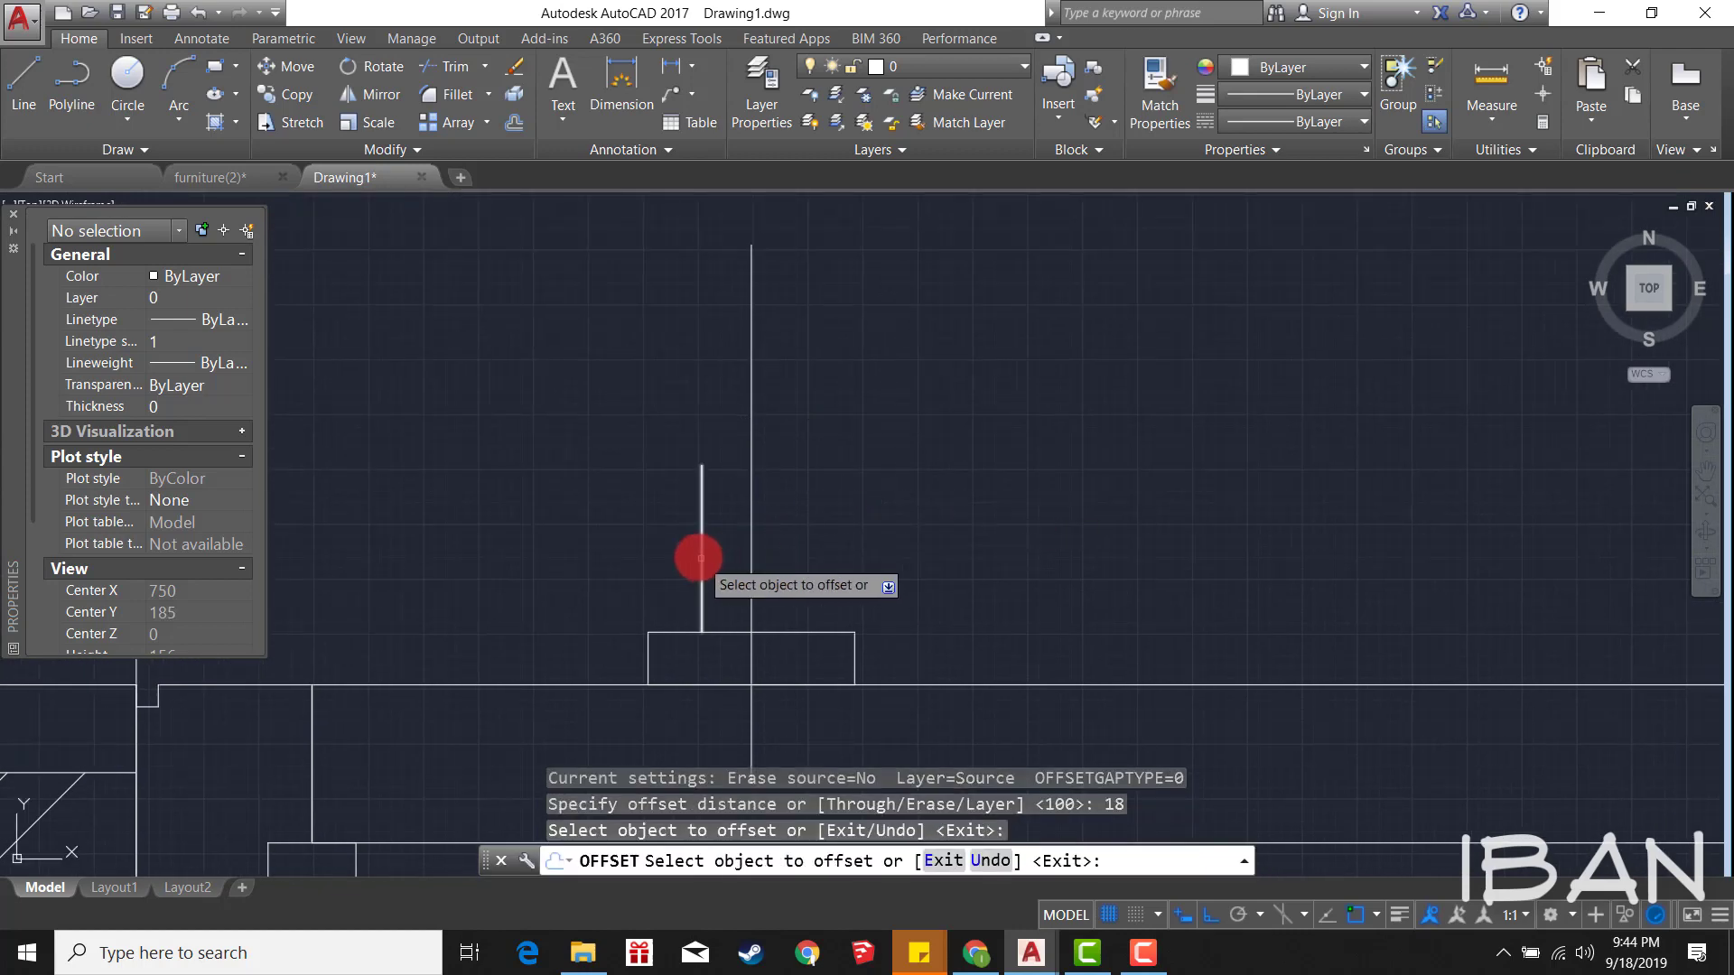
click(701, 559)
click(946, 542)
key(Escape)
click(826, 531)
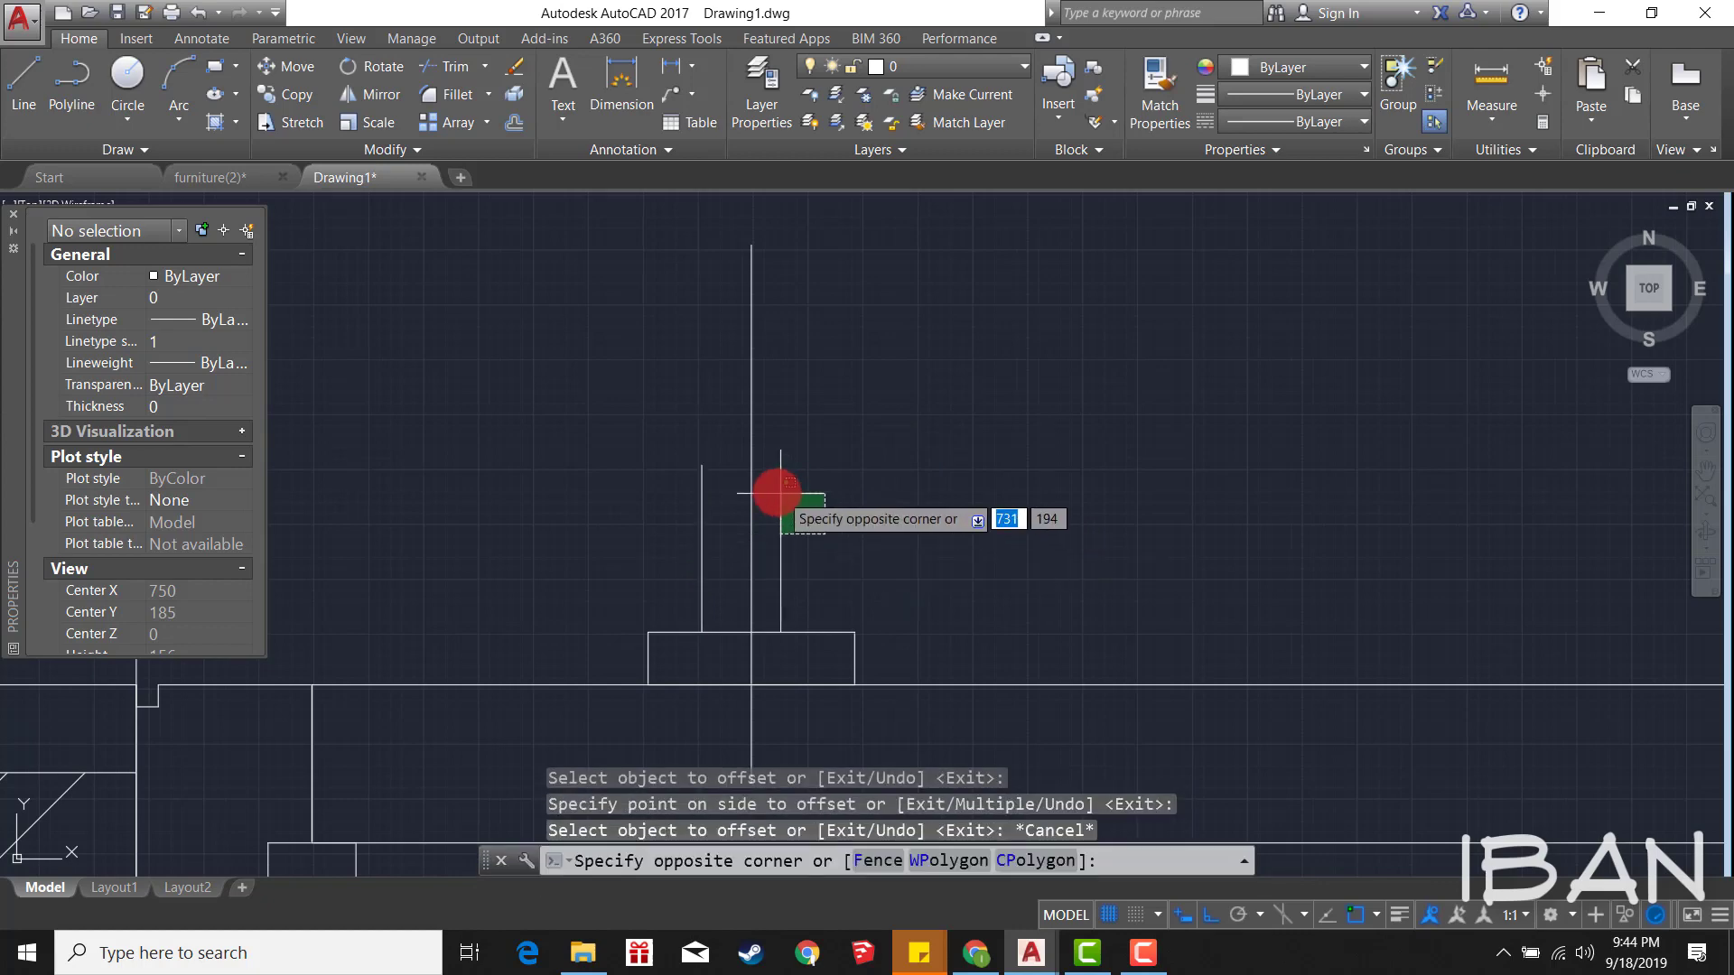
key(Escape)
Step: Draw a short connecting line between the two stem lines
scroll(760, 542, up, 2)
text(l)
key(Return)
click(666, 550)
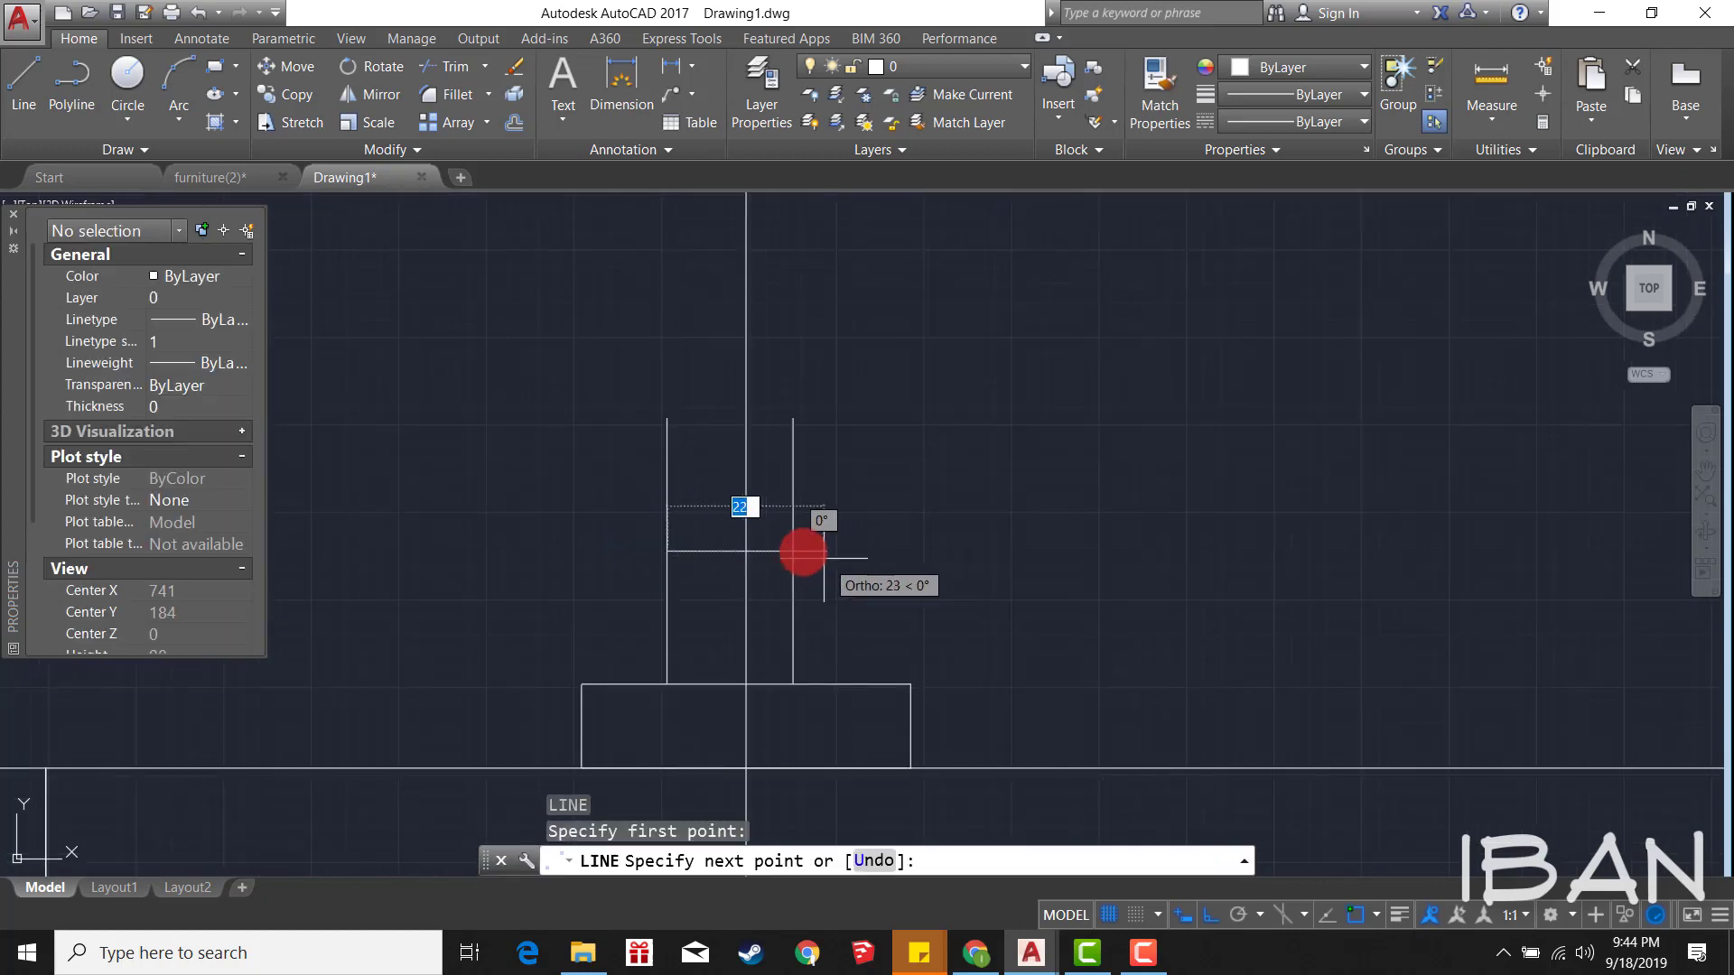
click(803, 551)
key(Escape)
click(835, 601)
Step: Move the three stem lines to centre the stem on the guide line
click(768, 526)
click(697, 581)
click(668, 522)
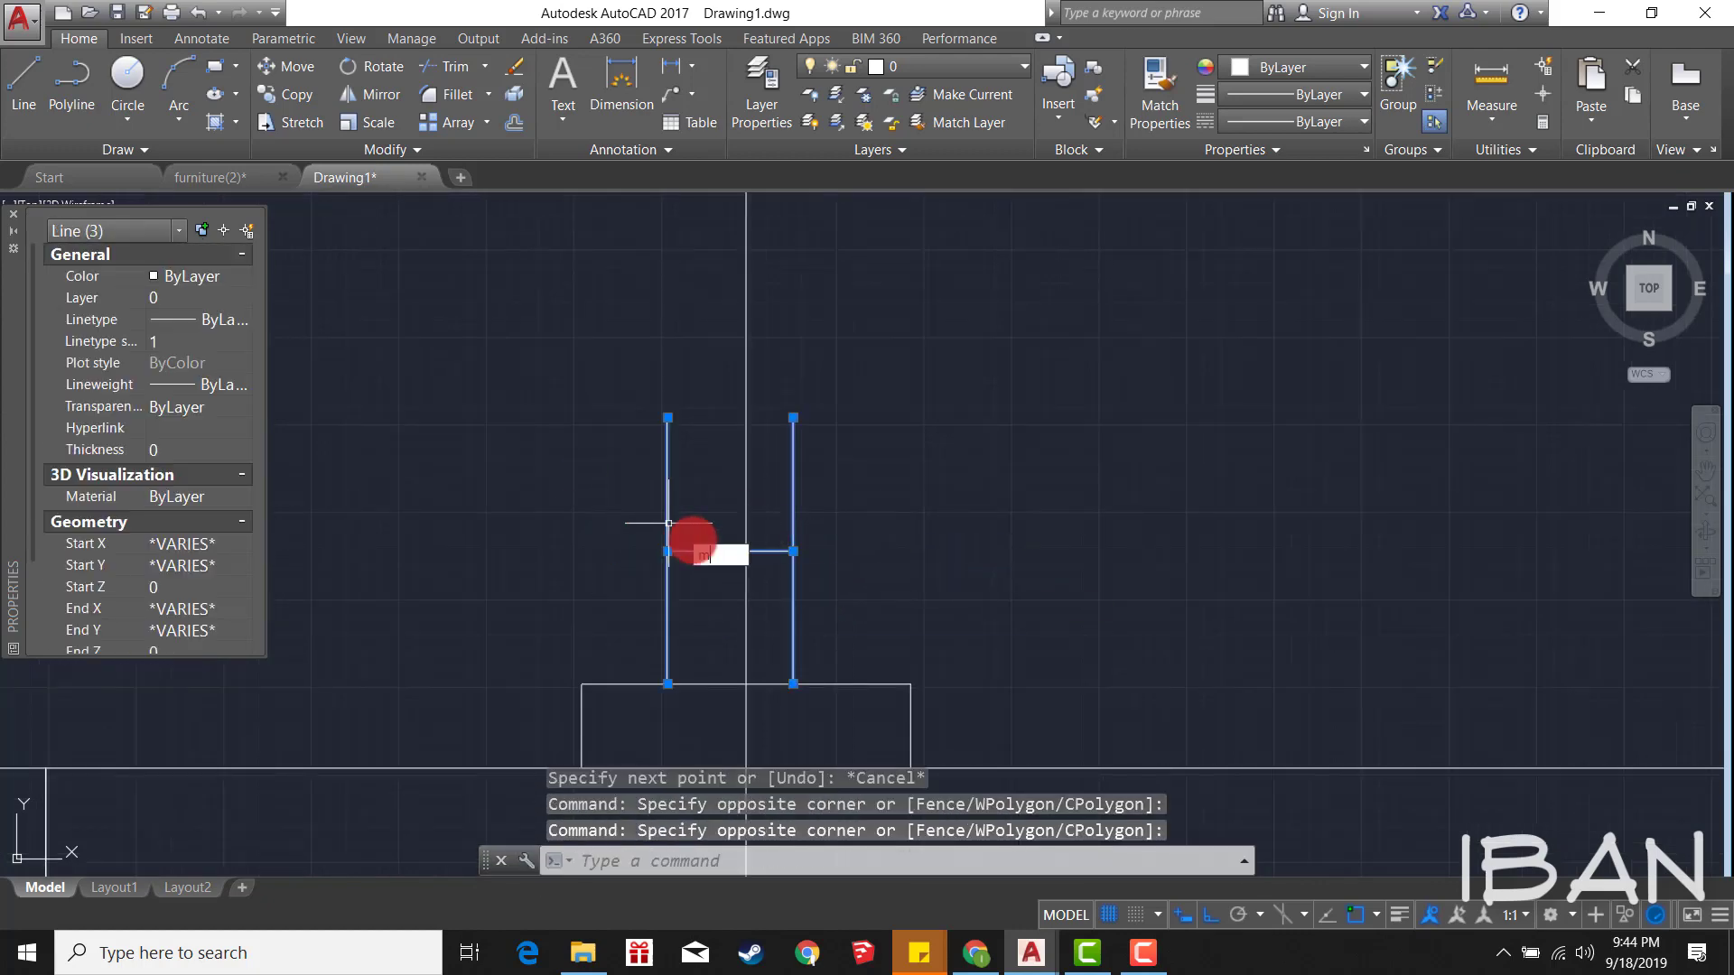
key(Return)
click(729, 551)
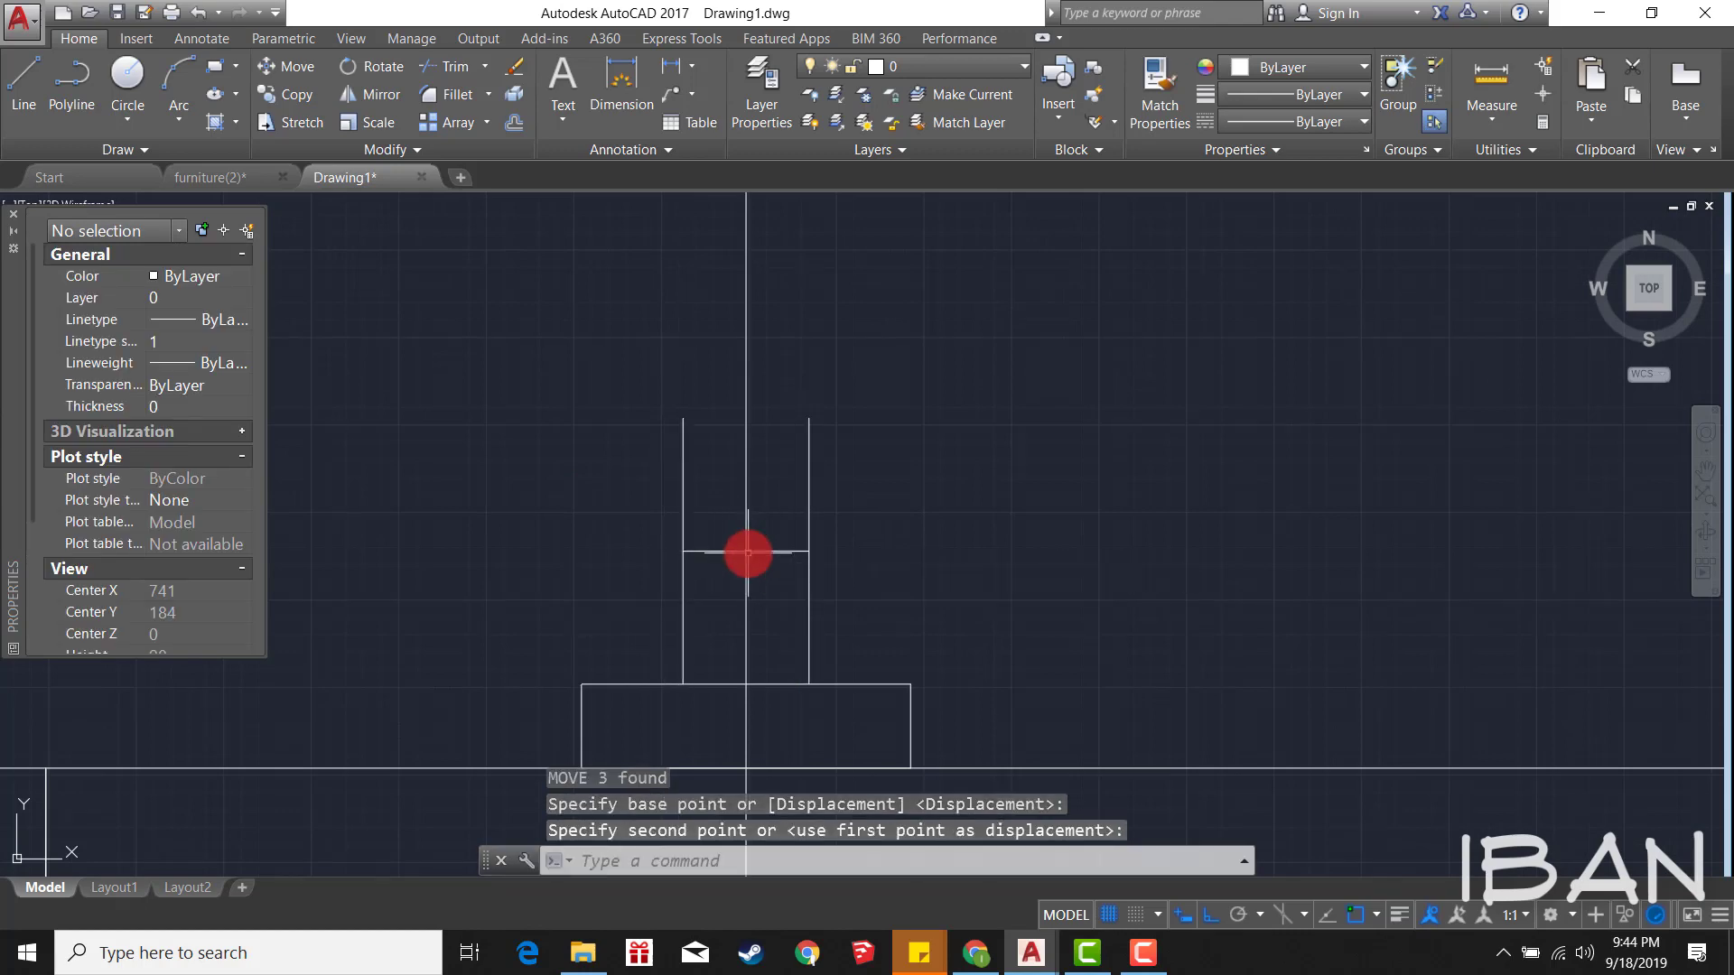
key(Escape)
Step: Erase the short horizontal connector
click(786, 578)
click(759, 506)
text(e)
key(Return)
scroll(822, 434, down, 3)
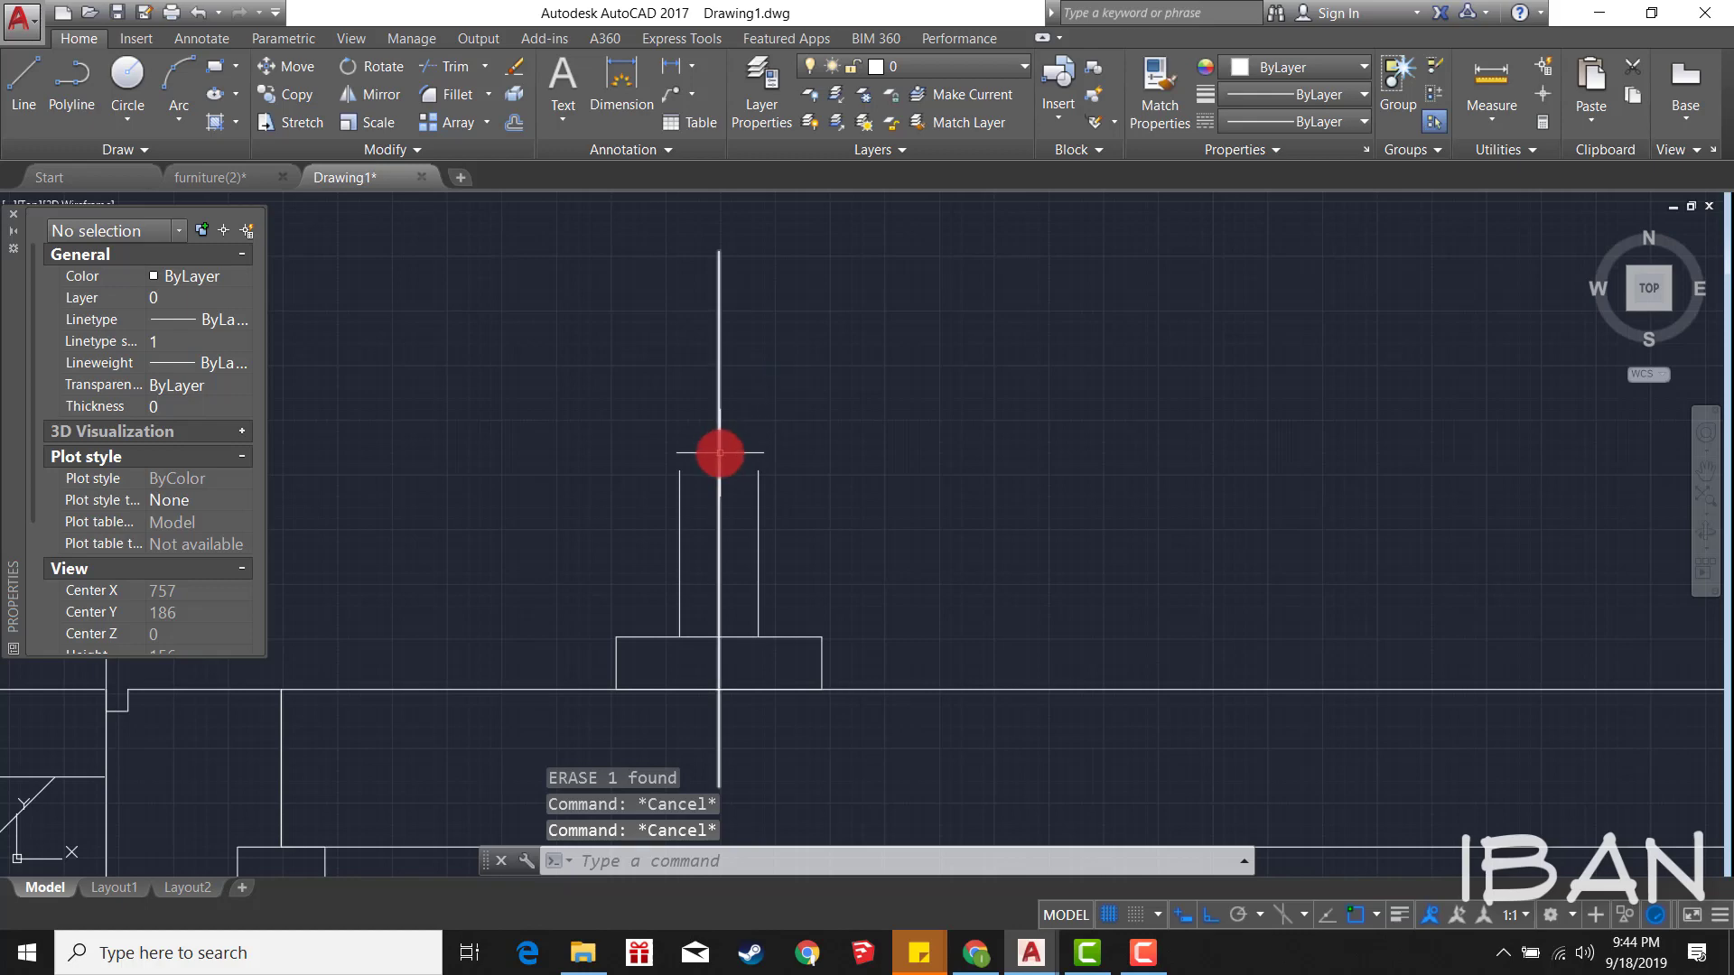
Step: Draw the 145-unit grip bar line from the stem top
text(l)
key(Return)
click(679, 637)
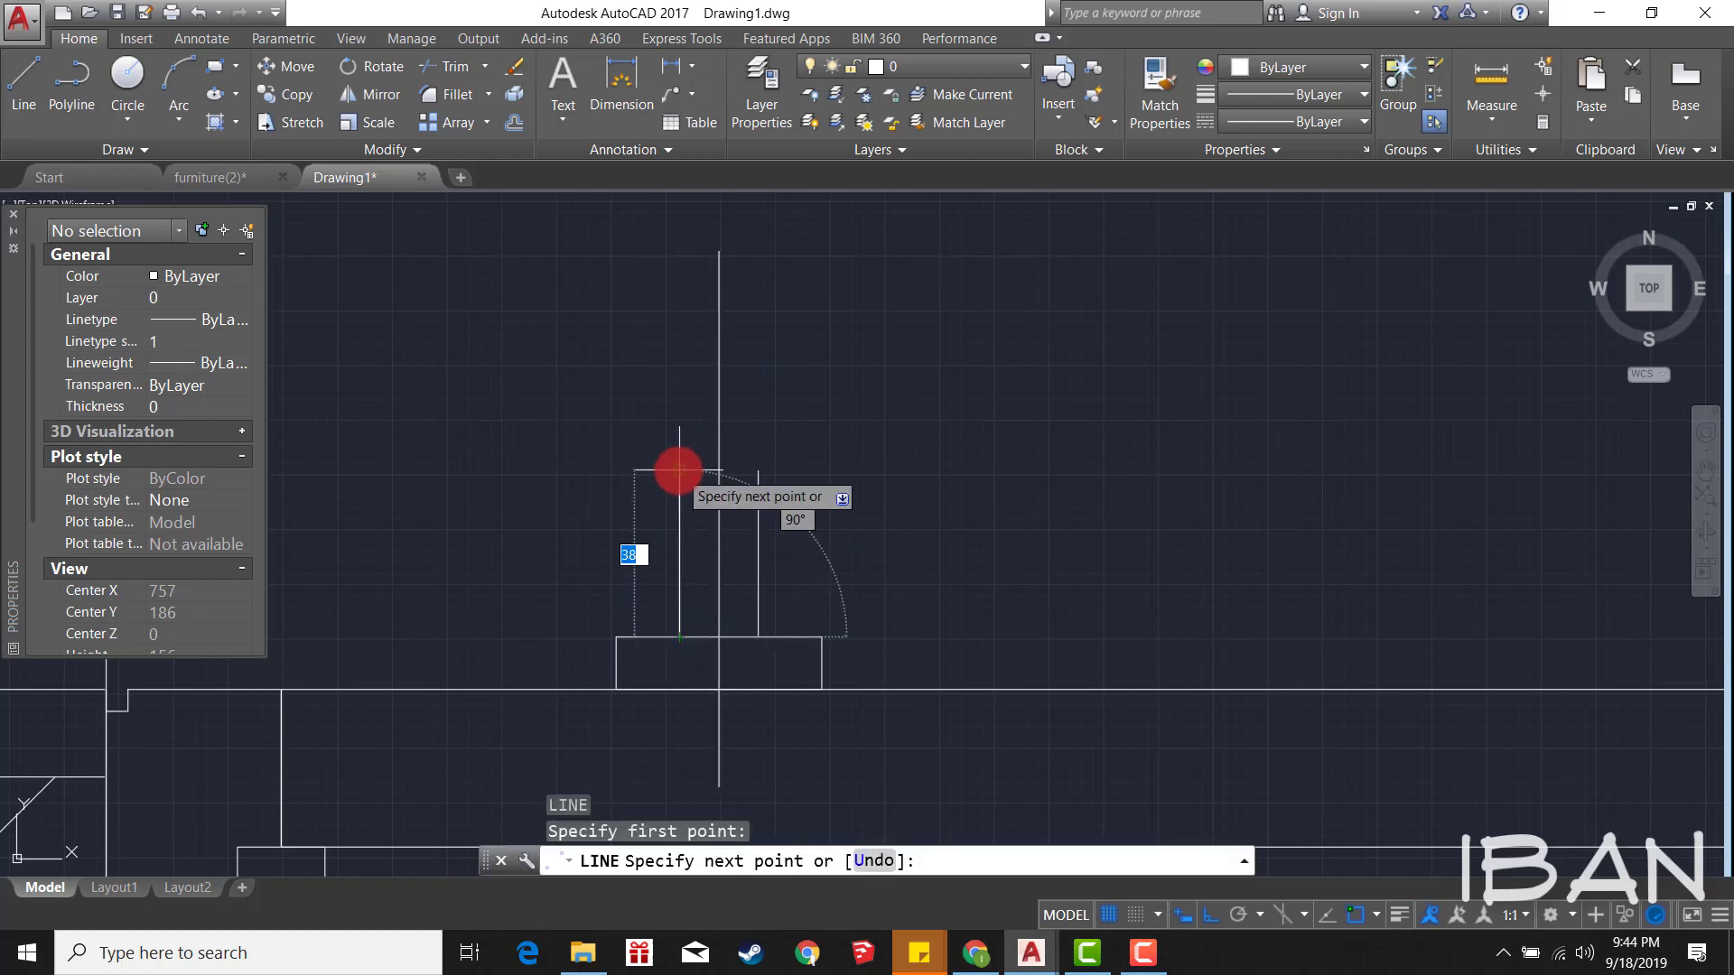
key(Escape)
key(Return)
key(Escape)
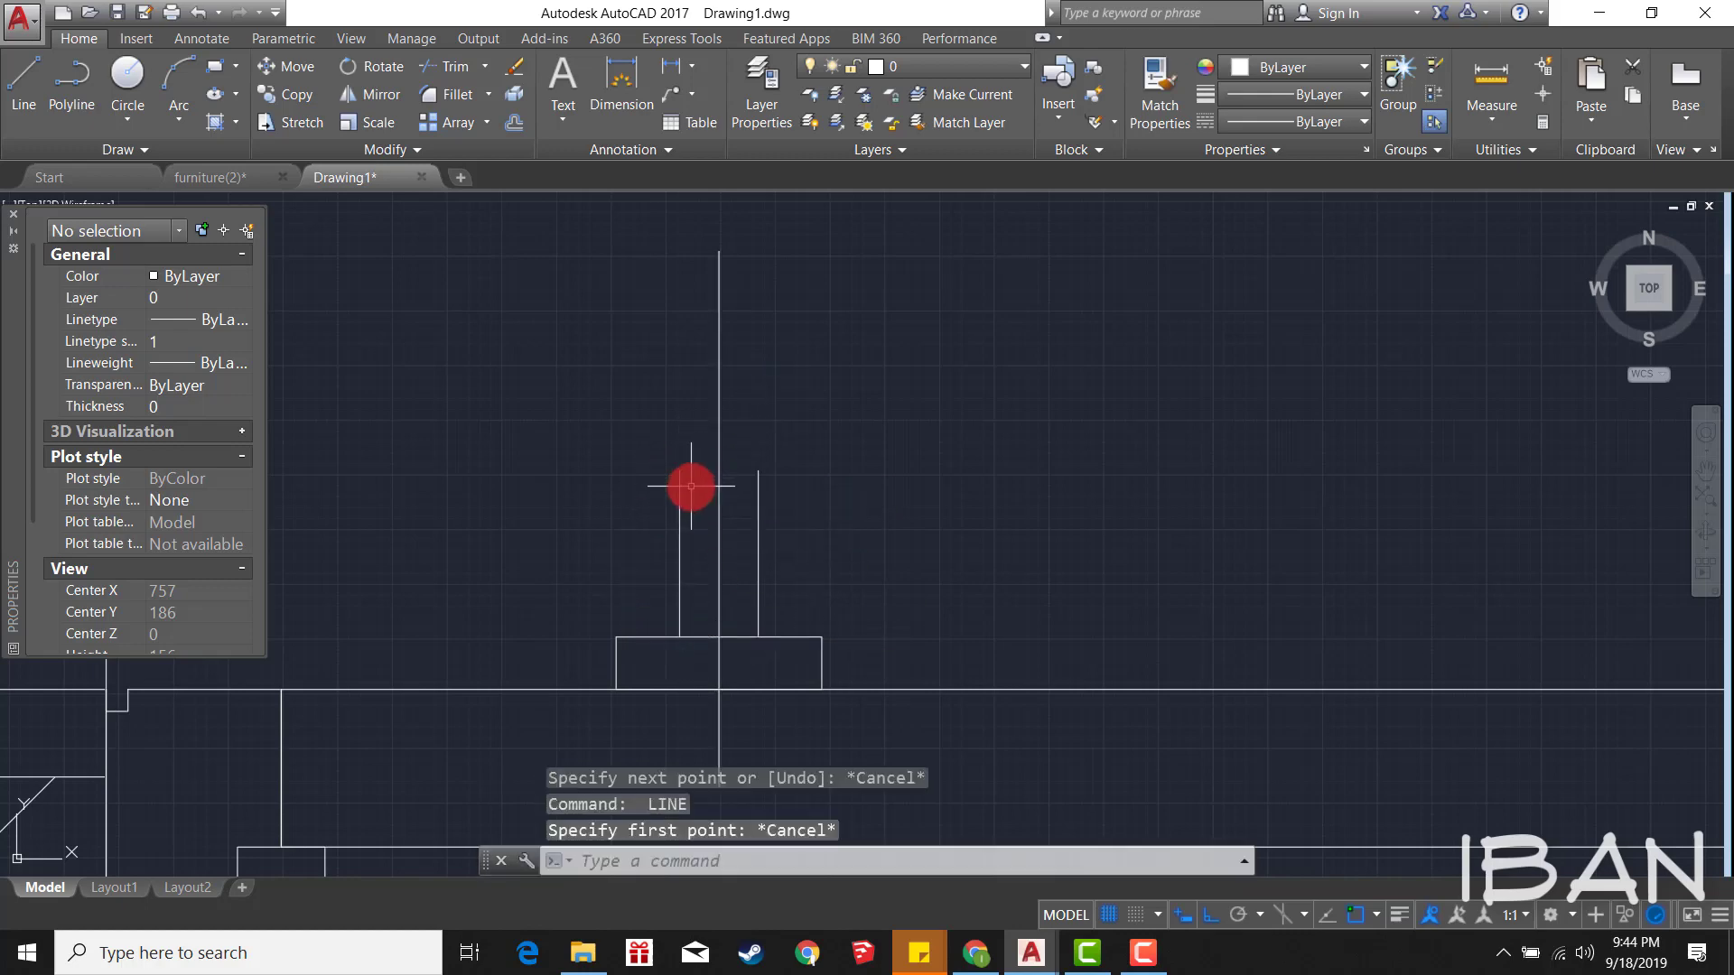
key(Return)
click(679, 470)
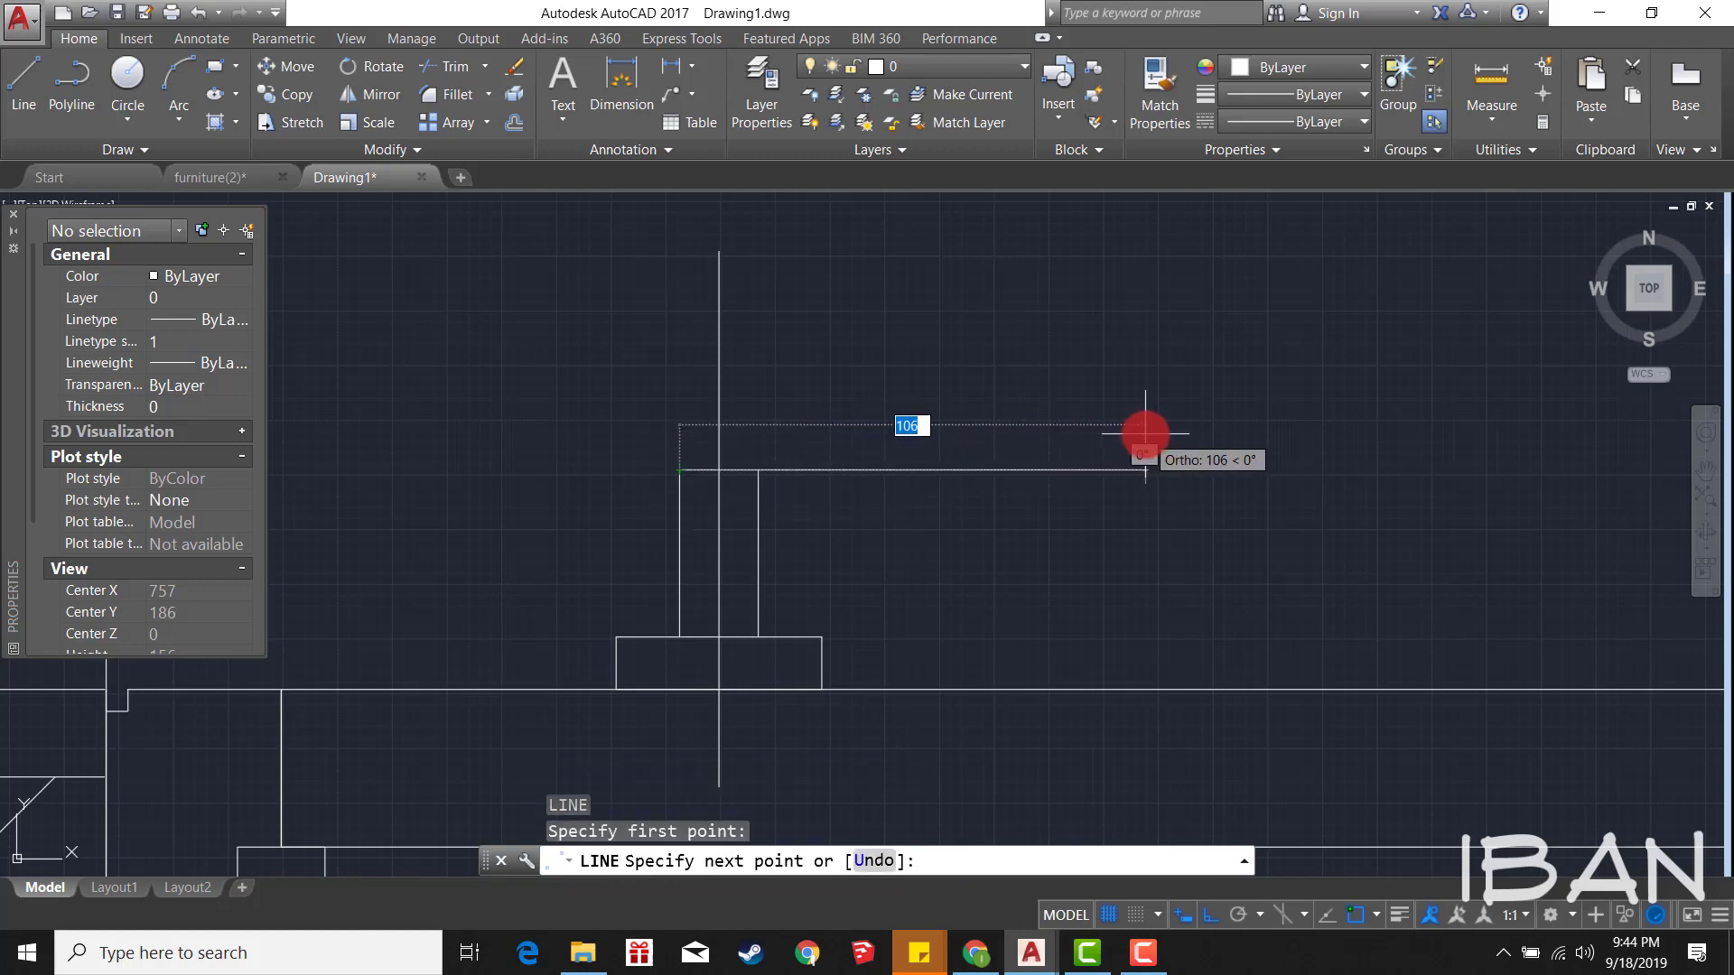
text(145)
key(Return)
key(Escape)
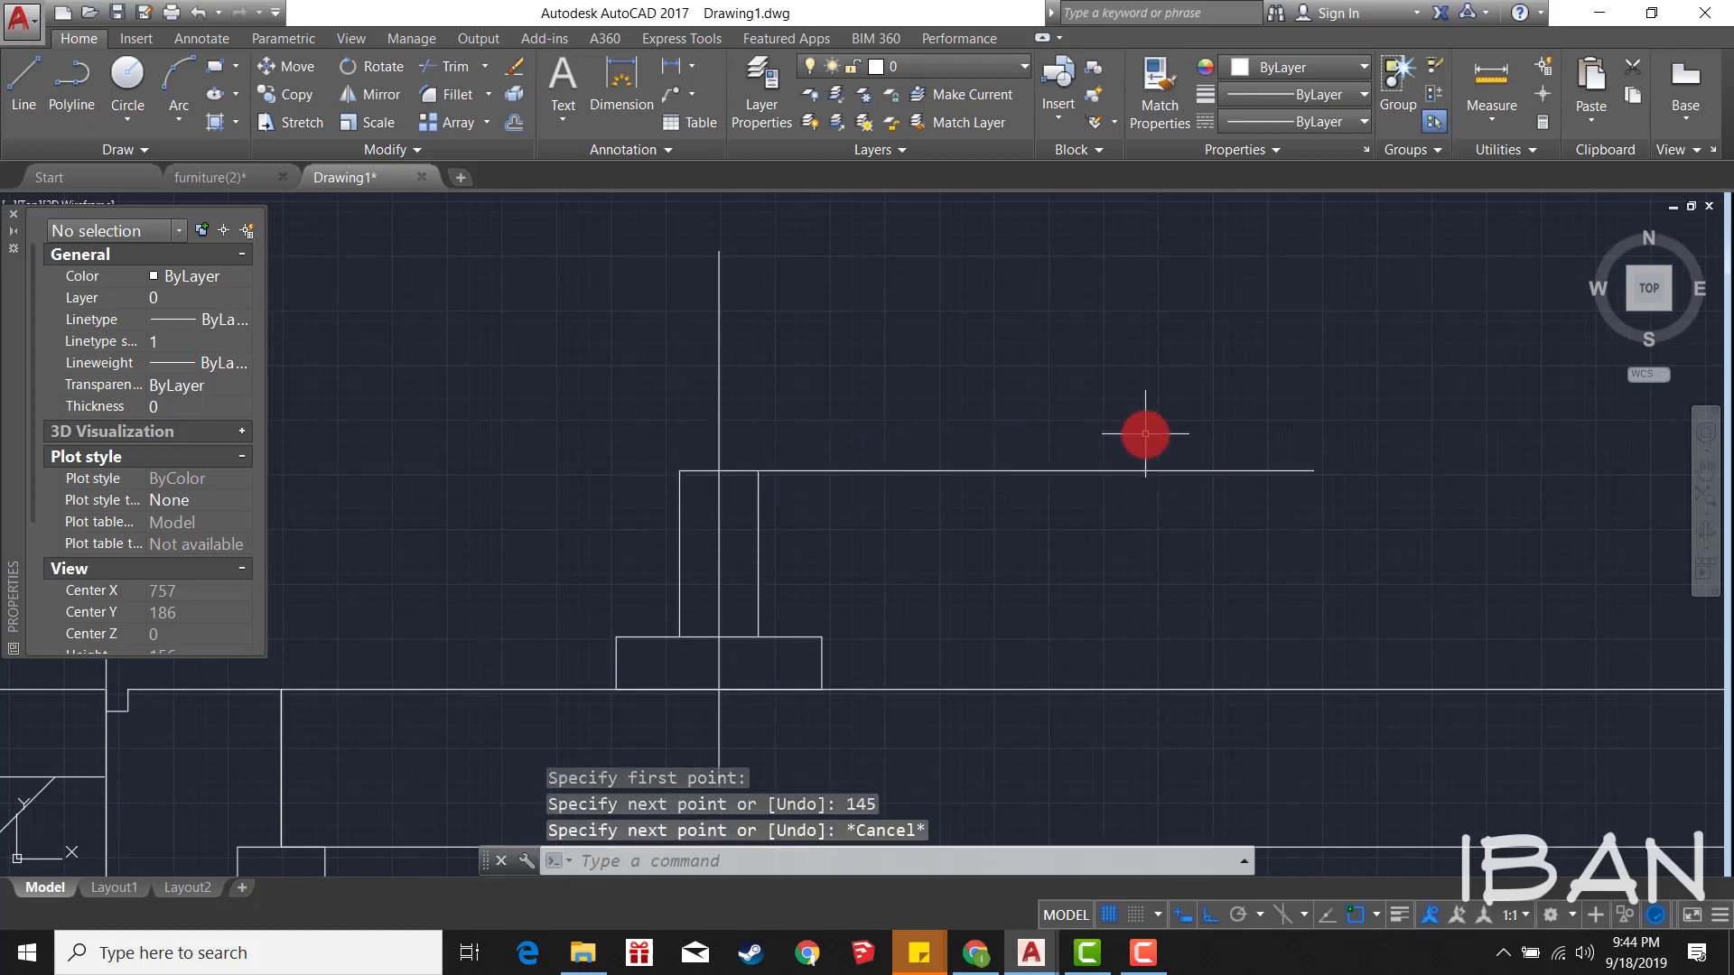
middle_drag(1145, 437, 1124, 428)
Step: Offset the grip bar line 18 units below
text(o)
key(Return)
text(18)
key(Return)
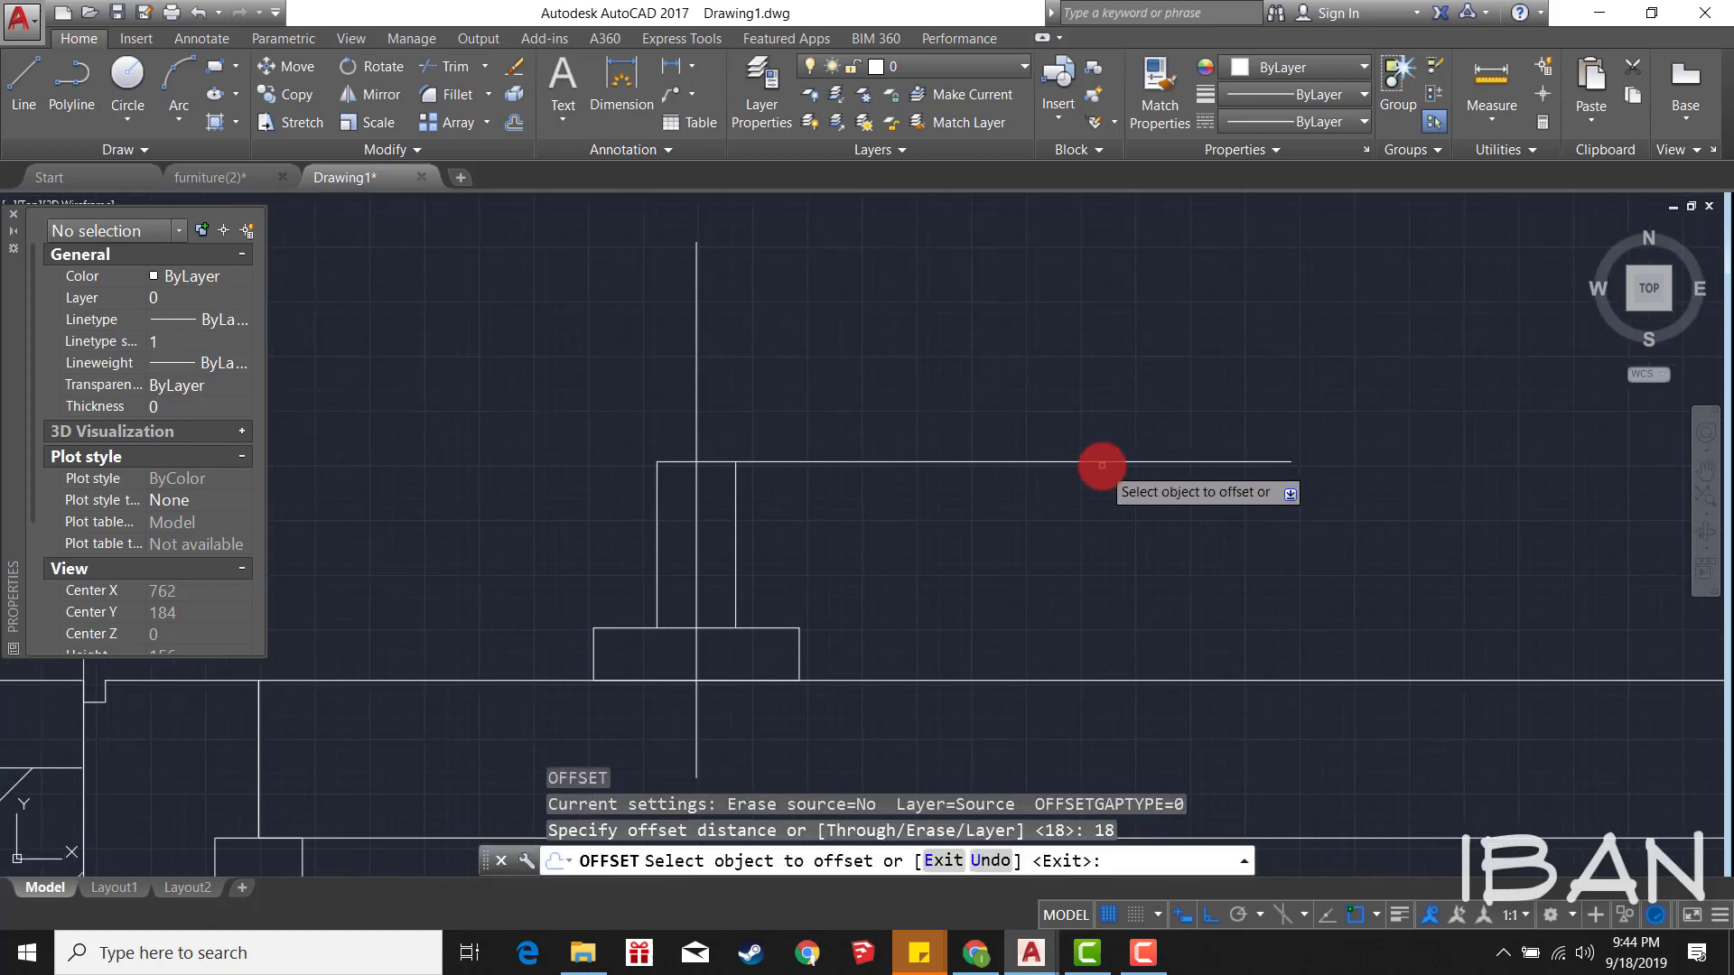
click(1095, 461)
click(1231, 522)
key(Escape)
Step: Close the right end of the grip bar with a vertical line
text(l)
key(Return)
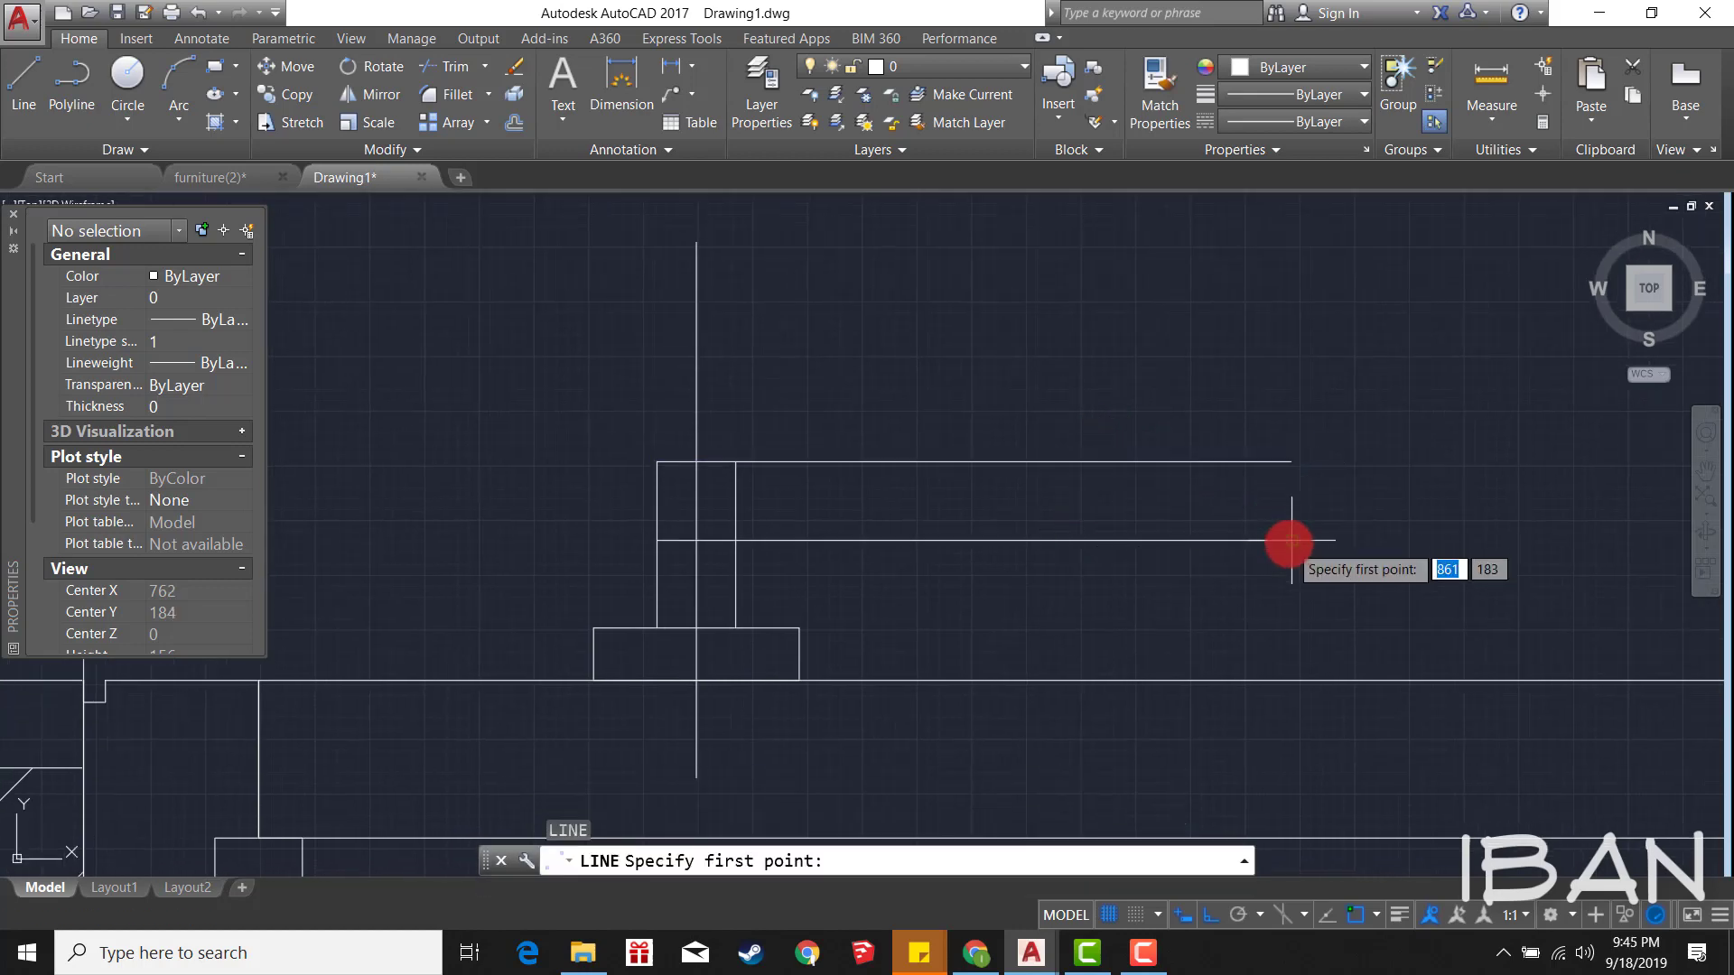
click(1290, 540)
click(1290, 461)
key(Escape)
scroll(704, 512, up, 2)
Step: Trim the overlapping stem and bar segments and erase leftover lines
text(tr)
key(Return)
key(Return)
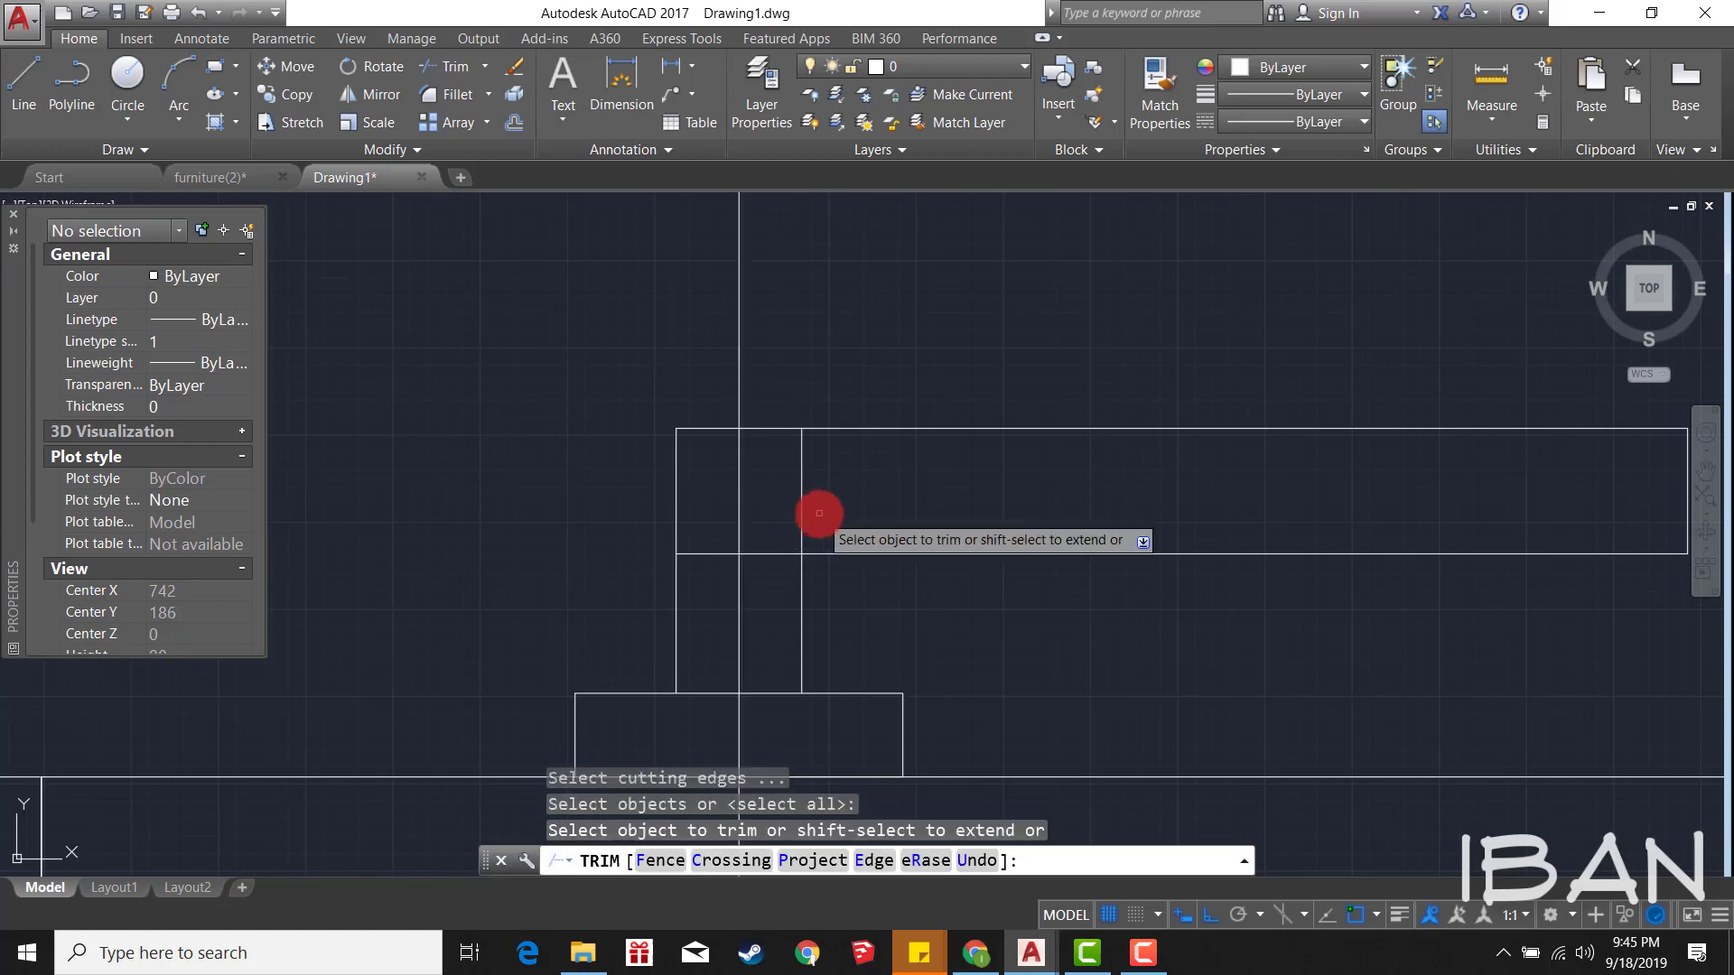
mouse_move(821, 511)
mouse_down()
mouse_move(778, 538)
mouse_move(757, 508)
mouse_up()
key(Escape)
click(709, 531)
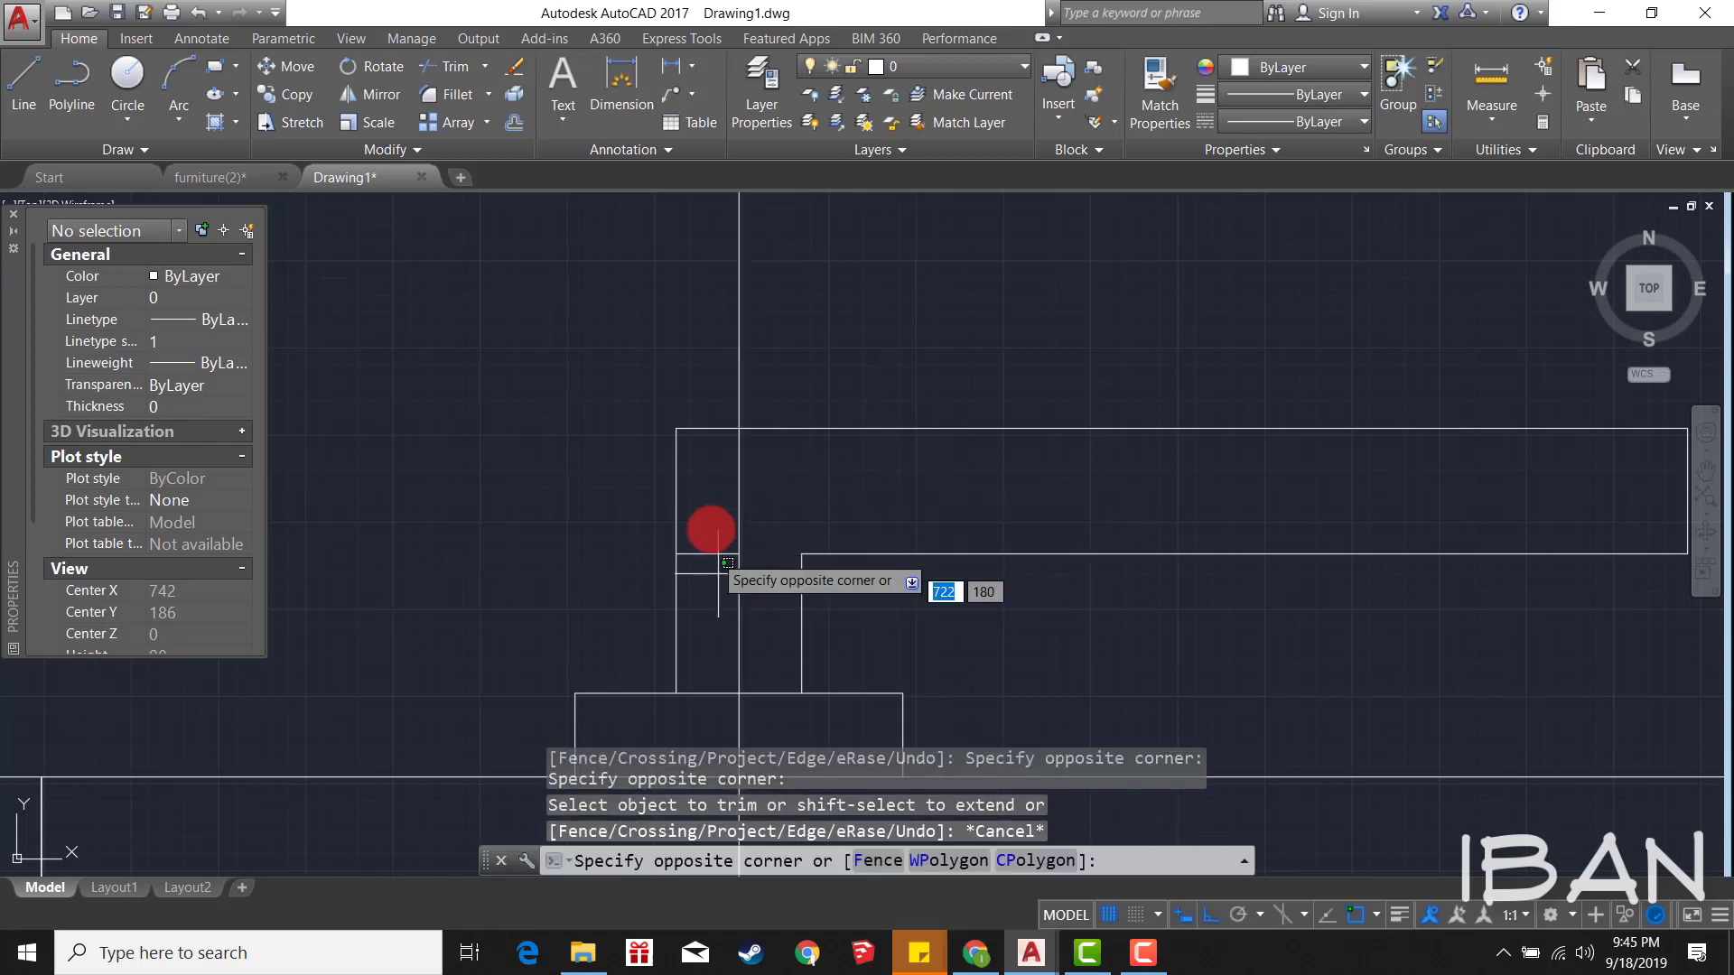
click(736, 468)
text(e)
key(Return)
click(941, 481)
Step: Delete the stray vertical lines left above the handle
key(Delete)
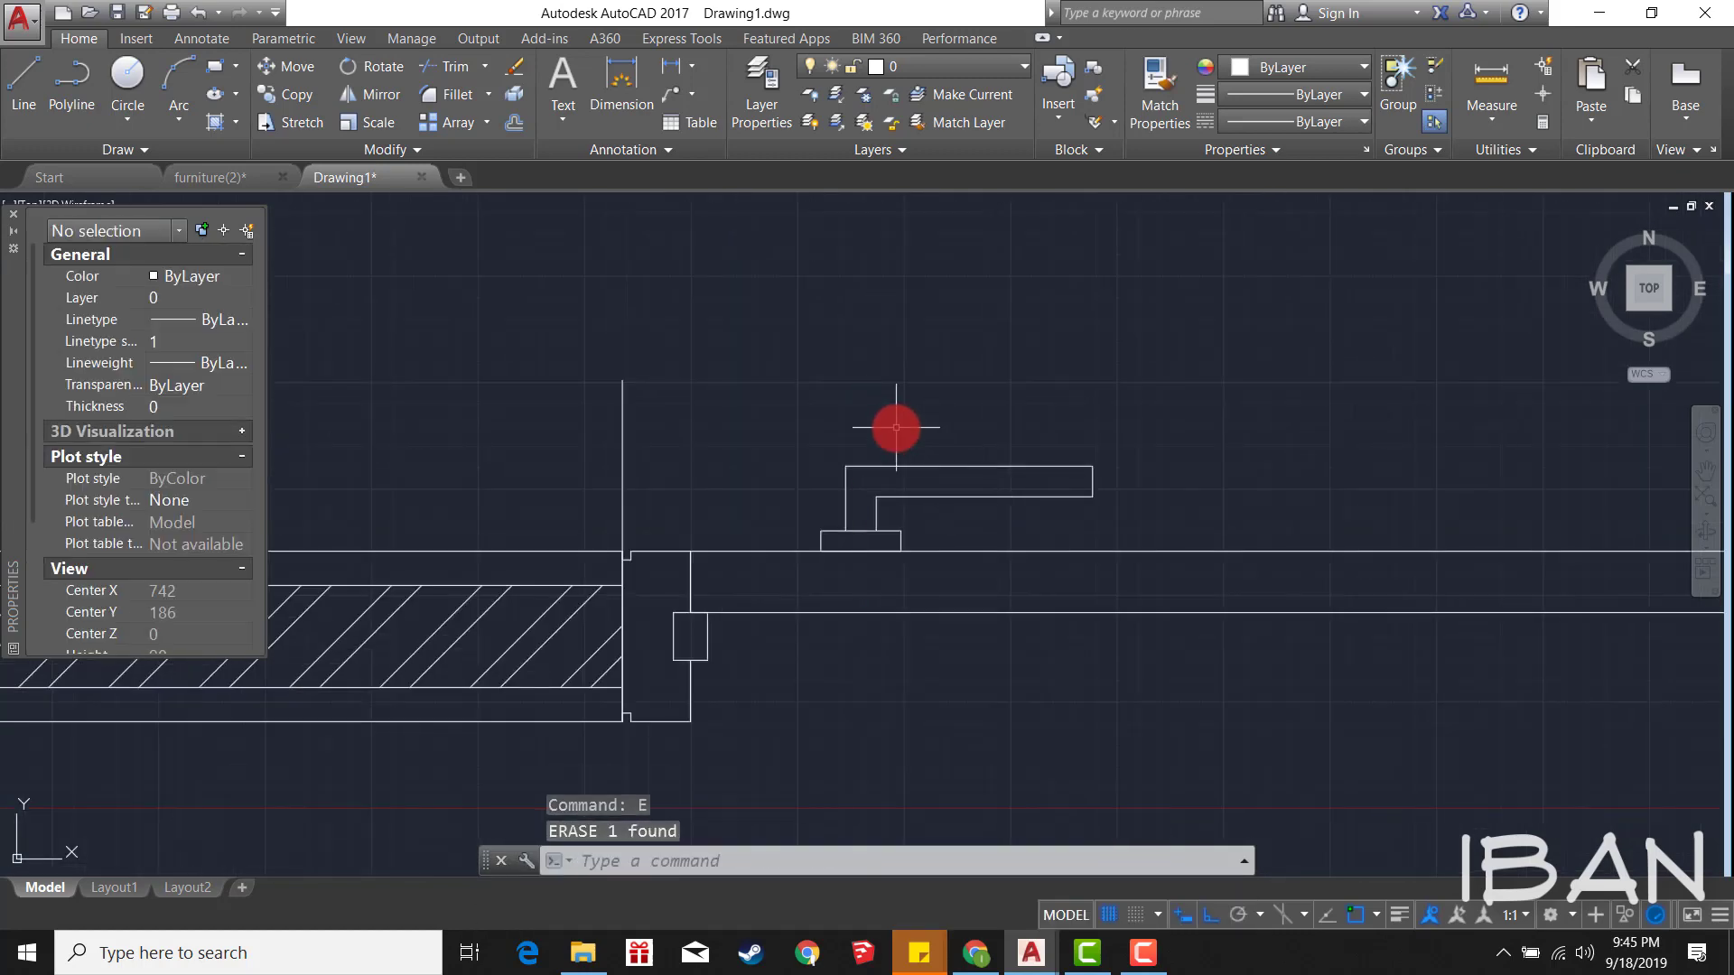
scroll(894, 424, up, 1)
scroll(894, 443, up, 1)
scroll(713, 462, up, 1)
click(668, 452)
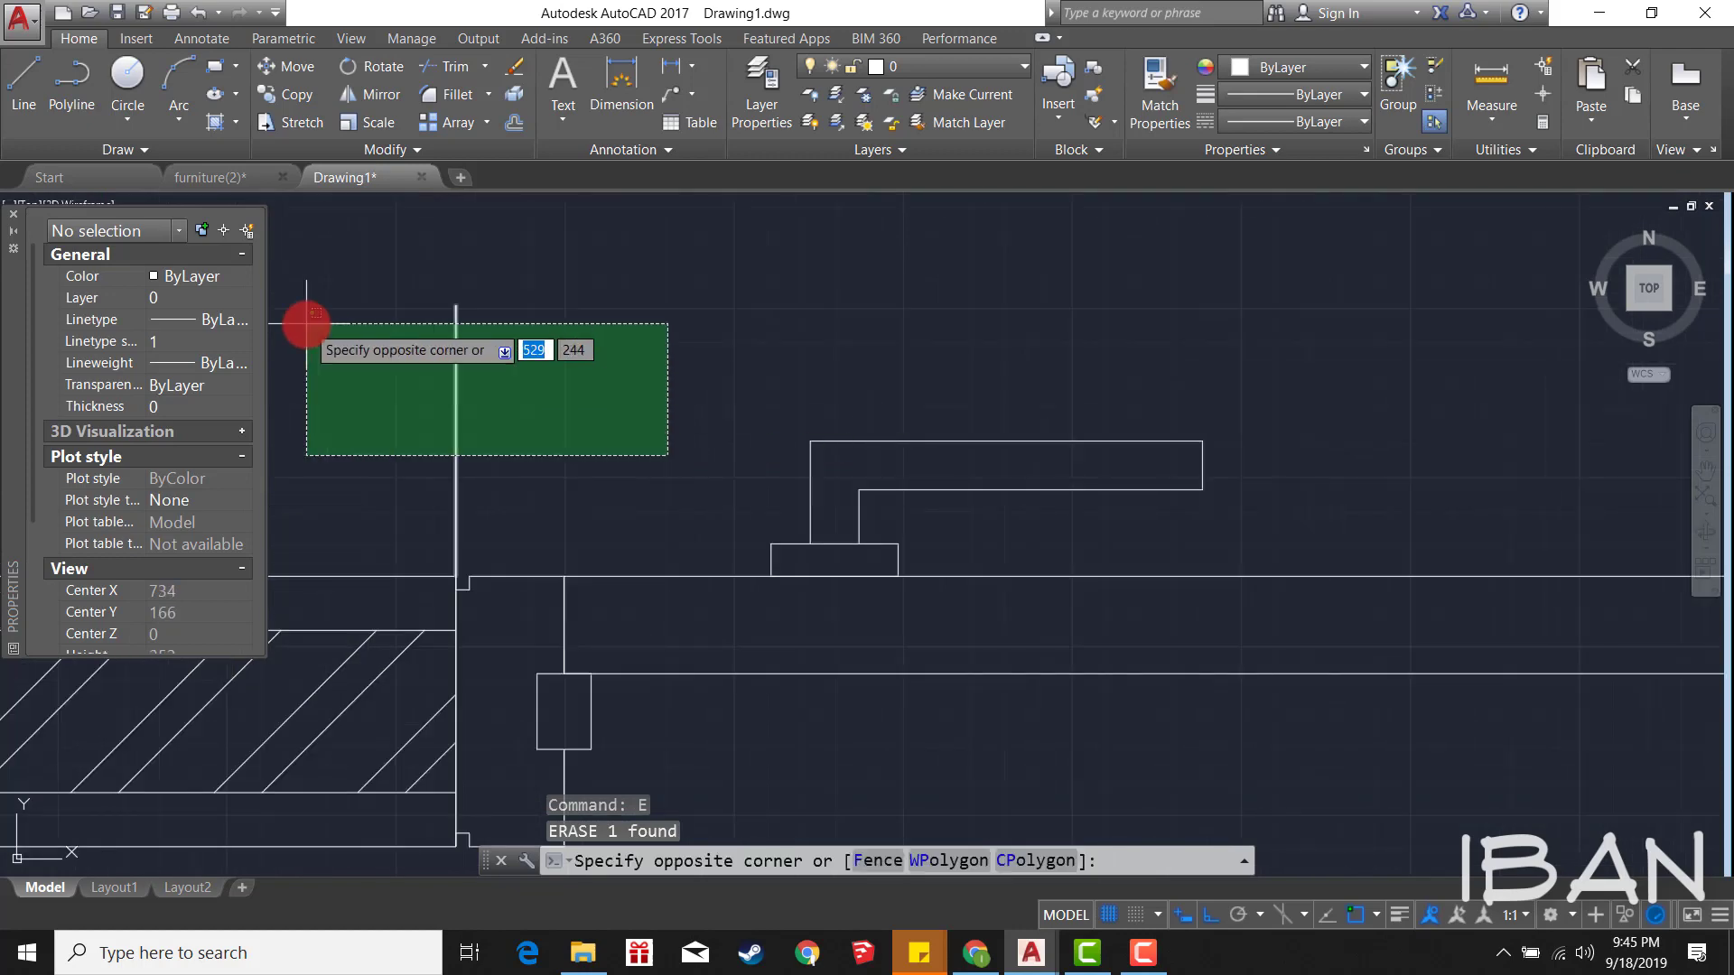
click(304, 328)
scroll(689, 349, down, 2)
key(Delete)
key(Escape)
Step: Mirror the six handle lines about the wall centreline, keeping the original
click(652, 331)
click(1017, 496)
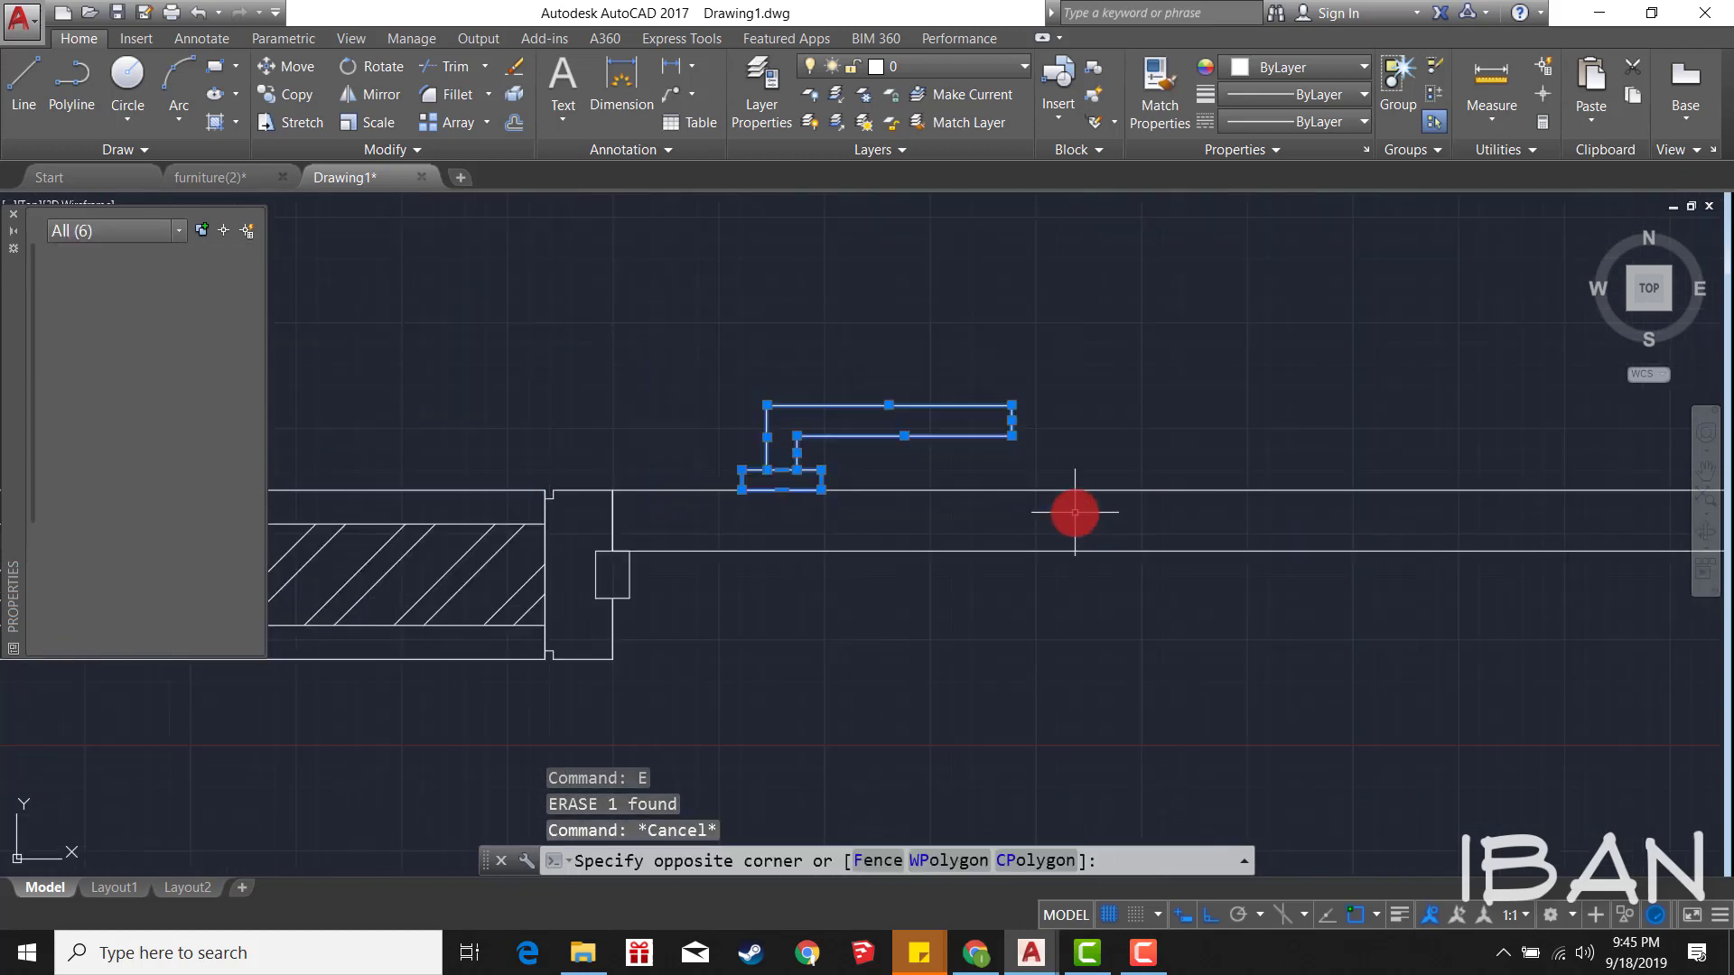
text(mi)
key(Return)
click(630, 573)
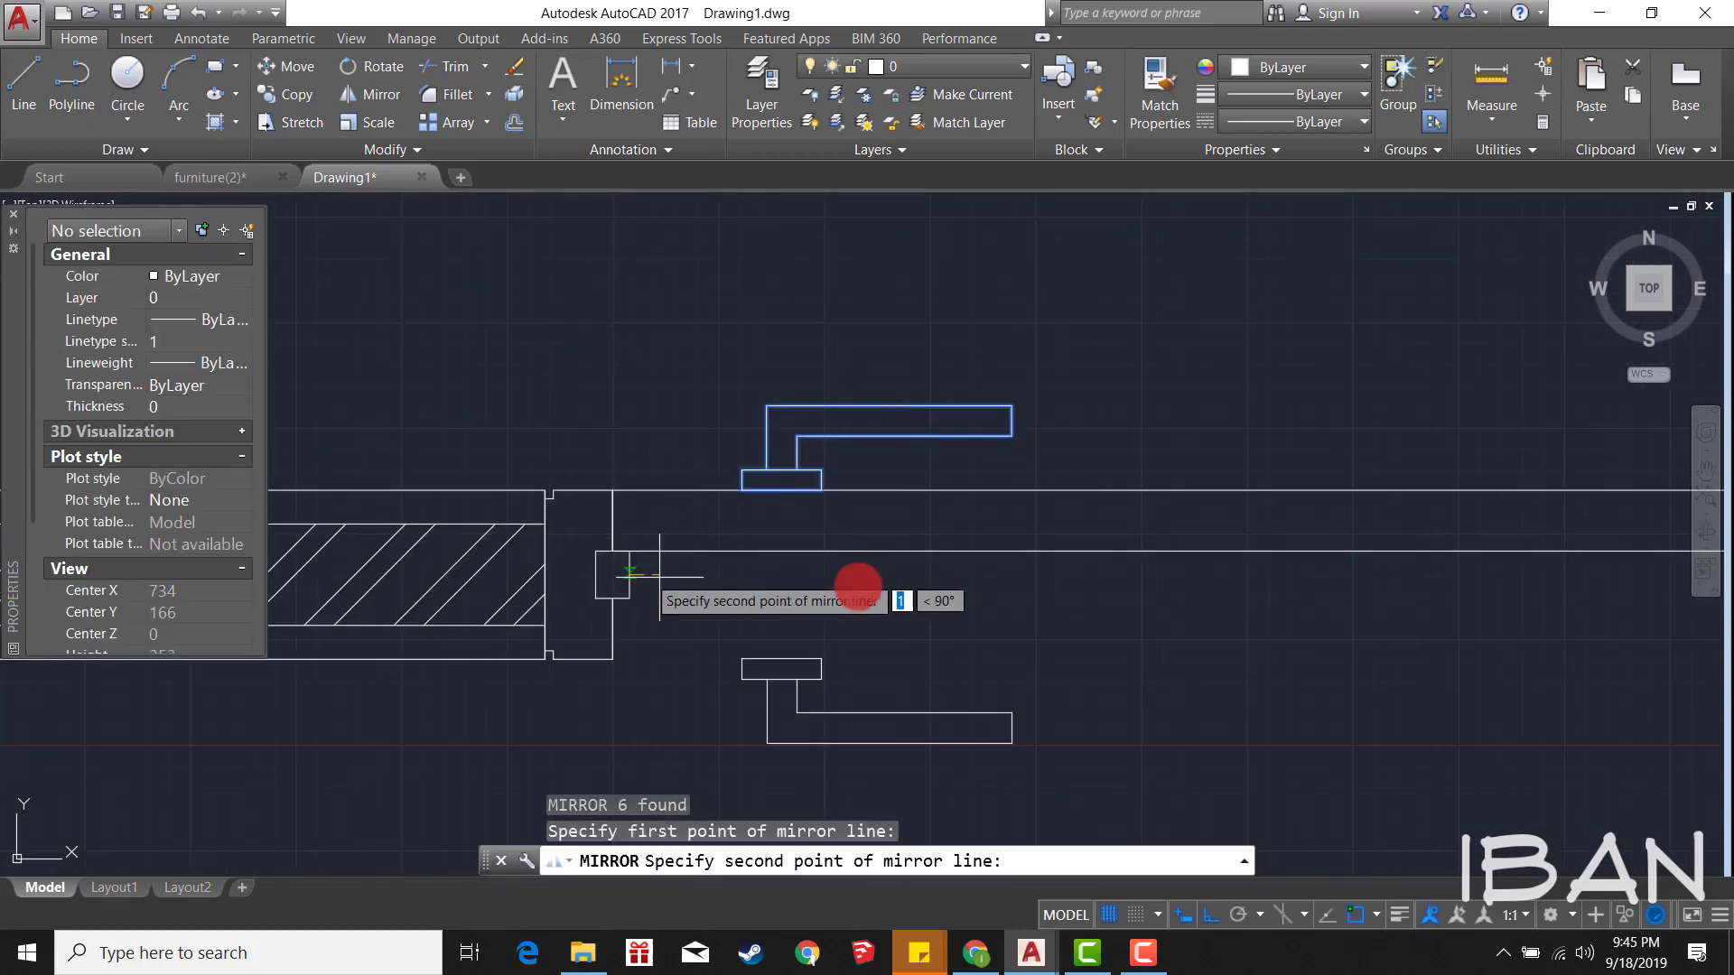
click(919, 587)
key(Return)
key(Escape)
Step: Move the mirrored handle up against the door leaf and save the drawing
click(709, 648)
middle_drag(870, 599, 889, 489)
click(1162, 678)
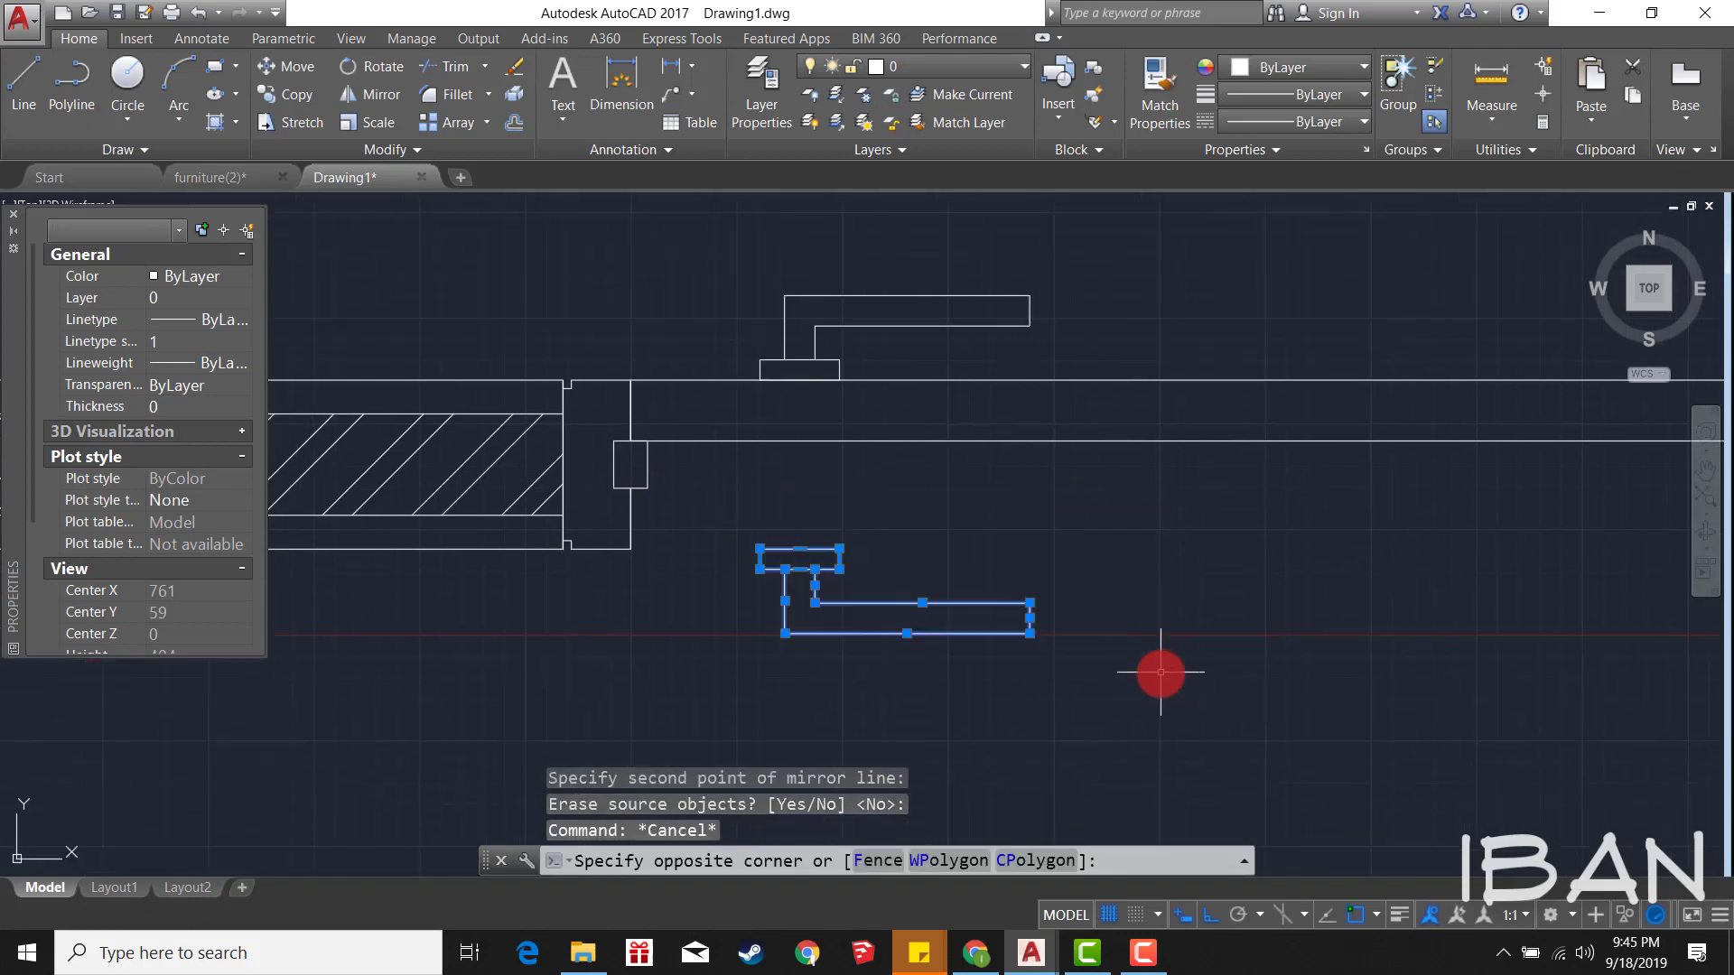
text(m)
key(Return)
click(799, 542)
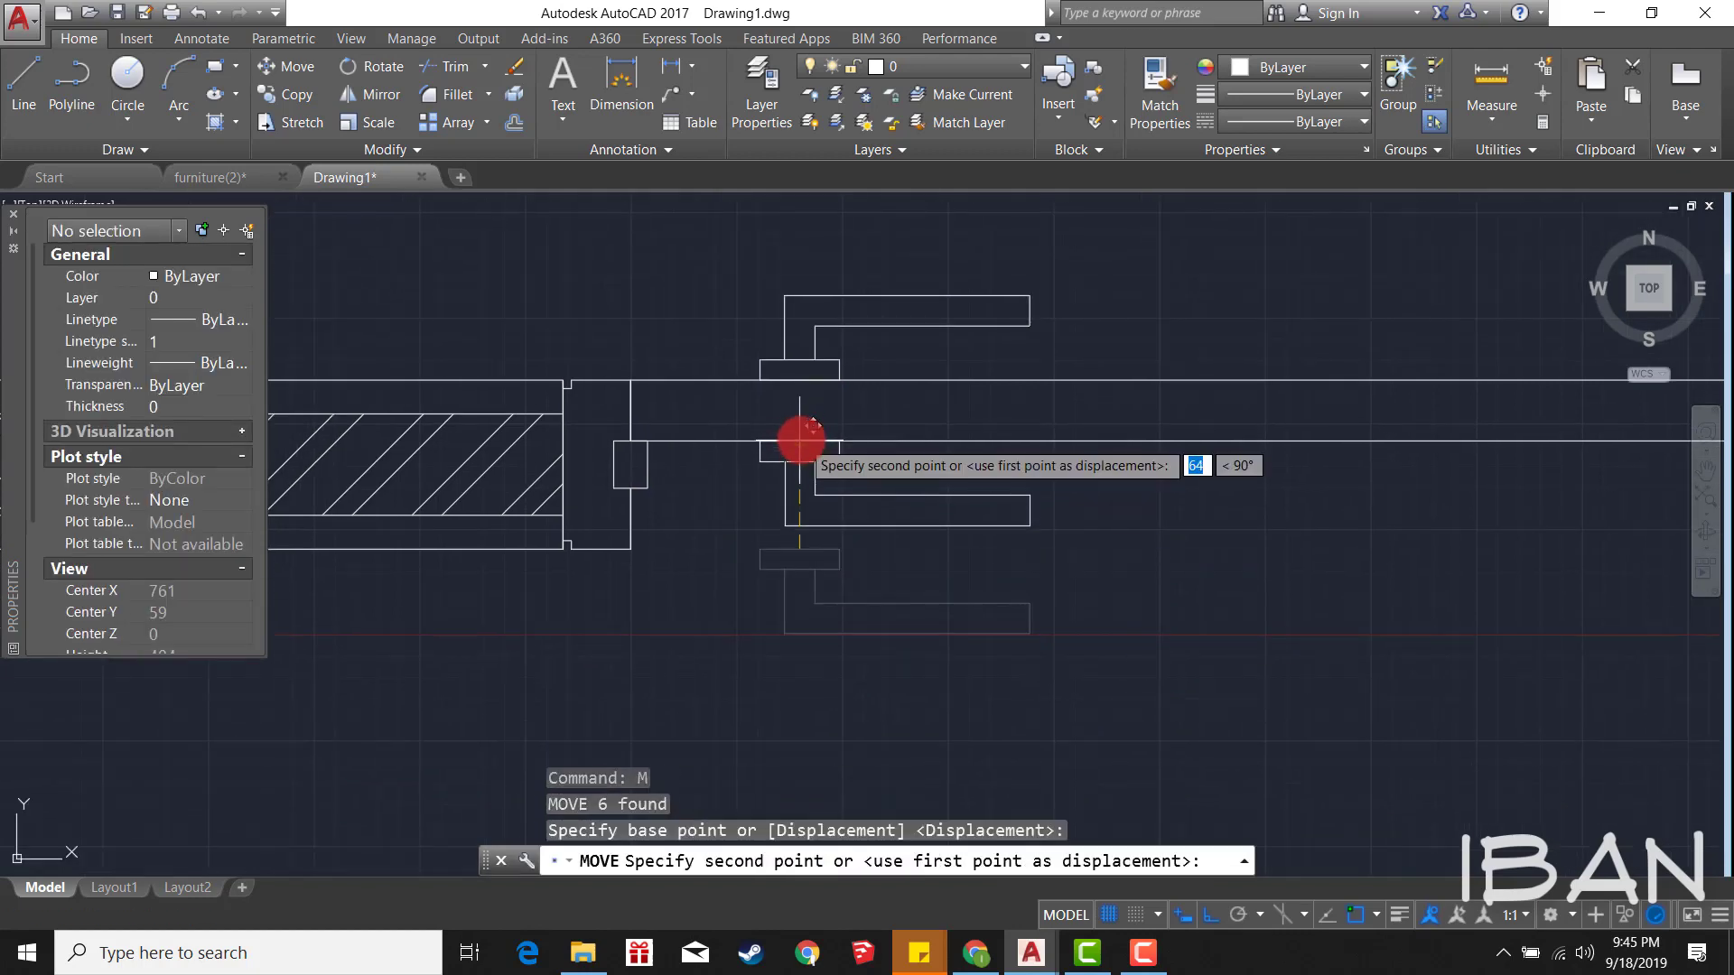
click(799, 436)
key(Escape)
scroll(732, 485, down, 4)
key(ctrl+s)
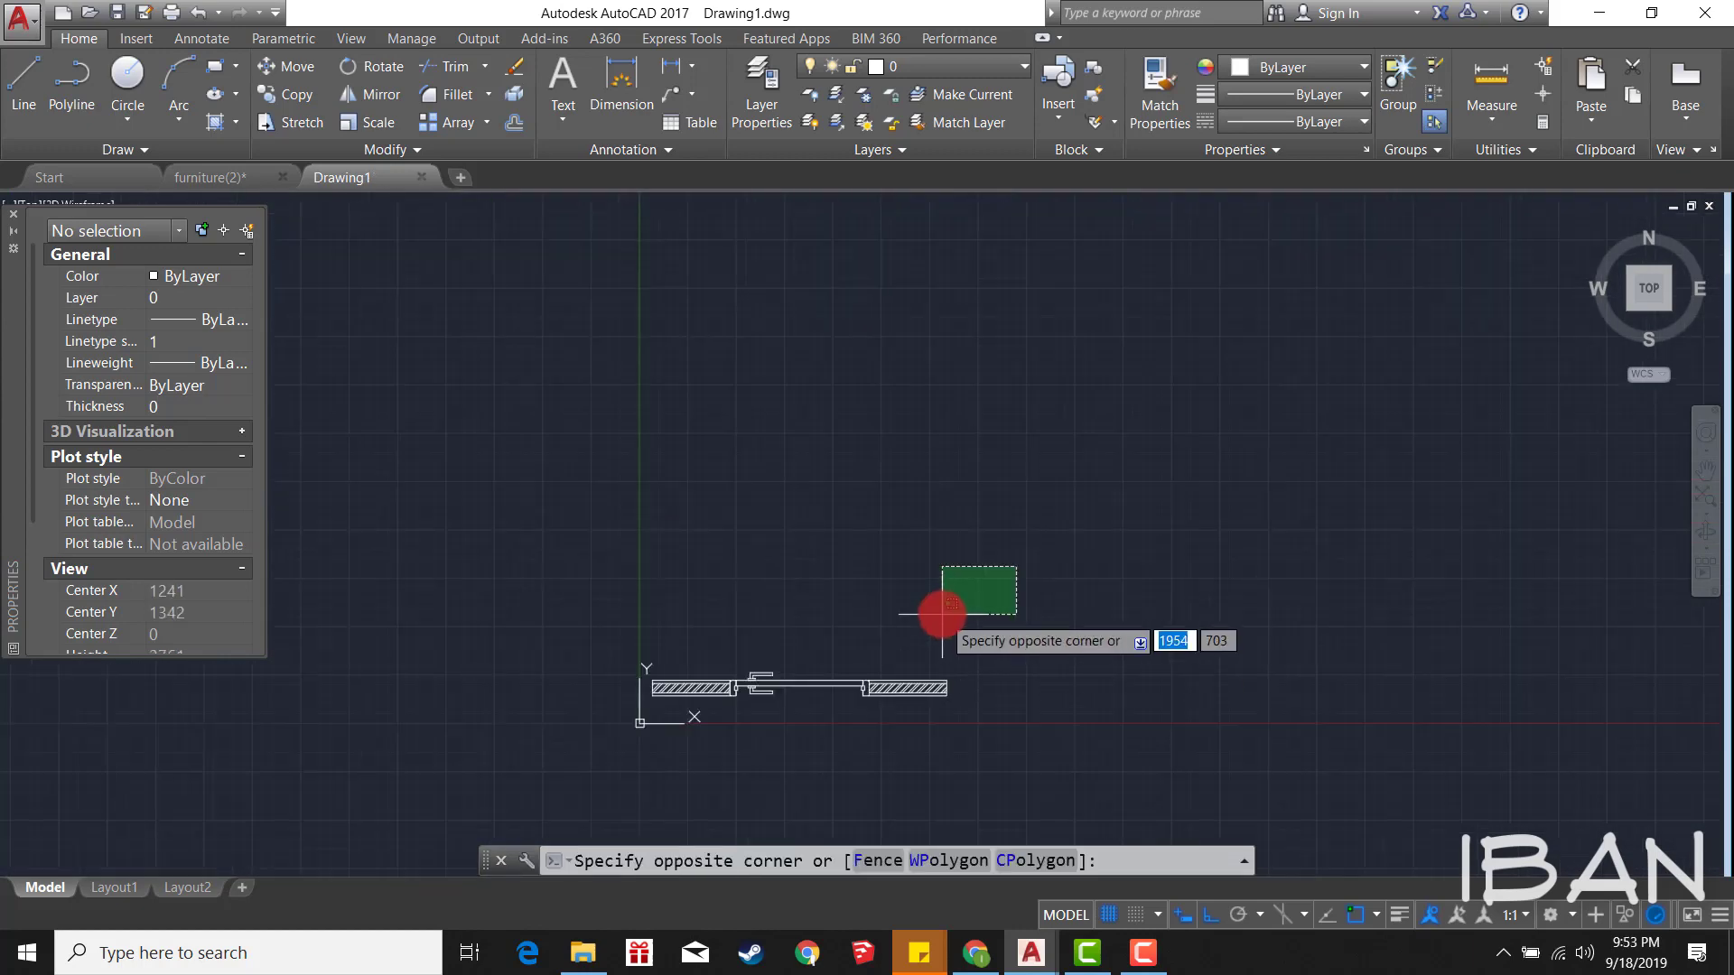
Step: Project vertical XLINE construction lines up from the wall ends and door jambs
key(Escape)
text(XL)
key(Return)
scroll(940, 608, up, 5)
text(v)
key(Return)
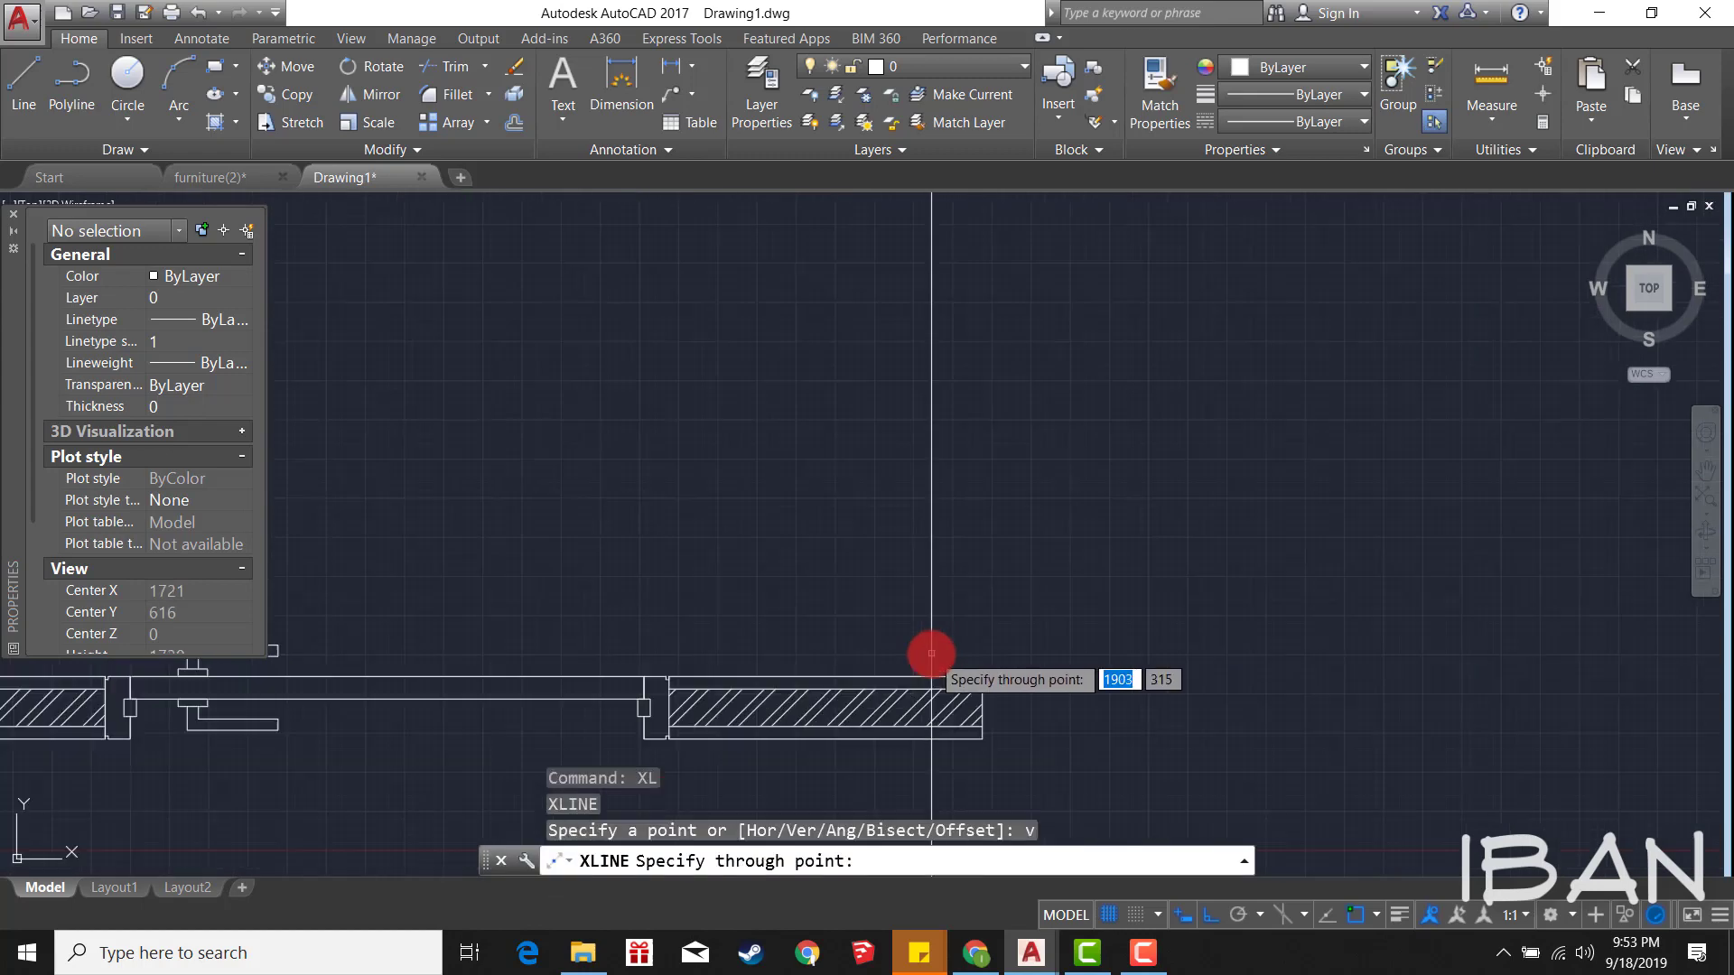
scroll(1039, 679, down, 3)
scroll(918, 669, up, 8)
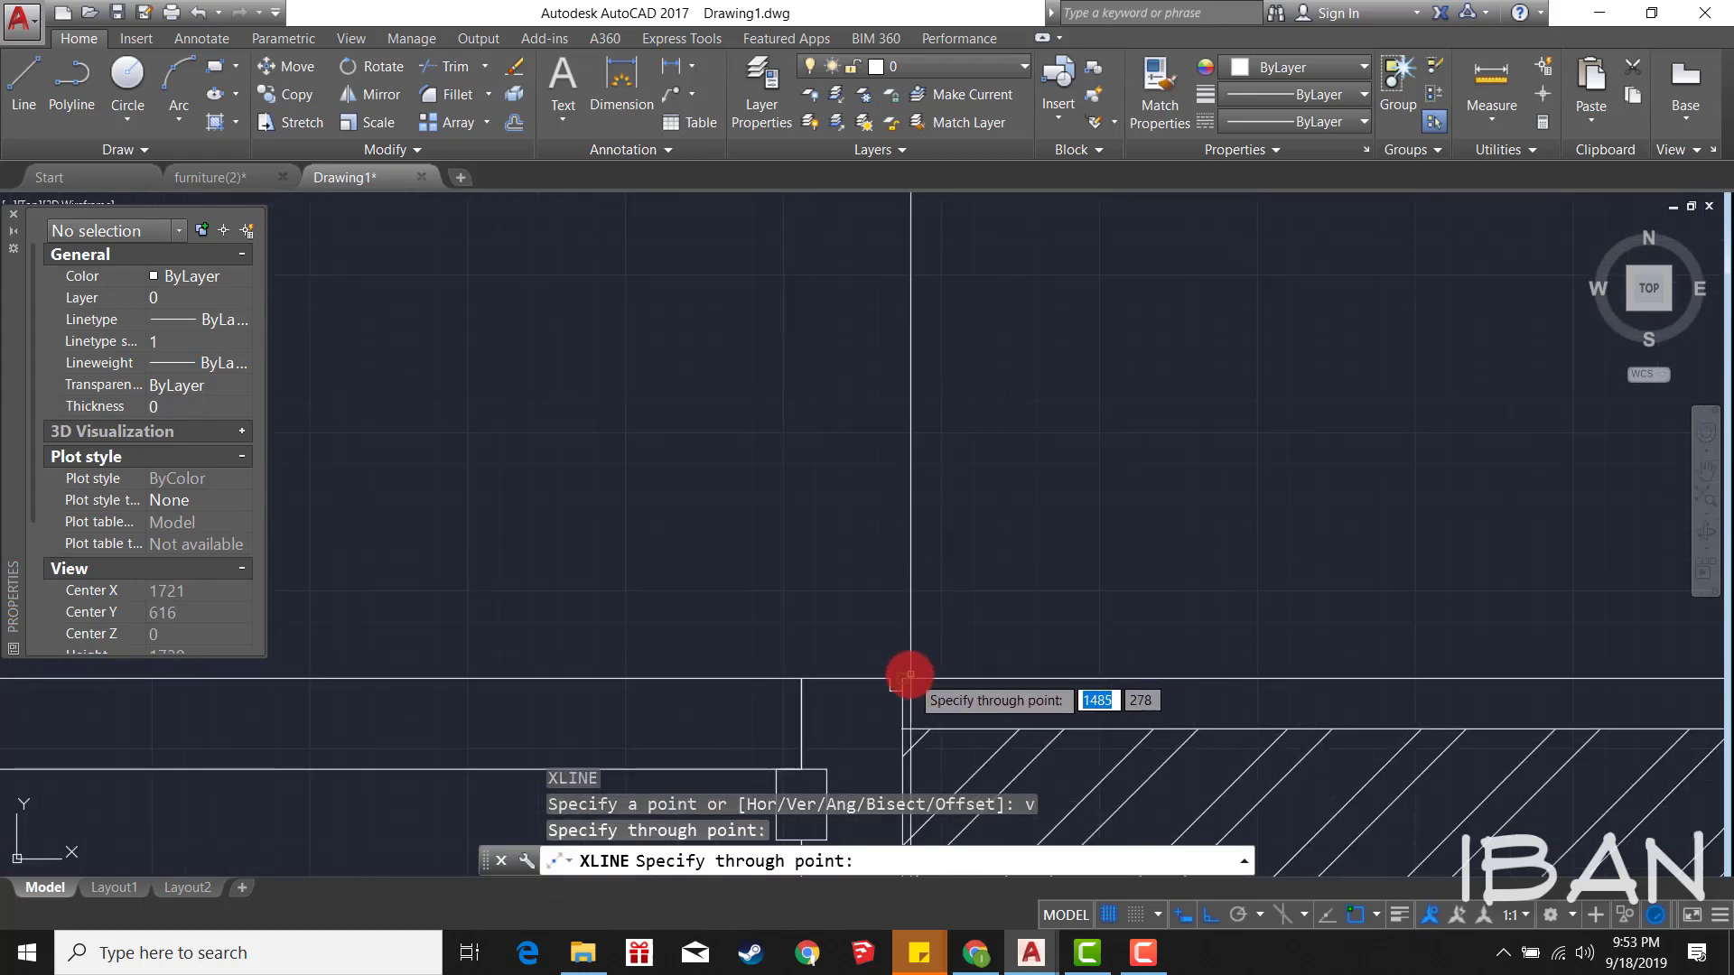
click(903, 678)
scroll(633, 623, down, 3)
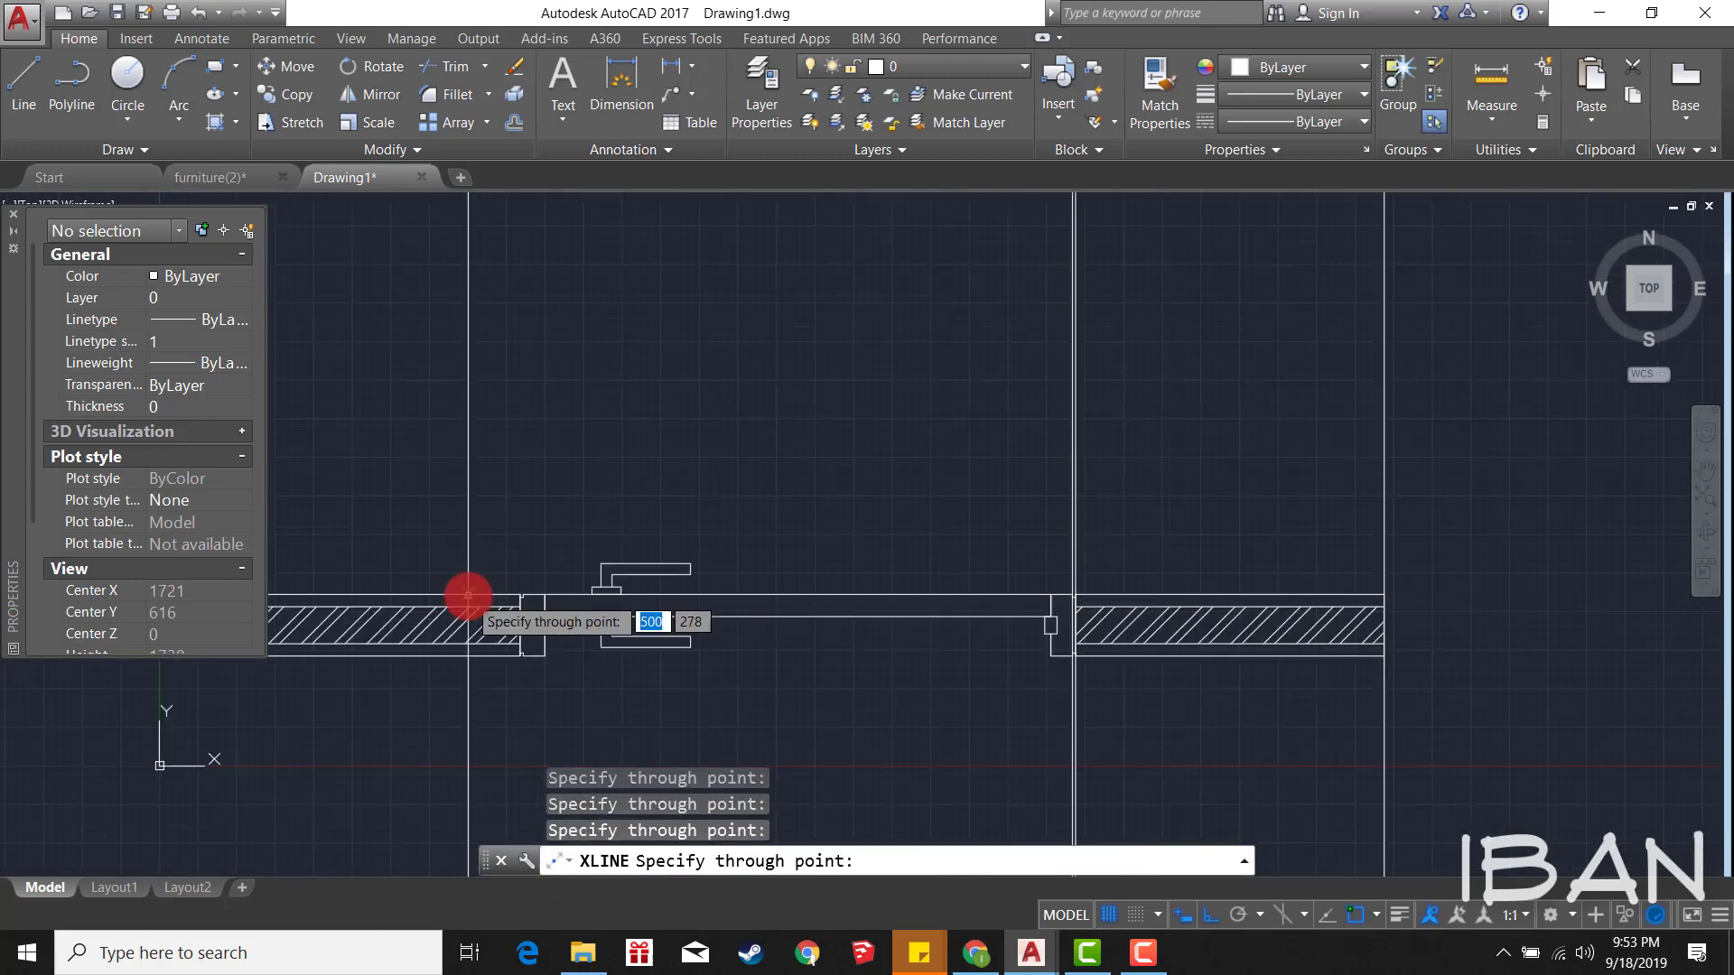
scroll(813, 578, up, 3)
scroll(831, 552, up, 2)
scroll(1199, 581, up, 2)
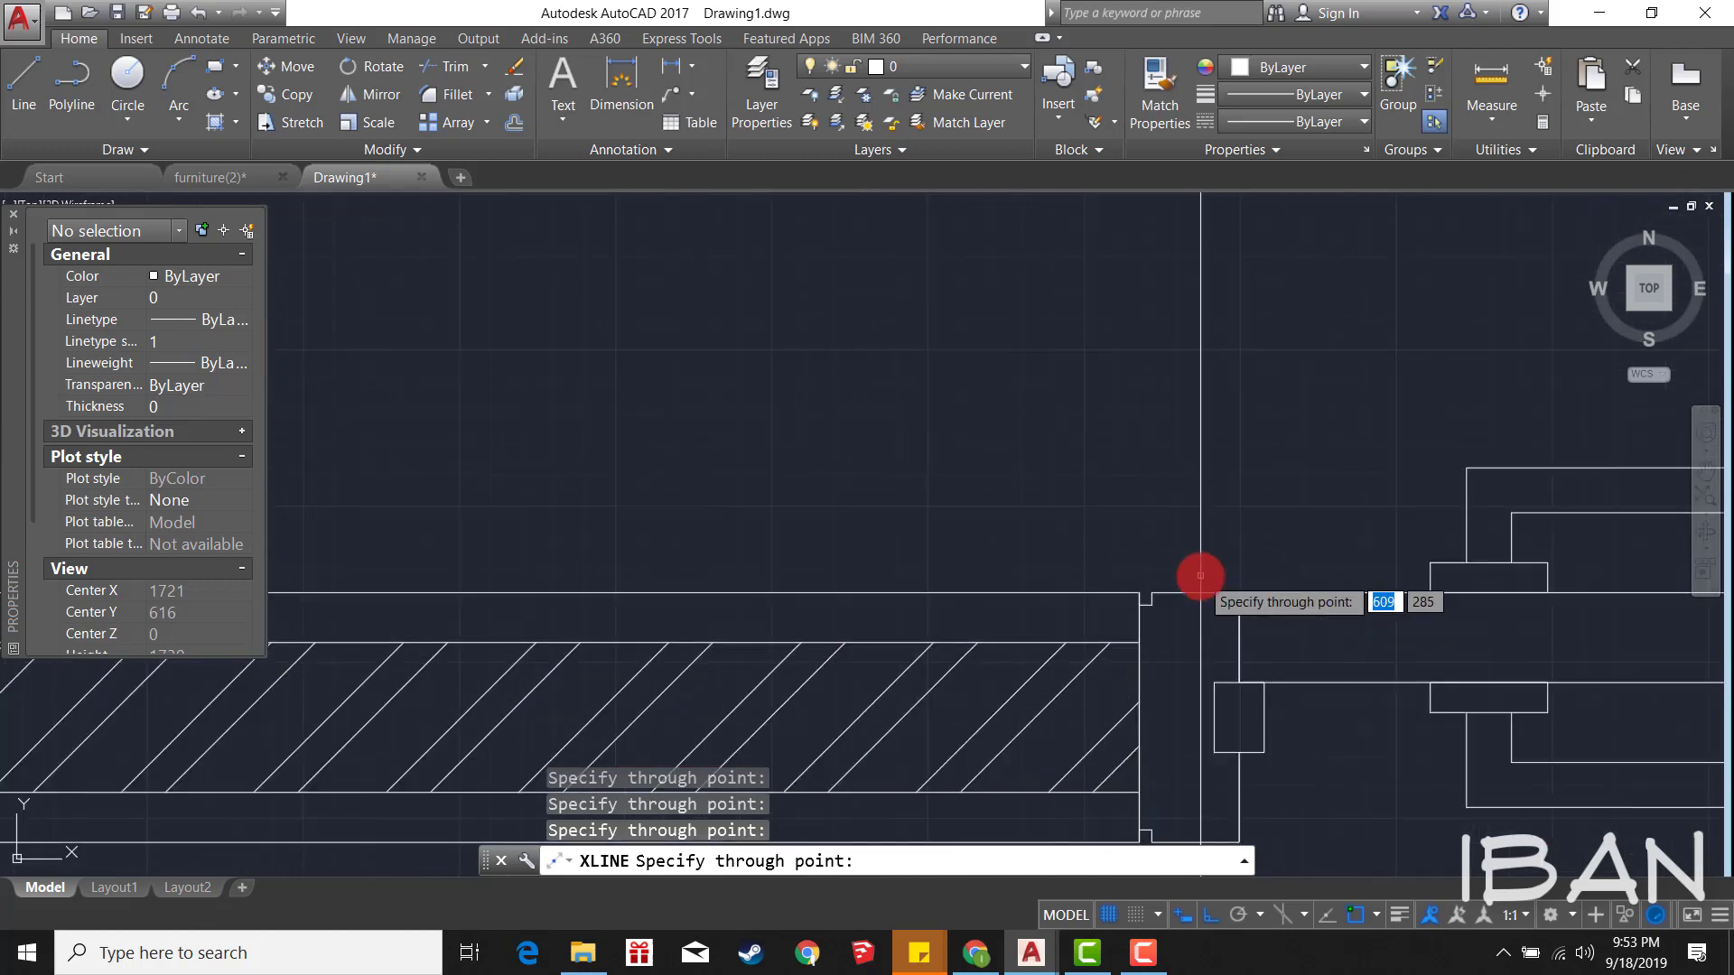
key(Escape)
scroll(1255, 407, down, 5)
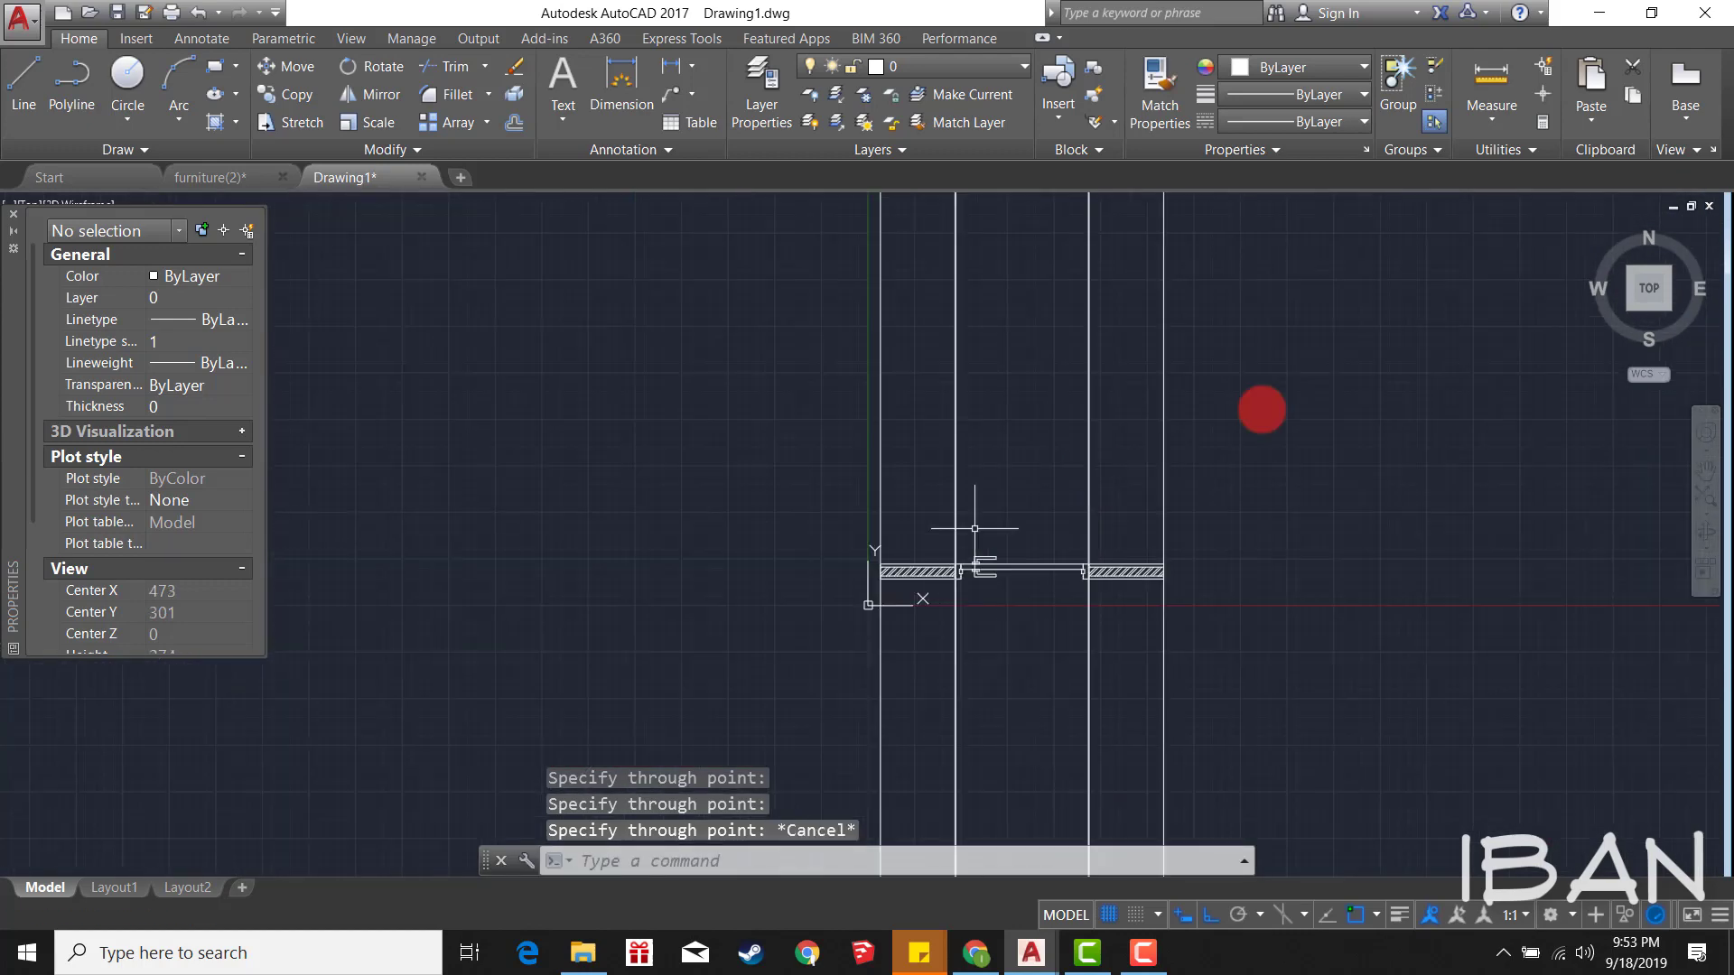
scroll(948, 503, up, 1)
scroll(885, 479, up, 1)
Step: Draw a horizontal base line across the construction lines above the plan, ready for copying
text(l)
key(Return)
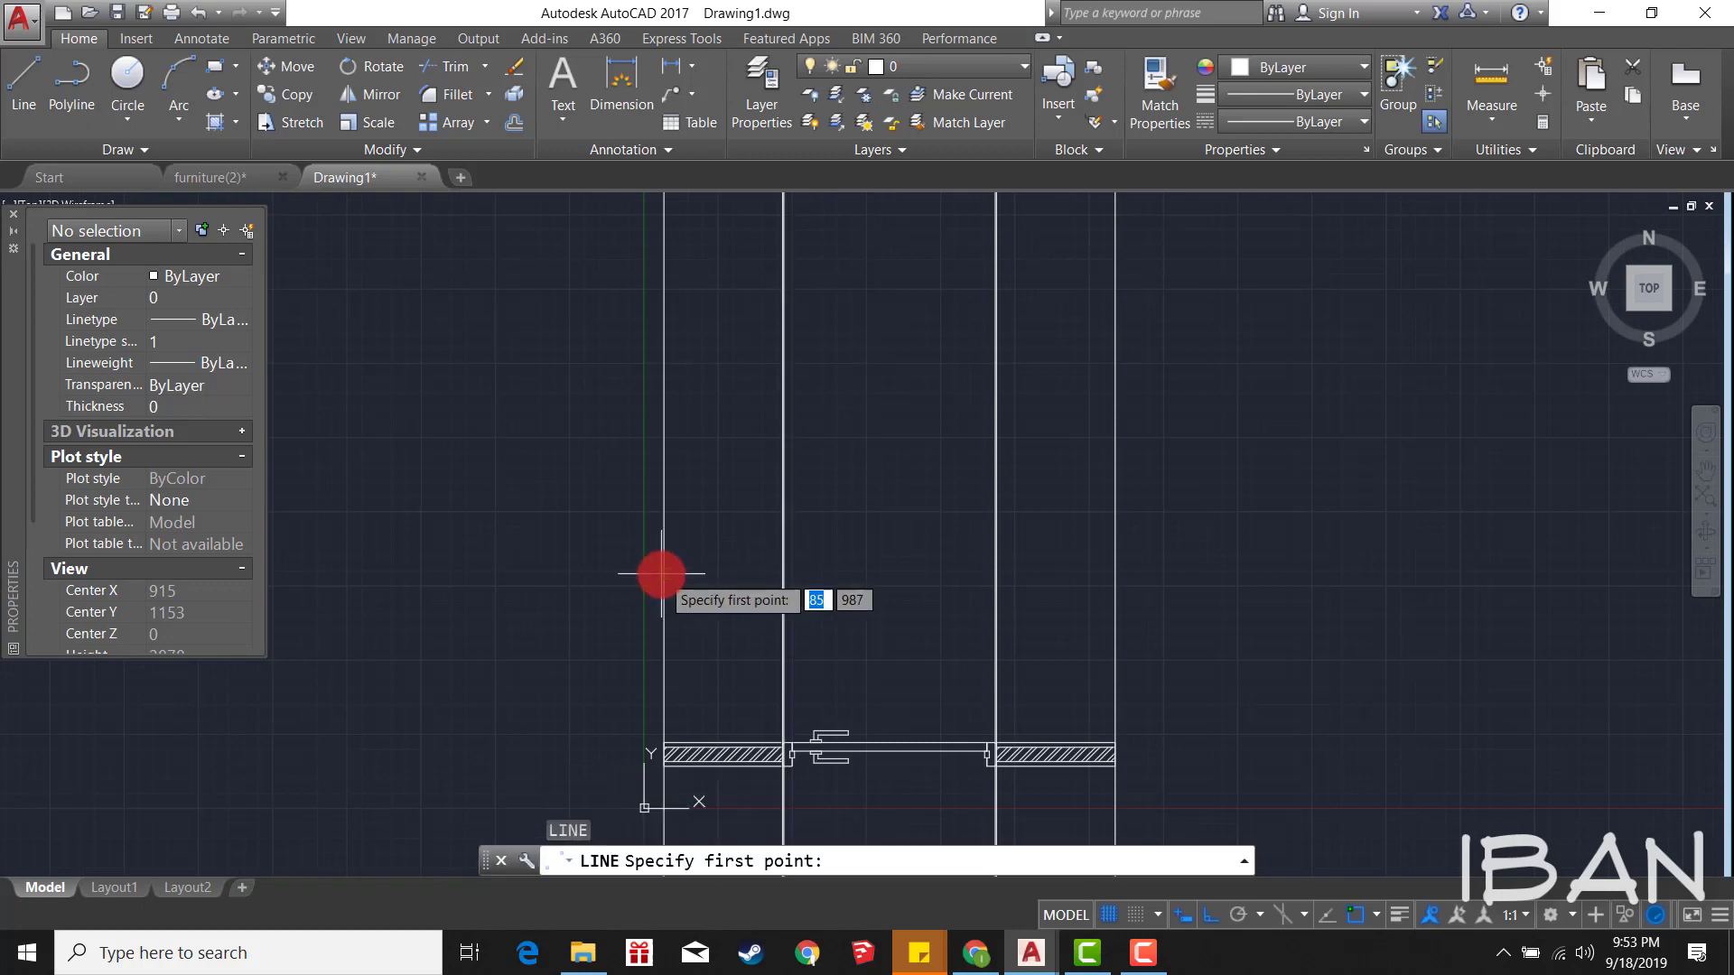
click(664, 574)
click(1111, 573)
key(Escape)
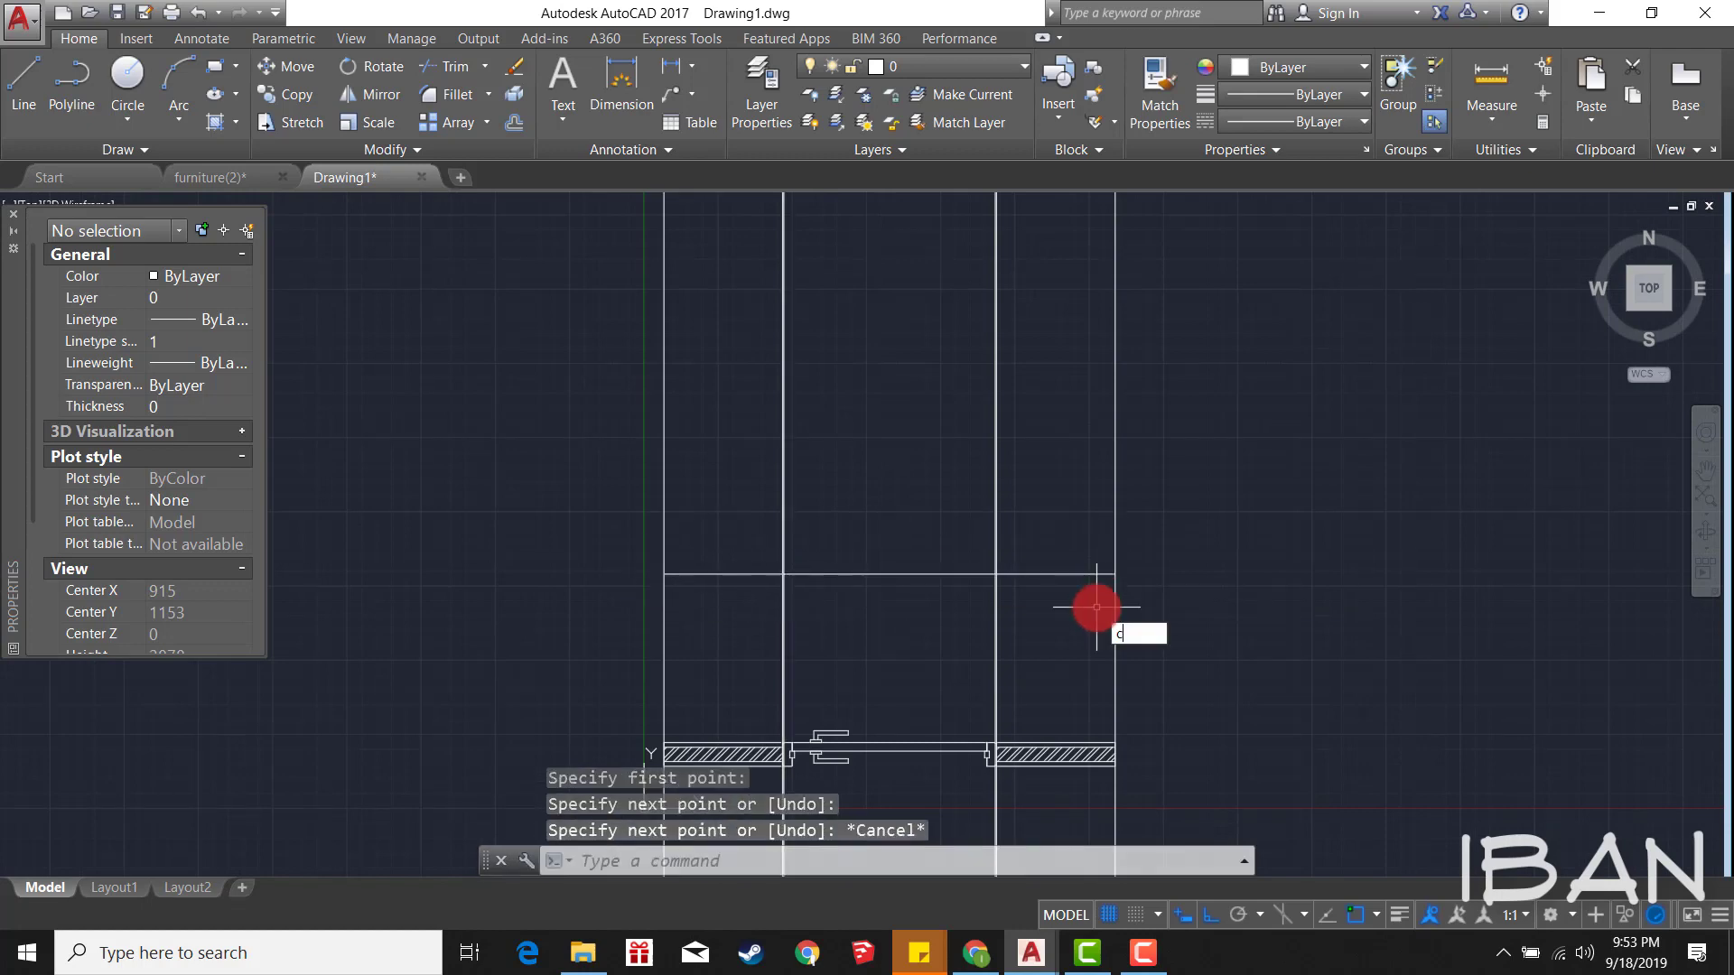
key(Escape)
click(1097, 607)
click(1096, 507)
text(co)
key(Return)
Step: Copy the base line 2400 upward as the door head line
click(1285, 652)
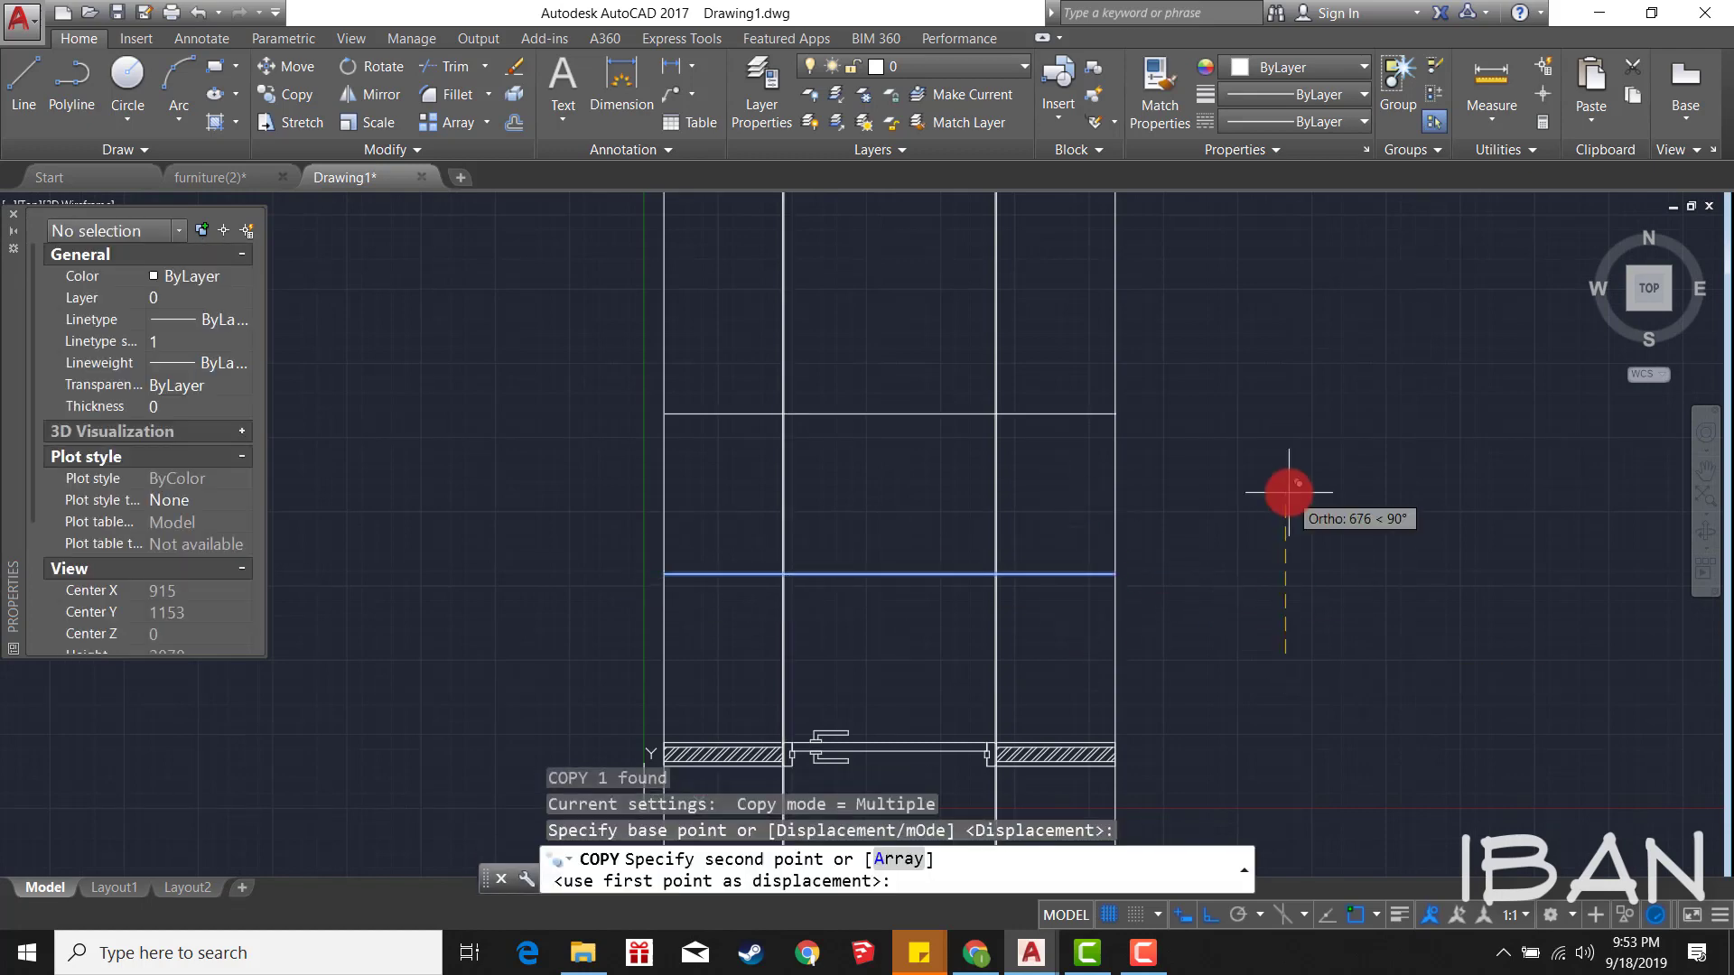
key(Return)
scroll(1287, 492, down, 3)
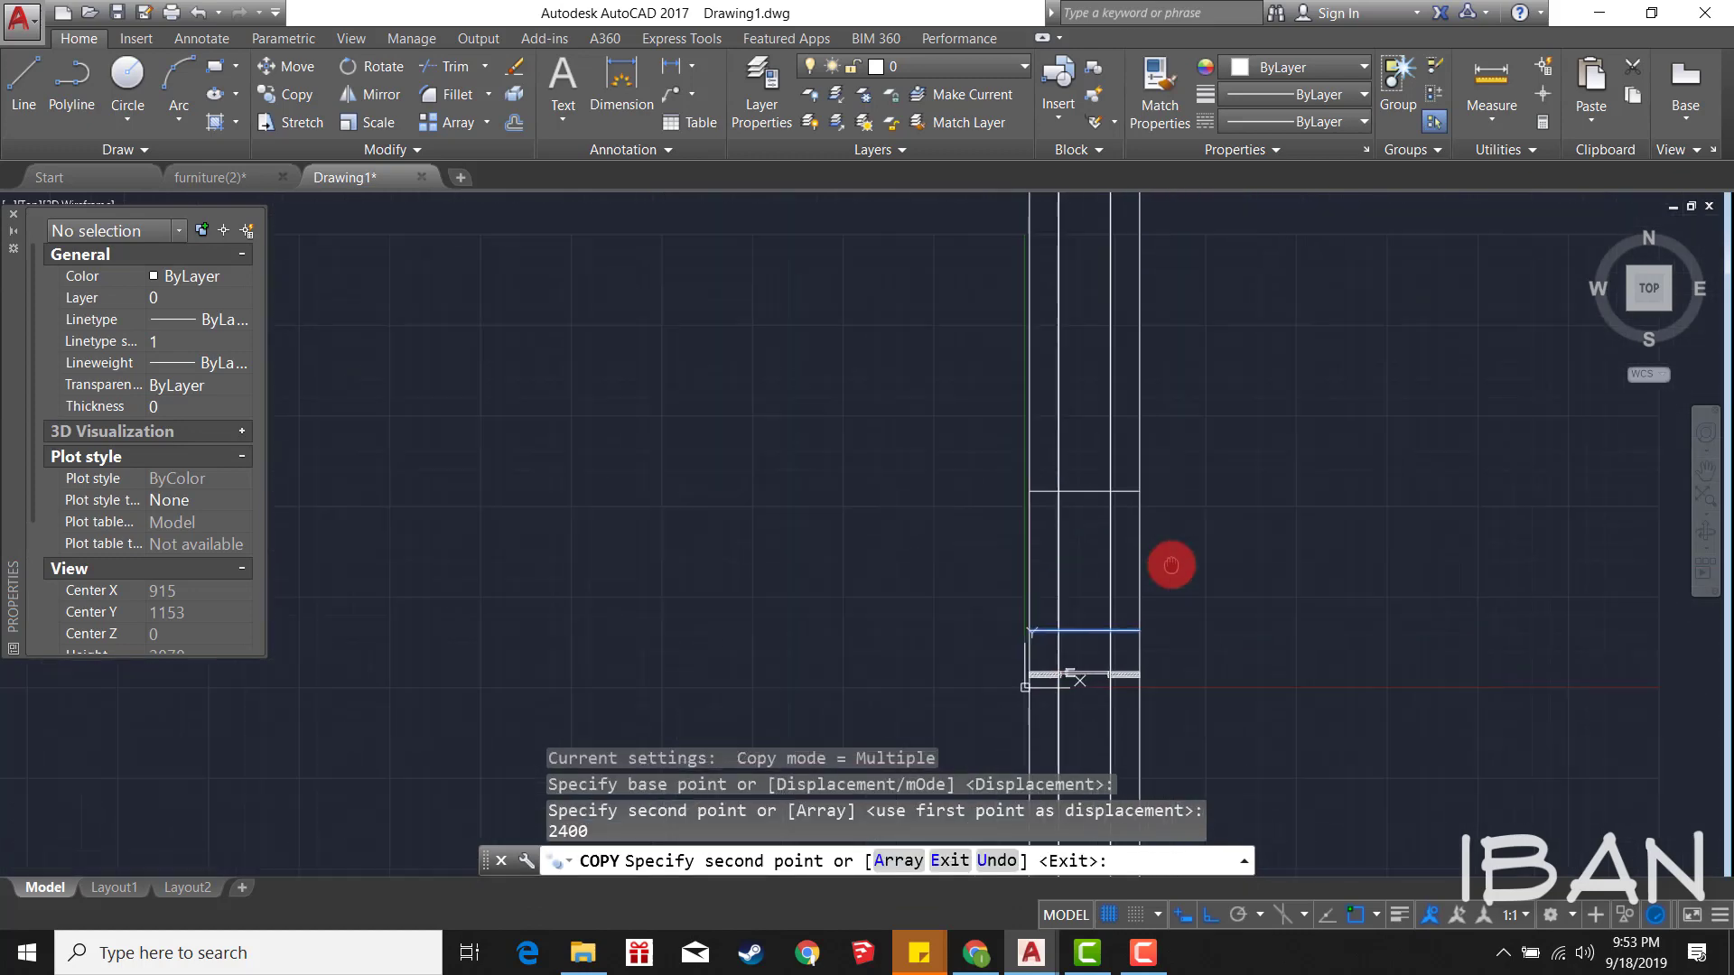
scroll(1165, 542, down, 1)
key(Escape)
Step: Trim the vertical construction lines above the head line and between plan and elevation
text(tr)
key(Return)
key(Return)
click(1235, 442)
click(786, 310)
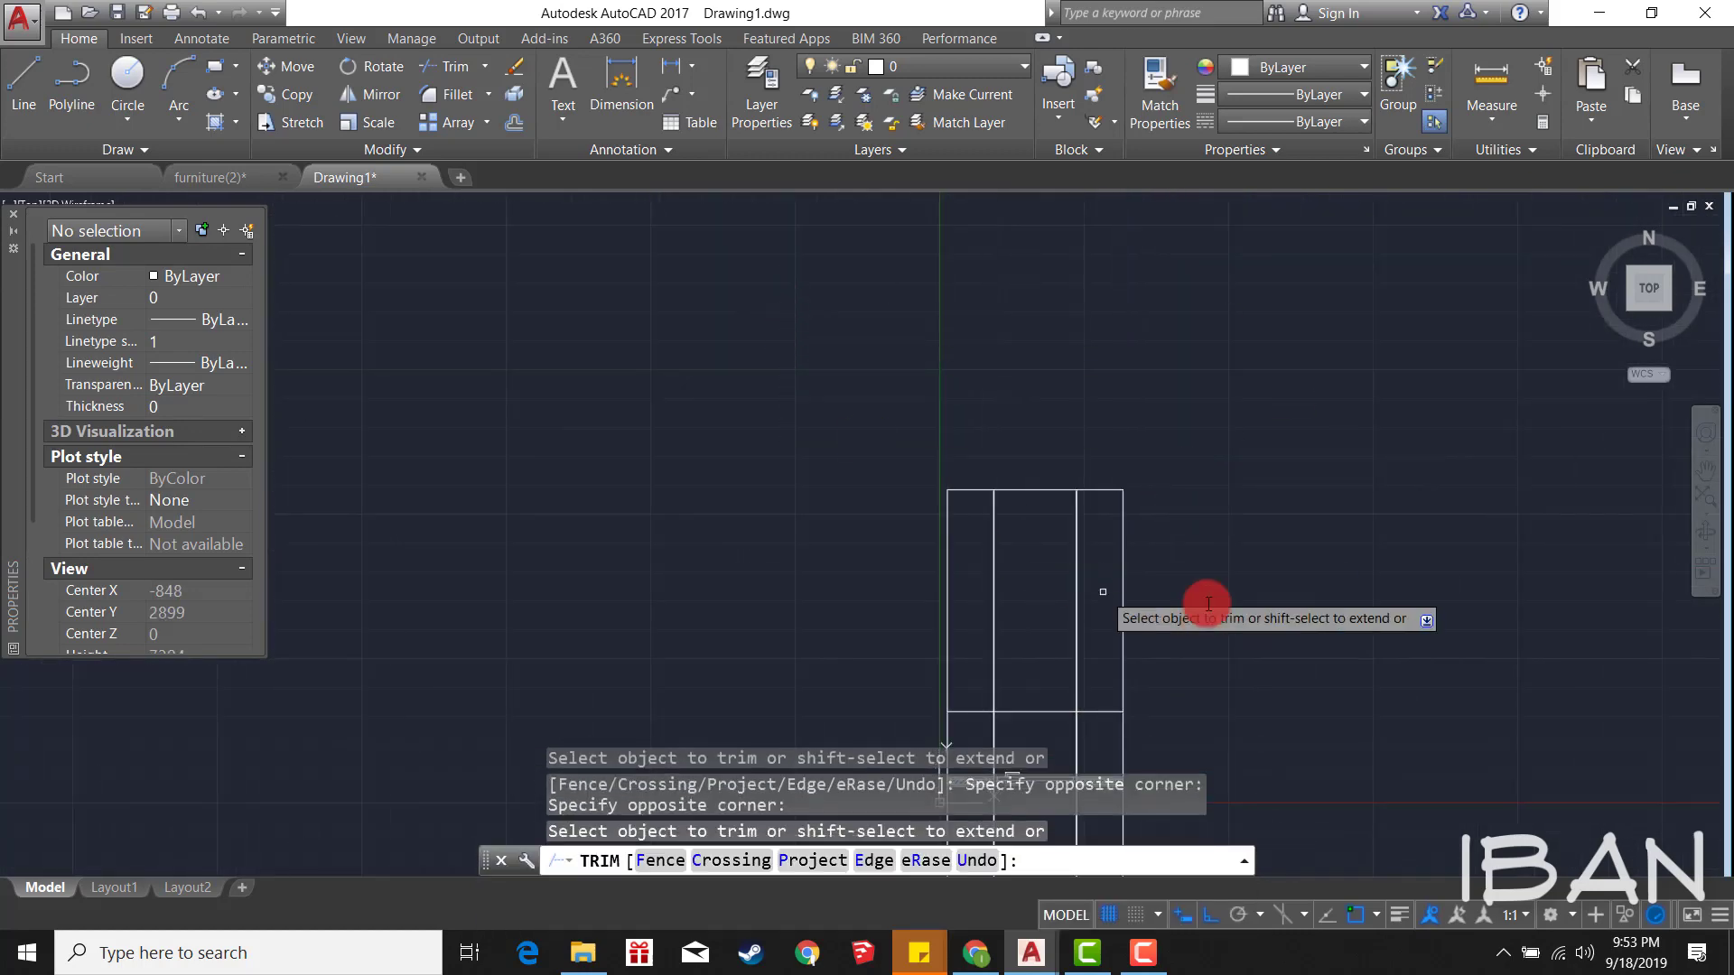
middle_drag(1110, 712, 1193, 520)
scroll(1192, 519, up, 4)
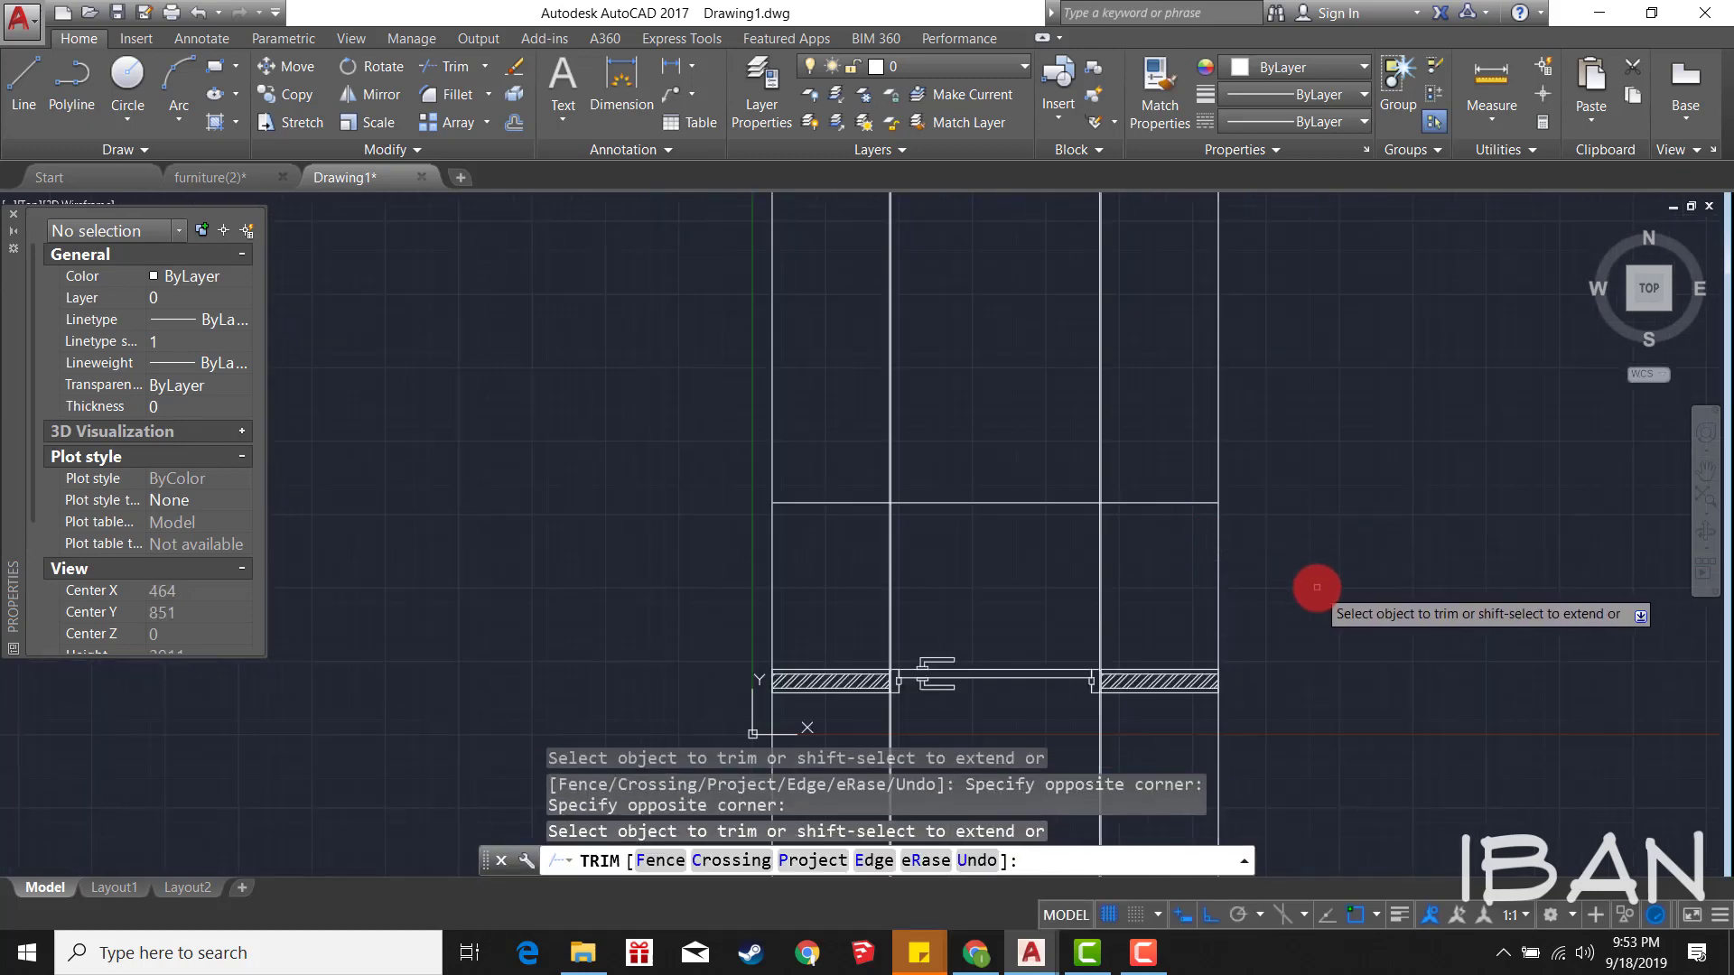
click(1317, 588)
click(698, 564)
scroll(875, 411, down, 2)
key(Escape)
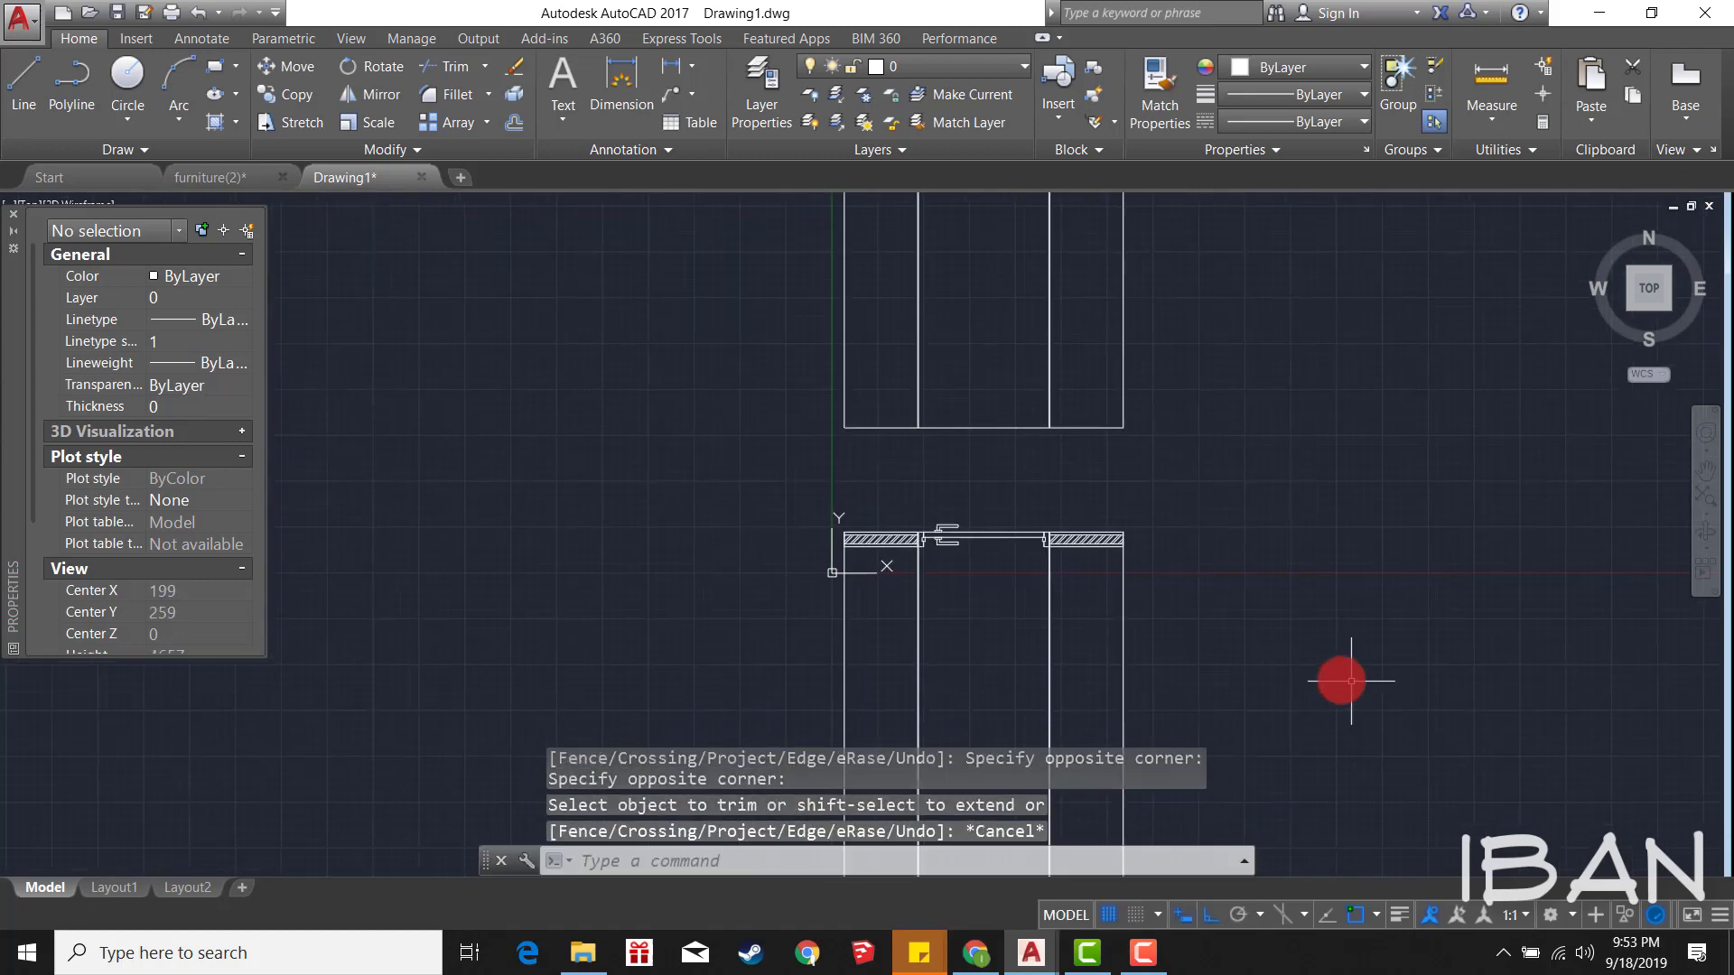
Step: Erase the six leftover construction rays
click(1338, 673)
click(755, 666)
mouse_move(993, 343)
middle_down()
mouse_move(1004, 384)
mouse_move(948, 406)
middle_up()
text(e)
key(Return)
scroll(890, 280, up, 4)
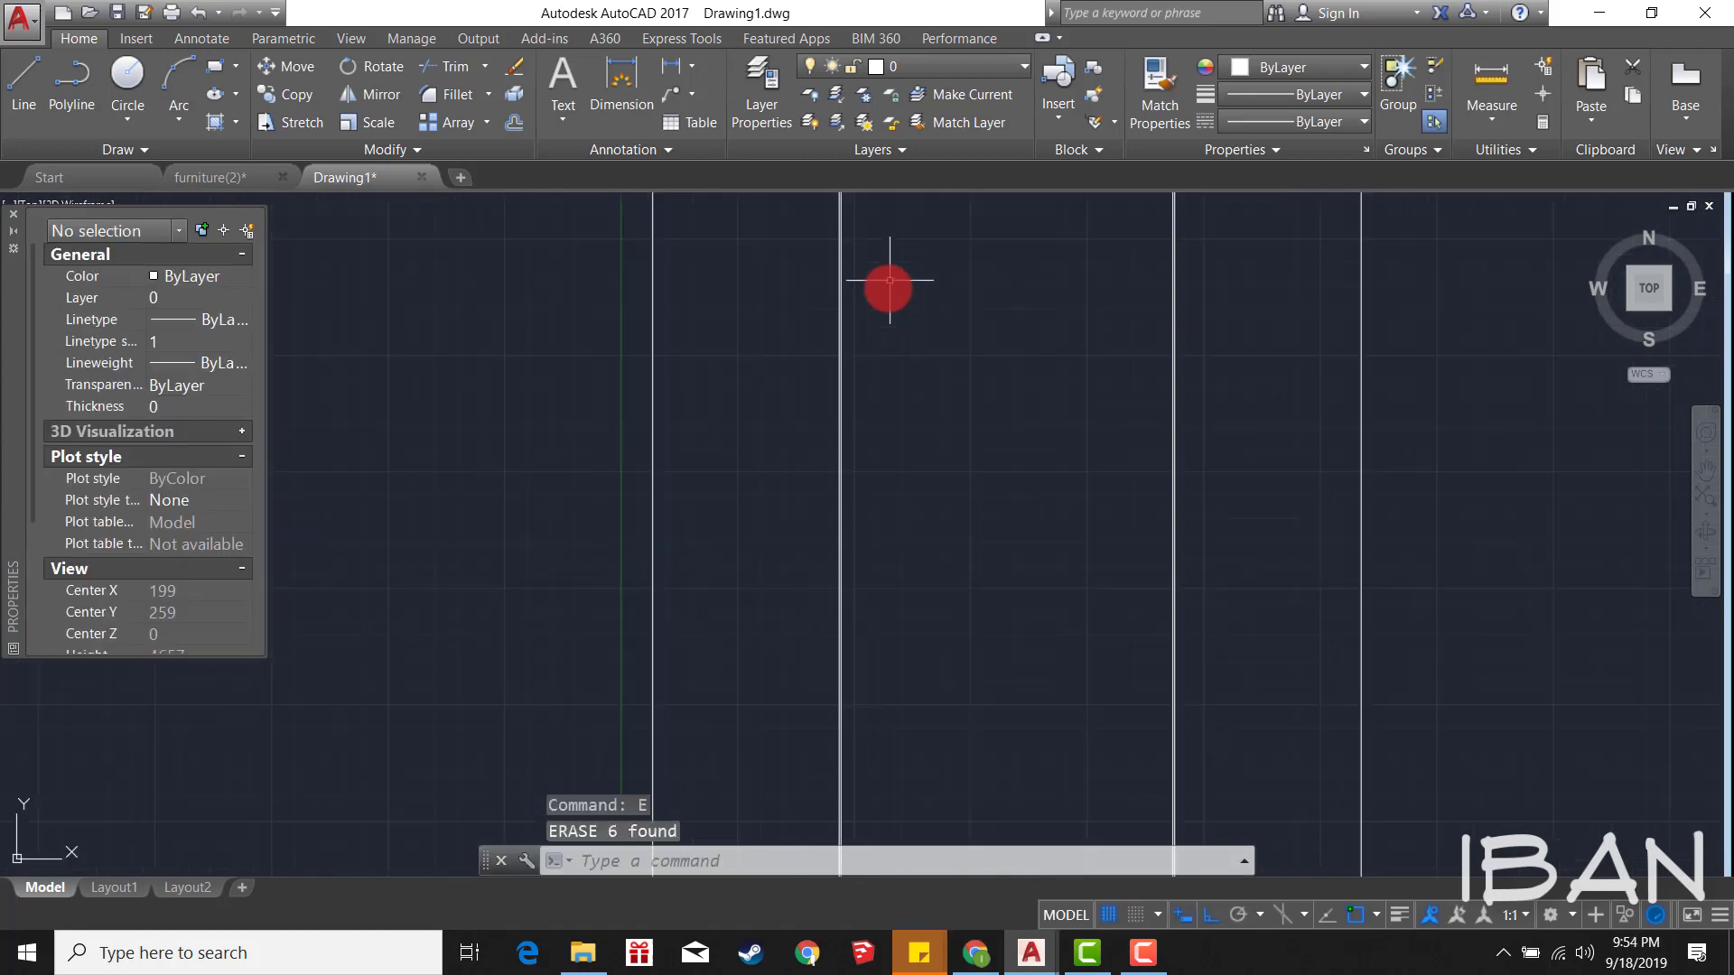
scroll(852, 587, down, 4)
mouse_move(991, 703)
middle_down()
mouse_move(1018, 425)
mouse_move(994, 534)
middle_up()
scroll(987, 634, up, 2)
Step: Project vertical lines up from both door jambs into the elevation
text(l)
key(Return)
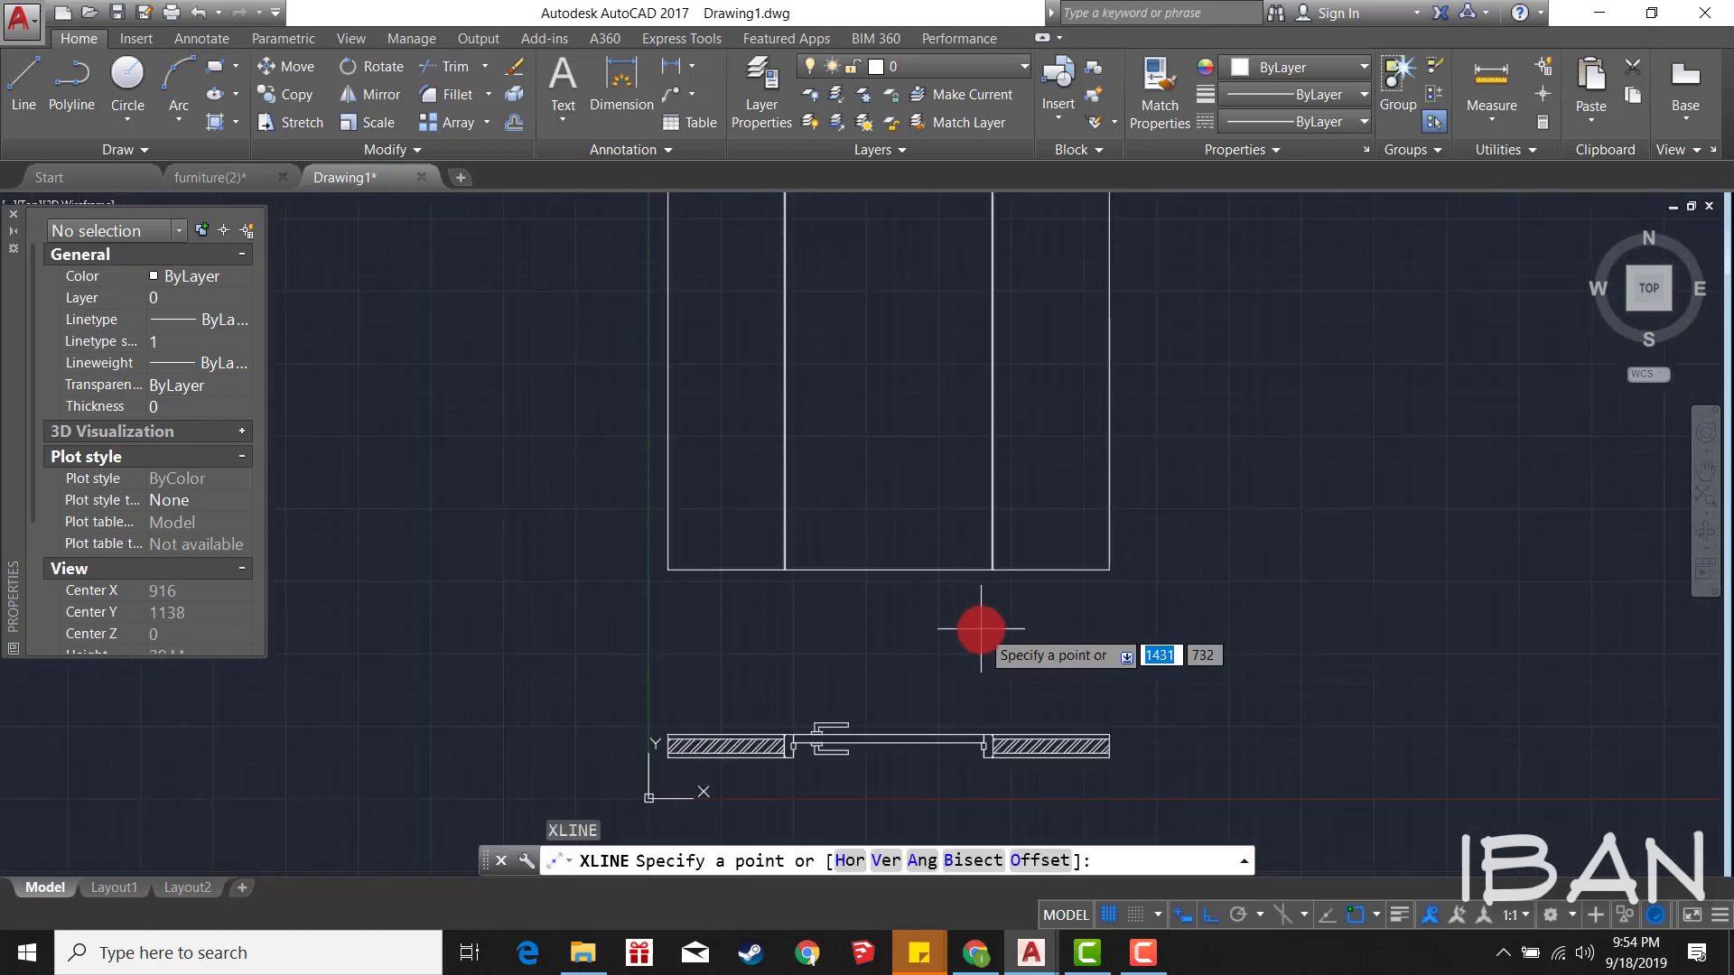
text(v)
key(Return)
scroll(813, 723, up, 4)
scroll(573, 719, up, 2)
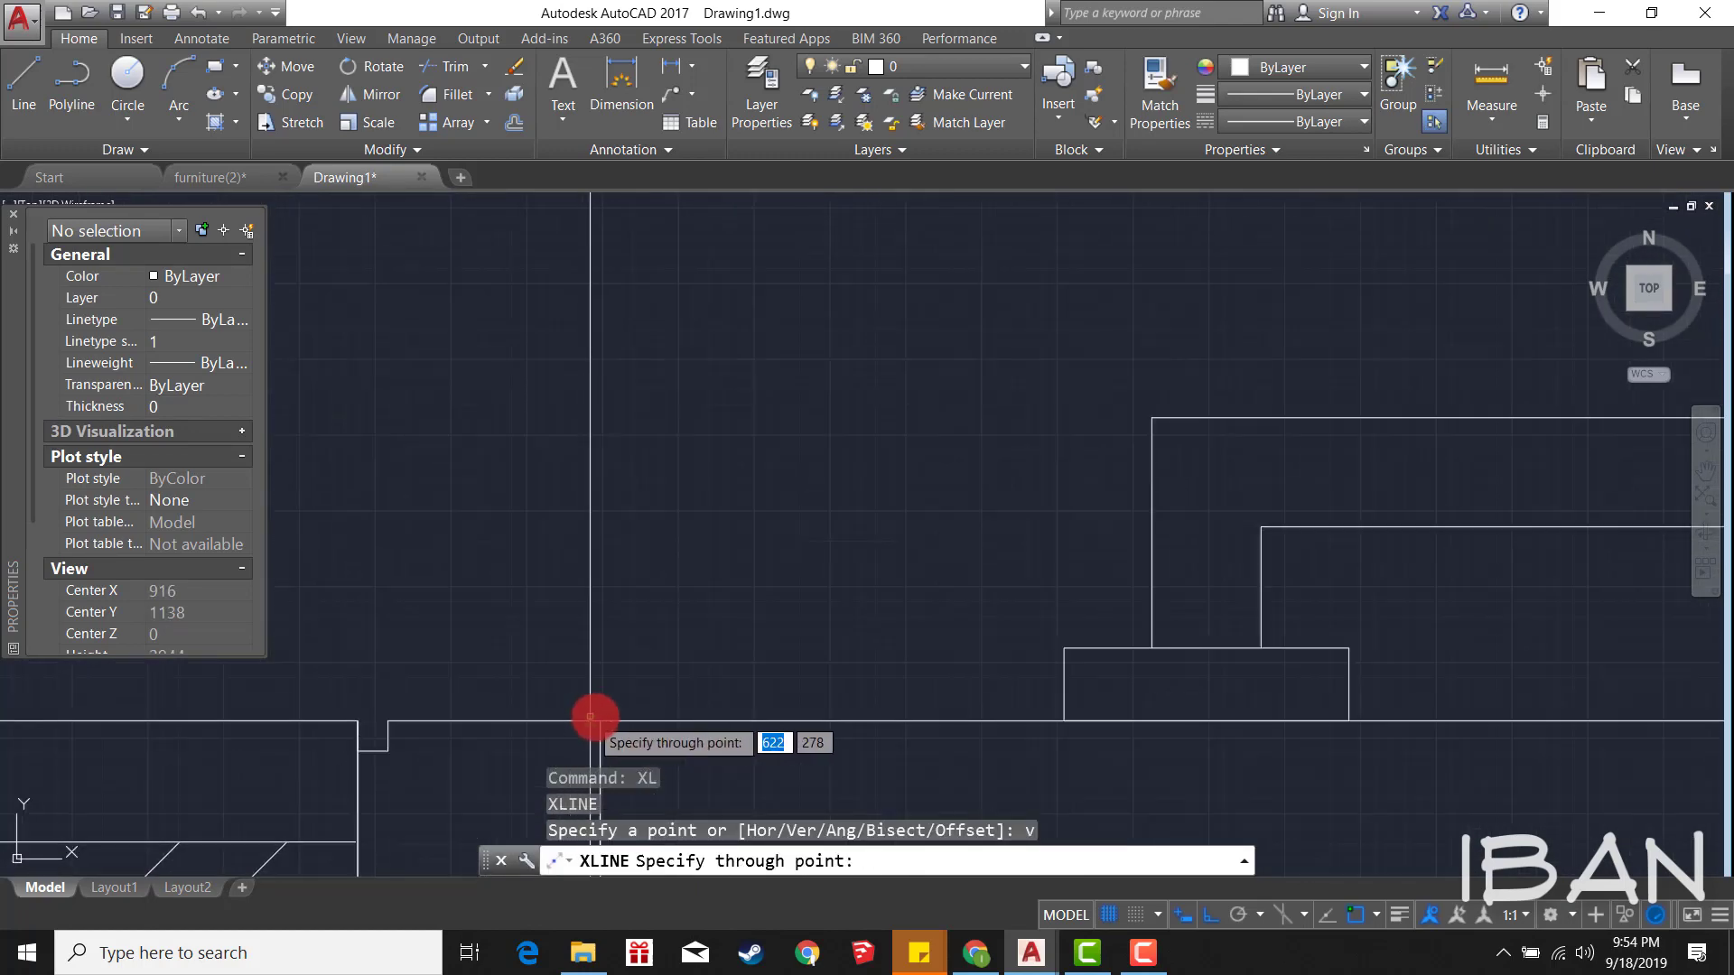
click(587, 709)
scroll(1073, 600, down, 3)
scroll(1050, 719, up, 2)
click(1050, 720)
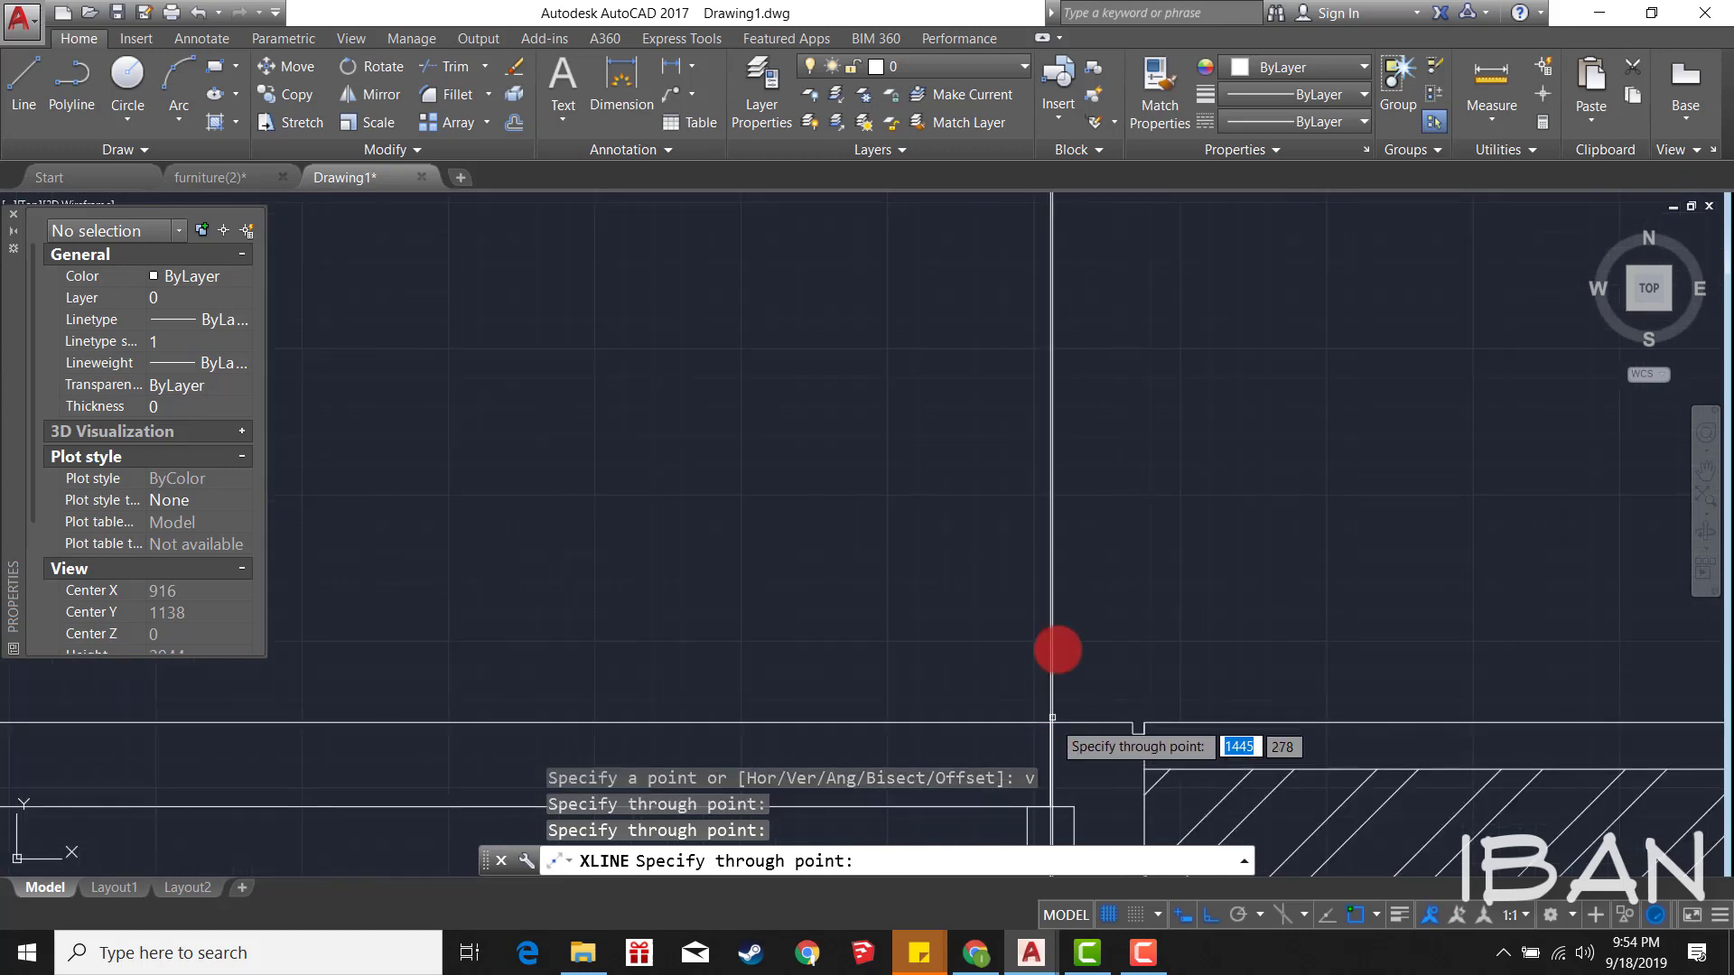
key(Escape)
Step: Trim the jamb projection lines below the elevation
scroll(1053, 650, down, 5)
scroll(1025, 335, up, 3)
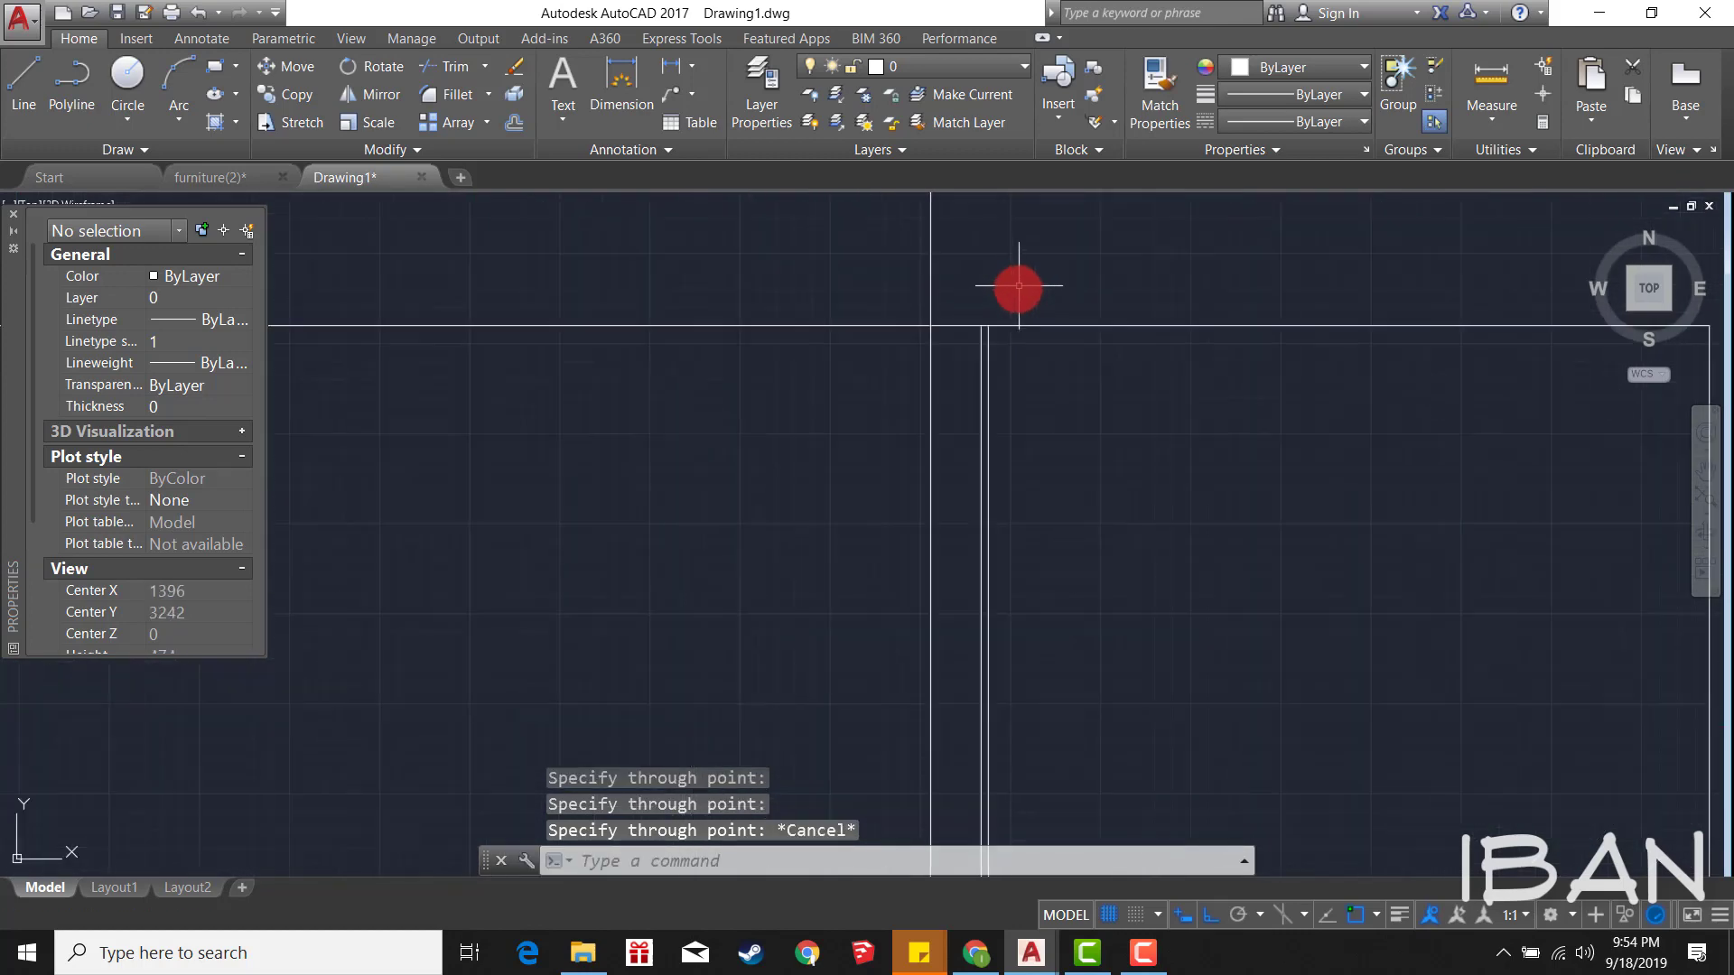
scroll(1002, 312, down, 1)
scroll(999, 323, down, 2)
scroll(998, 321, down, 2)
text(tr)
key(Return)
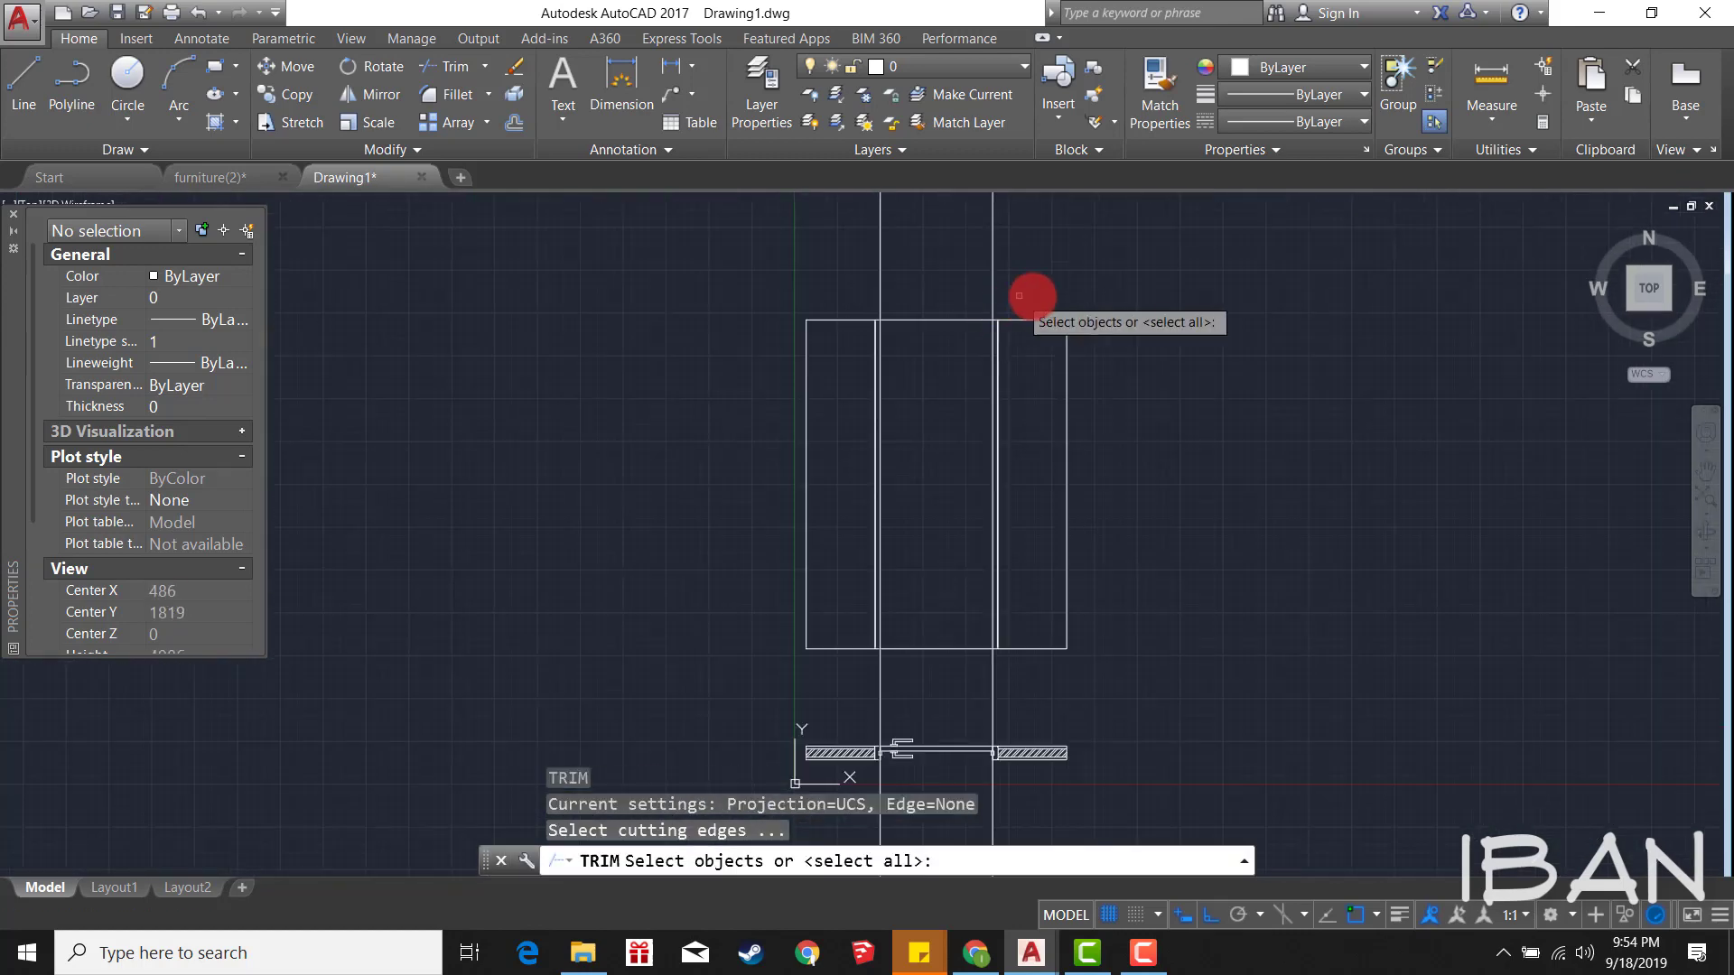
key(Return)
click(852, 252)
scroll(1150, 445, up, 3)
click(1066, 553)
click(930, 542)
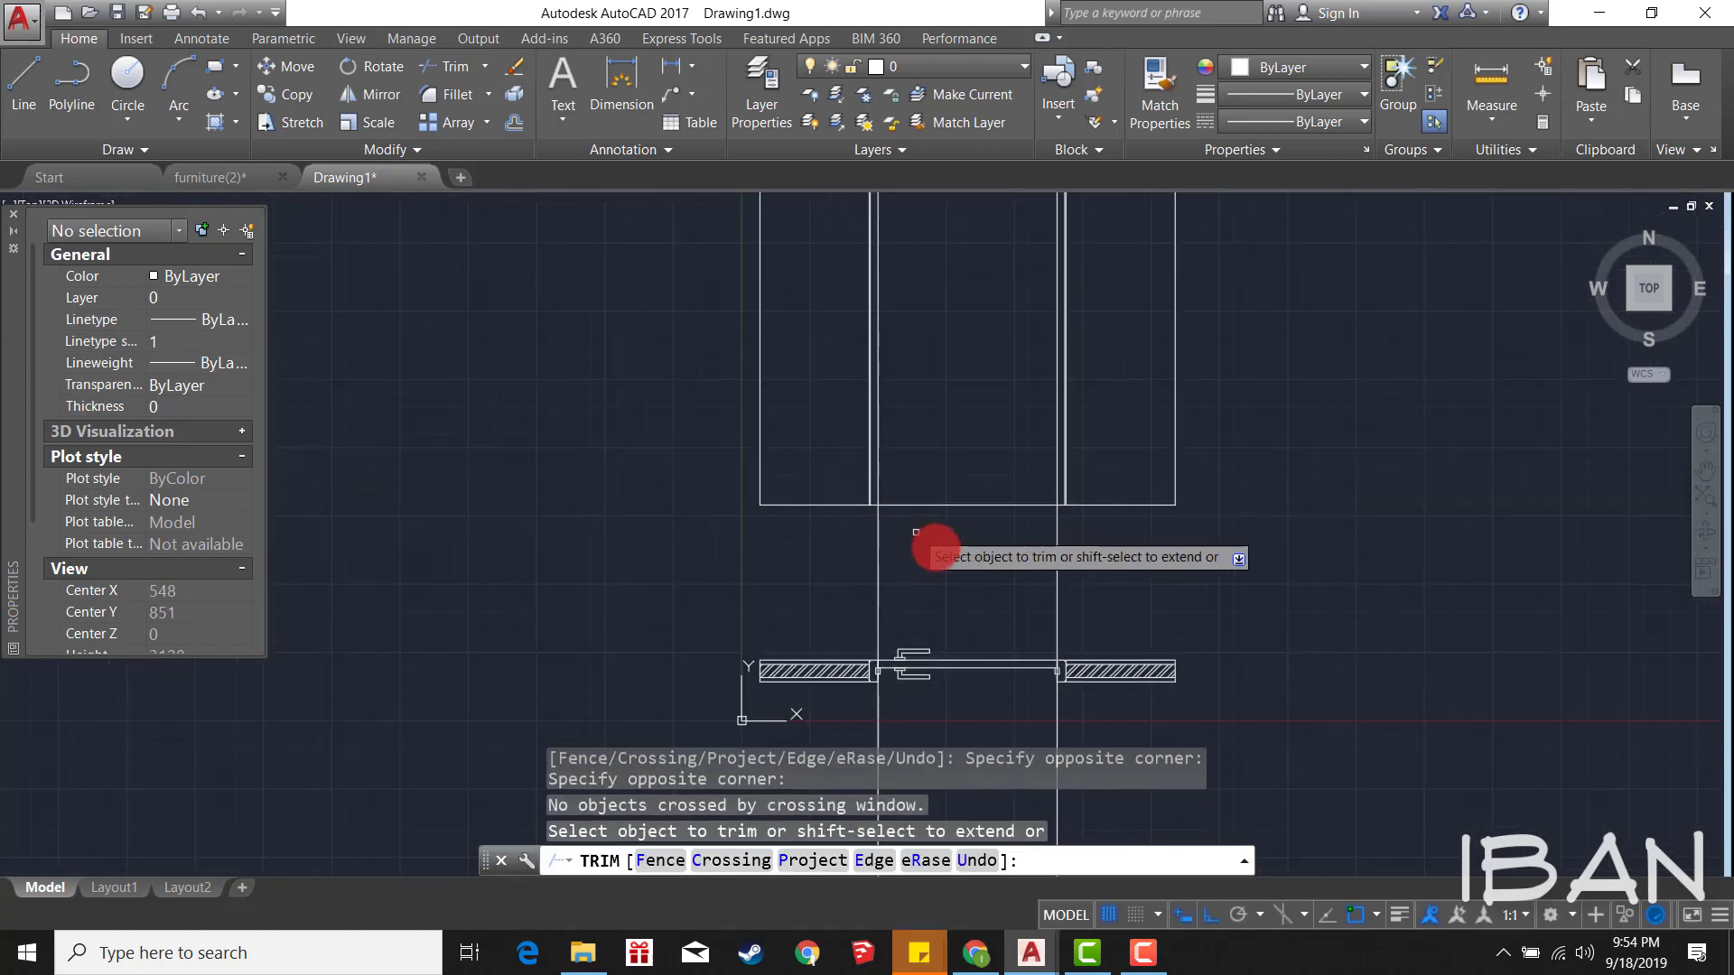
scroll(1080, 585, up, 2)
scroll(1153, 399, down, 1)
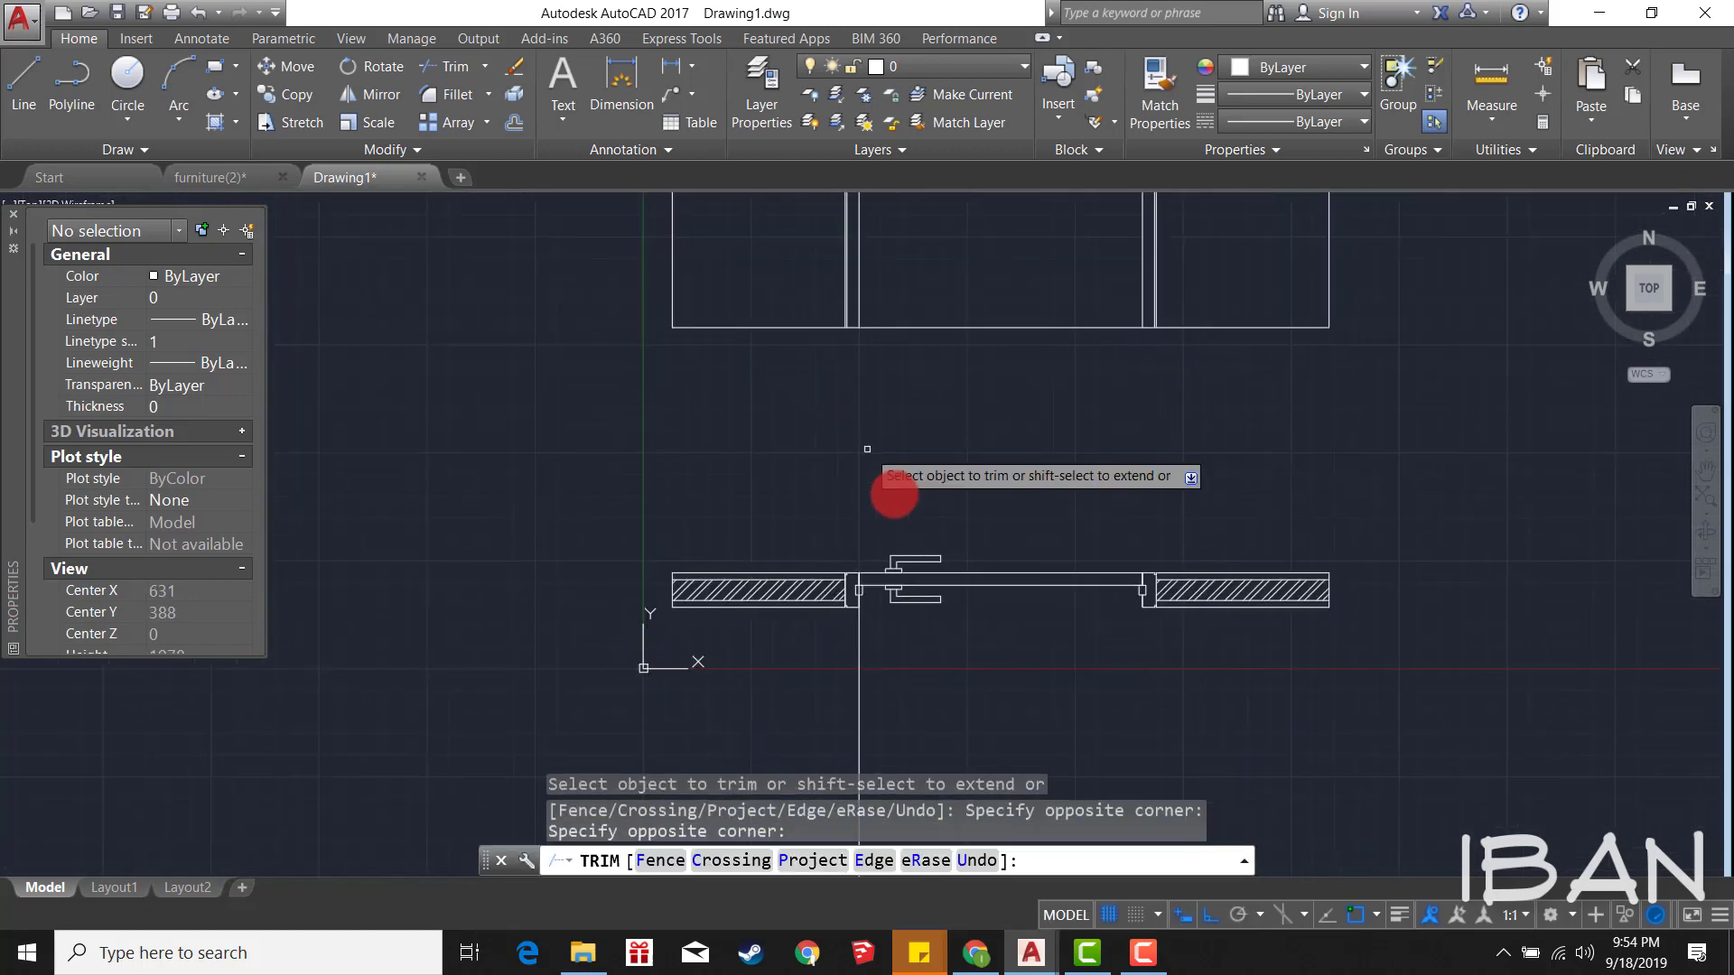
key(Escape)
Step: Erase the leftover vertical ray
scroll(990, 665, down, 1)
drag(991, 665, 849, 632)
scroll(933, 560, up, 1)
text(e)
key(Return)
scroll(859, 426, up, 3)
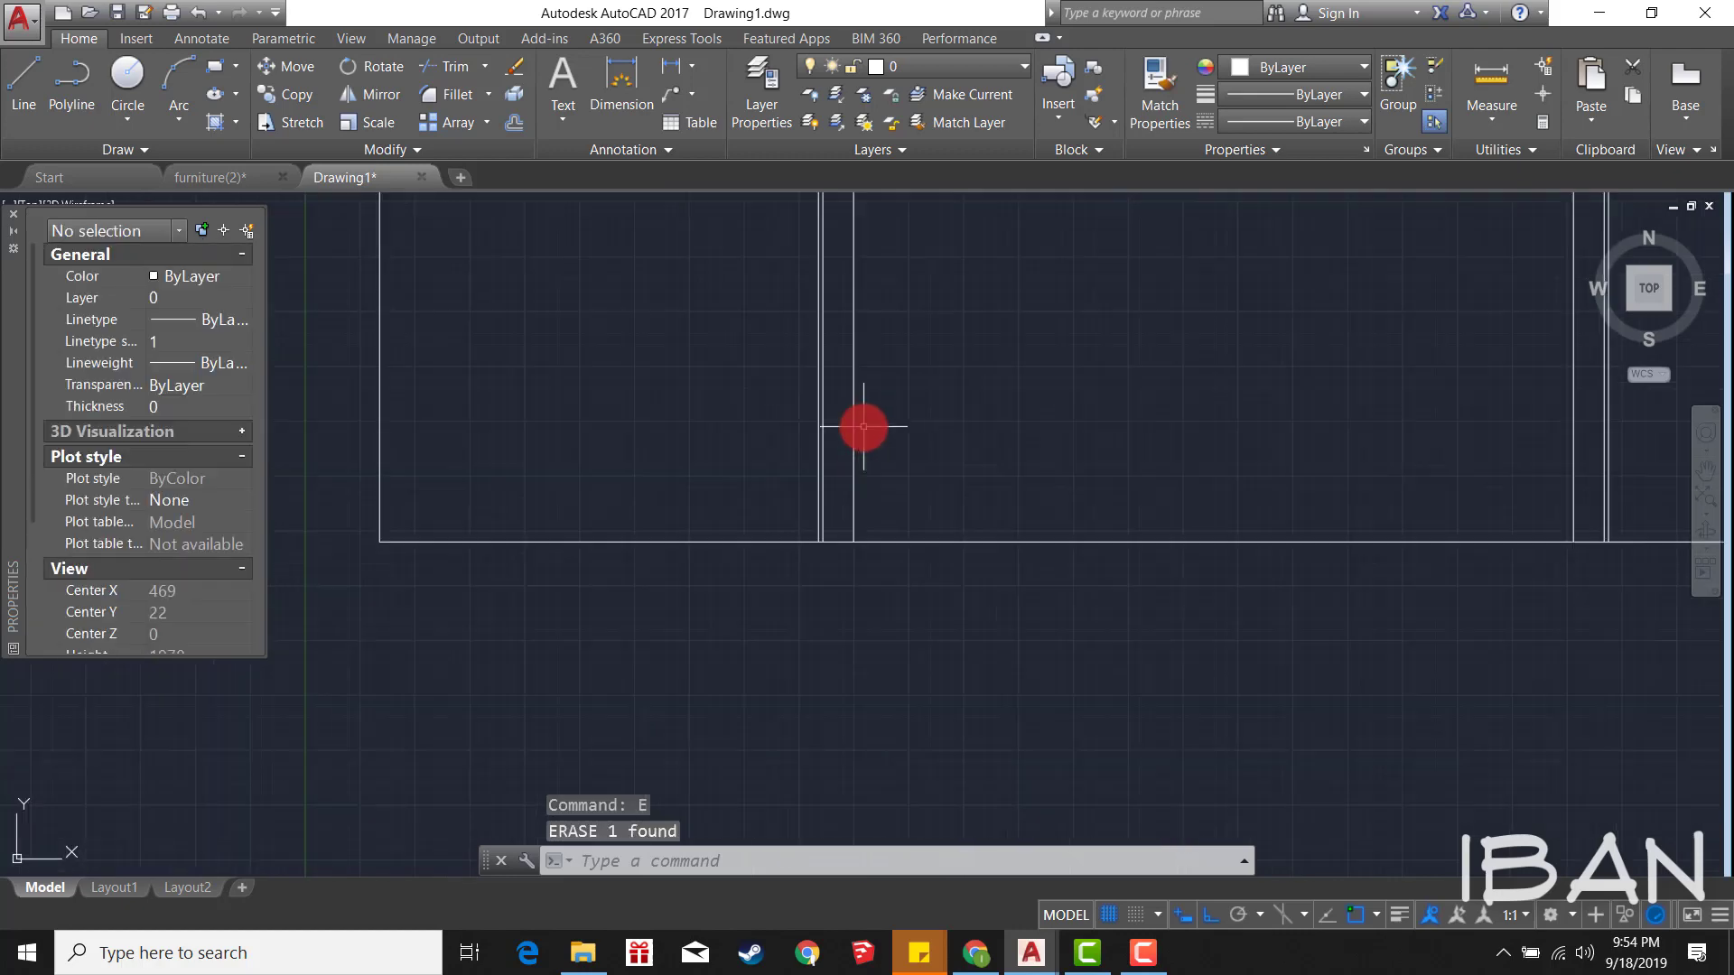
scroll(859, 430, down, 2)
scroll(853, 451, down, 1)
scroll(854, 463, up, 3)
scroll(852, 465, up, 1)
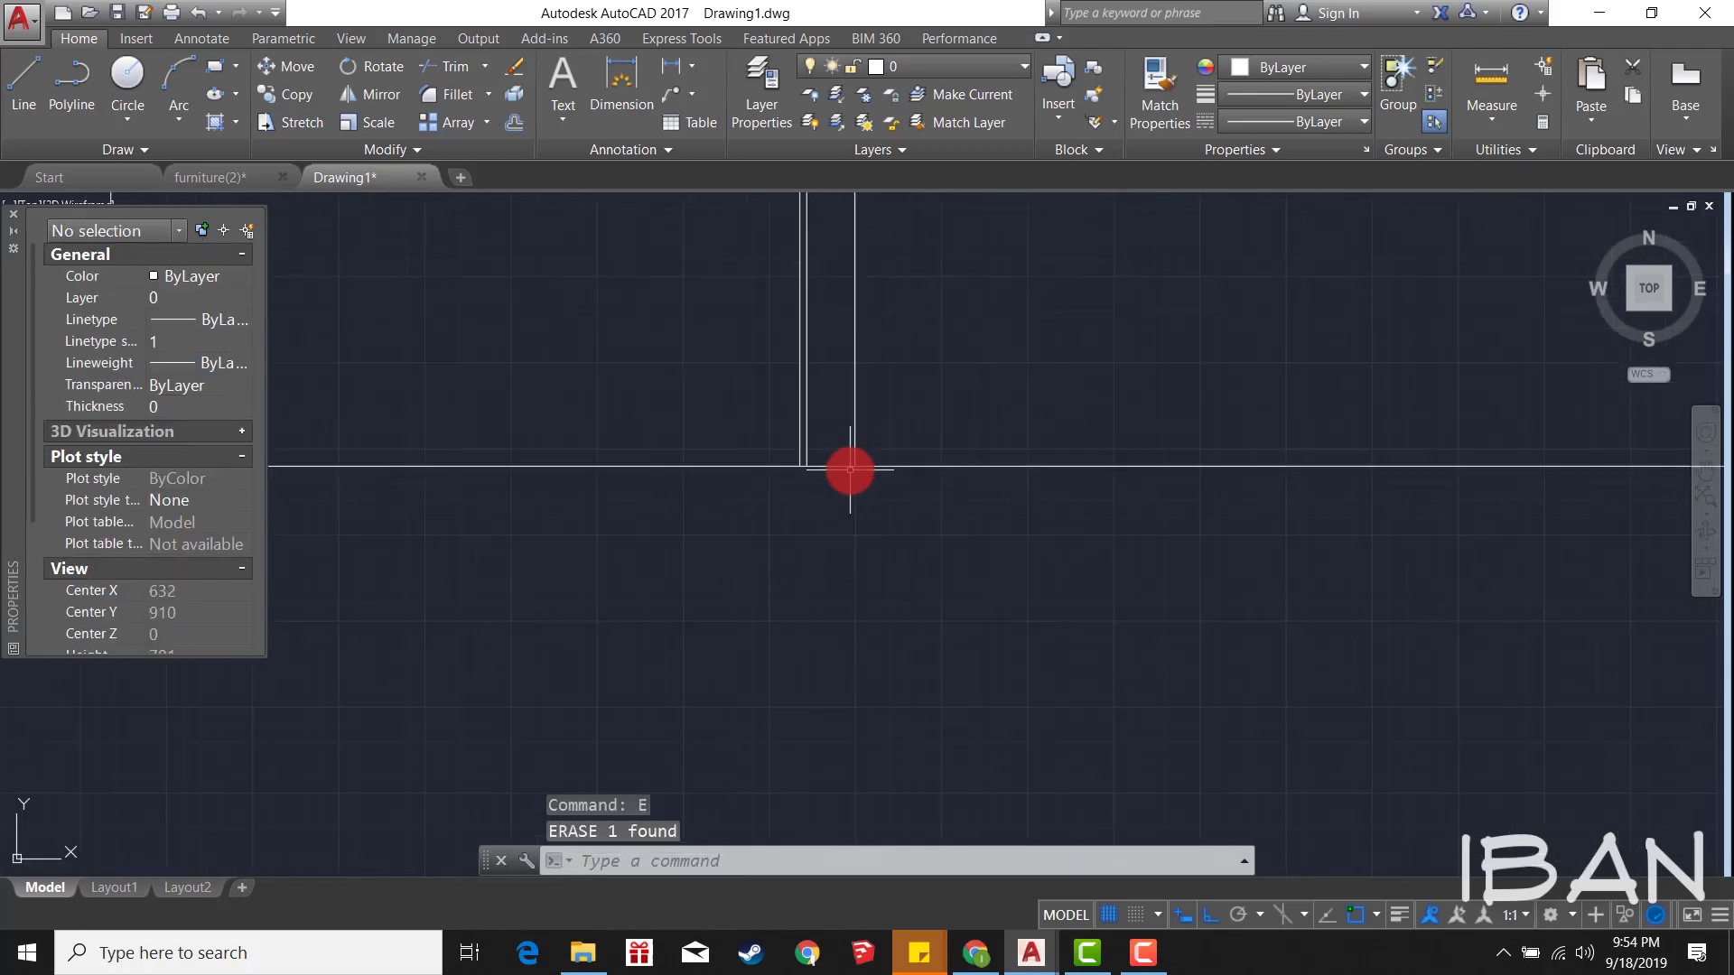
scroll(849, 468, up, 1)
Step: Try starting lines from the jamb rebate corners, abandoning each unfinished
text(l)
key(Return)
click(853, 457)
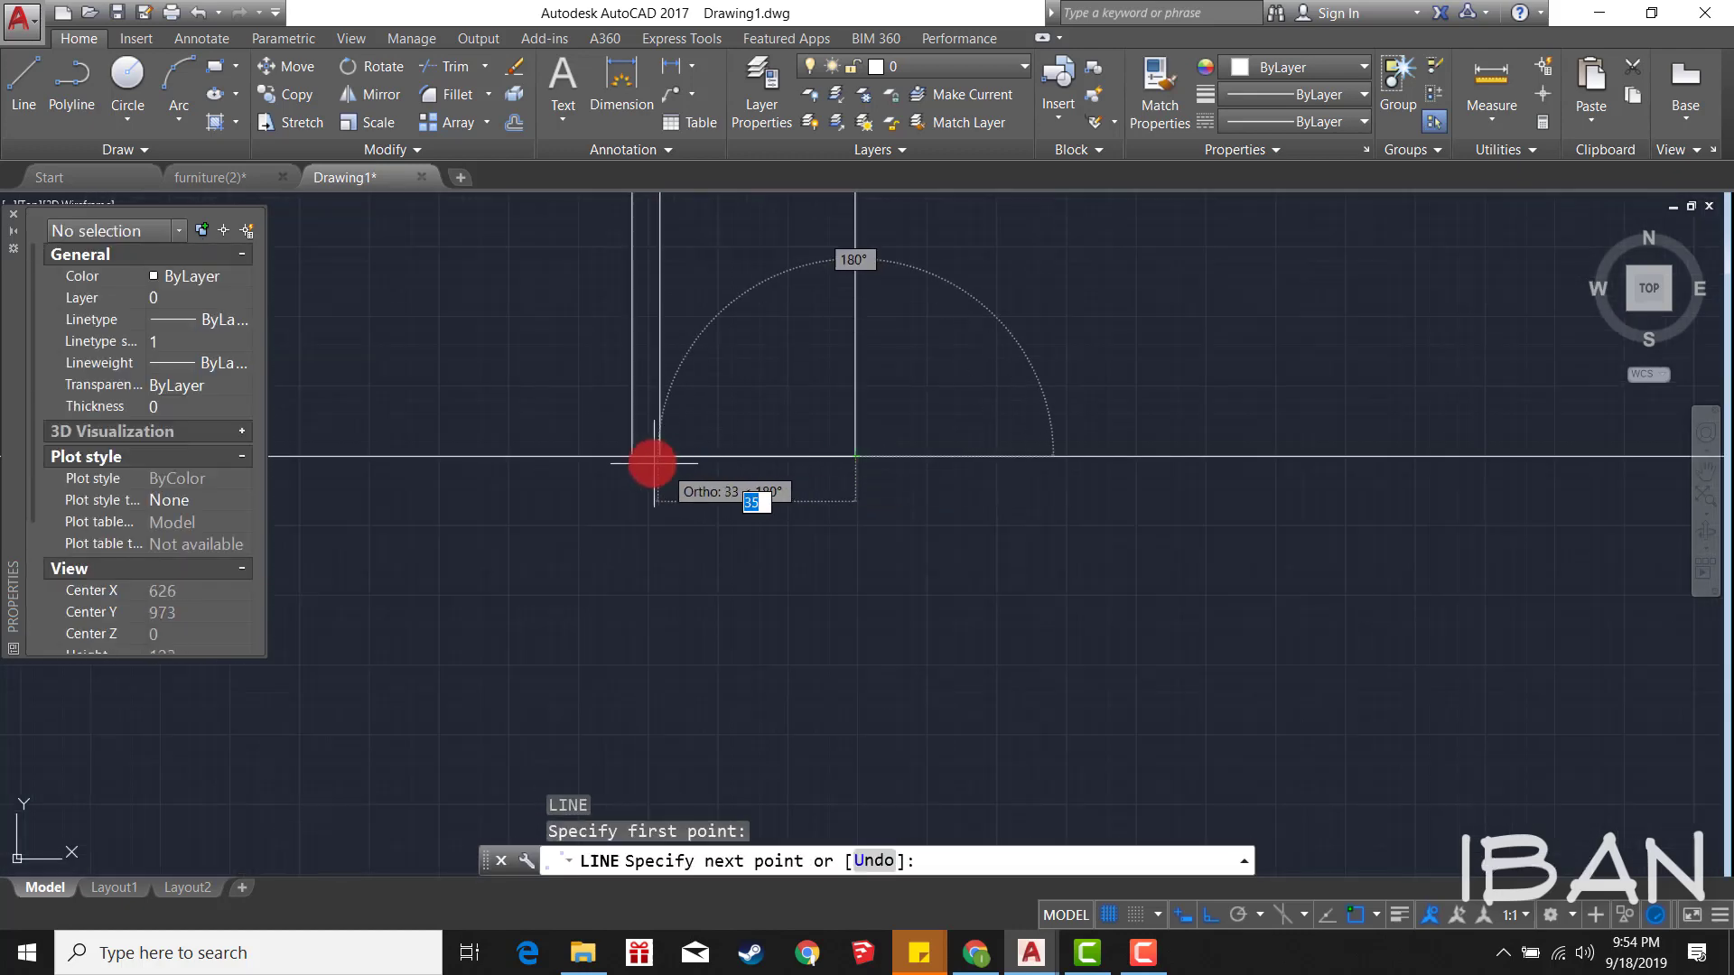
scroll(662, 497, down, 2)
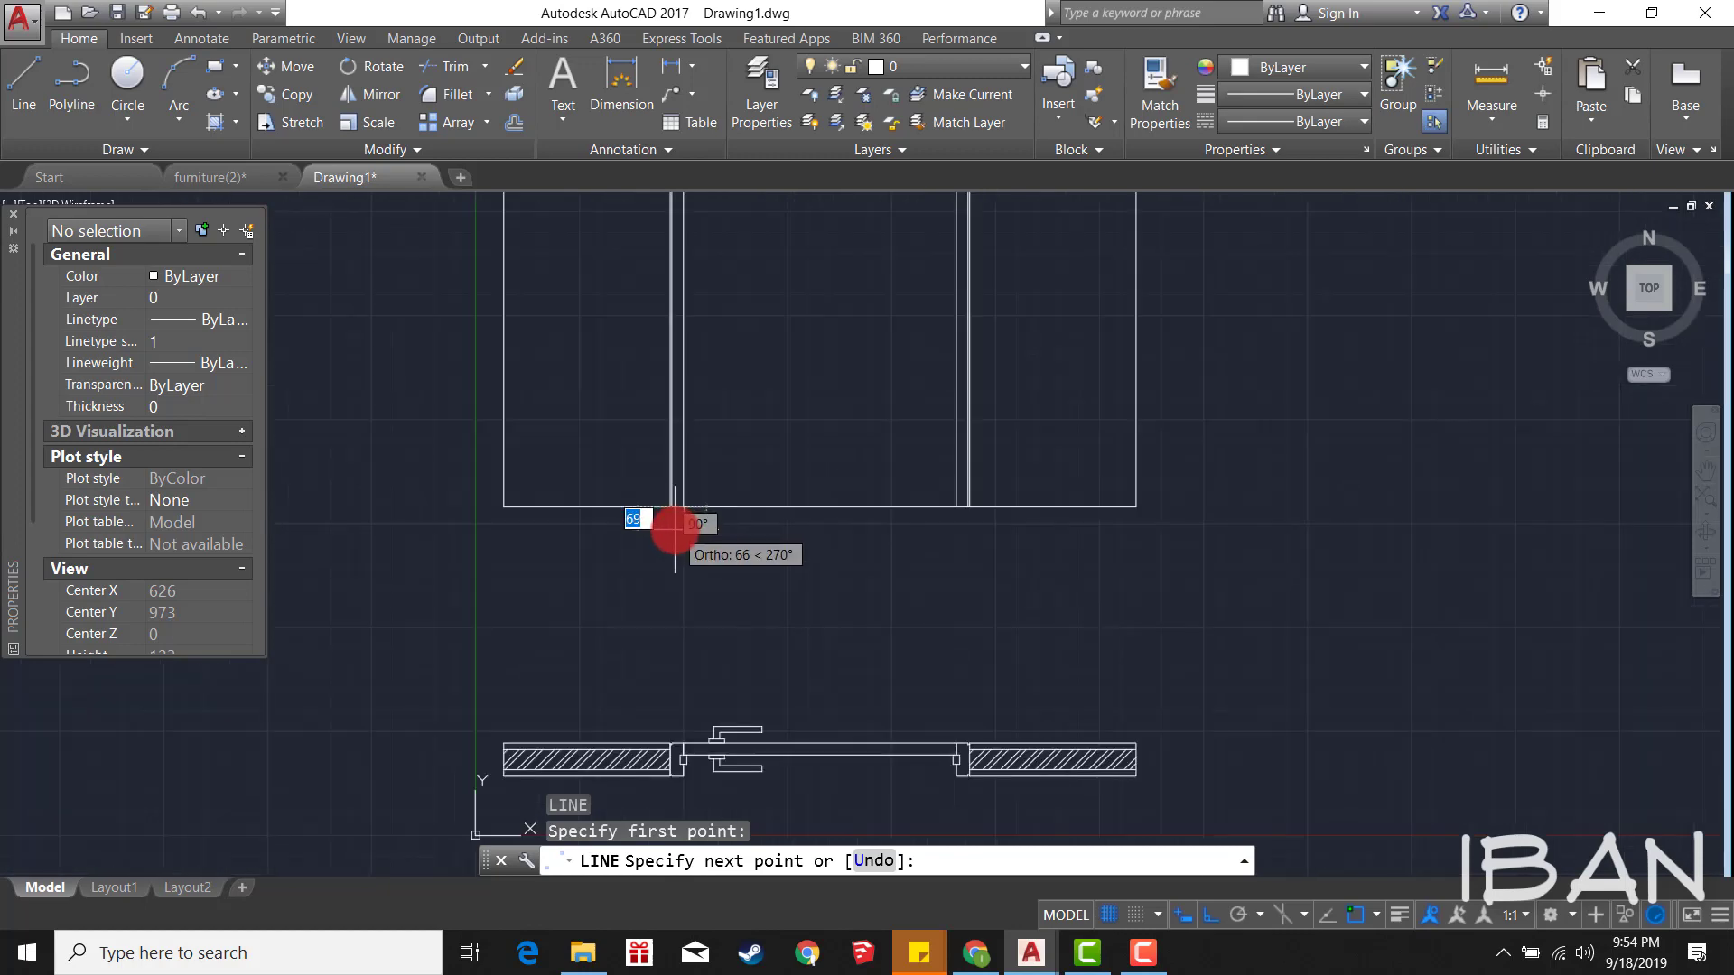
scroll(764, 627, up, 1)
scroll(758, 612, up, 2)
key(Escape)
text(l)
key(Return)
click(773, 572)
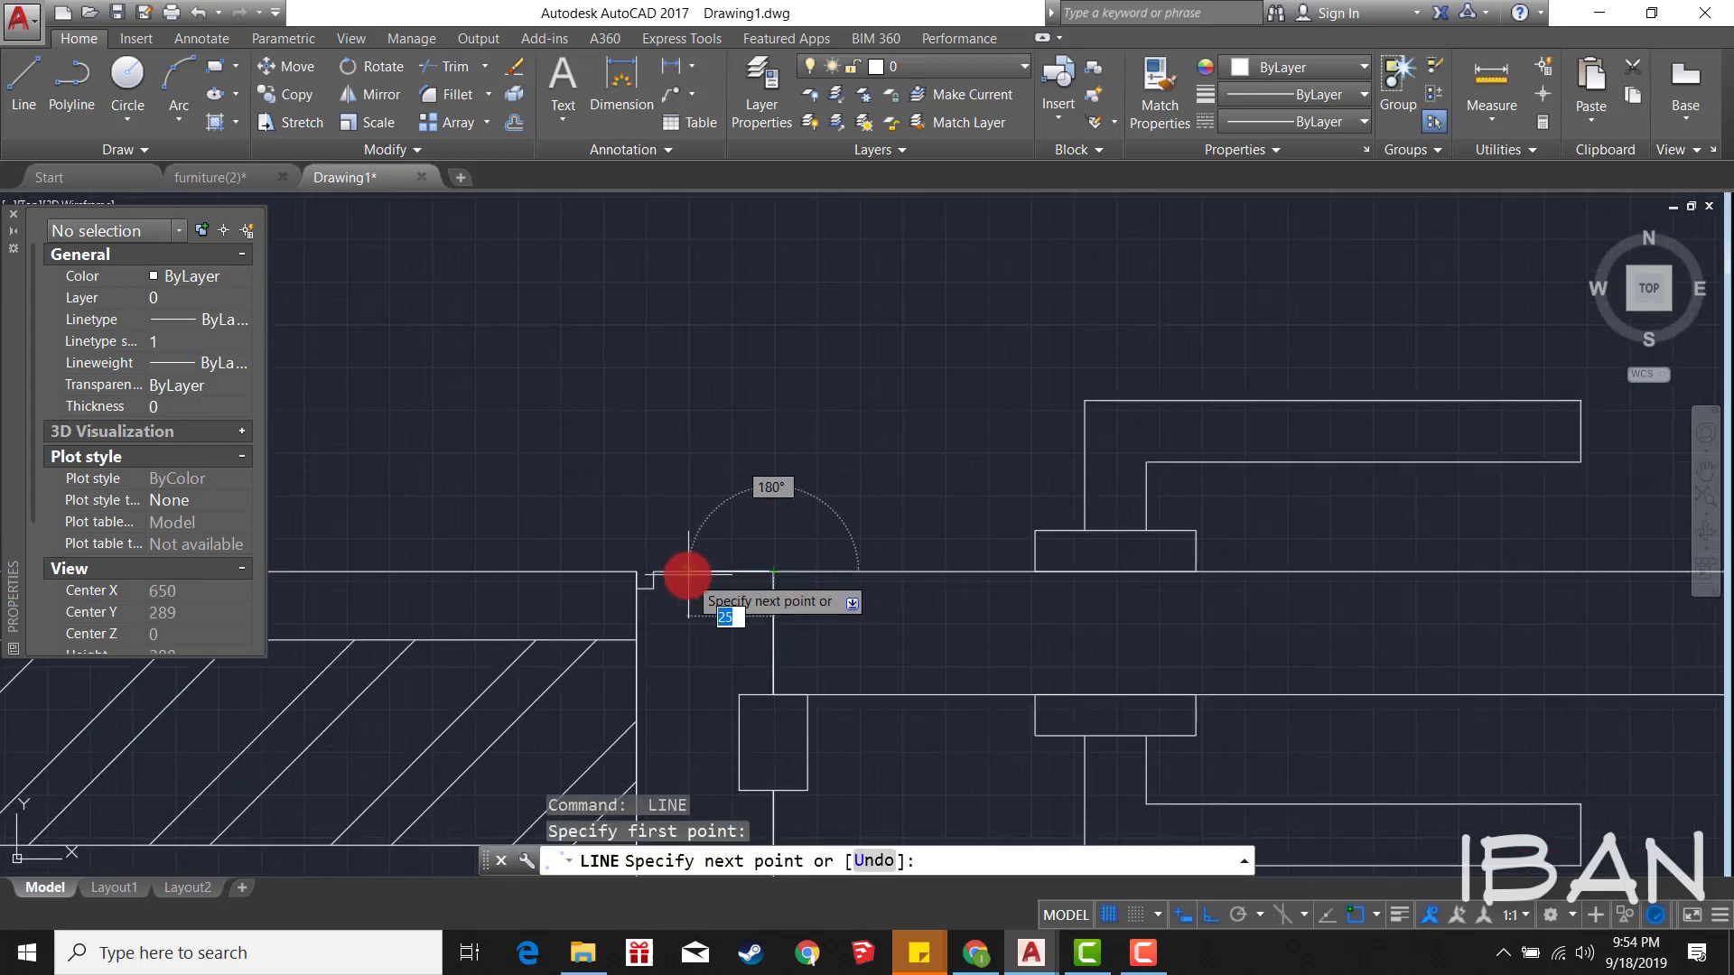
key(Escape)
text(l)
key(Return)
click(639, 571)
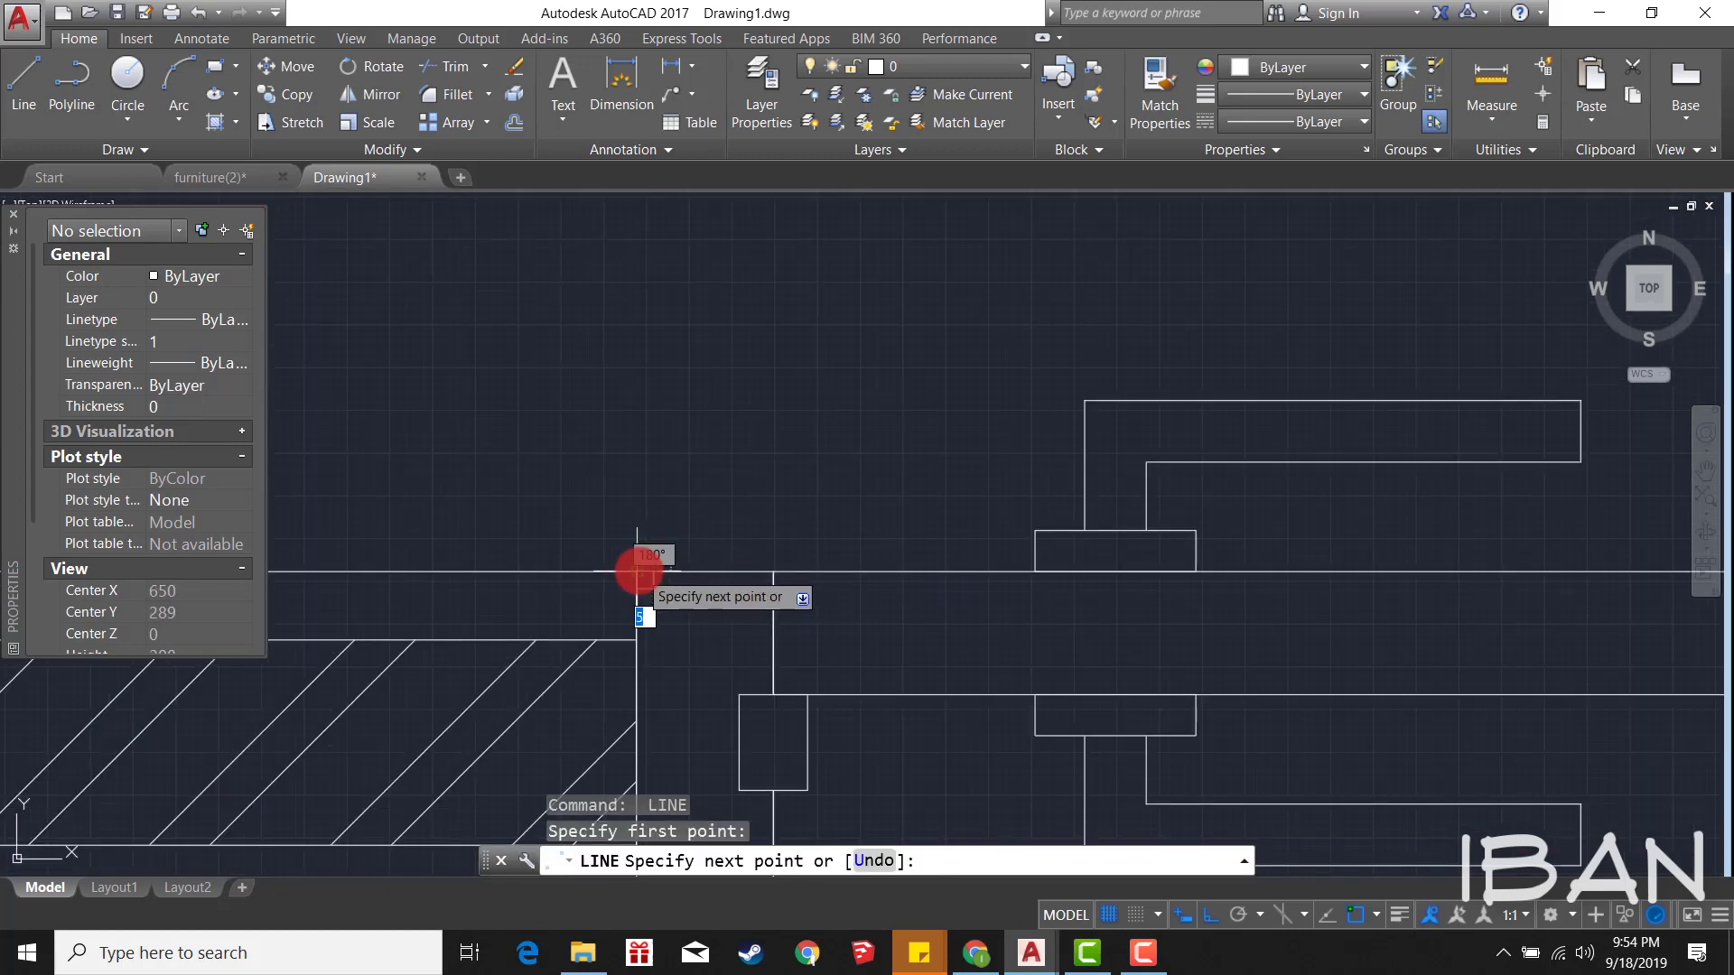
scroll(719, 491, down, 2)
key(Escape)
scroll(719, 490, down, 3)
scroll(801, 461, down, 2)
scroll(801, 441, up, 1)
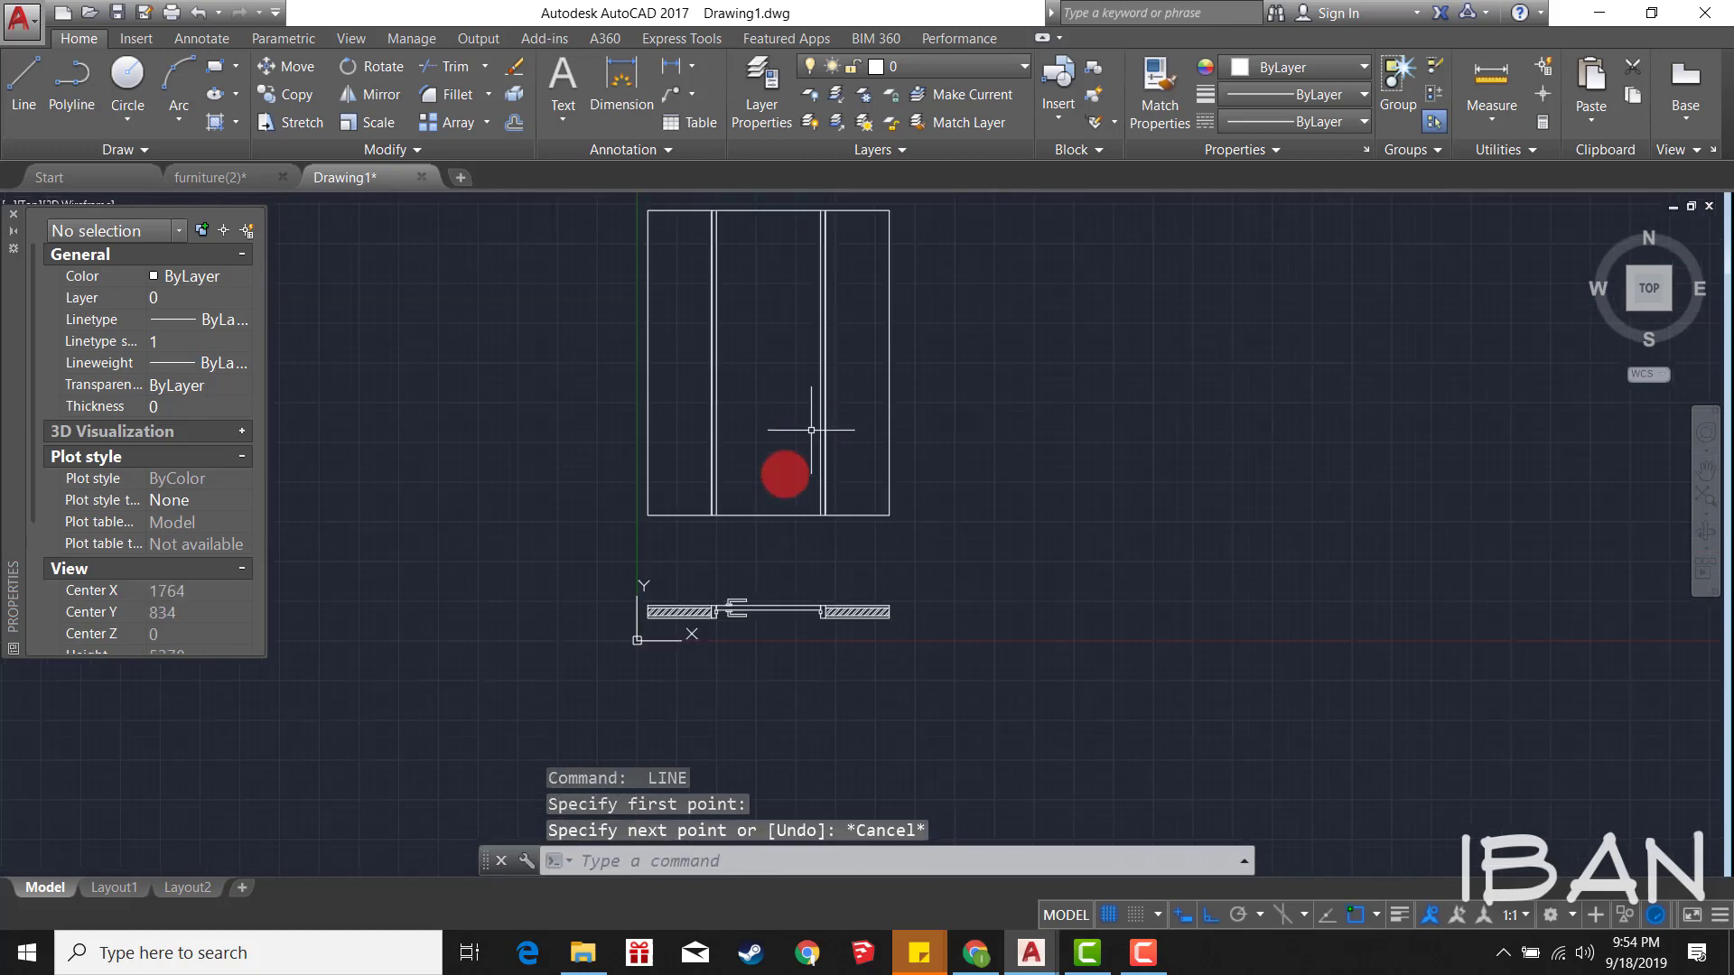
scroll(786, 473, up, 2)
Step: Start a vertical construction line, recentre the door plan, then cancel it
text(XL)
key(Return)
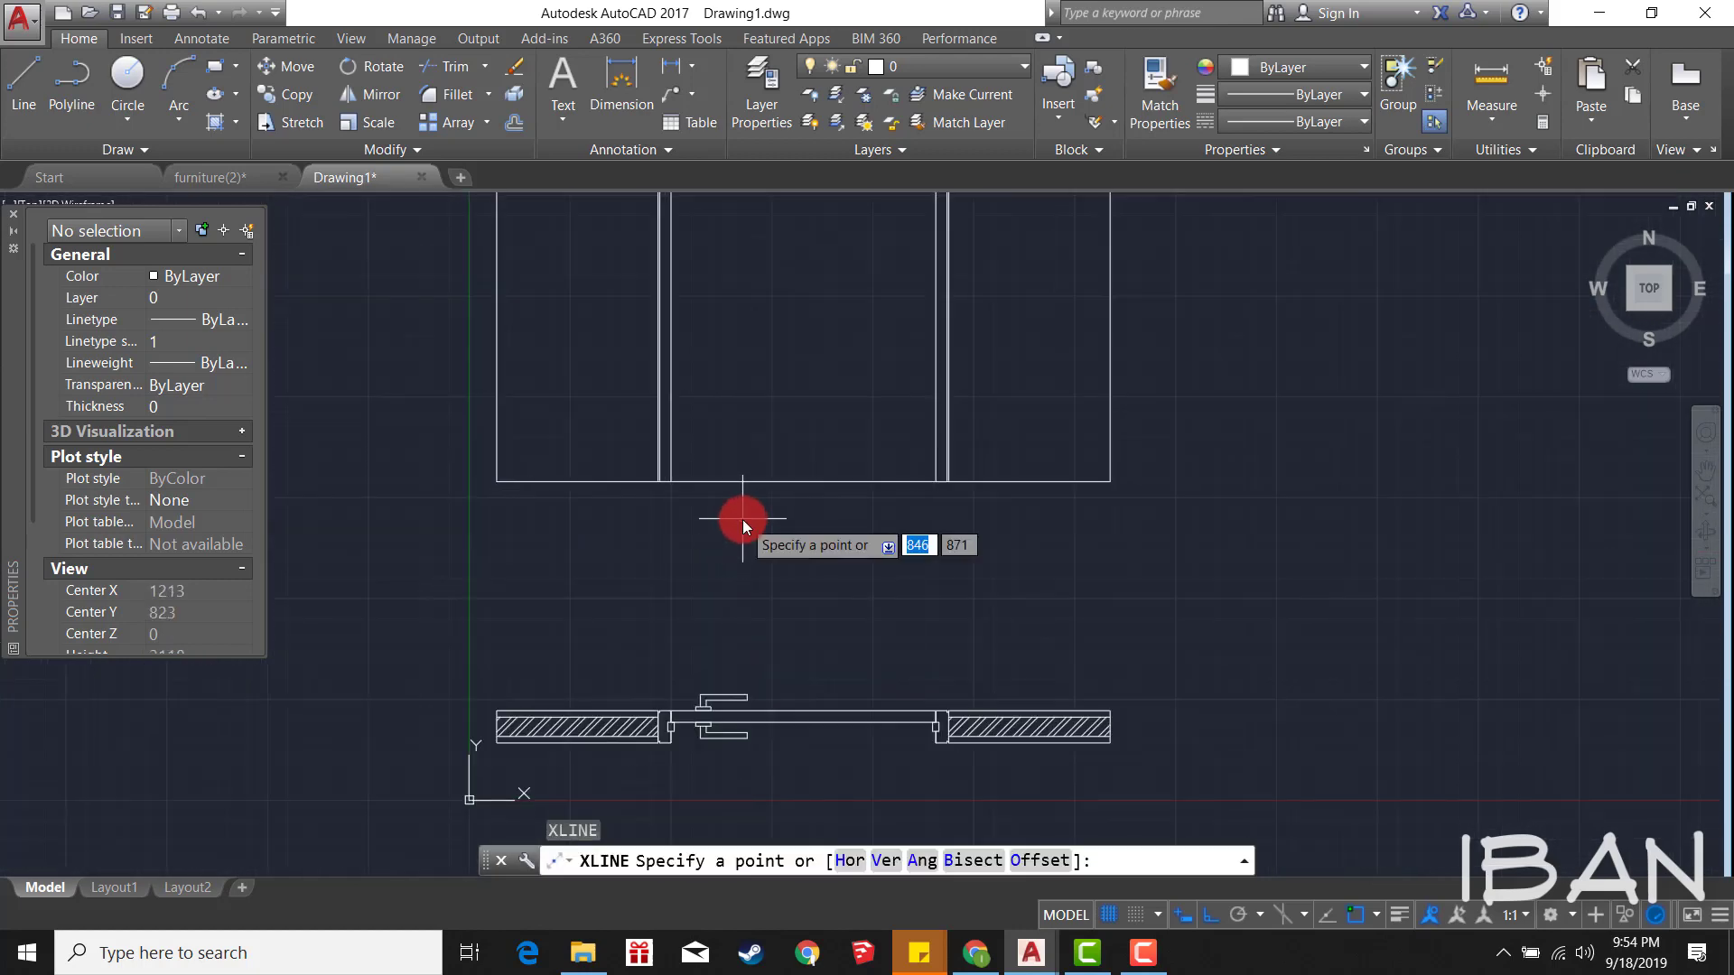
text(v)
key(Return)
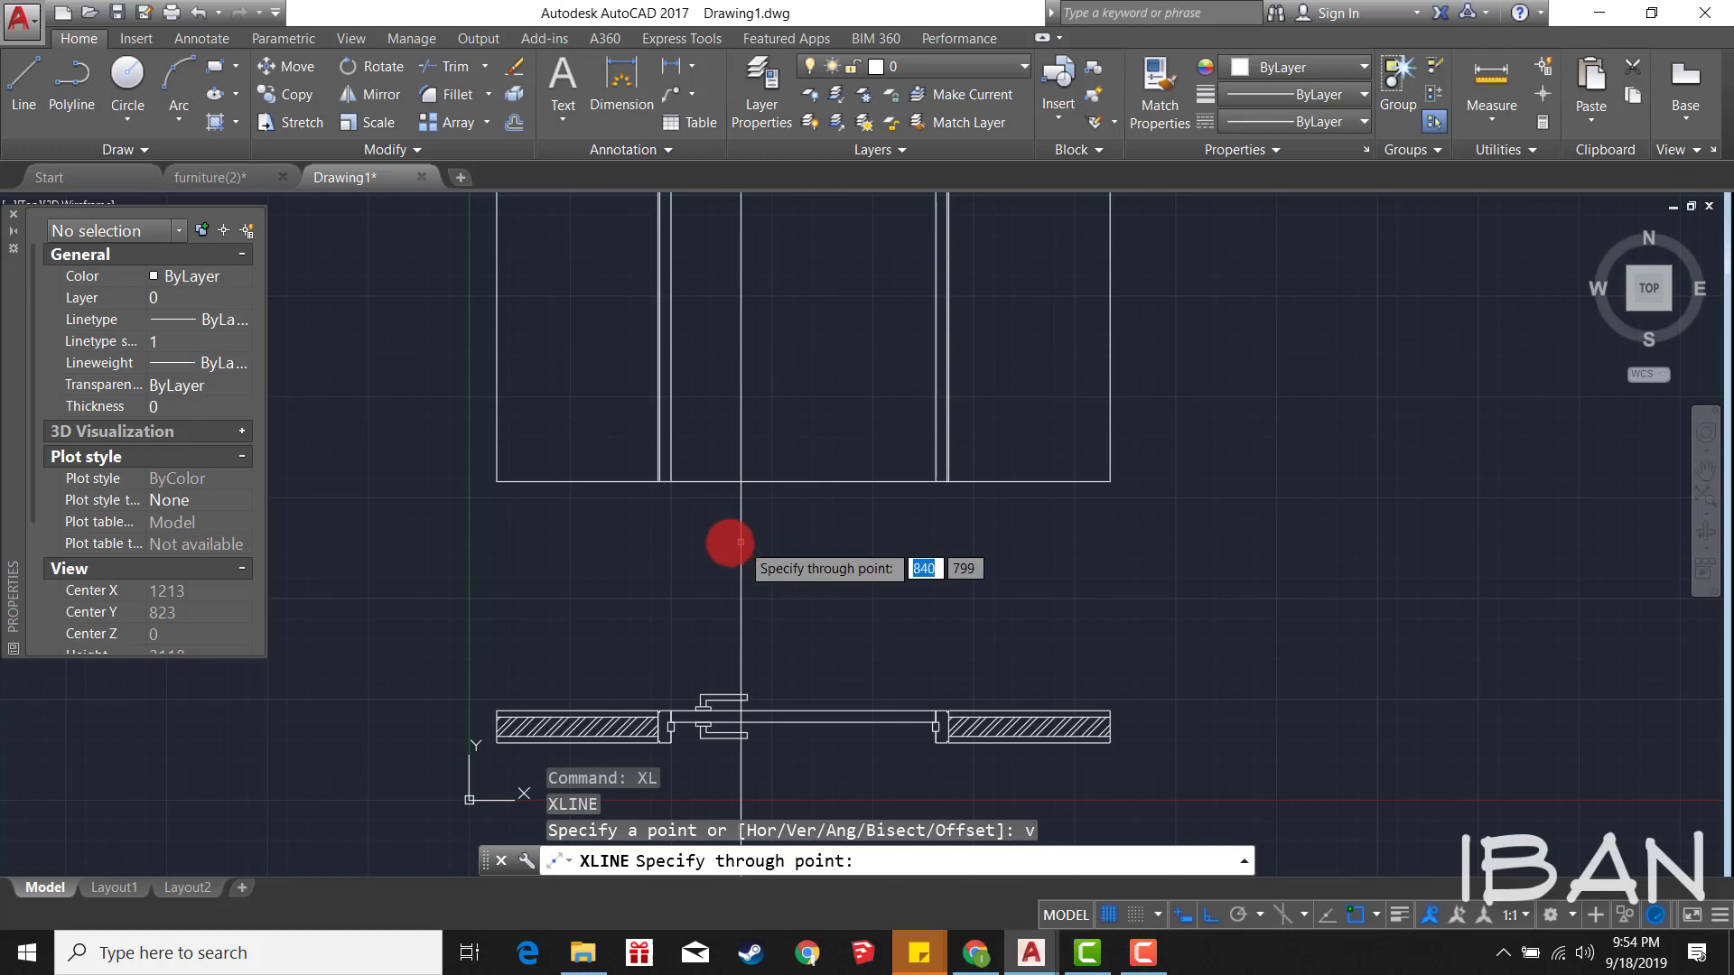
scroll(719, 659, up, 2)
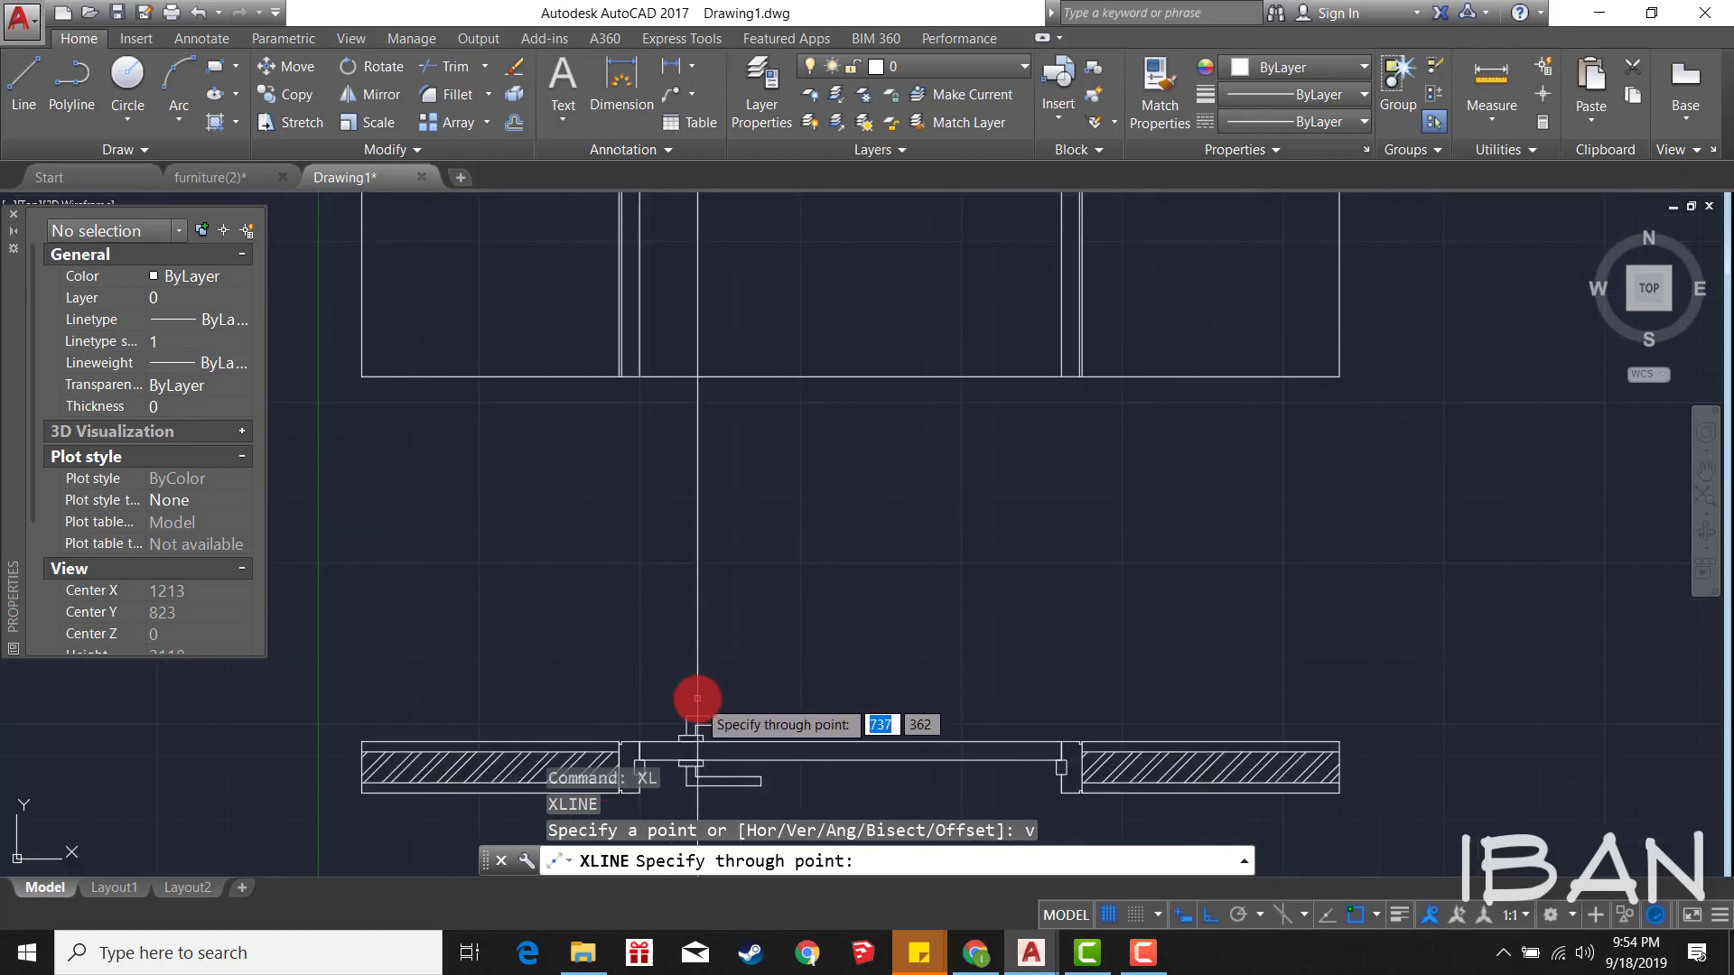
scroll(785, 581, up, 1)
scroll(786, 580, down, 2)
scroll(786, 581, down, 1)
mouse_move(786, 581)
middle_down()
mouse_move(755, 669)
mouse_move(756, 649)
middle_up()
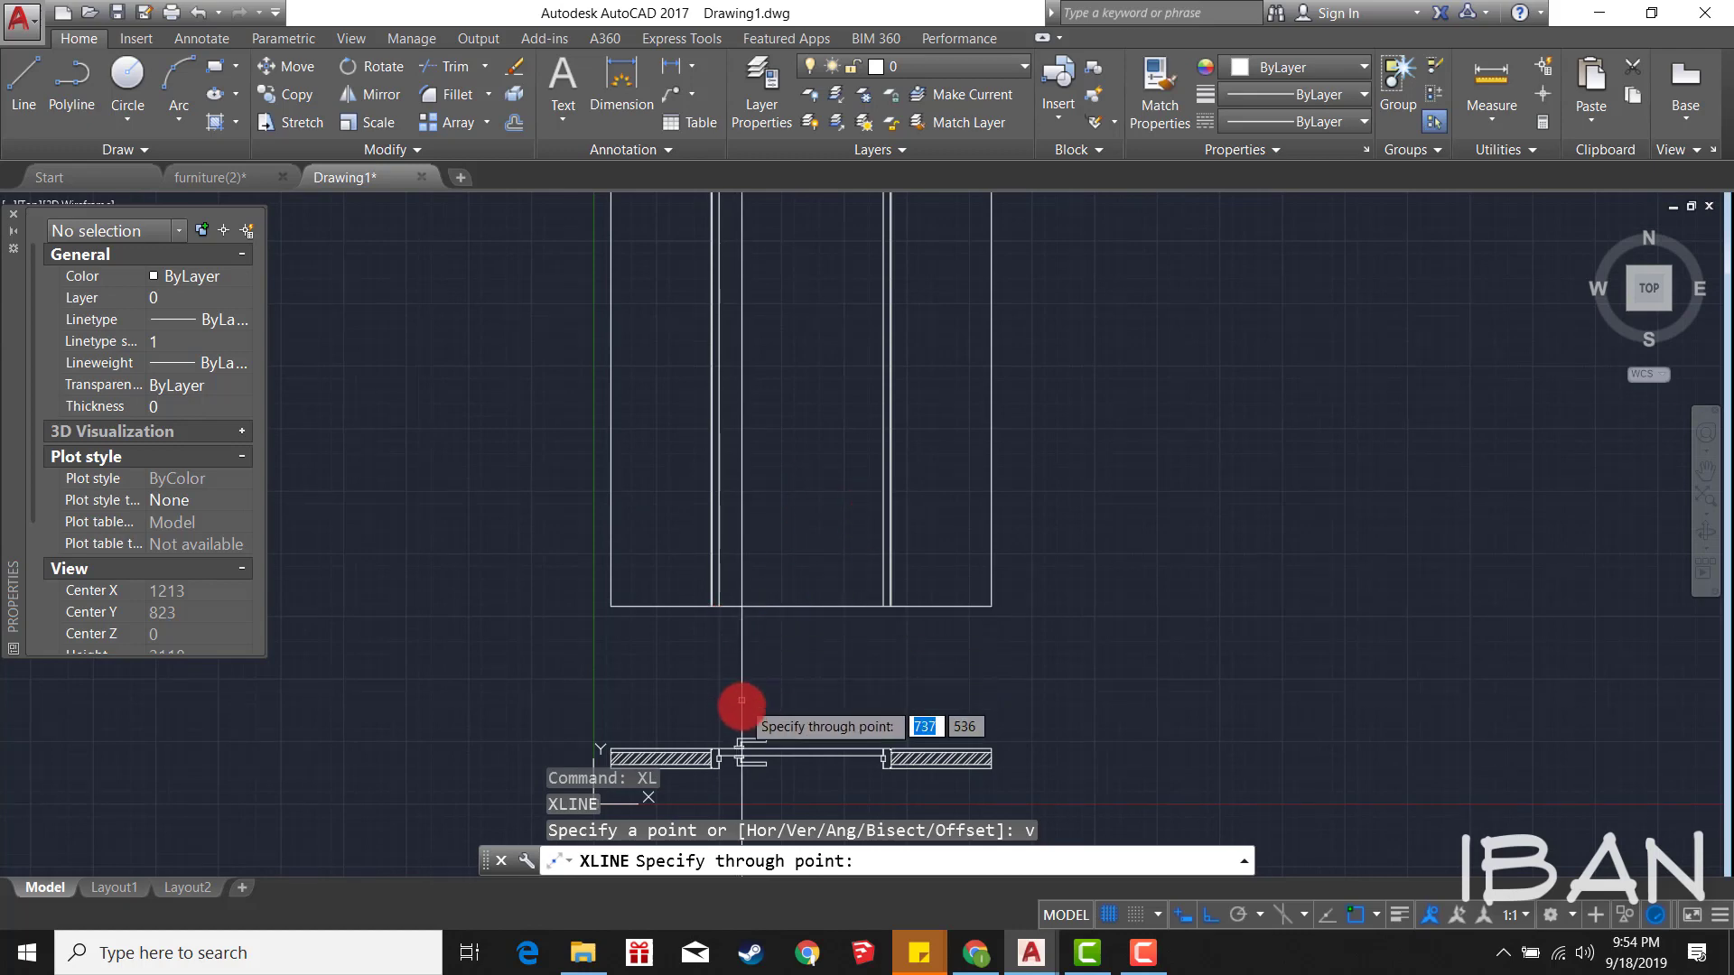
key(Escape)
scroll(802, 596, down, 2)
Step: Move the whole door elevation straight down, closer above the wall plan
key(Escape)
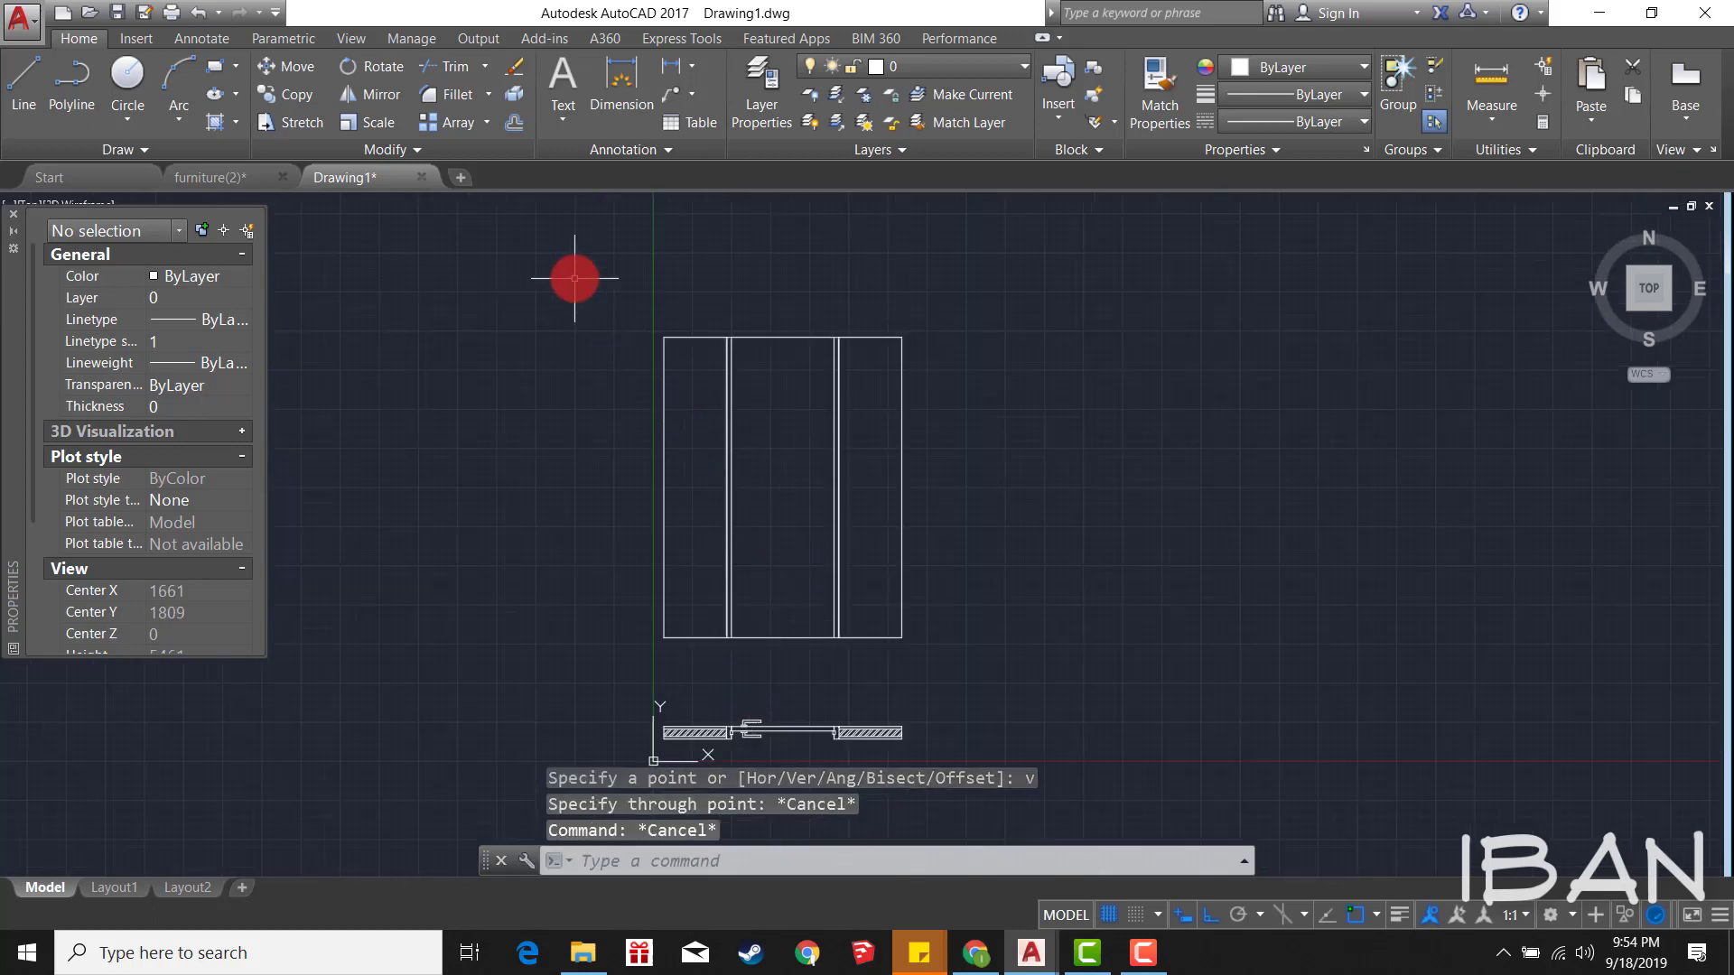
click(573, 275)
click(1038, 673)
text(M)
key(Return)
click(1083, 502)
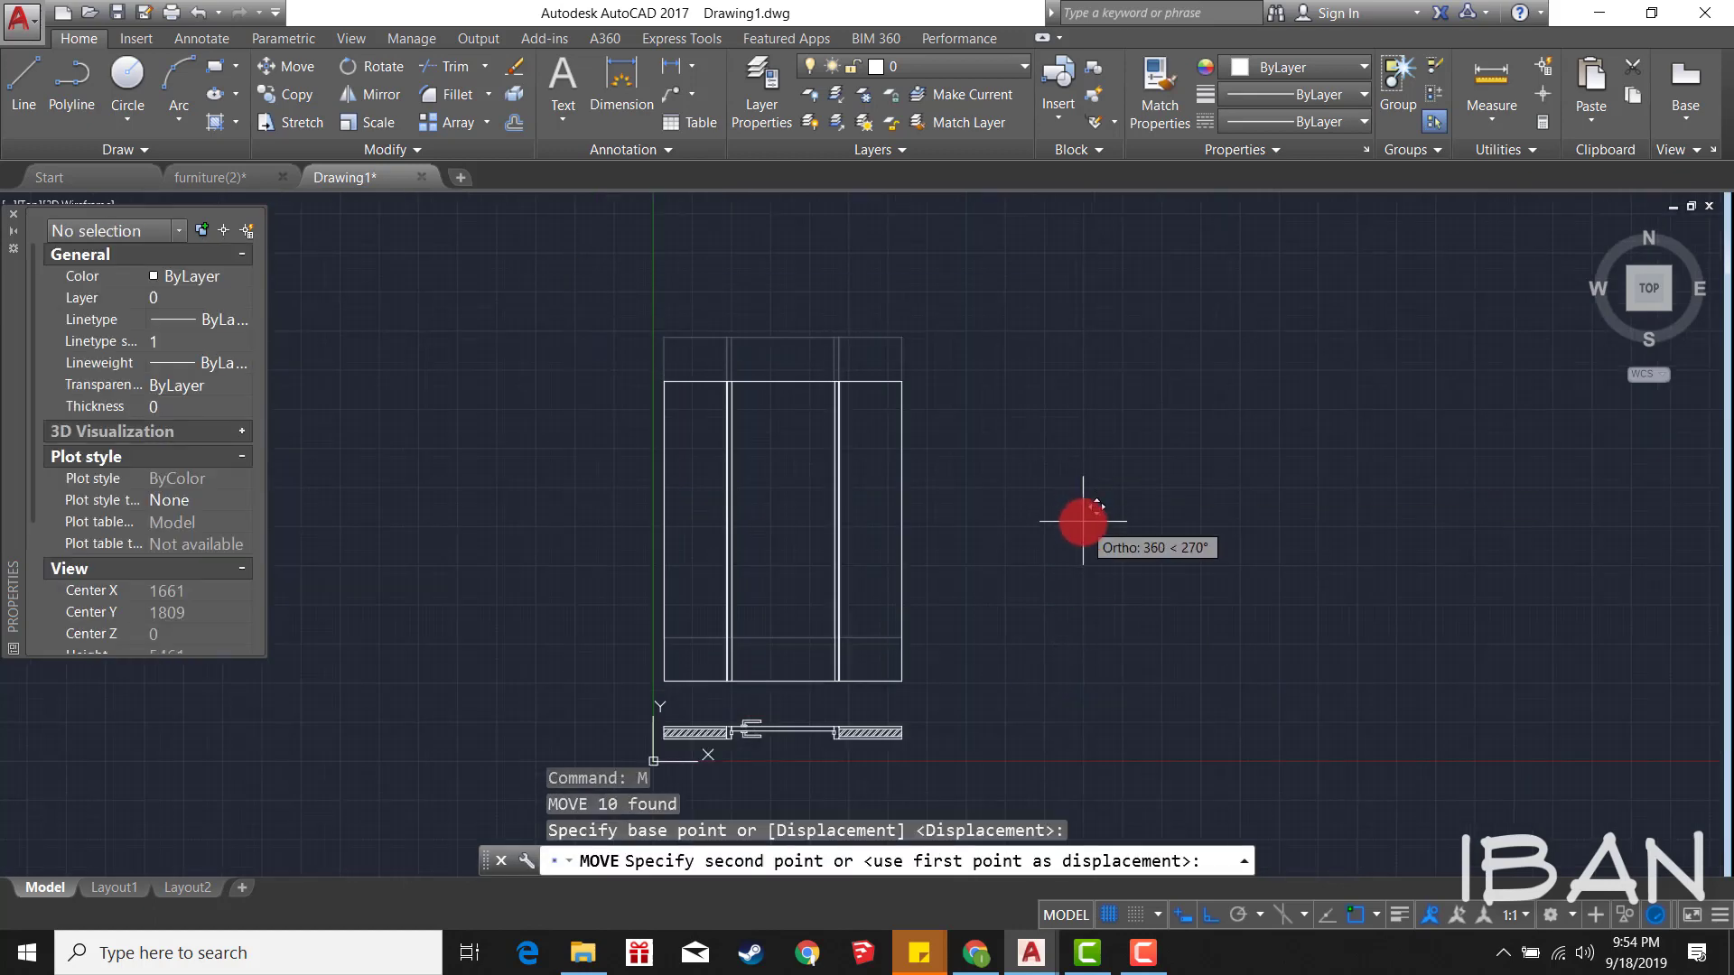
key(Escape)
scroll(824, 695, up, 2)
Step: Save the drawing with Ctrl+S
key(ctrl+s)
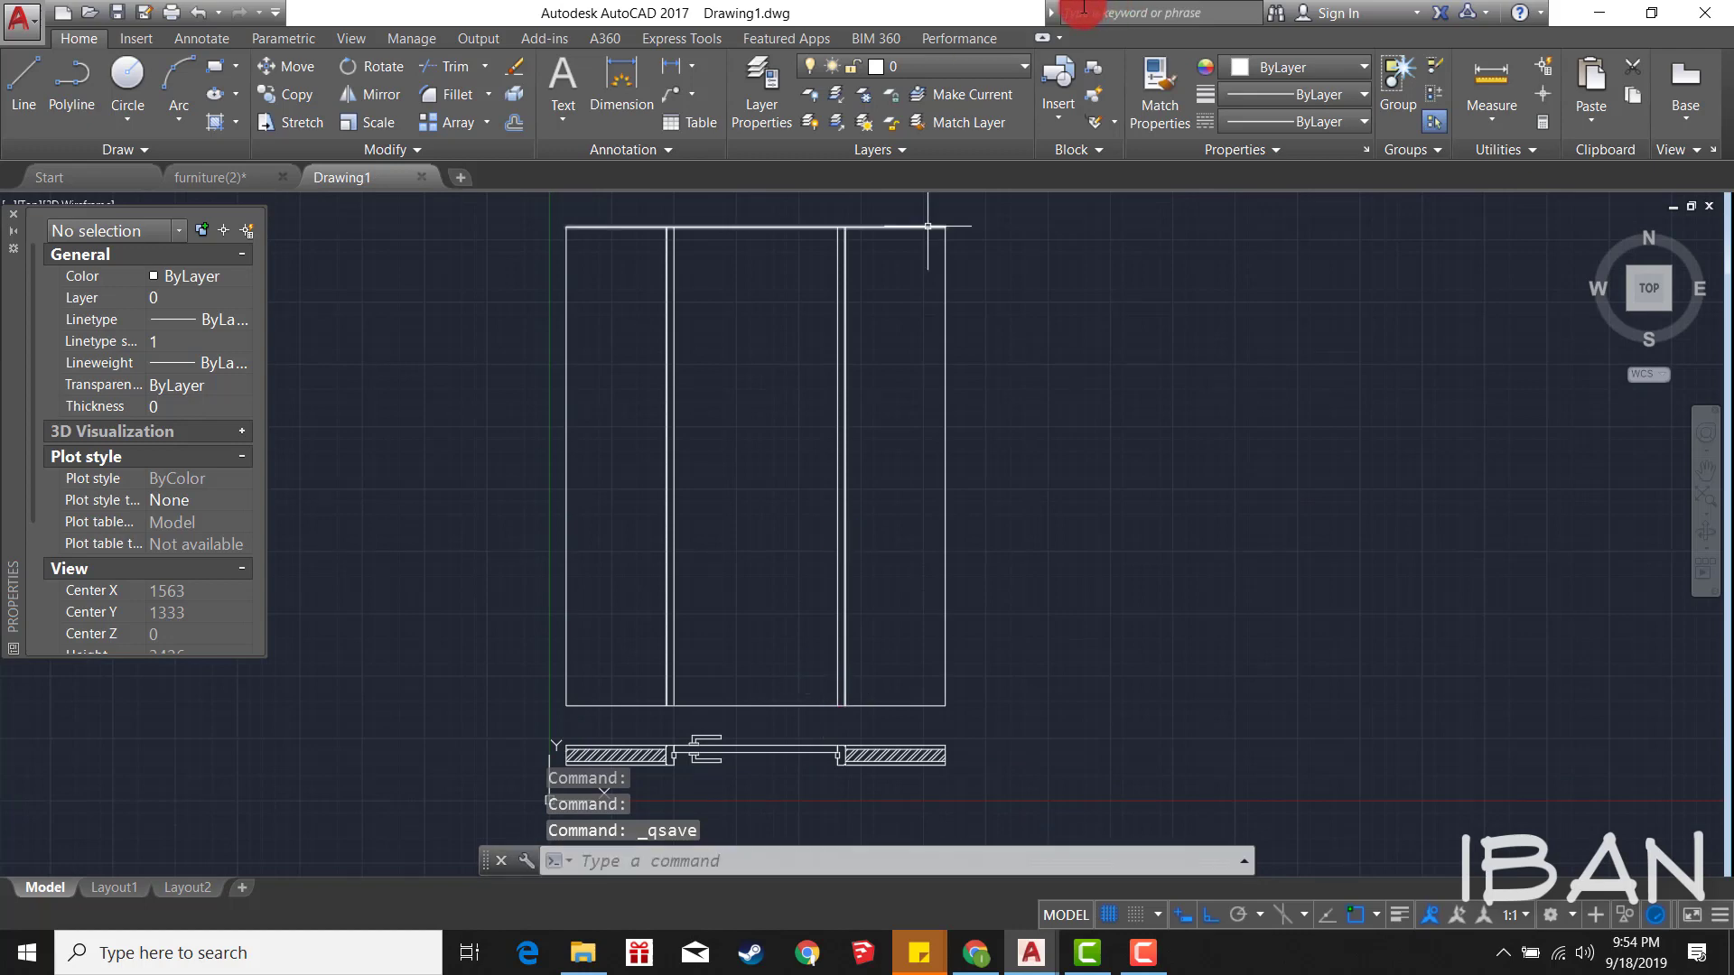
click(1156, 957)
click(1644, 858)
click(1053, 632)
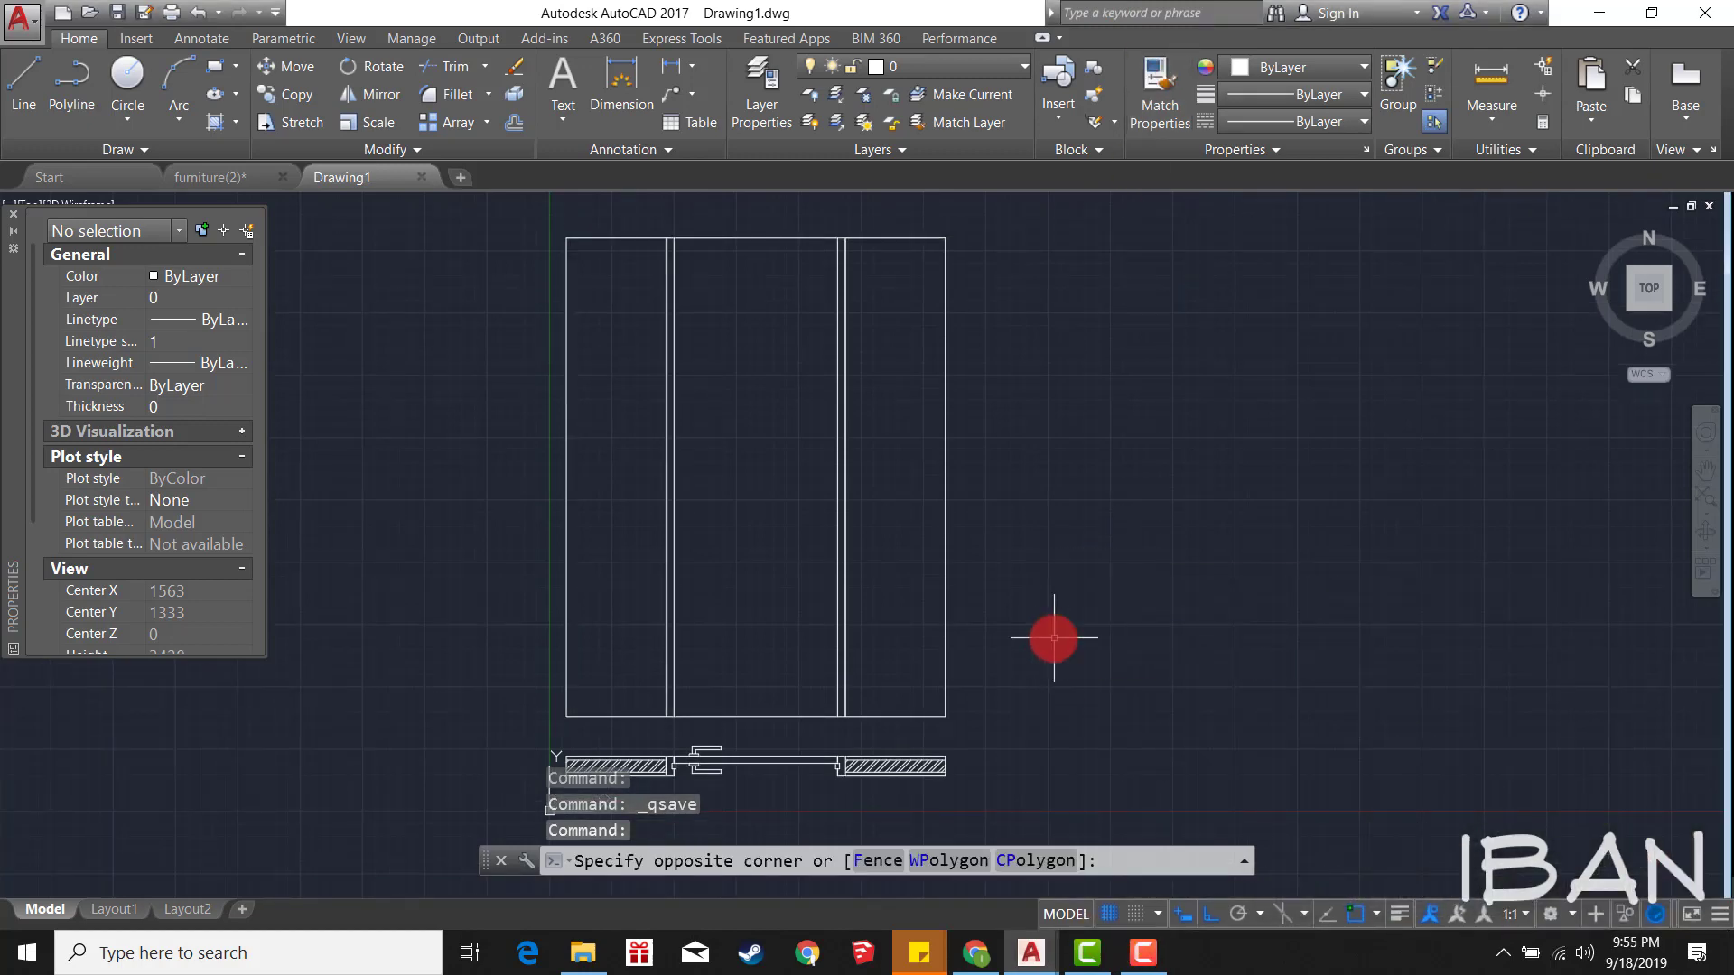
key(Escape)
scroll(688, 282, up, 3)
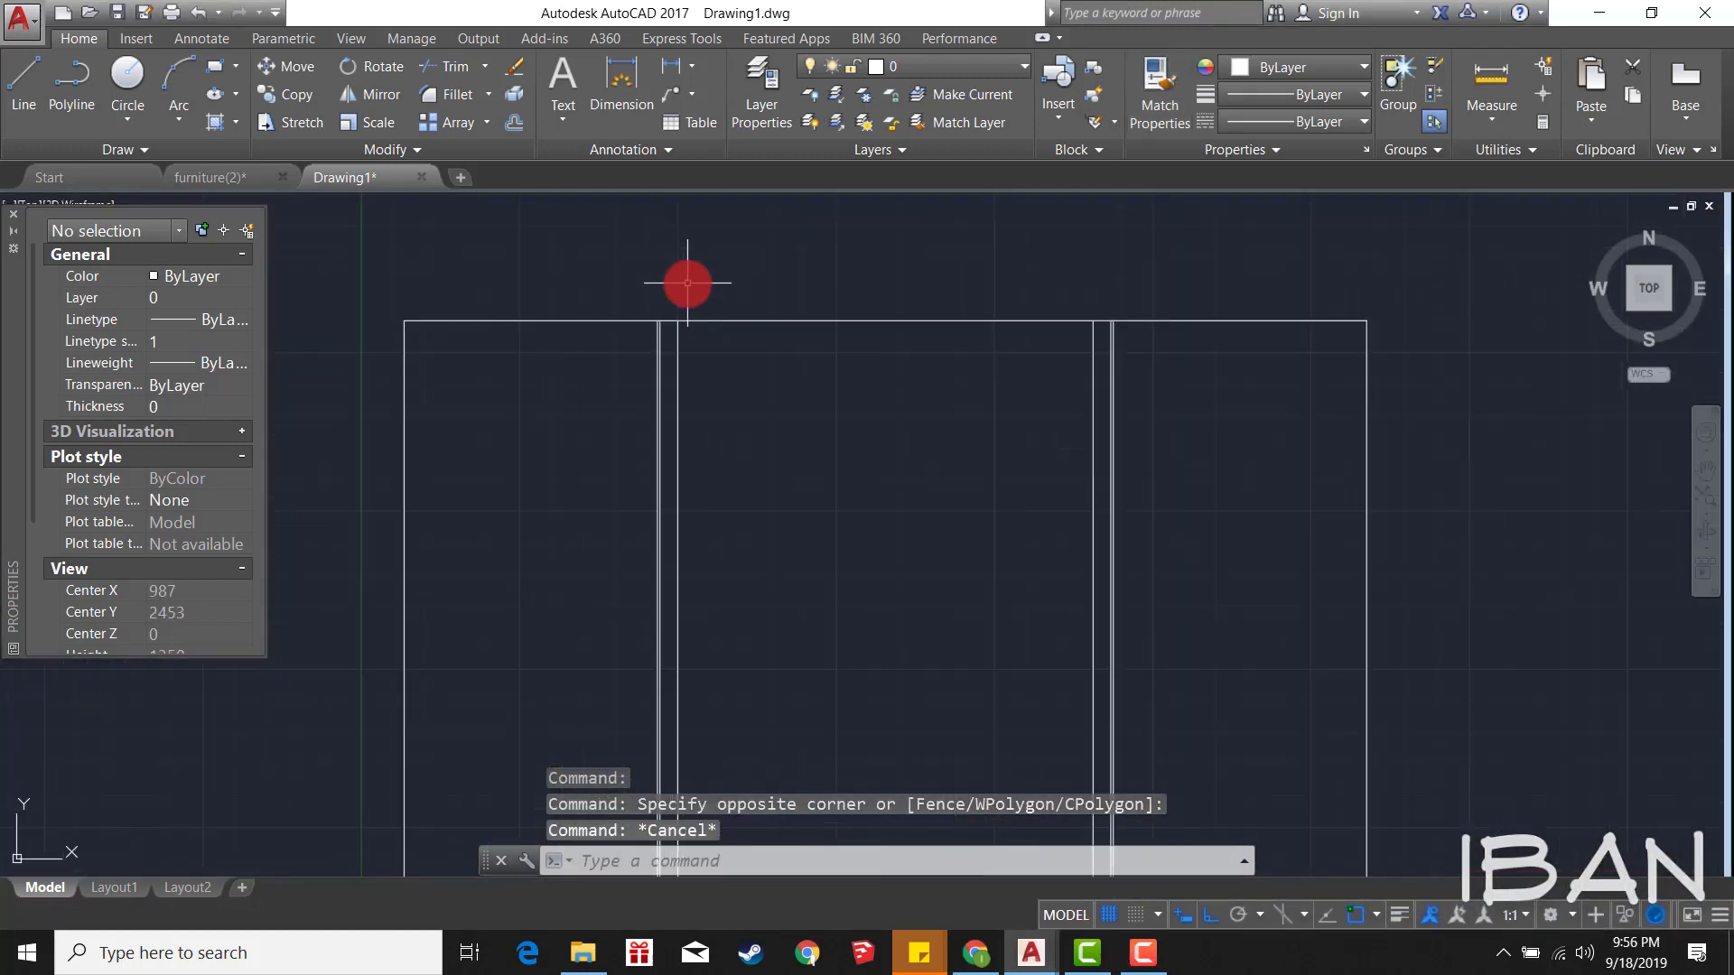
scroll(688, 280, up, 2)
text(l)
key(Return)
scroll(645, 318, down, 1)
Step: Draw a 900-long head line across the top of the elevation
scroll(631, 344, down, 1)
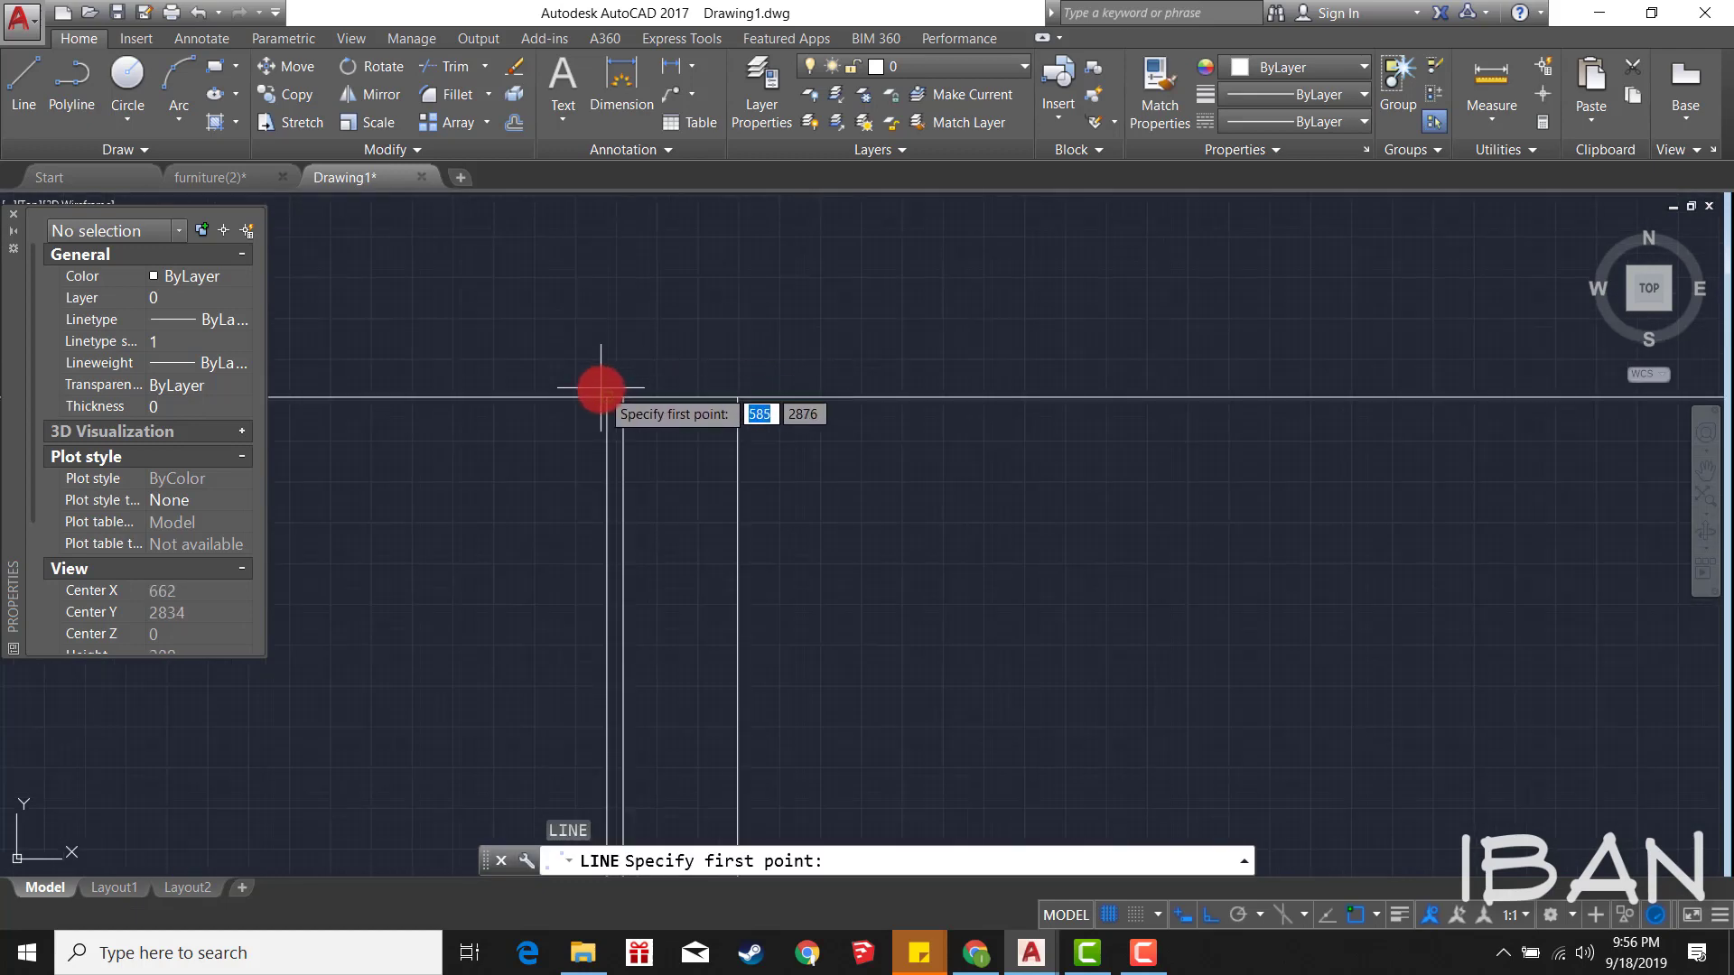
click(607, 395)
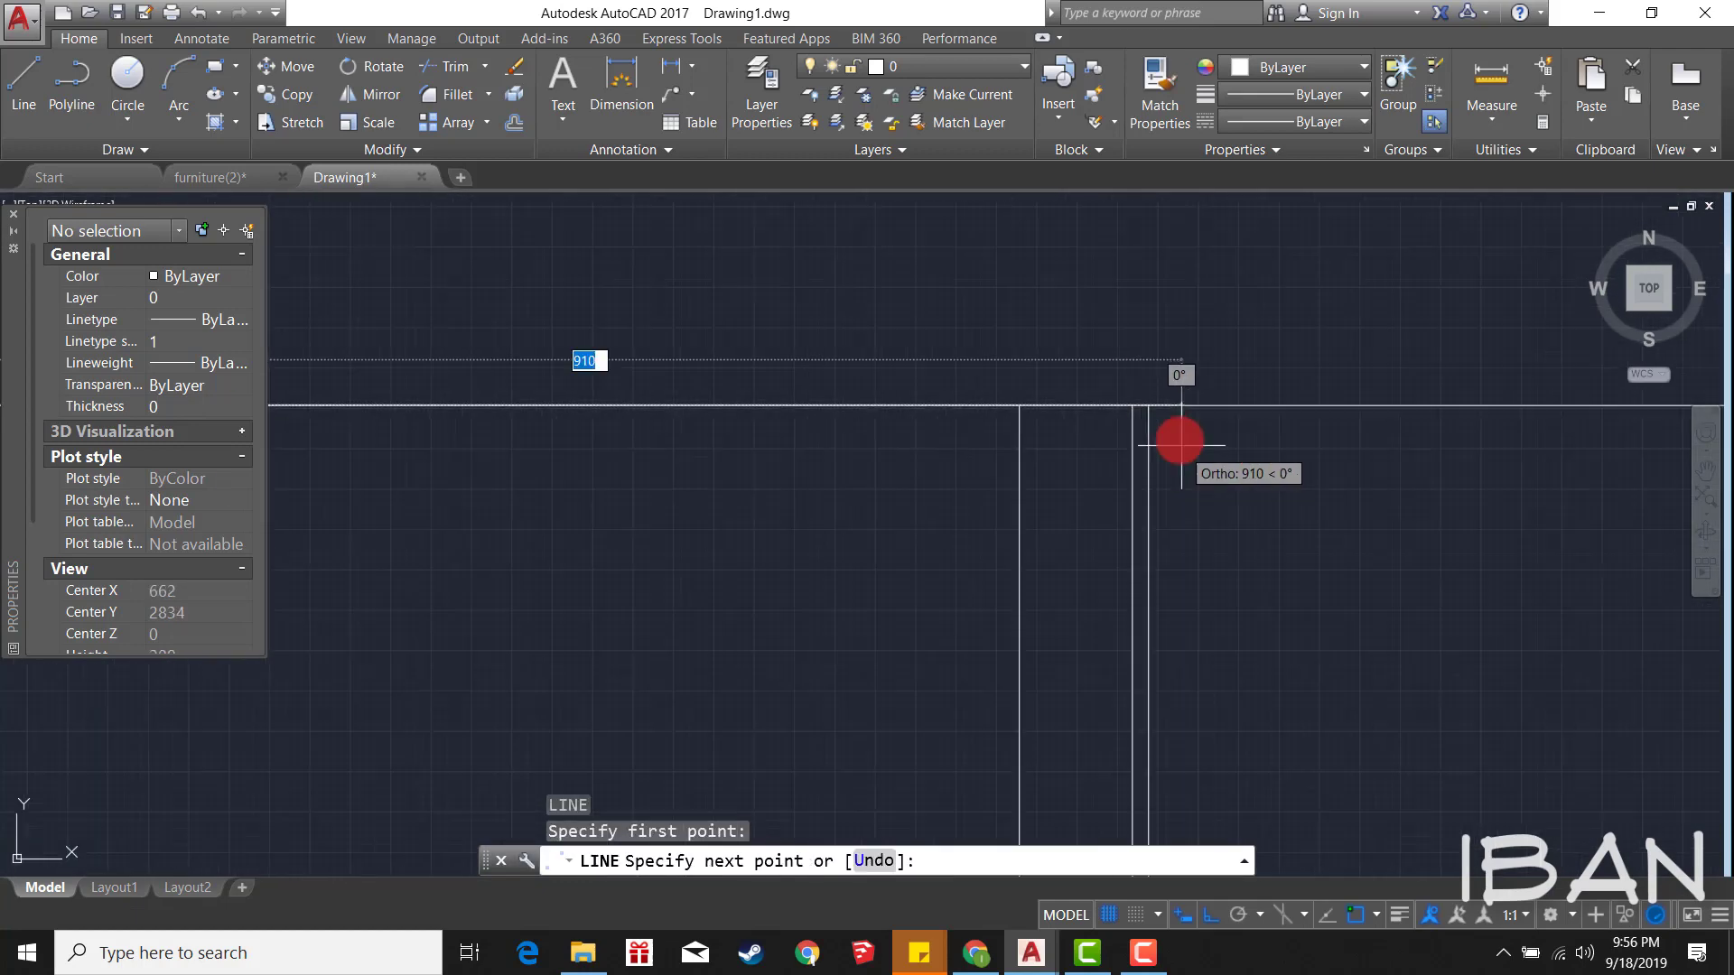
click(1145, 413)
key(Escape)
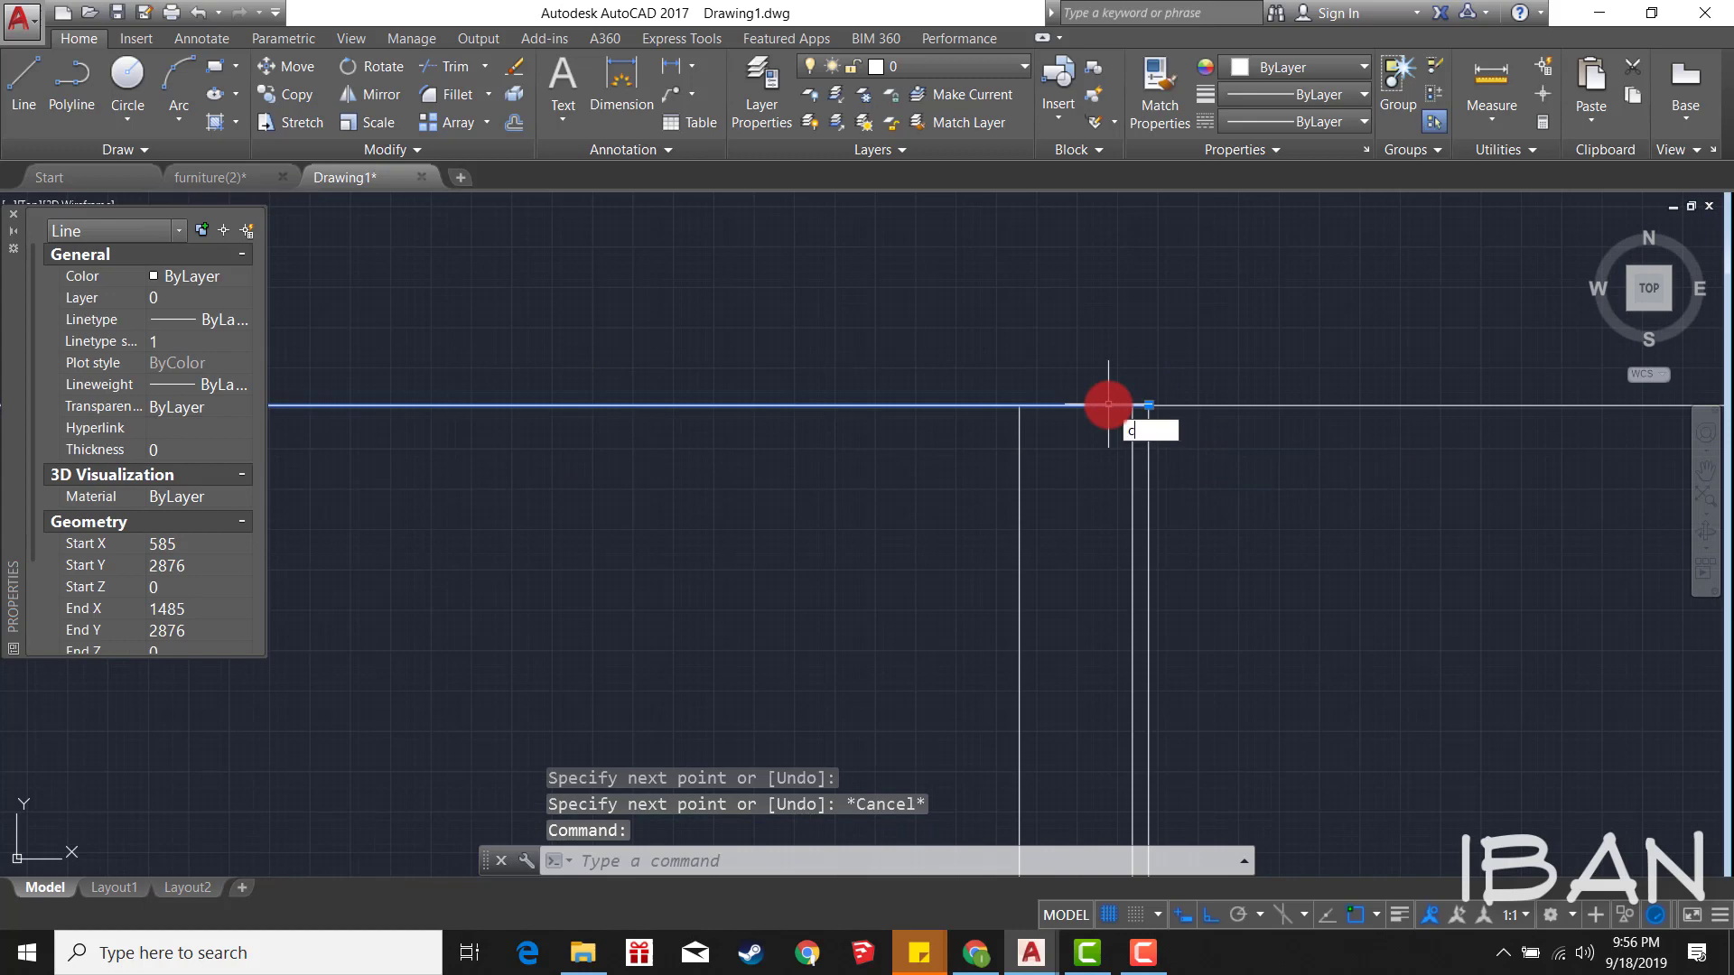
Step: Copy the head line 5 units below itself
text(o)
key(Return)
click(1123, 289)
key(Return)
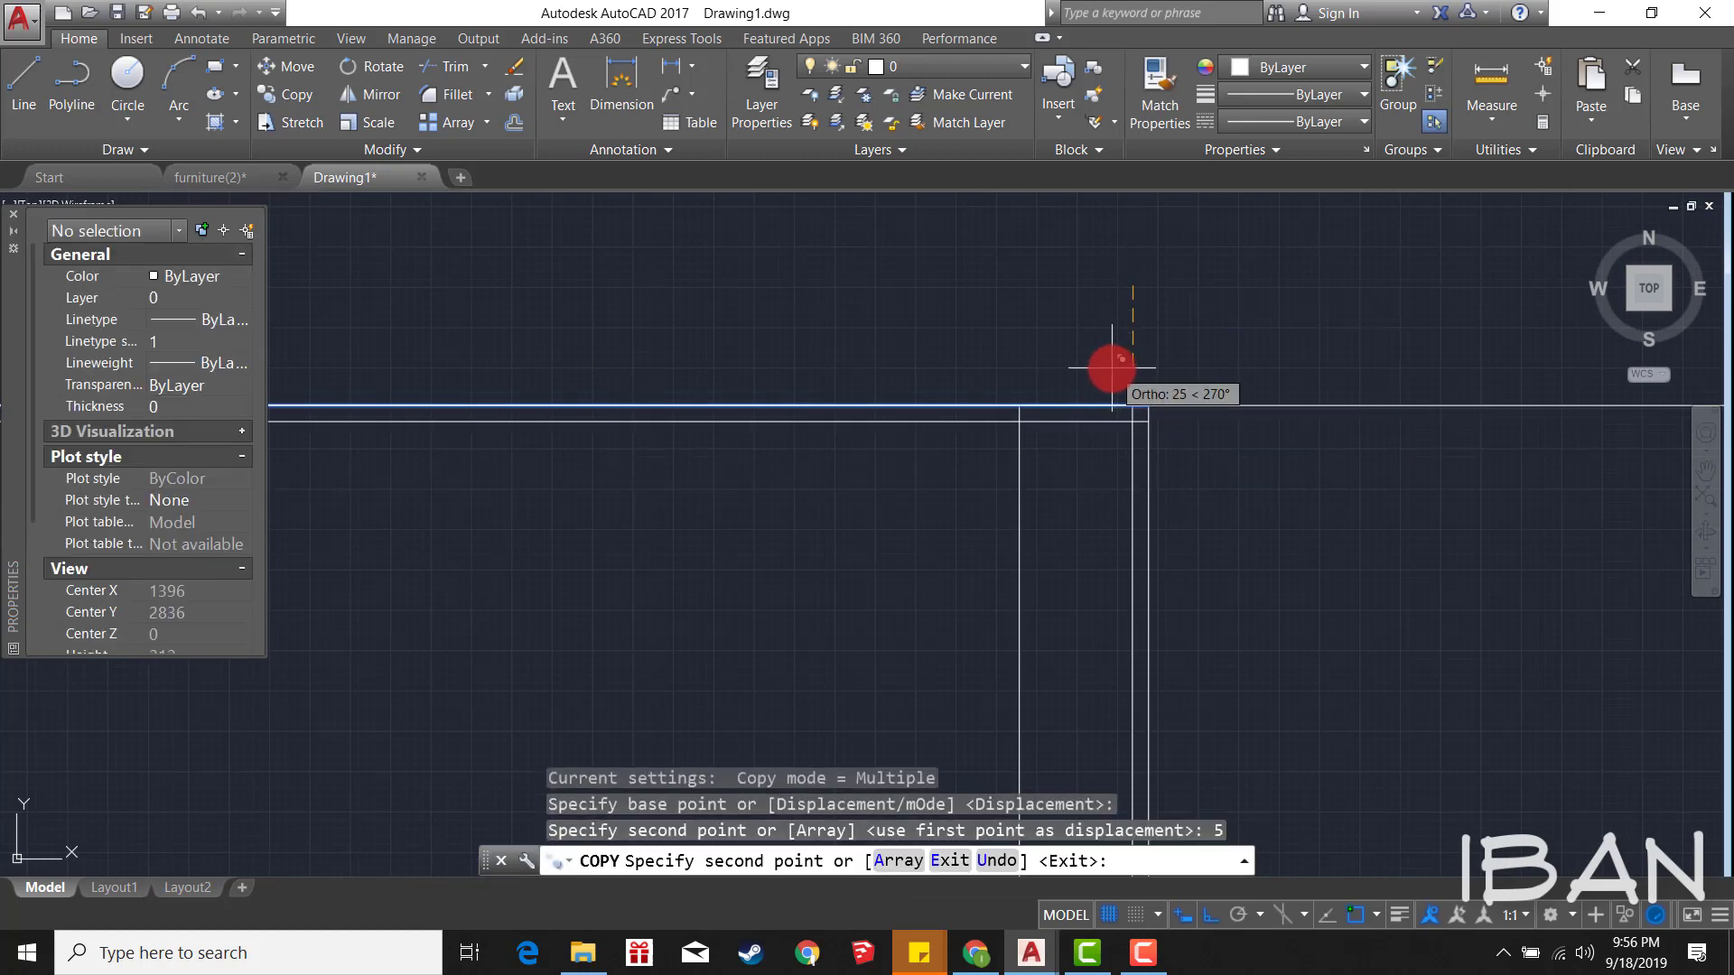
key(Escape)
Step: Trim the overlapping head-line ends at the elevation corners
scroll(1129, 397, up, 2)
text(tr)
key(Return)
key(Return)
click(1175, 478)
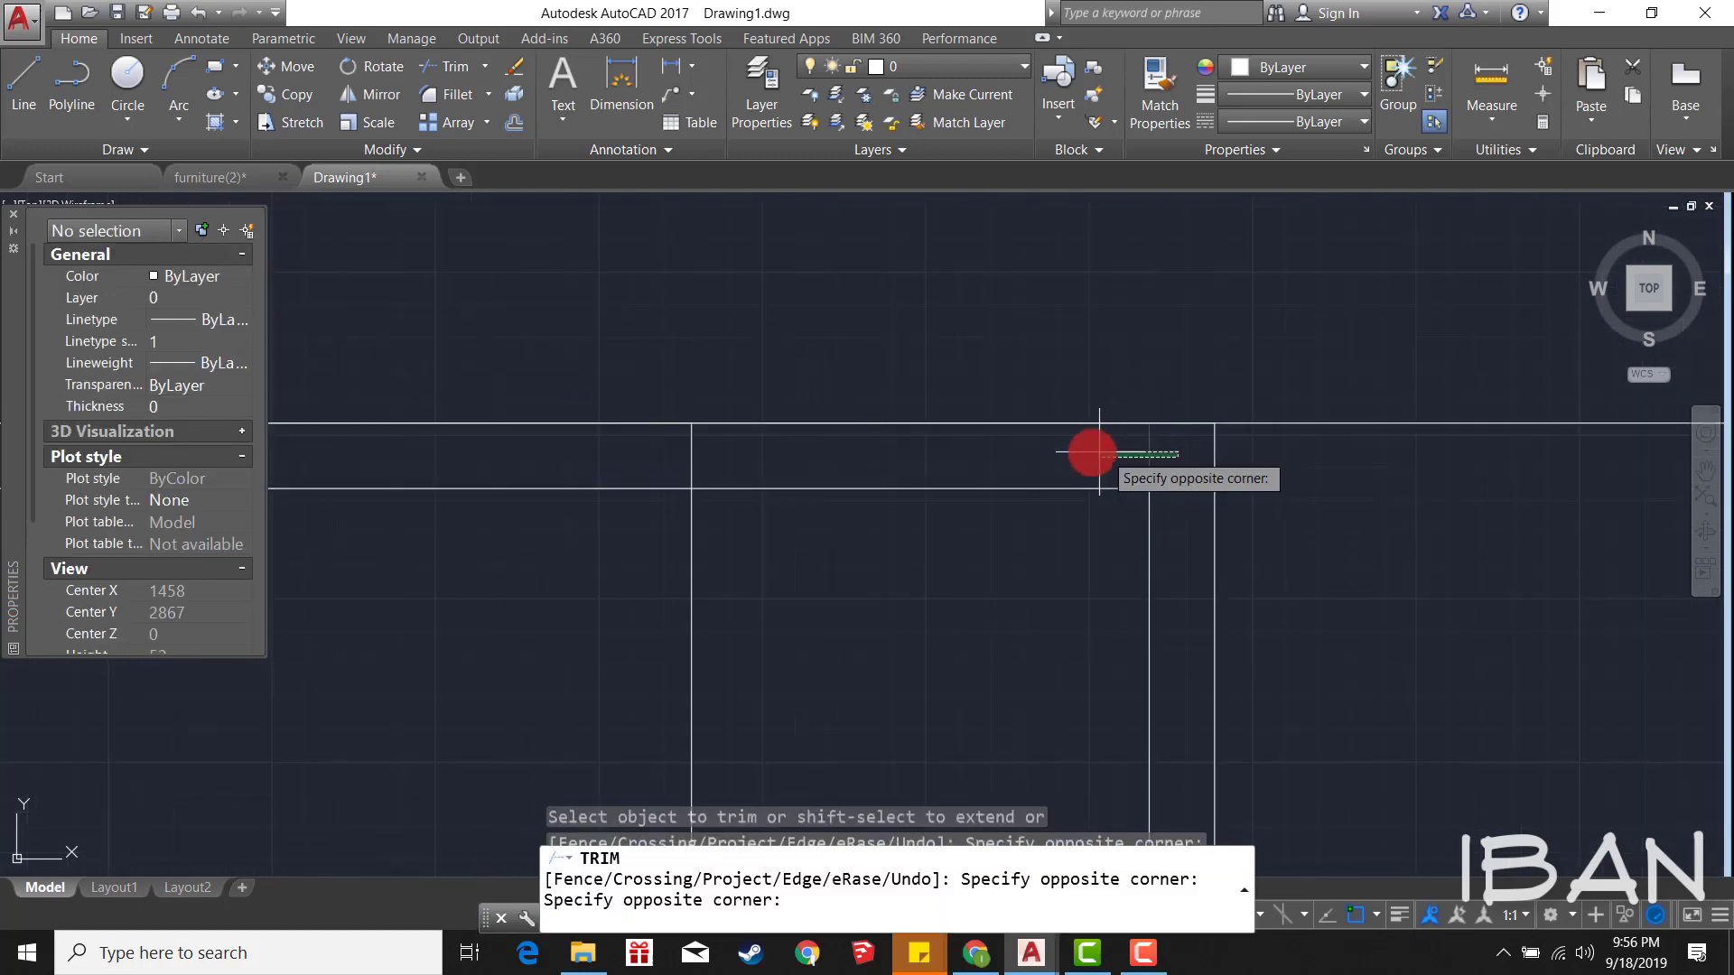
click(836, 456)
scroll(1259, 434, down, 3)
scroll(840, 380, up, 3)
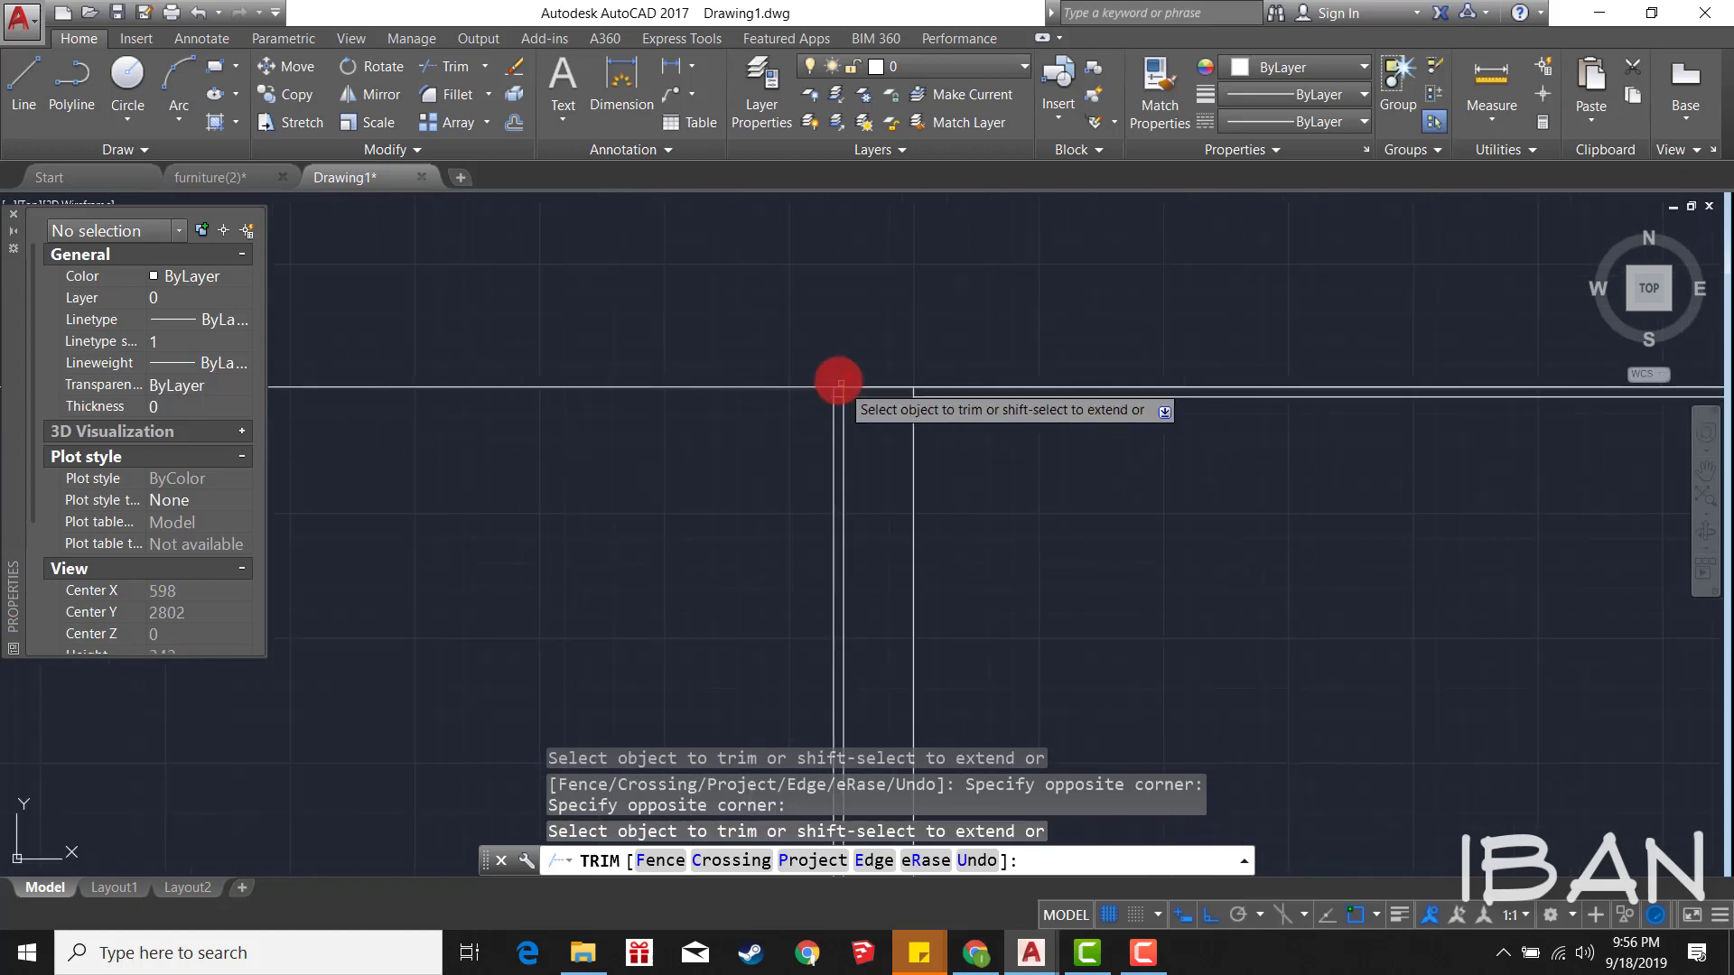
scroll(840, 379, up, 2)
click(1164, 462)
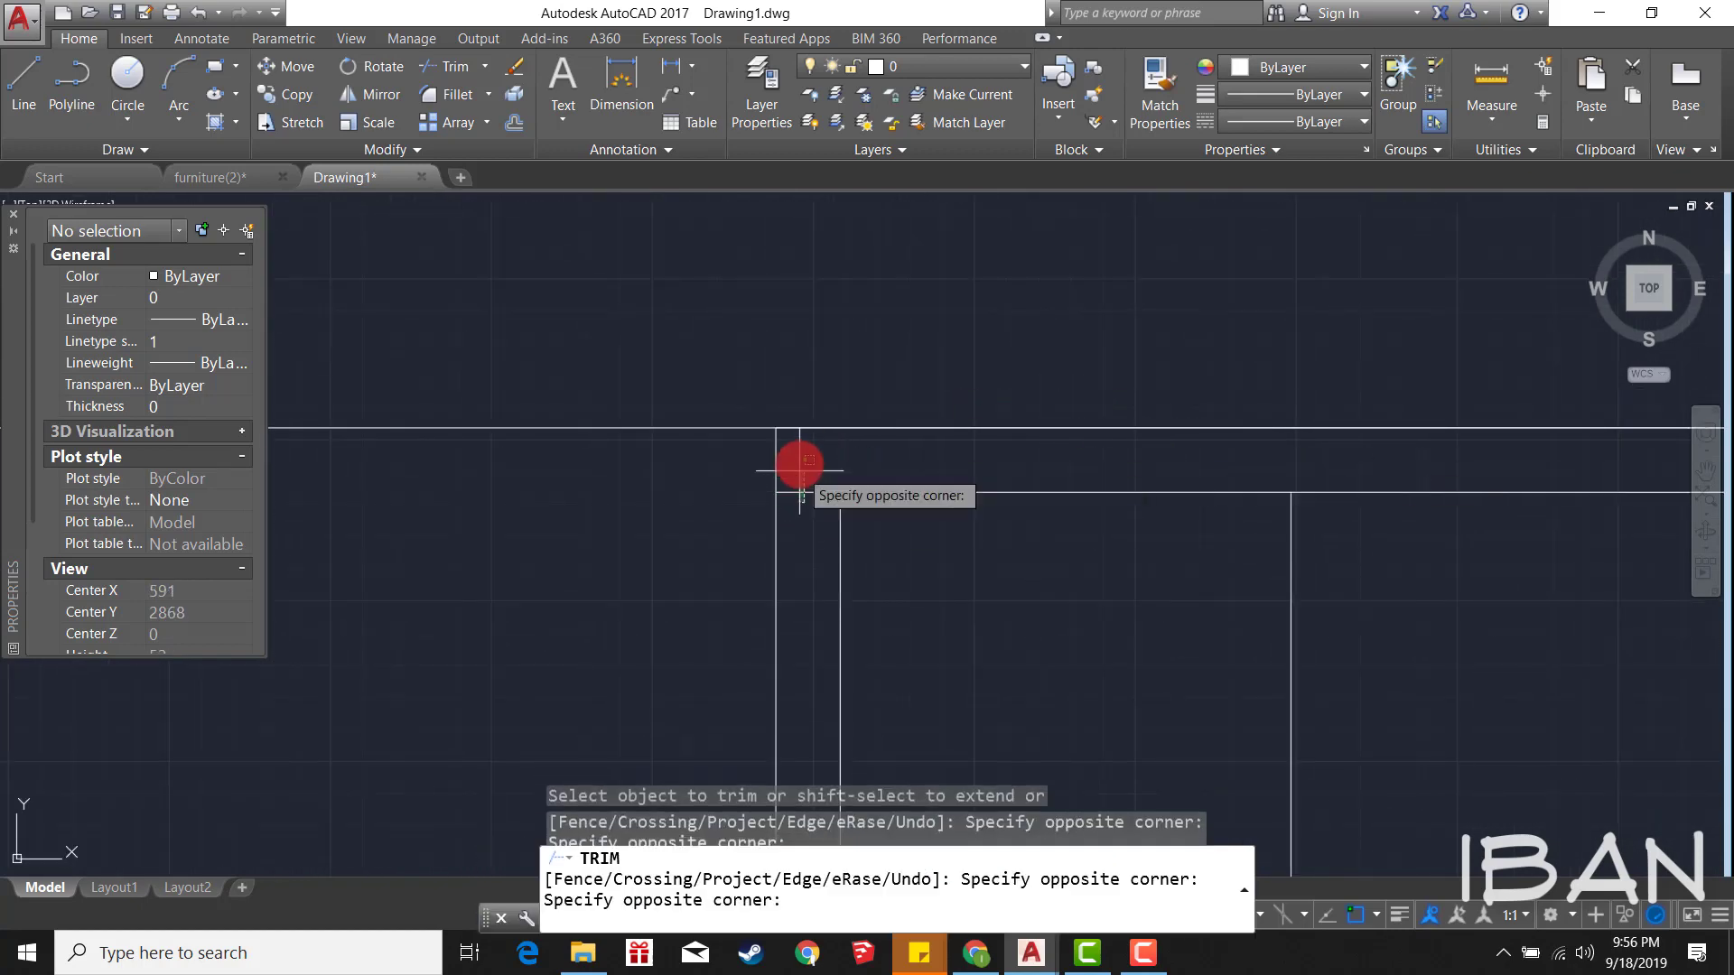
key(Escape)
Step: Offset the head line 35 units downward to form the inner frame line
scroll(714, 294, down, 8)
scroll(736, 339, up, 2)
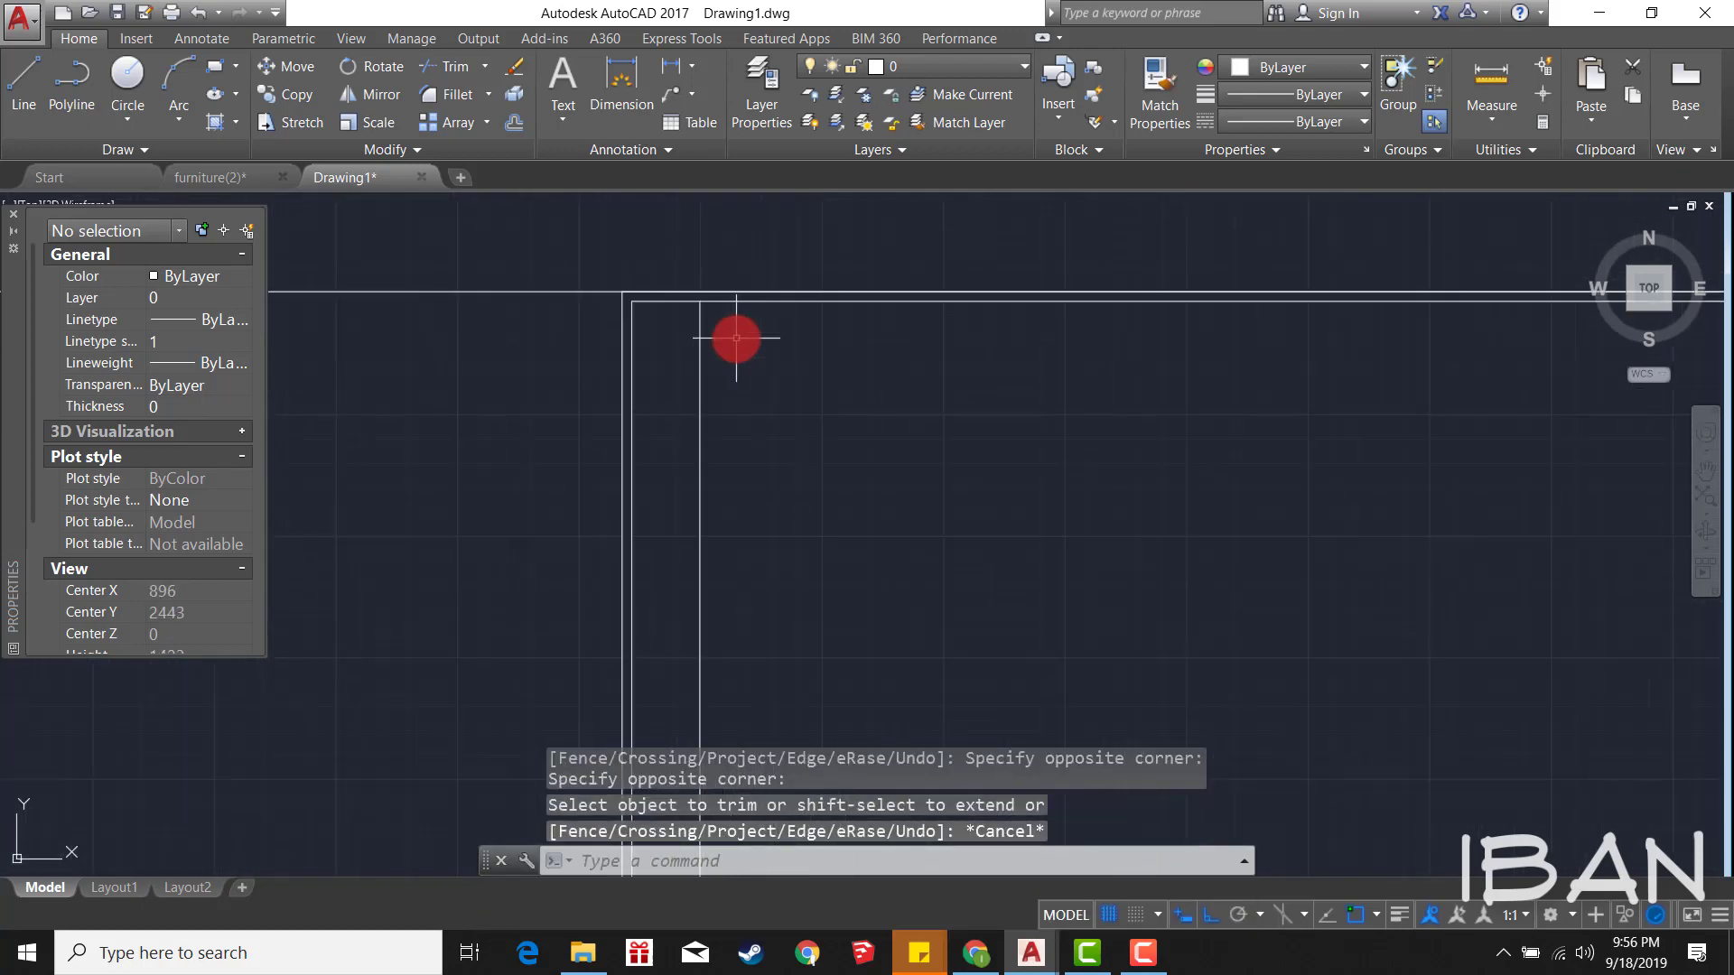
text(o)
key(Return)
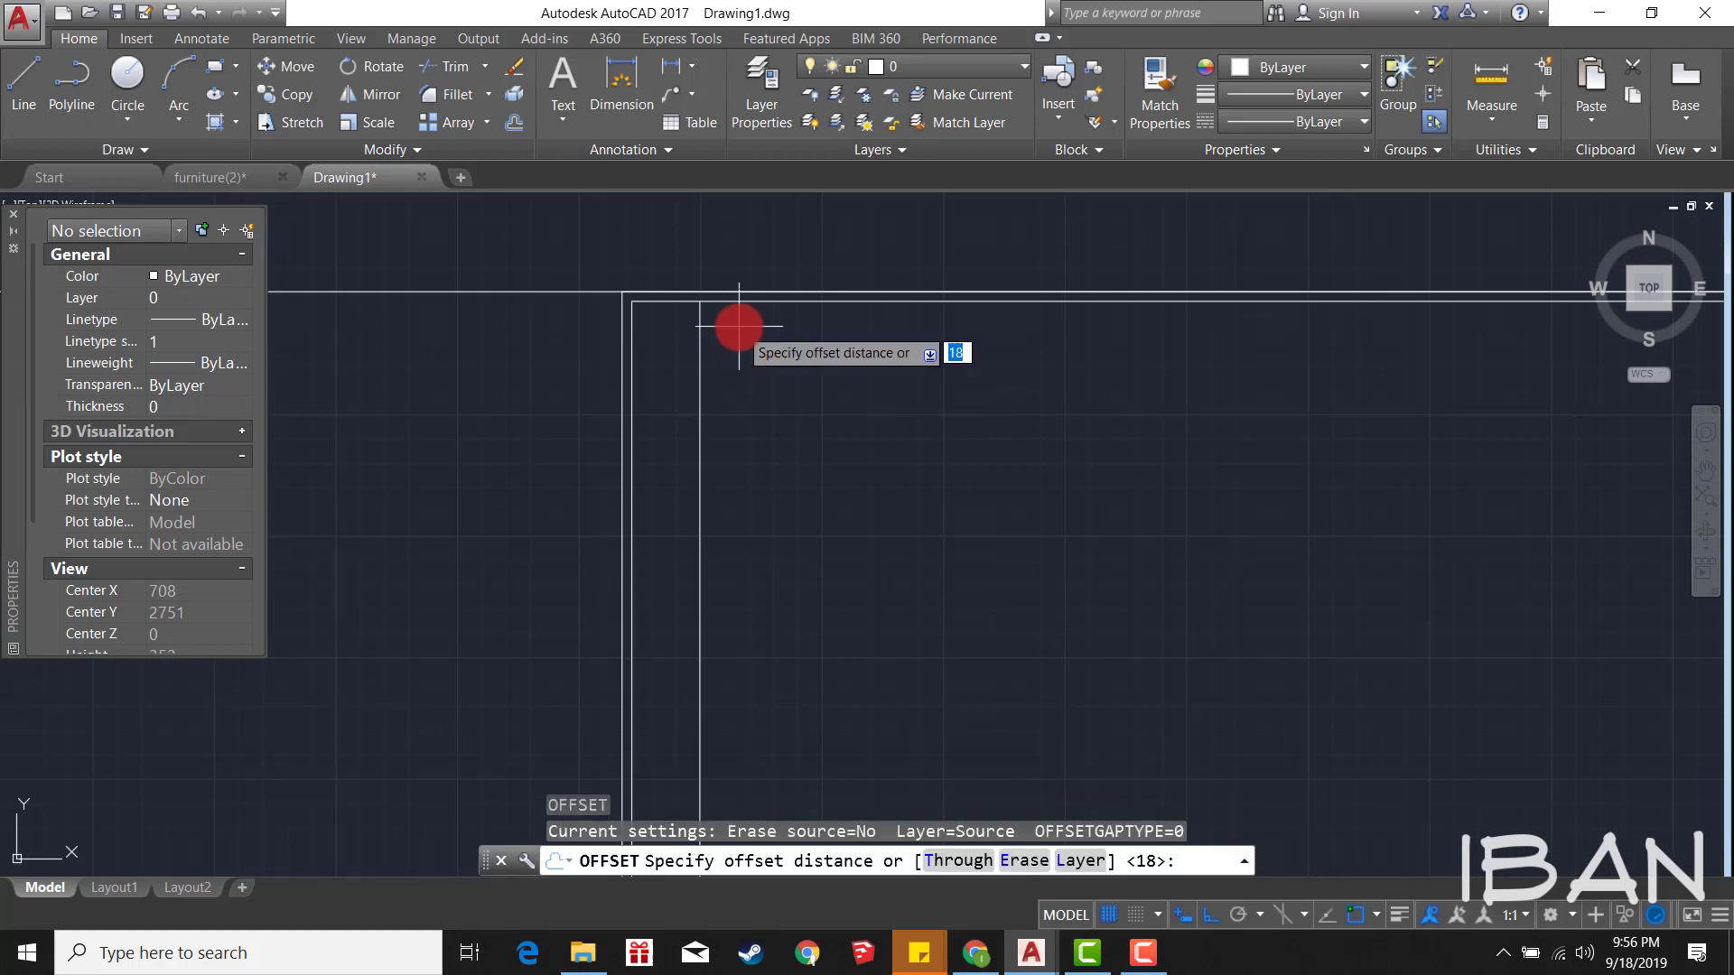
key(Return)
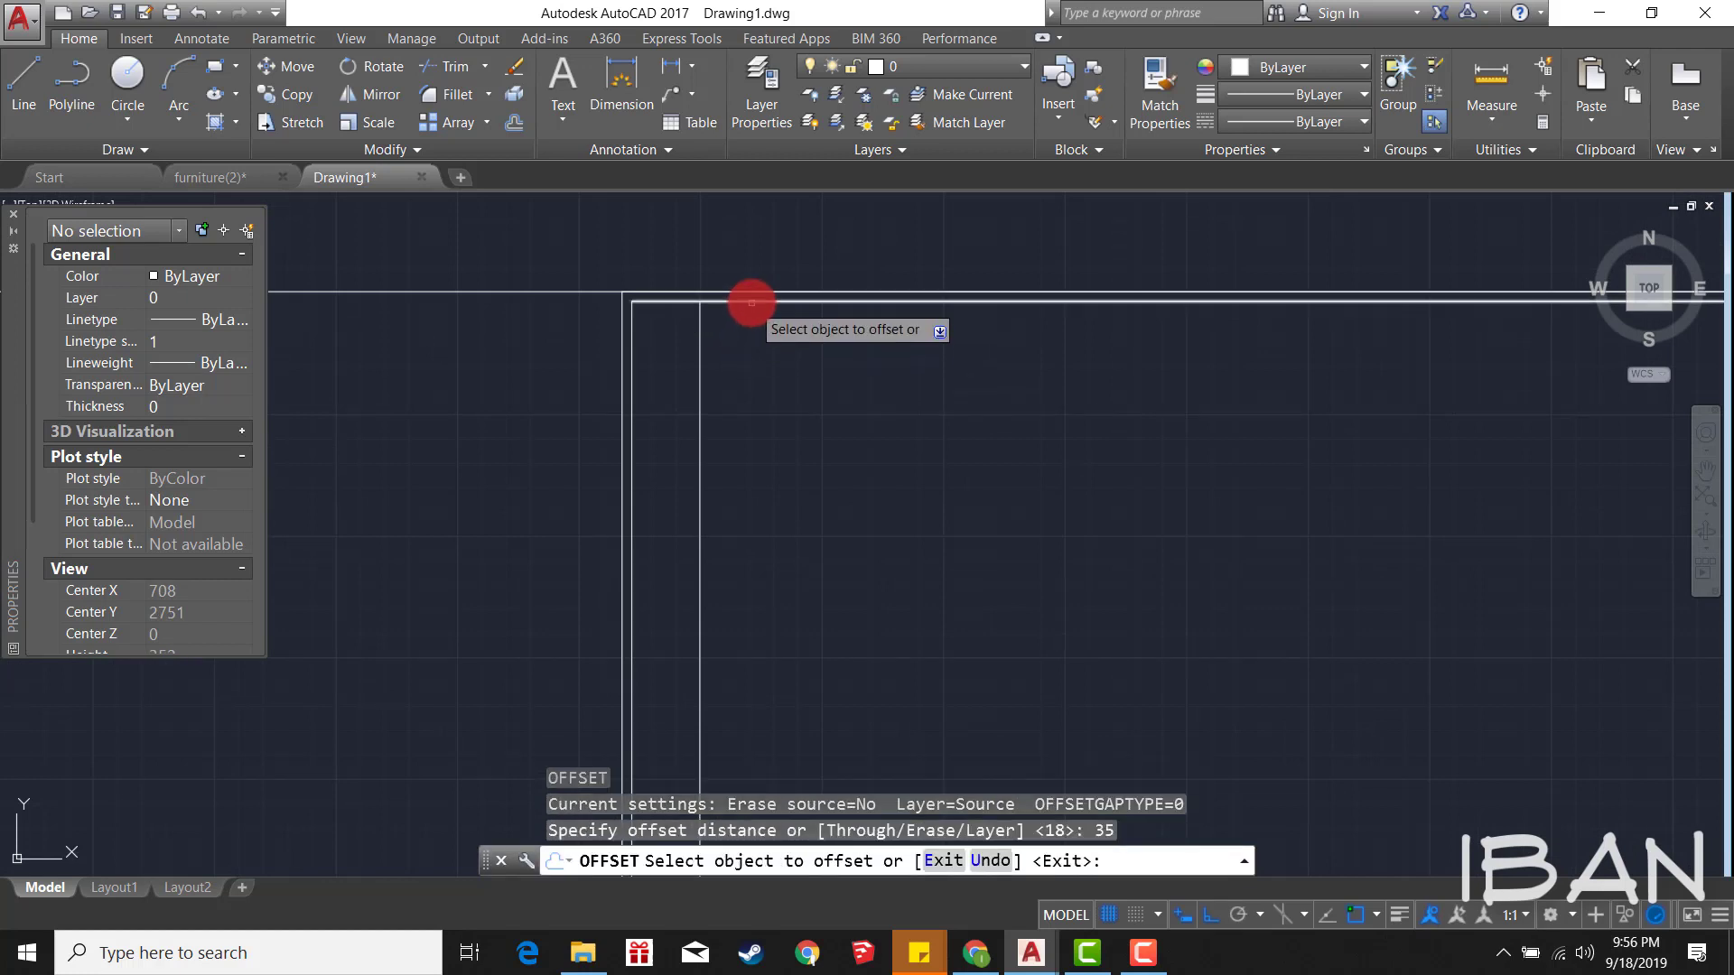
click(750, 302)
click(736, 371)
key(Escape)
Step: Trim the frame-line overhangs at the left and right jambs with crossing windows
scroll(728, 355, up, 1)
key(t)
key(r)
key(Return)
key(Return)
click(660, 318)
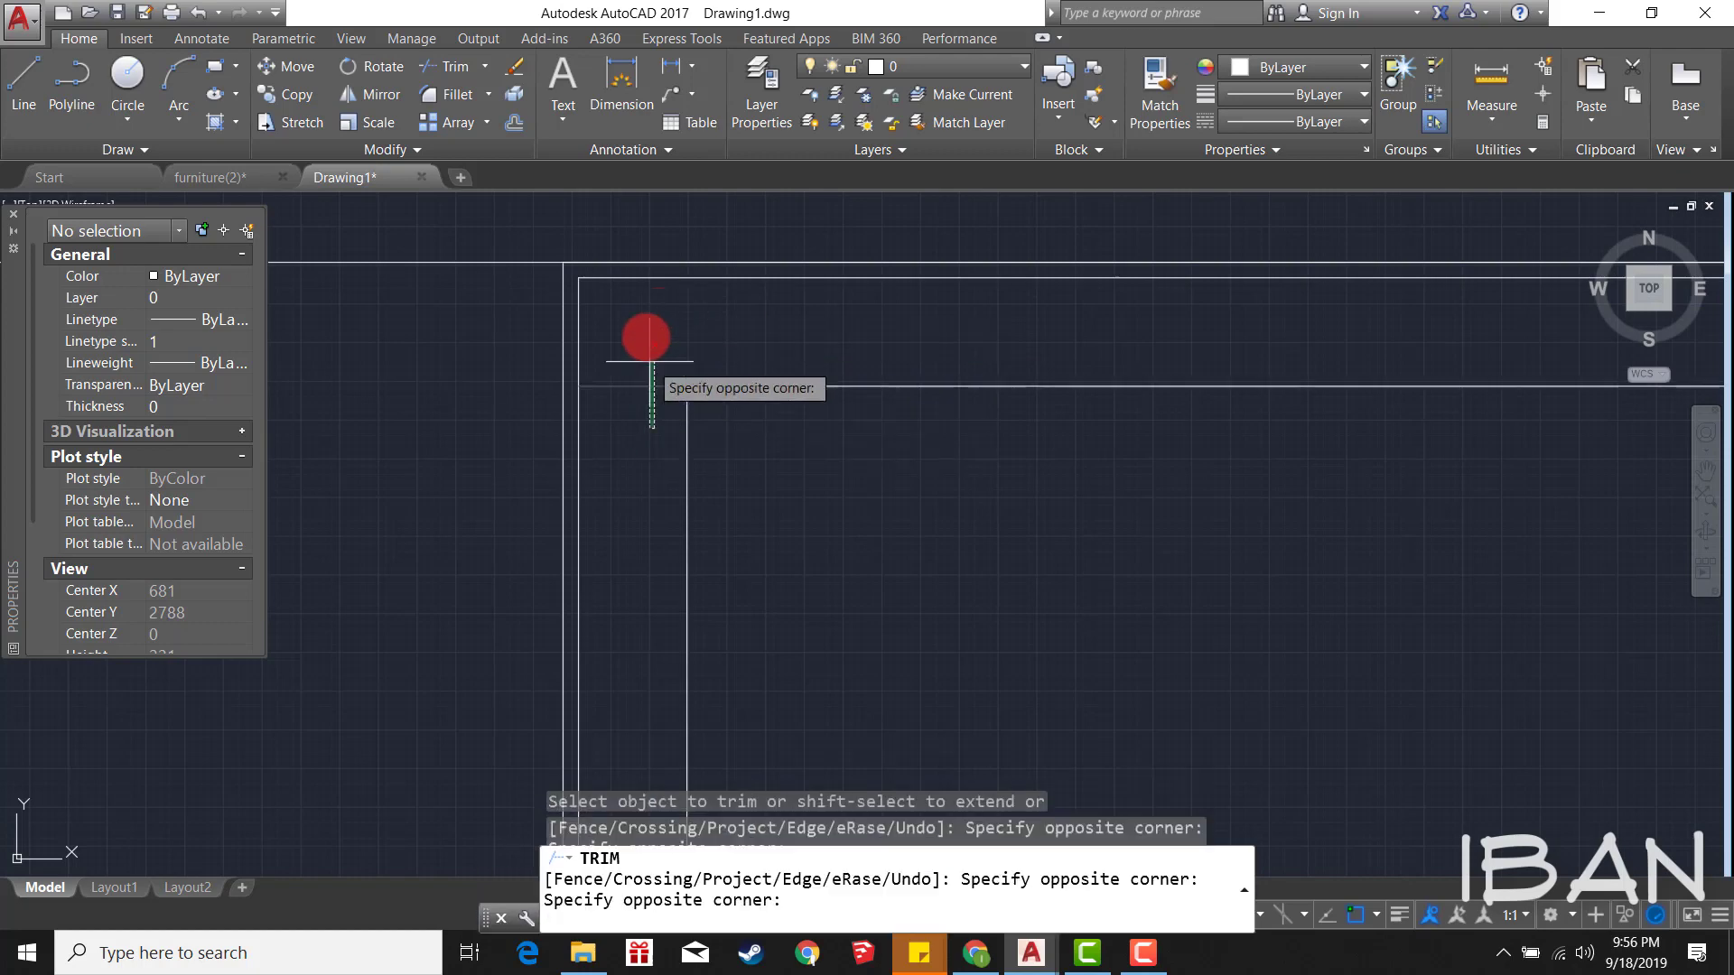
click(652, 361)
middle_drag(1147, 356, 1045, 341)
click(1255, 351)
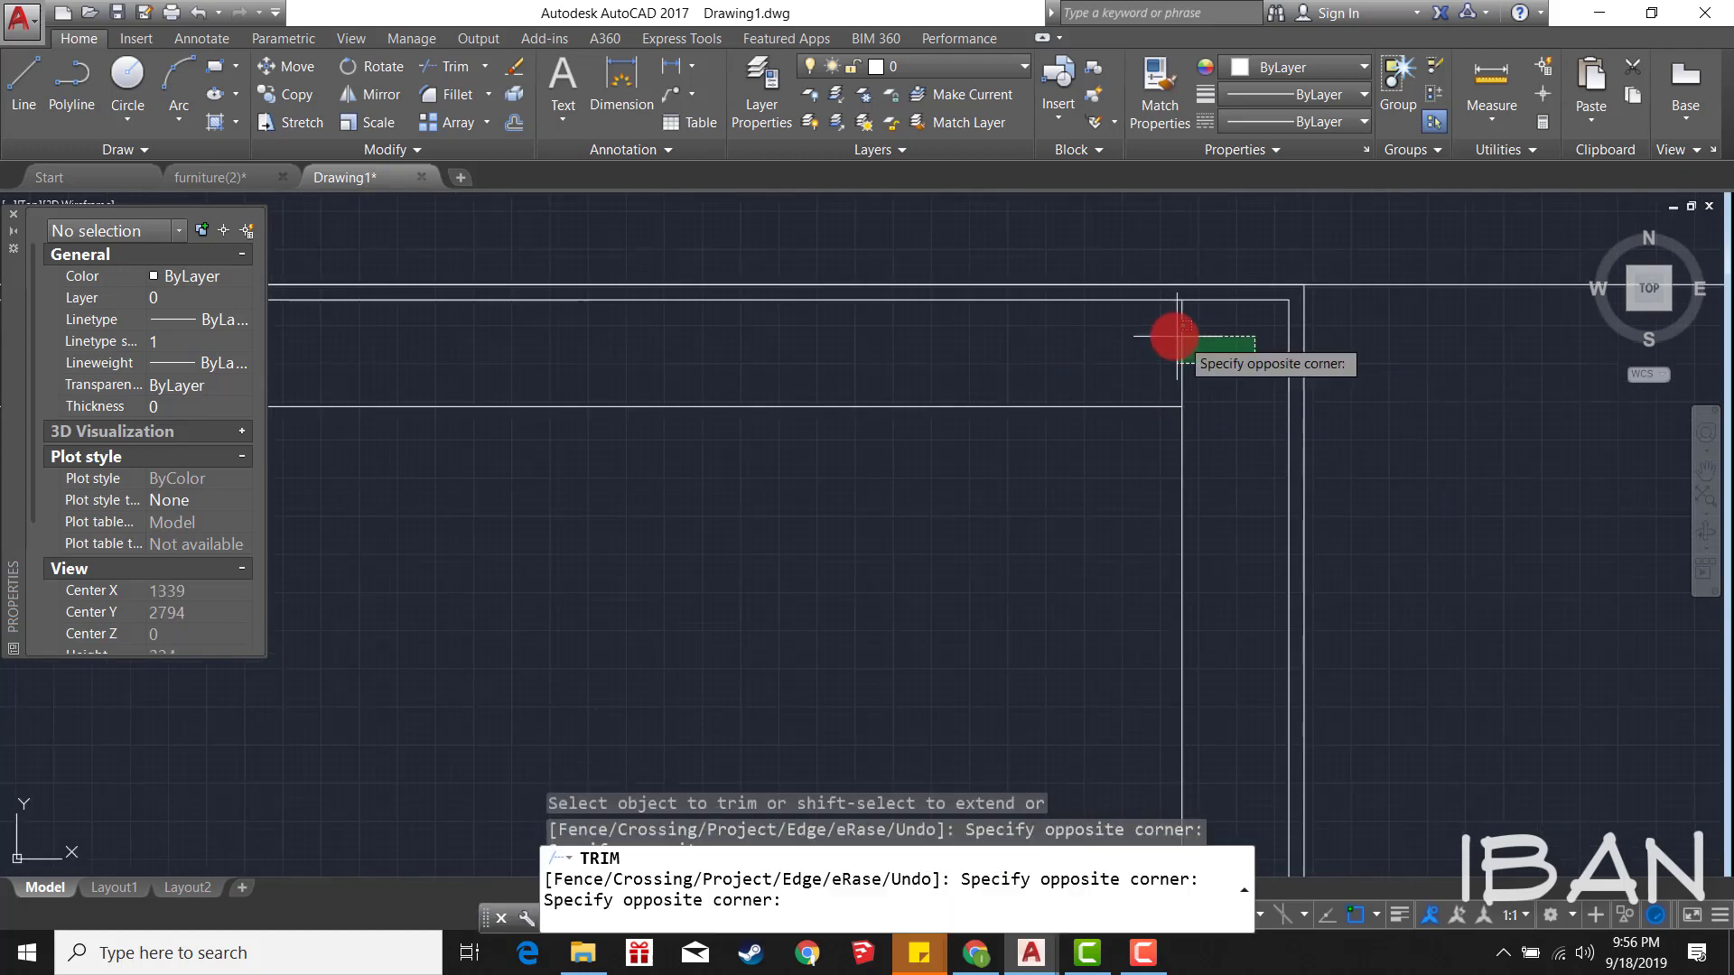
click(1177, 336)
scroll(1301, 484, down, 3)
scroll(1169, 438, down, 2)
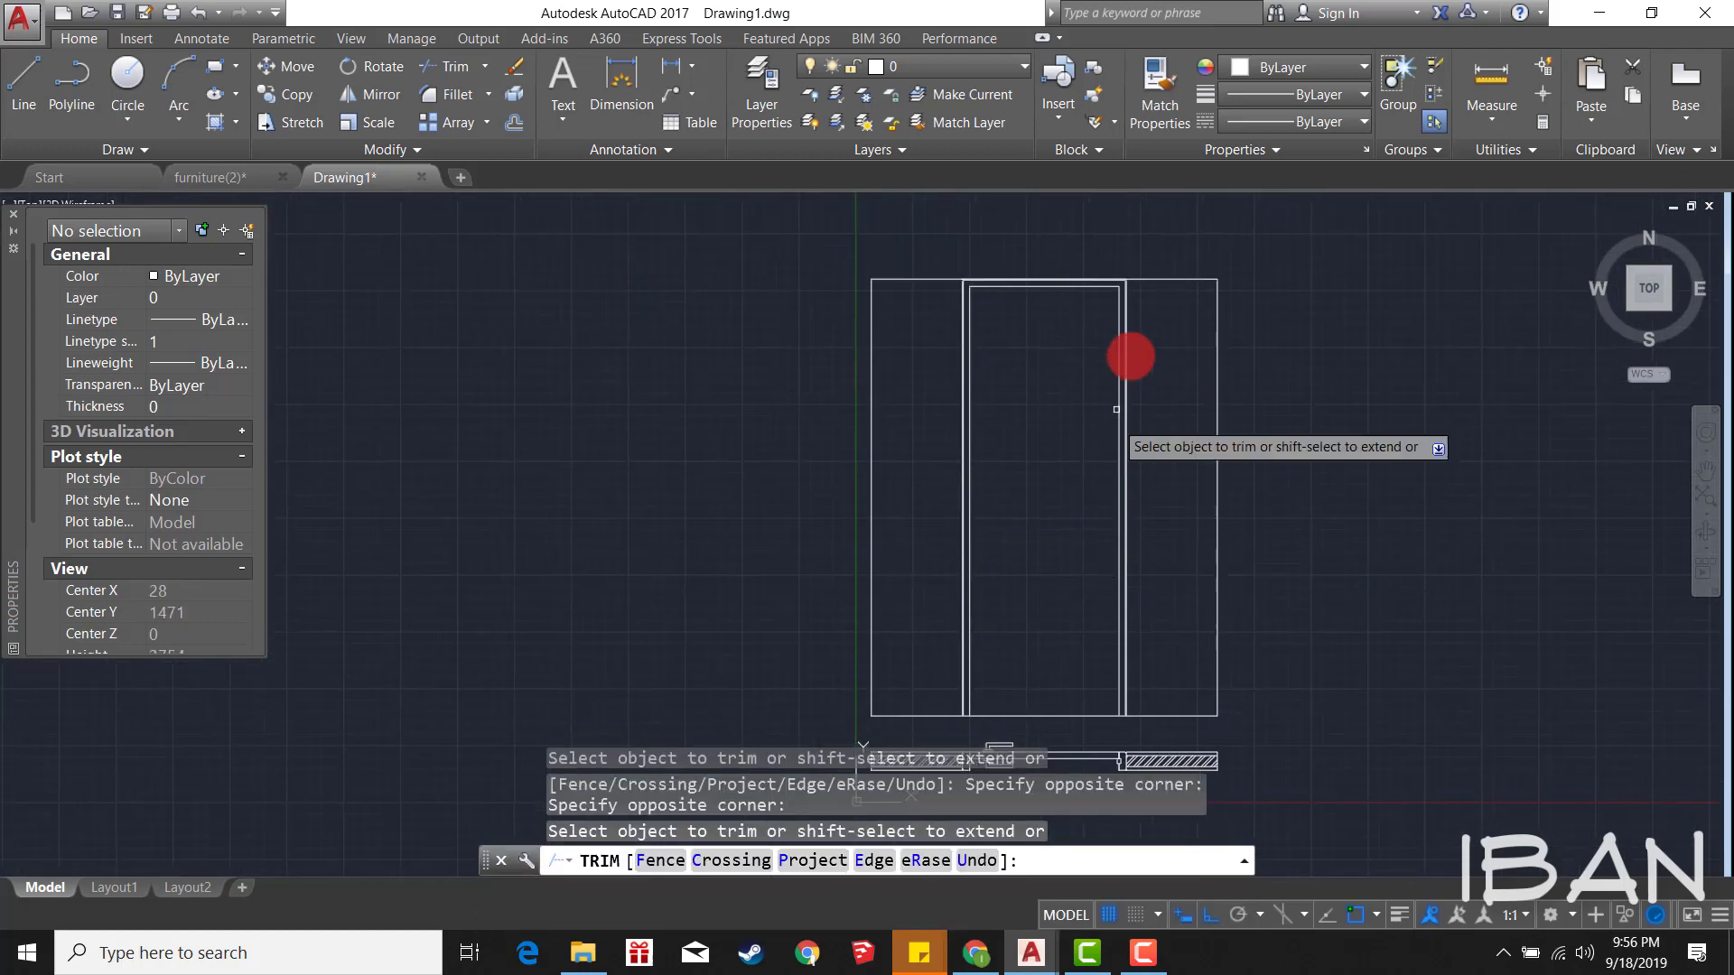
scroll(1125, 380, up, 3)
scroll(1021, 317, up, 1)
scroll(957, 424, down, 4)
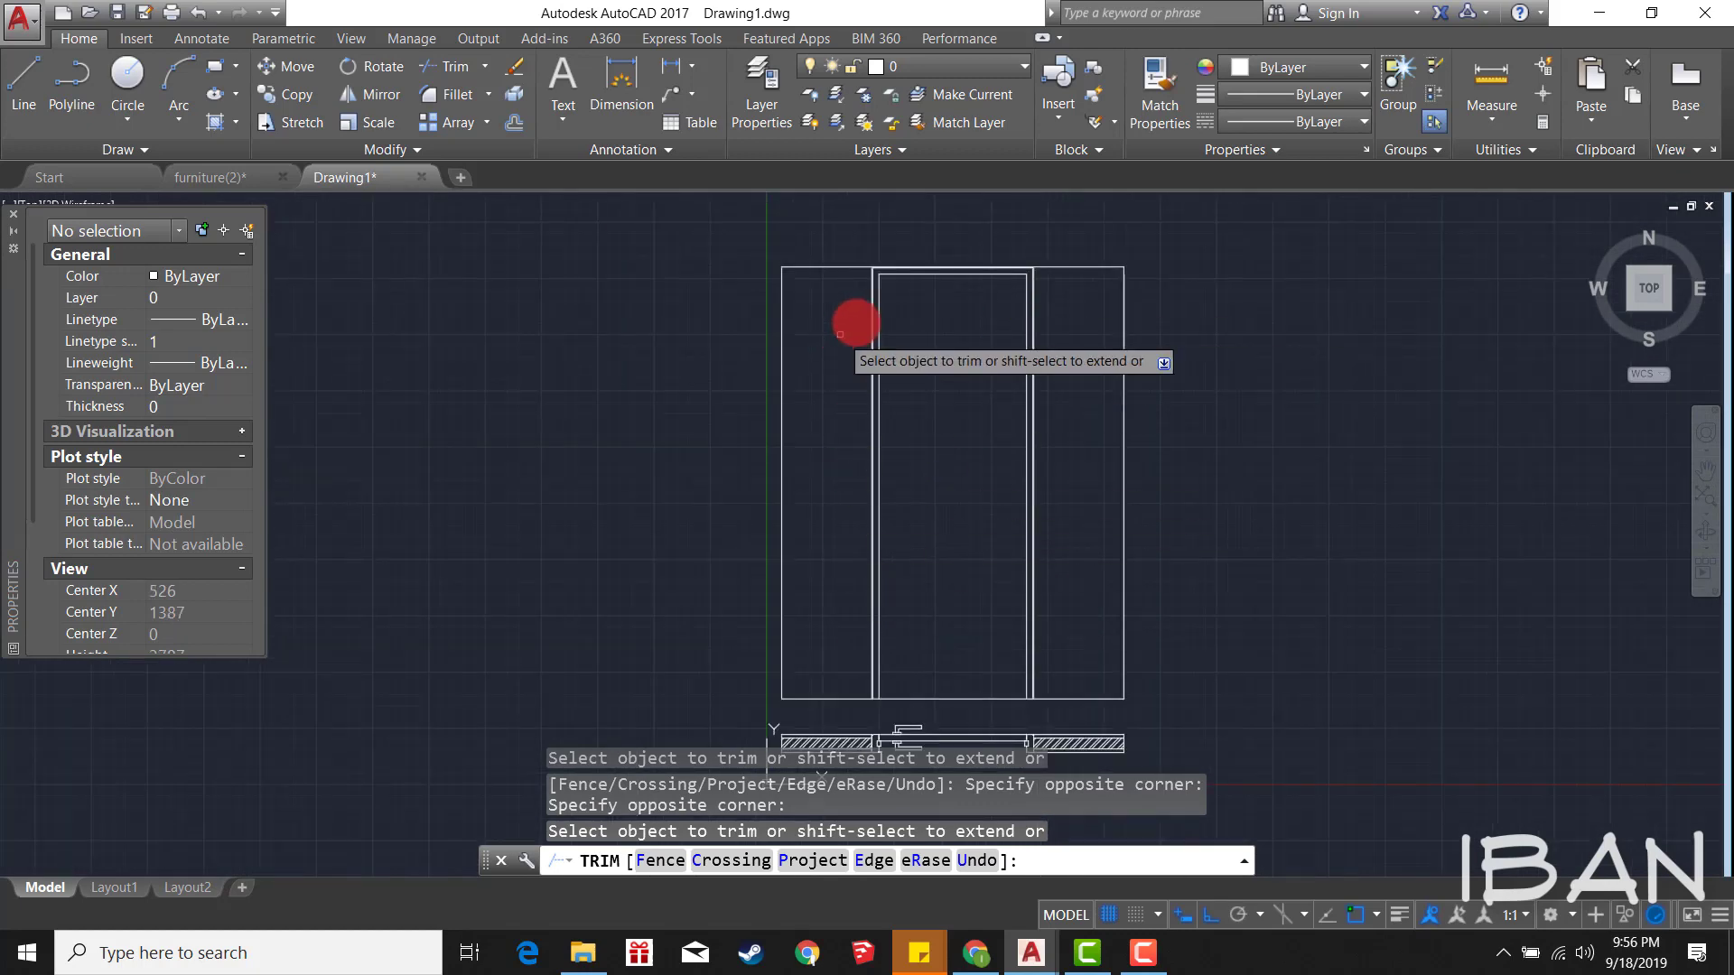
scroll(1022, 263, up, 2)
scroll(1021, 263, up, 2)
scroll(1068, 379, down, 5)
scroll(1048, 550, up, 5)
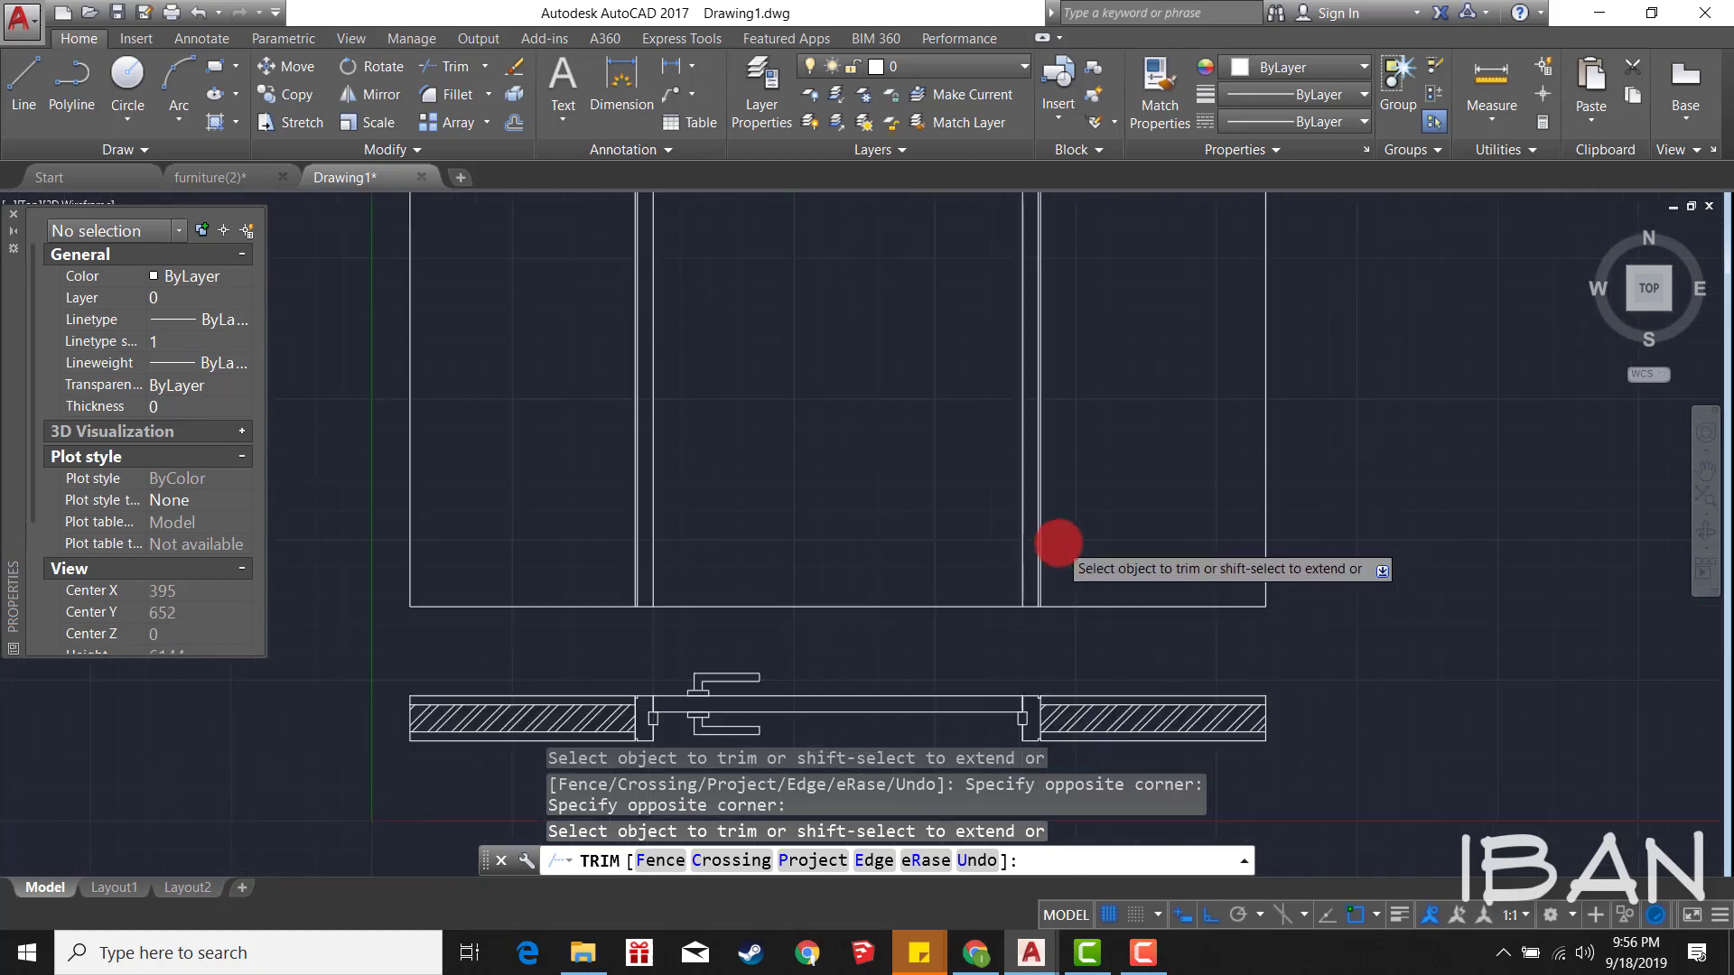
scroll(793, 573, down, 2)
scroll(813, 572, down, 1)
scroll(864, 571, up, 1)
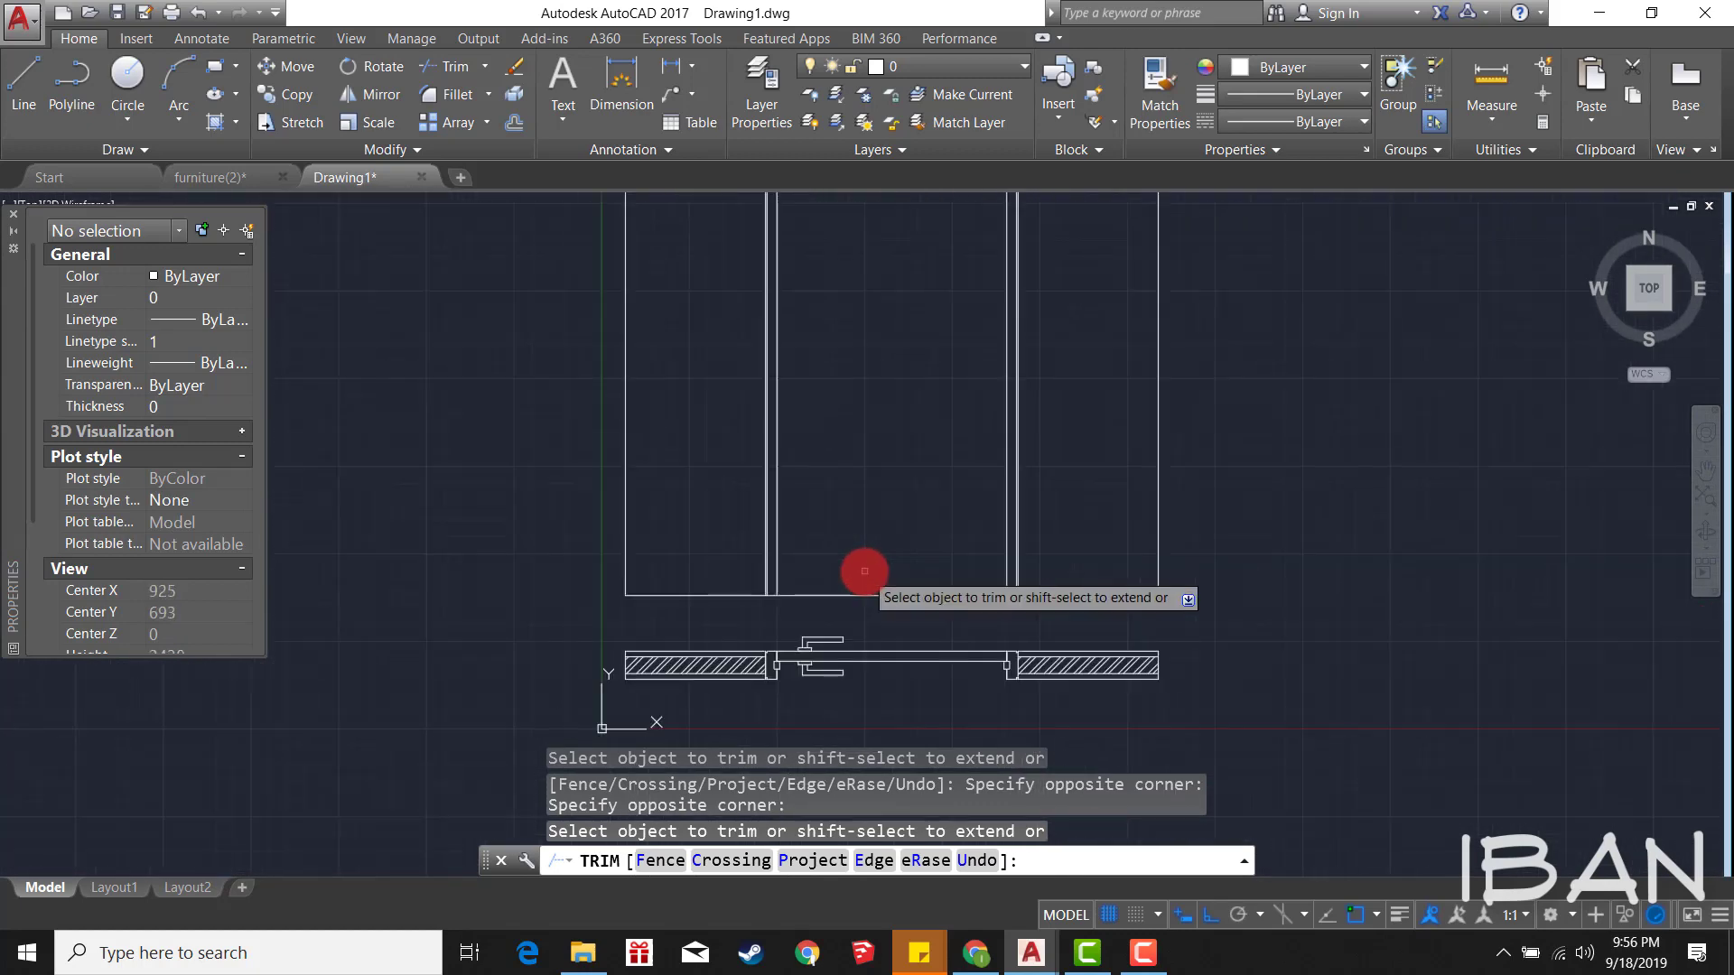
scroll(893, 577, down, 2)
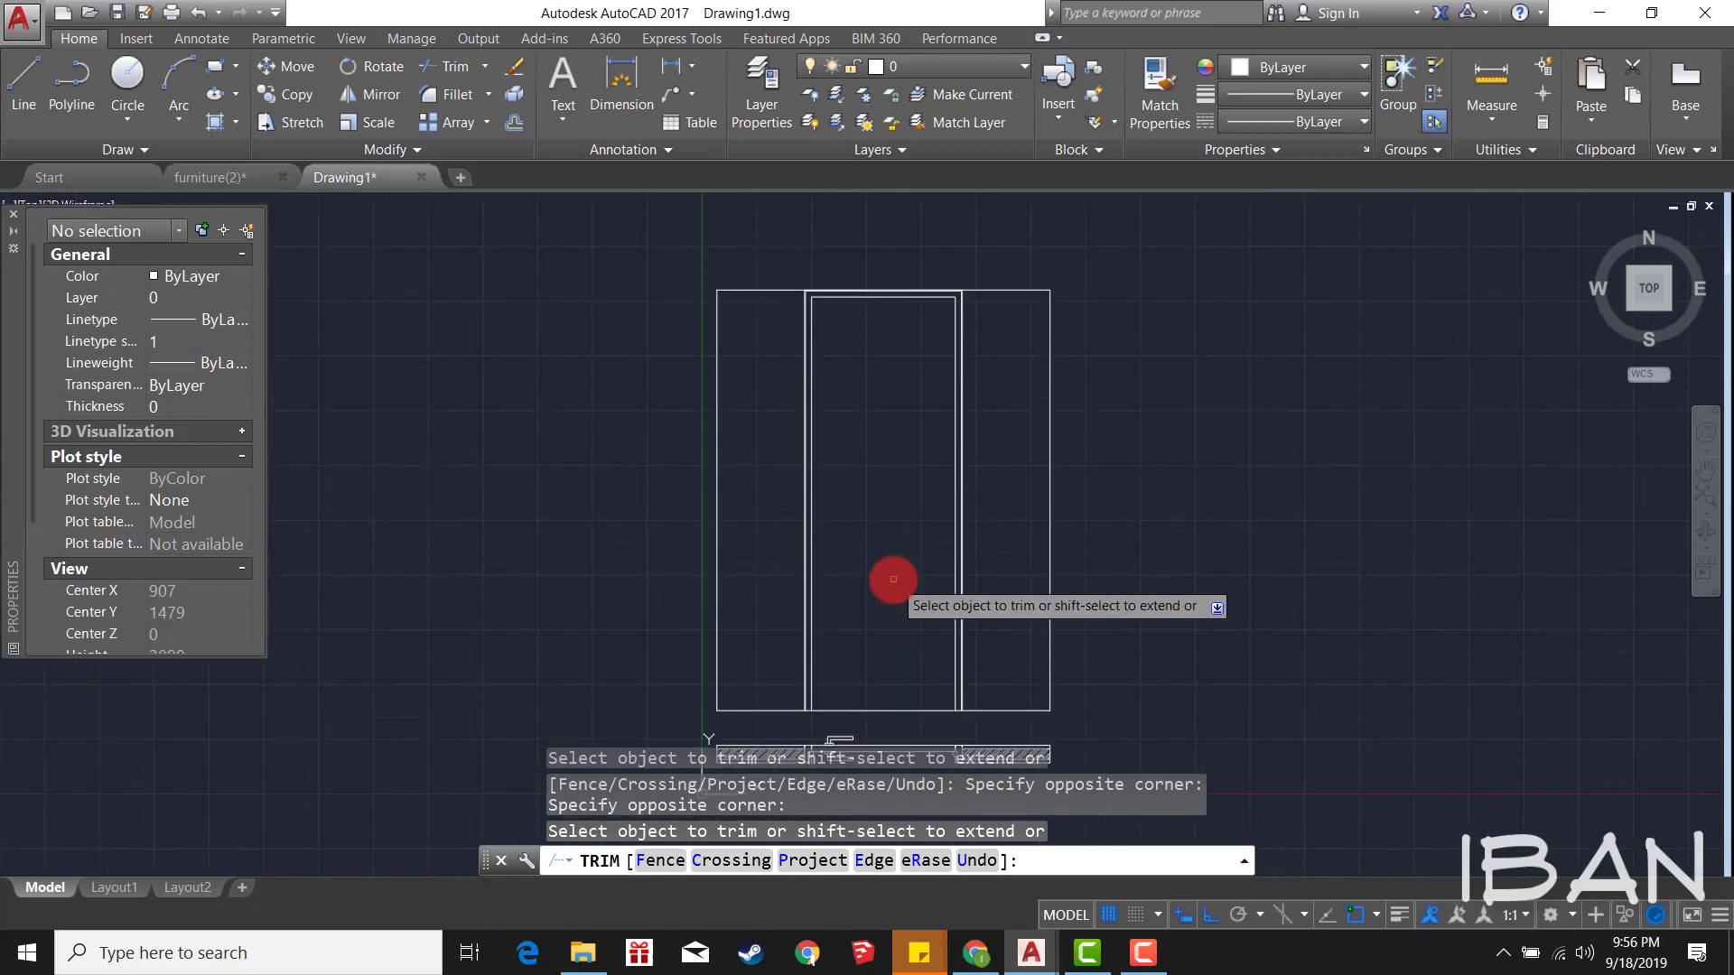
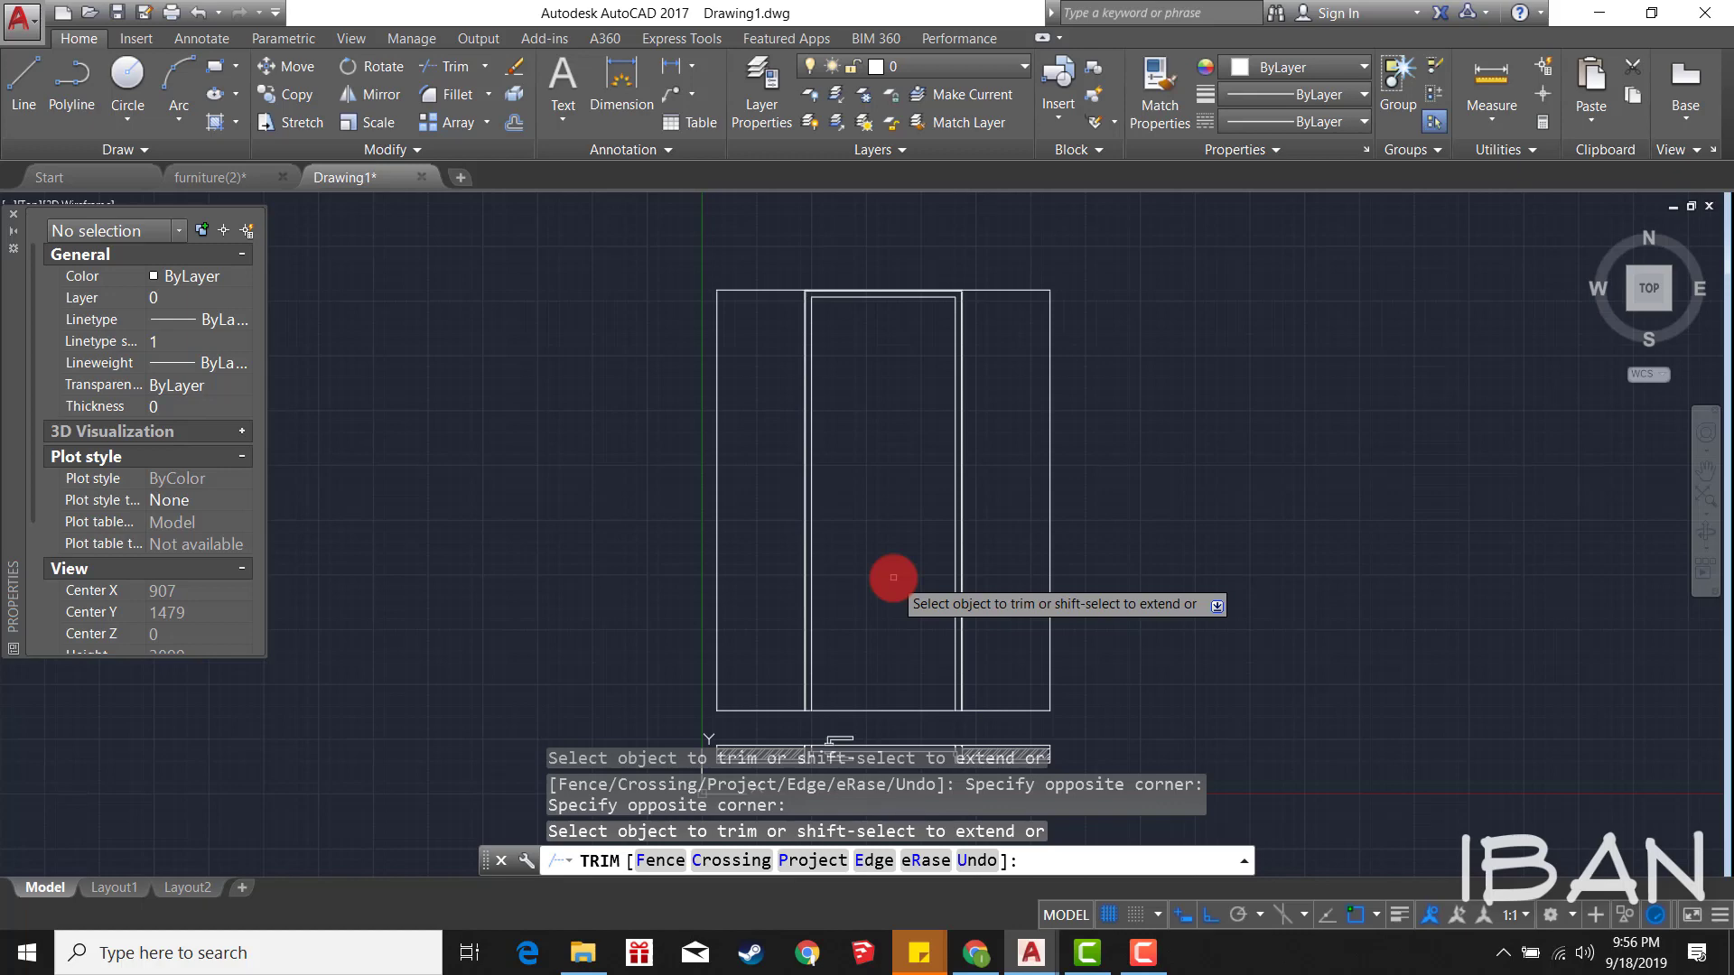
Step: Draw a 1000-long vertical line upward from a point on the door leaf
key(Escape)
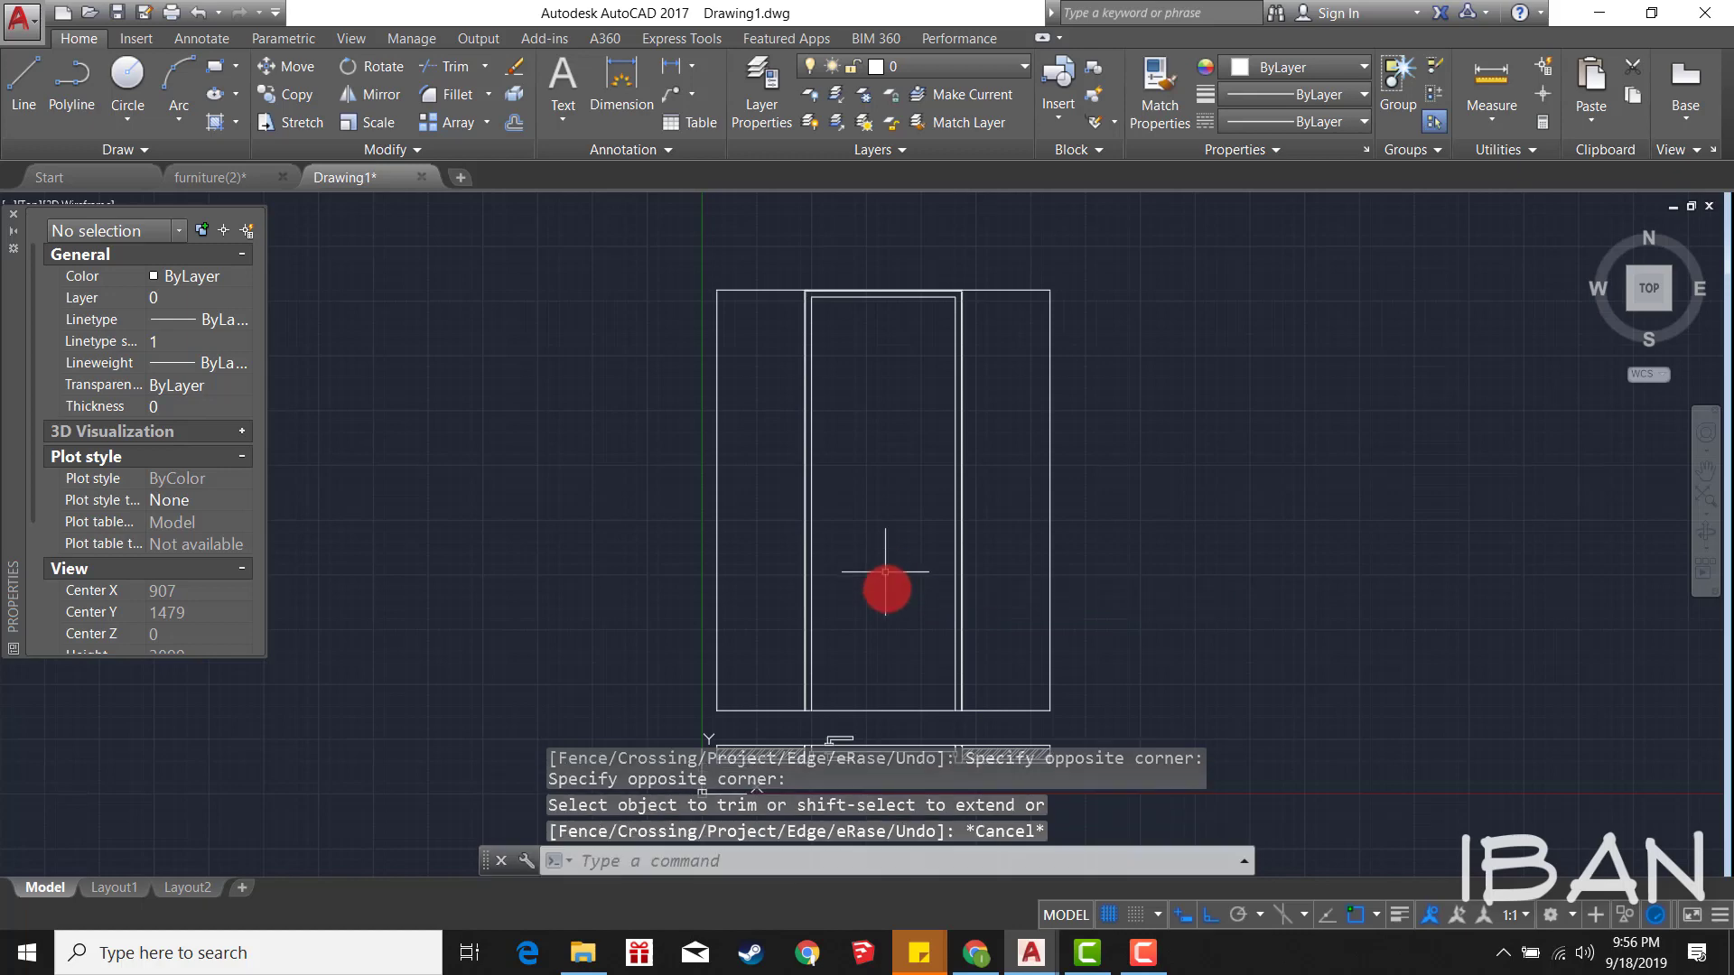
scroll(900, 620, down, 2)
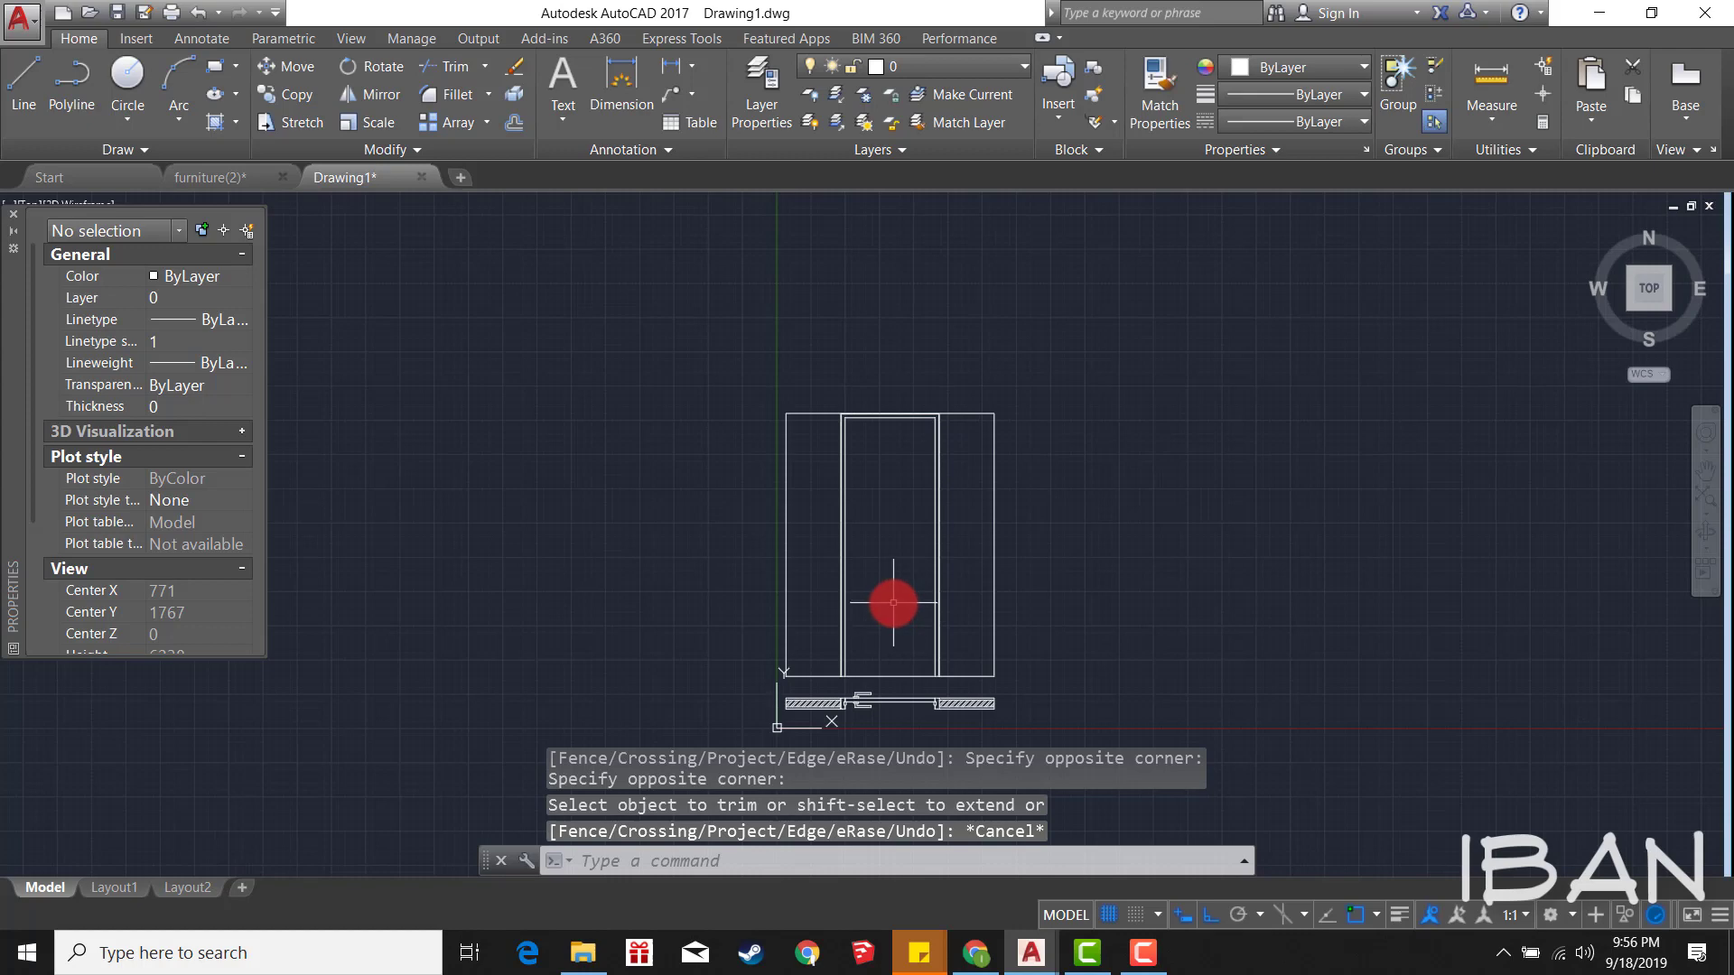
scroll(865, 716, up, 1)
scroll(864, 709, up, 2)
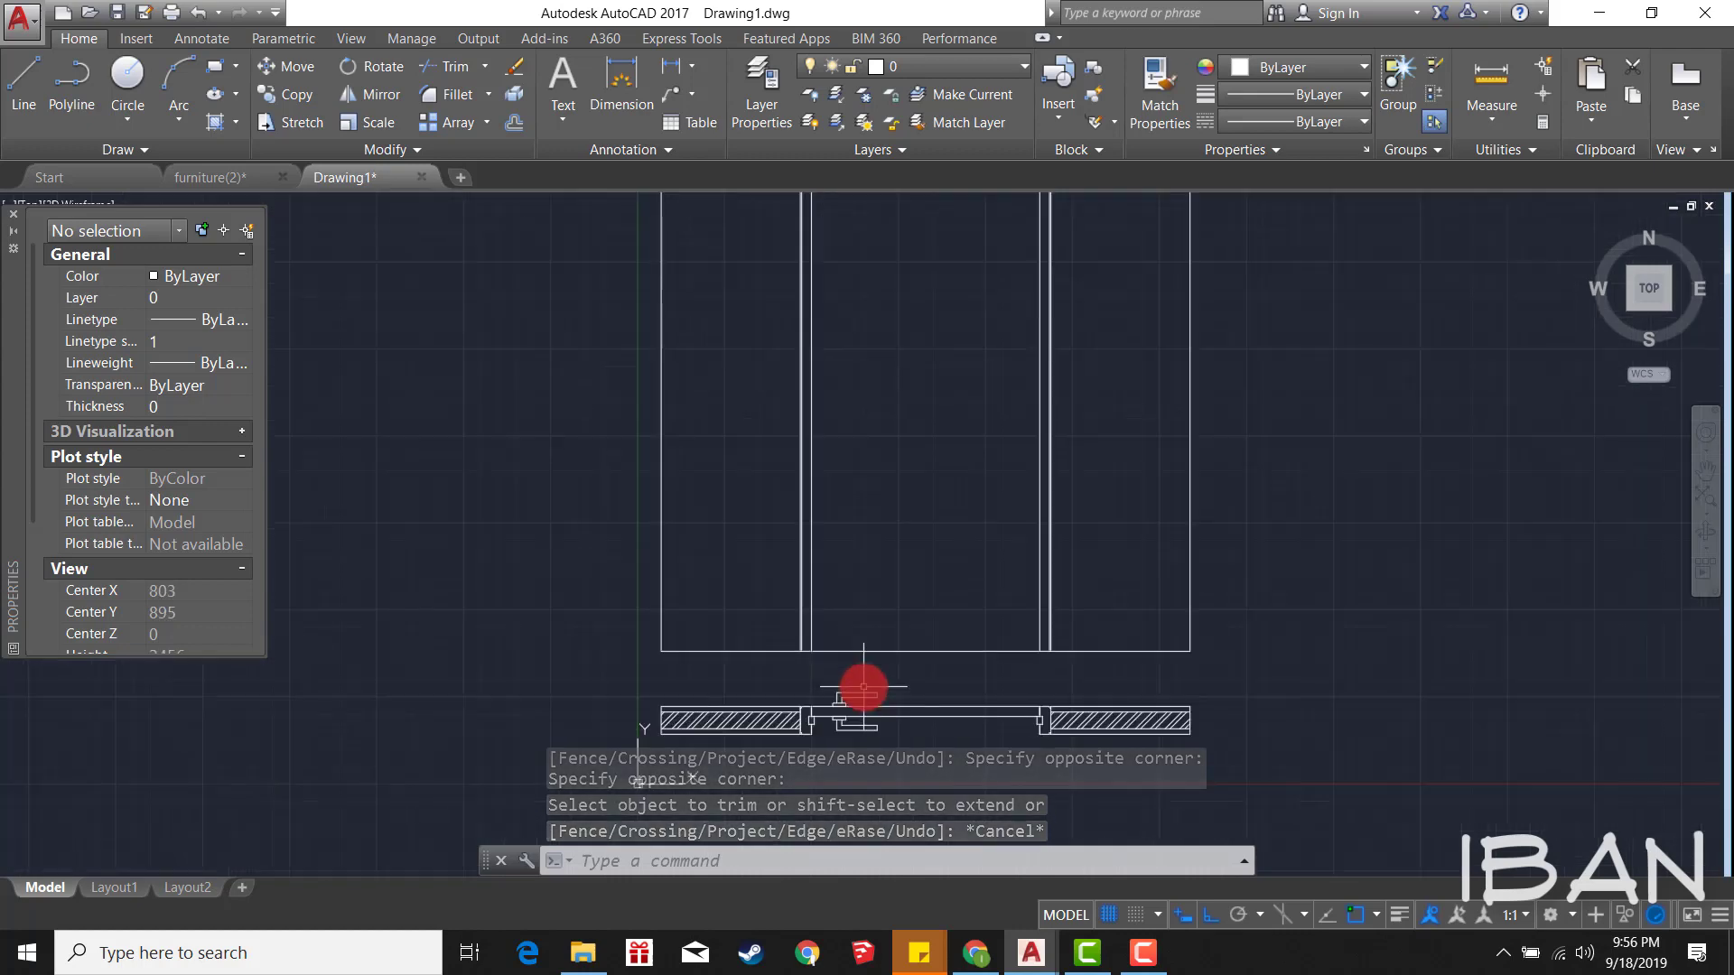
text(xl)
key(Return)
key(Escape)
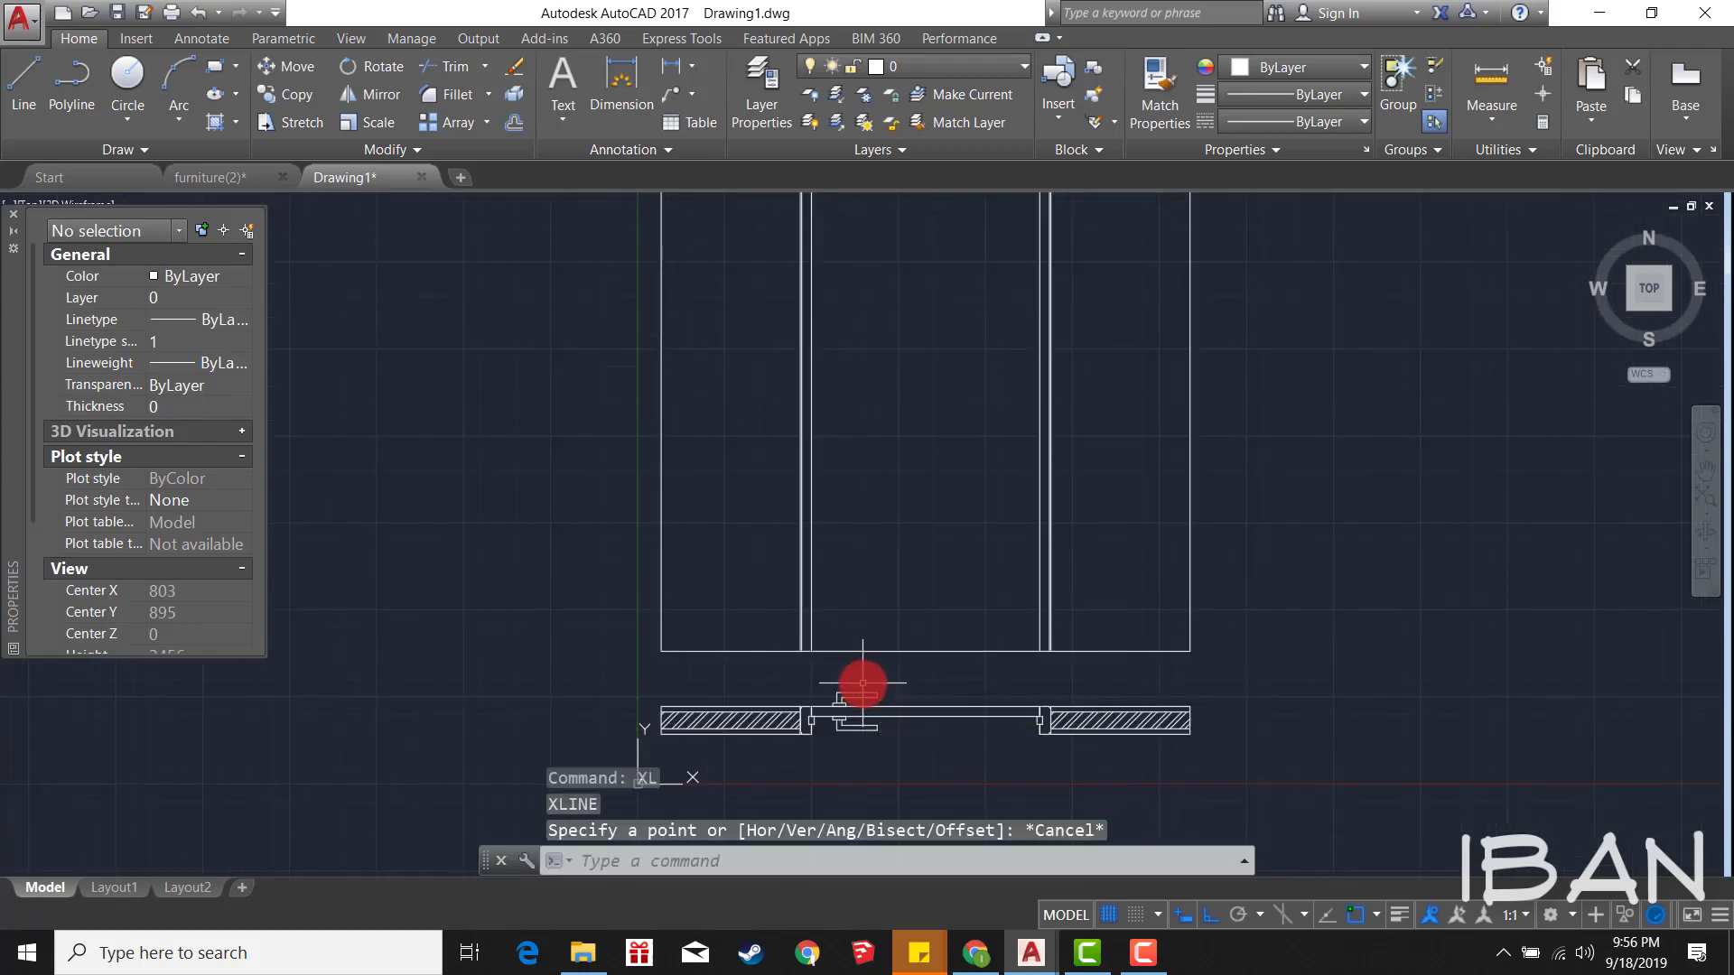
text(l)
key(Return)
click(855, 651)
text(1000)
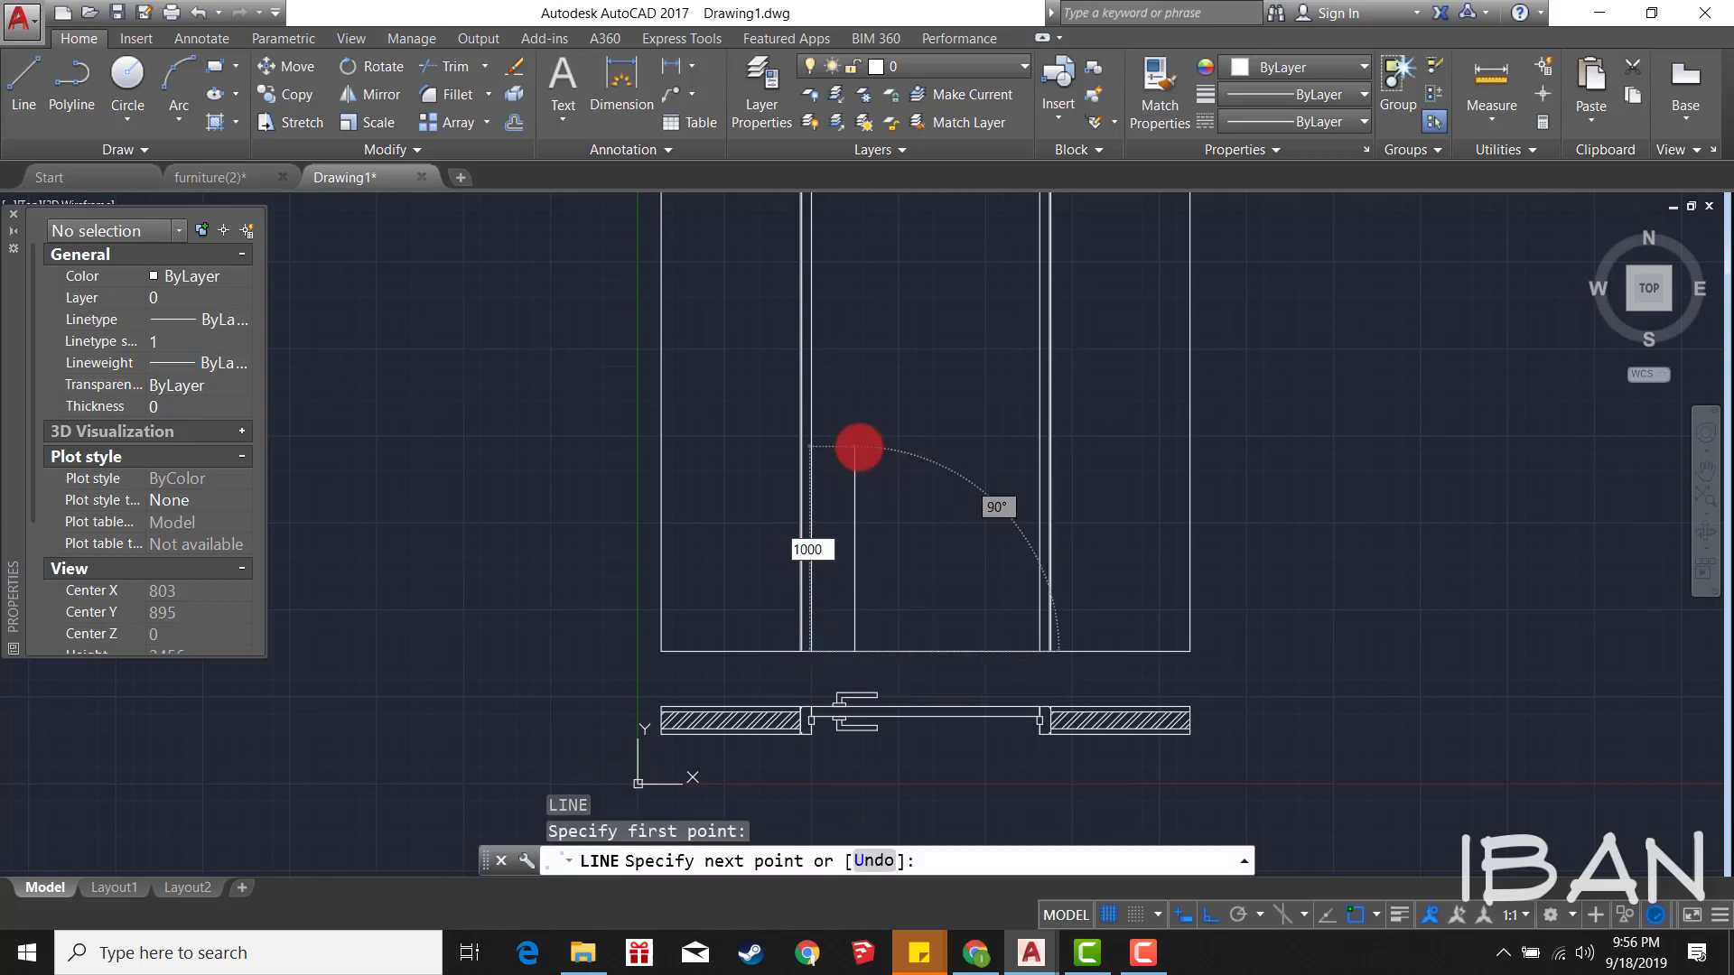
key(Return)
key(Escape)
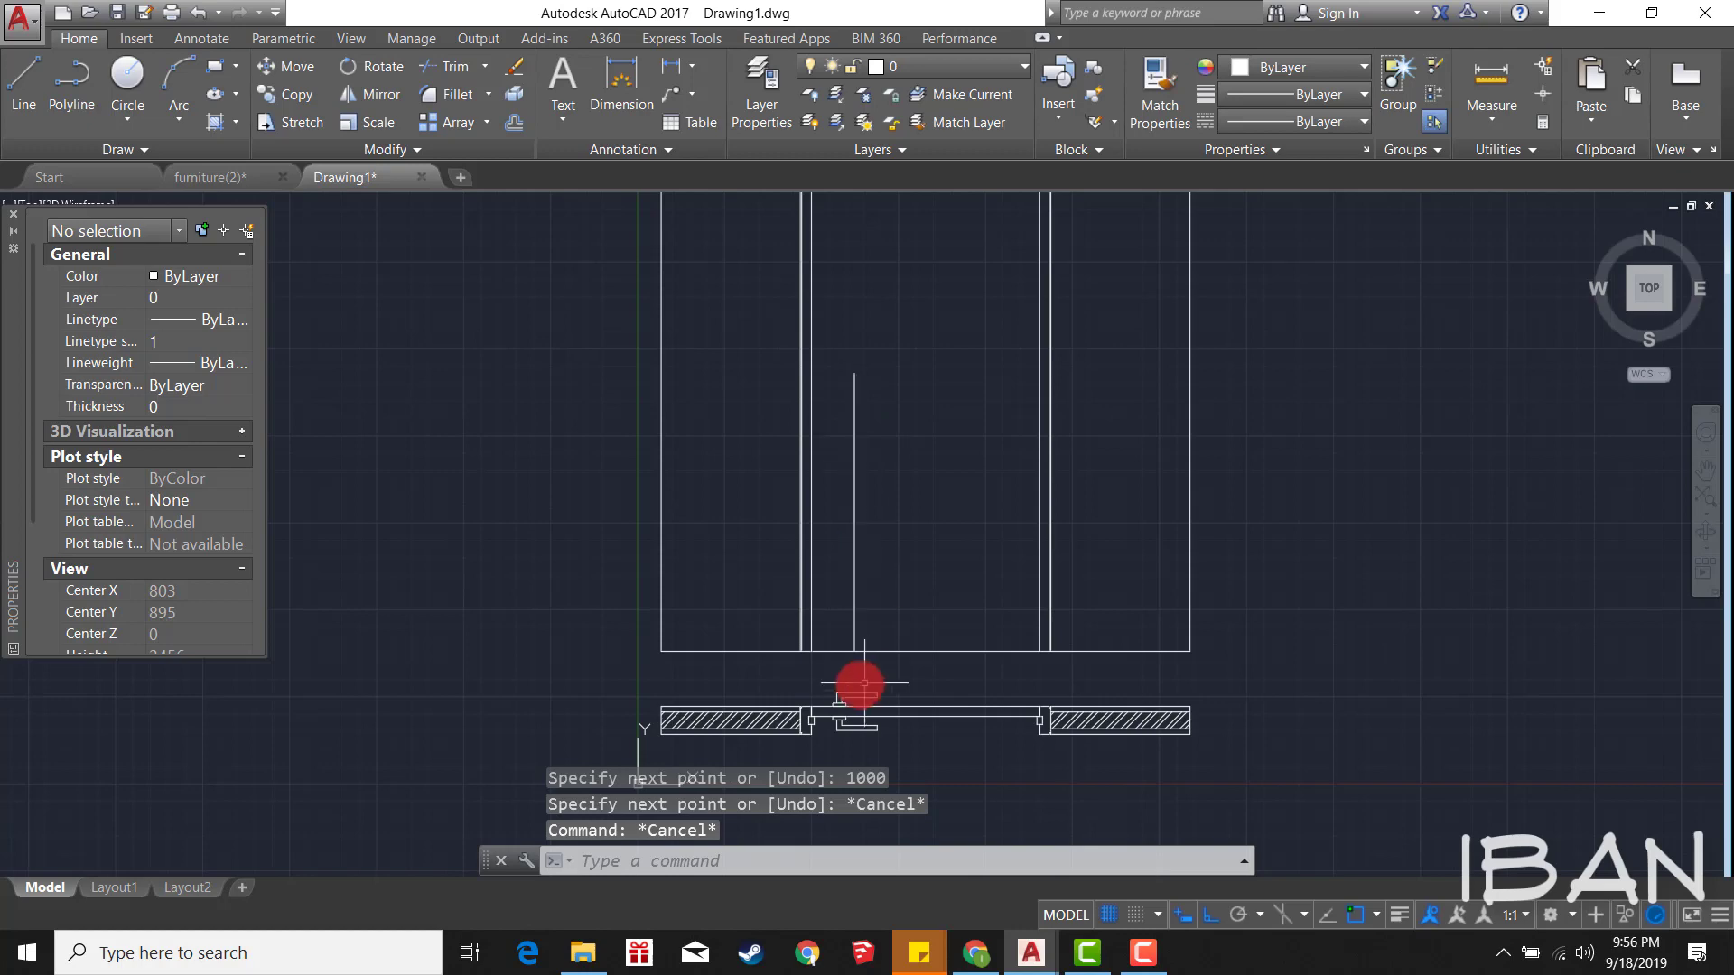
Step: Start a second line from a new point, then abandon it unfinished
scroll(844, 658, up, 5)
text(l)
key(Return)
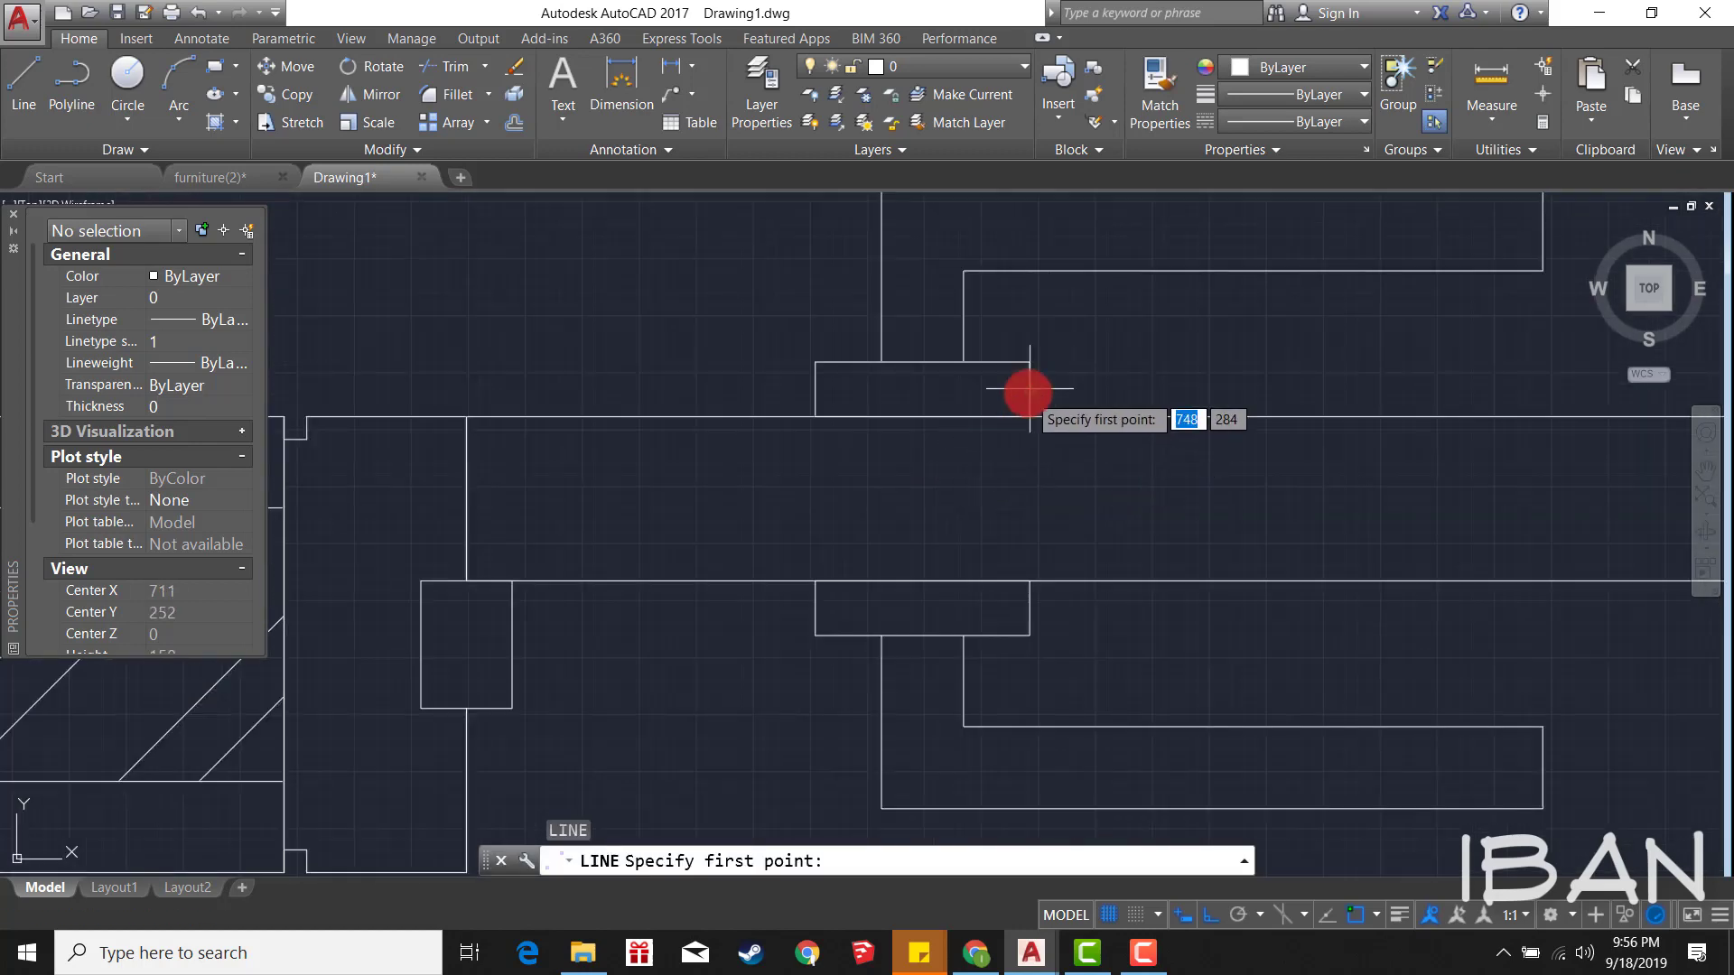
click(1029, 415)
key(Escape)
scroll(843, 589, down, 3)
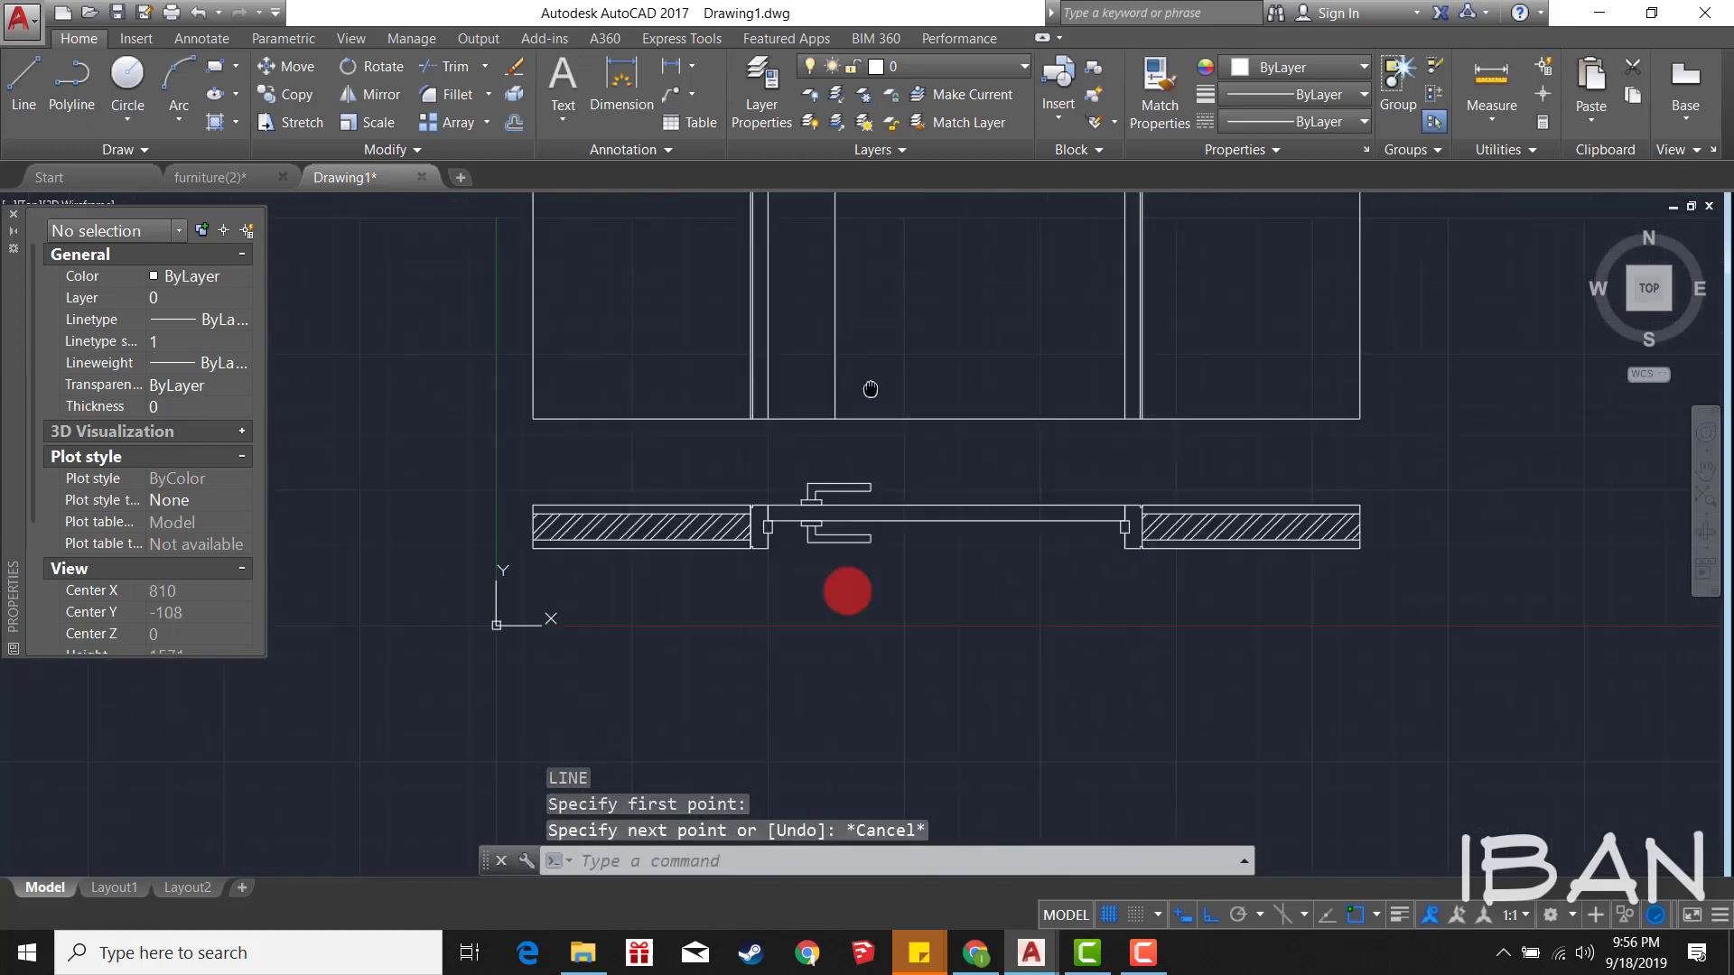
scroll(812, 515, up, 3)
key(Escape)
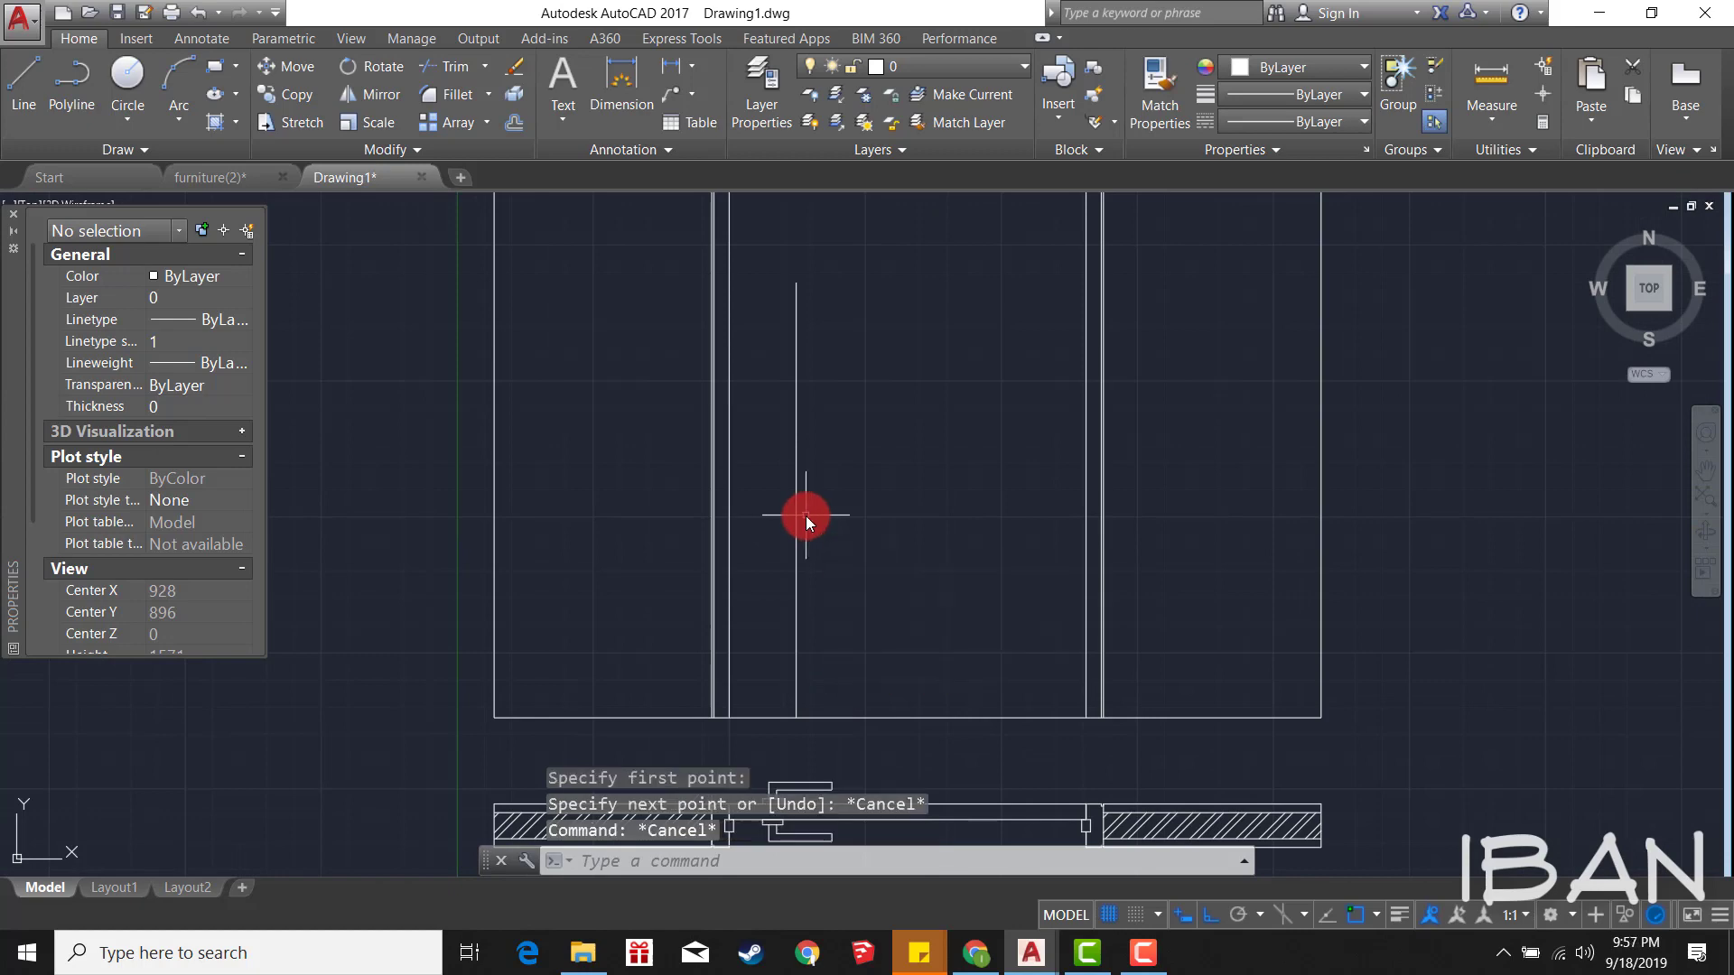
Step: Draw a radius-24 handle circle centred on the top end of the vertical line
text(c)
key(Return)
scroll(795, 290, up, 2)
click(793, 246)
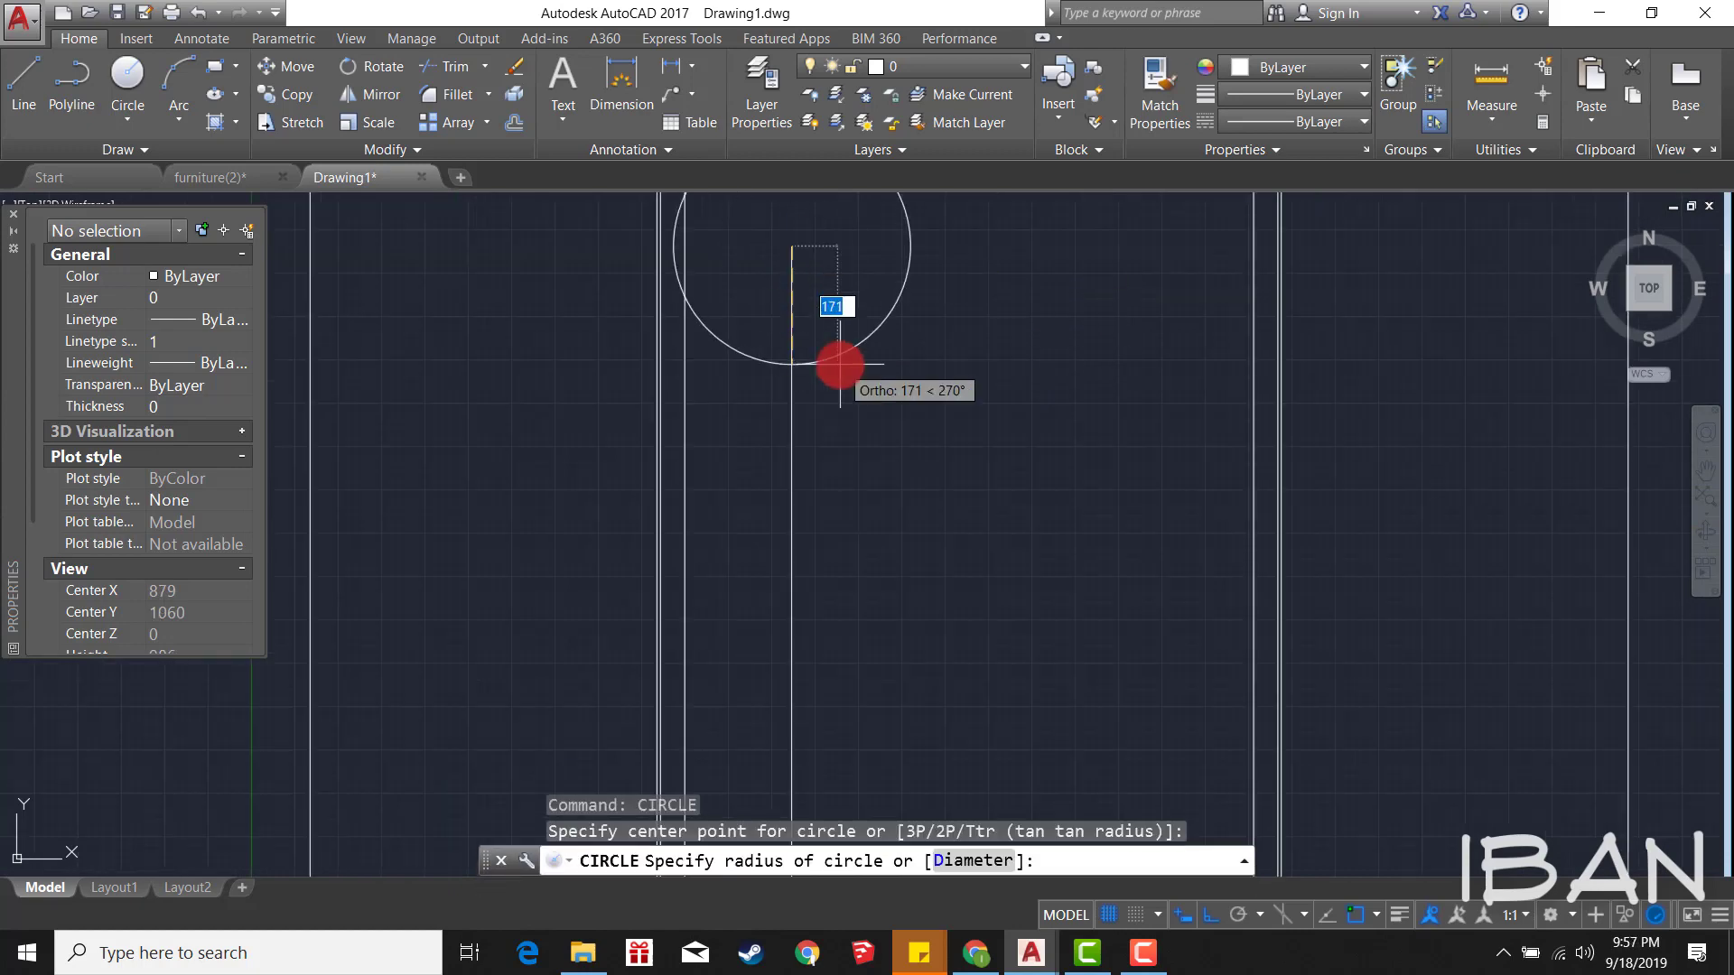
text(24)
key(Return)
scroll(832, 340, down, 1)
scroll(825, 279, down, 1)
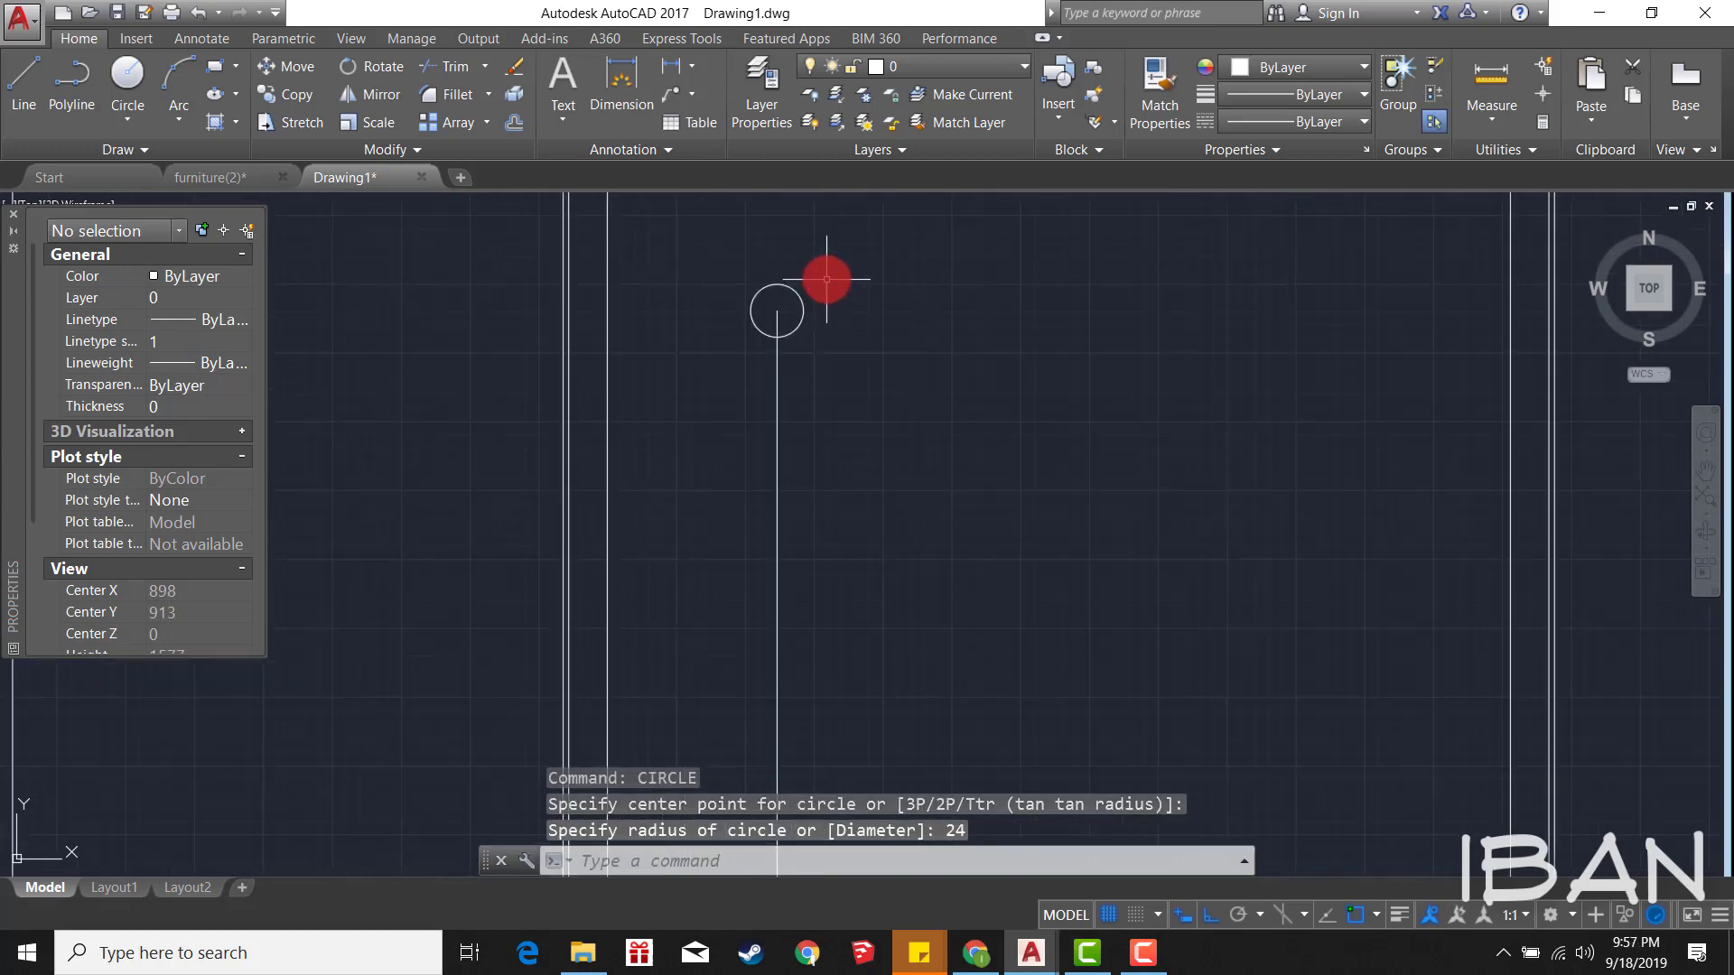
key(Escape)
scroll(803, 289, down, 2)
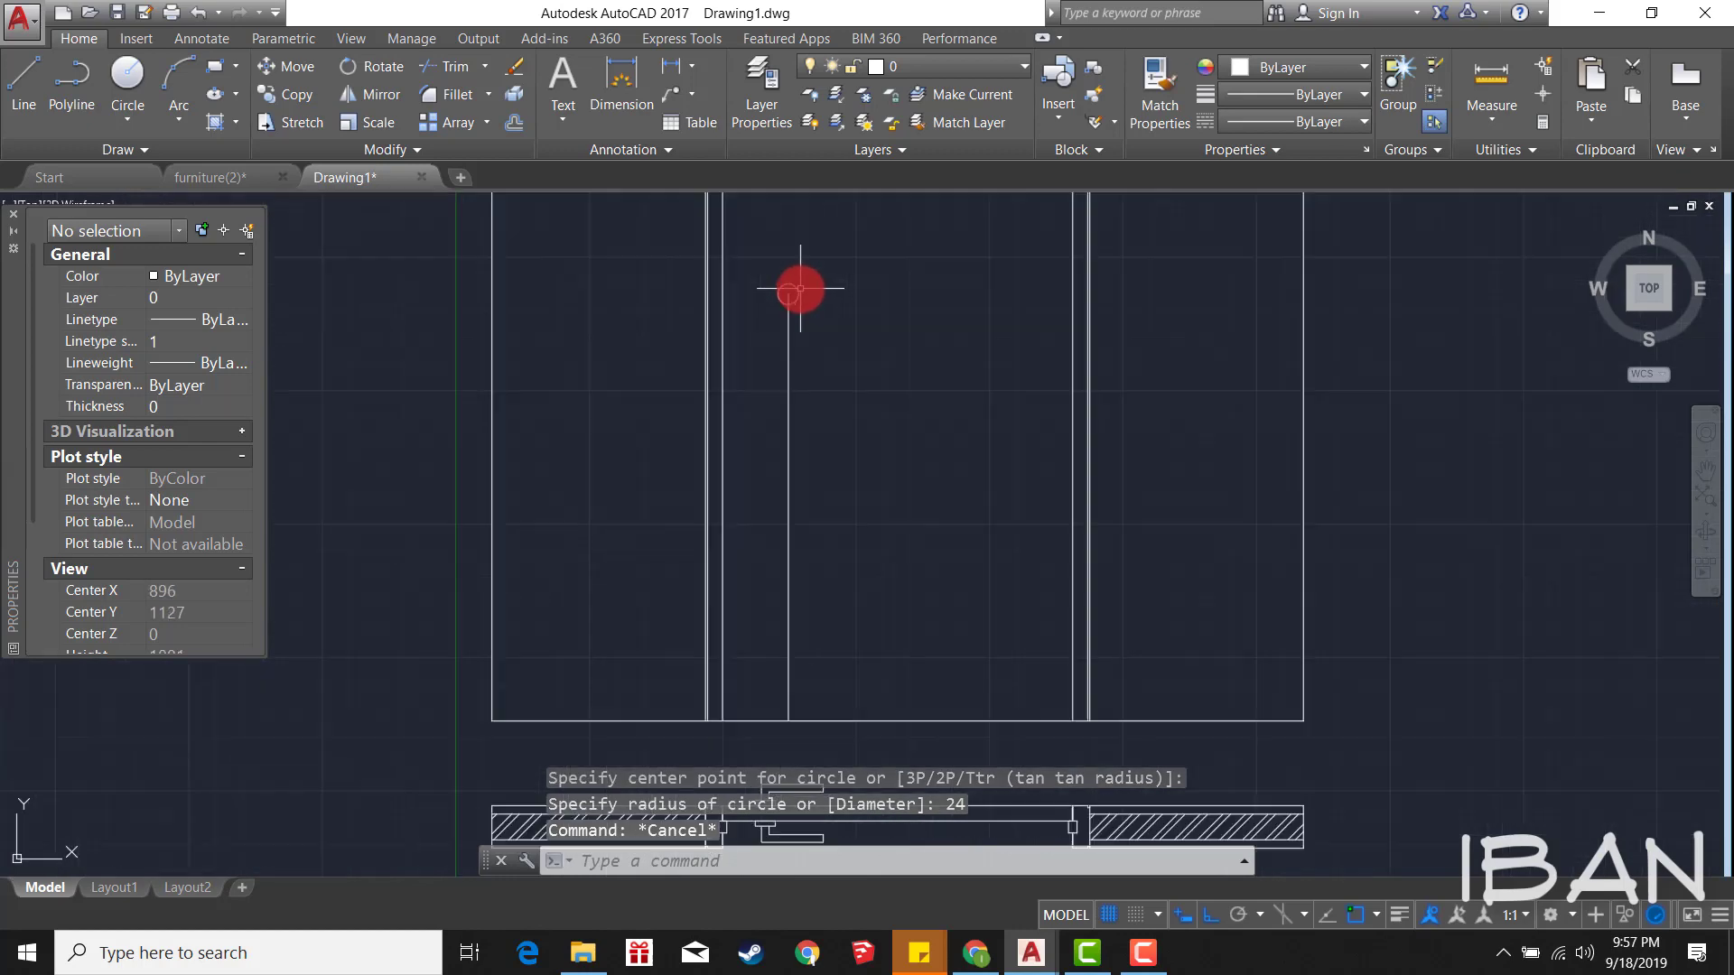
scroll(794, 362, down, 1)
Step: Place two vertical construction lines, one through the handle
scroll(786, 449, up, 1)
text(xl)
key(Return)
scroll(795, 470, up, 1)
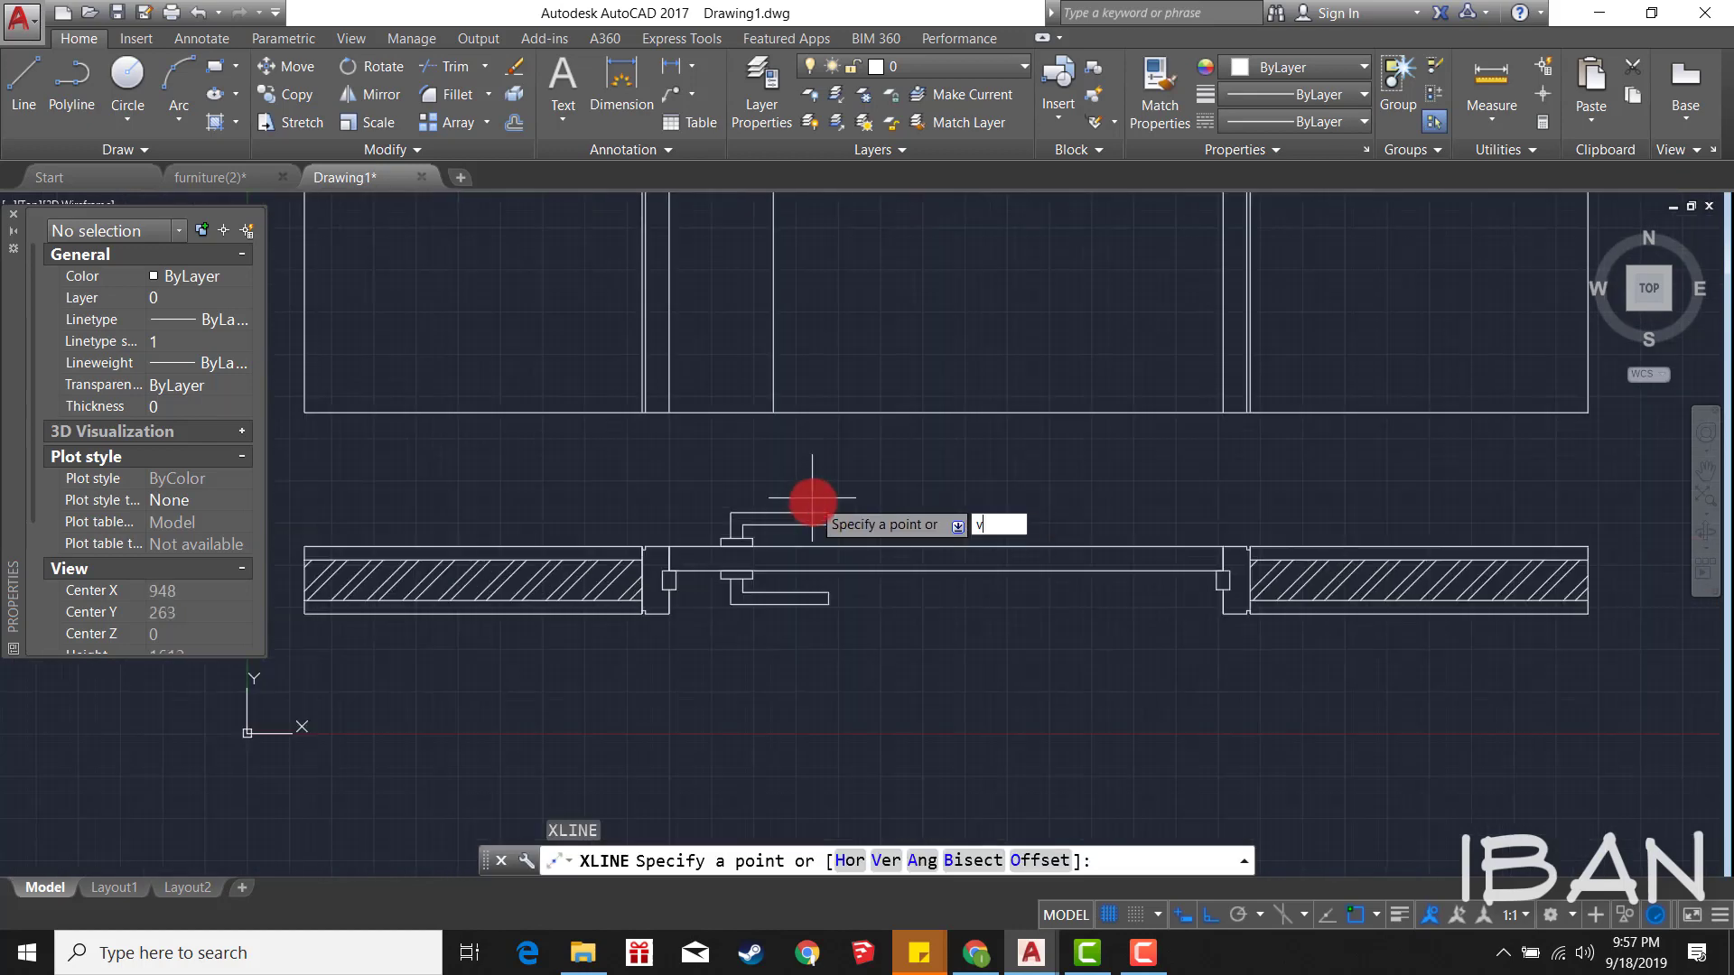
text(v)
key(Return)
scroll(831, 505, up, 1)
click(836, 500)
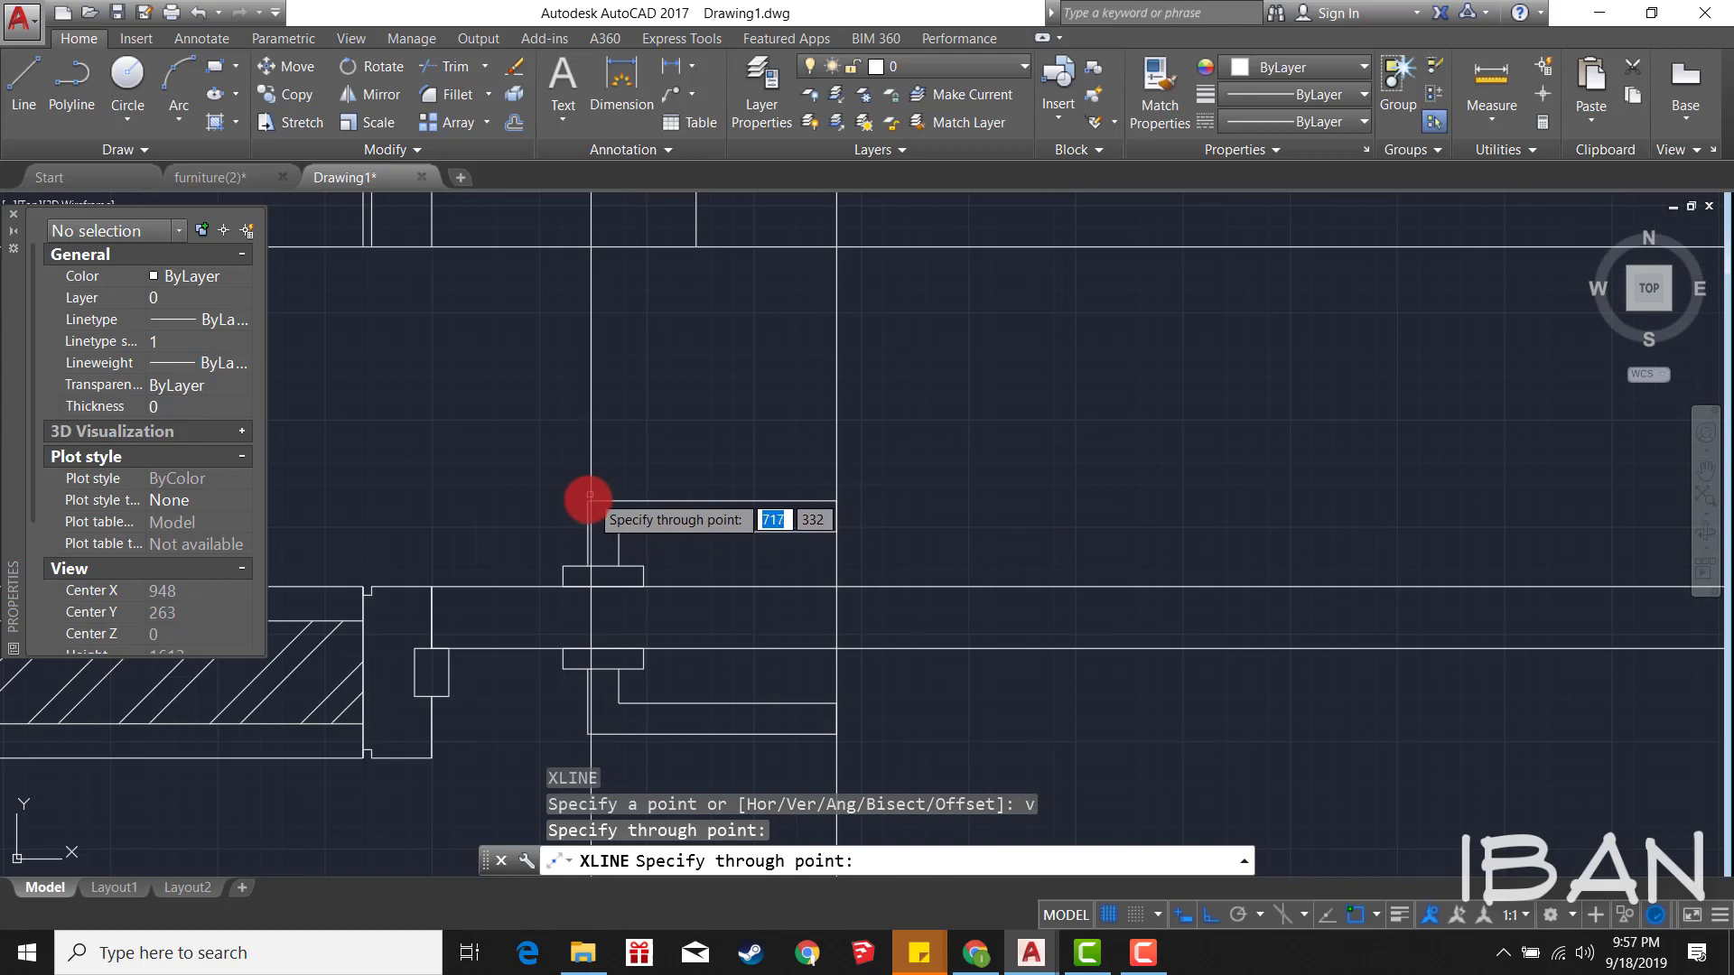
click(589, 495)
key(Escape)
Step: Add another vertical construction line at the handle in the plan
scroll(678, 457, down, 2)
scroll(701, 573, down, 2)
scroll(677, 380, down, 1)
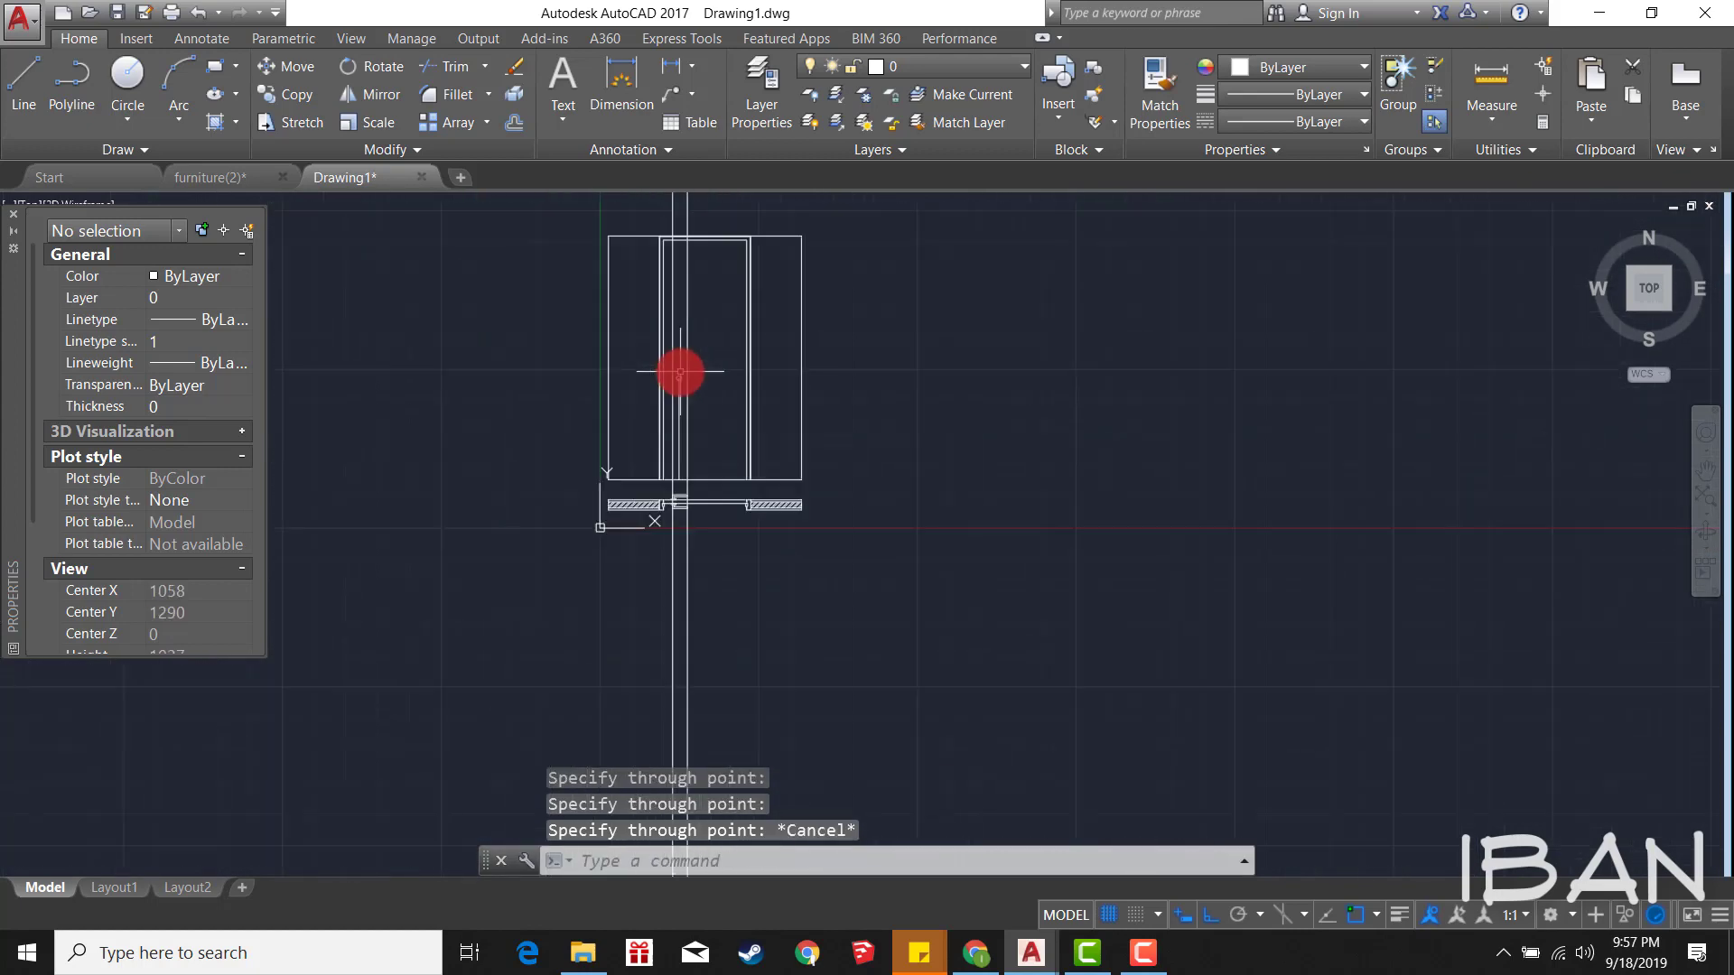
scroll(680, 371, up, 1)
scroll(678, 387, up, 2)
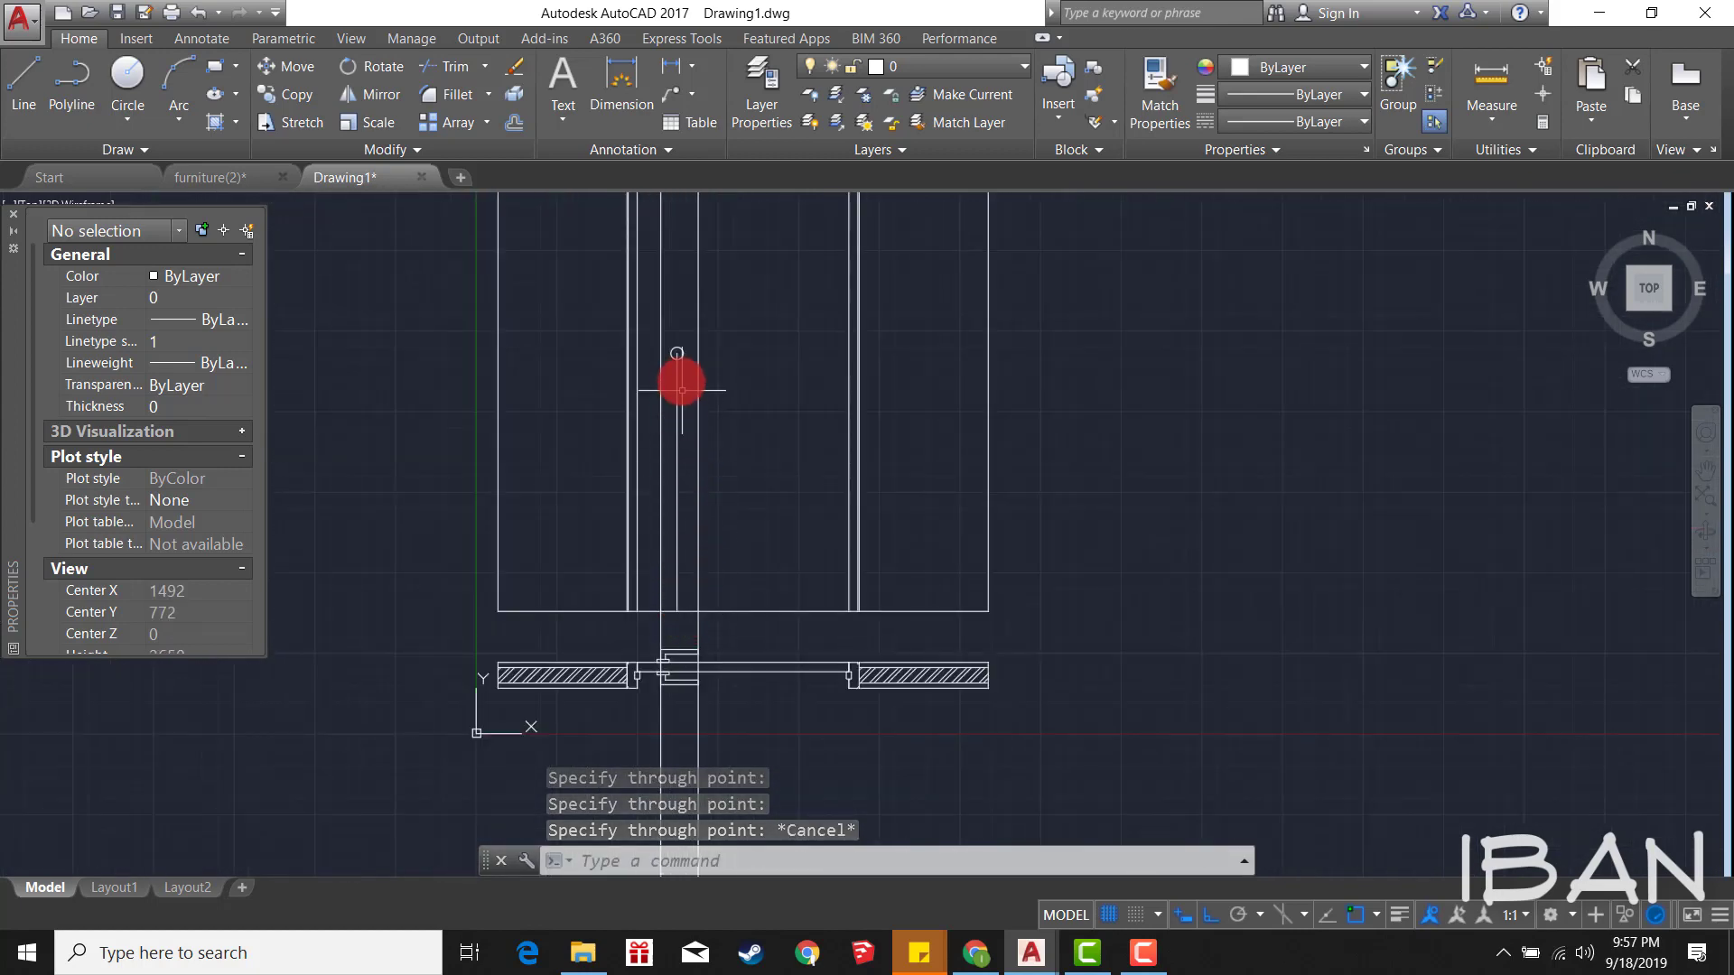
scroll(675, 422, up, 2)
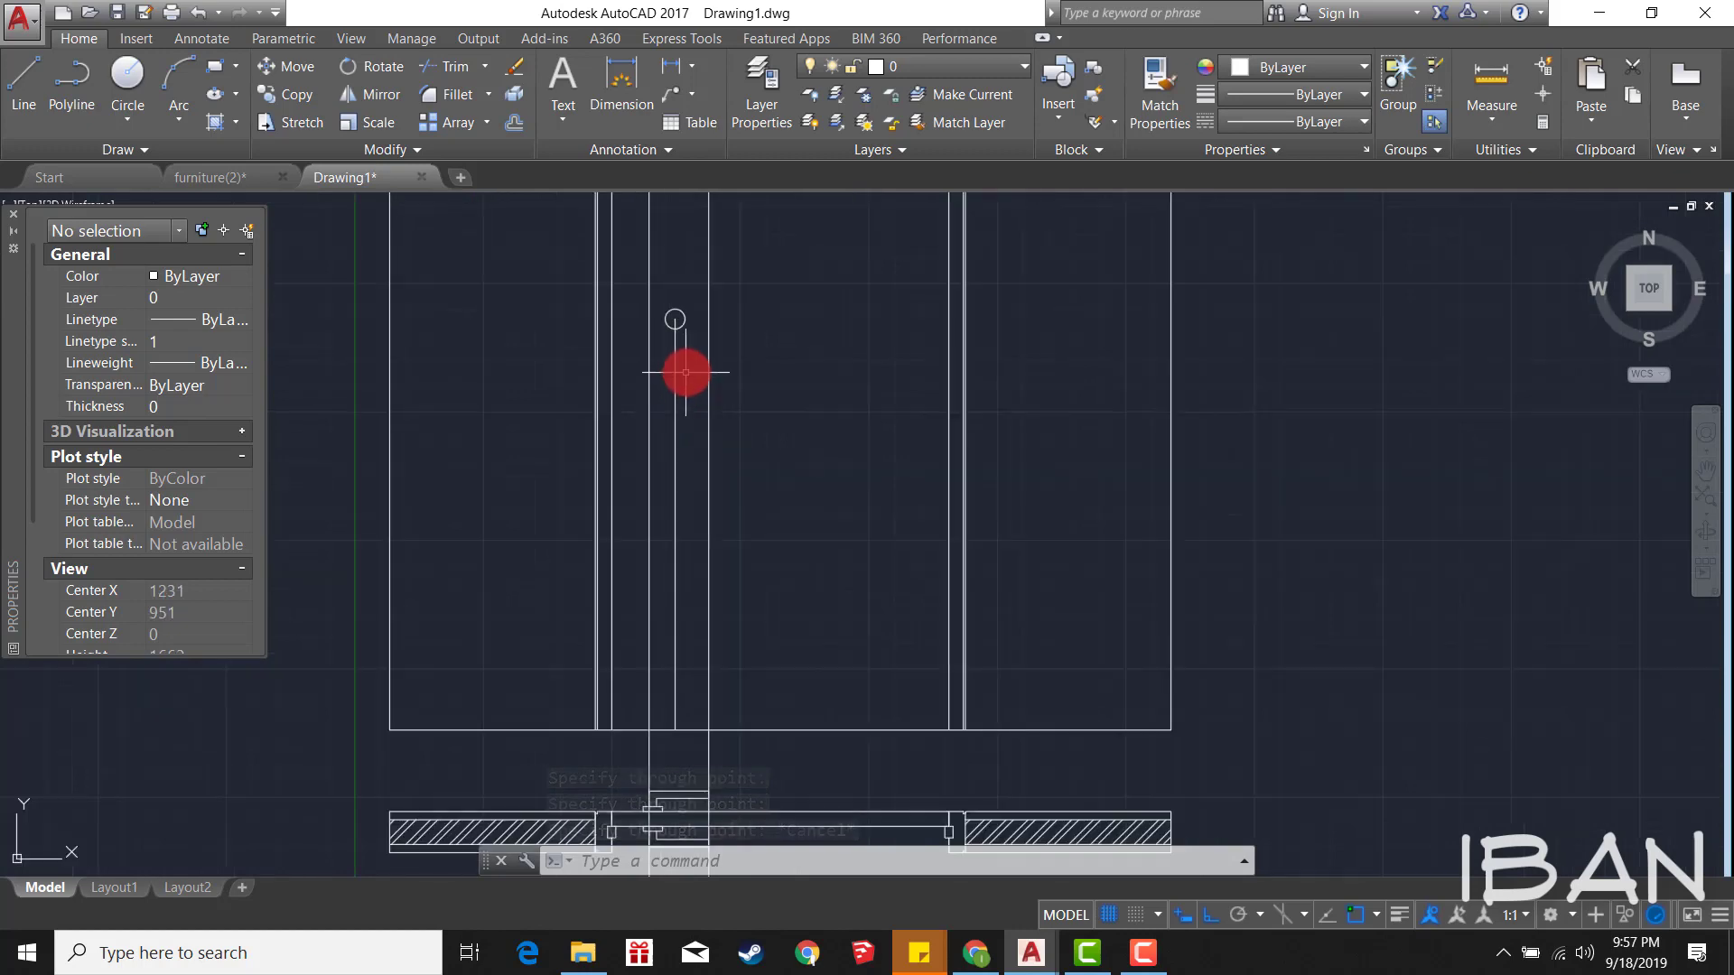
middle_drag(685, 515, 713, 358)
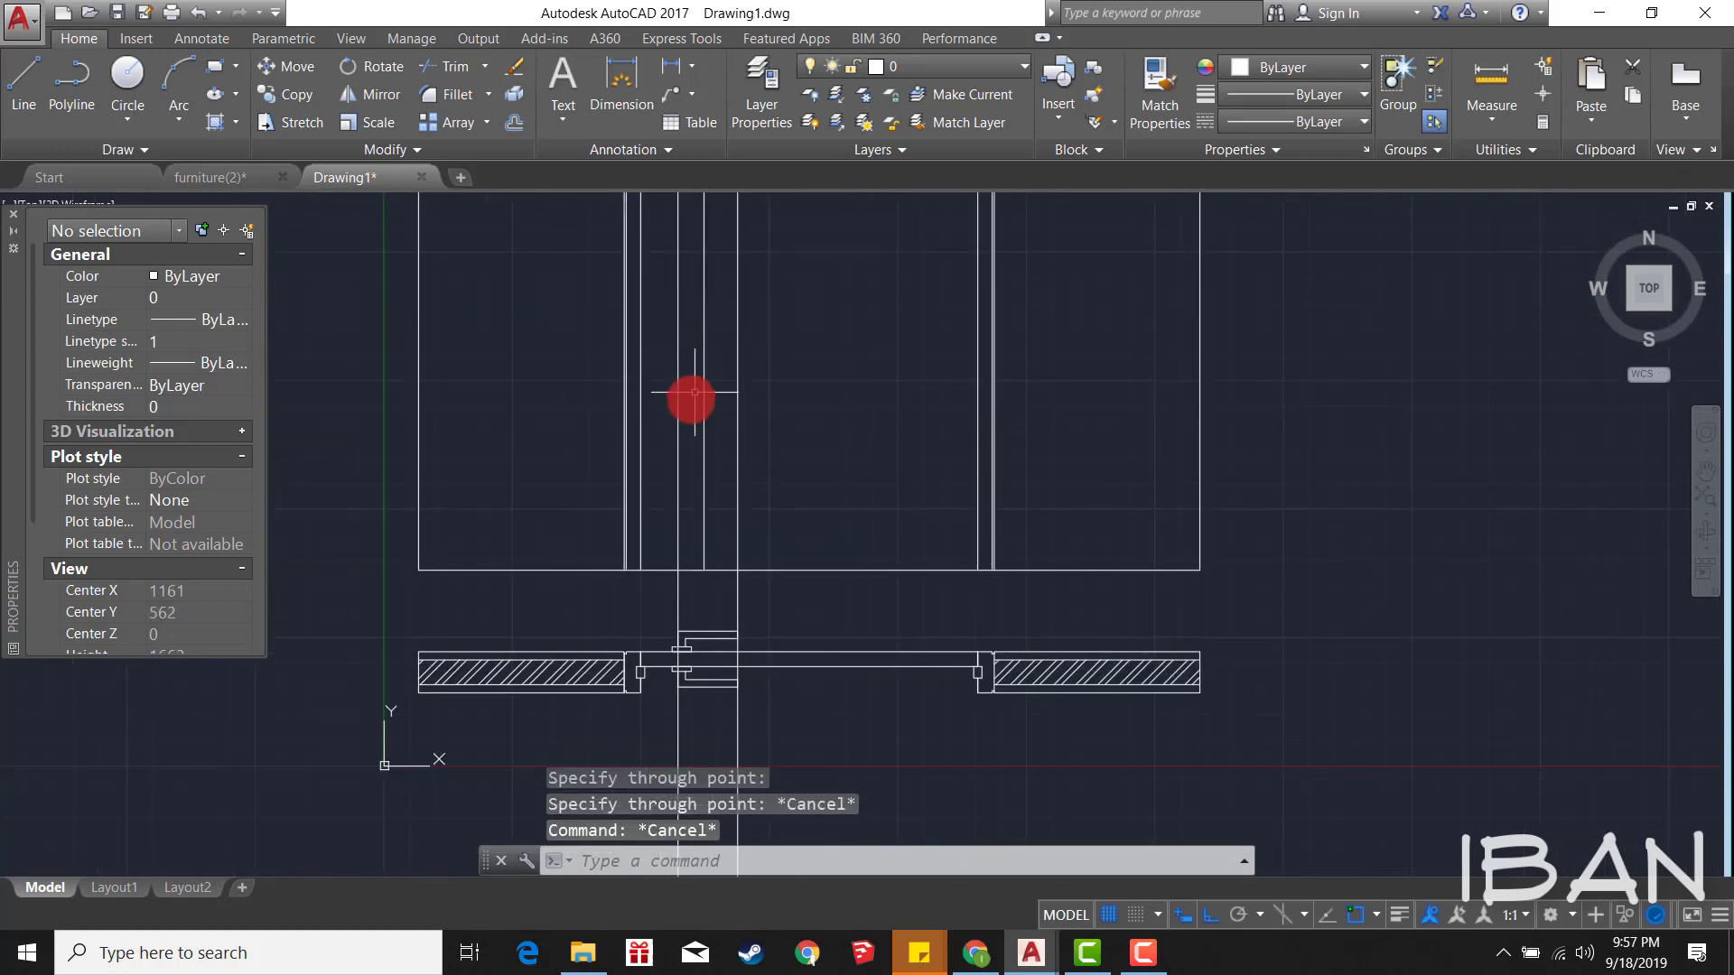
text(xl)
key(Return)
scroll(691, 659, up, 2)
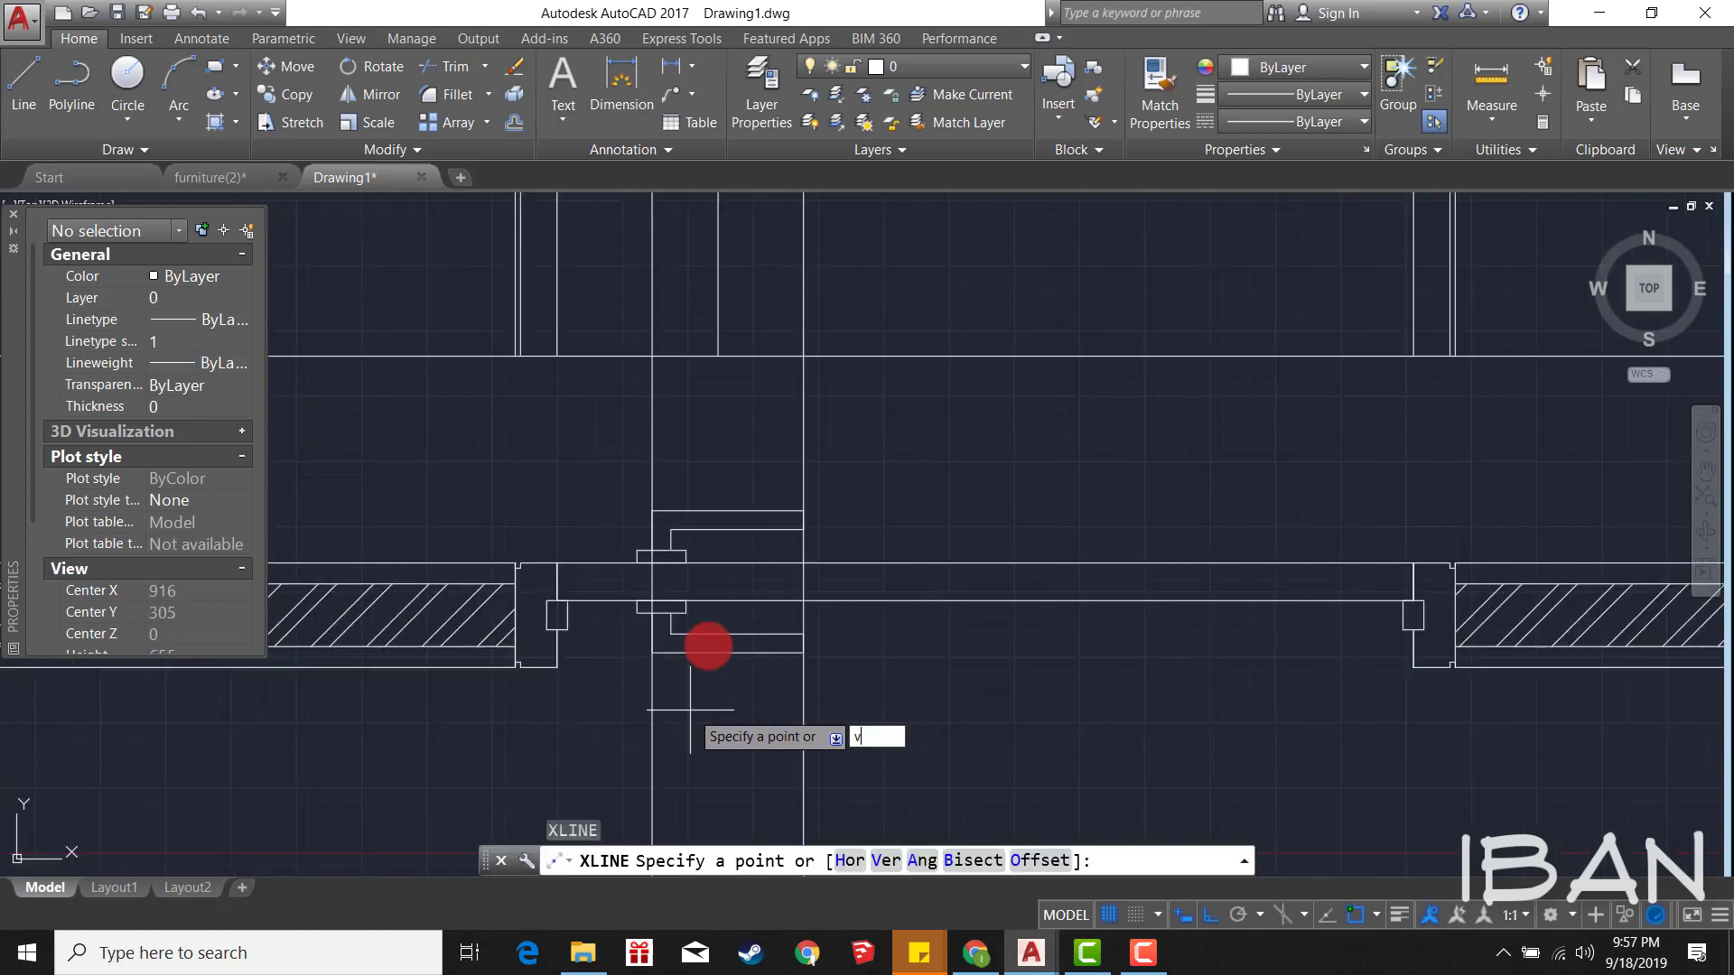
text(v)
key(Return)
click(641, 557)
key(Escape)
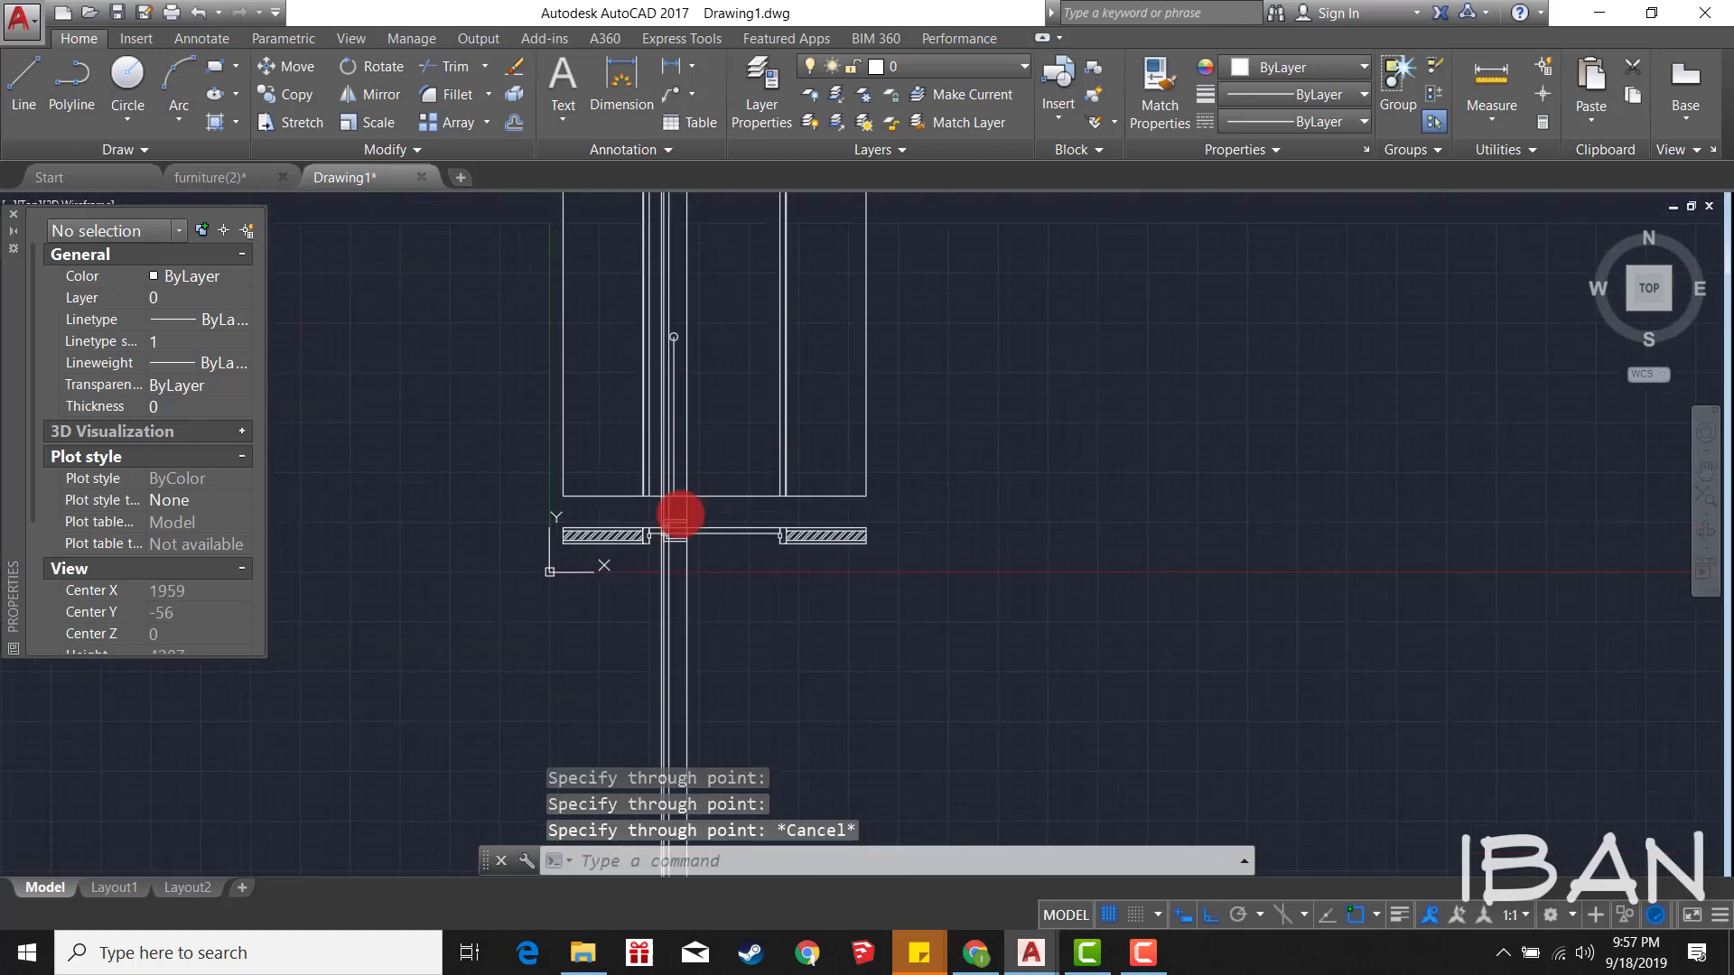
Step: Erase the stray vertical construction line
click(635, 468)
scroll(701, 457, down, 3)
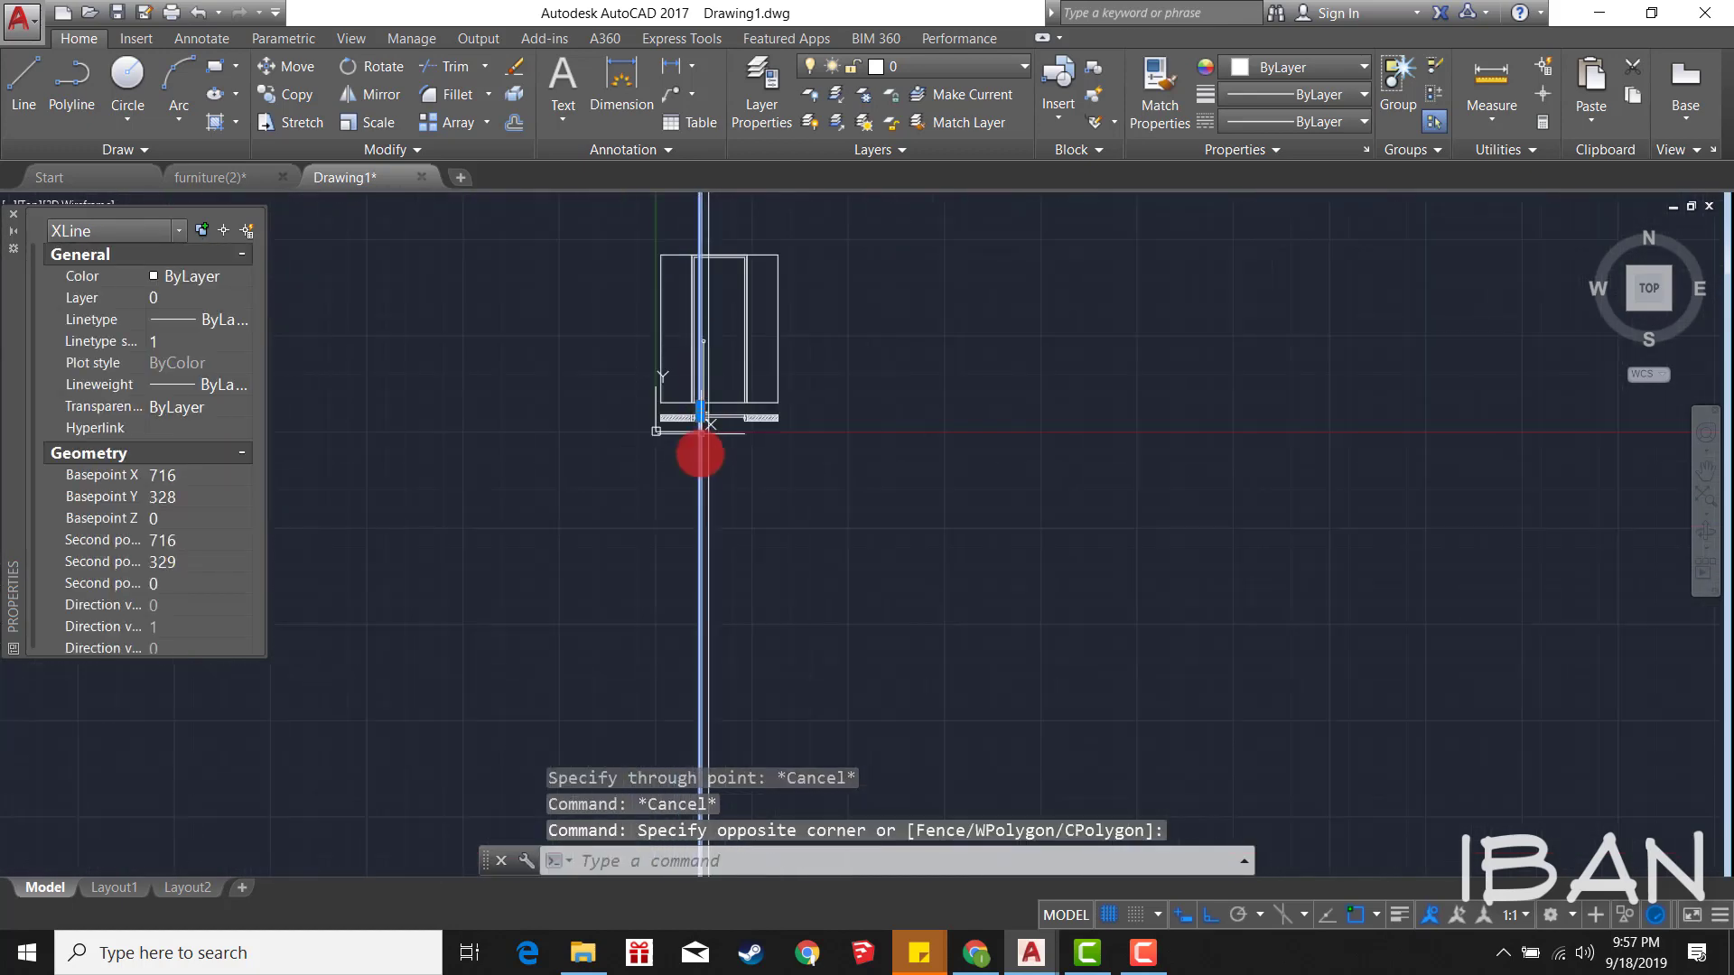
key(Escape)
click(752, 430)
scroll(752, 430, up, 3)
scroll(678, 407, up, 2)
text(E)
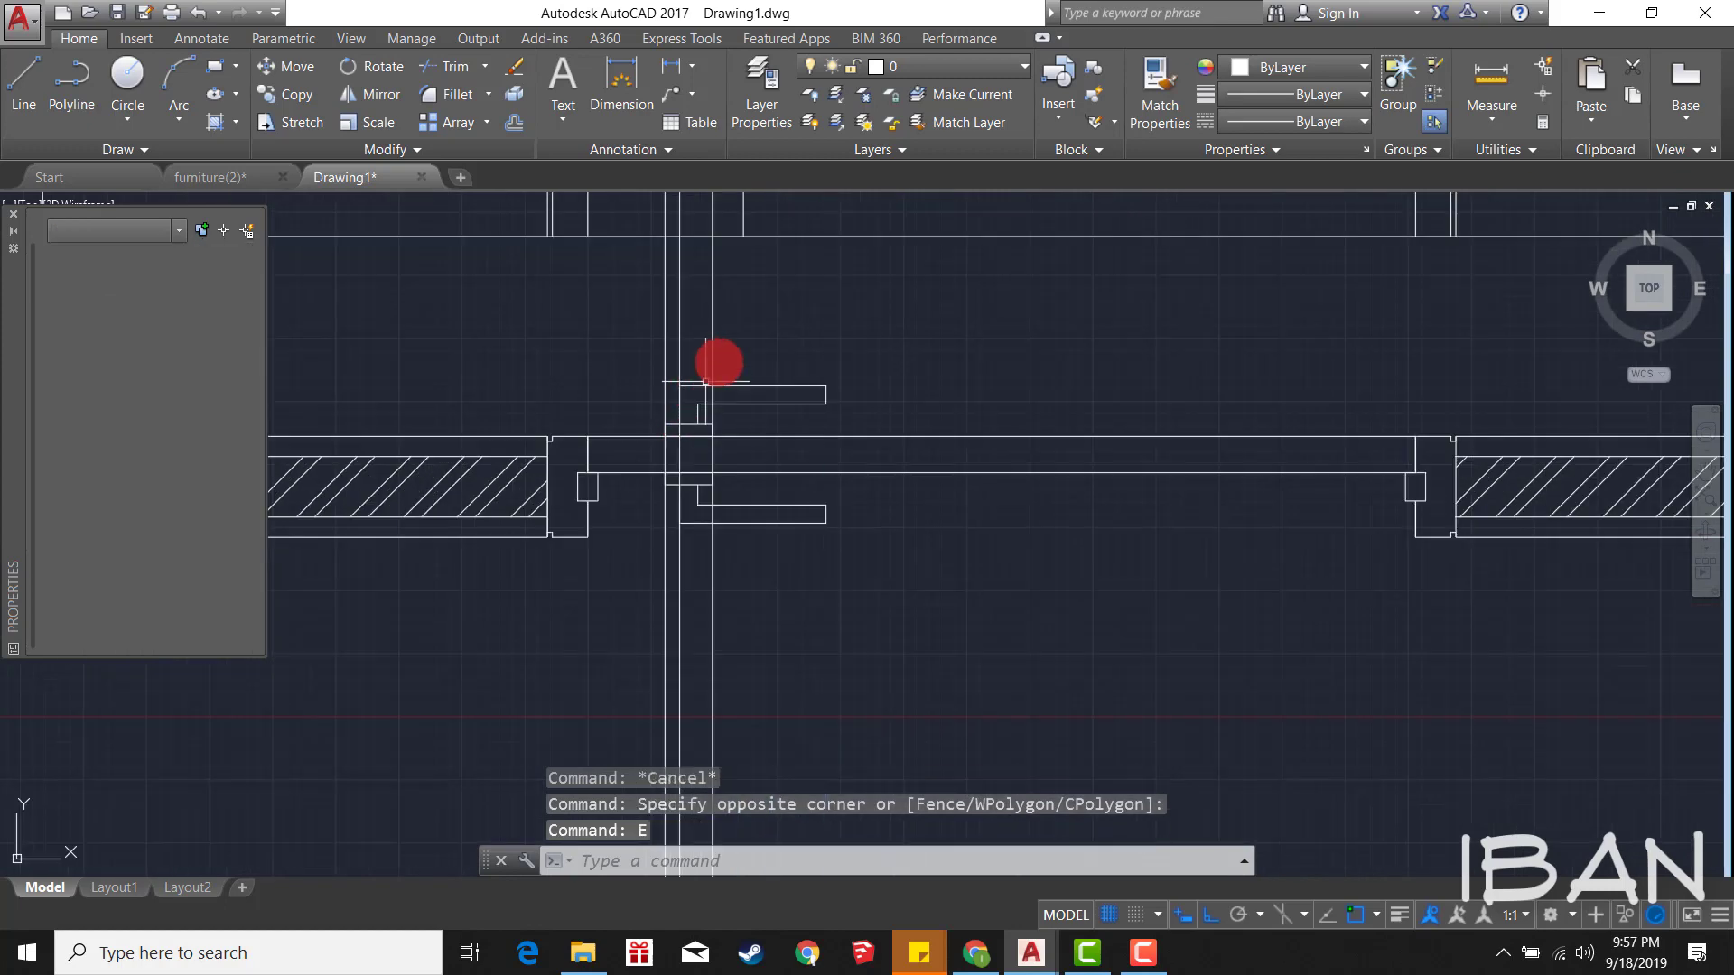
text(e)
key(Return)
click(684, 336)
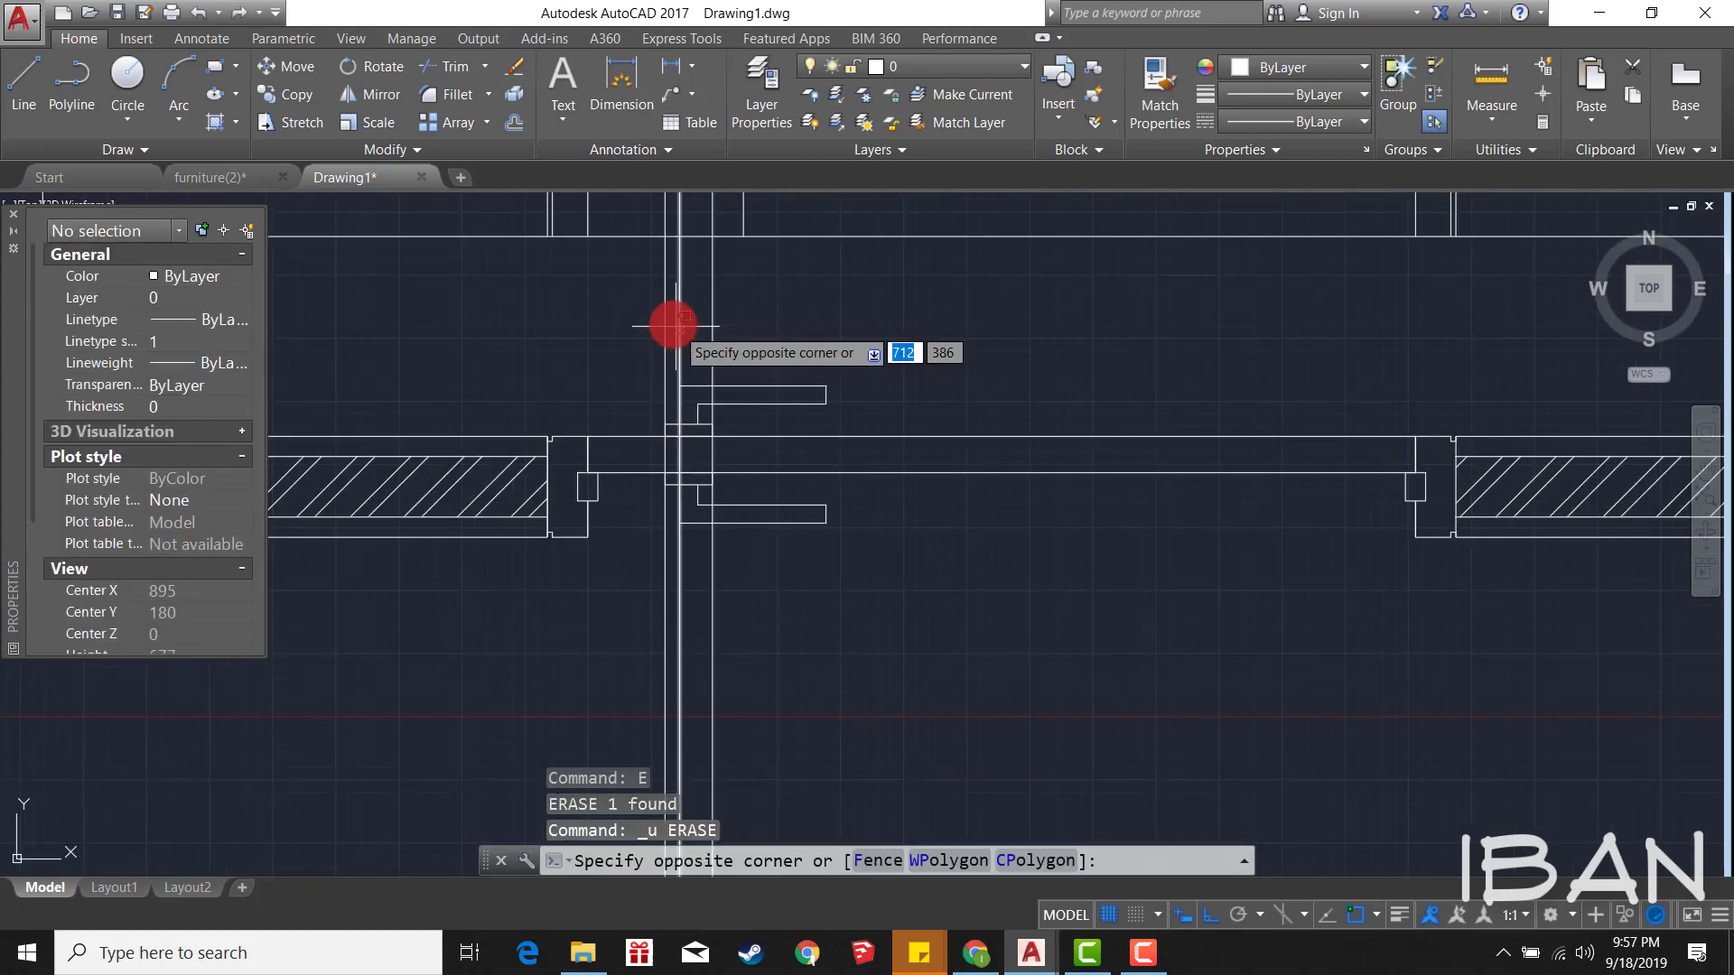
key(Escape)
Step: Erase the long vertical handle line in the door elevation
middle_drag(666, 359, 684, 720)
scroll(683, 720, down, 3)
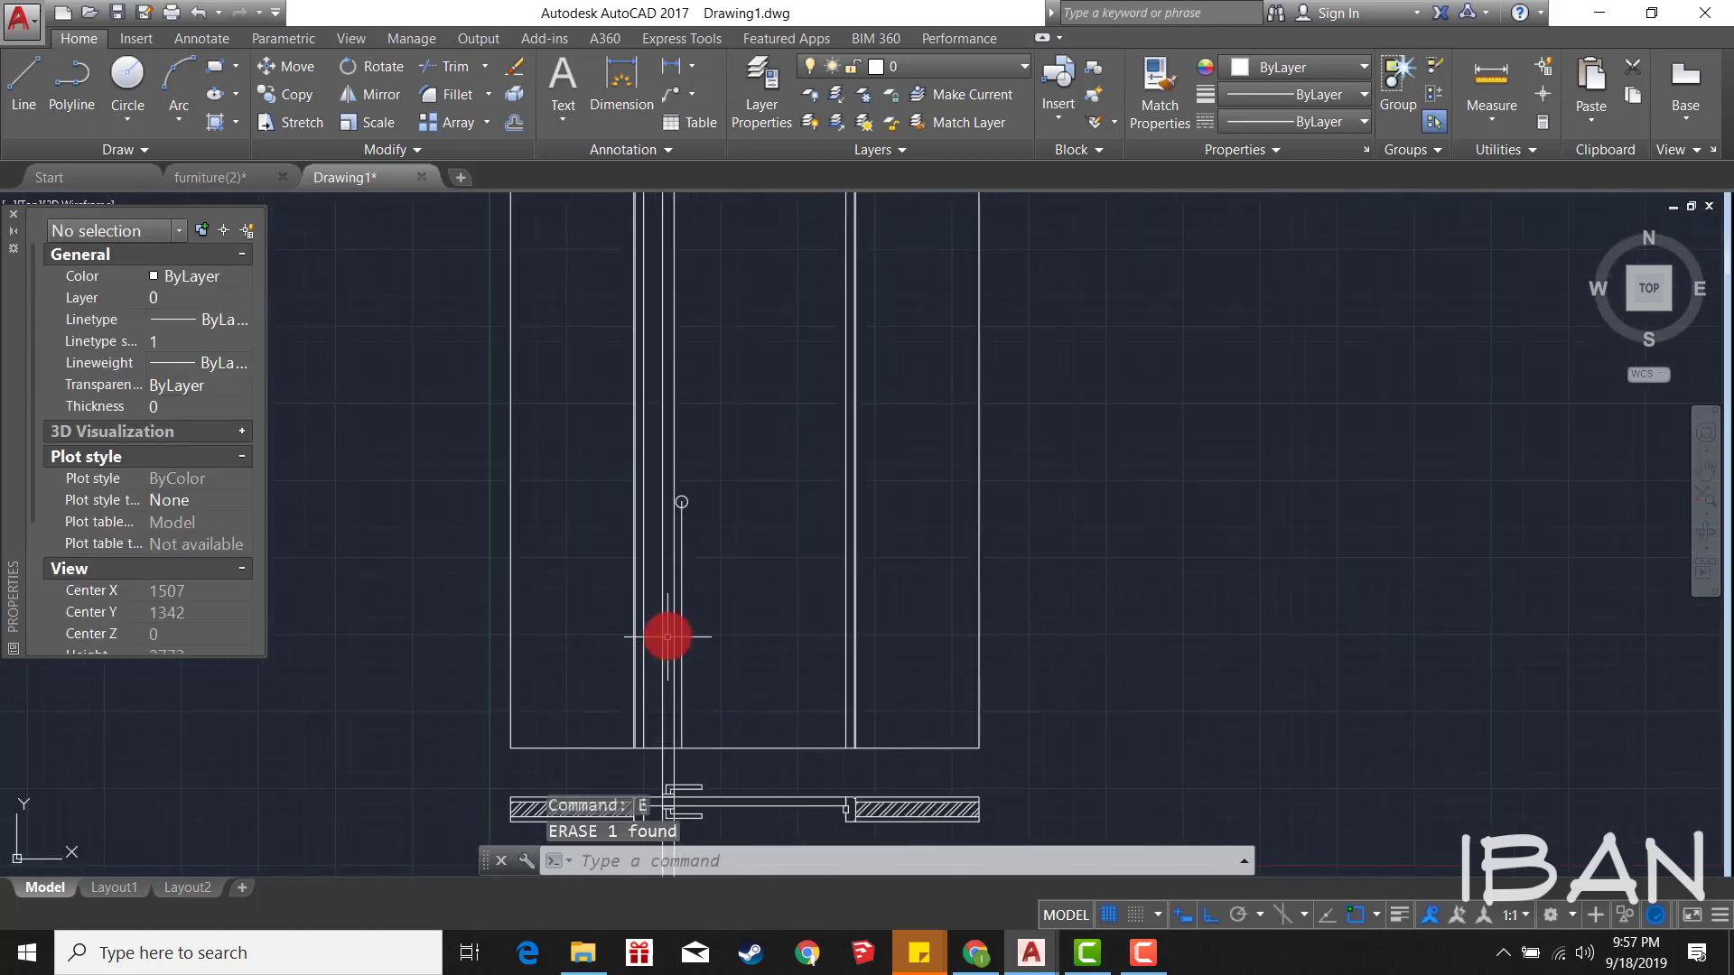
scroll(678, 493, up, 3)
scroll(680, 488, down, 2)
scroll(678, 530, down, 4)
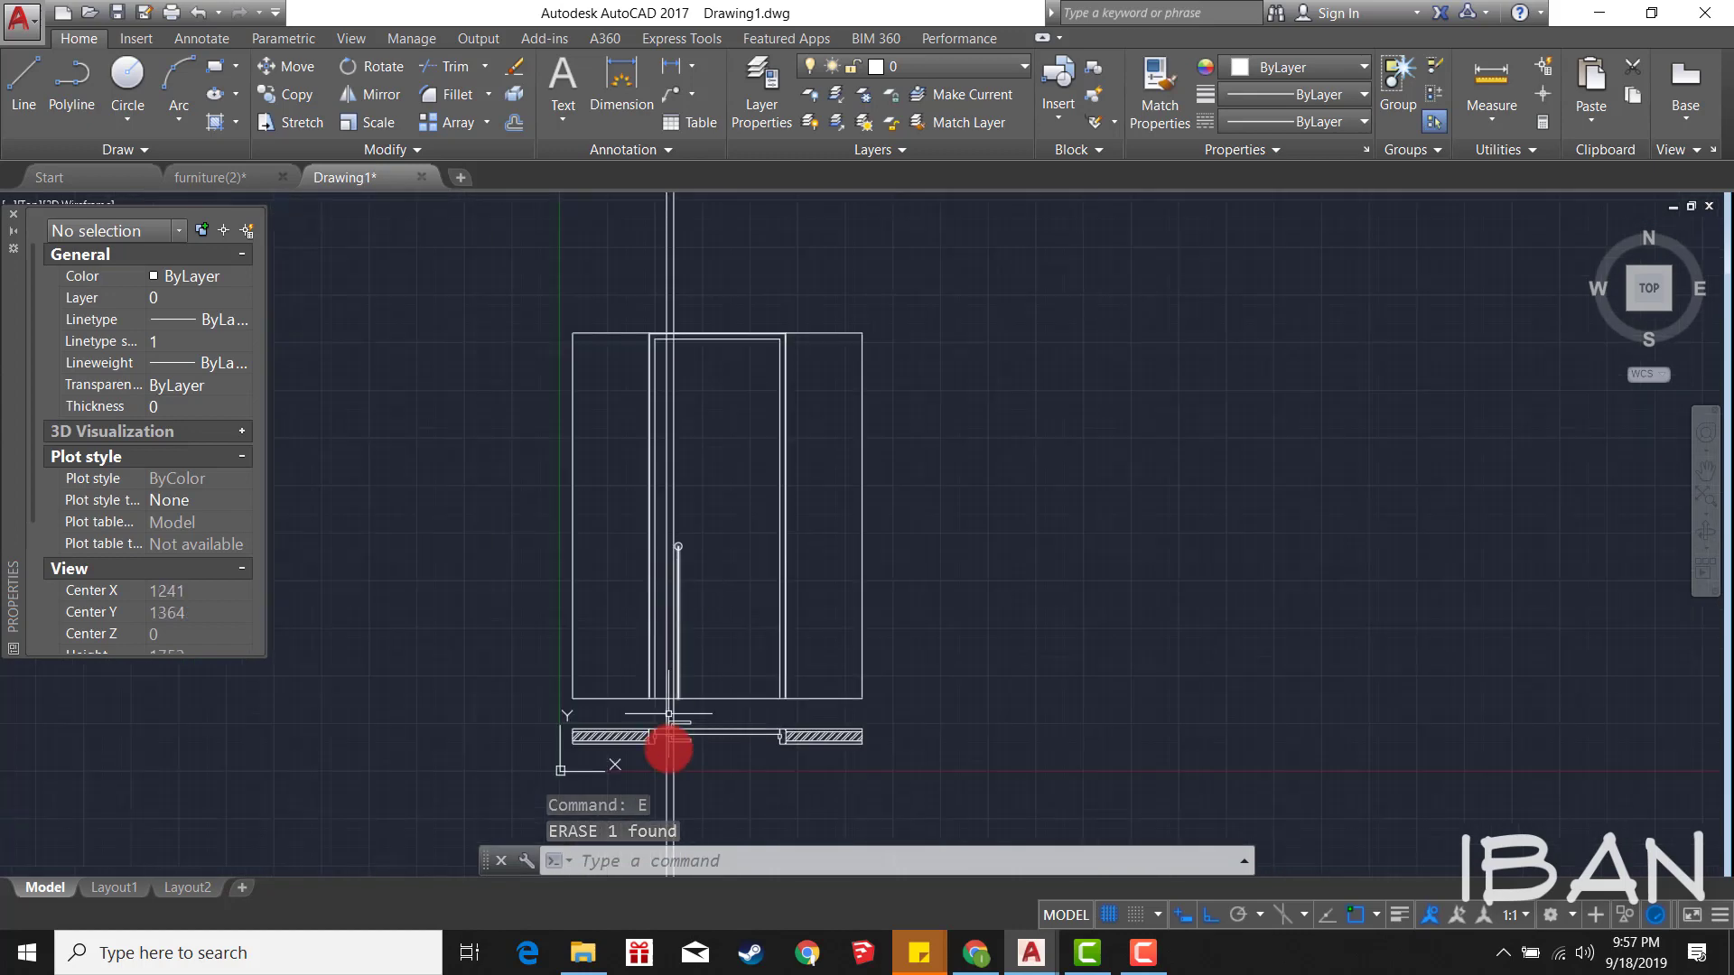
scroll(666, 747, up, 3)
scroll(685, 607, up, 3)
key(Escape)
click(706, 556)
scroll(708, 484, up, 2)
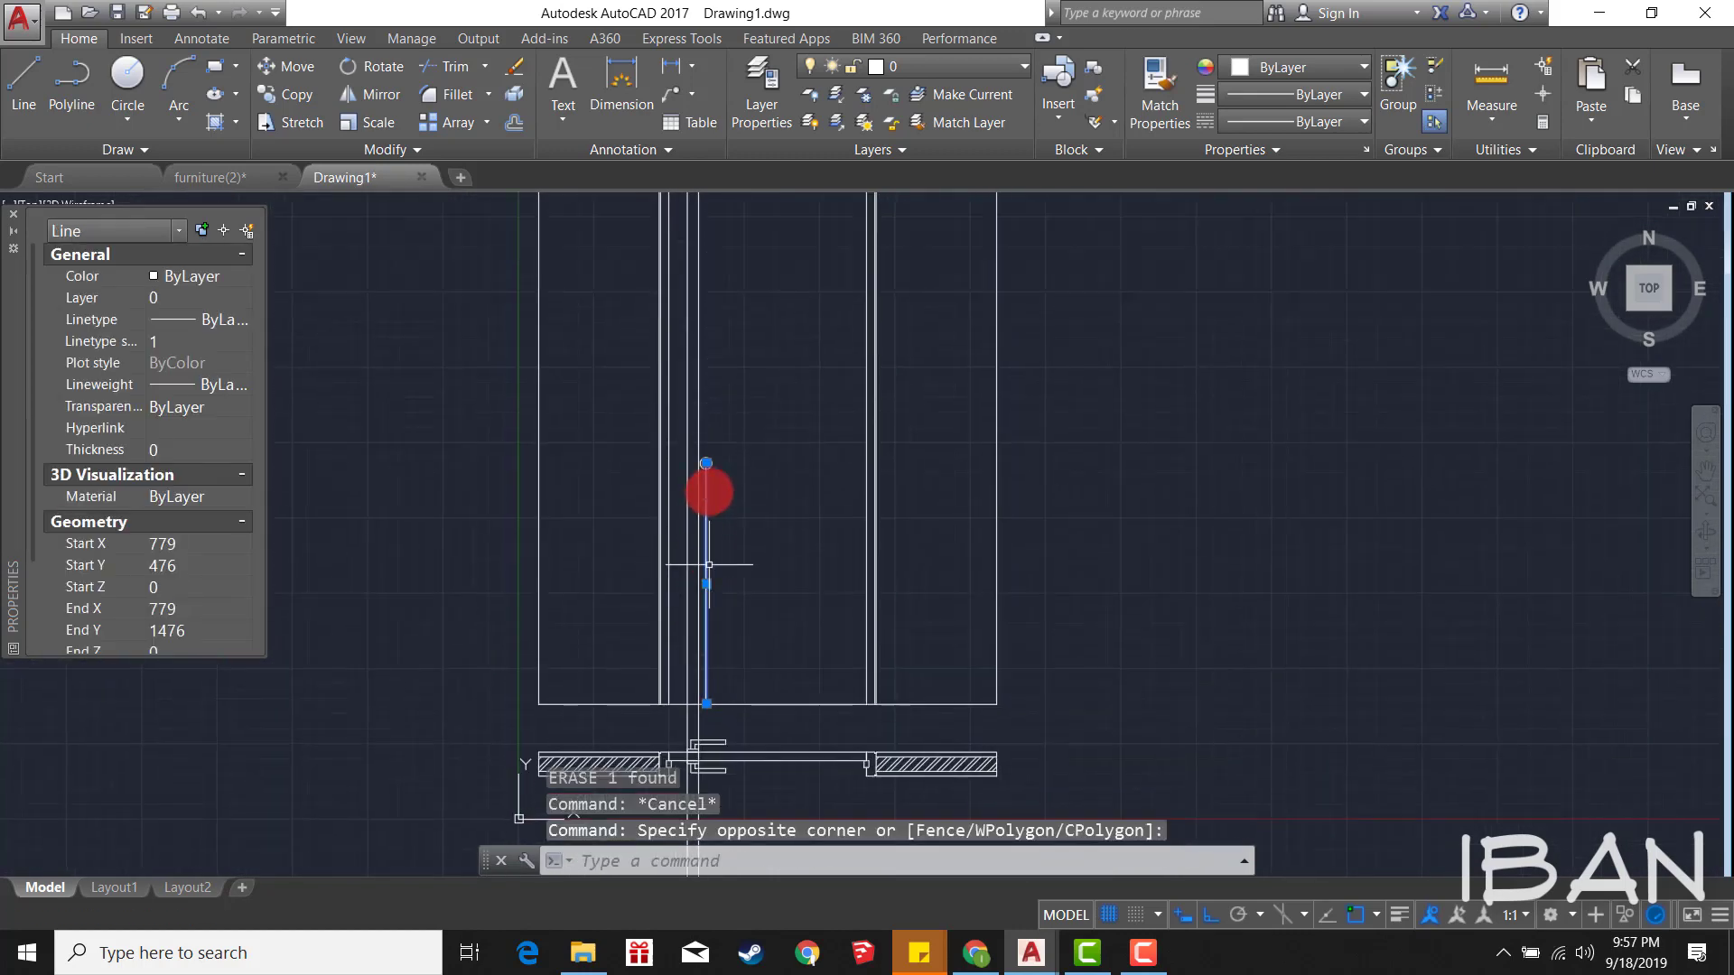
text(e)
key(Return)
Step: Begin moving the handle circle, then cancel the move
scroll(629, 358, up, 2)
click(913, 541)
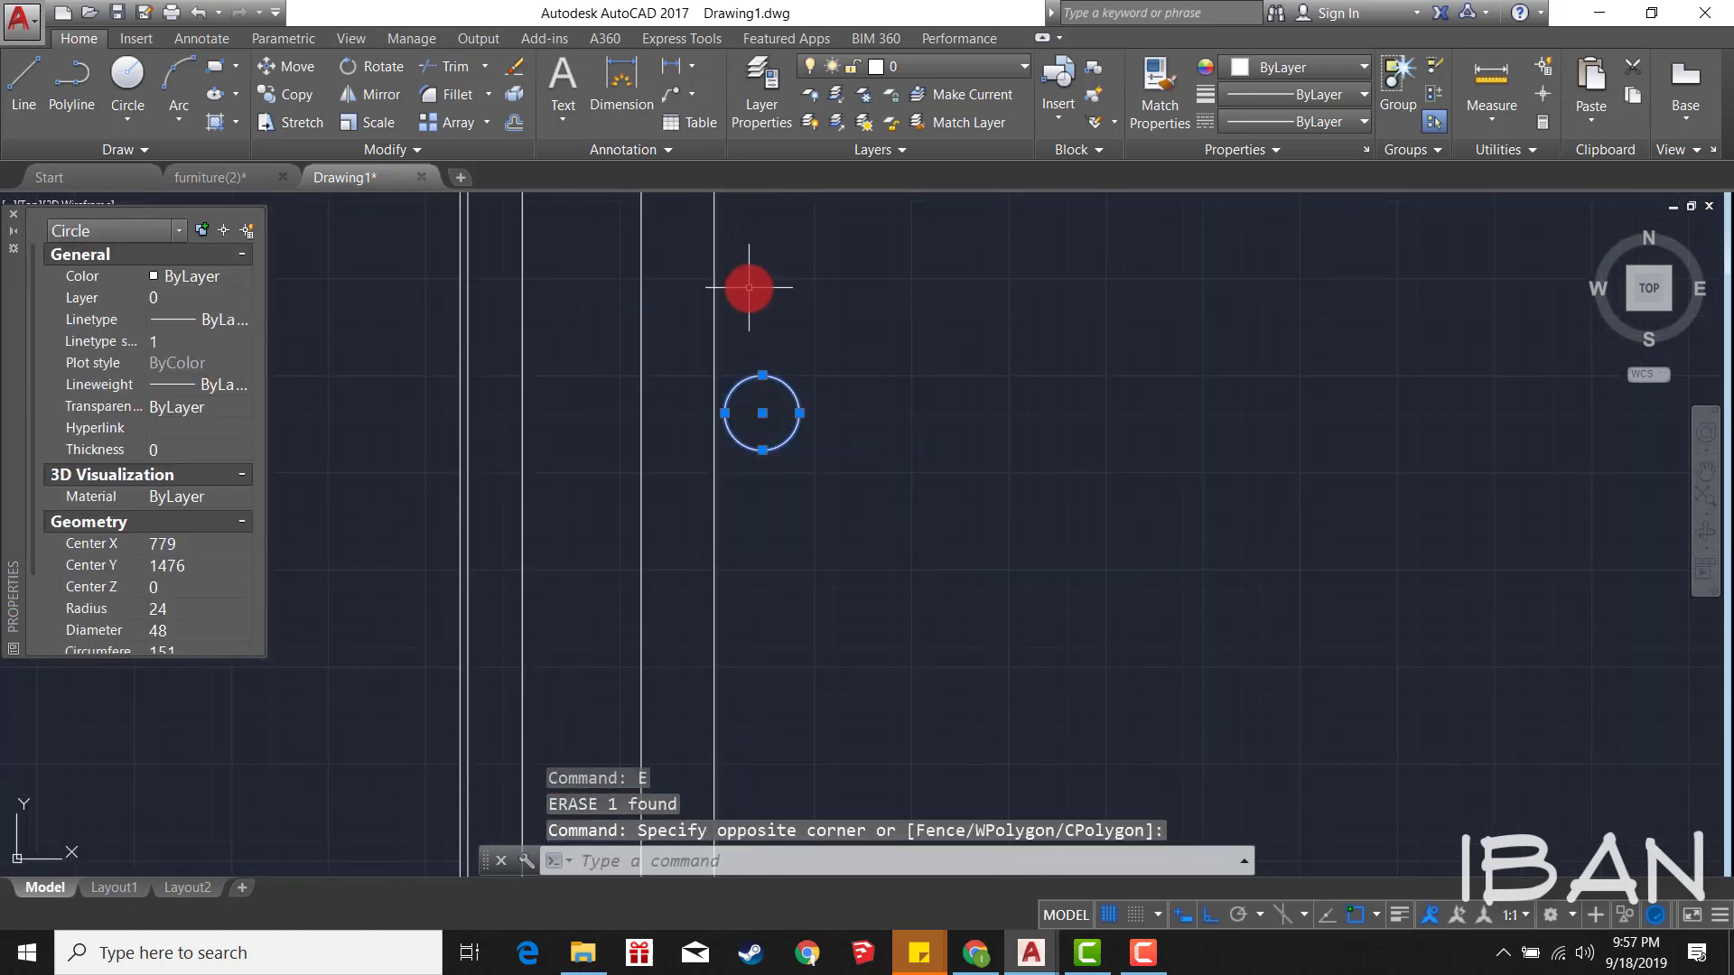
text(m)
key(Return)
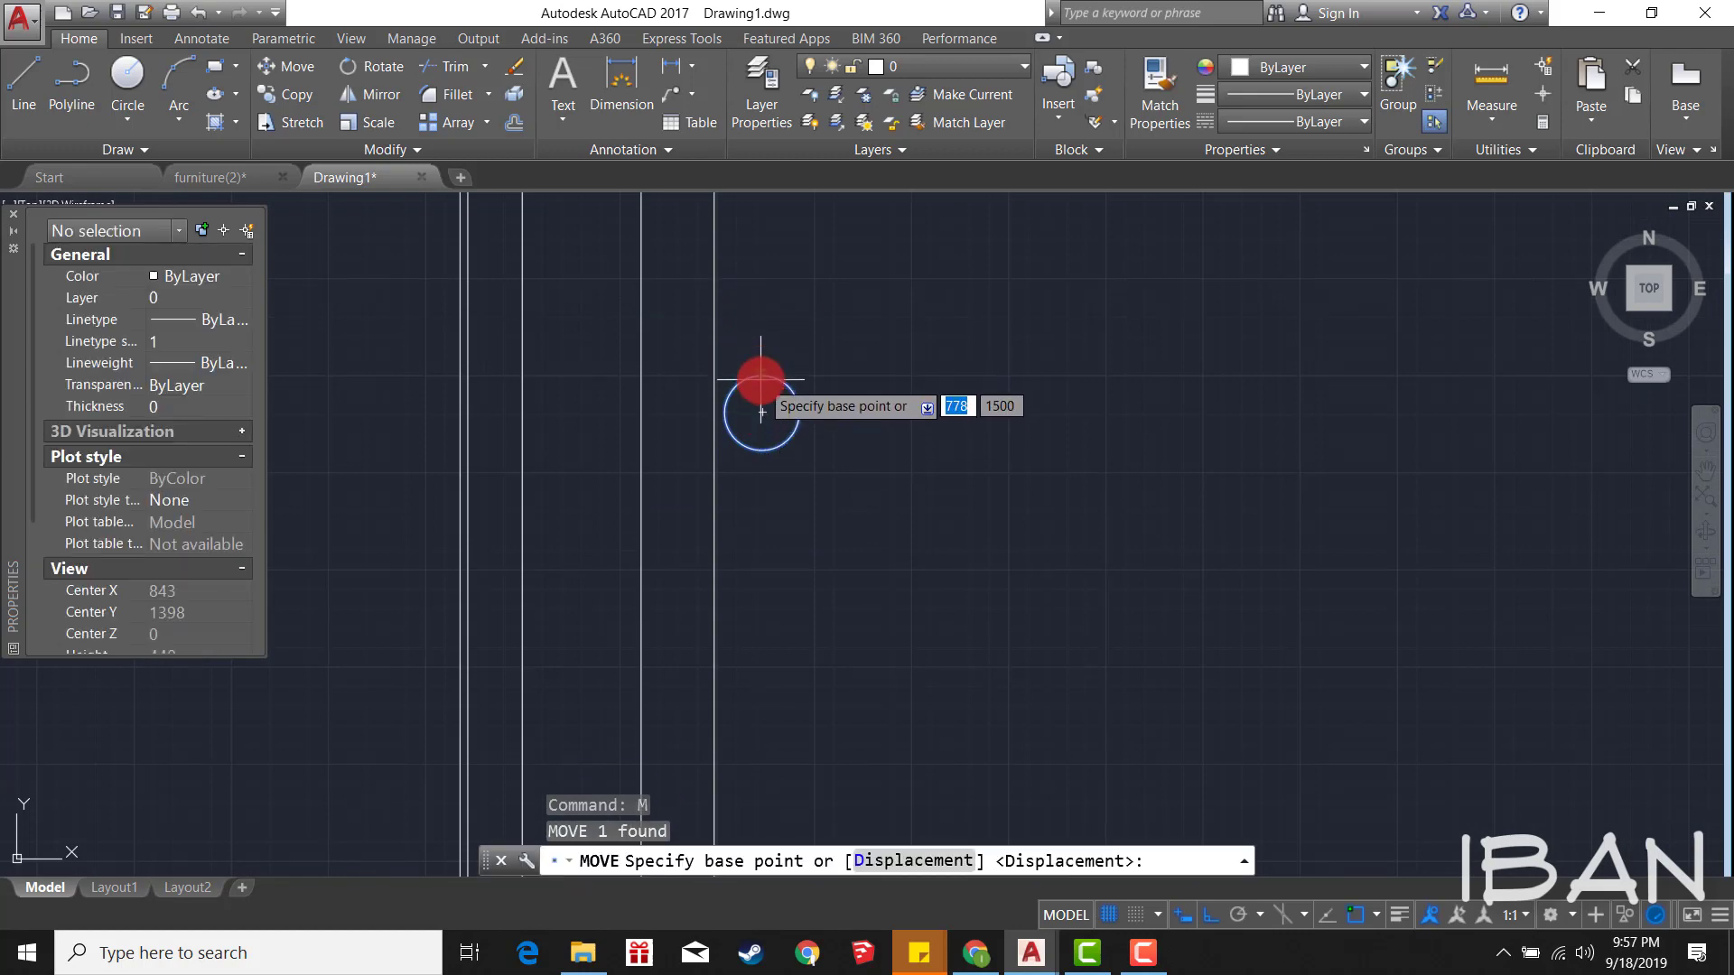
click(801, 412)
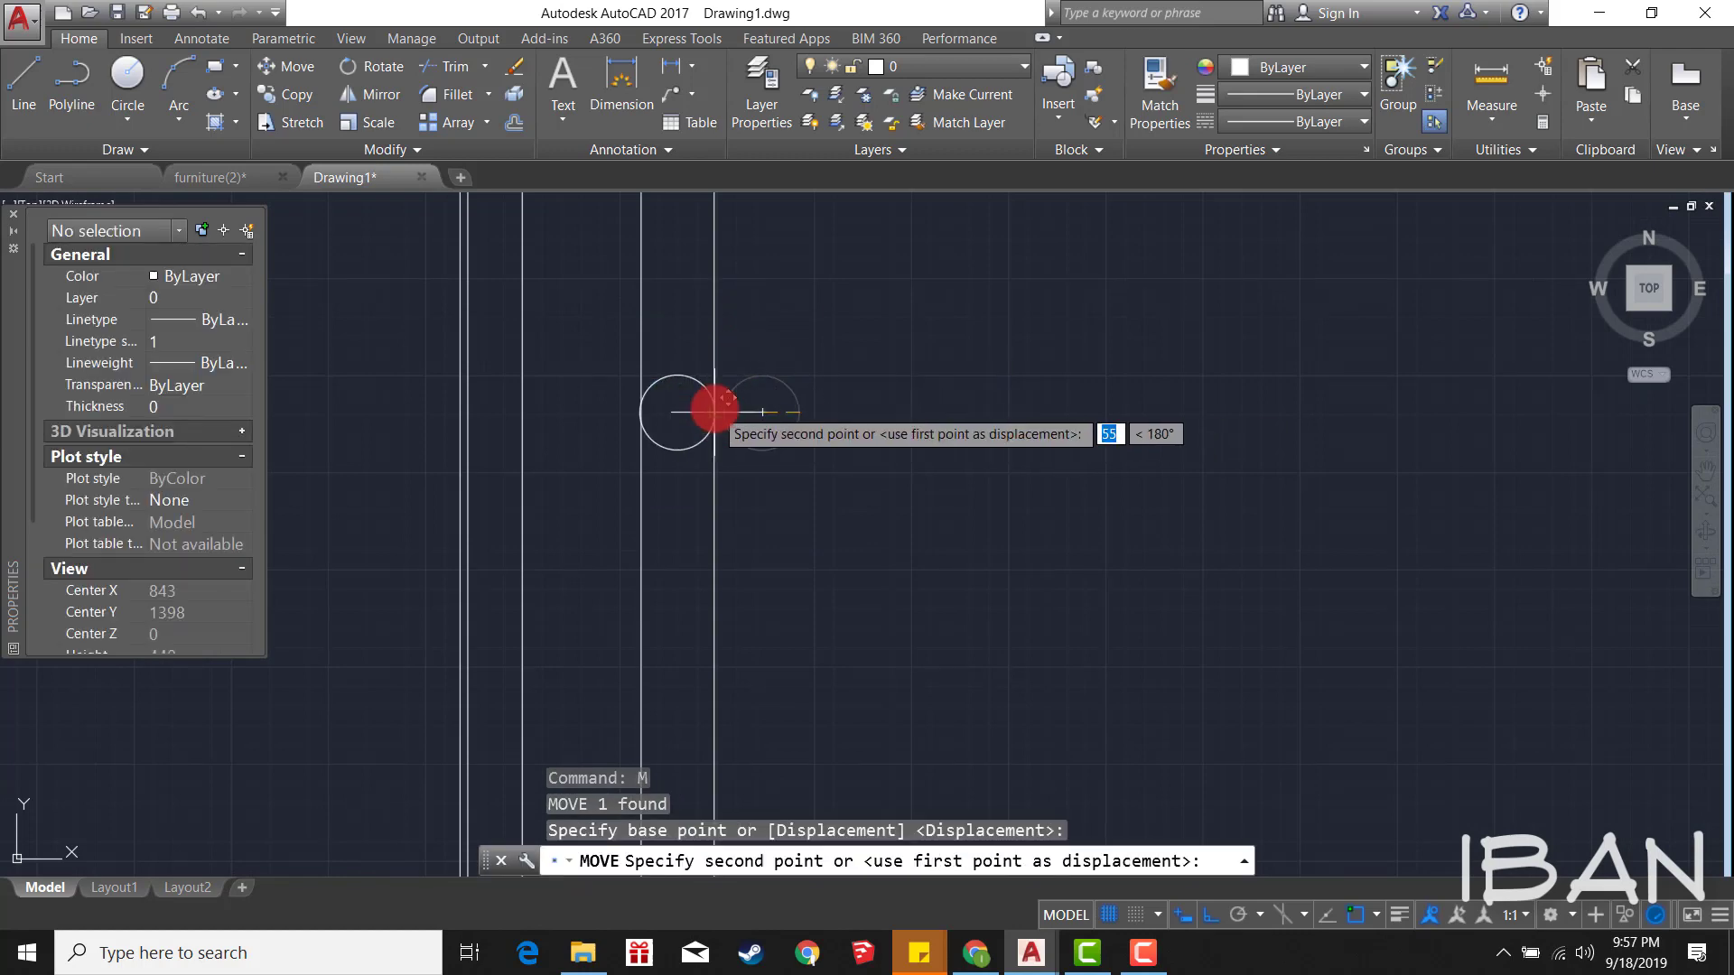
key(Escape)
Step: Window-select and erase the two long vertical lines
scroll(716, 388, down, 2)
scroll(739, 504, down, 2)
scroll(737, 510, up, 2)
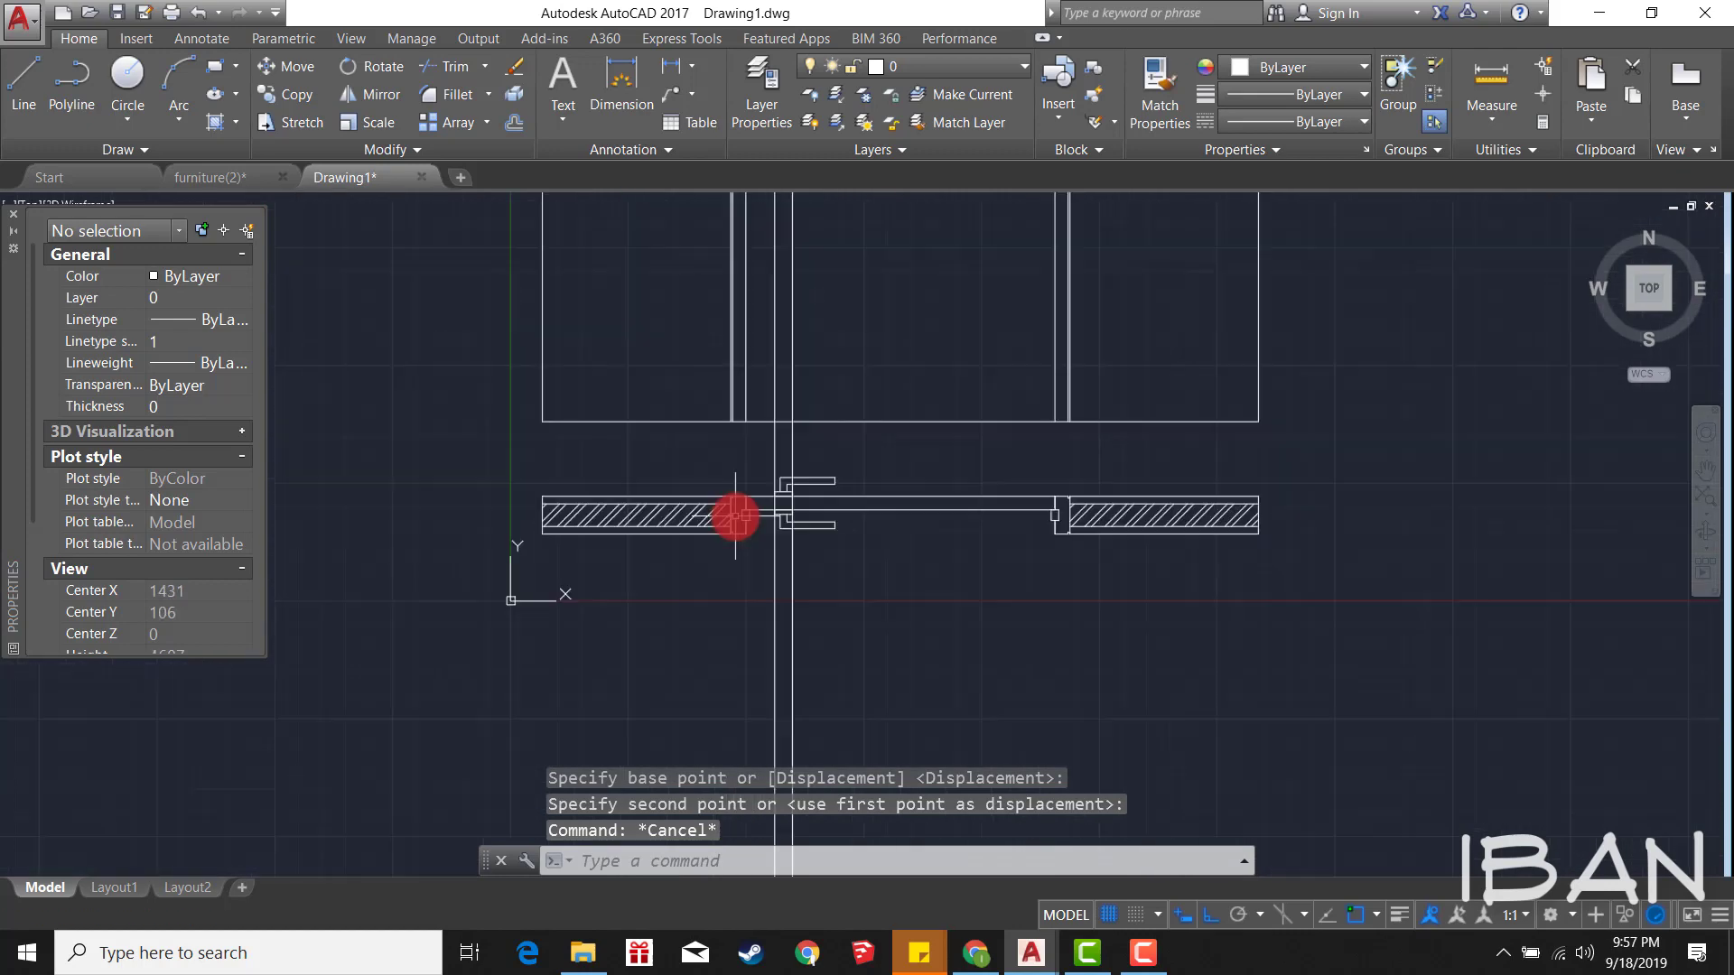
scroll(786, 469, up, 1)
drag(840, 434, 746, 398)
text(e)
key(Return)
Step: Place two vertical construction lines marking the handle lever's ends
text(xl)
key(Return)
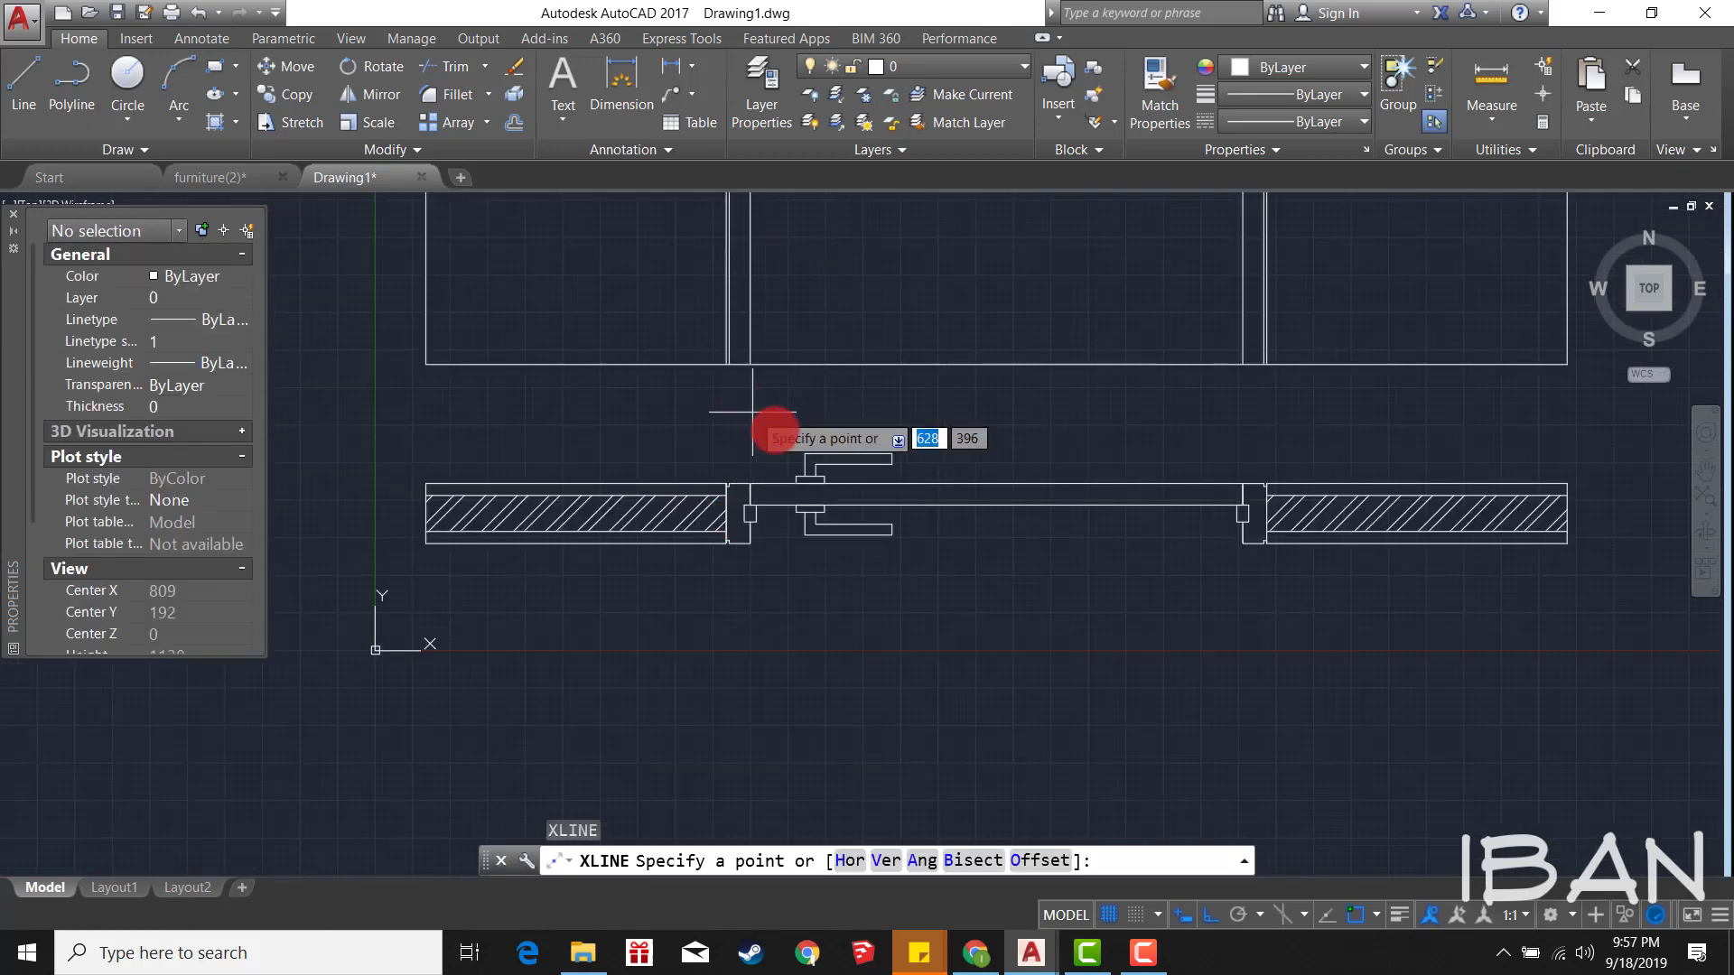
text(v)
key(Return)
scroll(814, 444, up, 3)
click(1004, 468)
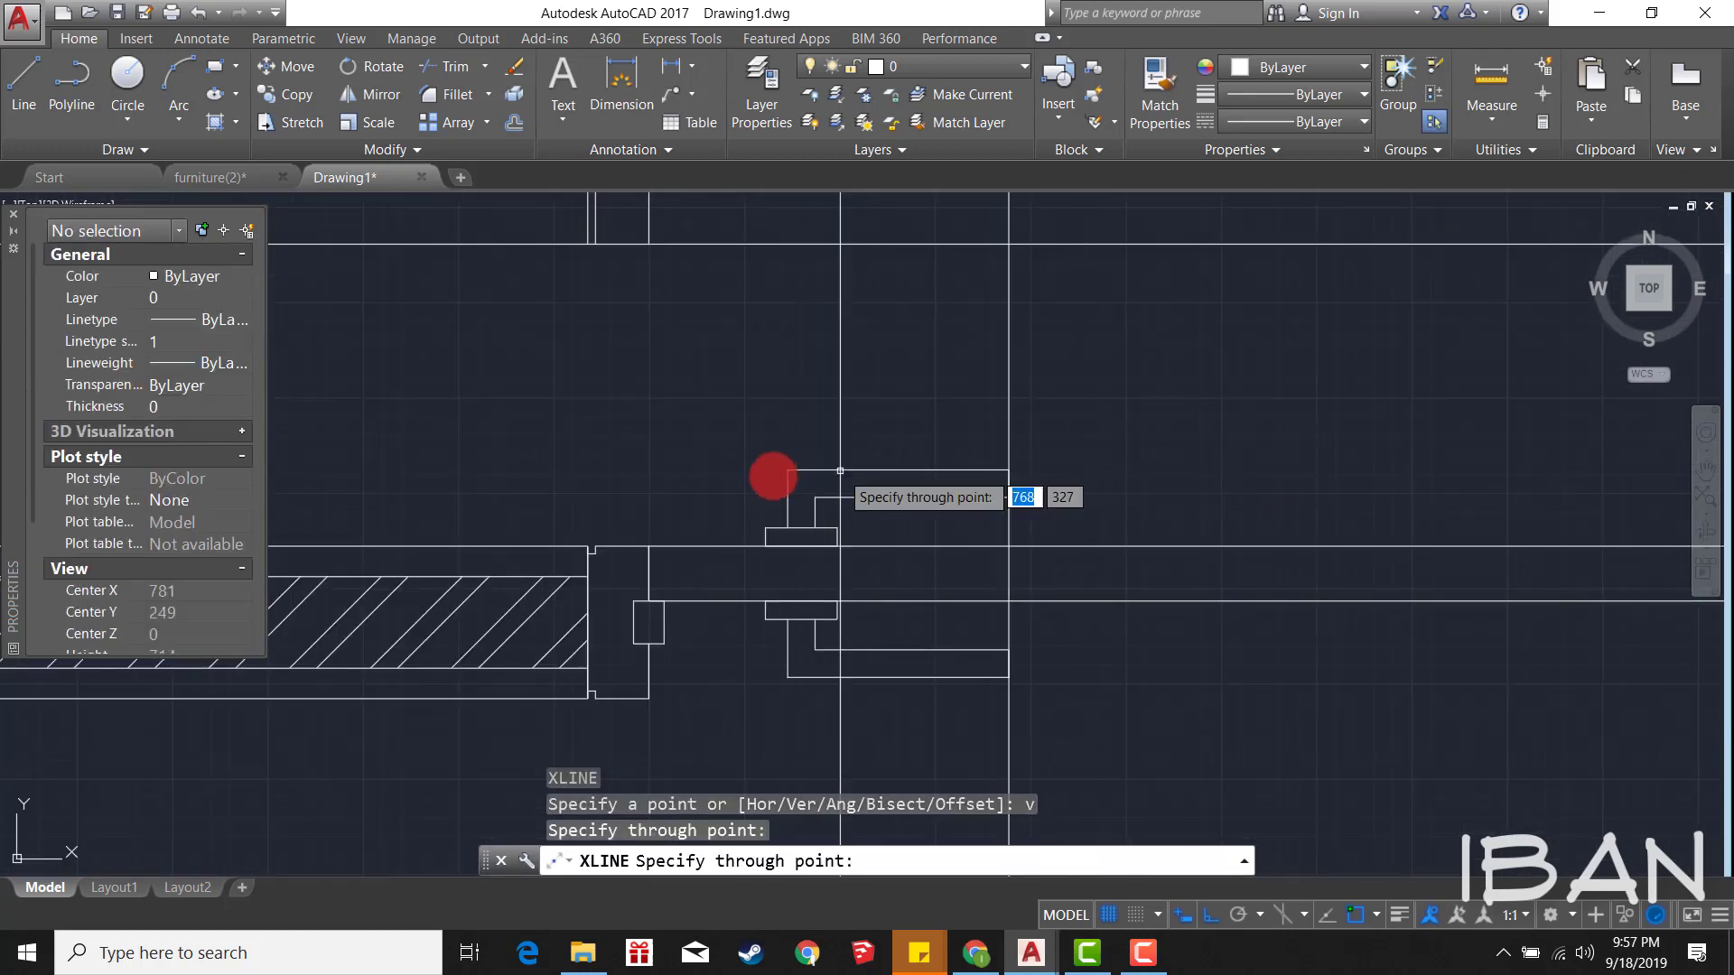
click(787, 469)
key(Escape)
scroll(763, 472, down, 2)
scroll(767, 519, up, 2)
scroll(709, 454, up, 2)
scroll(710, 450, up, 1)
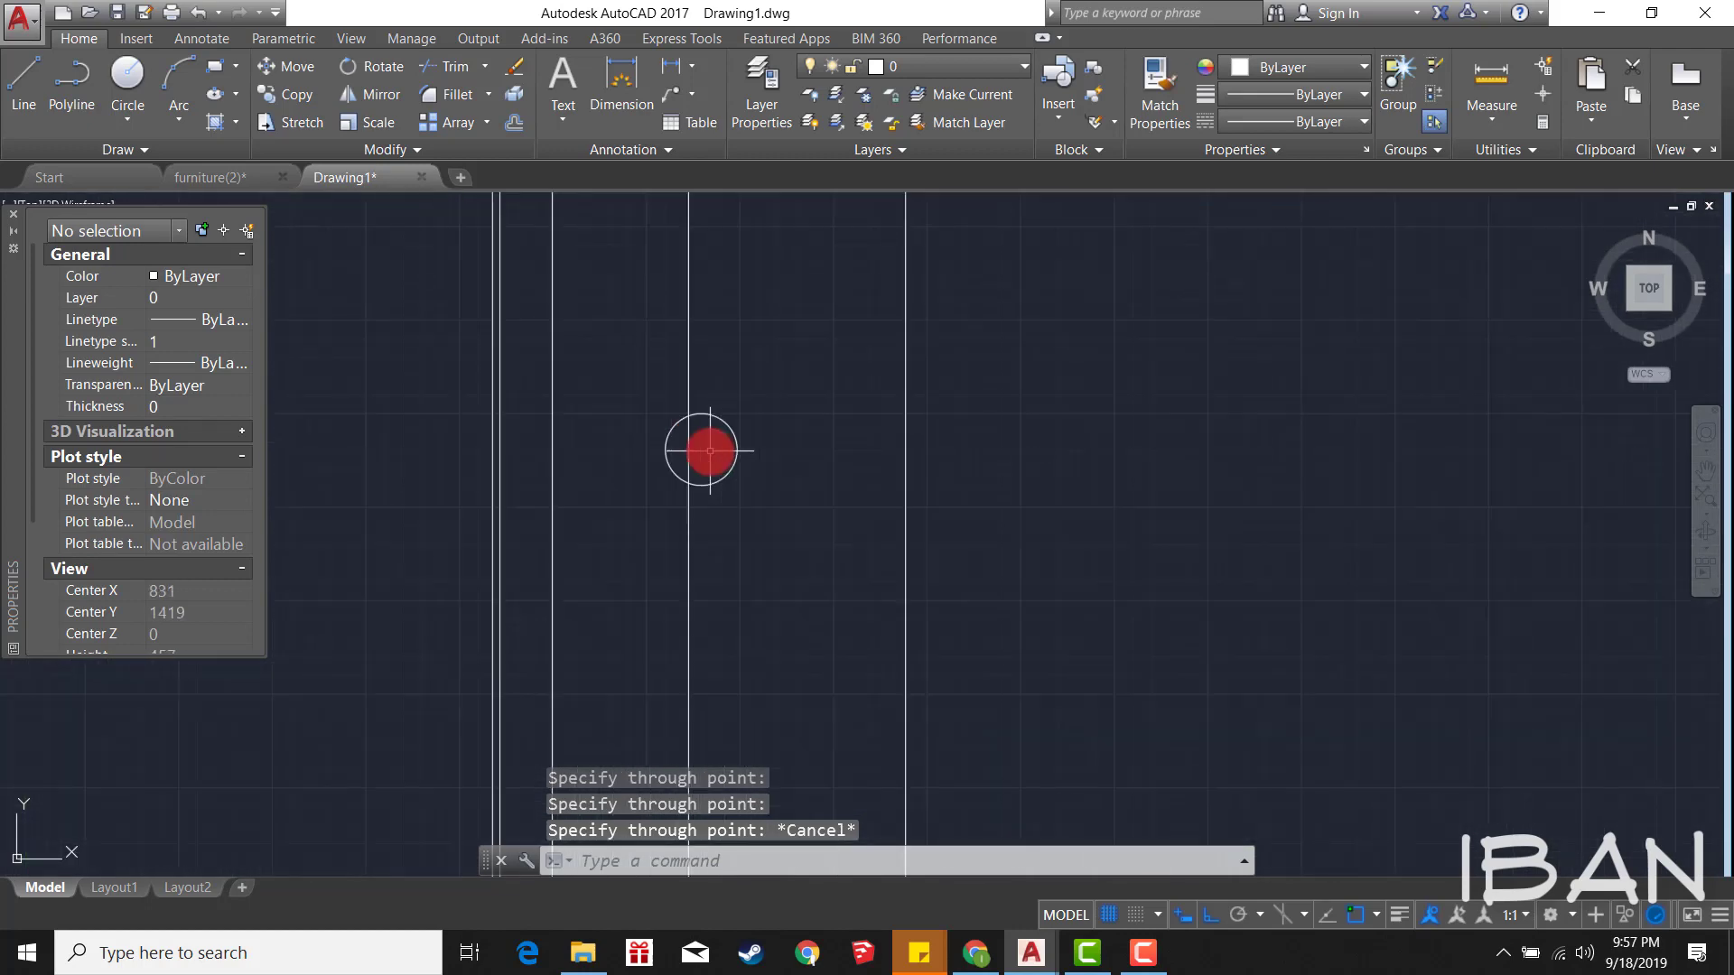
scroll(710, 450, down, 4)
scroll(700, 447, up, 6)
Step: Draw the horizontal top line of the lever from the rosette
text(rec)
key(Return)
key(Escape)
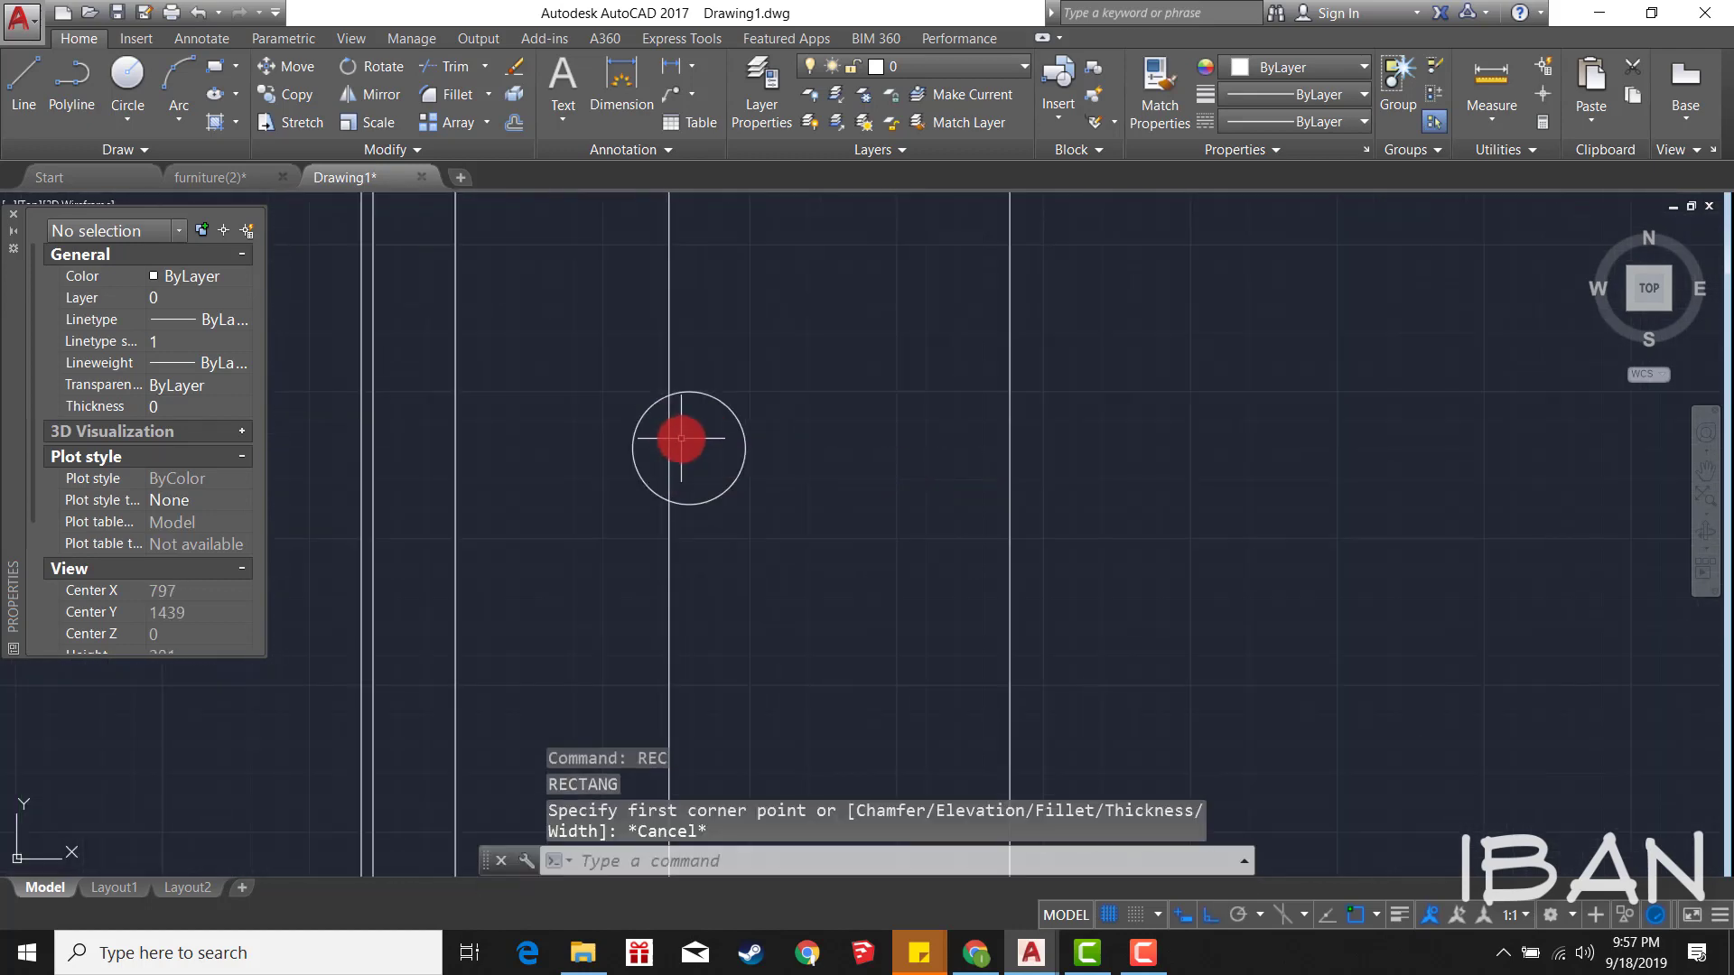
text(l)
key(Return)
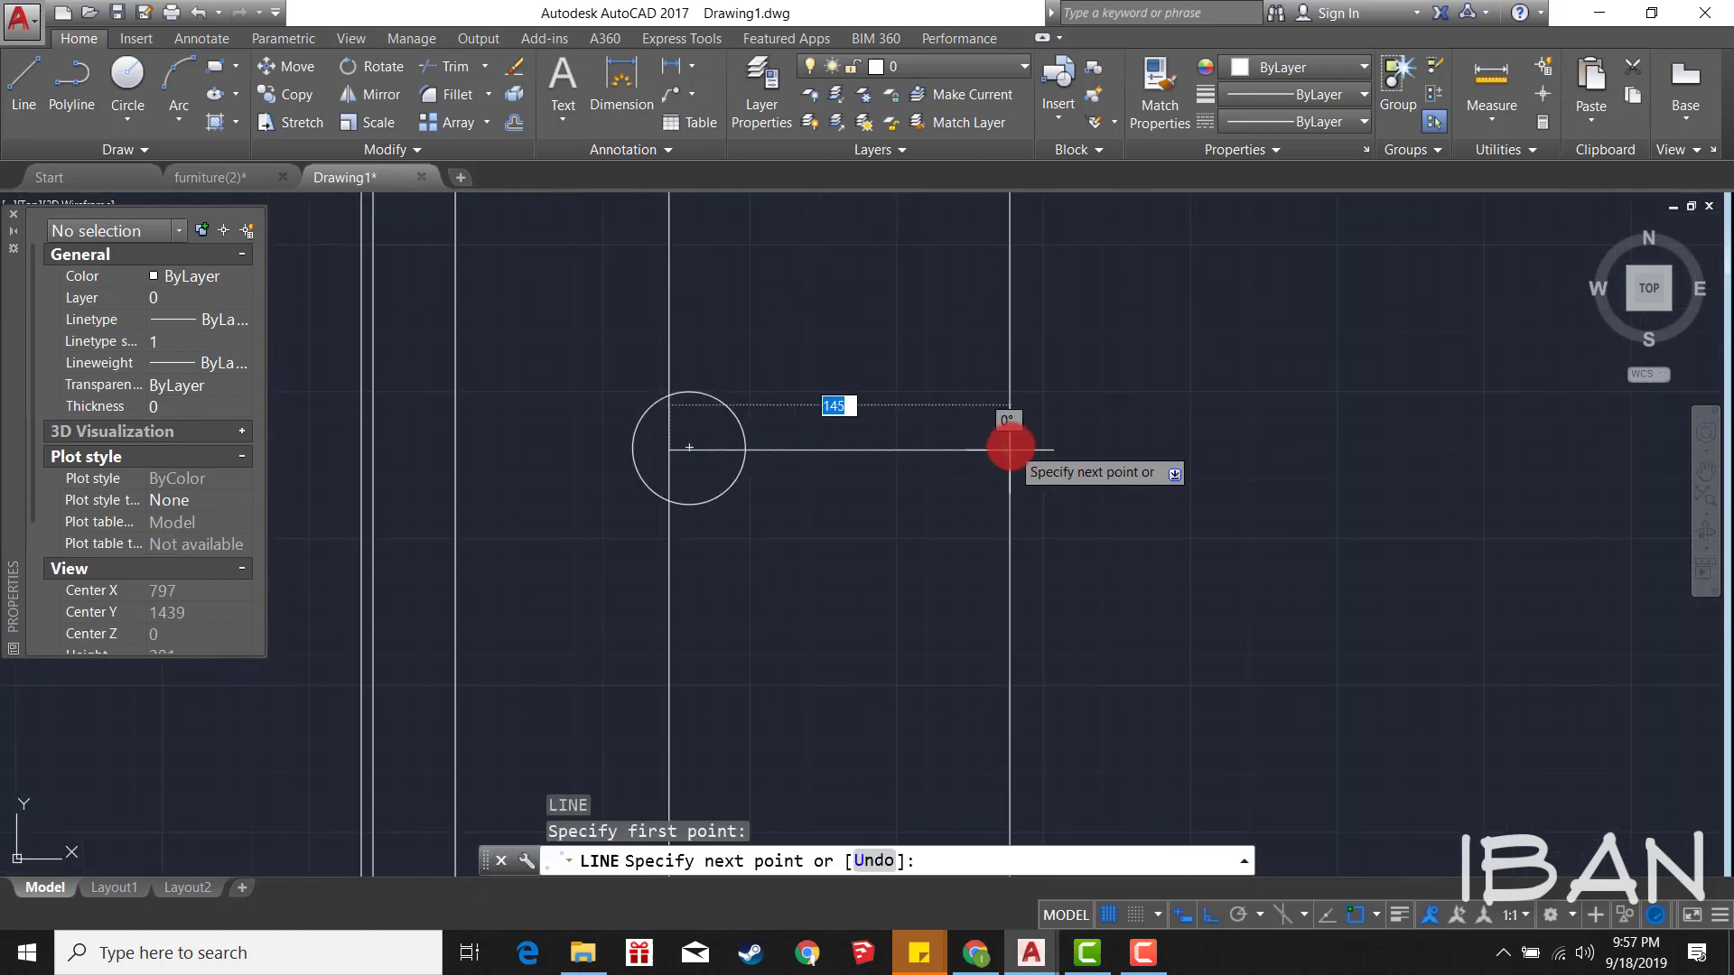
key(Escape)
click(859, 503)
key(Escape)
key(Escape)
Step: Offset the lever line 18 units downward to form the lever's second edge
text(o)
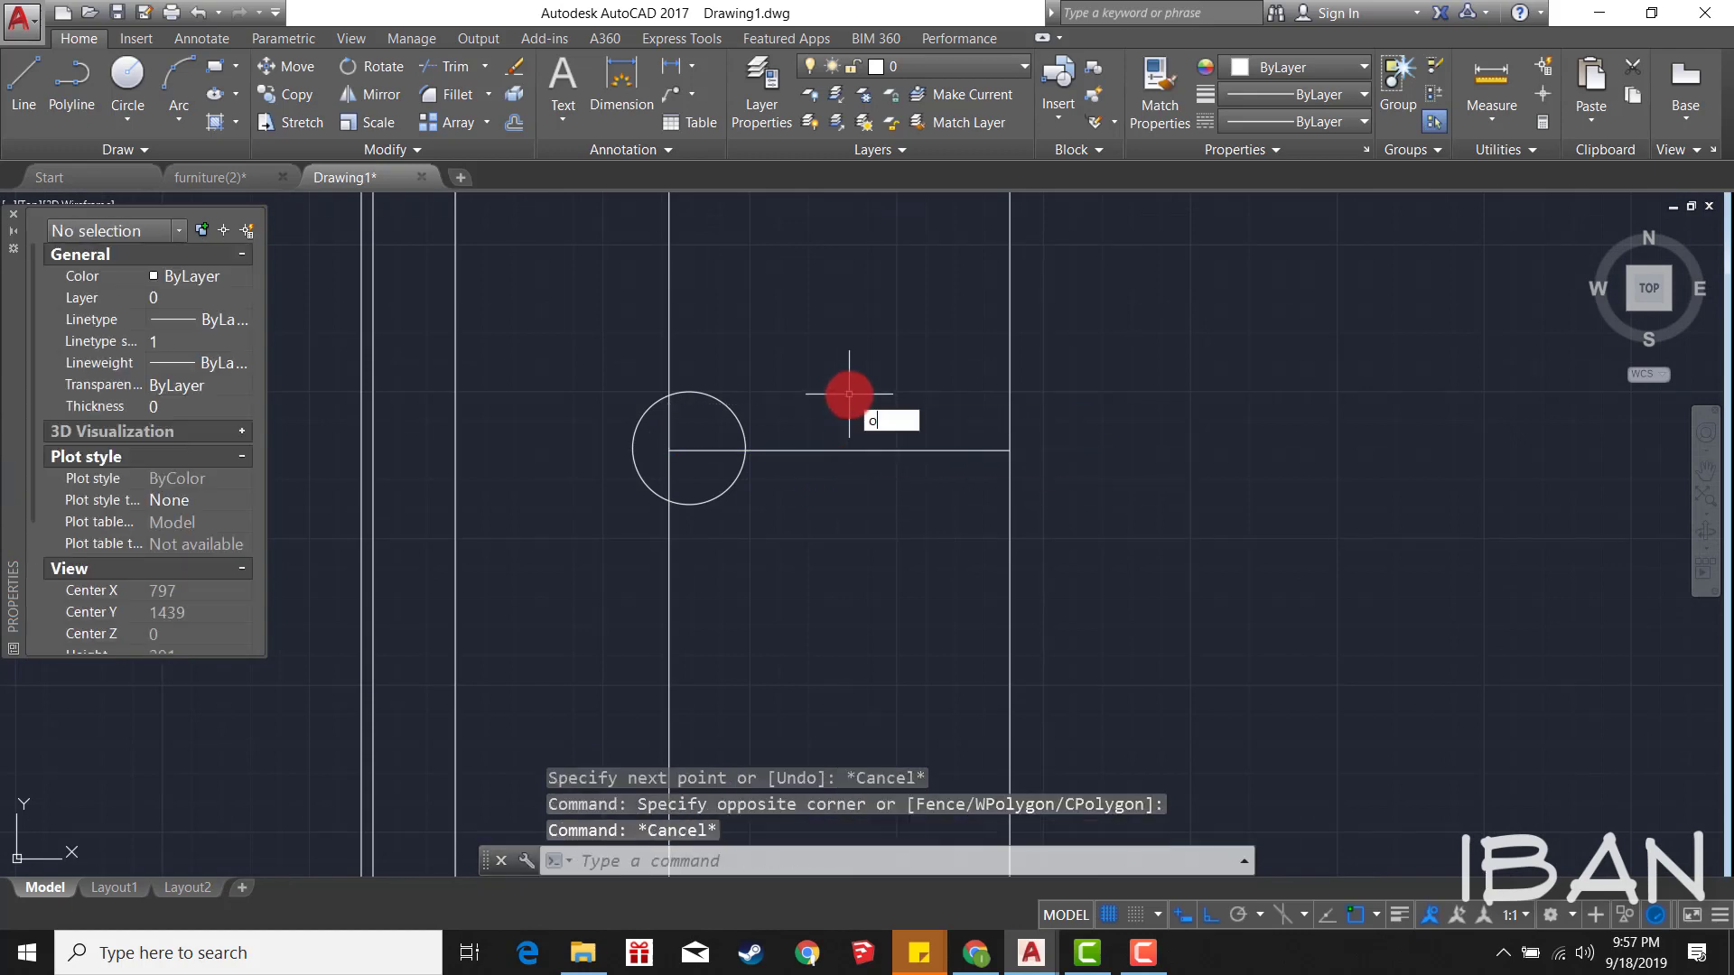
key(Return)
key(Return)
scroll(852, 446, down, 3)
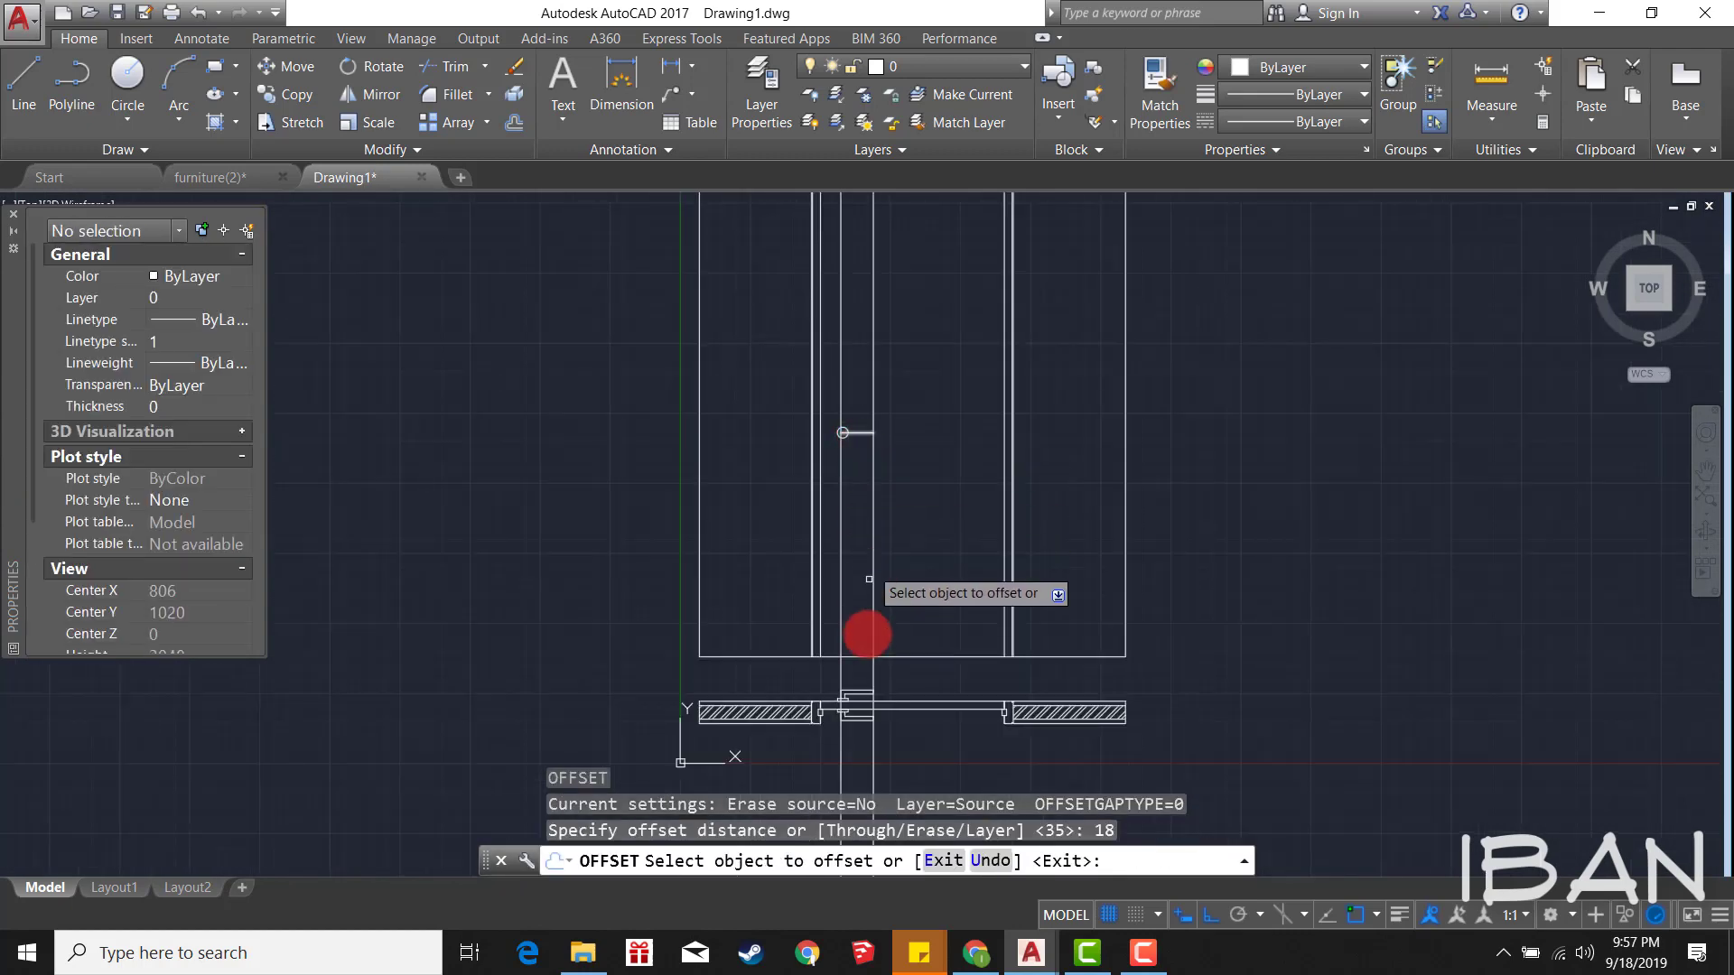
scroll(870, 627, down, 3)
key(Escape)
key(Escape)
scroll(885, 572, up, 2)
text(l)
key(Return)
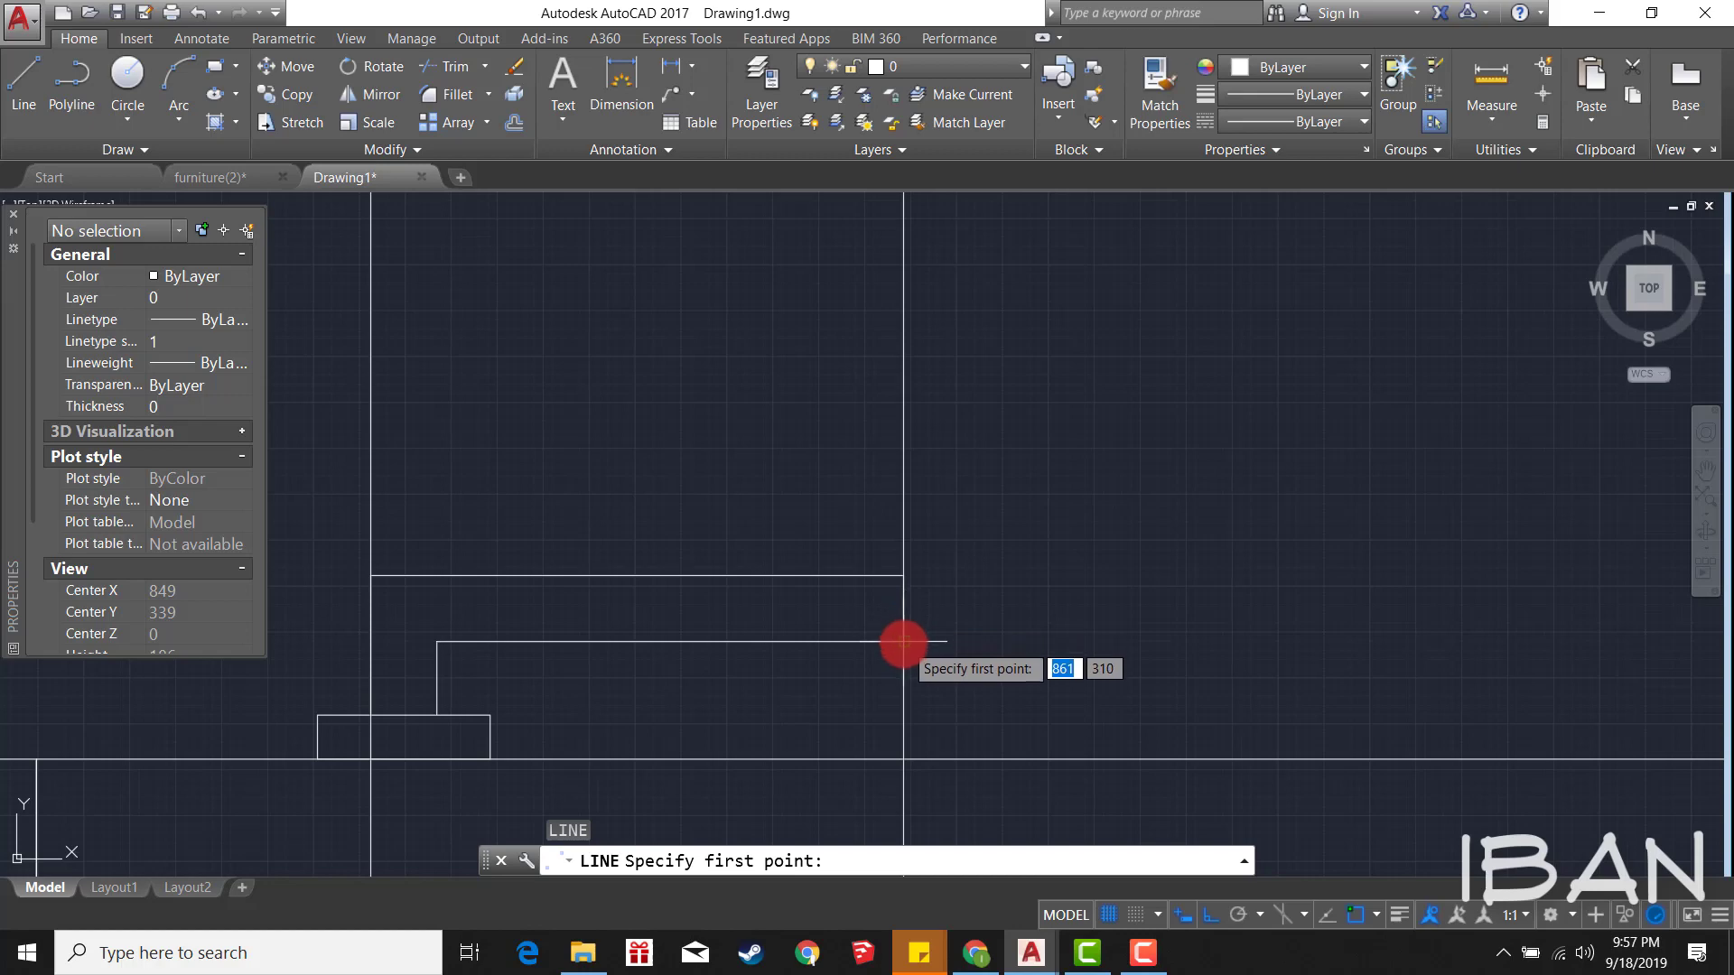
click(903, 642)
key(Escape)
scroll(887, 326, down, 2)
scroll(871, 398, up, 2)
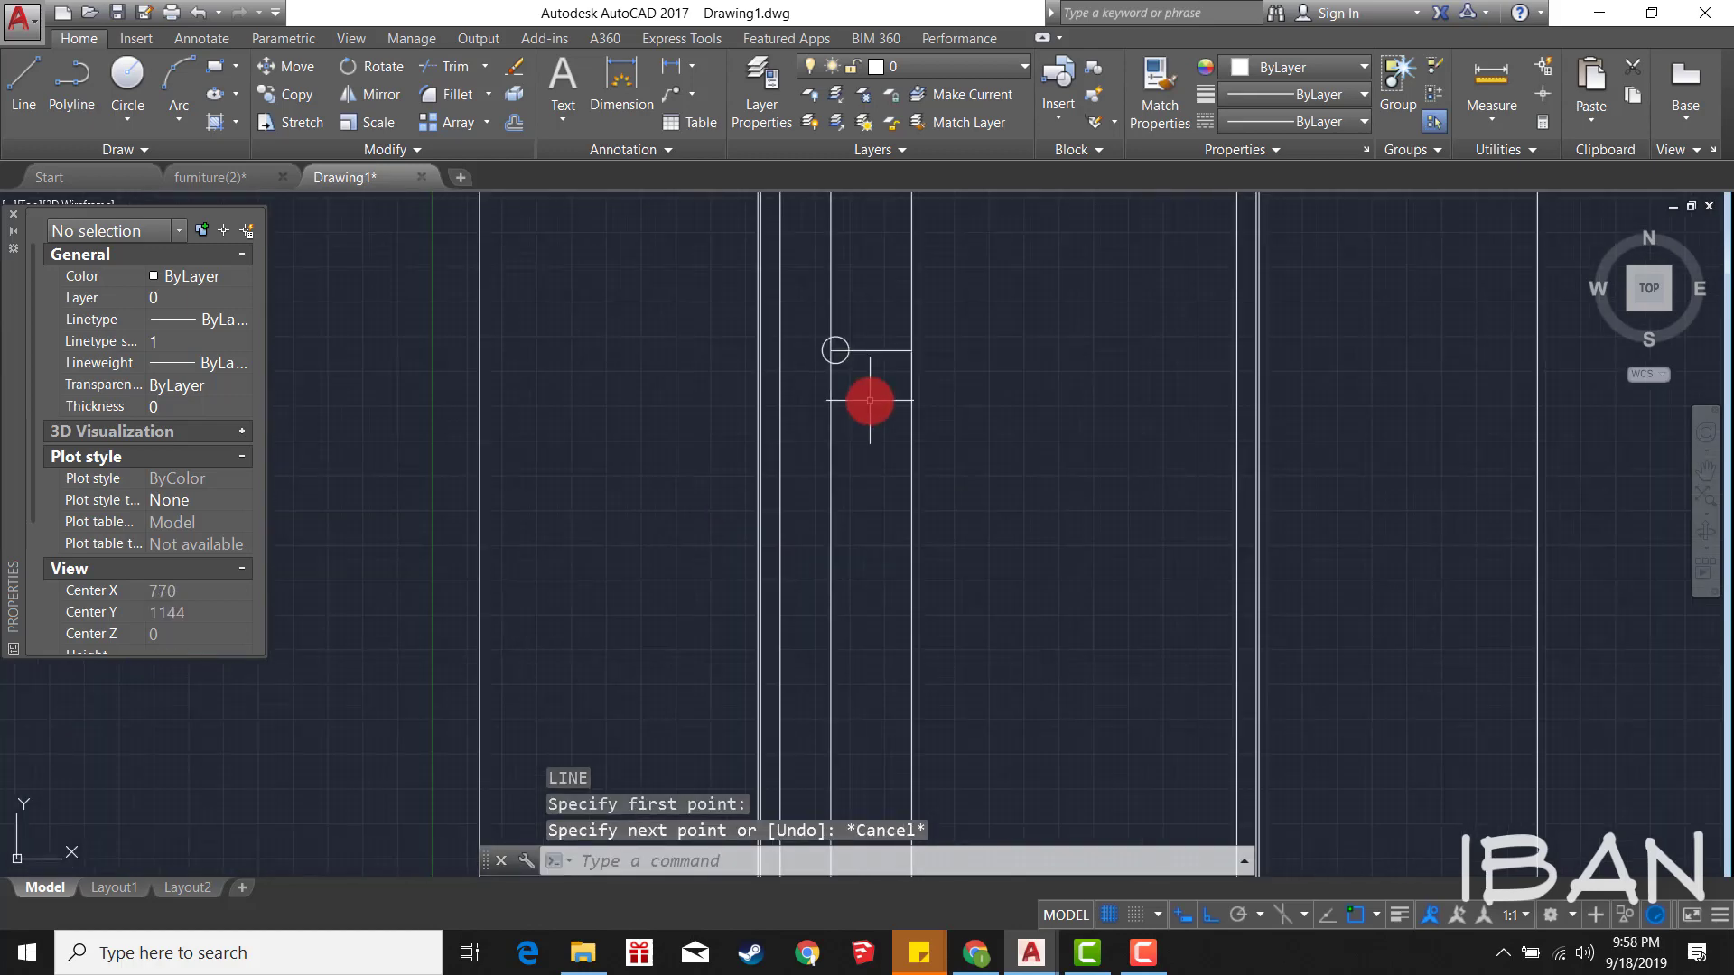
text(o)
key(Return)
key(Return)
click(876, 352)
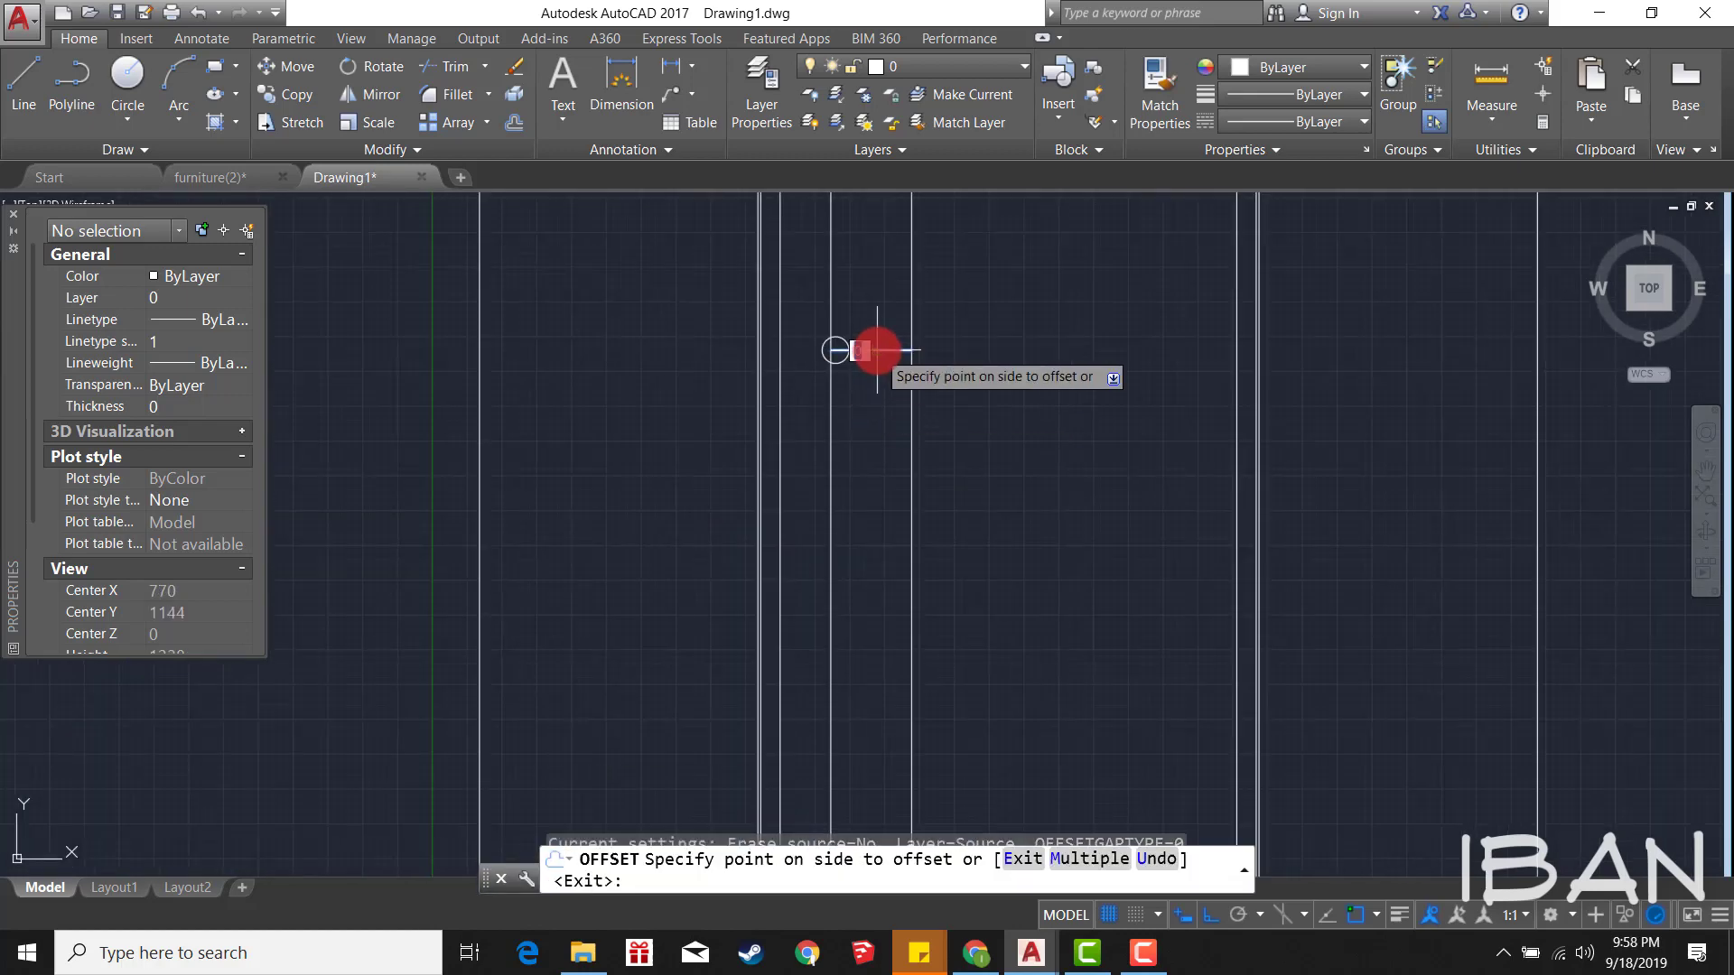
key(Escape)
Step: Move the two lever lines upward into position against the rosette
scroll(874, 290, up, 4)
click(877, 531)
click(852, 344)
scroll(854, 343, up, 4)
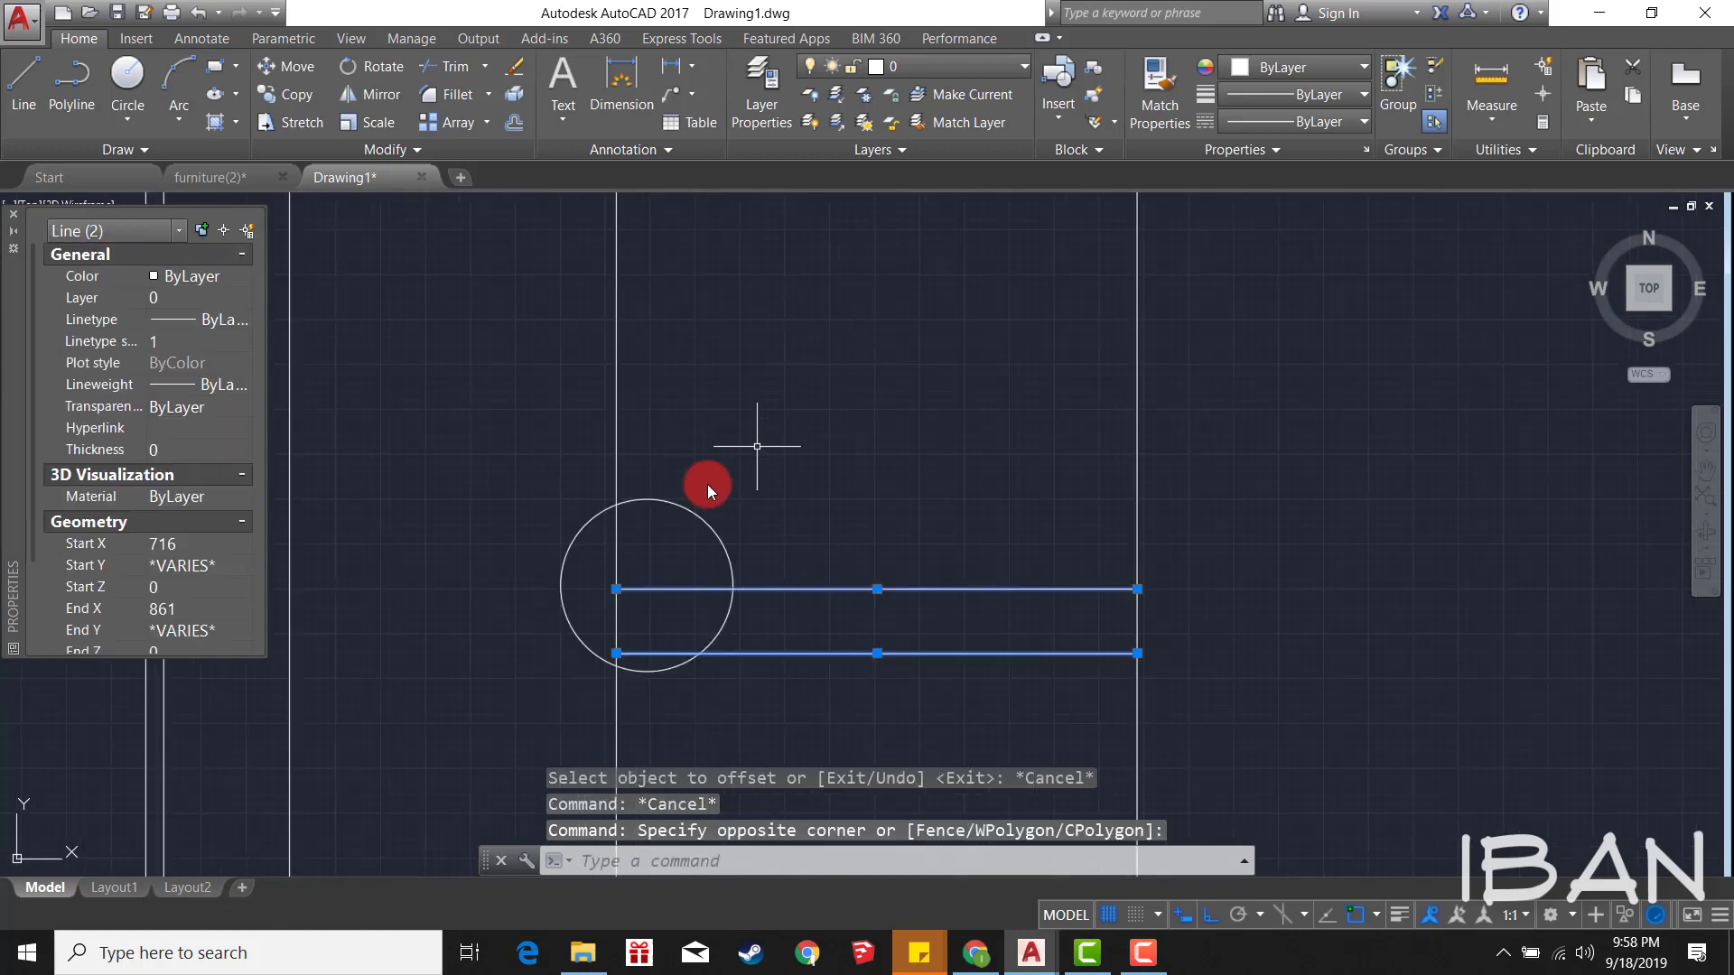
text(m)
key(Return)
click(627, 588)
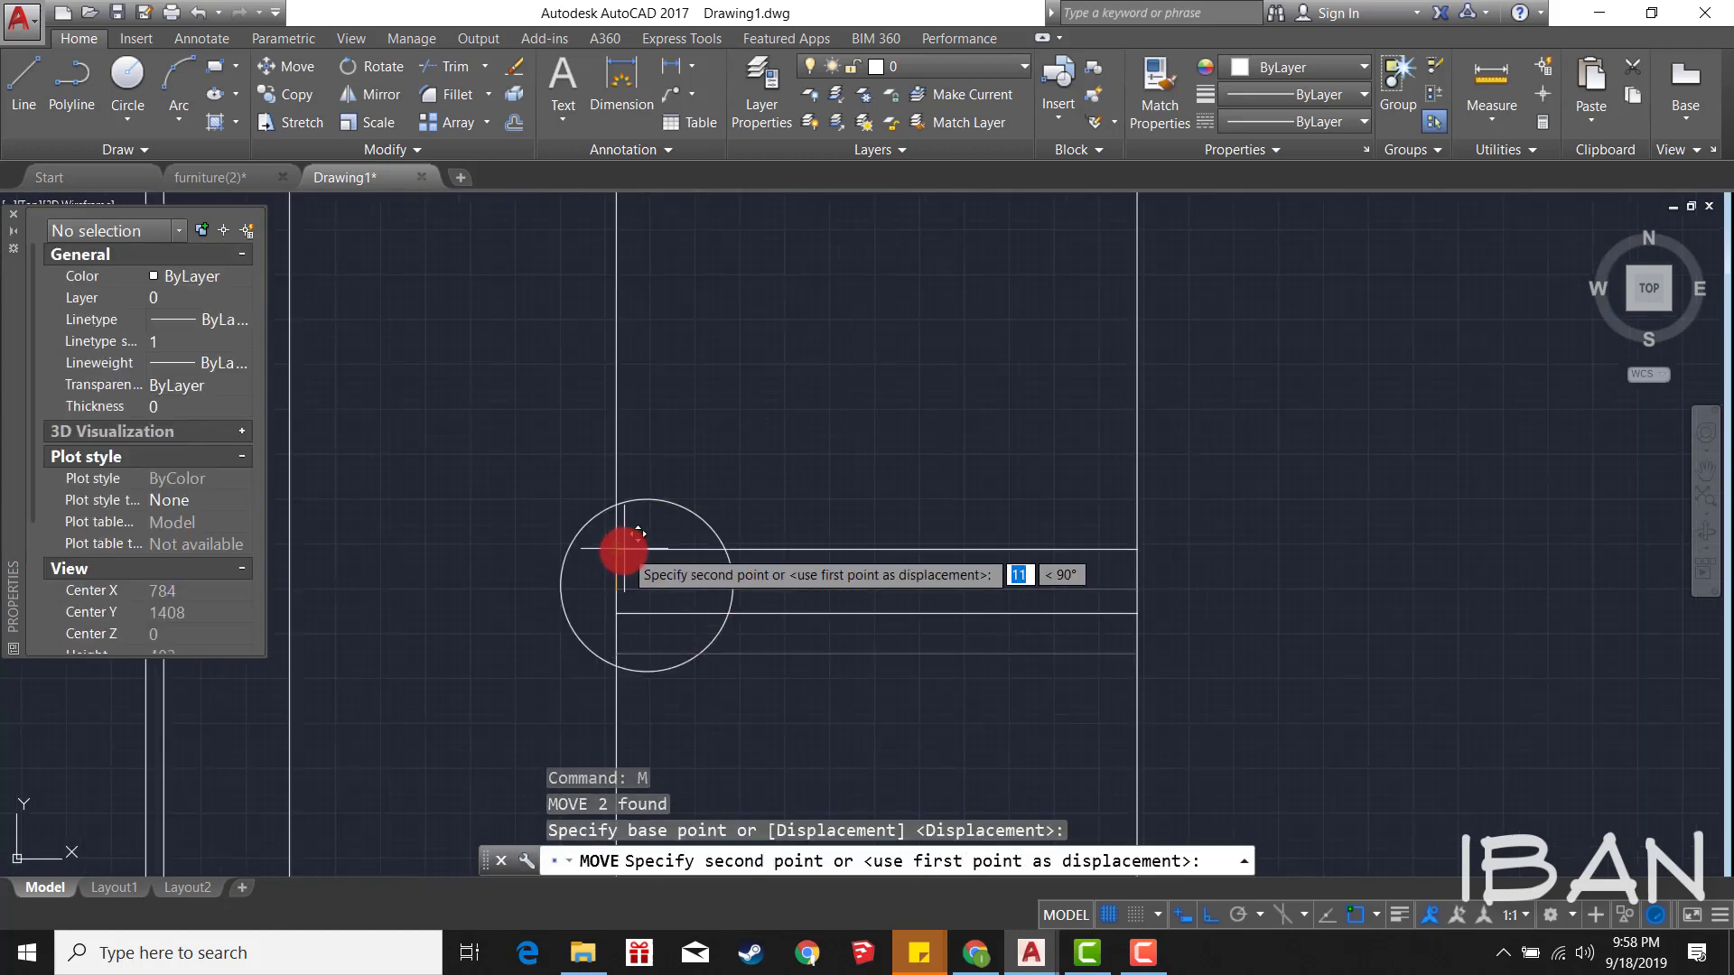
click(619, 560)
key(Escape)
scroll(682, 500, down, 3)
scroll(844, 449, down, 2)
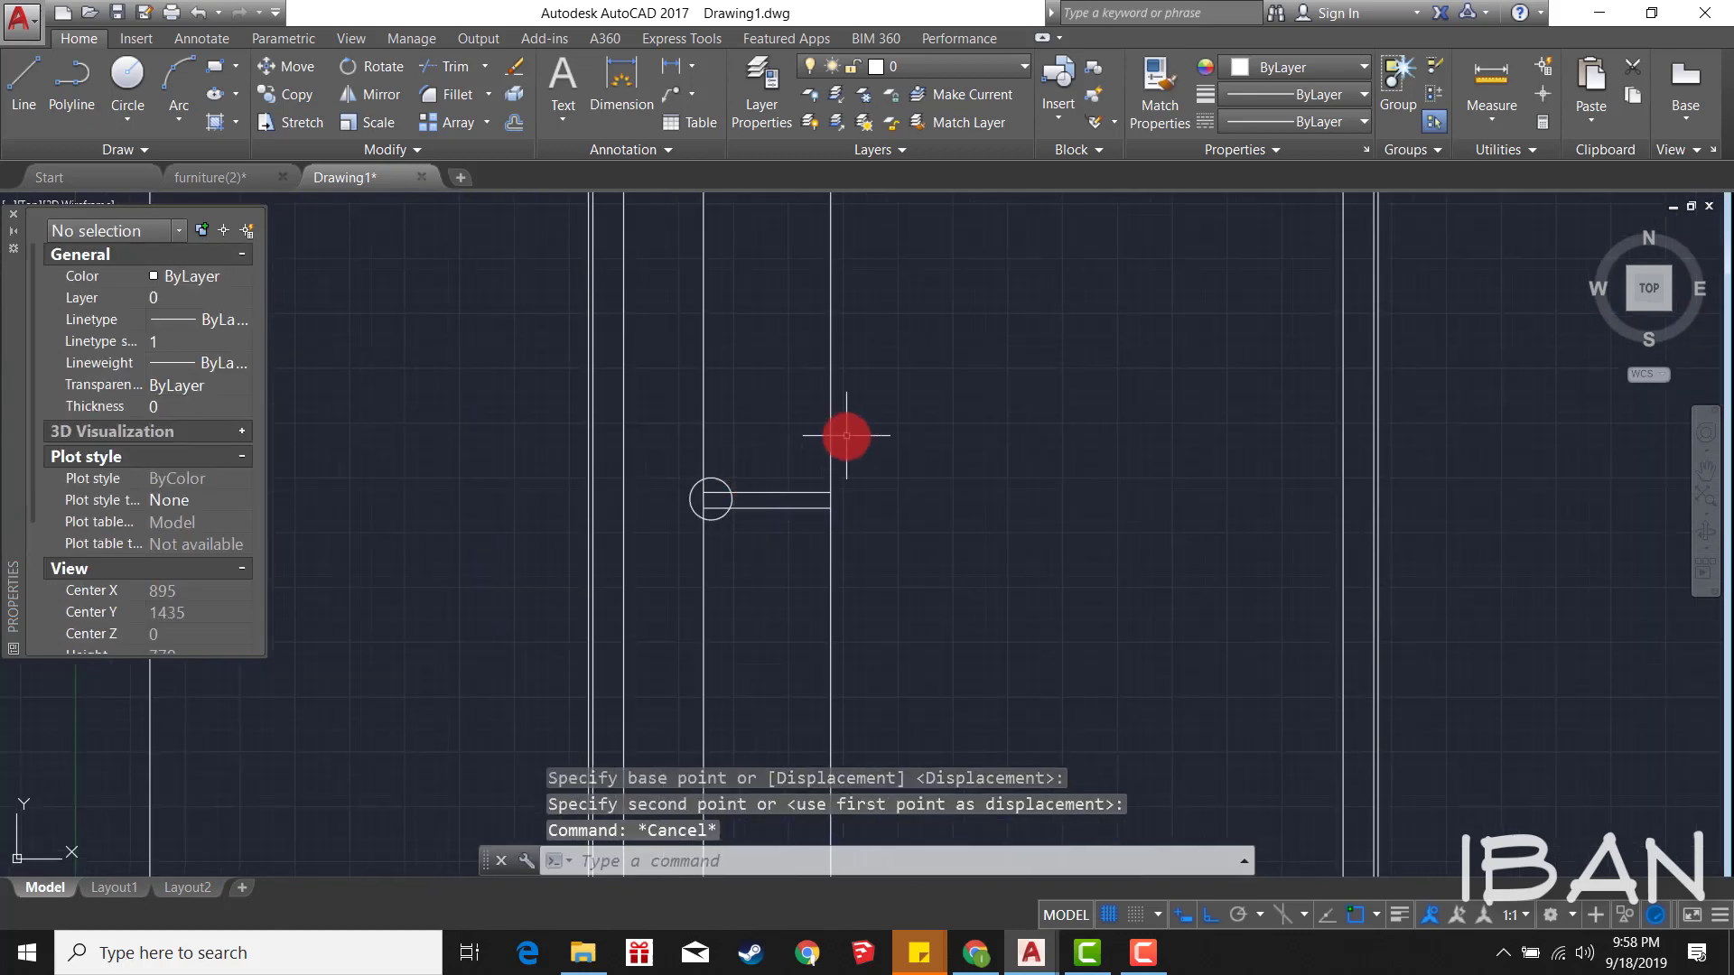
Step: Trim the vertical line between the lever lines and the excess segments near the circle
text(tr)
key(Return)
click(859, 488)
click(763, 395)
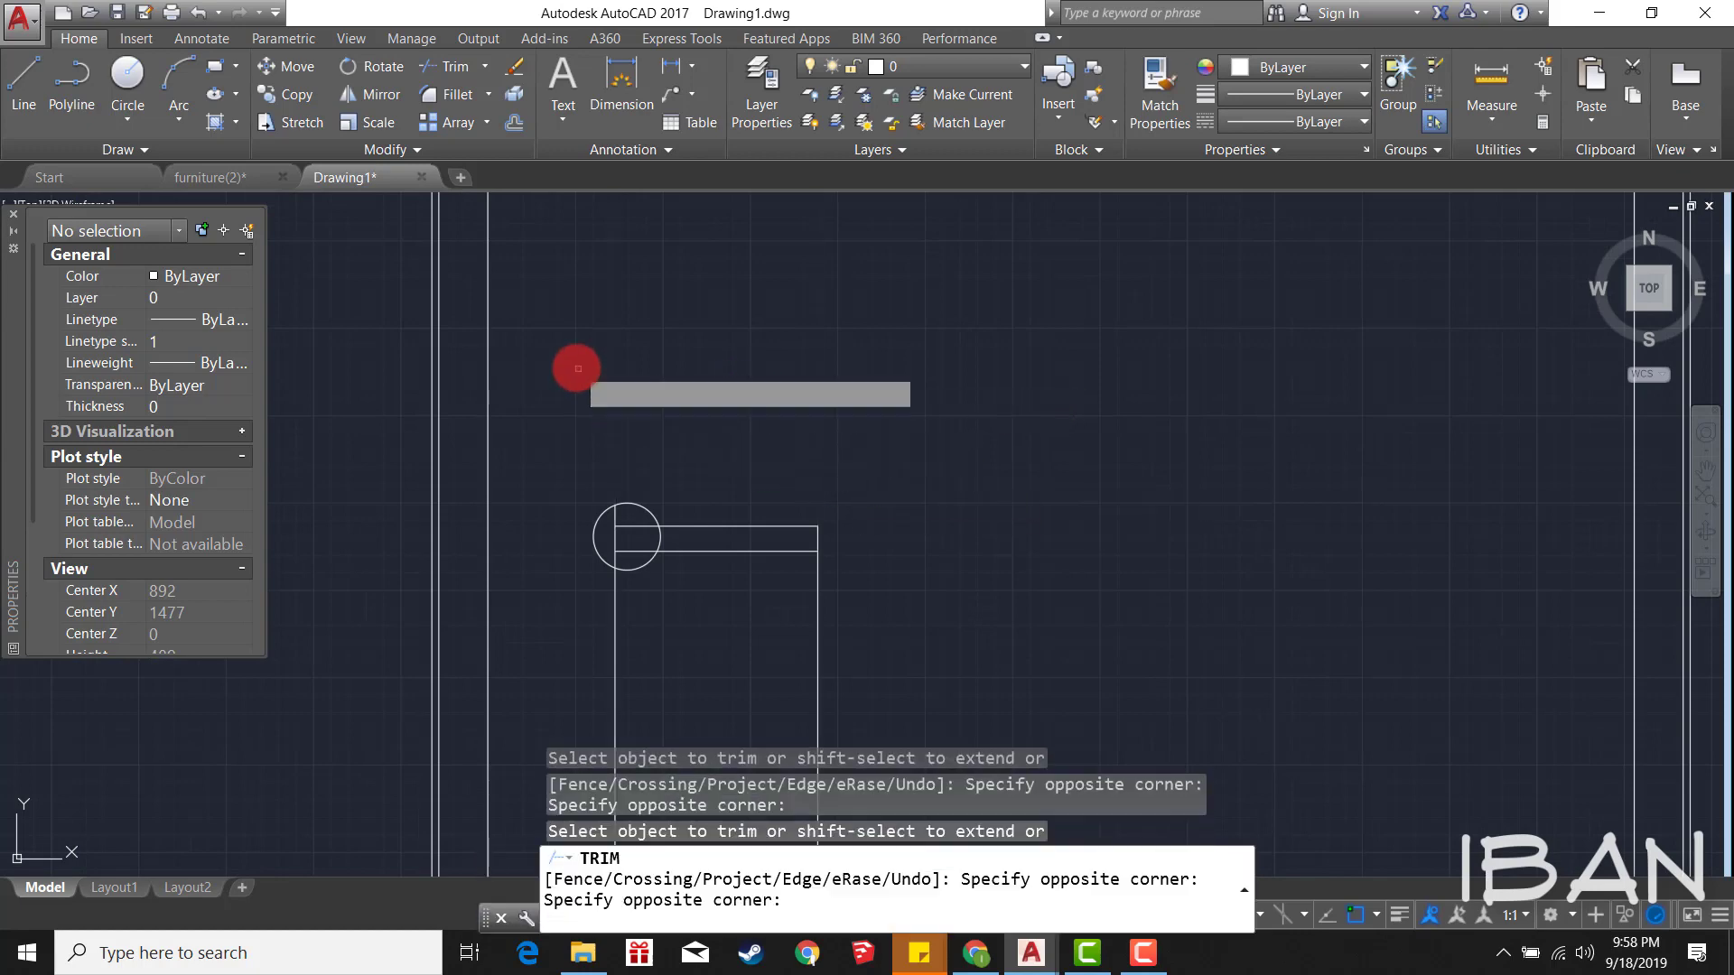
scroll(619, 516, up, 5)
scroll(732, 460, down, 5)
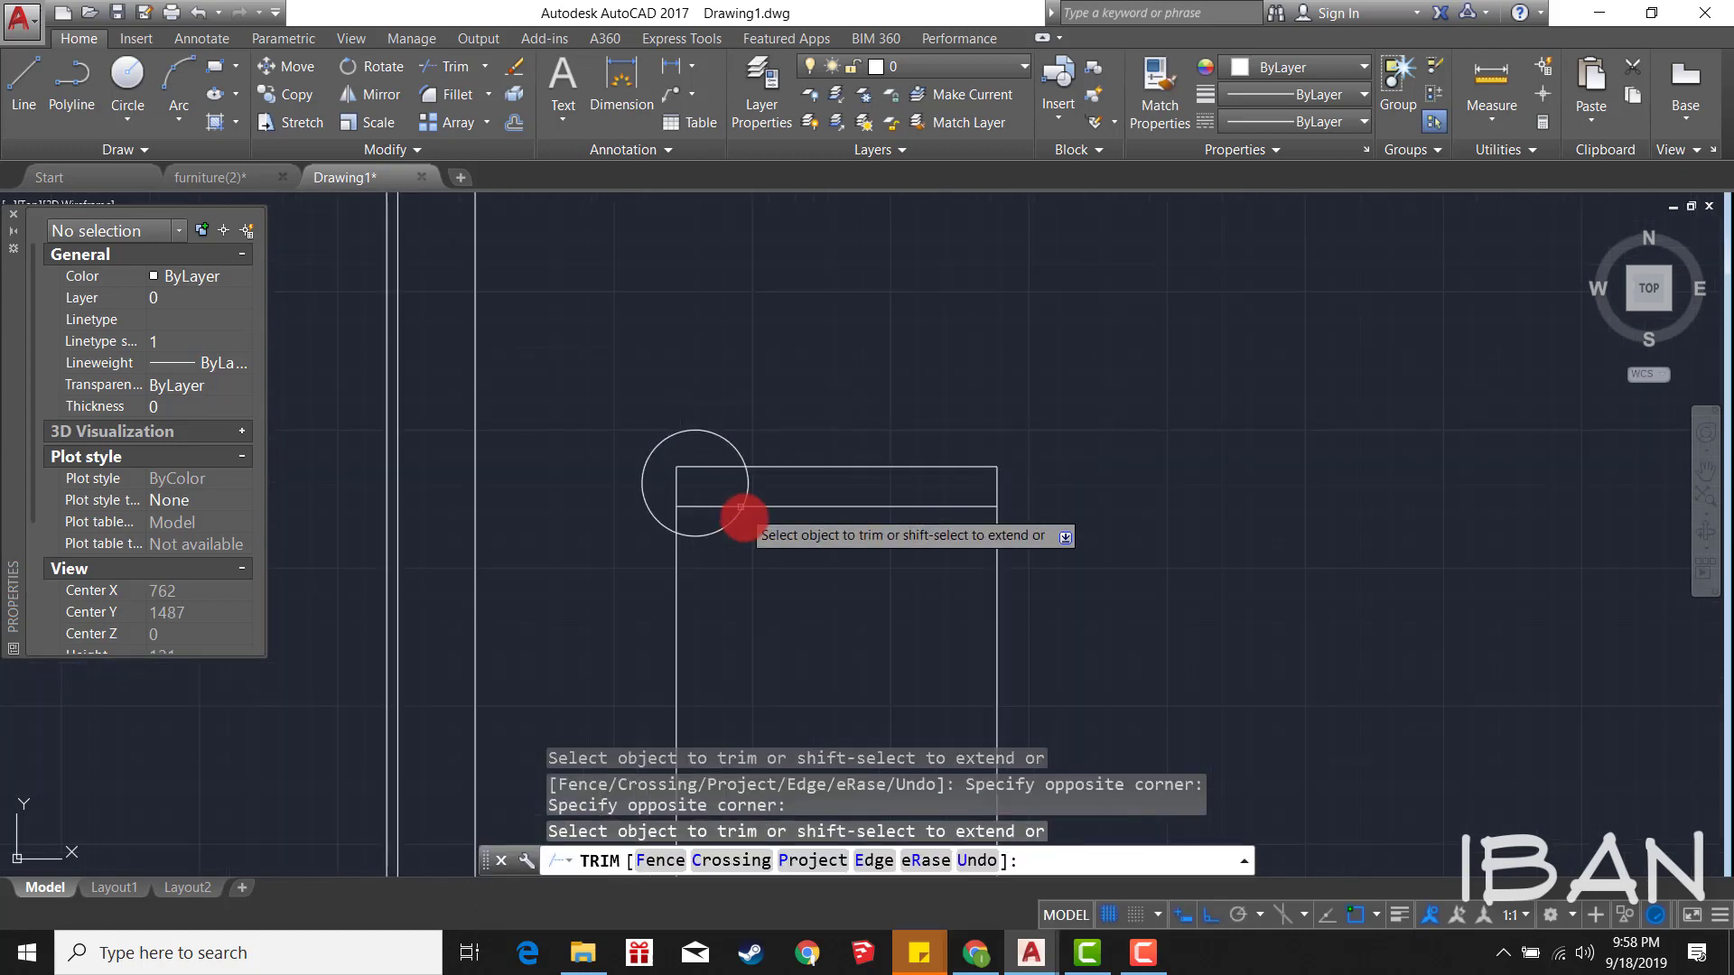
scroll(804, 497, up, 1)
scroll(958, 524, up, 2)
scroll(608, 418, up, 2)
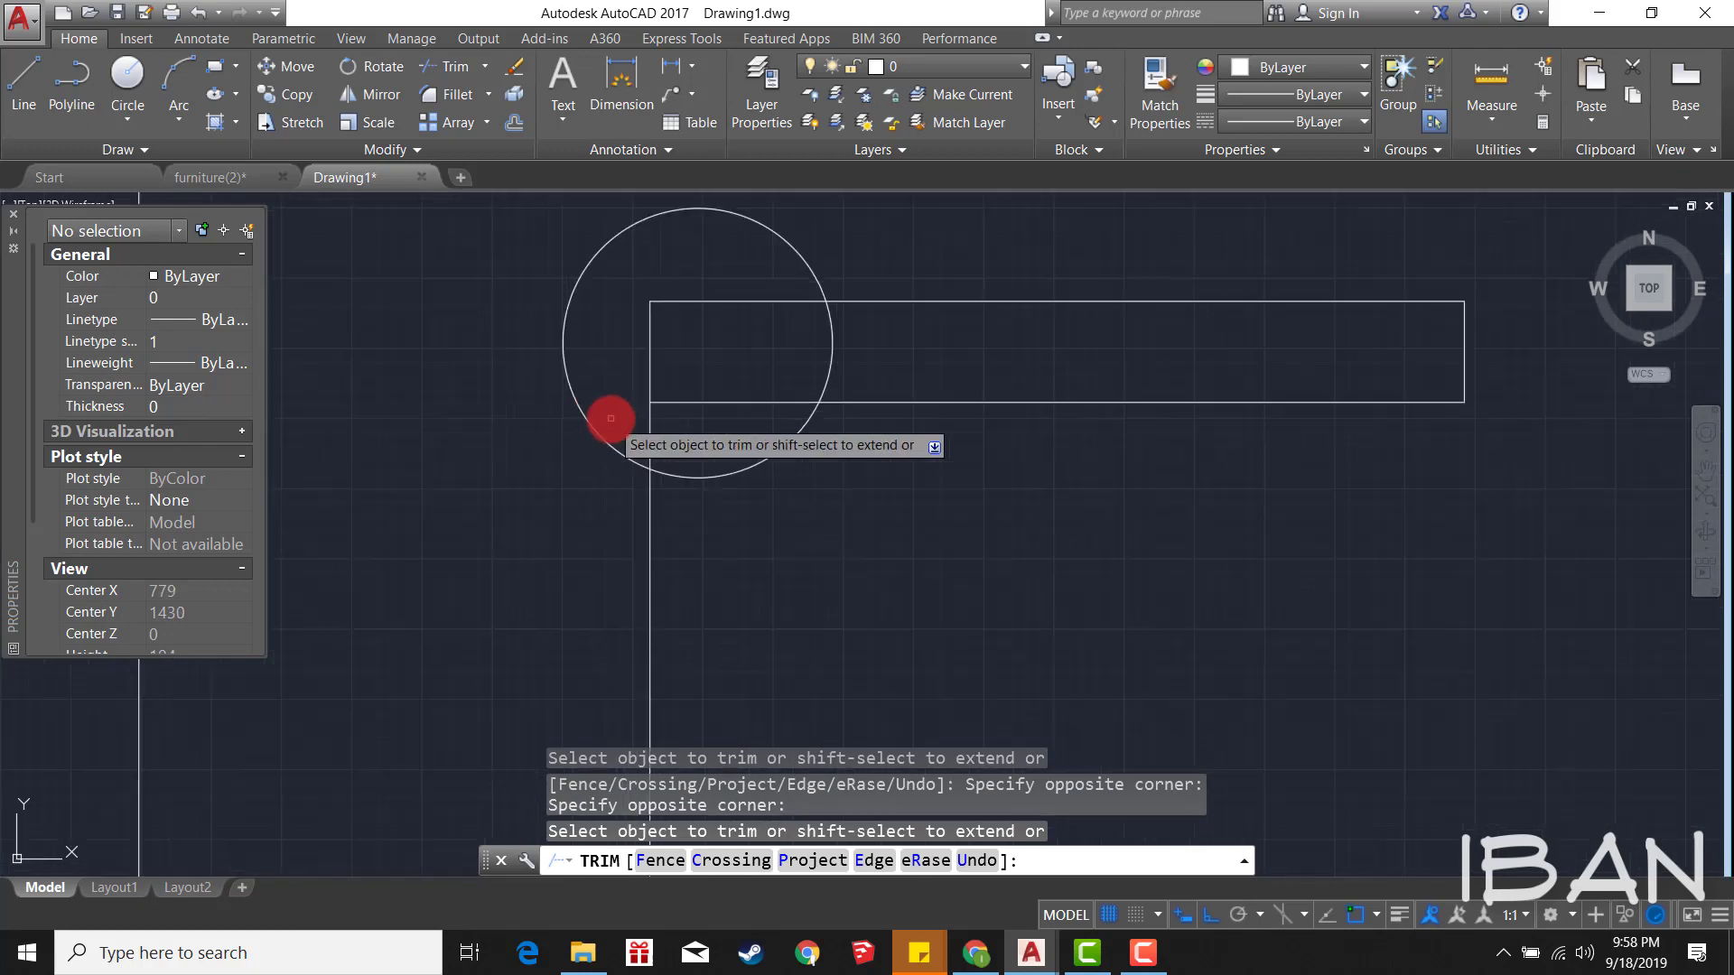
click(633, 438)
click(686, 478)
scroll(744, 563, down, 2)
key(Escape)
click(741, 554)
Step: Erase the leftover vertical line beside the handle
click(670, 523)
text(e)
key(Return)
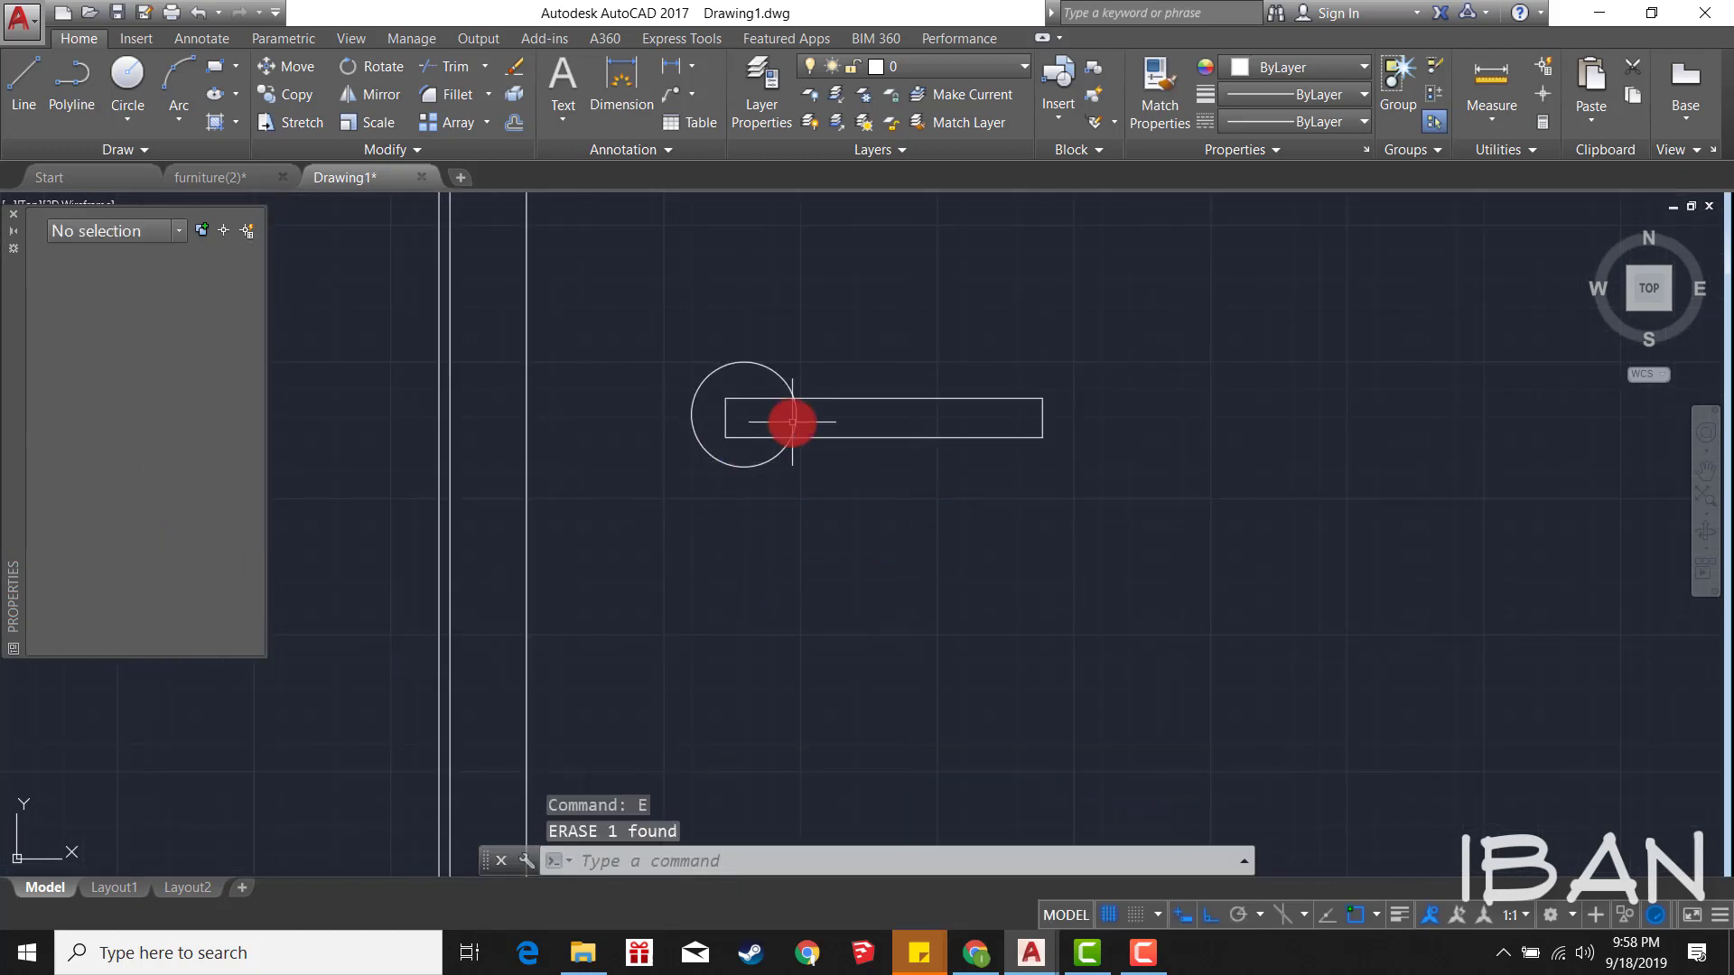
scroll(777, 477, down, 5)
text(C)
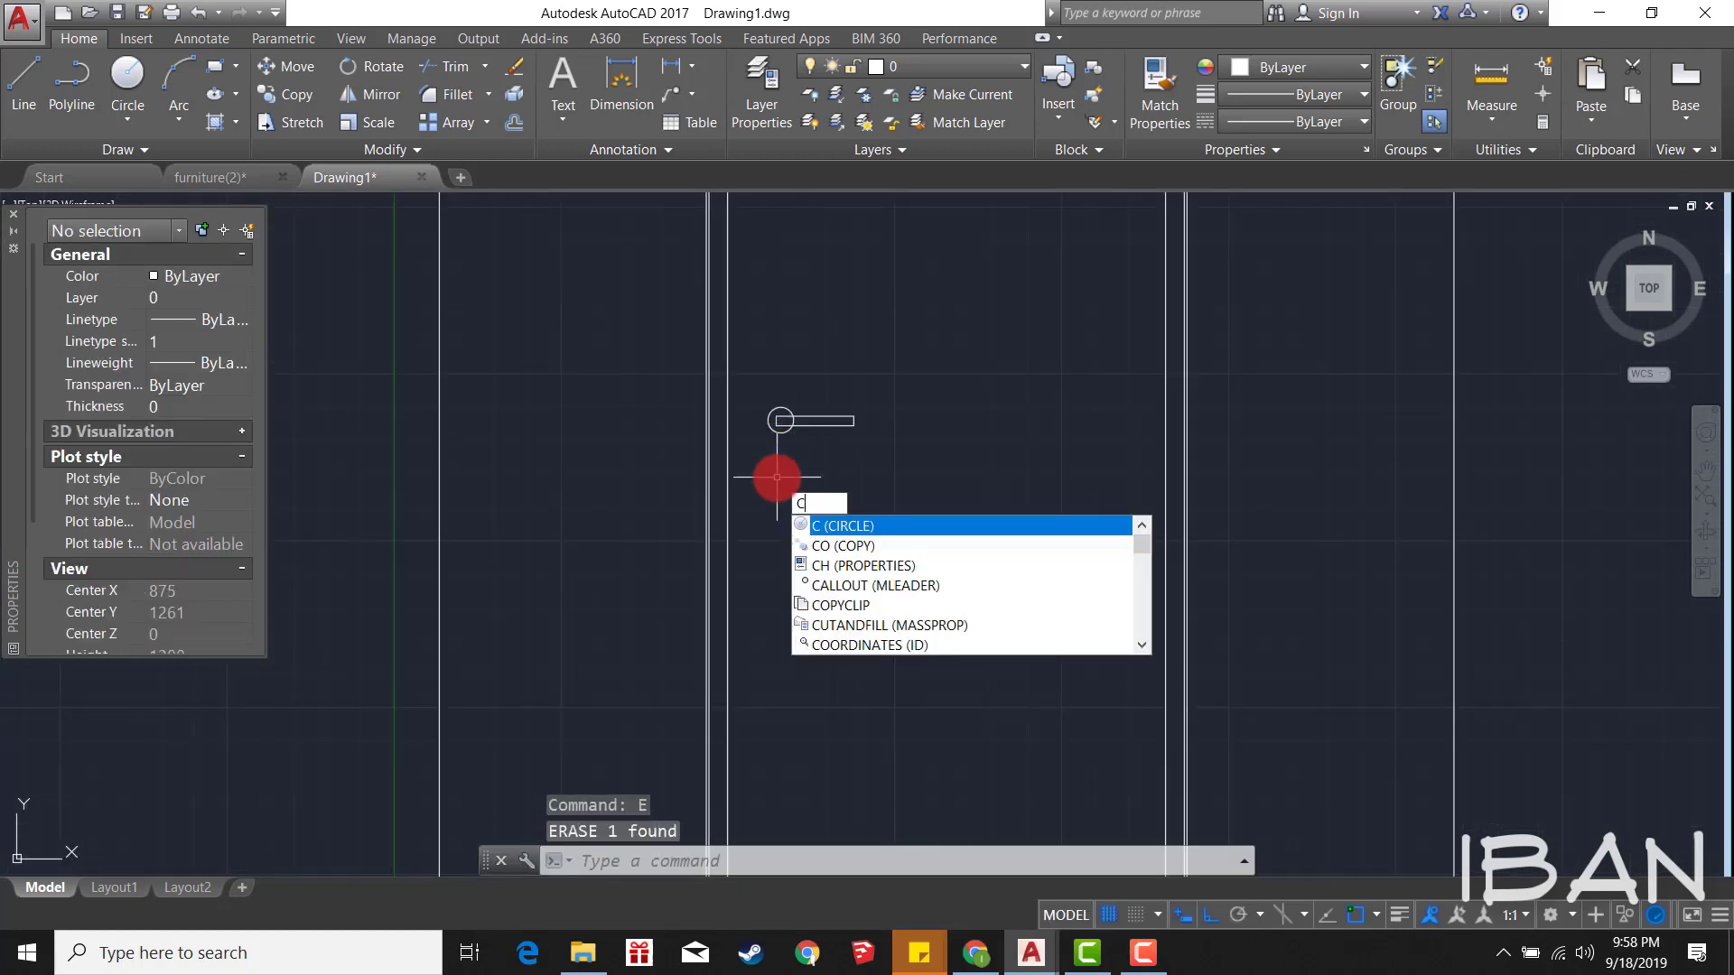
key(Return)
scroll(785, 477, up, 4)
scroll(782, 373, up, 4)
click(792, 439)
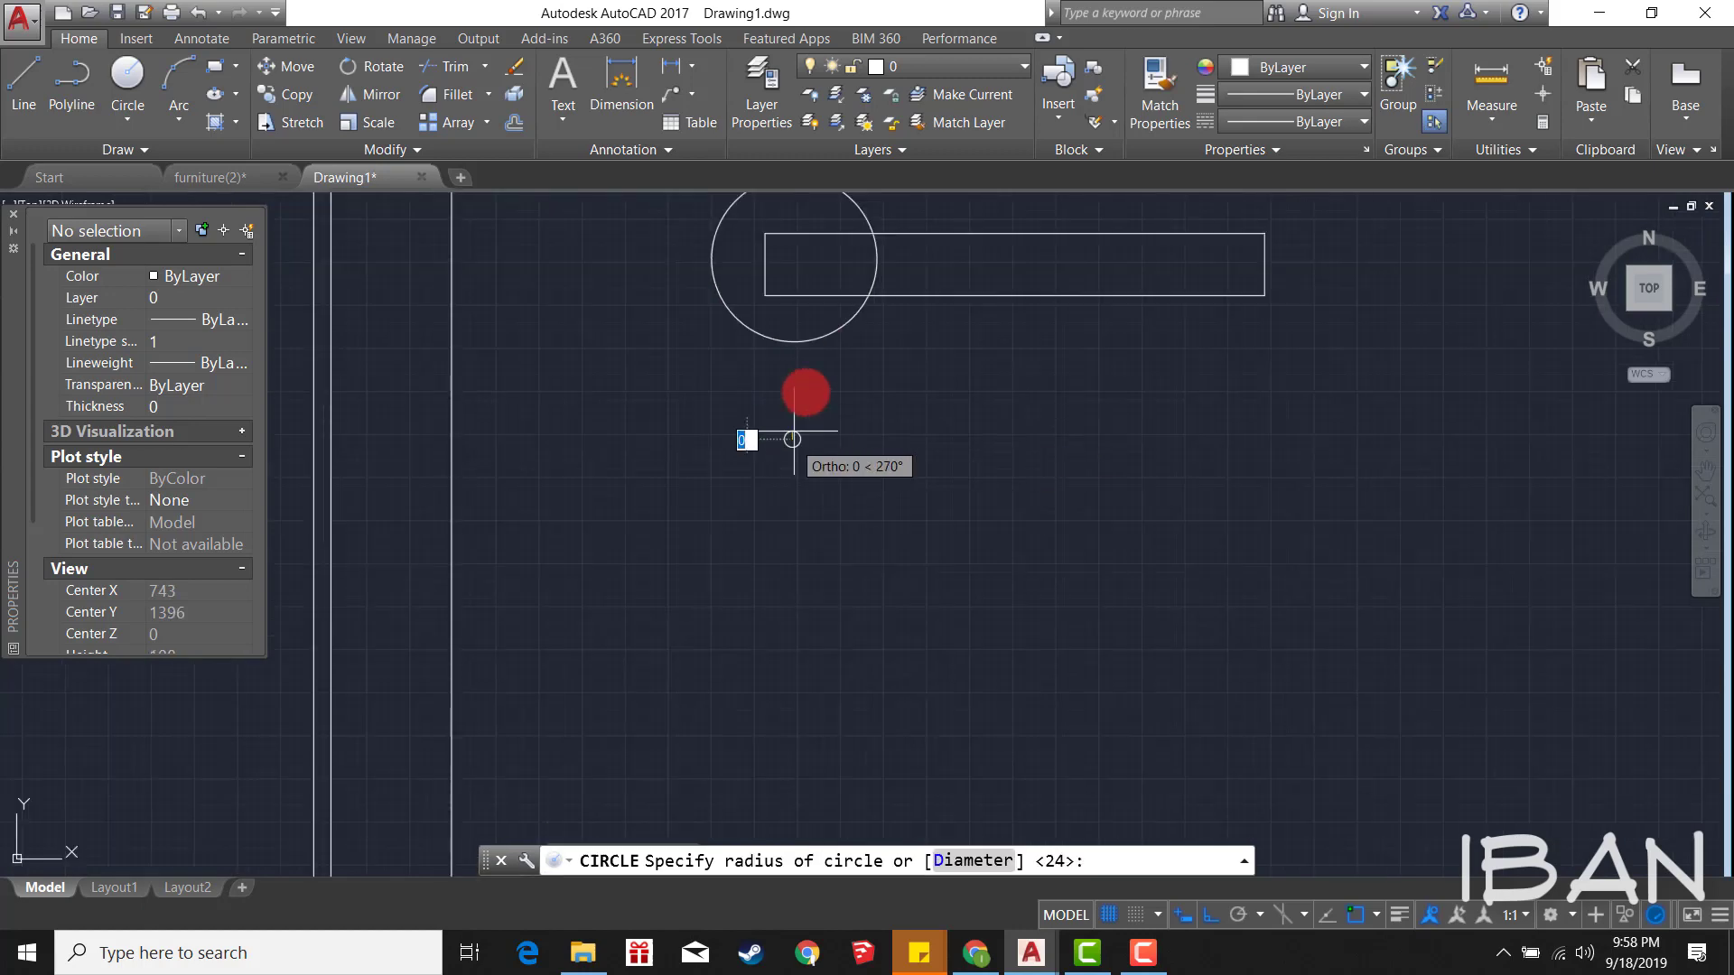
key(Escape)
scroll(795, 406, down, 5)
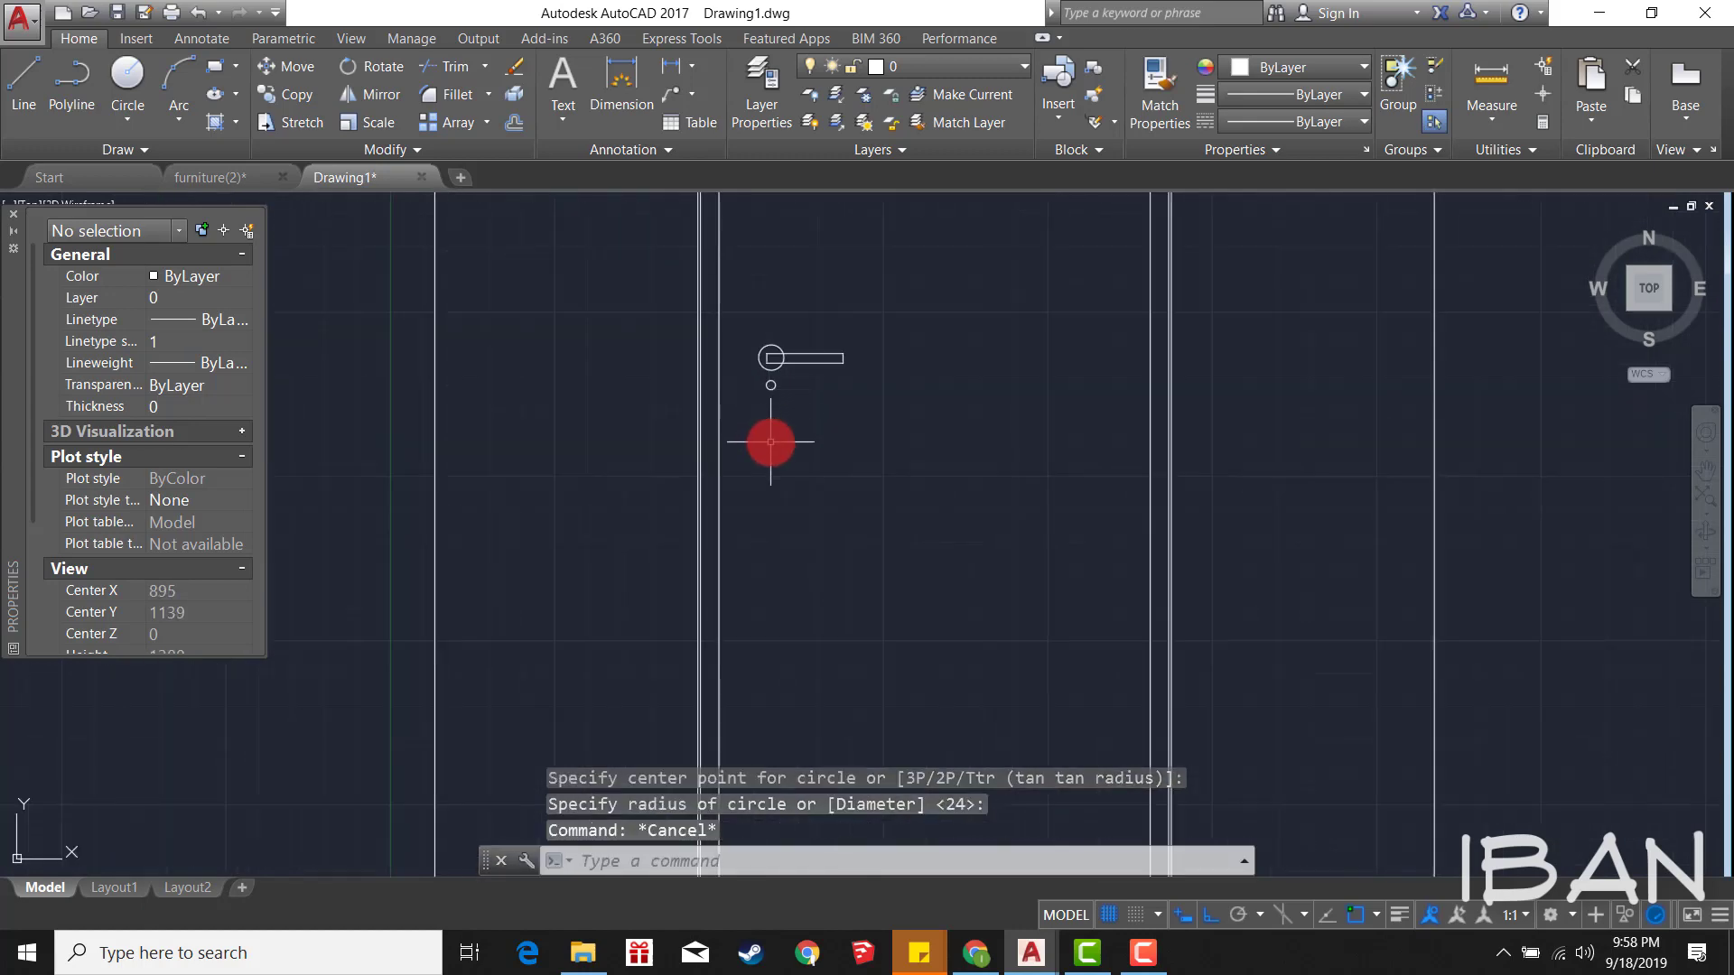
scroll(768, 357, up, 3)
Step: Select the small circle and start moving it from its centre, then cancel
text(xl)
key(Return)
scroll(768, 358, up, 2)
text(v)
key(Return)
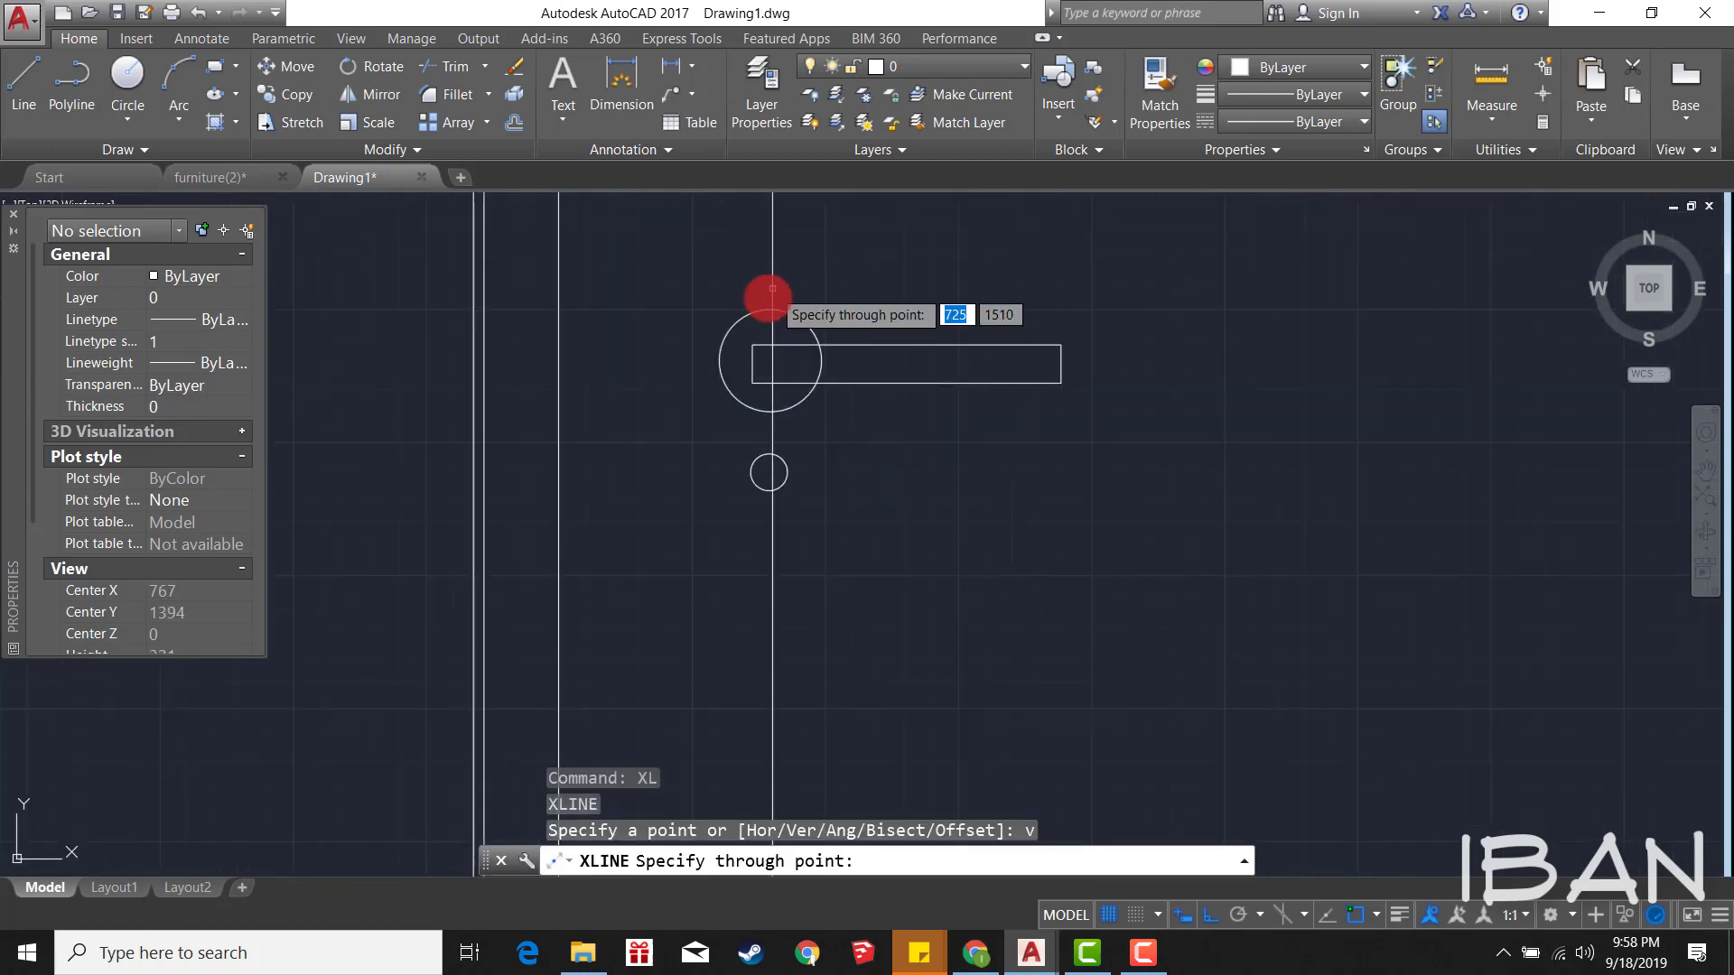
key(Escape)
click(822, 506)
scroll(795, 452, up, 3)
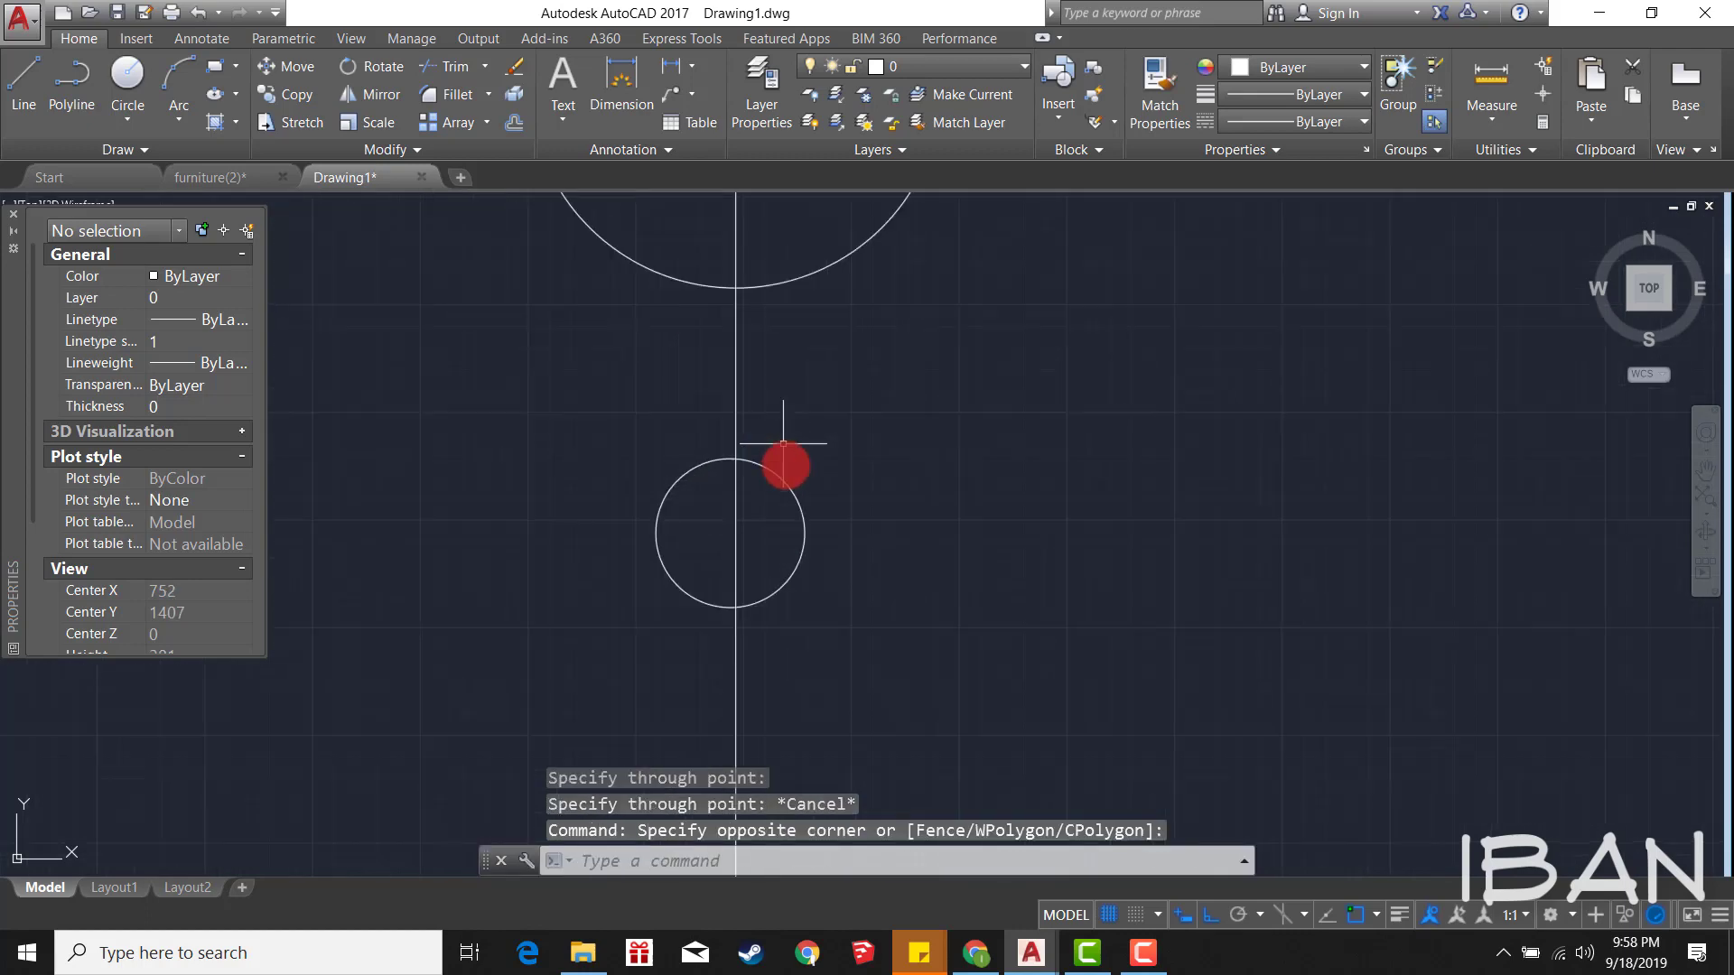
text(m)
key(Return)
click(732, 532)
scroll(733, 532, up, 2)
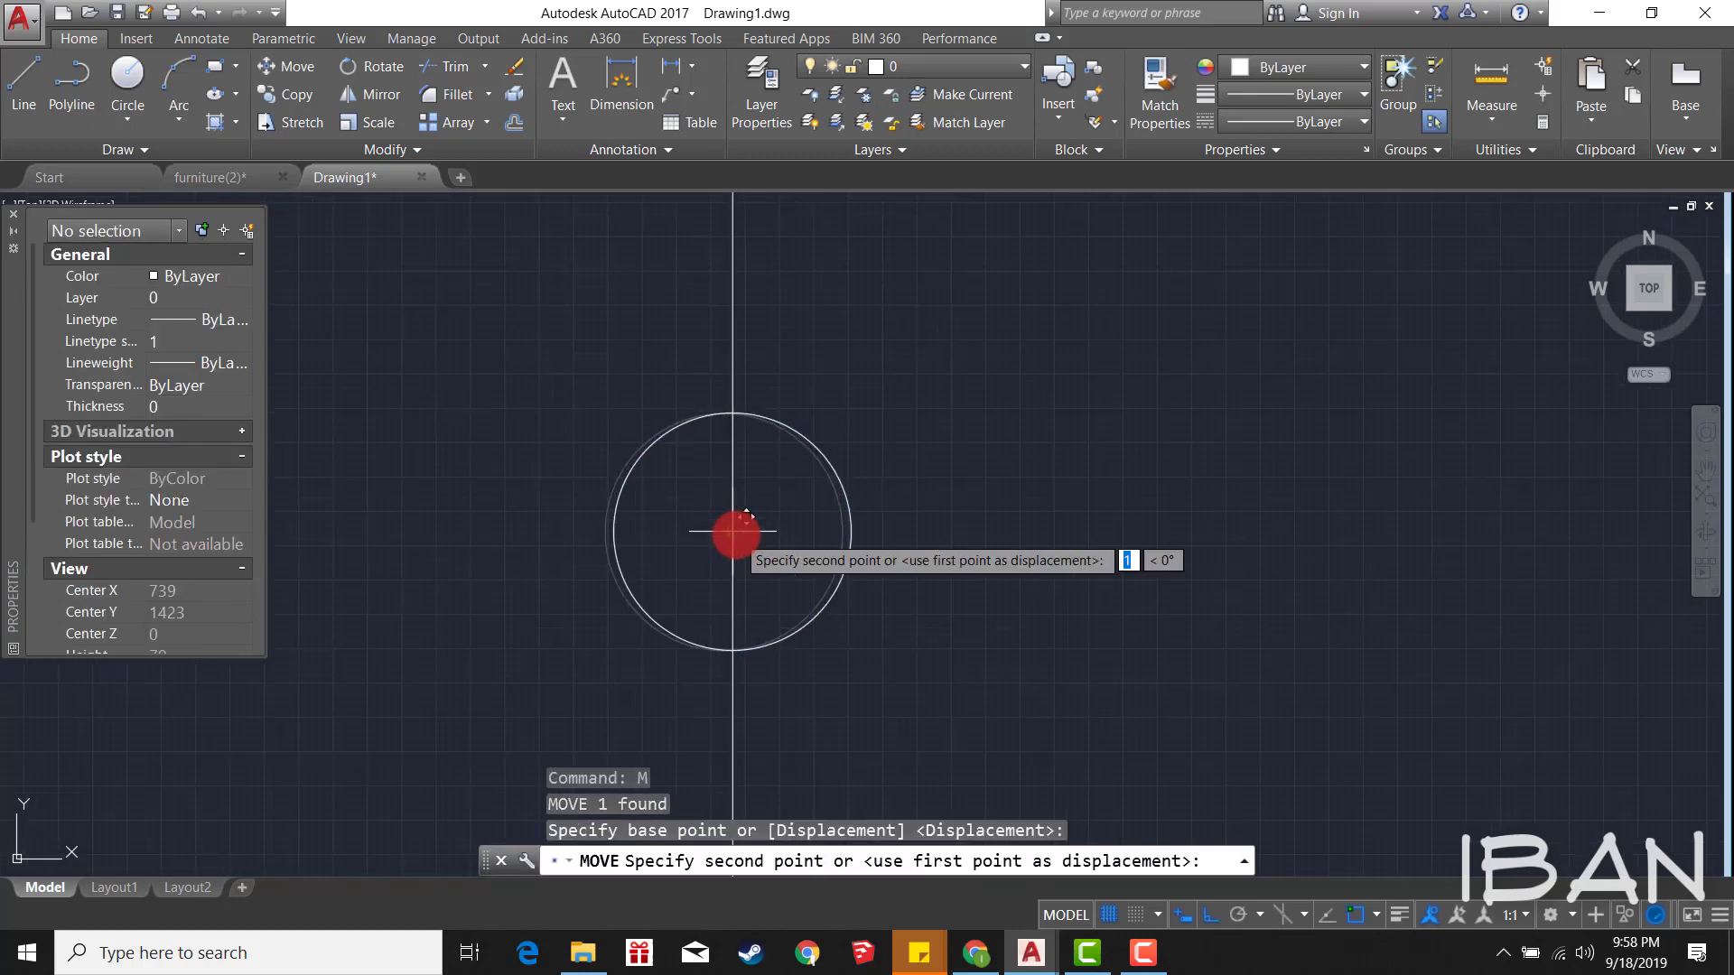
key(Escape)
scroll(790, 425, down, 3)
Step: Erase the vertical construction line
click(885, 542)
click(560, 587)
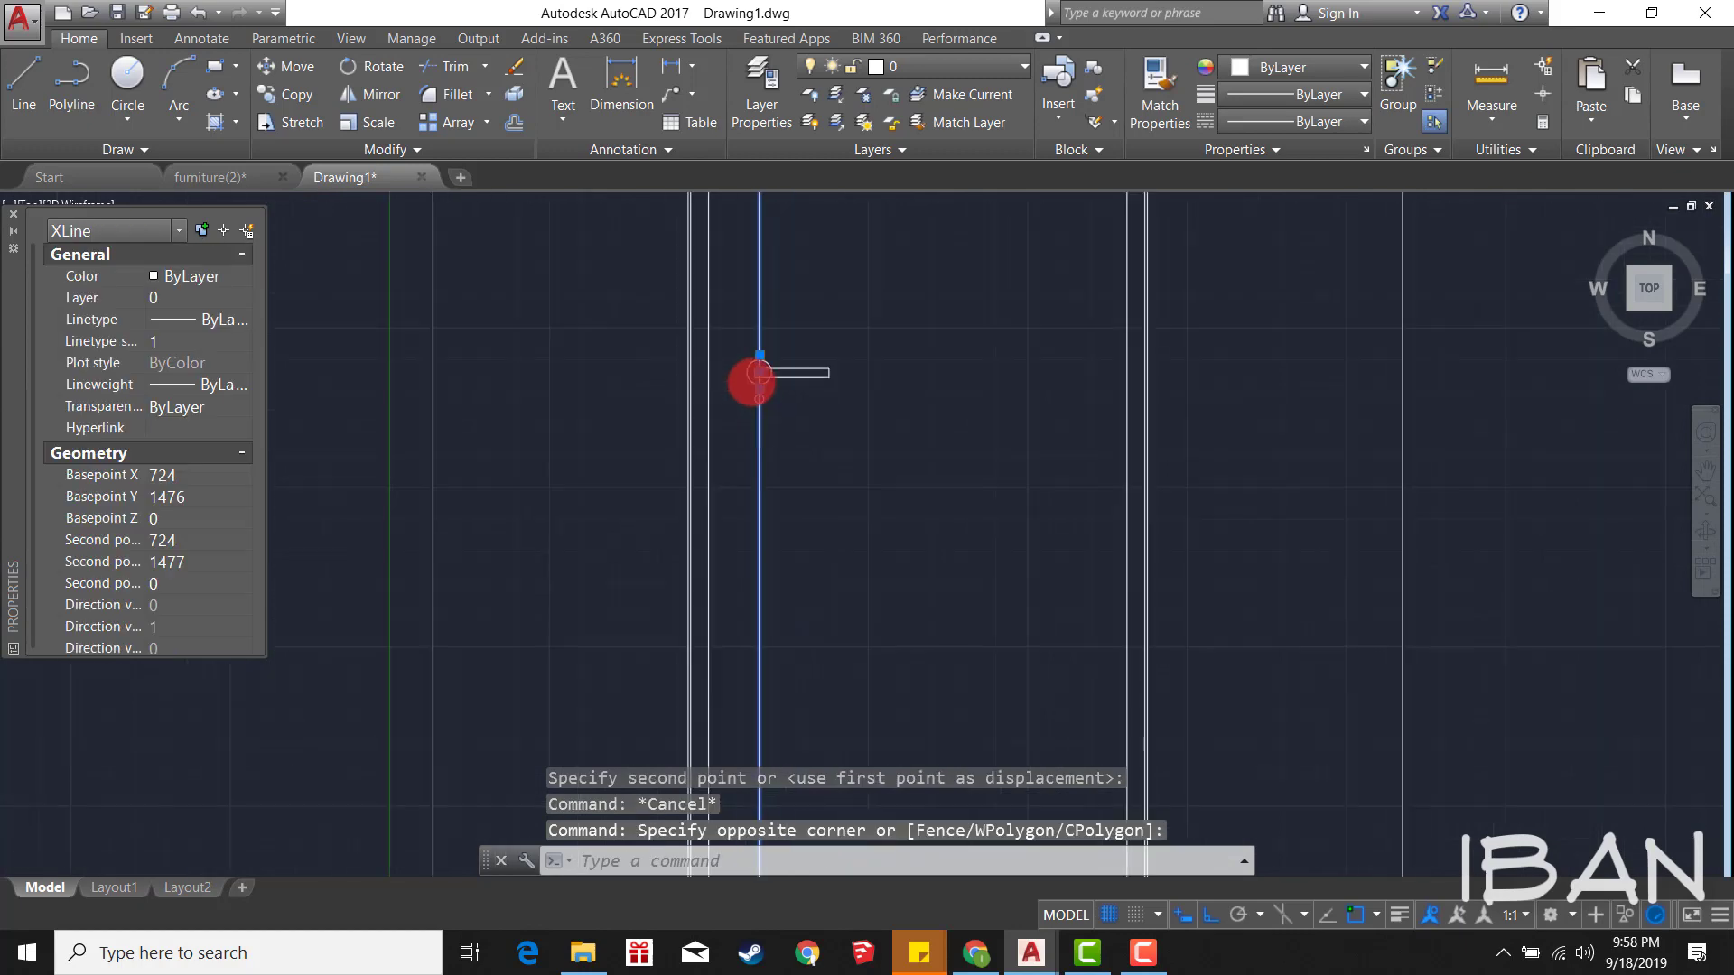
text(e)
key(Return)
scroll(800, 321, down, 5)
scroll(721, 735, up, 2)
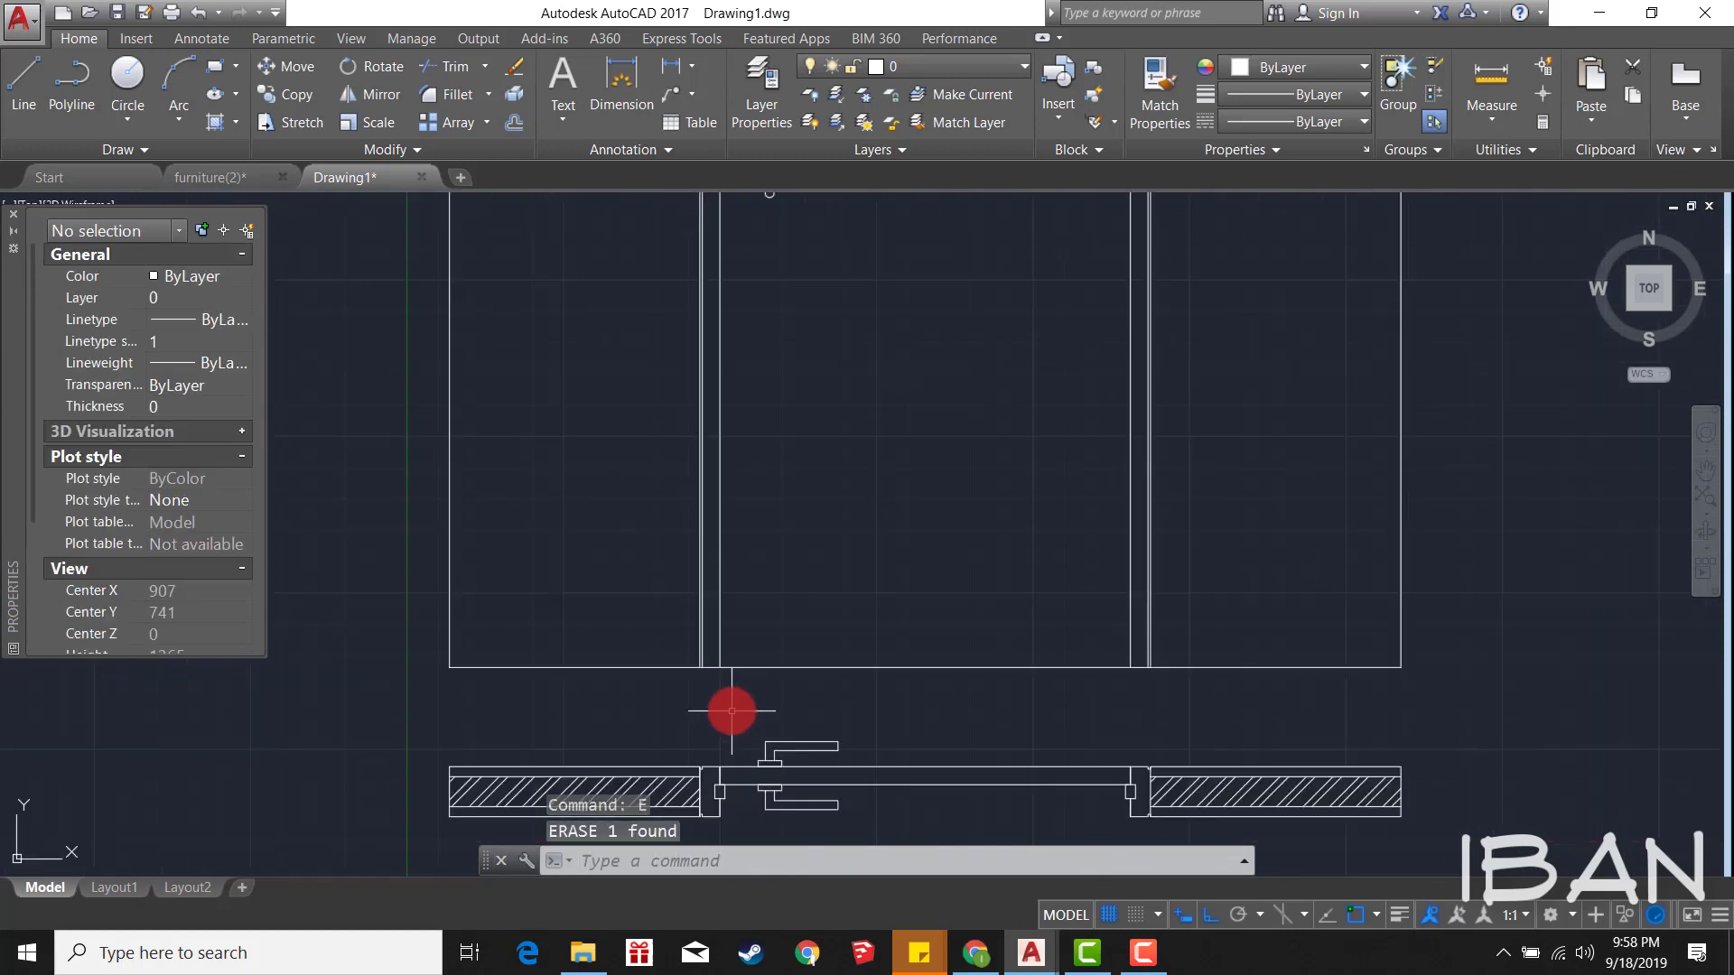
Step: Place a new vertical construction line at the handle corner
text(xl)
key(Return)
key(Escape)
key(Escape)
scroll(763, 723, up, 2)
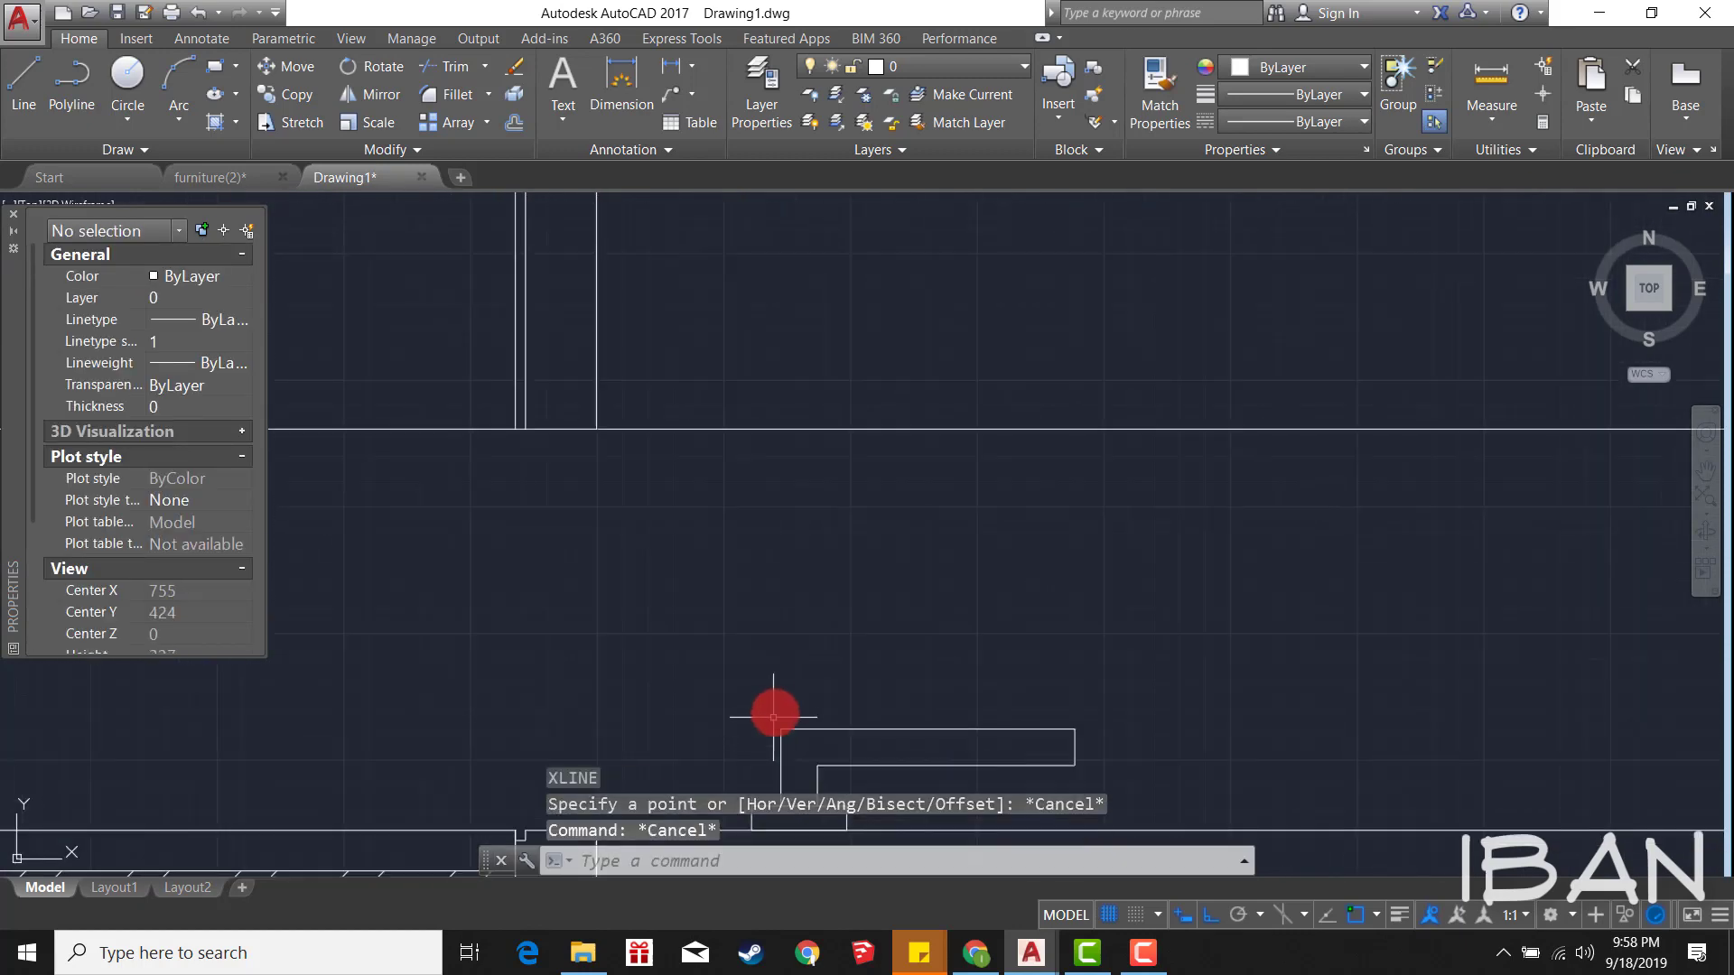
scroll(782, 632, up, 2)
key(Return)
scroll(782, 605, up, 2)
text(v)
key(Return)
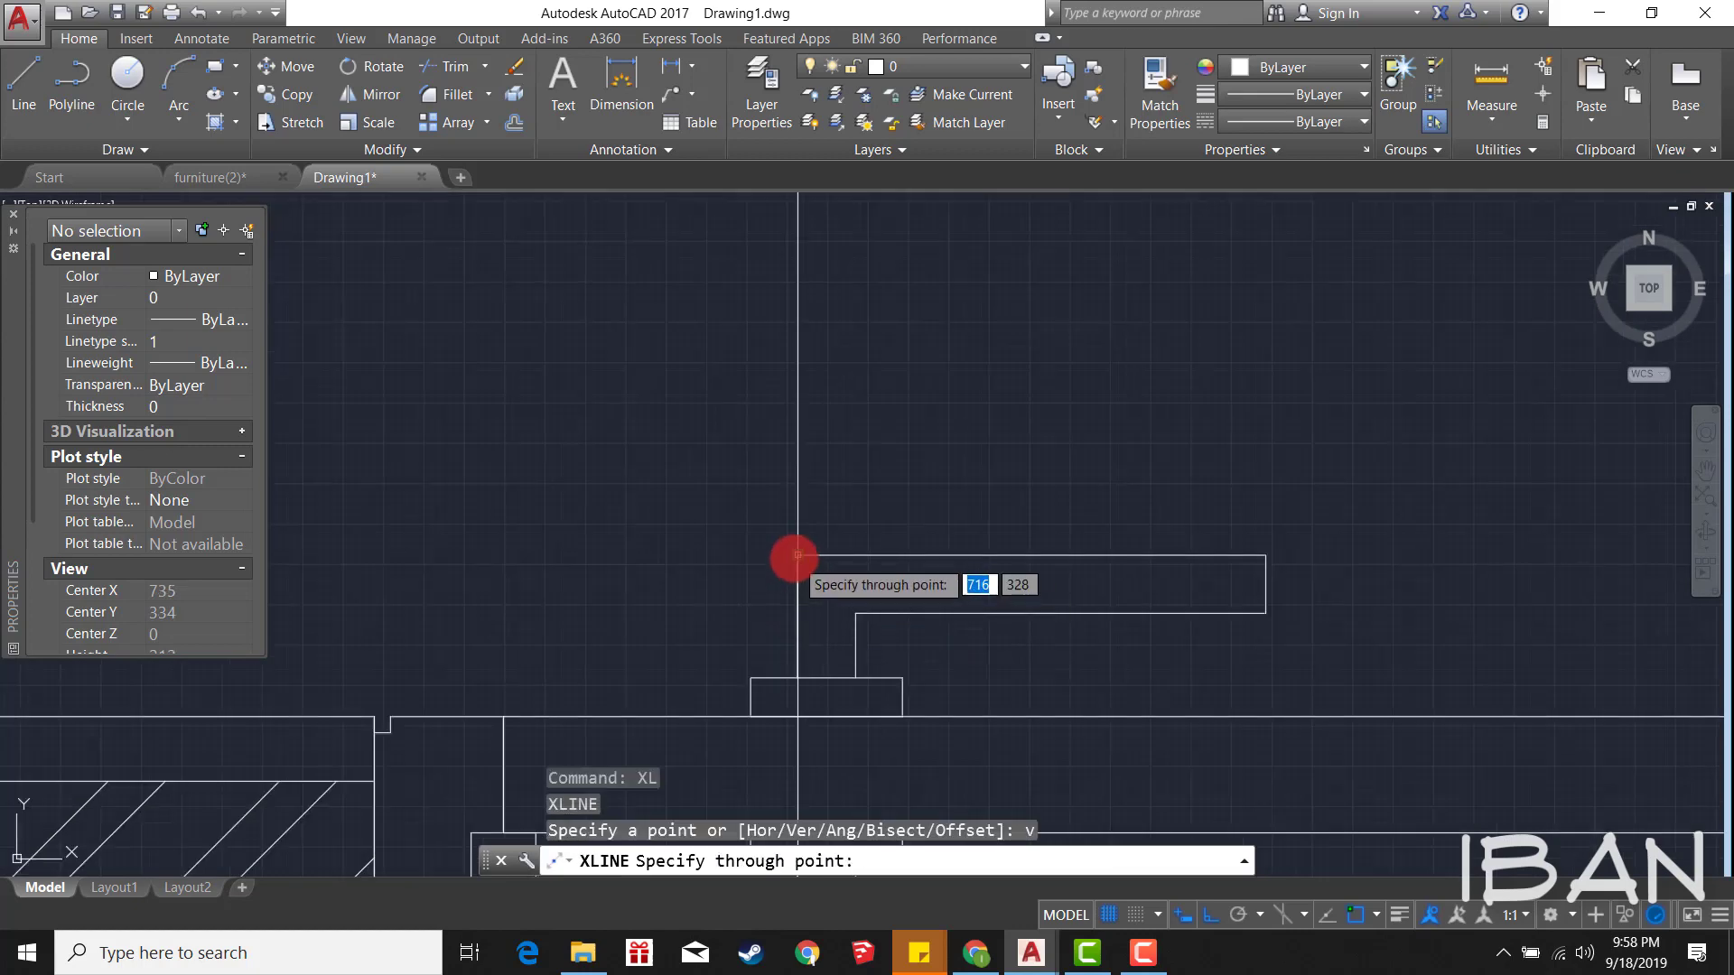
click(798, 555)
key(Escape)
scroll(828, 550, up, 2)
scroll(817, 515, up, 1)
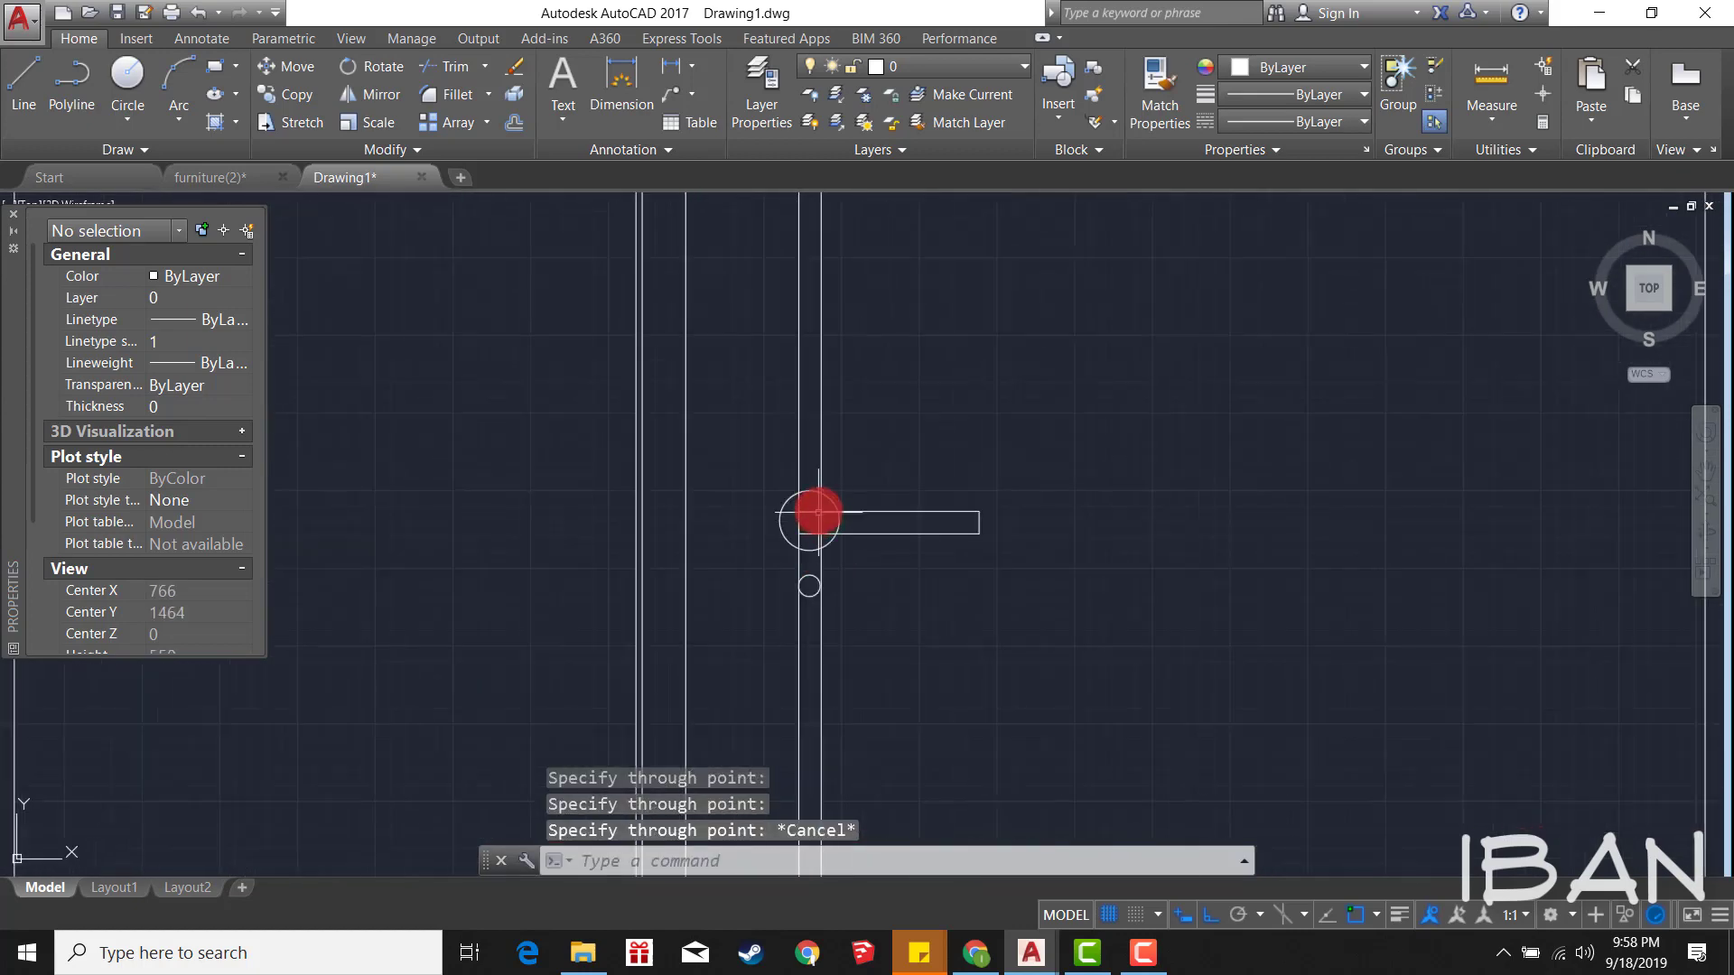
scroll(818, 512, up, 4)
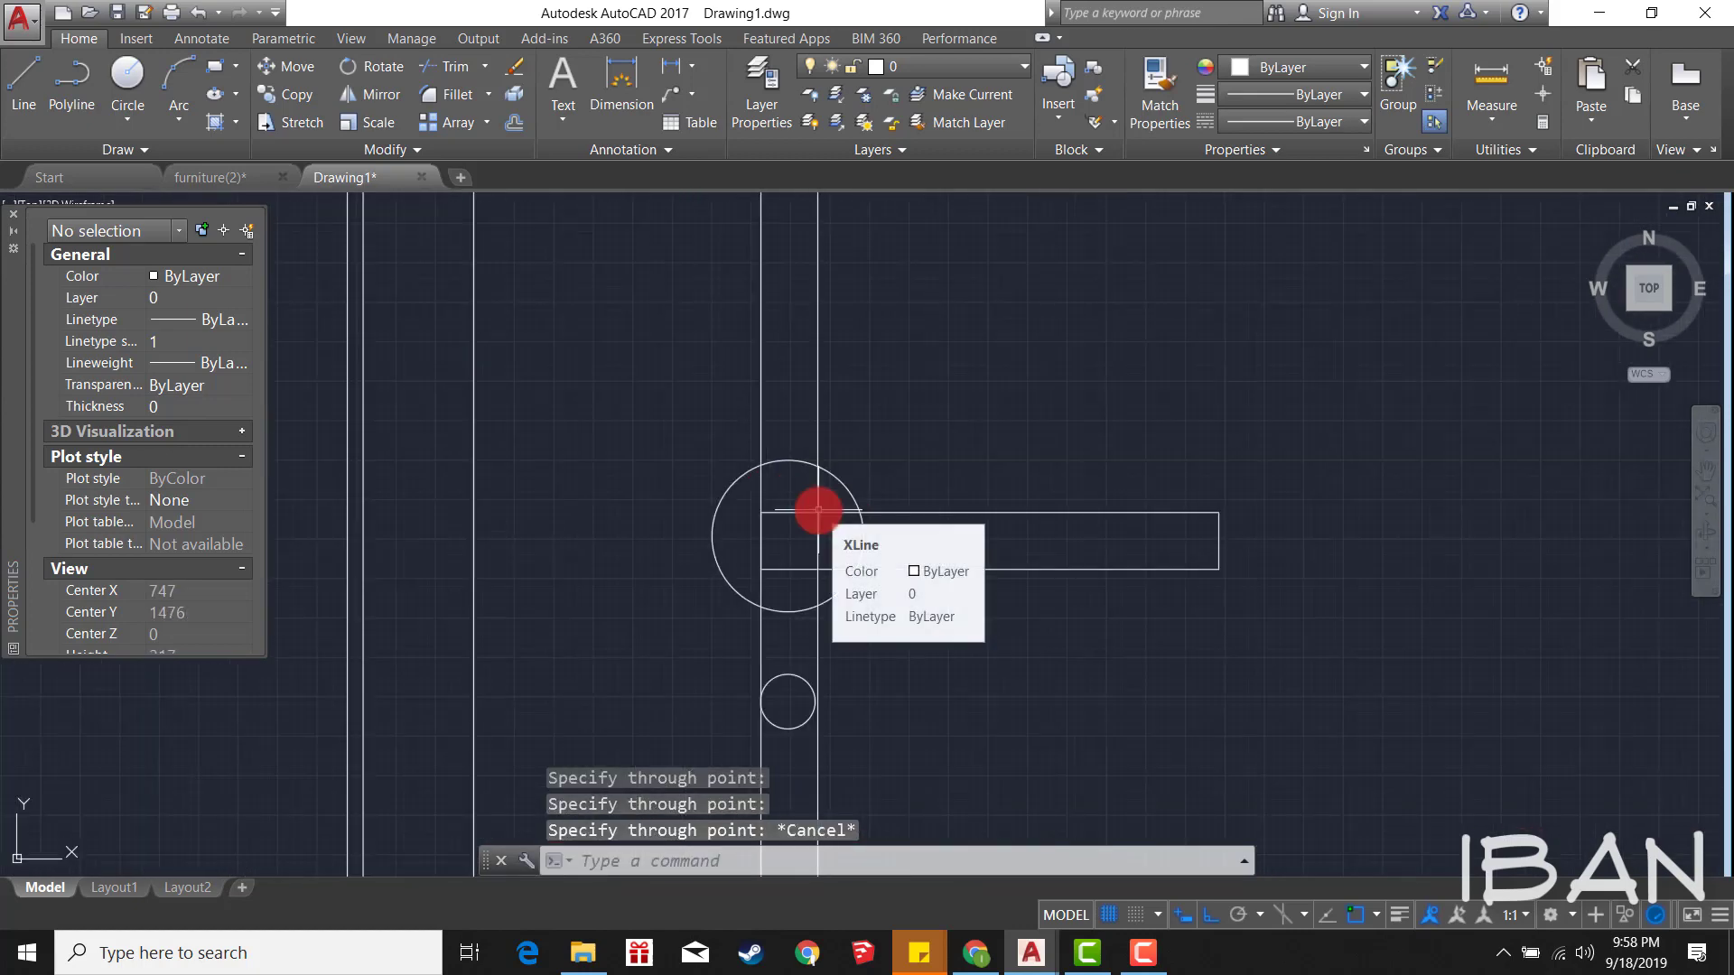
key(Escape)
Step: Window-select the four handle rectangle lines and move them against the knob circle
click(904, 569)
click(858, 513)
scroll(829, 457, up, 2)
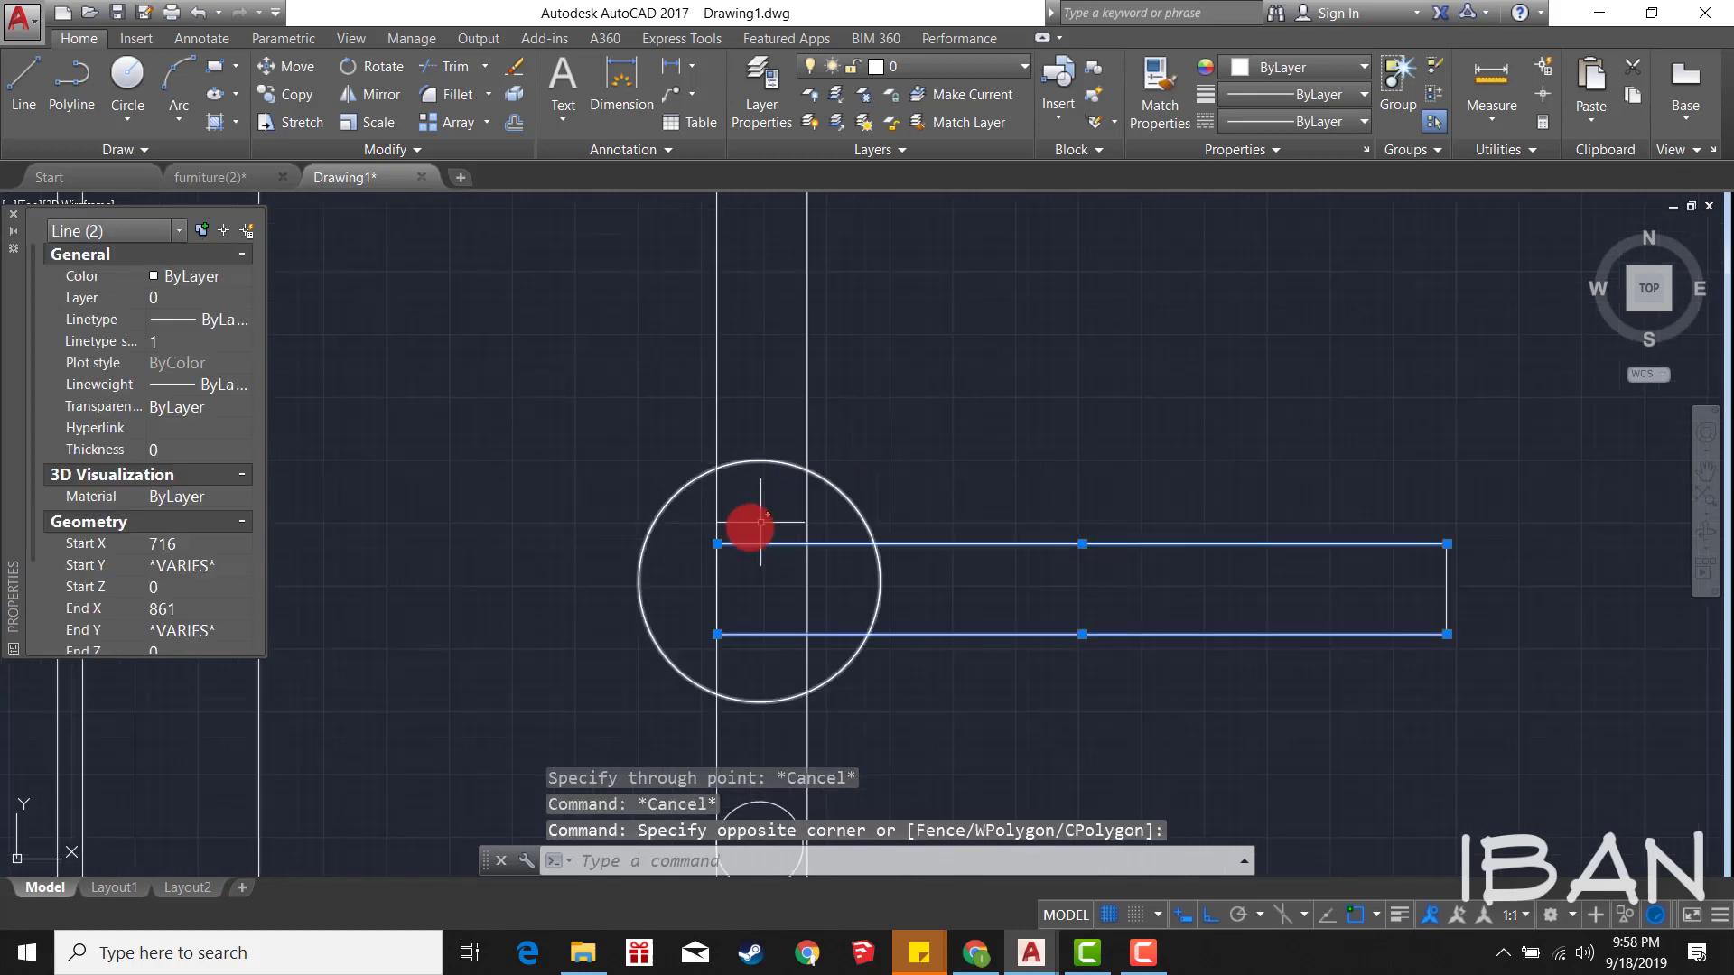
click(697, 520)
click(1545, 670)
text(,)
key(Return)
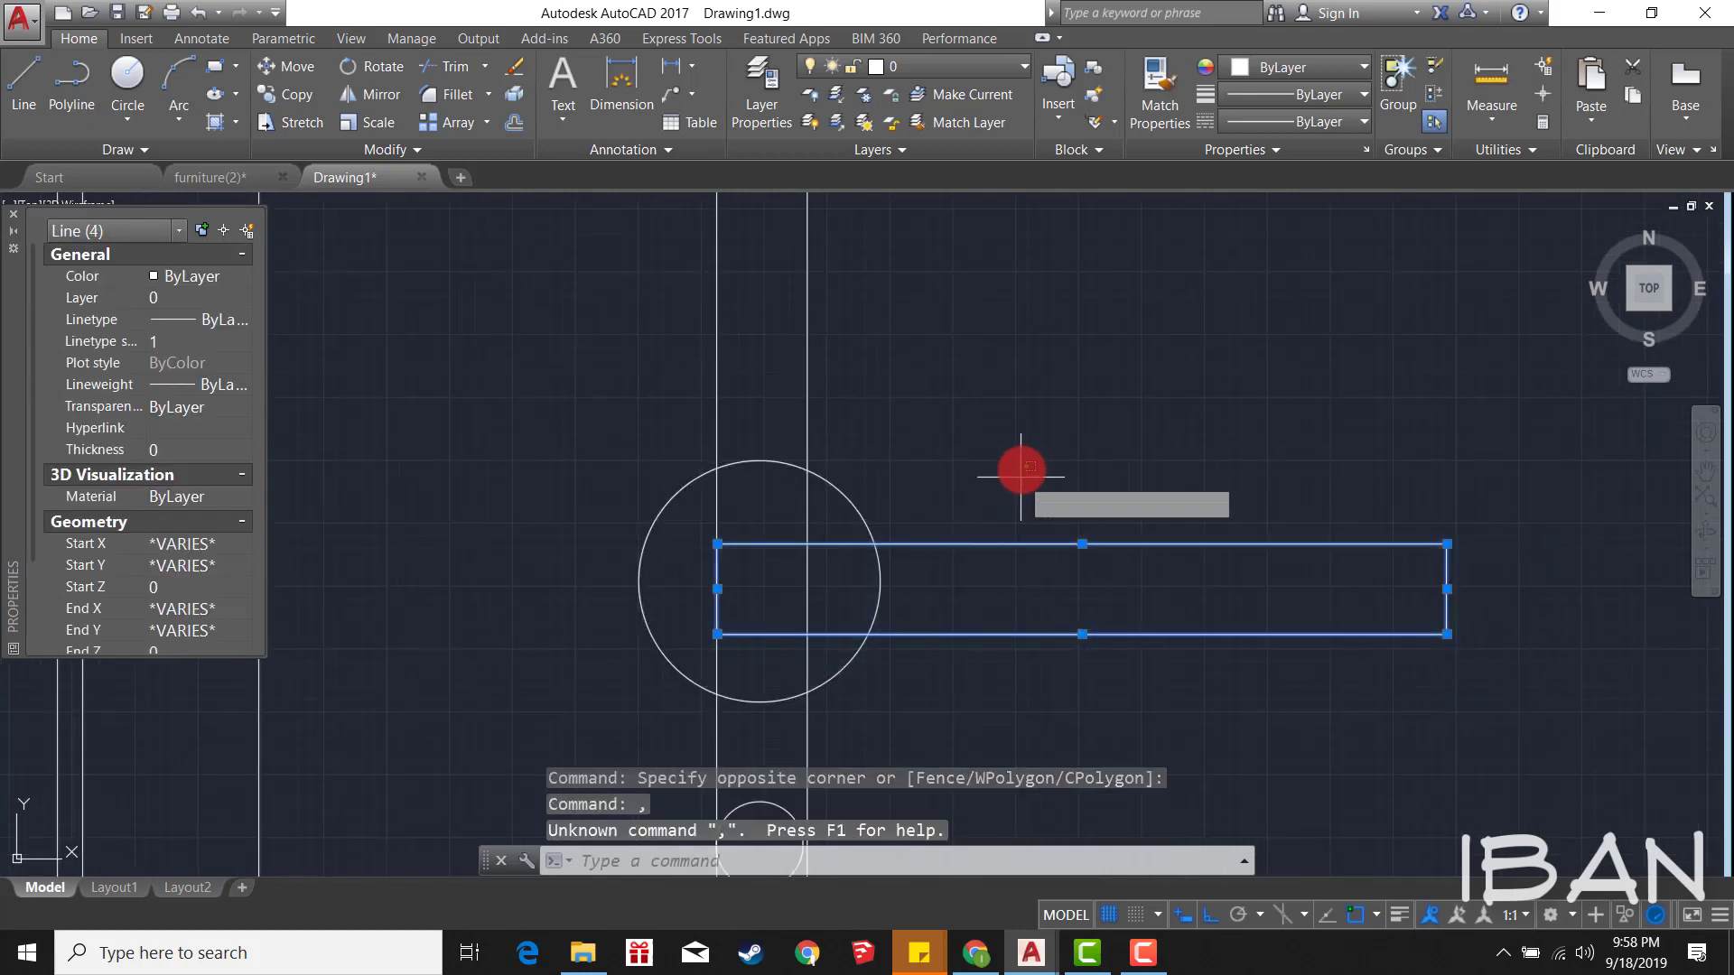
key(Escape)
key(Return)
click(1011, 497)
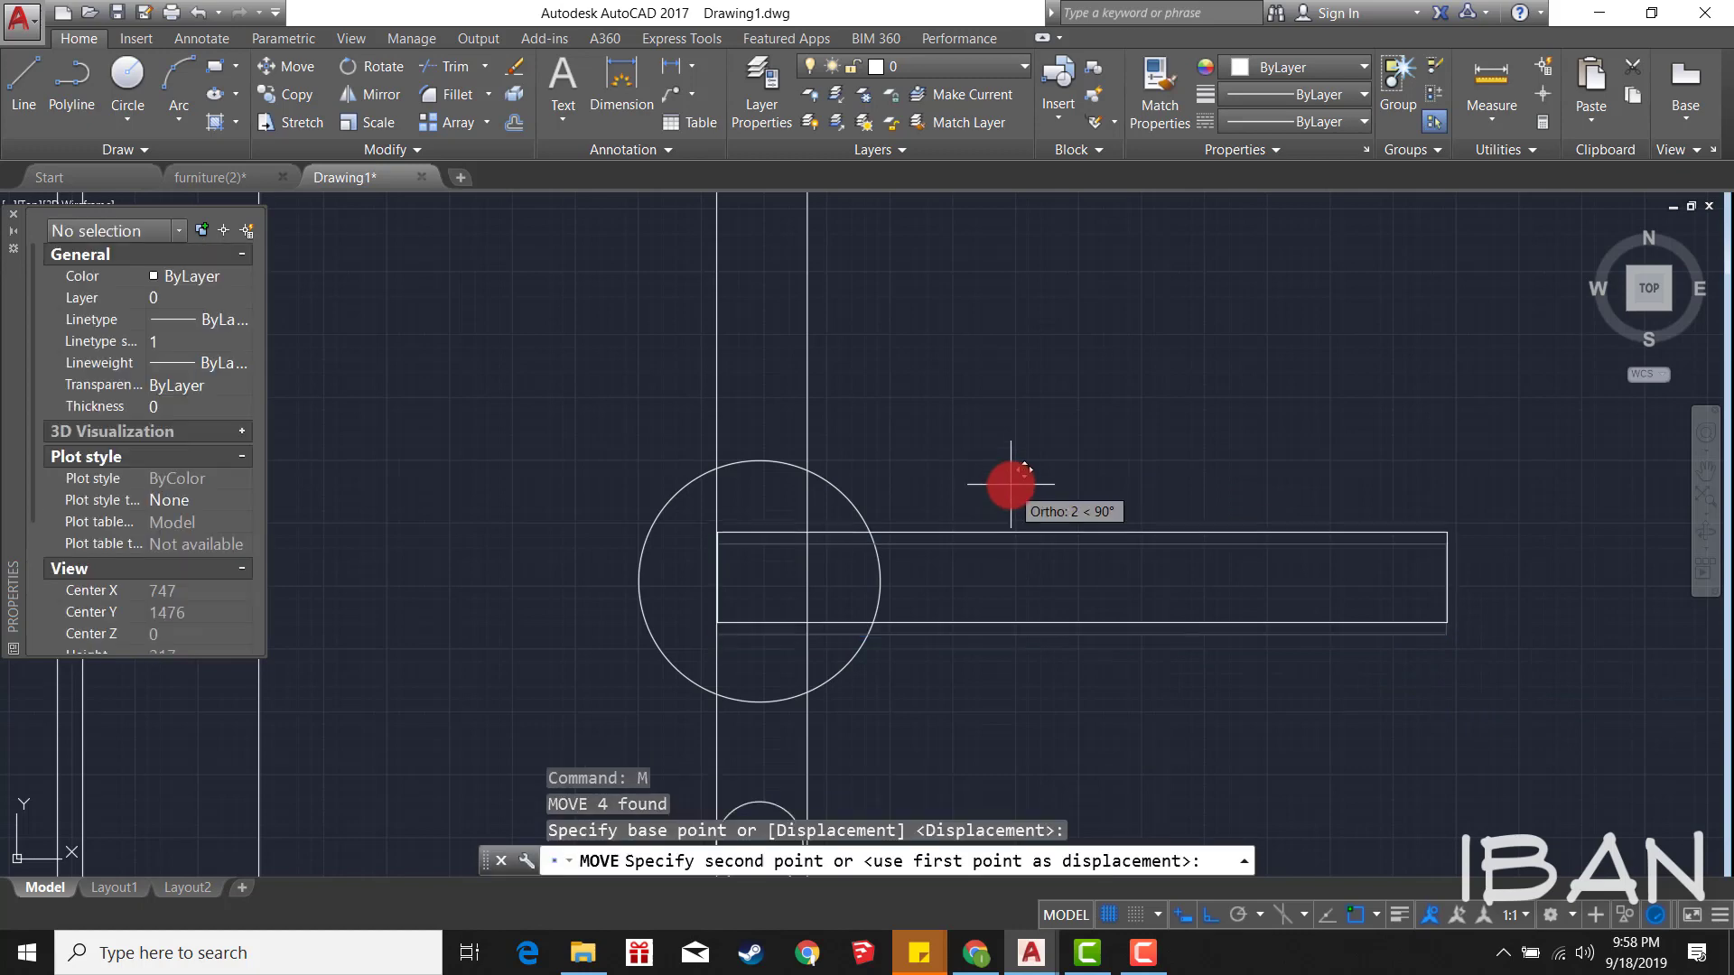
key(Escape)
Step: Erase the two leftover lines near the handle and save the drawing
click(762, 360)
key(Escape)
scroll(765, 358, down, 6)
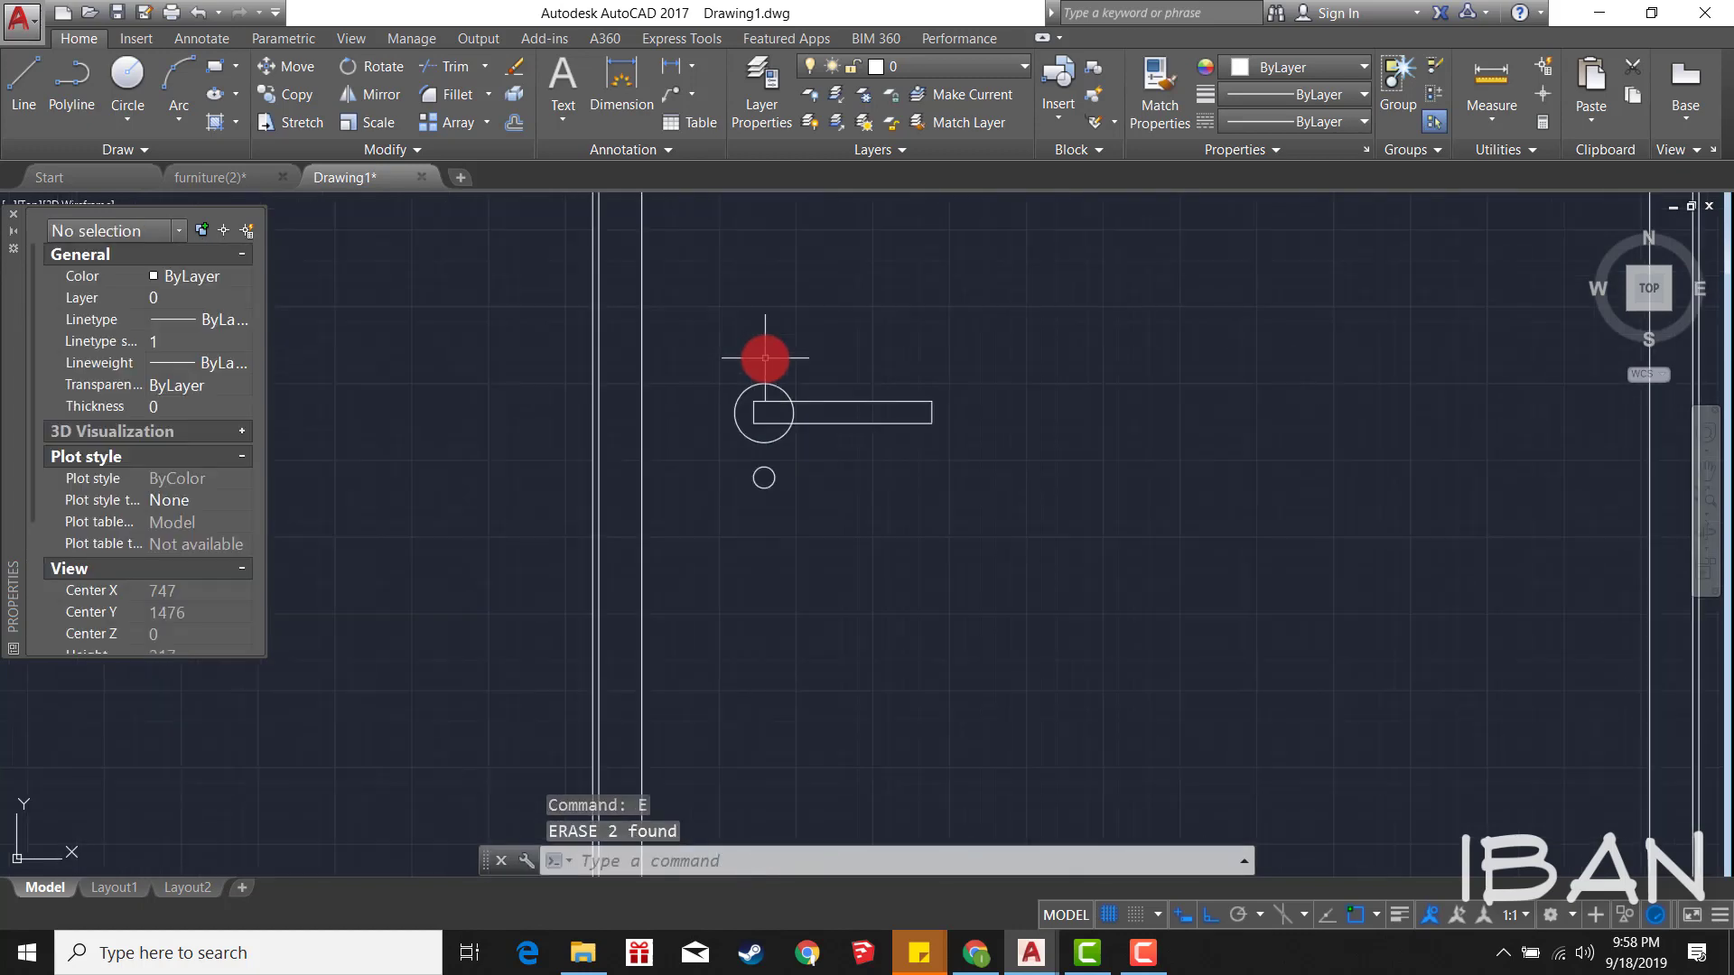
key(ctrl+s)
scroll(765, 357, down, 5)
scroll(767, 375, down, 3)
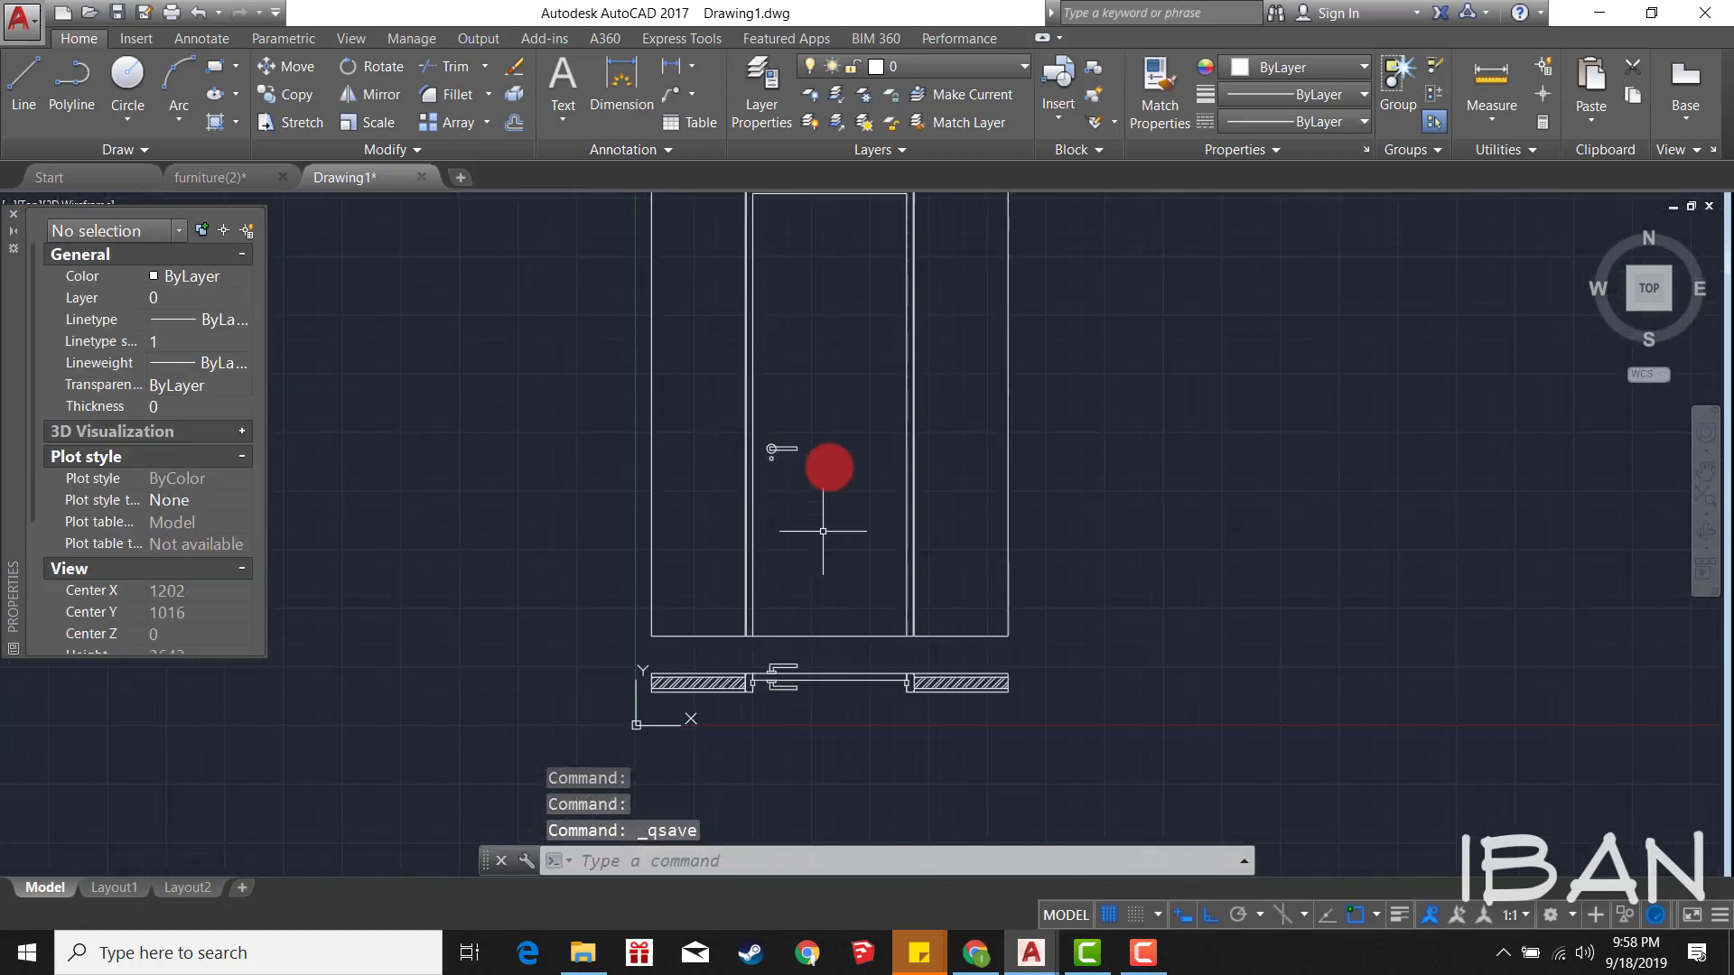
Step: Draw a temporary horizontal line across the top of the door leaf to its right edge
middle_drag(829, 467, 827, 502)
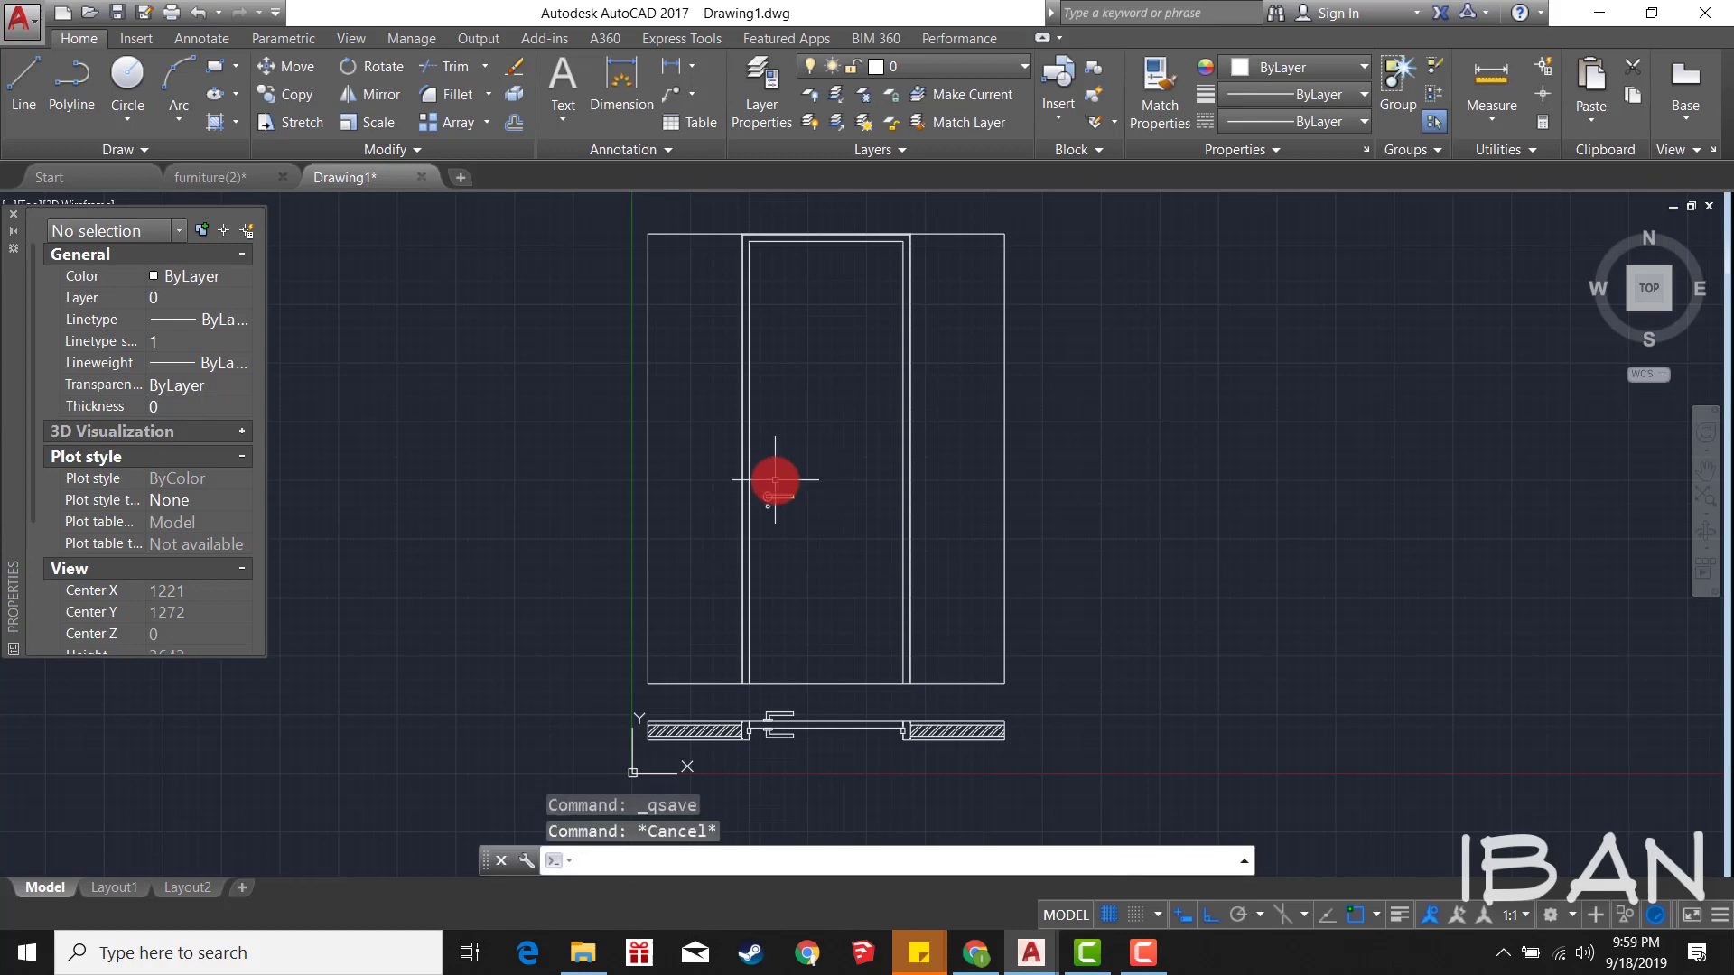
scroll(826, 447, down, 1)
scroll(839, 370, up, 1)
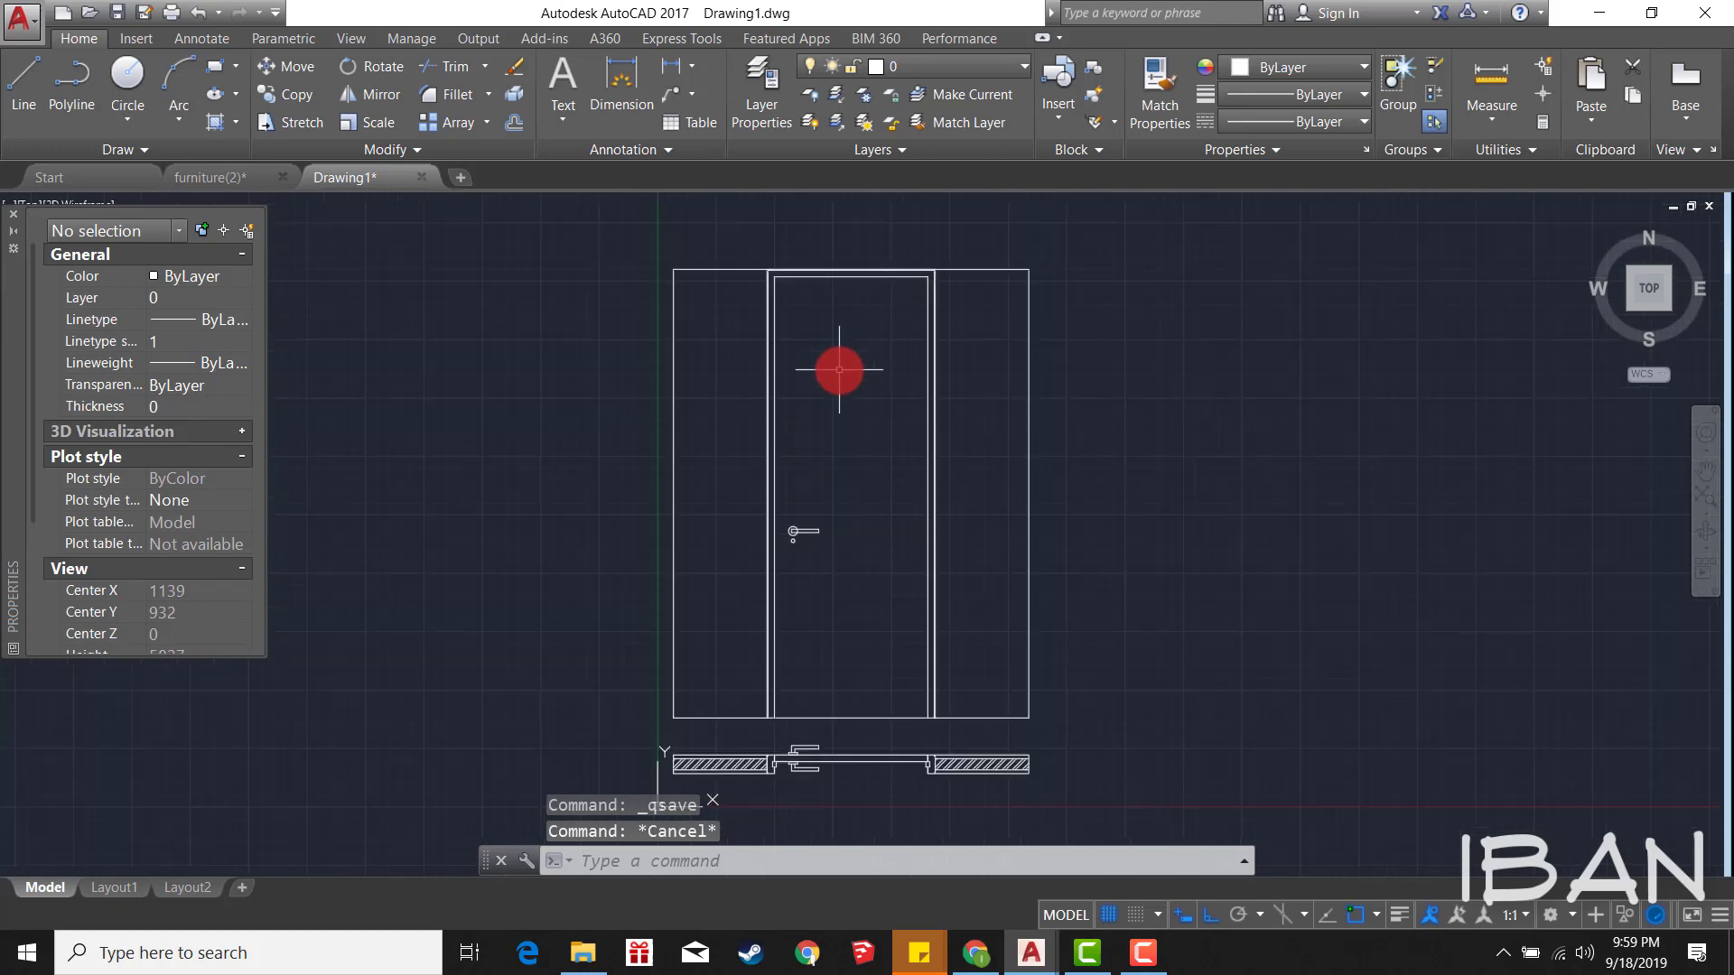
text(l)
key(Return)
scroll(795, 290, up, 5)
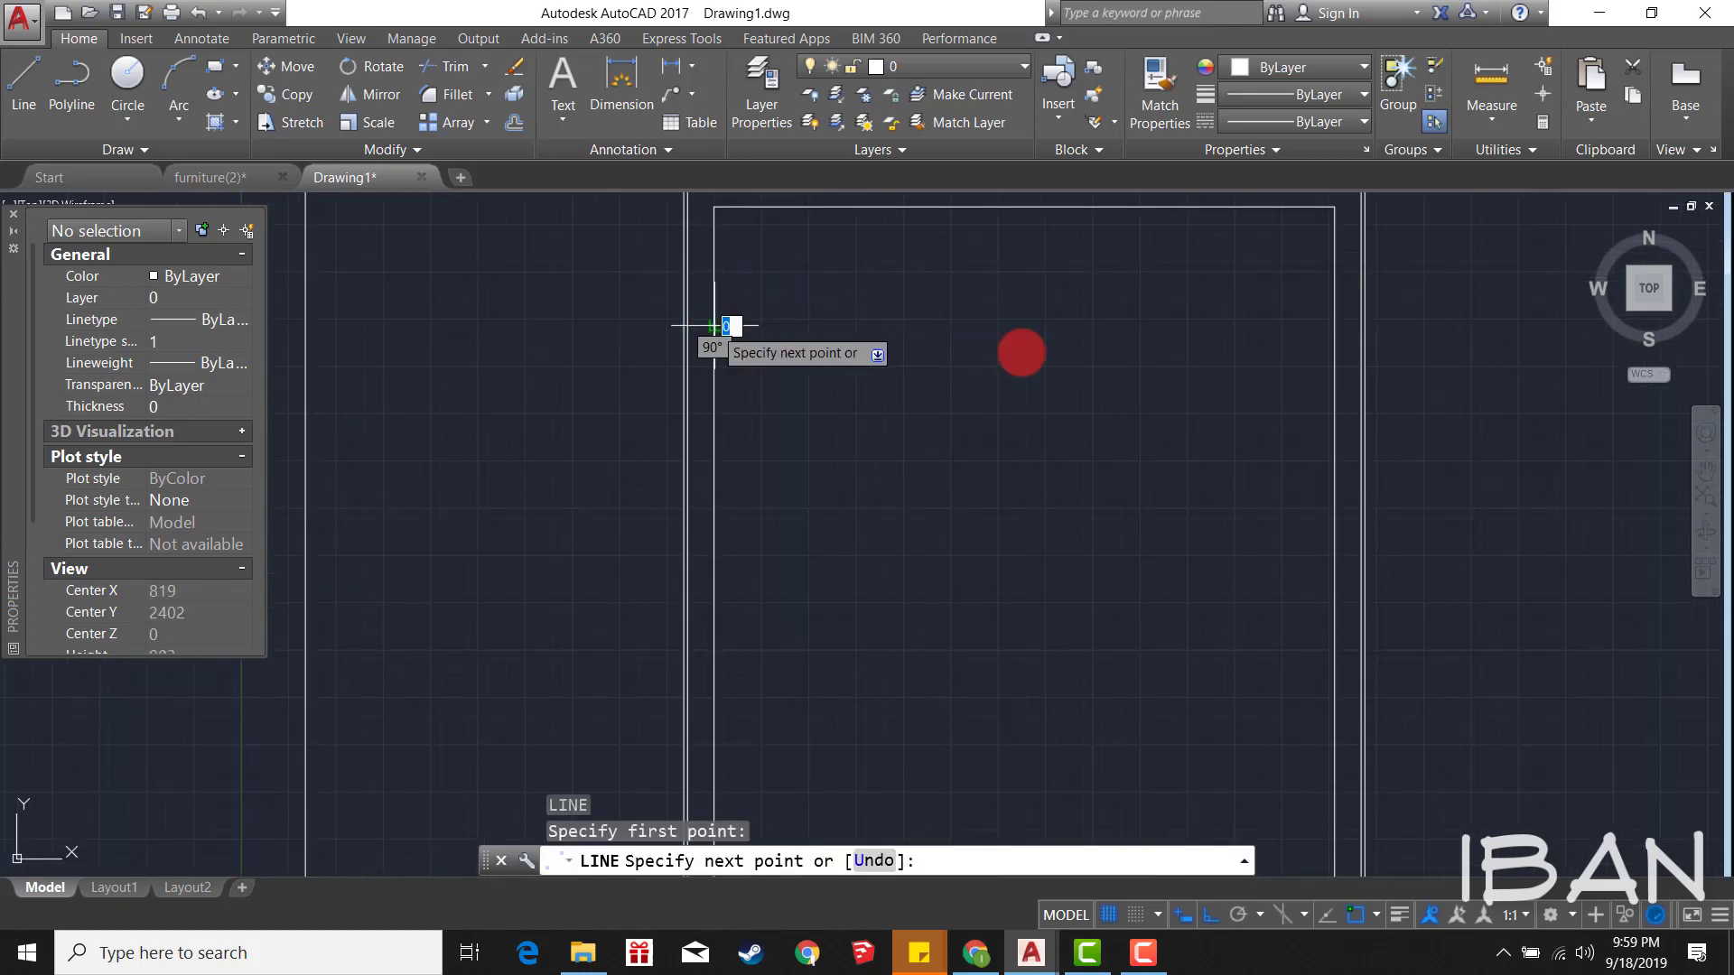
click(1334, 327)
key(Escape)
Step: Divide the temporary top line into 3 equal parts, then erase the line, keeping its division nodes
key(Return)
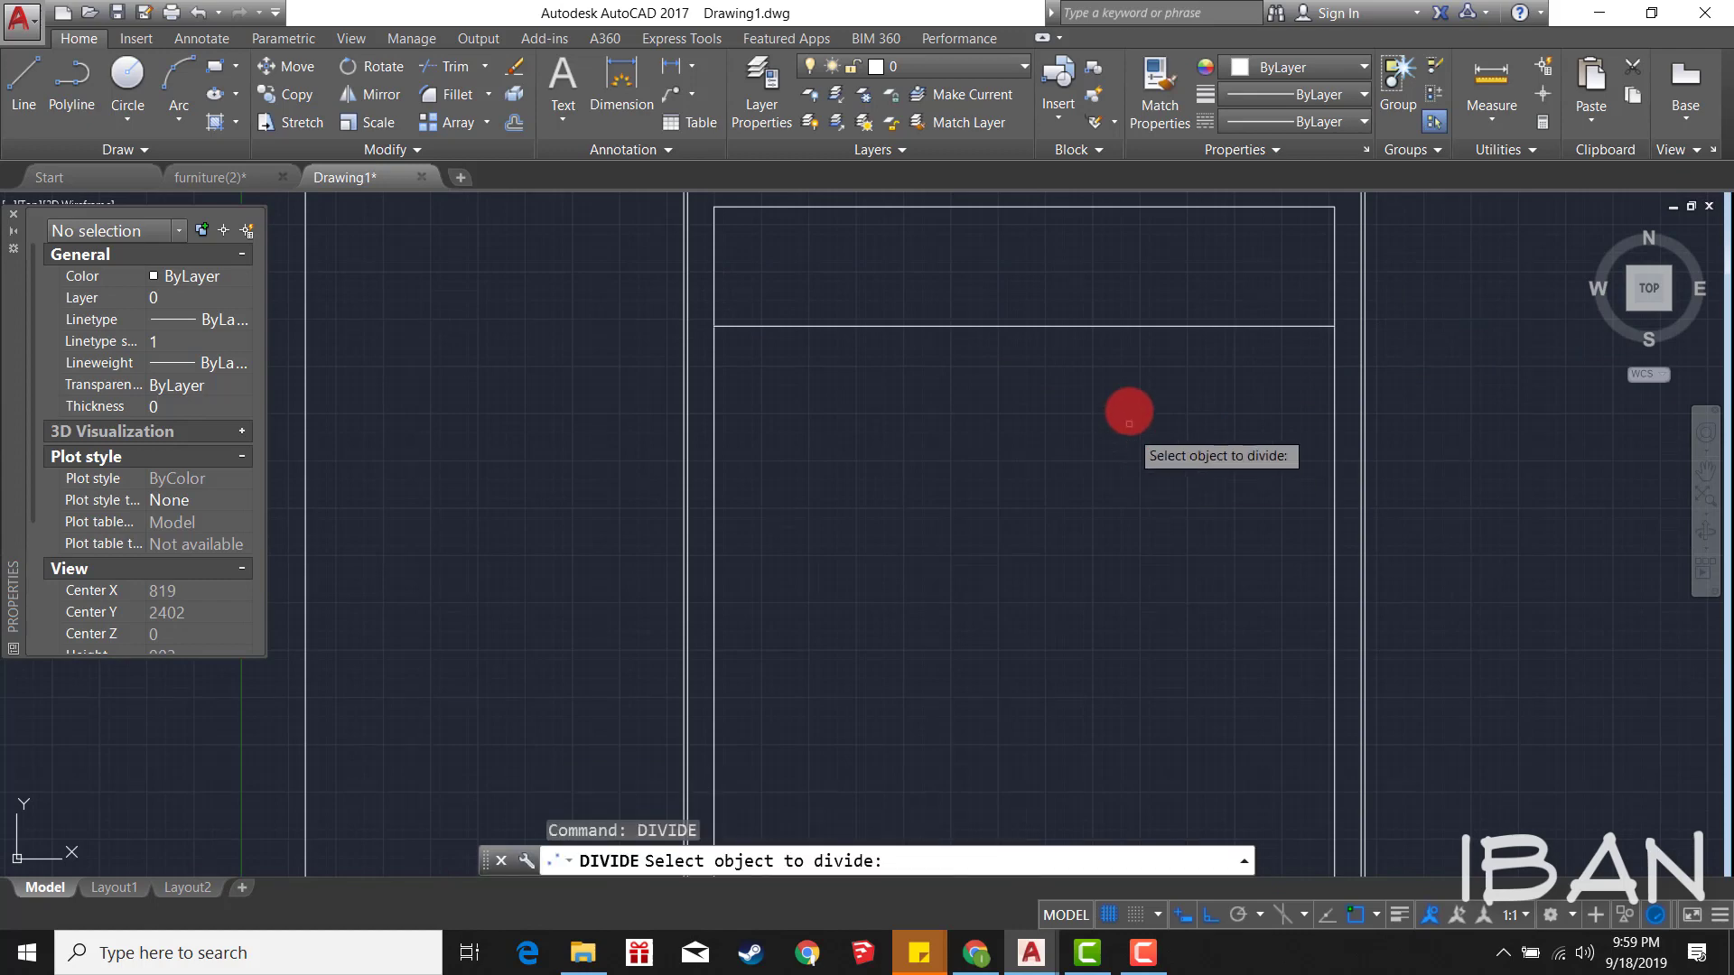
text(3)
key(Return)
key(Escape)
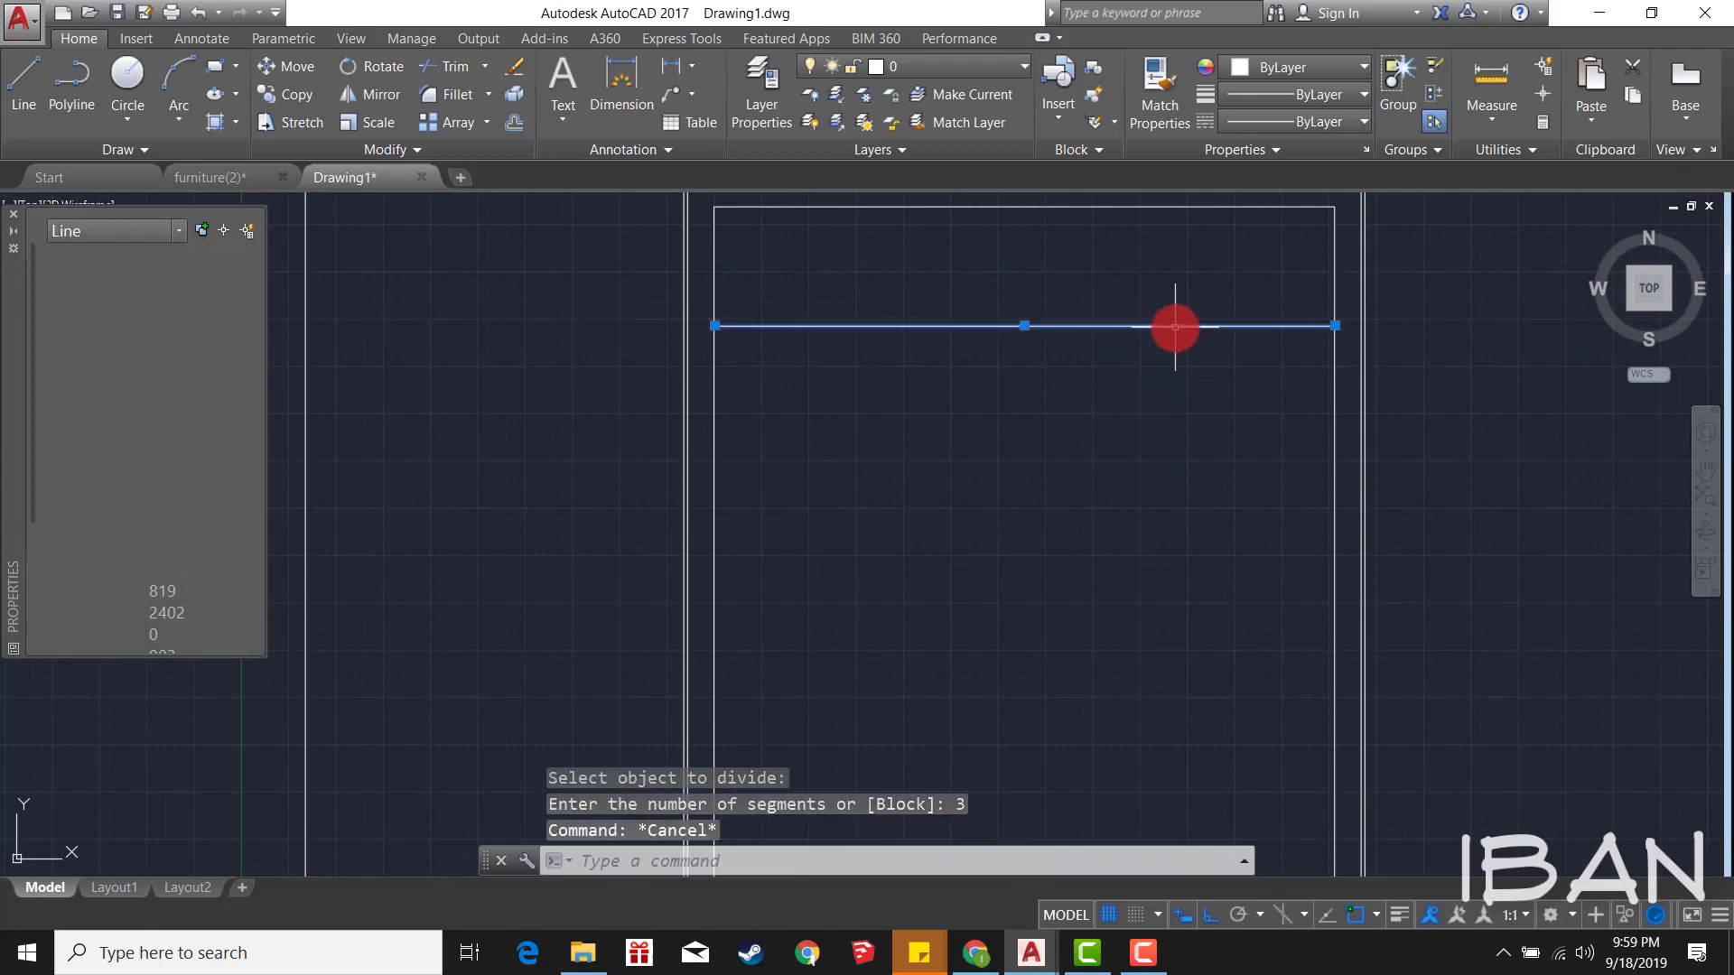
click(1172, 326)
text(e)
key(Return)
Step: Draw a vertical groove line from the first division point straight down to the door bottom
scroll(1026, 391, down, 3)
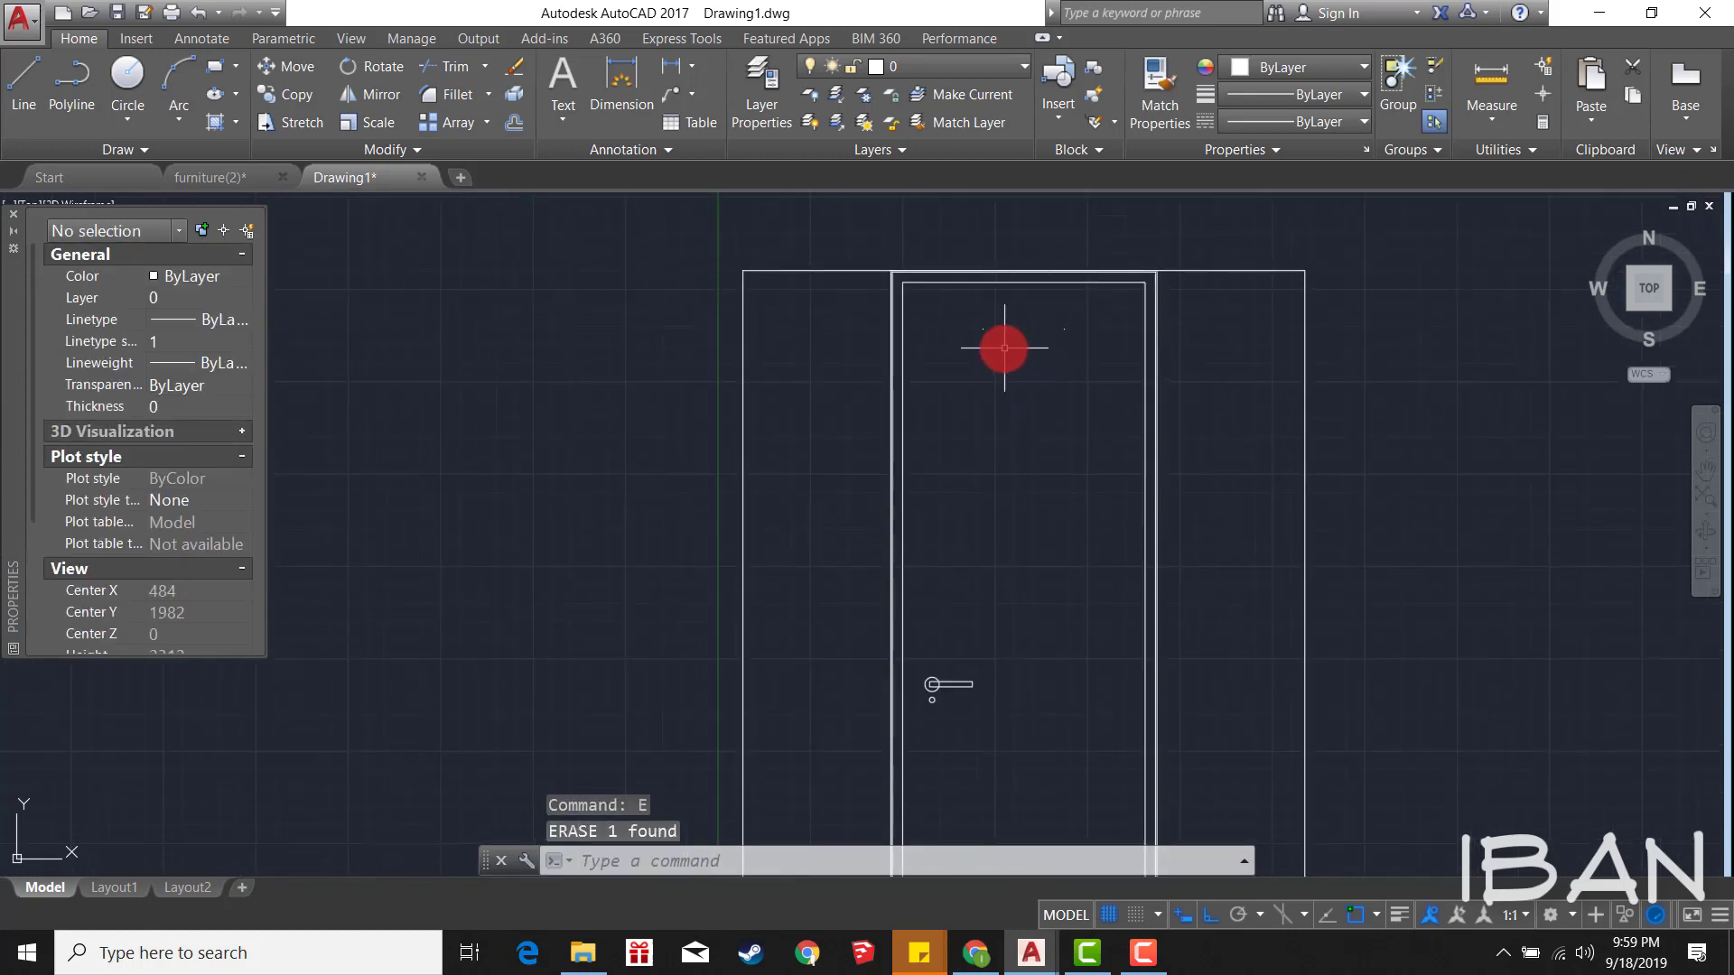
text(l)
key(Return)
click(997, 336)
middle_drag(998, 496, 1056, 315)
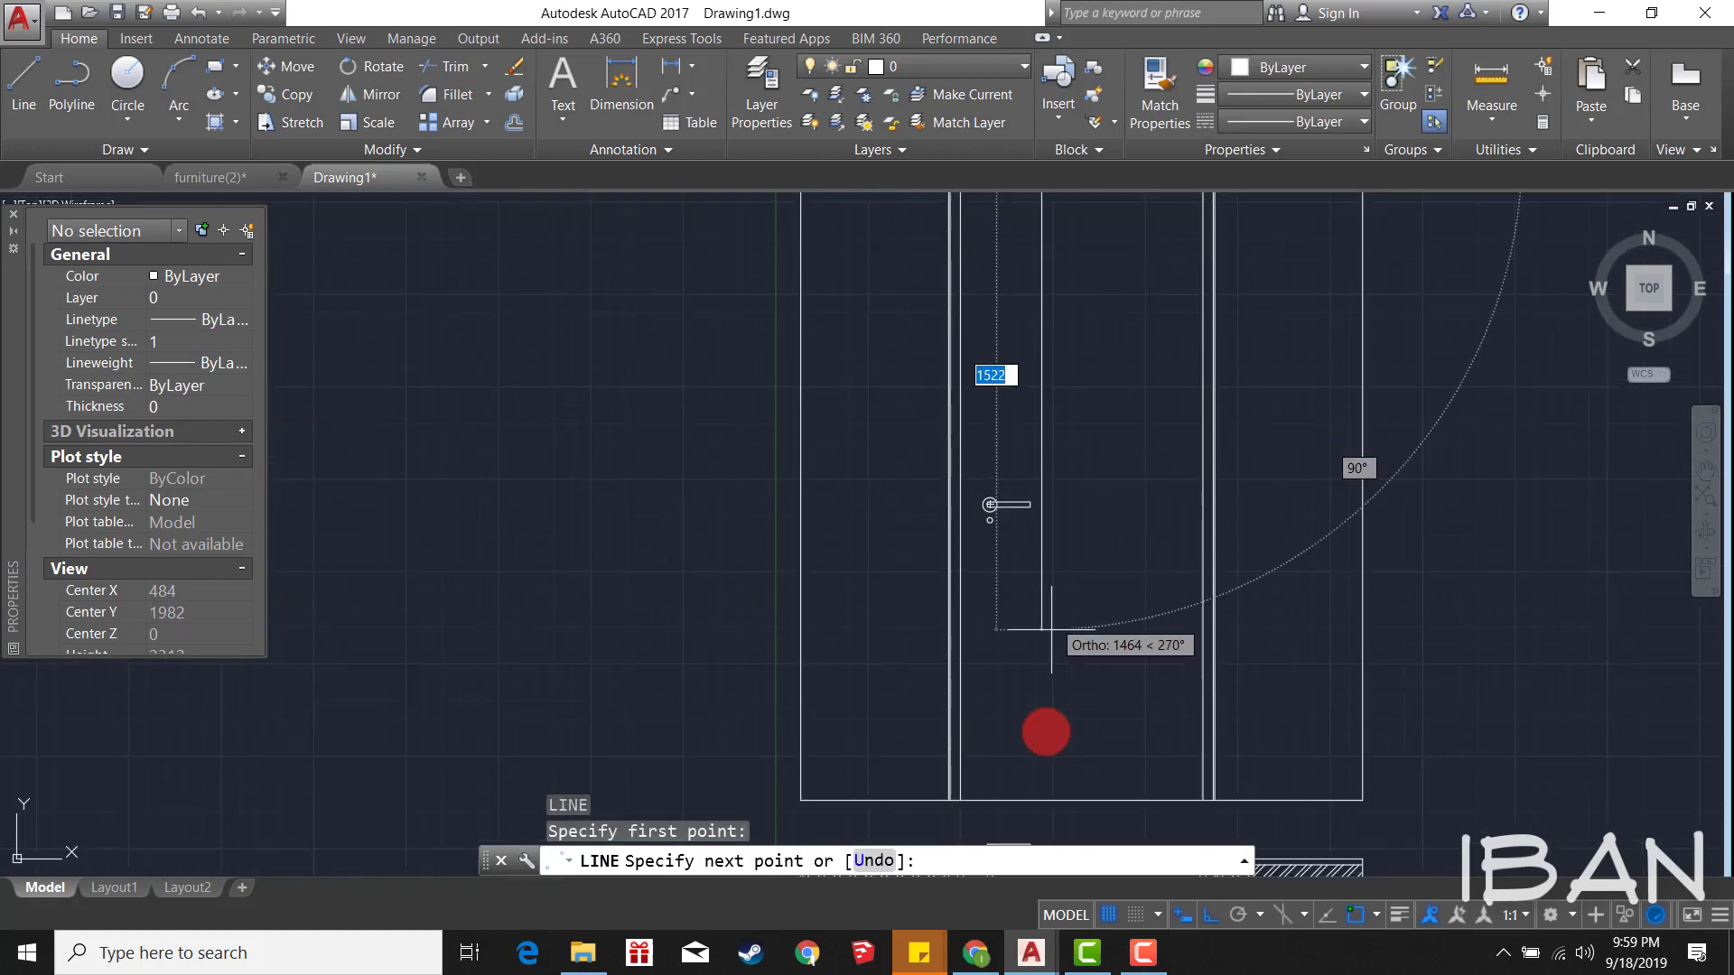
click(1038, 795)
key(Escape)
Step: Start an EXTEND, cancel it, then window-select the division point near the groove line's top
scroll(1044, 469, up, 2)
scroll(1041, 399, up, 2)
text(ex)
key(Return)
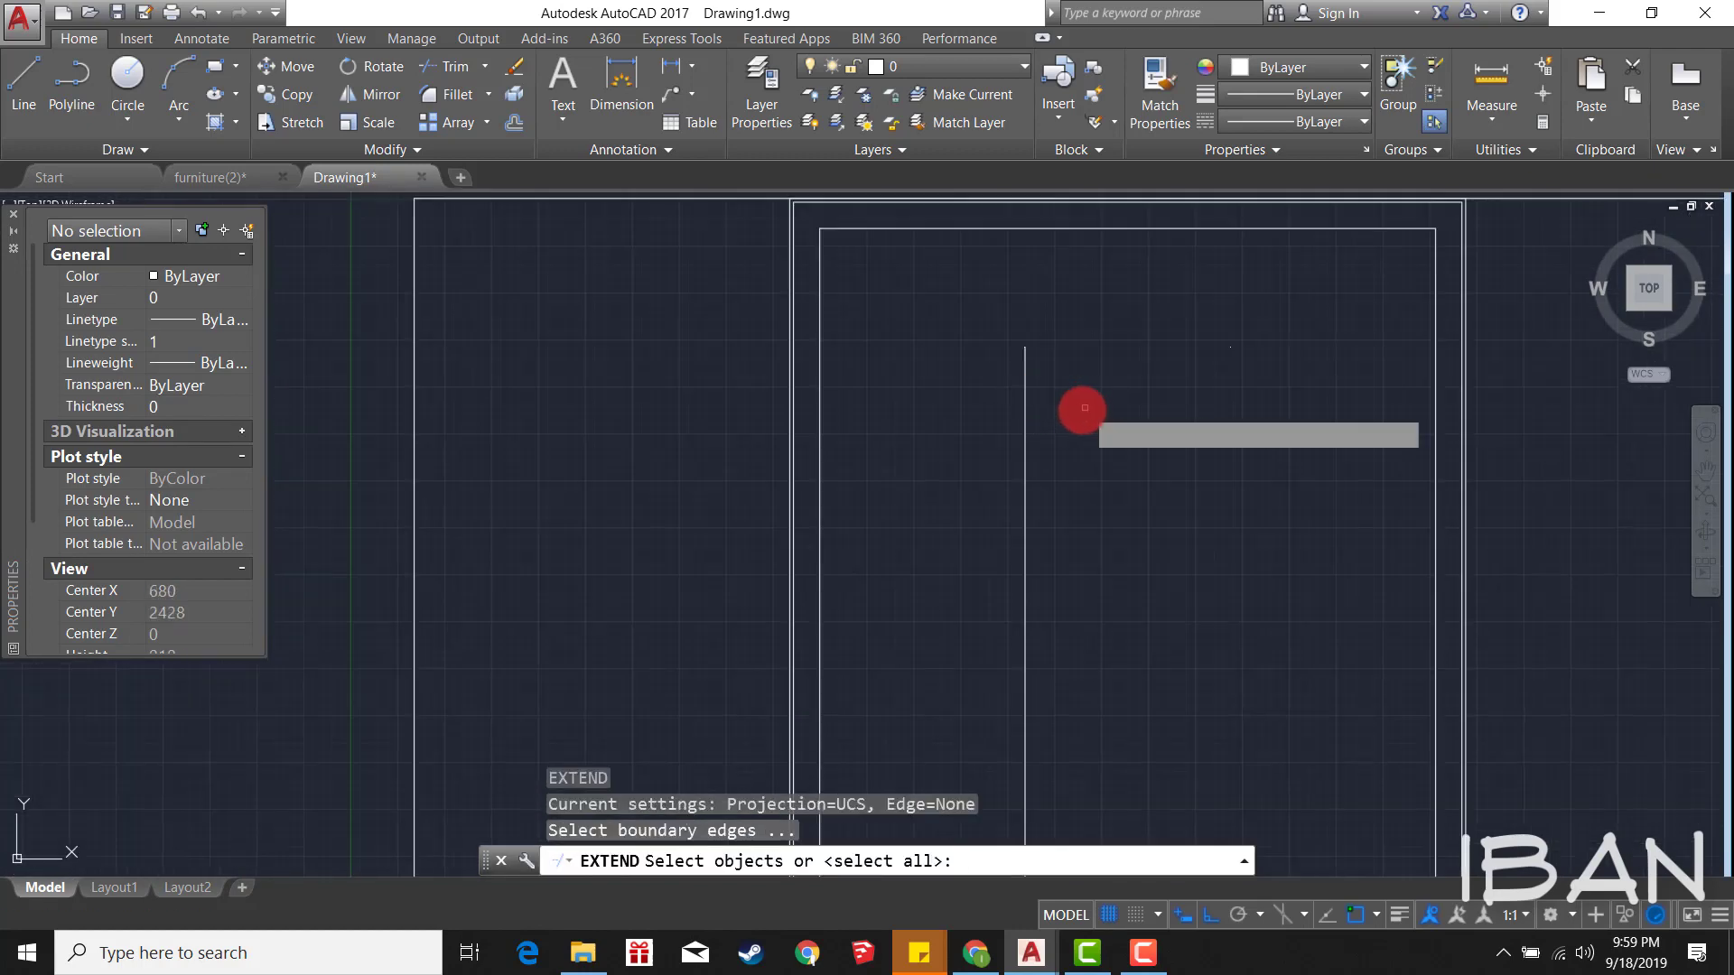
key(Return)
key(Escape)
click(973, 322)
click(1082, 412)
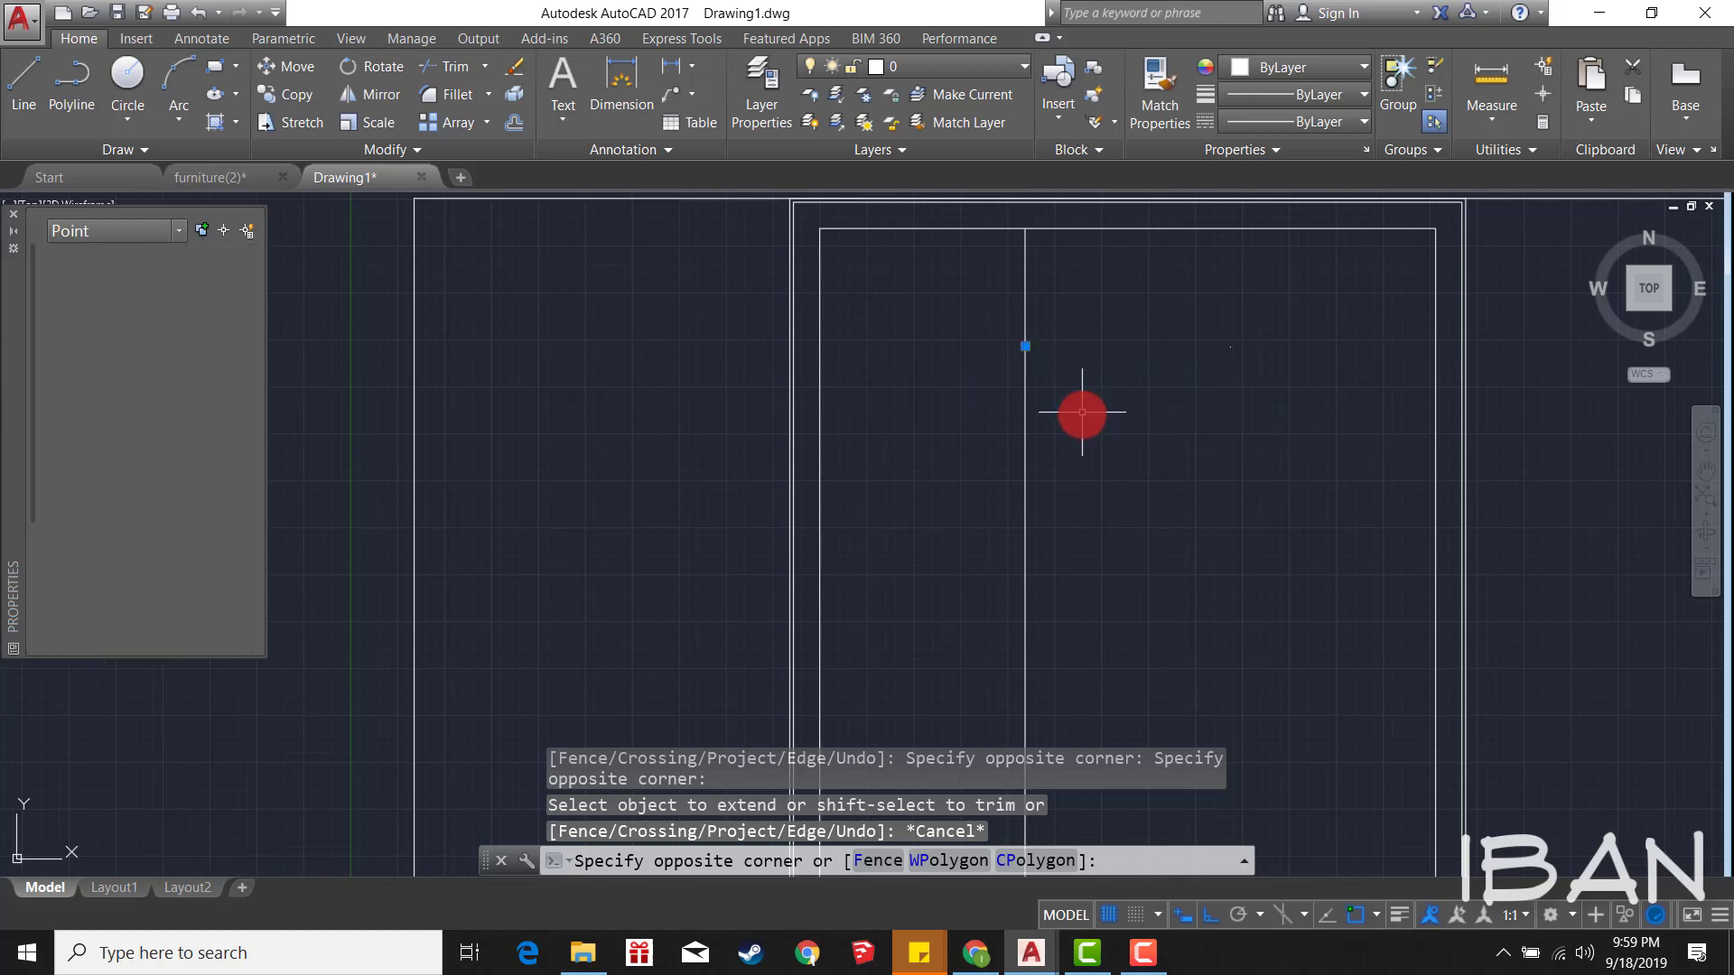
key(Escape)
Step: Offset the first groove line by 5, then select the unwanted copy to discard it
scroll(1053, 464, down, 2)
text(o)
key(Return)
text(5)
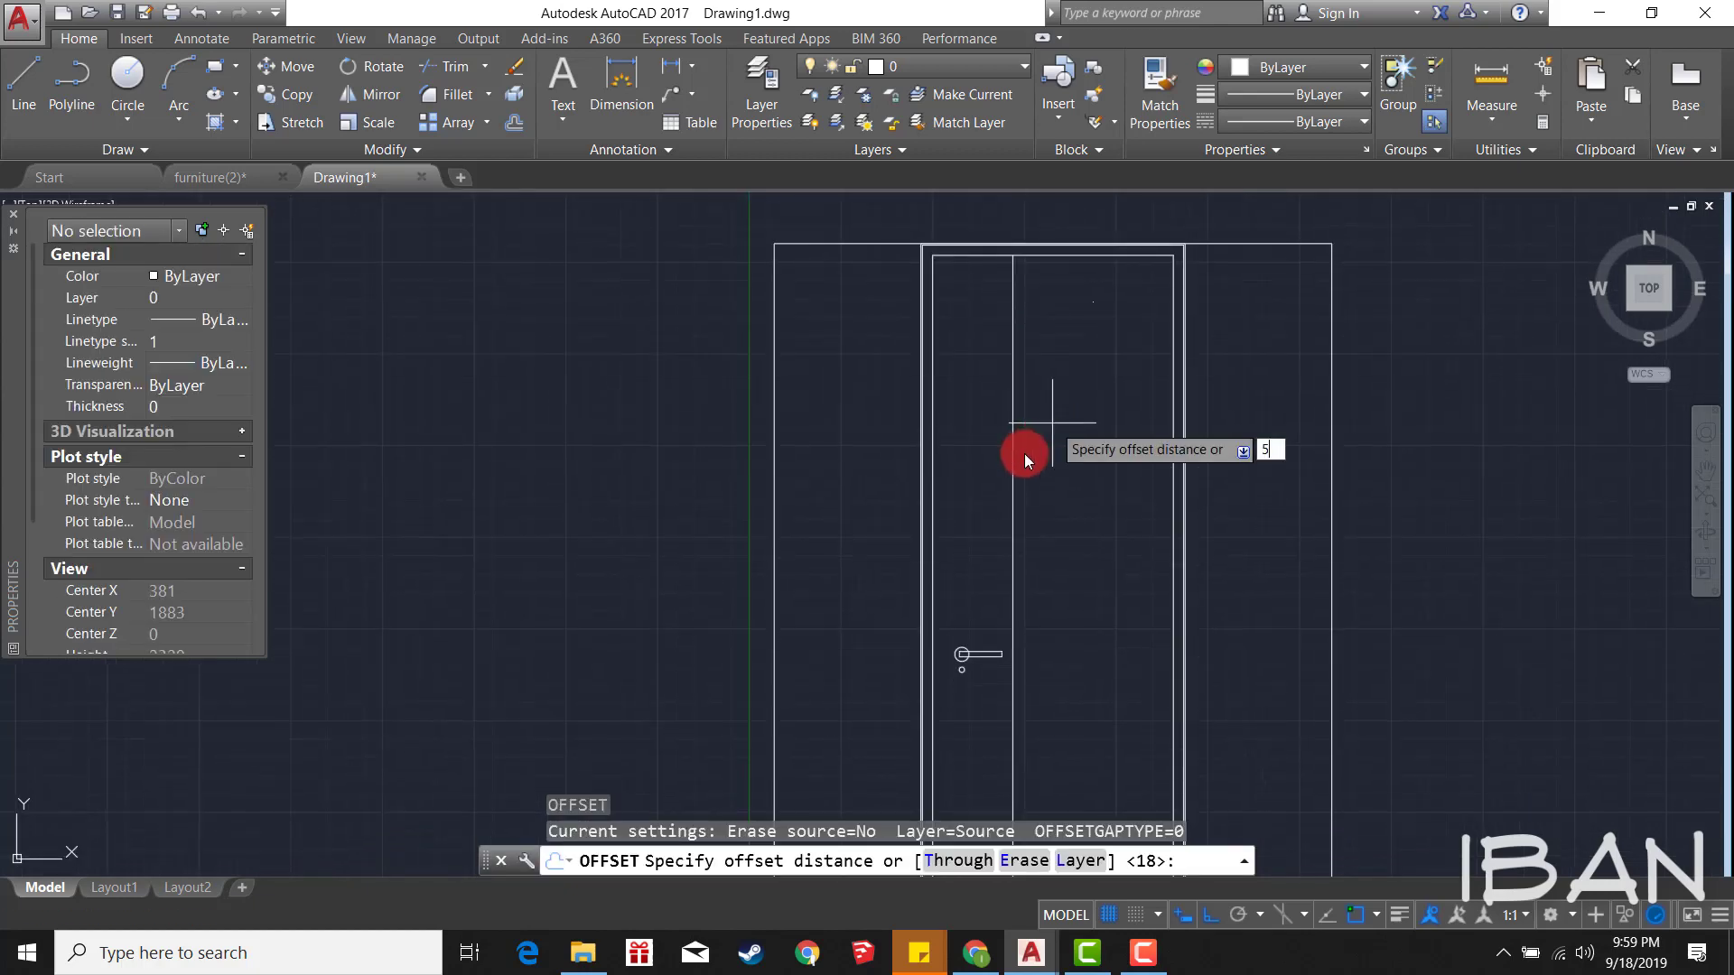
key(Return)
click(1014, 462)
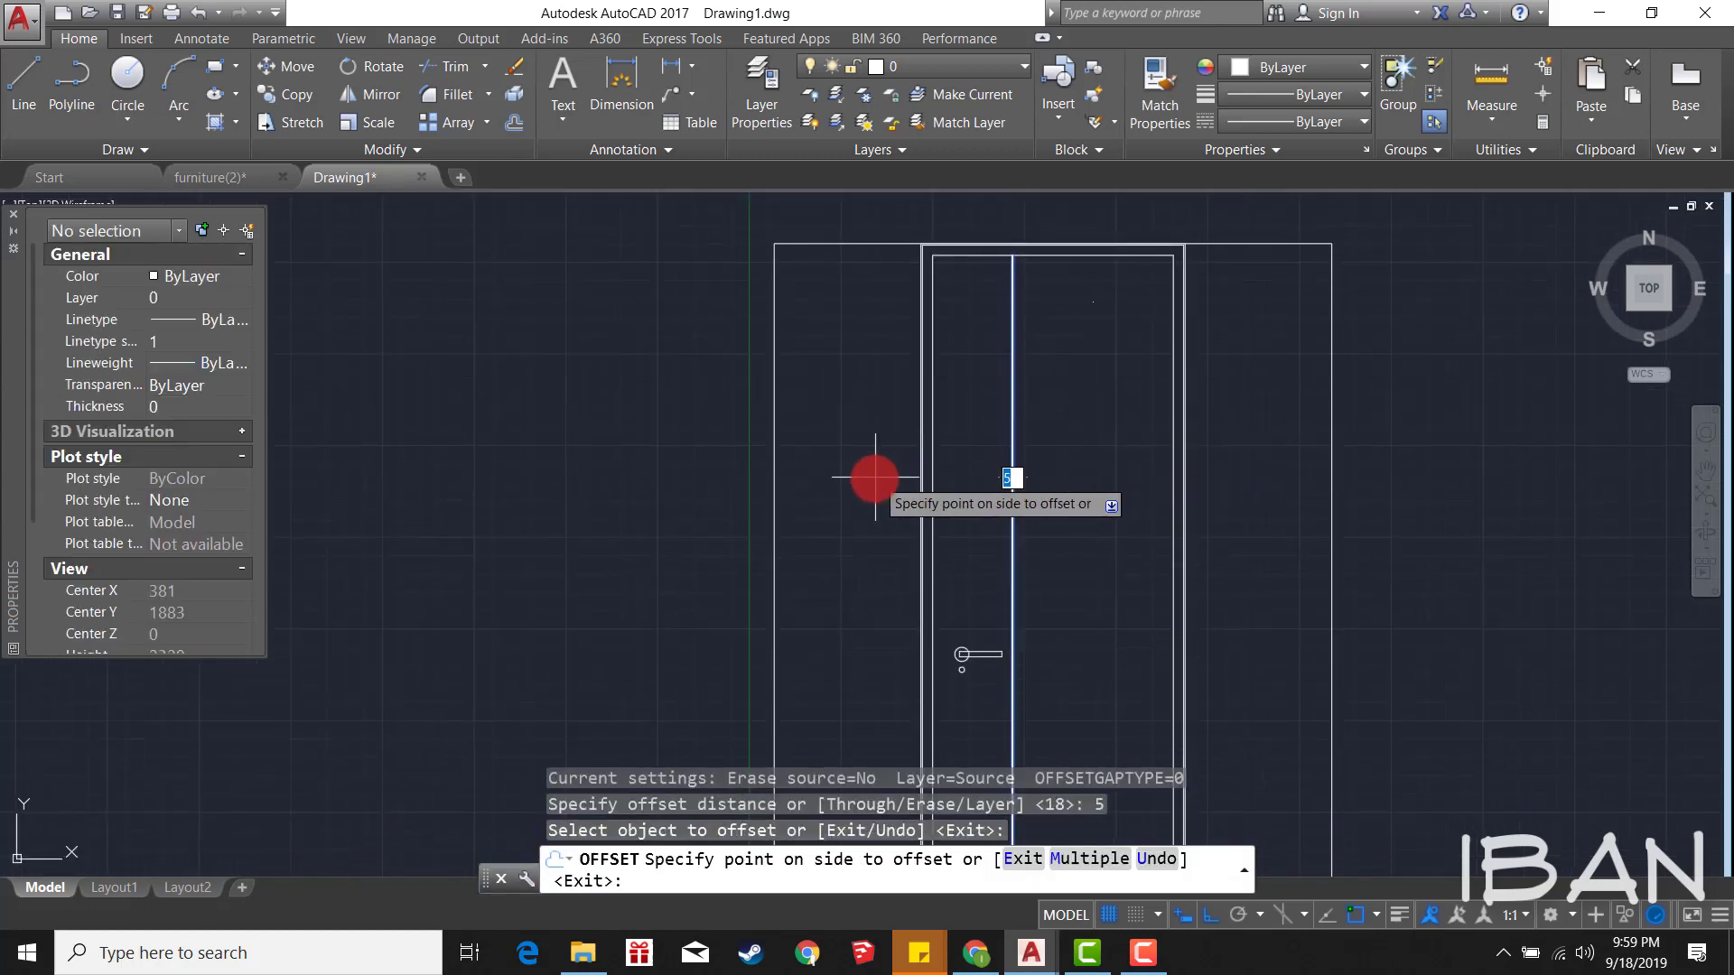
scroll(985, 687, up, 5)
click(1075, 664)
key(Escape)
scroll(940, 518, down, 5)
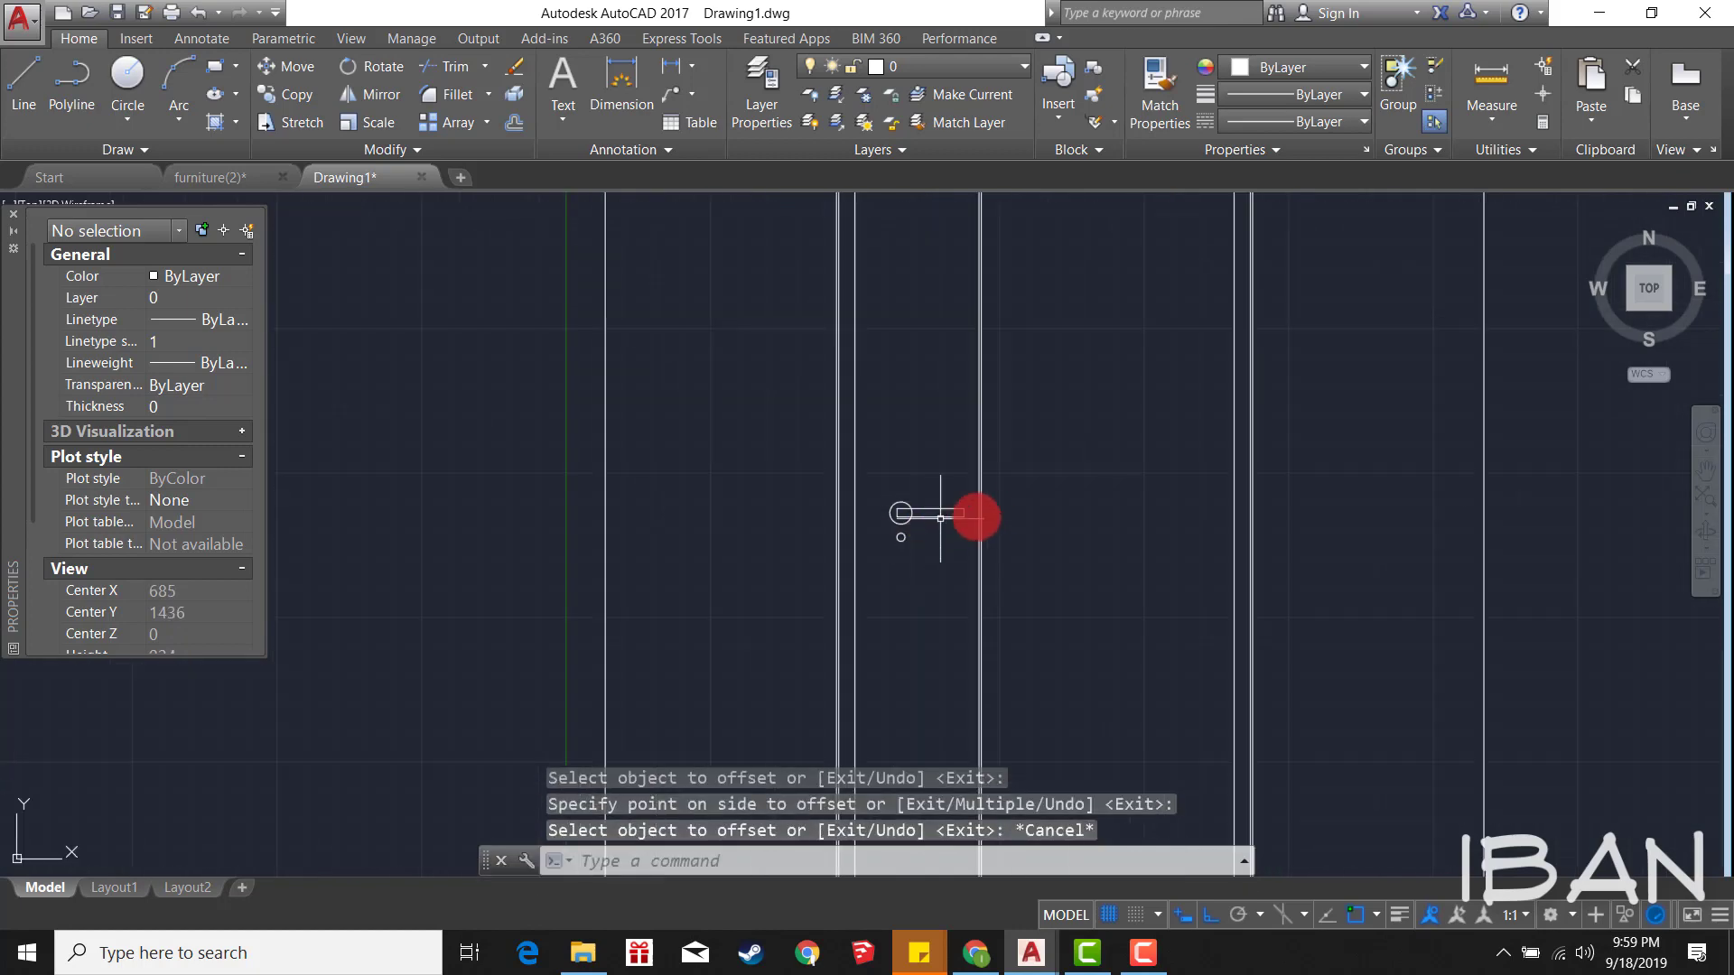
scroll(990, 510, up, 3)
click(914, 503)
key(Escape)
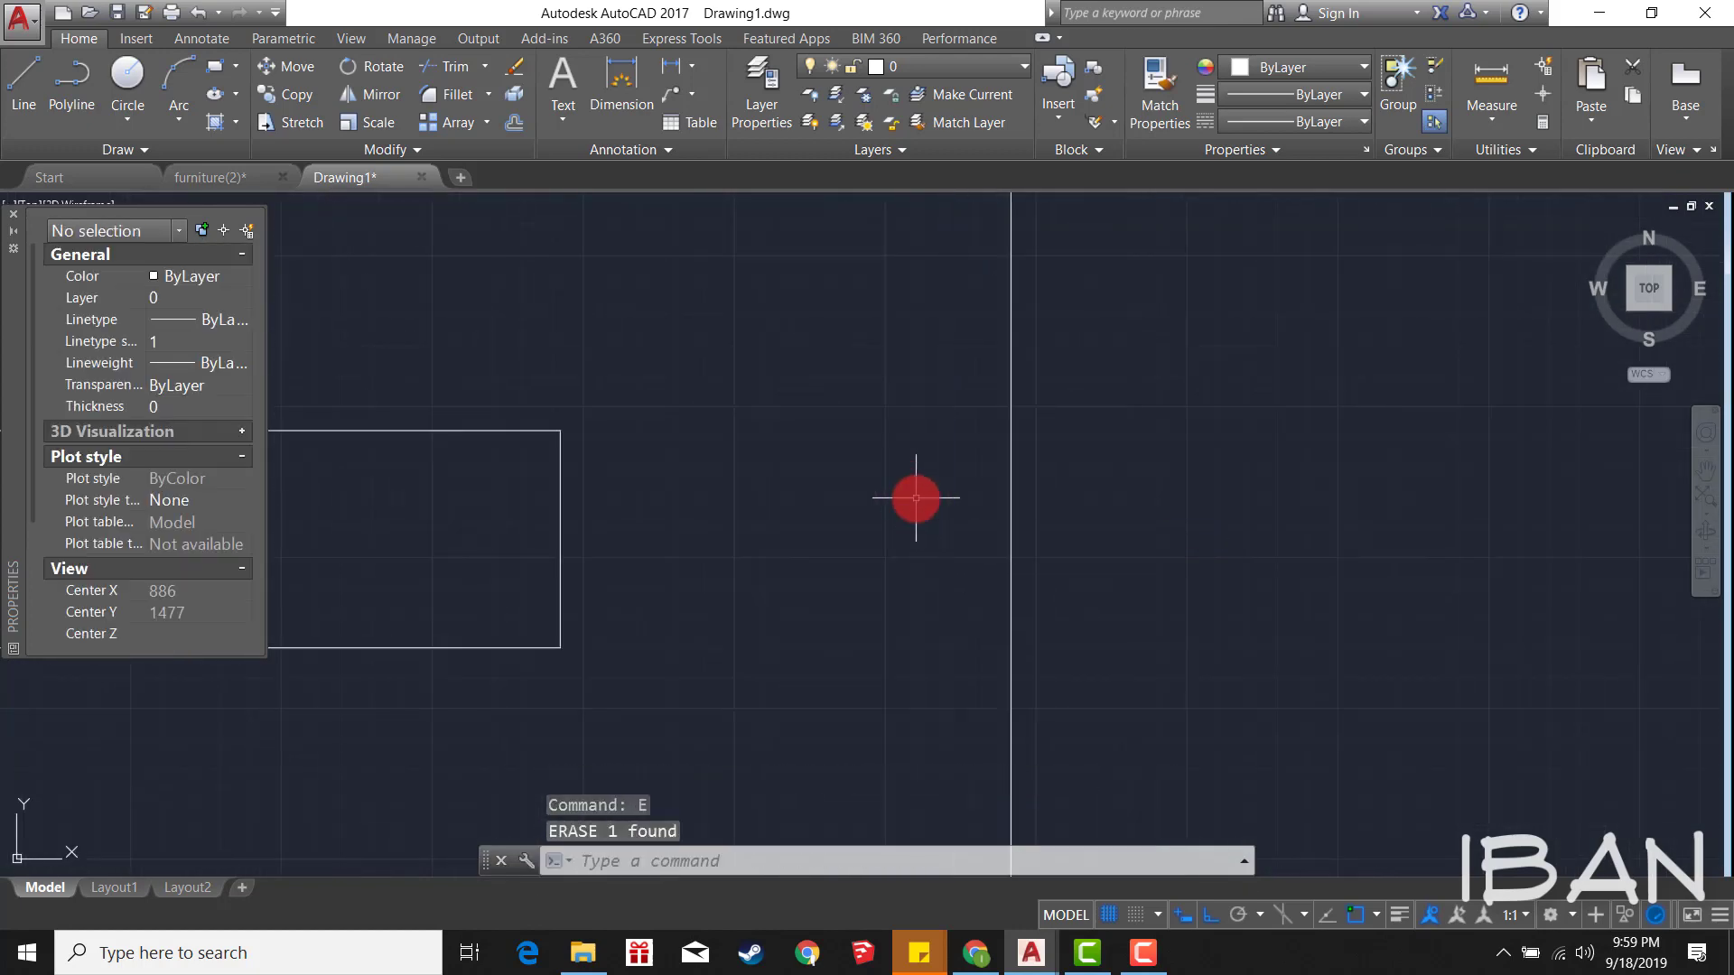
Step: Offset the first groove line by 10 to create its parallel copy
text(o)
key(Return)
text(10)
key(Return)
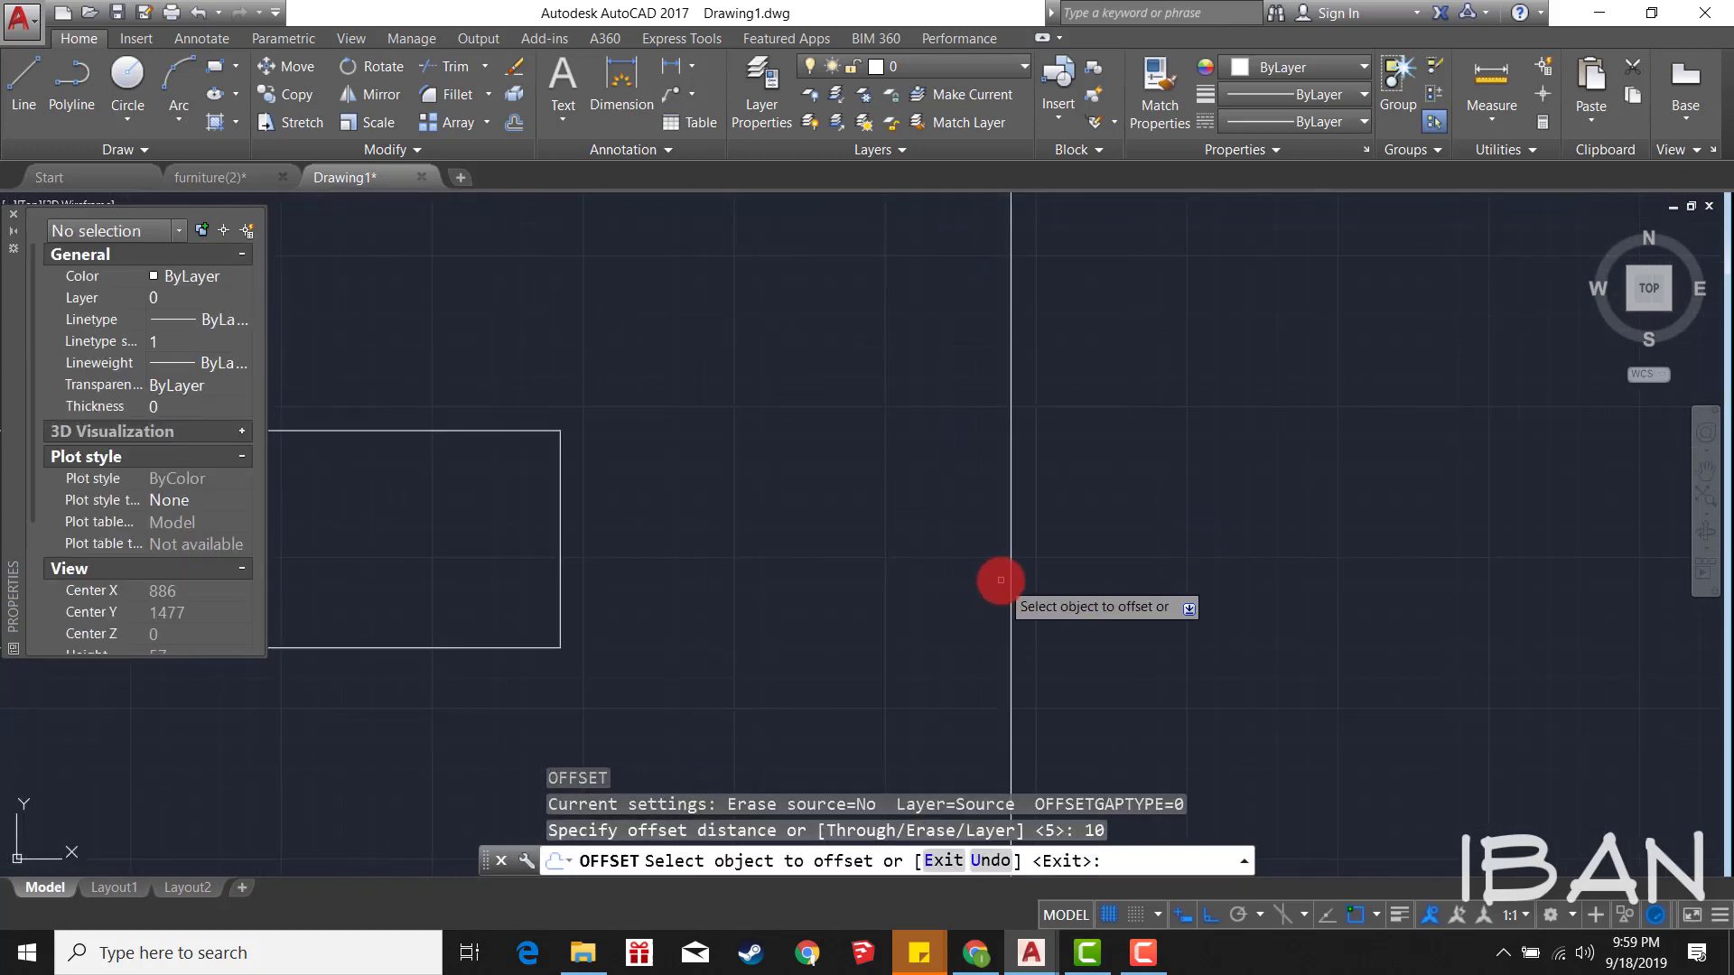
click(1006, 584)
click(895, 506)
scroll(971, 391, down, 3)
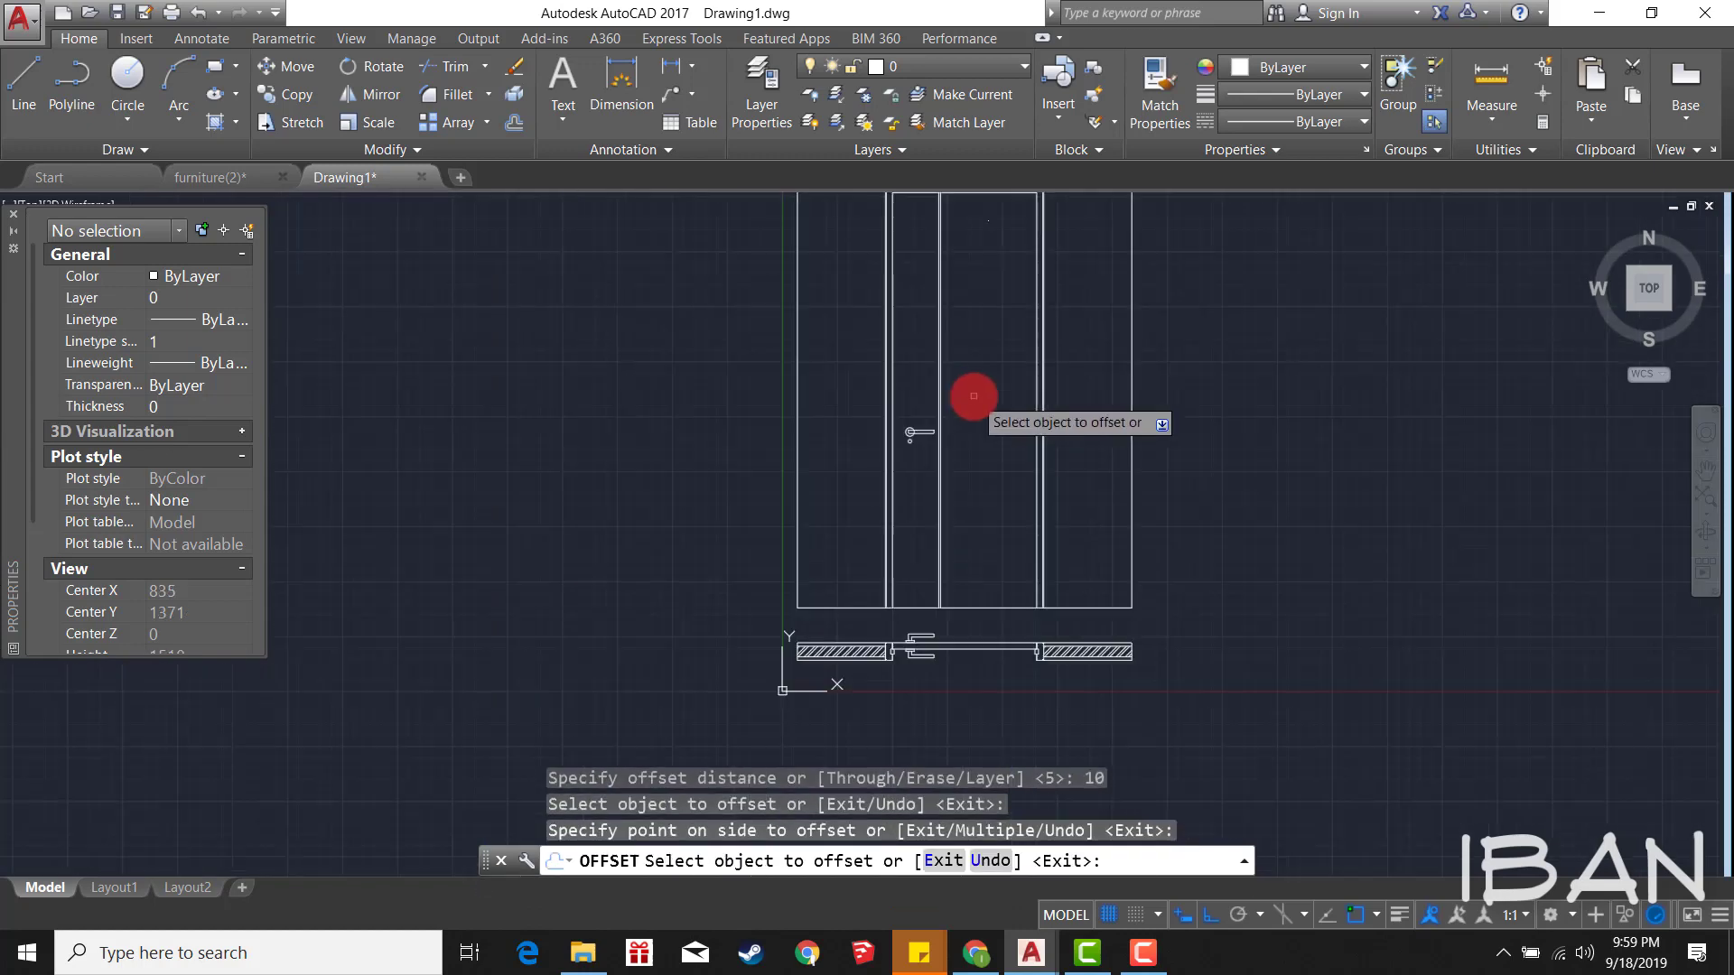
scroll(974, 395, up, 2)
scroll(974, 396, down, 2)
scroll(921, 461, down, 2)
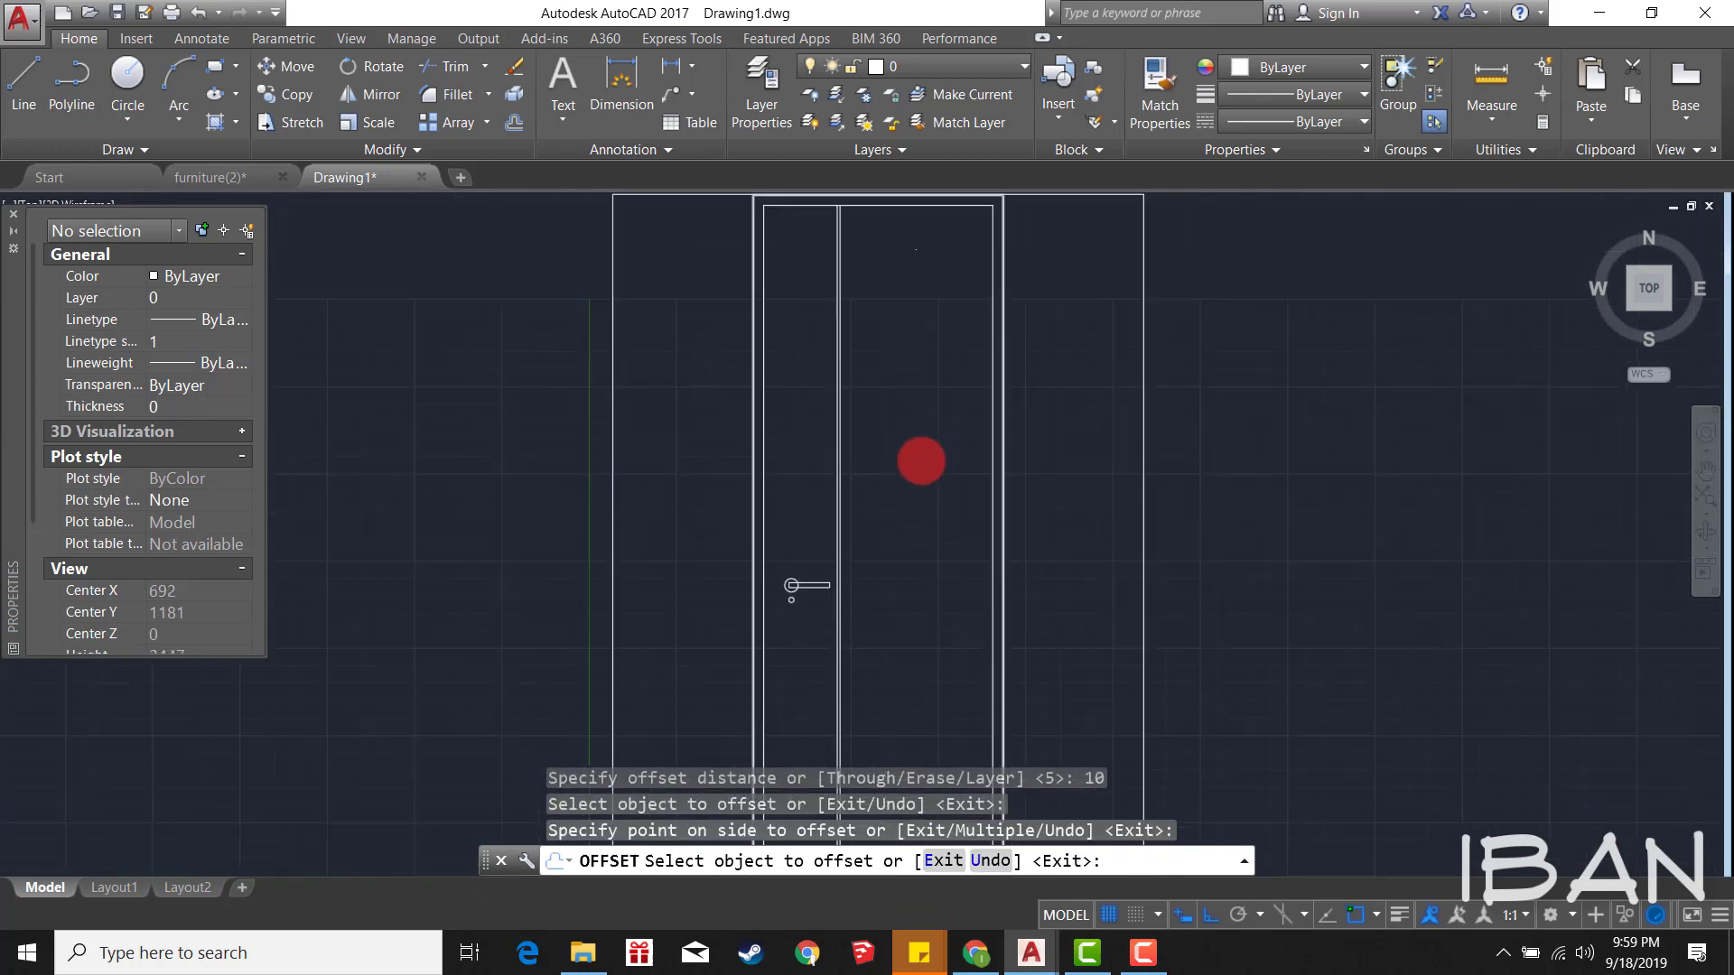
scroll(930, 425, down, 1)
key(Escape)
Step: Window-select the second division point on the door top to locate it
scroll(906, 352, up, 2)
scroll(906, 352, up, 2)
click(886, 273)
click(991, 373)
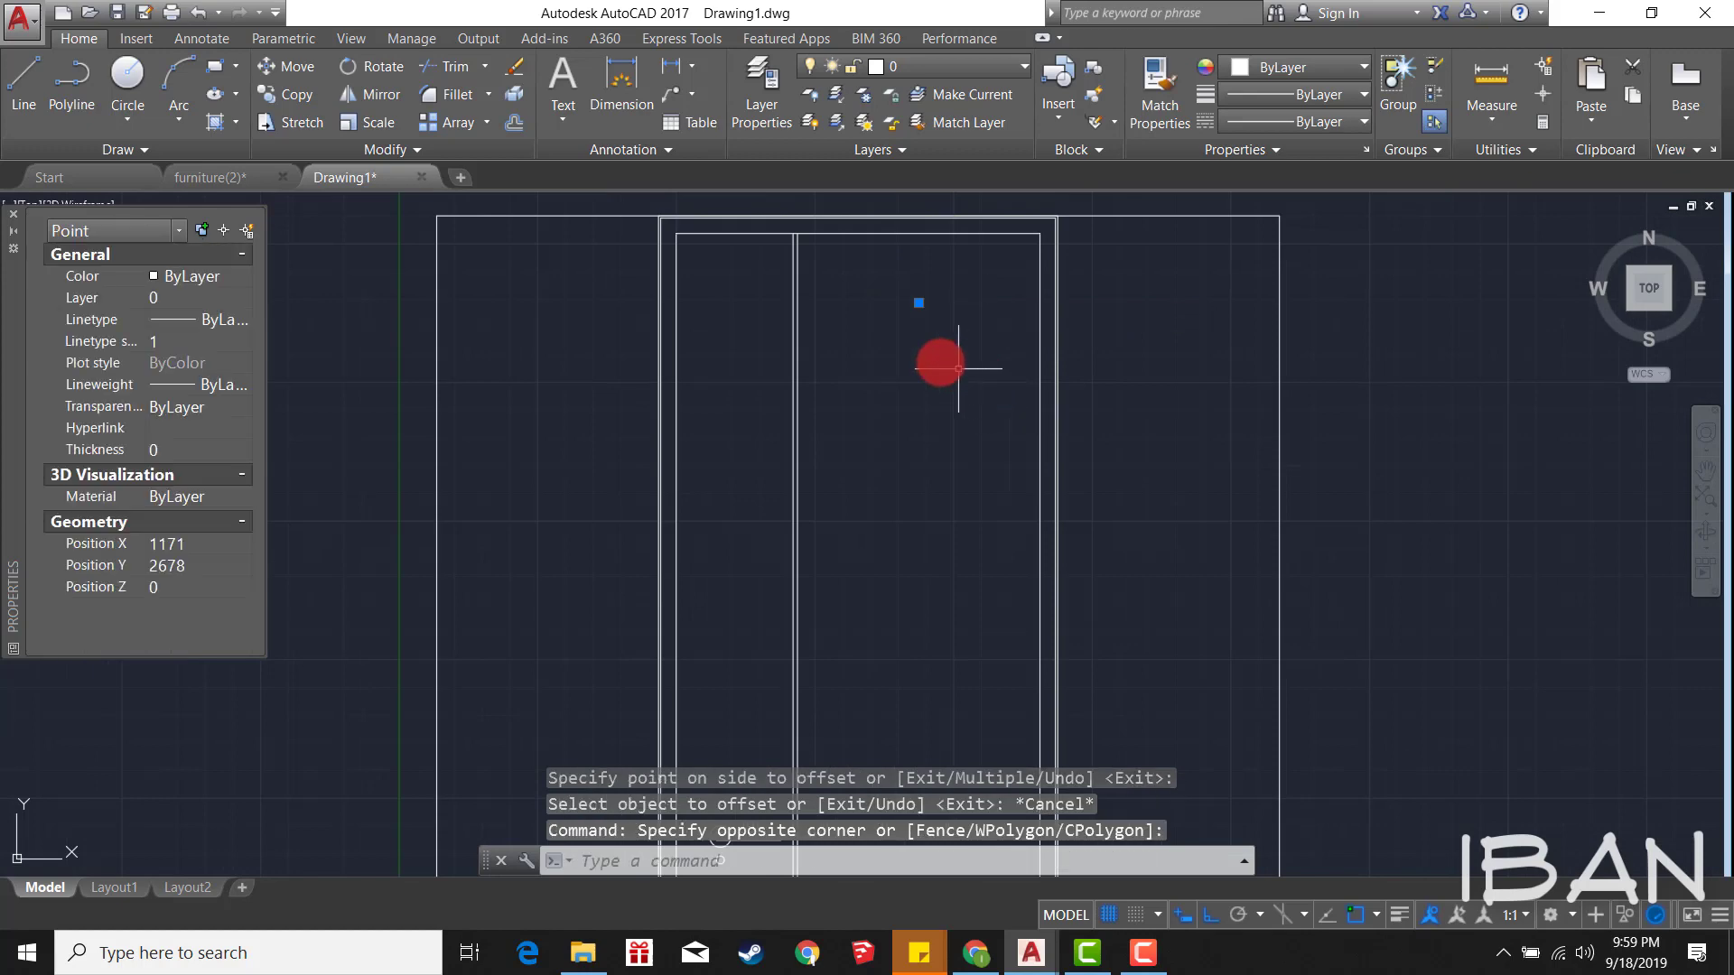
key(Escape)
click(929, 340)
click(868, 262)
key(Escape)
Step: Draw the second vertical groove line from the second division point down to the door bottom
text(l)
key(Return)
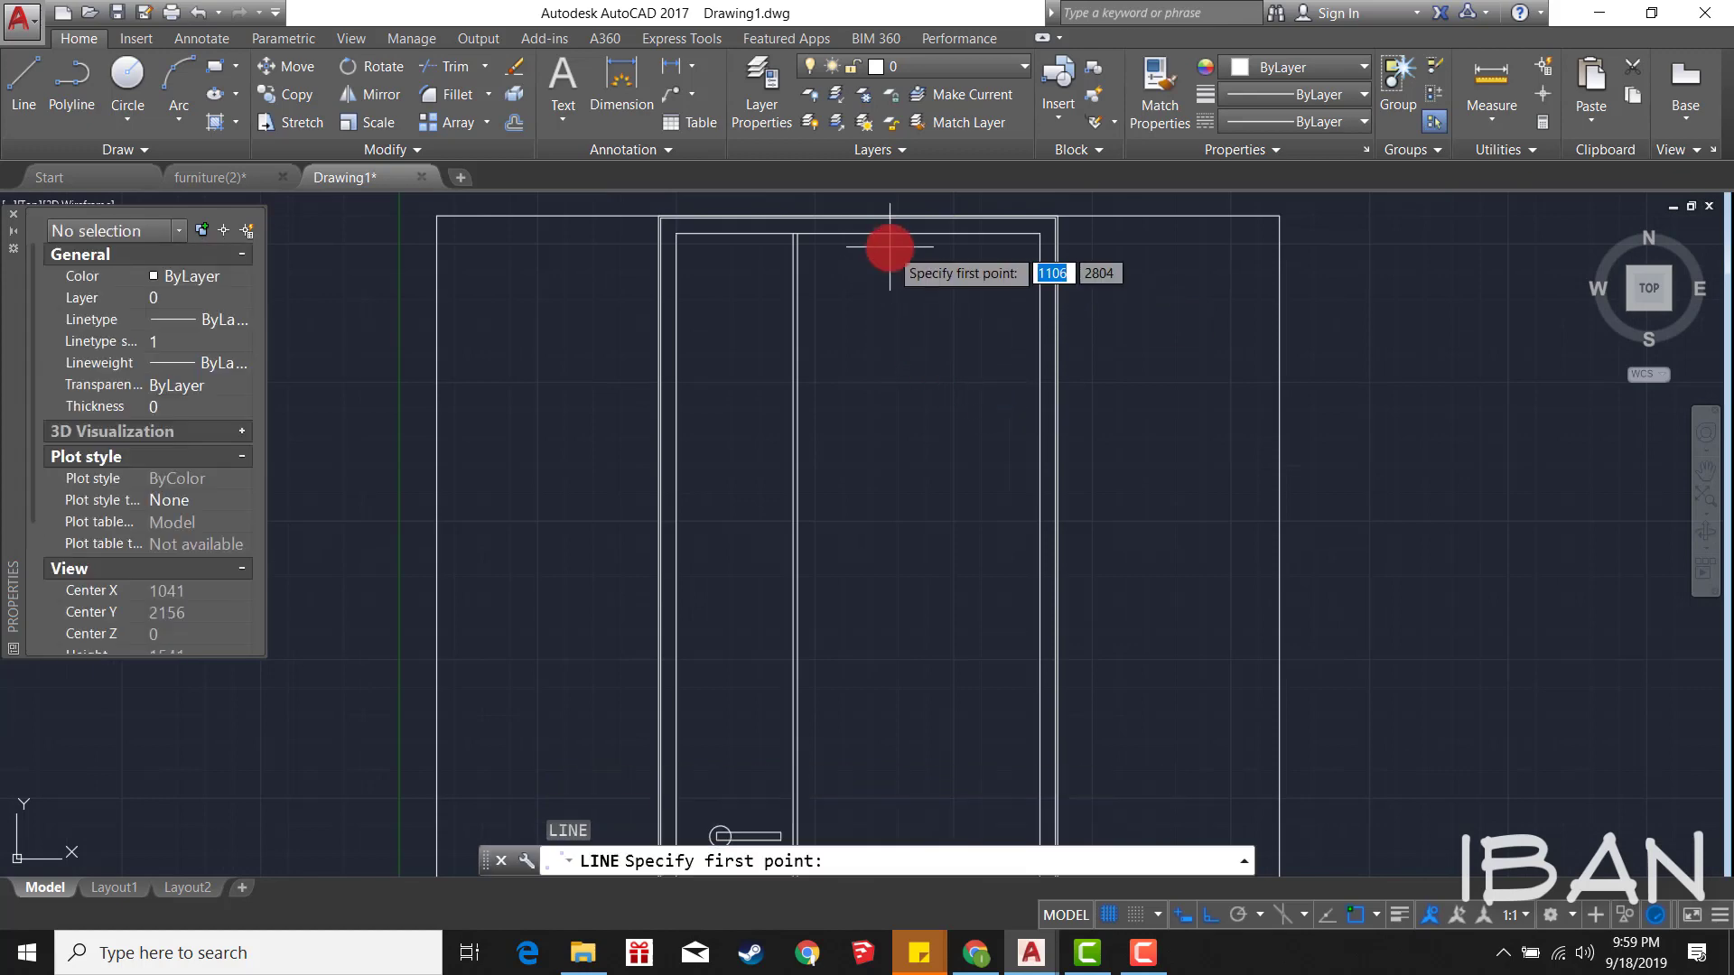
click(897, 233)
scroll(896, 398, down, 2)
scroll(897, 598, down, 2)
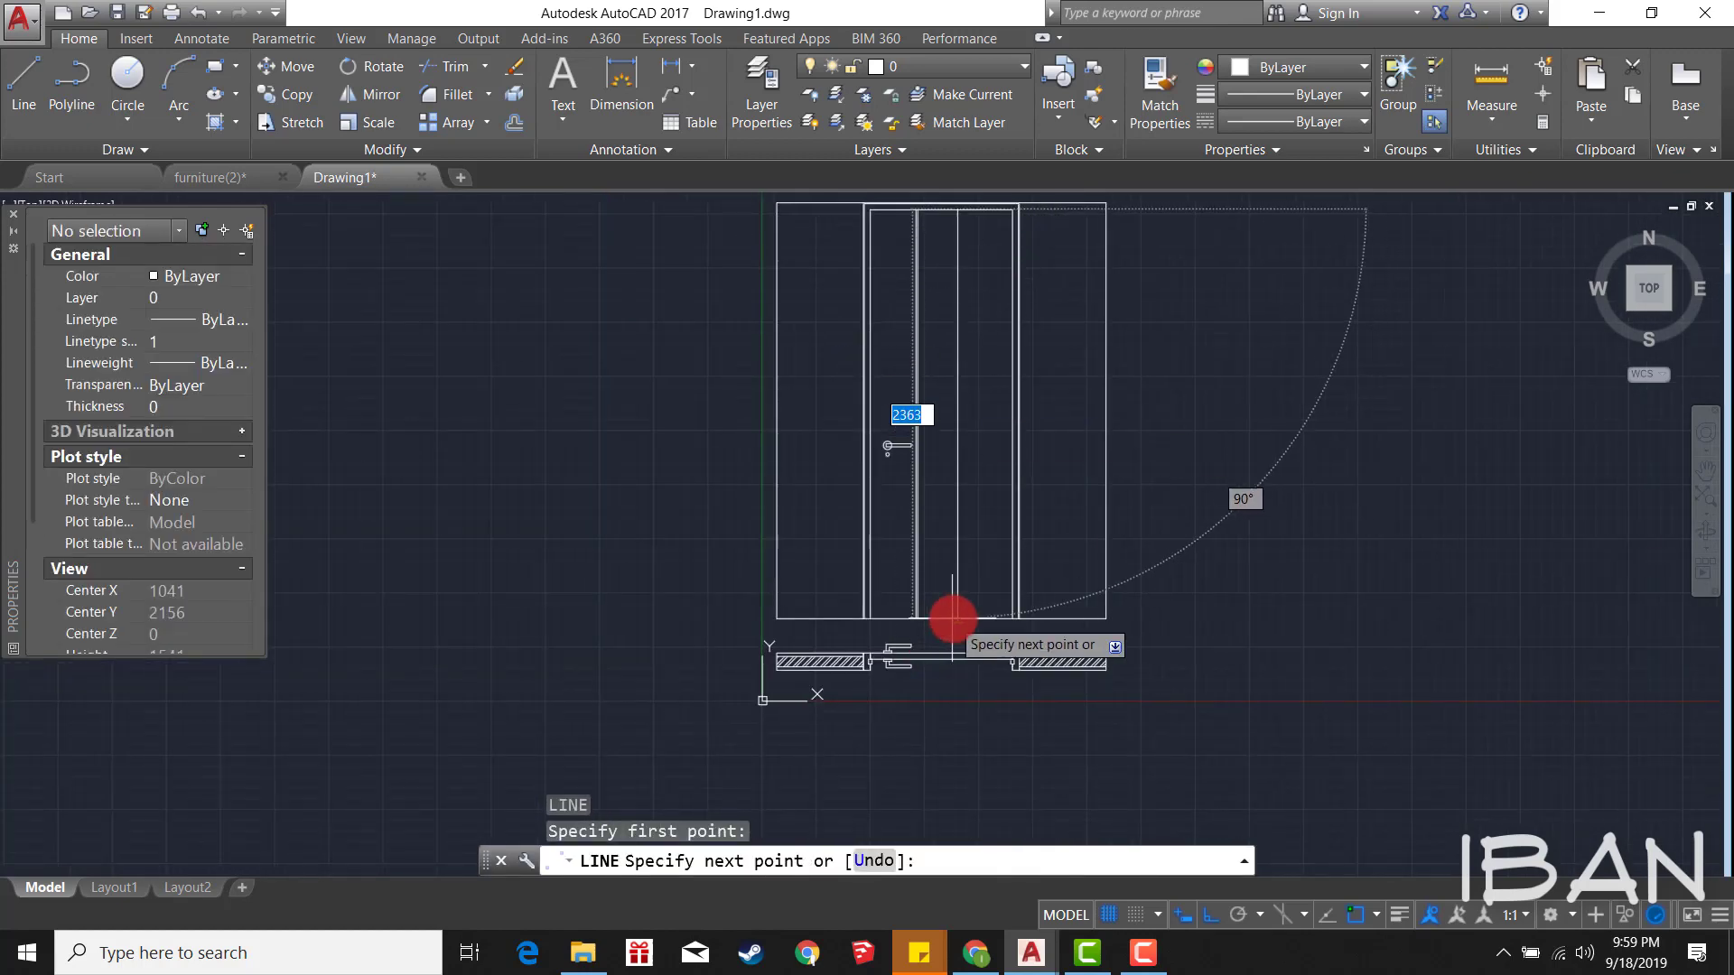
click(955, 614)
key(Escape)
Step: Divide the new vertical guide line into 3 equal parts
text(i)
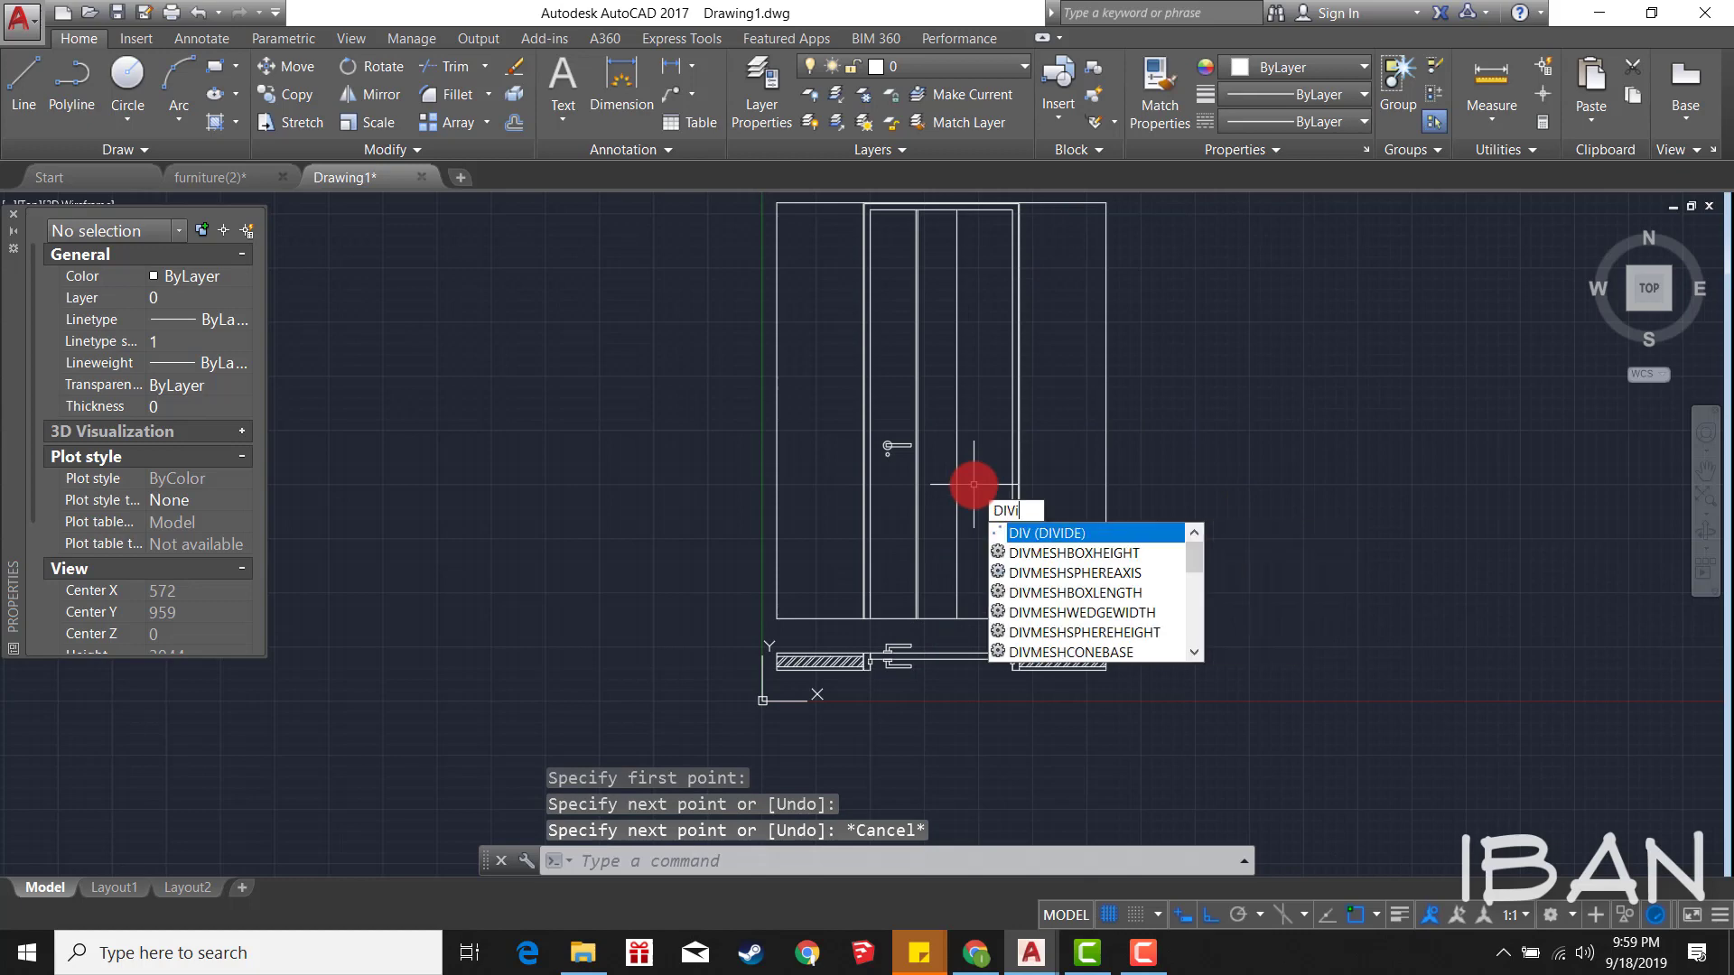
text(vi)
key(Return)
click(949, 477)
text(3)
key(Return)
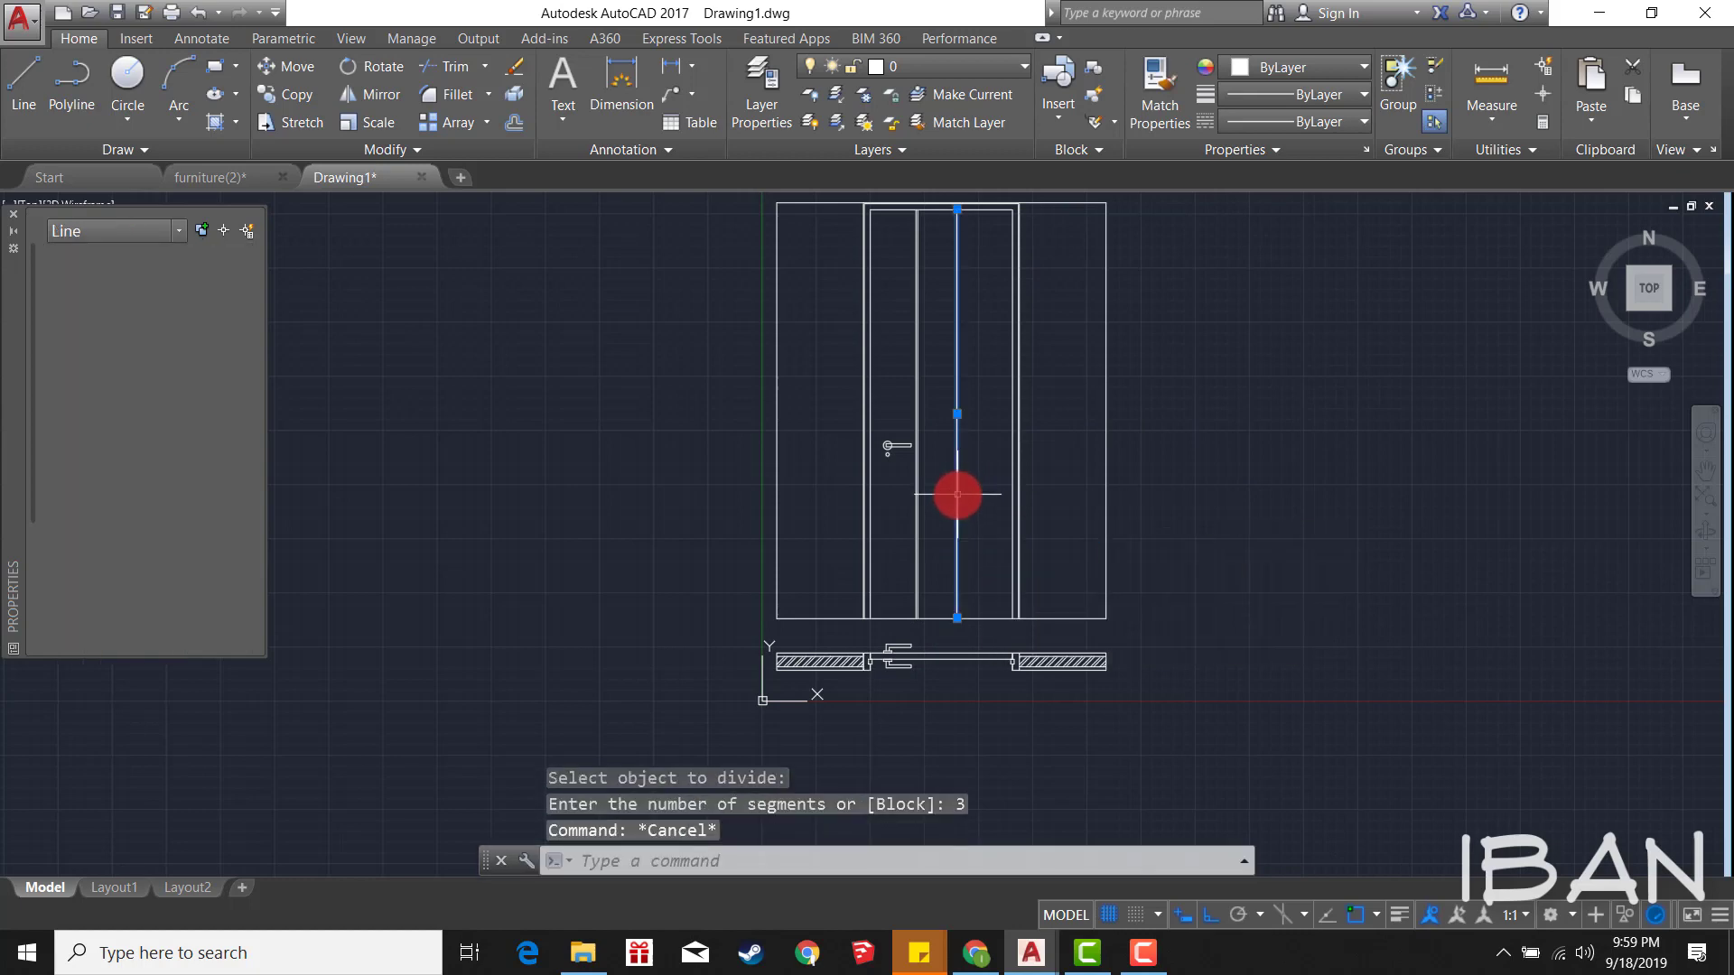
text(e)
scroll(958, 343, up, 2)
scroll(944, 406, down, 2)
Step: Draw a horizontal line from a division point and extend it to the door edge
text(l)
key(Return)
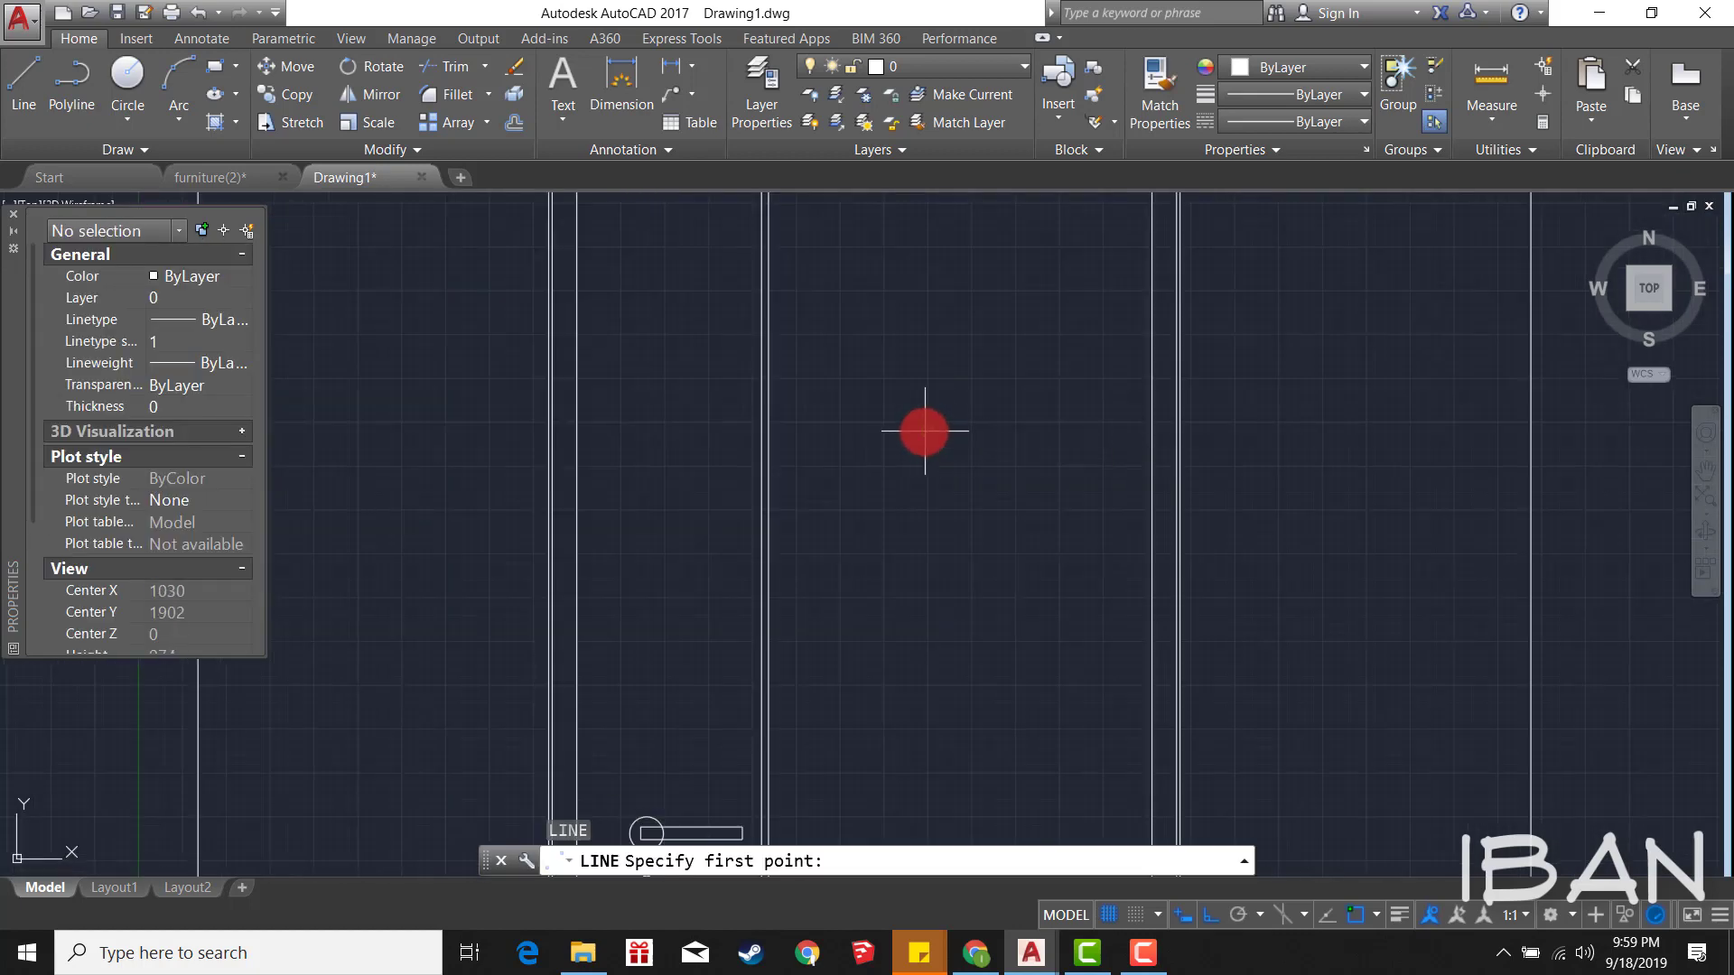
click(927, 431)
click(1152, 431)
key(Escape)
text(ex)
key(Return)
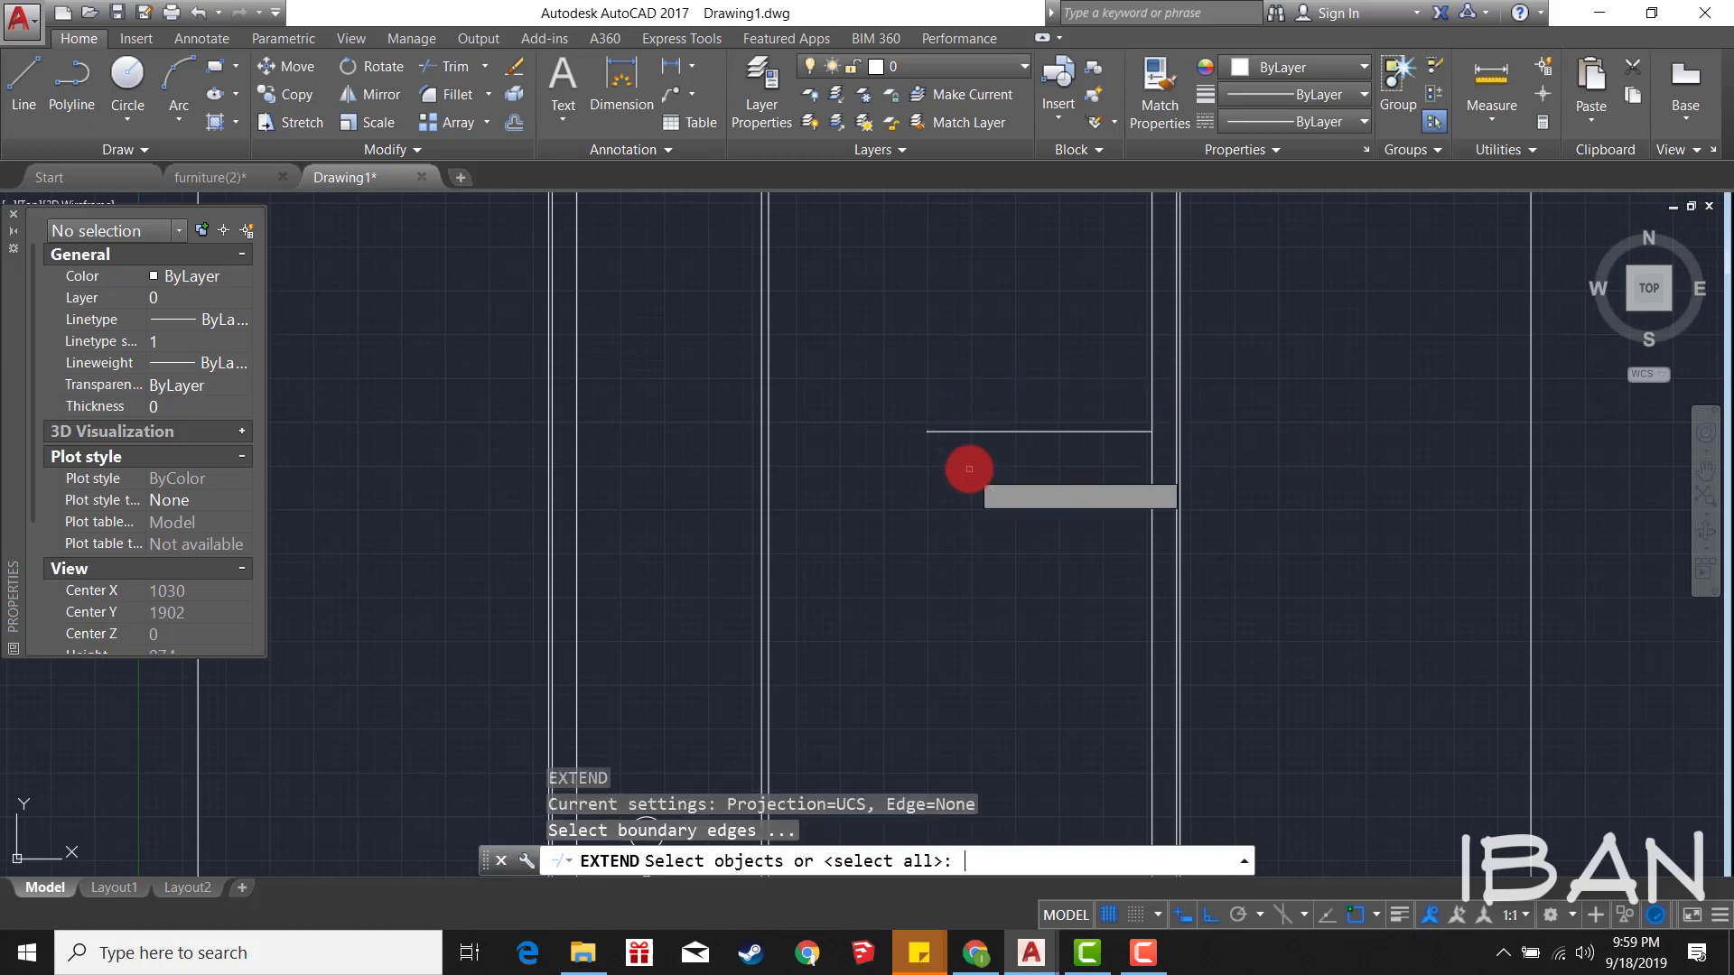
click(944, 431)
Step: Erase the temporary vertical guide line
click(1032, 540)
click(934, 443)
scroll(910, 399, up, 2)
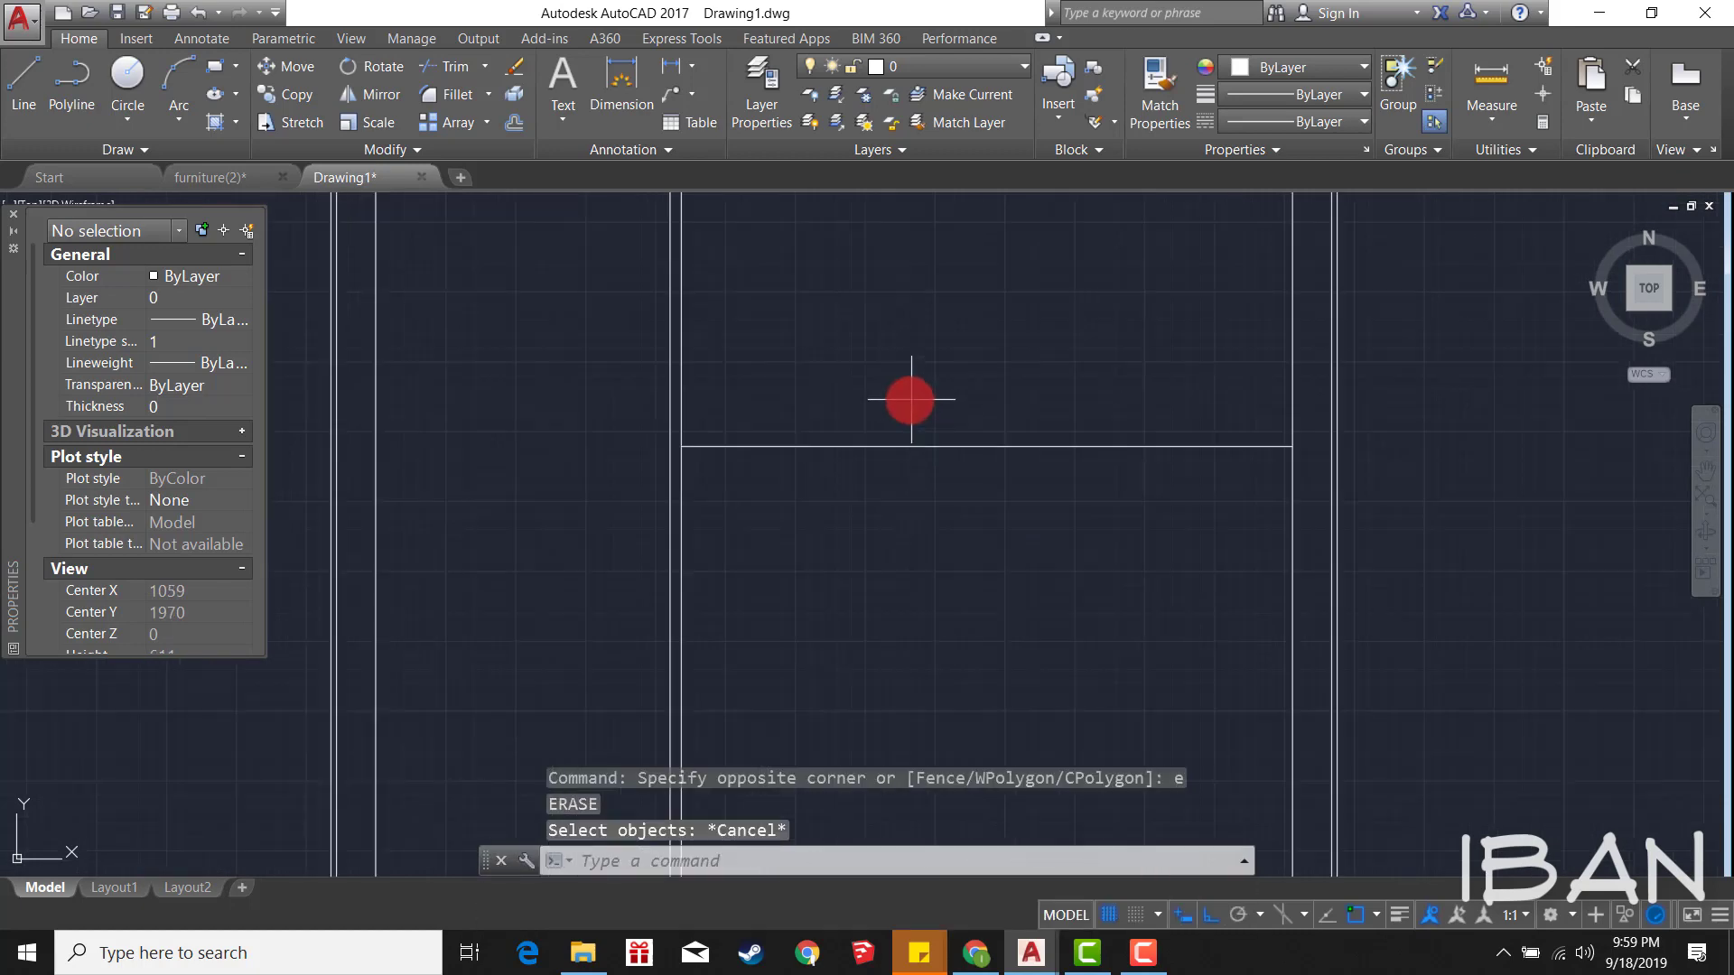
text(e)
key(Return)
Step: Offset the horizontal line 20 upward to form a groove pair
text(o)
key(Return)
text(20)
key(Return)
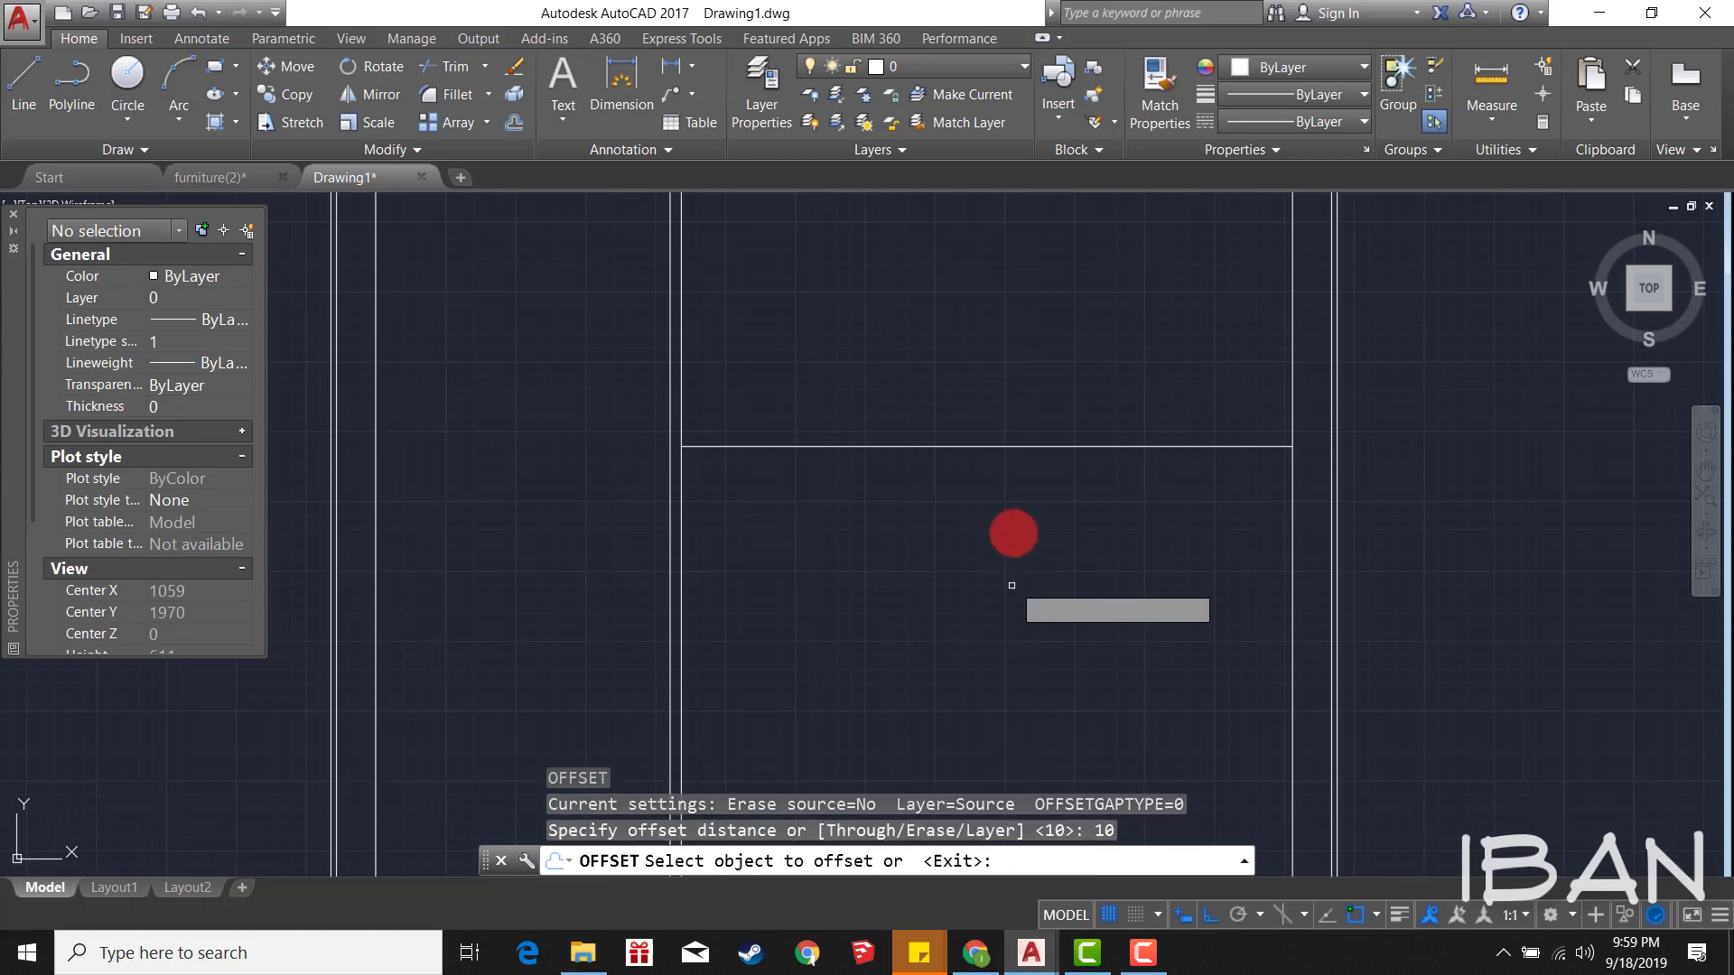
click(1010, 446)
click(1010, 325)
key(Escape)
Step: Select both groove lines and begin a copy, cancelling it at the base point
click(940, 531)
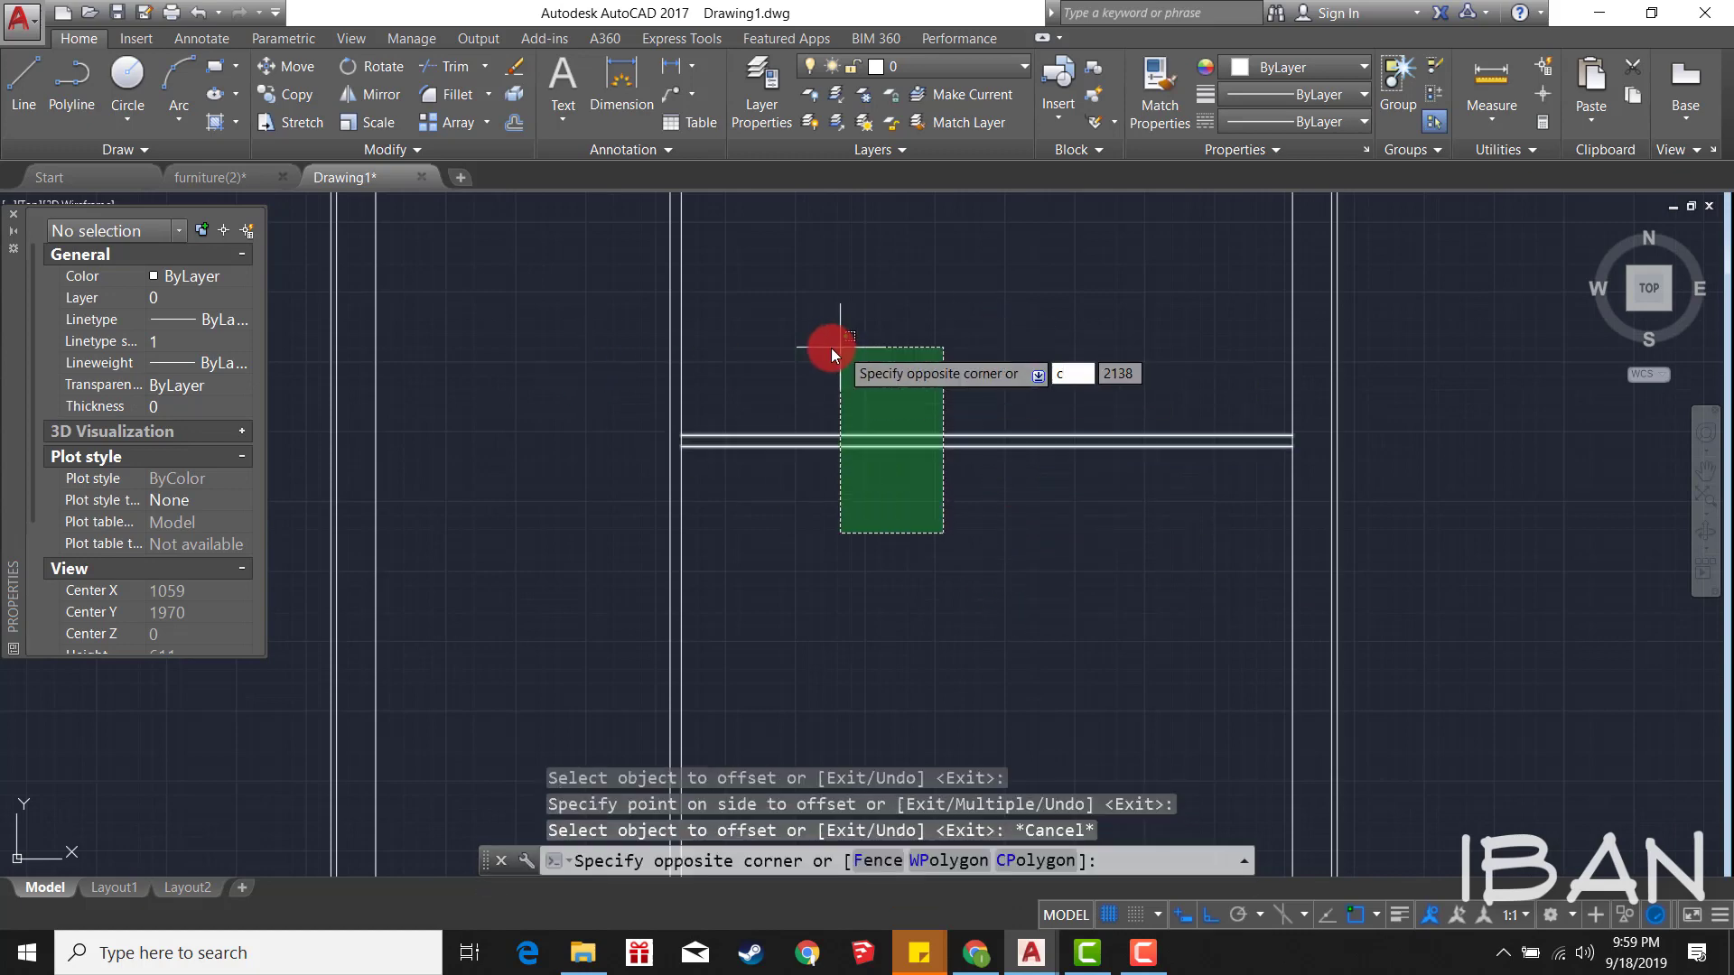
key(Escape)
click(804, 453)
click(741, 360)
text(co)
key(Return)
scroll(702, 413, up, 2)
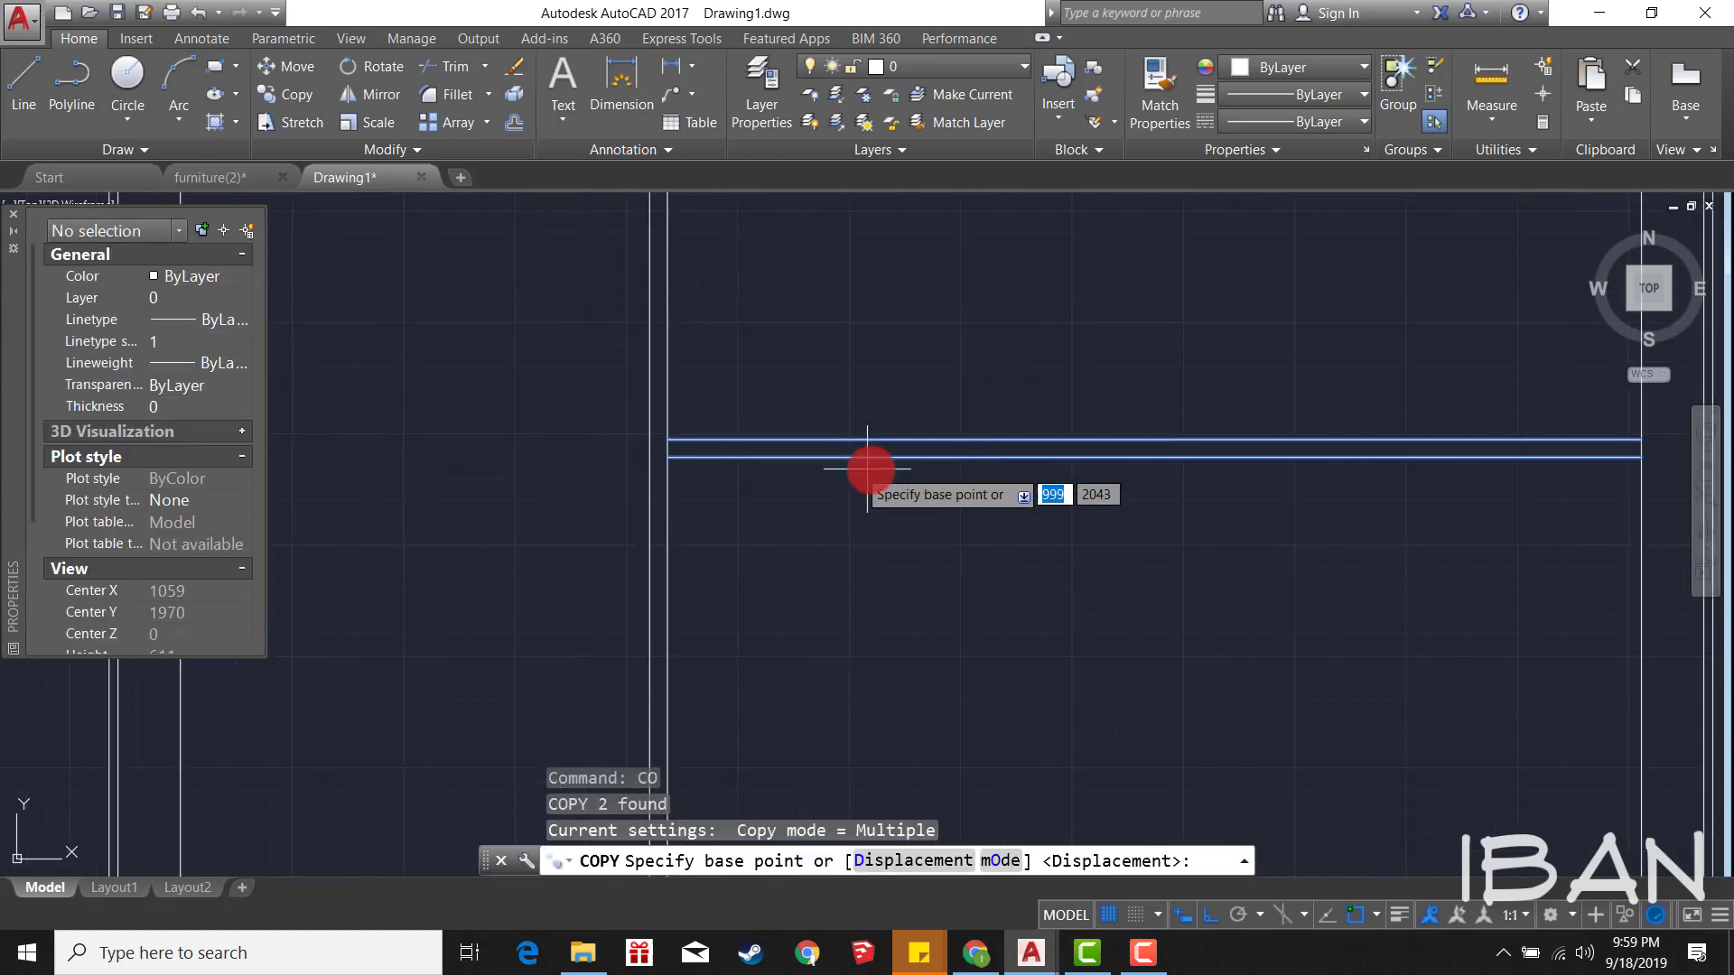
click(870, 464)
key(Escape)
Step: Copy the two groove lines to a lower position on the door
click(967, 567)
click(848, 346)
text(c)
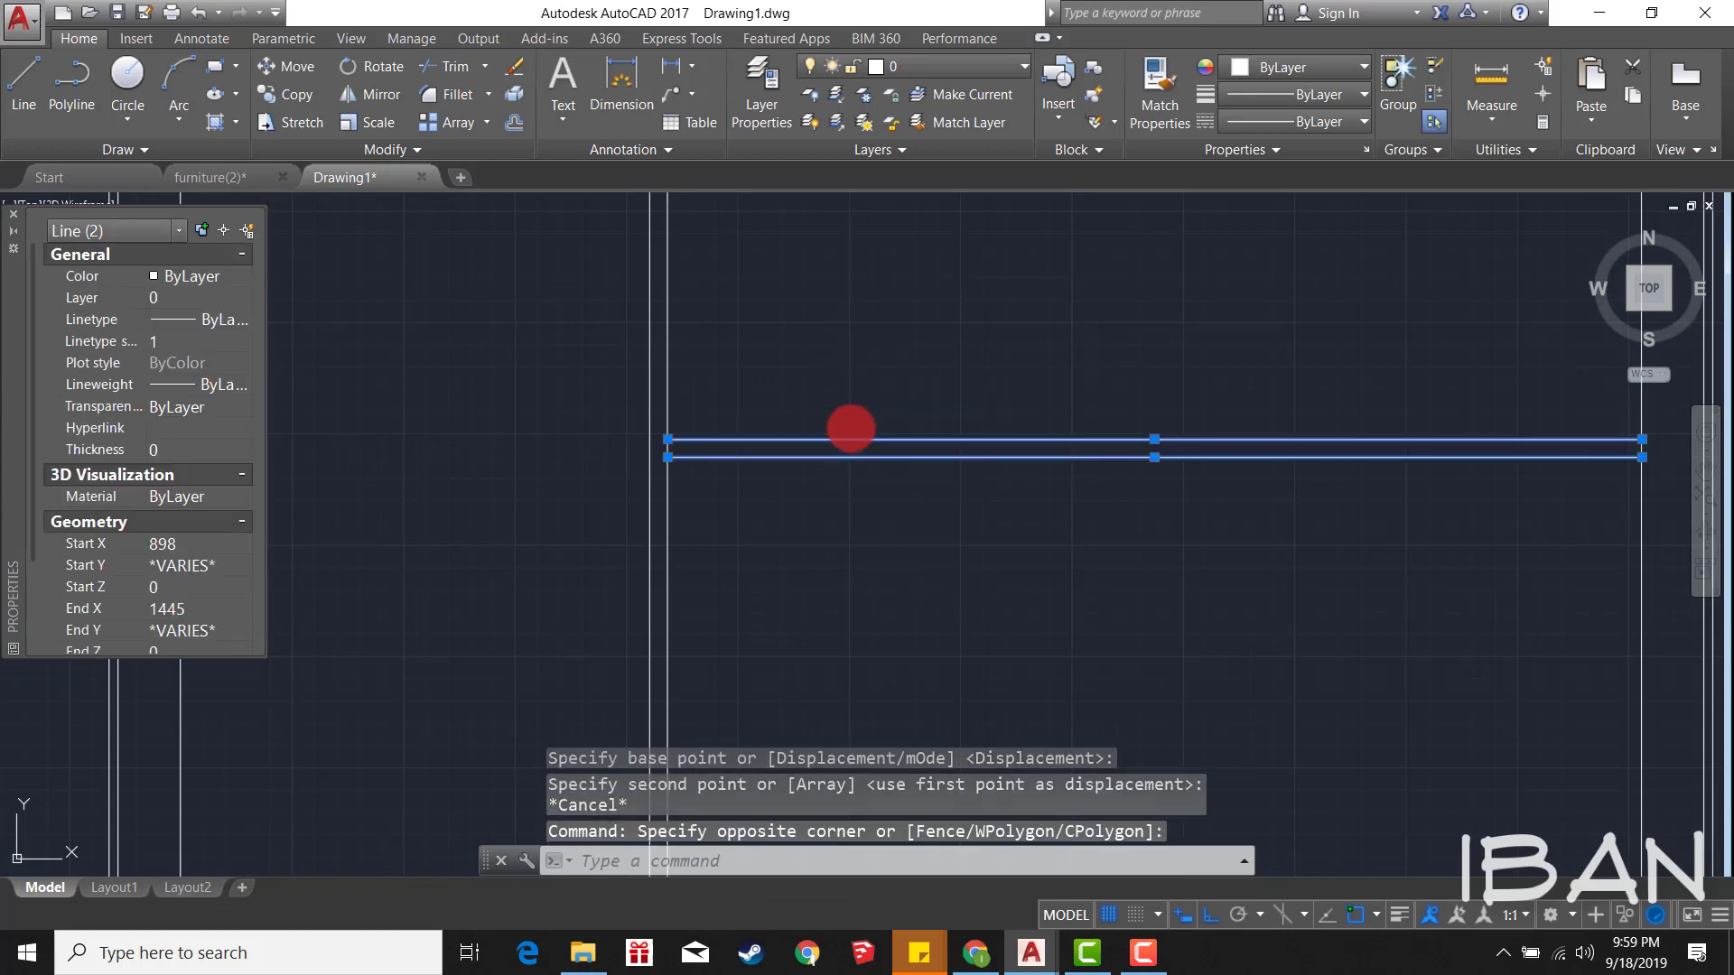
text(co)
key(Return)
click(859, 457)
scroll(859, 709, down, 2)
middle_drag(859, 708, 859, 445)
scroll(975, 603, up, 2)
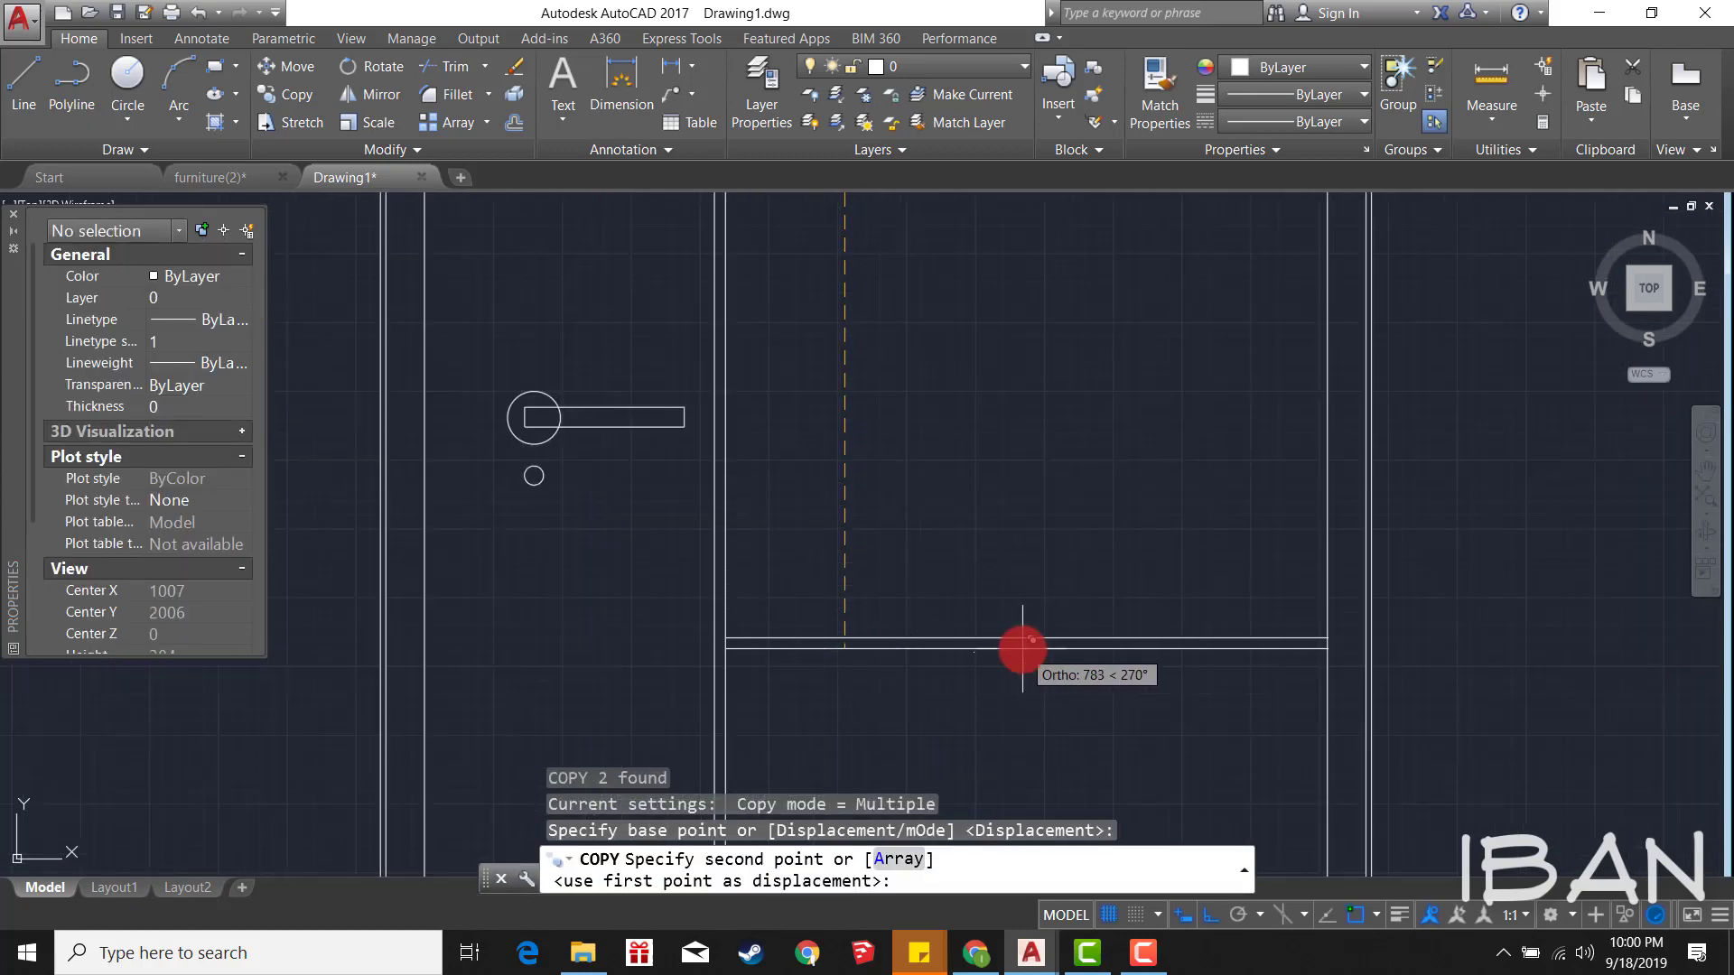
click(867, 649)
key(Escape)
Step: Abandon the stray selections and erase attempt, then save the drawing
click(911, 632)
key(e)
key(Return)
key(Escape)
middle_drag(928, 586, 927, 496)
click(928, 497)
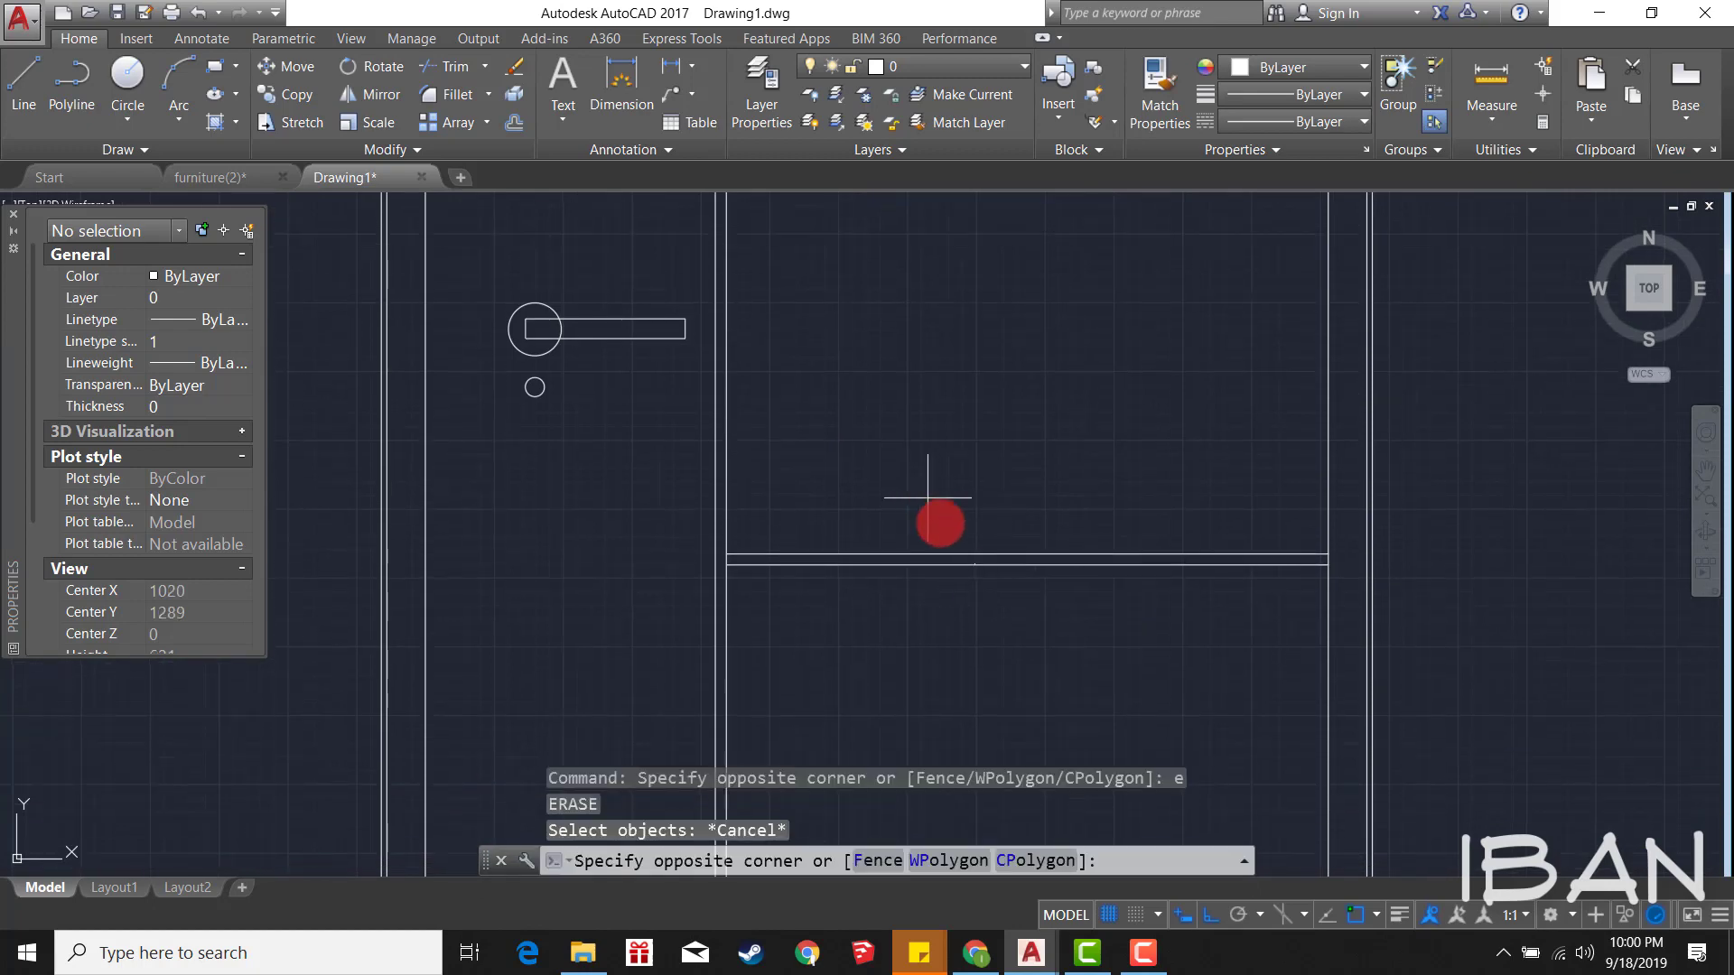
key(Escape)
scroll(975, 387, down, 3)
scroll(944, 444, down, 1)
key(ctrl+s)
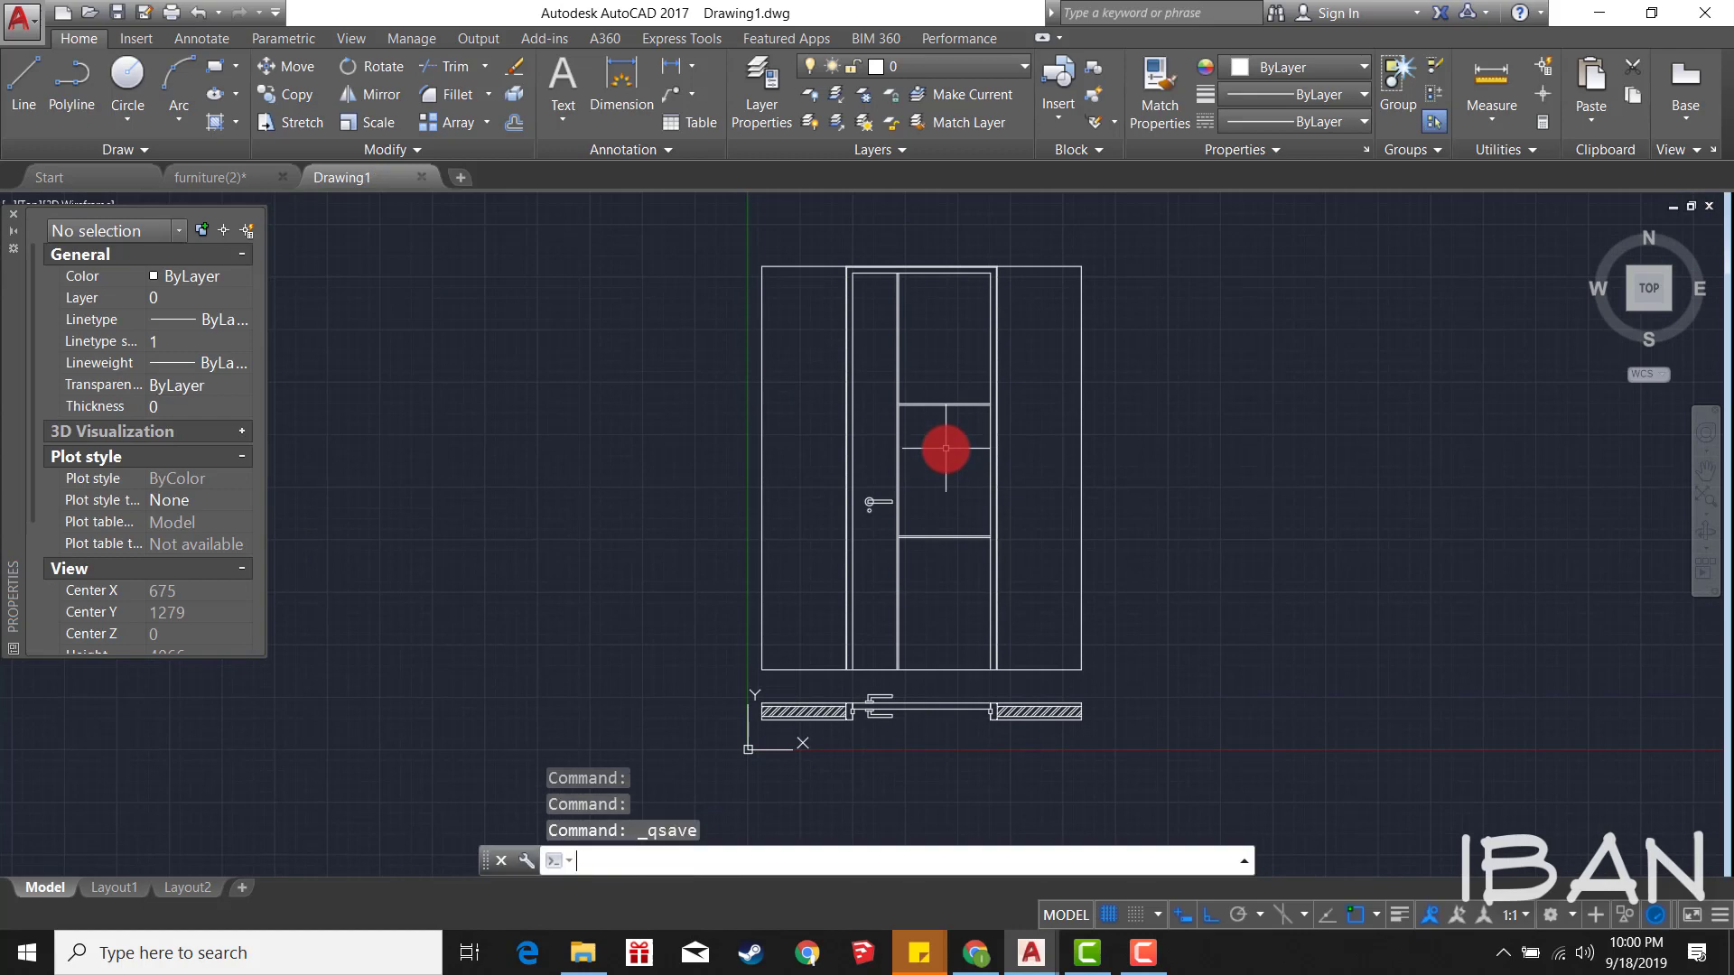
Step: Erase the two existing door-panel lines
scroll(945, 448, down, 2)
scroll(949, 457, up, 4)
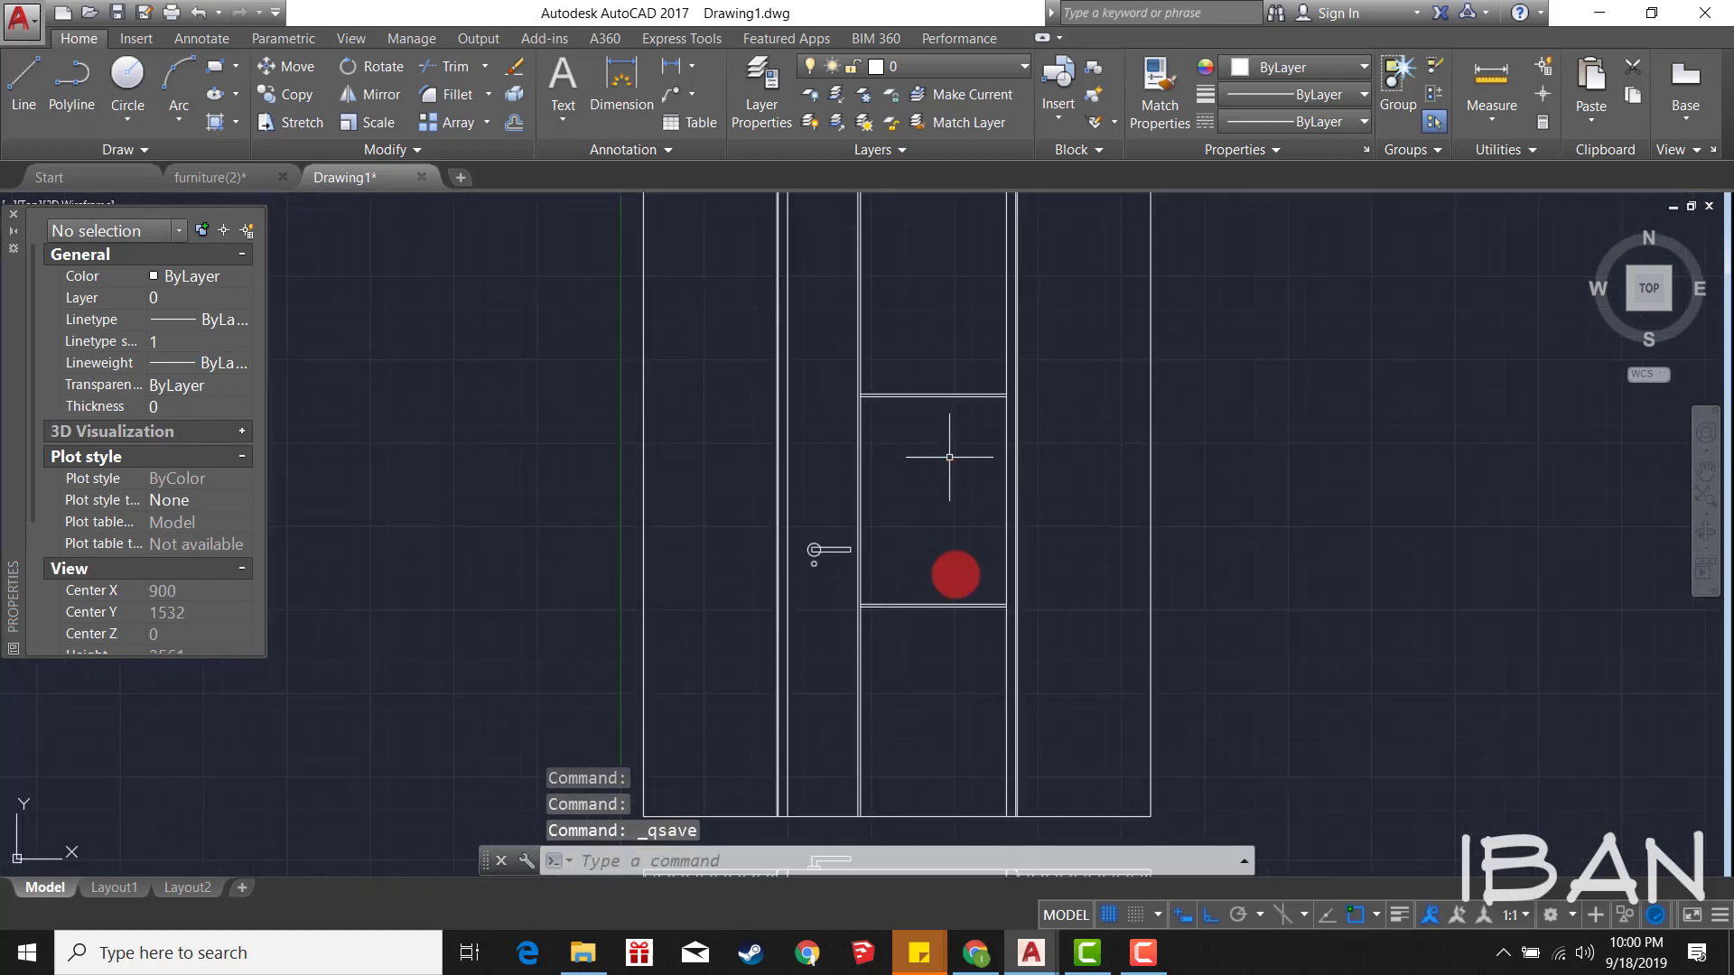
click(967, 646)
click(930, 368)
scroll(925, 377, down, 4)
key(e)
key(Return)
scroll(929, 361, up, 2)
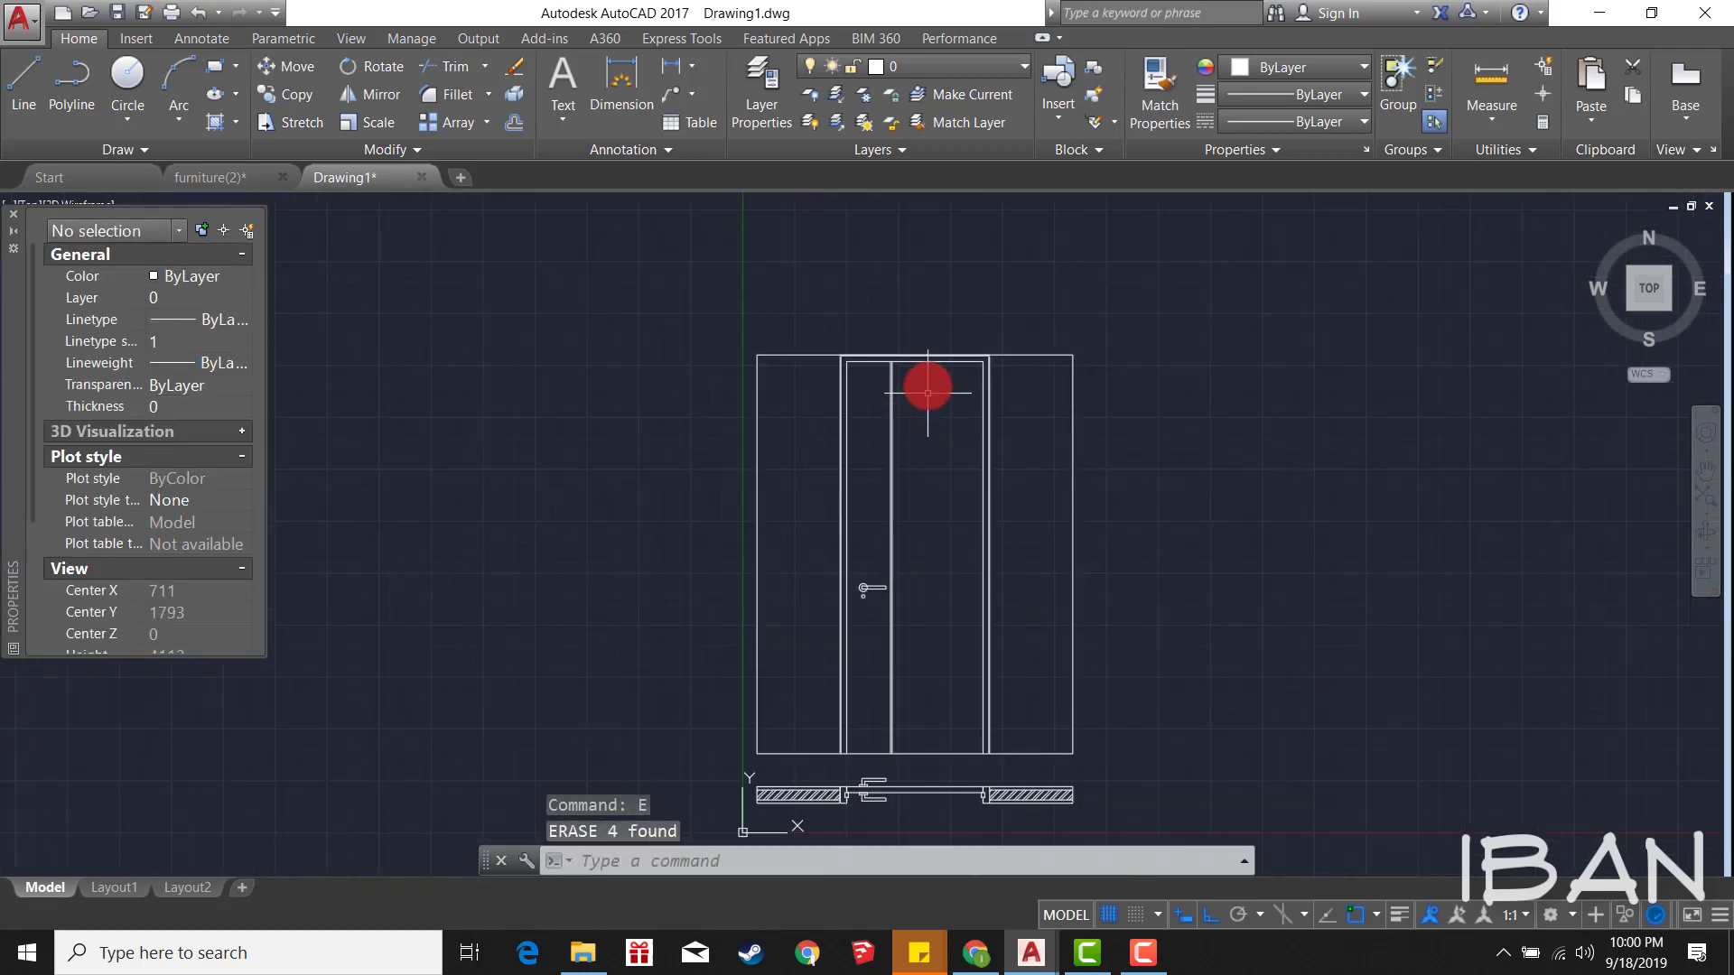
Step: Draw a vertical line from the door's top to its bottom
key(l)
key(Return)
click(927, 362)
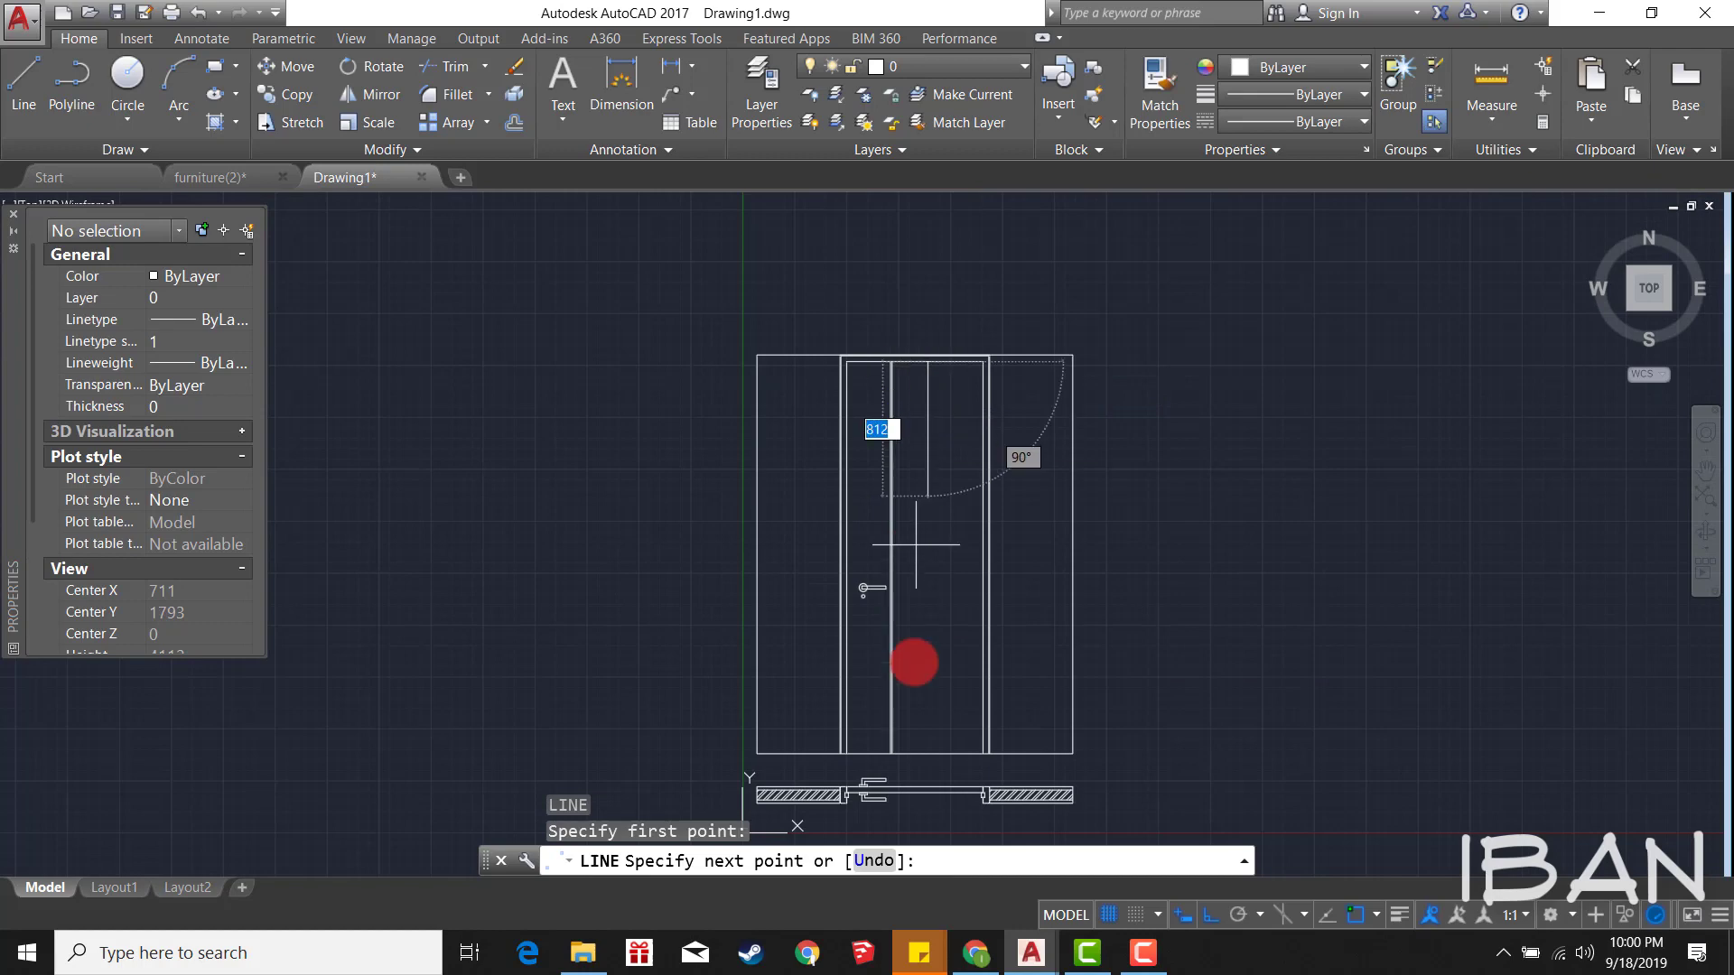
click(926, 748)
key(Escape)
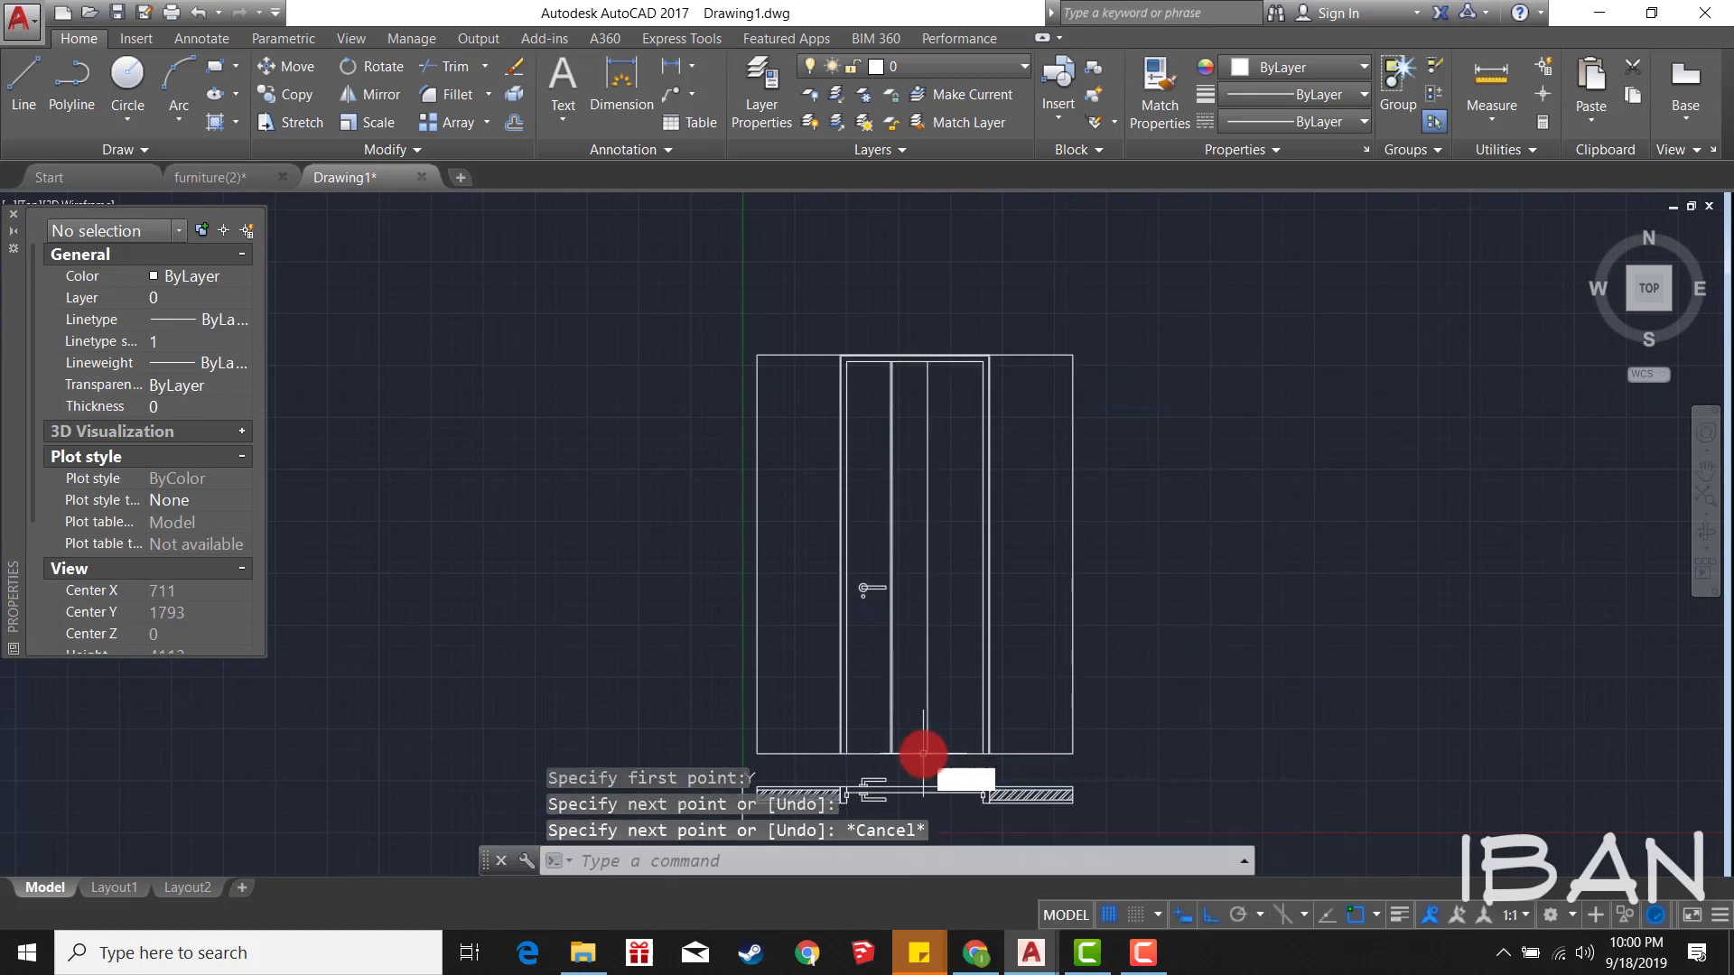
Step: Abort the divide and erase the mistaken vertical line
text(div)
key(Return)
click(931, 735)
key(Escape)
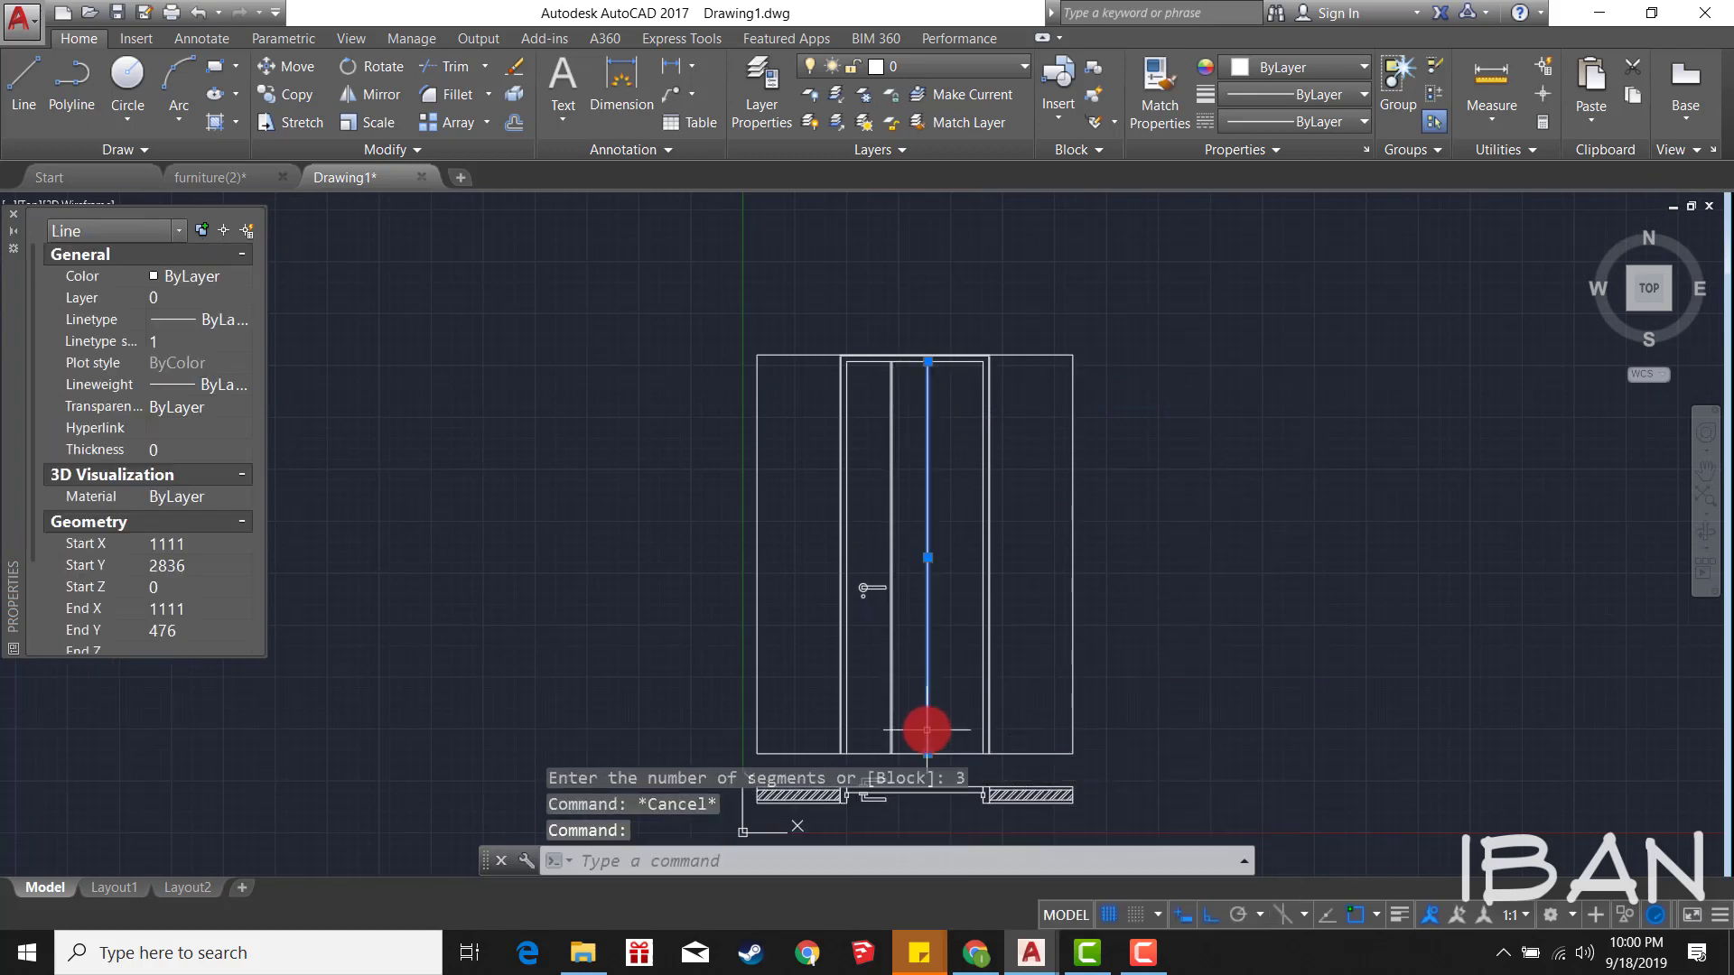
text(e)
key(Return)
scroll(931, 506, up, 4)
scroll(930, 509, down, 4)
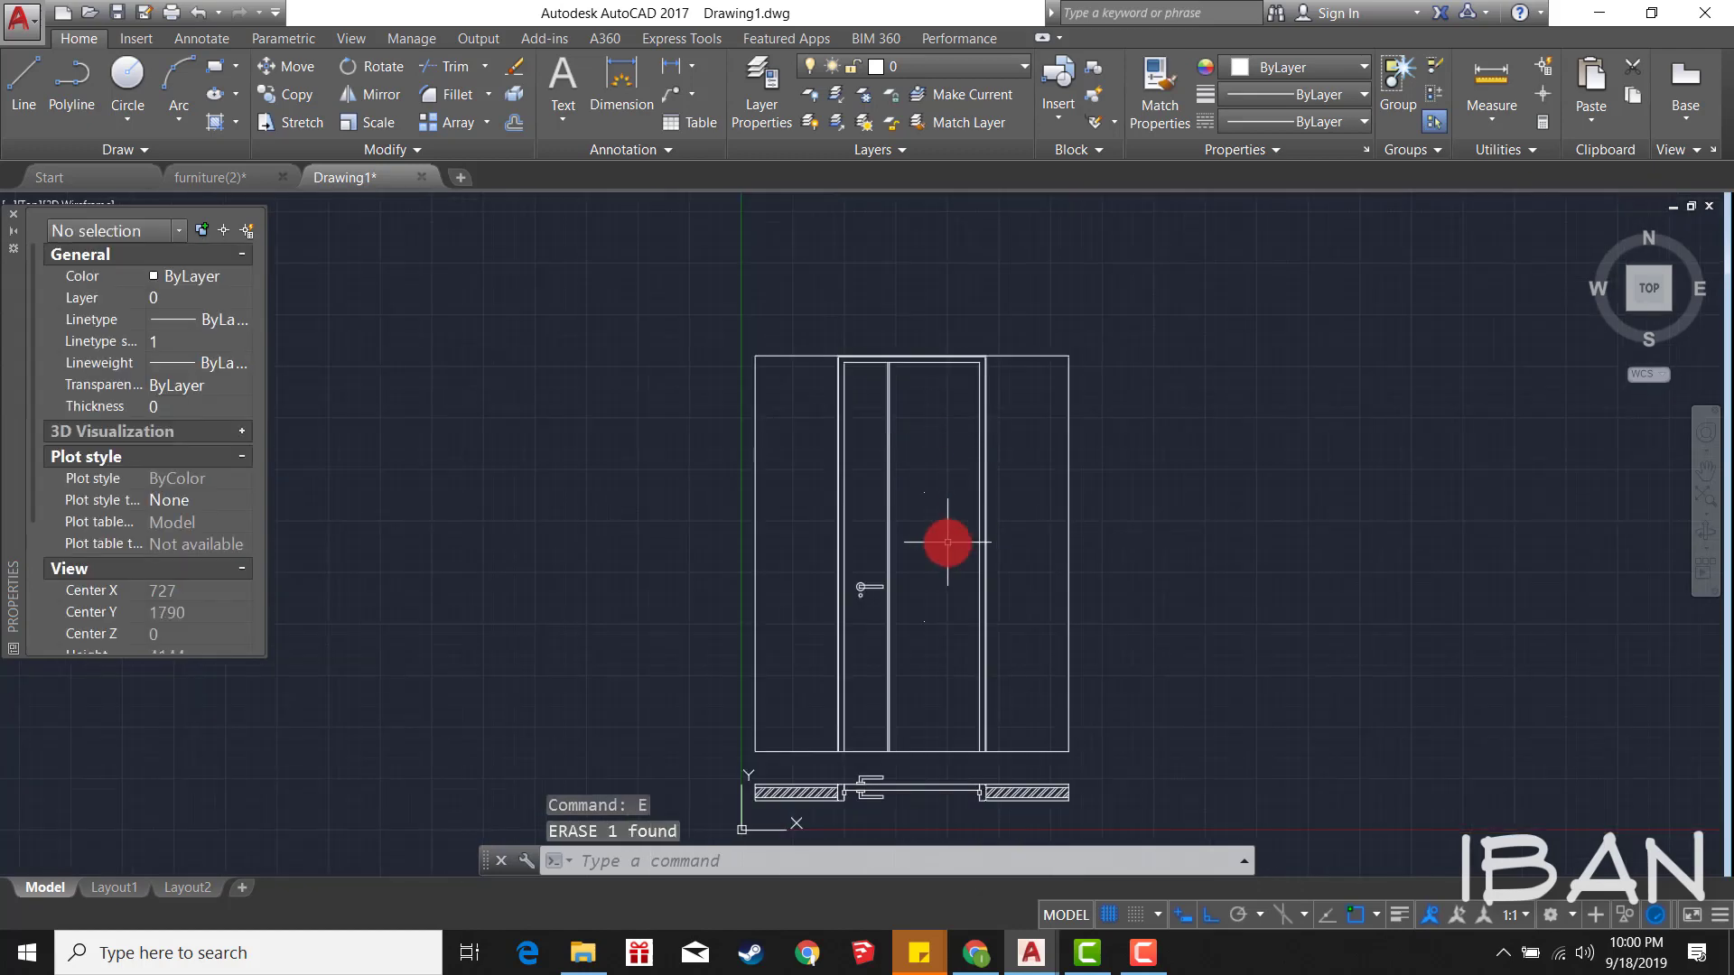
Step: Delete the short horizontal door line
click(889, 560)
key(Escape)
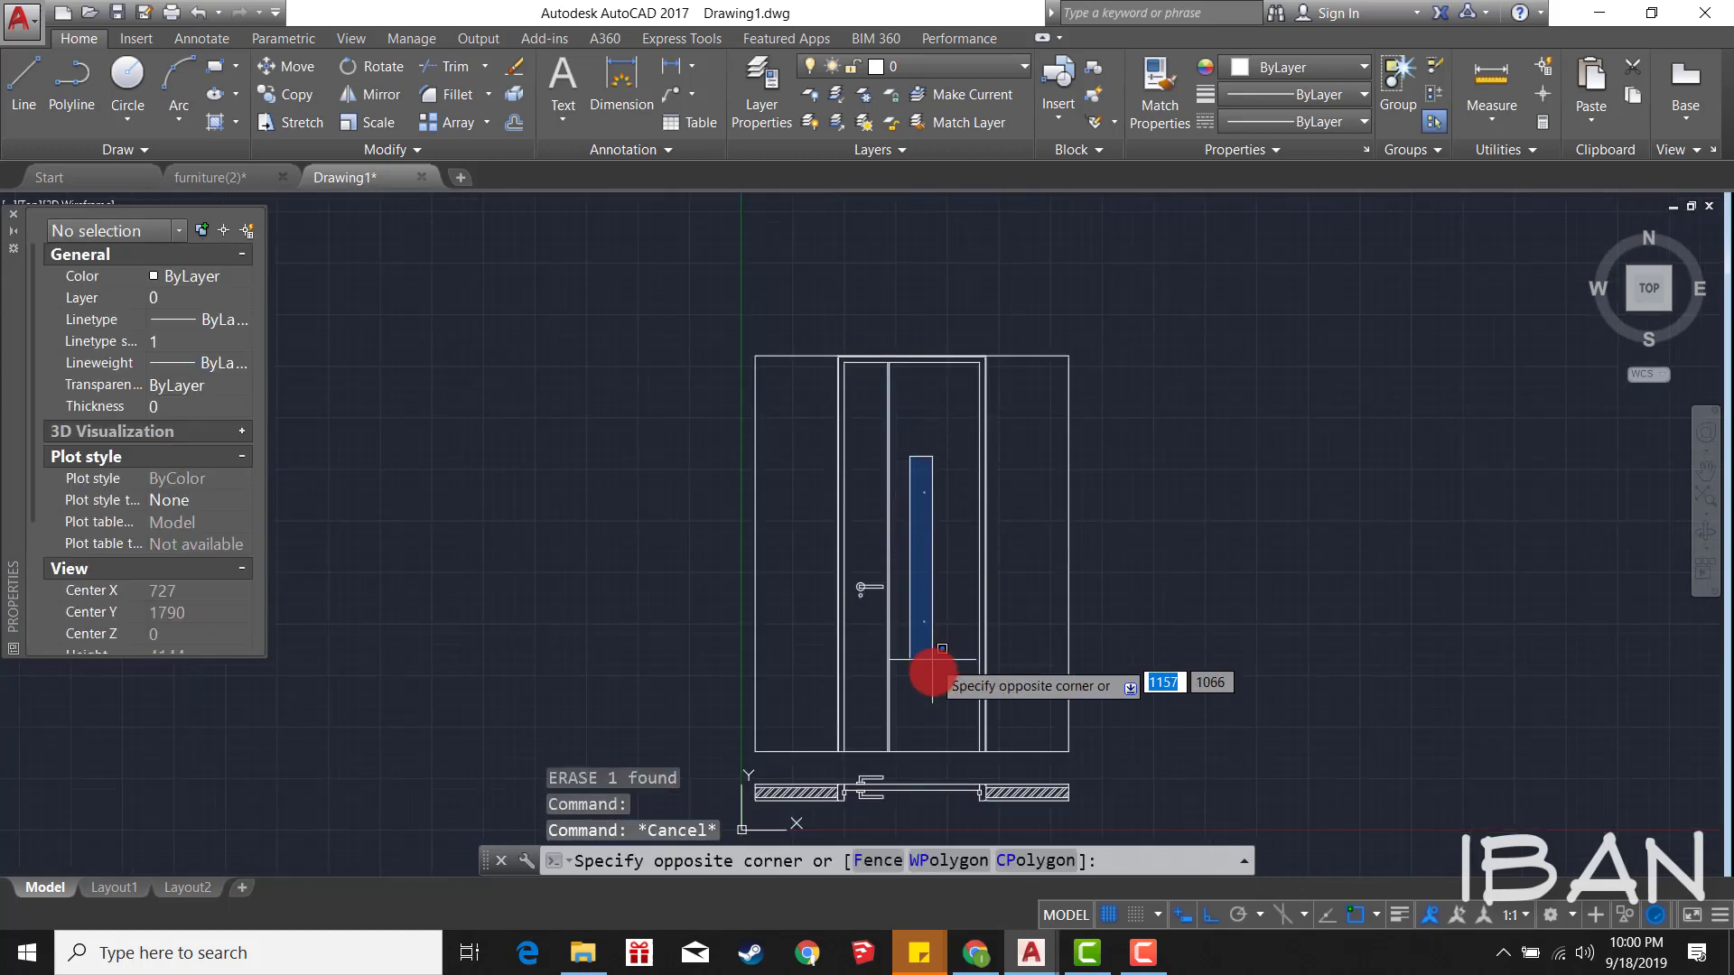
click(932, 673)
key(Delete)
Step: Draw a vertical guide line top to bottom and divide it into 4 equal parts
text(l)
key(Return)
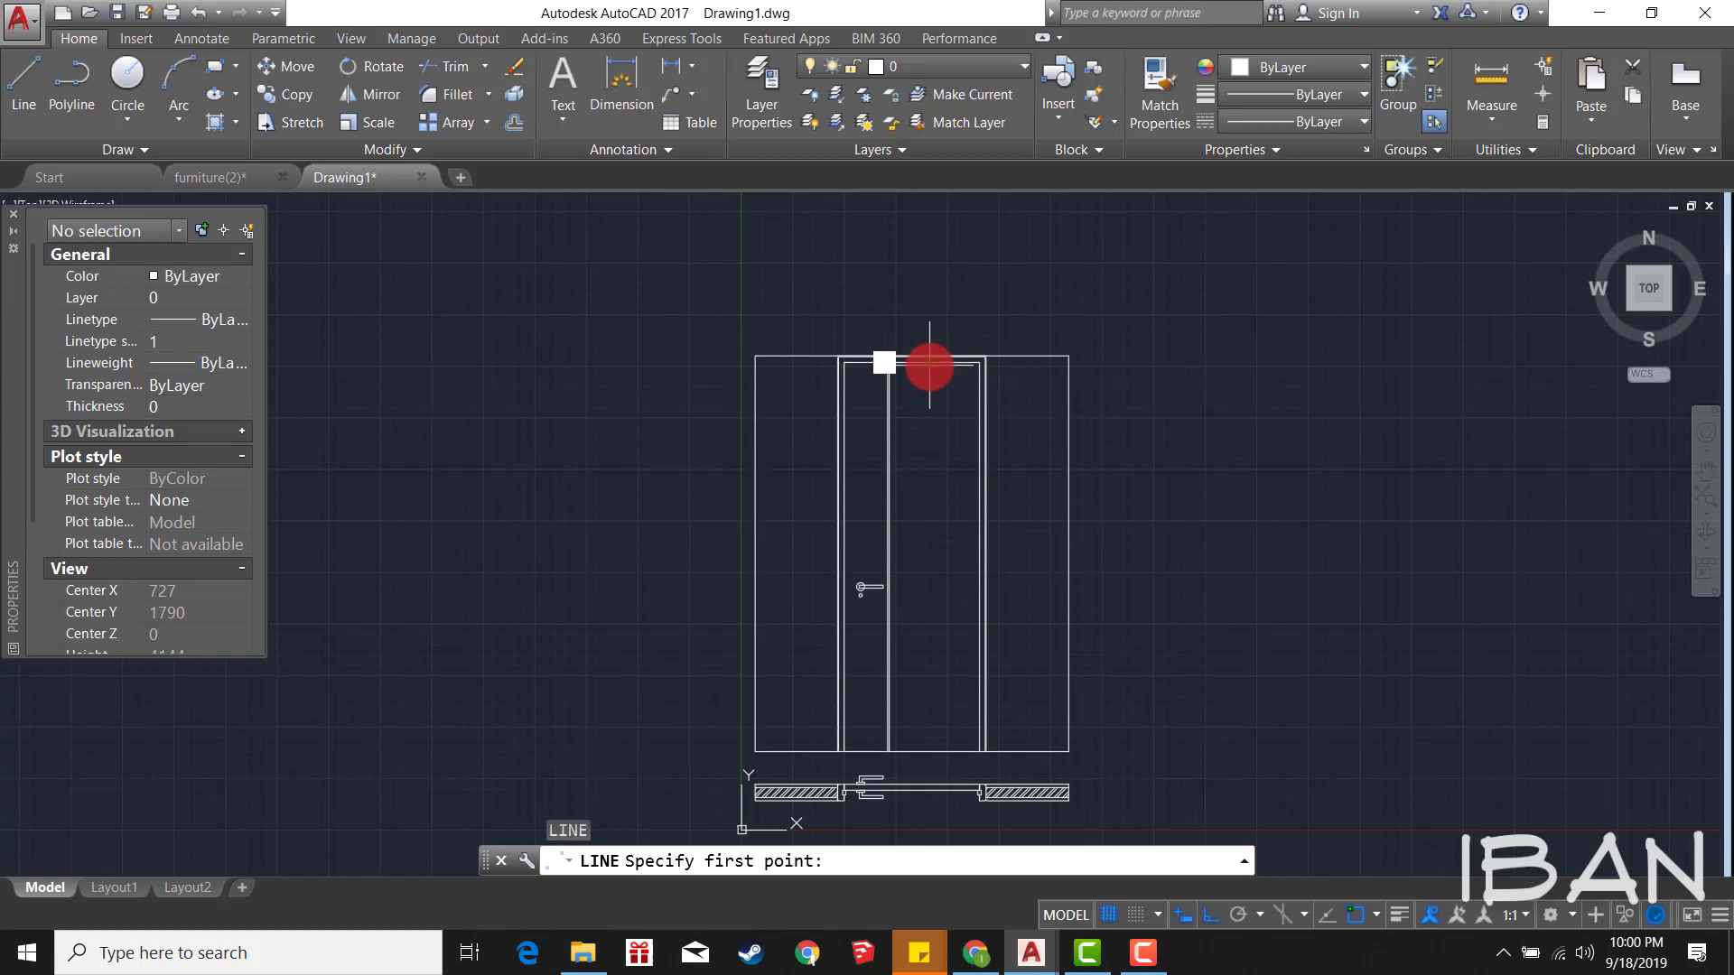
click(929, 364)
click(929, 751)
key(Escape)
text(divide)
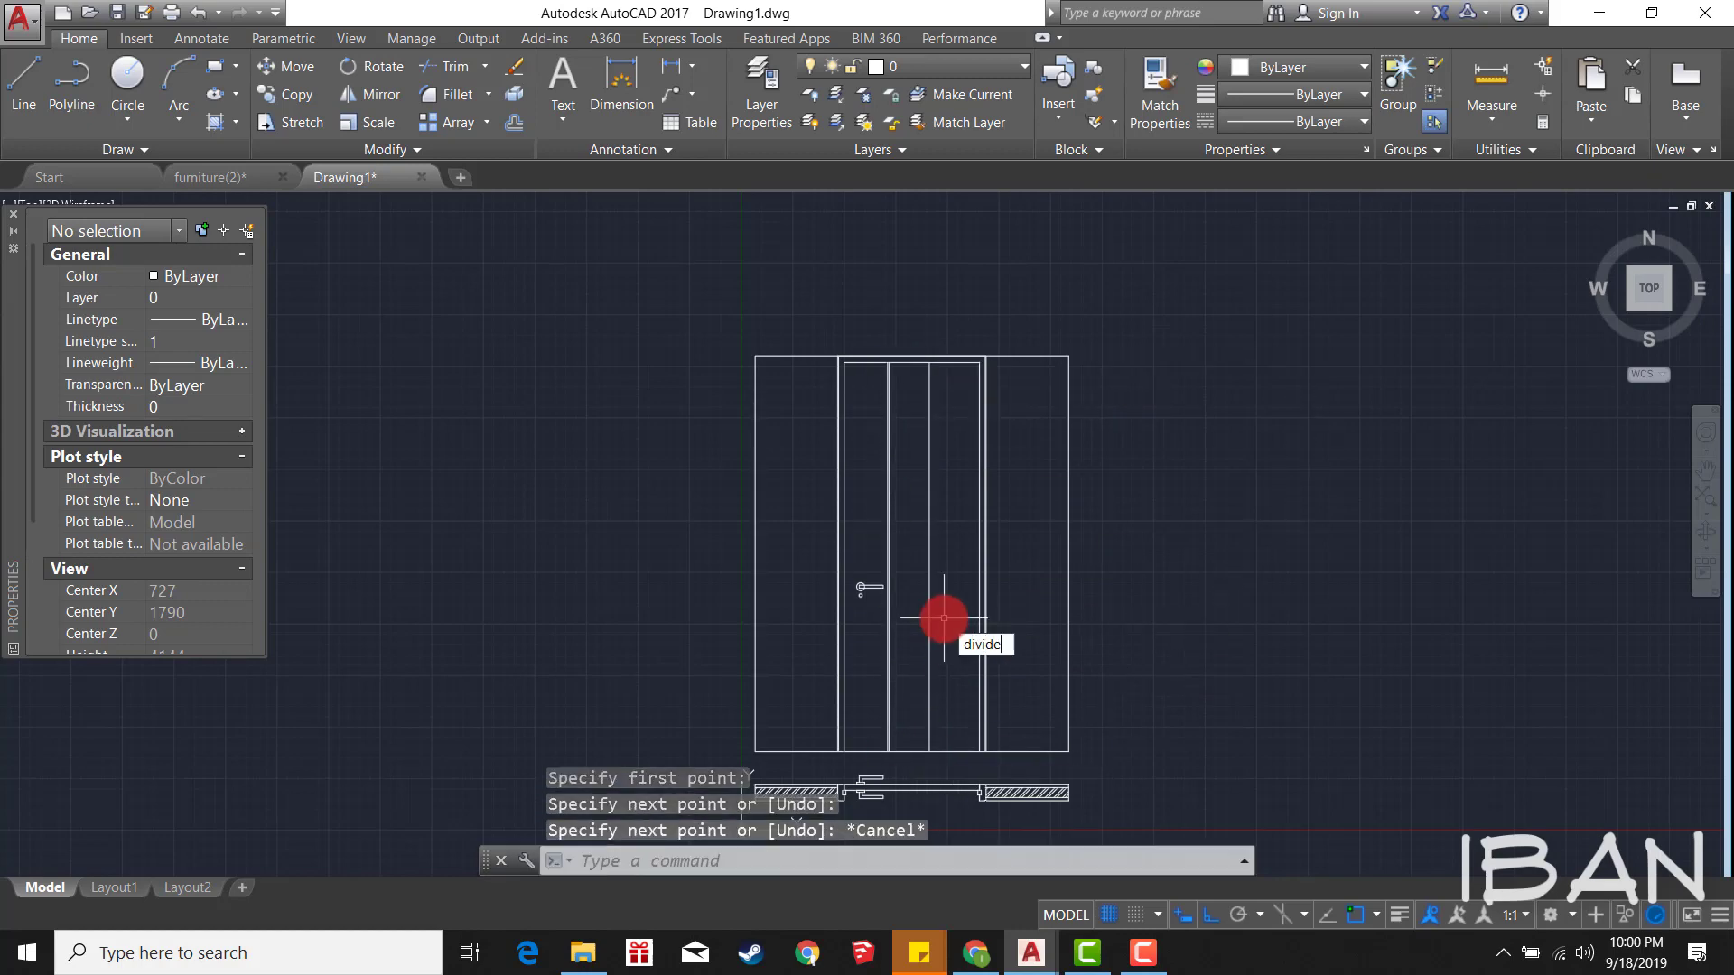
key(Return)
click(930, 615)
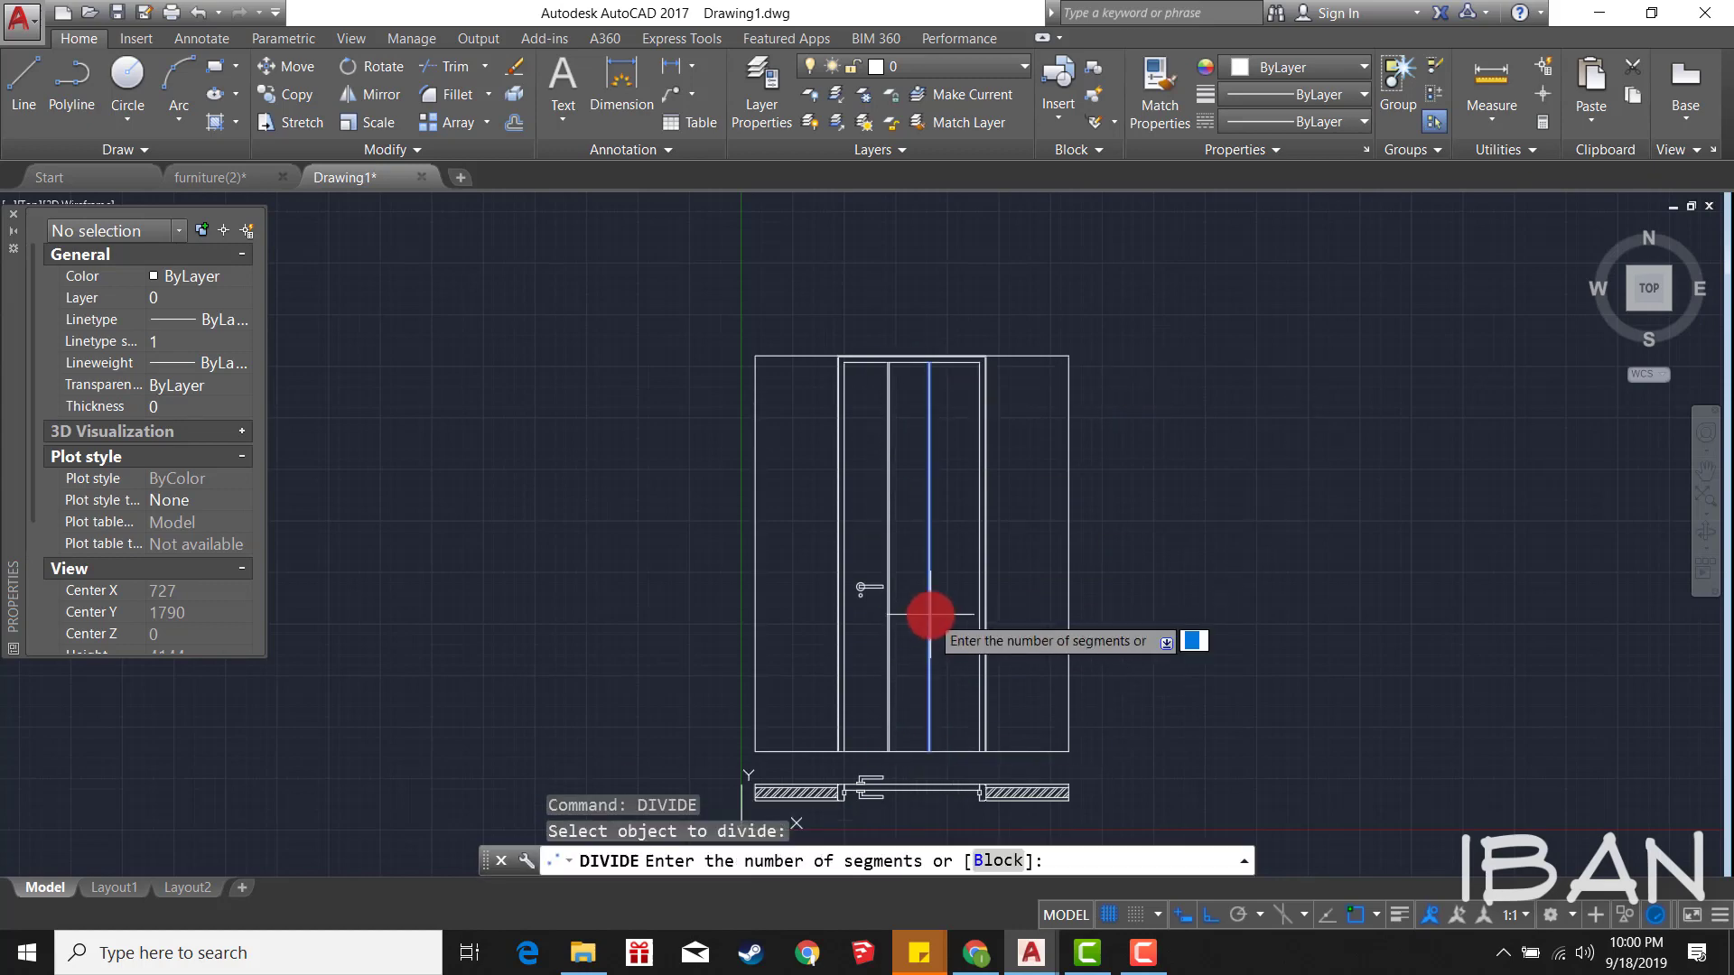
text(4)
key(Return)
Step: Erase the guide line, keeping its division points
click(936, 562)
text(e)
key(Return)
scroll(946, 504, up, 2)
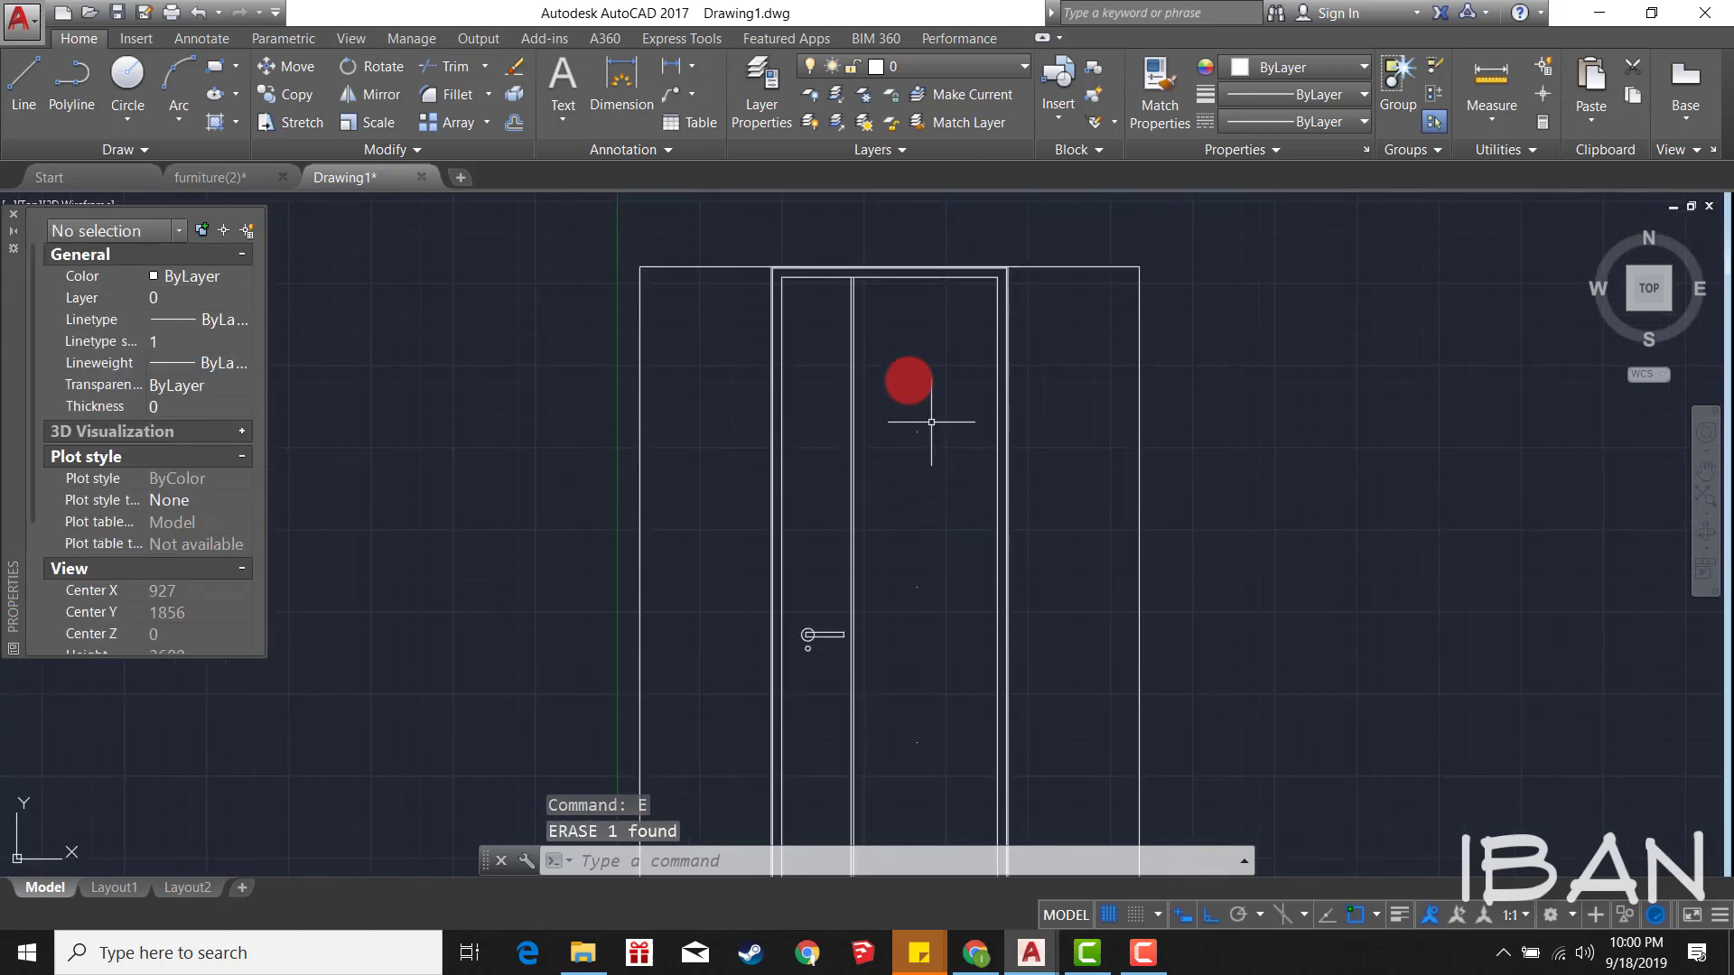
key(Return)
key(Escape)
scroll(912, 451, up, 4)
Step: Draw a groove line from a division point spanning the panel's left to right edge
text(l)
key(Return)
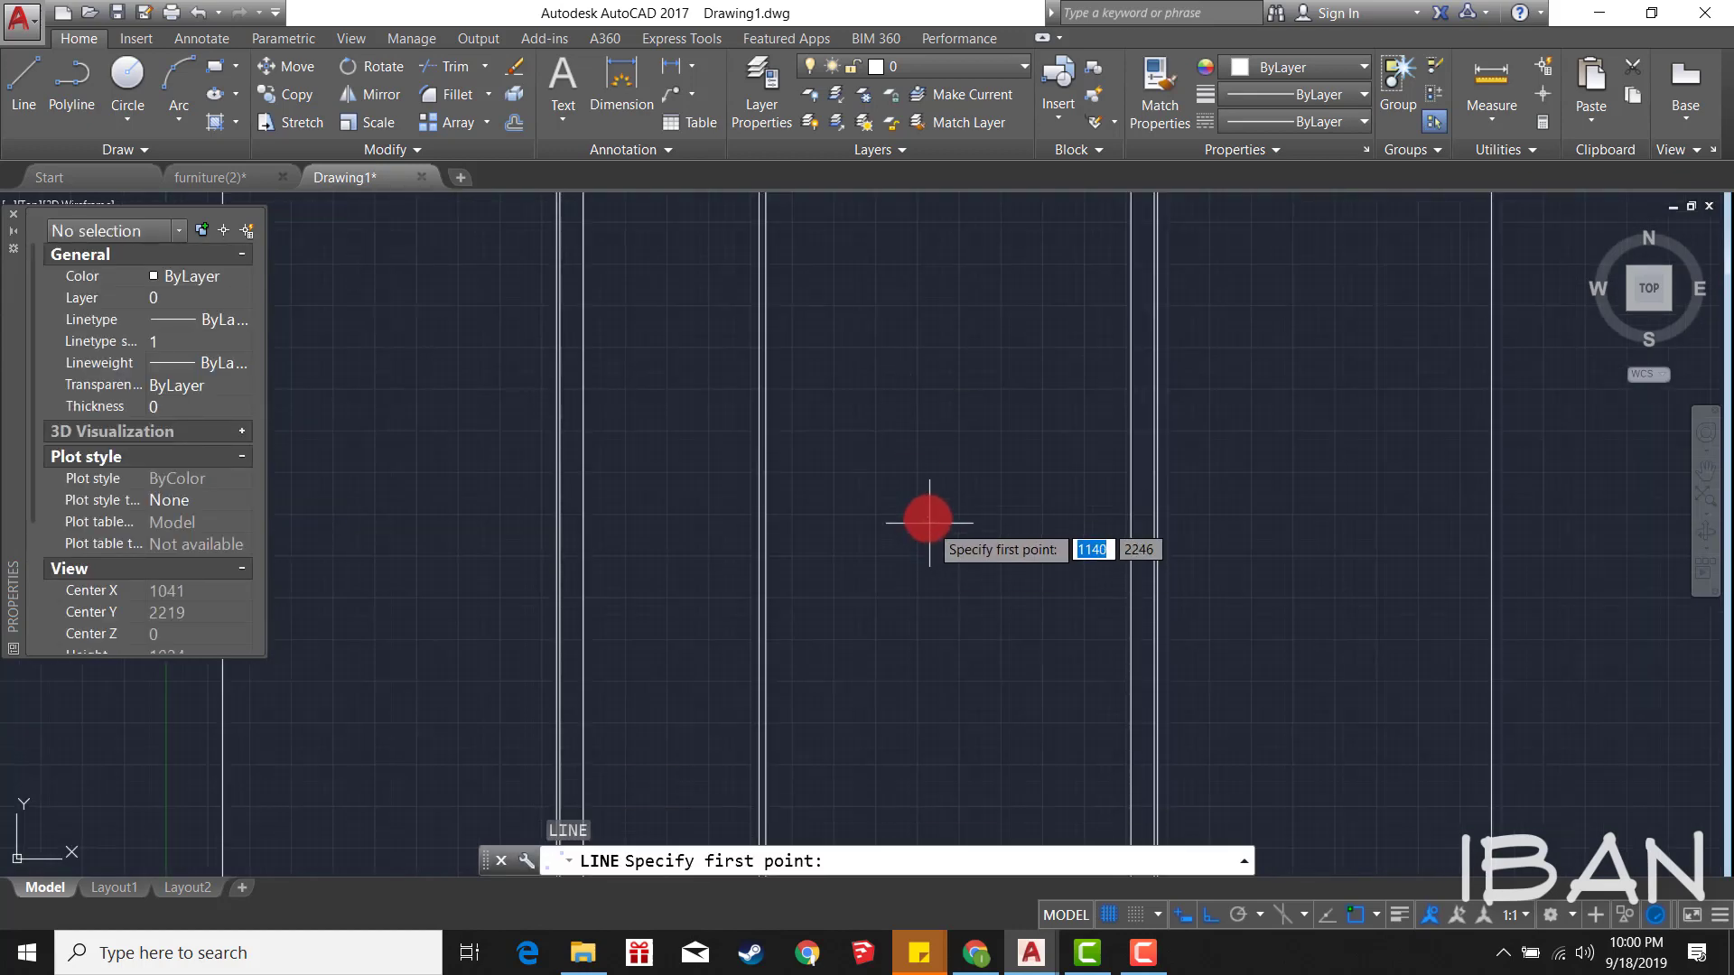
click(928, 517)
click(1128, 517)
key(Escape)
text(ex)
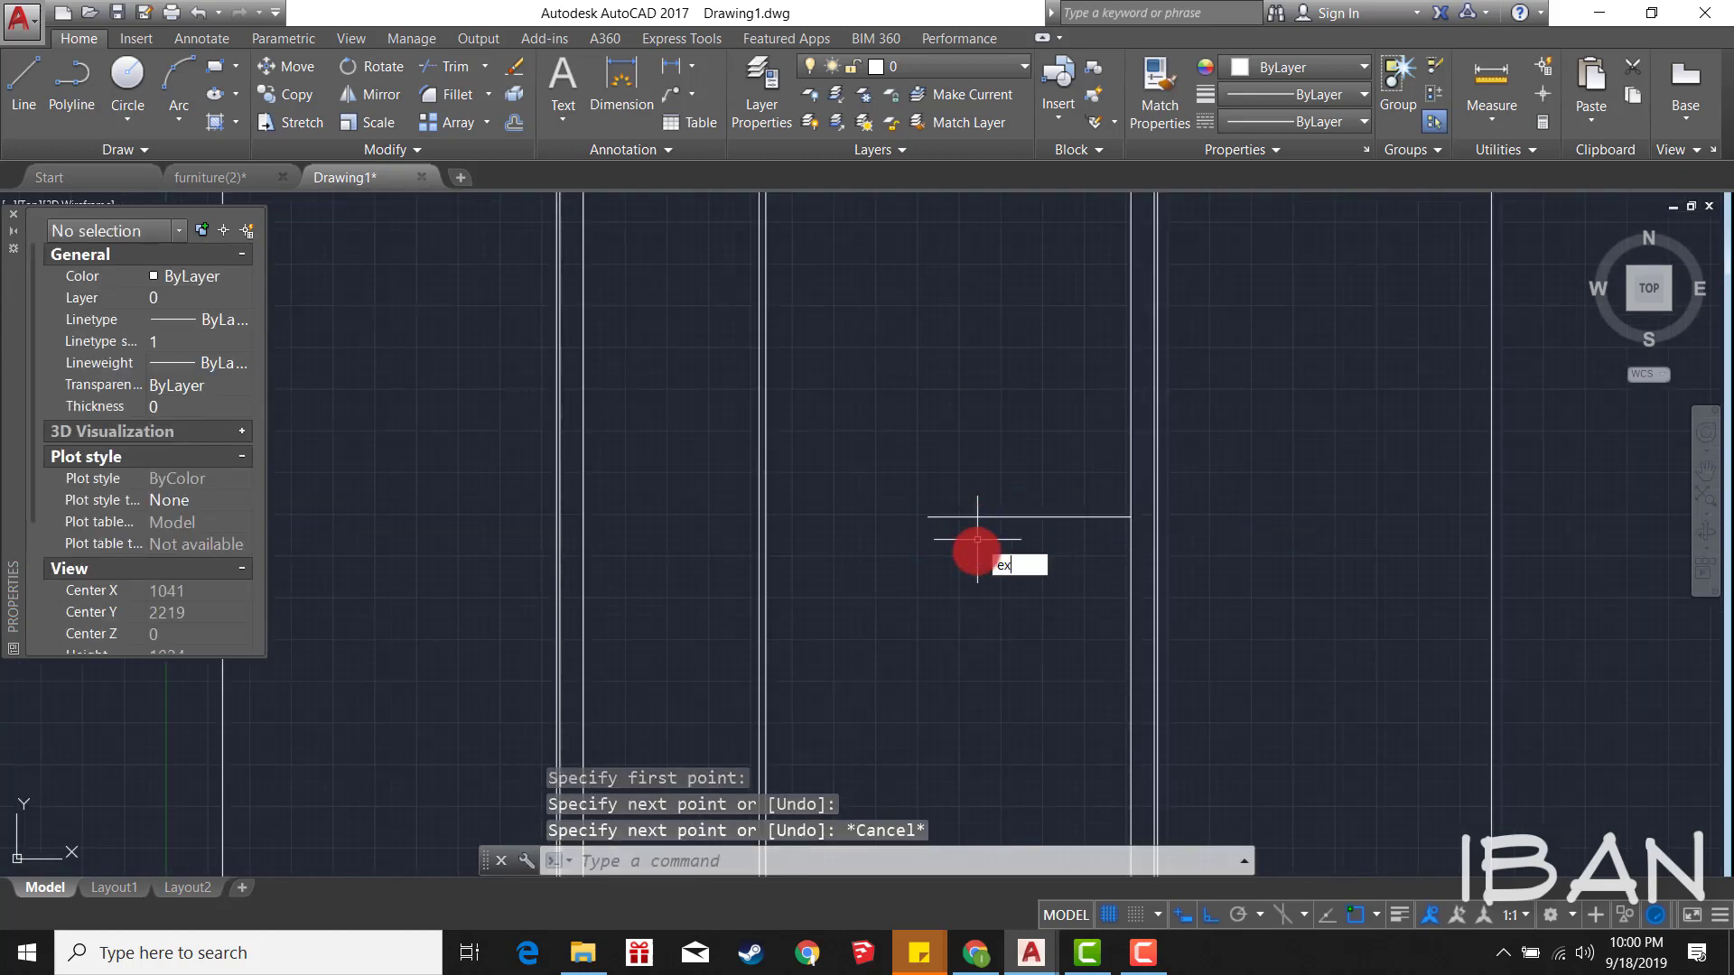
key(Return)
key(Return)
drag(977, 540, 929, 418)
Step: Offset the groove line by 10 to form a double groove
text(o)
key(Return)
text(10)
key(Return)
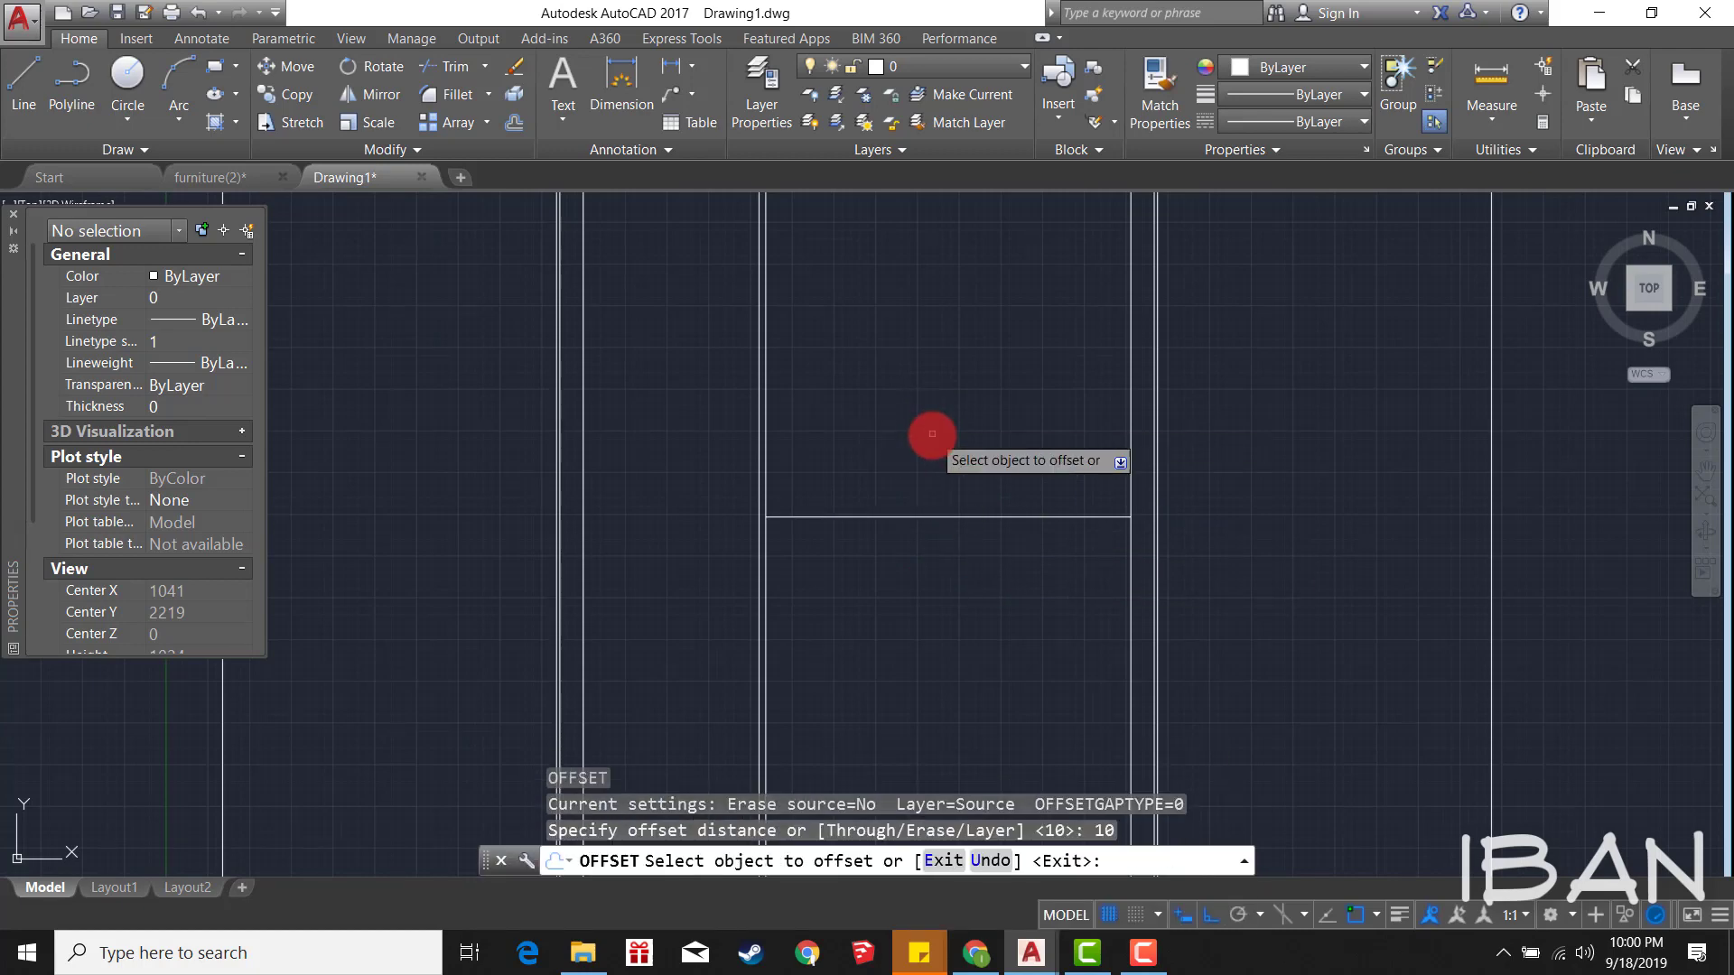
click(943, 516)
click(921, 419)
key(Escape)
Step: Copy the groove pair down to the remaining division points
click(721, 462)
click(1244, 597)
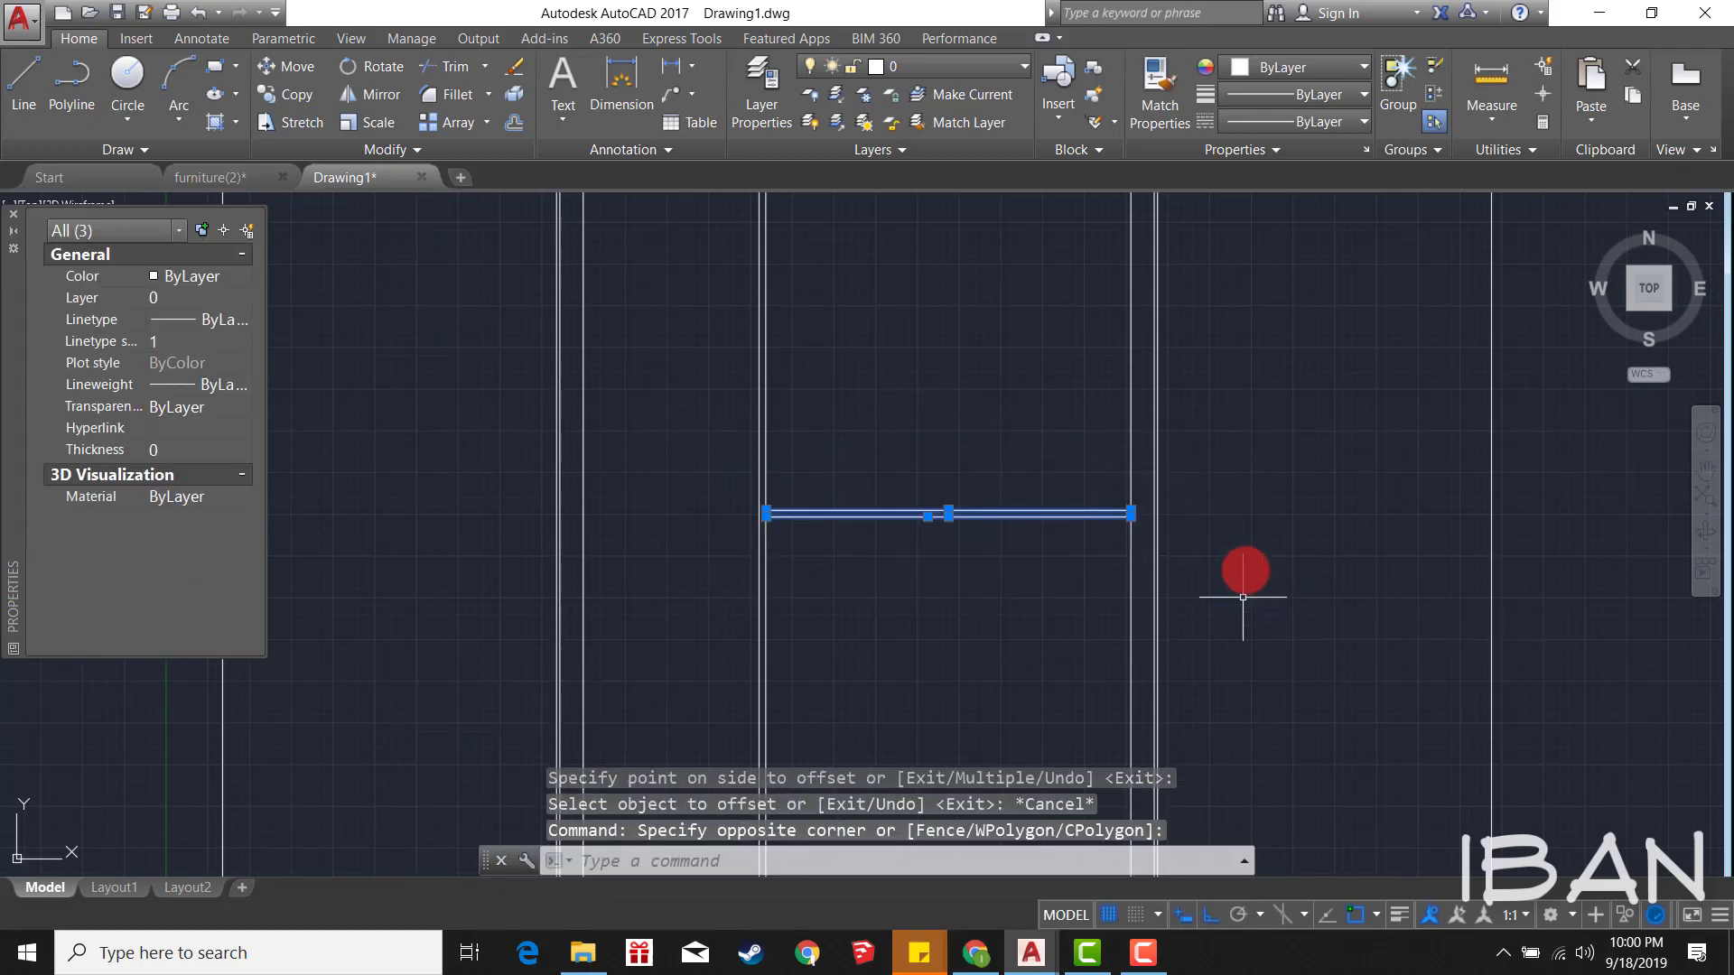
text(co)
key(Return)
scroll(940, 519, up, 2)
scroll(975, 290, down, 2)
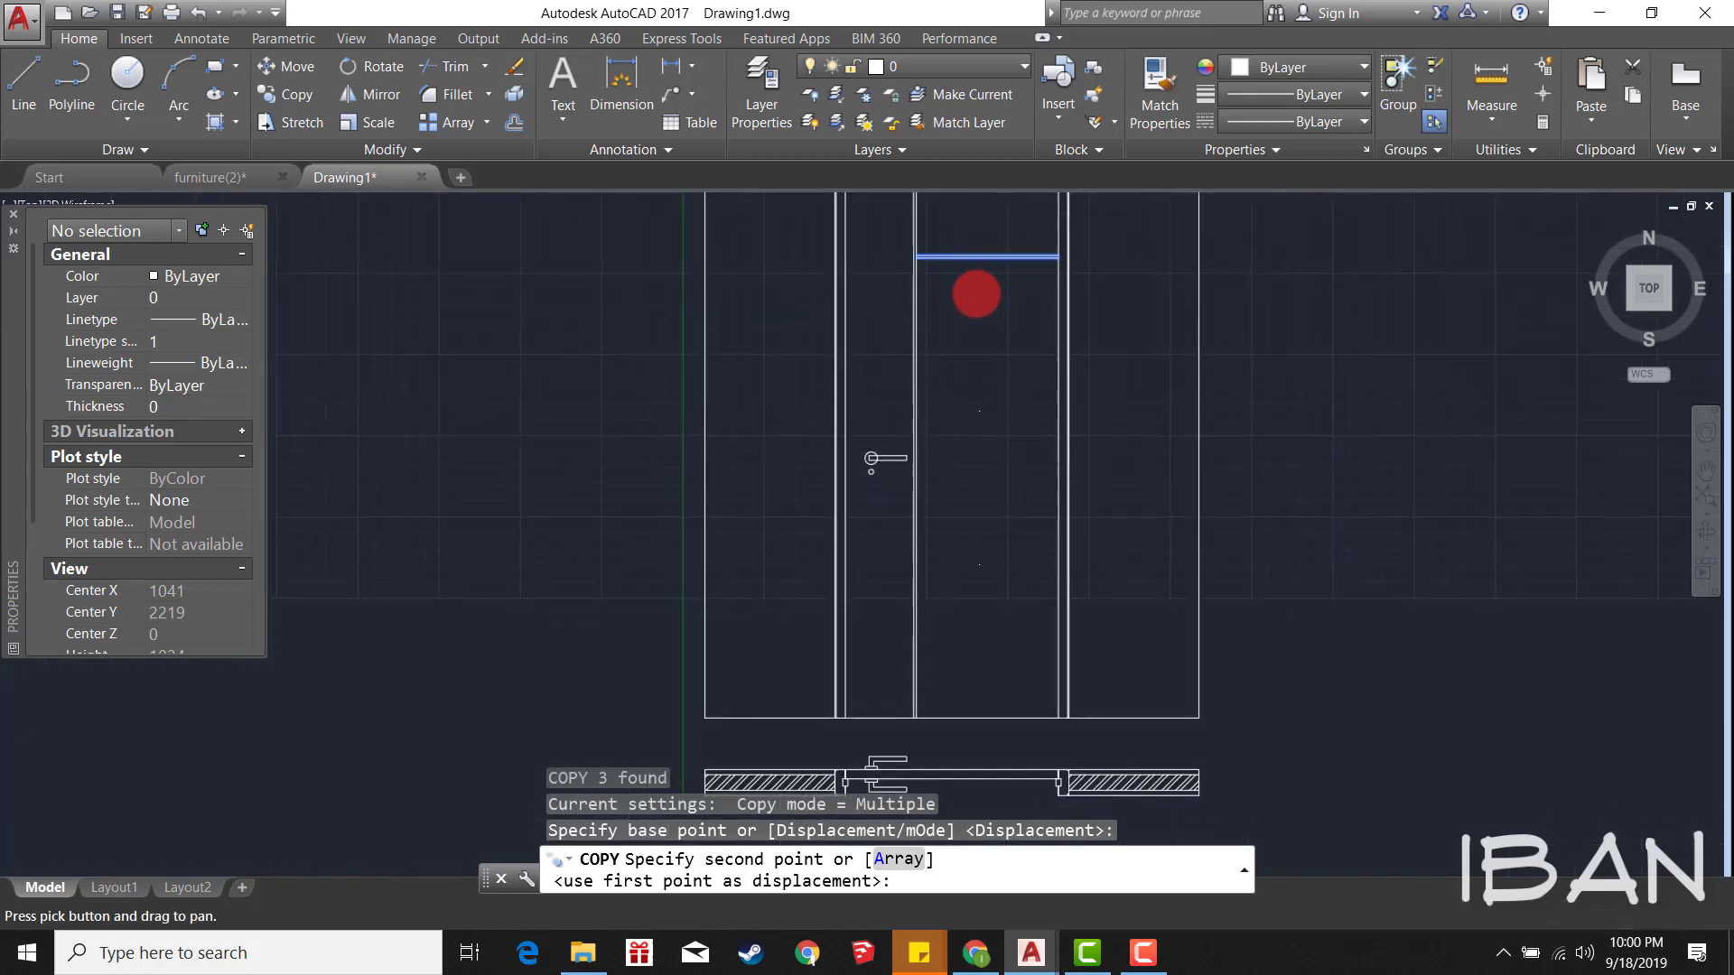
scroll(981, 431, up, 1)
key(Return)
scroll(979, 425, down, 1)
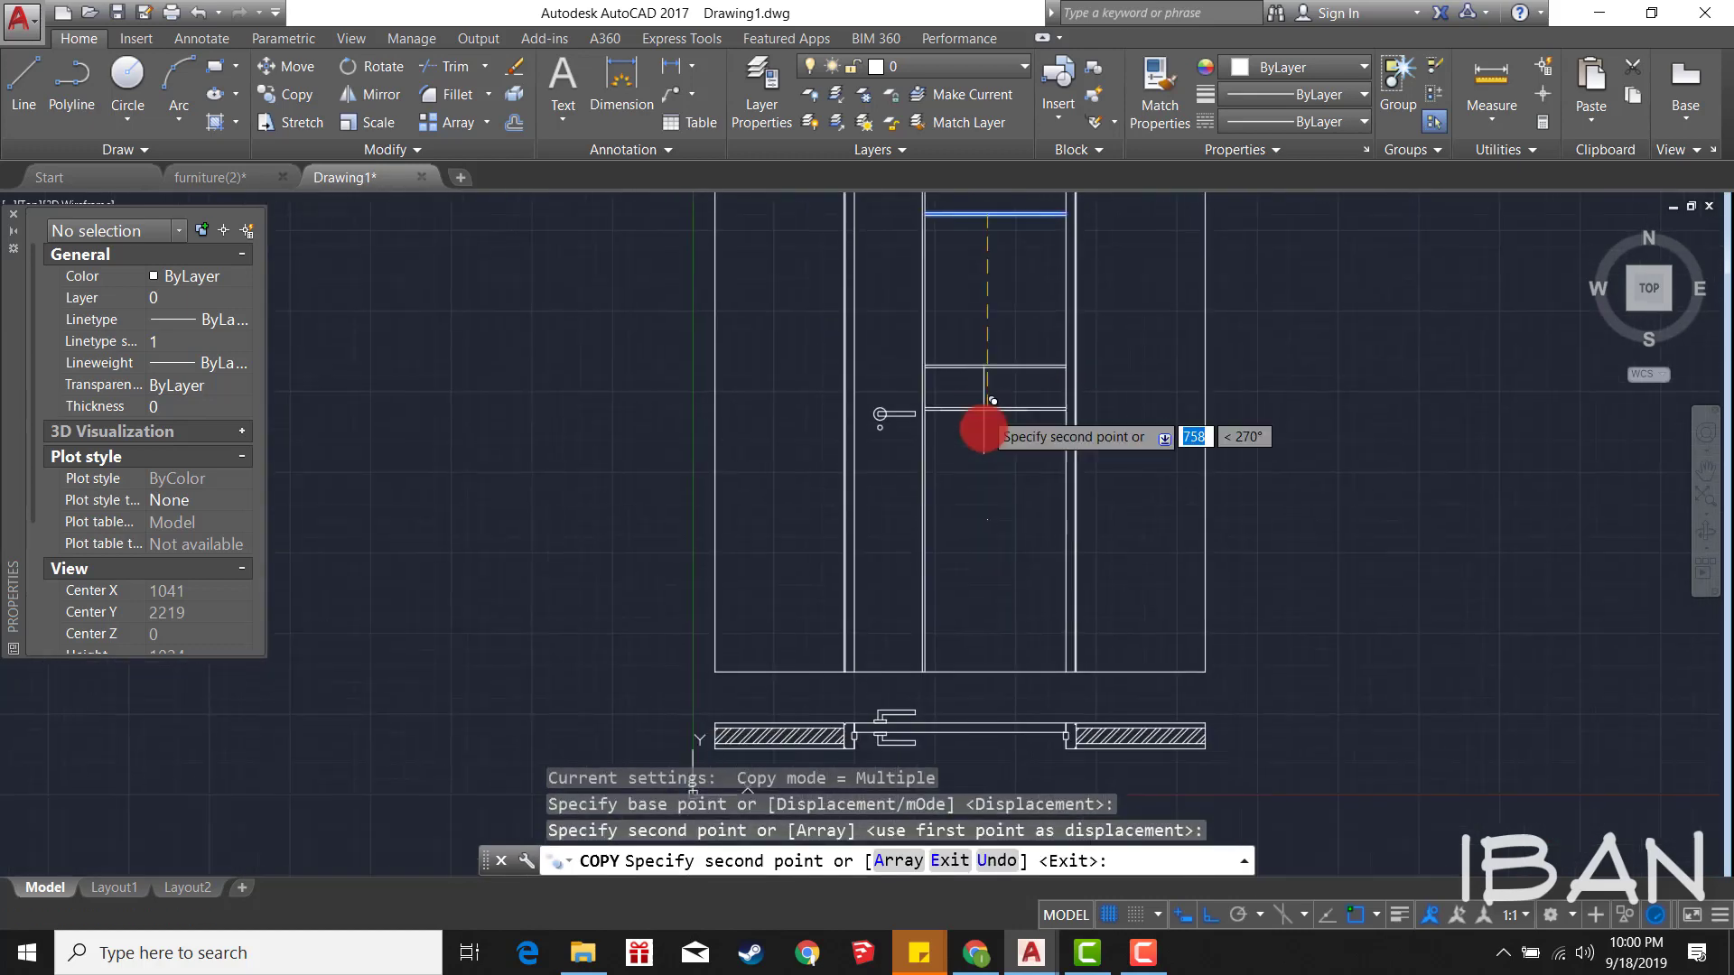
scroll(979, 591, up, 1)
key(Escape)
Step: Erase the leftover objects and save the drawing
scroll(985, 515, down, 3)
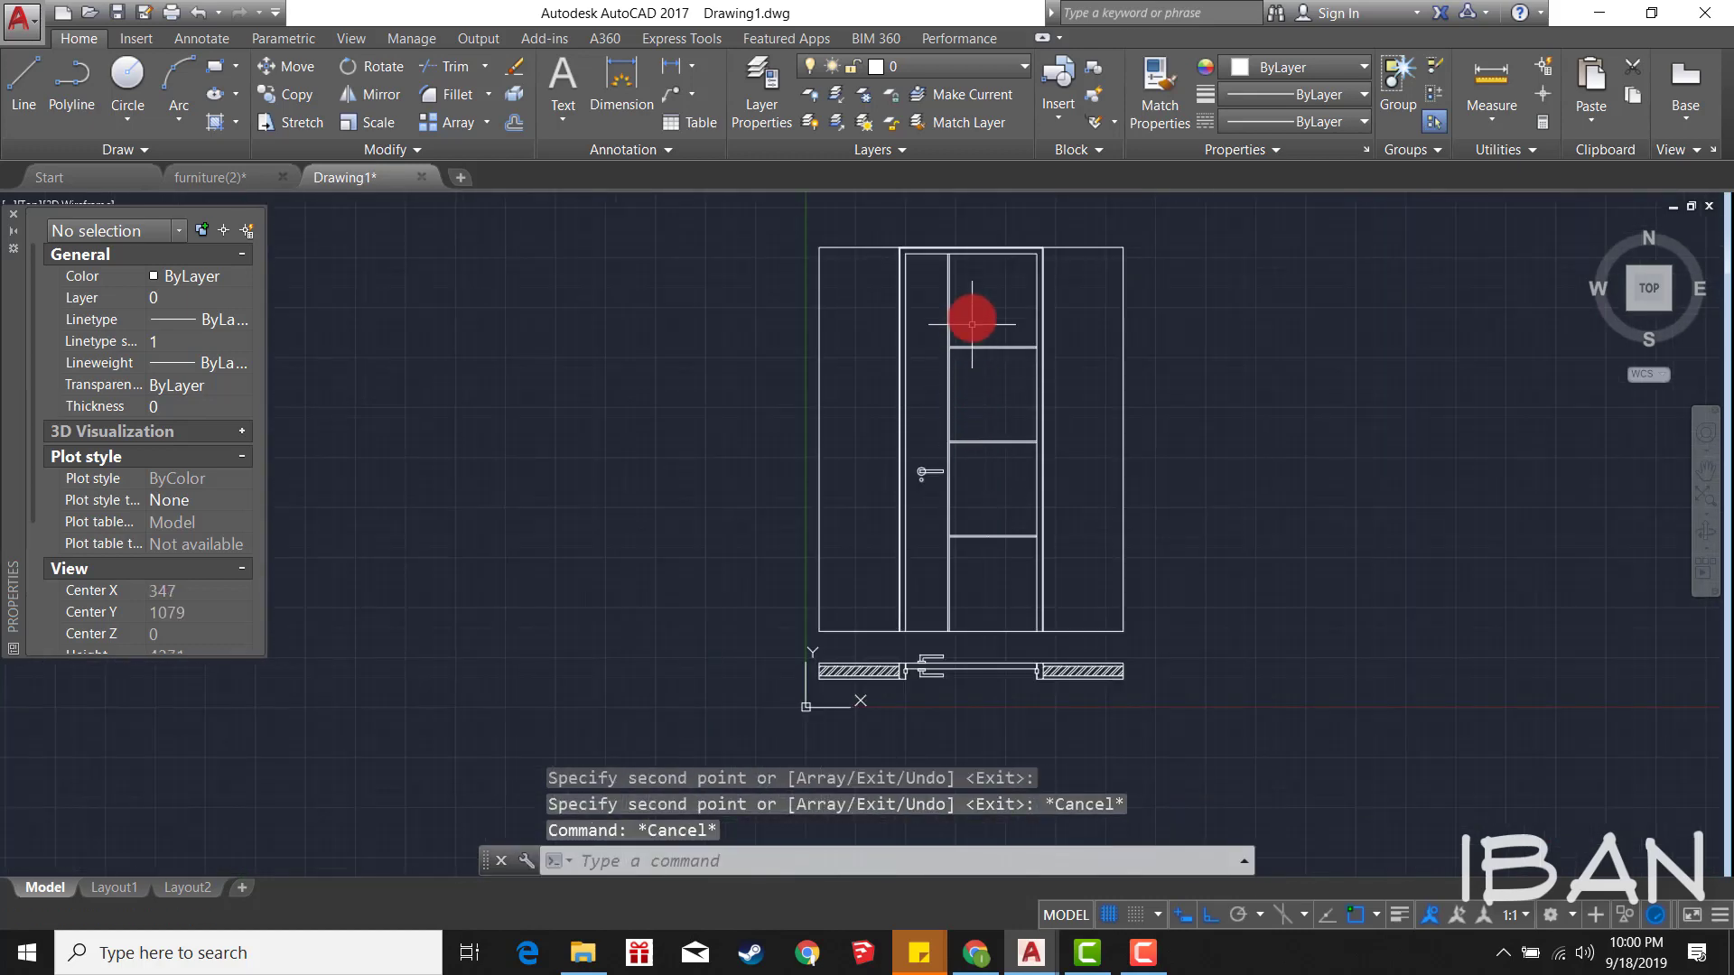
click(968, 311)
click(1017, 593)
text(e)
key(Return)
scroll(987, 356, up, 2)
key(ctrl+s)
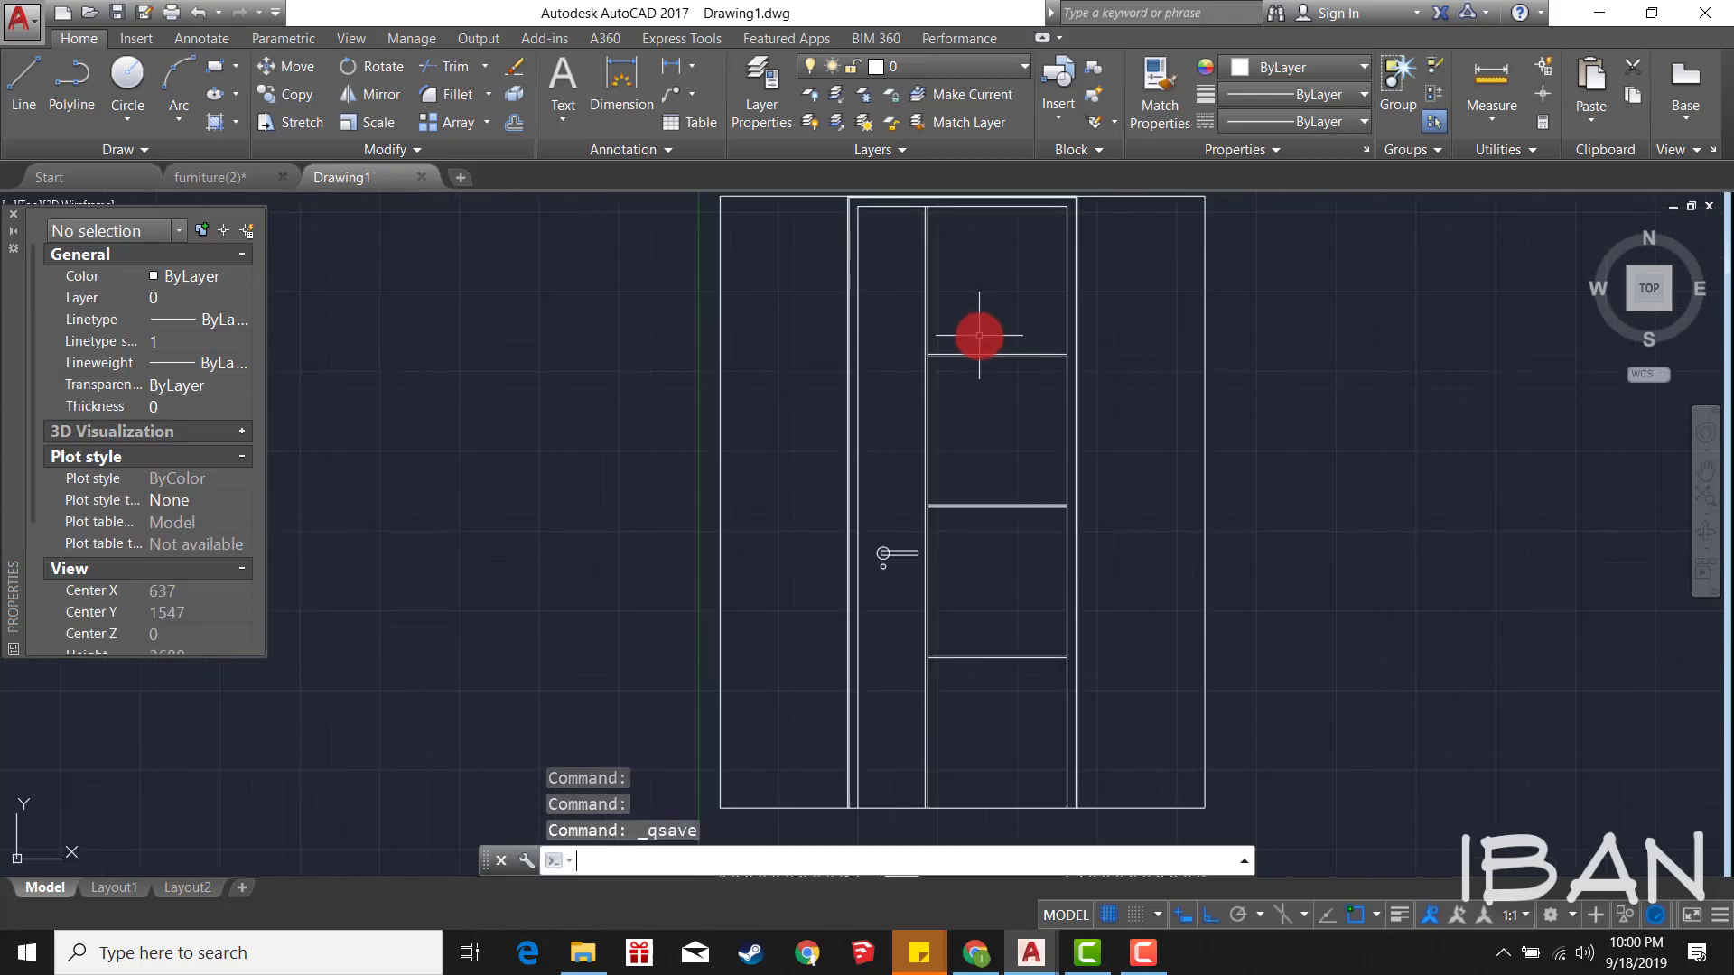
scroll(920, 380, down, 1)
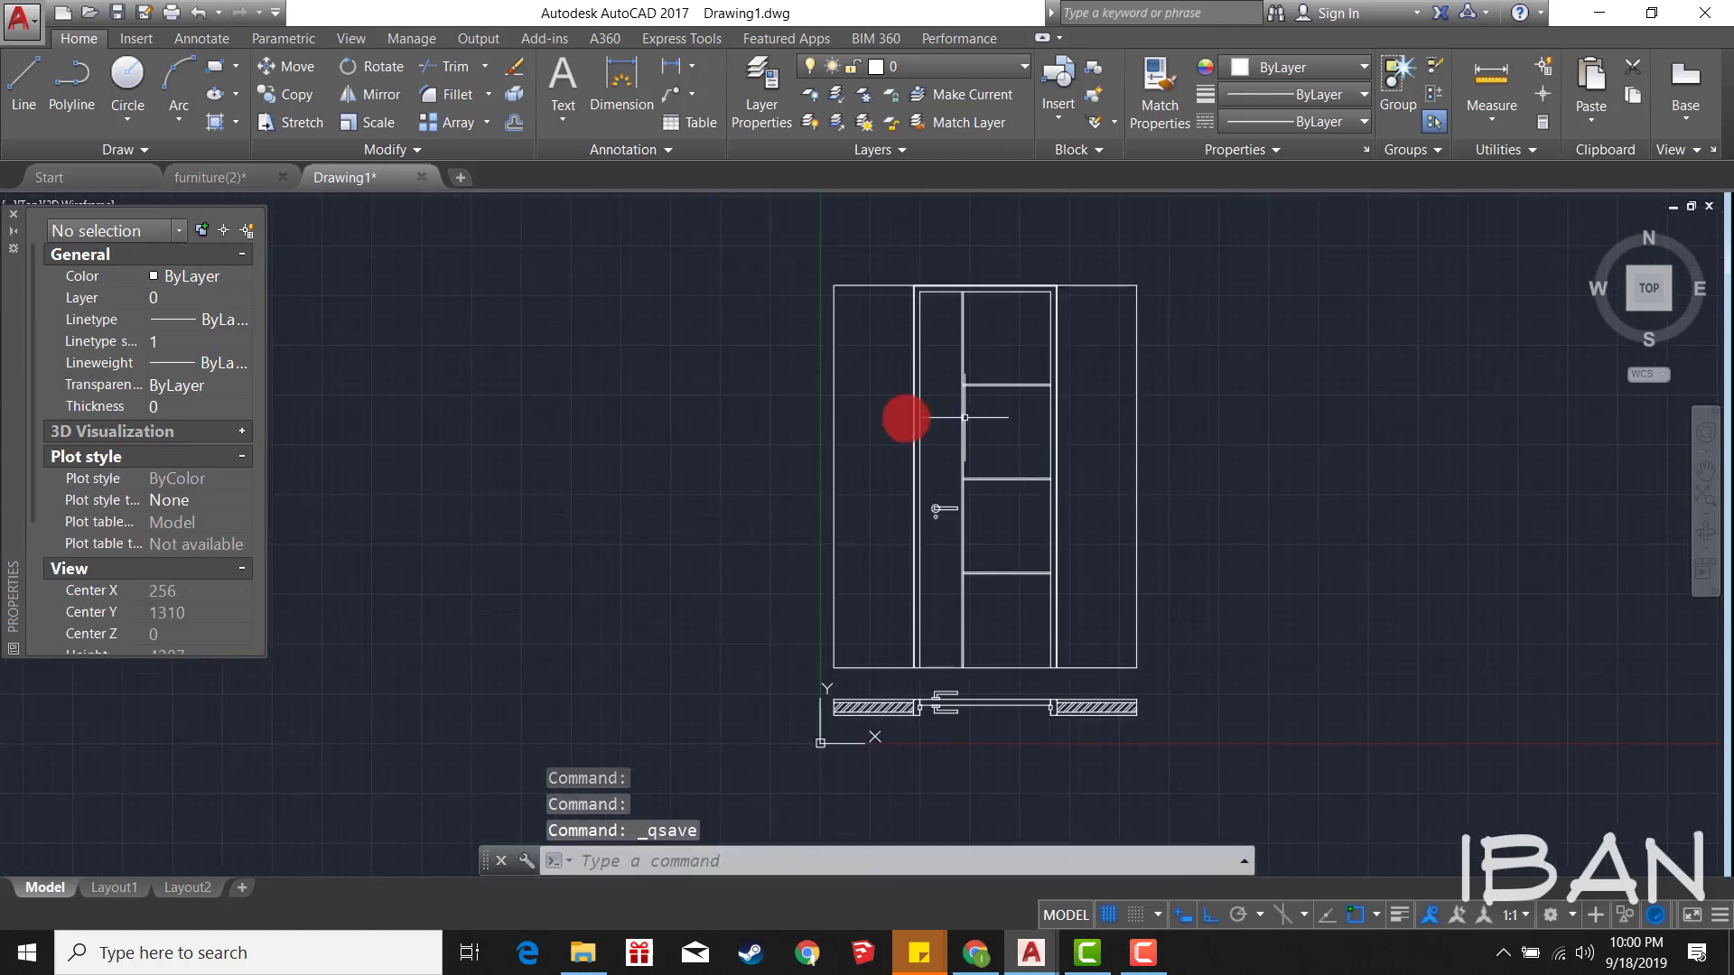
scroll(903, 493, up, 1)
Step: Start a line at the door's bottom-left corner, cancel it, and save the drawing
text(l)
key(Return)
click(830, 810)
scroll(838, 539, down, 3)
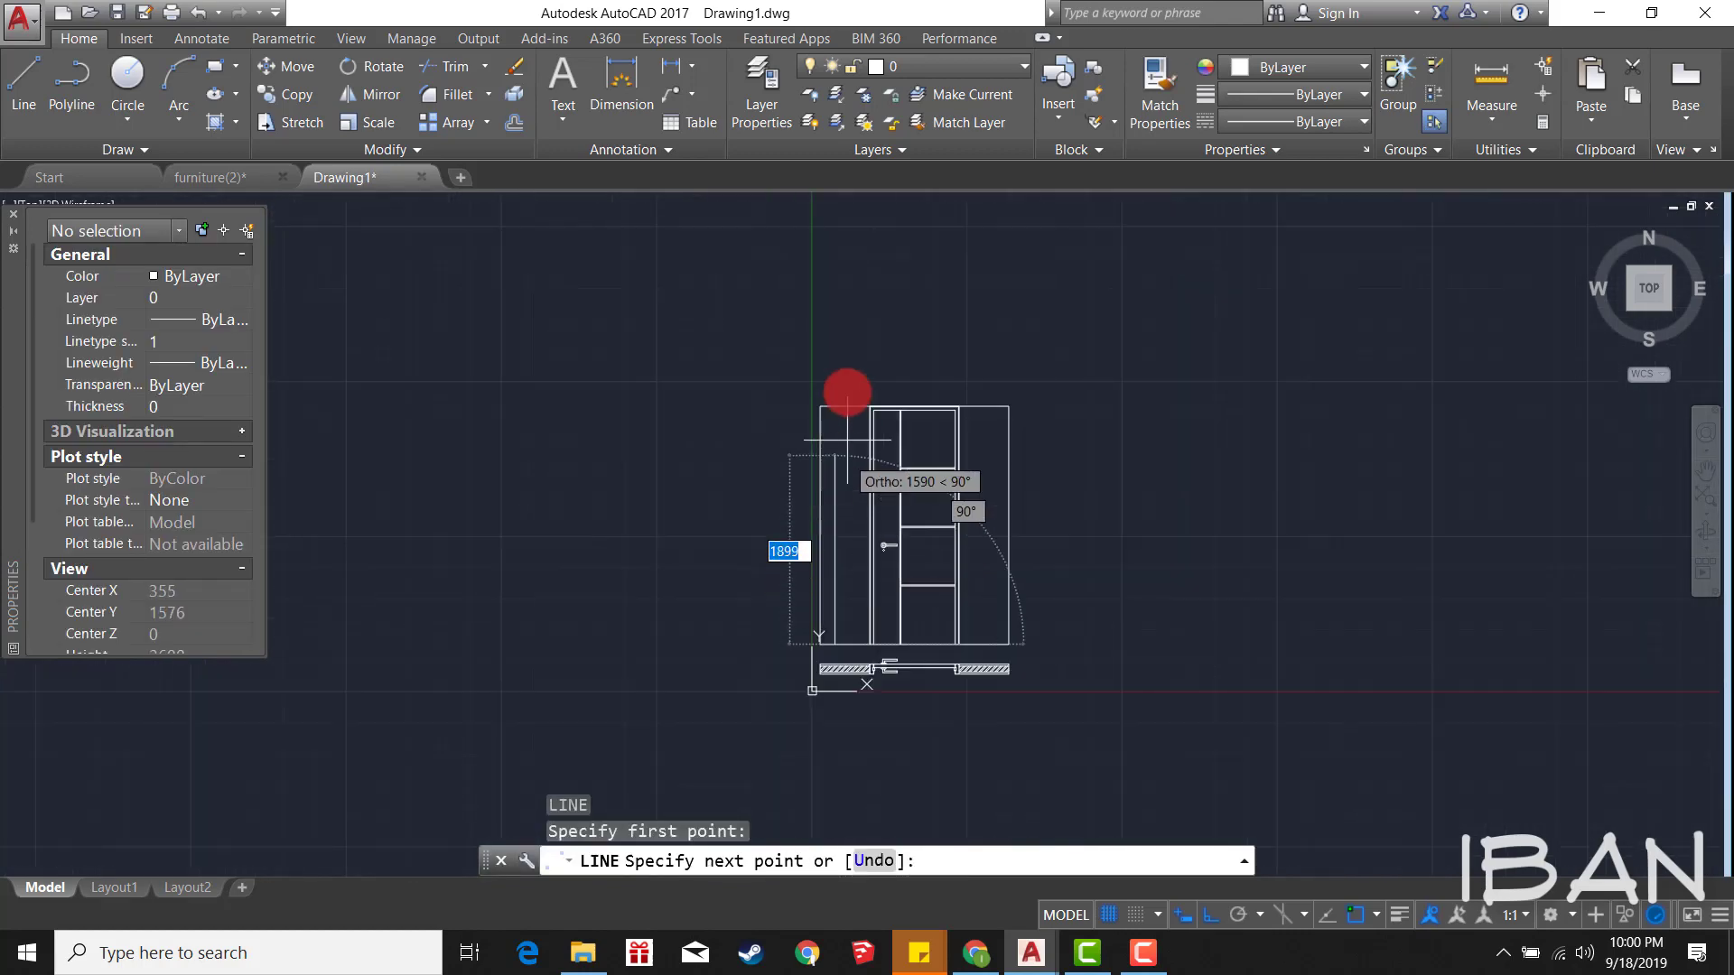
key(Escape)
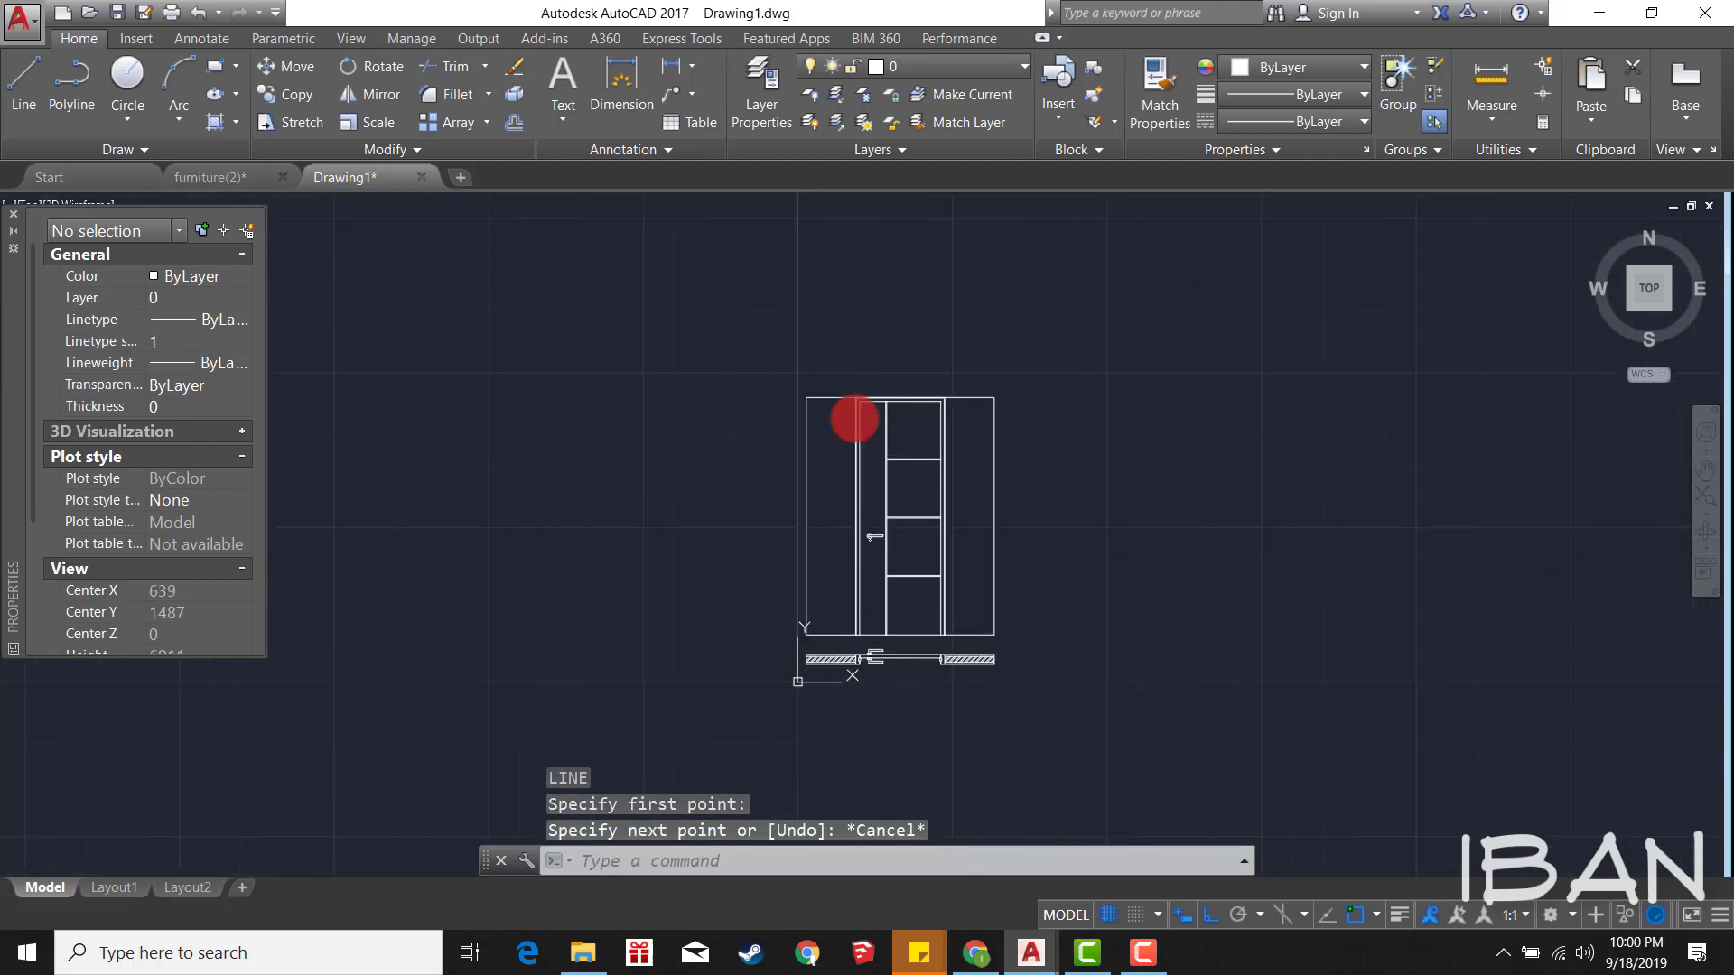
key(ctrl+s)
scroll(963, 585, up, 3)
scroll(998, 493, down, 2)
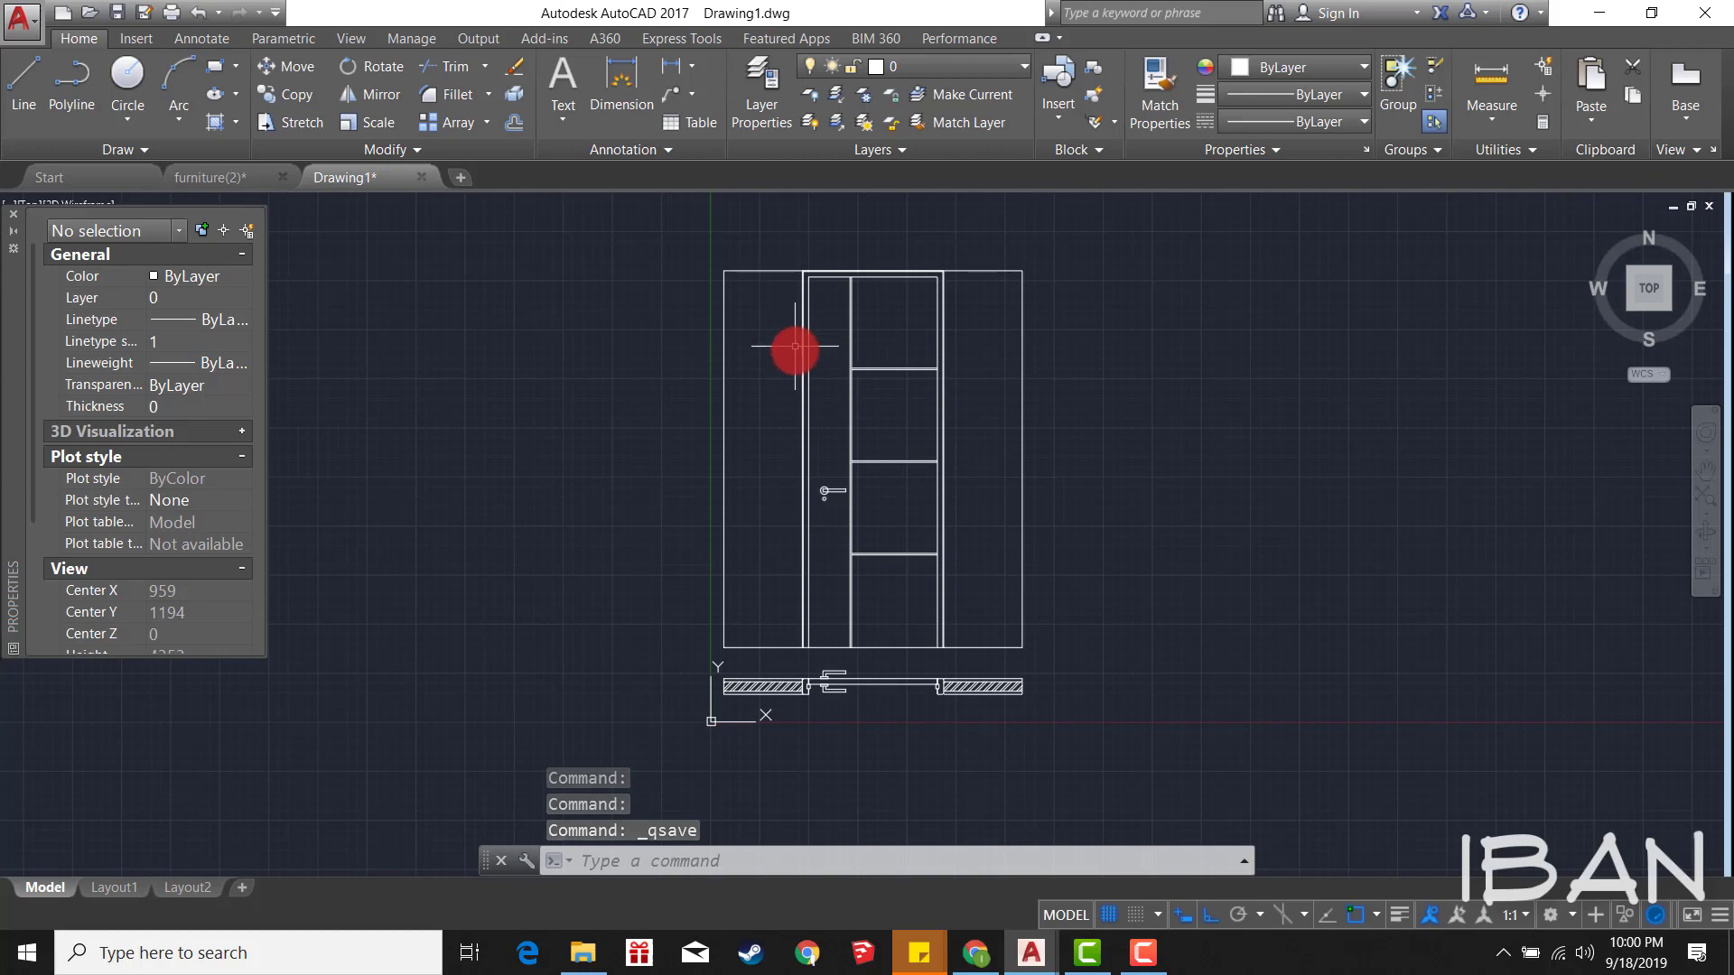
scroll(824, 296, up, 2)
Step: Draw a V polyline from the leaf's top corner to the right-edge midpoint to the bottom corner
text(pl)
key(Return)
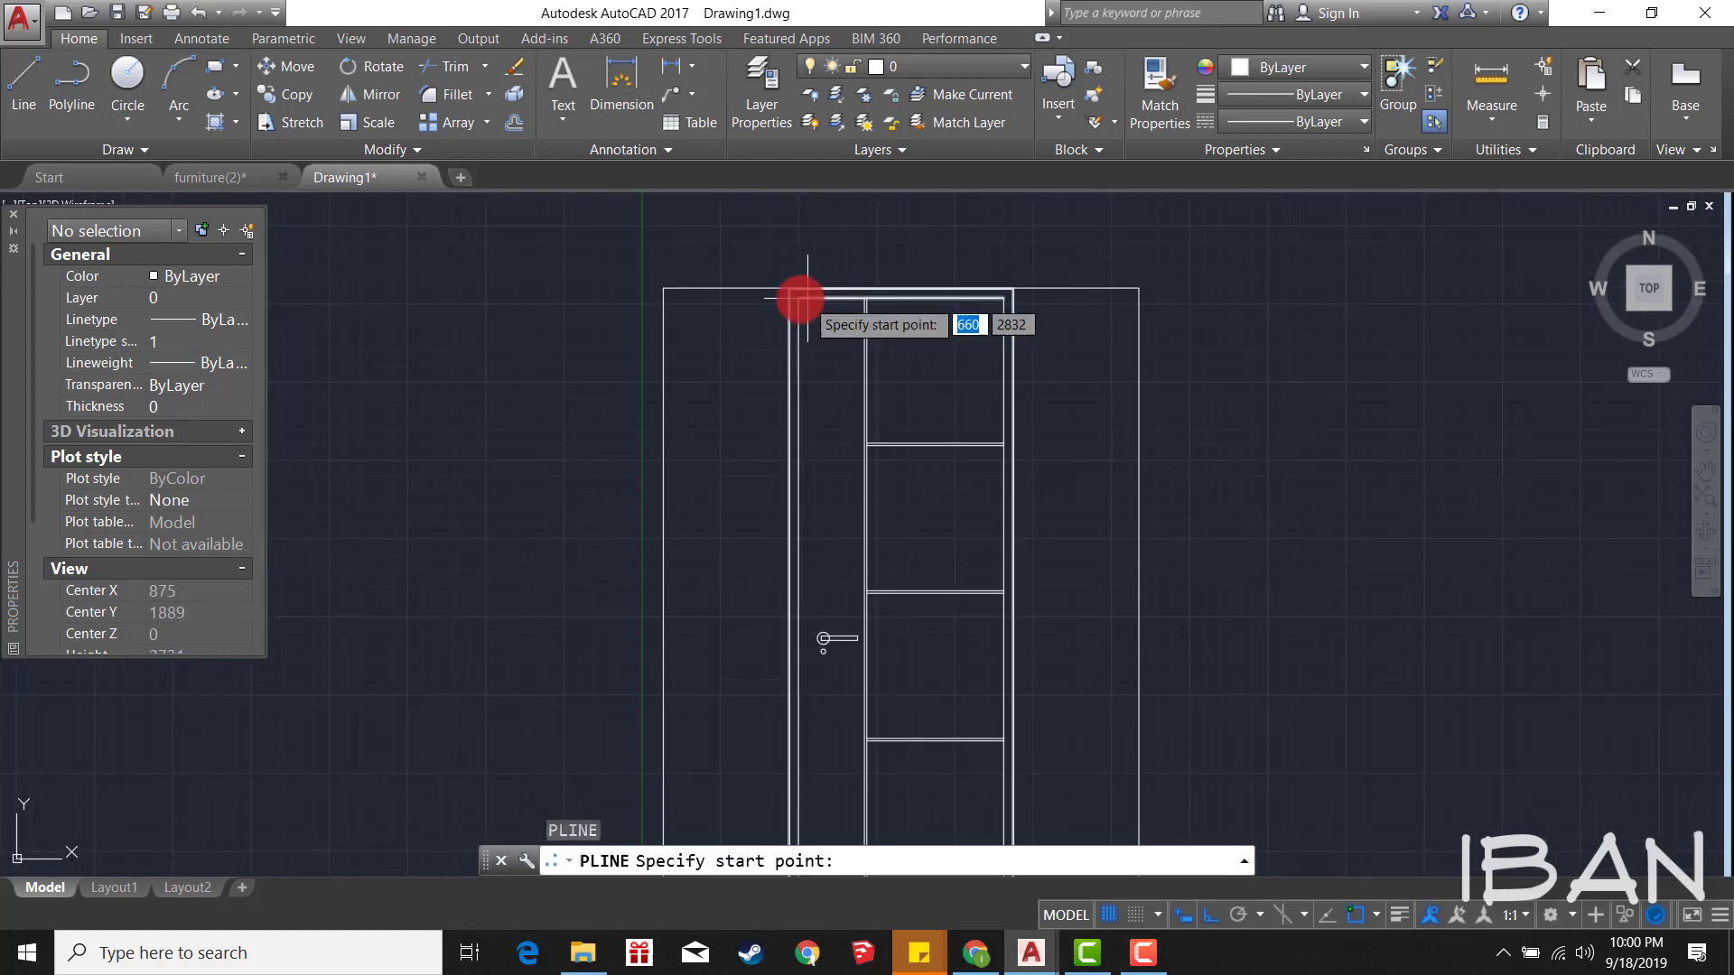
scroll(817, 295, up, 2)
click(772, 288)
scroll(1012, 569, down, 2)
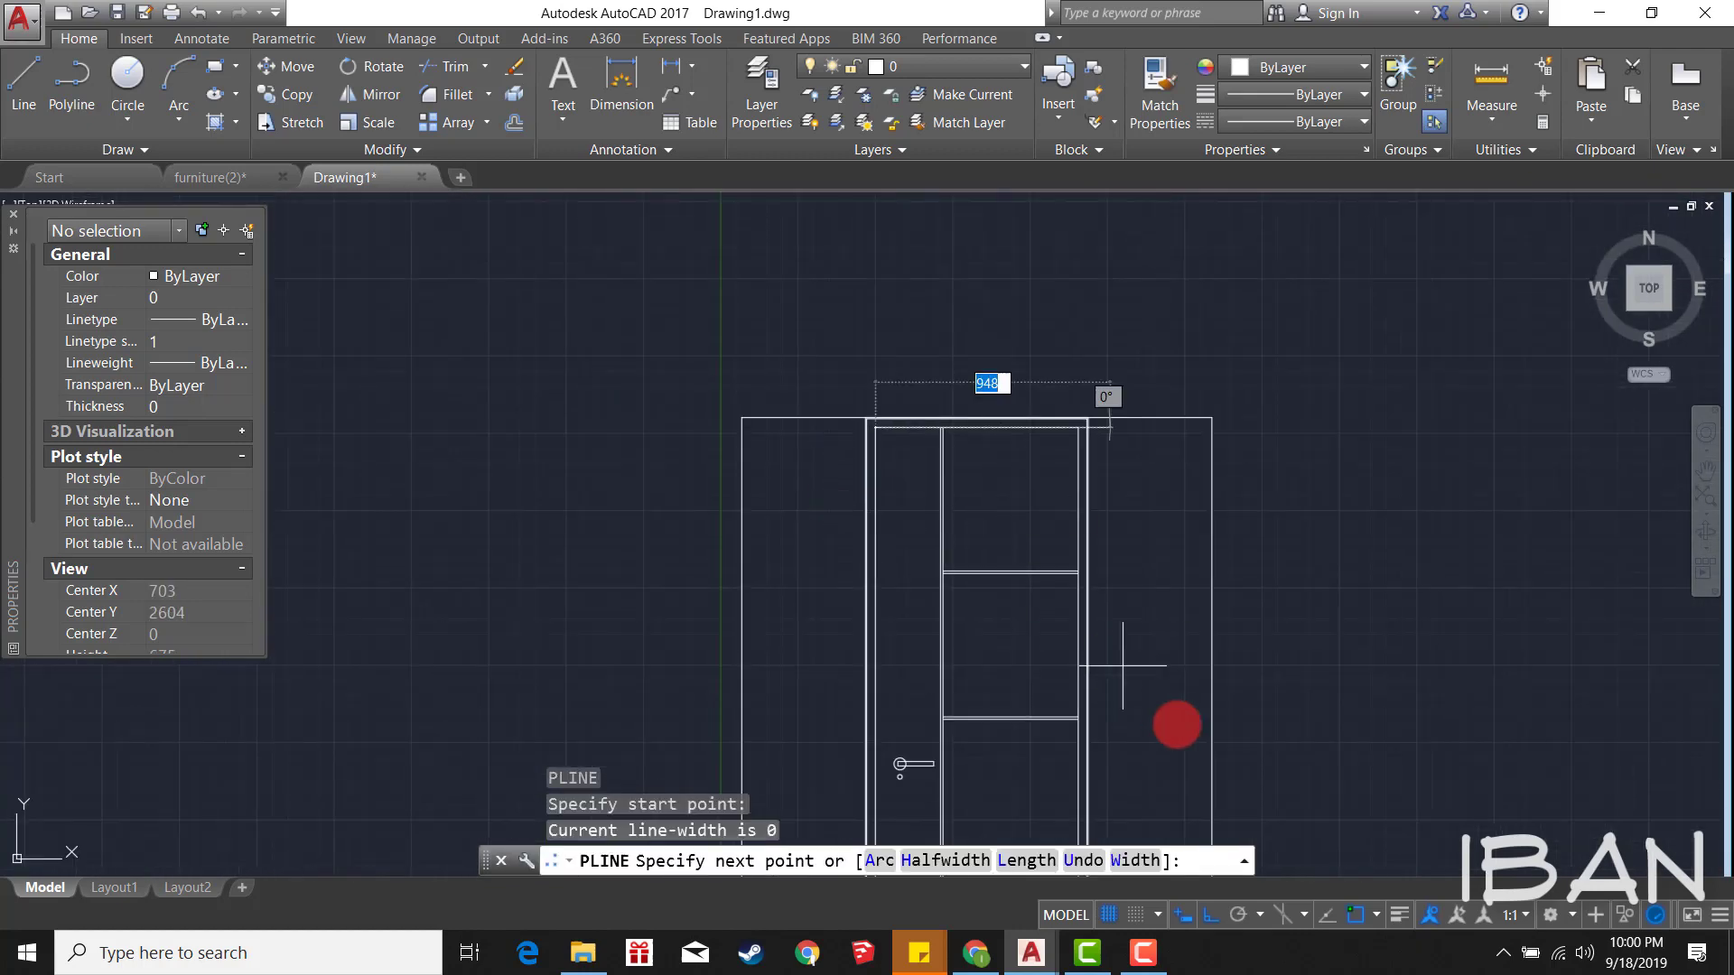
click(1198, 916)
scroll(1075, 569, up, 1)
scroll(1127, 526, up, 1)
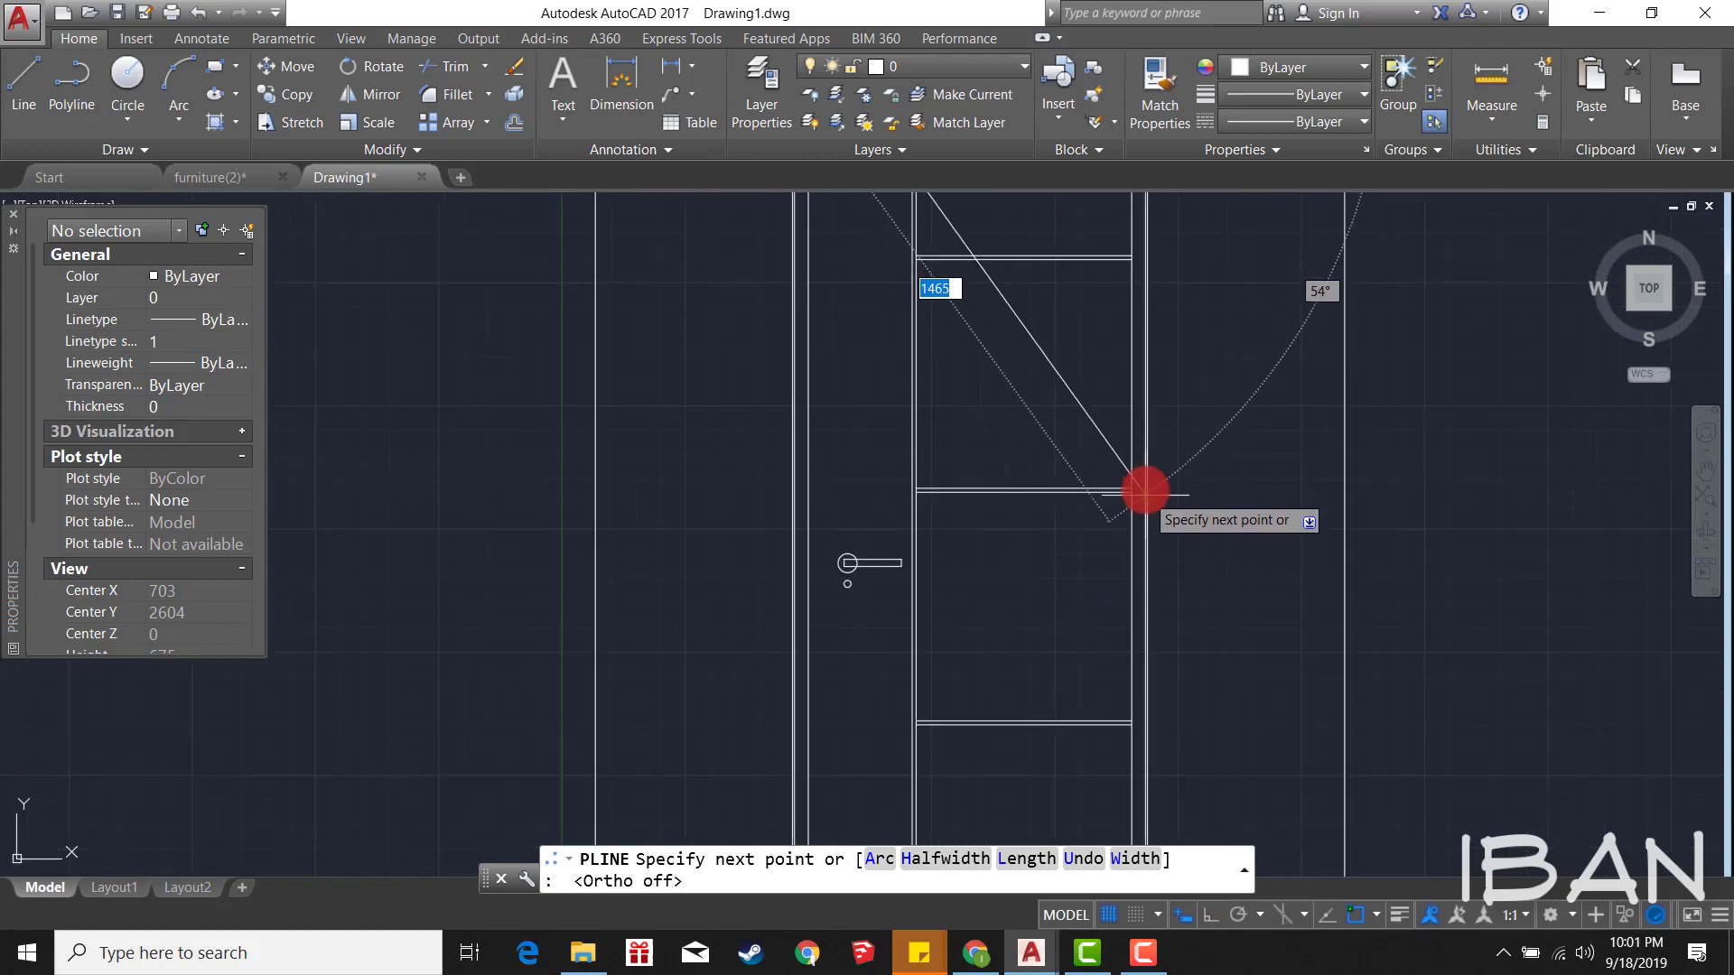
click(1131, 489)
scroll(1015, 658, down, 2)
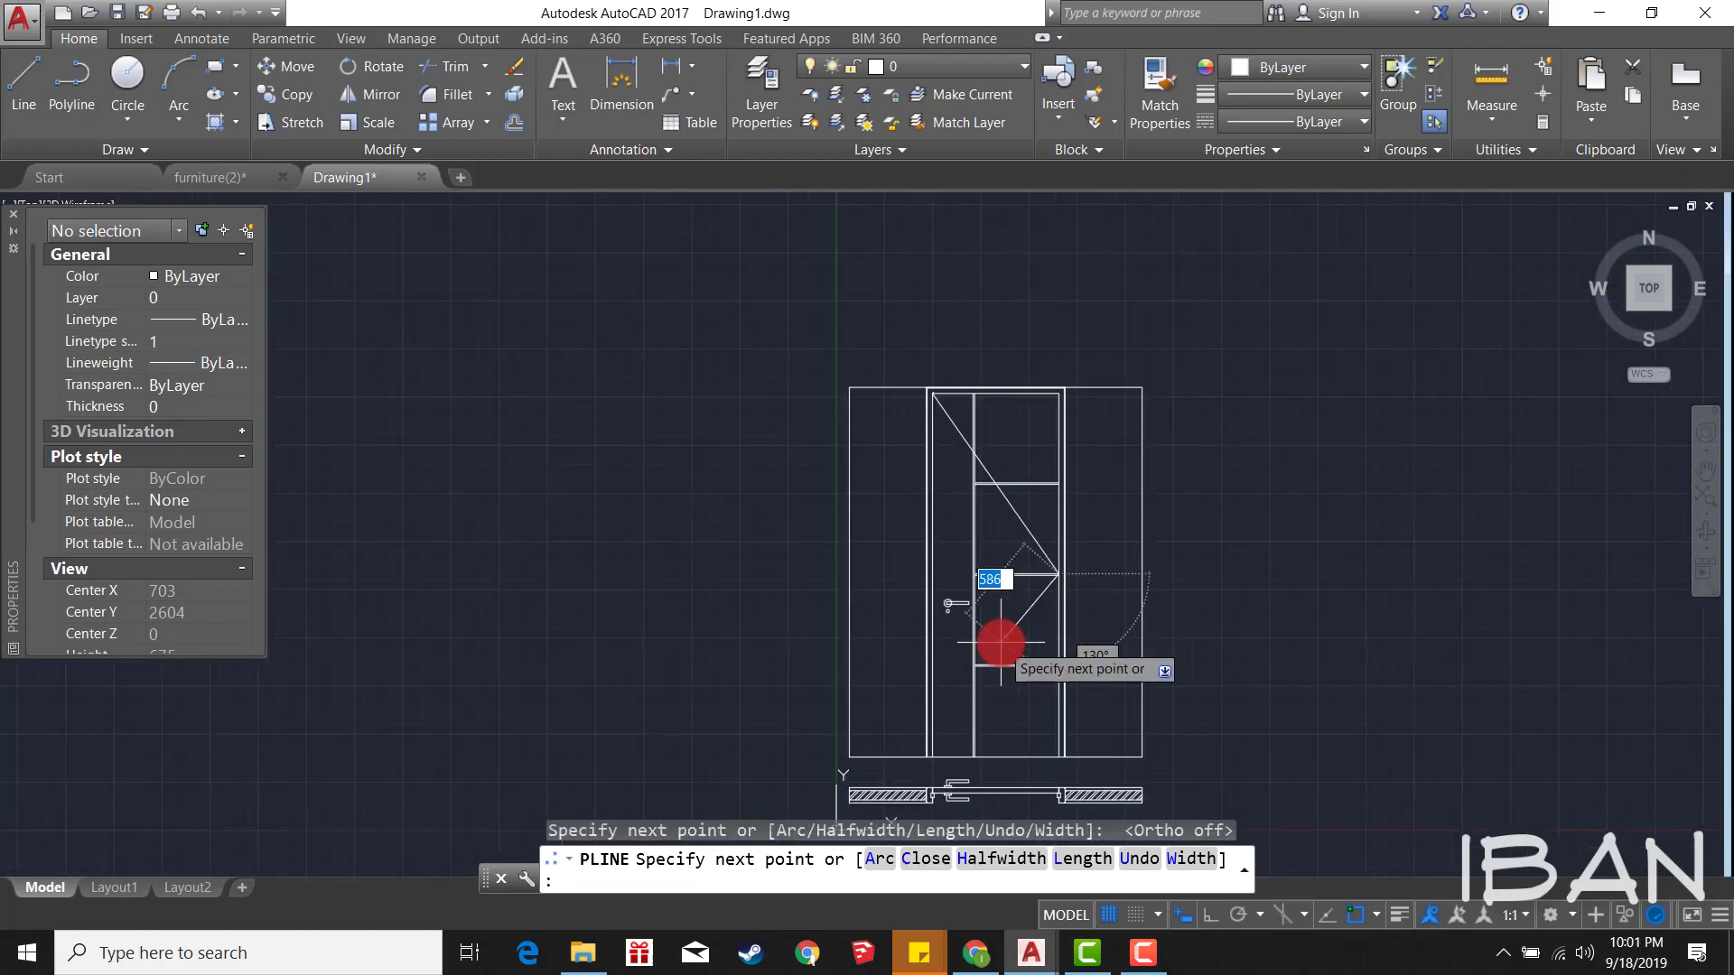
scroll(1026, 599, up, 1)
click(915, 727)
key(Escape)
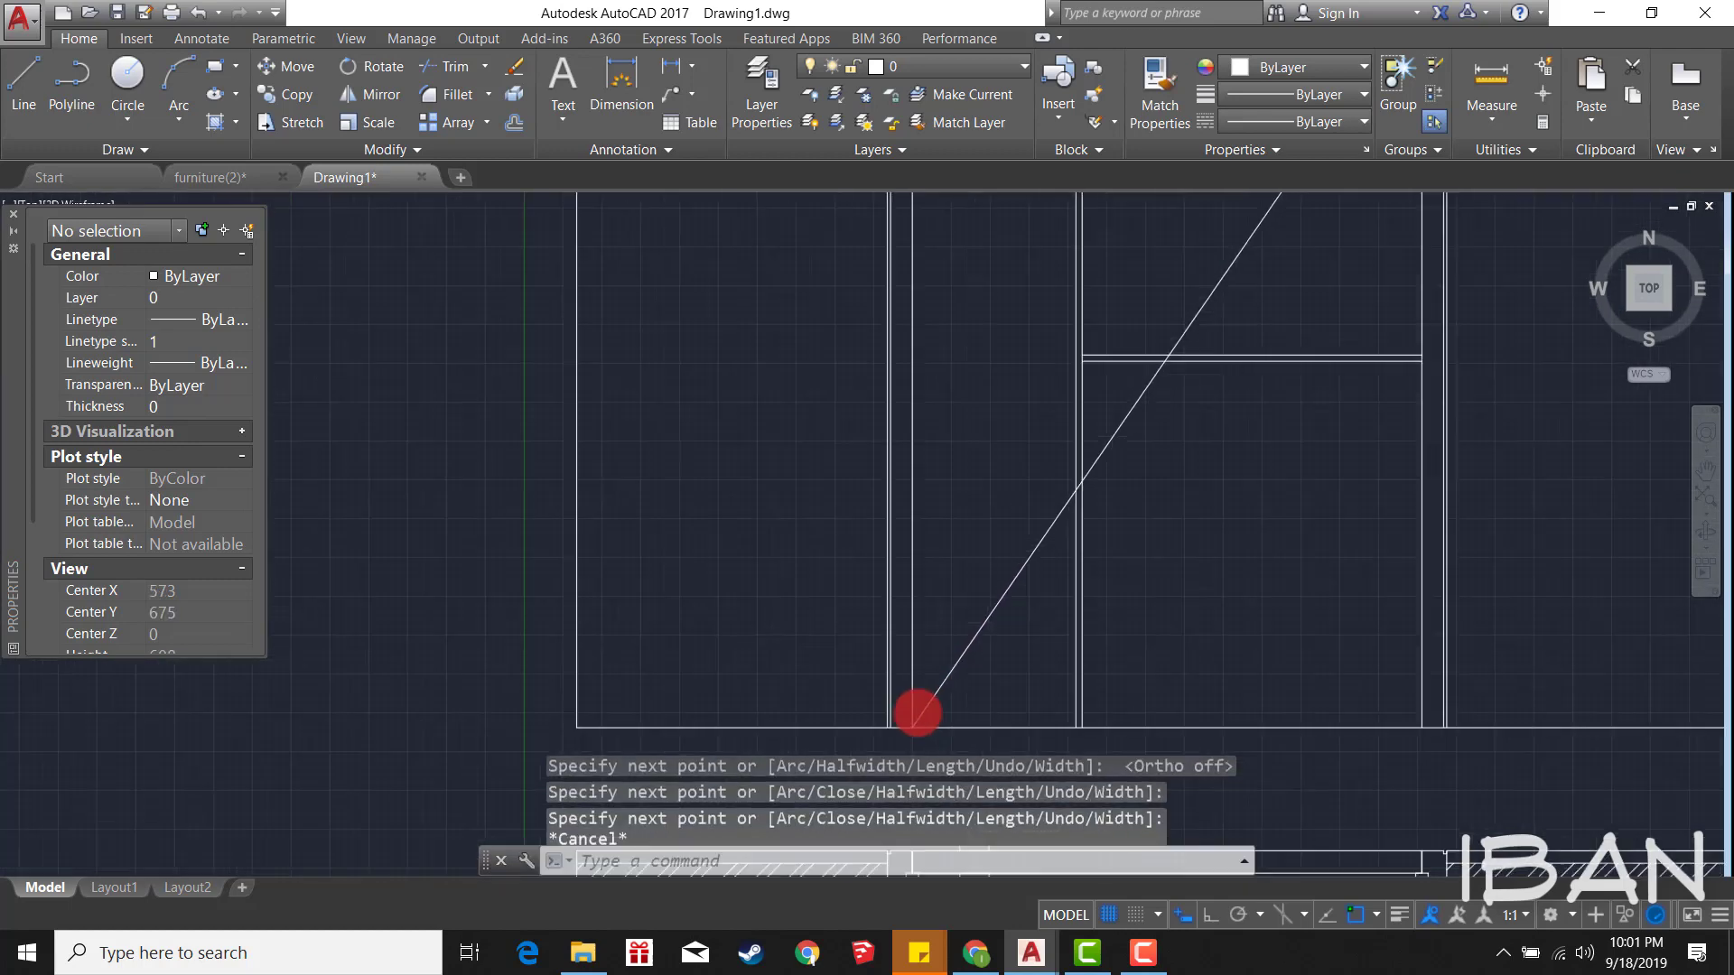
Step: Give the V-shaped polyline a dashed linetype and adjust its linetype scale
scroll(1076, 376, up, 3)
click(1076, 375)
click(1053, 406)
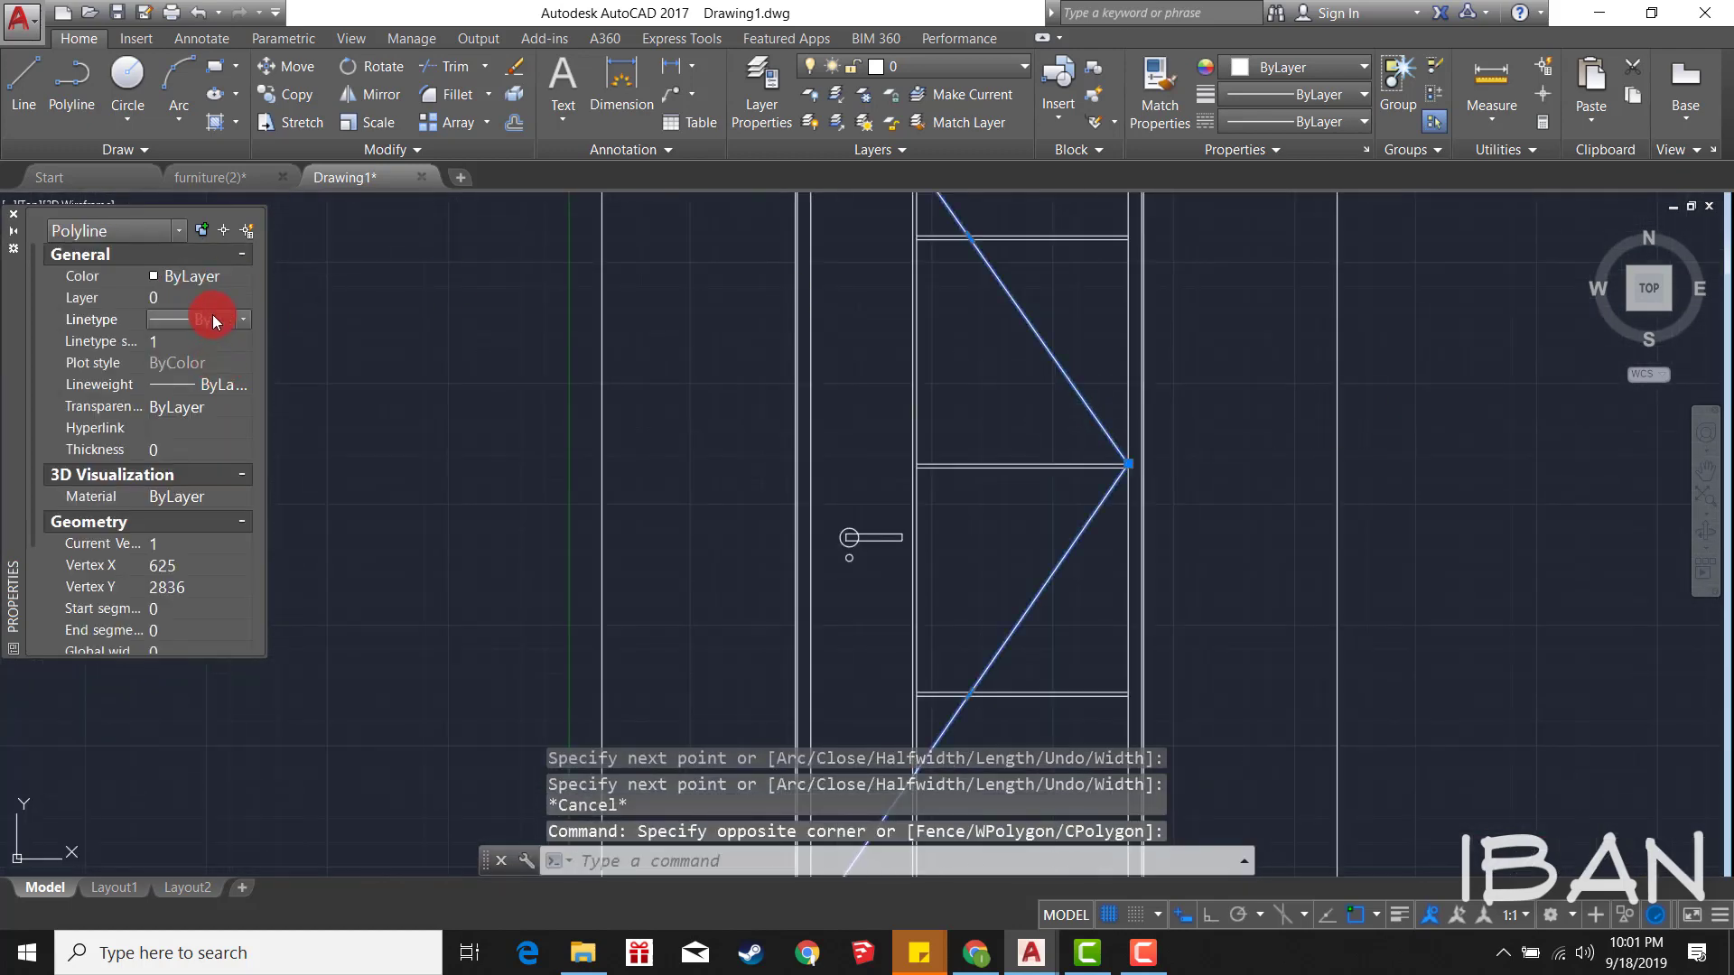
click(213, 319)
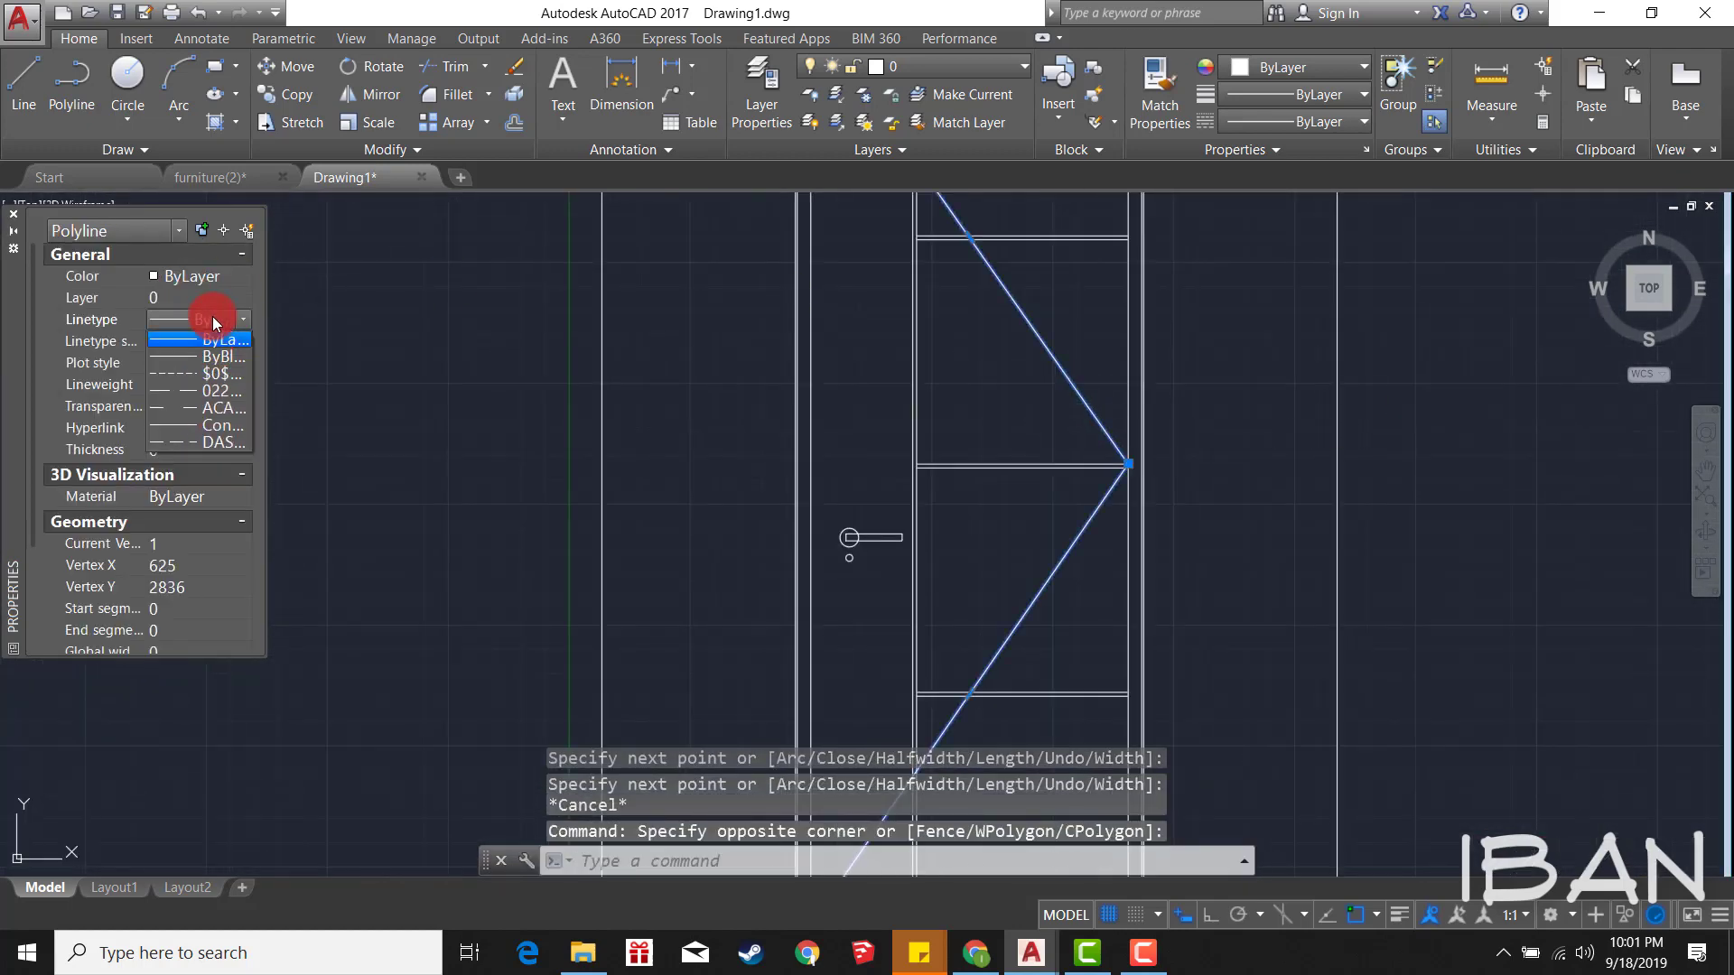
click(203, 374)
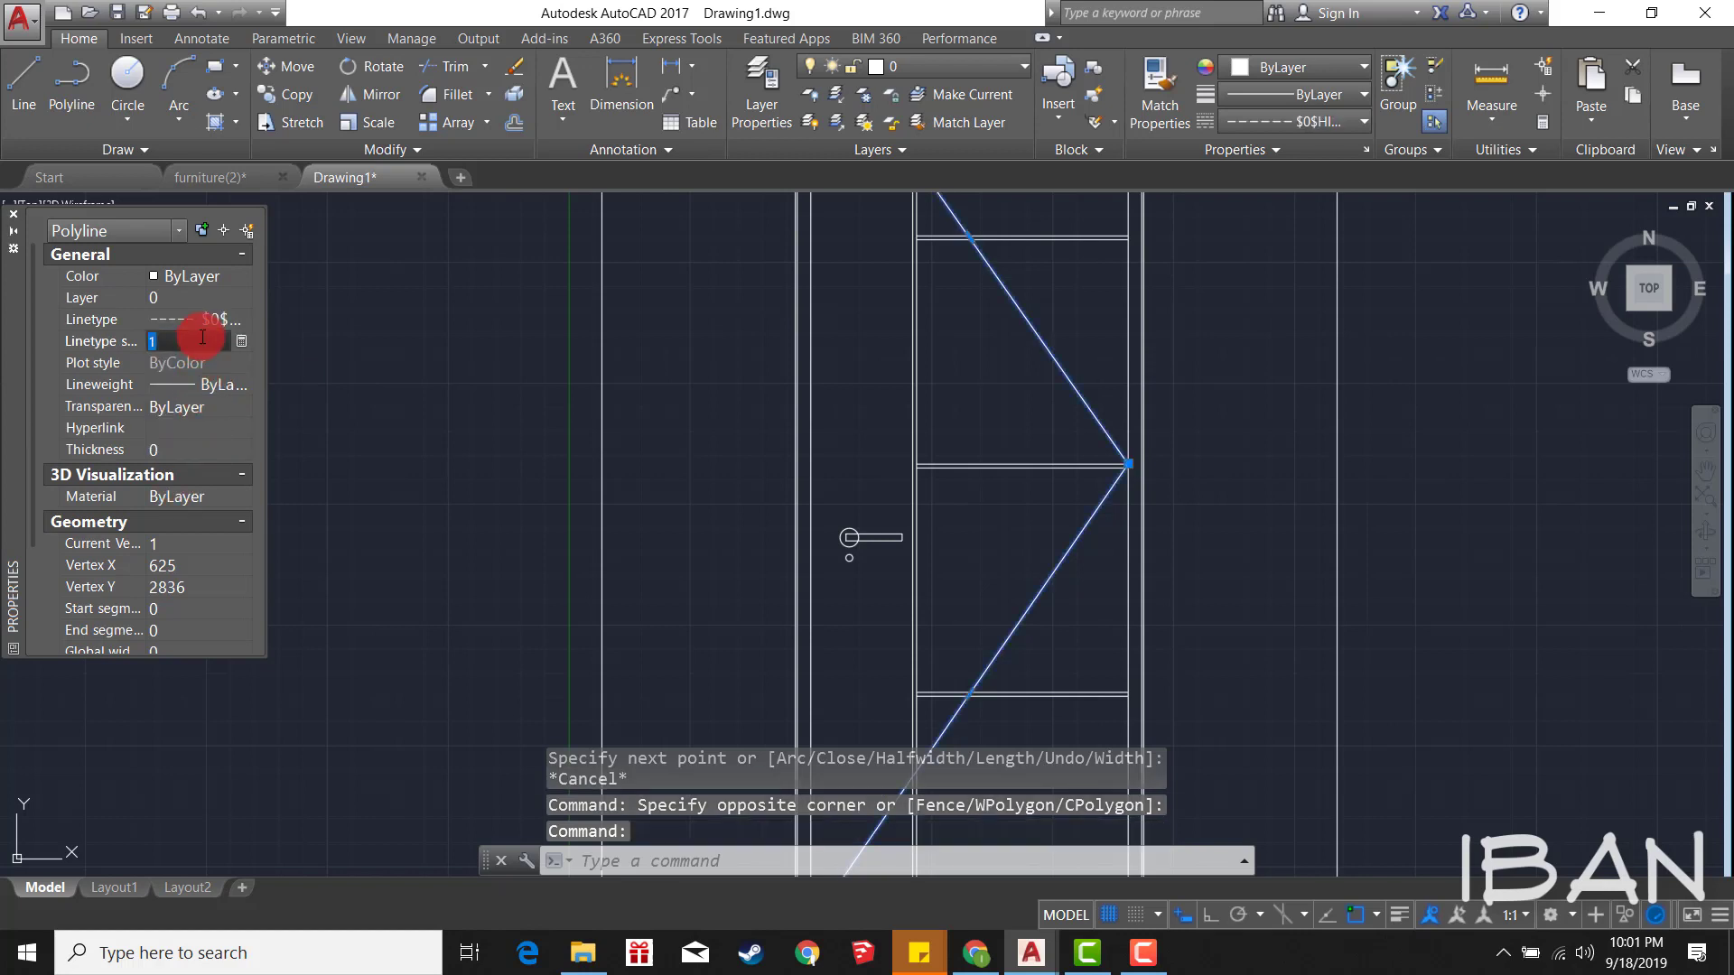
key(Return)
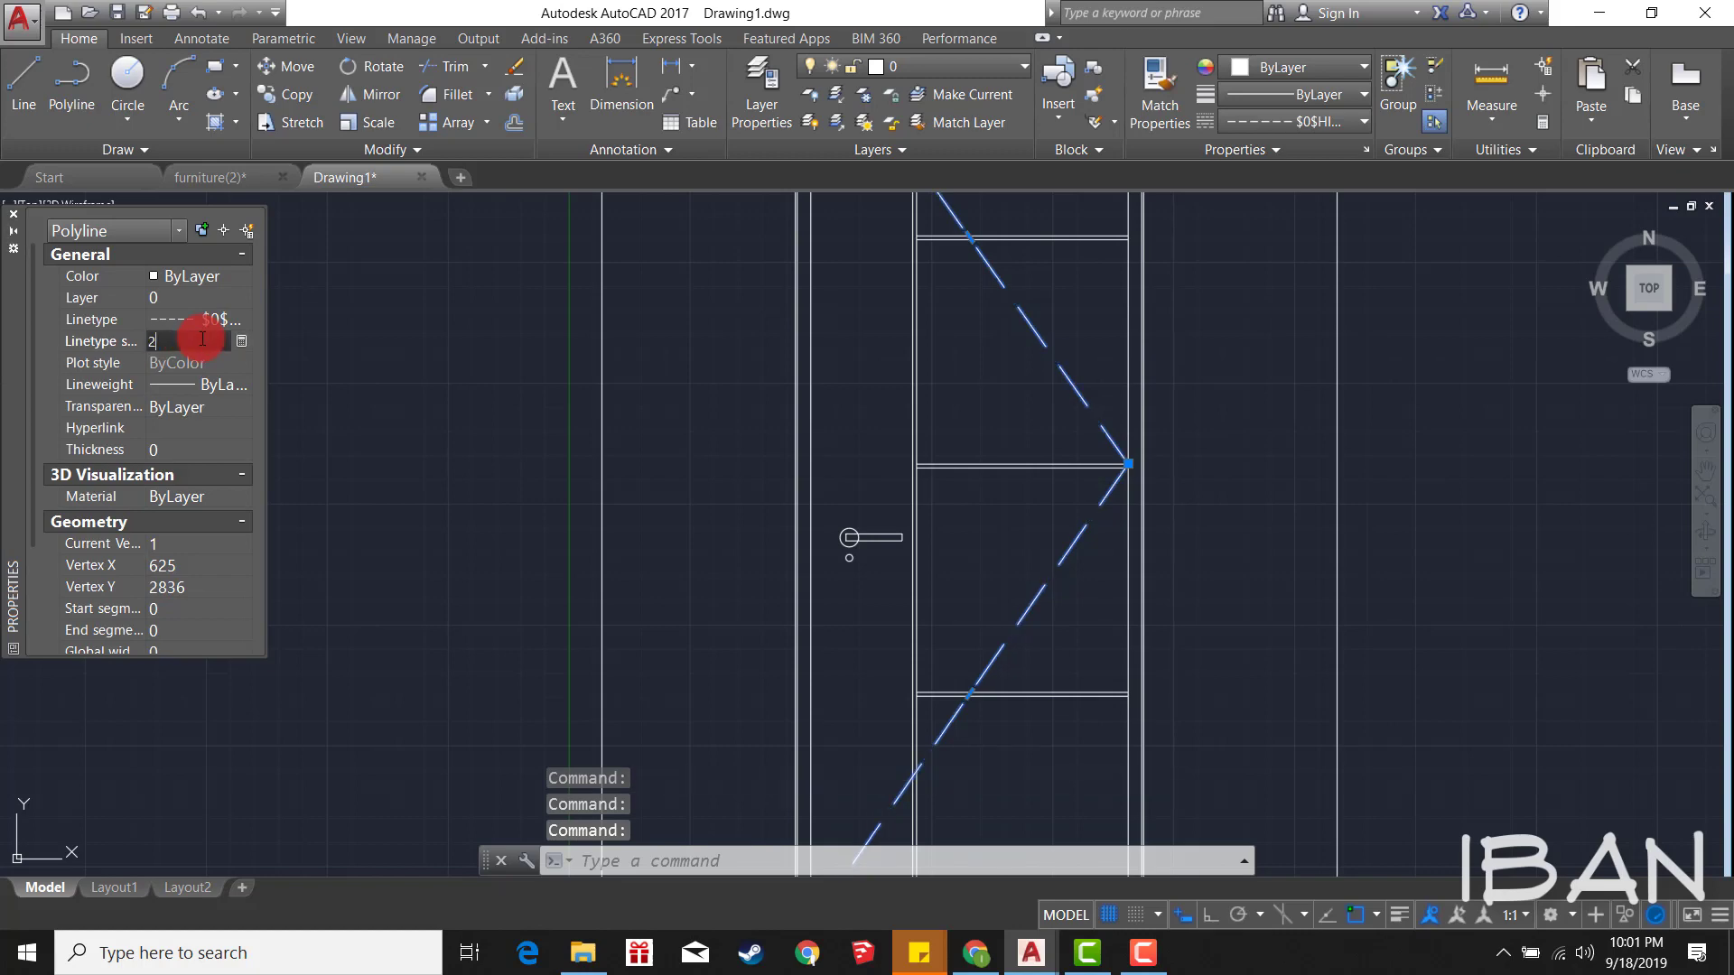
key(Escape)
scroll(1002, 438, down, 4)
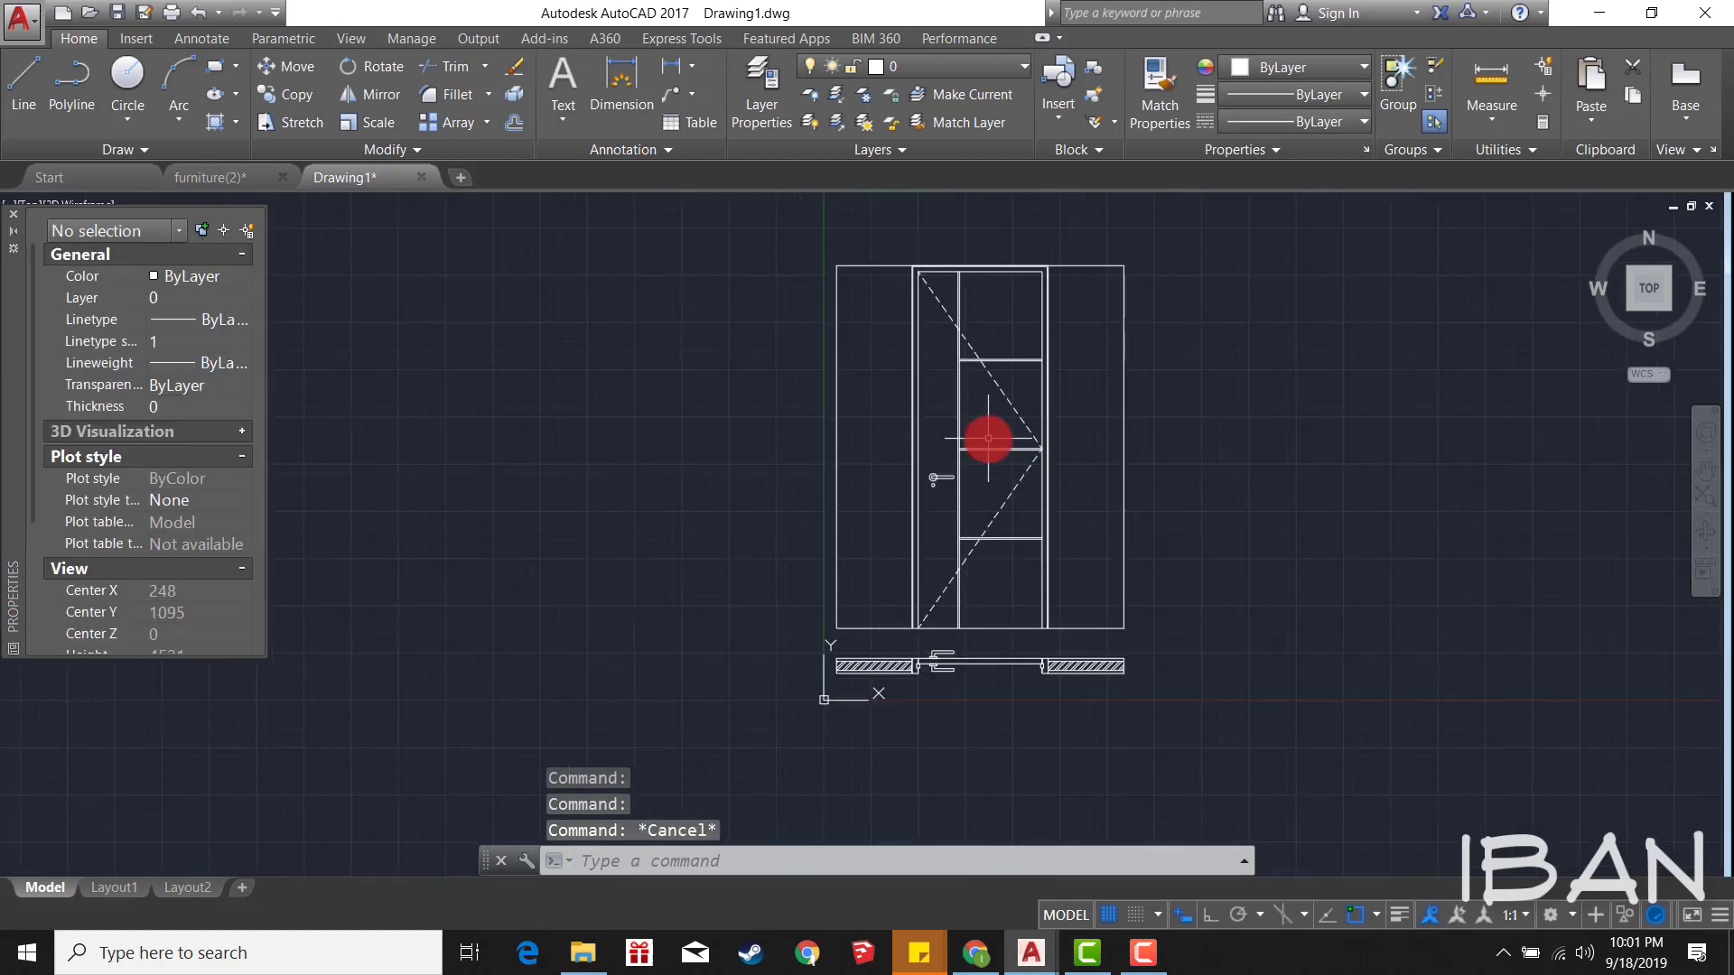
key(ctrl+s)
scroll(924, 307, up, 4)
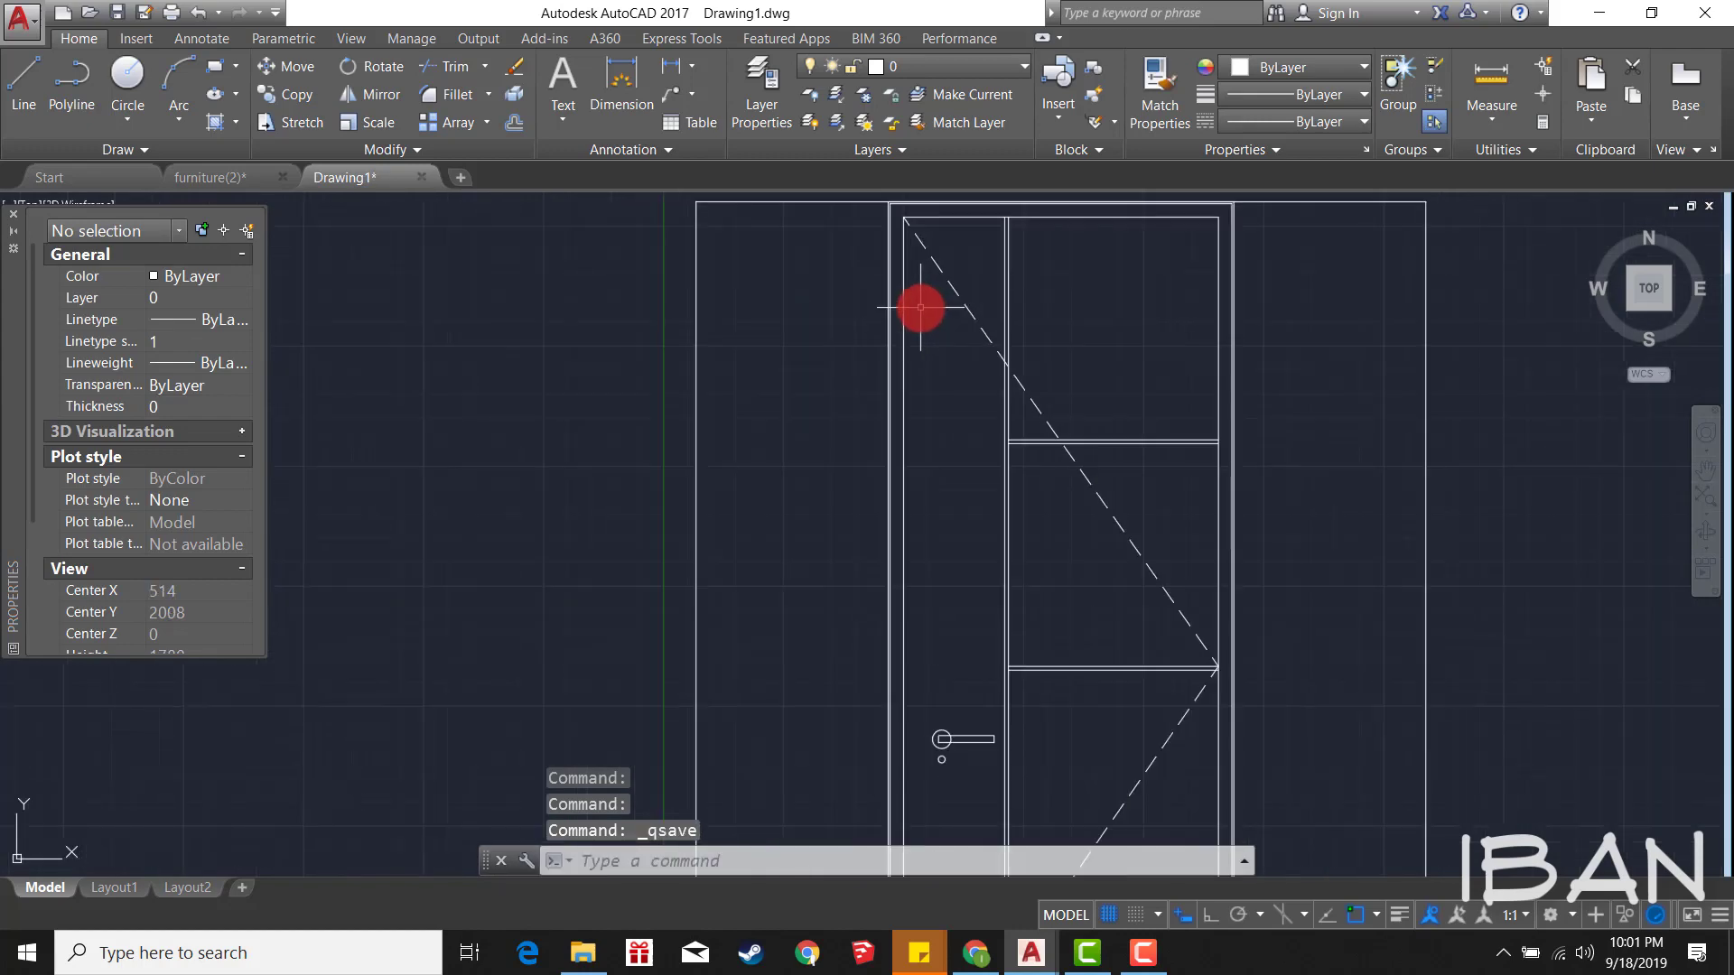
scroll(920, 307, down, 5)
scroll(967, 503, up, 1)
middle_drag(1132, 473, 1115, 588)
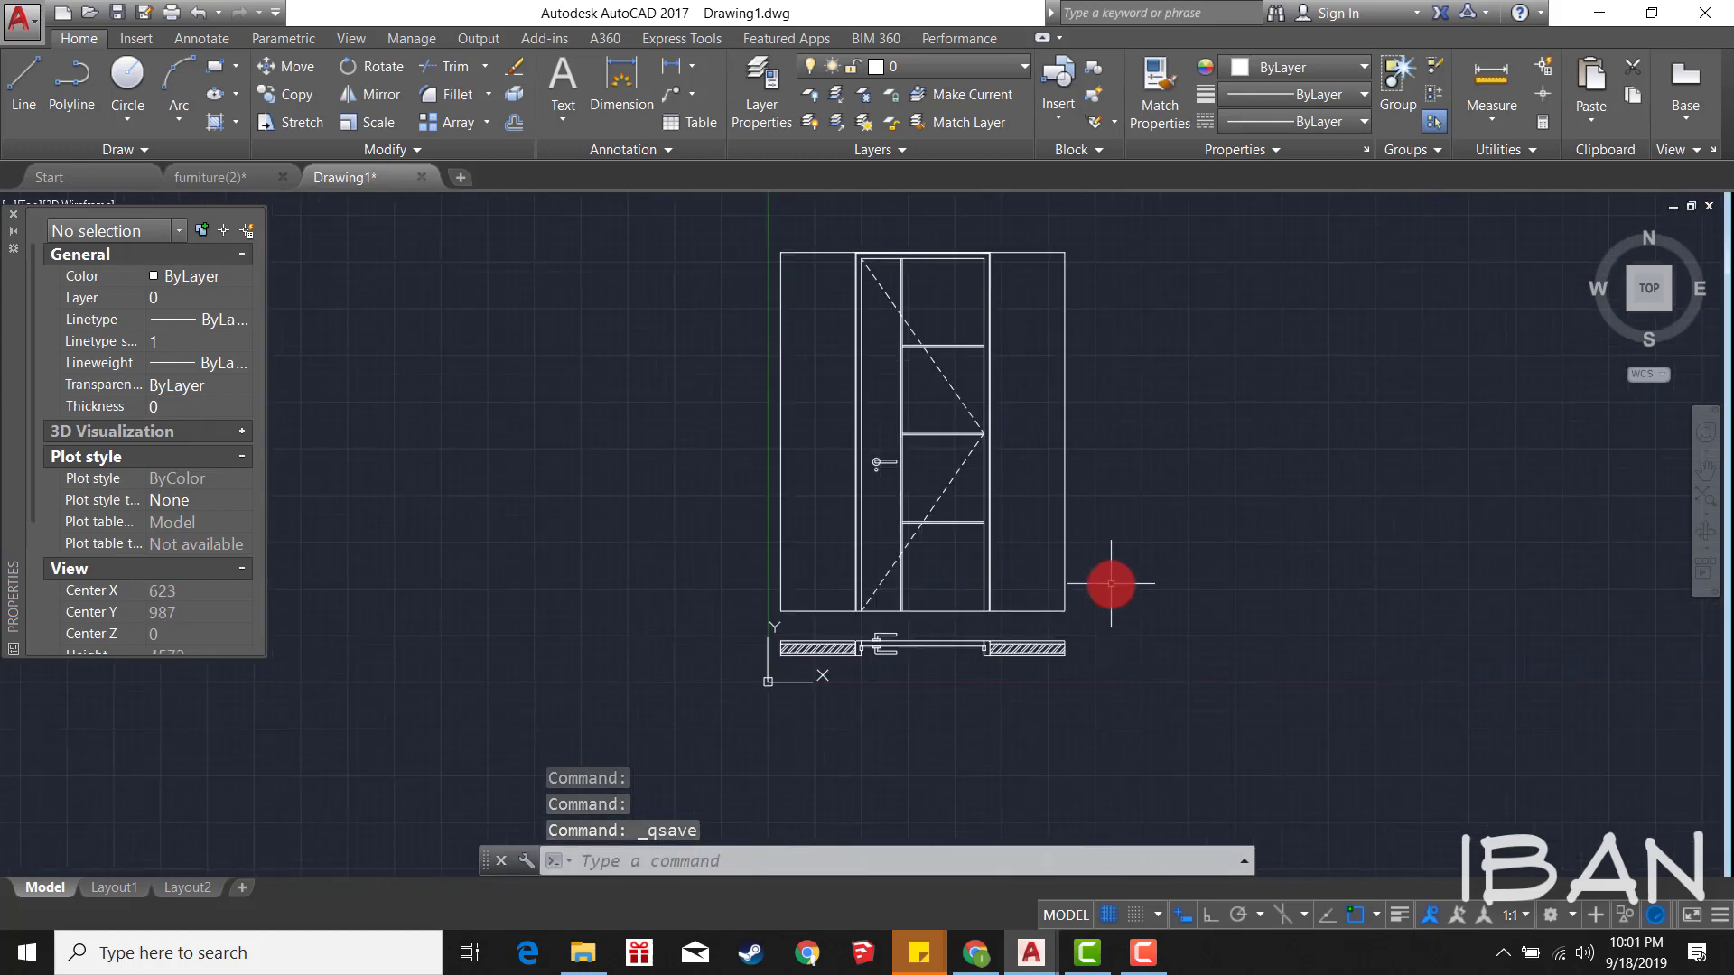
scroll(1115, 588, down, 2)
click(1114, 591)
click(711, 333)
scroll(1076, 474, up, 2)
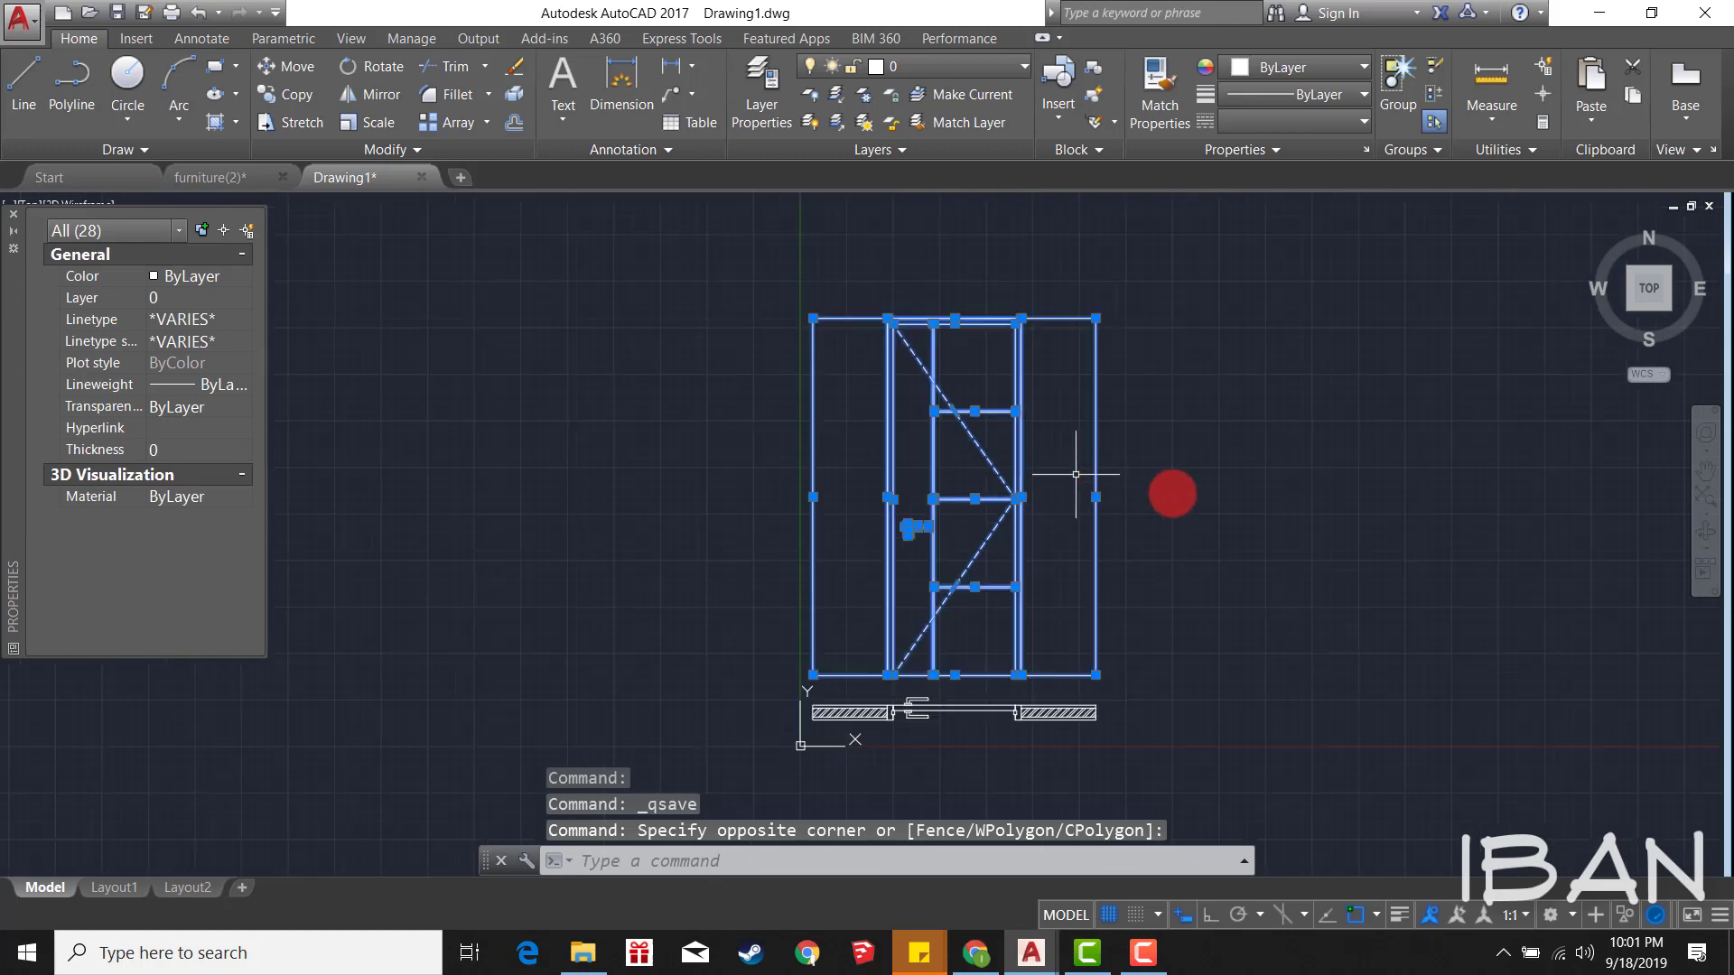
text(m)
key(Return)
click(1219, 502)
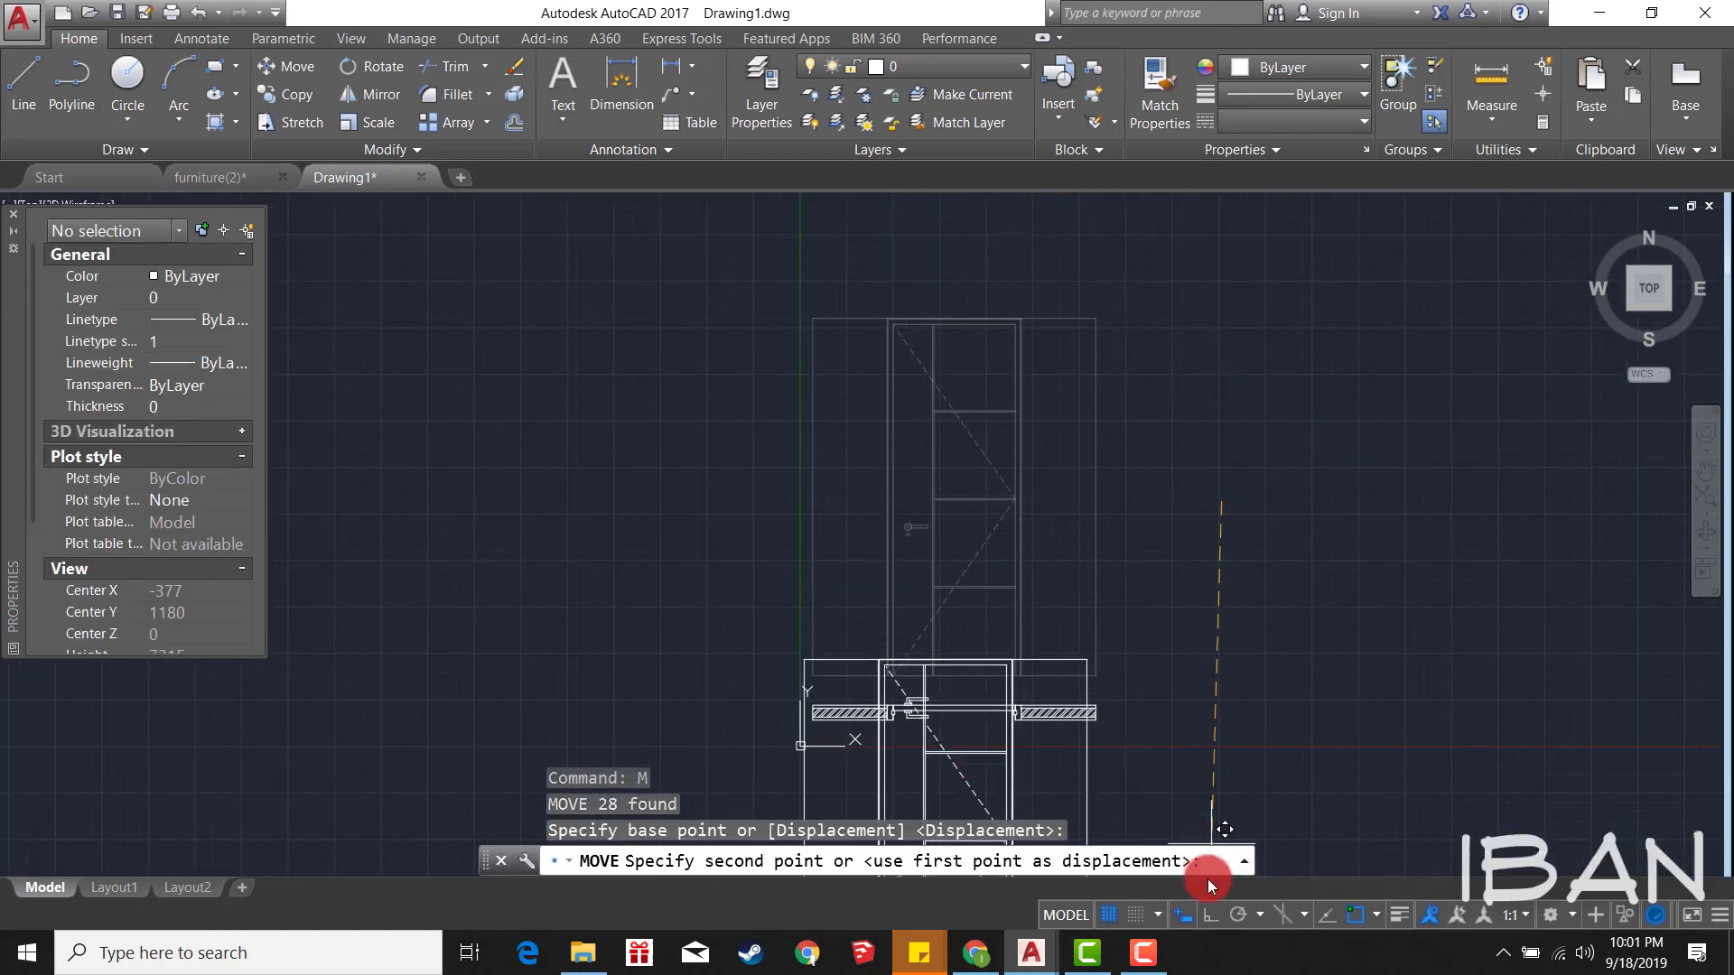
click(1207, 918)
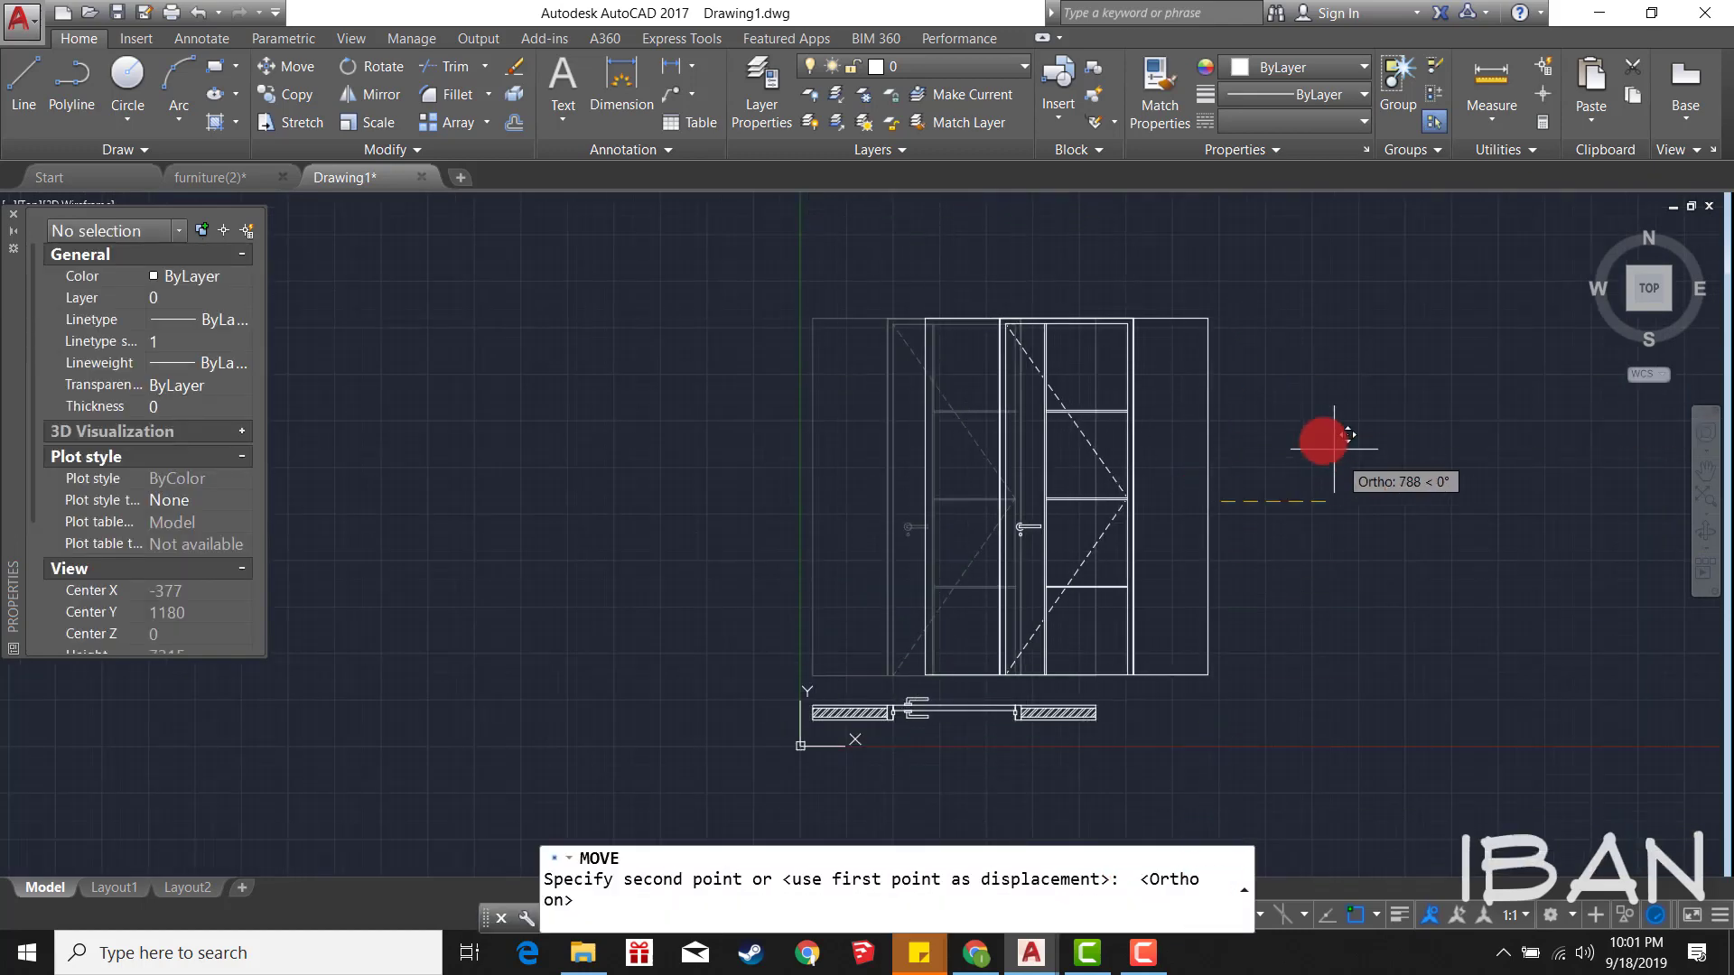
scroll(1014, 600, up, 4)
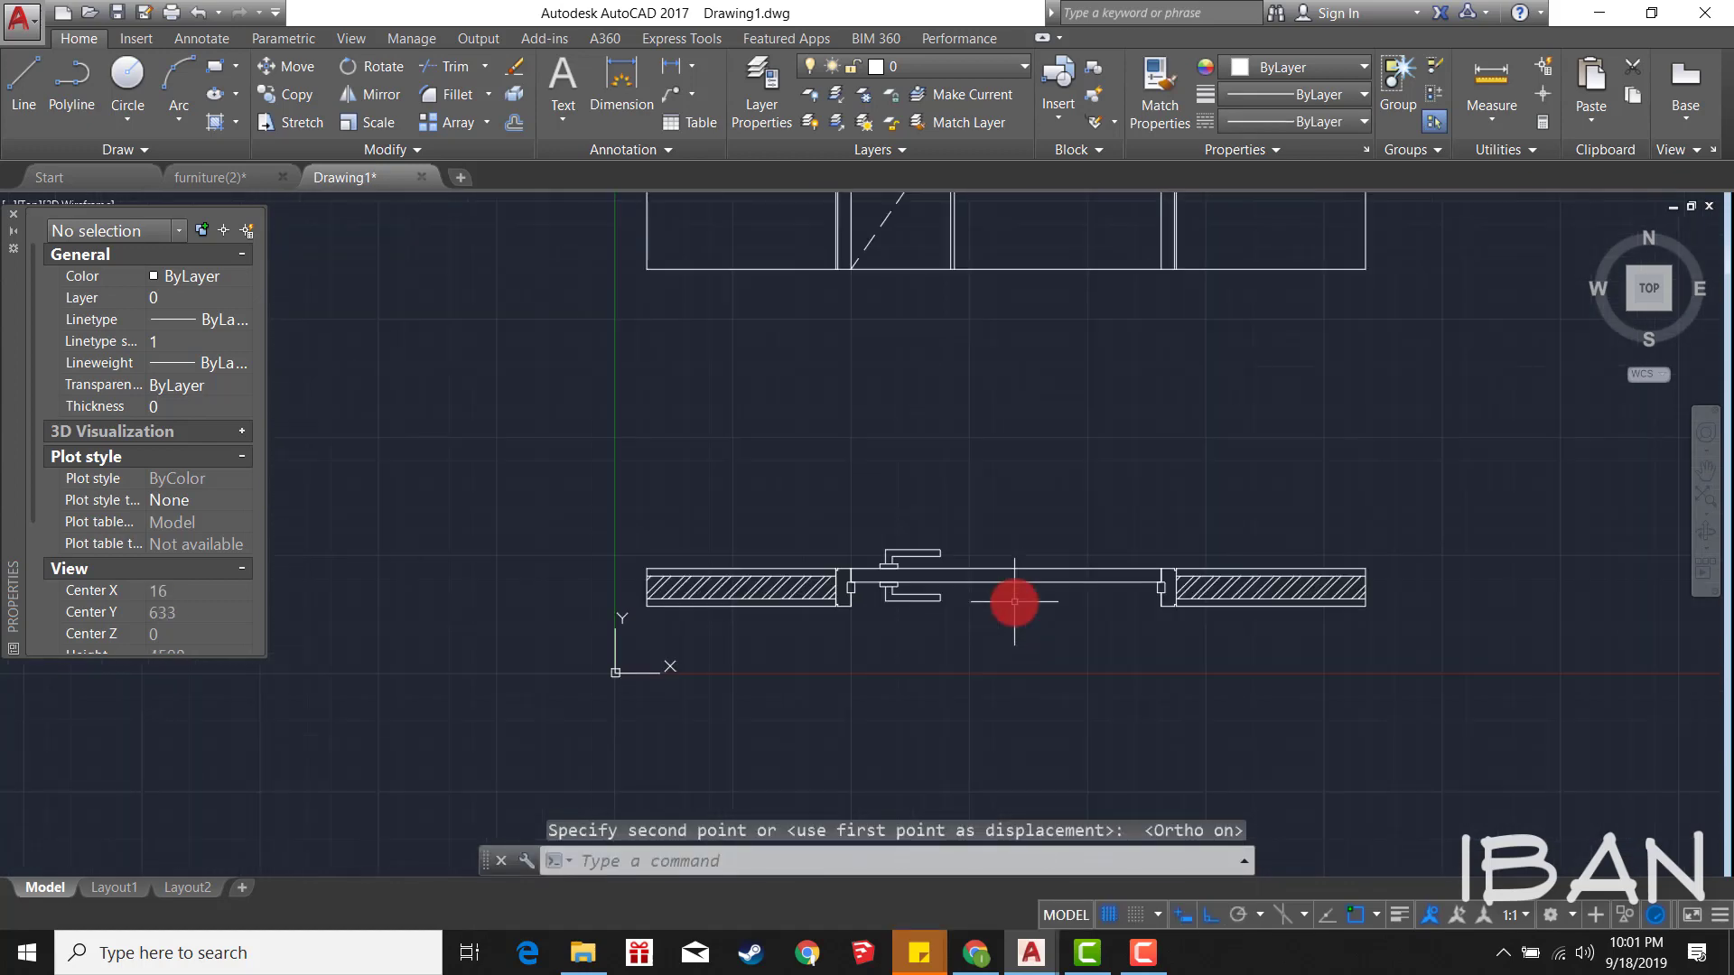
key(Escape)
click(1009, 649)
Step: Select the plan's door leaf and handle parts, panning to centre the leaf
click(874, 499)
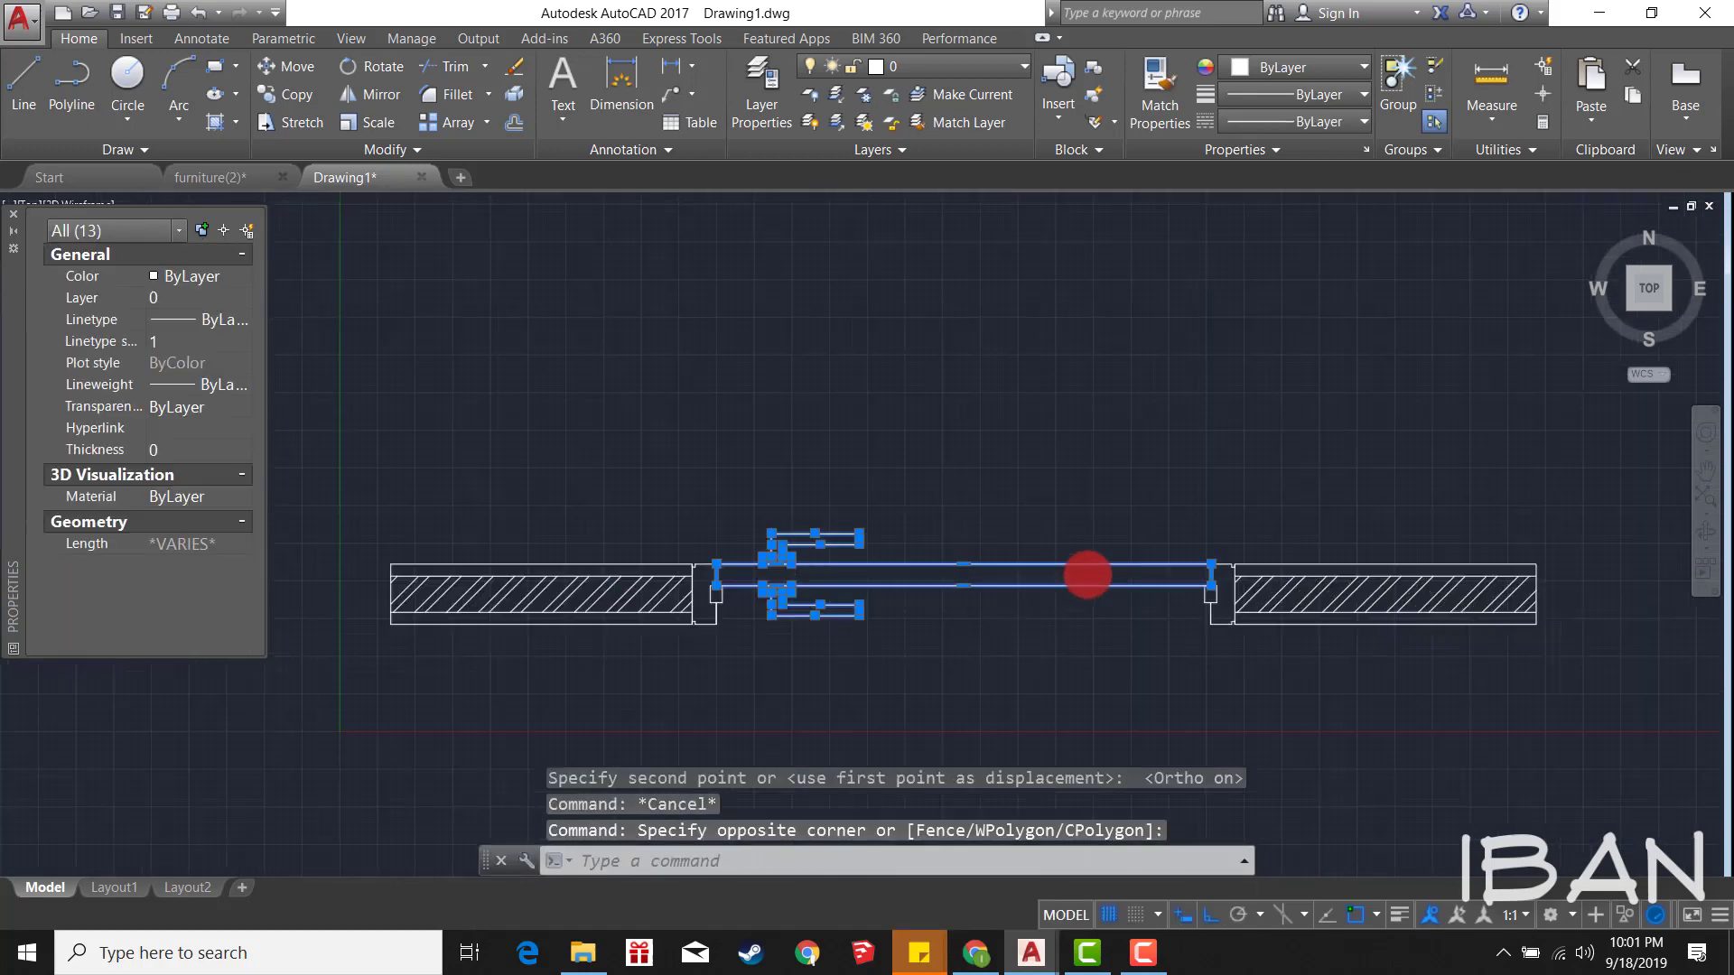
scroll(1174, 569, up, 3)
click(1277, 550)
click(1301, 612)
scroll(984, 542, down, 2)
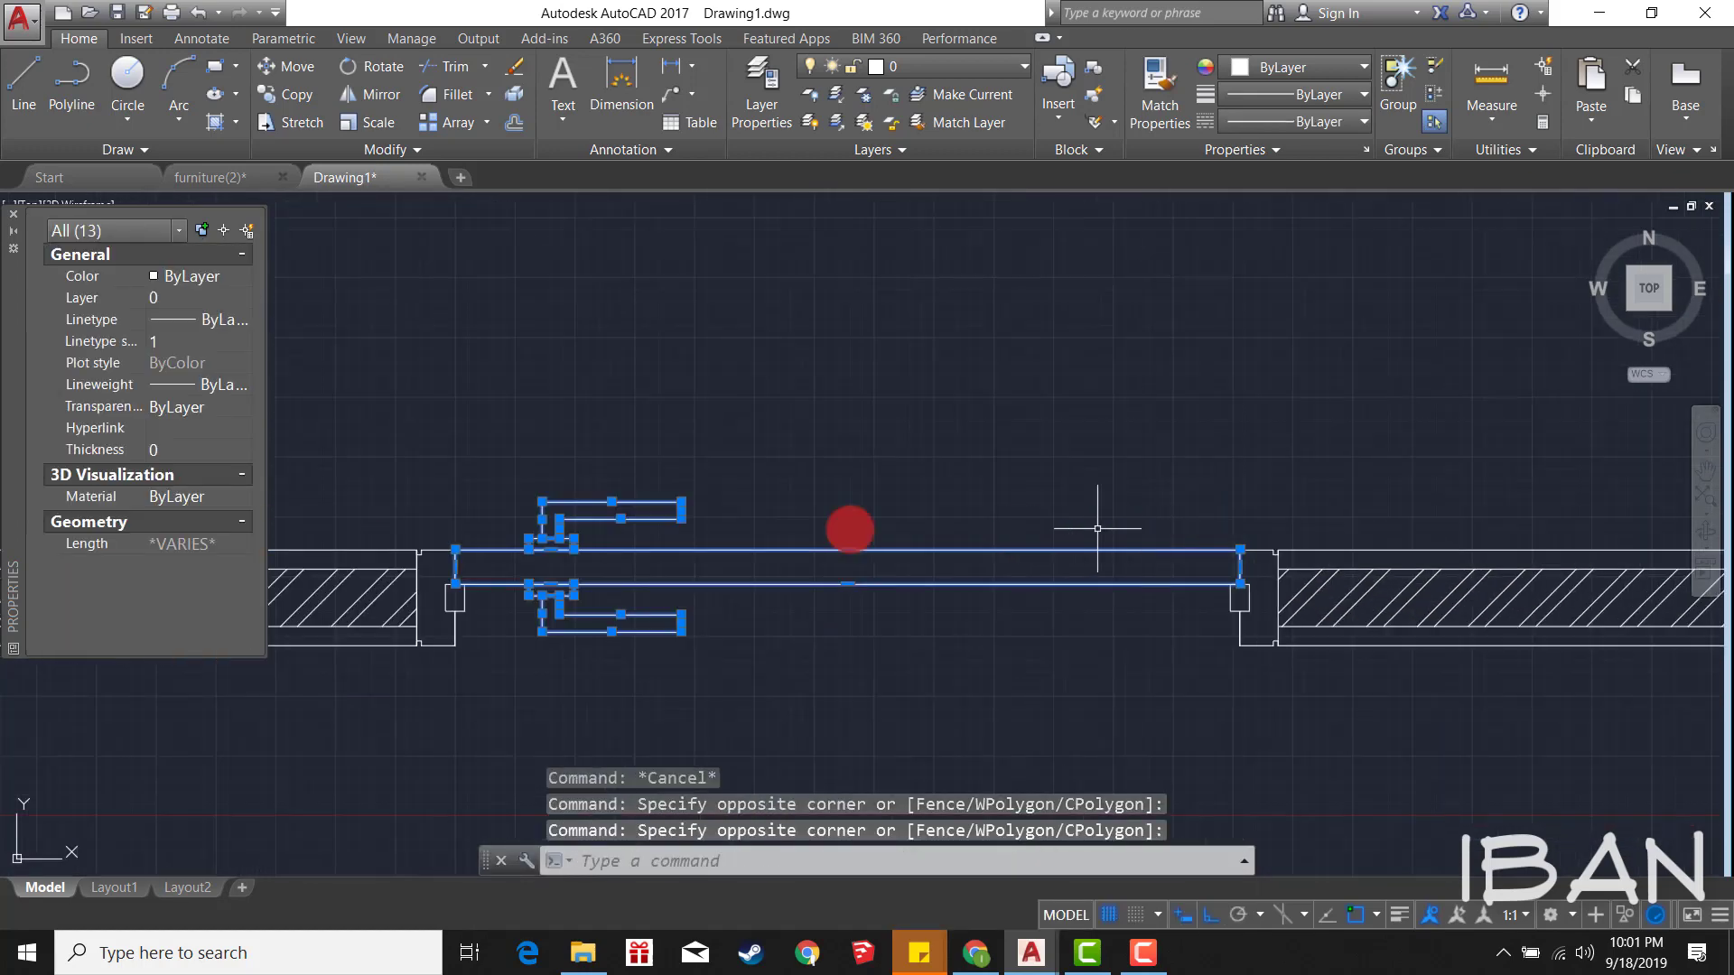
scroll(476, 561, up, 4)
middle_drag(476, 561, 716, 527)
scroll(723, 524, down, 3)
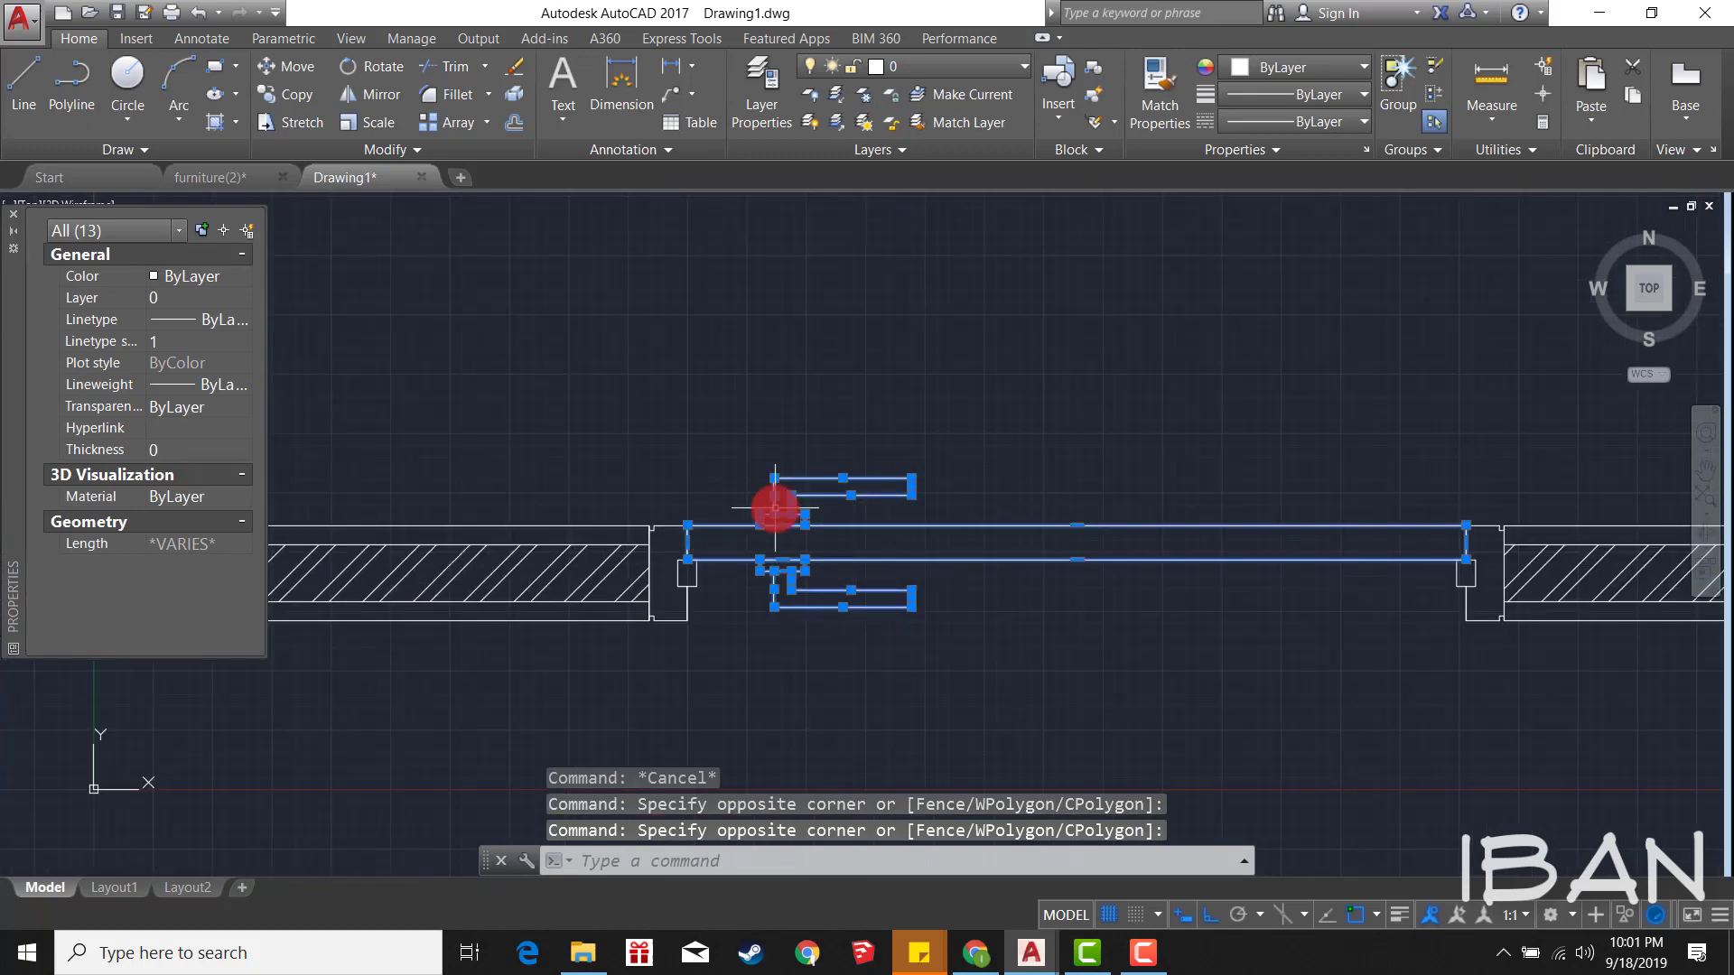
scroll(767, 438, down, 2)
scroll(766, 438, up, 2)
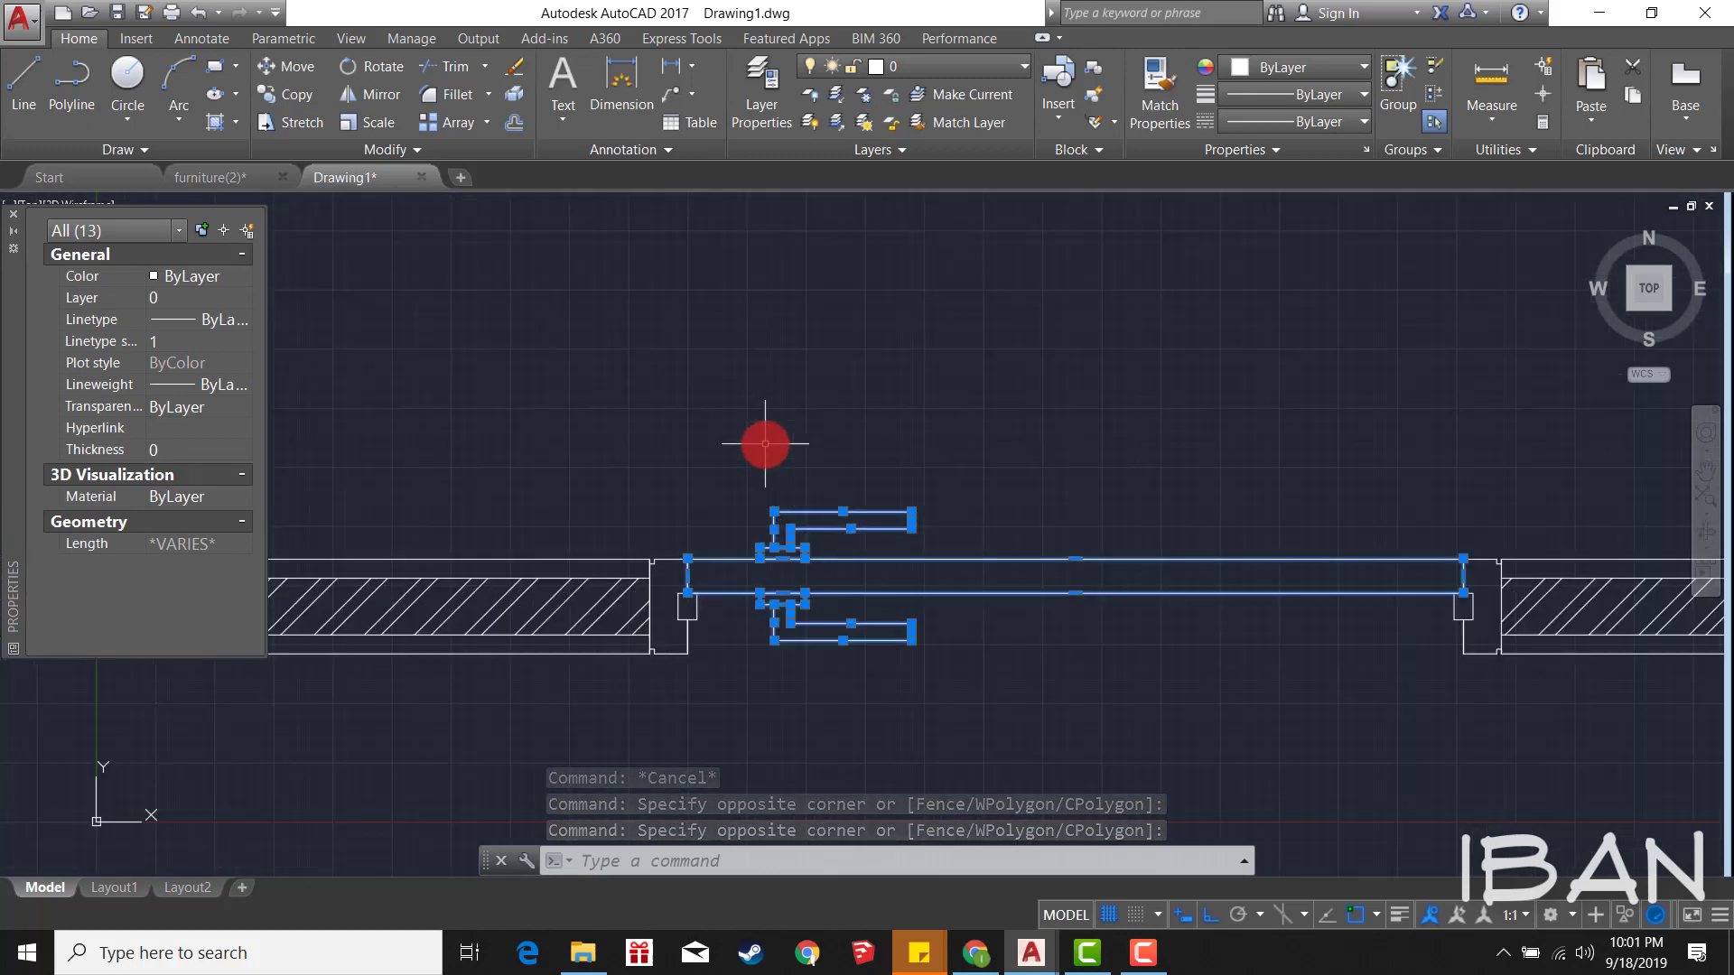
scroll(790, 441, down, 2)
scroll(945, 443, up, 4)
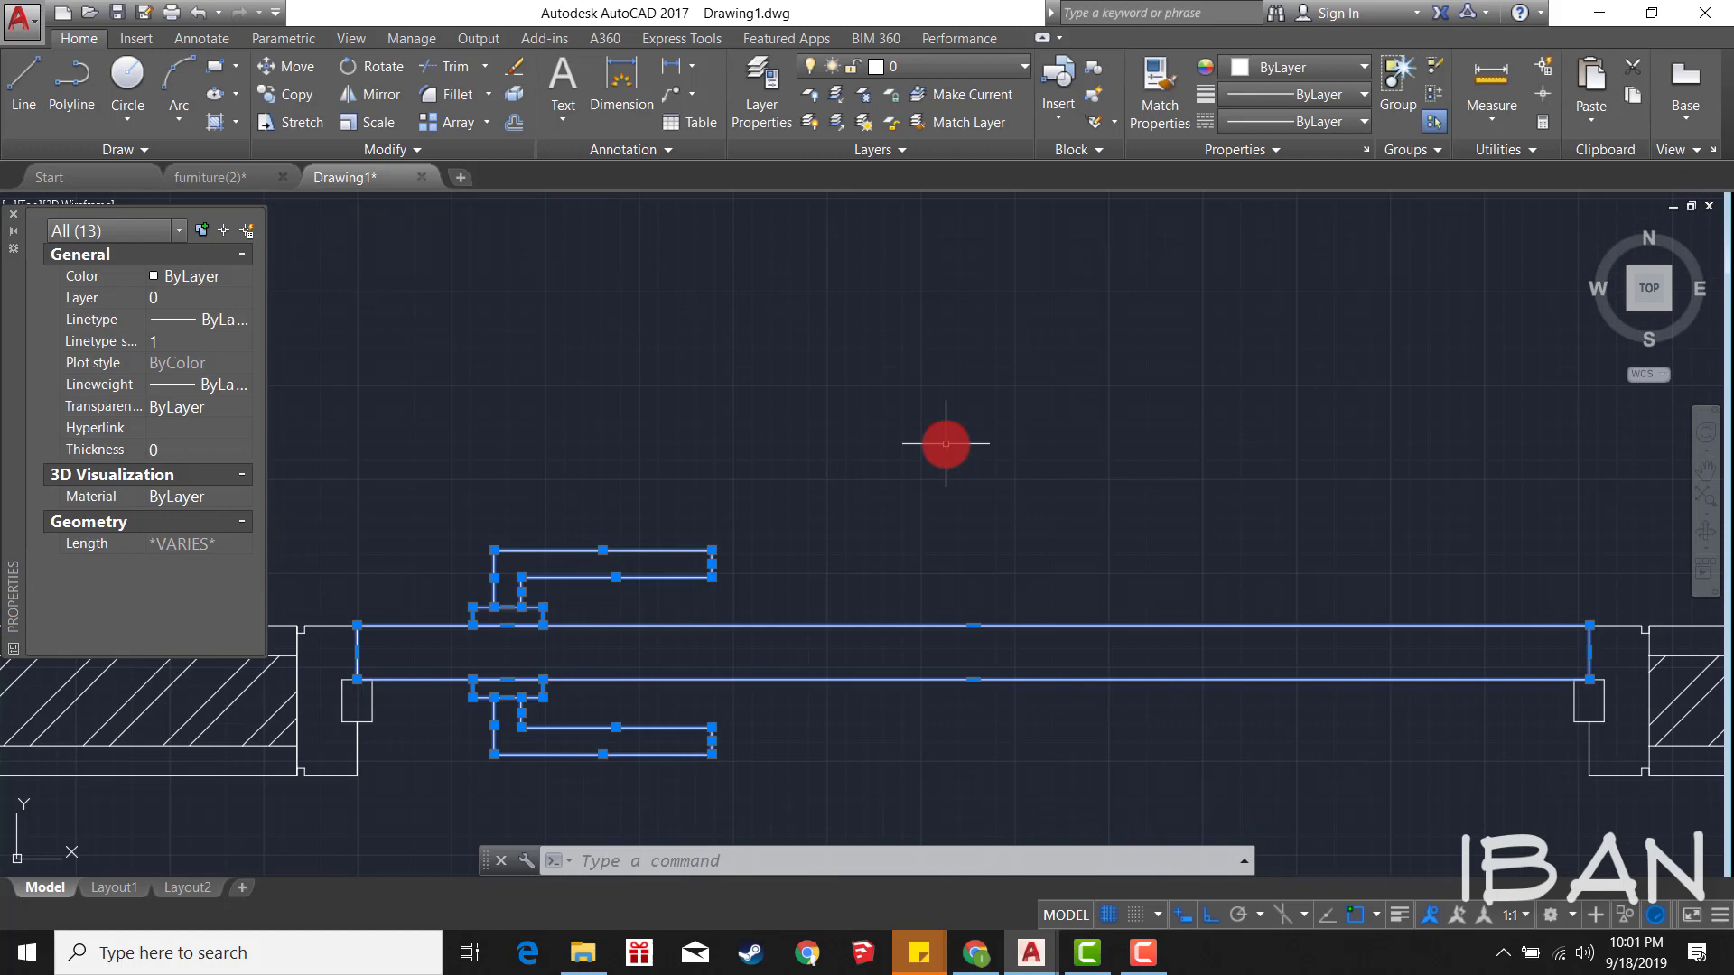
scroll(945, 443, down, 2)
Step: Define a block from the door parts with its base point on the leaf, then select it
text(b)
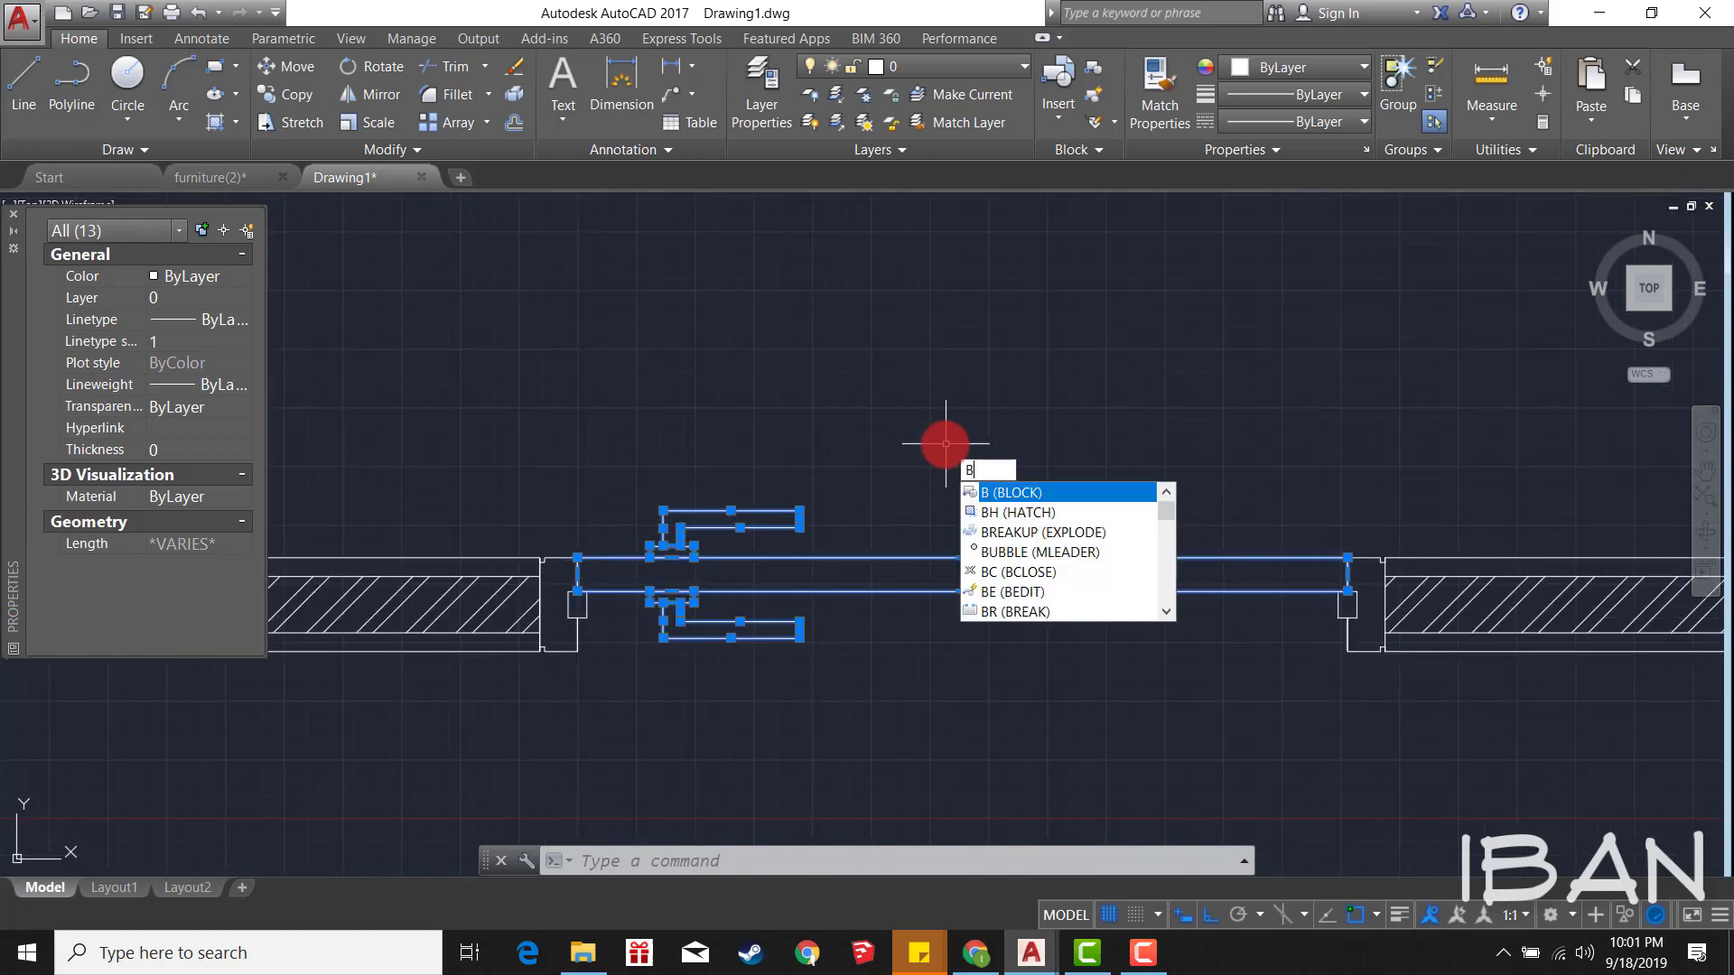
key(Return)
click(1038, 488)
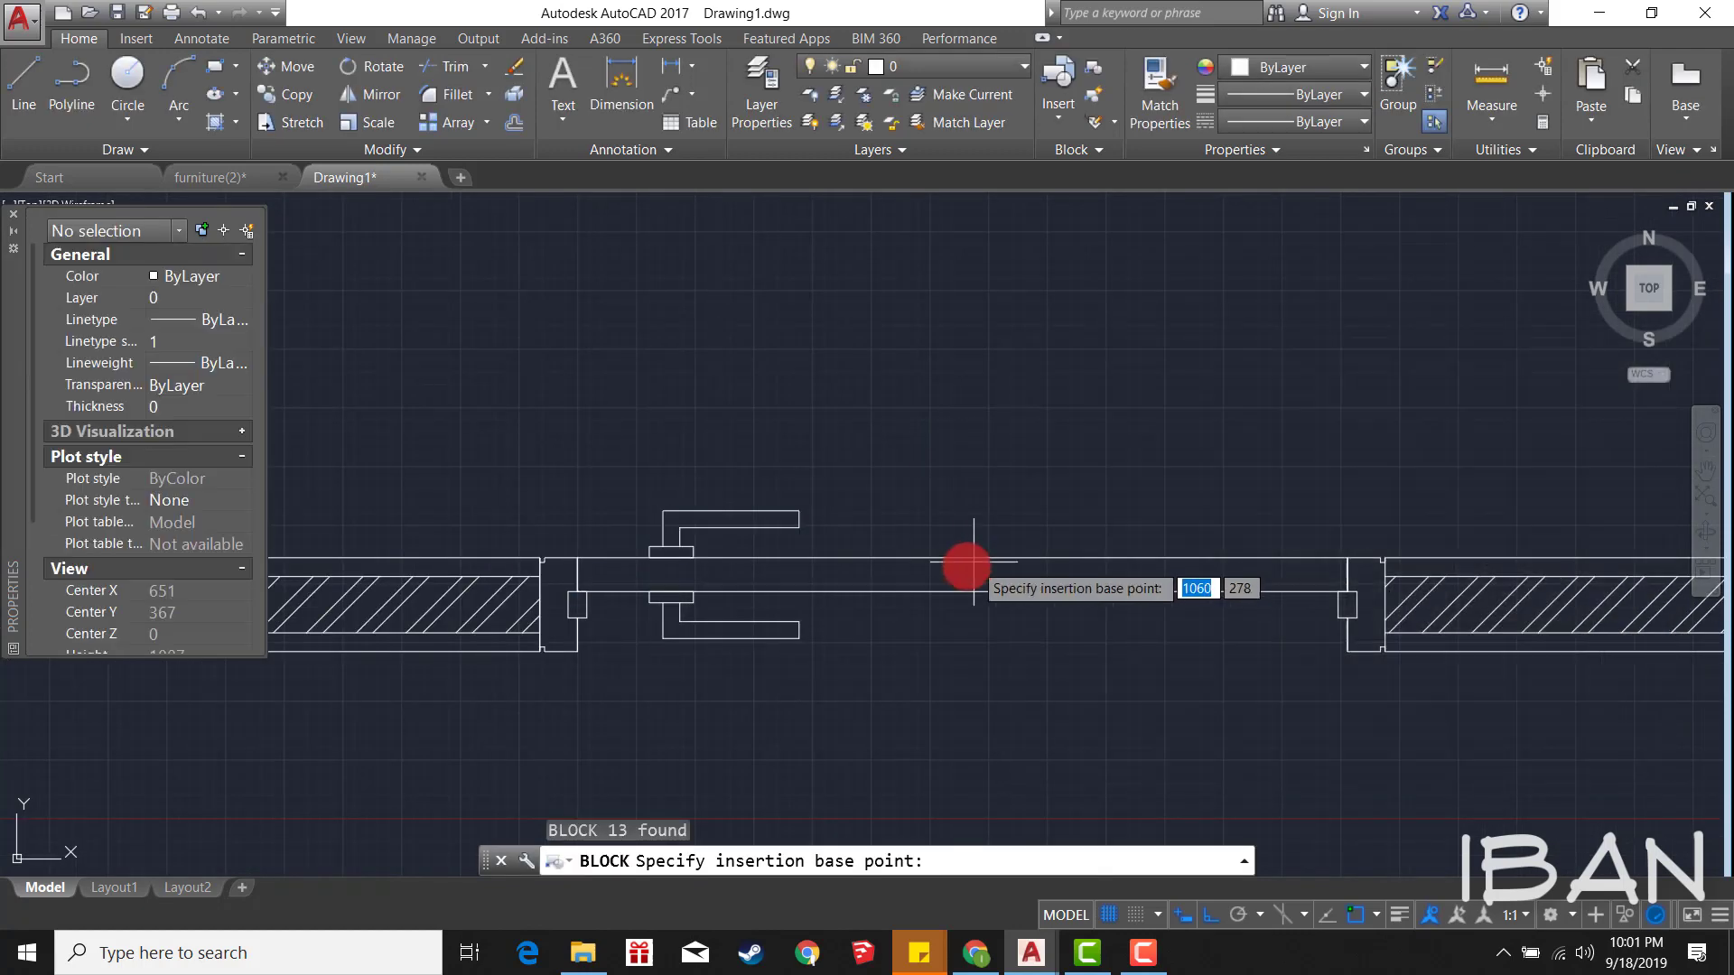
click(964, 558)
click(1427, 757)
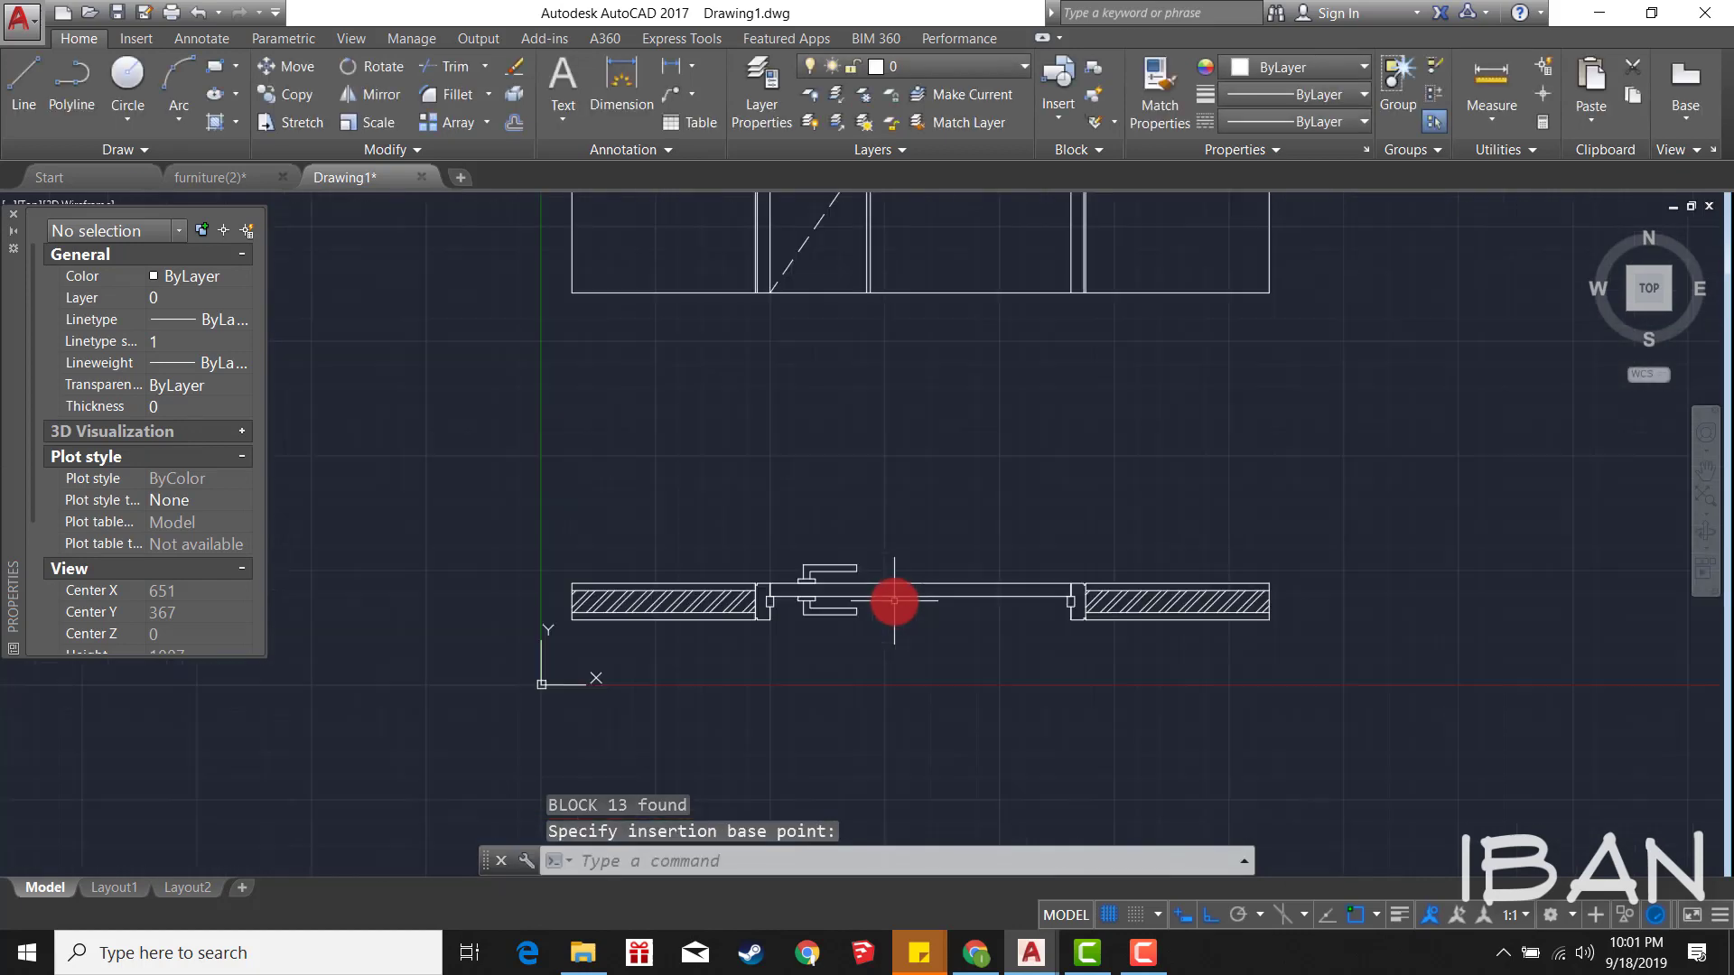
scroll(898, 596, down, 3)
scroll(885, 631, up, 1)
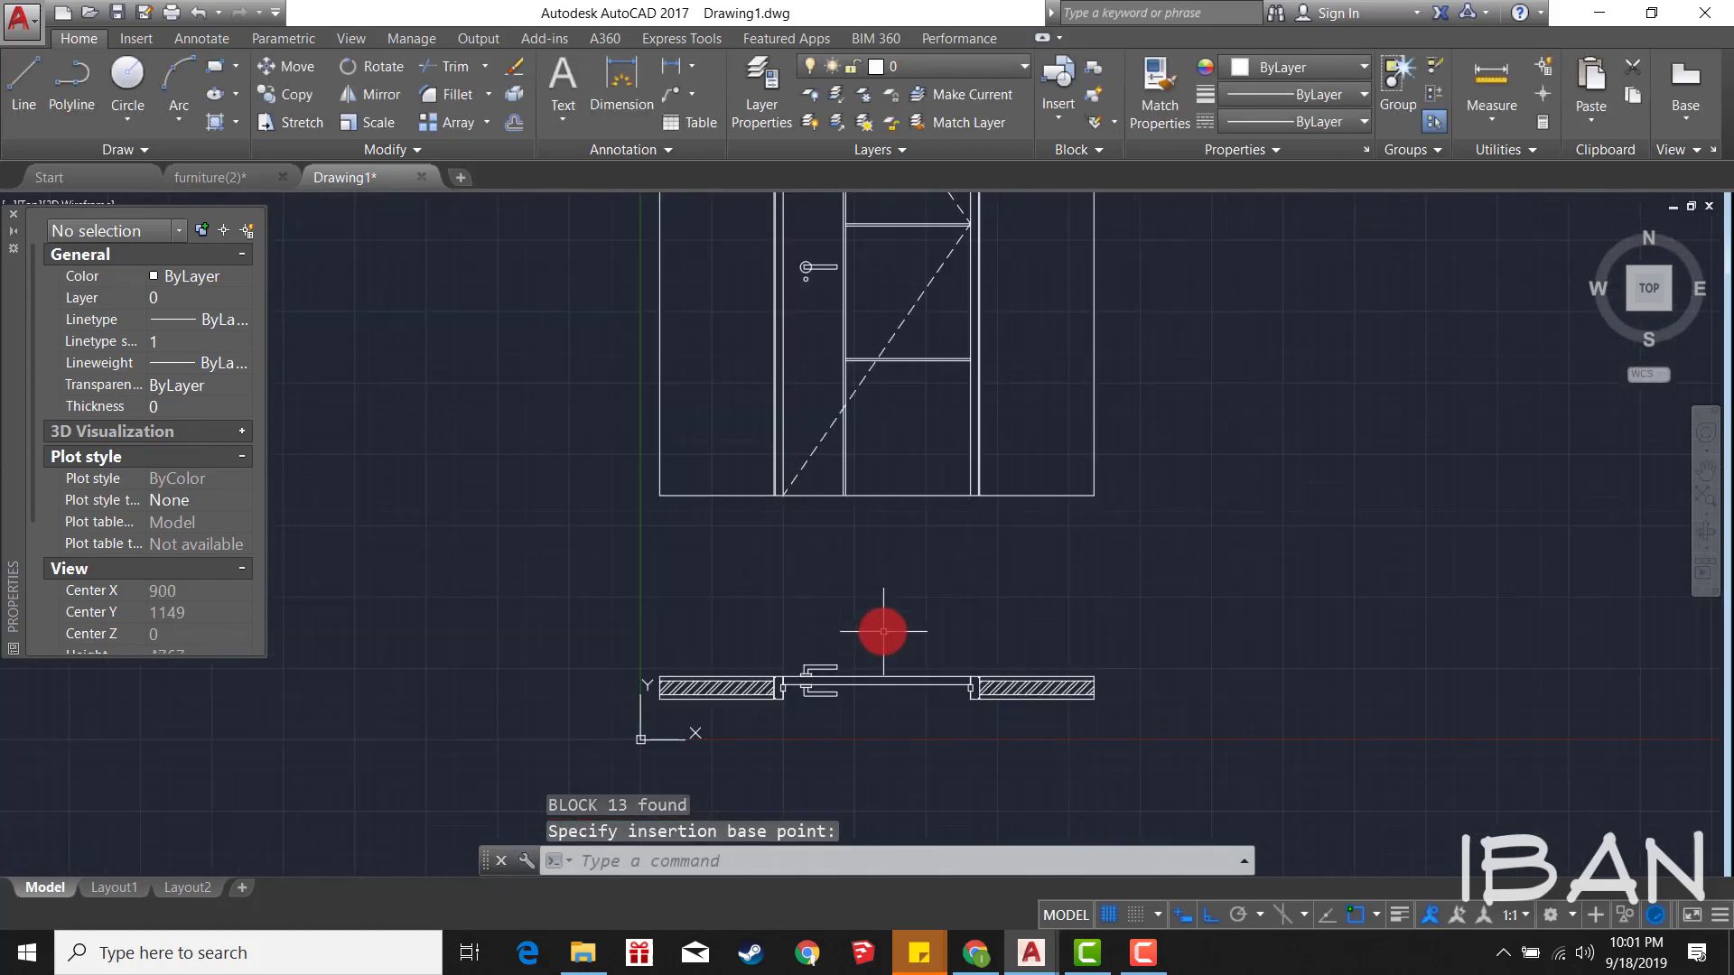
scroll(881, 623, down, 1)
scroll(879, 617, up, 2)
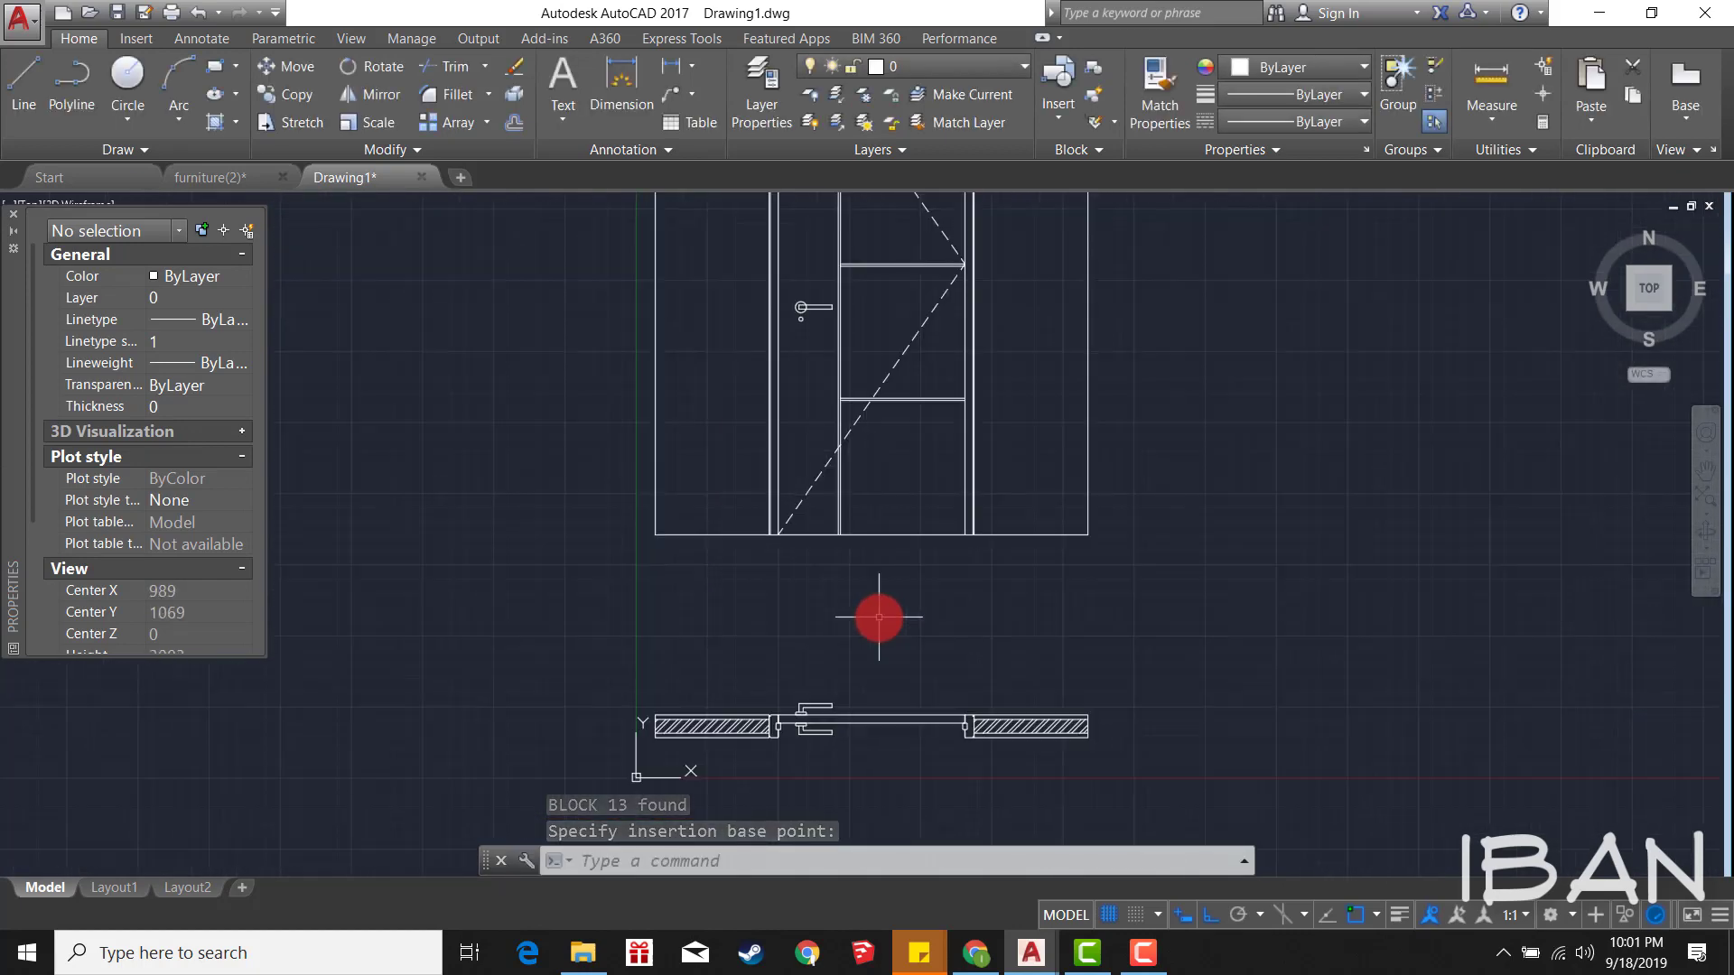
key(Escape)
drag(897, 728, 873, 675)
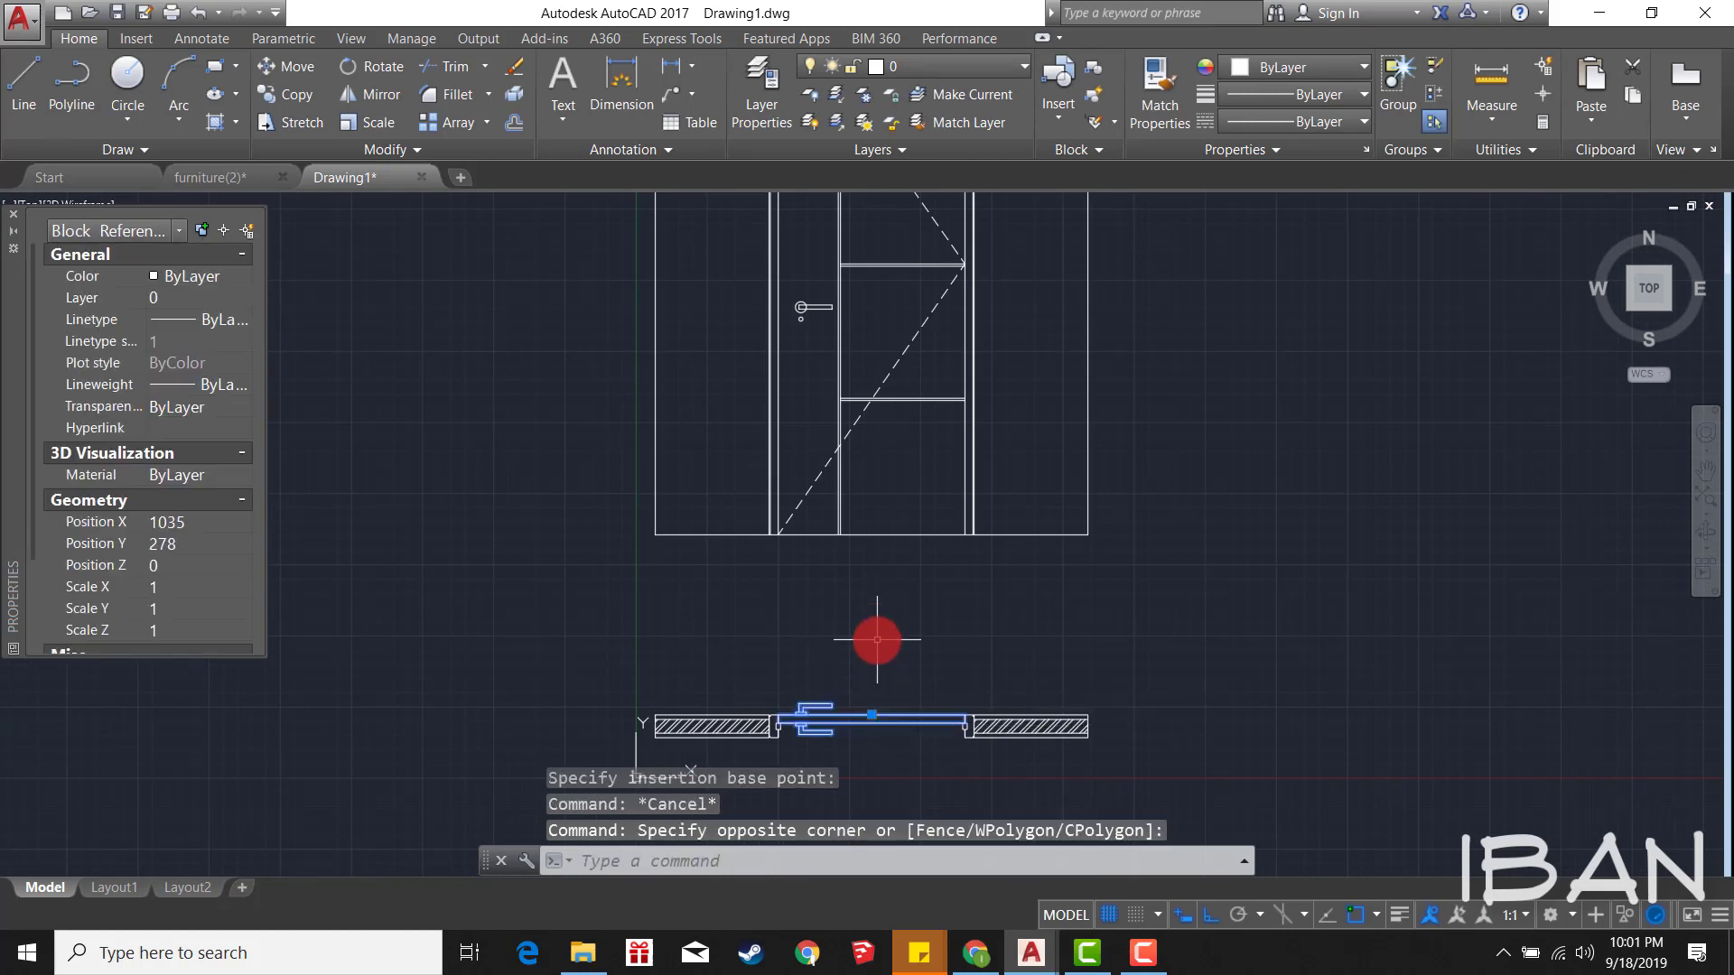
Step: Abandon a copy and move the plan's door block slightly lower
text(co)
key(Return)
scroll(938, 704, up, 2)
scroll(942, 706, up, 2)
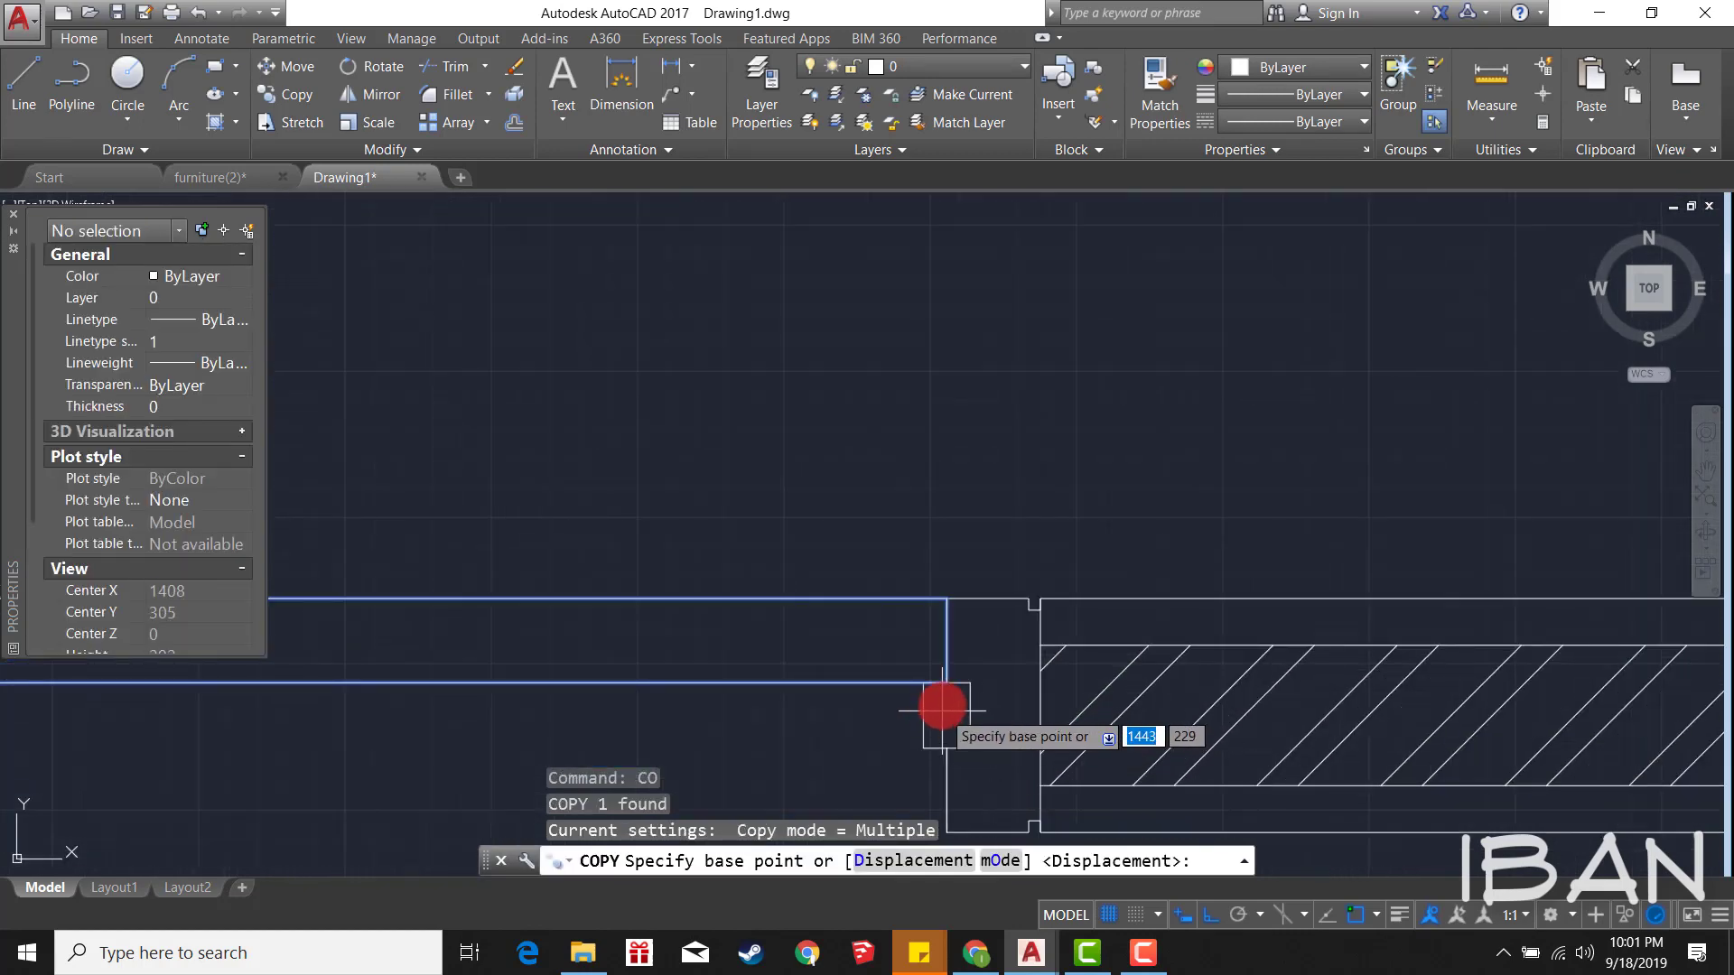
click(946, 688)
key(Escape)
click(910, 627)
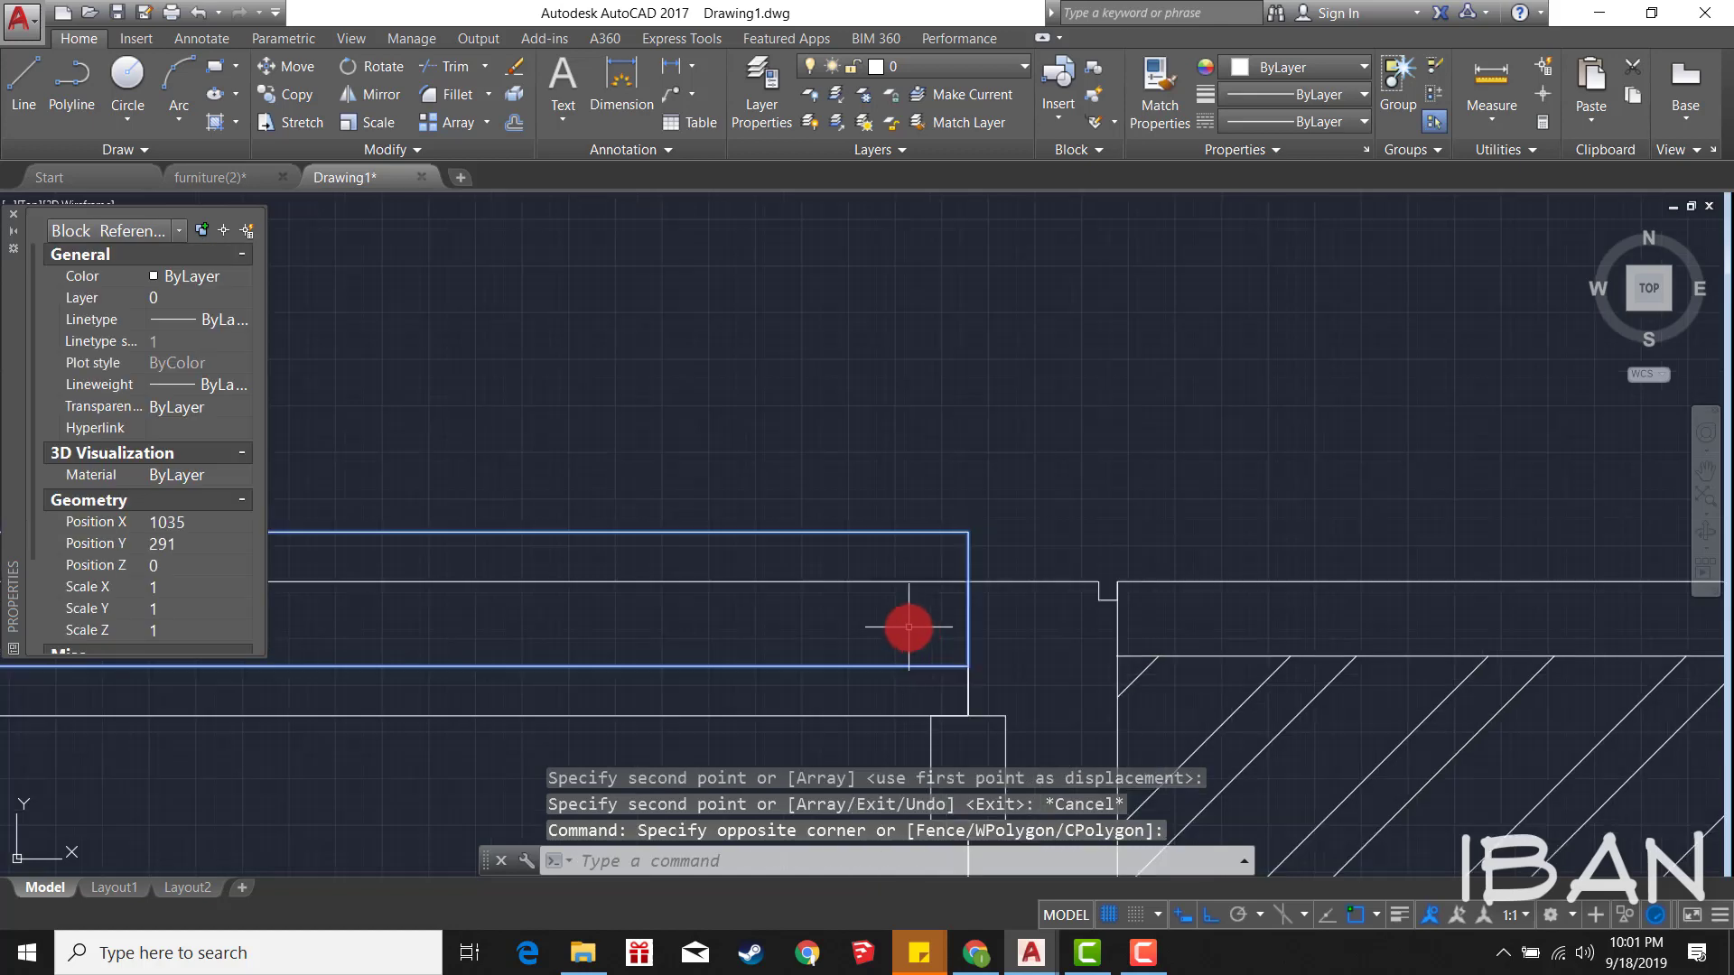
text(m)
key(Return)
click(966, 665)
click(962, 716)
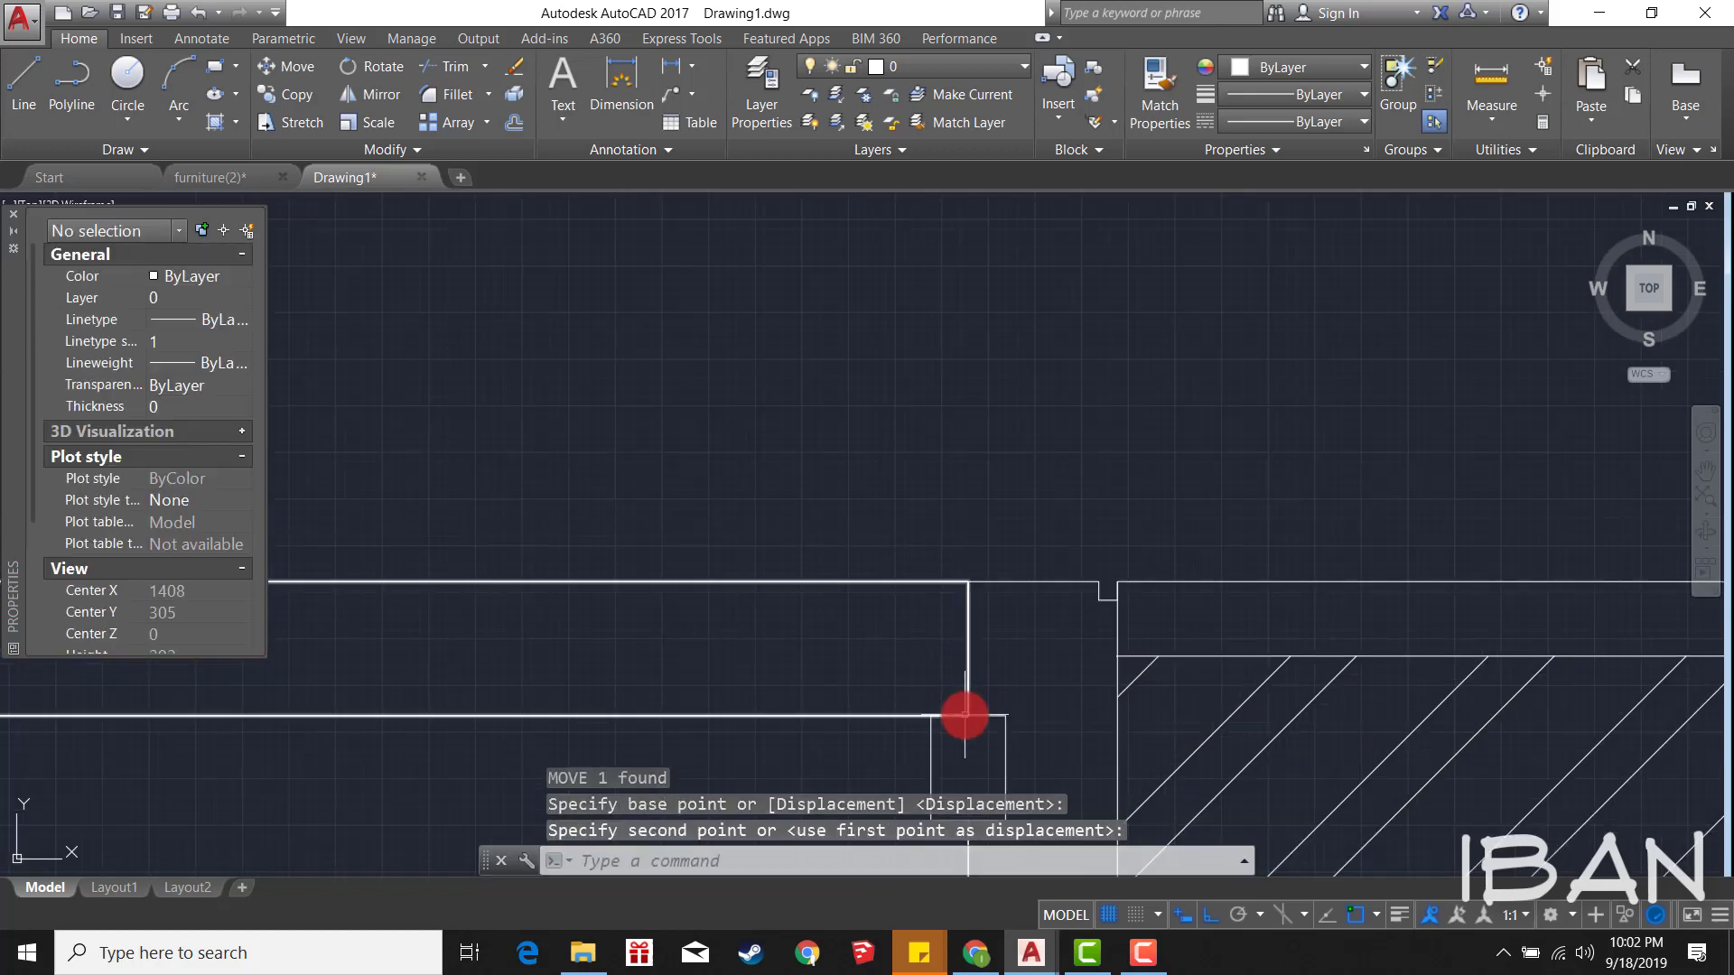
key(Escape)
Step: Start rotating the door block about a pivot point, then cancel the rotation
click(919, 582)
text(ro)
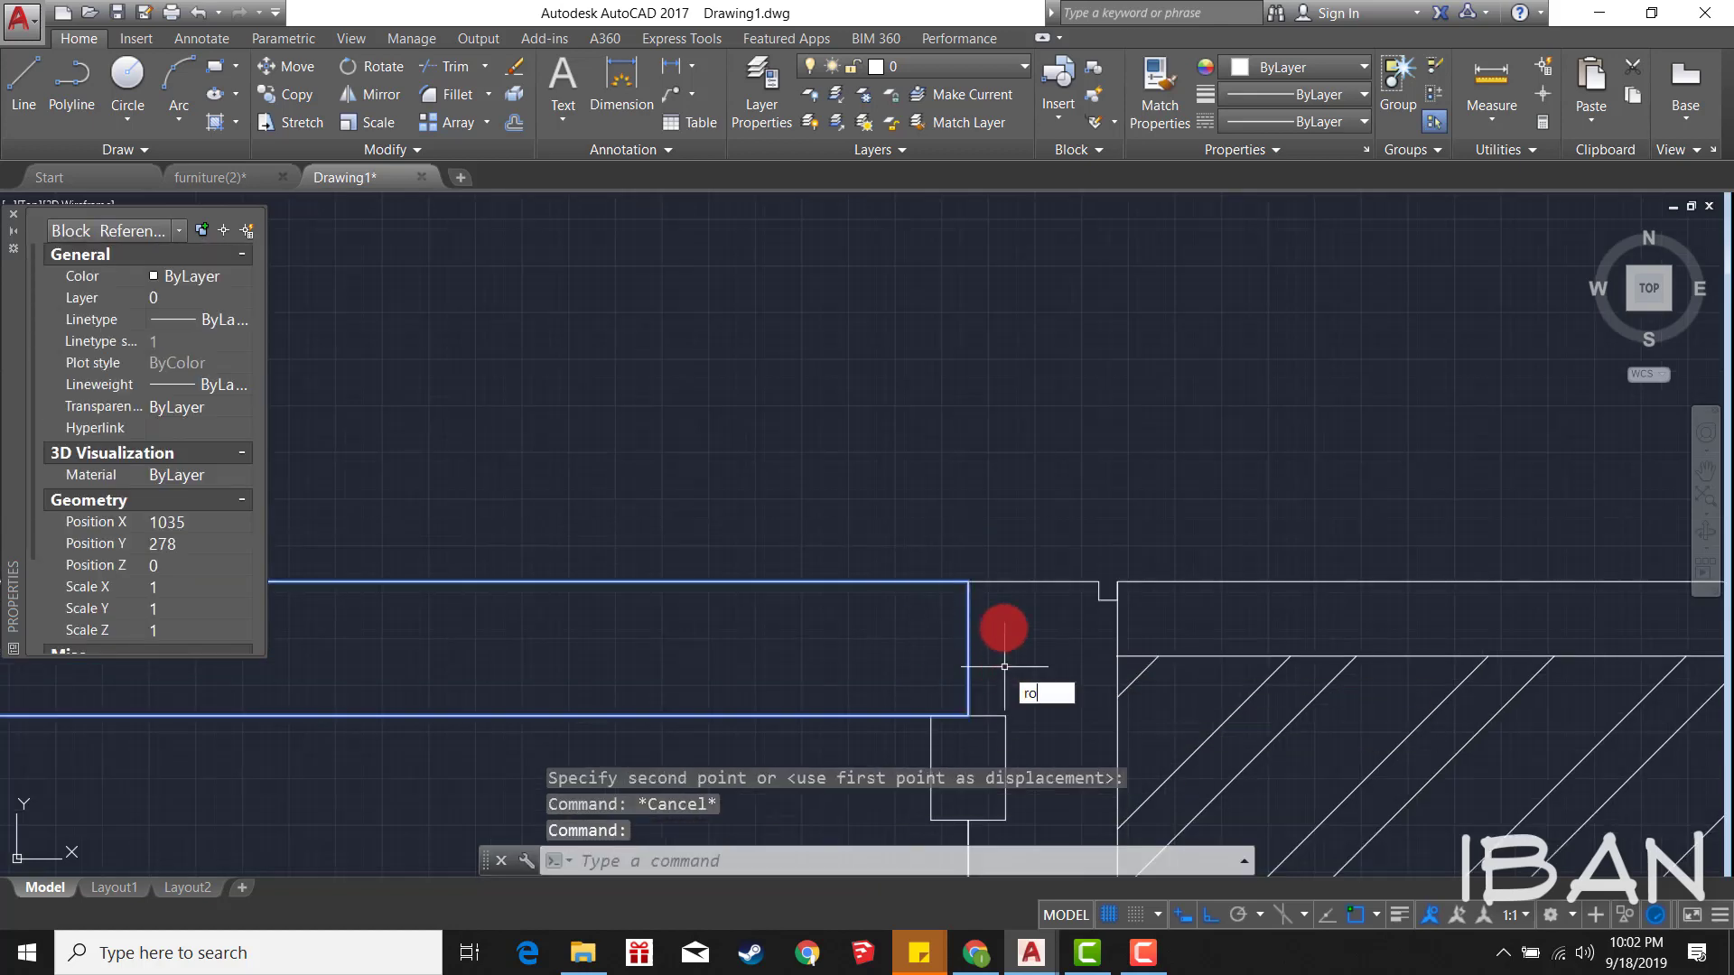
key(Return)
click(968, 582)
scroll(976, 609, down, 3)
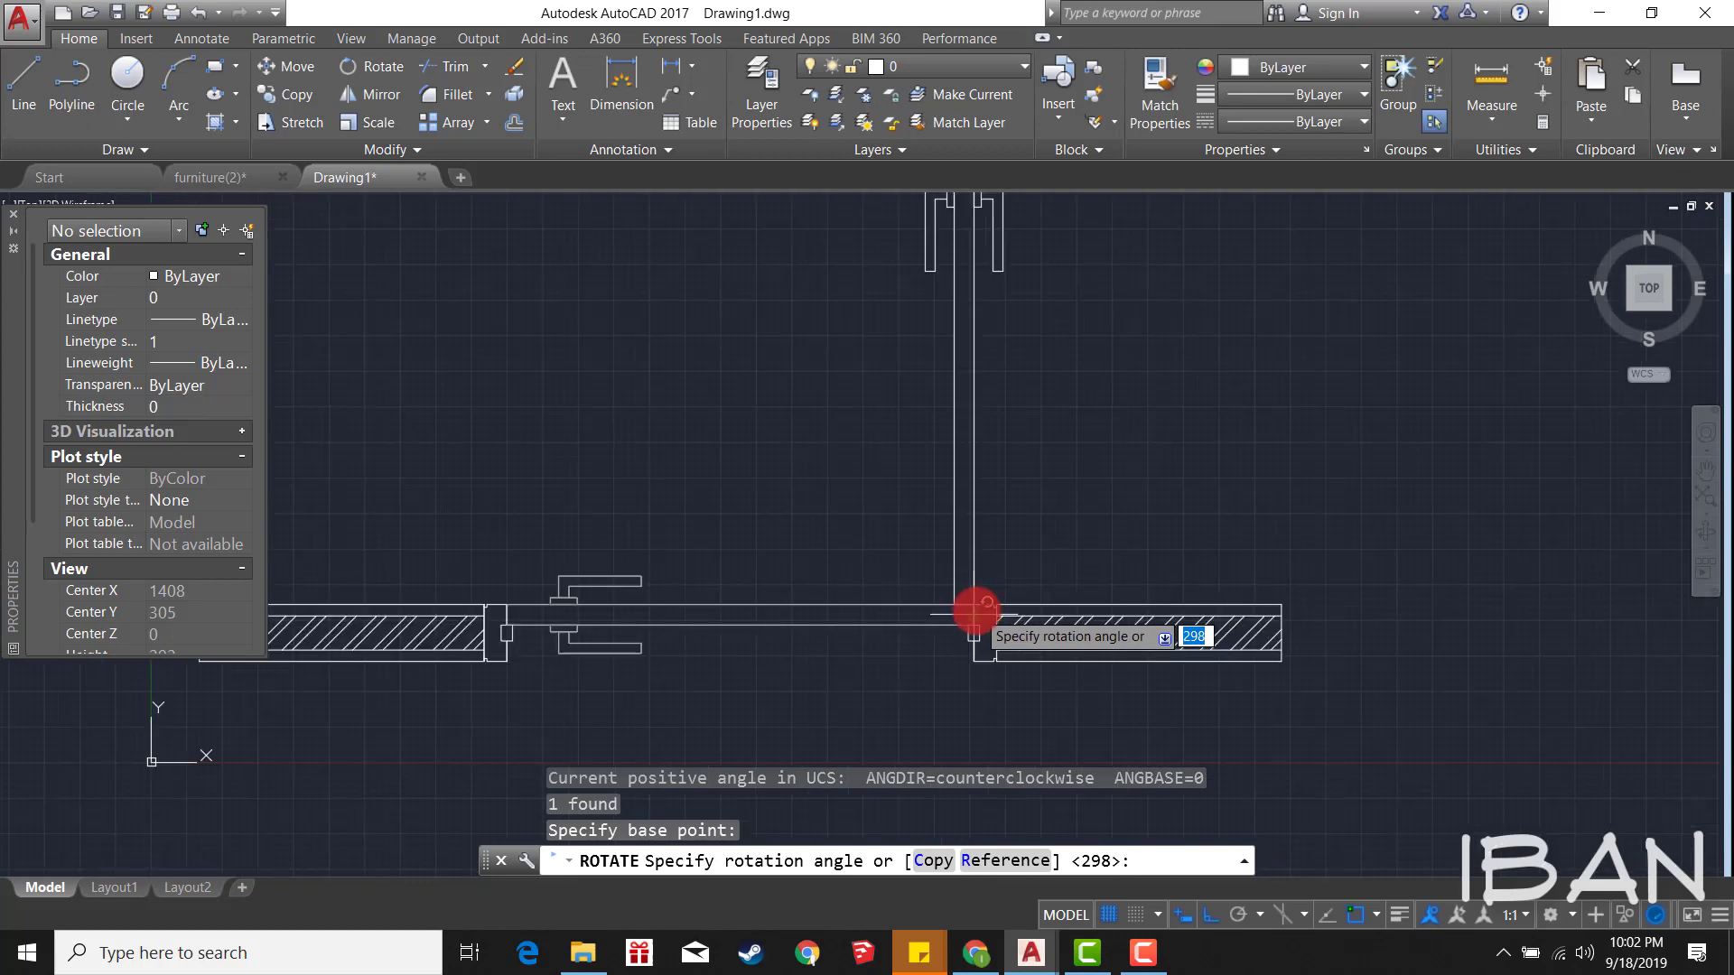
scroll(977, 608, down, 2)
key(Escape)
scroll(993, 512, down, 3)
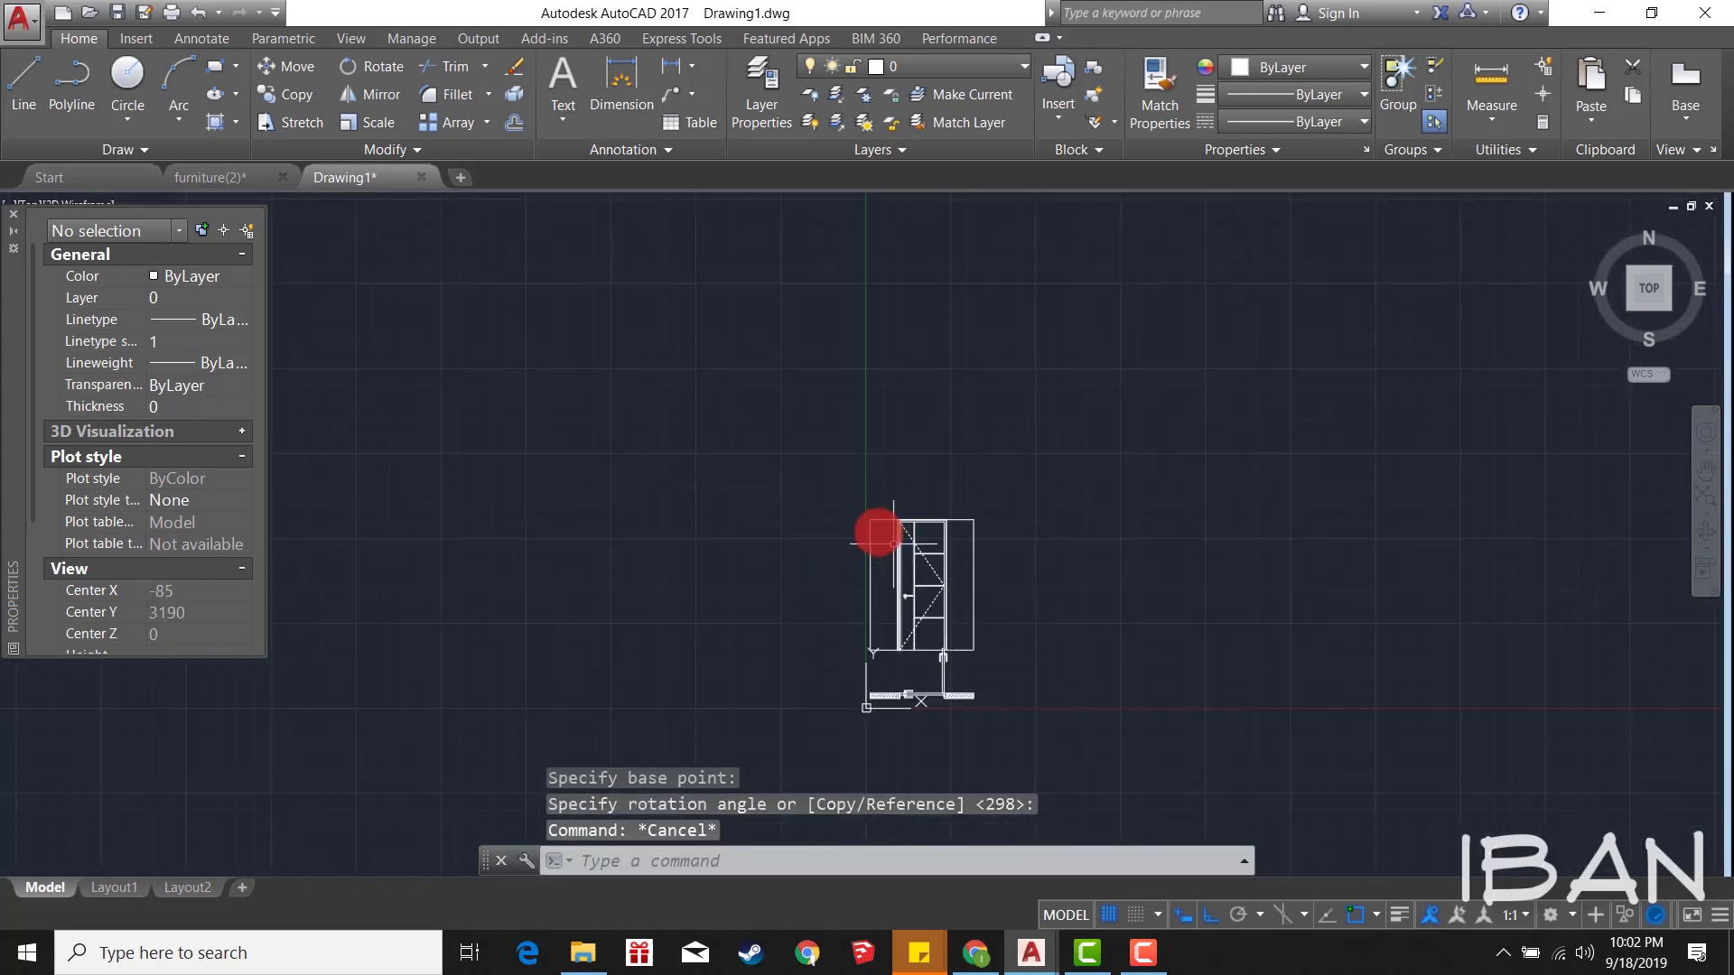
key(Escape)
Step: Window-select all door objects and move the elevation slightly upward
click(813, 464)
click(1021, 645)
scroll(1016, 644, up, 2)
text(m)
key(Return)
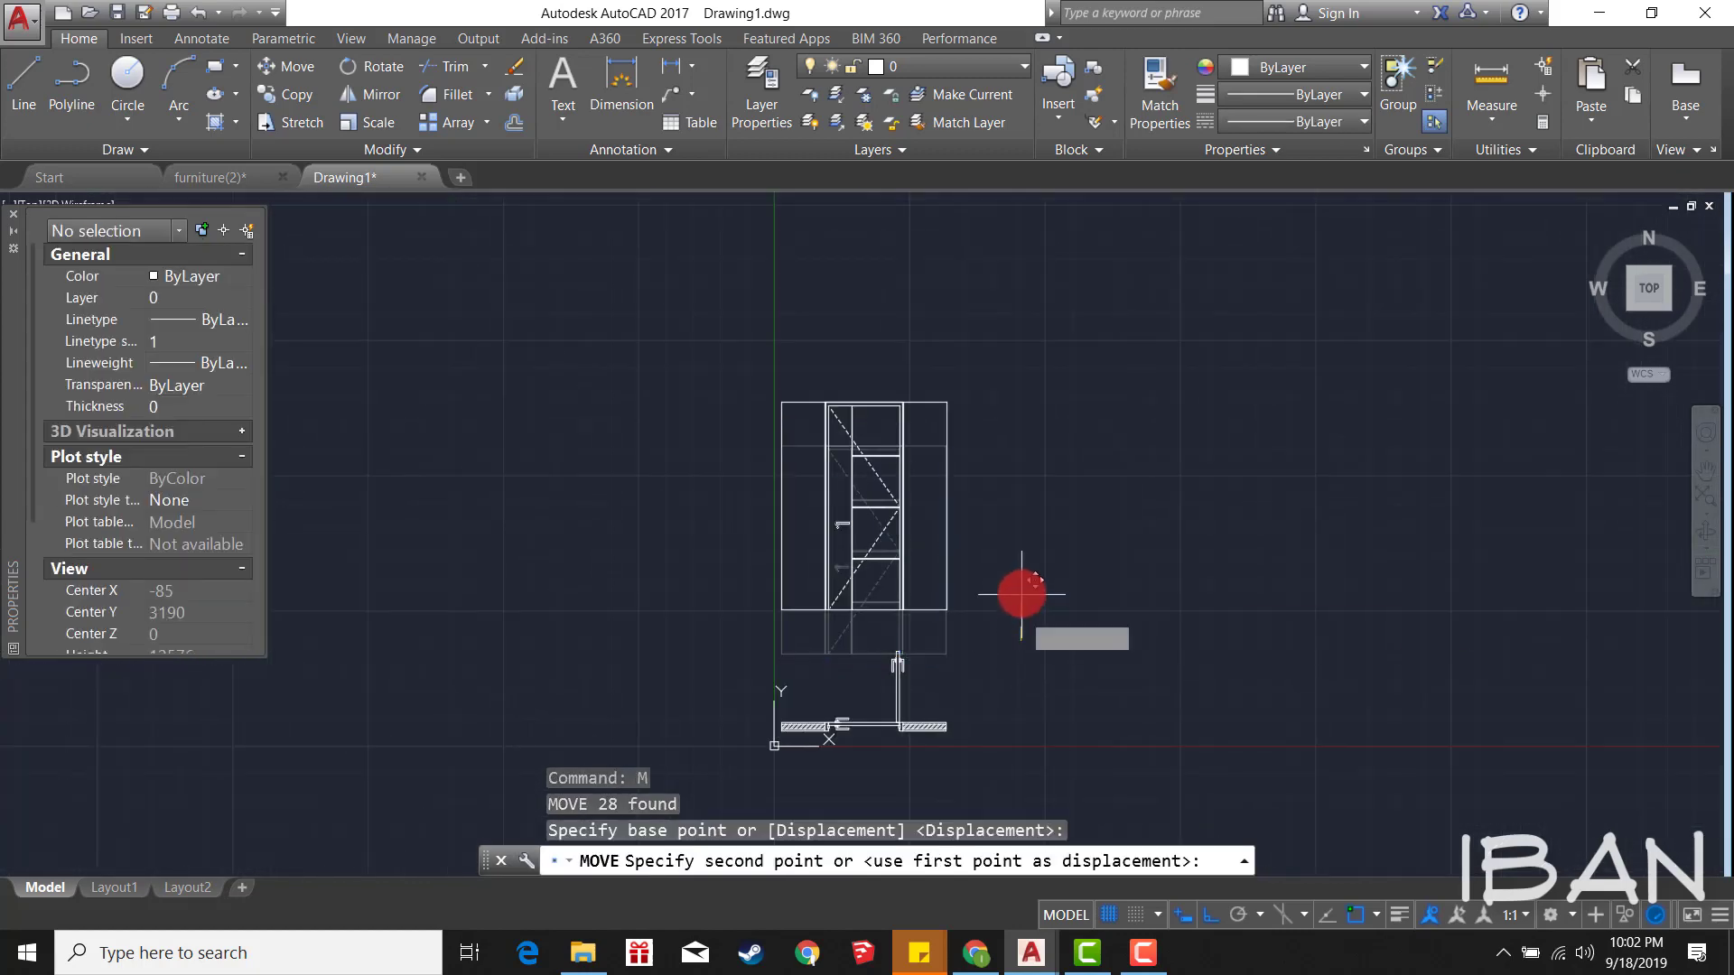
click(1018, 623)
key(Escape)
scroll(845, 684, up, 2)
text(p)
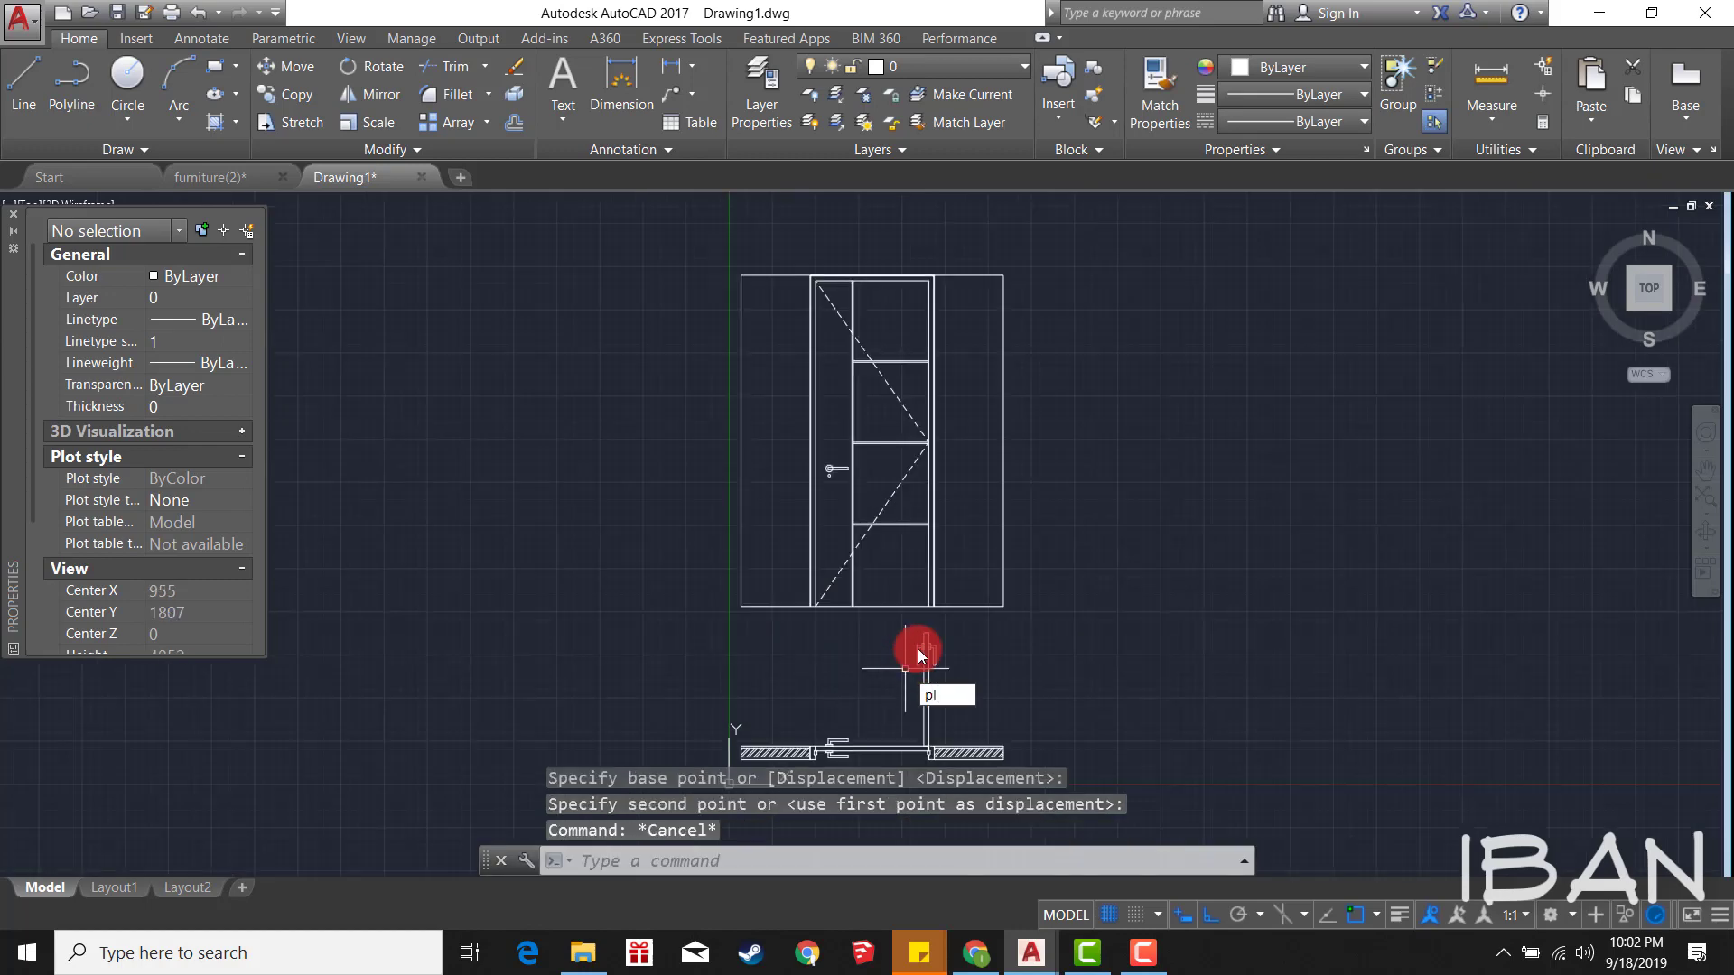
key(Return)
scroll(921, 625, up, 4)
Step: Draw a straight polyline from the open leaf's tip to the door-frame corner
click(937, 585)
scroll(930, 542, down, 3)
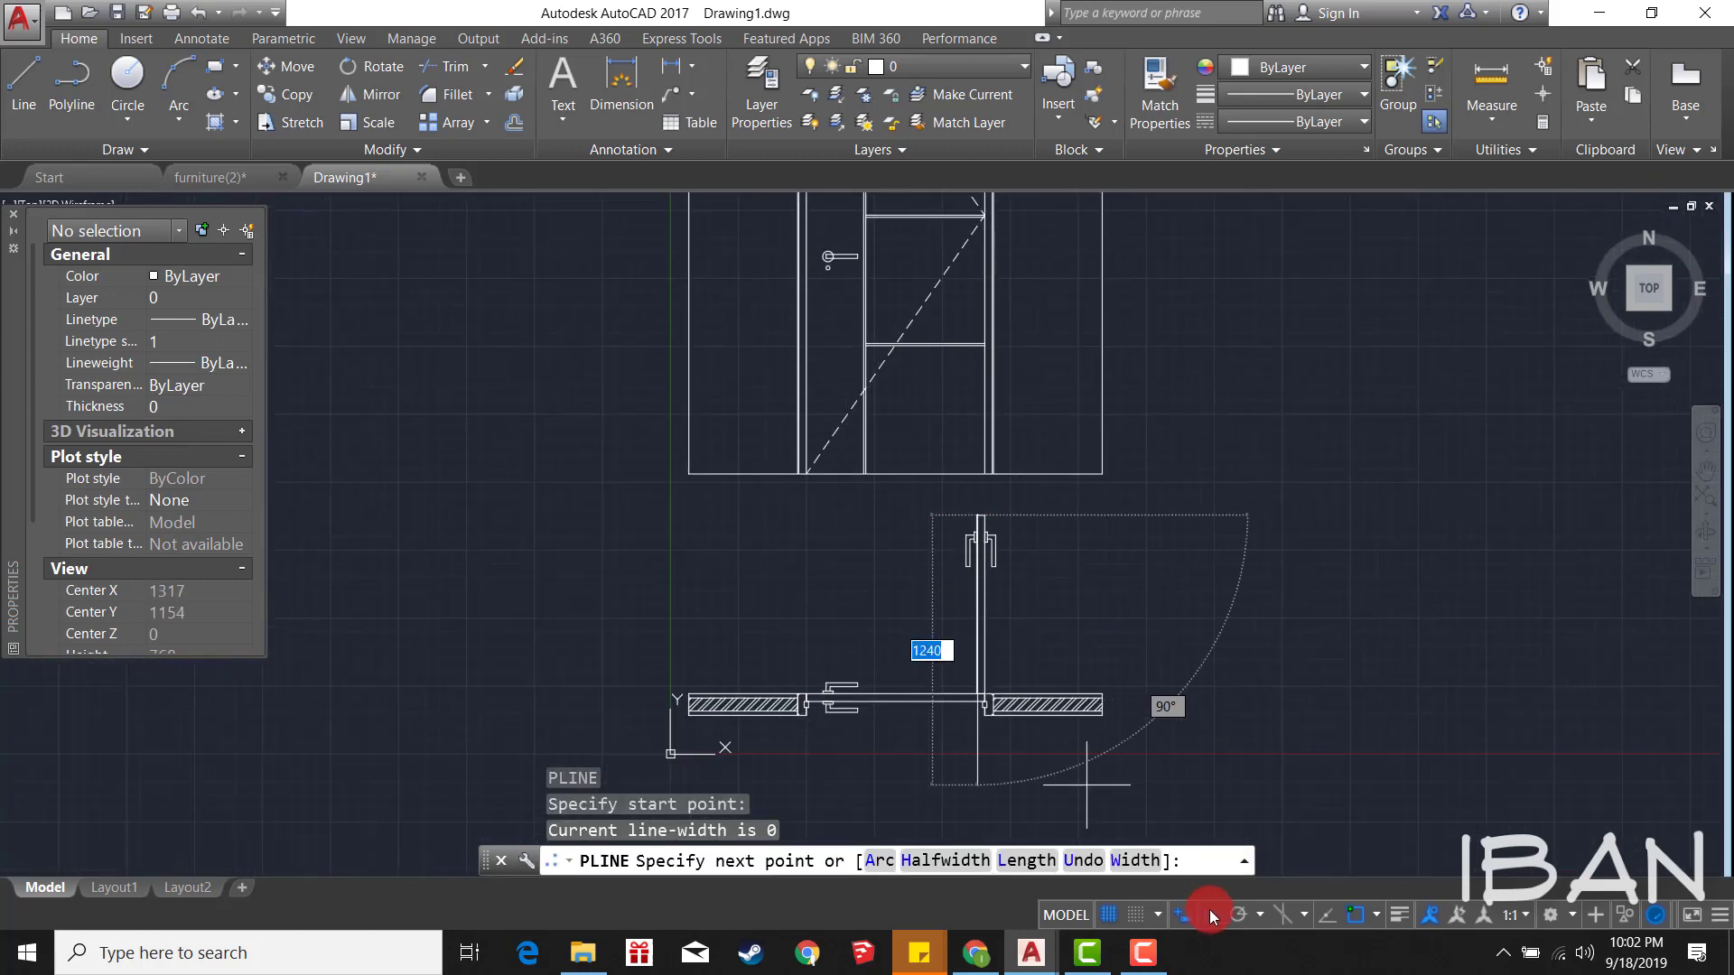
scroll(853, 751, up, 4)
scroll(824, 685, down, 2)
scroll(786, 728, up, 2)
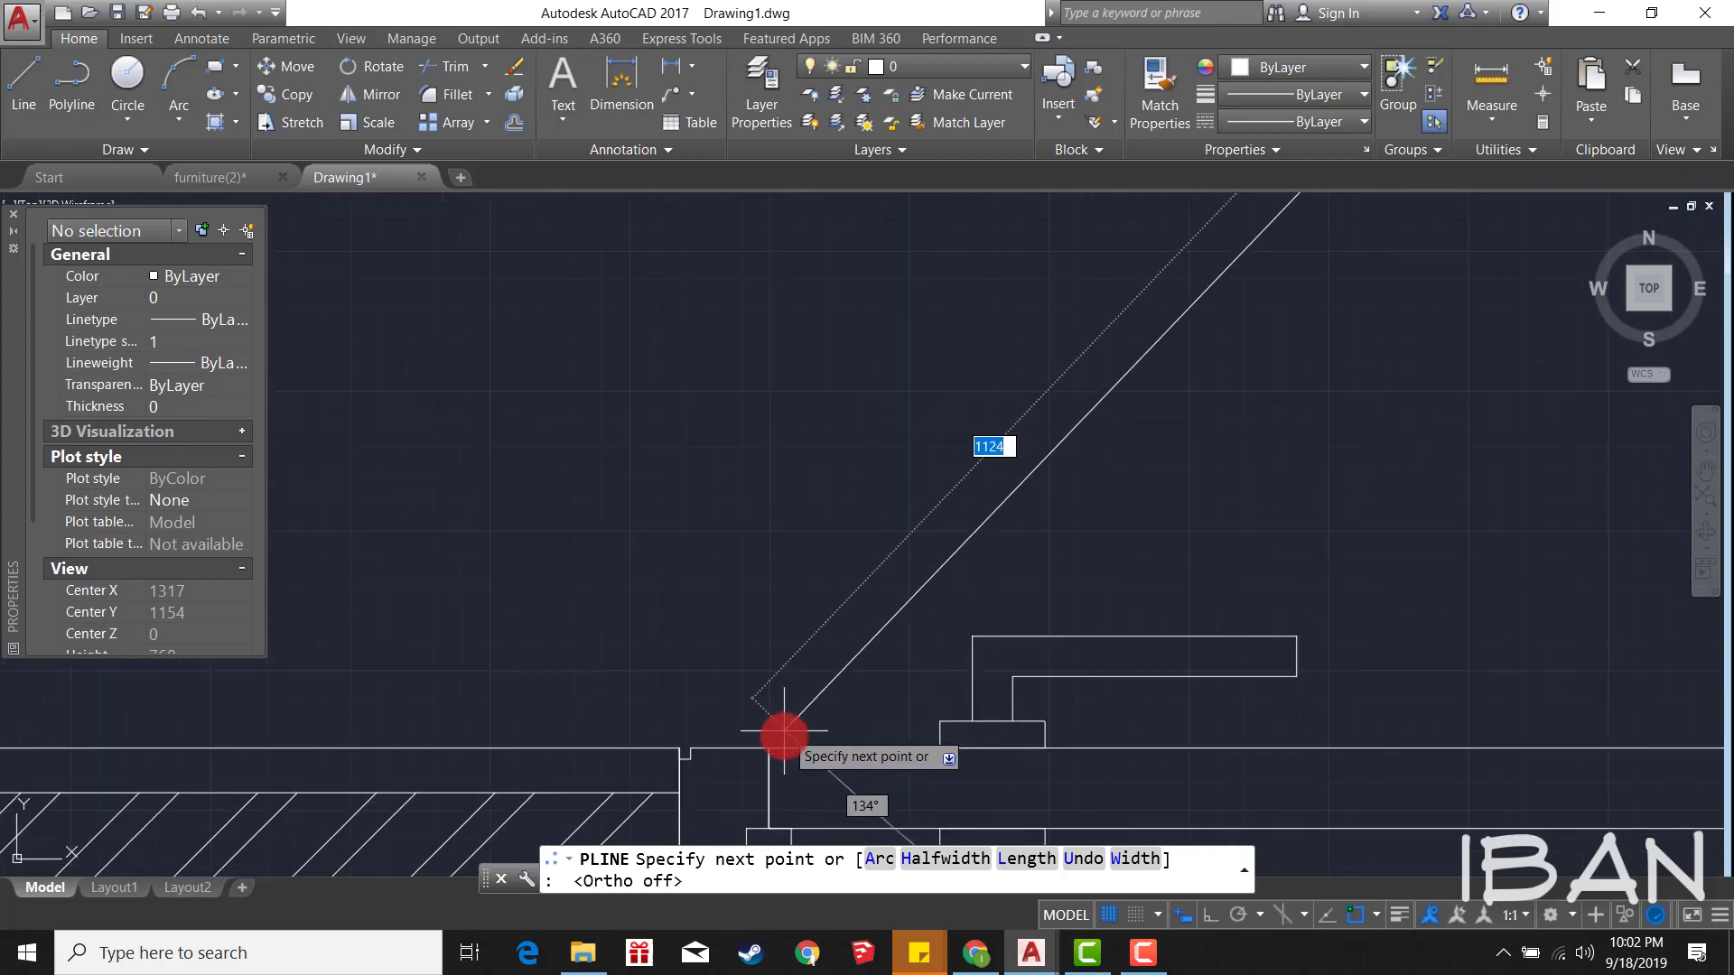
click(767, 747)
key(Escape)
scroll(883, 561, down, 2)
scroll(883, 561, up, 1)
Step: Convert the line to a quarter-circle swing arc via its midpoint grip, and save
click(889, 555)
click(872, 601)
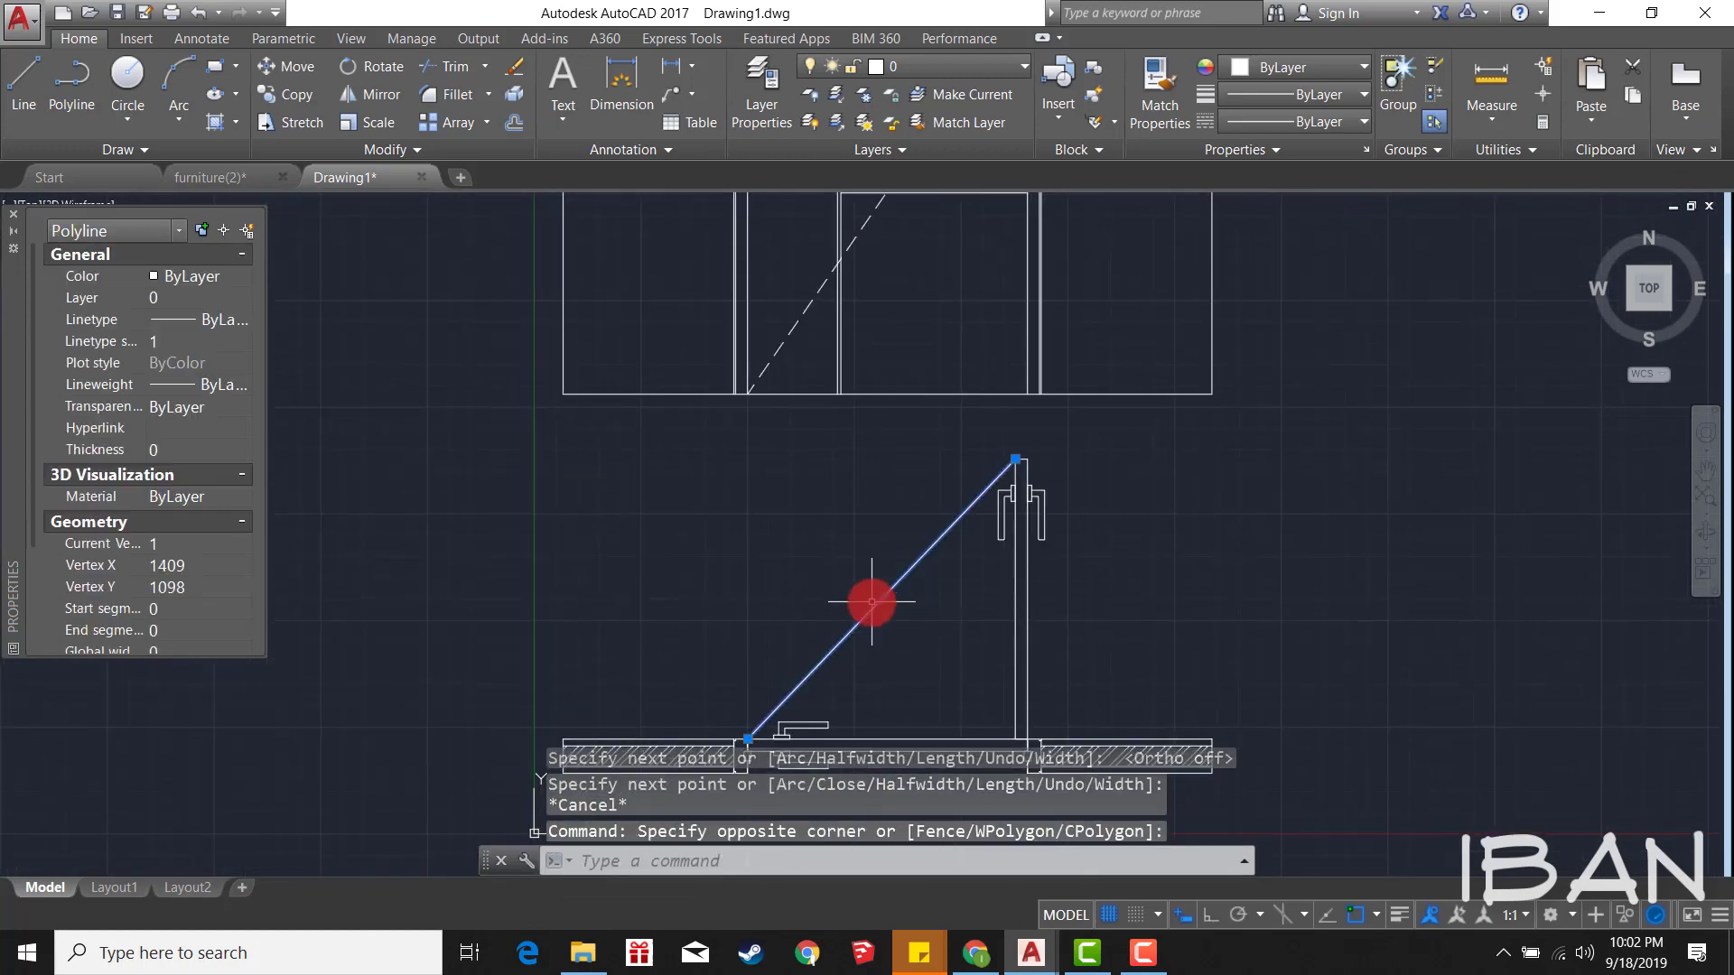
click(937, 679)
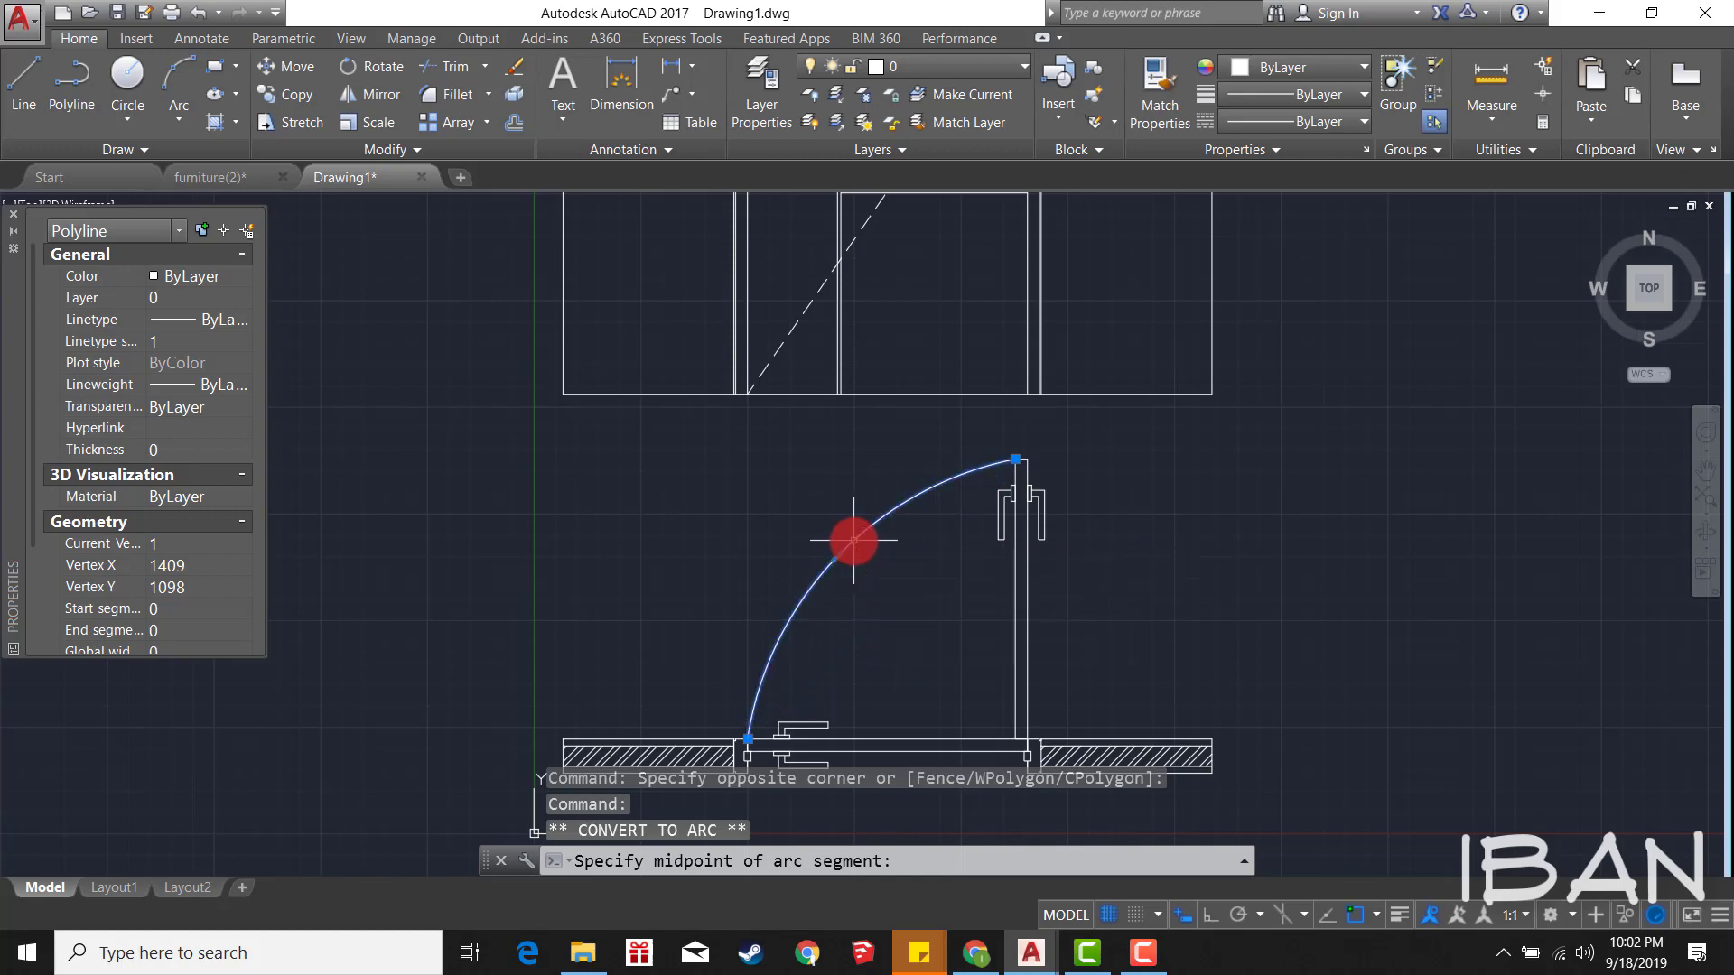
click(854, 540)
key(Escape)
click(828, 620)
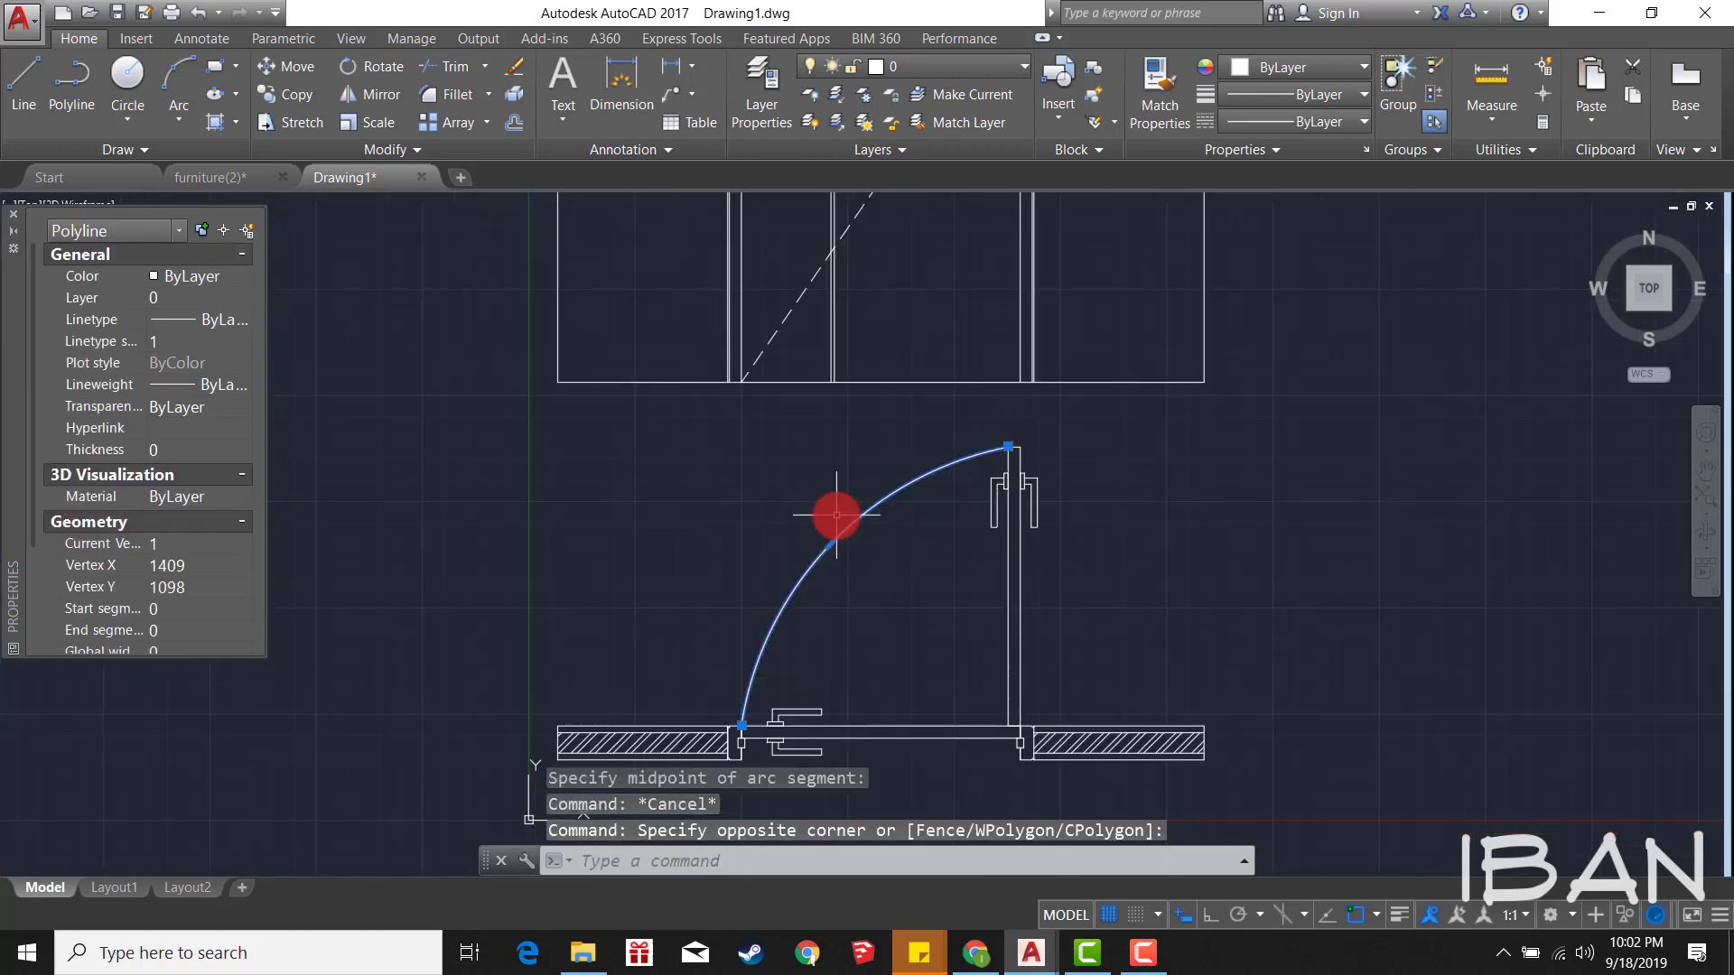
scroll(835, 542, up, 2)
click(814, 551)
key(Escape)
scroll(829, 519, down, 4)
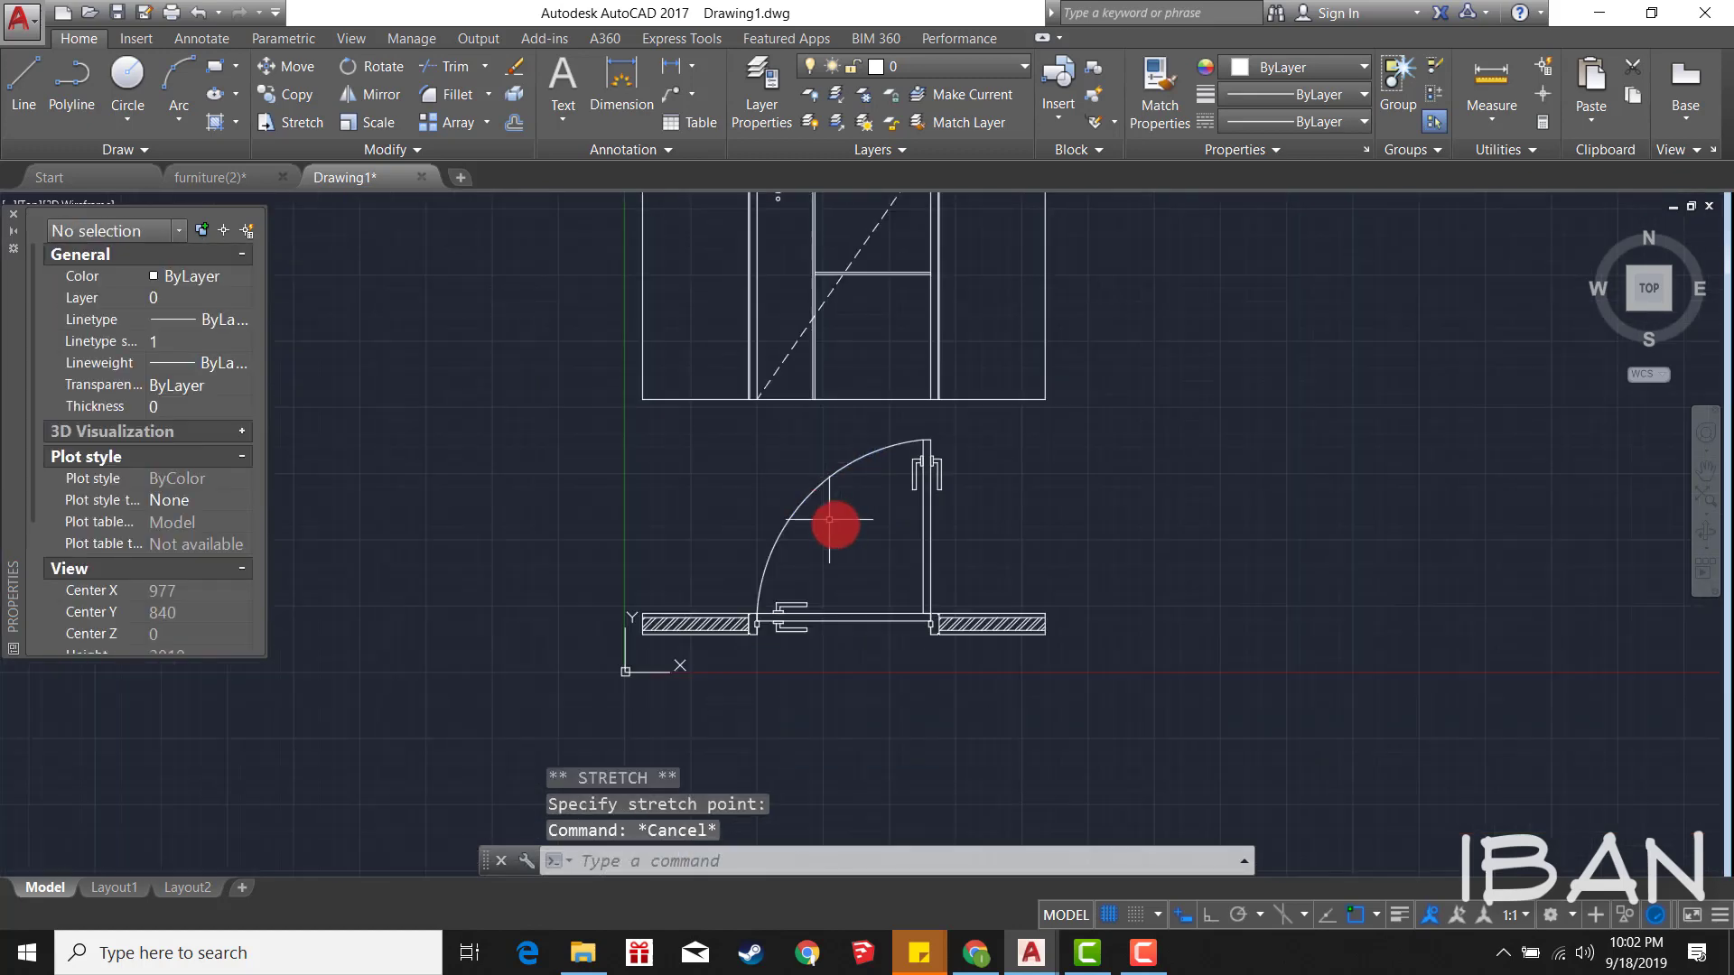
key(ctrl+s)
scroll(834, 523, up, 2)
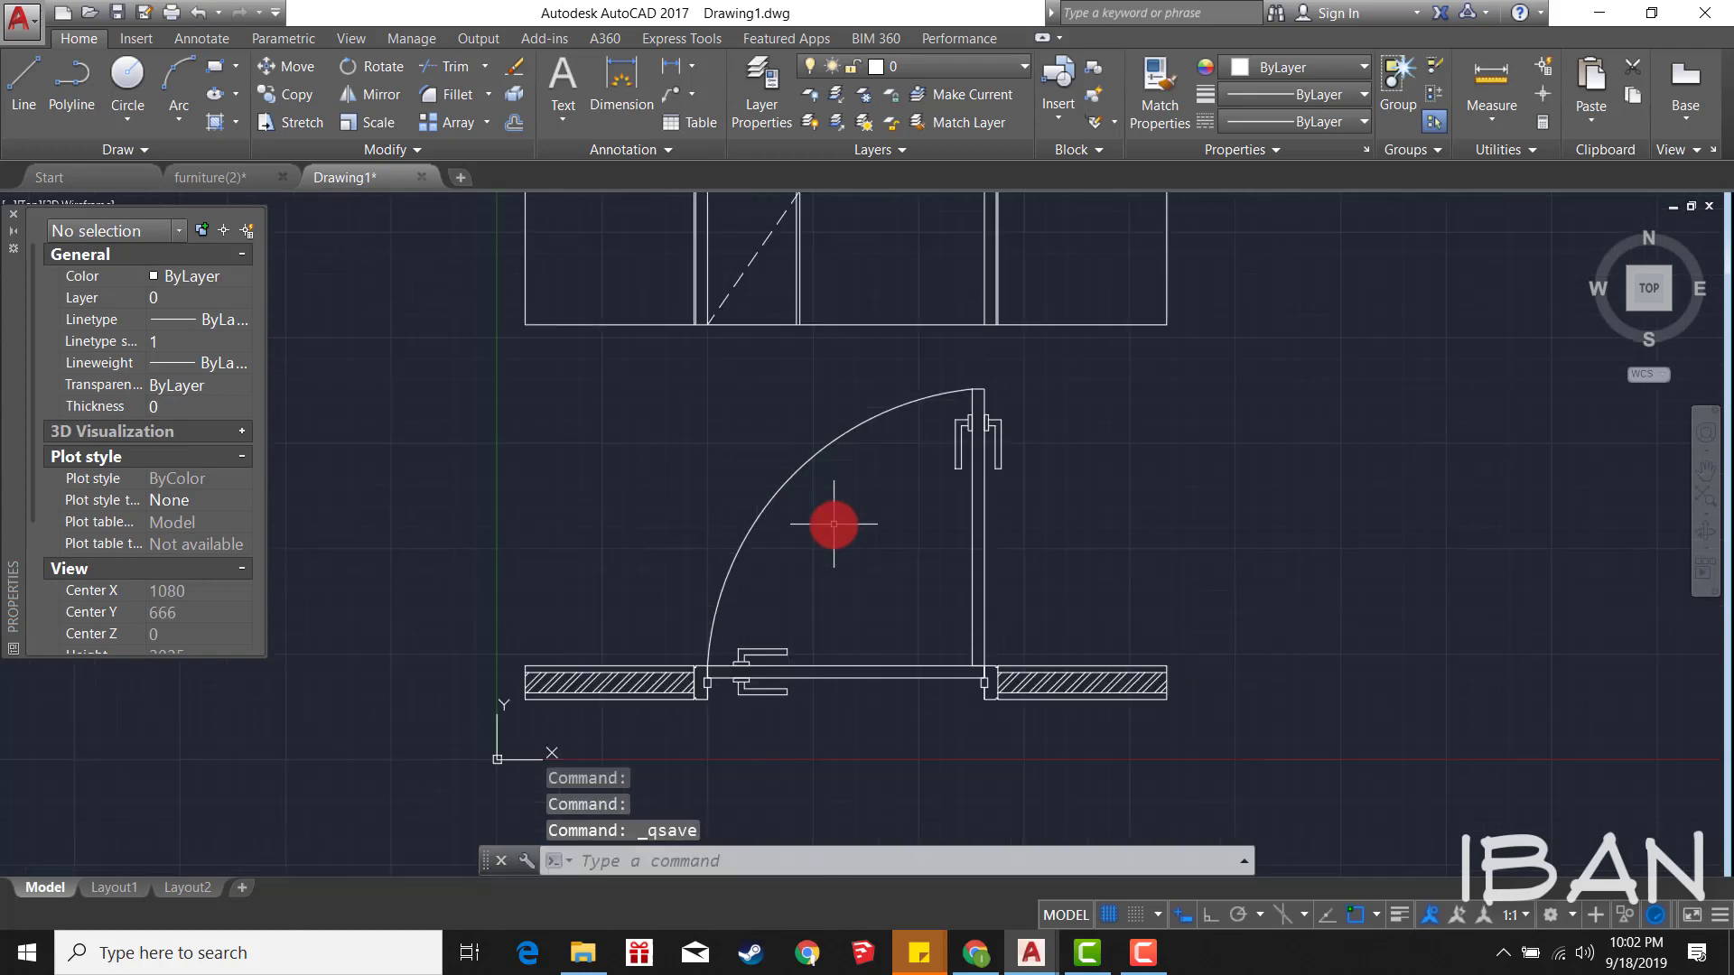
Step: Erase the old polyline door-swing arc
click(834, 524)
click(756, 391)
text(e)
key(Return)
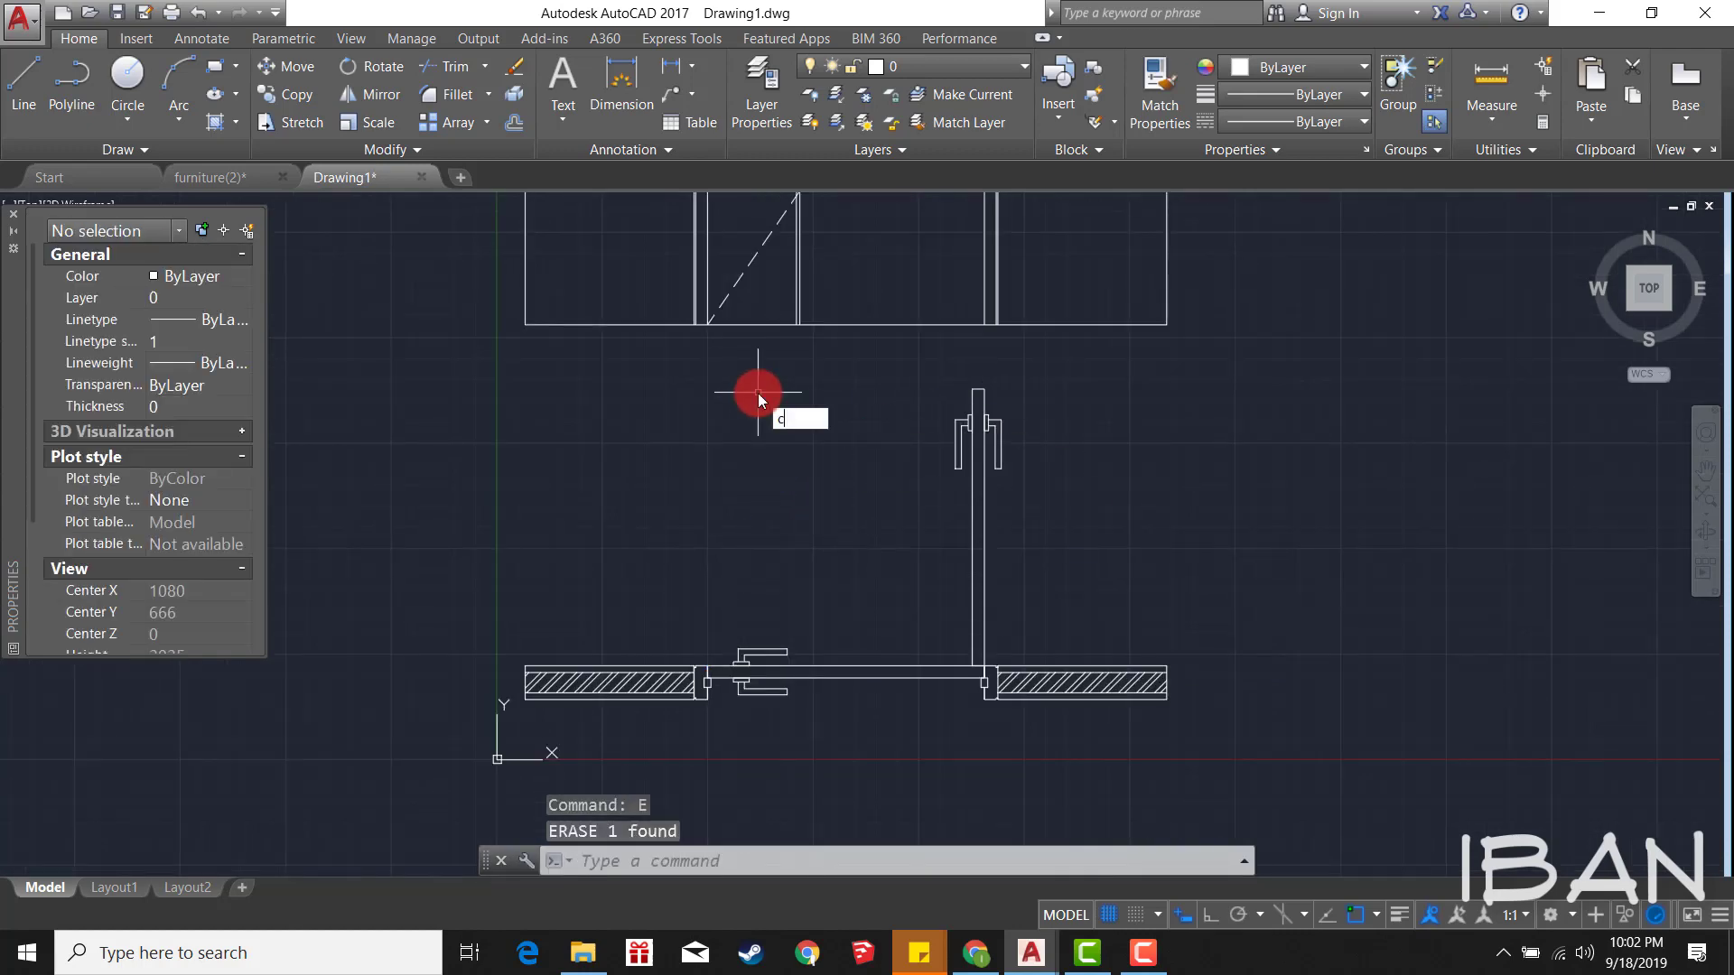
Step: Draw a circle centred at the hinge corner with radius reaching the leaf tip
text(ci)
key(Return)
scroll(976, 673, up, 2)
scroll(968, 681, down, 2)
click(964, 635)
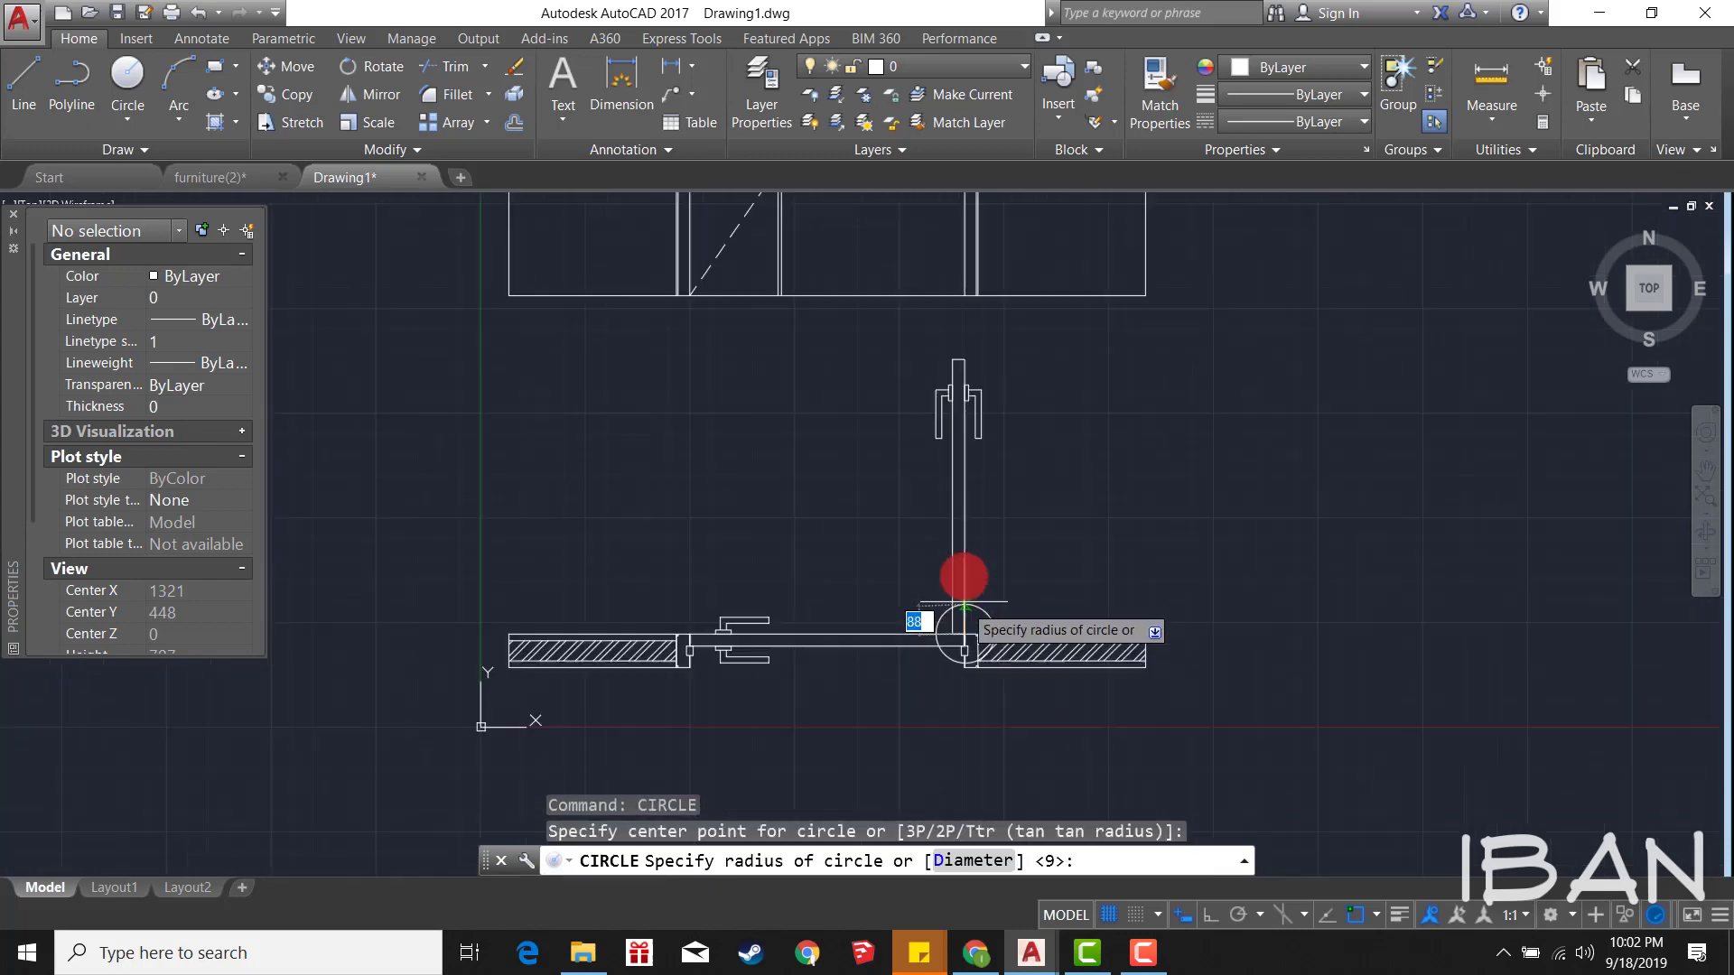
click(954, 359)
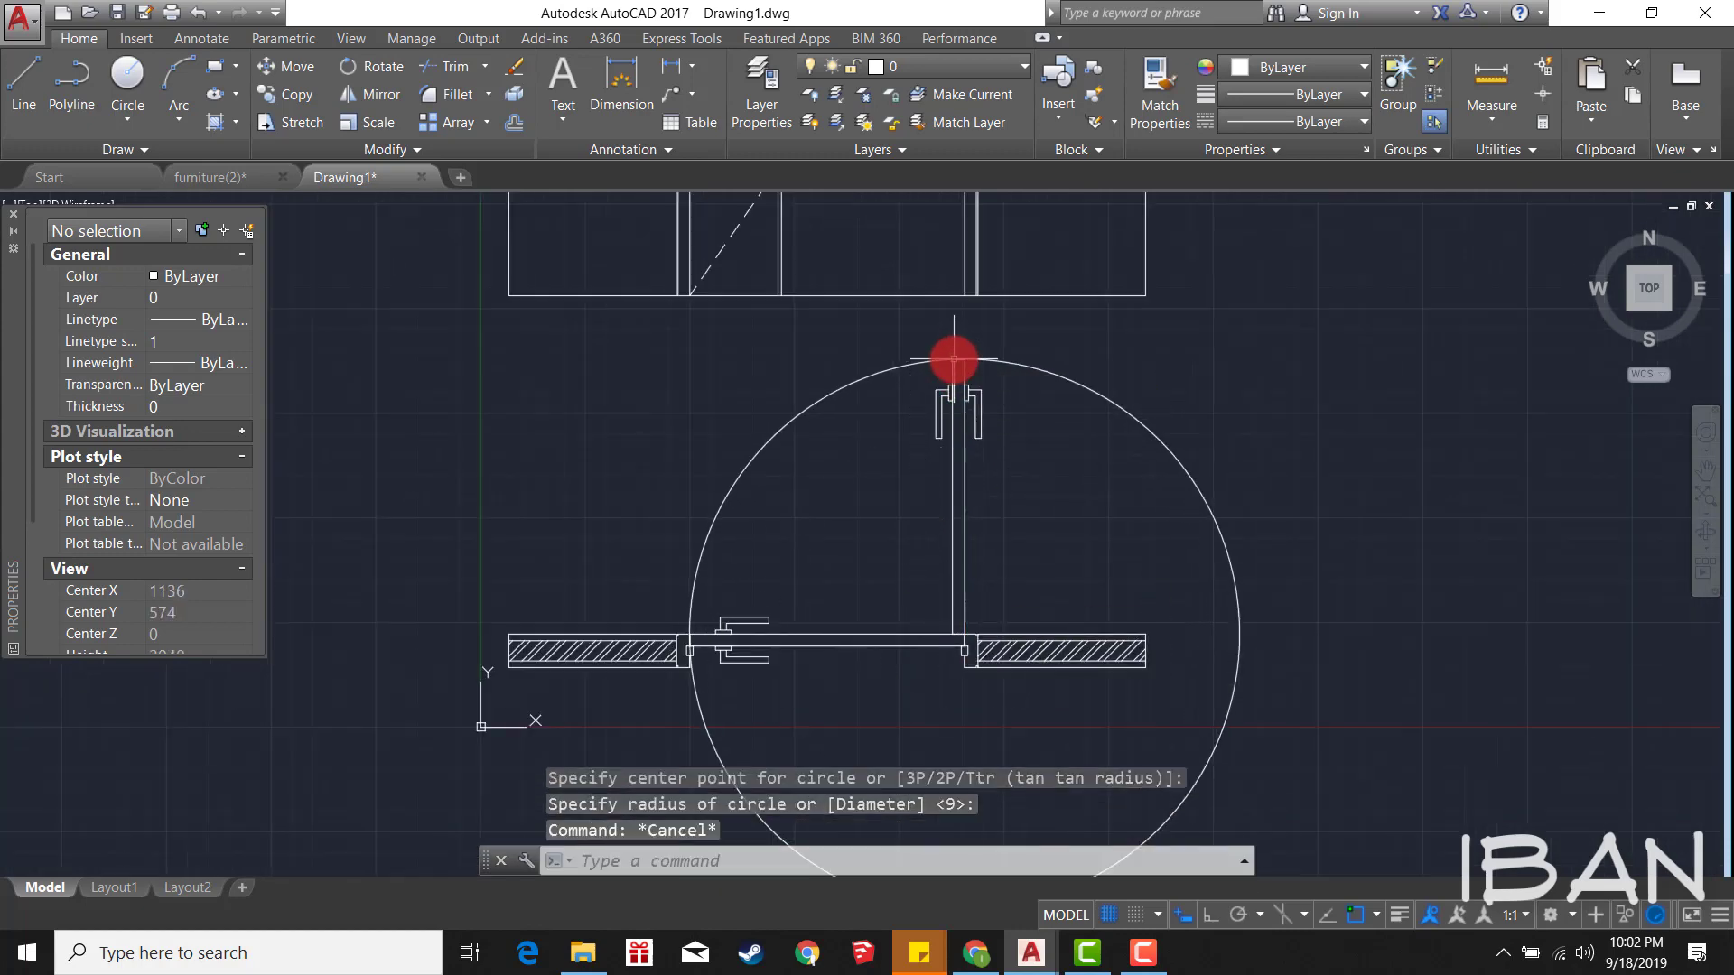
scroll(1037, 403, up, 3)
Step: Attempt a first trim of the circle, then cancel it
text(tr)
key(Return)
key(Return)
scroll(1061, 303, down, 3)
click(1074, 329)
scroll(1073, 329, up, 2)
key(Escape)
click(1080, 271)
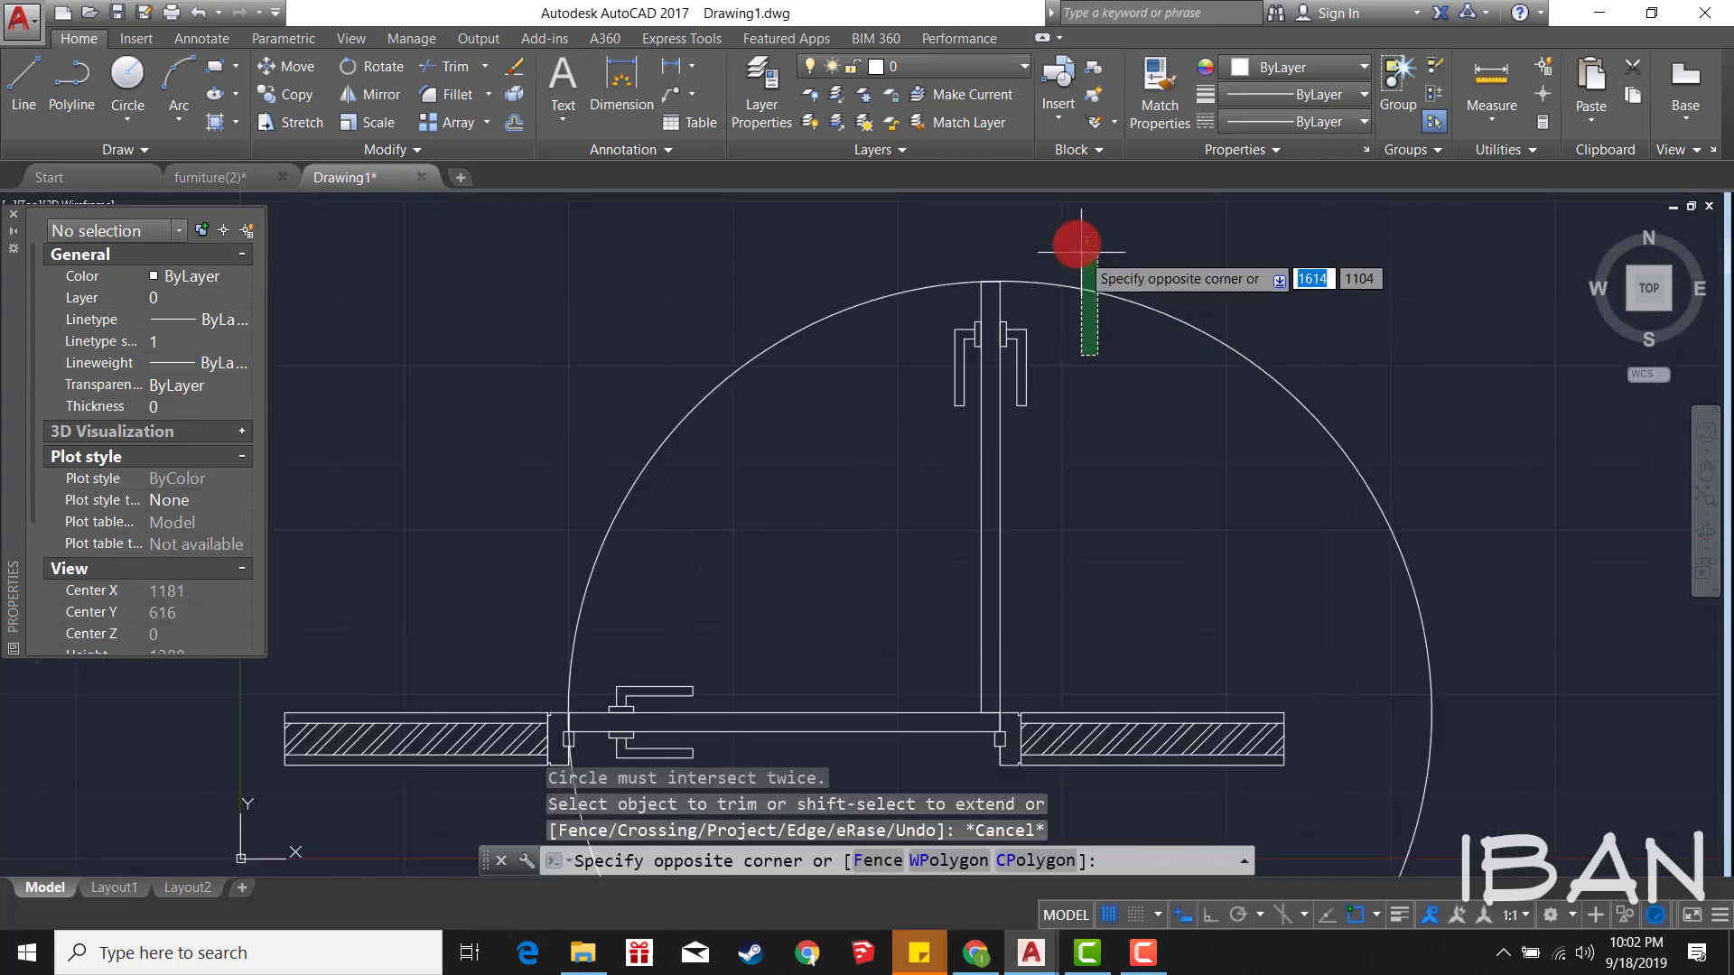
key(Escape)
scroll(577, 578, up, 5)
Step: Trim circle portions with a crossing window, using all objects as cutting edges
text(tr)
key(Return)
key(Return)
scroll(542, 551, up, 2)
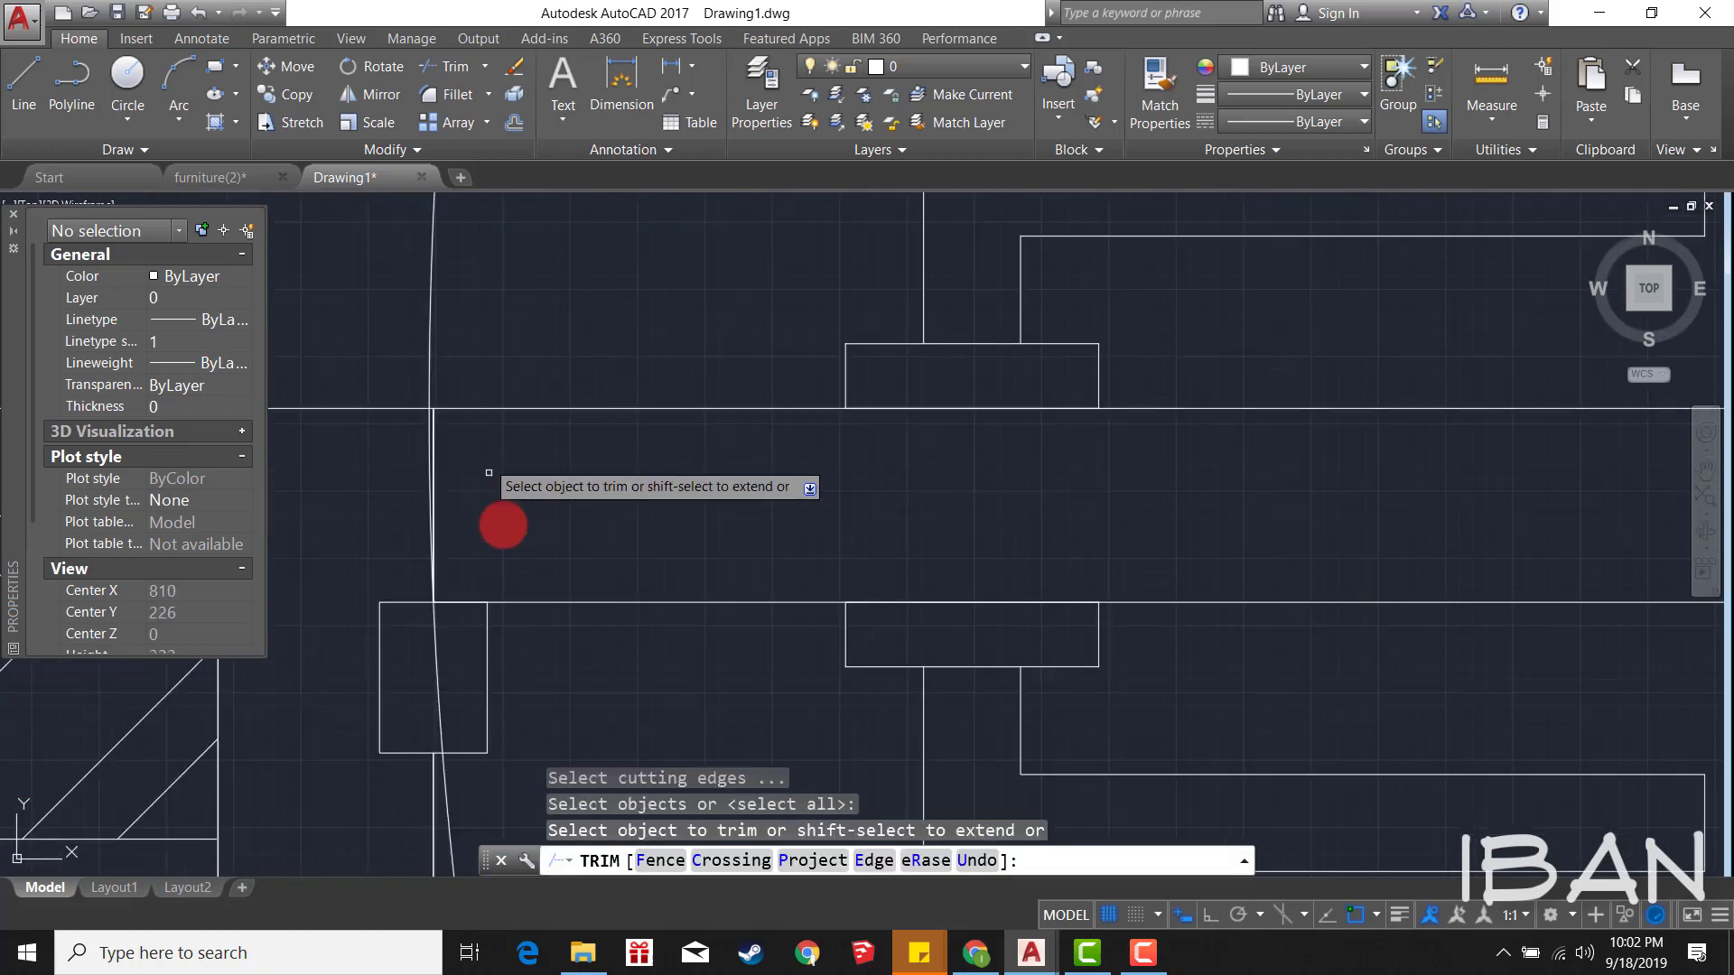
scroll(492, 505, up, 2)
scroll(452, 424, up, 2)
click(432, 391)
scroll(701, 340, down, 3)
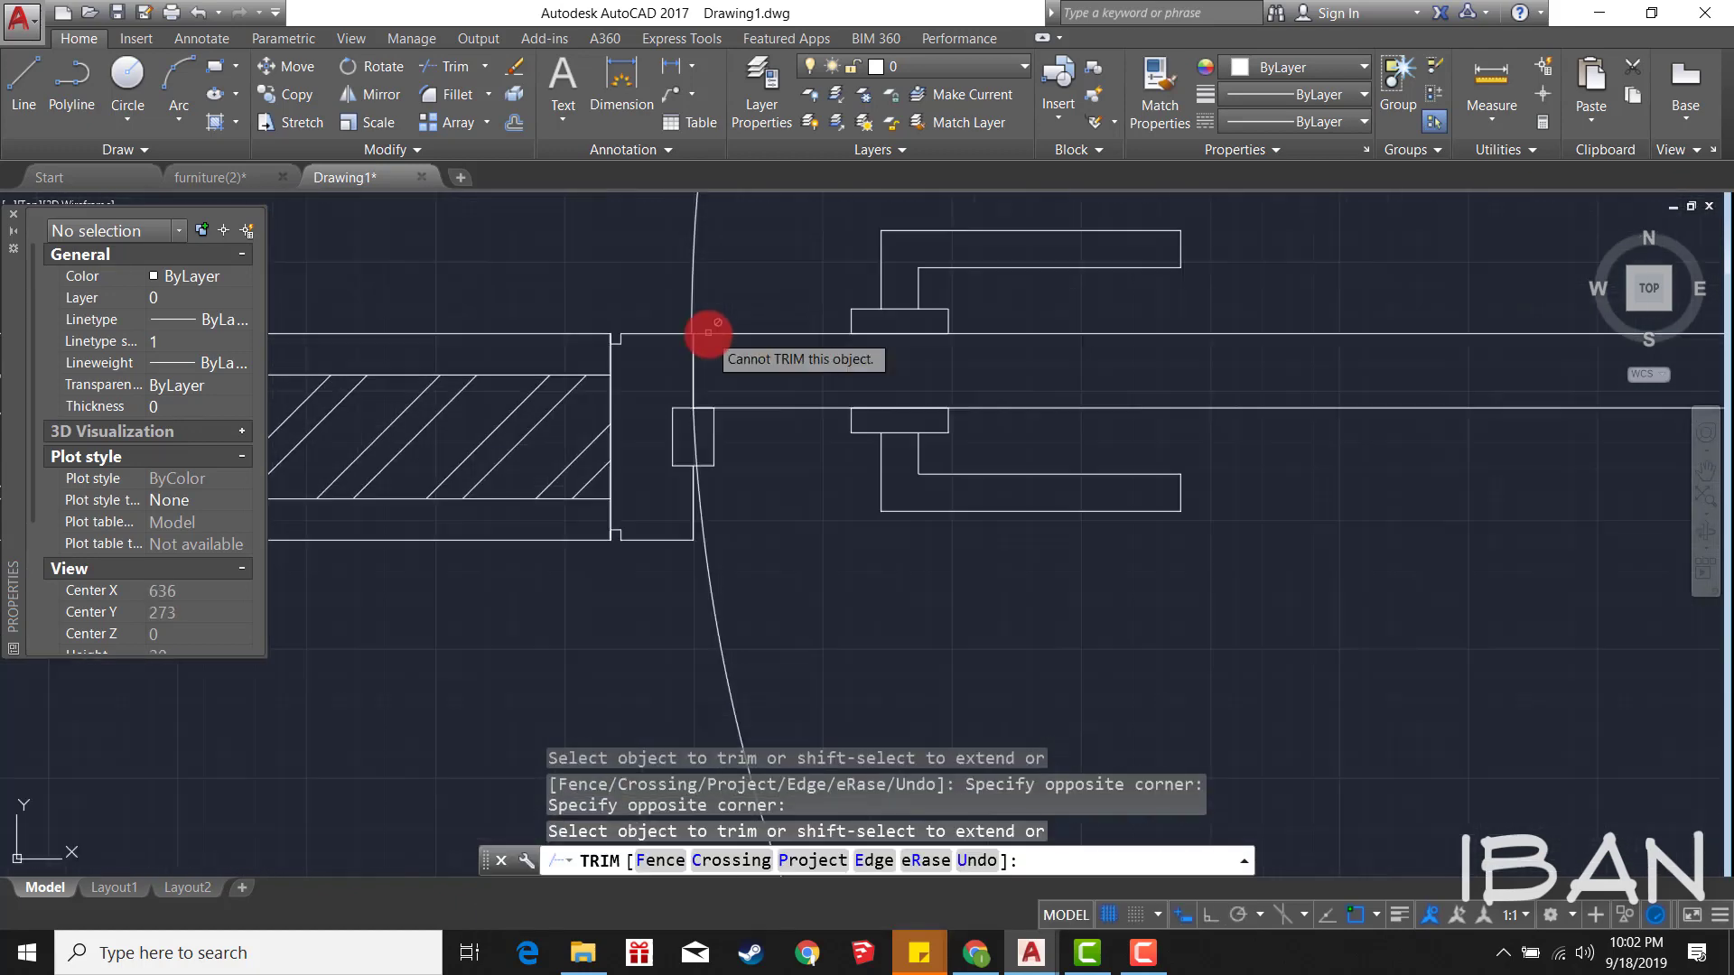
key(Escape)
scroll(709, 535, down, 2)
scroll(891, 369, down, 2)
scroll(777, 308, up, 4)
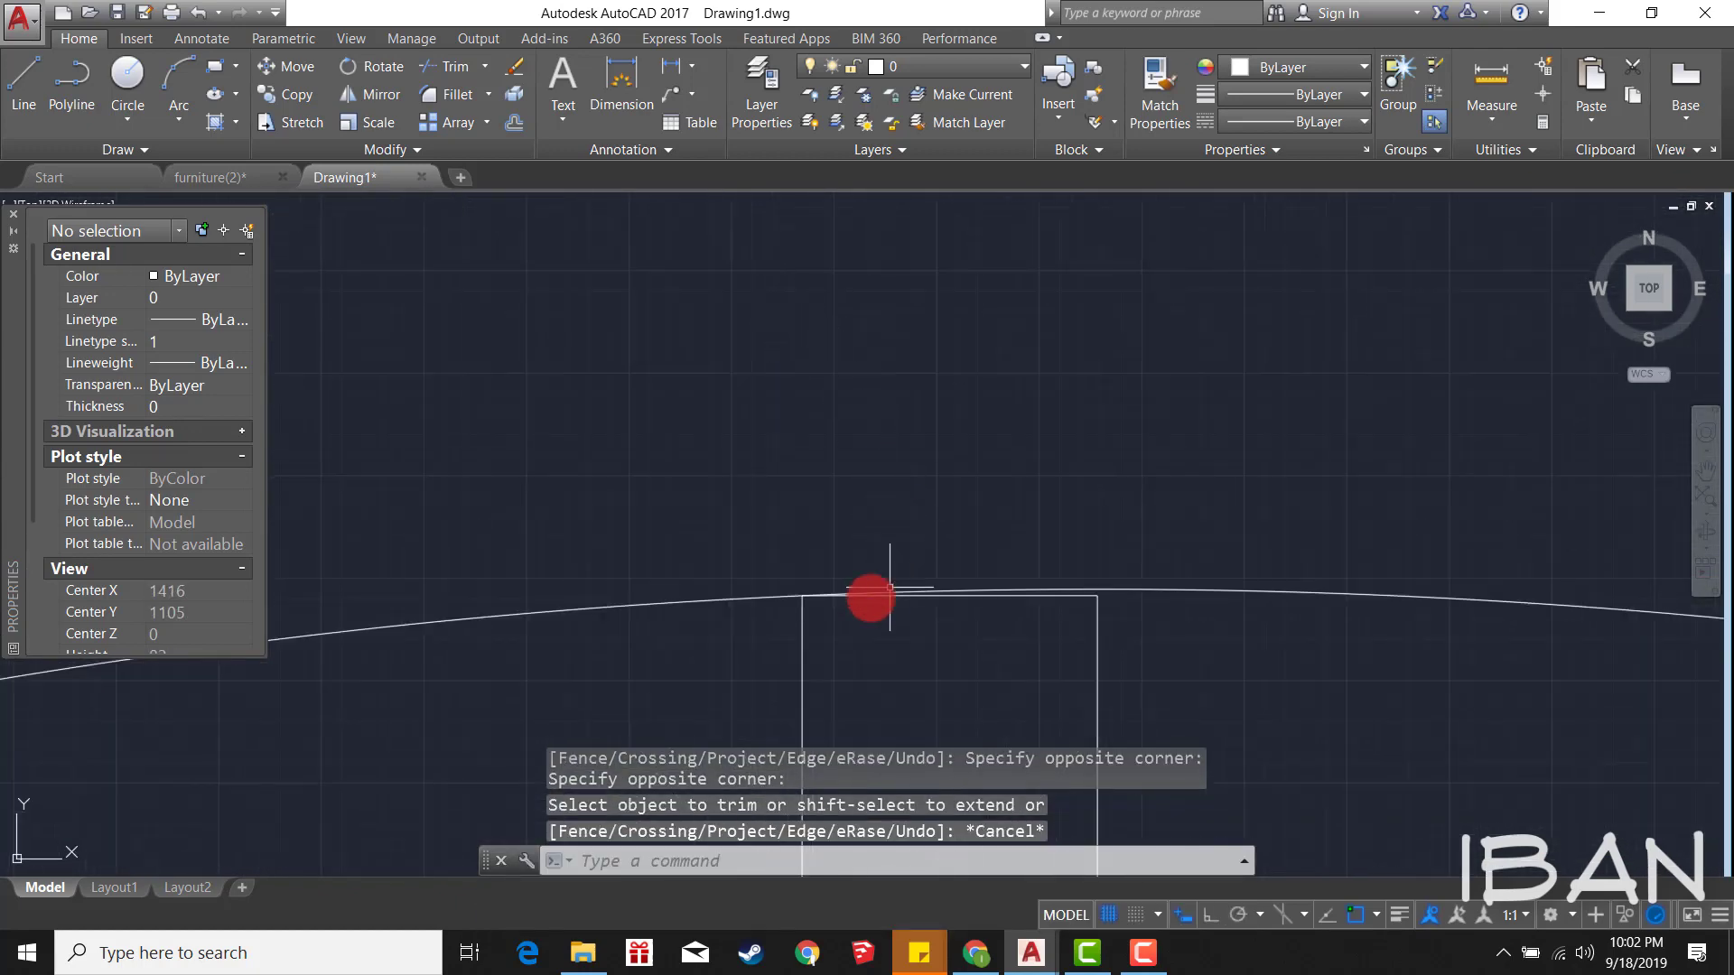
scroll(890, 589, up, 2)
scroll(1010, 573, up, 3)
Step: Trim against every object again, leaving only the quarter-arc swing
text(tr)
key(Return)
key(Return)
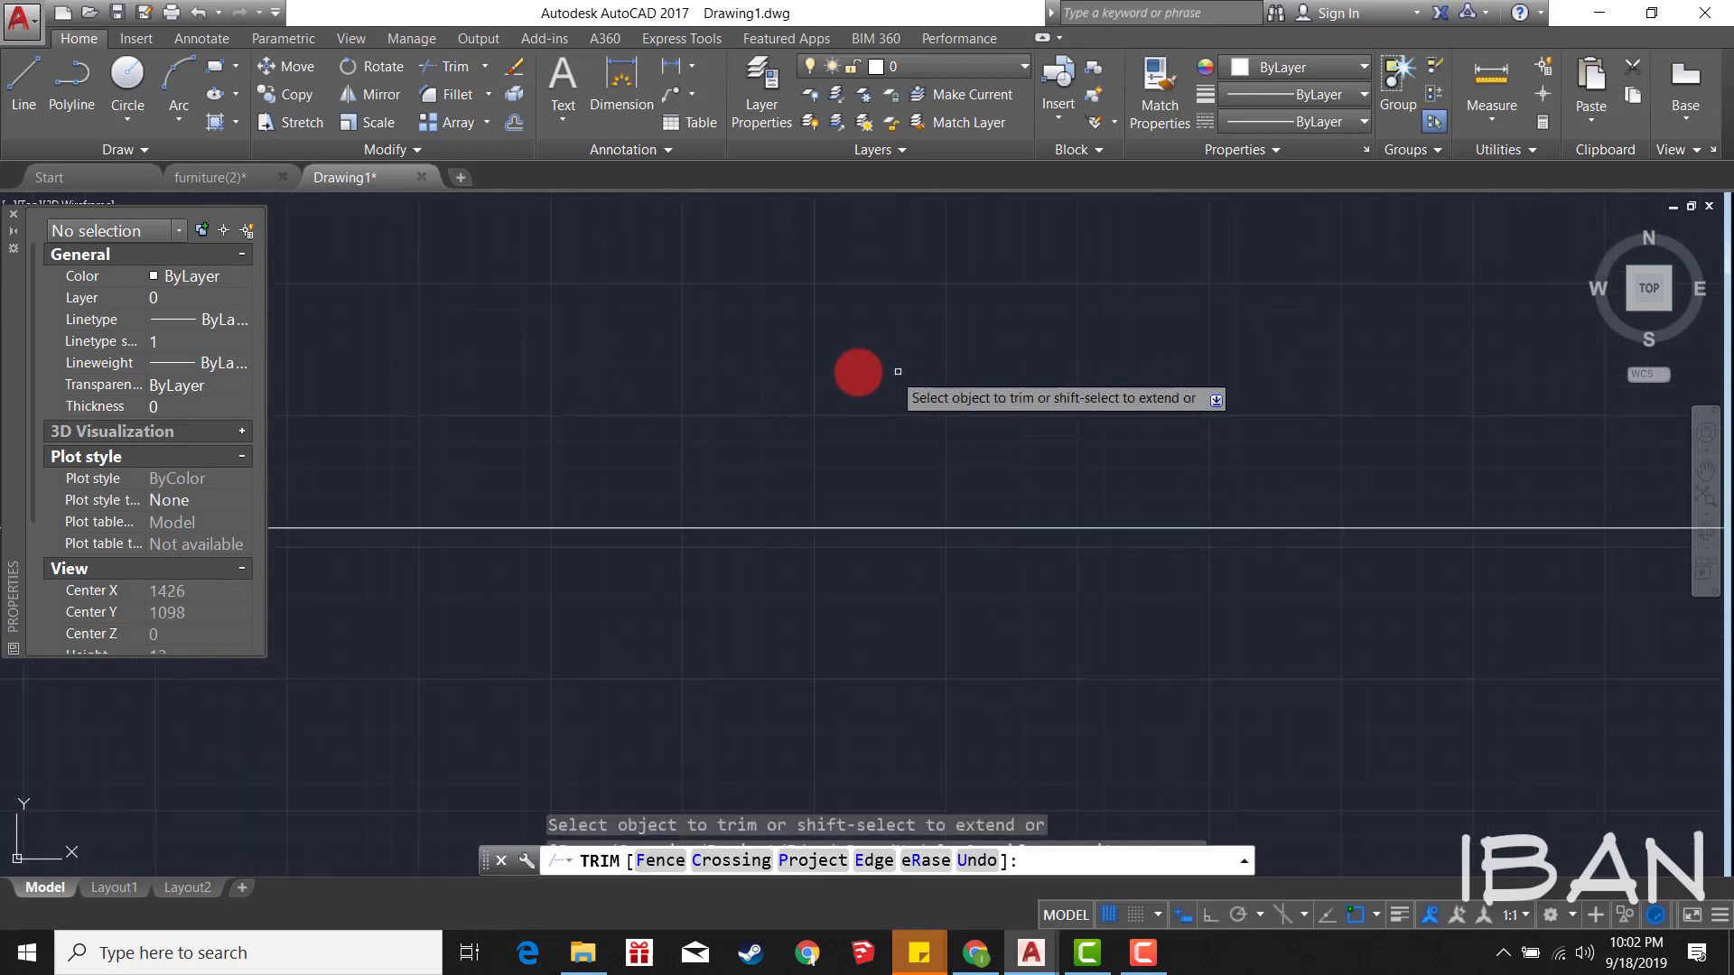
scroll(858, 371, down, 3)
key(Escape)
scroll(917, 445, up, 3)
Step: Select the trimmed swing arc and inspect its lower endpoint grip without changing it
click(998, 474)
click(664, 291)
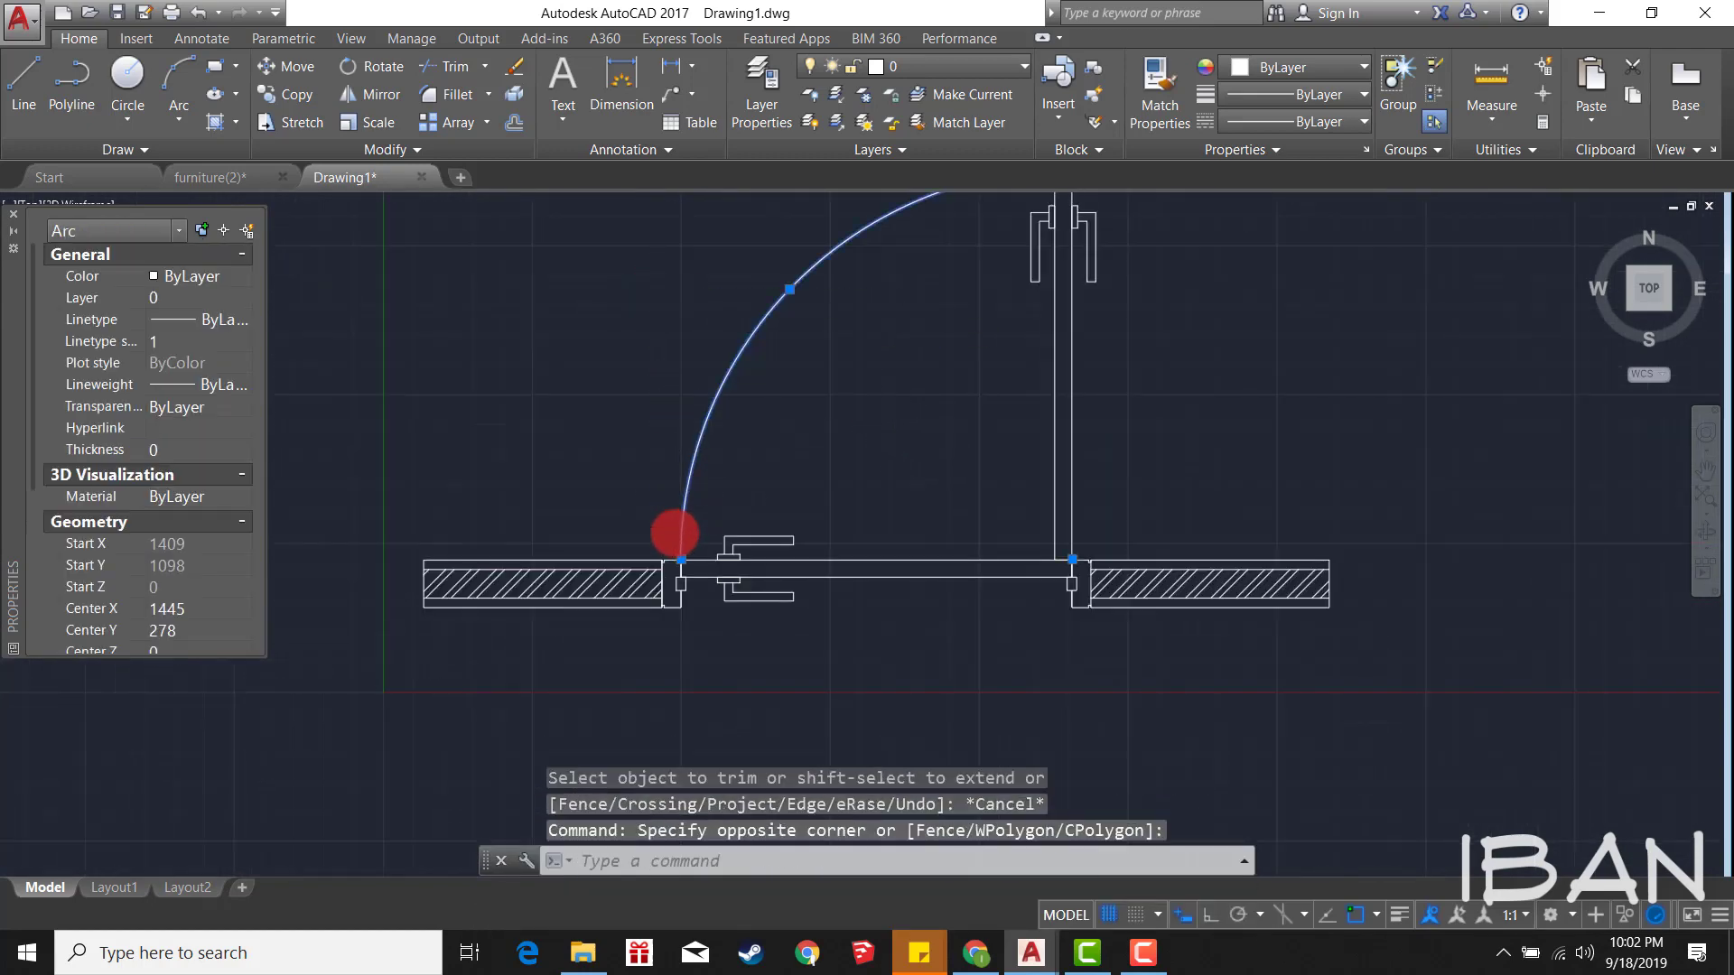
scroll(686, 700, up, 2)
scroll(714, 696, up, 2)
click(735, 696)
scroll(732, 632, up, 1)
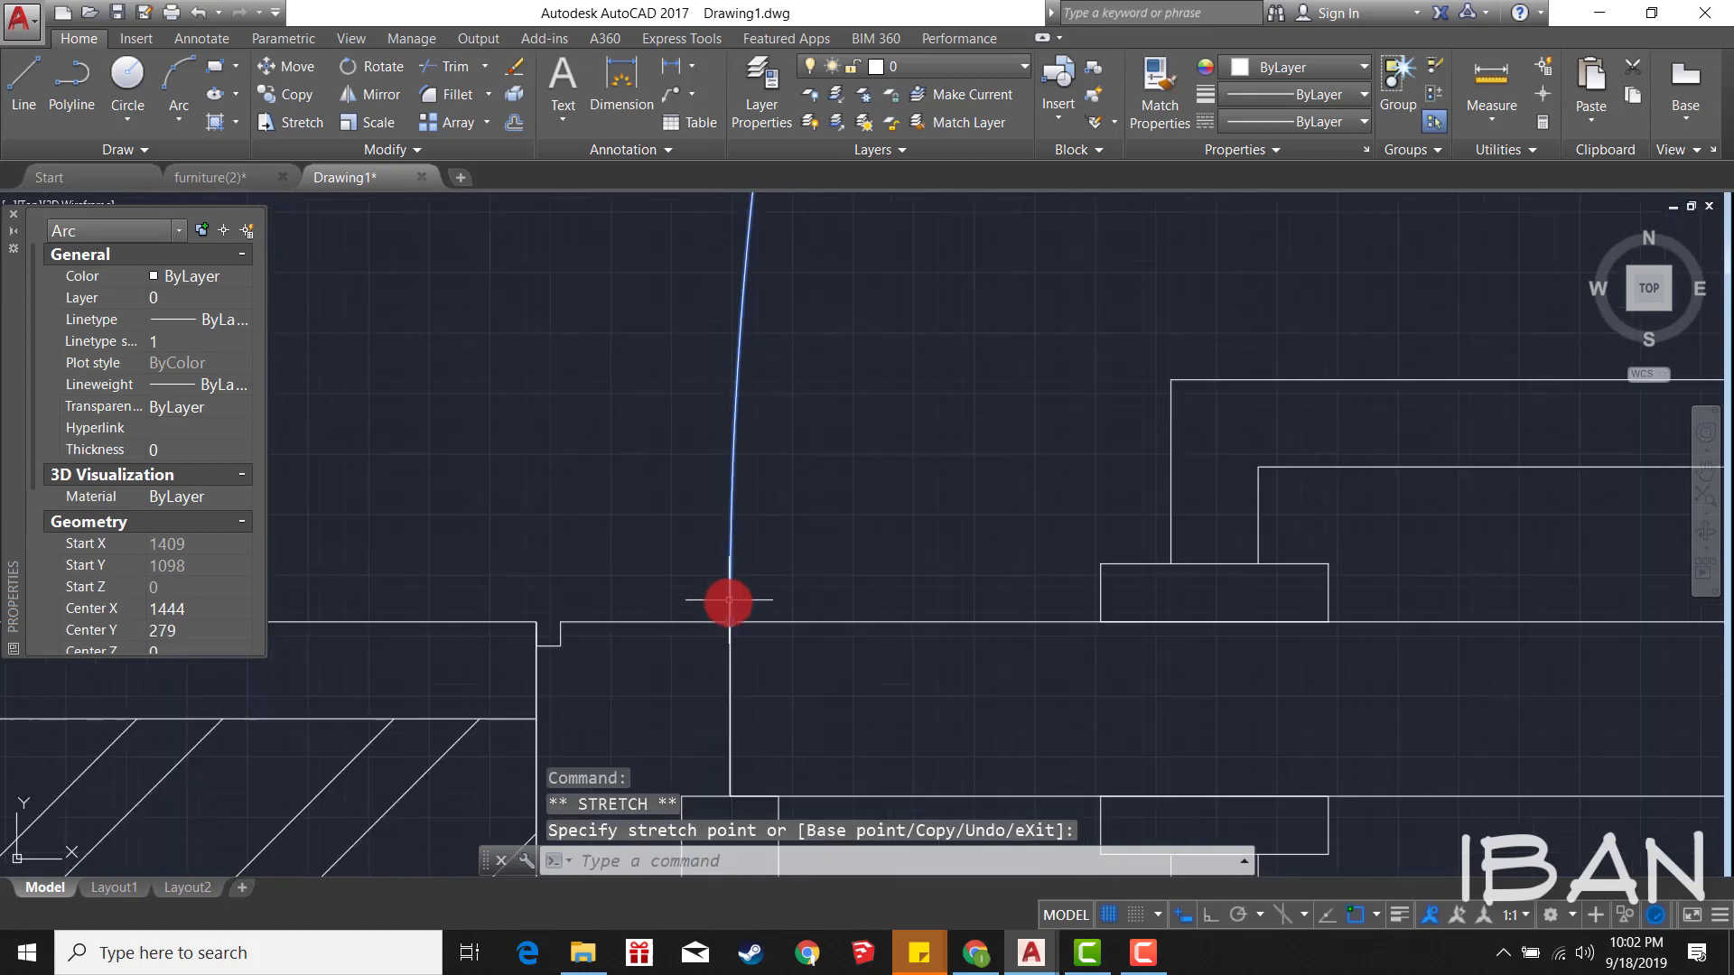
scroll(729, 601, down, 5)
key(Escape)
click(778, 361)
Step: Give the swing arc the dashed properties of an elevation opening line and save the drawing
key(Escape)
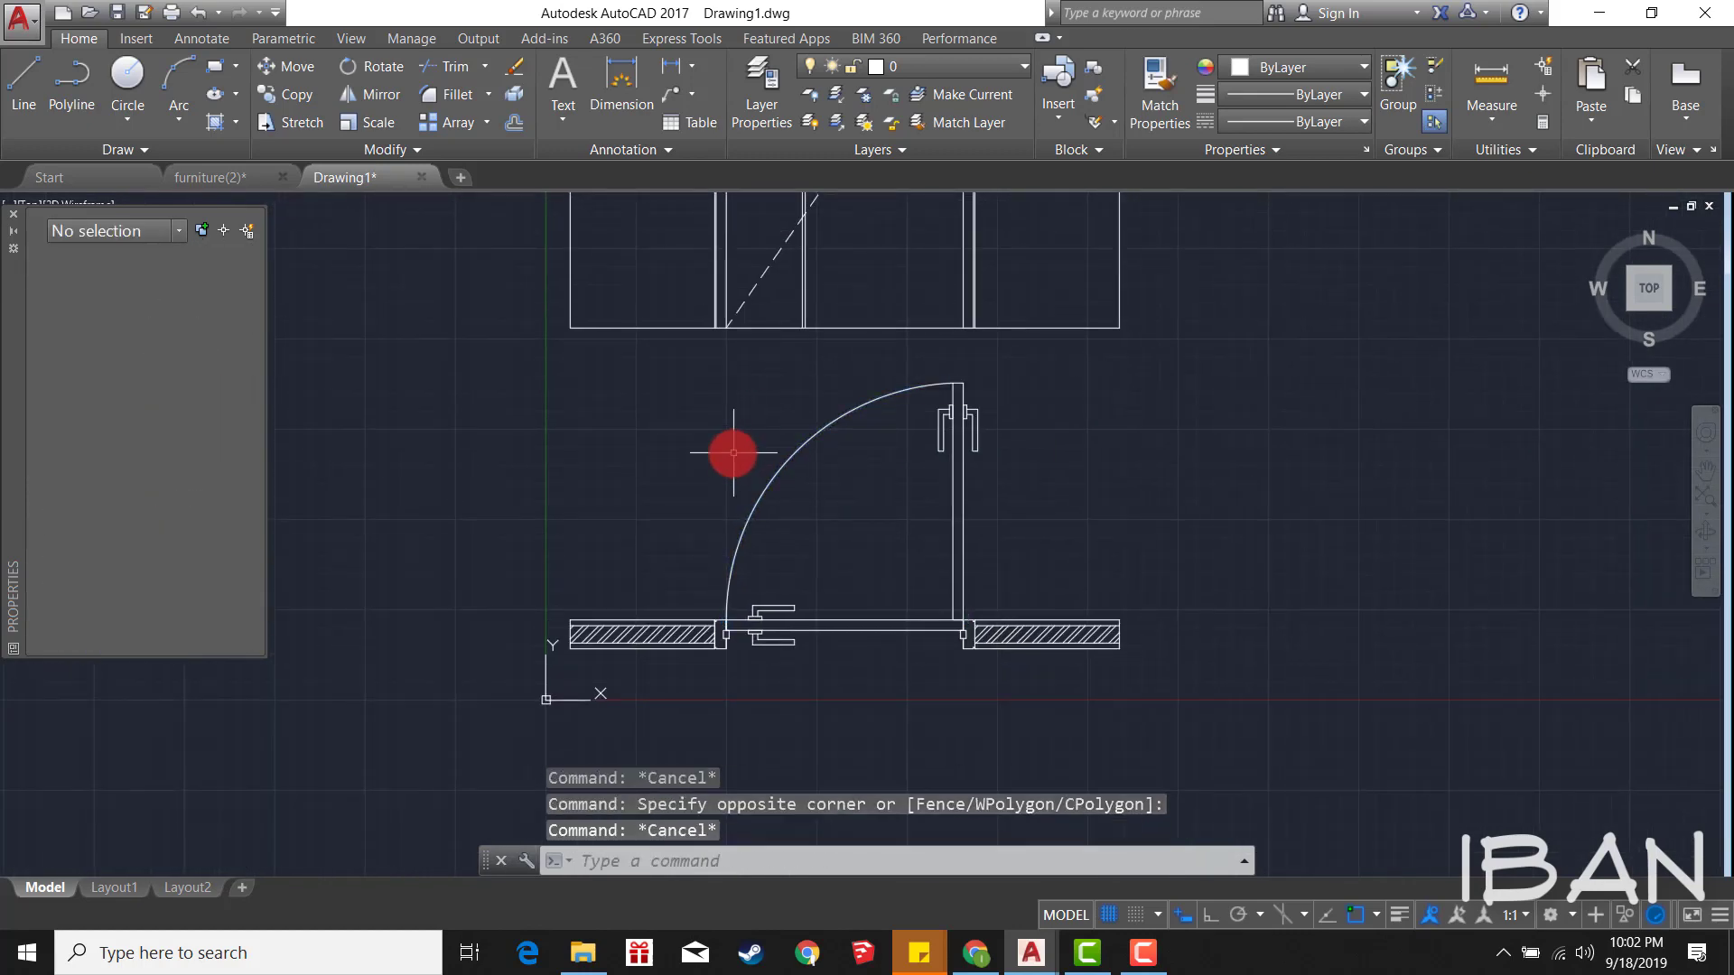
scroll(733, 453, down, 2)
click(713, 432)
key(Escape)
scroll(768, 361, up, 1)
text(ma)
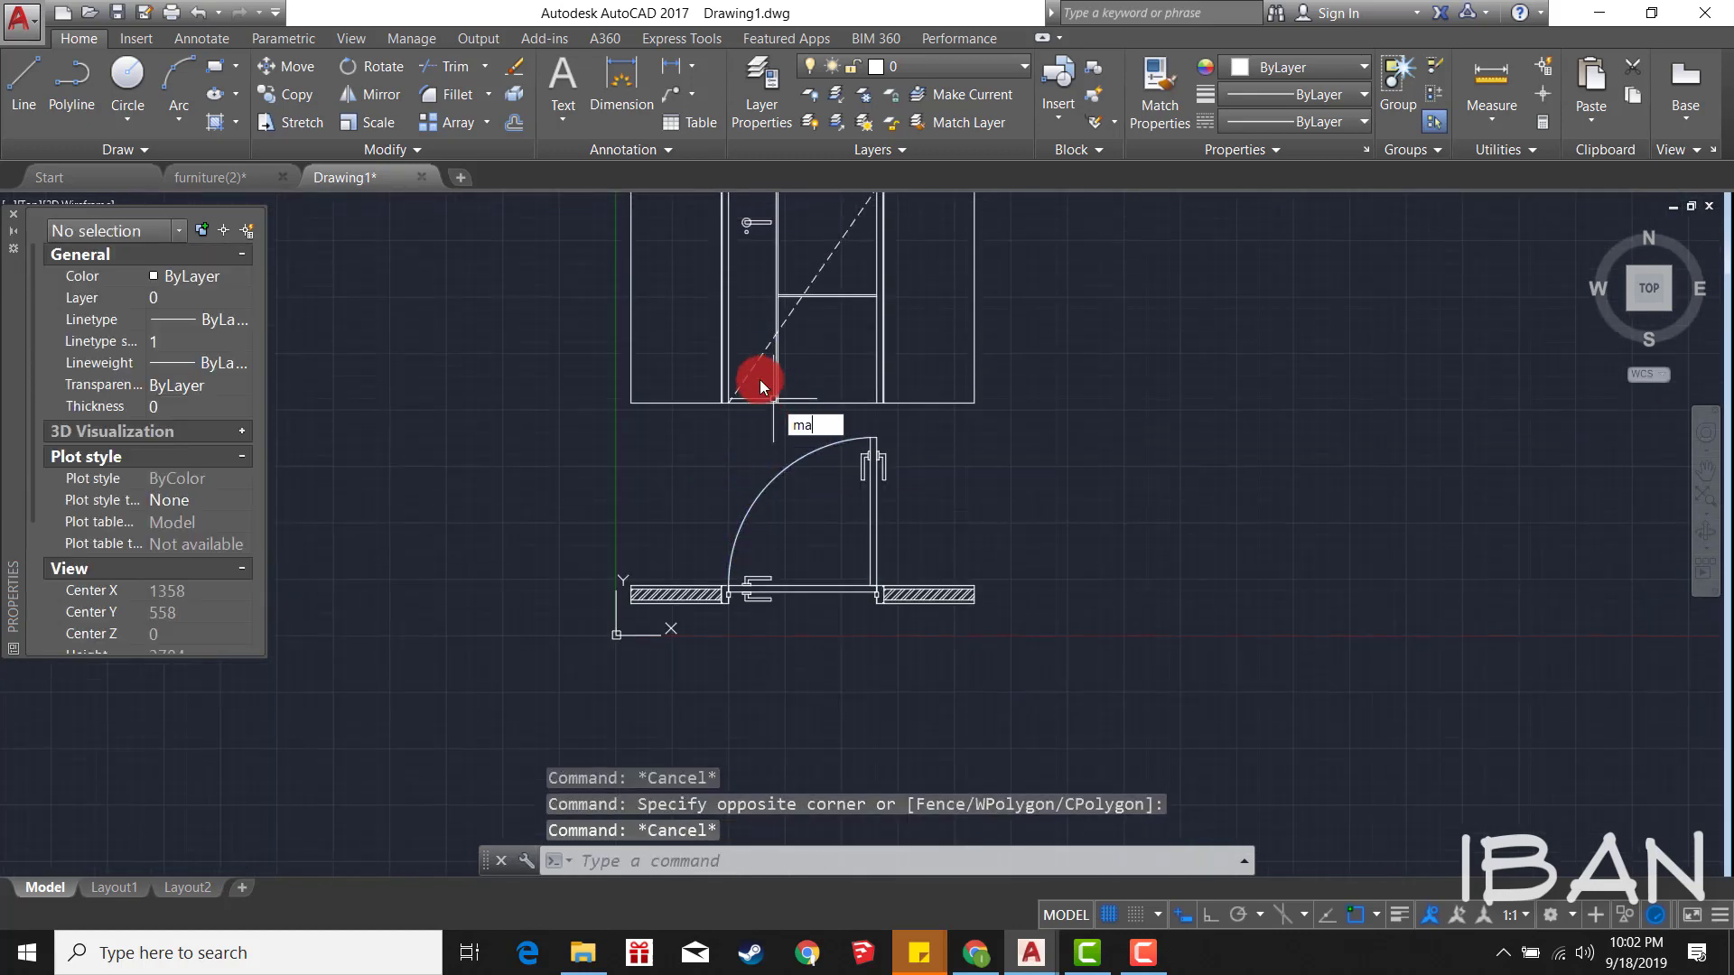
key(Return)
click(754, 368)
click(809, 495)
click(804, 440)
key(Escape)
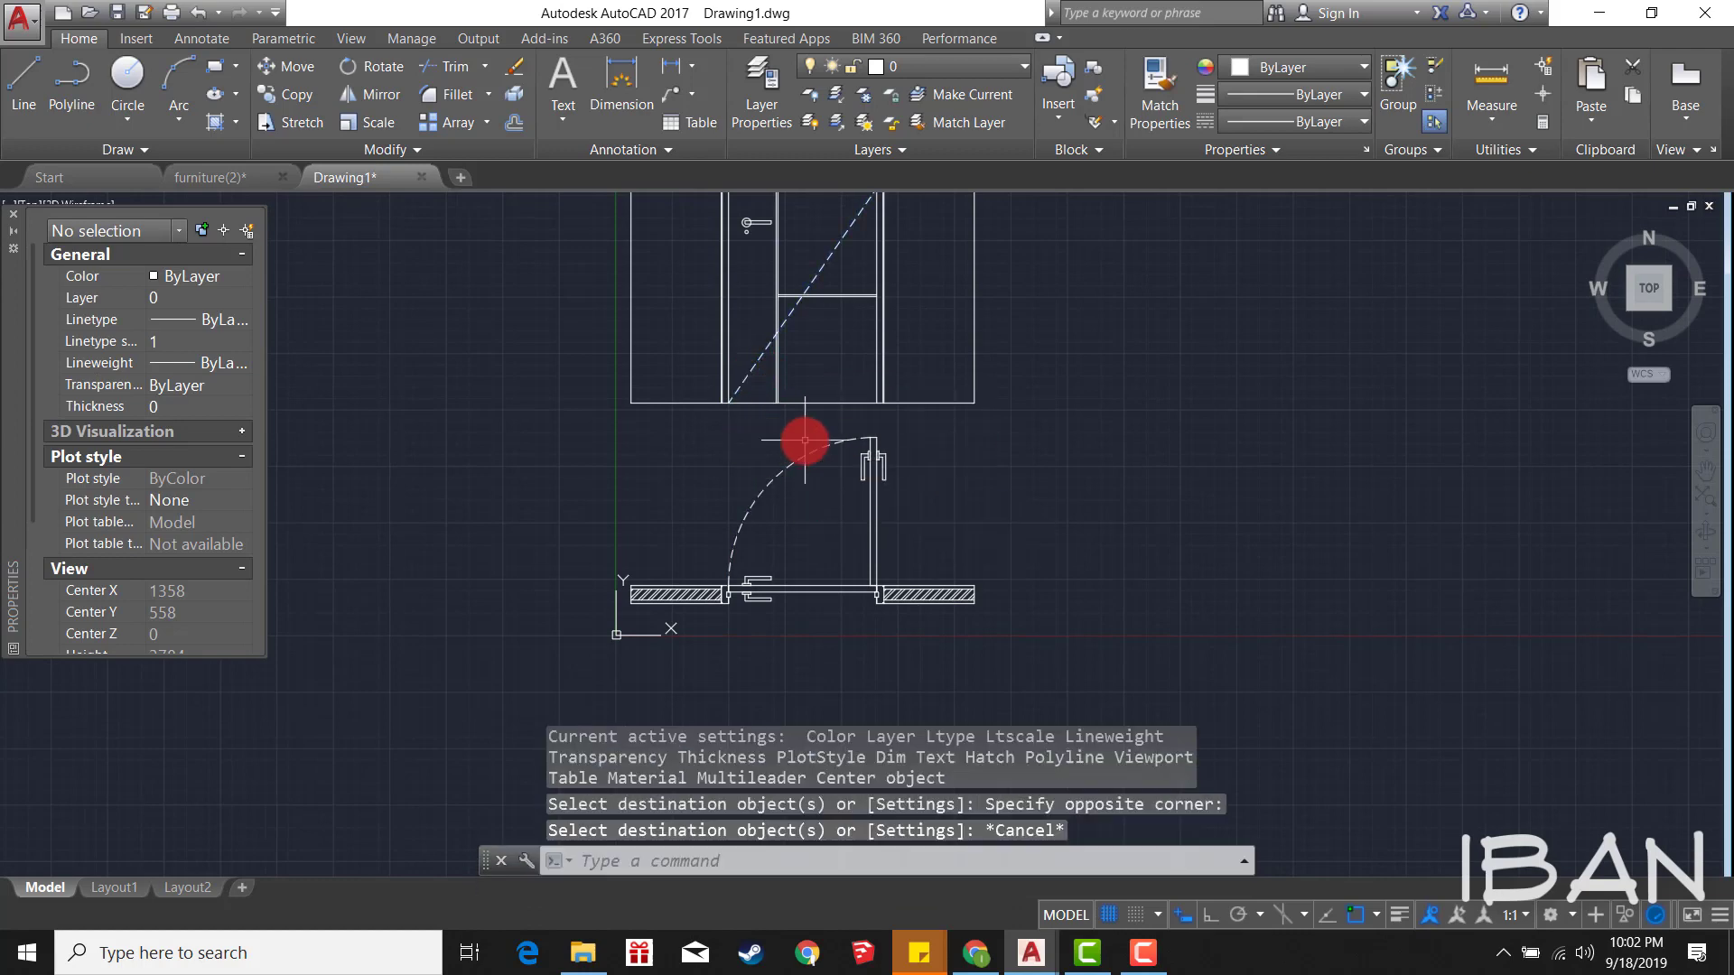
key(ctrl+s)
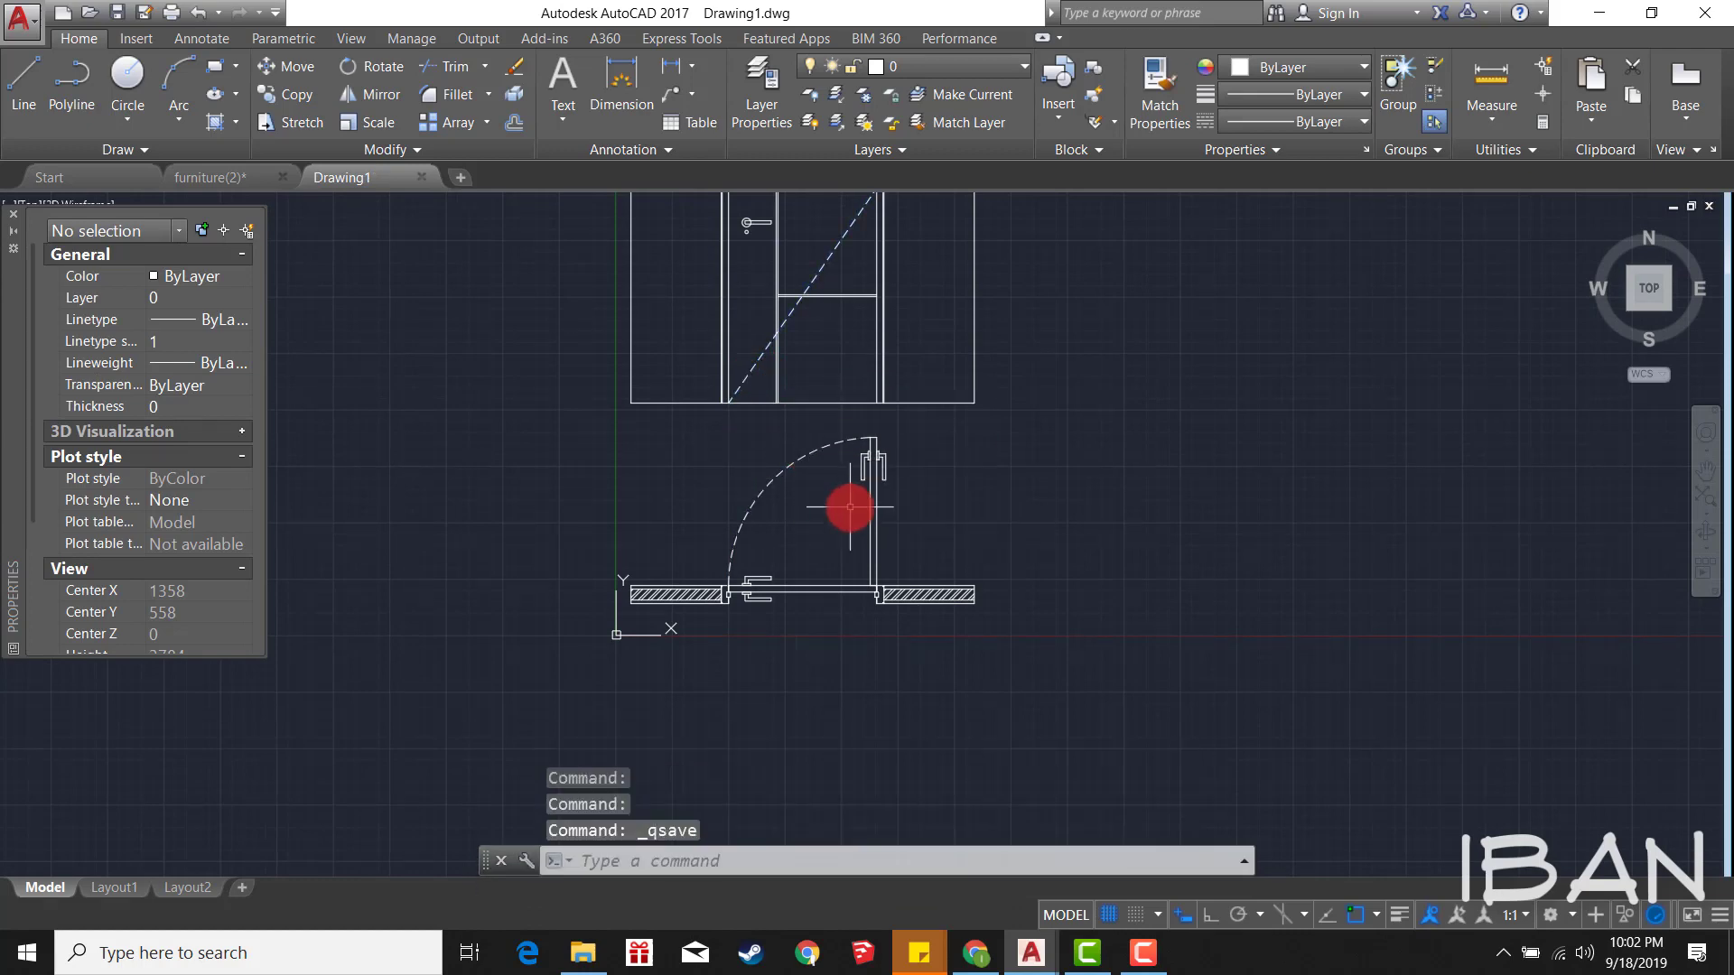
Step: Start moving the door elevation vertically with ortho on, then cancel the move
scroll(844, 533, down, 2)
click(621, 258)
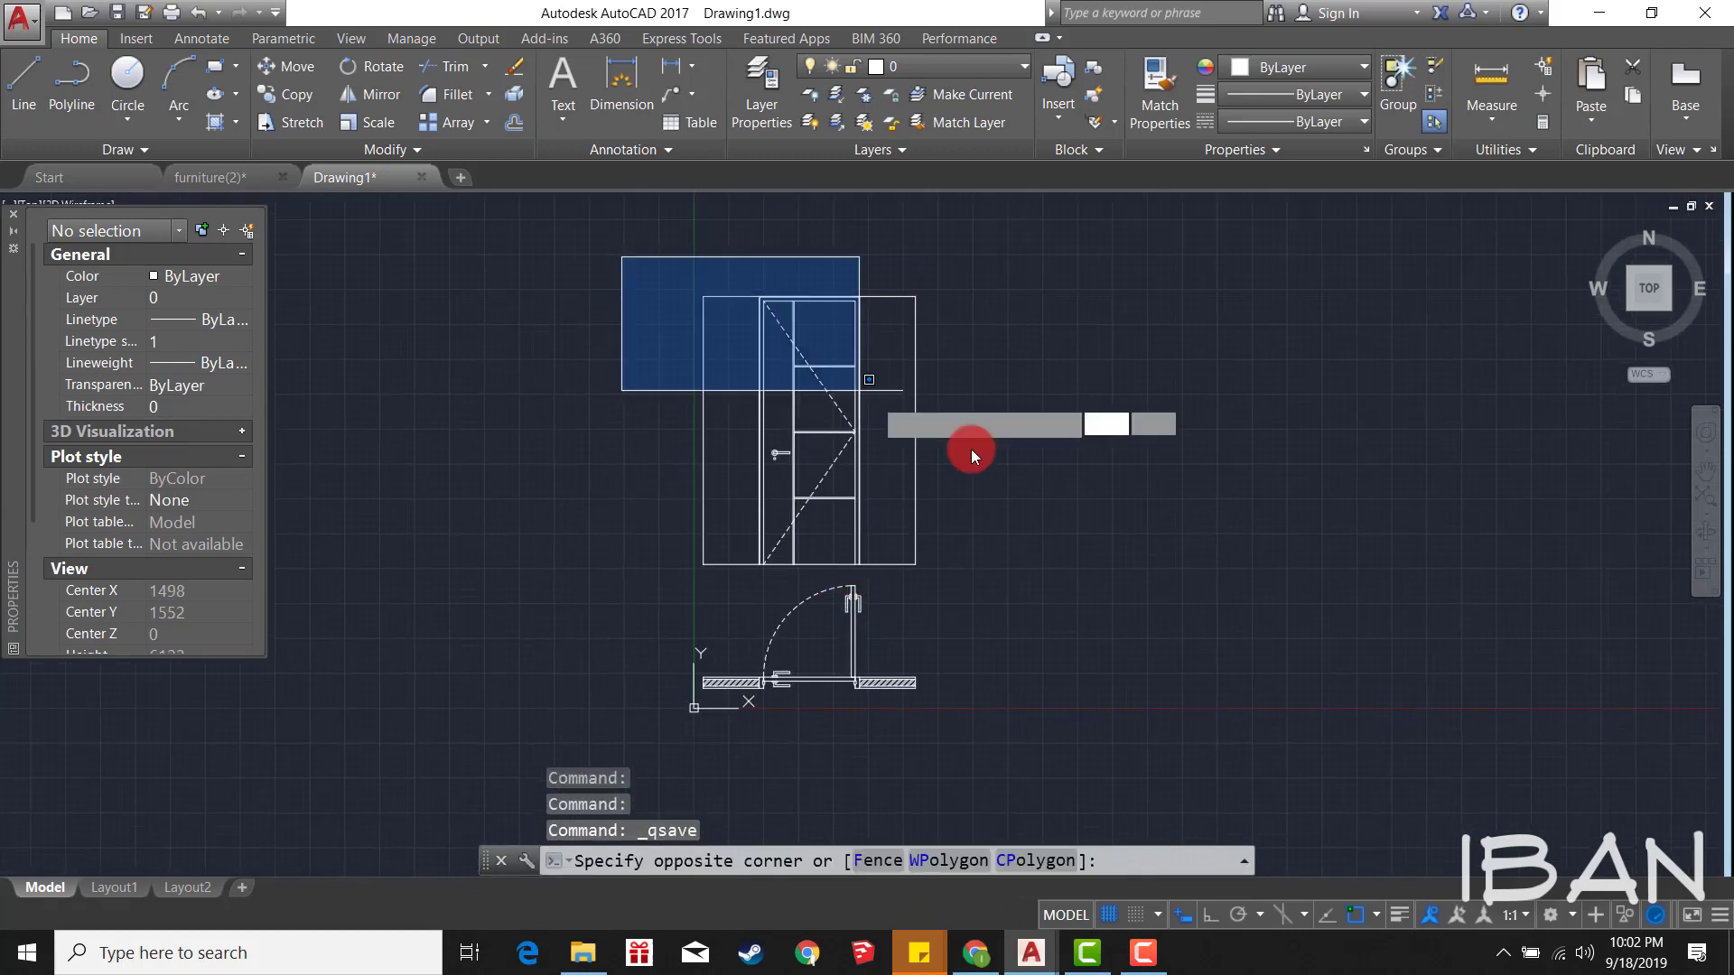
click(1052, 574)
text(m)
key(Return)
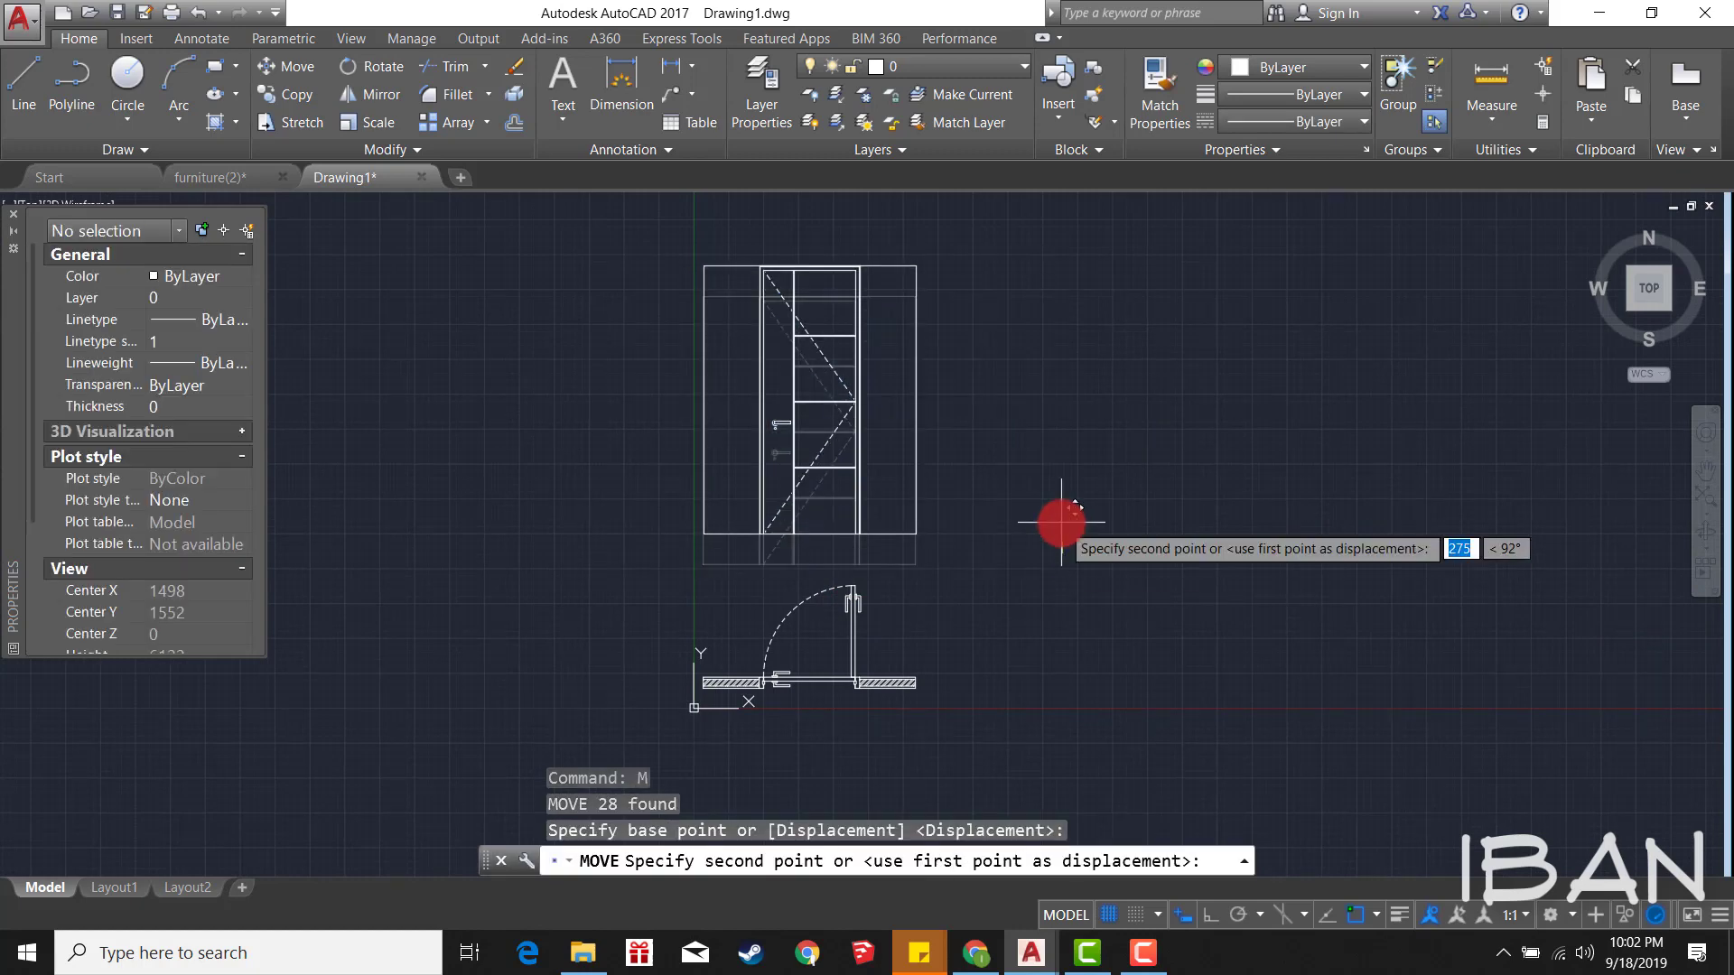
key(F8)
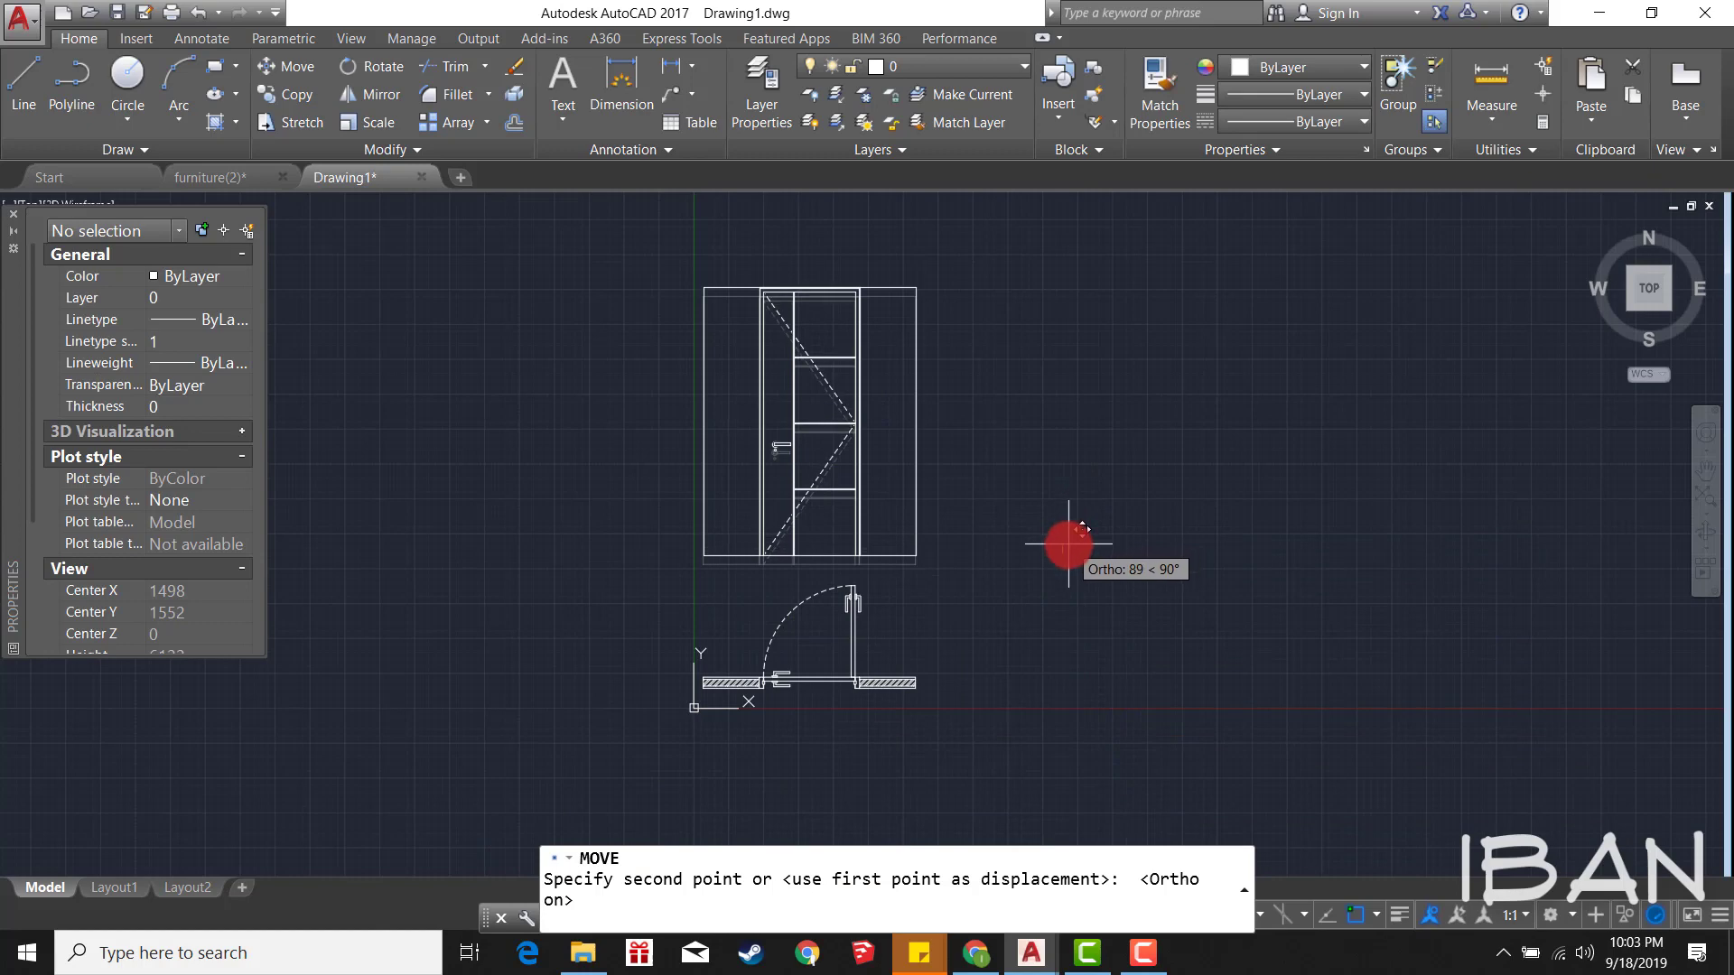
key(Escape)
Step: Place a vertical construction line through the door elevation
text(l)
key(Return)
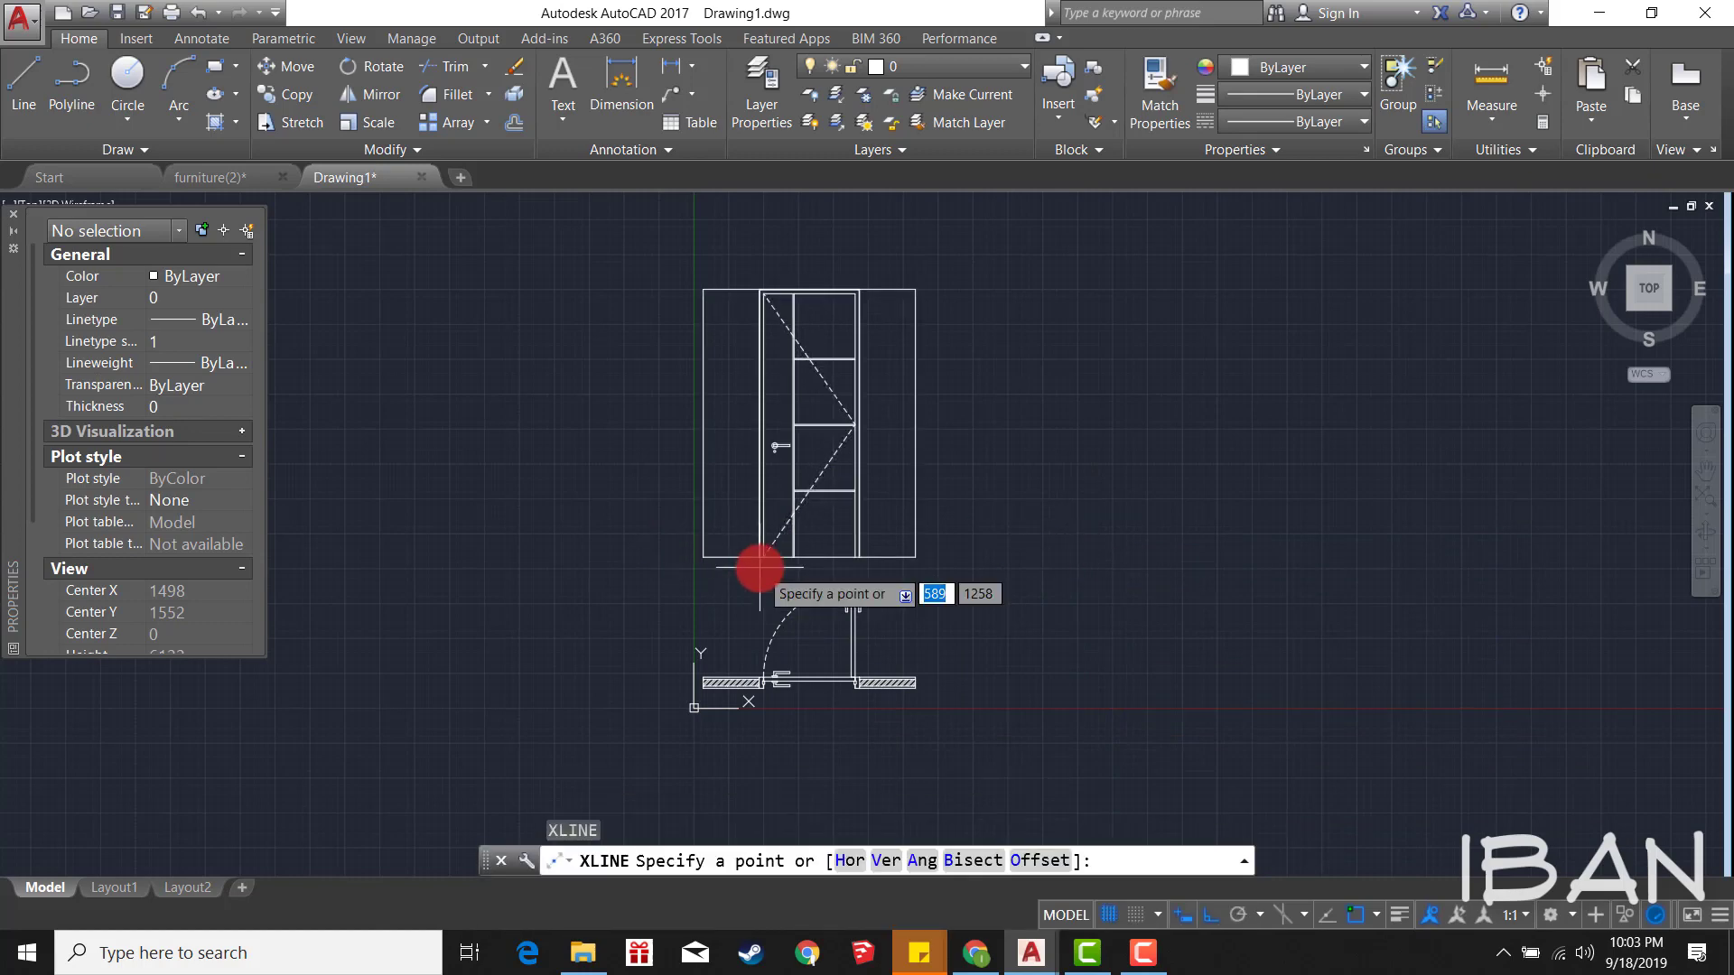
text(v)
key(Return)
scroll(793, 554, up, 2)
scroll(886, 510, up, 3)
click(911, 518)
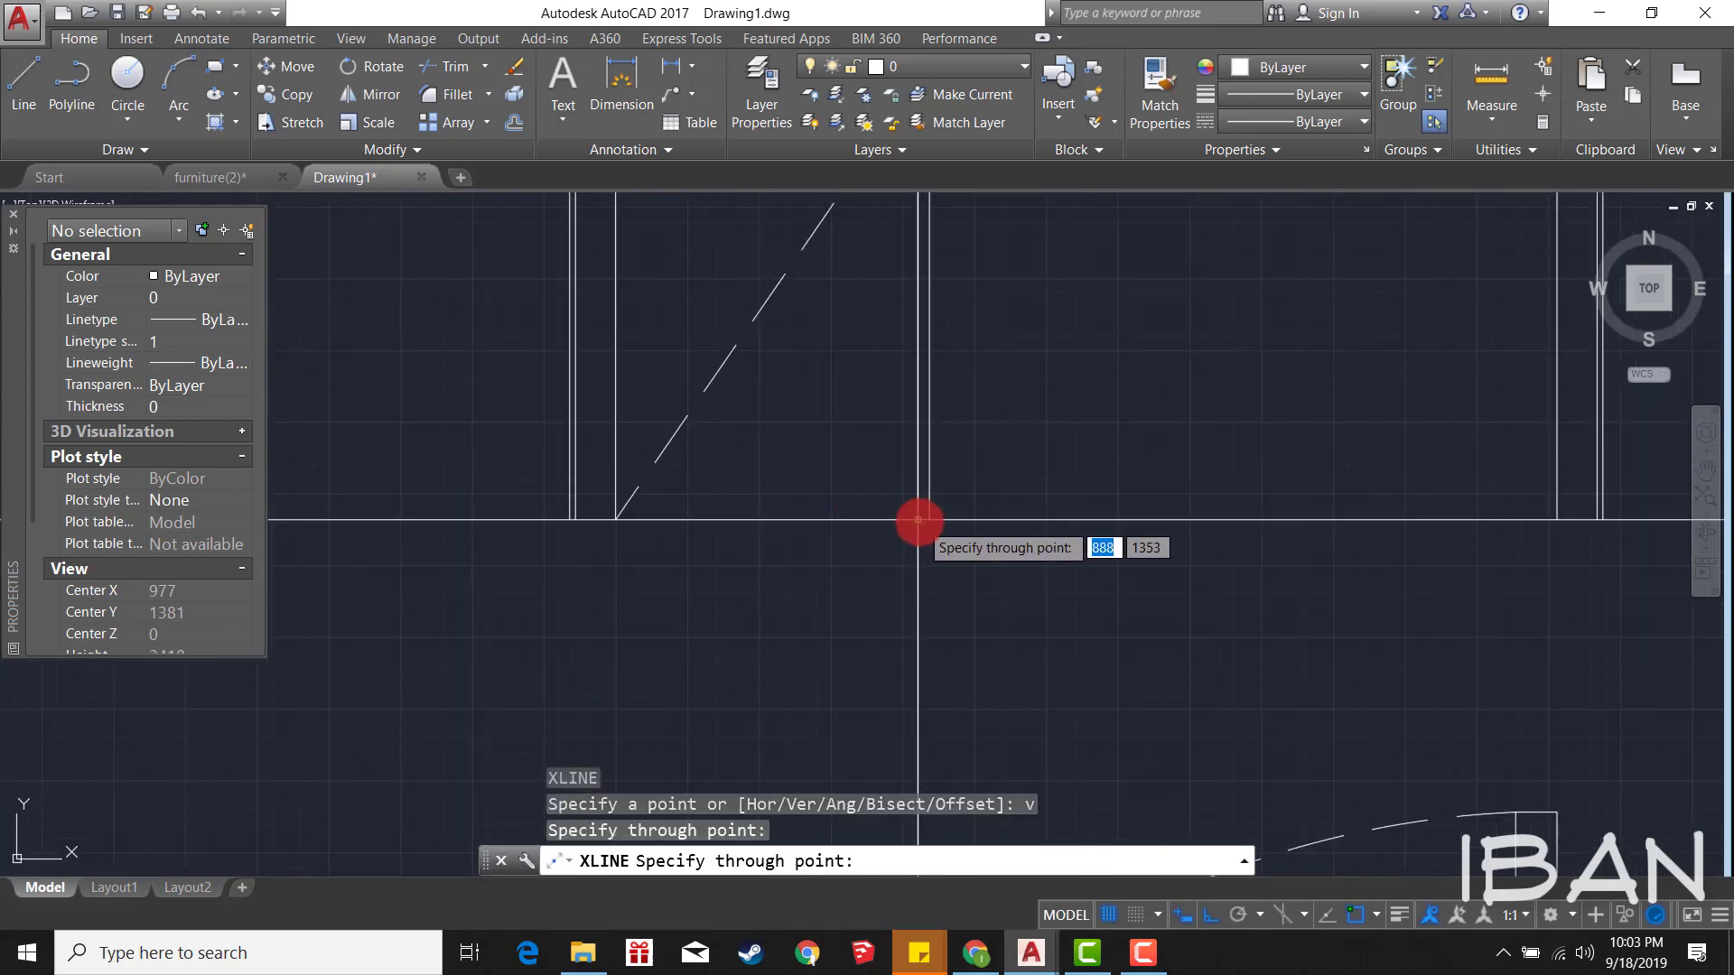
key(Escape)
scroll(939, 542, down, 3)
scroll(907, 526, up, 3)
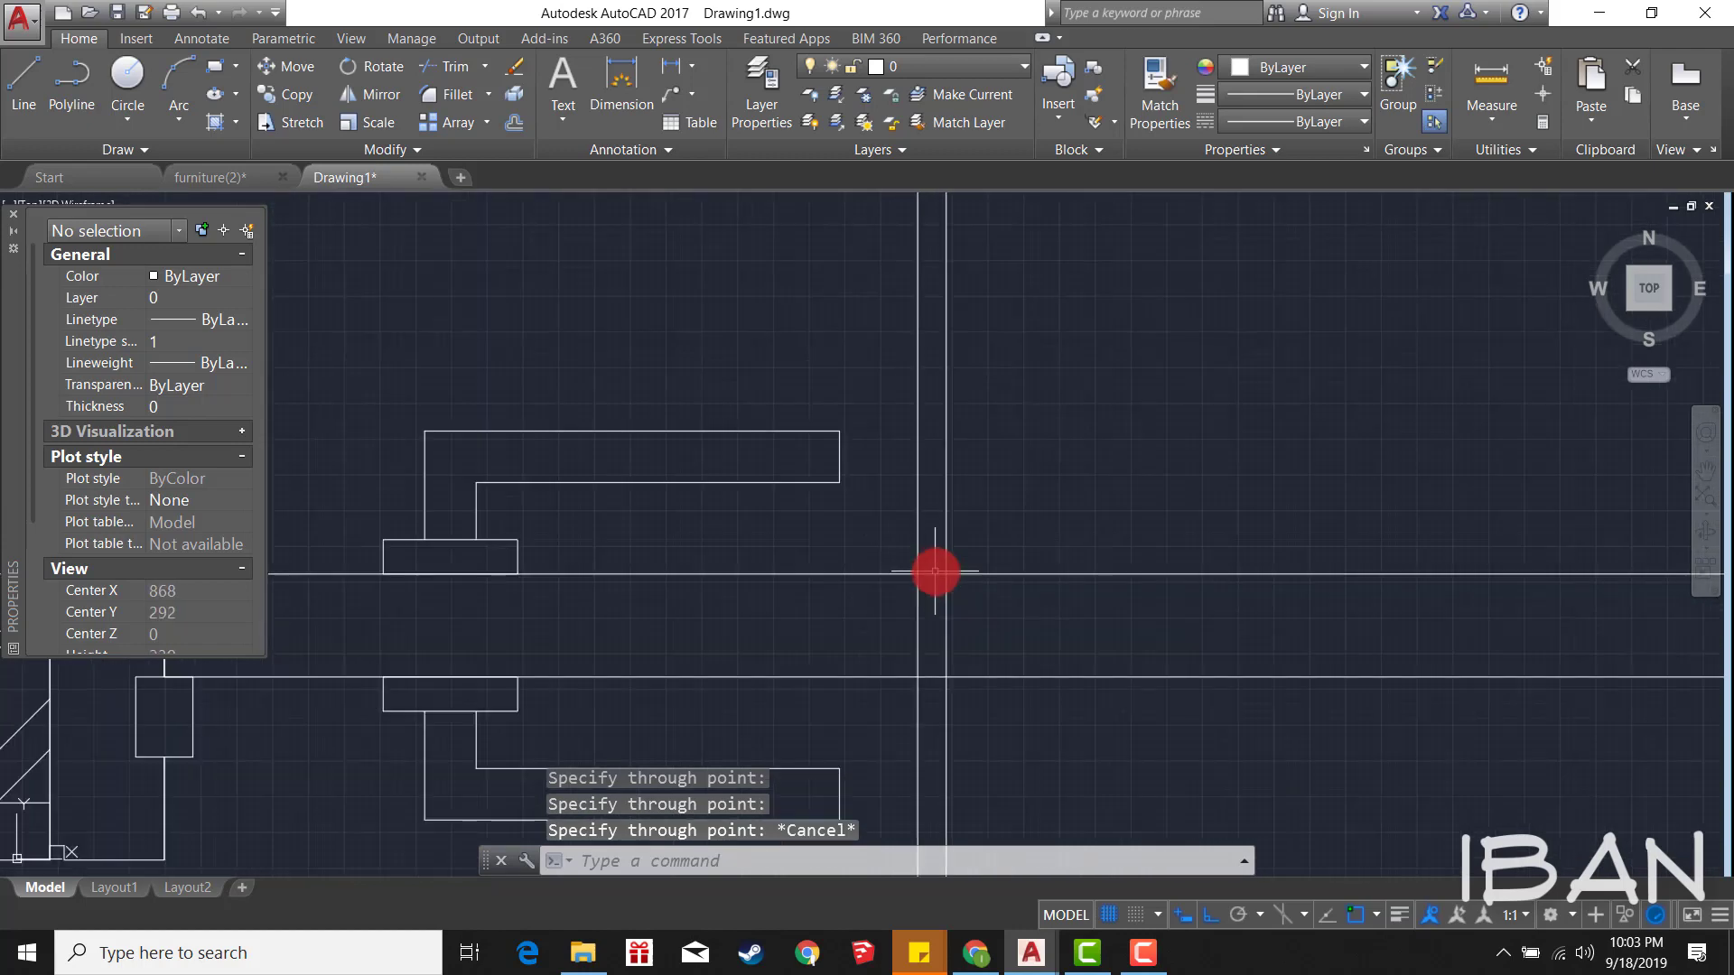
scroll(937, 573, up, 2)
Step: Draw a short line at the door edge and move it down 10 units
text(rec)
key(Return)
click(851, 590)
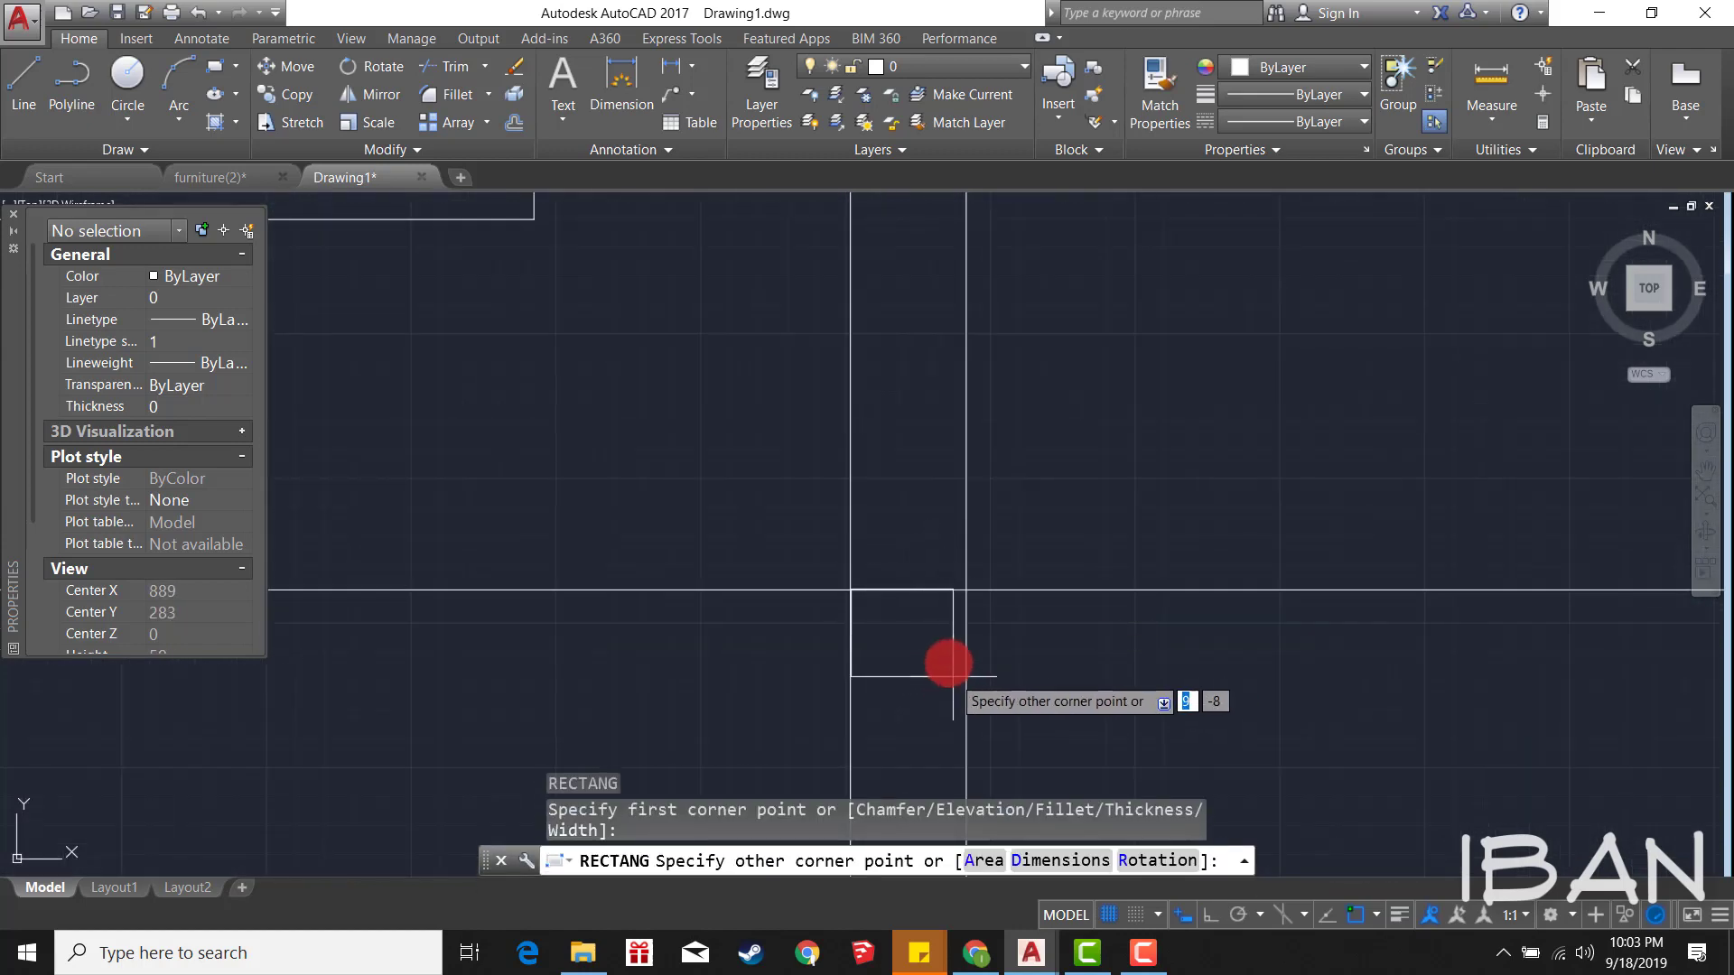
key(Escape)
text(l)
key(Return)
key(Return)
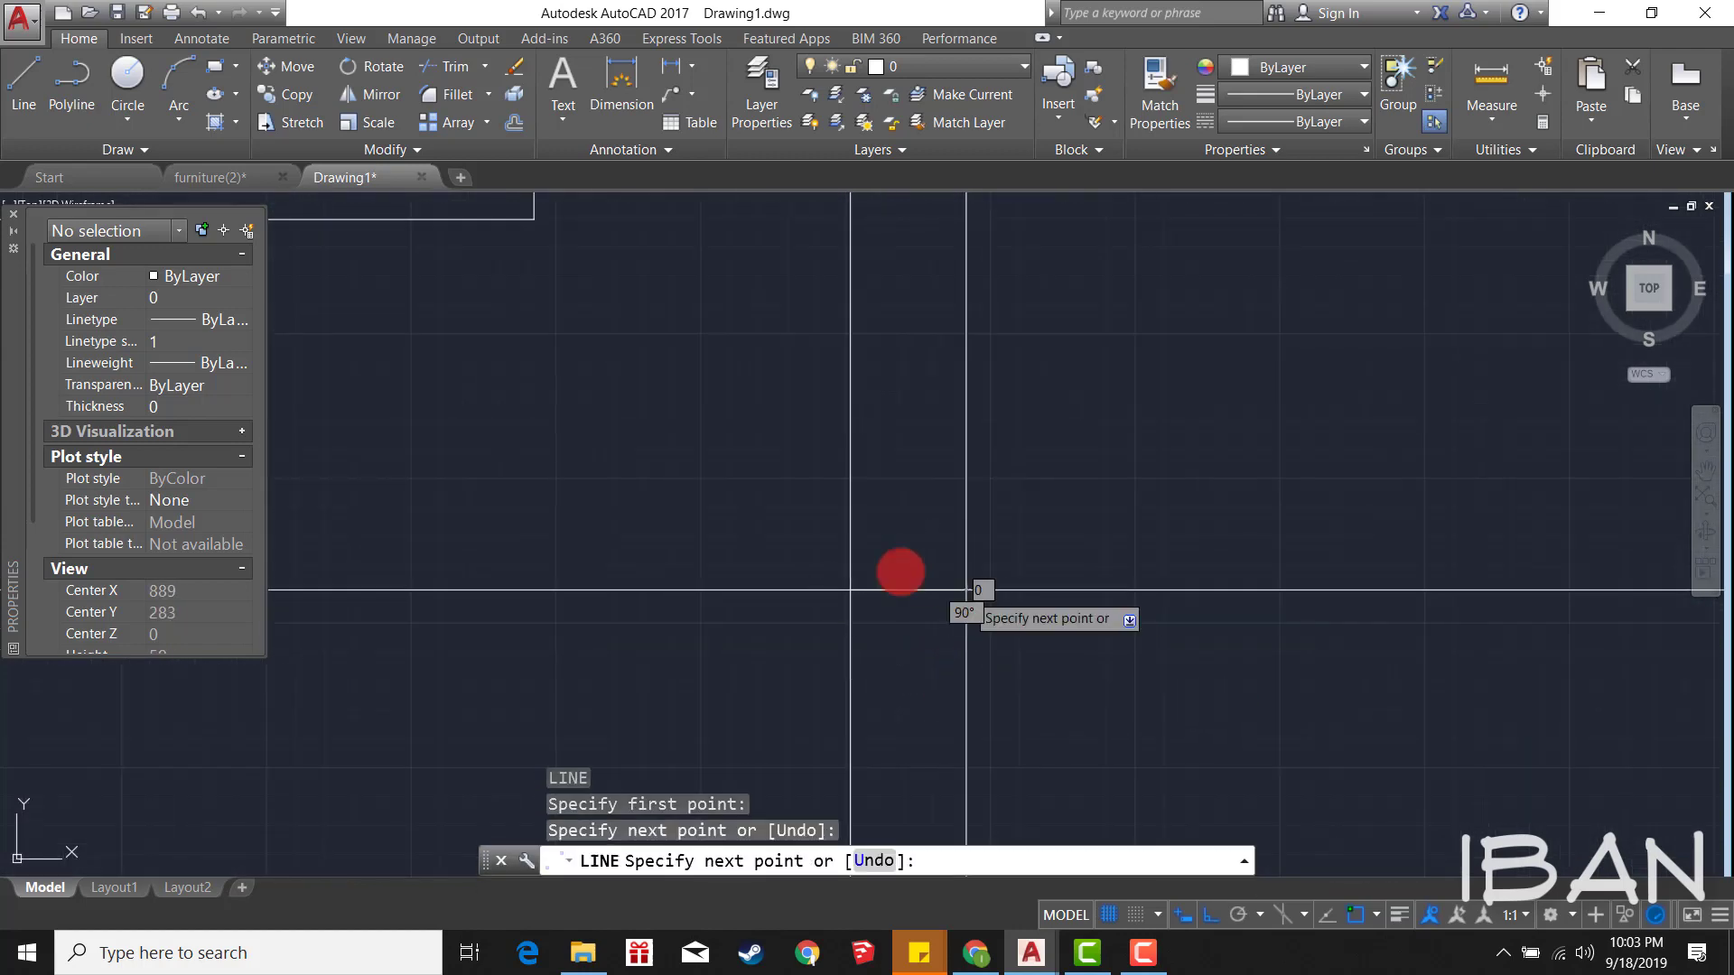
key(Escape)
click(1153, 696)
text(m)
key(Return)
click(1120, 389)
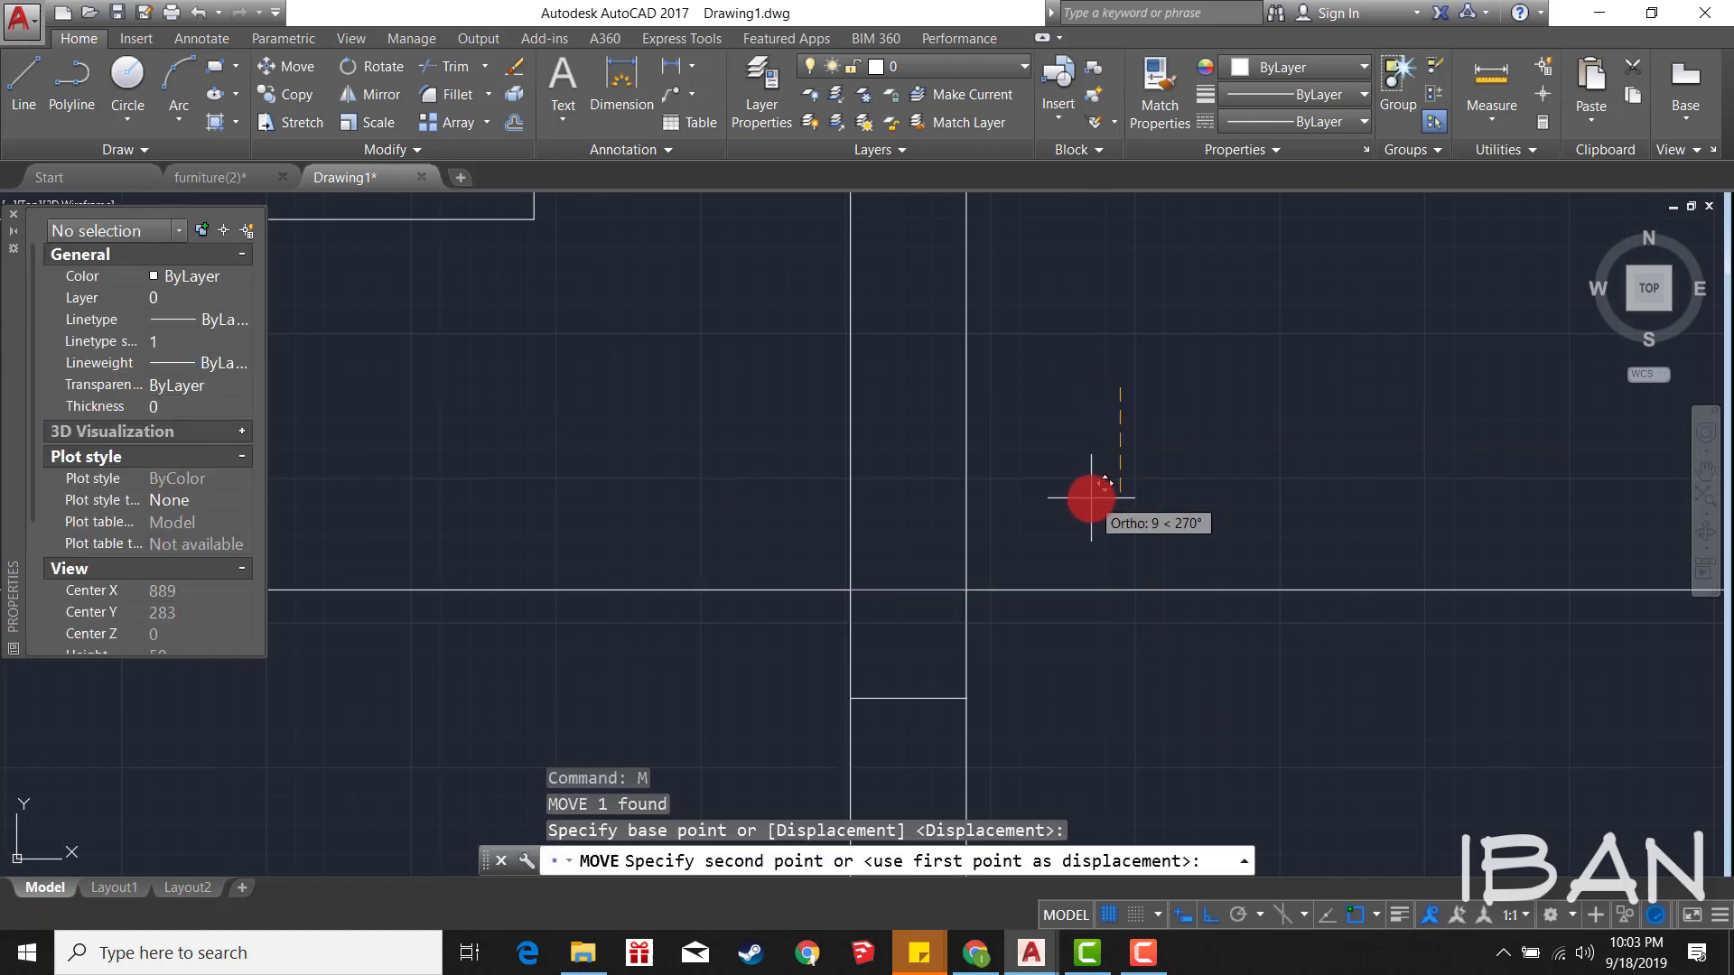
text(10)
key(Return)
key(Escape)
key(Return)
key(Return)
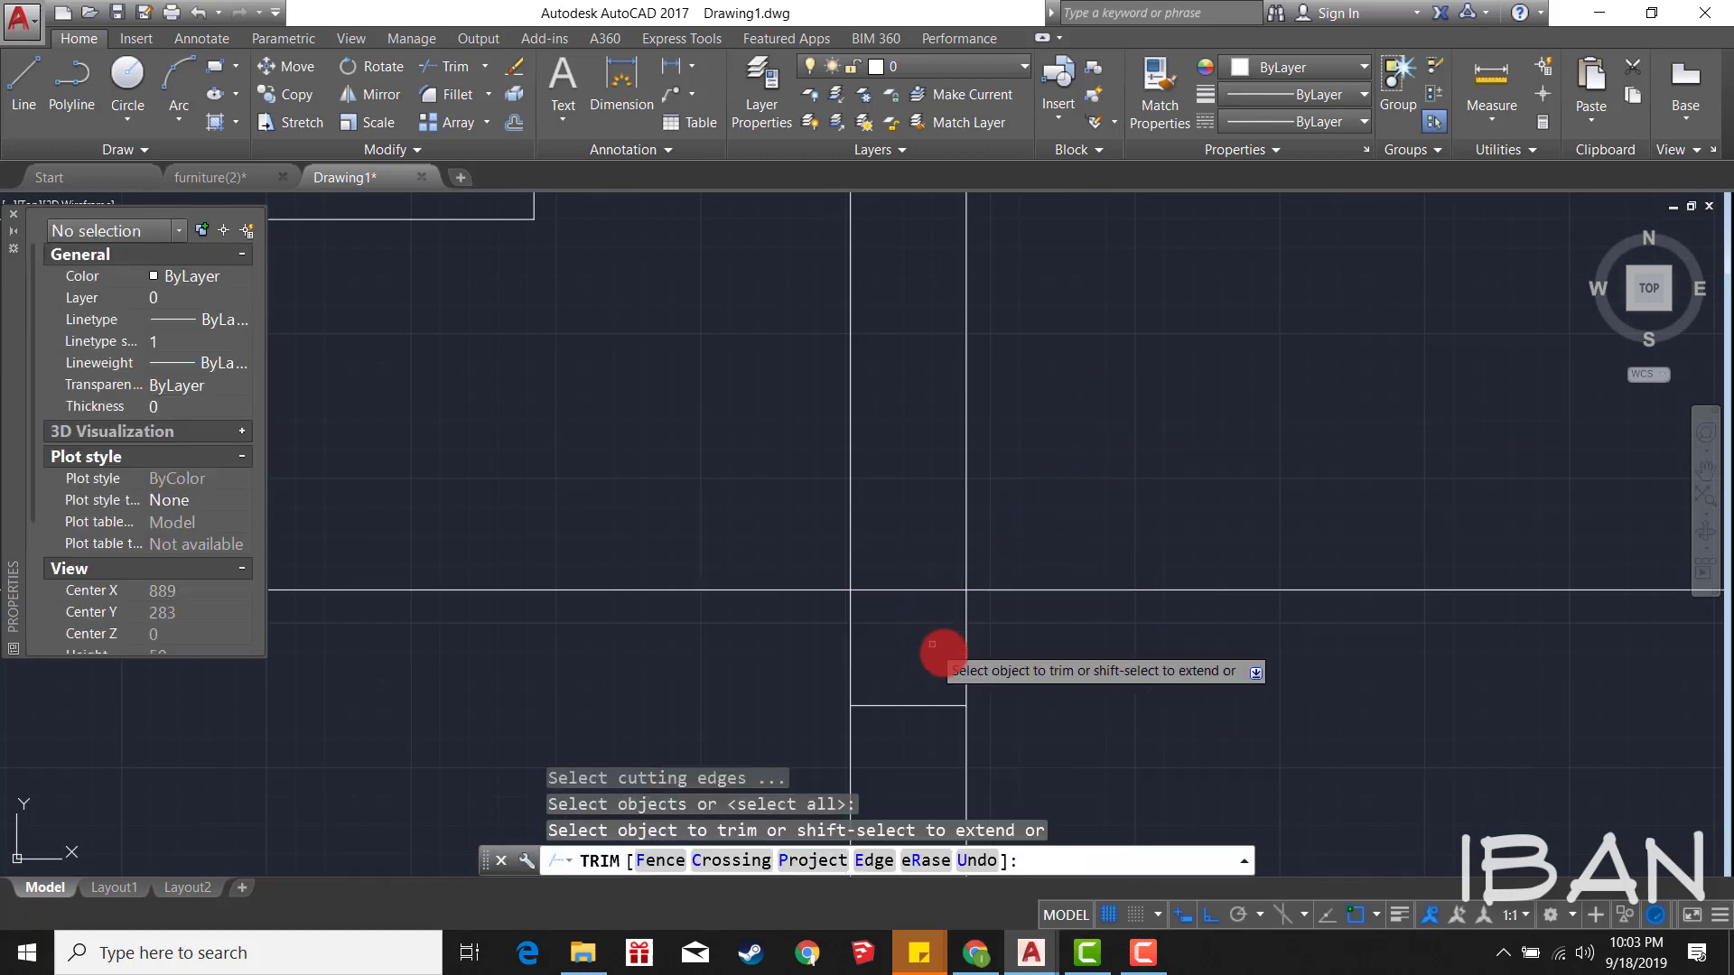
Step: Attempt to trim the segment between the guide lines, then cancel and deselect the door block
drag(940, 658, 964, 418)
scroll(963, 418, down, 2)
scroll(997, 413, down, 2)
key(Escape)
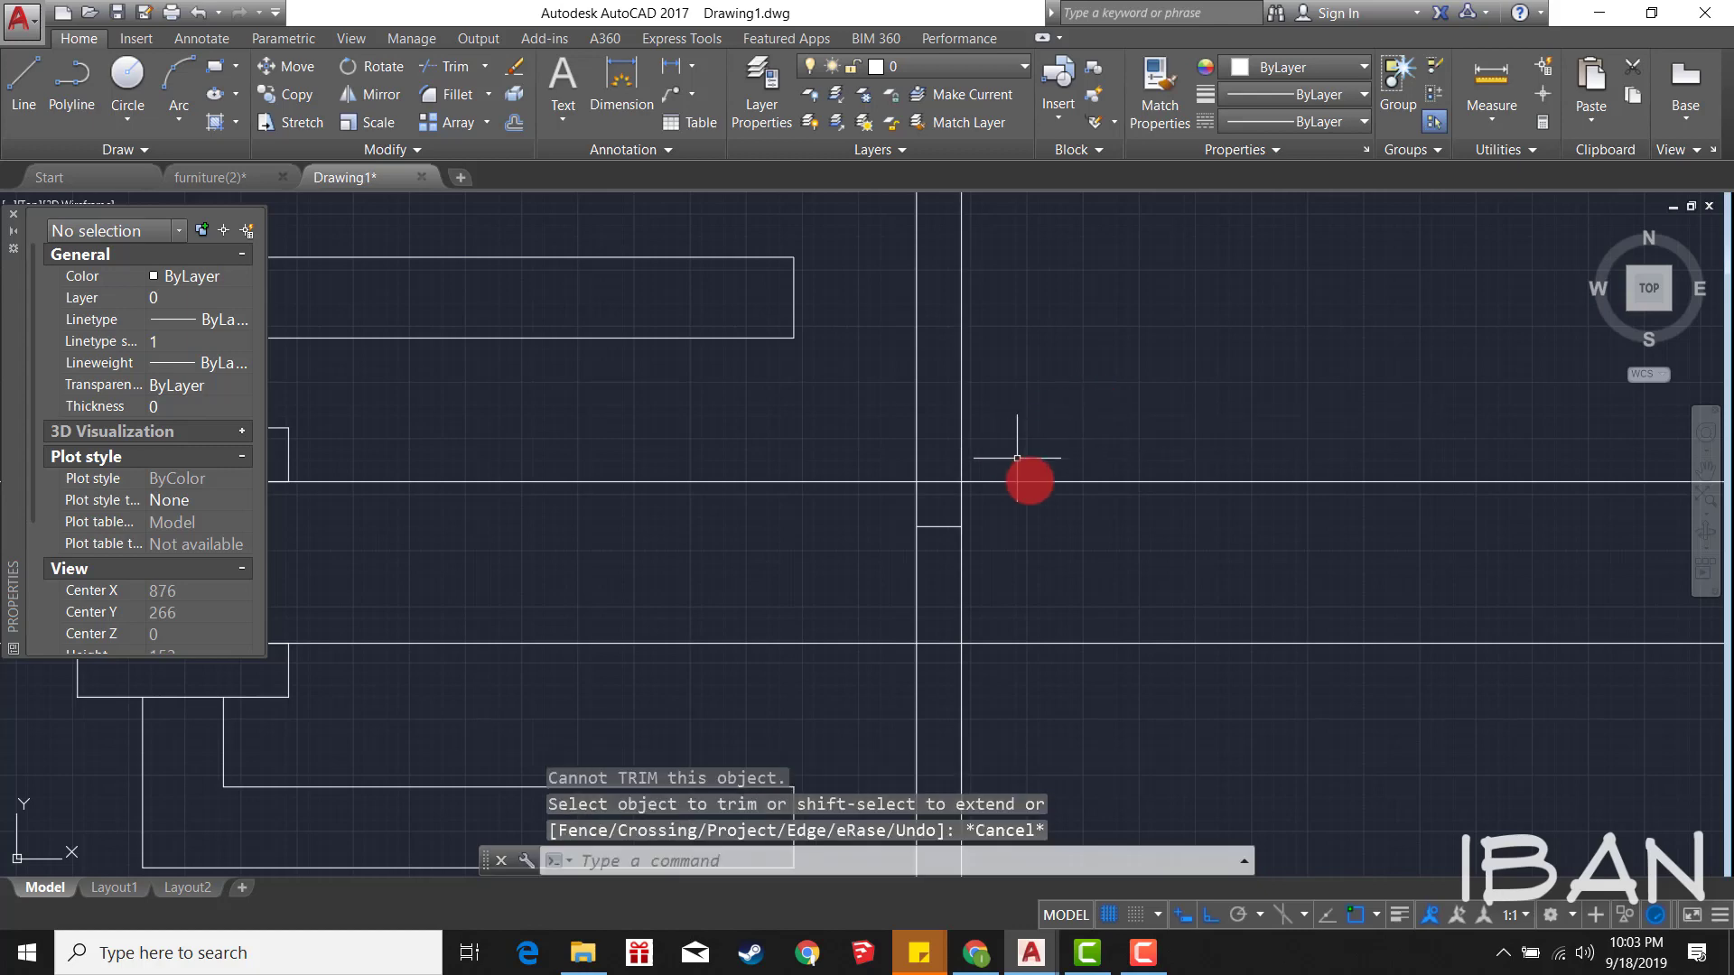
key(Escape)
click(1026, 457)
key(Escape)
Step: Move the short horizontal segment up 5 units
scroll(978, 458, up, 3)
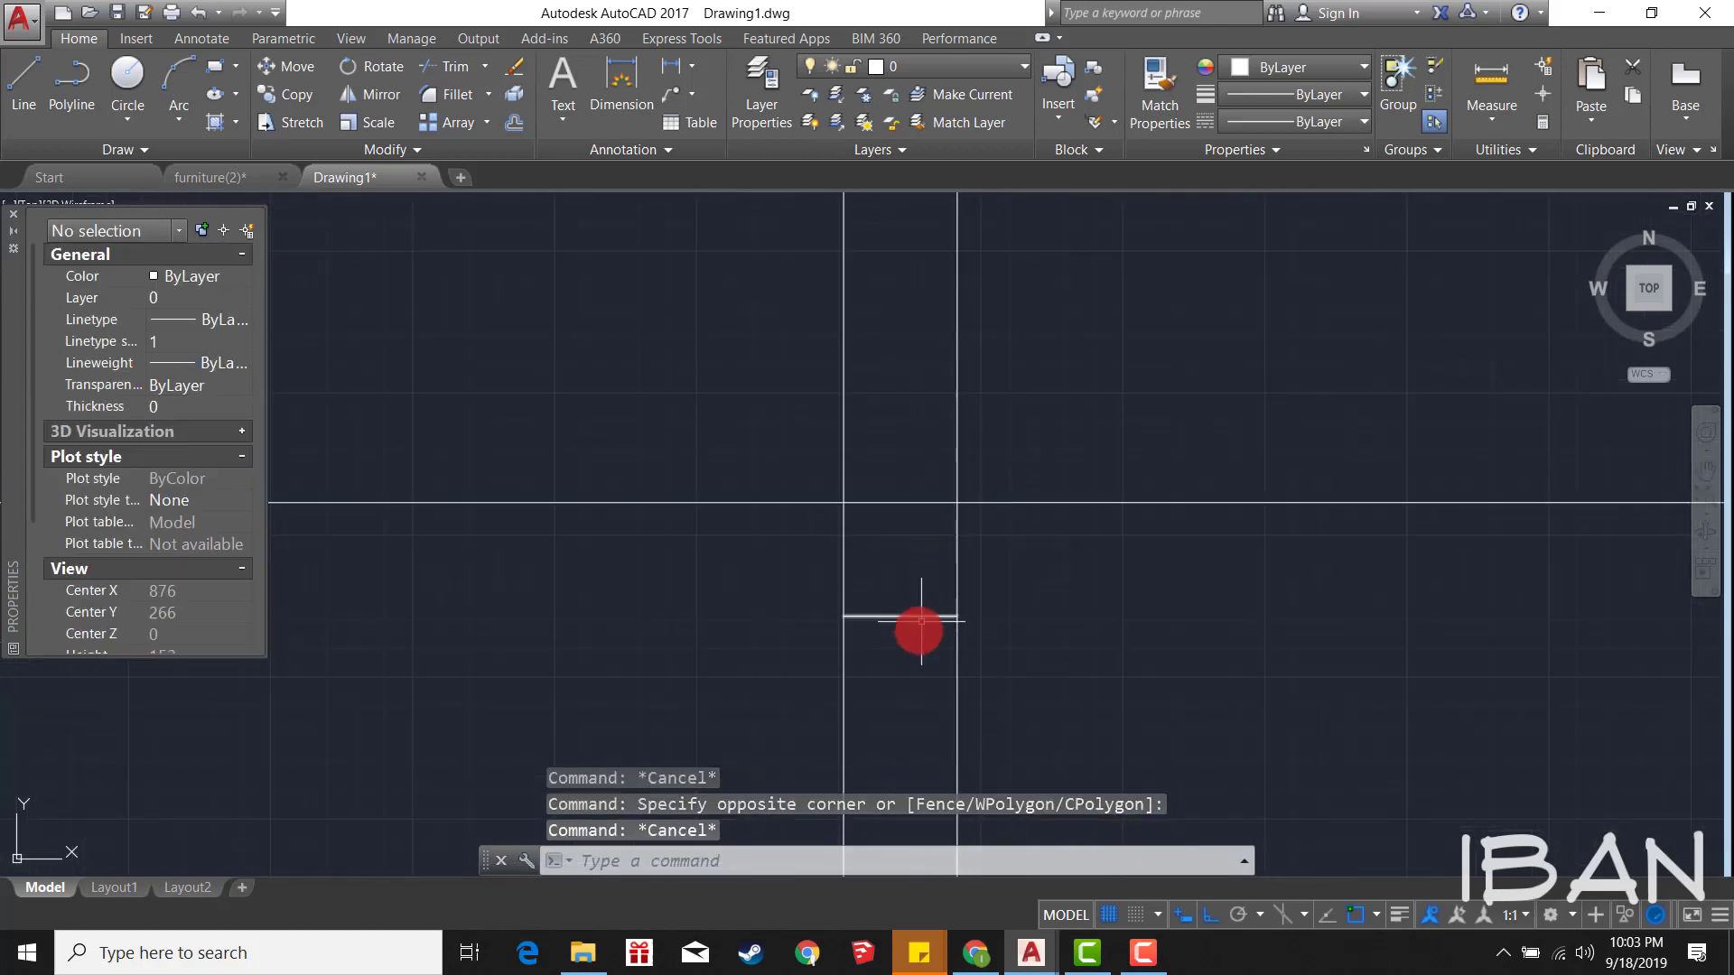
click(908, 616)
text(m)
key(Return)
click(1096, 685)
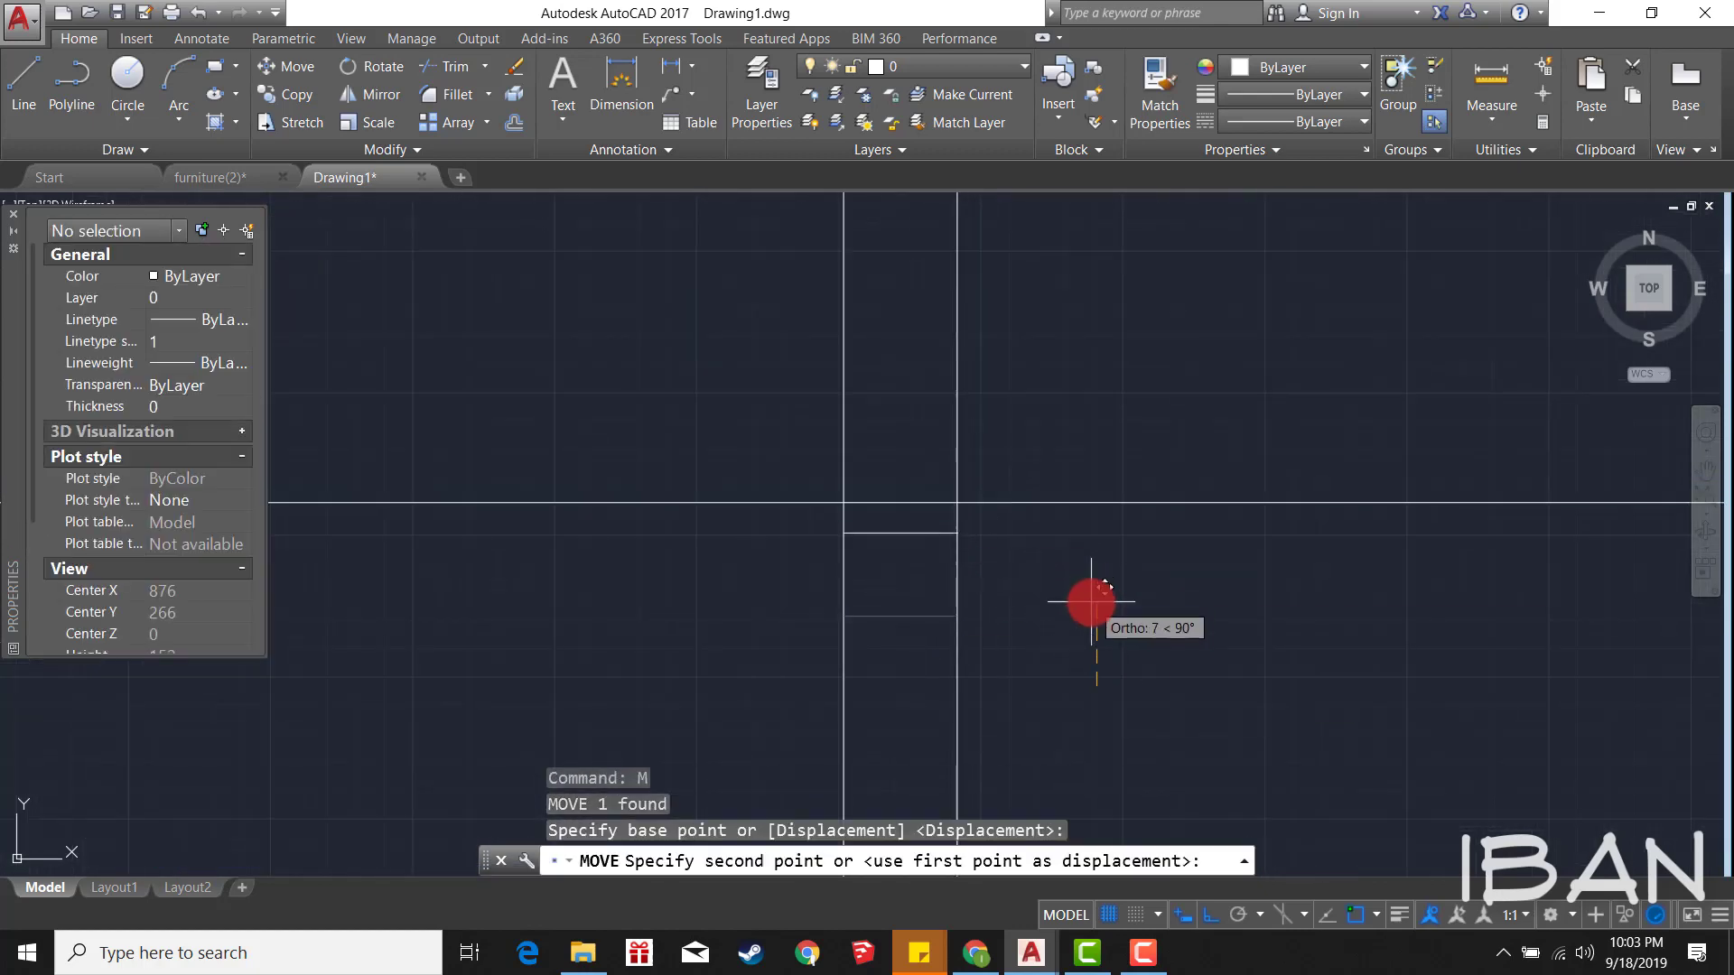
text(5)
key(Return)
scroll(914, 523, down, 3)
key(Escape)
Step: Explode the door block into separate lines
scroll(890, 515, up, 2)
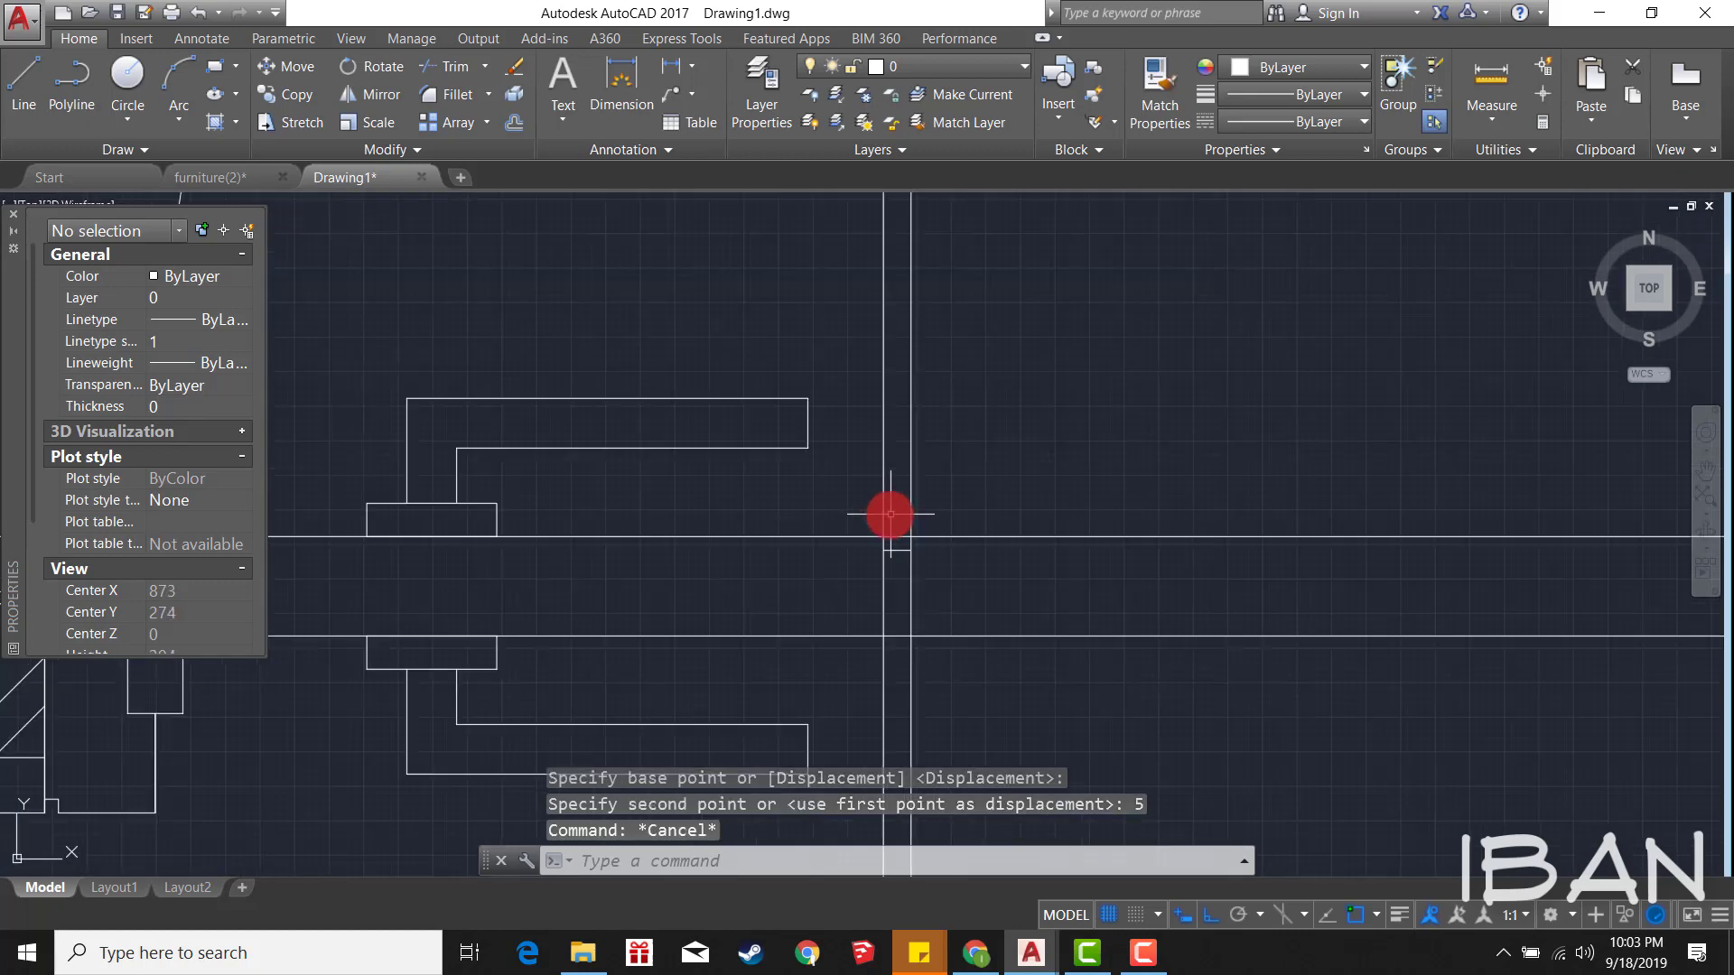
scroll(890, 515, up, 2)
click(975, 511)
click(968, 560)
text(x)
key(Return)
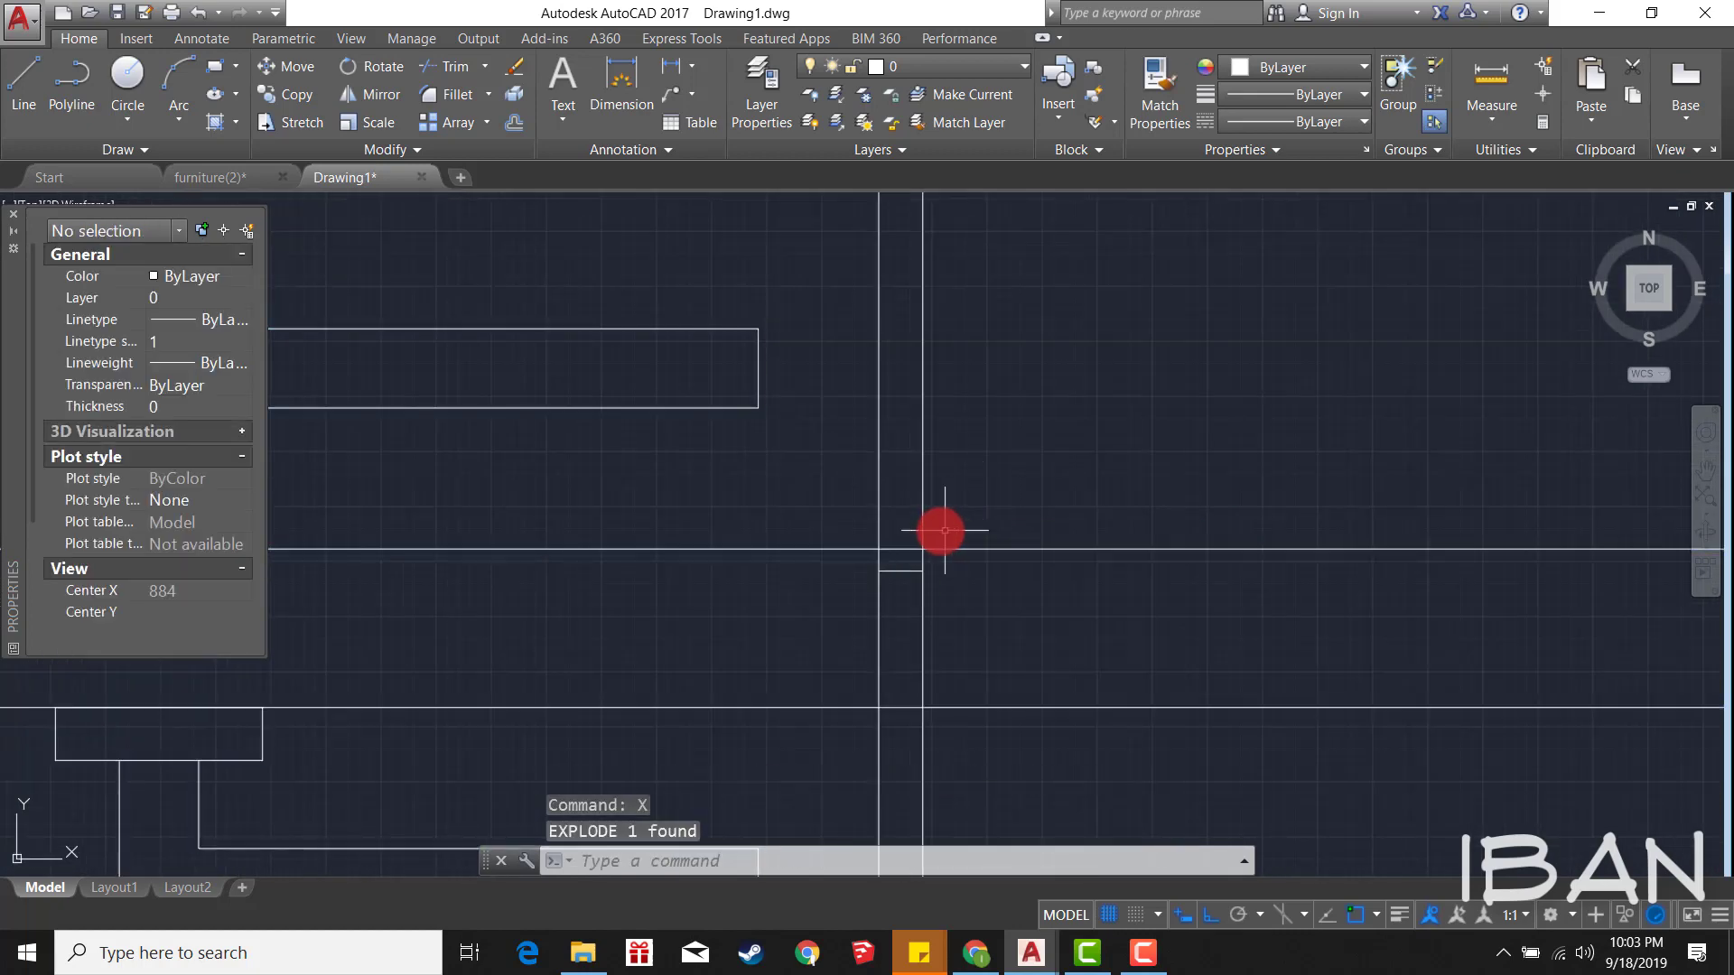
Step: Start a trim at the door edge and pick the lines near it
key(Return)
key(Return)
scroll(826, 477, down, 2)
key(Escape)
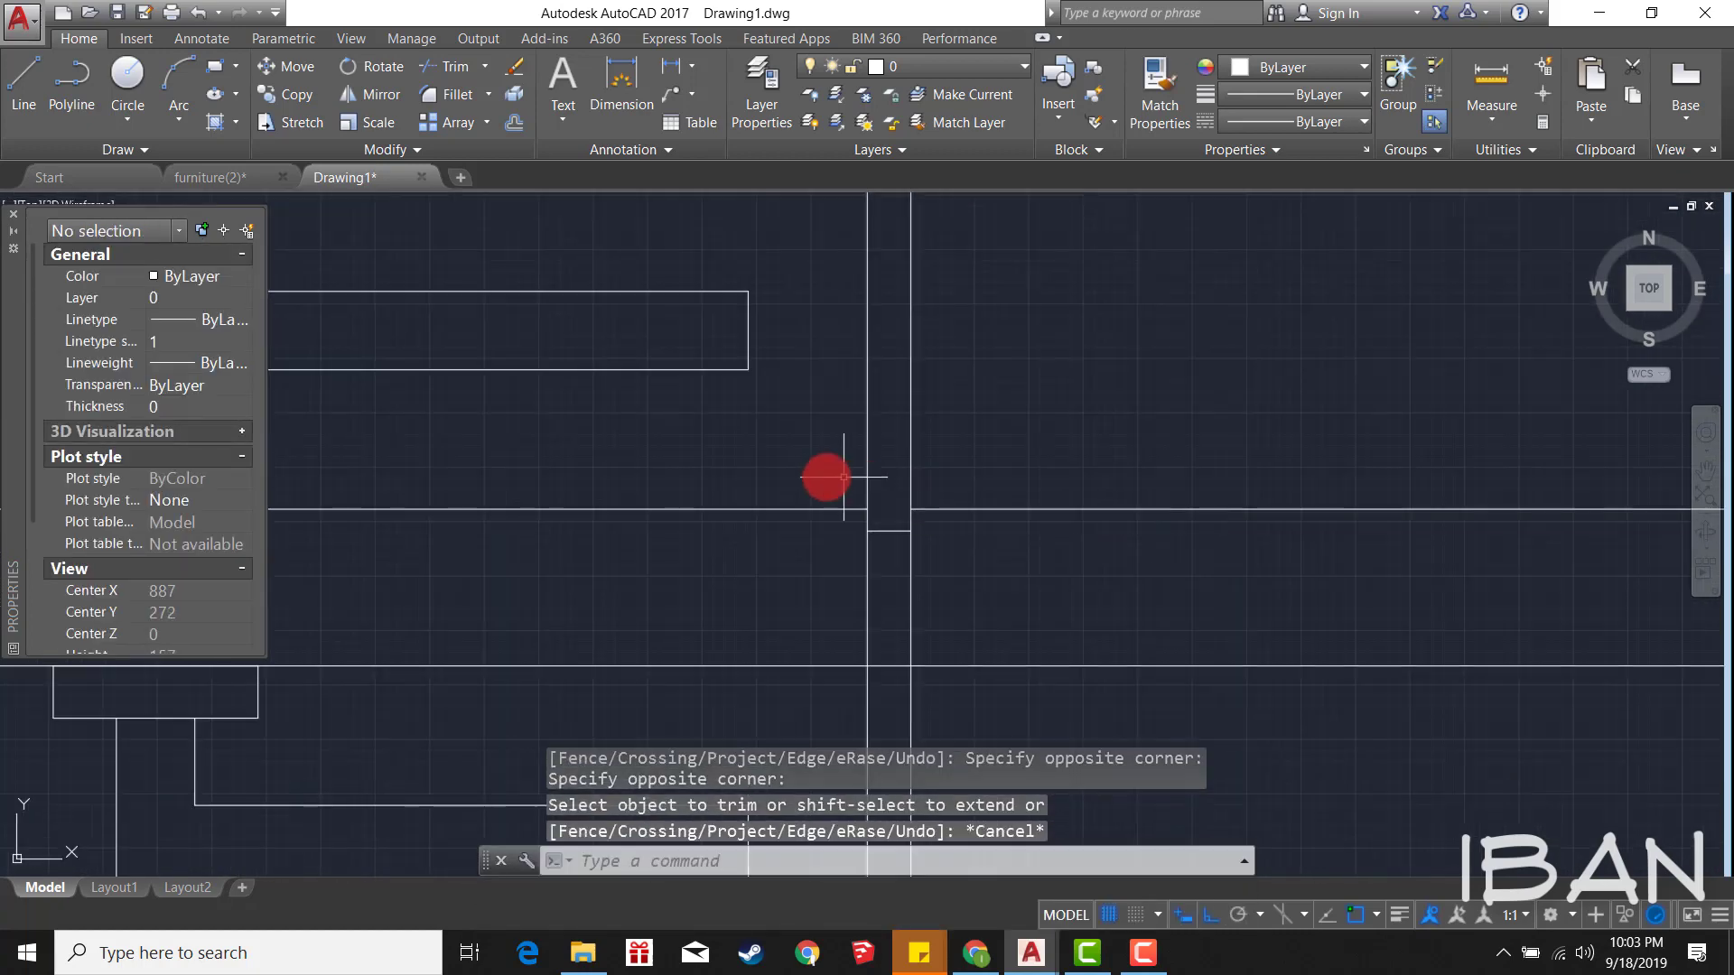
scroll(826, 477, up, 2)
click(889, 530)
click(1054, 607)
scroll(1054, 607, down, 3)
key(Escape)
scroll(844, 619, up, 2)
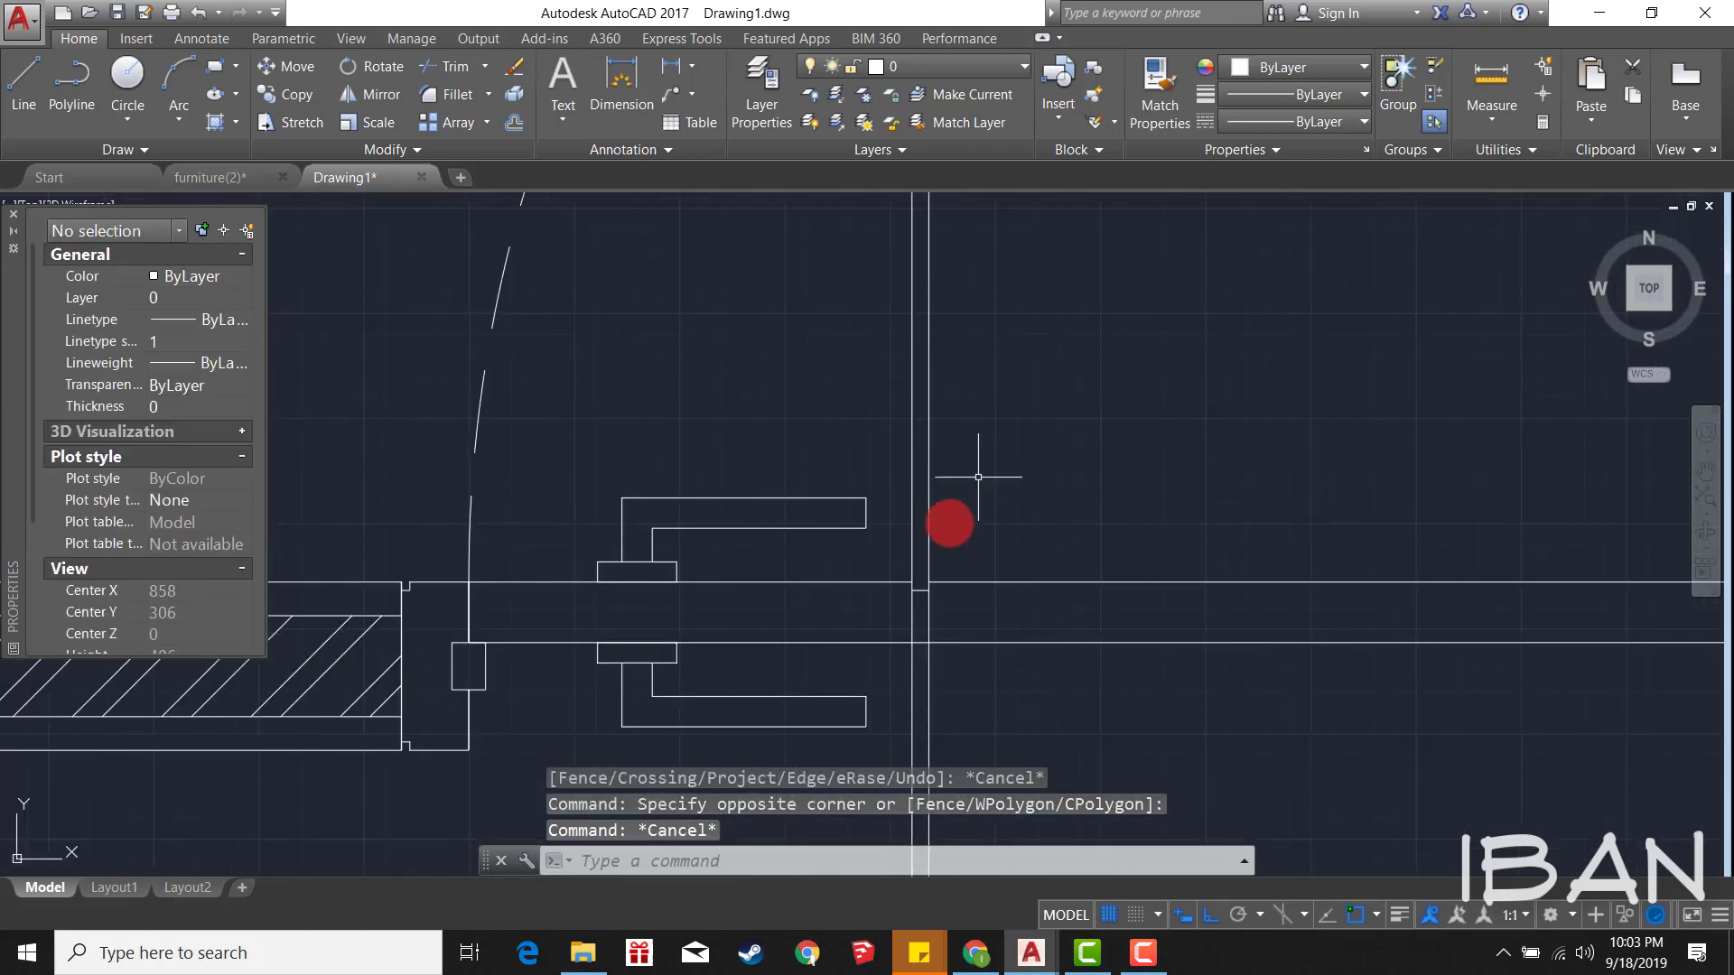
scroll(987, 484, up, 2)
Step: Trim the door edge using the two vertical guide lines as cutting edges
key(Return)
key(Return)
scroll(987, 588, down, 2)
key(Escape)
scroll(994, 515, up, 2)
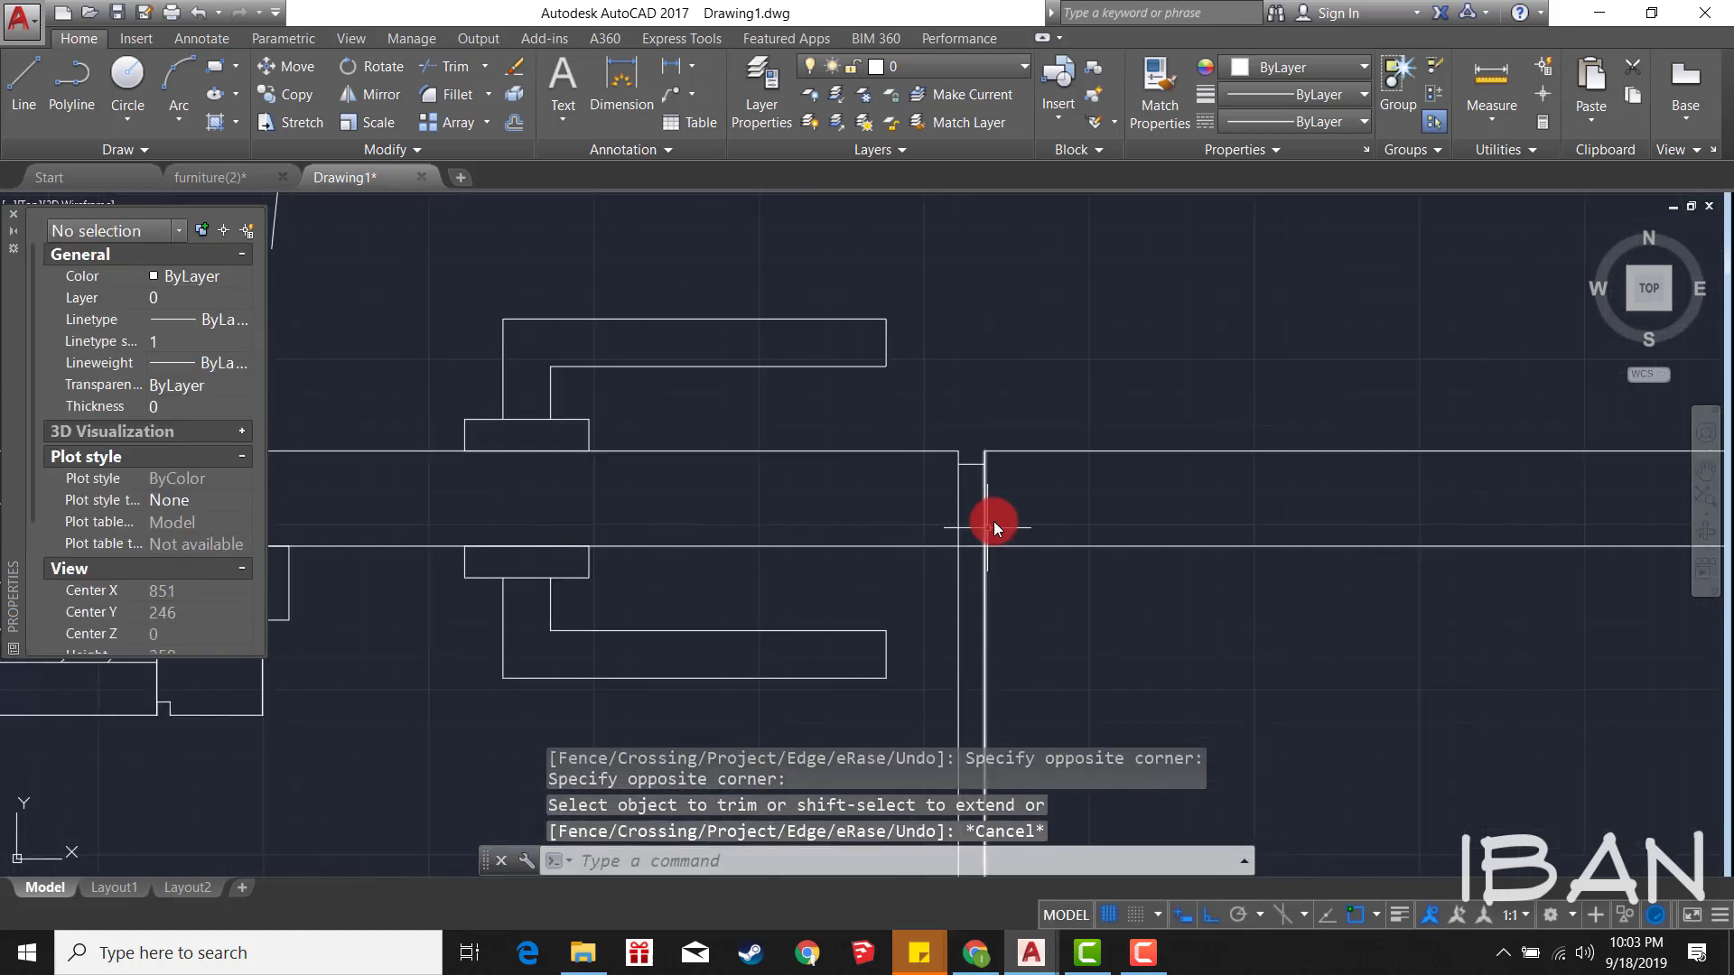
scroll(1036, 519, up, 1)
key(Escape)
scroll(1036, 520, down, 2)
click(1123, 732)
click(949, 720)
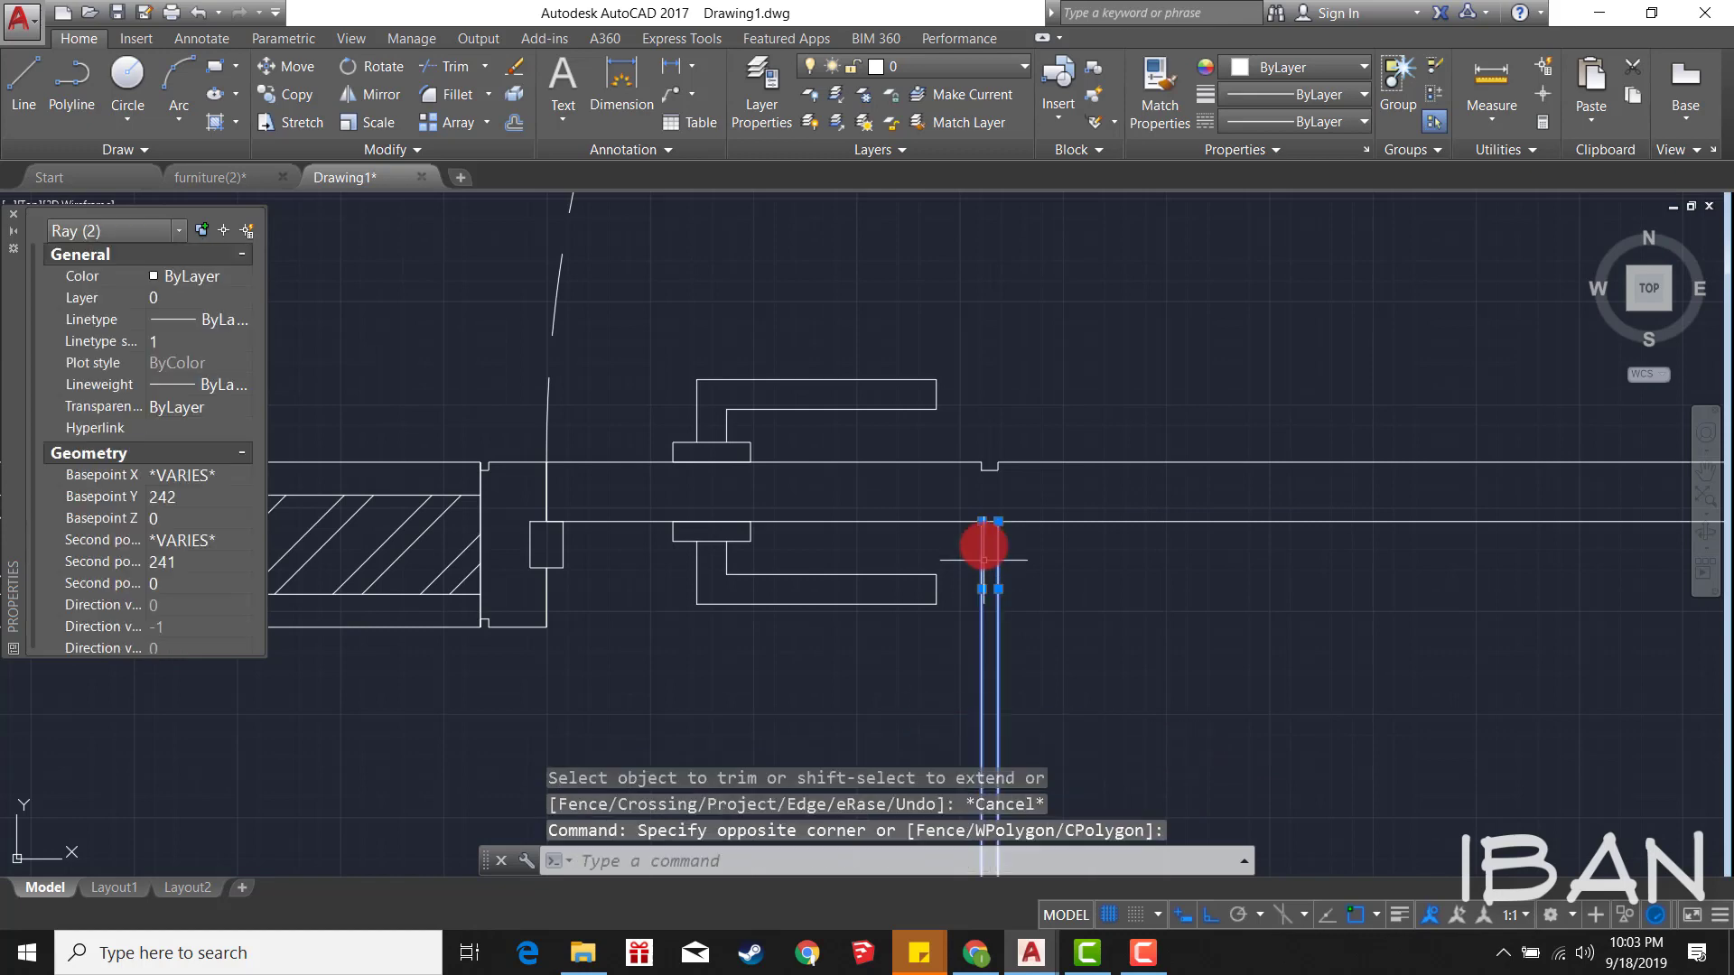
key(Return)
key(Escape)
Step: Erase the two vertical guide lines with E
click(1029, 673)
click(940, 689)
text(e)
key(Return)
scroll(999, 491, down, 5)
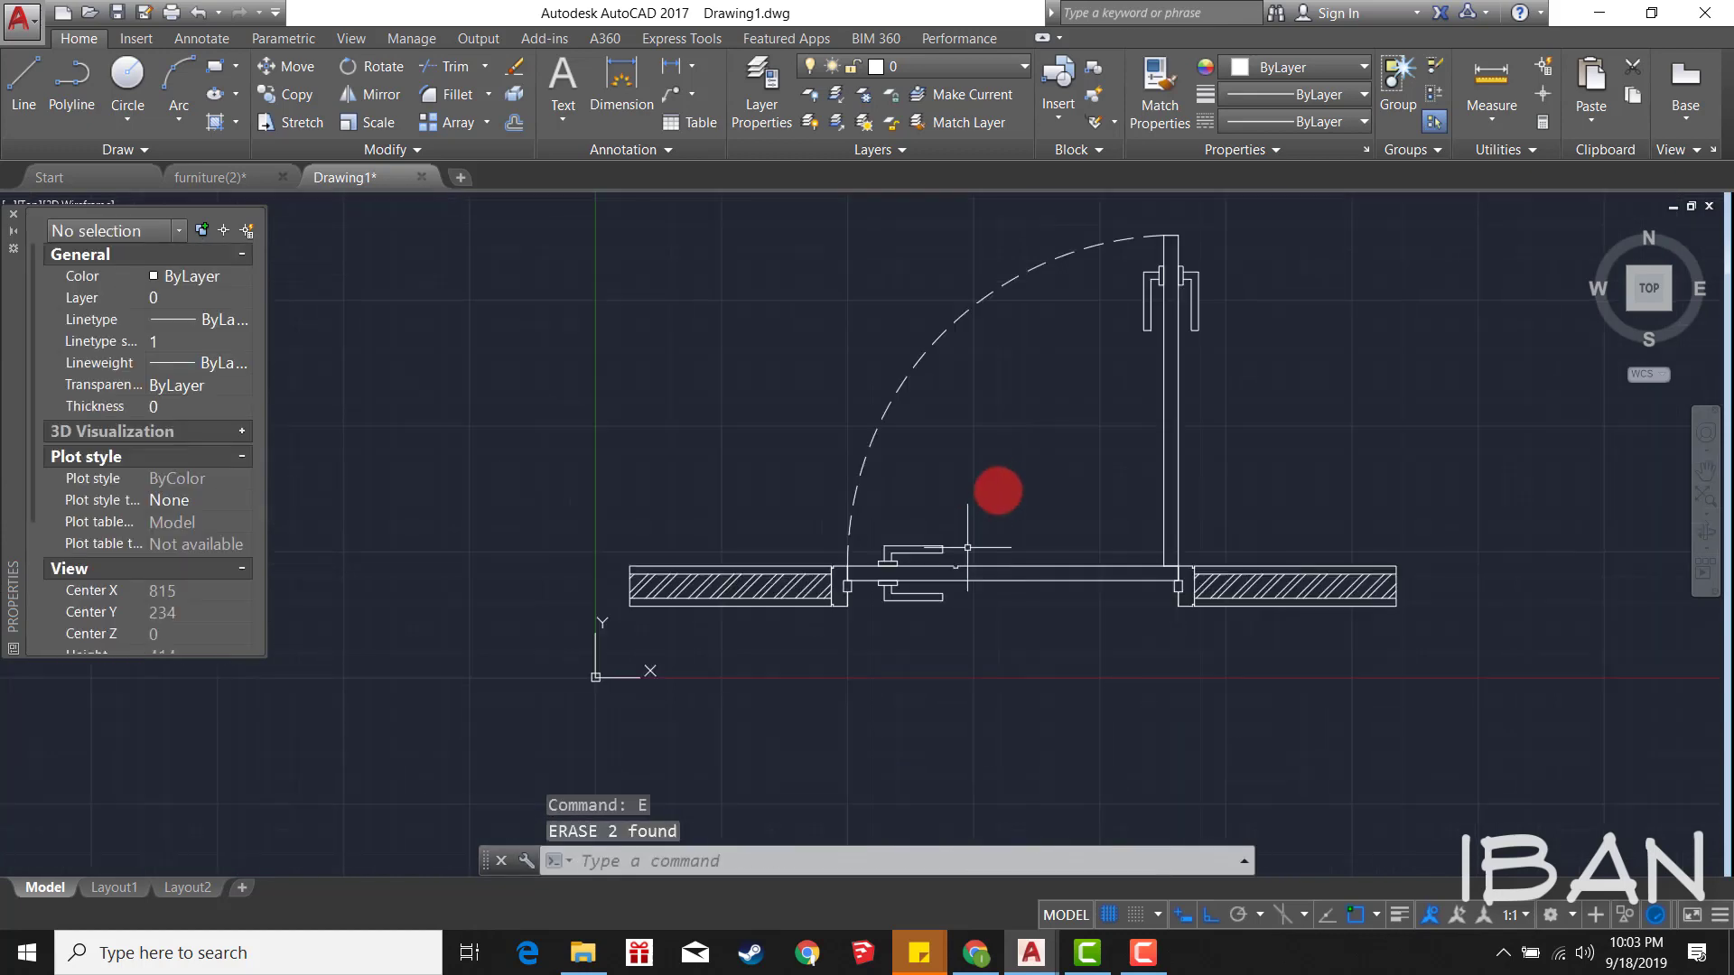
scroll(1041, 376, up, 1)
scroll(976, 433, down, 1)
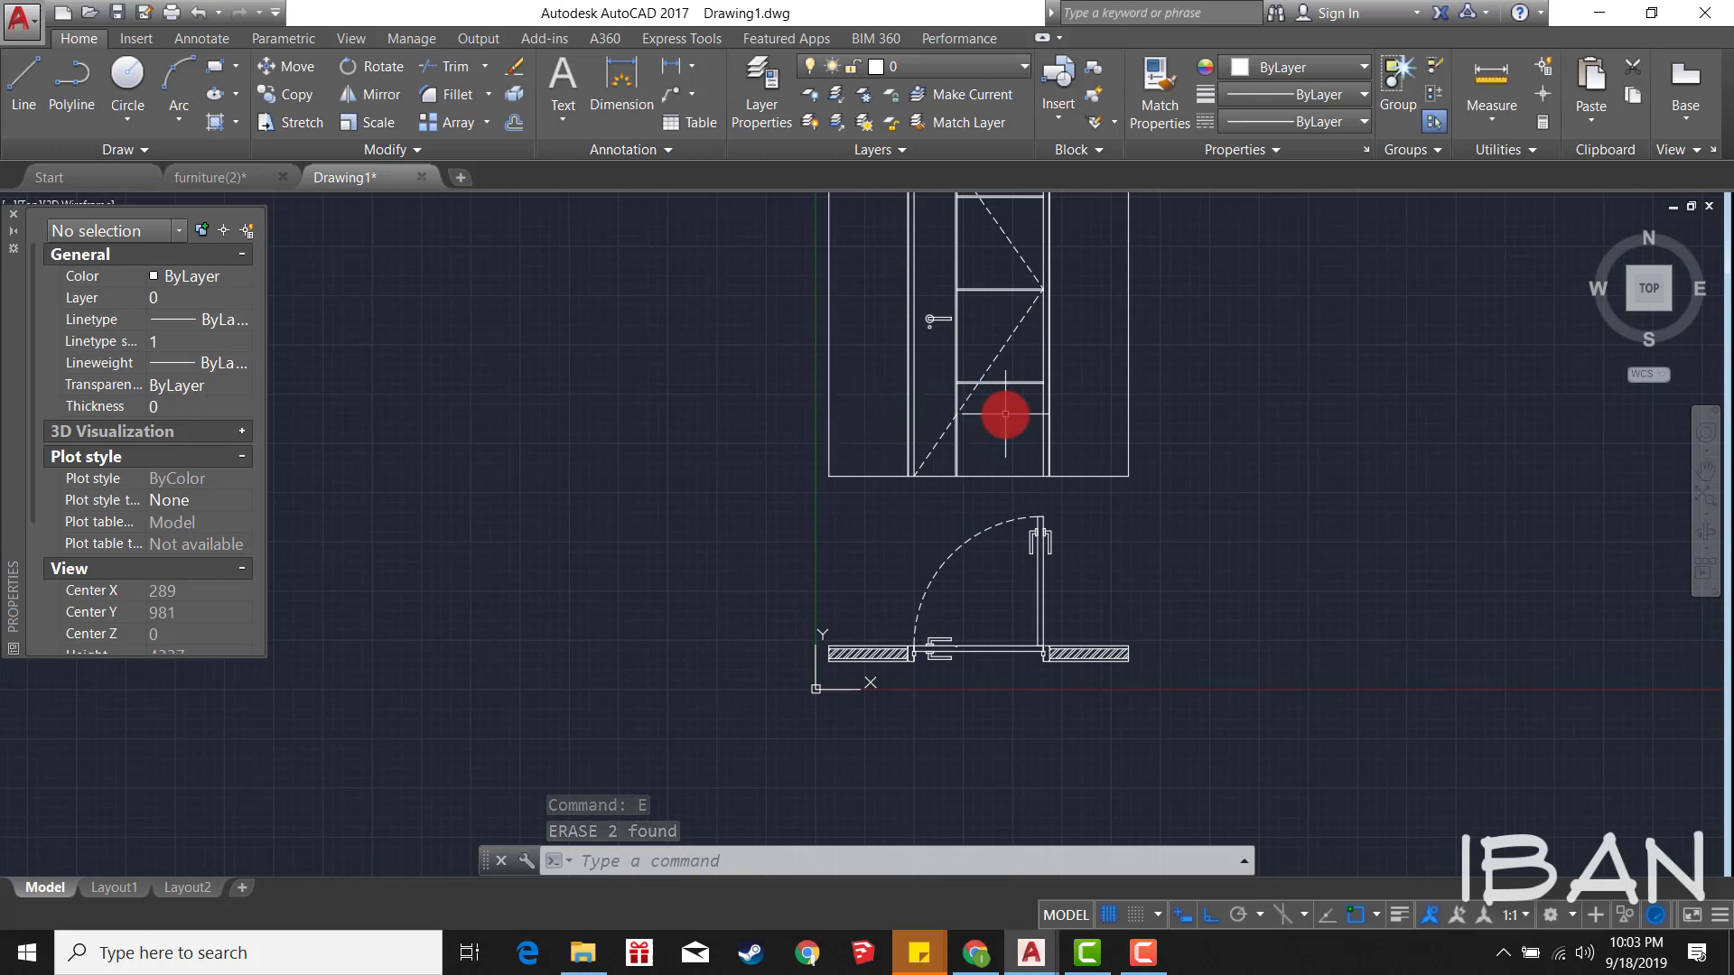
Step: Draw the cut line: horizontal across the elevation, a downward leg, and a diagonal tick with Ortho off
text(l)
key(Return)
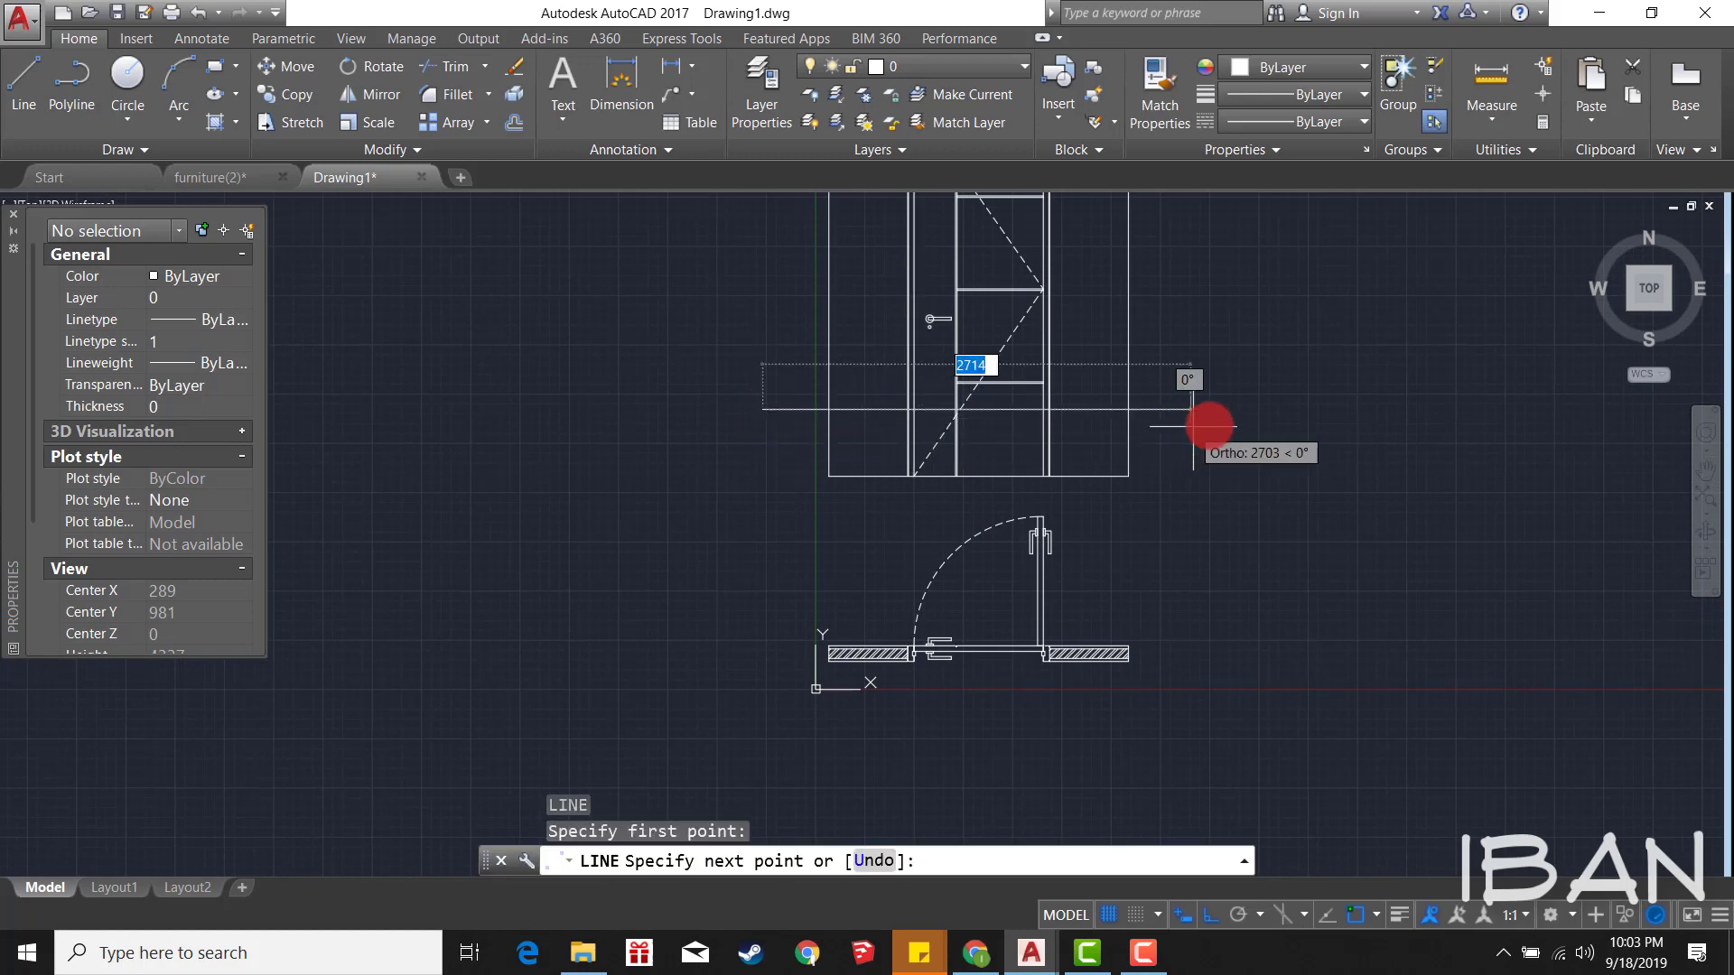
key(Escape)
middle_drag(901, 371, 902, 417)
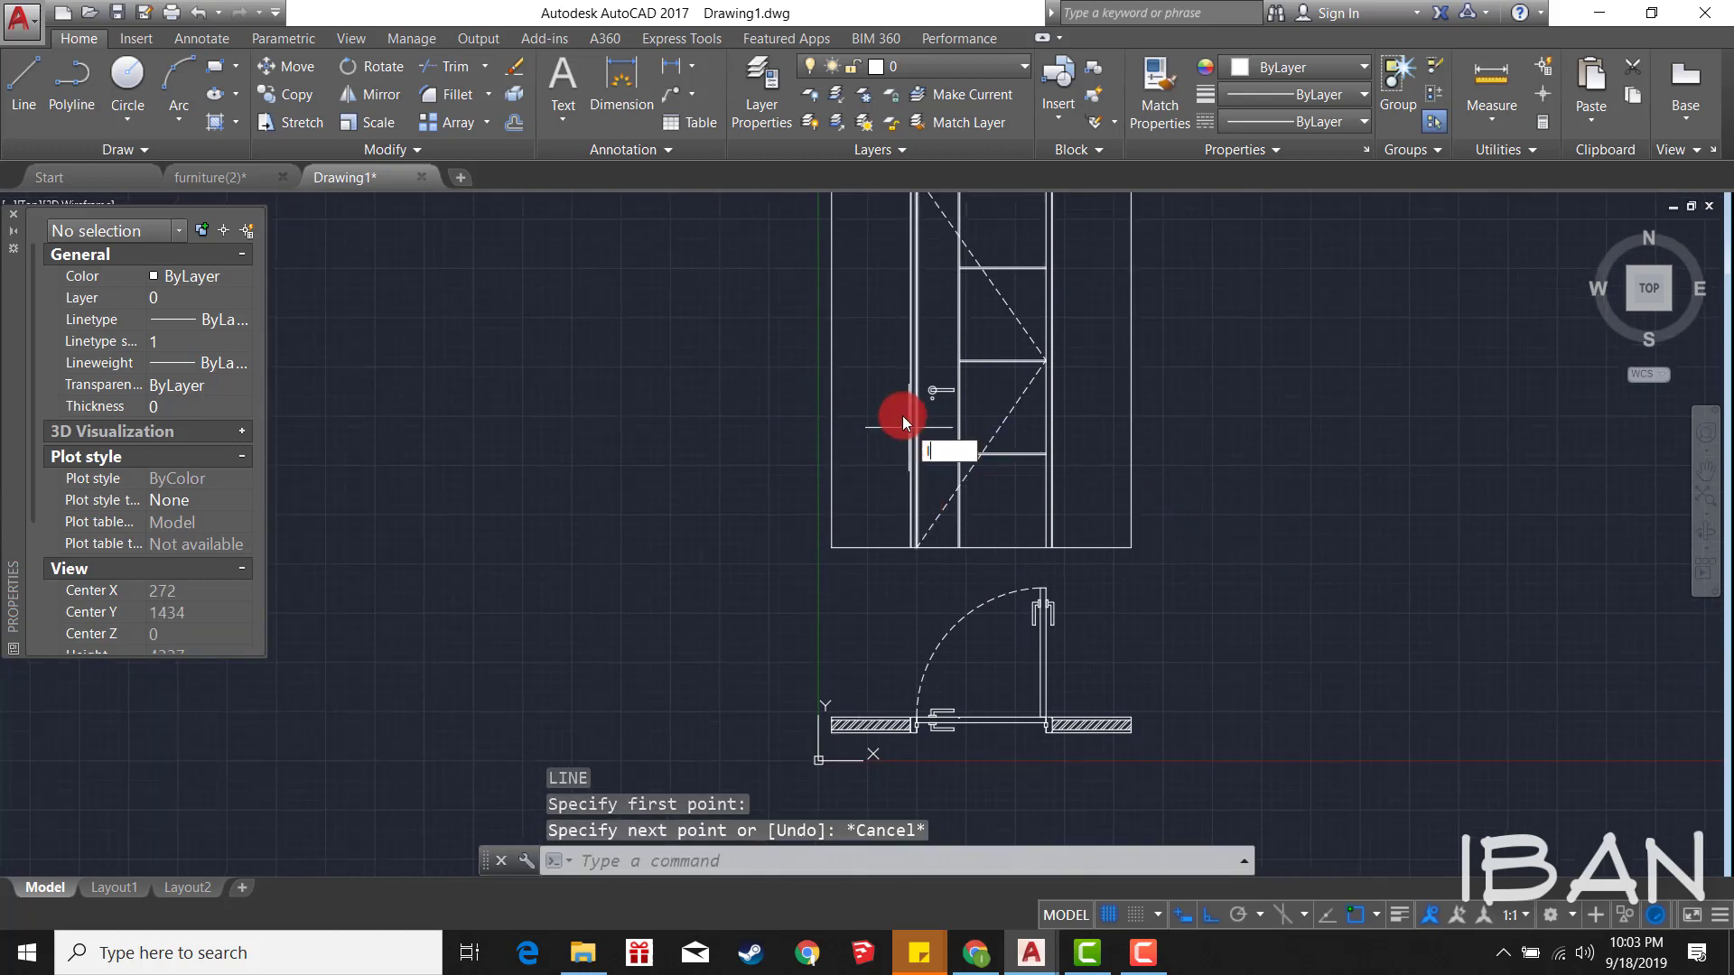
key(Return)
click(847, 335)
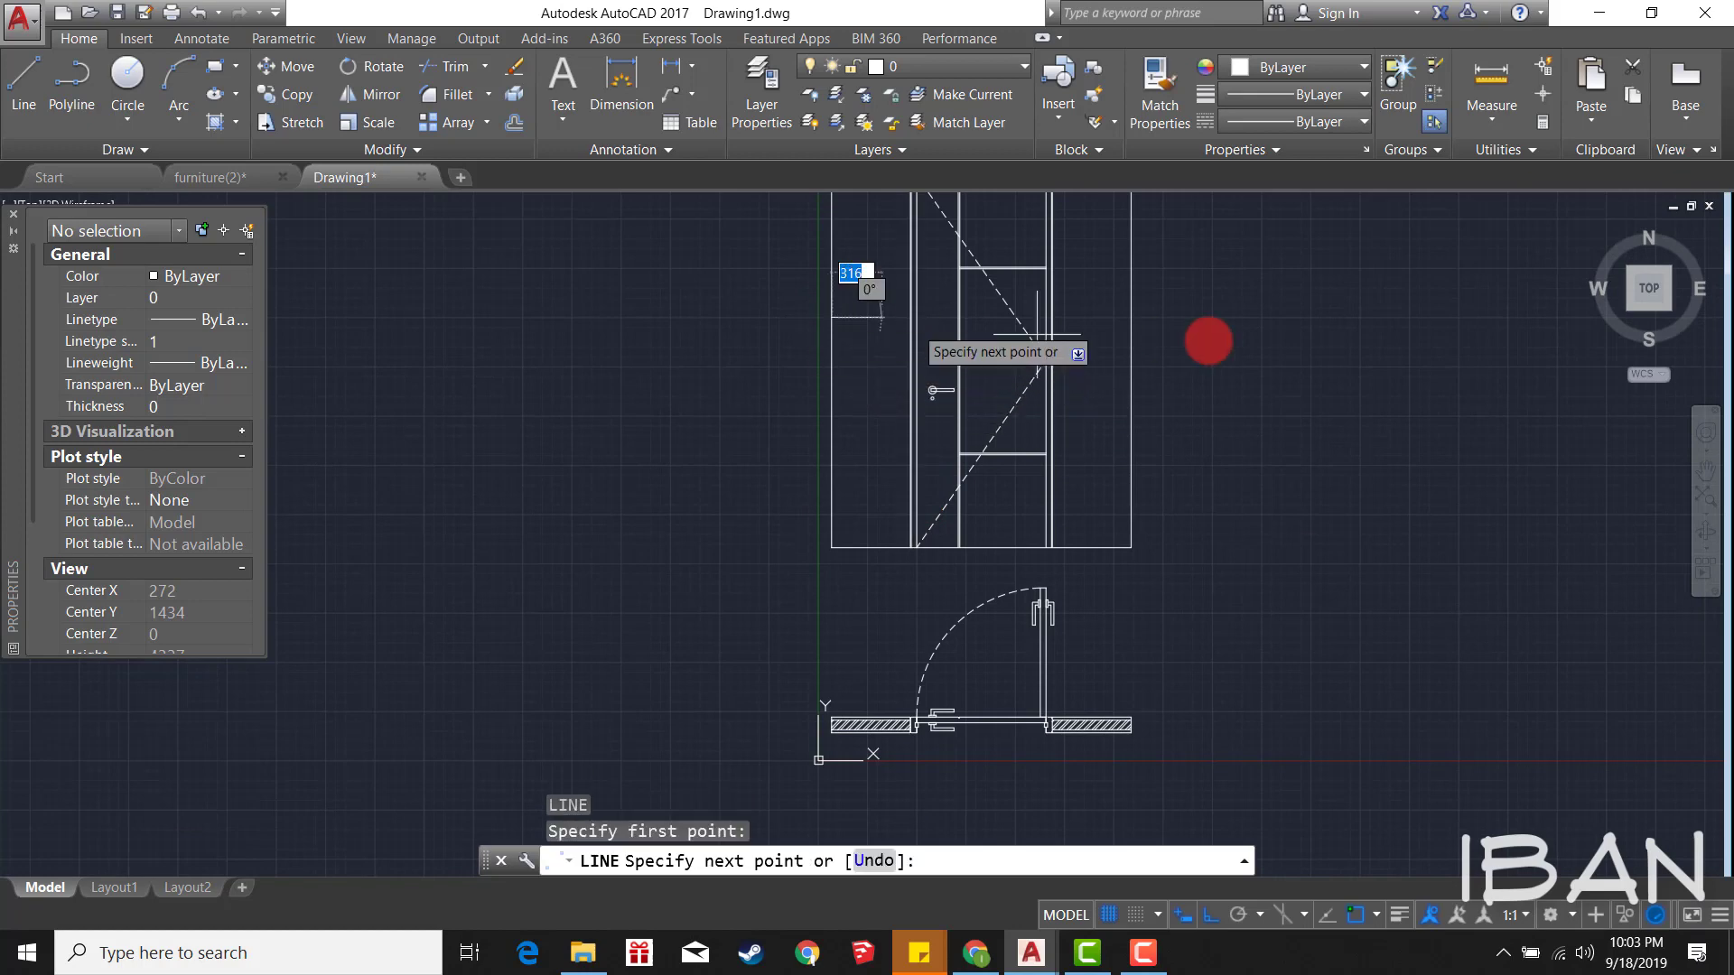
click(1197, 314)
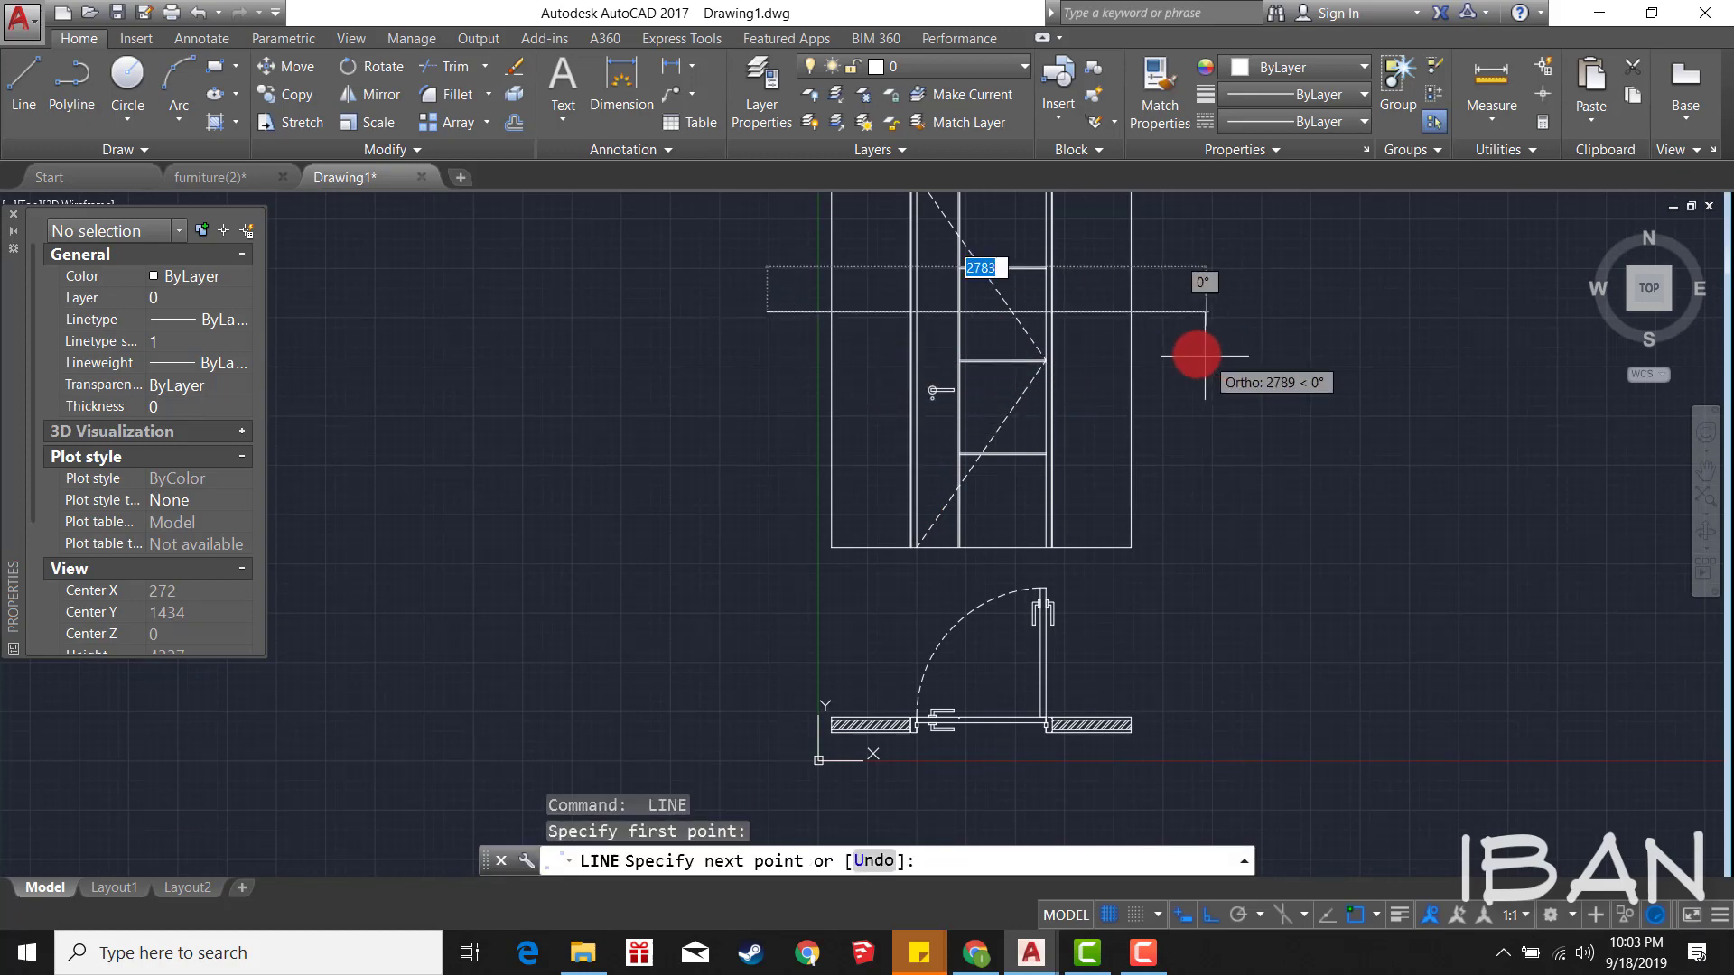
click(1210, 912)
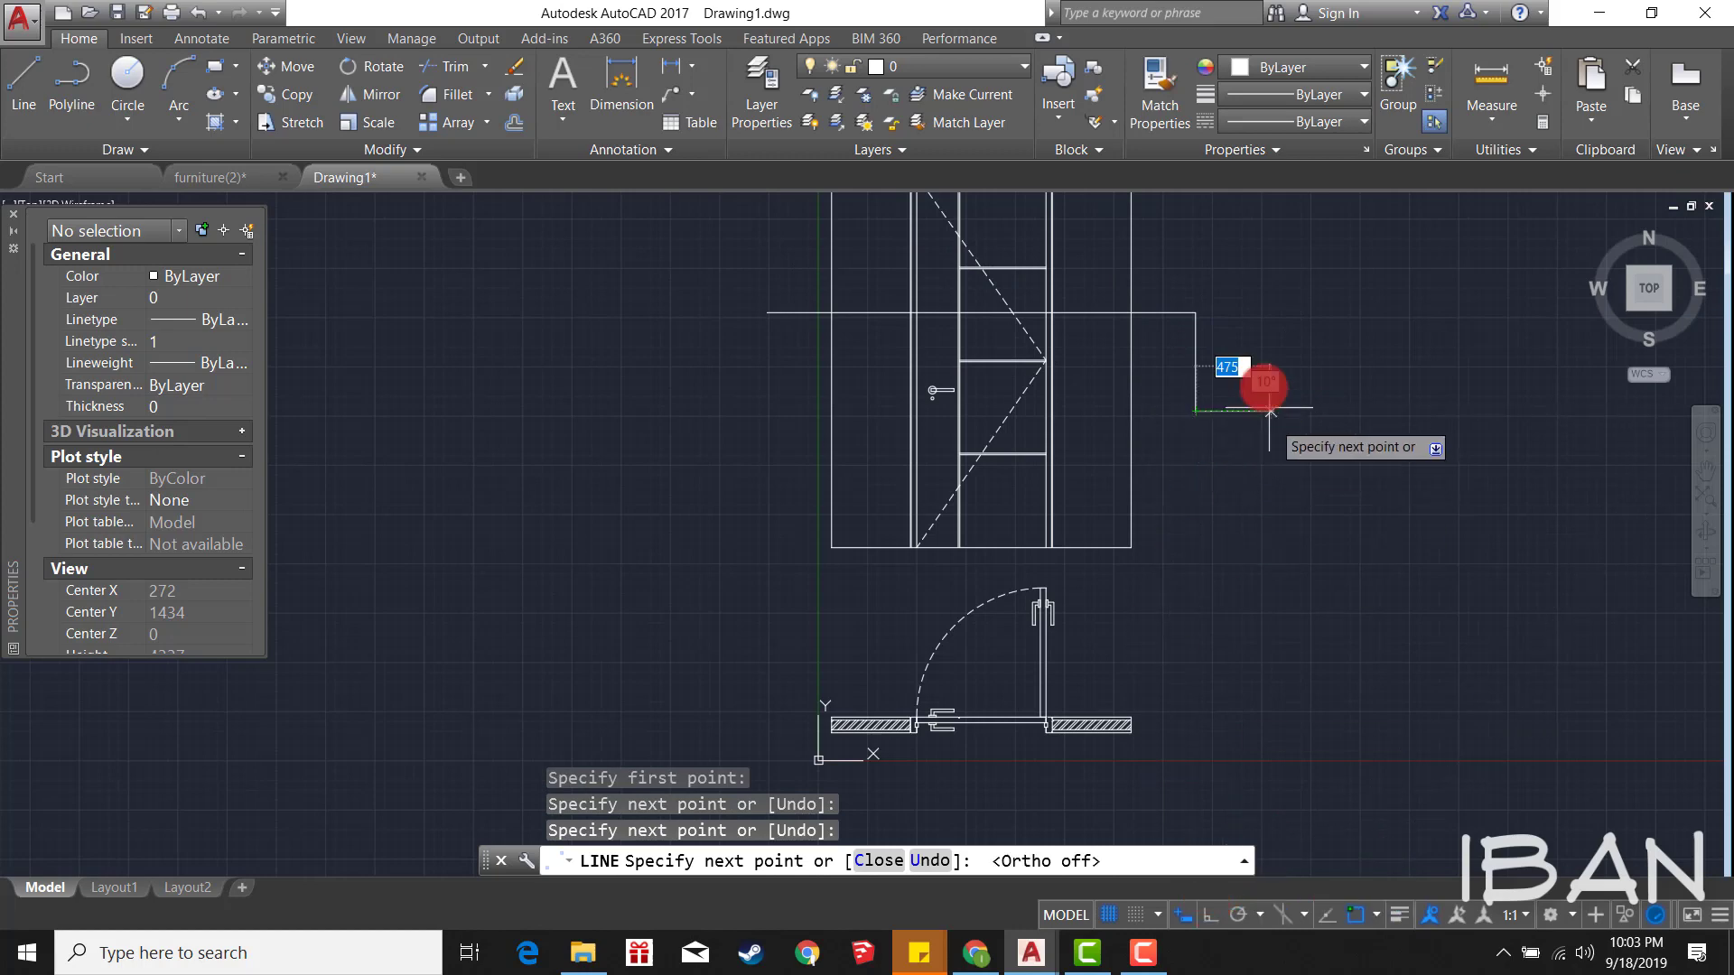
click(1233, 361)
key(Escape)
click(1298, 457)
click(1162, 271)
middle_drag(1162, 271, 1133, 334)
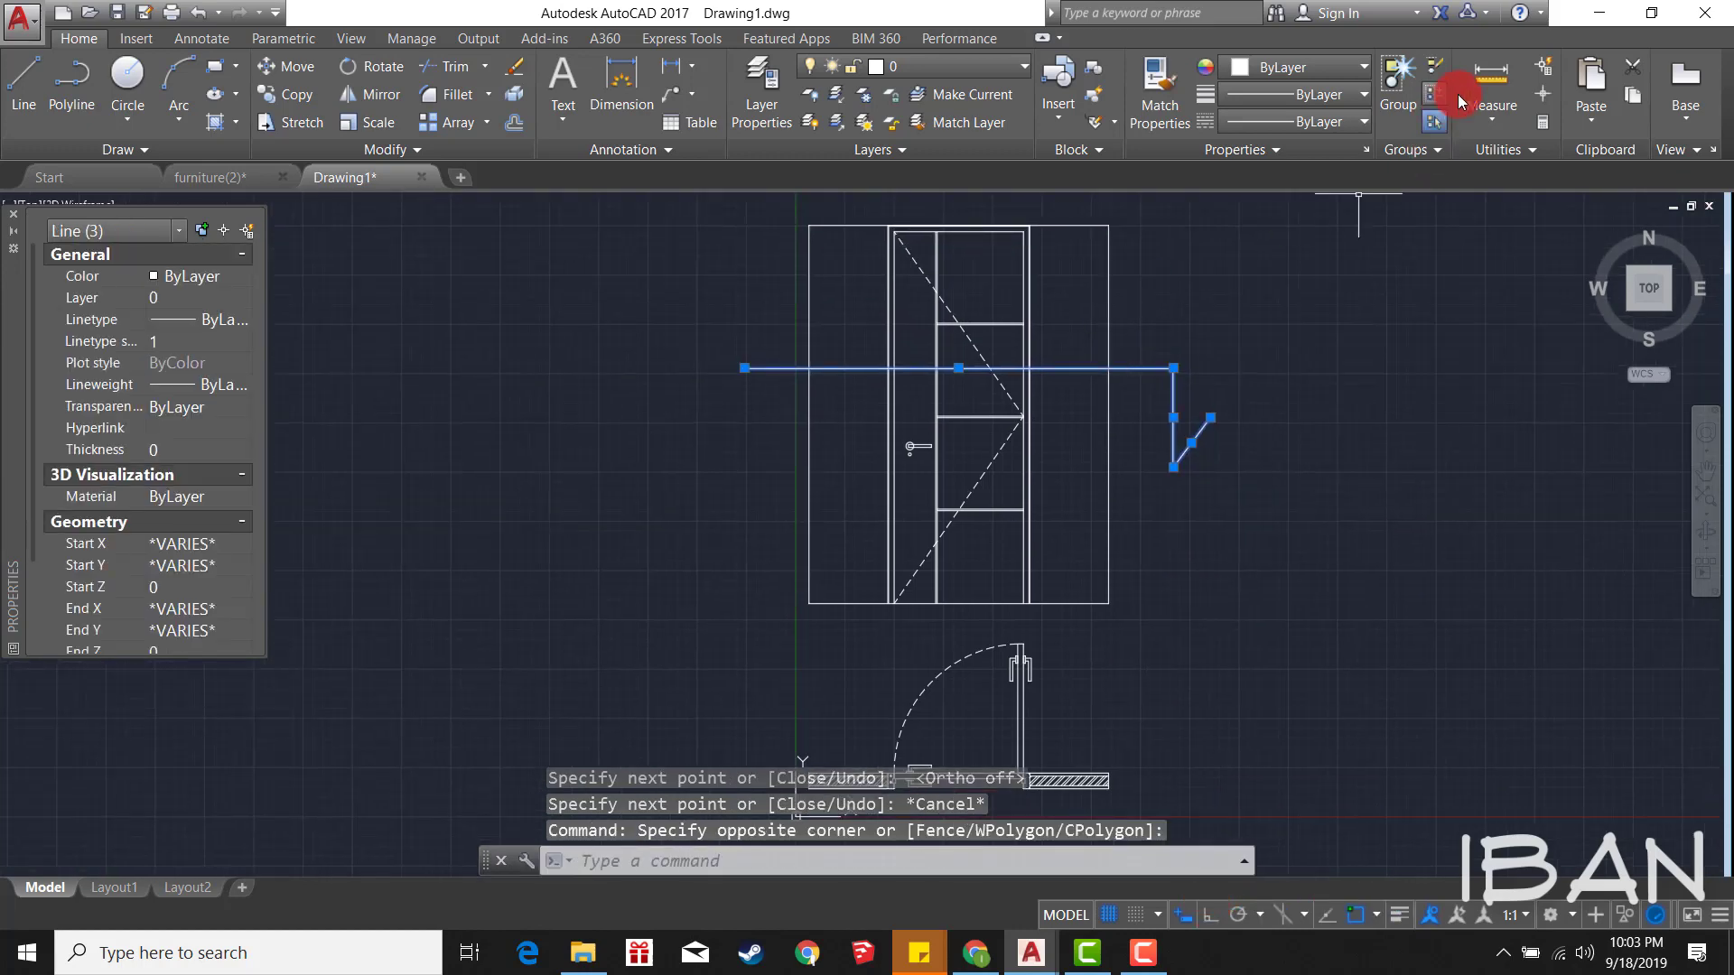
Step: Color the three section-cut lines True Color red 255,0,0
click(1322, 69)
click(1287, 330)
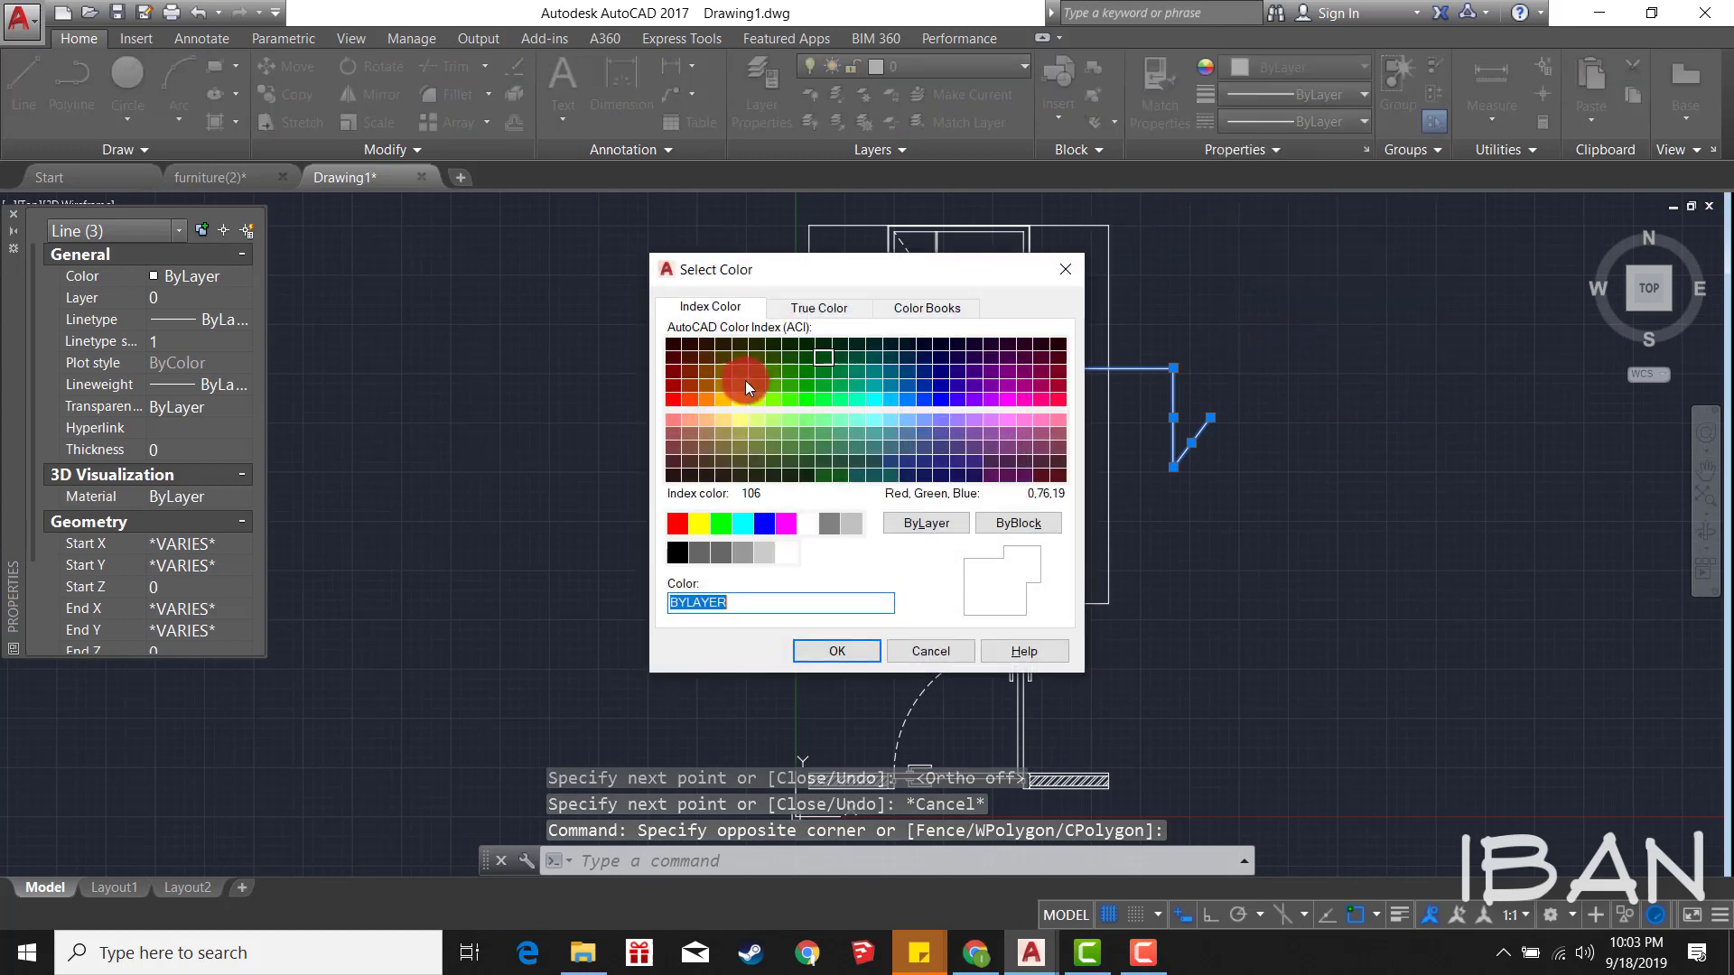
click(760, 304)
click(876, 647)
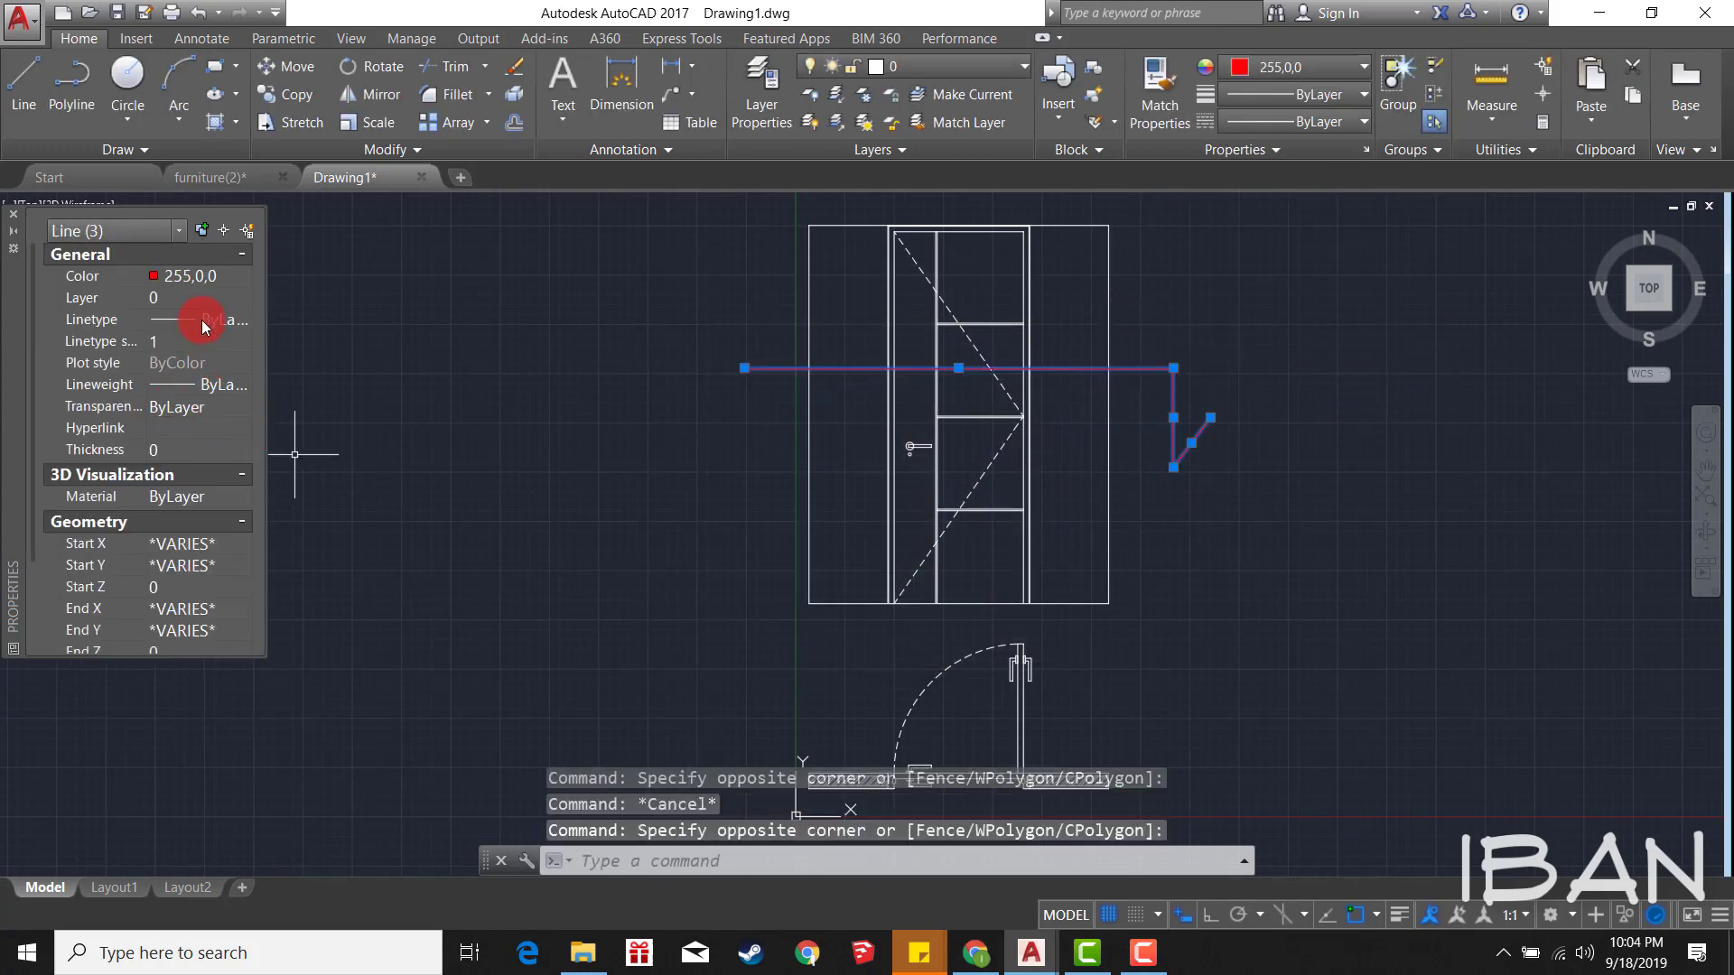
click(199, 318)
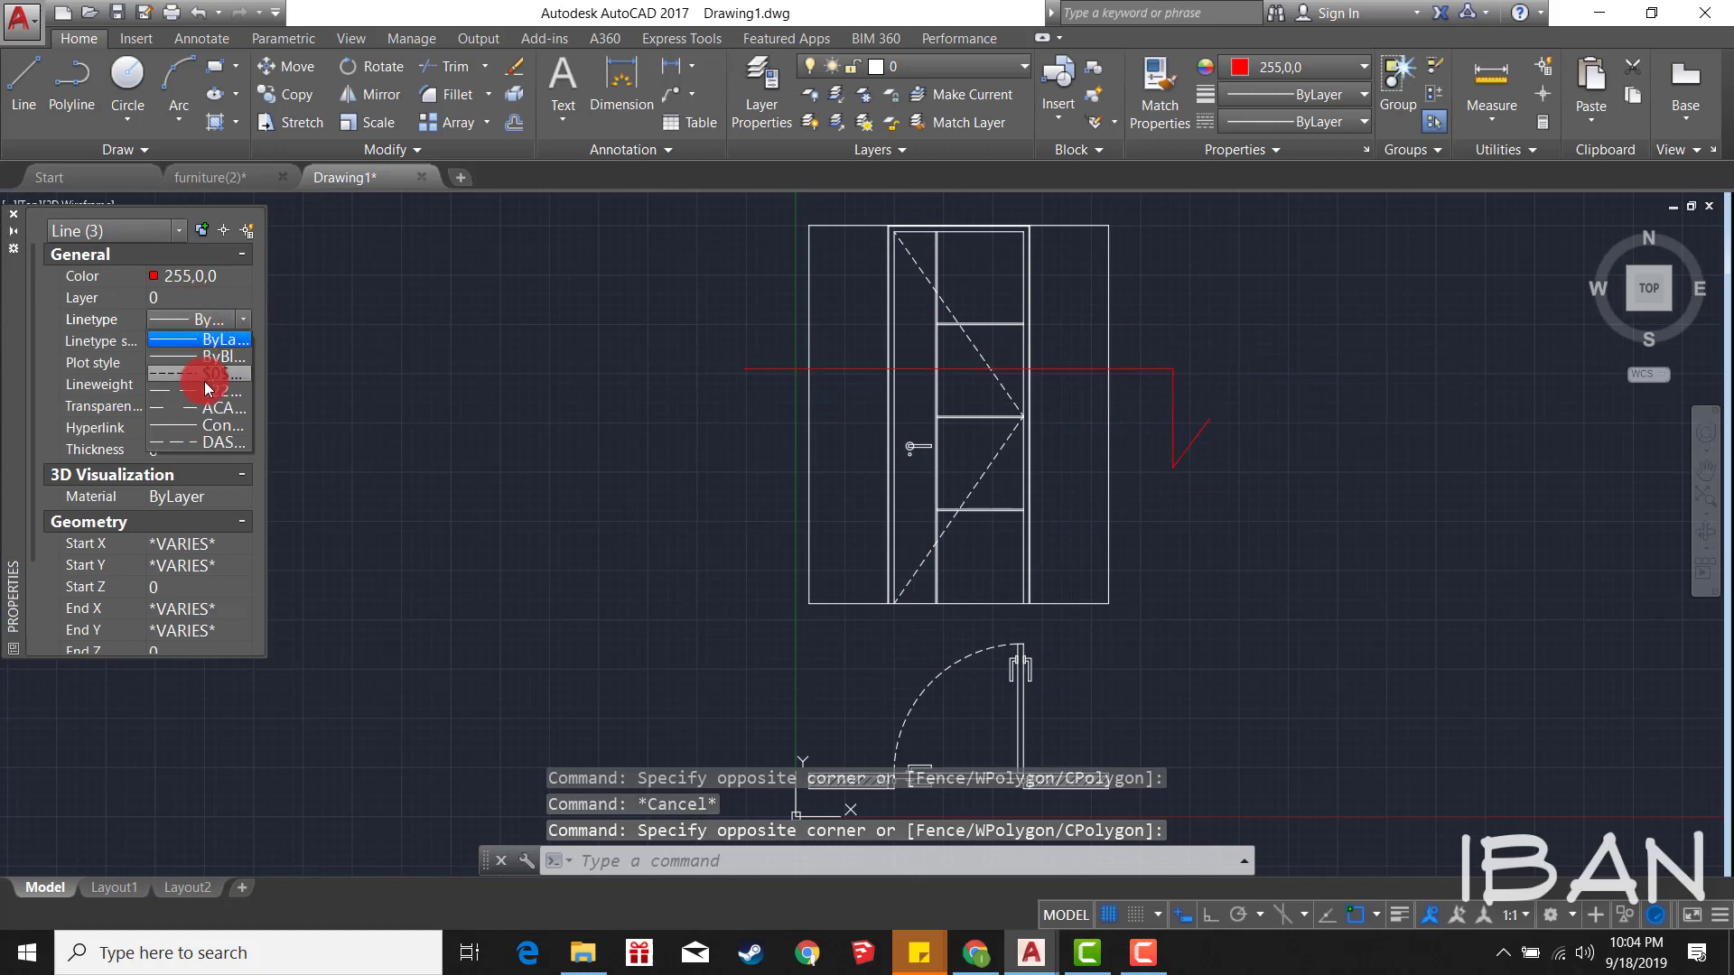
key(Escape)
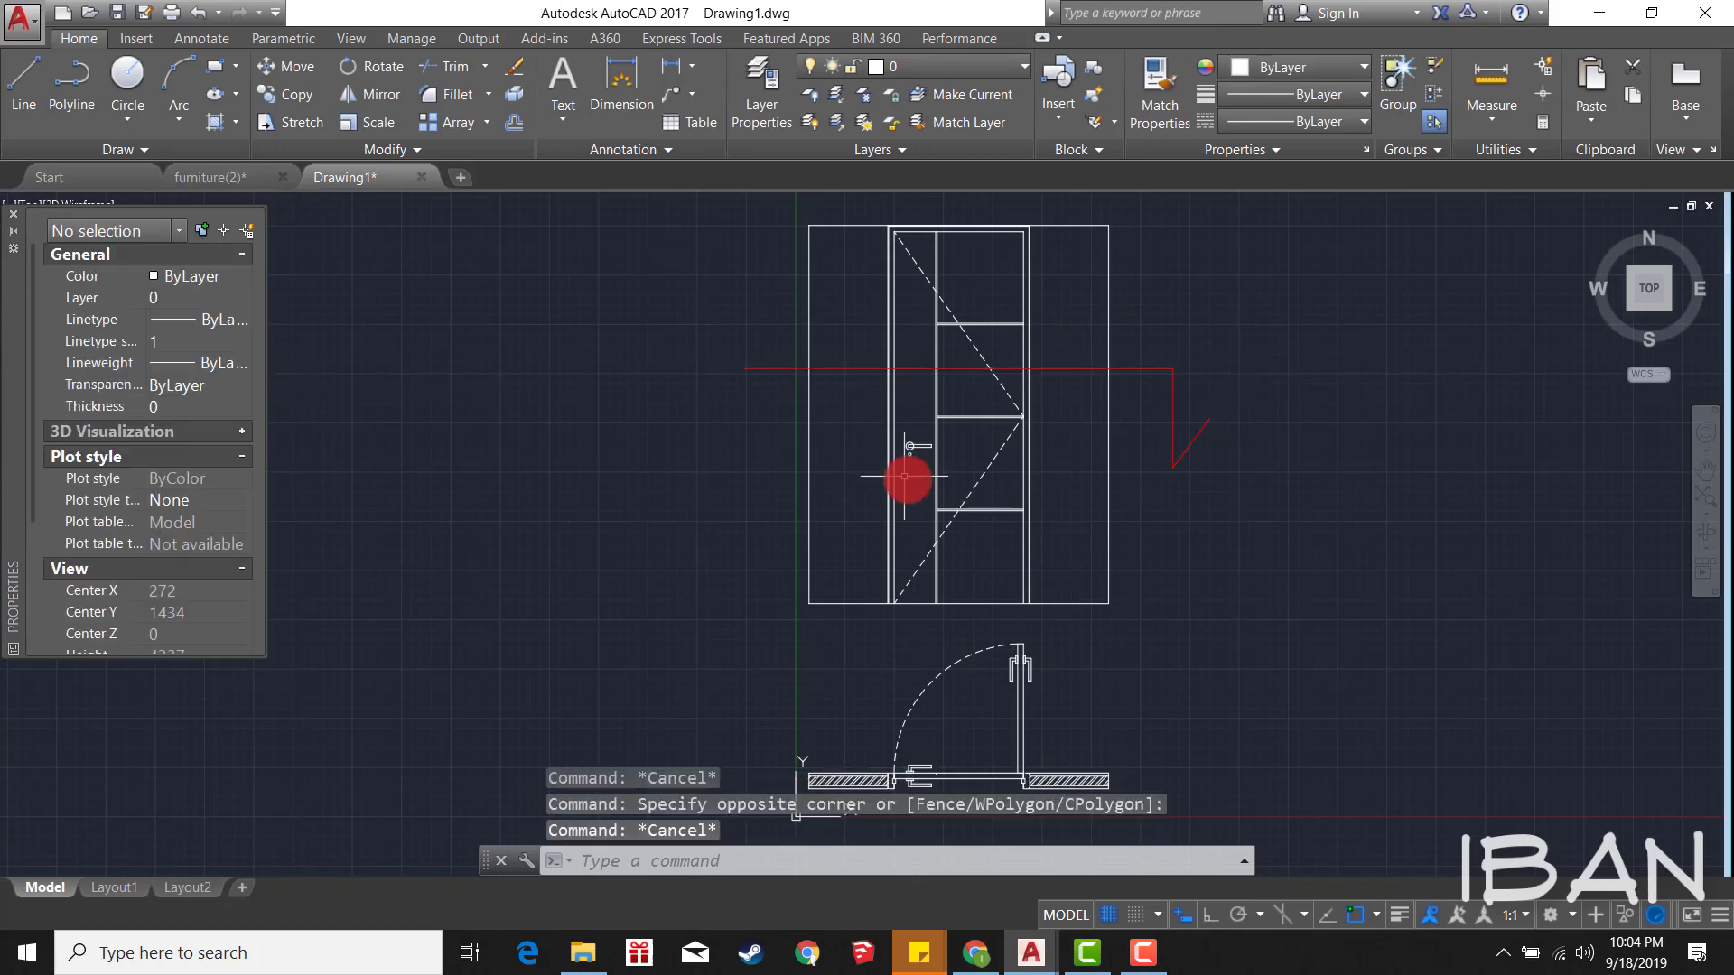
Step: Reselect the red cut lines, abandon a move, and save the drawing with Ctrl+S
click(1274, 389)
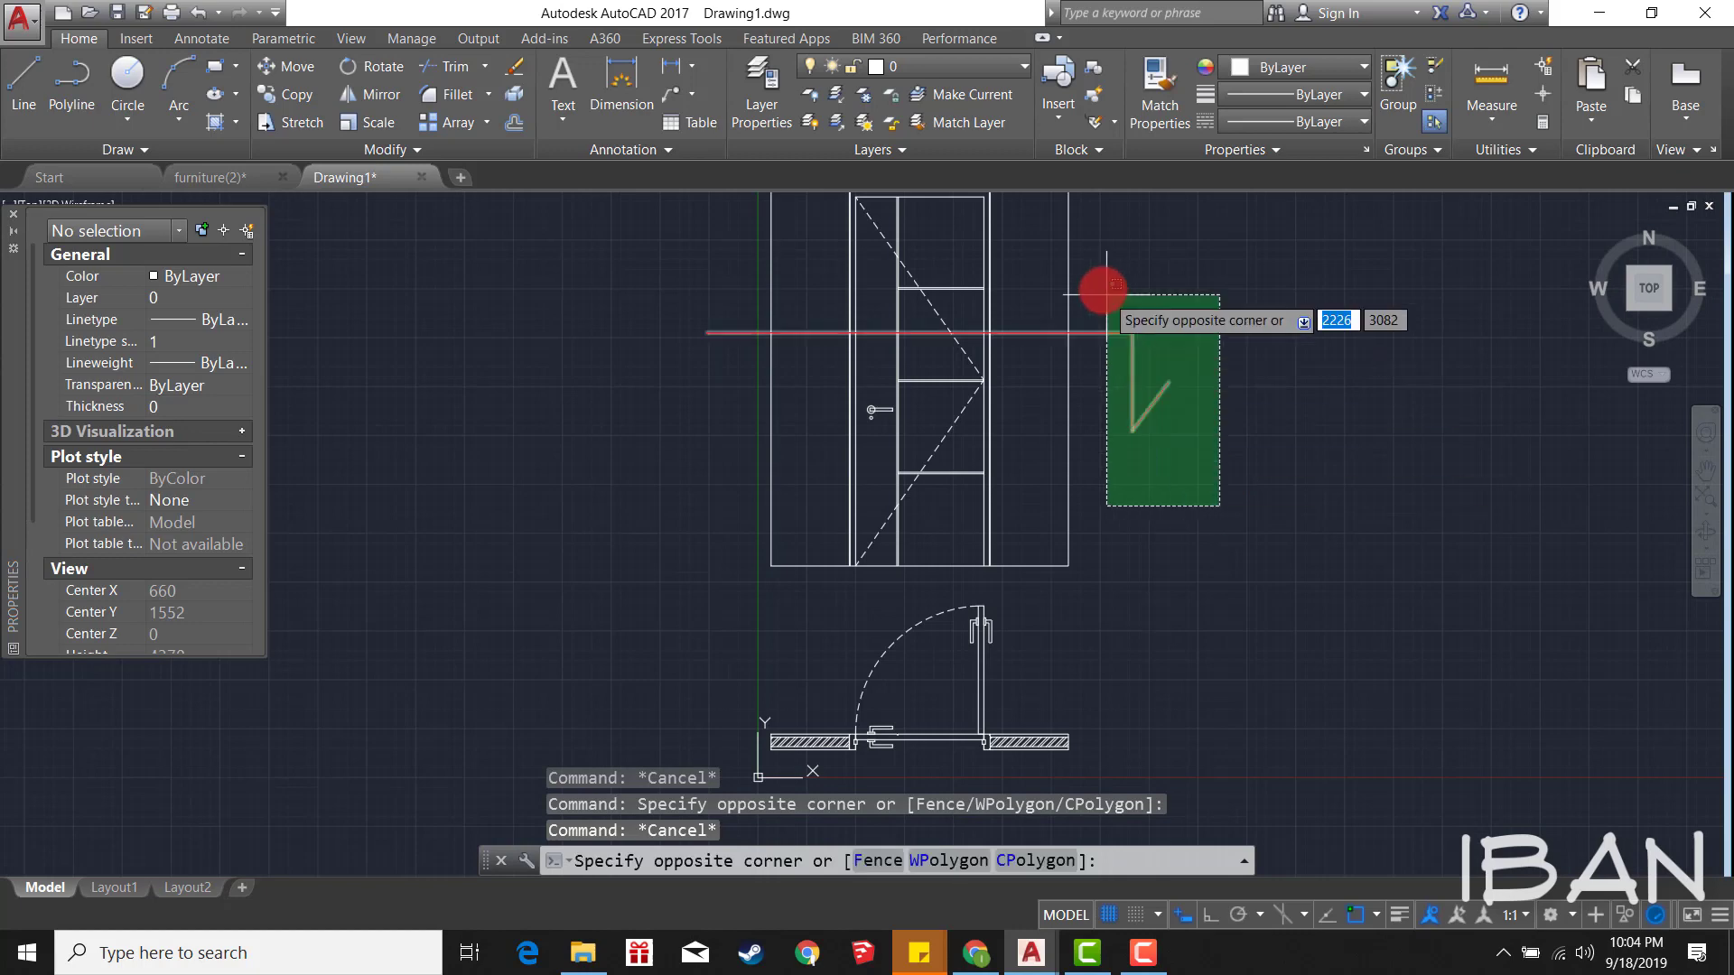
click(1103, 283)
text(m)
key(Return)
click(1272, 296)
key(Escape)
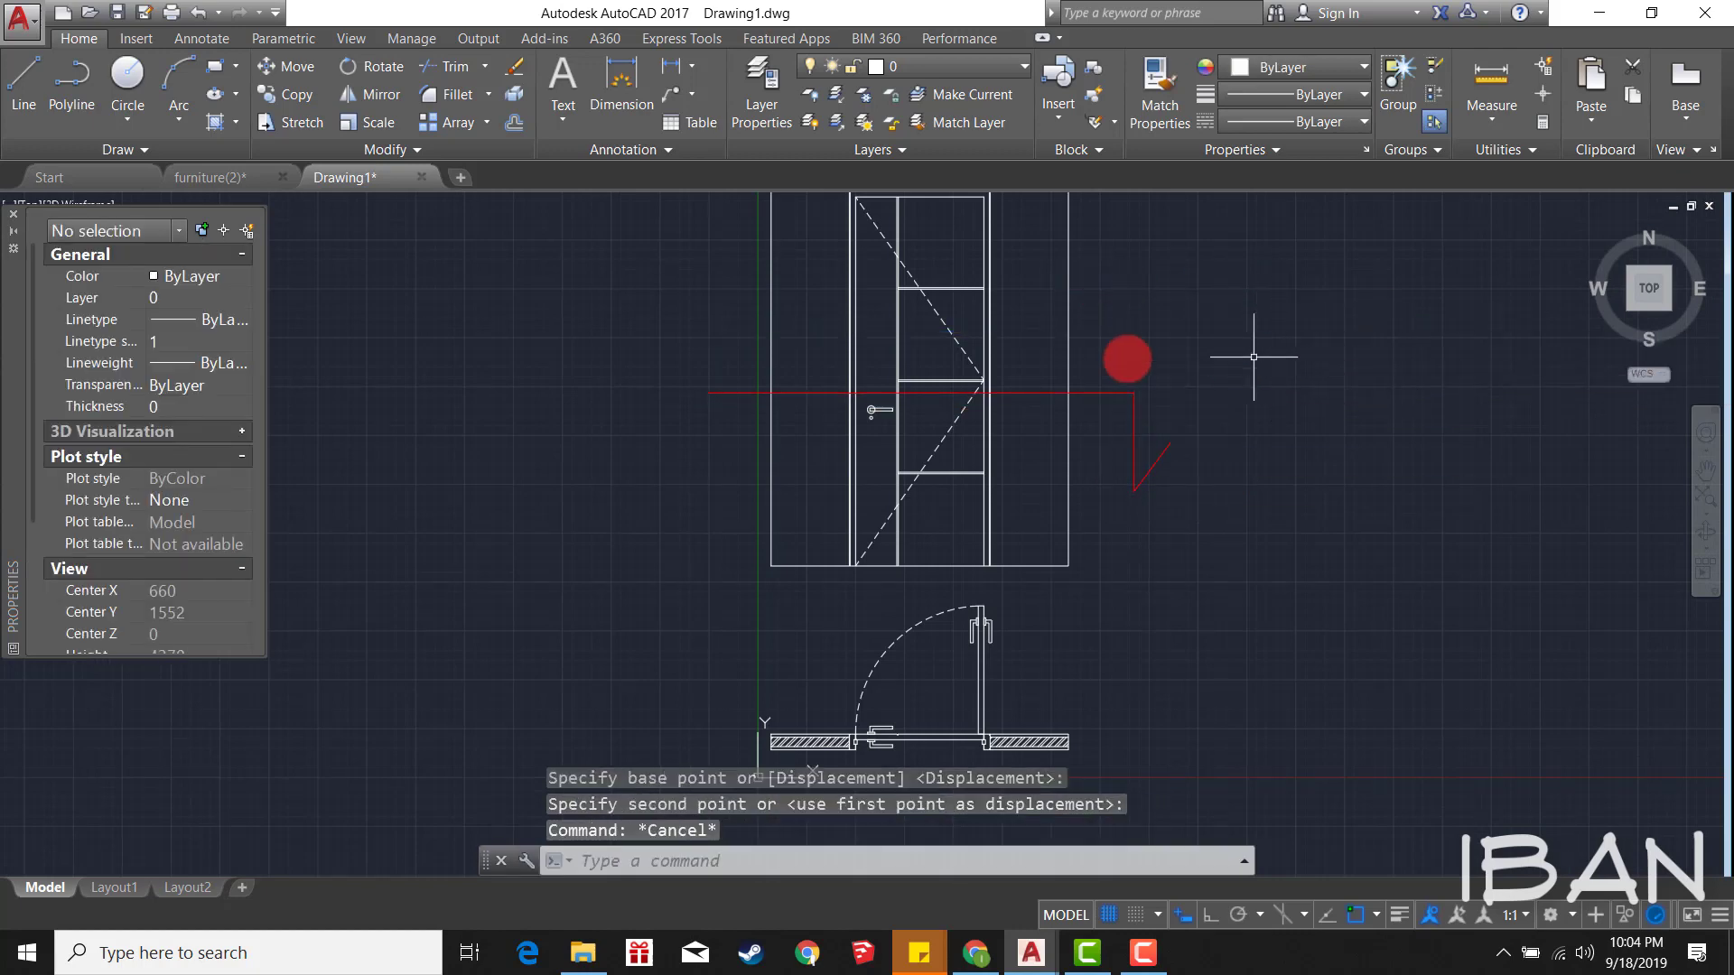
scroll(921, 361, down, 2)
key(ctrl+s)
scroll(922, 360, up, 4)
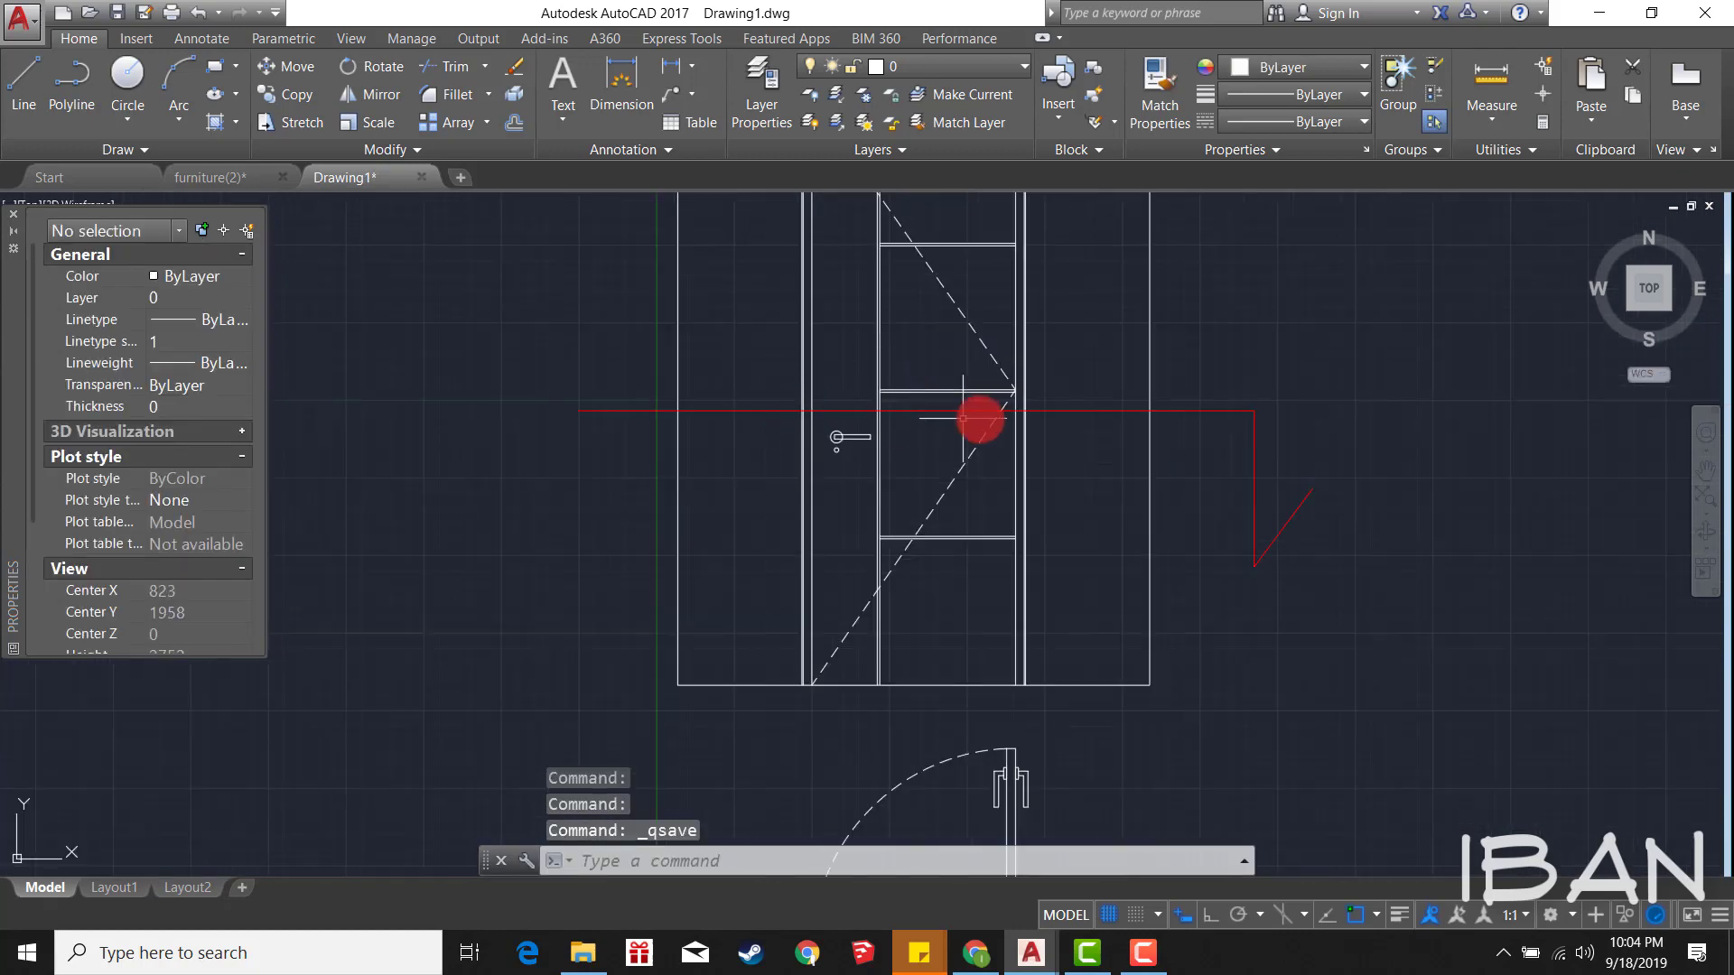
scroll(984, 402, up, 2)
scroll(1016, 361, down, 5)
scroll(916, 607, up, 2)
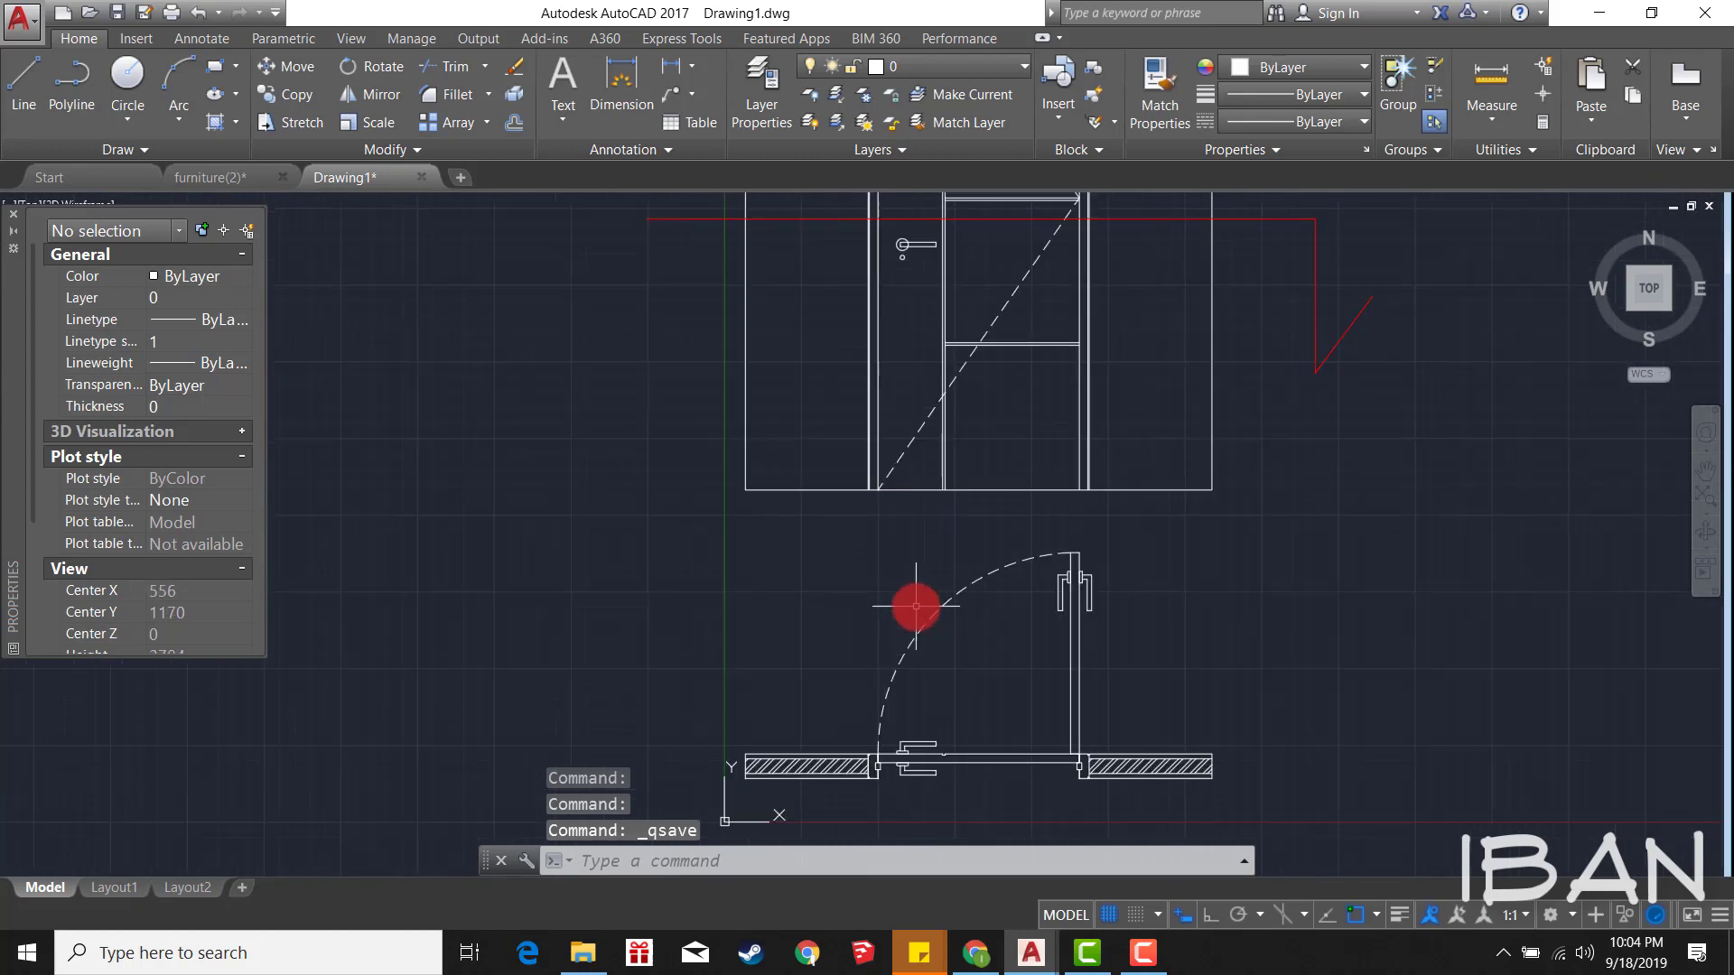
scroll(993, 754, up, 2)
scroll(959, 765, up, 4)
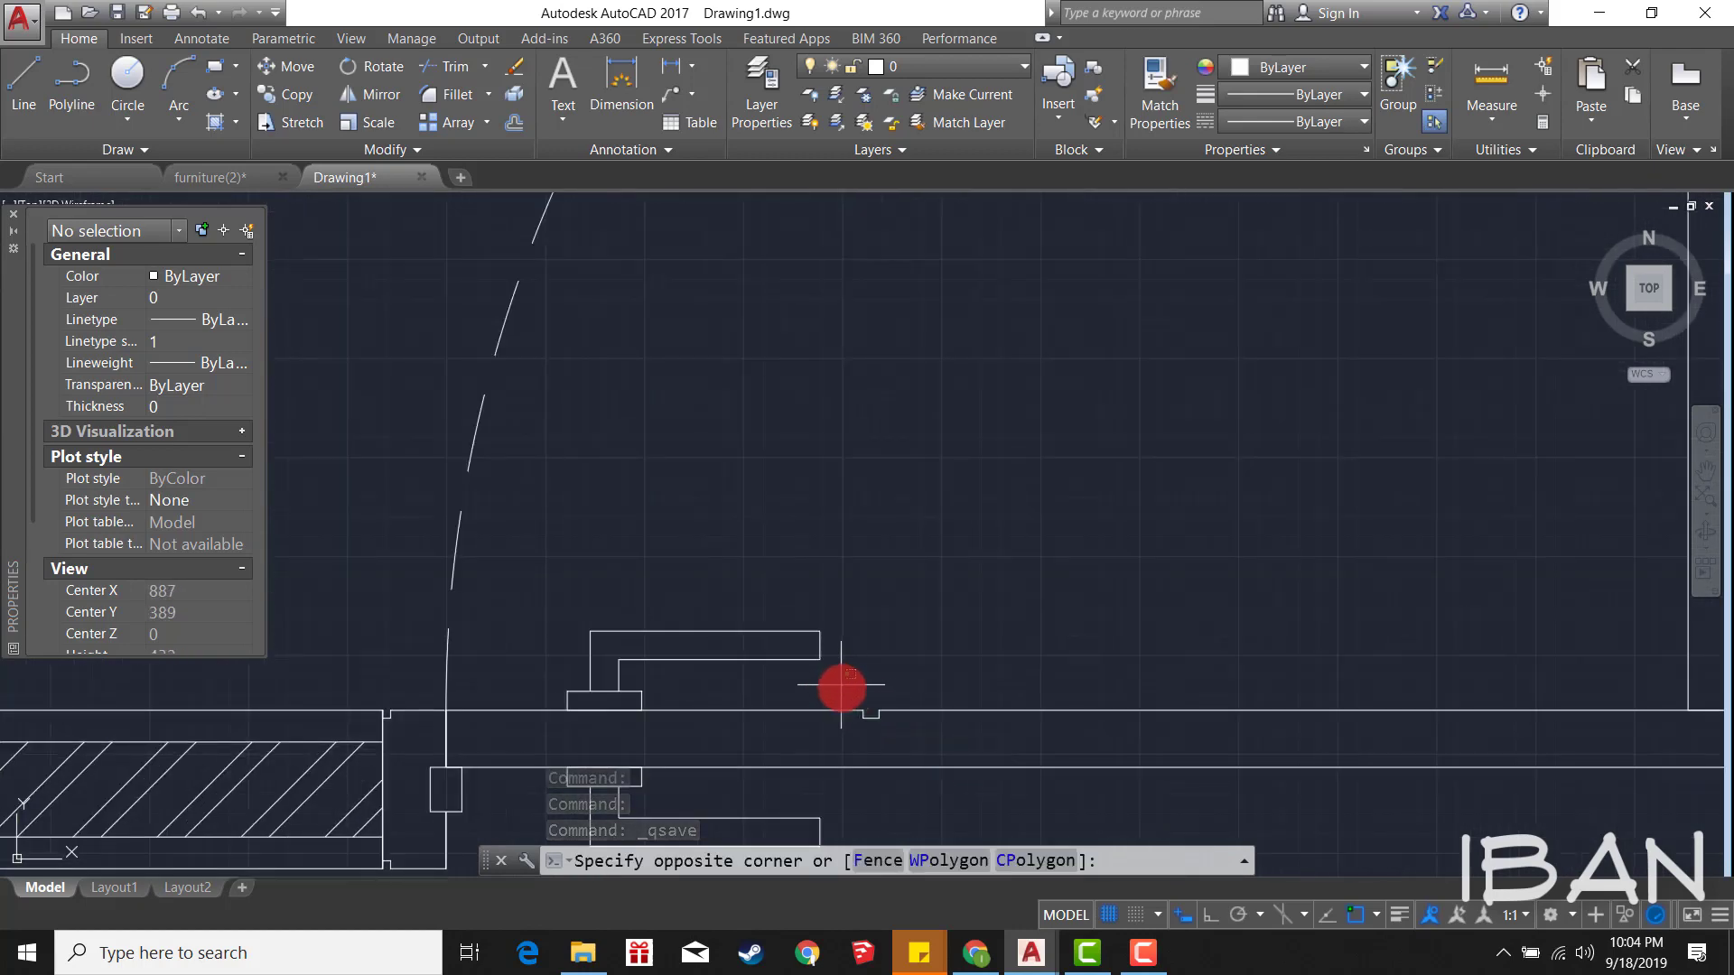
Step: Mirror the groove notch onto the opposite face of the leaf, keeping the original
click(960, 669)
scroll(600, 646, up, 1)
text(mi)
key(Return)
scroll(496, 666, up, 1)
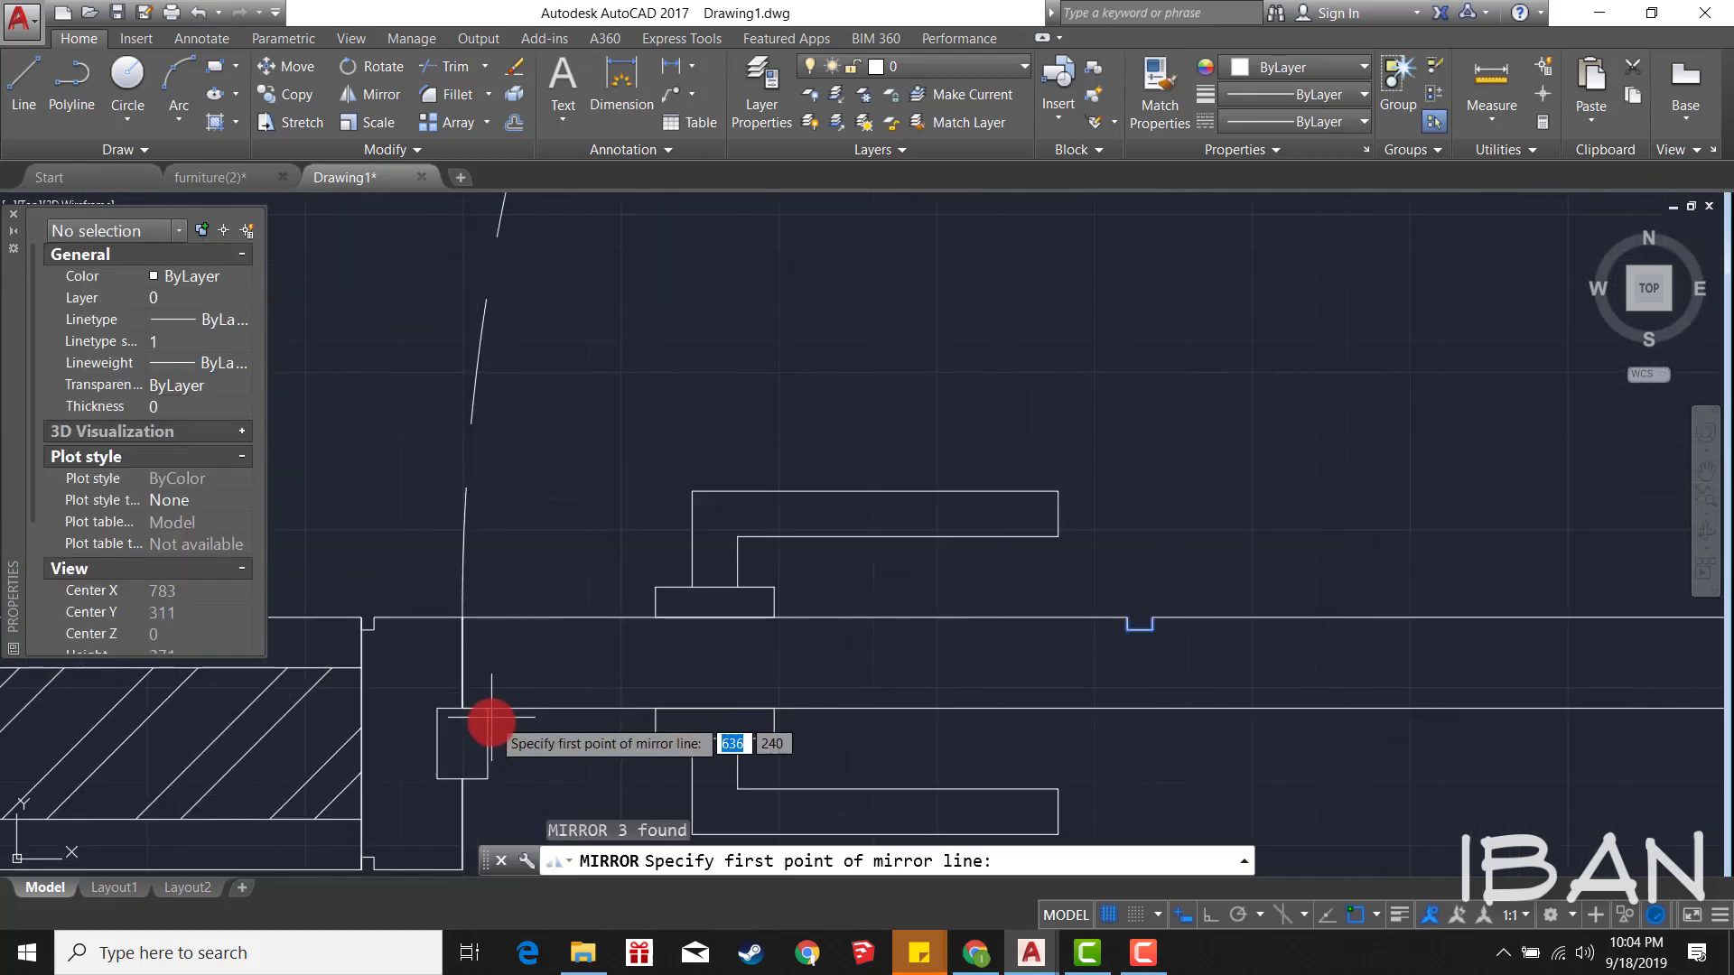
click(464, 662)
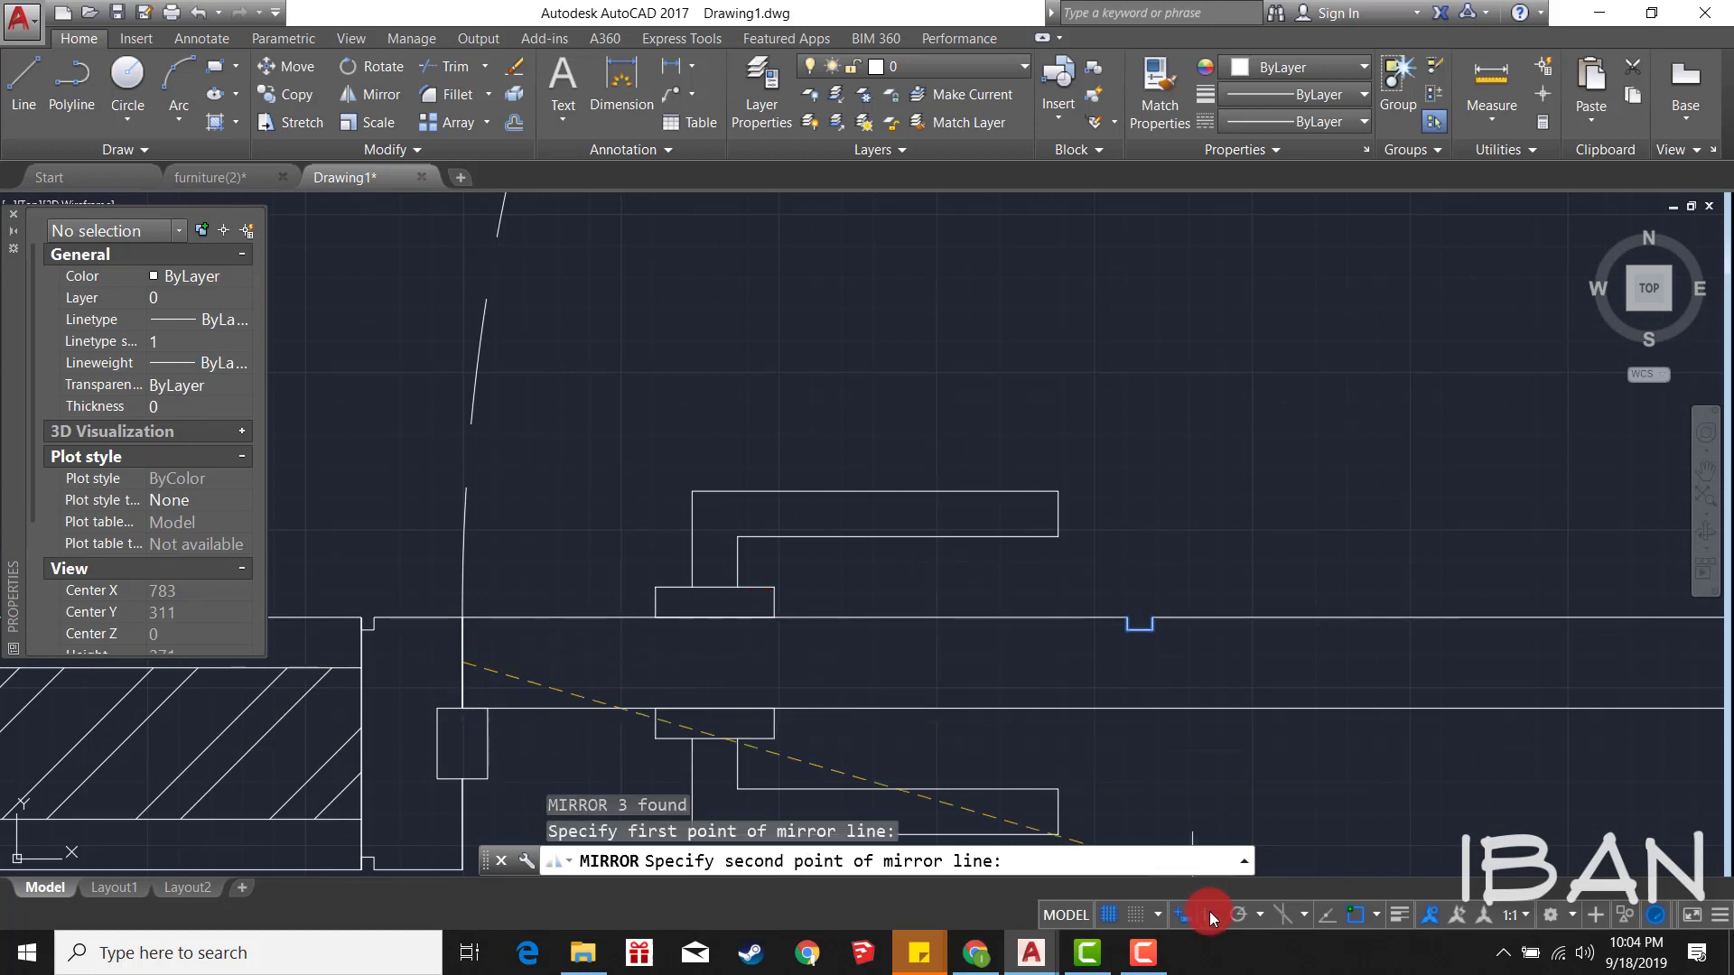
click(1076, 662)
scroll(1084, 673, up, 2)
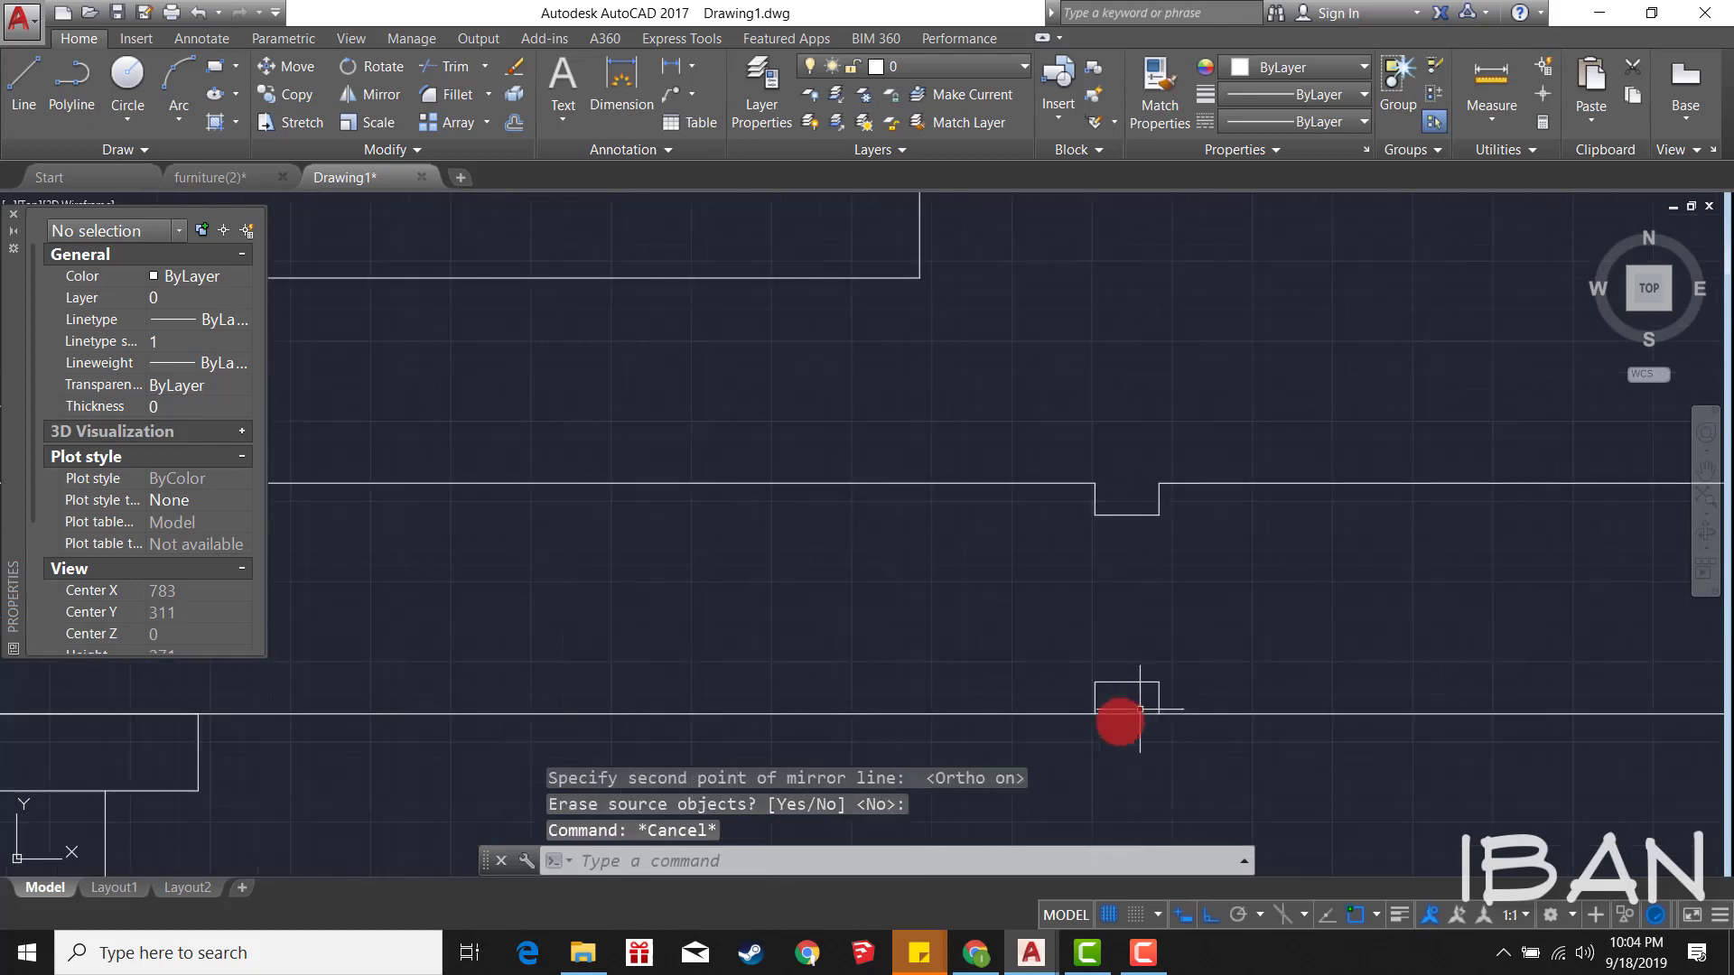
text(tr)
key(Return)
Step: Abandon a trim around the door and start the HATCH command
key(Return)
click(1128, 701)
key(Escape)
scroll(903, 607, down, 3)
scroll(952, 550, up, 3)
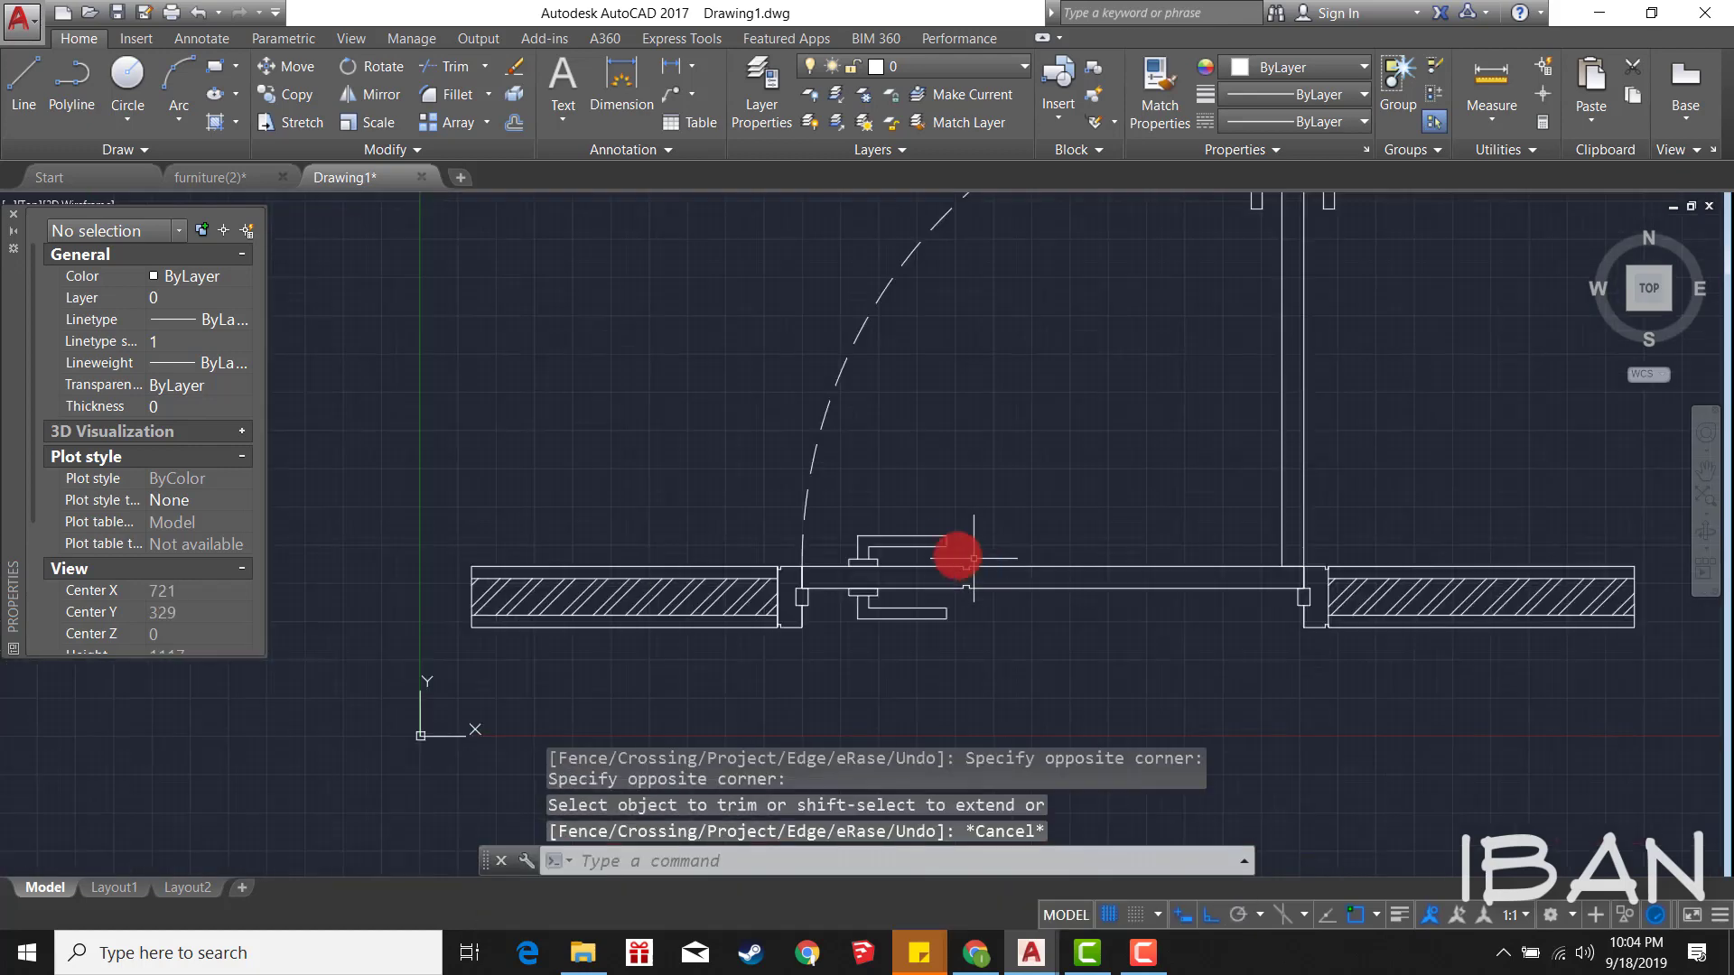
scroll(914, 569, up, 2)
text(h)
key(Return)
scroll(713, 668, up, 1)
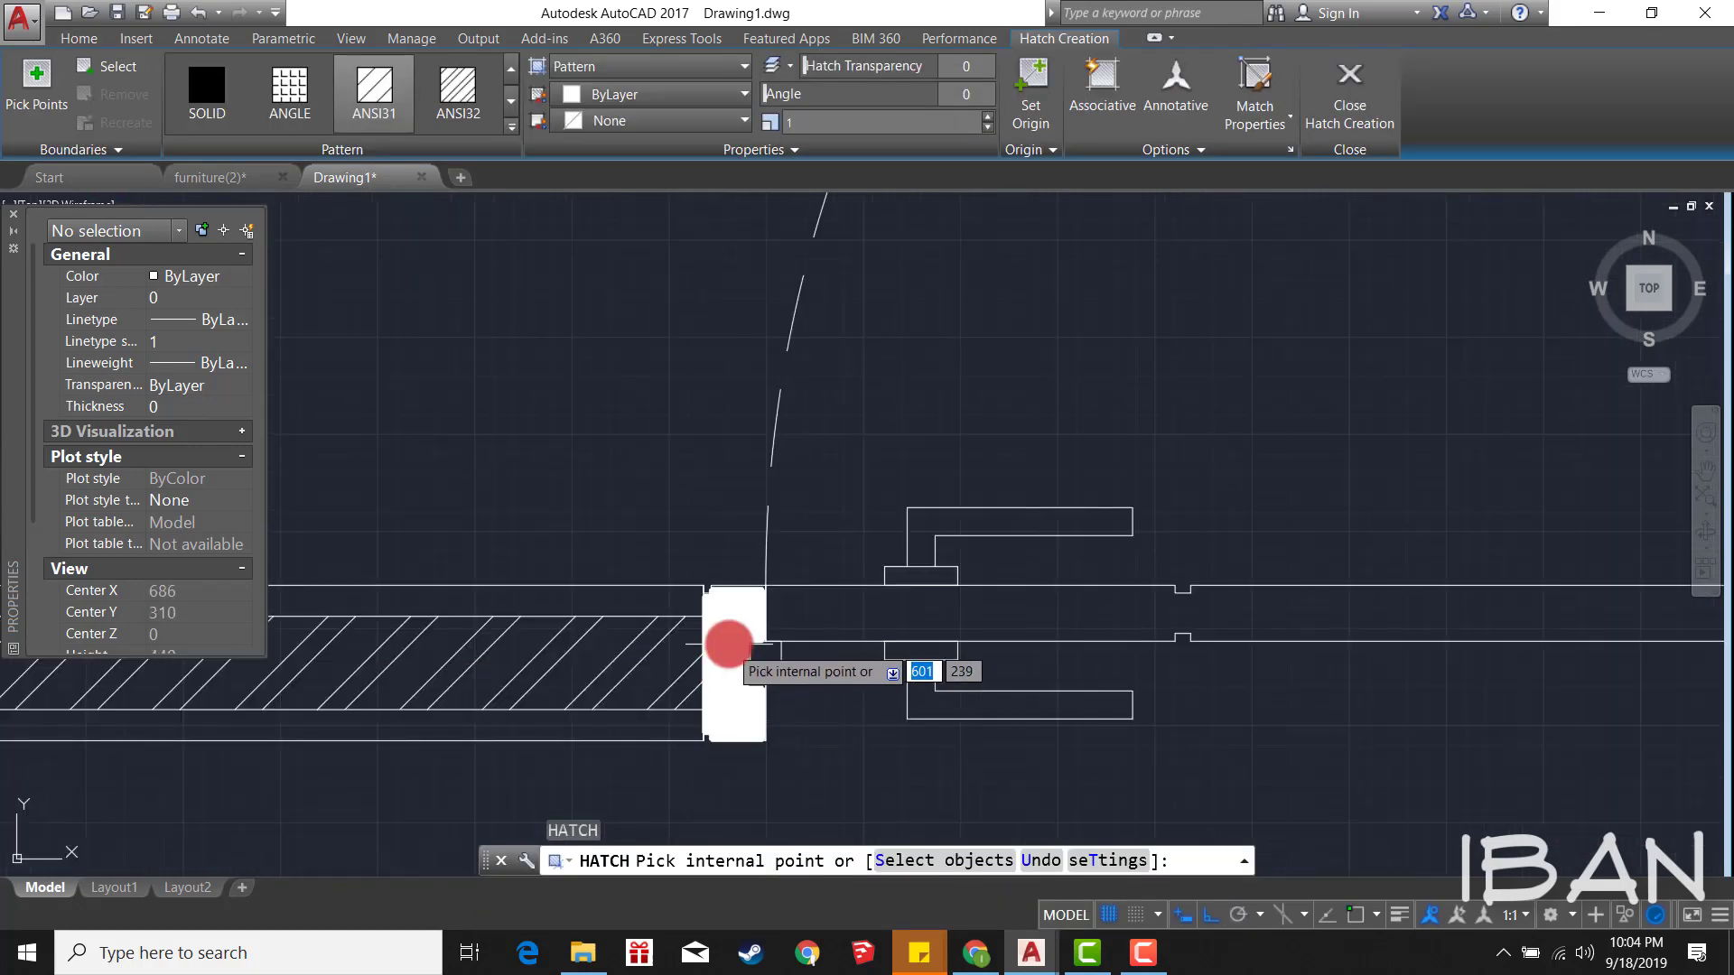
Step: Hatch the left jamb pocket, right jamb pocket, notch and door-leaf strip, then select the hatch
click(730, 632)
scroll(728, 628, up, 1)
scroll(743, 650, up, 1)
scroll(750, 632, down, 2)
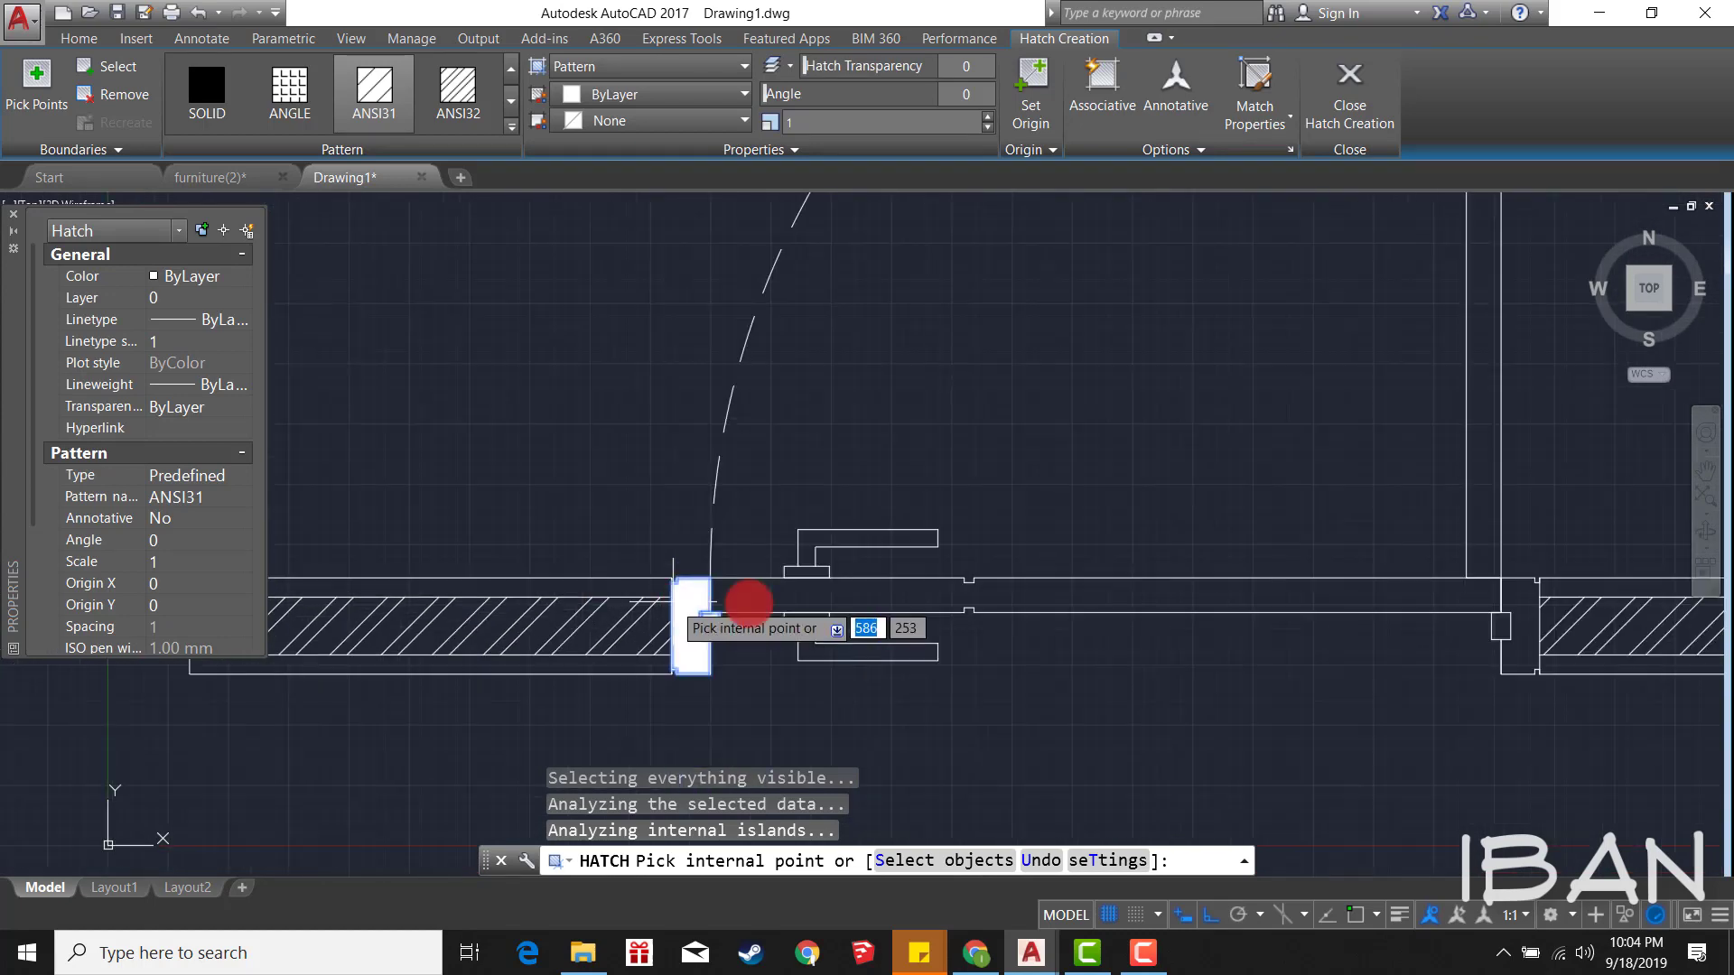
scroll(1452, 608, up, 2)
click(1566, 664)
click(1523, 622)
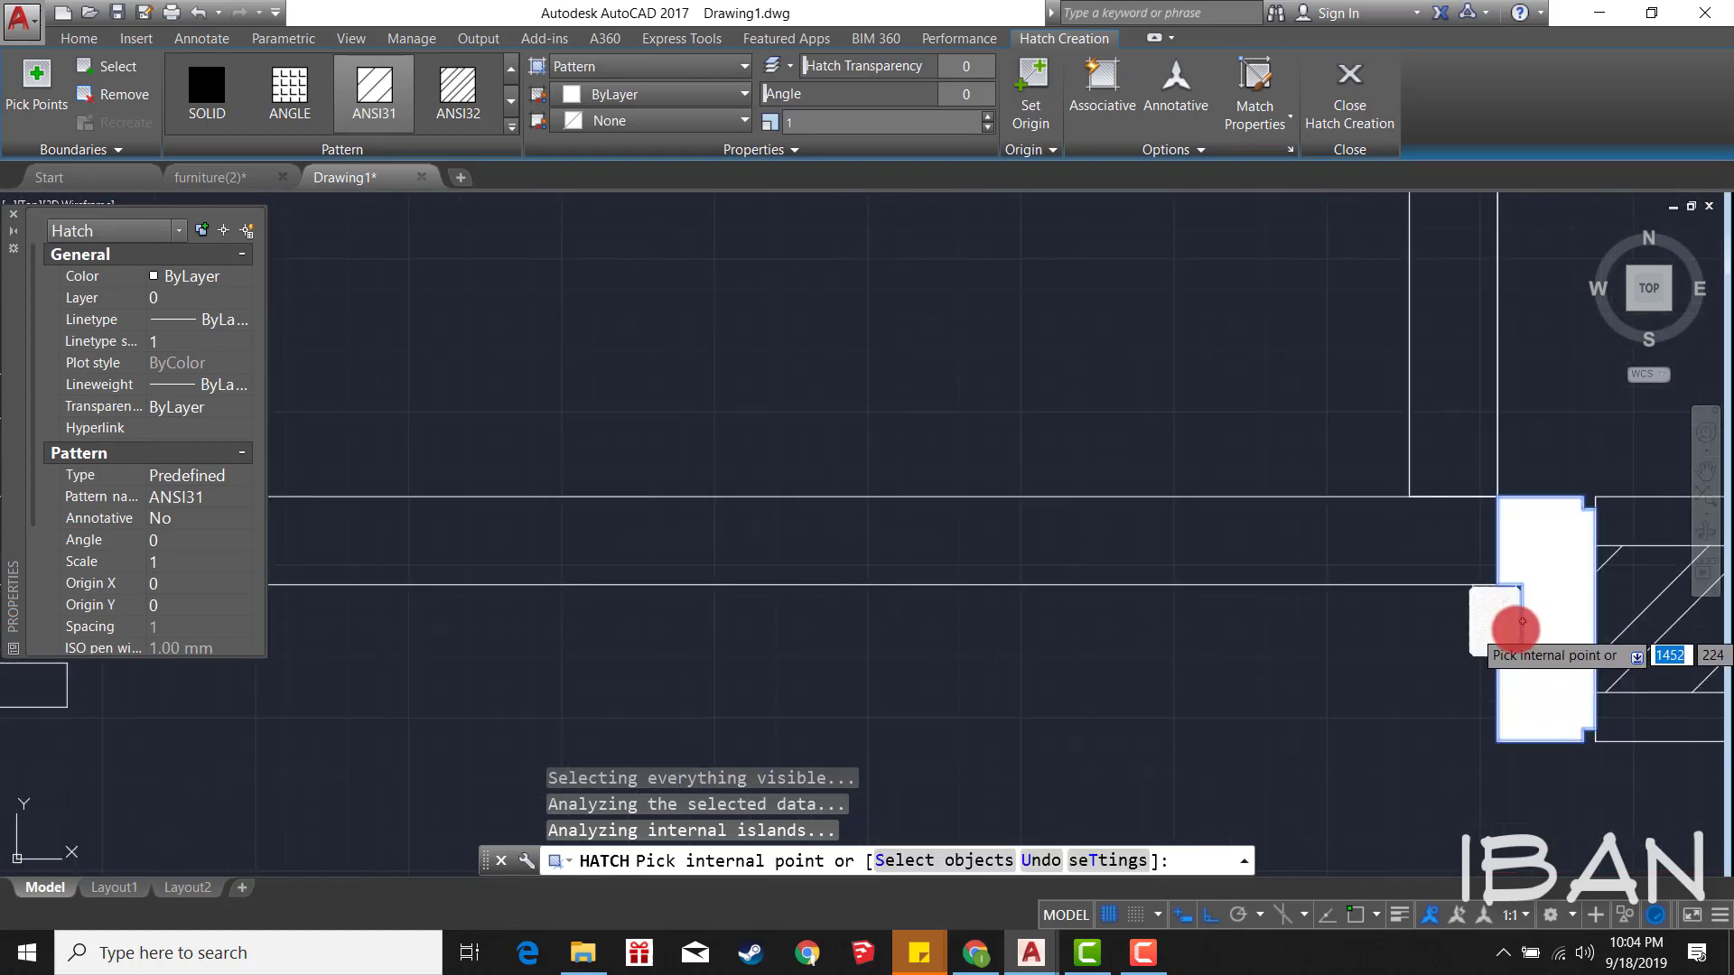
scroll(1515, 624, down, 3)
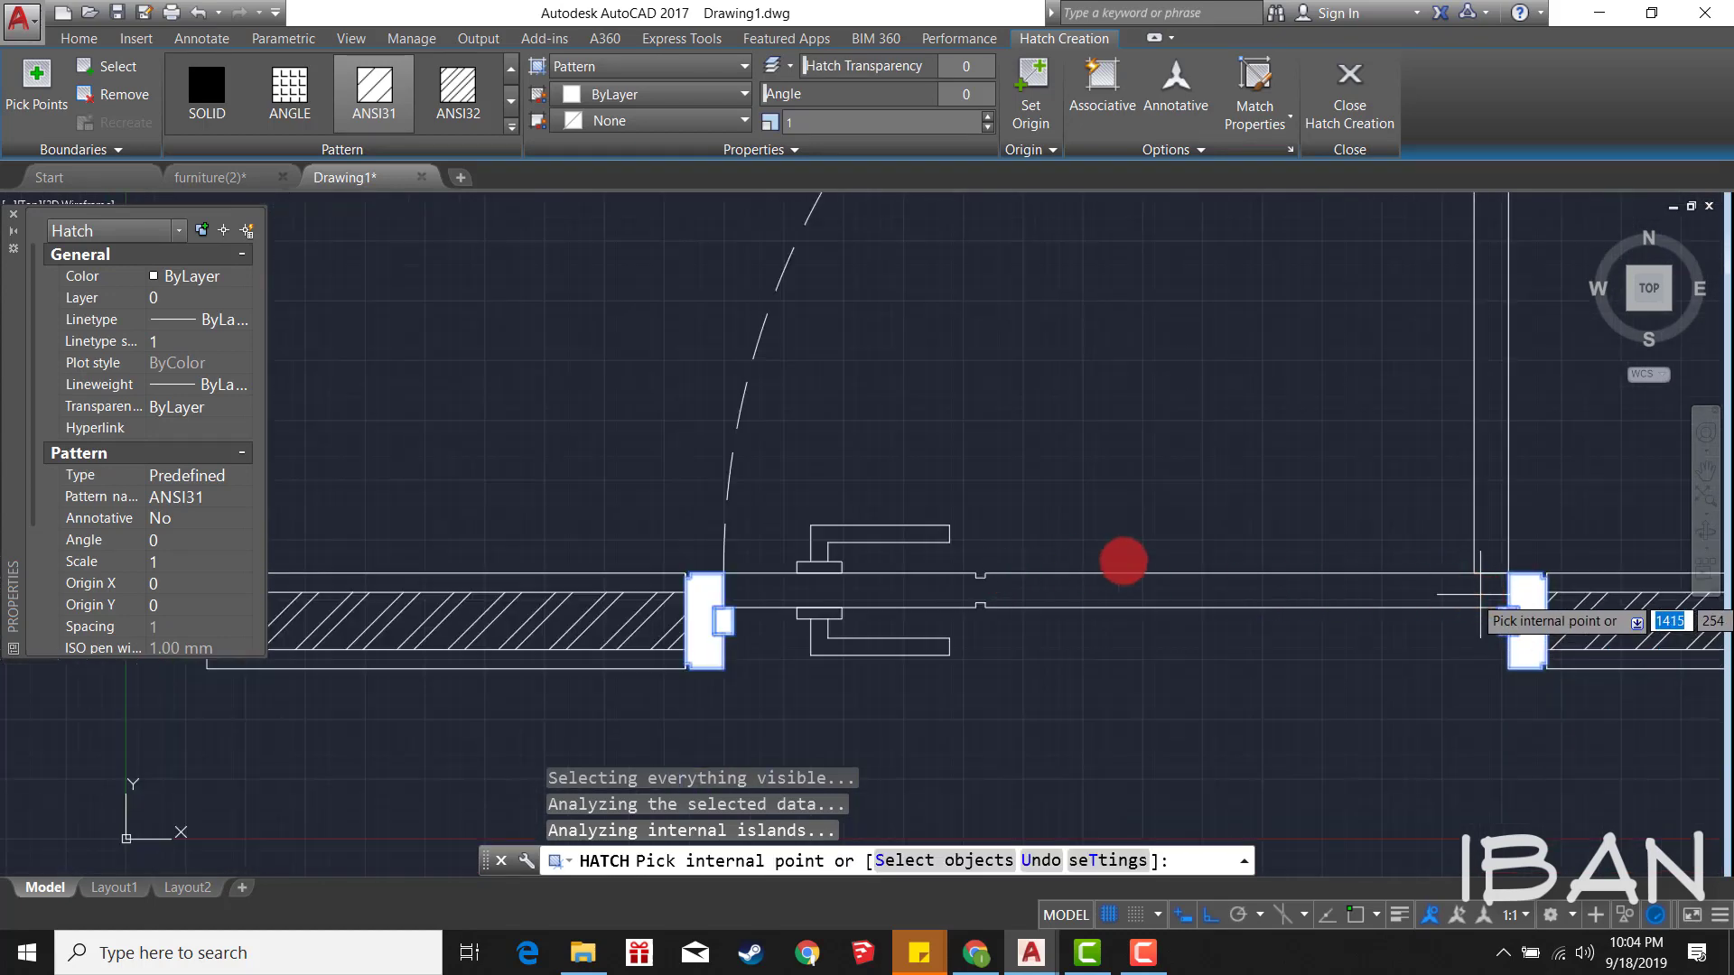
click(1116, 589)
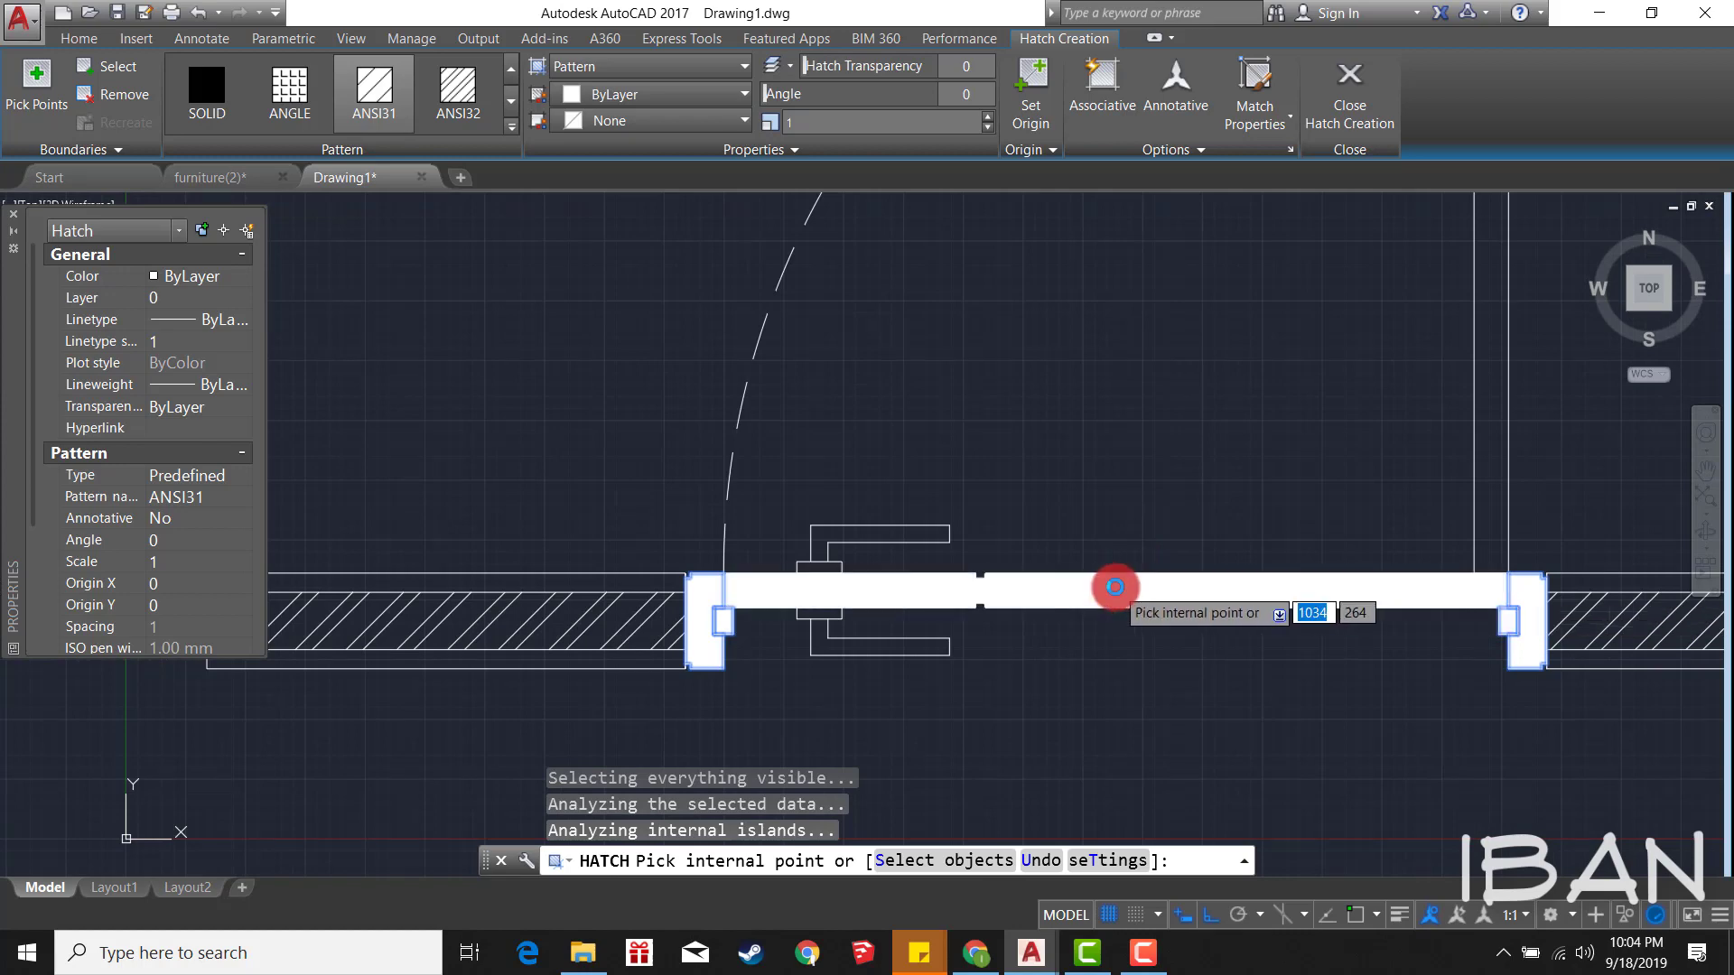
key(Escape)
click(1116, 587)
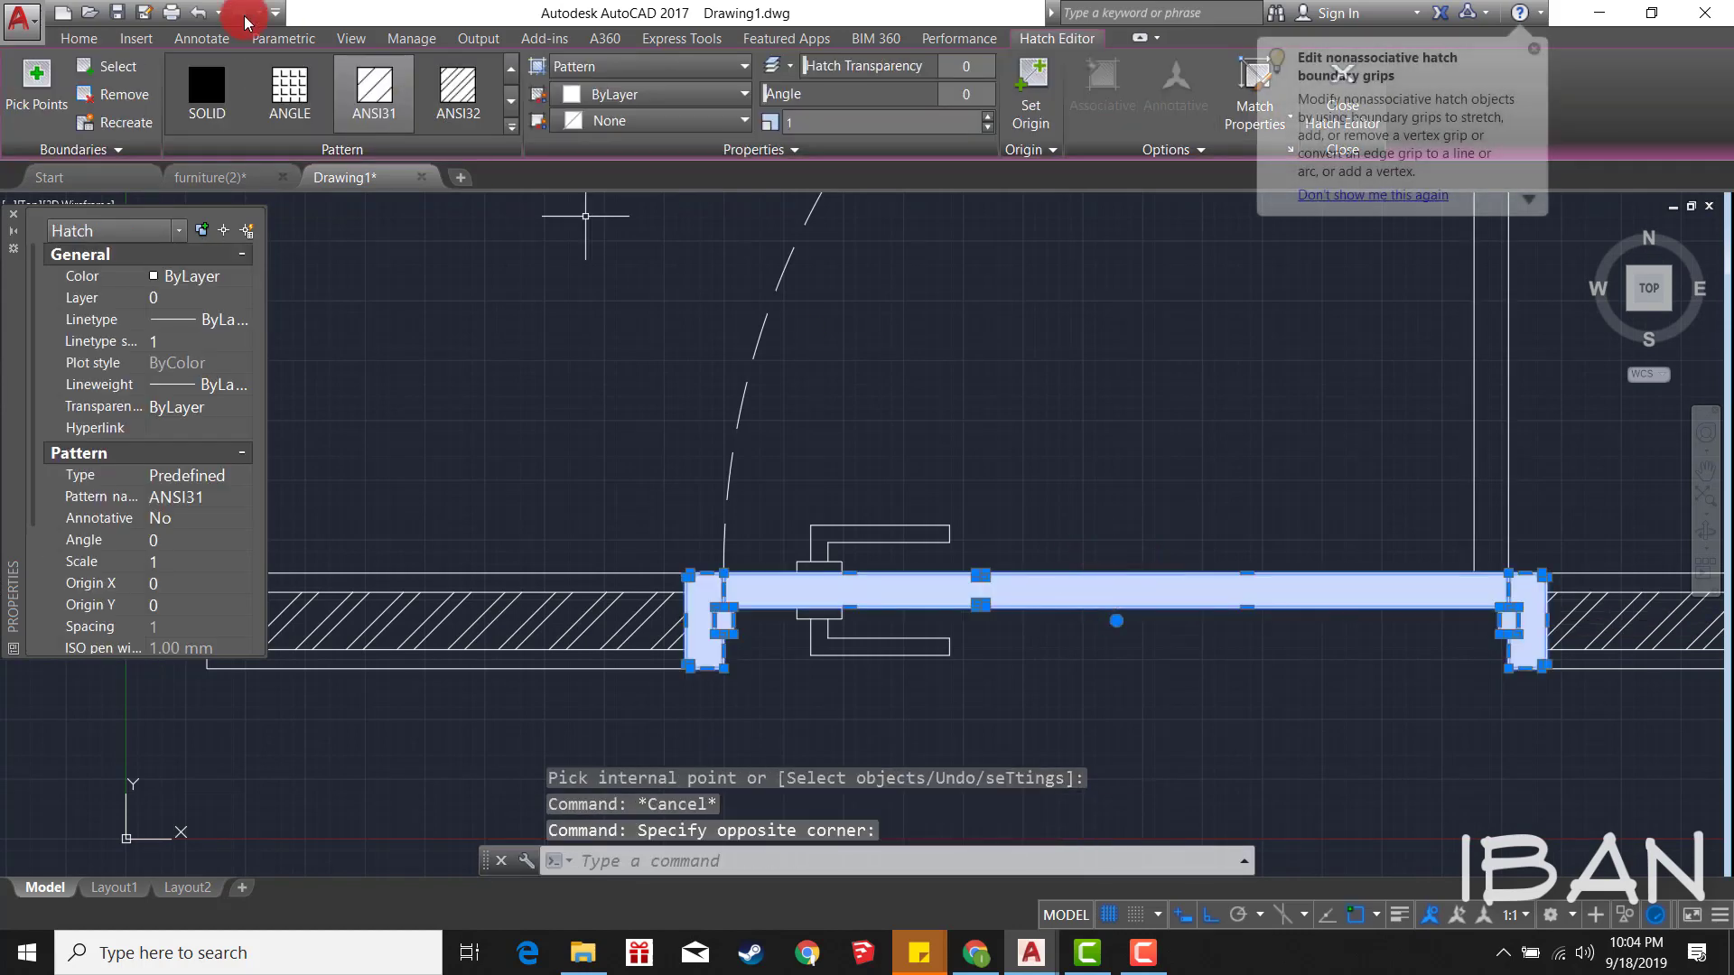
Step: Try the ANSI32 pattern, then the ANSI37 crosshatch at scale 100, on the door-leaf hatch
click(442, 83)
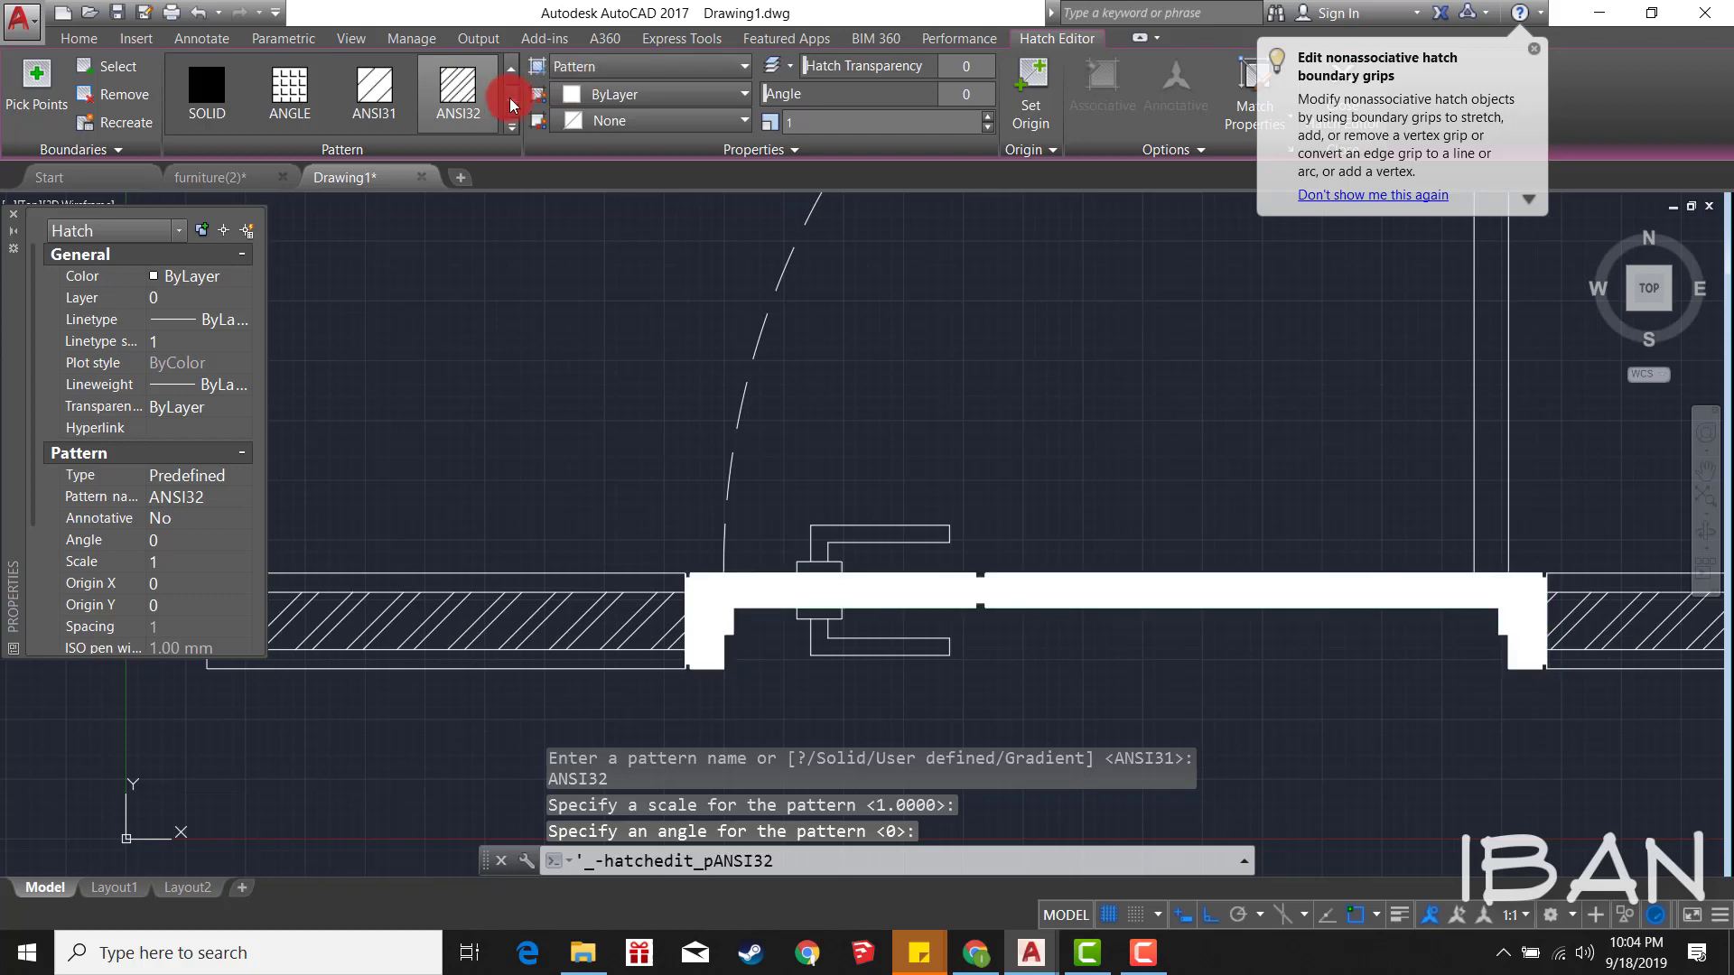
click(511, 101)
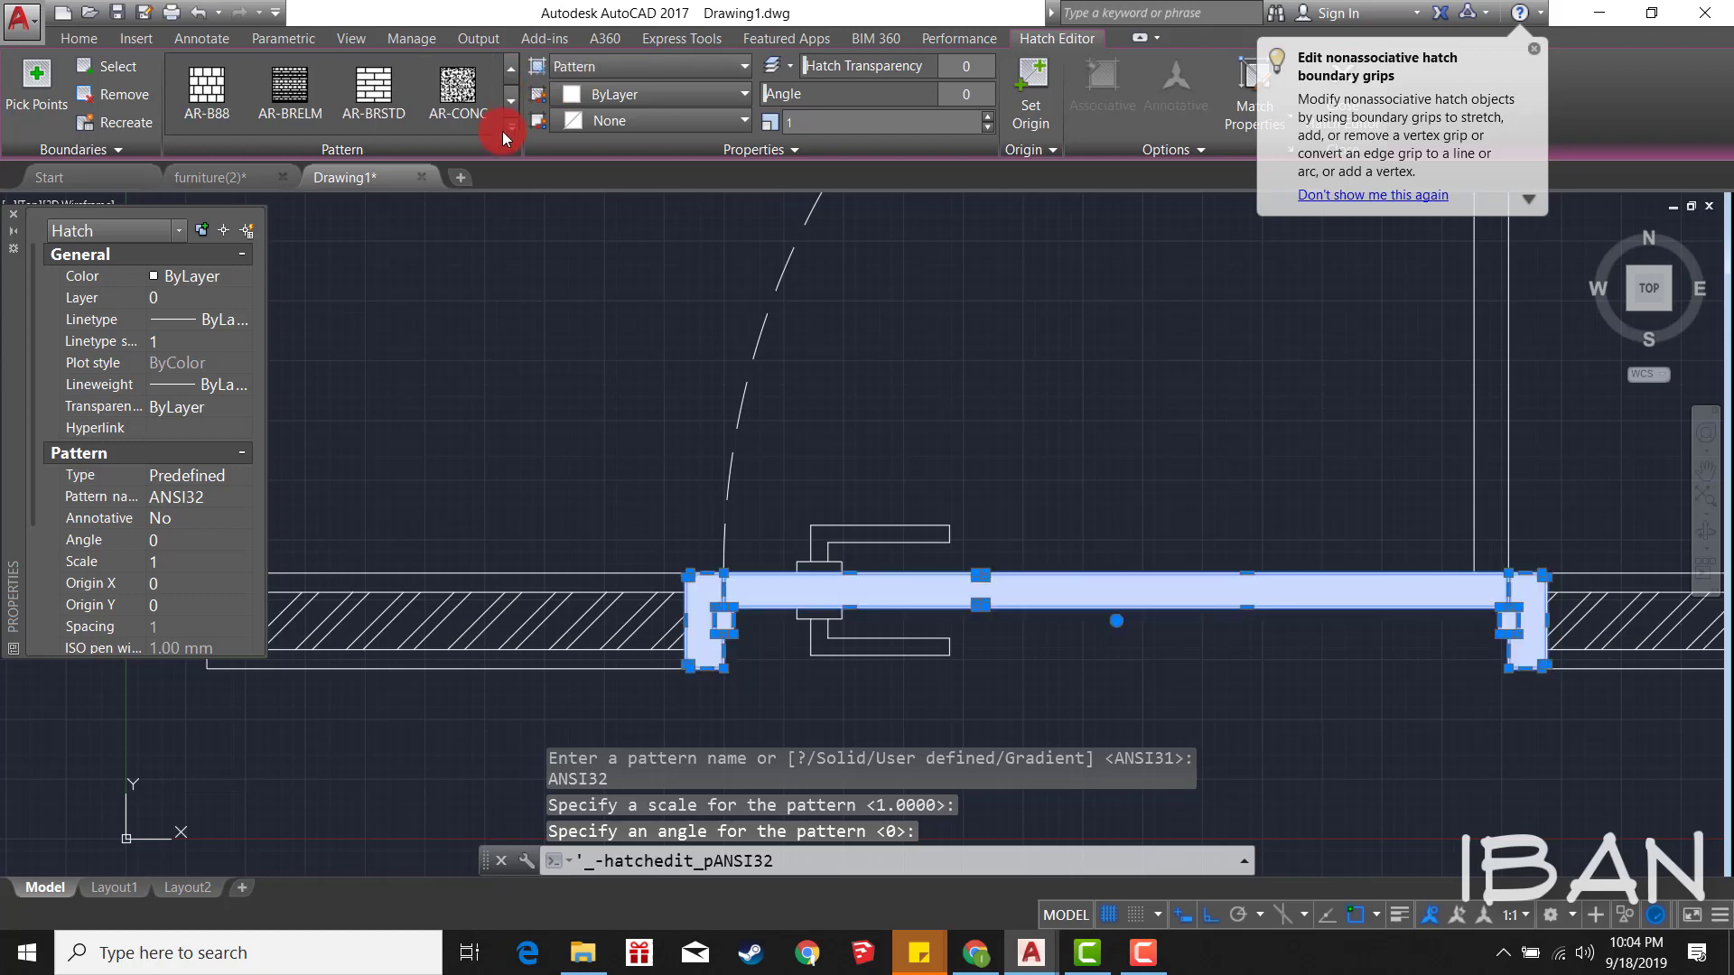
click(508, 127)
scroll(399, 264, down, 2)
scroll(399, 264, down, 2)
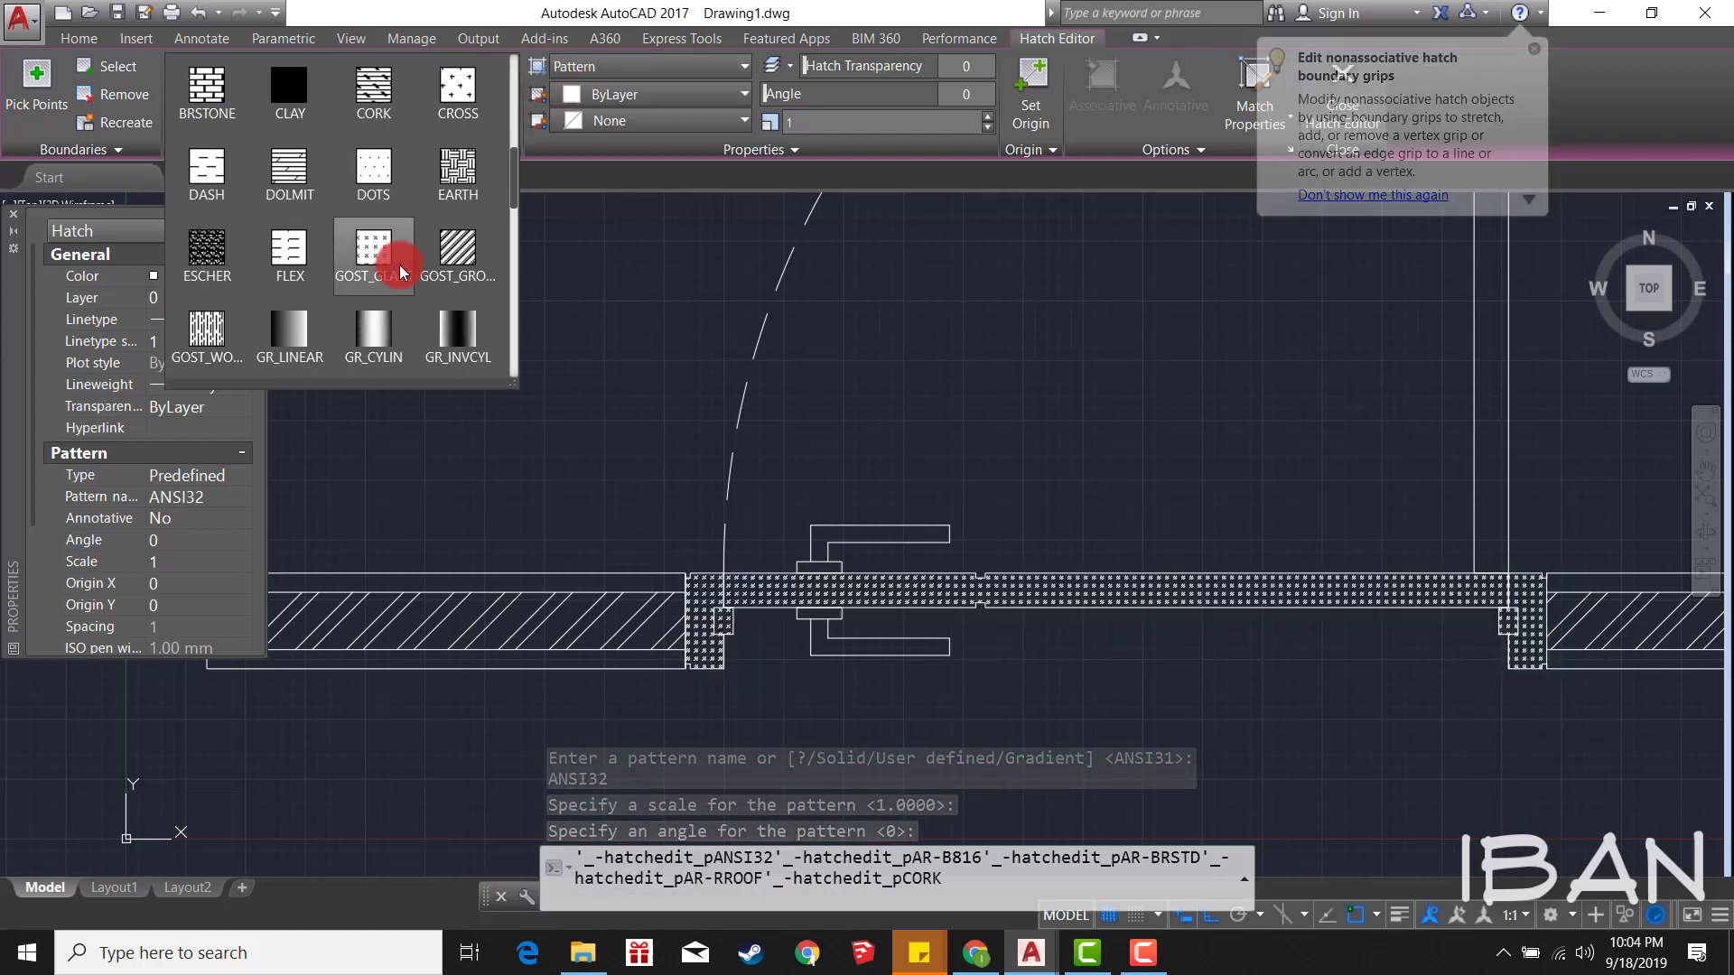
scroll(399, 264, down, 2)
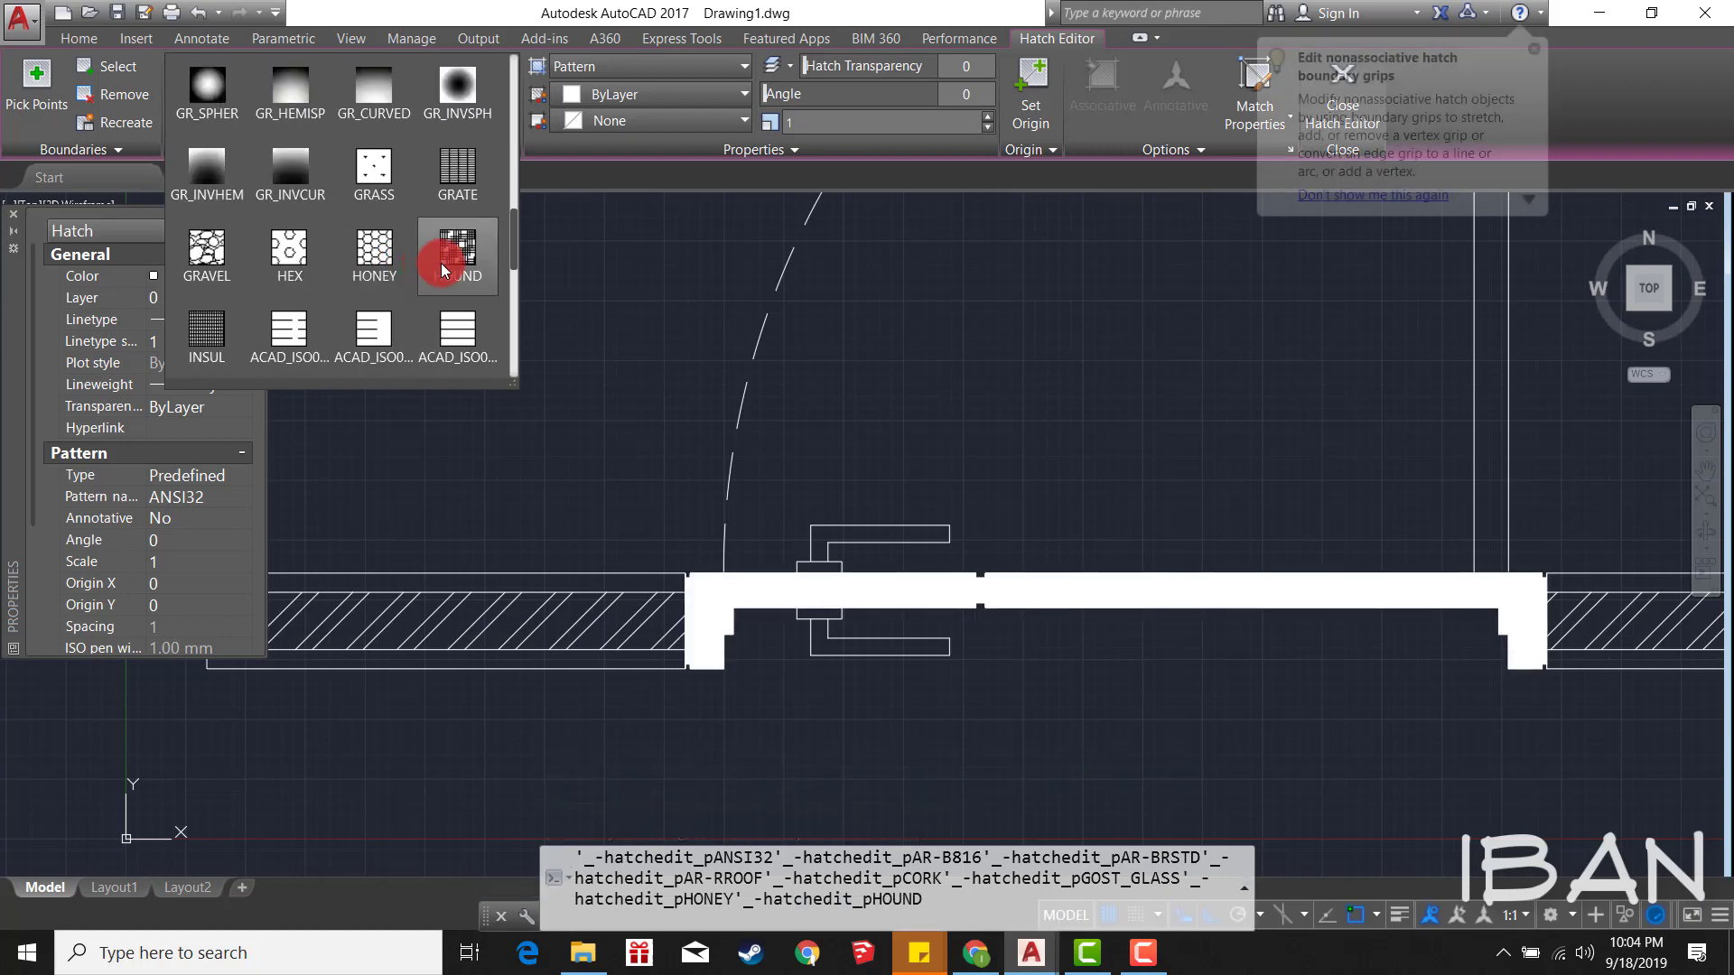
drag(513, 245, 506, 355)
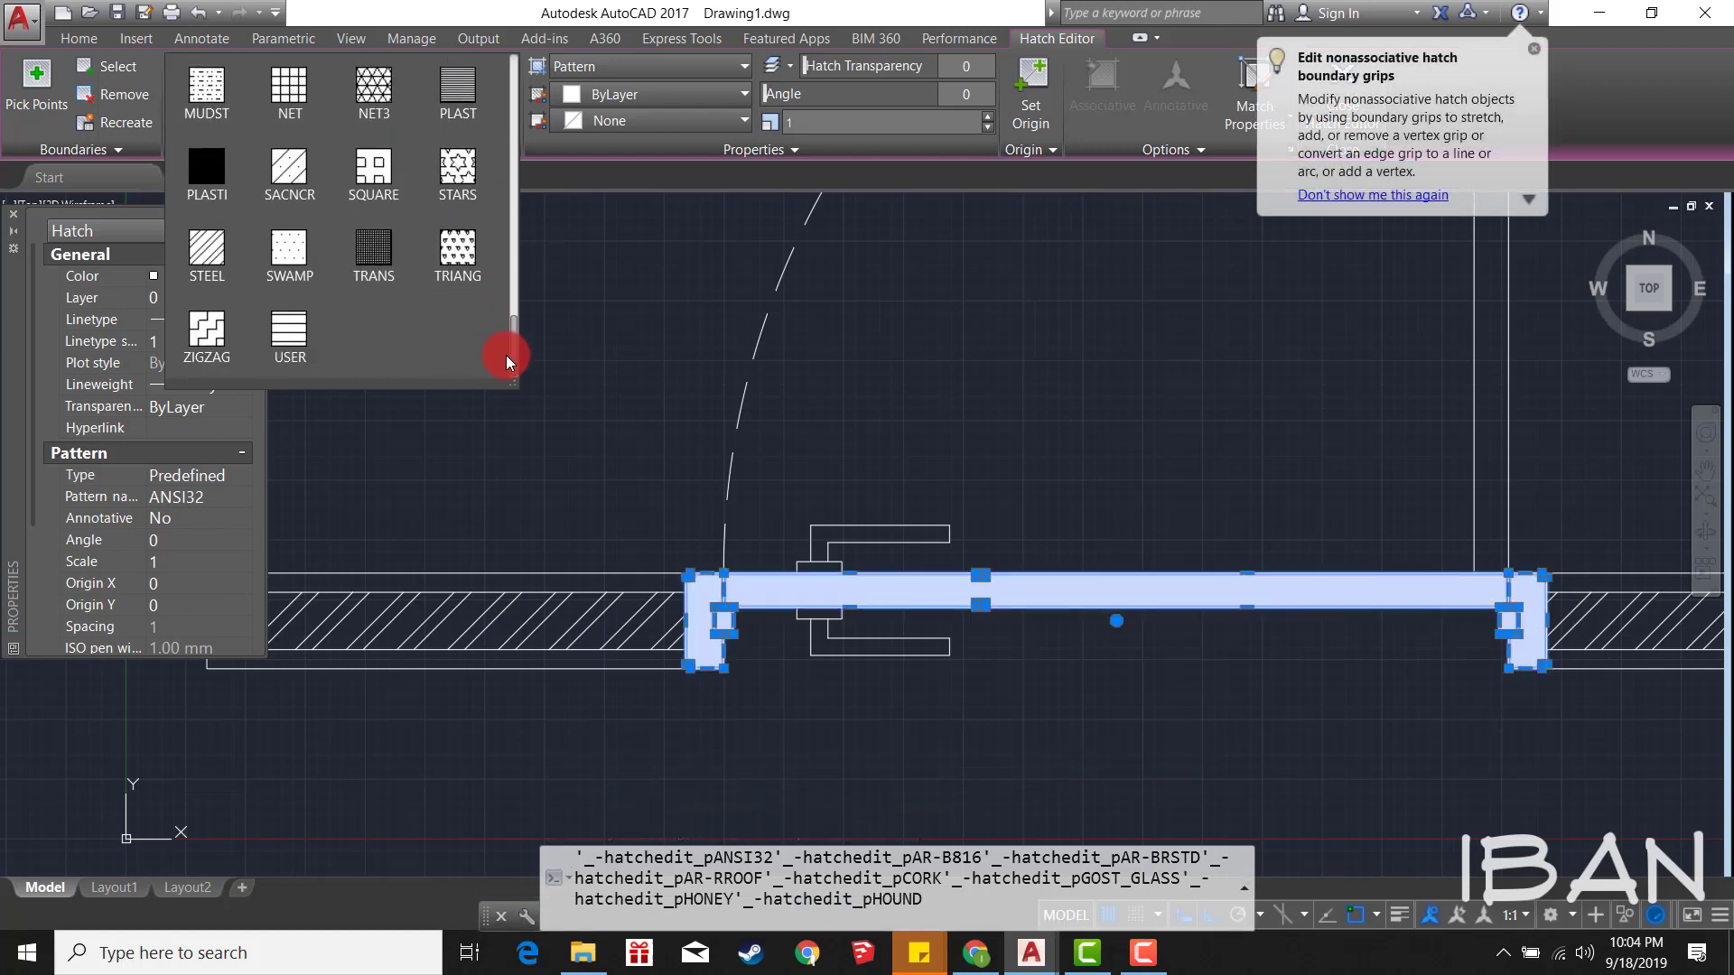
mouse_move(506, 355)
mouse_down()
mouse_move(497, 100)
mouse_move(194, 257)
mouse_up()
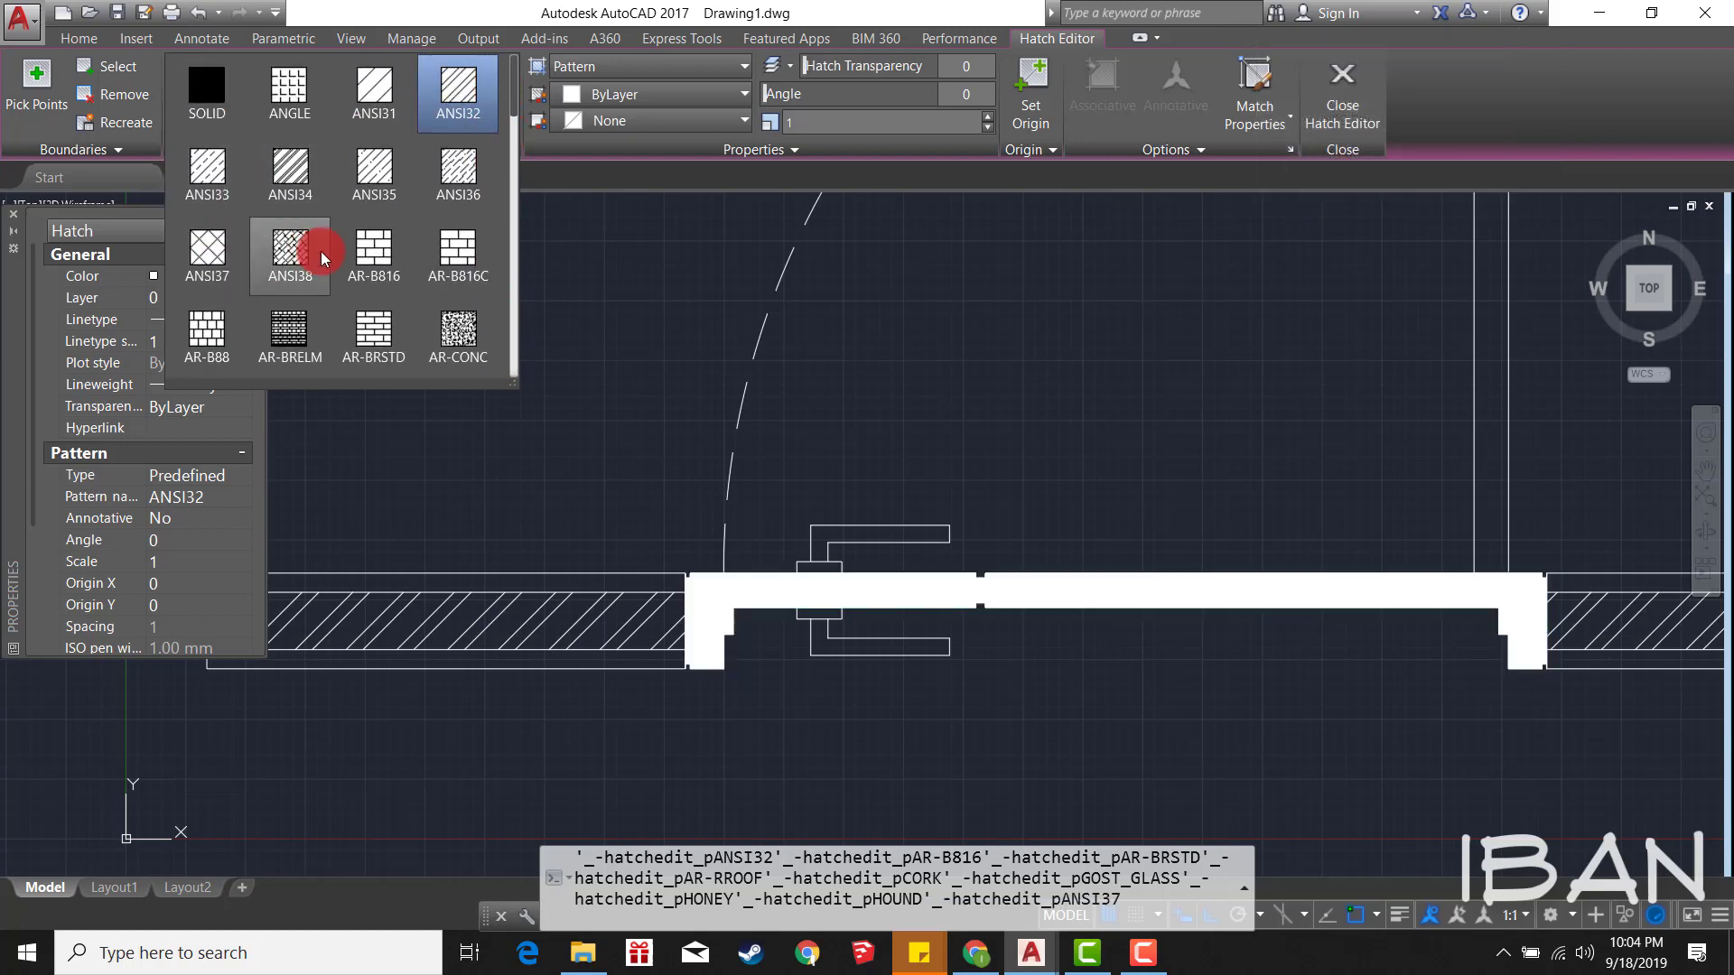
click(215, 252)
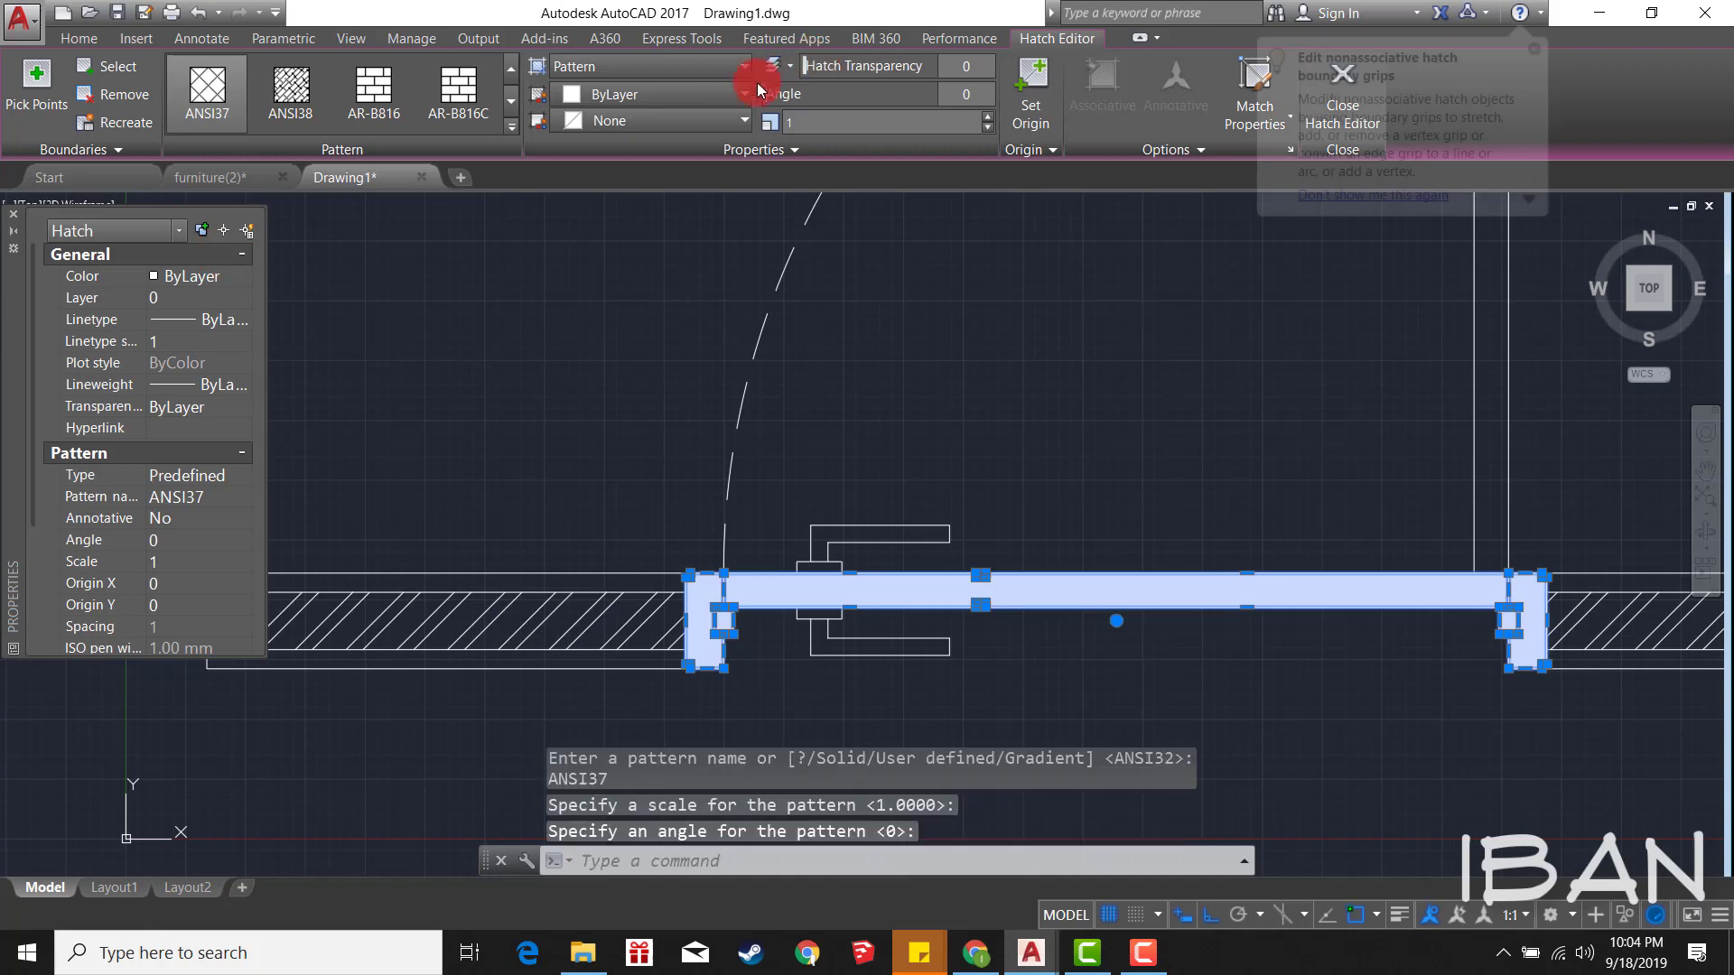
click(806, 120)
text(00)
key(Return)
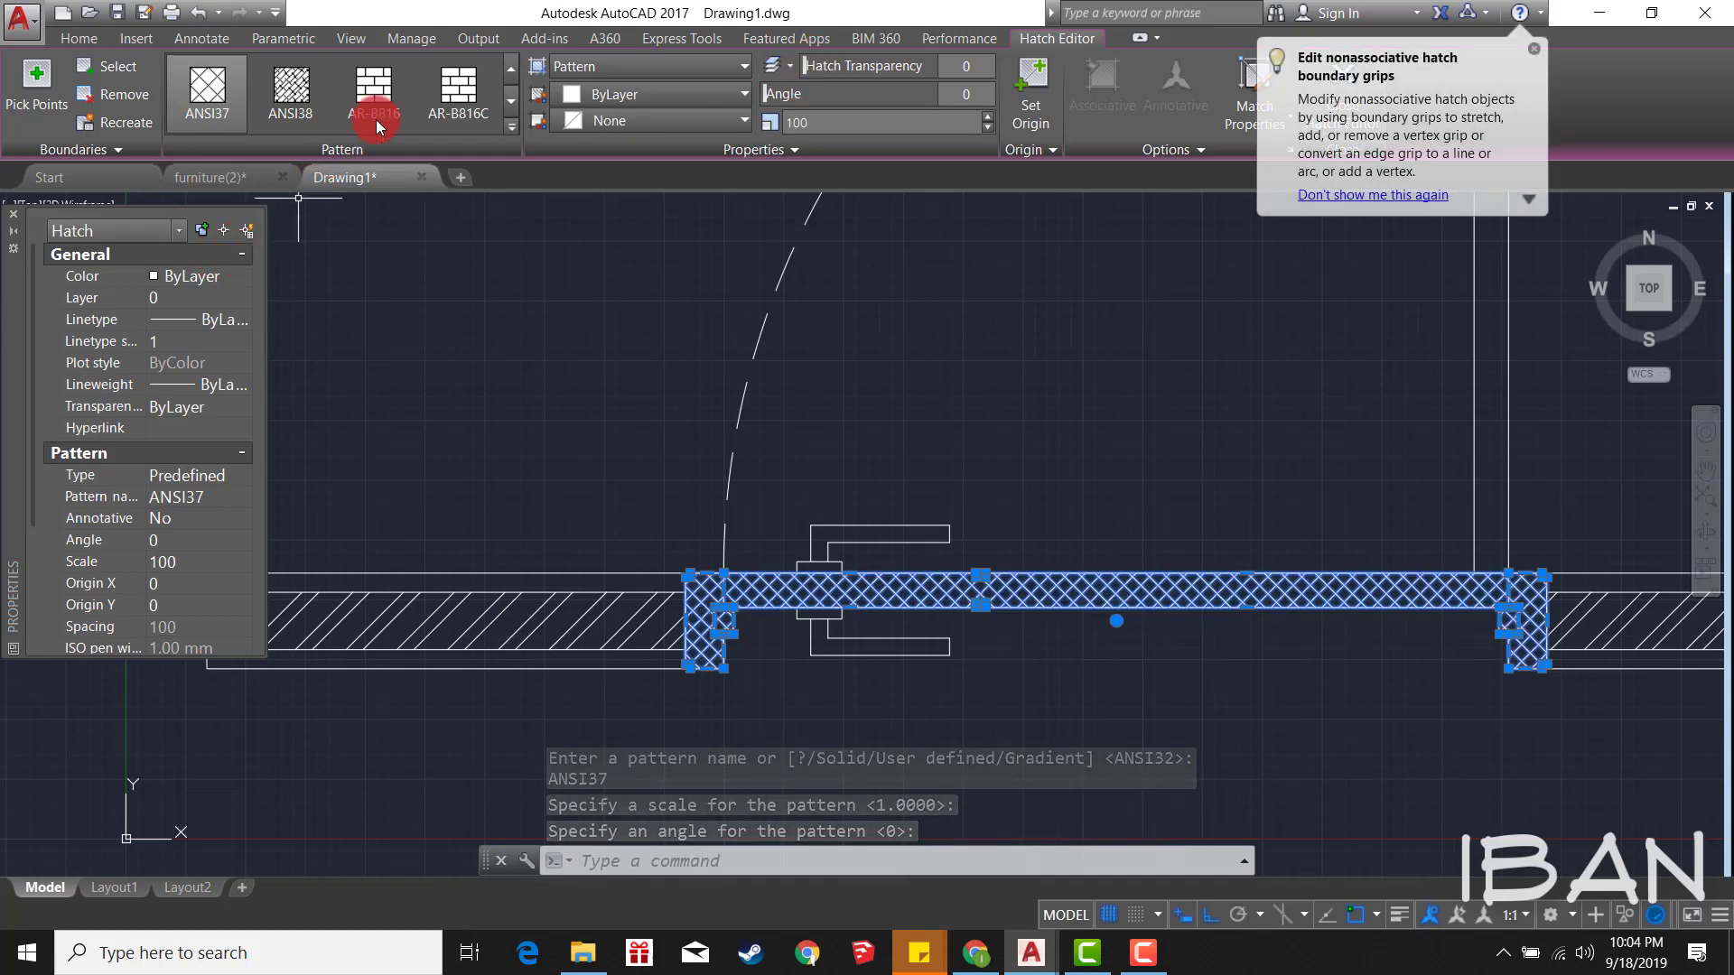
Step: Try AR-B816, ANSI32 and ANSI36, then settle on ANSI31 at scale 10
click(373, 91)
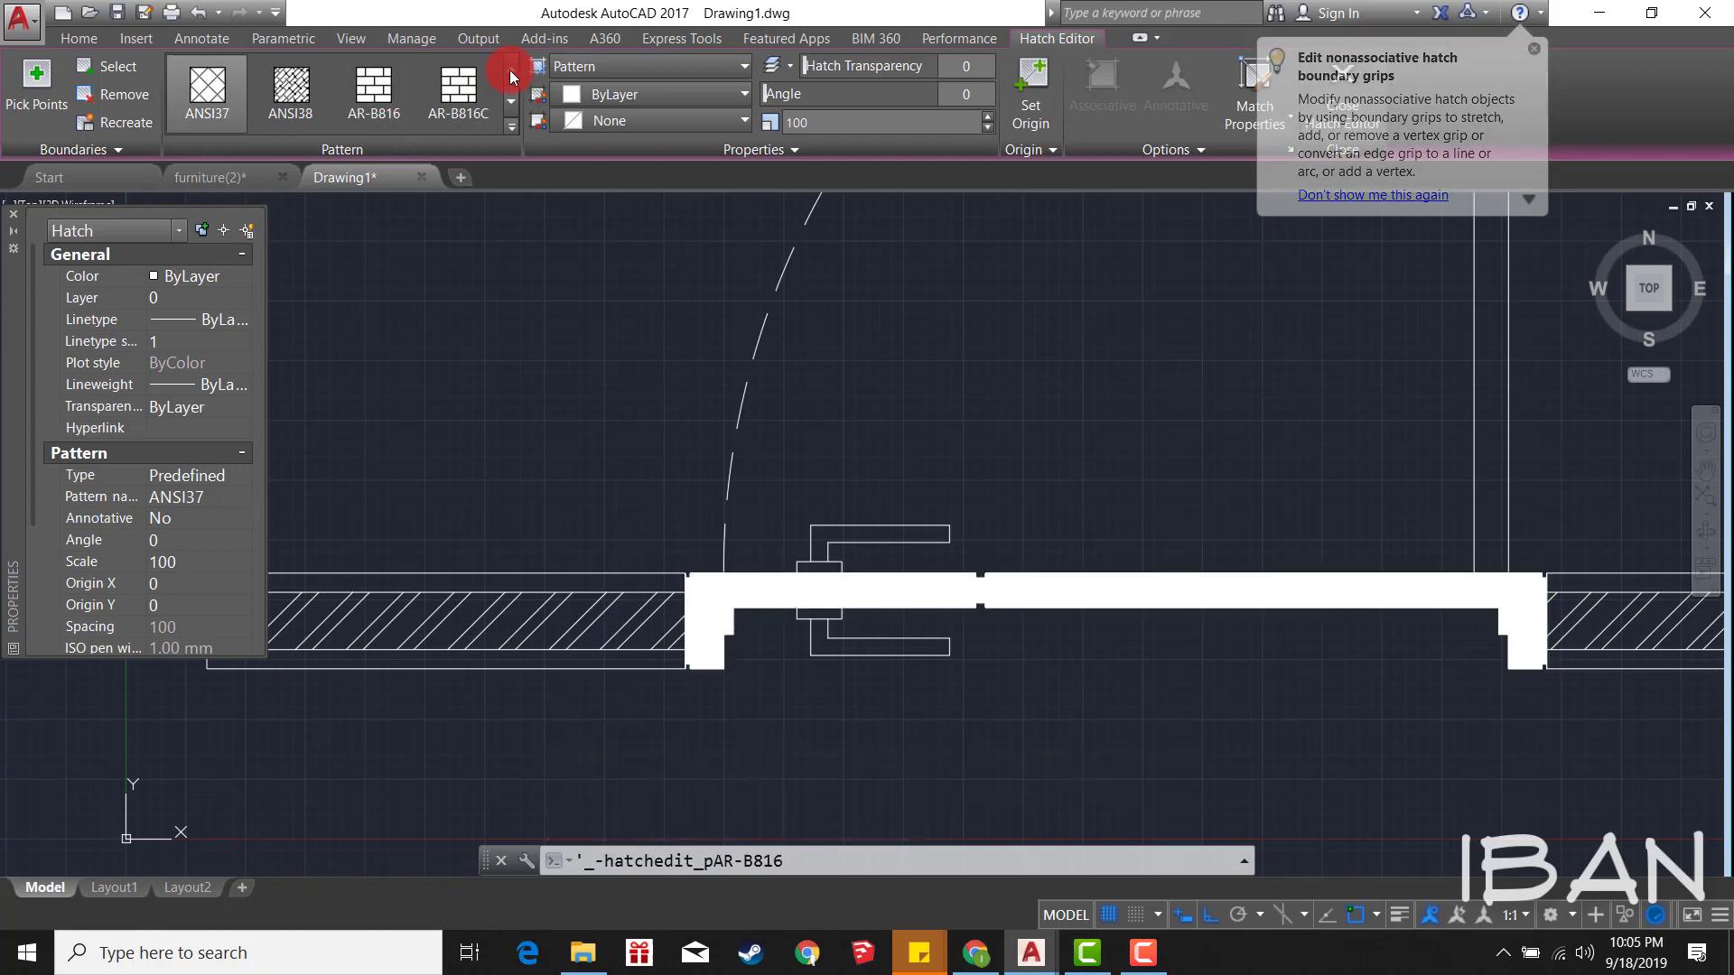
click(511, 73)
click(470, 91)
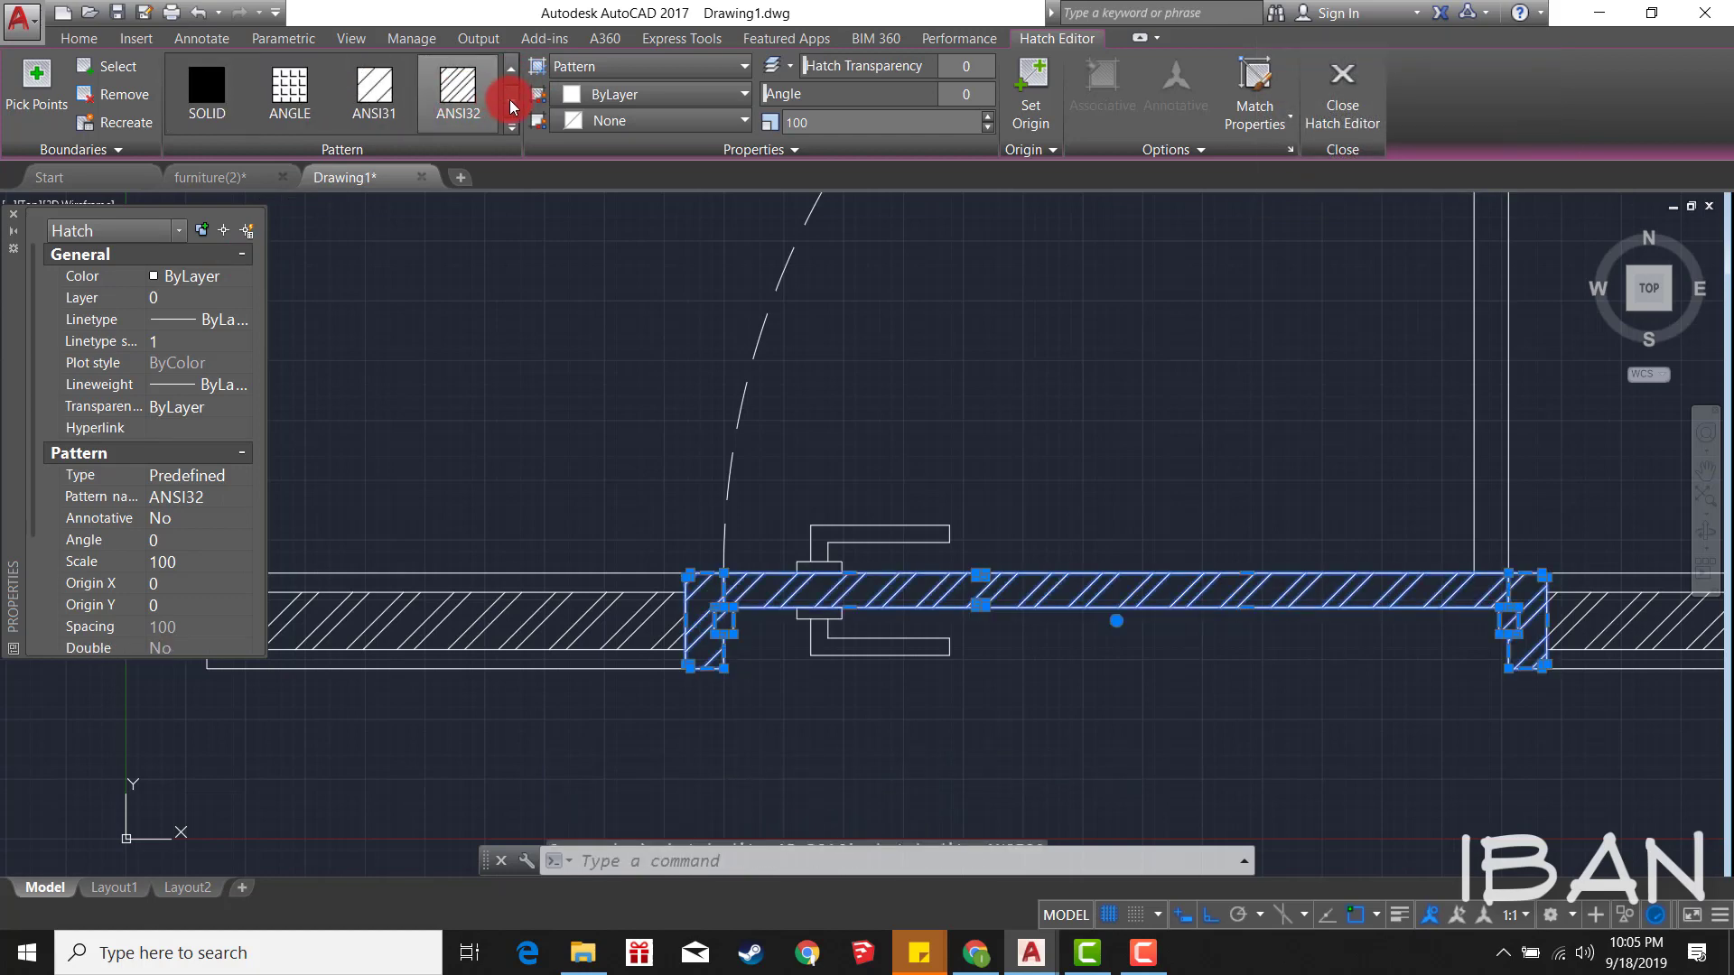
click(511, 100)
click(488, 99)
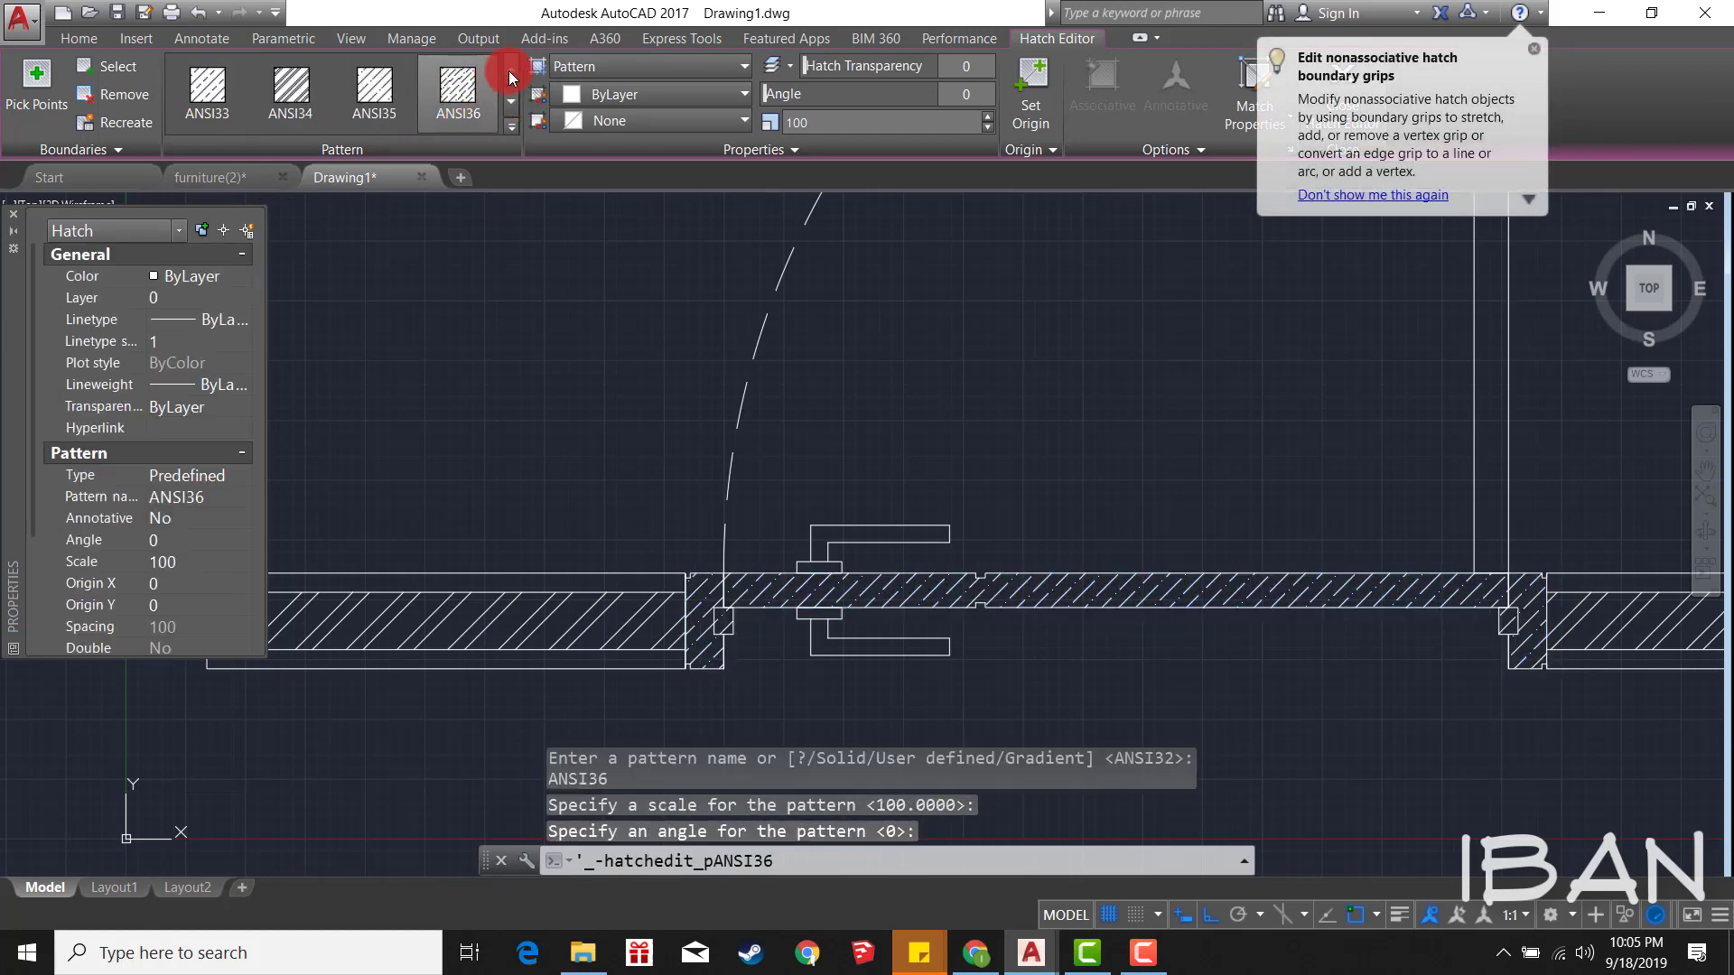
click(510, 71)
click(373, 91)
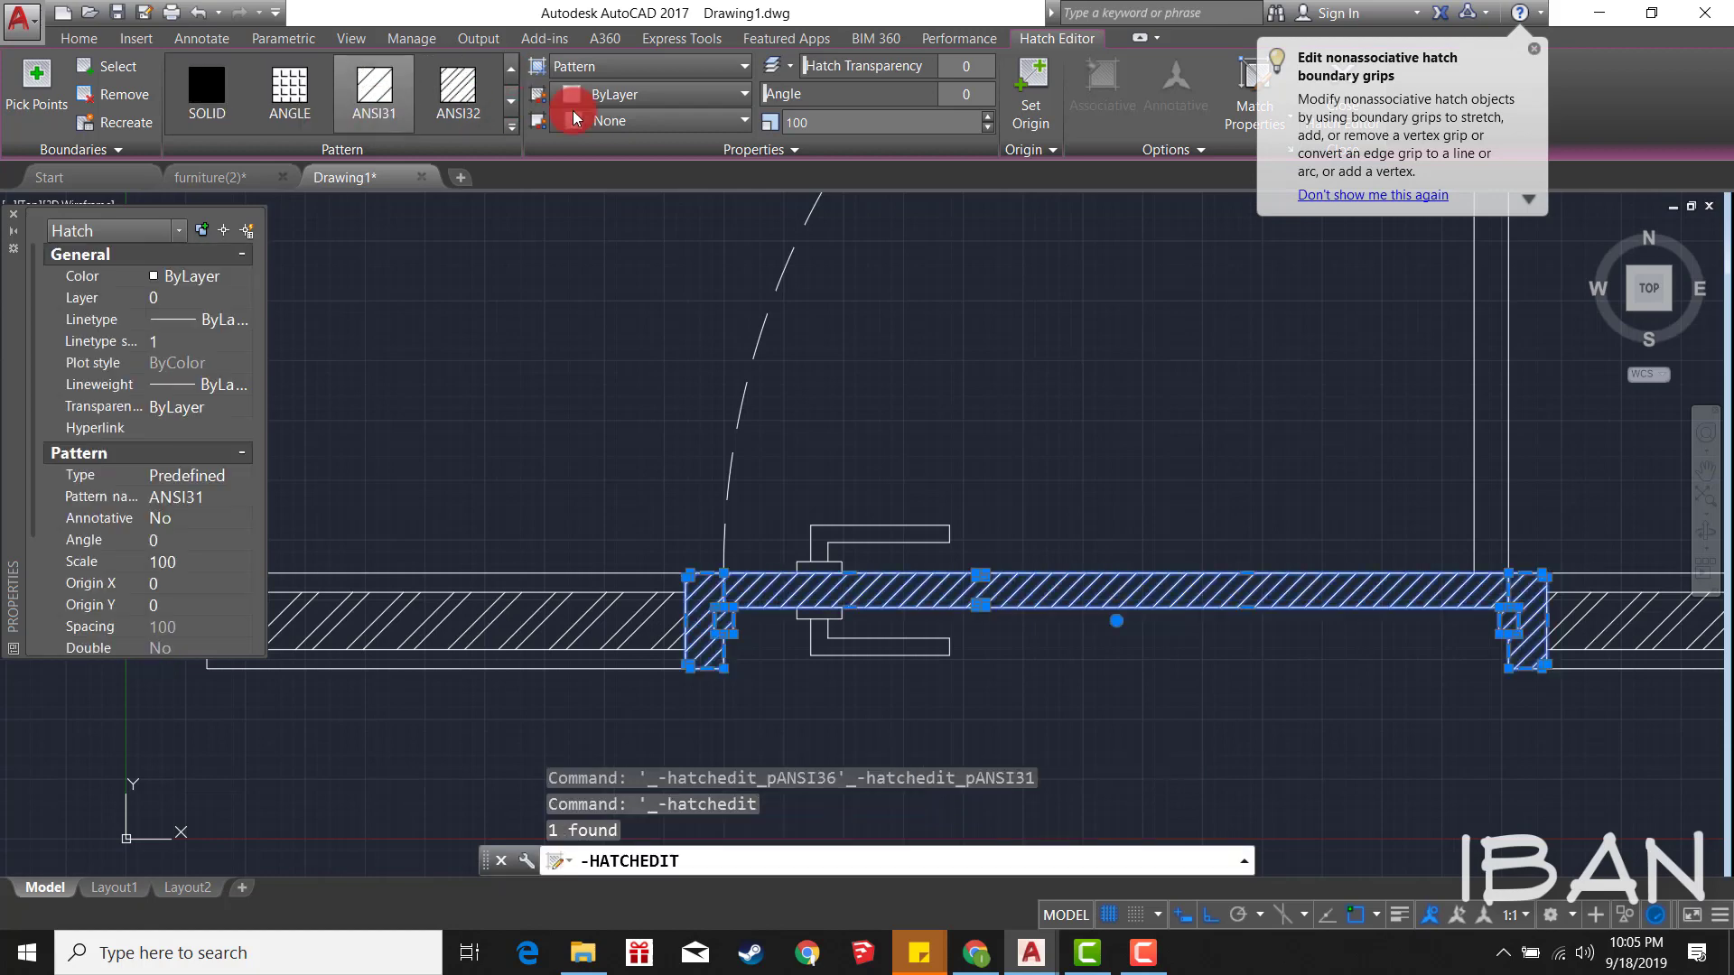
text(10)
key(Return)
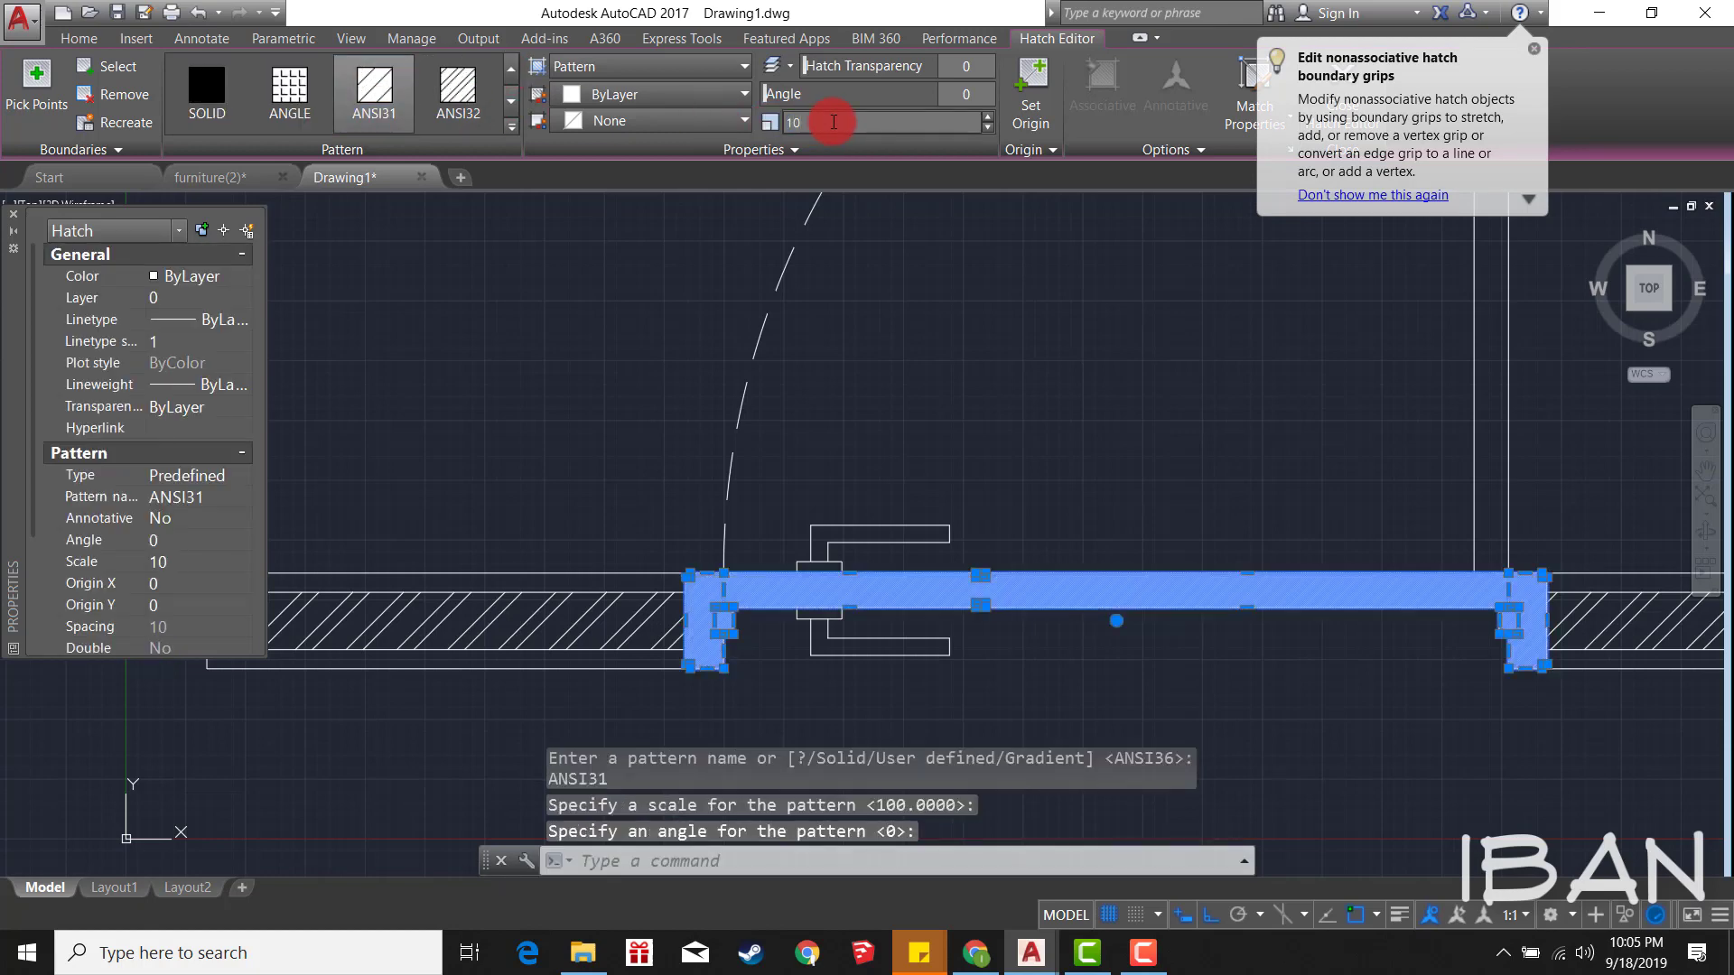
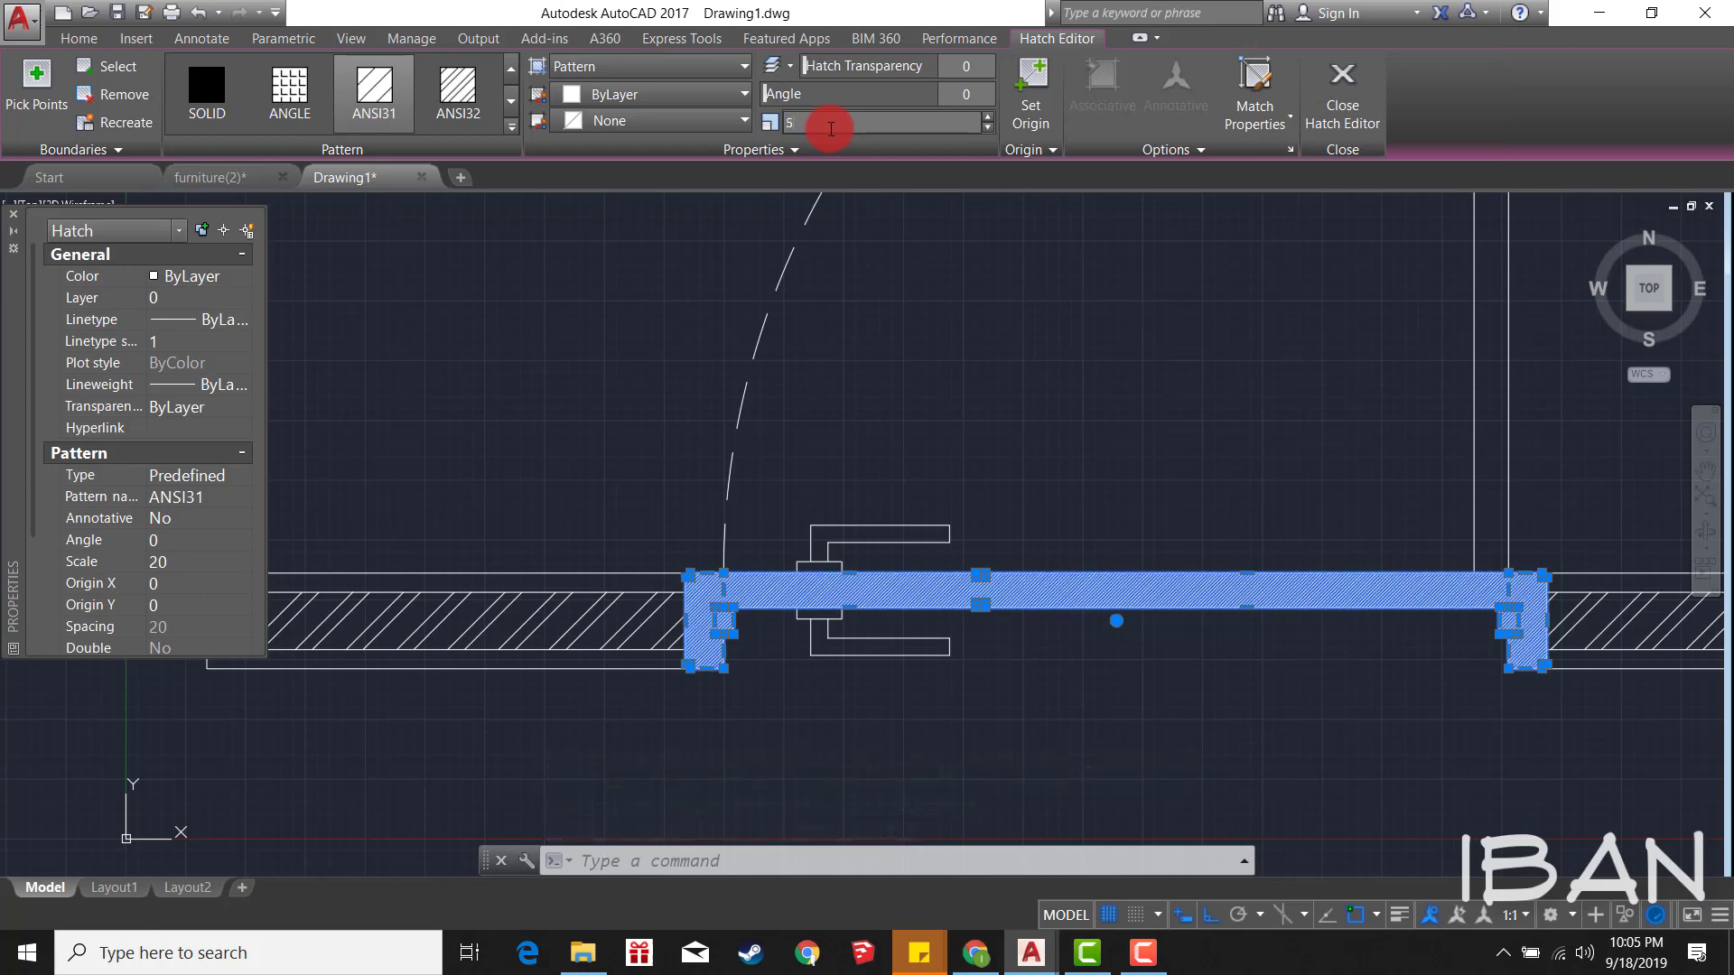
Step: Apply a hatch scale of 50 to the door leaf hatch and close the Hatch Editor
text(0)
key(Return)
key(Escape)
key(Escape)
scroll(844, 372, down, 2)
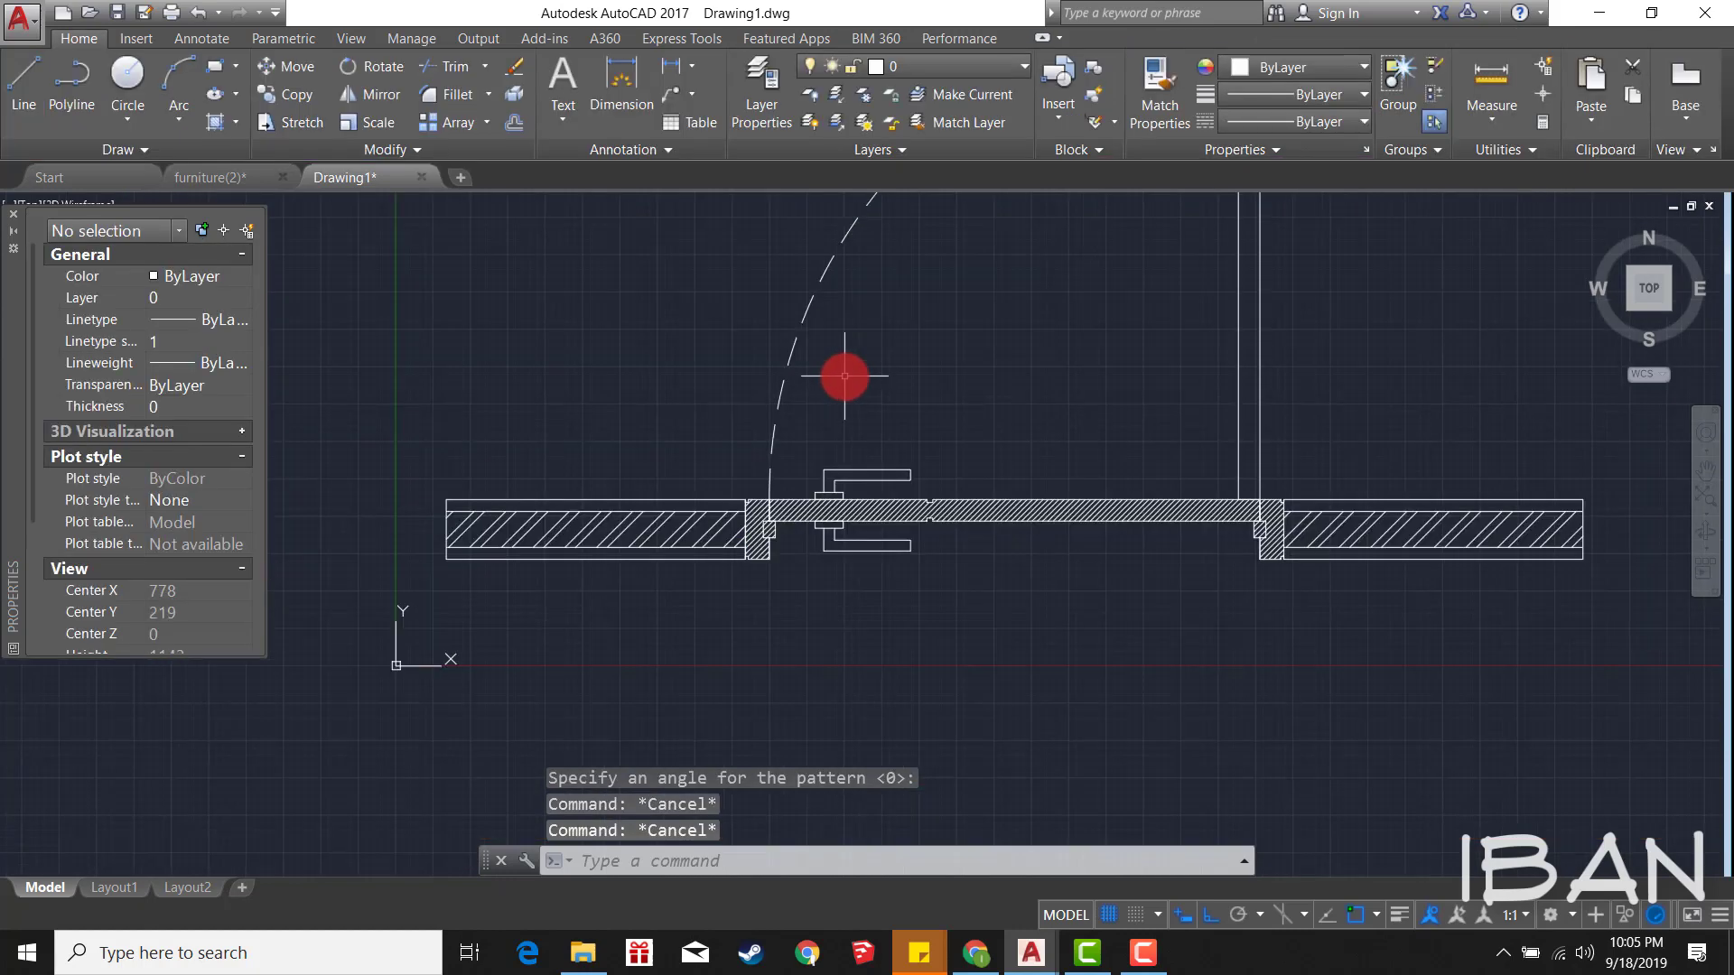
scroll(853, 492, down, 2)
scroll(863, 496, up, 5)
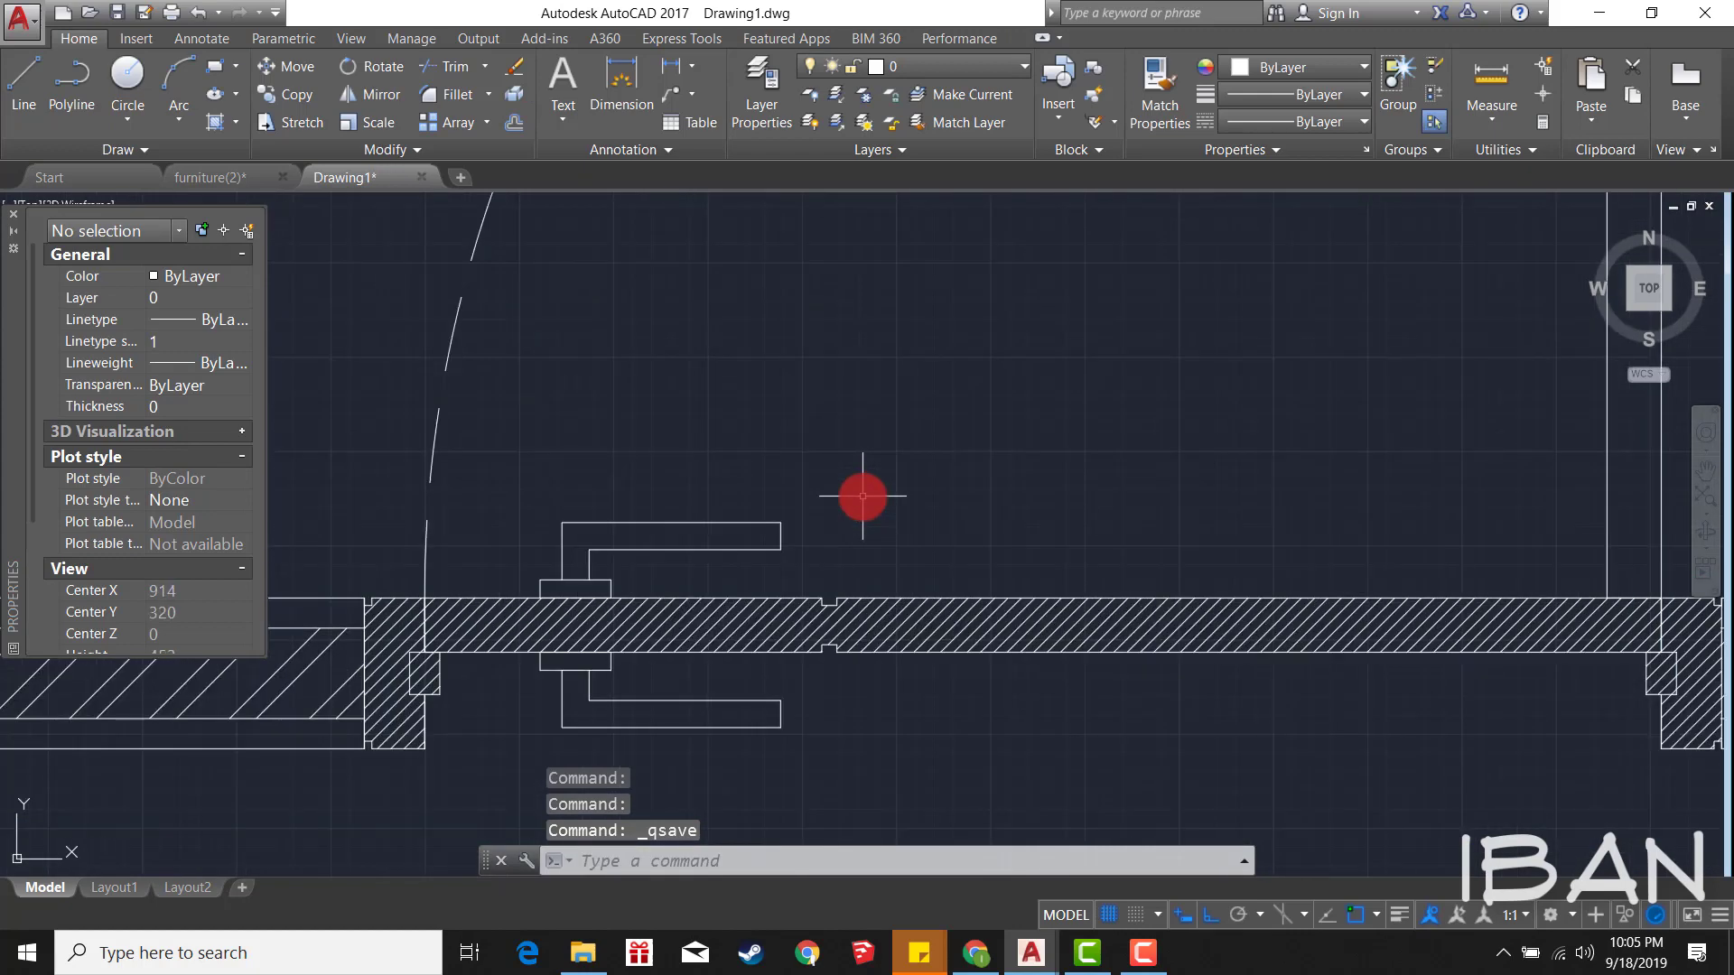
scroll(862, 496, down, 3)
scroll(984, 425, down, 1)
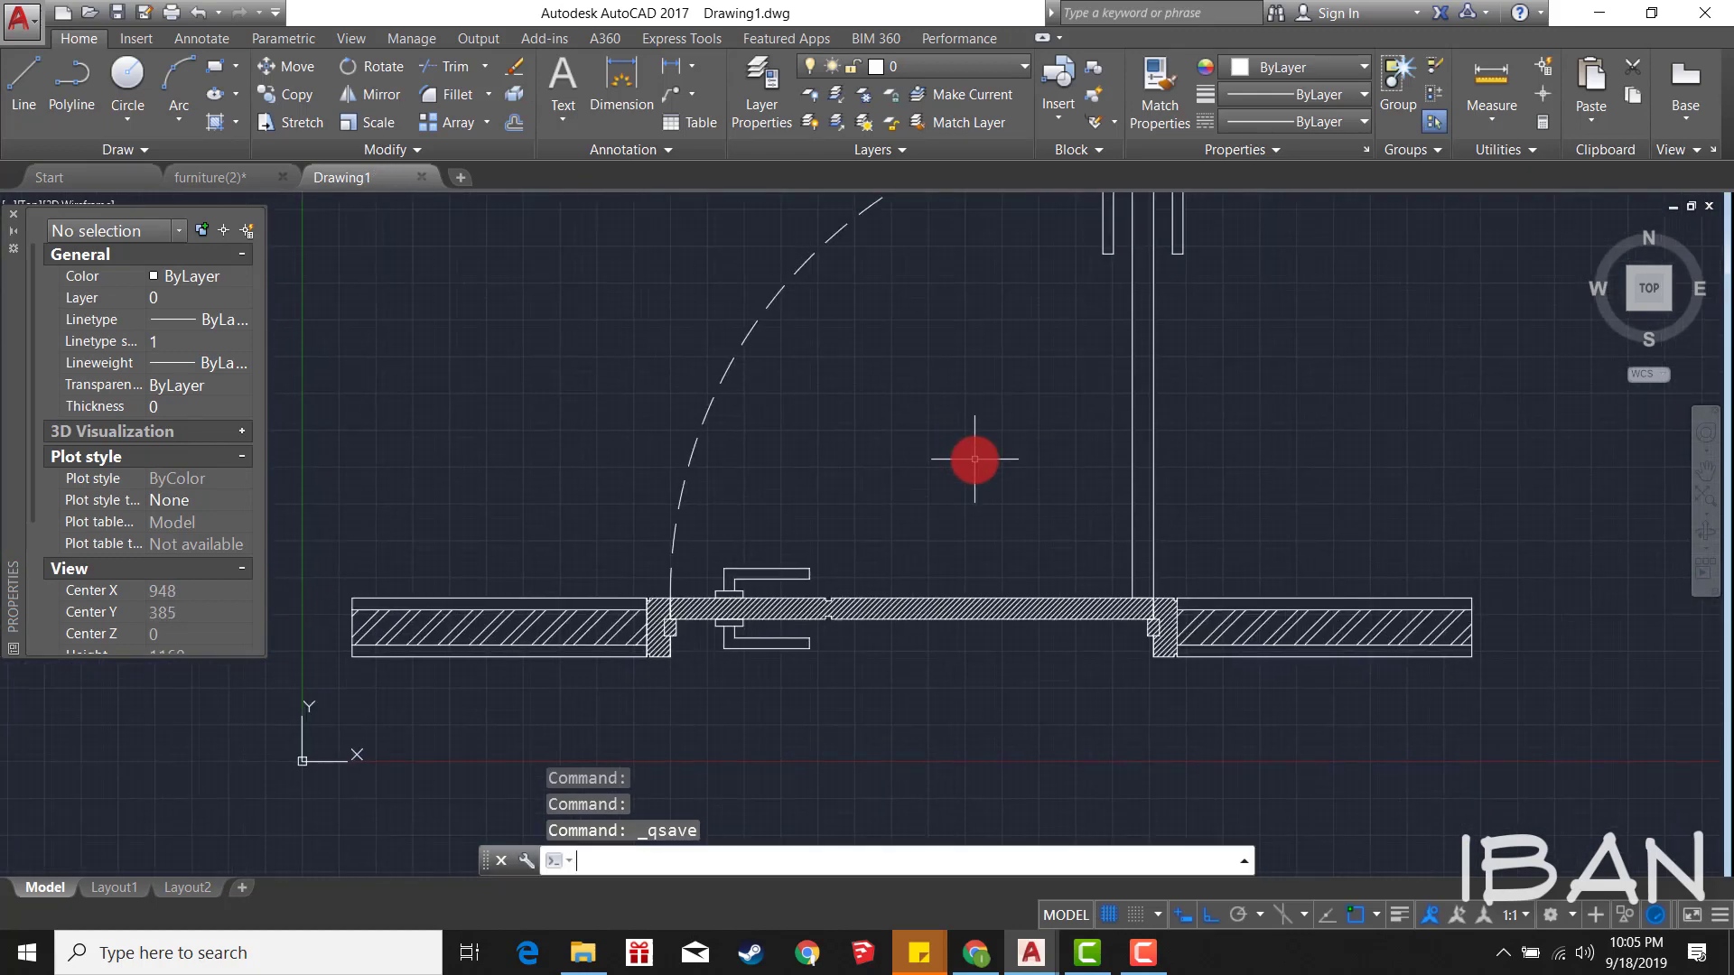
scroll(984, 452, down, 2)
scroll(994, 501, up, 4)
scroll(930, 483, down, 4)
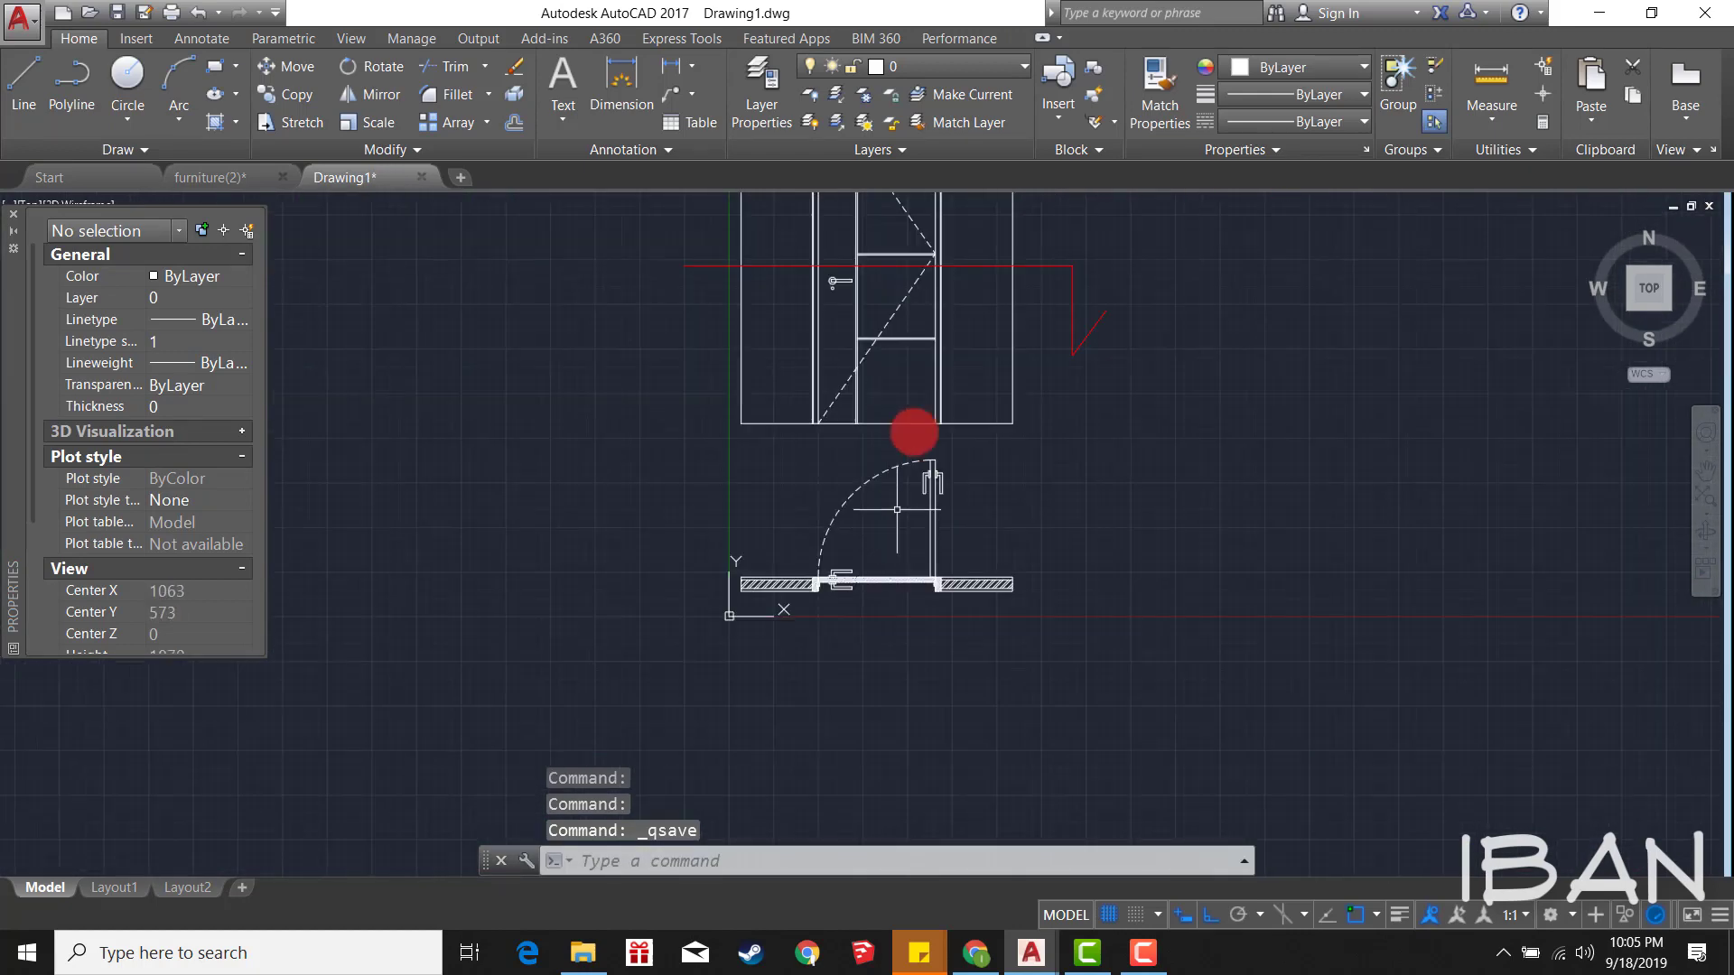
scroll(903, 518, down, 2)
scroll(903, 517, up, 2)
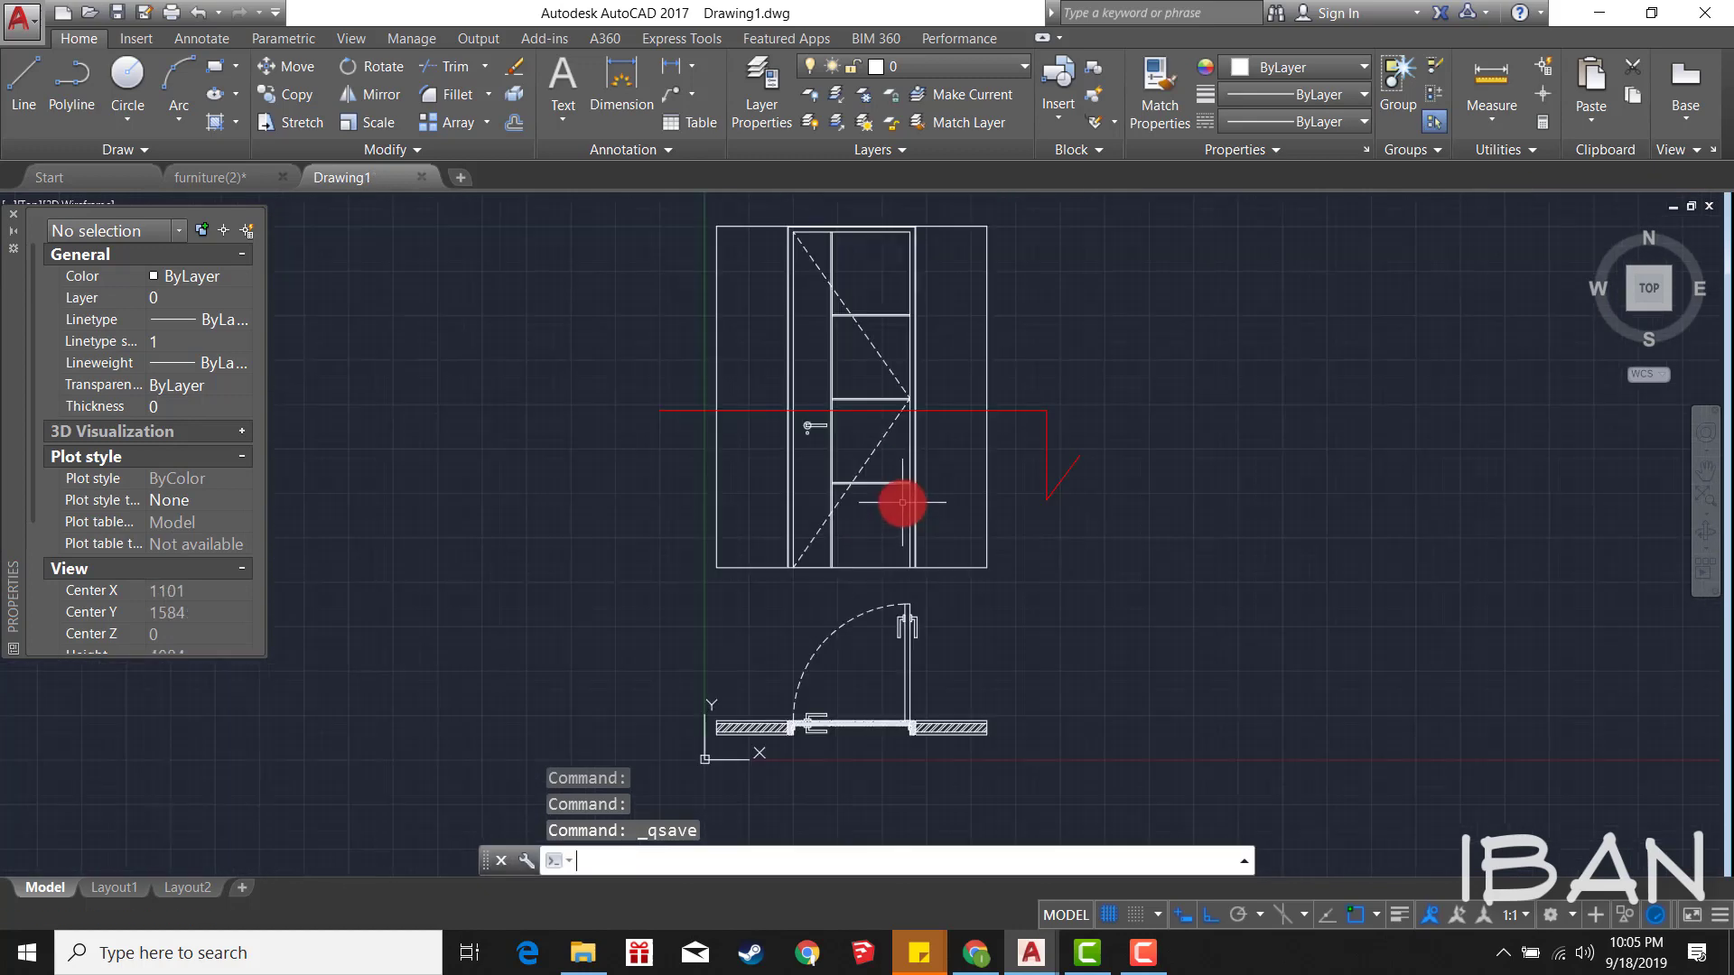
Step: Write the label DENAH in a multiline text box below the door plan
middle_drag(832, 696, 922, 503)
text(mtext)
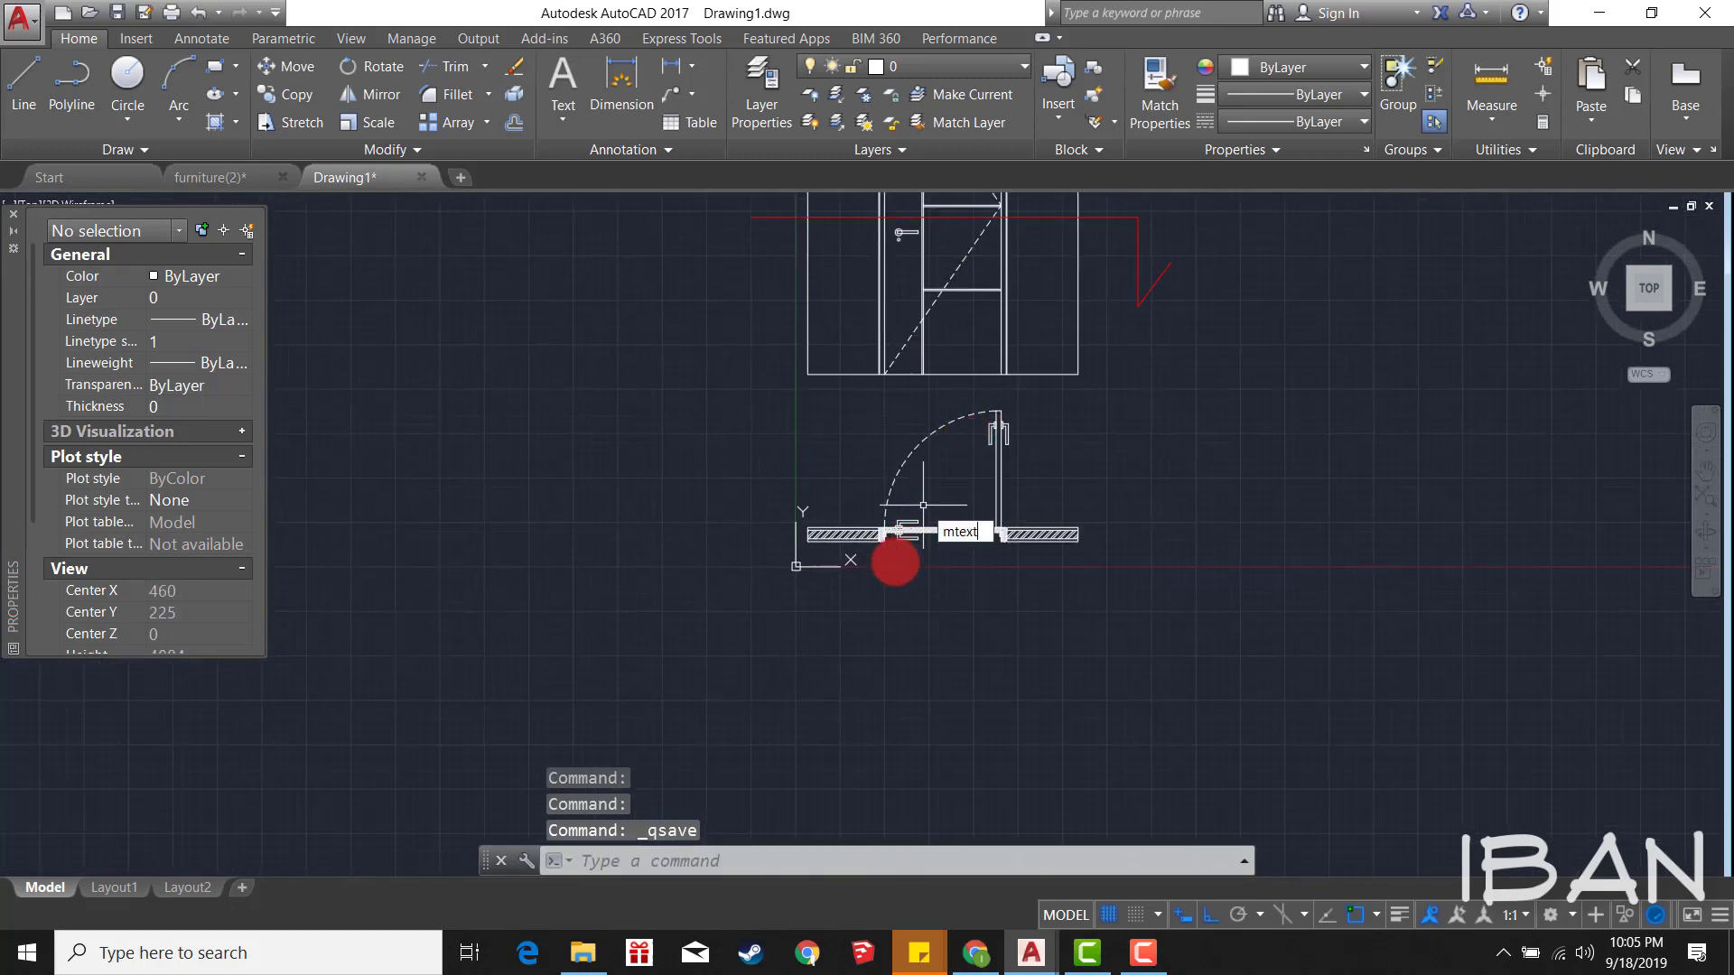
key(Return)
scroll(774, 569, up, 2)
scroll(751, 555, up, 2)
scroll(738, 553, down, 2)
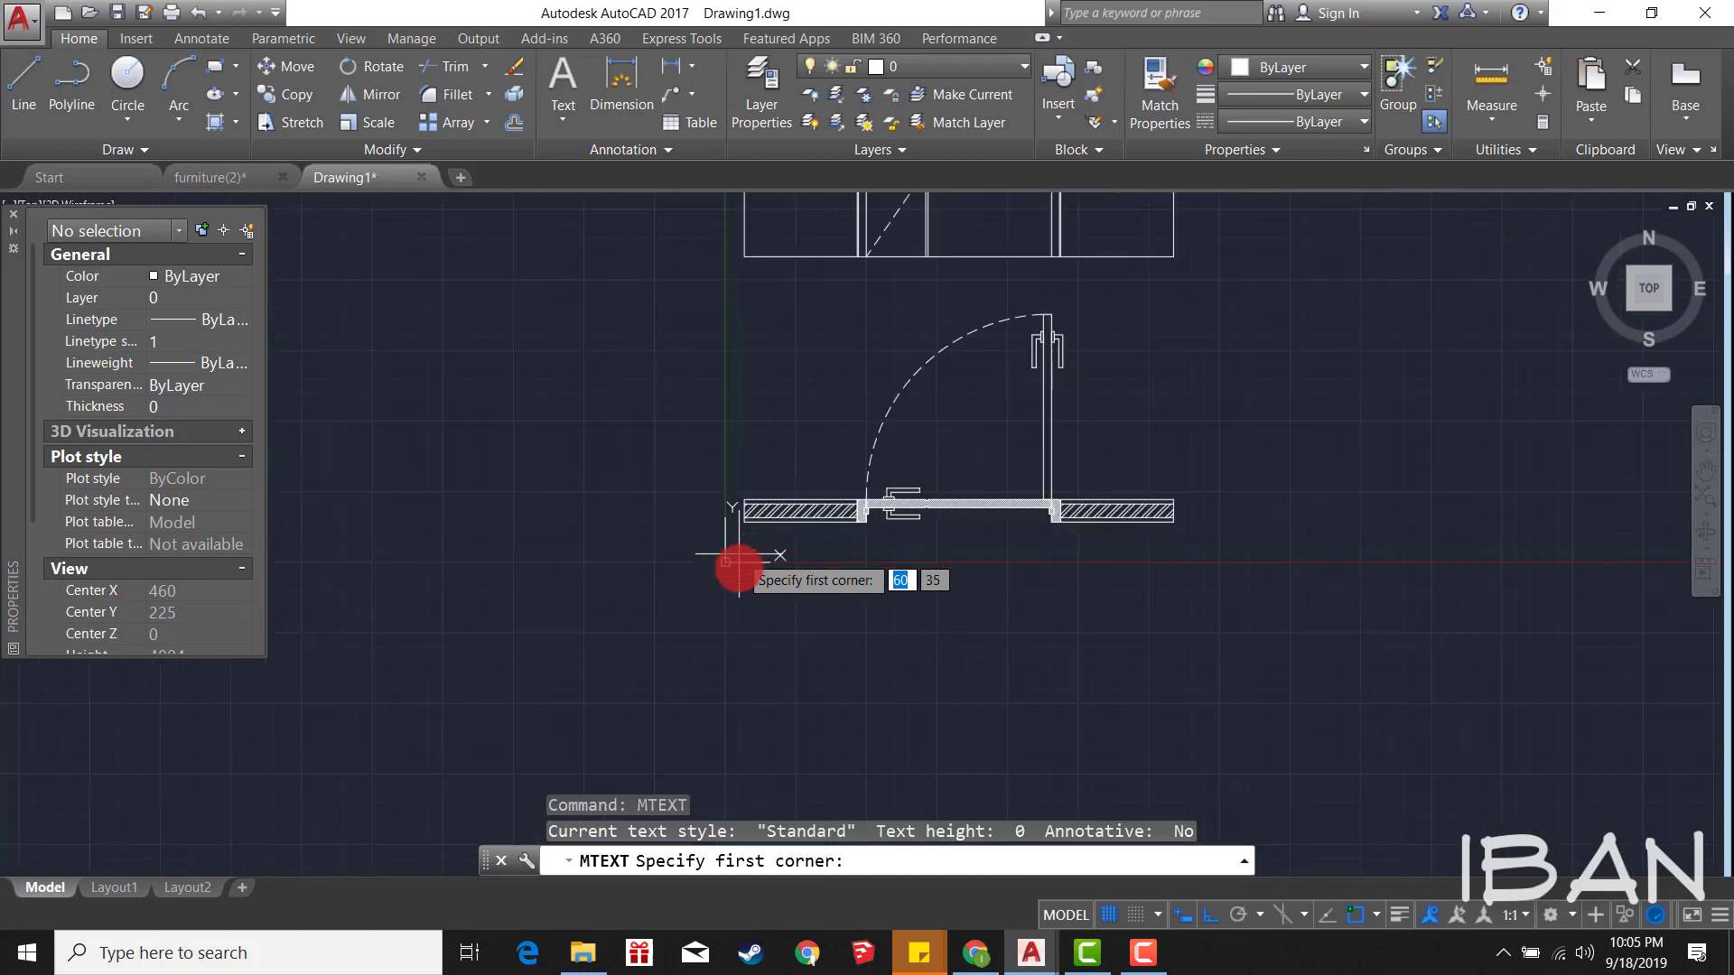
scroll(740, 569, up, 2)
click(746, 543)
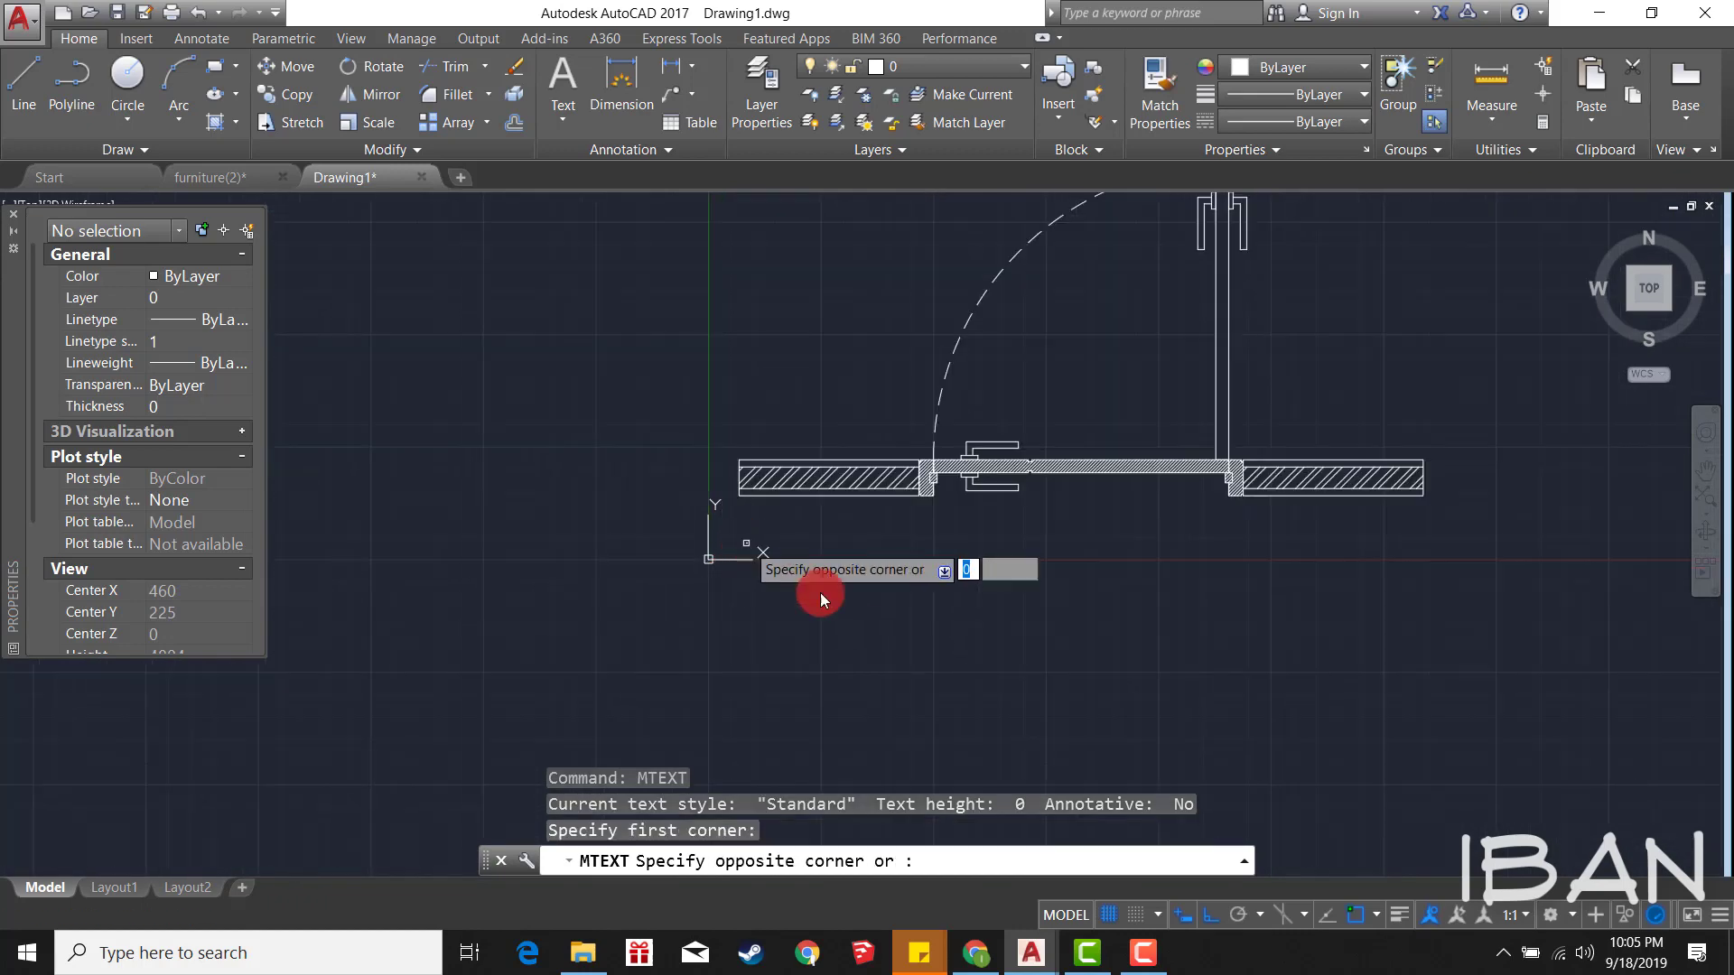
click(1188, 667)
text(DENAH)
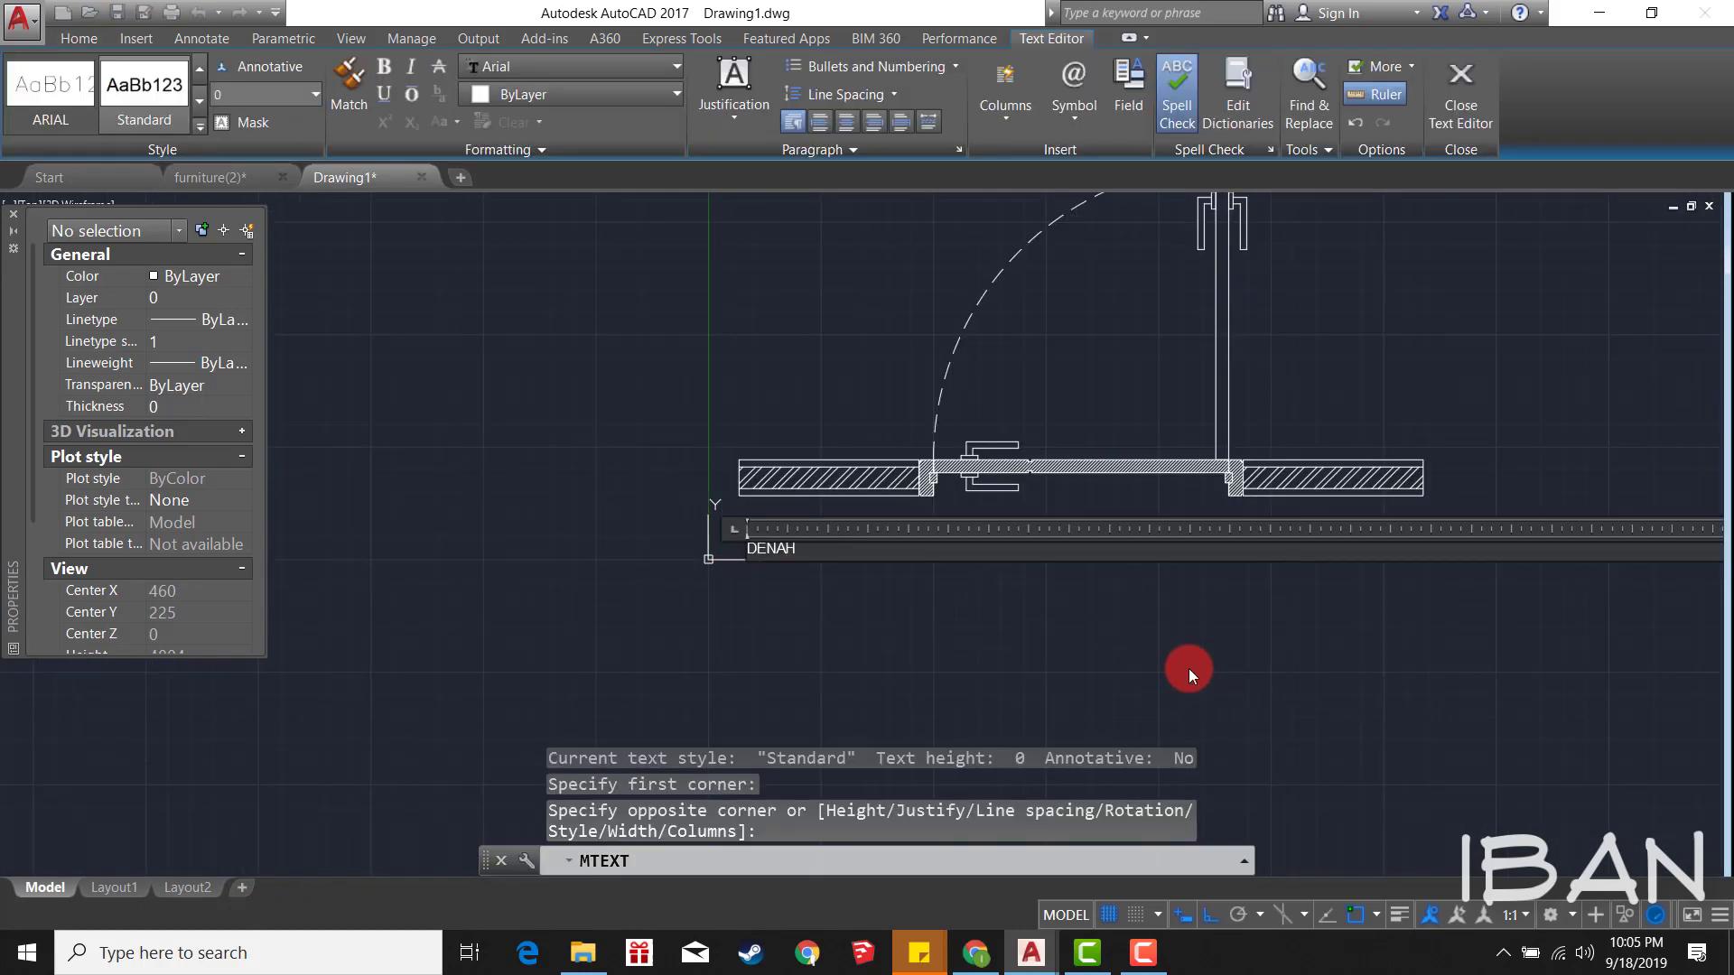
key(Escape)
Step: Enlarge the DENAH label by a scale factor of 100
click(1189, 669)
click(593, 496)
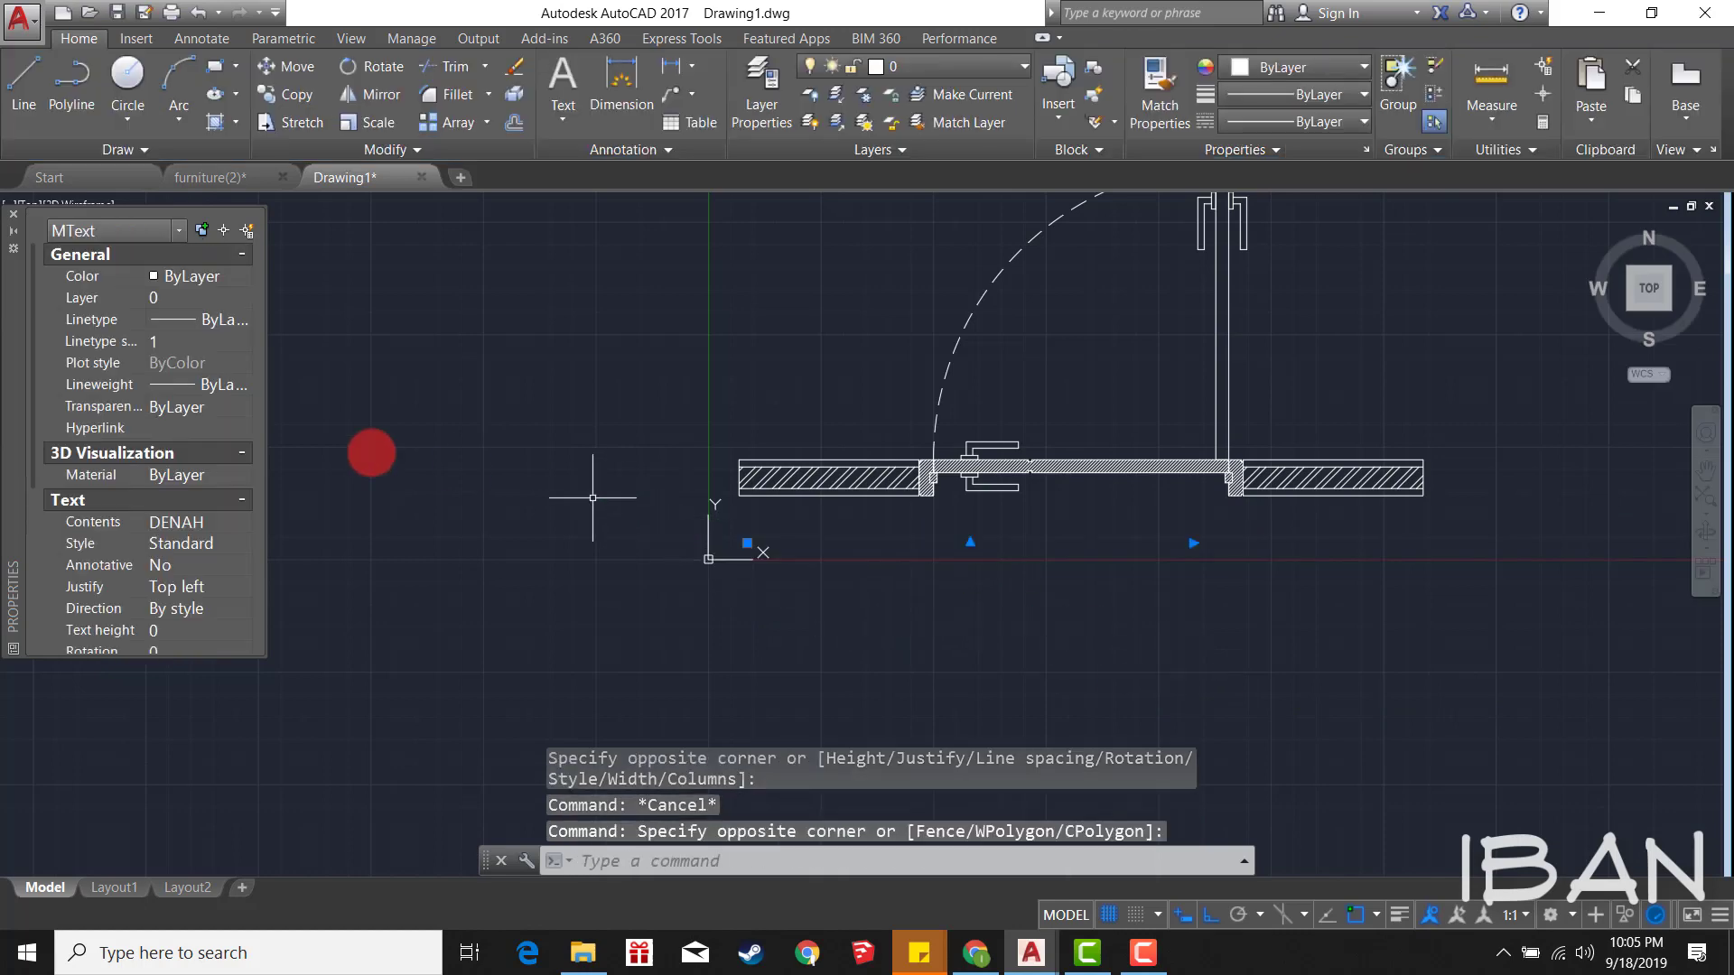
text(sc)
key(Return)
click(755, 572)
text(1)
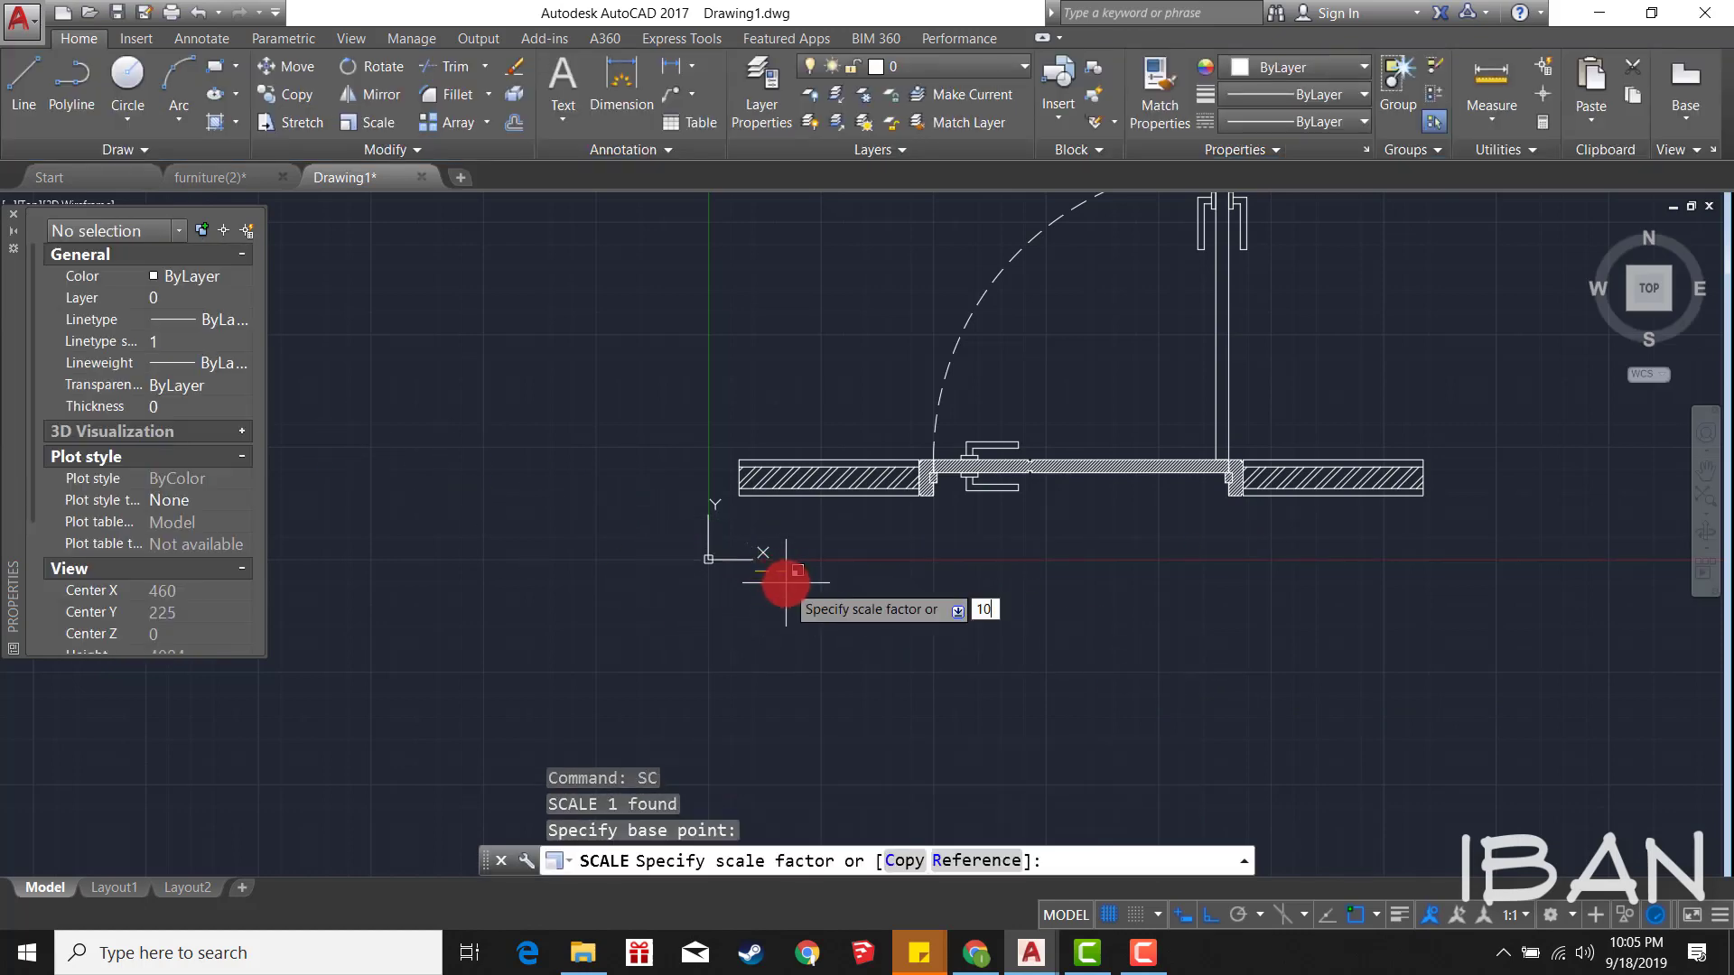
text(0)
key(Return)
key(Escape)
Step: Reselect the oversized label and try moving it with ortho mode off, then cancel
click(580, 492)
click(1238, 696)
scroll(806, 588, down, 5)
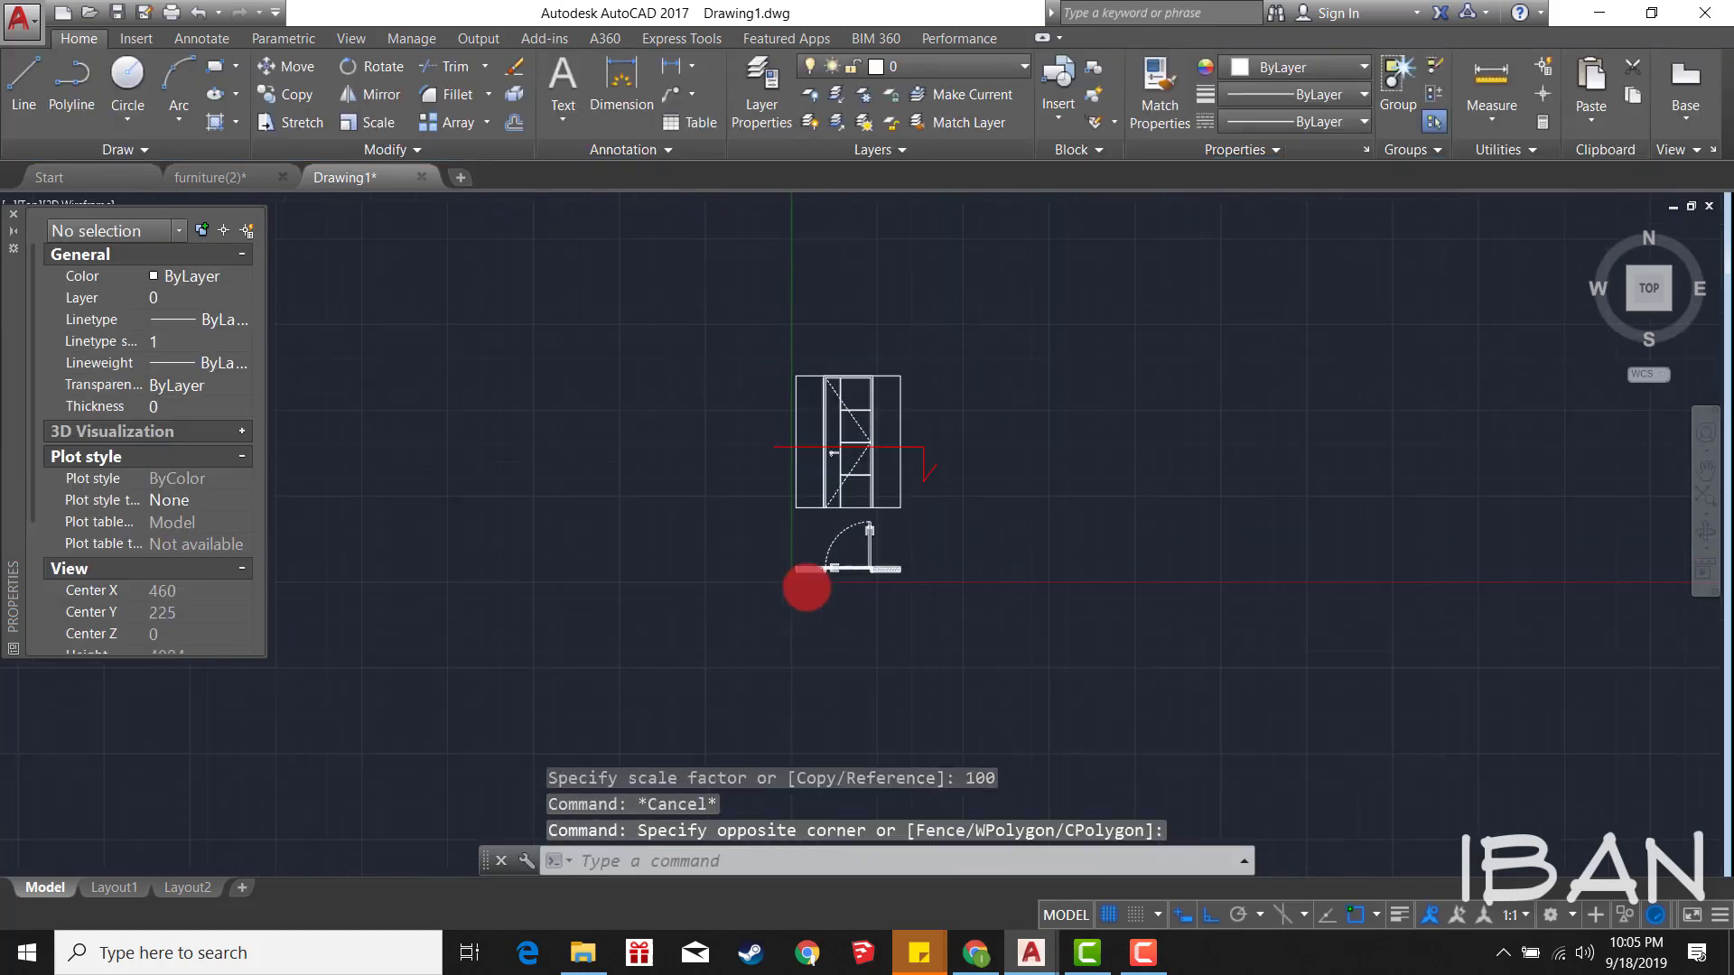
scroll(747, 407, down, 2)
click(841, 502)
click(793, 442)
text(m)
key(Return)
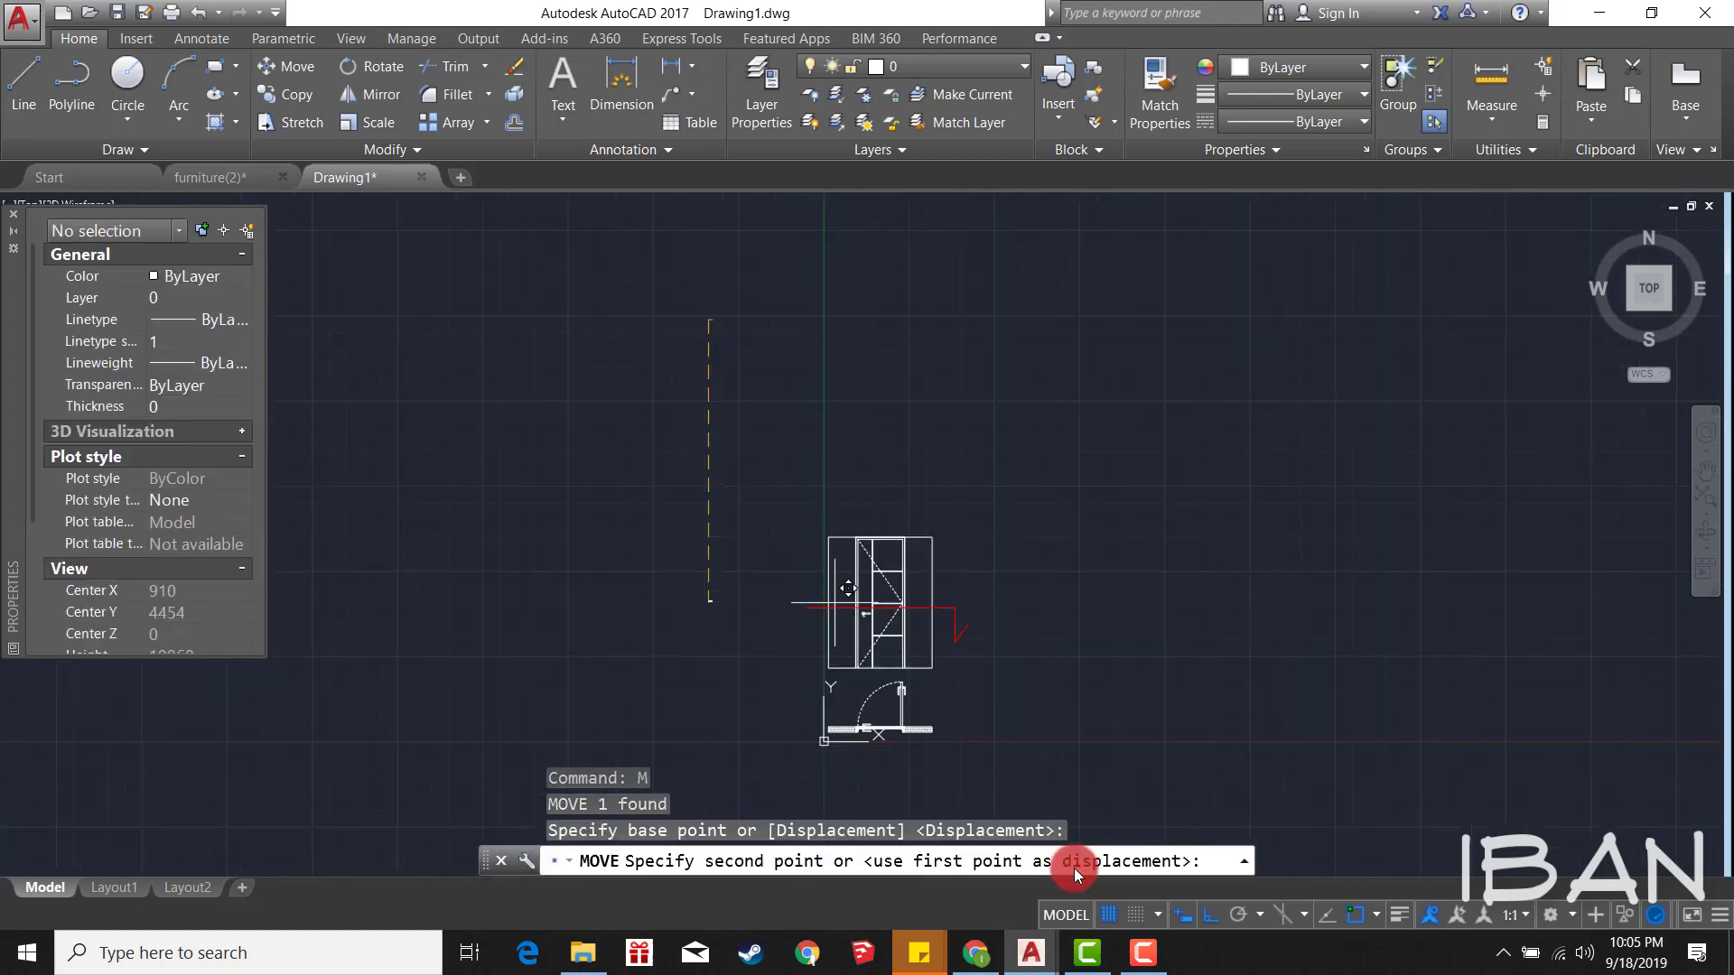
click(1216, 919)
scroll(852, 763, up, 2)
scroll(677, 697, down, 3)
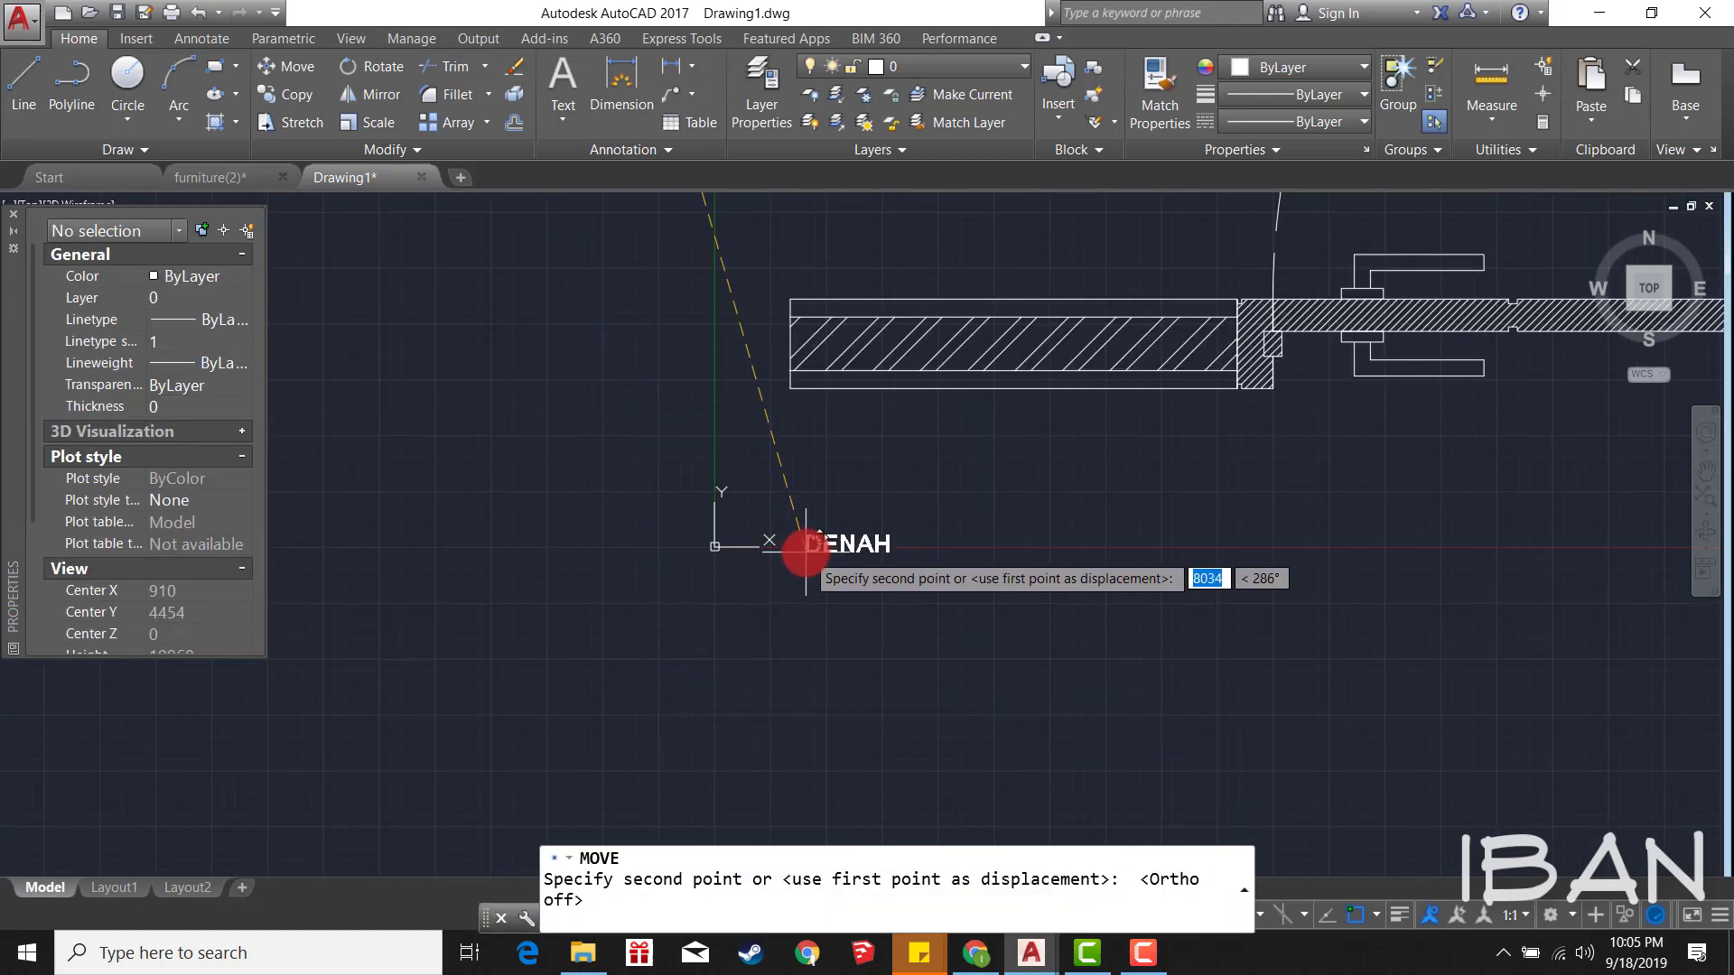
key(Escape)
Step: Rescale the DENAH label with a factor of 2
click(774, 481)
click(926, 585)
text(sc)
key(Return)
click(925, 553)
text(2)
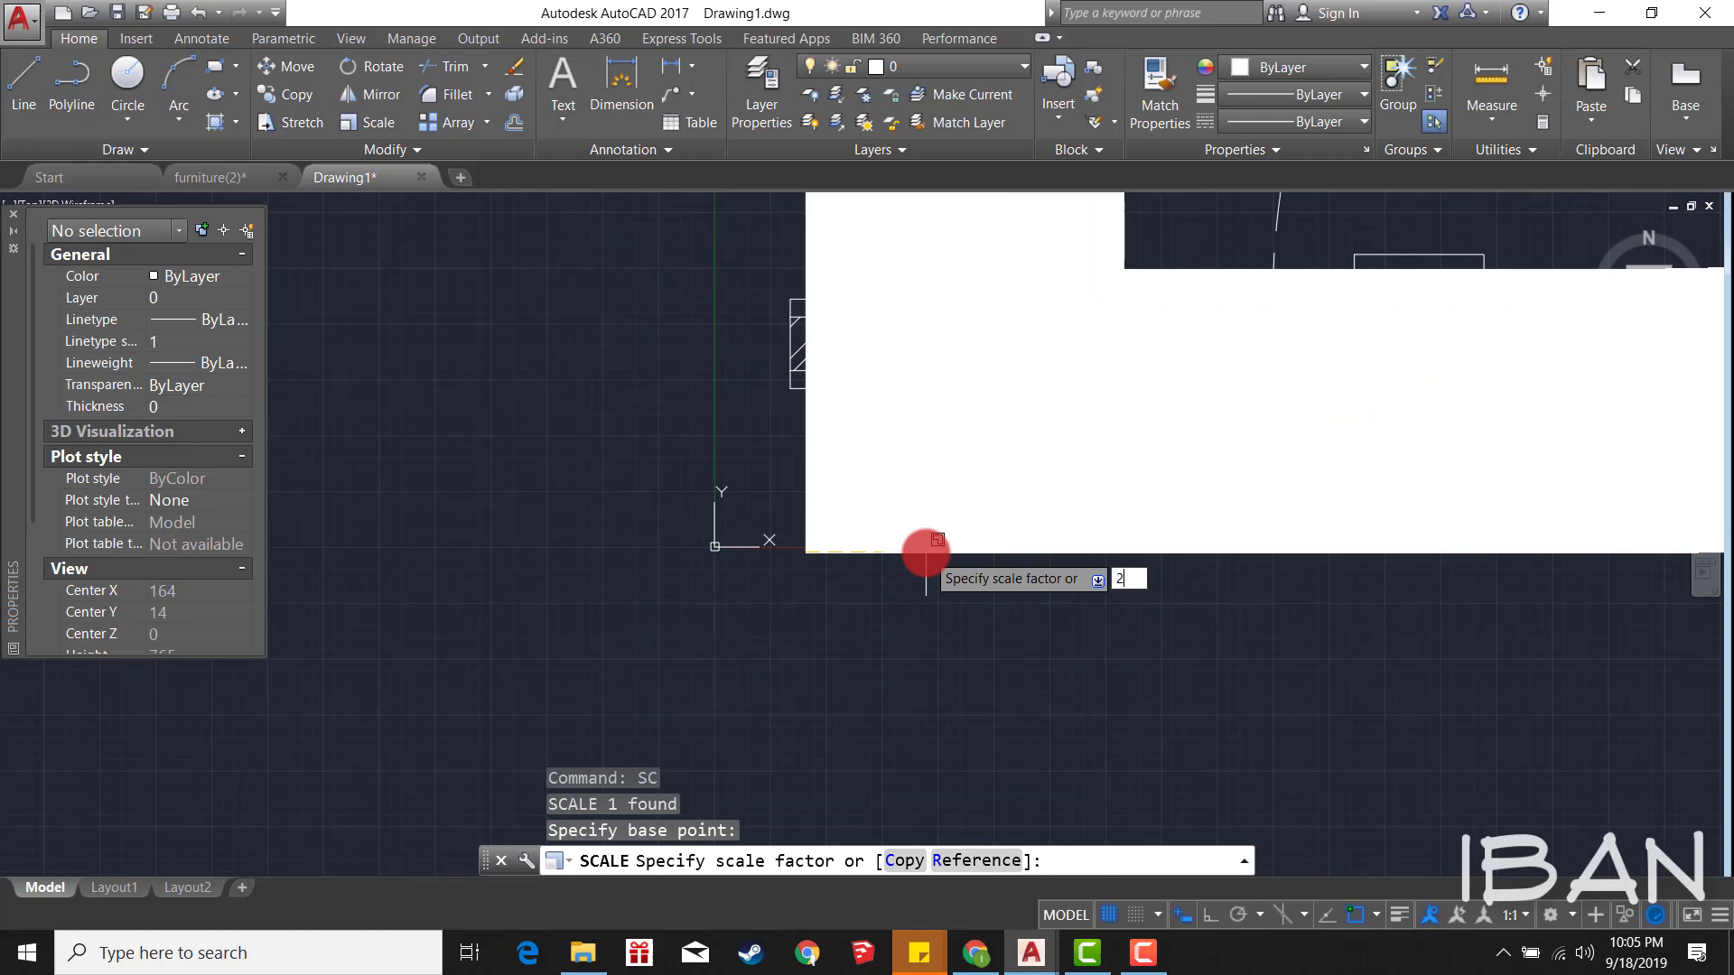
key(Return)
key(Escape)
Step: Start a reference-length rescale of the DENAH label, then cancel it
click(929, 573)
text(sc)
key(Return)
click(830, 553)
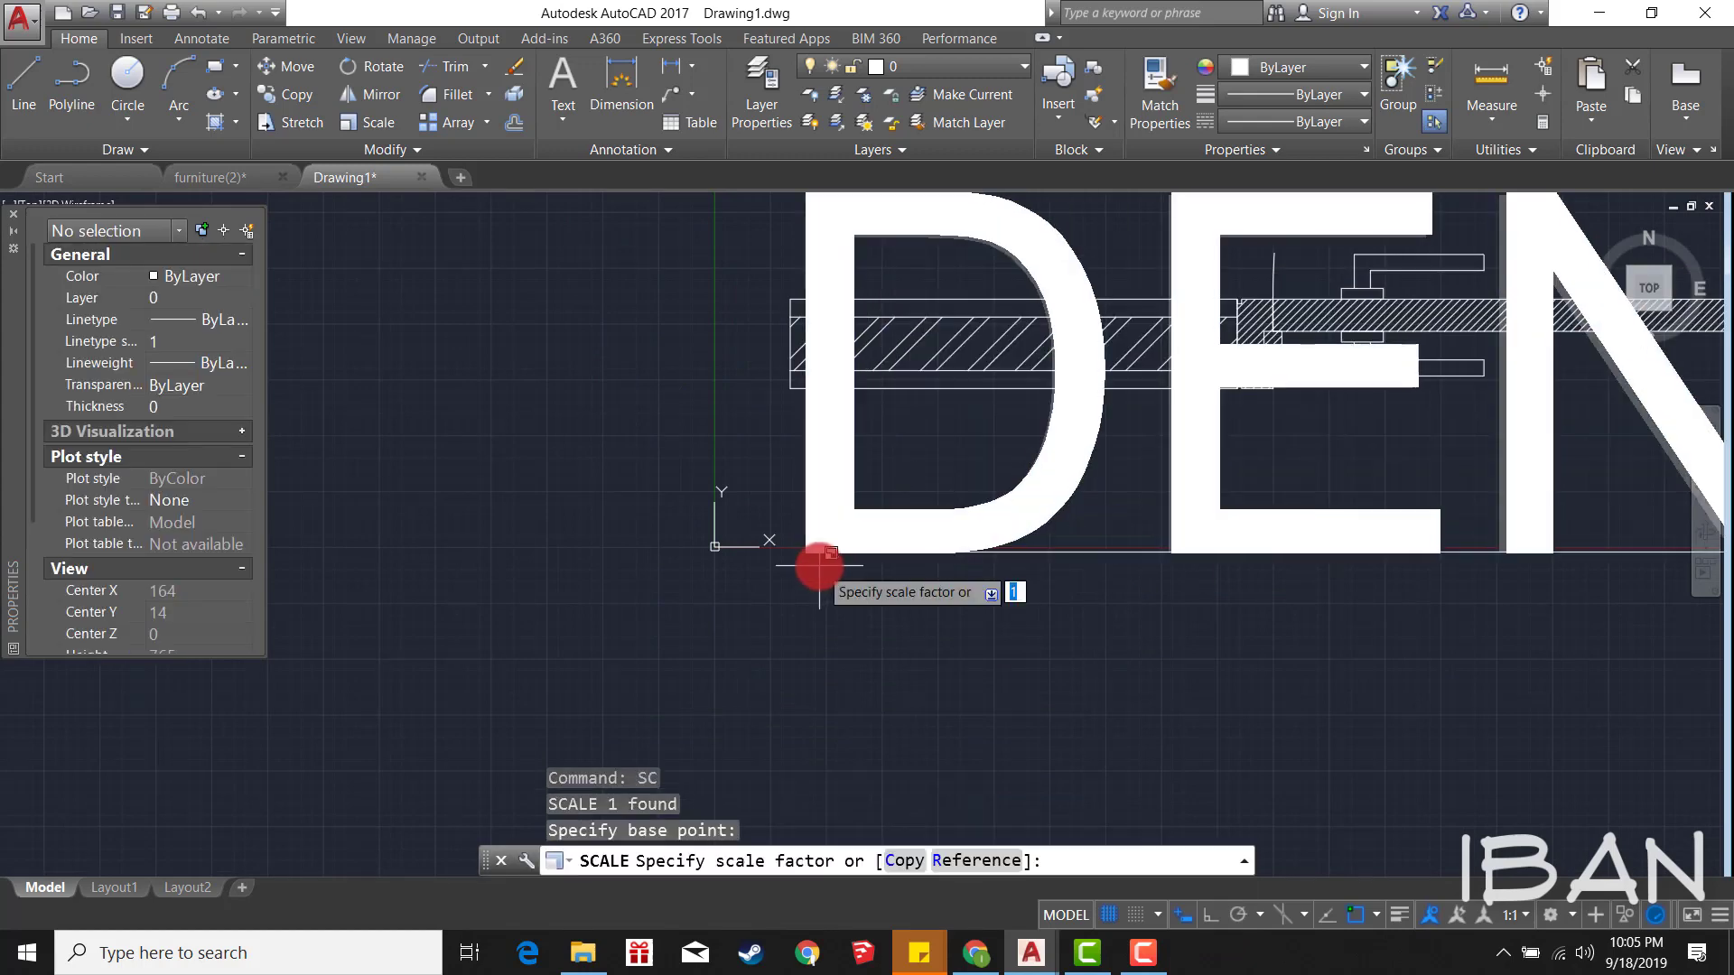
text(r)
key(Return)
click(1265, 569)
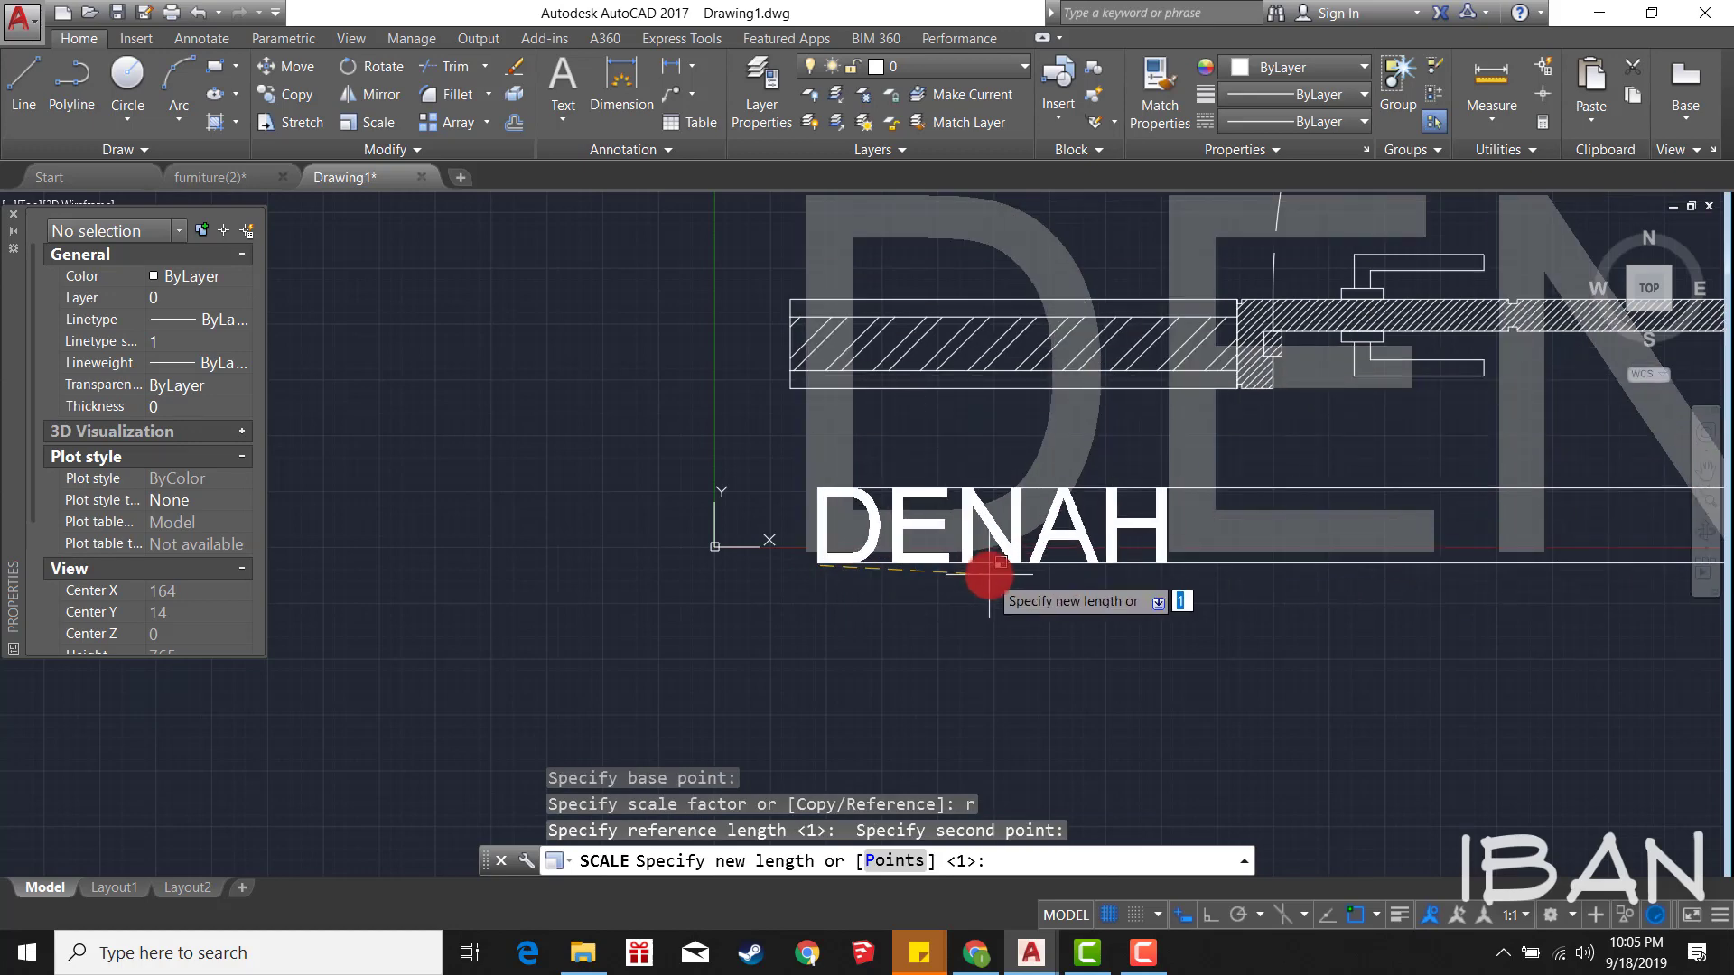
key(Escape)
Step: Select the DENAH label and begin copying it
scroll(1002, 560, down, 3)
click(903, 667)
click(1351, 695)
text(c)
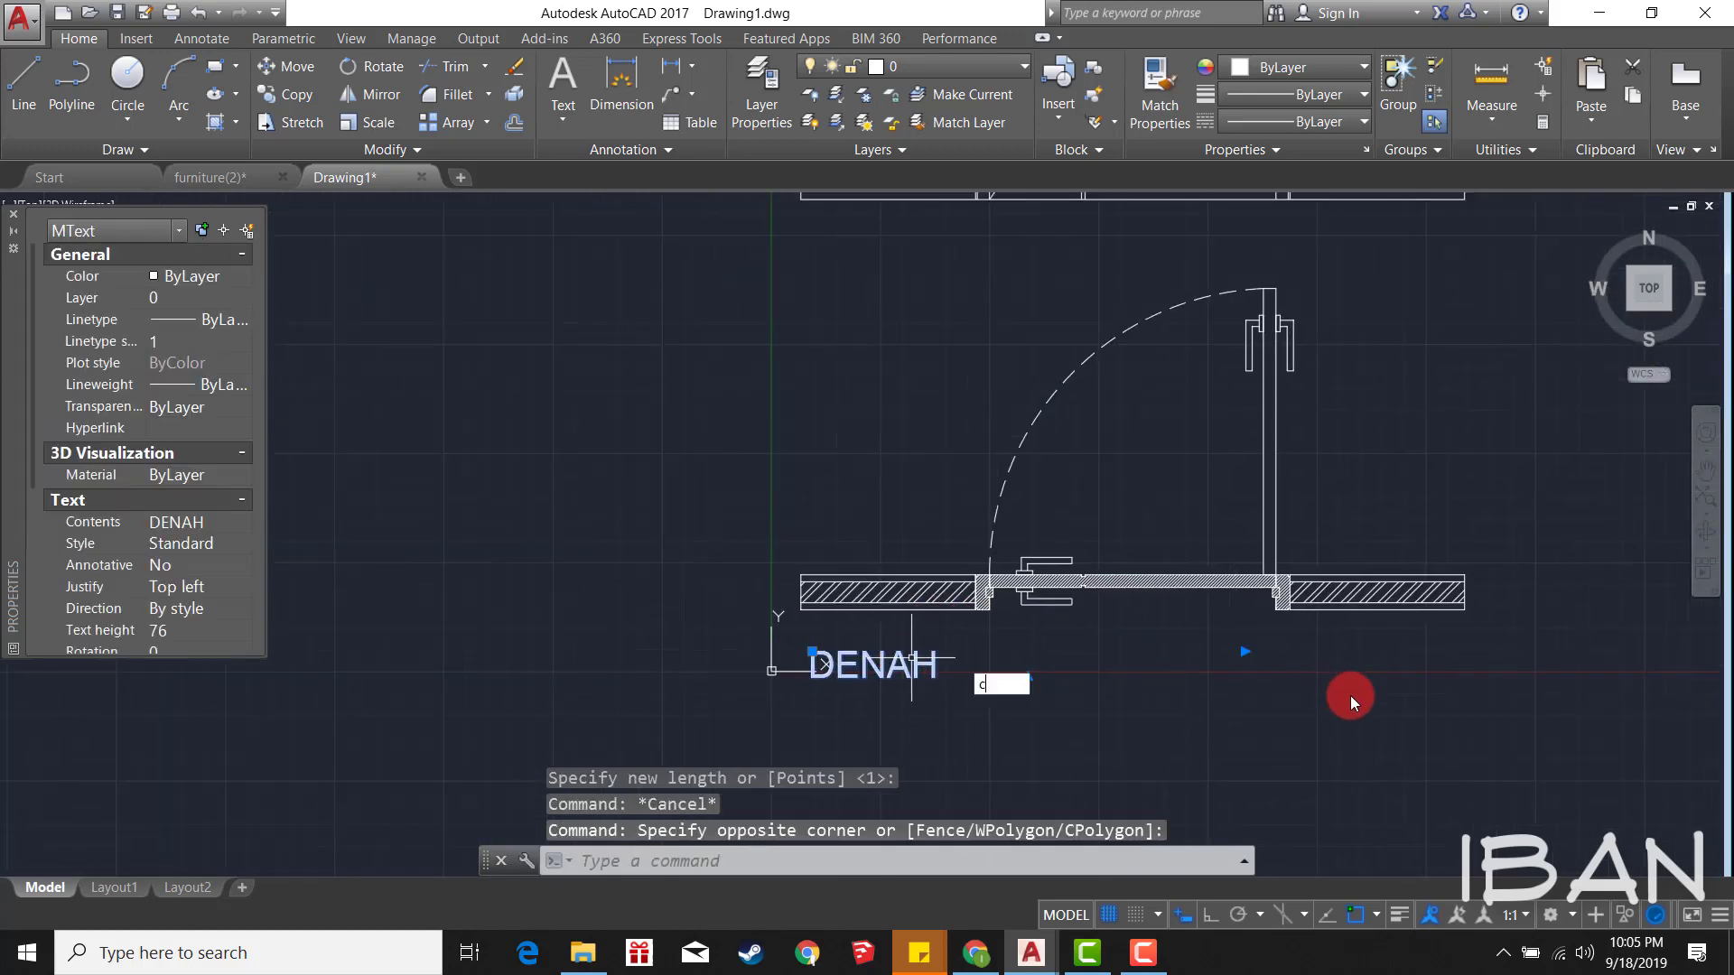
text(o)
key(Return)
Step: Copy the DENAH label under the elevation and change its text to TAMPAK
click(1289, 627)
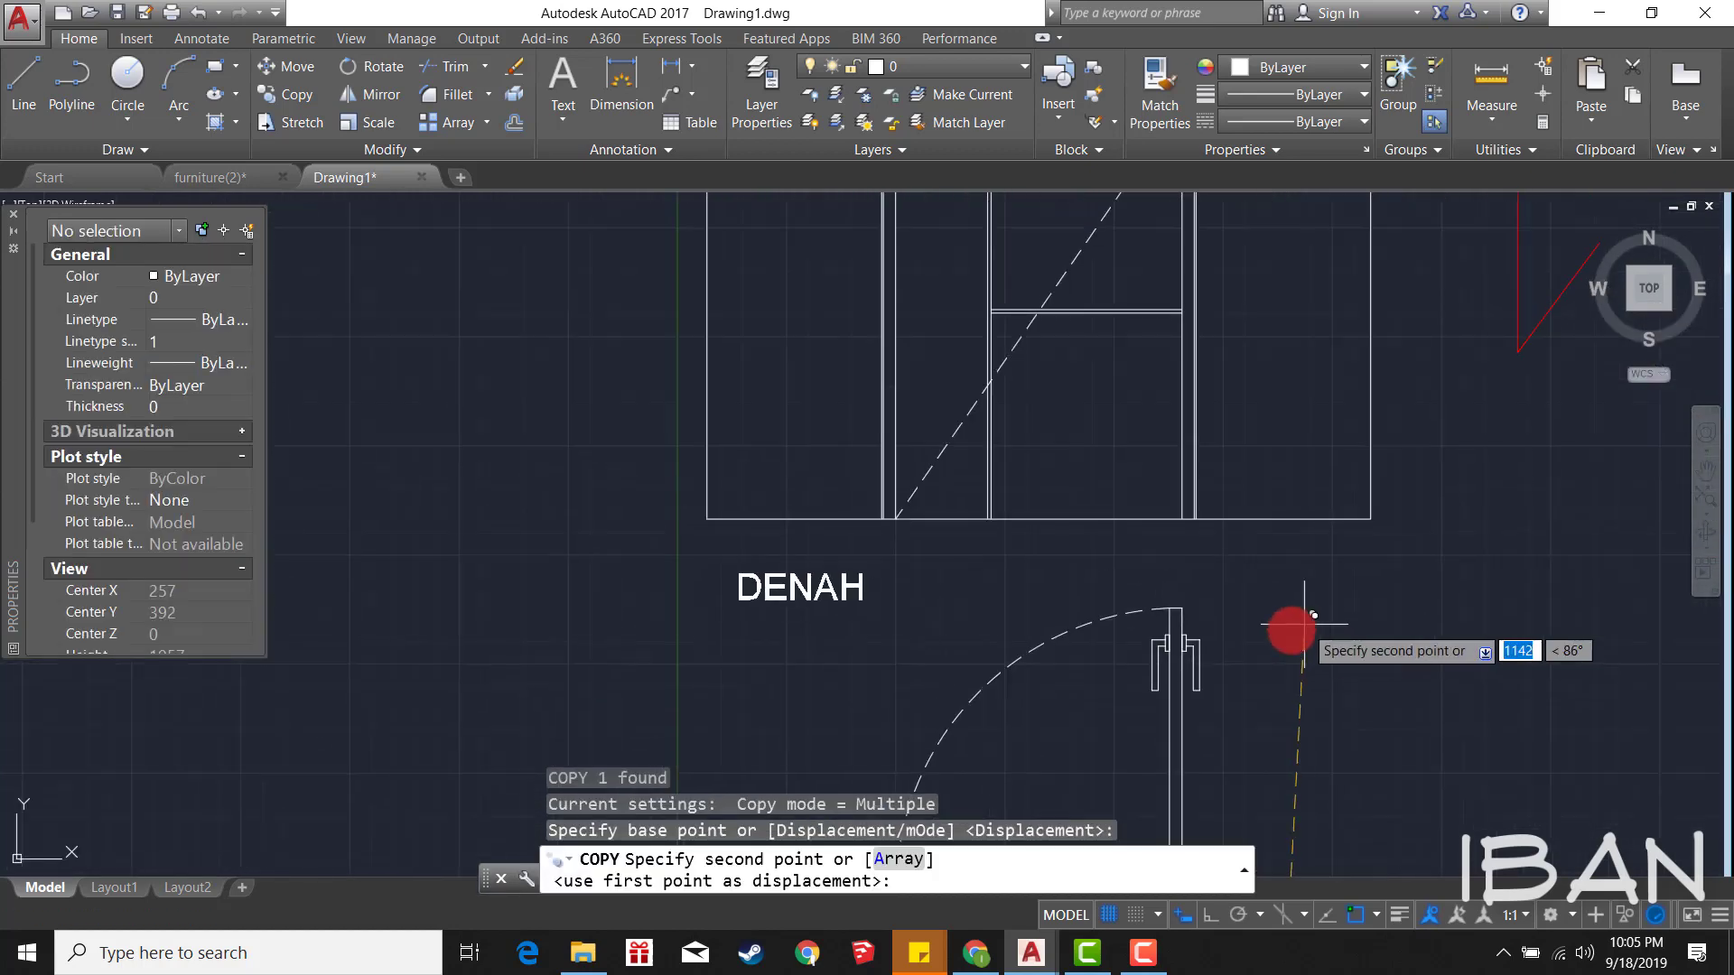
click(1245, 918)
key(Escape)
click(779, 560)
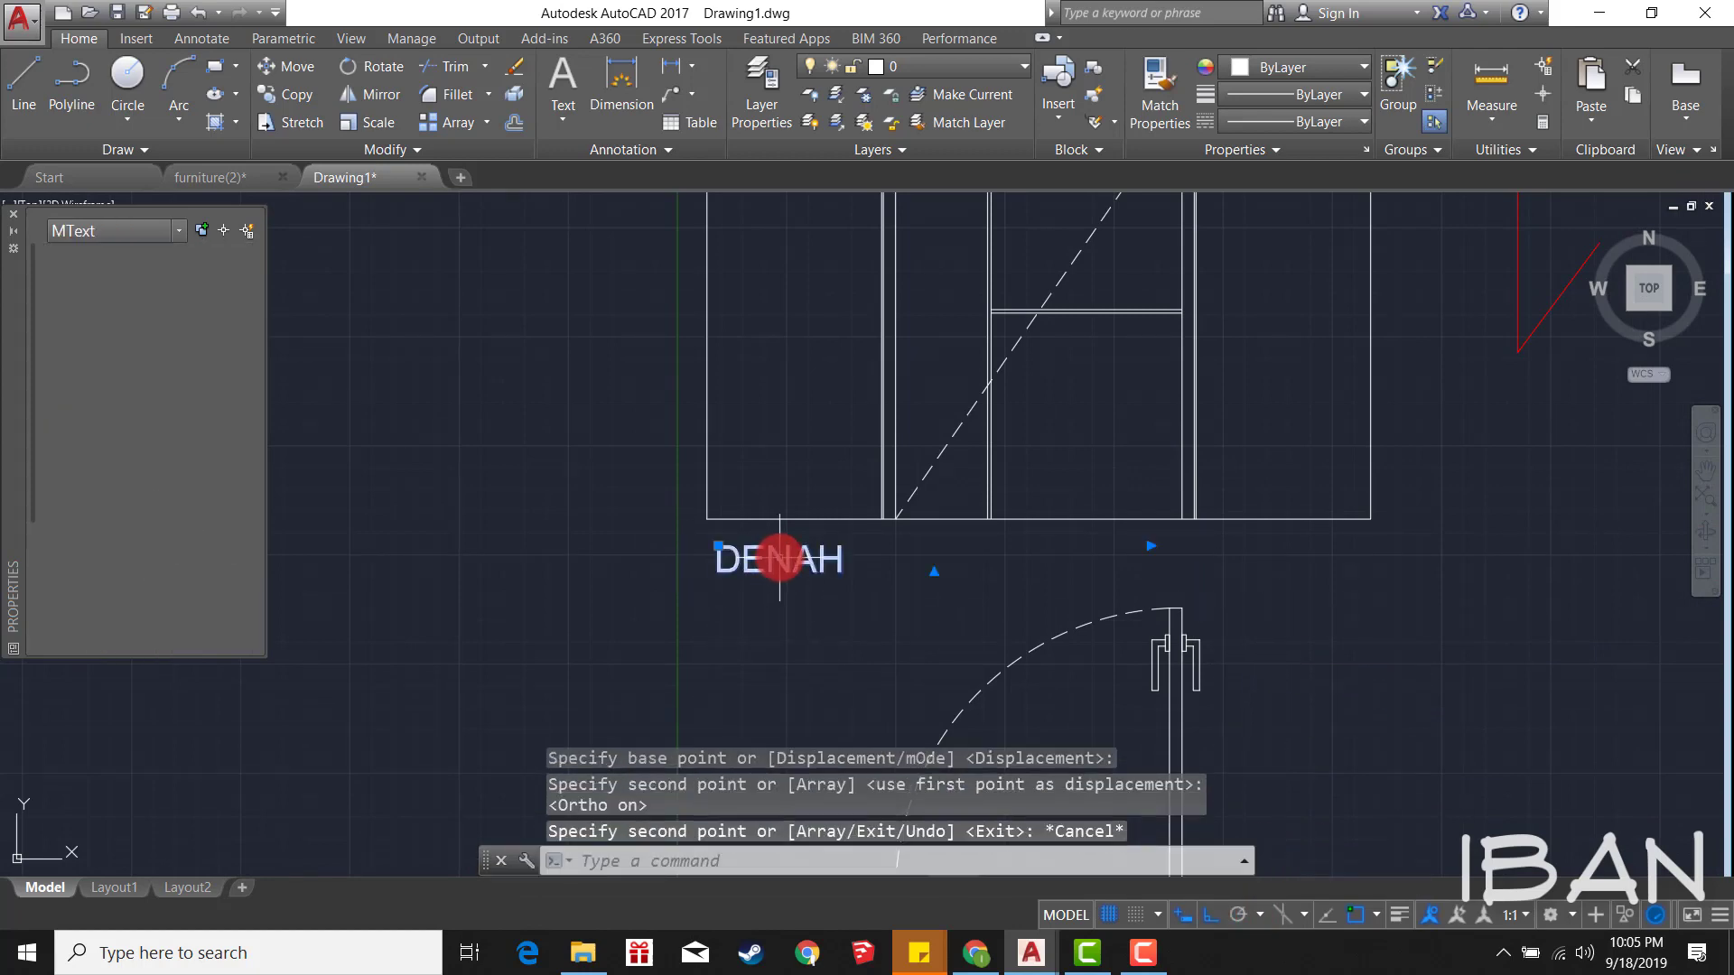
double_click(779, 560)
text(TAMPAK)
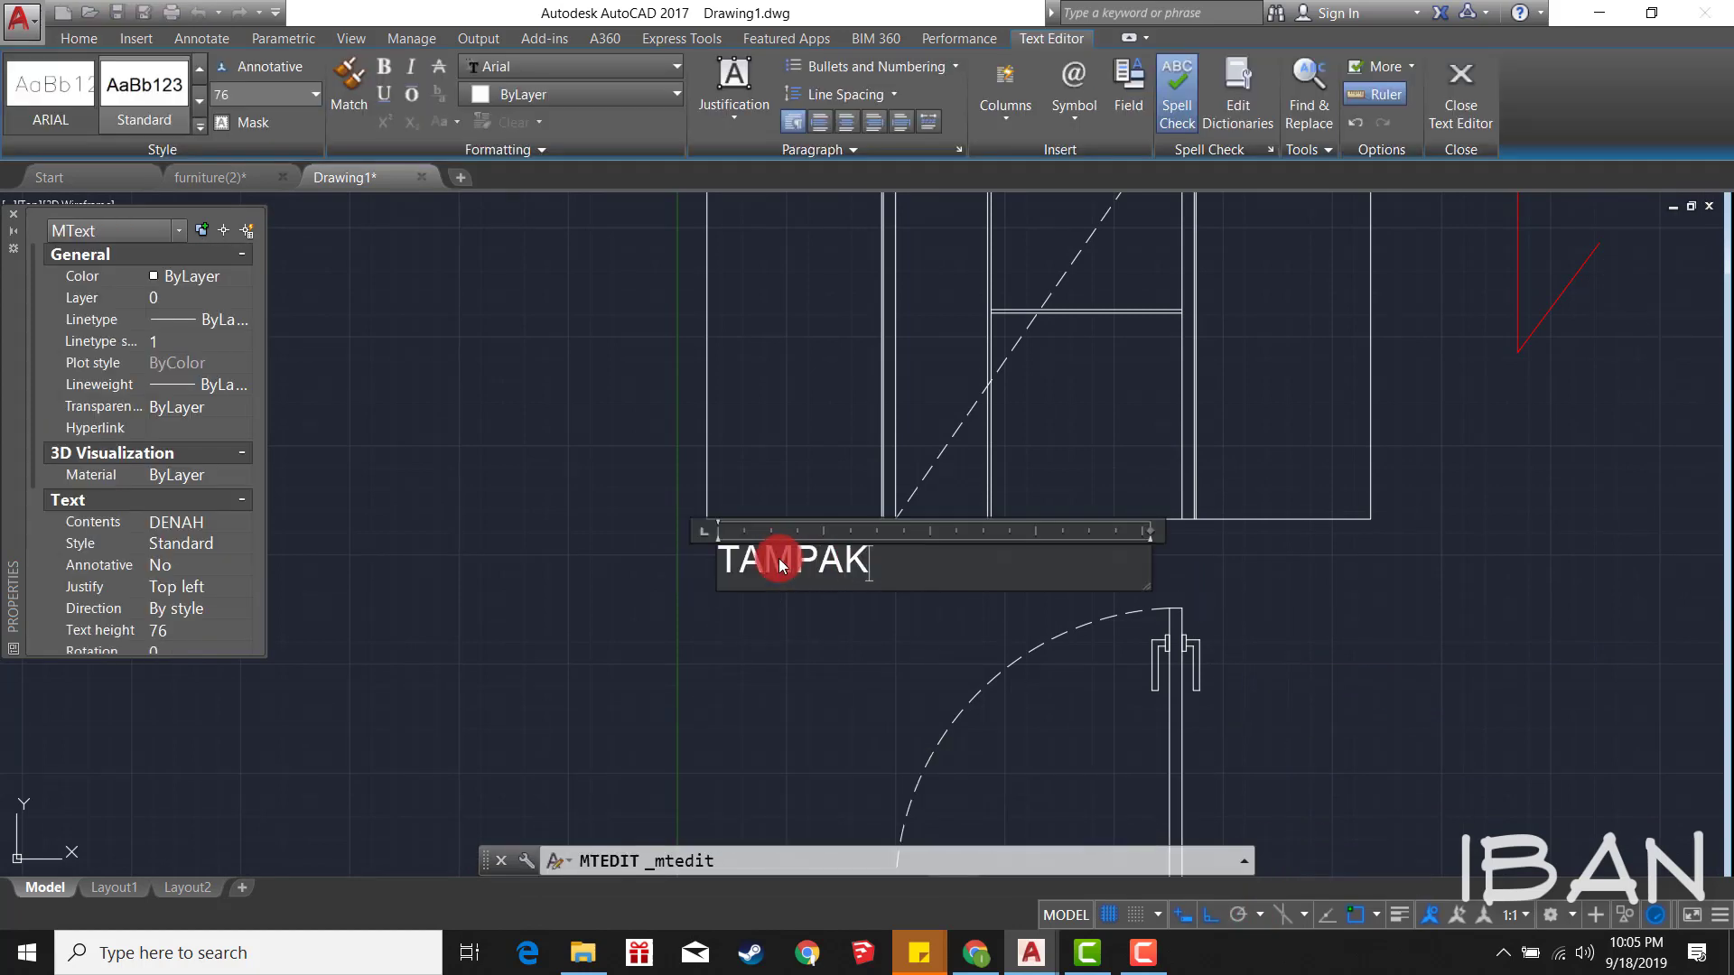
click(768, 607)
Step: Save the drawing with both views titled
scroll(860, 516, down, 5)
key(ctrl+s)
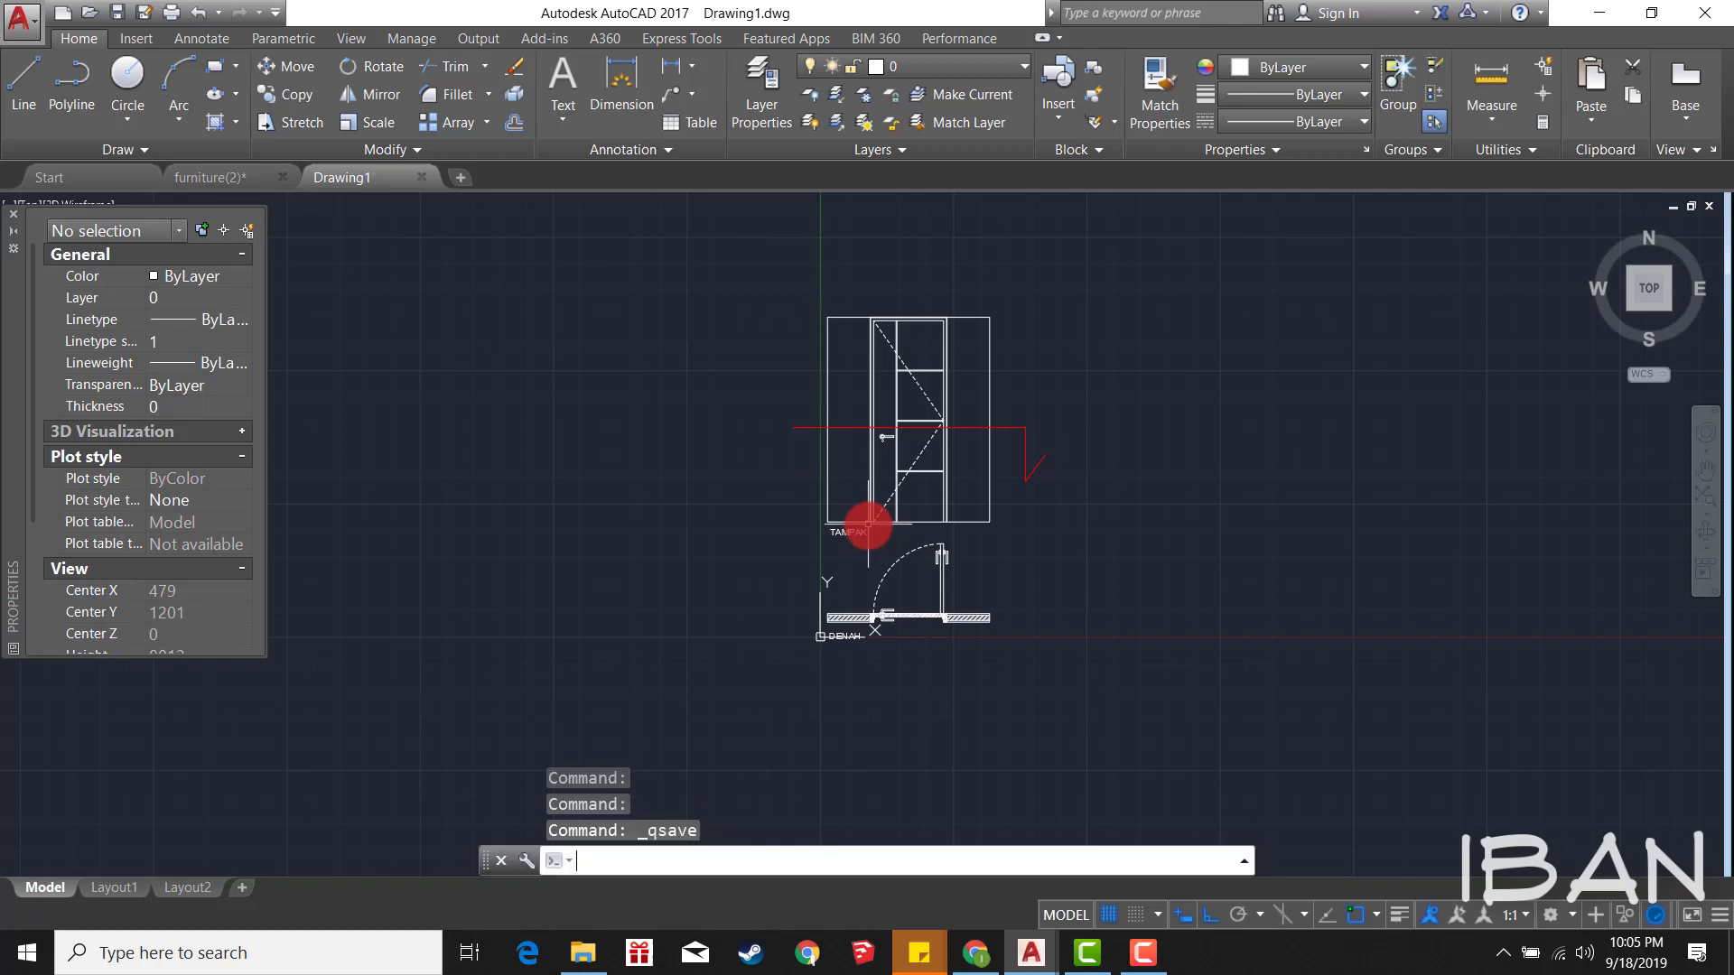
scroll(868, 524, up, 3)
scroll(868, 524, up, 2)
scroll(869, 524, down, 5)
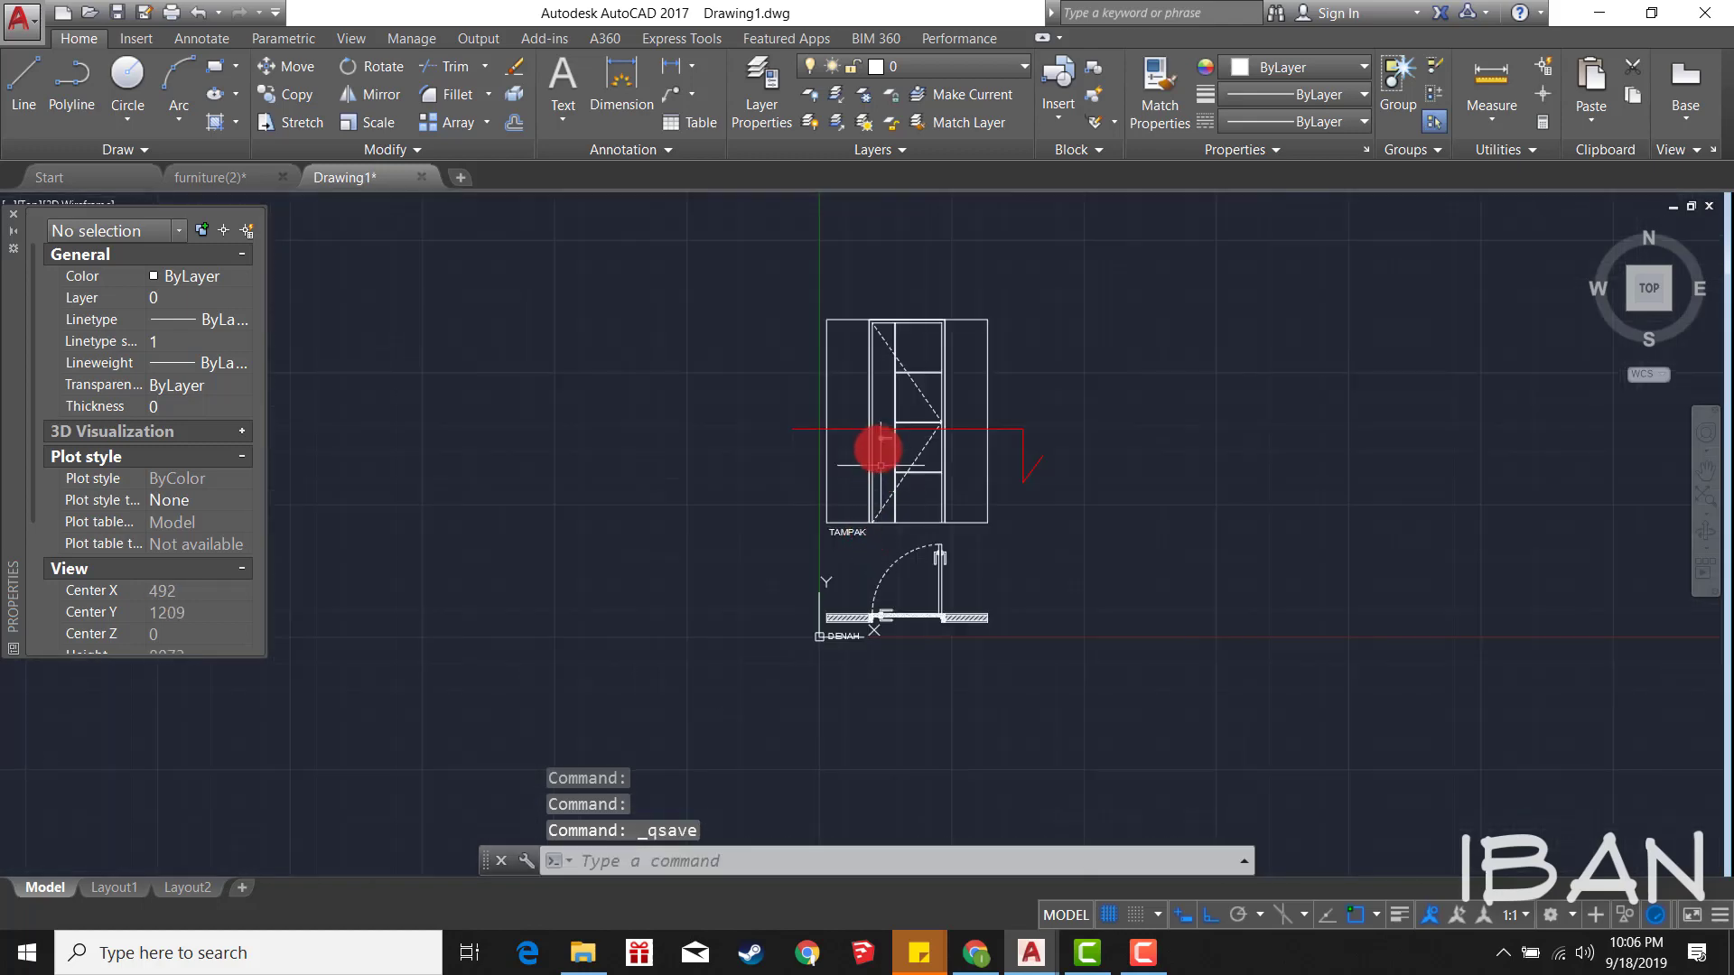
scroll(767, 398, up, 2)
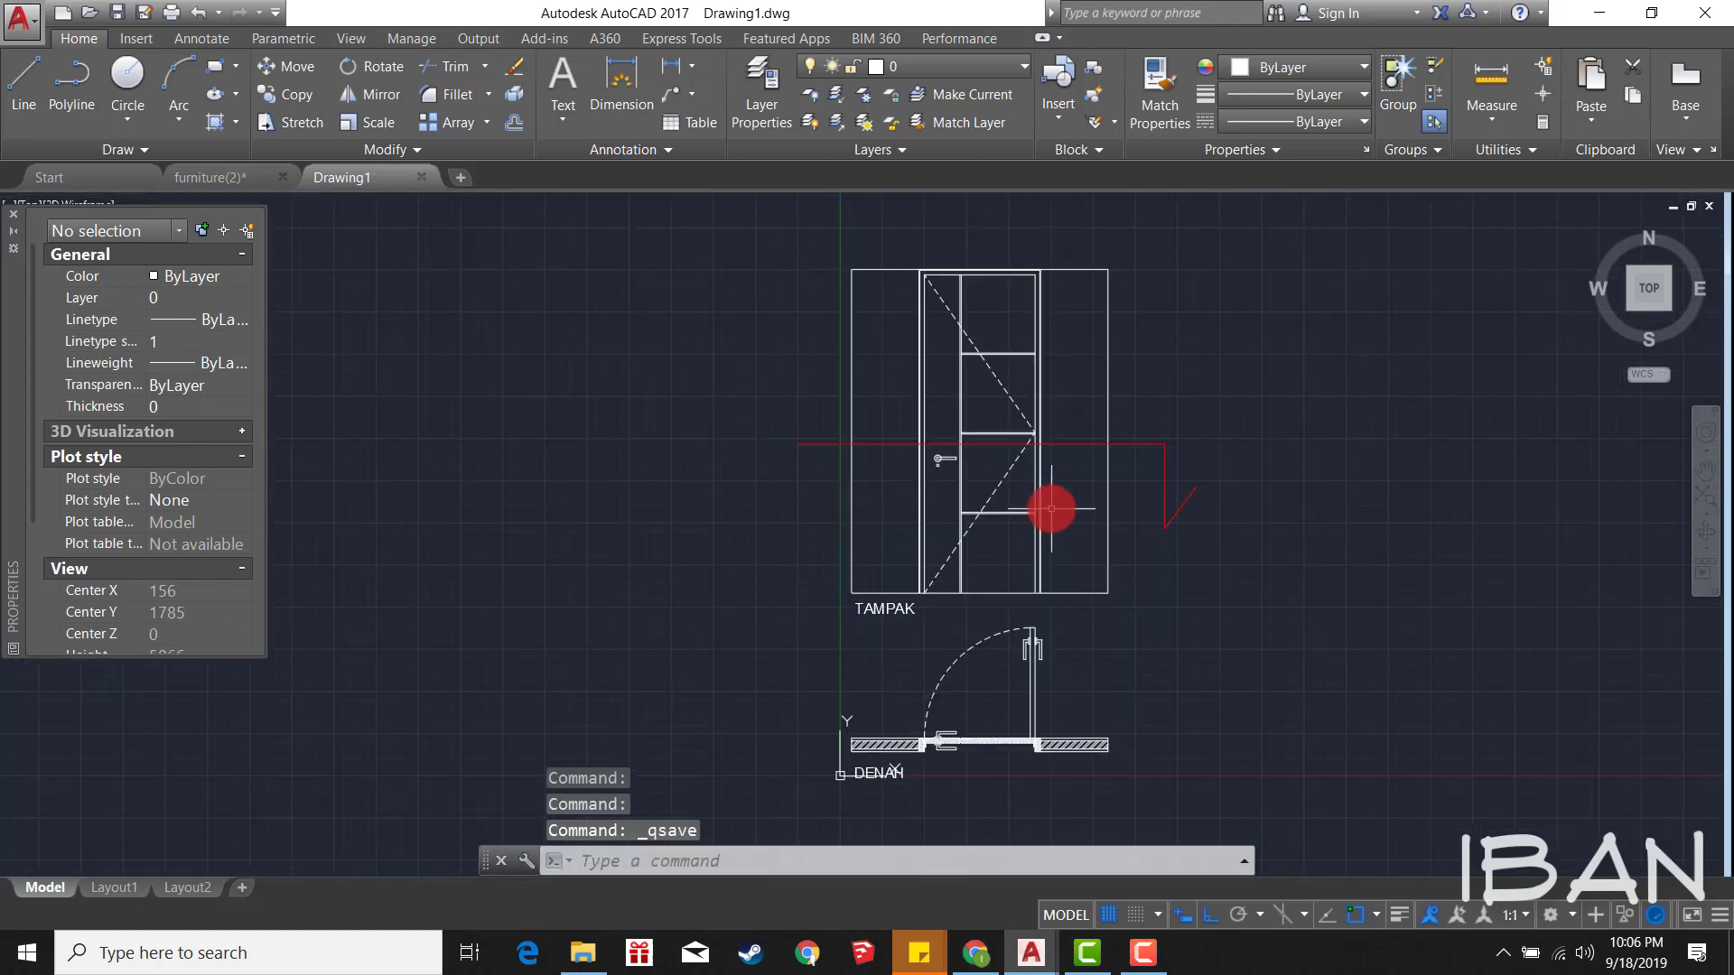
Step: Select the door elevation for a move, then cancel it
middle_drag(1051, 509, 1046, 489)
click(1246, 596)
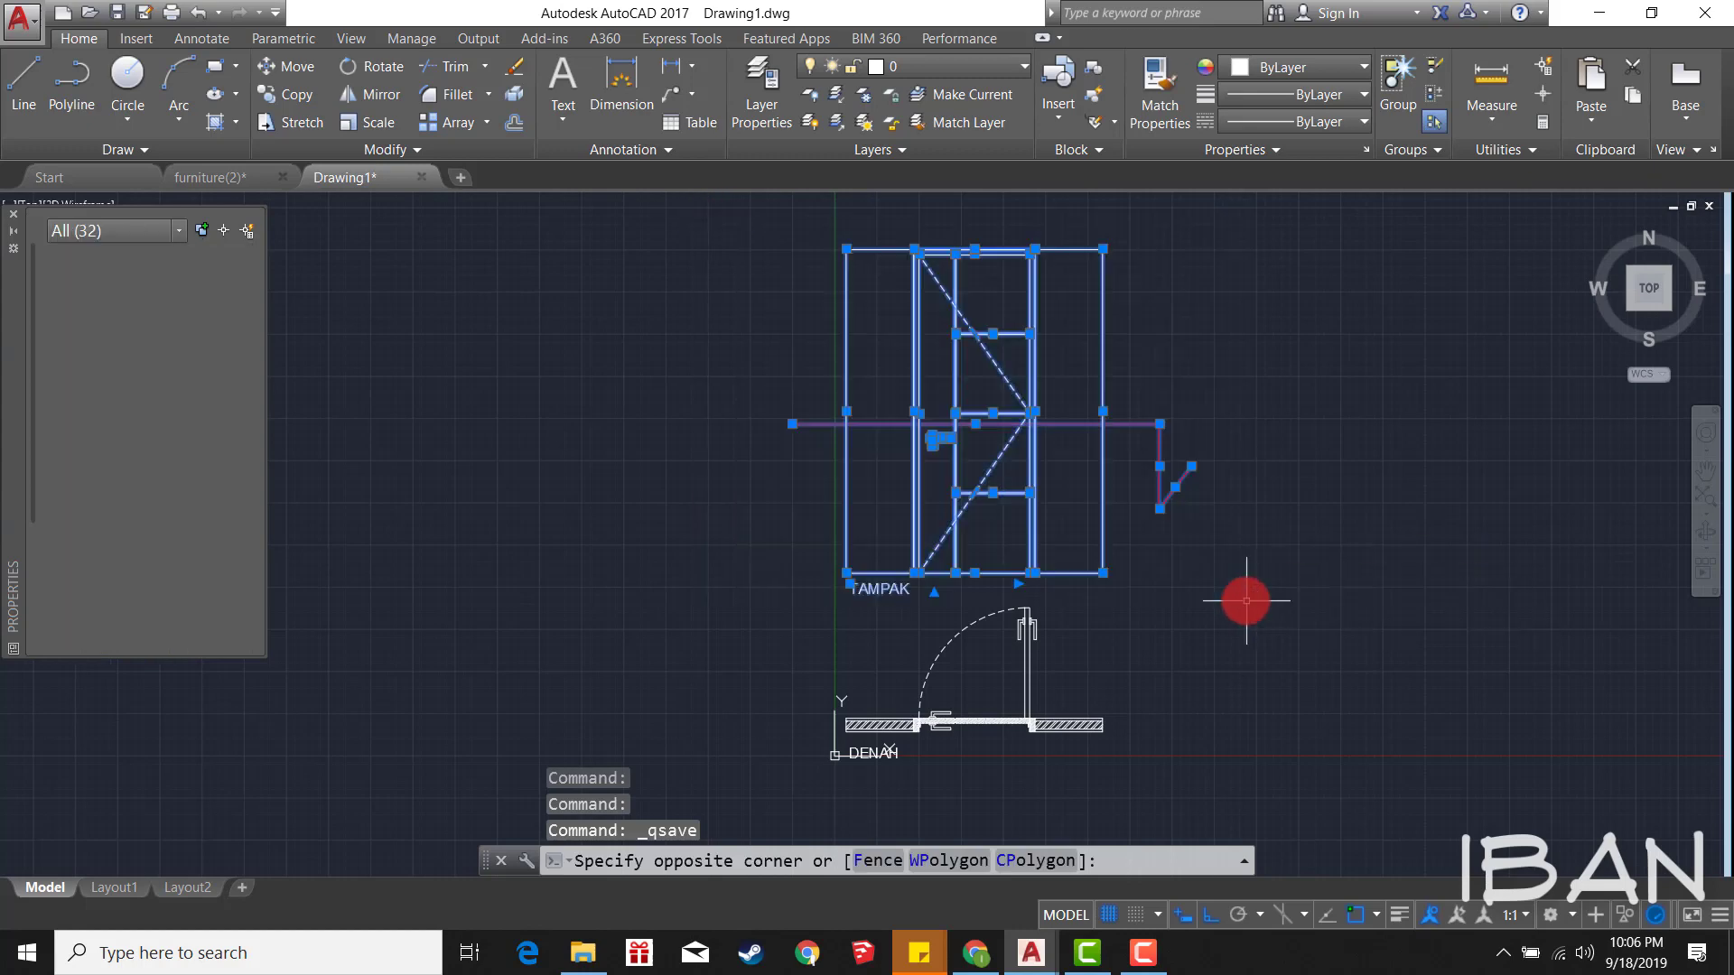
text(m)
key(Return)
click(1265, 588)
key(Escape)
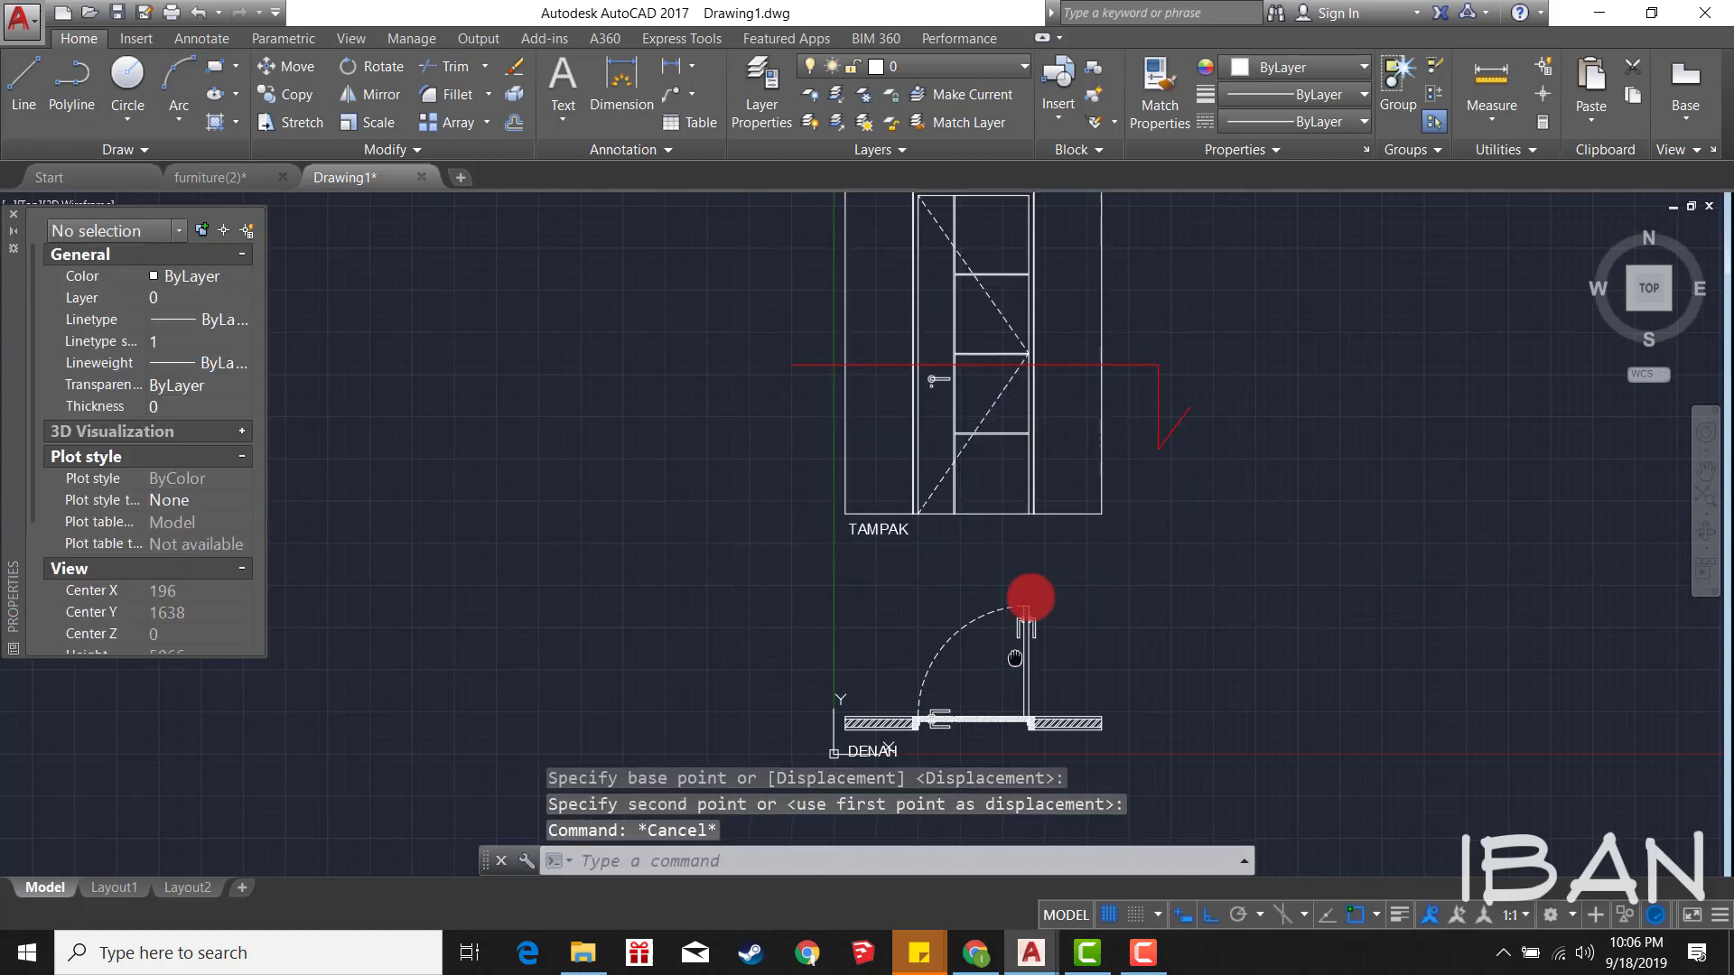
scroll(1038, 566, down, 2)
scroll(1003, 622, up, 5)
text(diml)
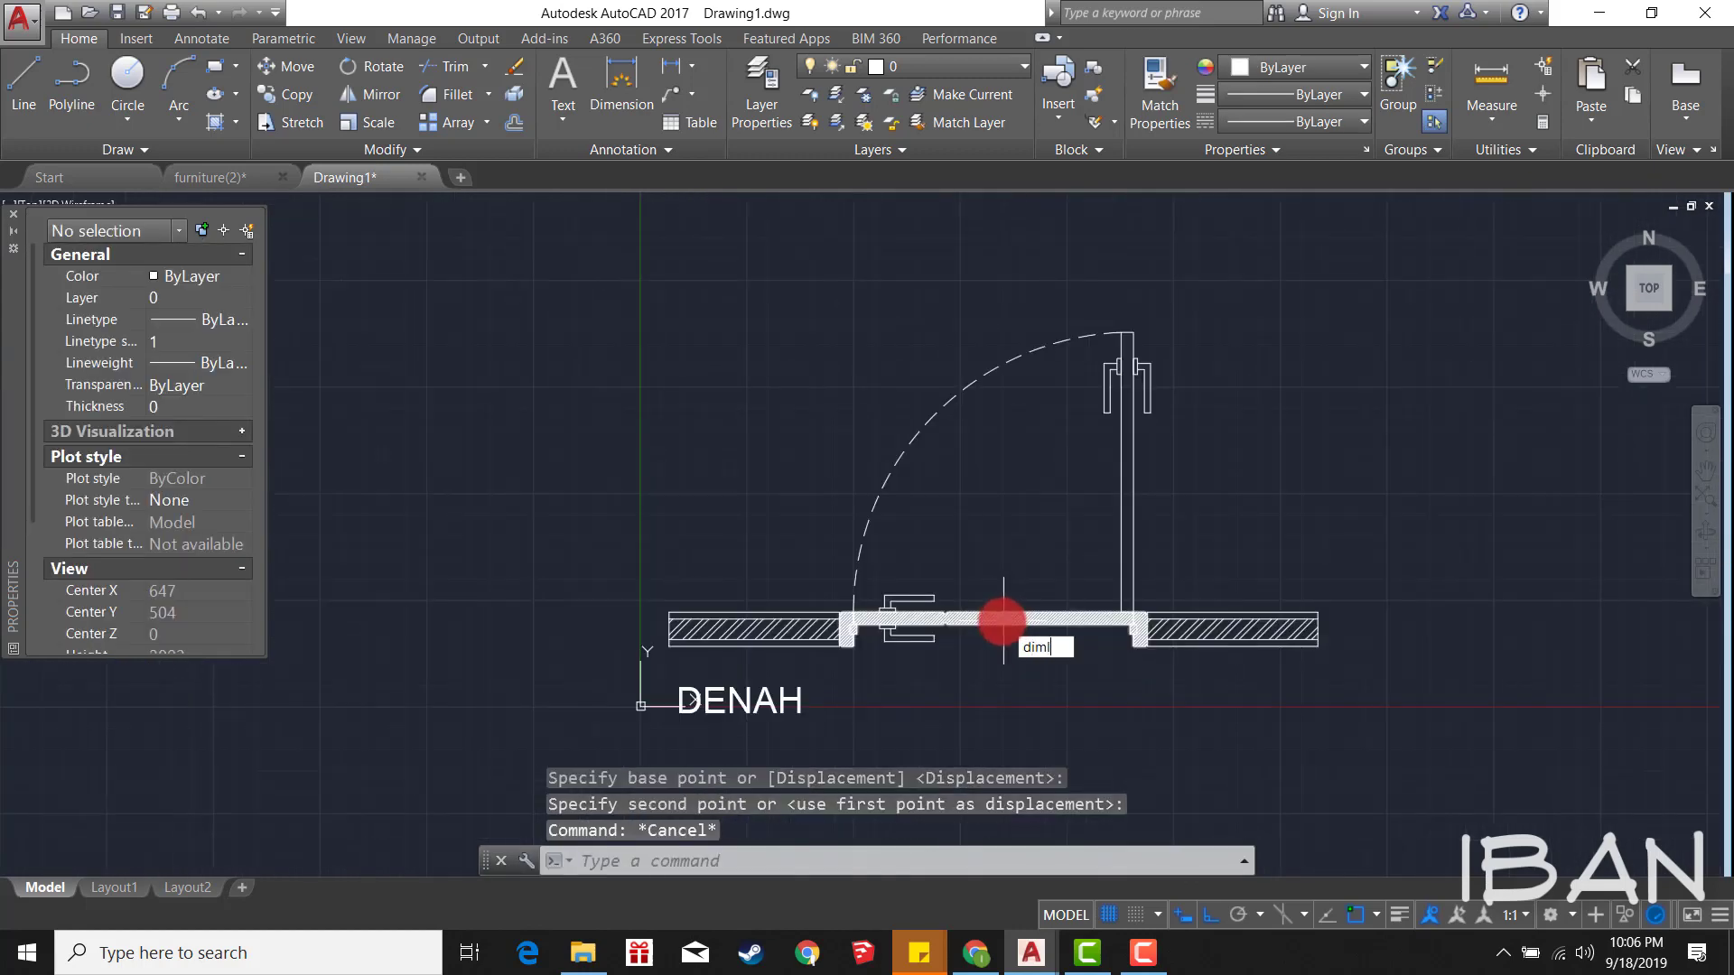
Step: Dimension the 900 door opening between the jambs, placed below the door plan
key(Return)
scroll(949, 655, up, 2)
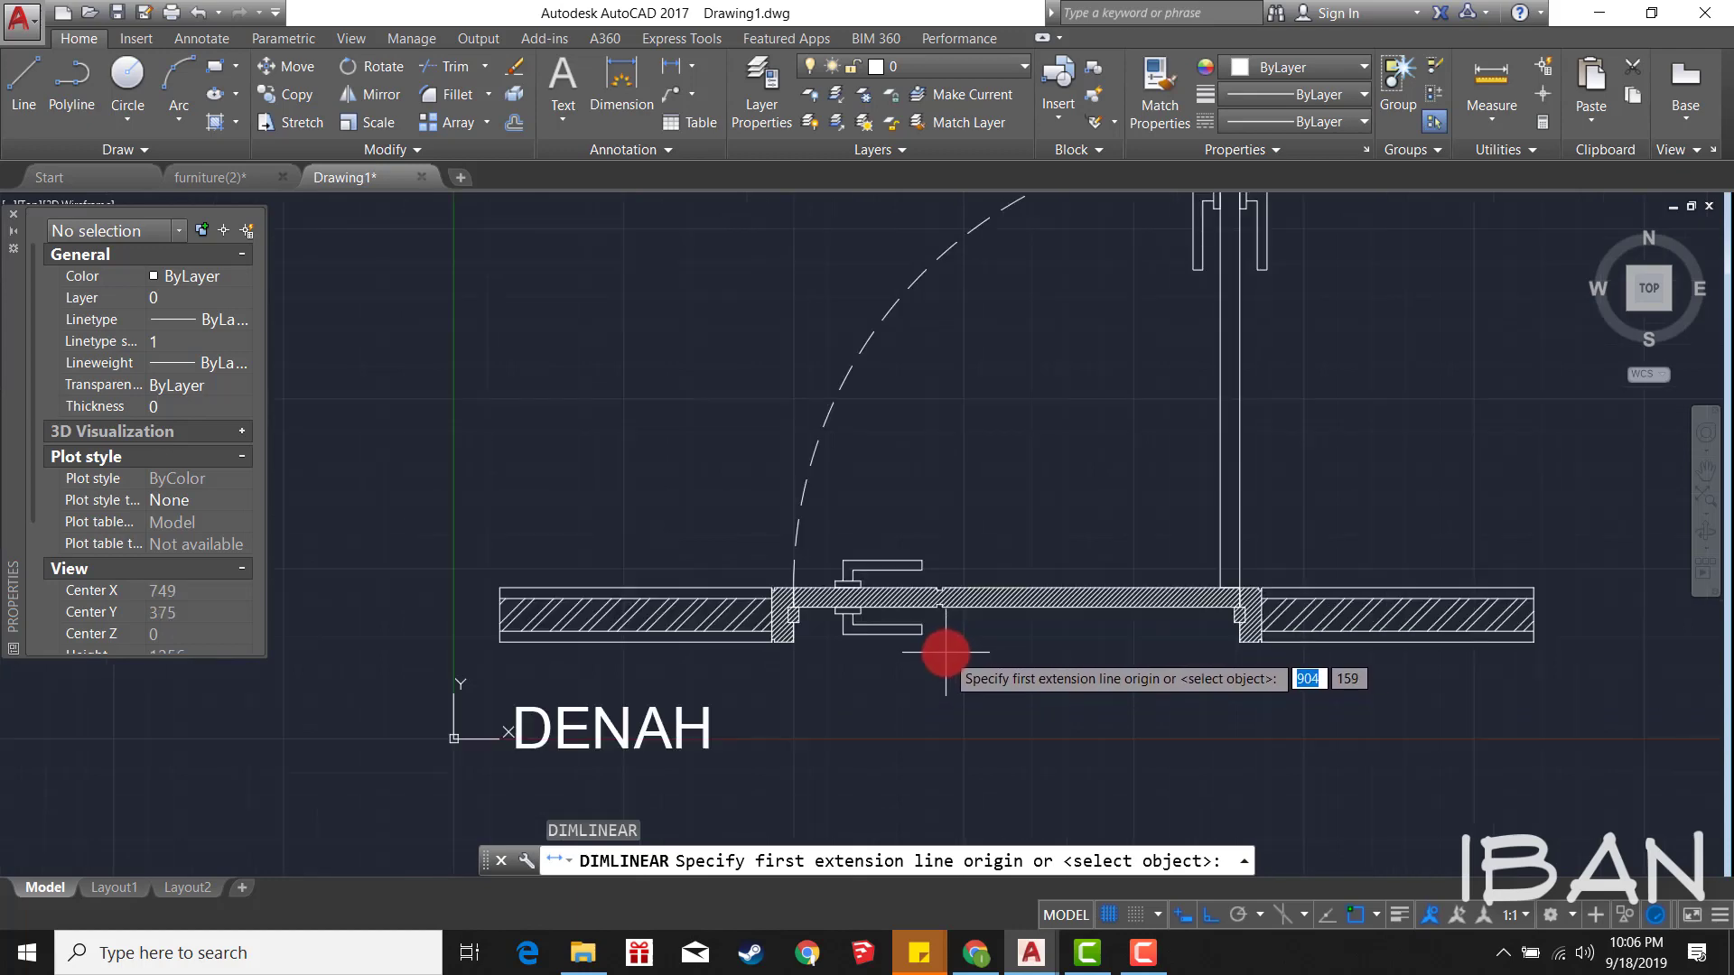
scroll(803, 646, up, 4)
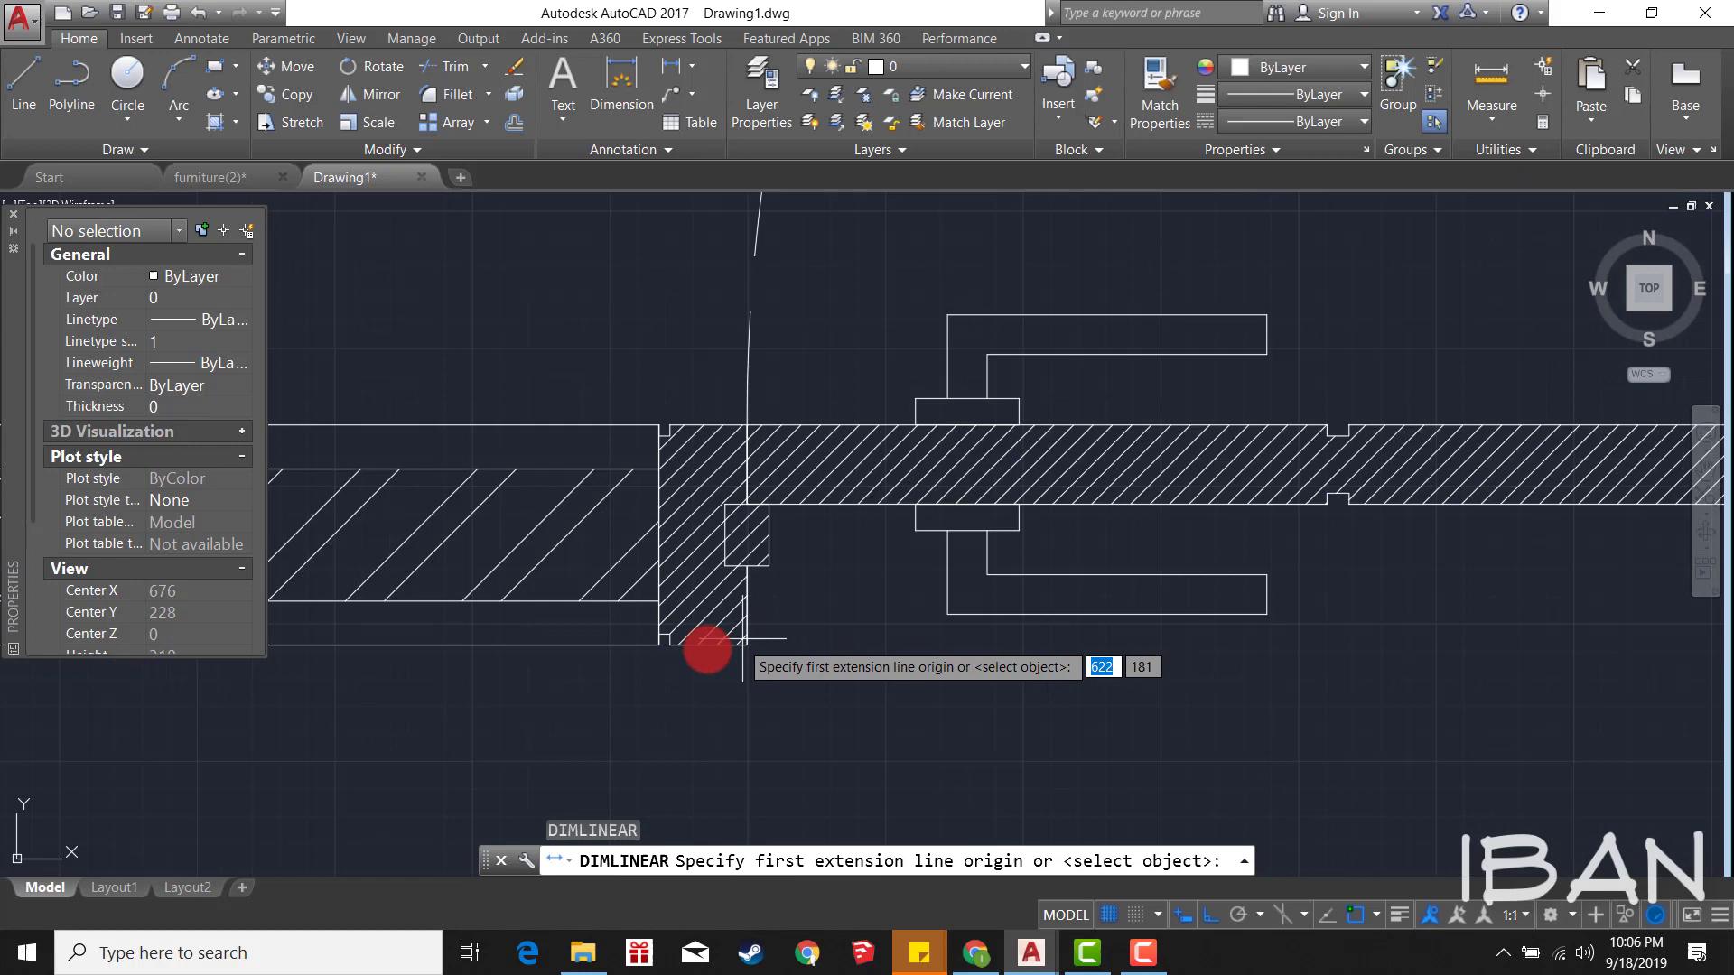
click(659, 644)
scroll(804, 659, down, 3)
scroll(1175, 623, up, 3)
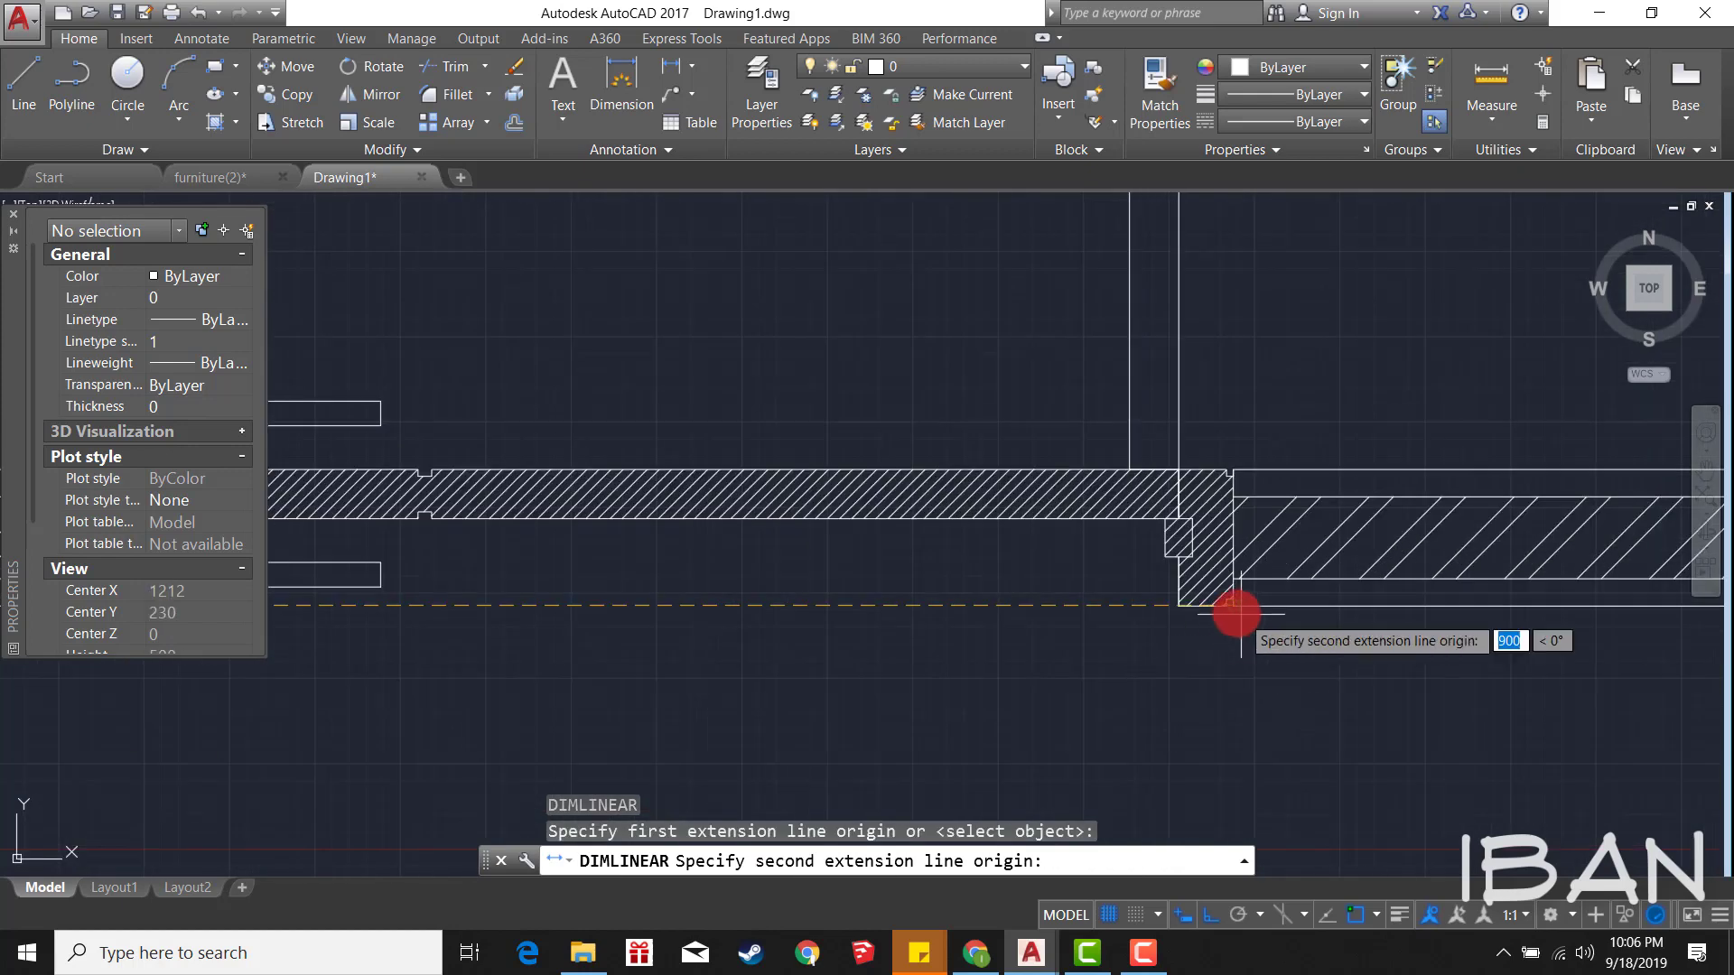
click(1236, 614)
click(1232, 679)
key(Escape)
Step: Select the 900 dimension and start moving it into position
scroll(937, 531, down, 3)
click(901, 524)
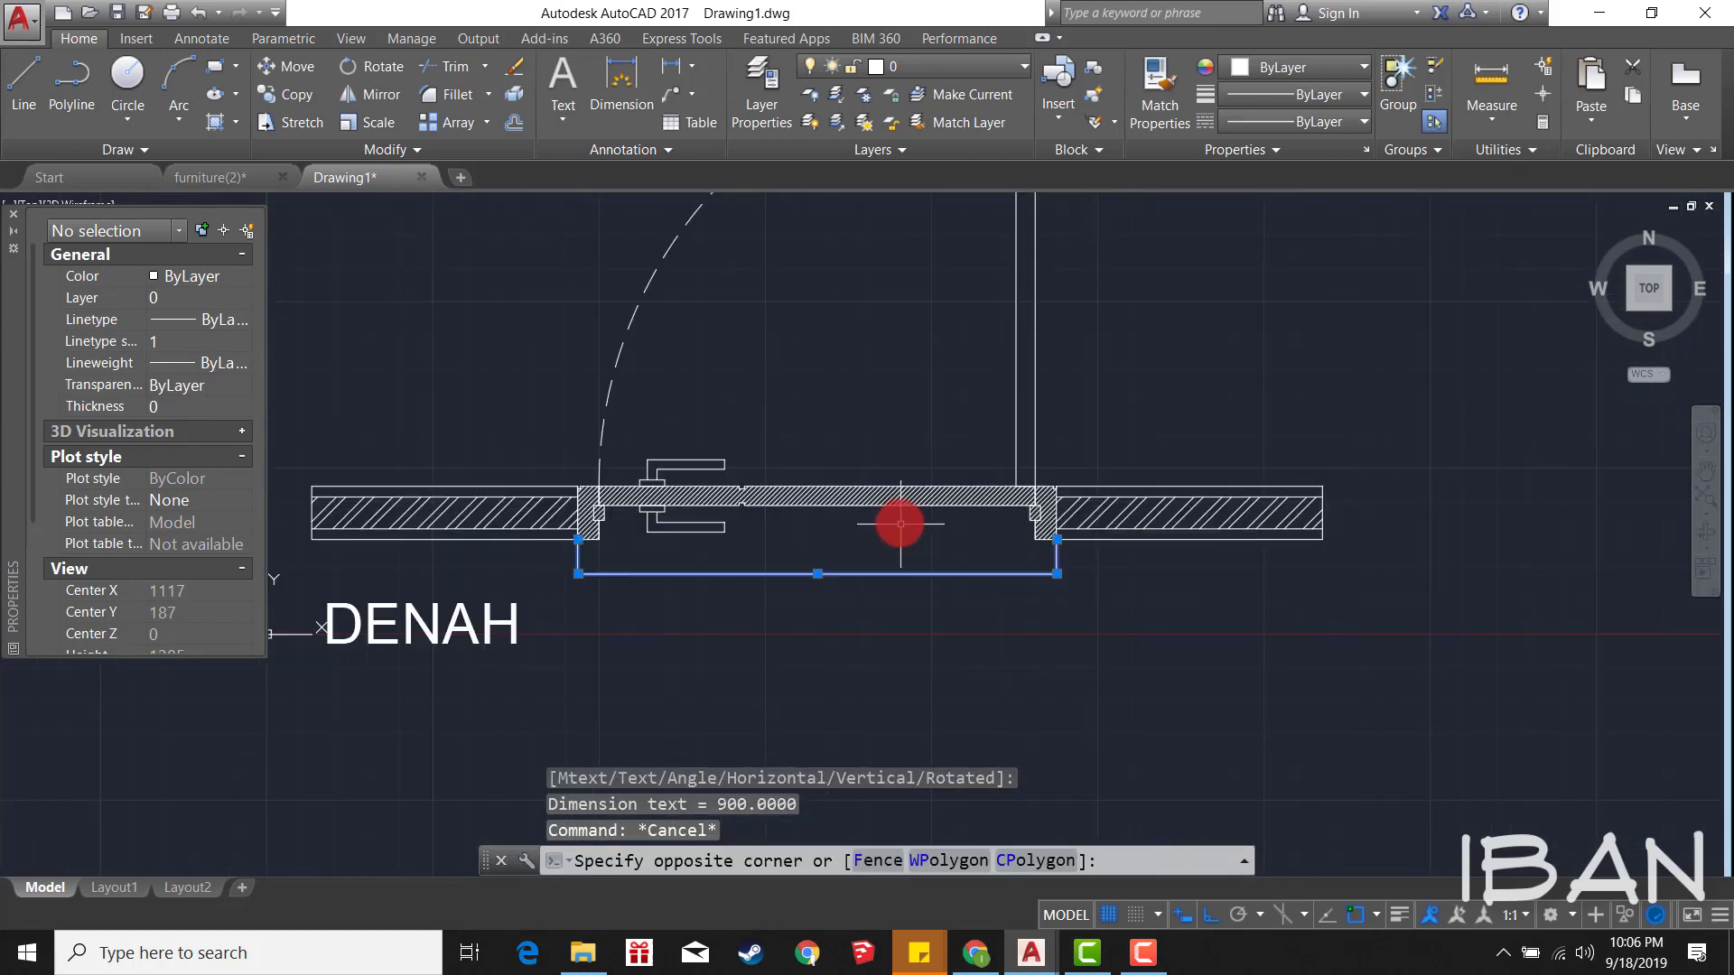
click(1096, 611)
text(m)
key(Return)
Step: Place the 900 dimension and match it to the green 2700 dimension's properties
click(1092, 620)
text(ma)
key(Return)
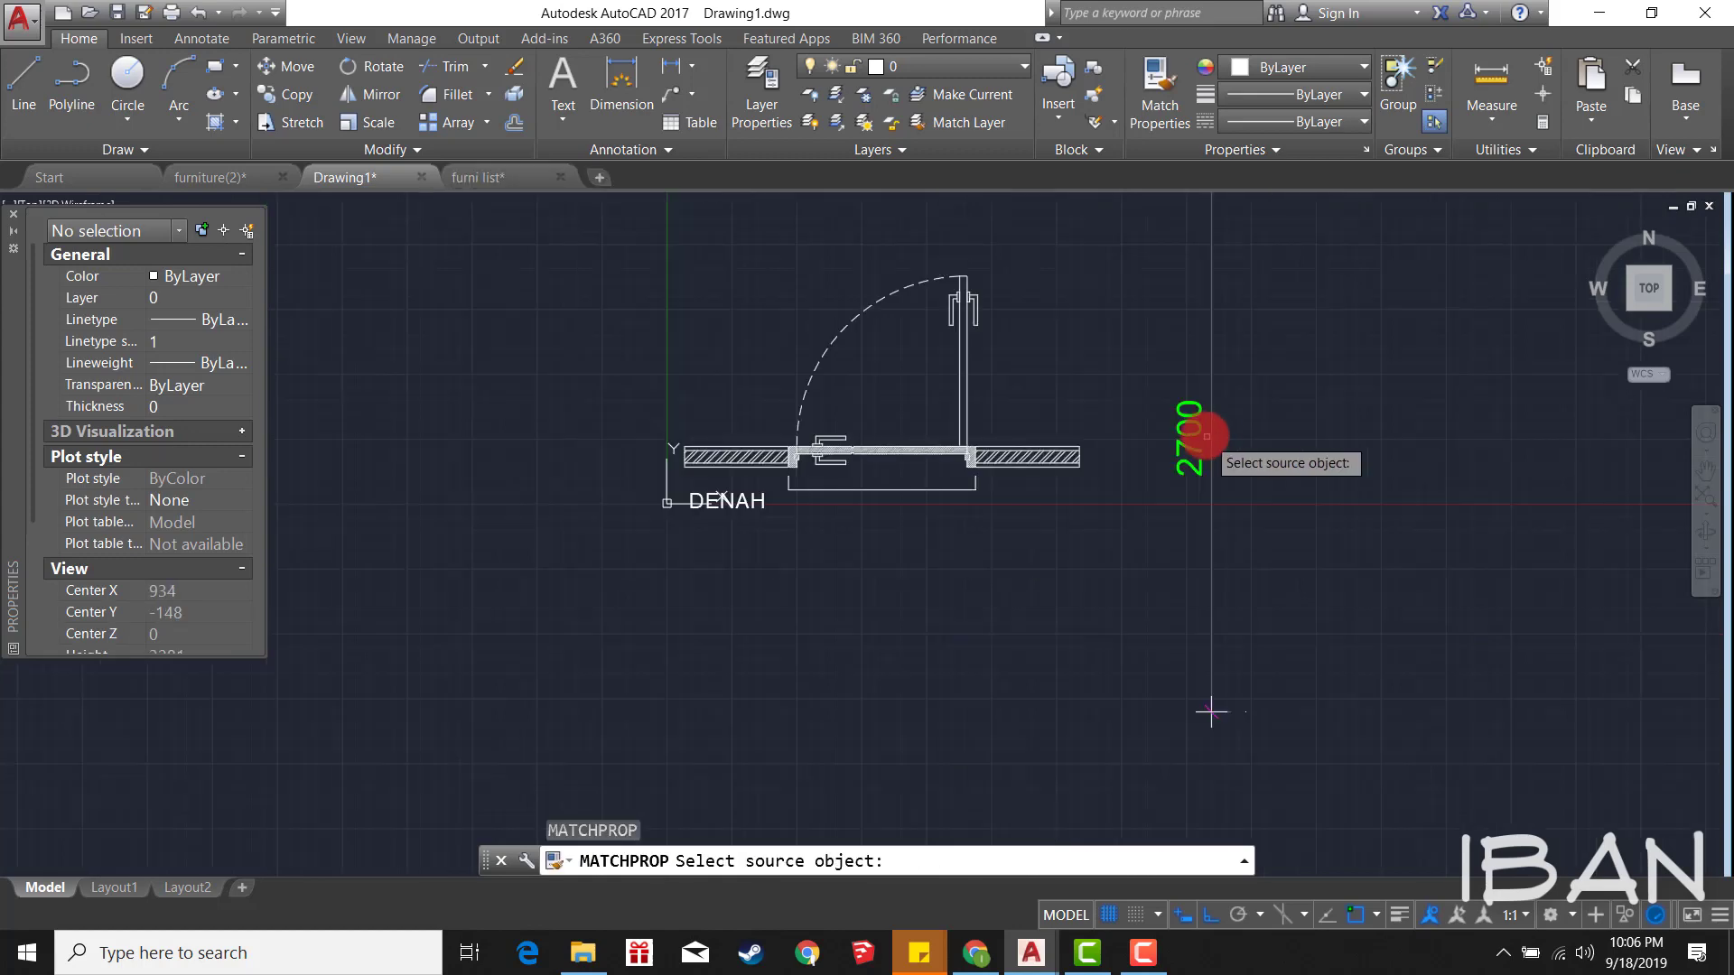
click(1208, 433)
scroll(967, 485, up, 3)
click(793, 457)
Step: Start moving the 900 dimension from a base point, then cancel the move
click(1065, 540)
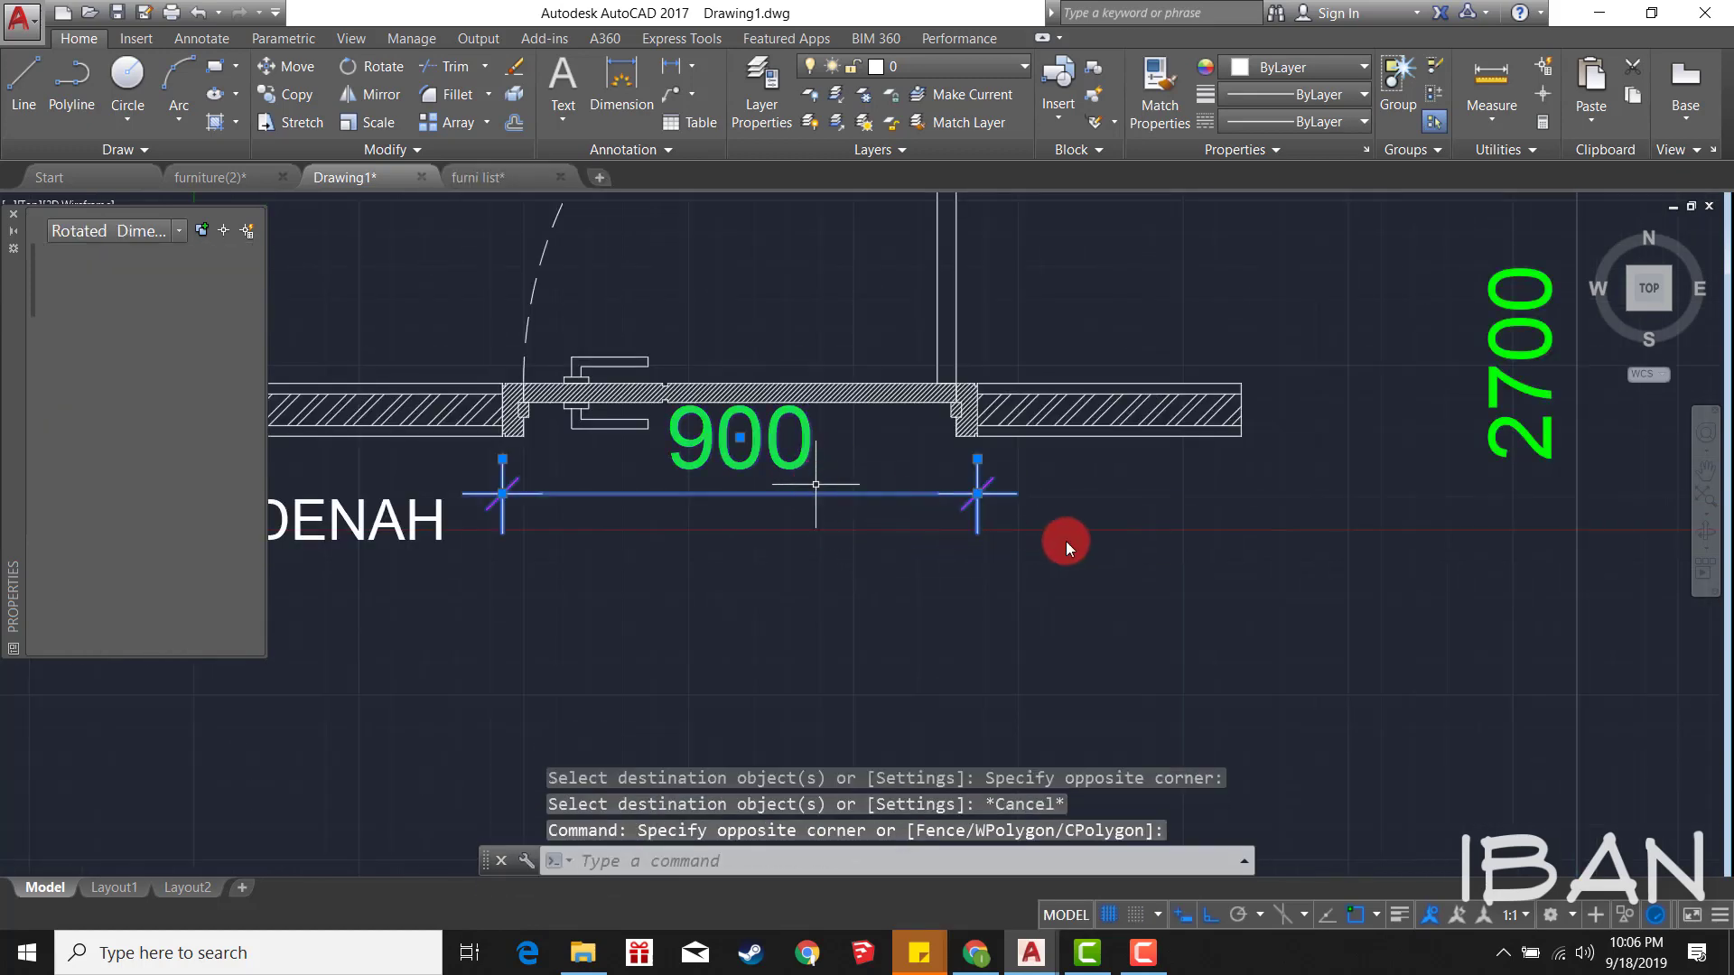
text(m)
key(Return)
key(Escape)
scroll(1014, 495, down, 4)
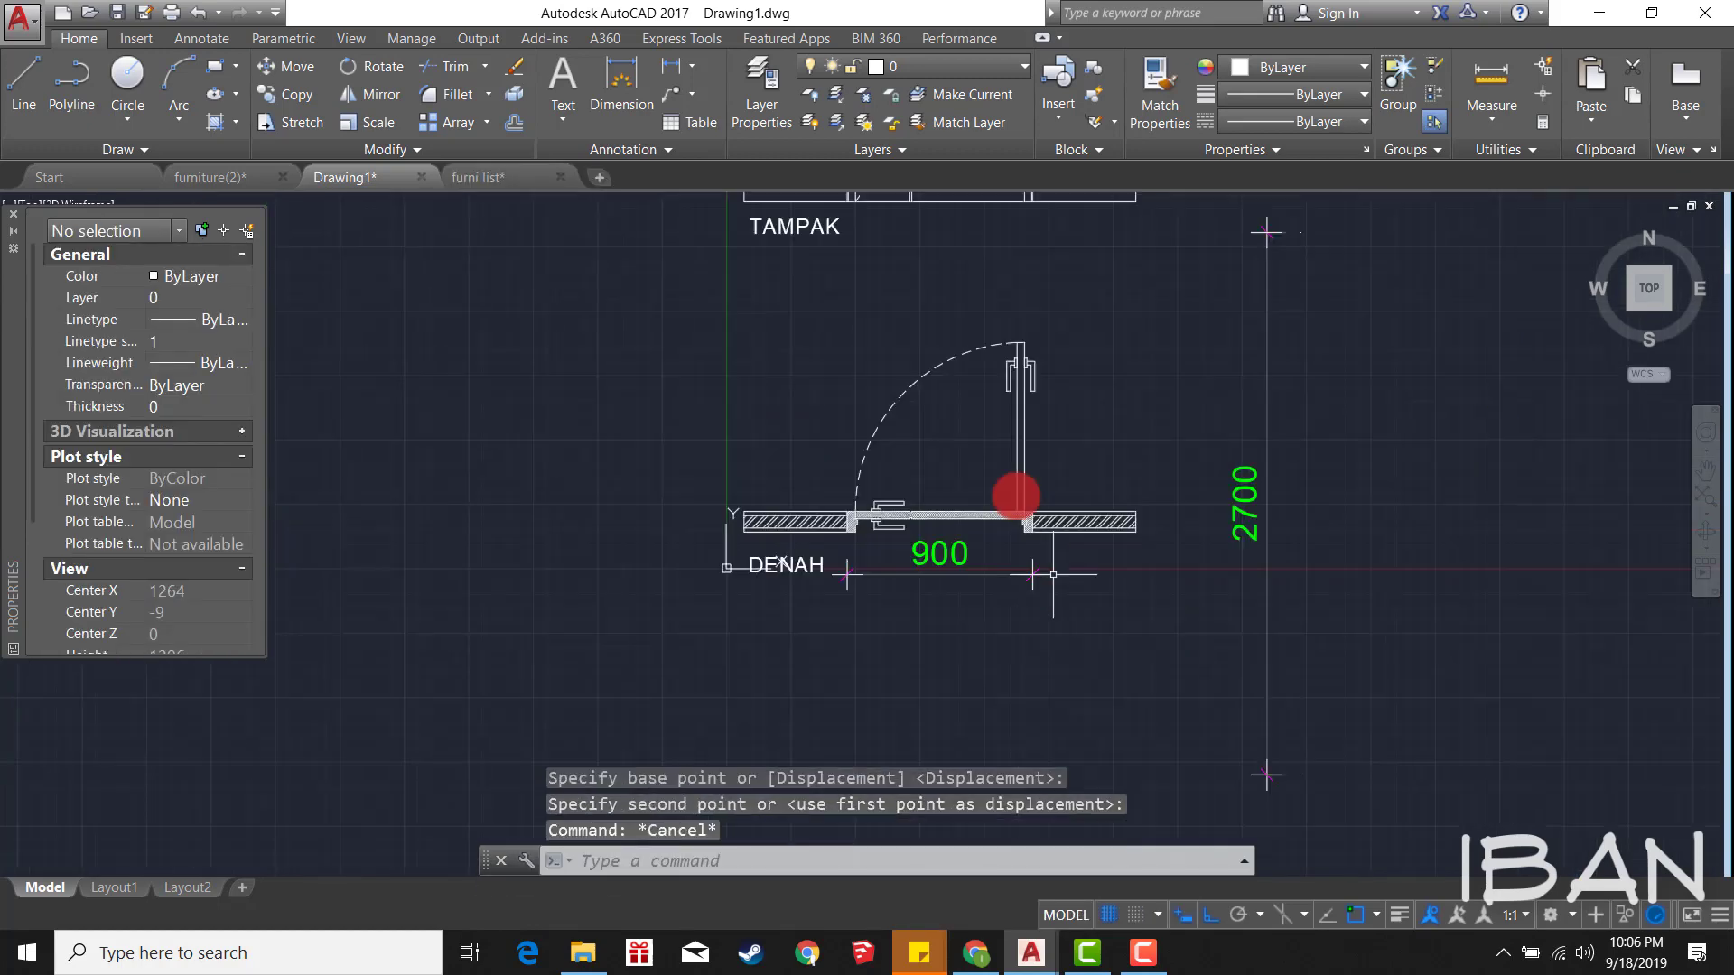
scroll(945, 498, down, 1)
Step: Add a linear dimension between two measuring points on the TAMPAK elevation
text(li)
key(Return)
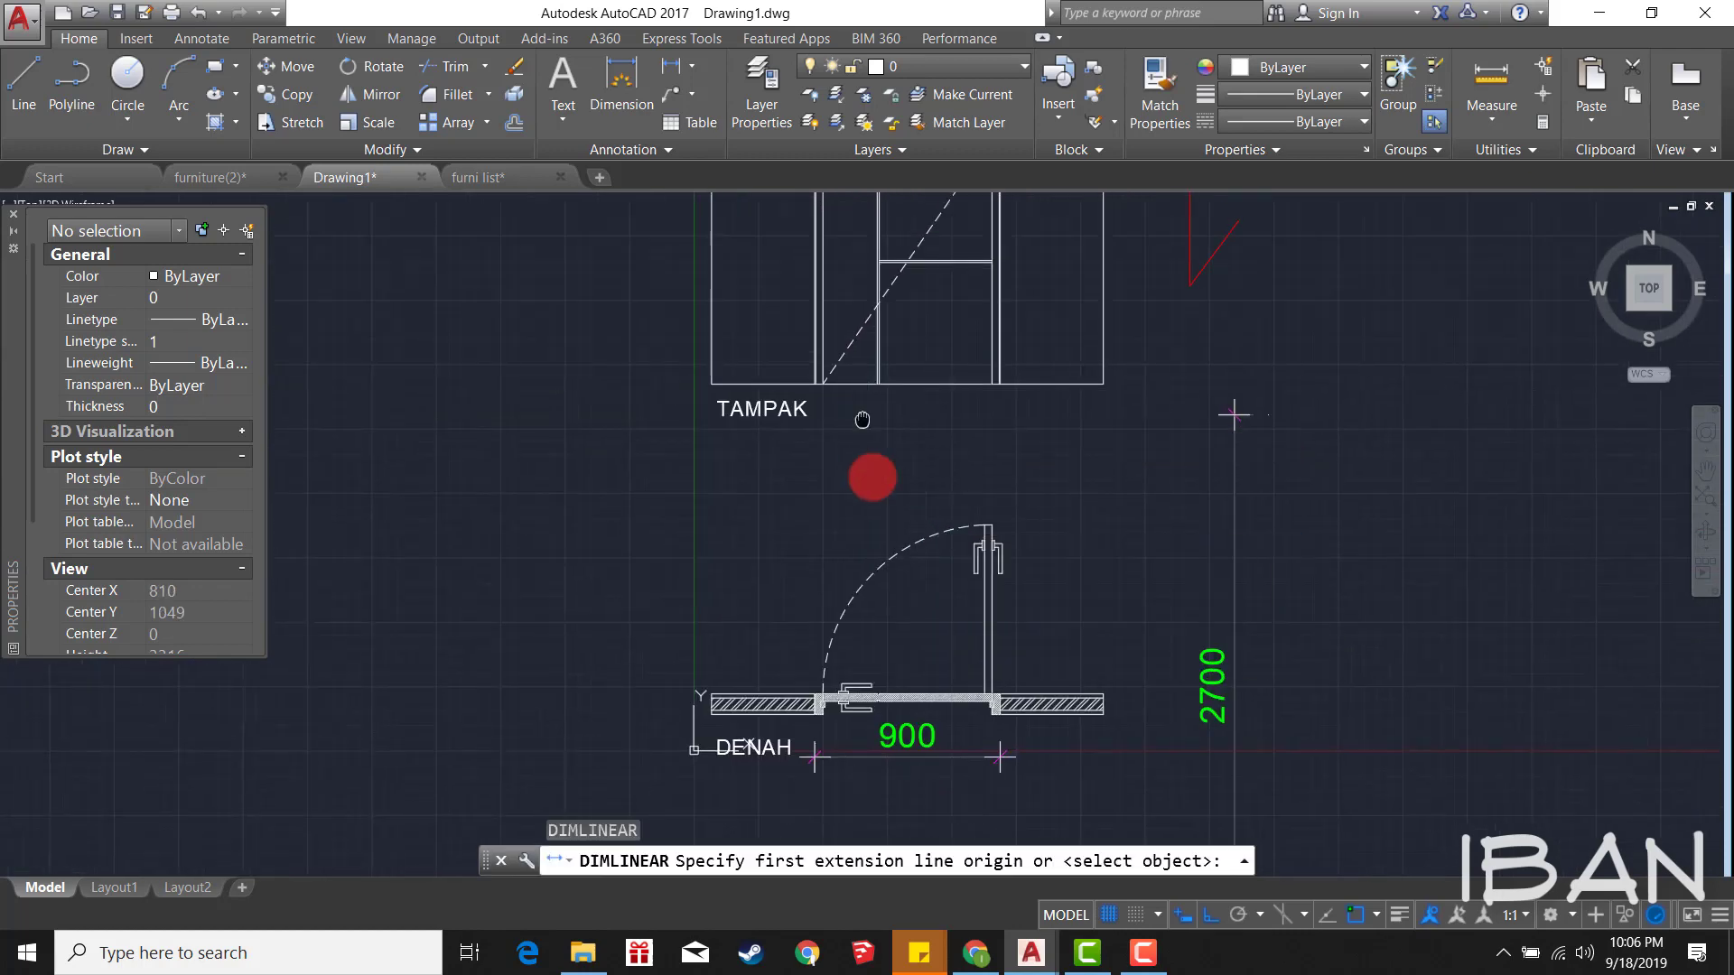
scroll(840, 501, up, 1)
scroll(828, 497, up, 1)
scroll(827, 497, up, 1)
scroll(829, 532, up, 2)
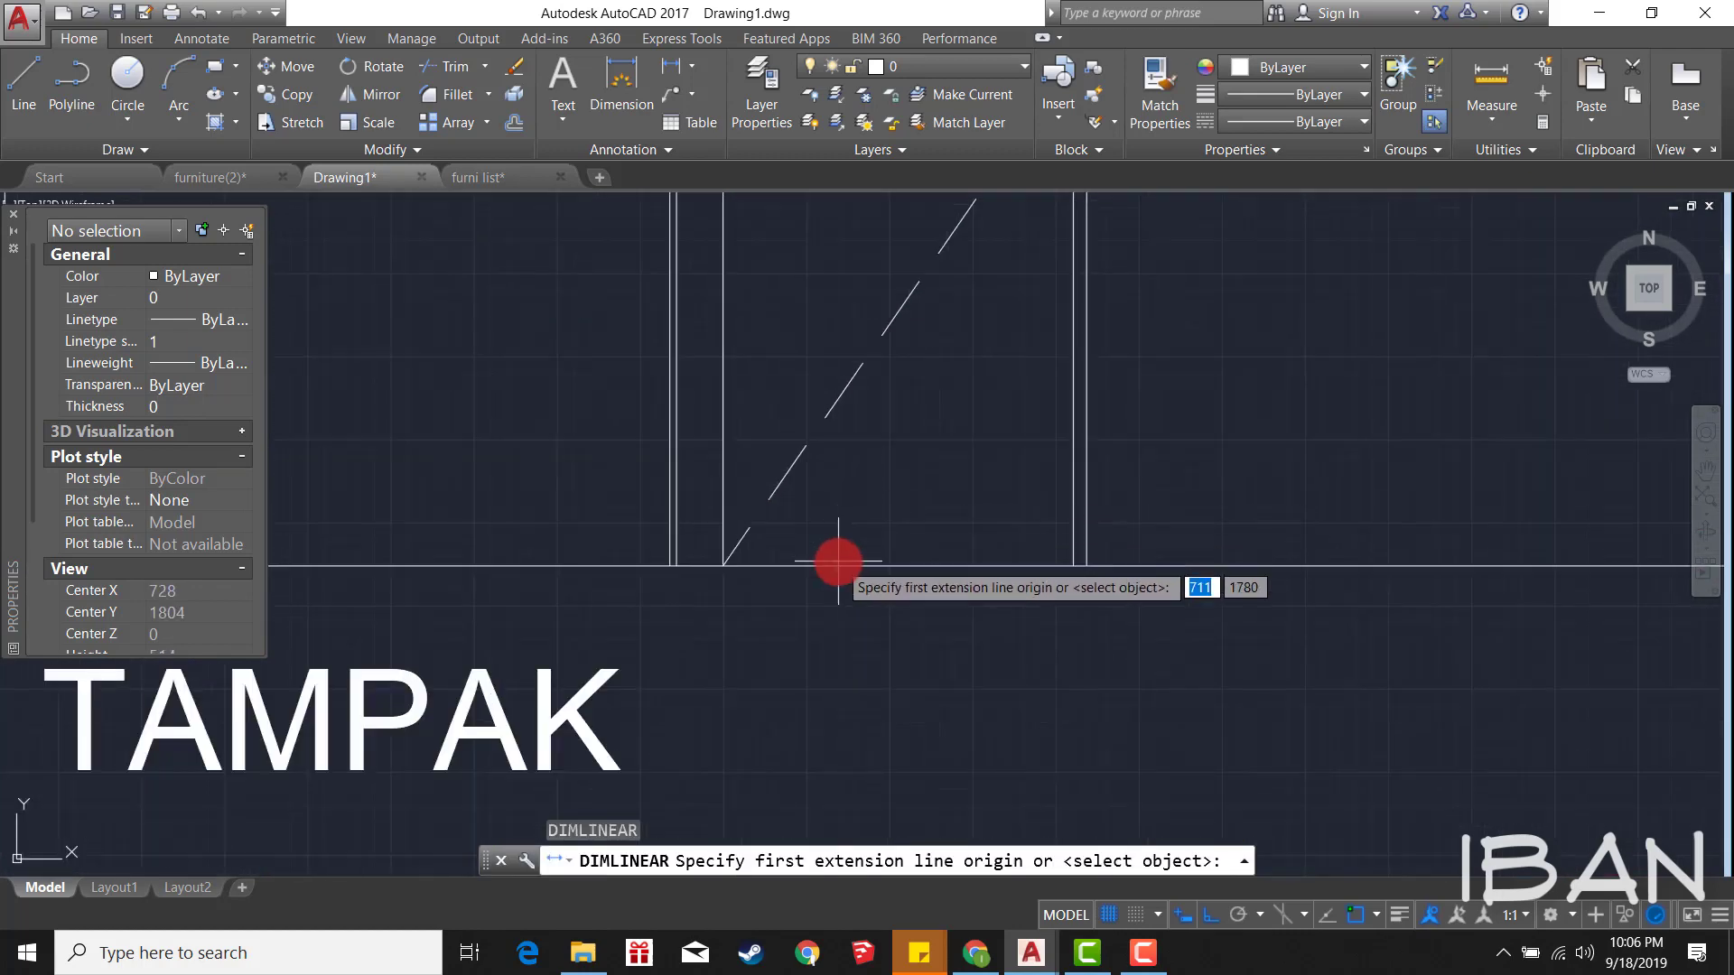
click(832, 560)
scroll(840, 452, down, 3)
scroll(843, 387, up, 2)
click(669, 333)
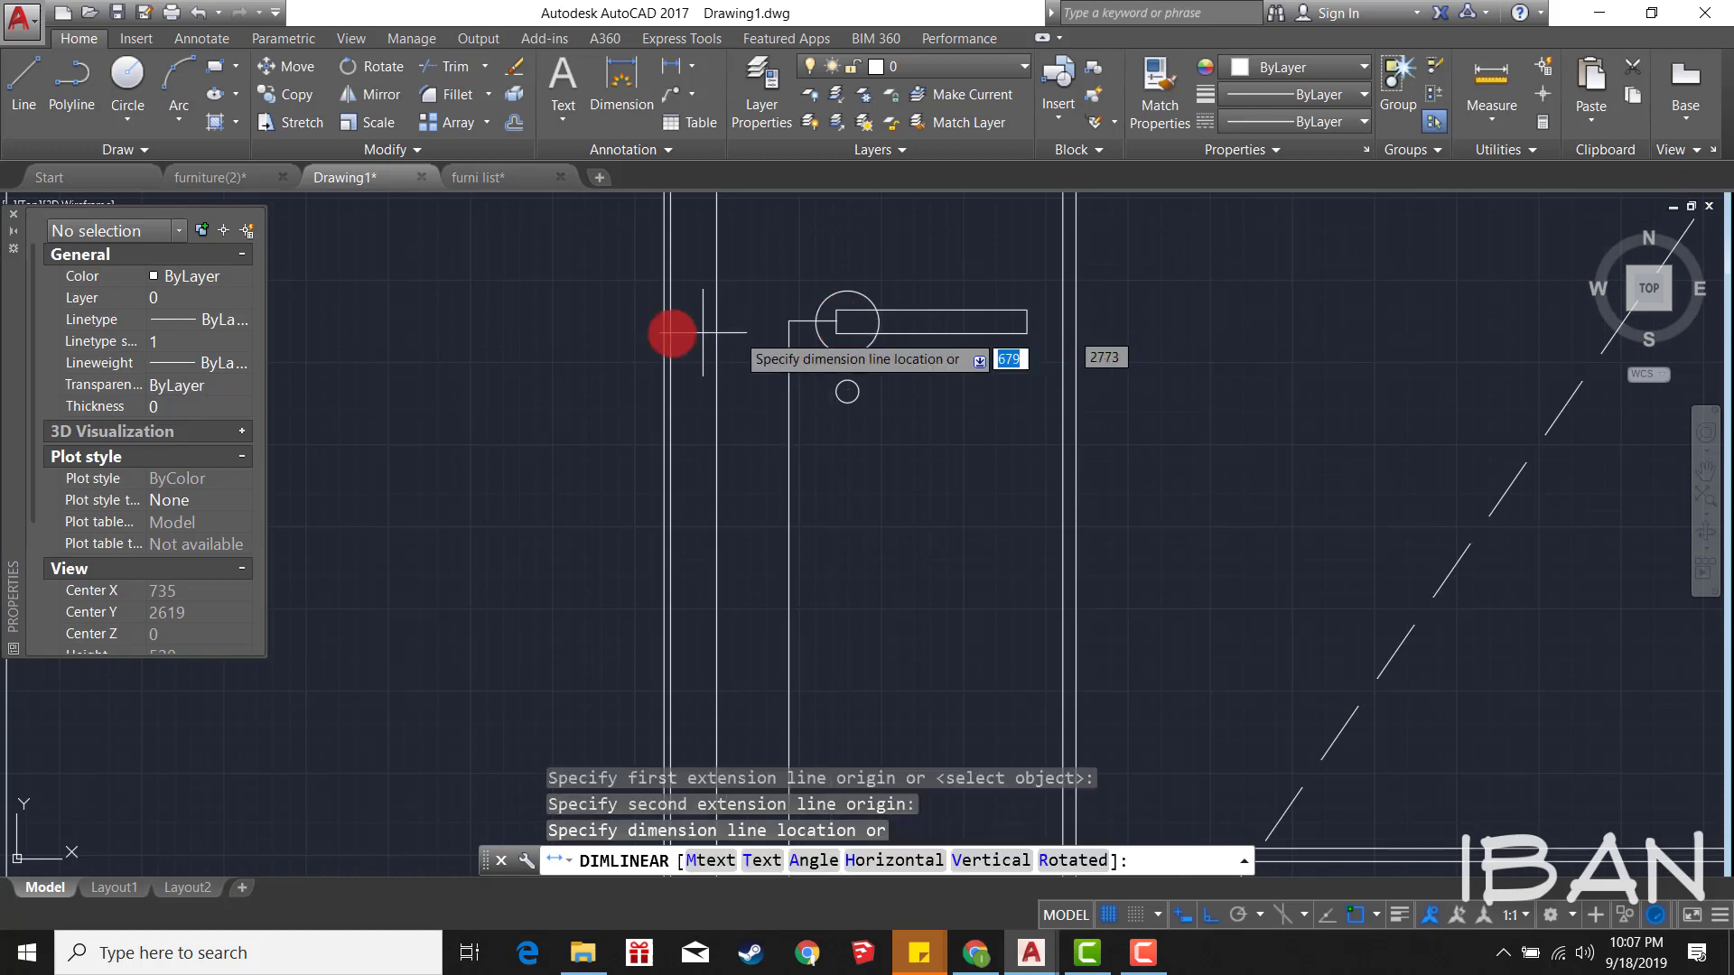
scroll(659, 332, down, 3)
scroll(669, 330, up, 2)
click(659, 330)
scroll(658, 329, up, 2)
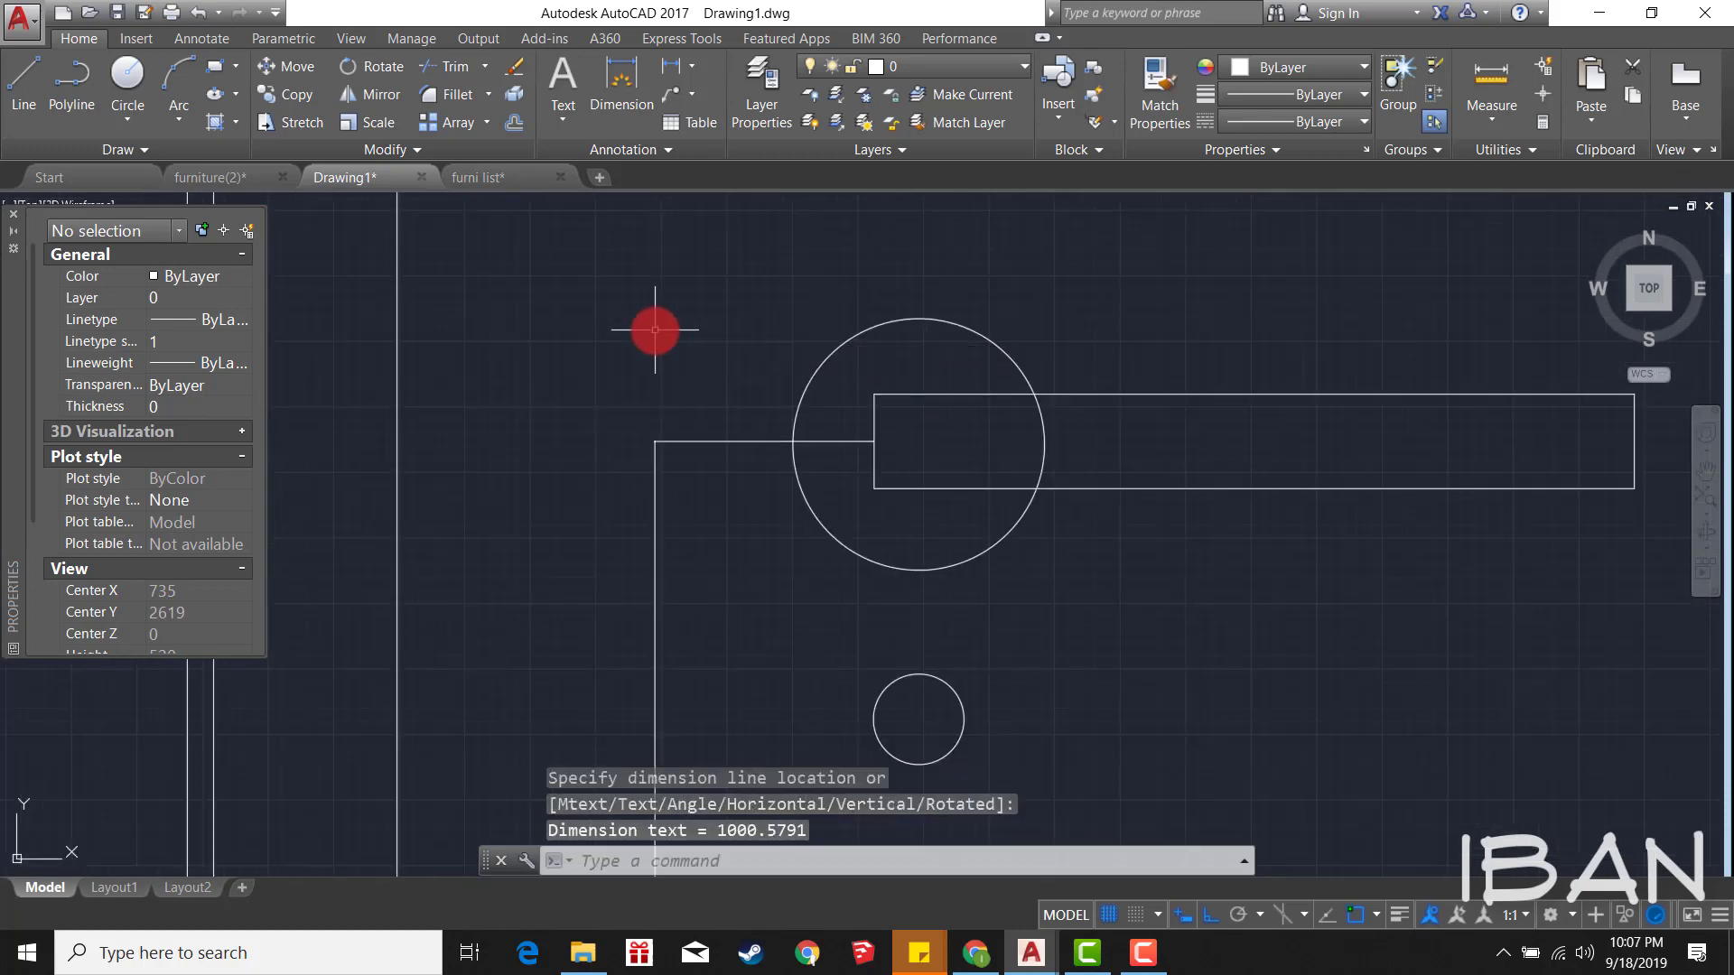
Step: Attempt two more linear dimensions near the handle, cancelling both
key(Return)
click(873, 441)
scroll(876, 352, down, 3)
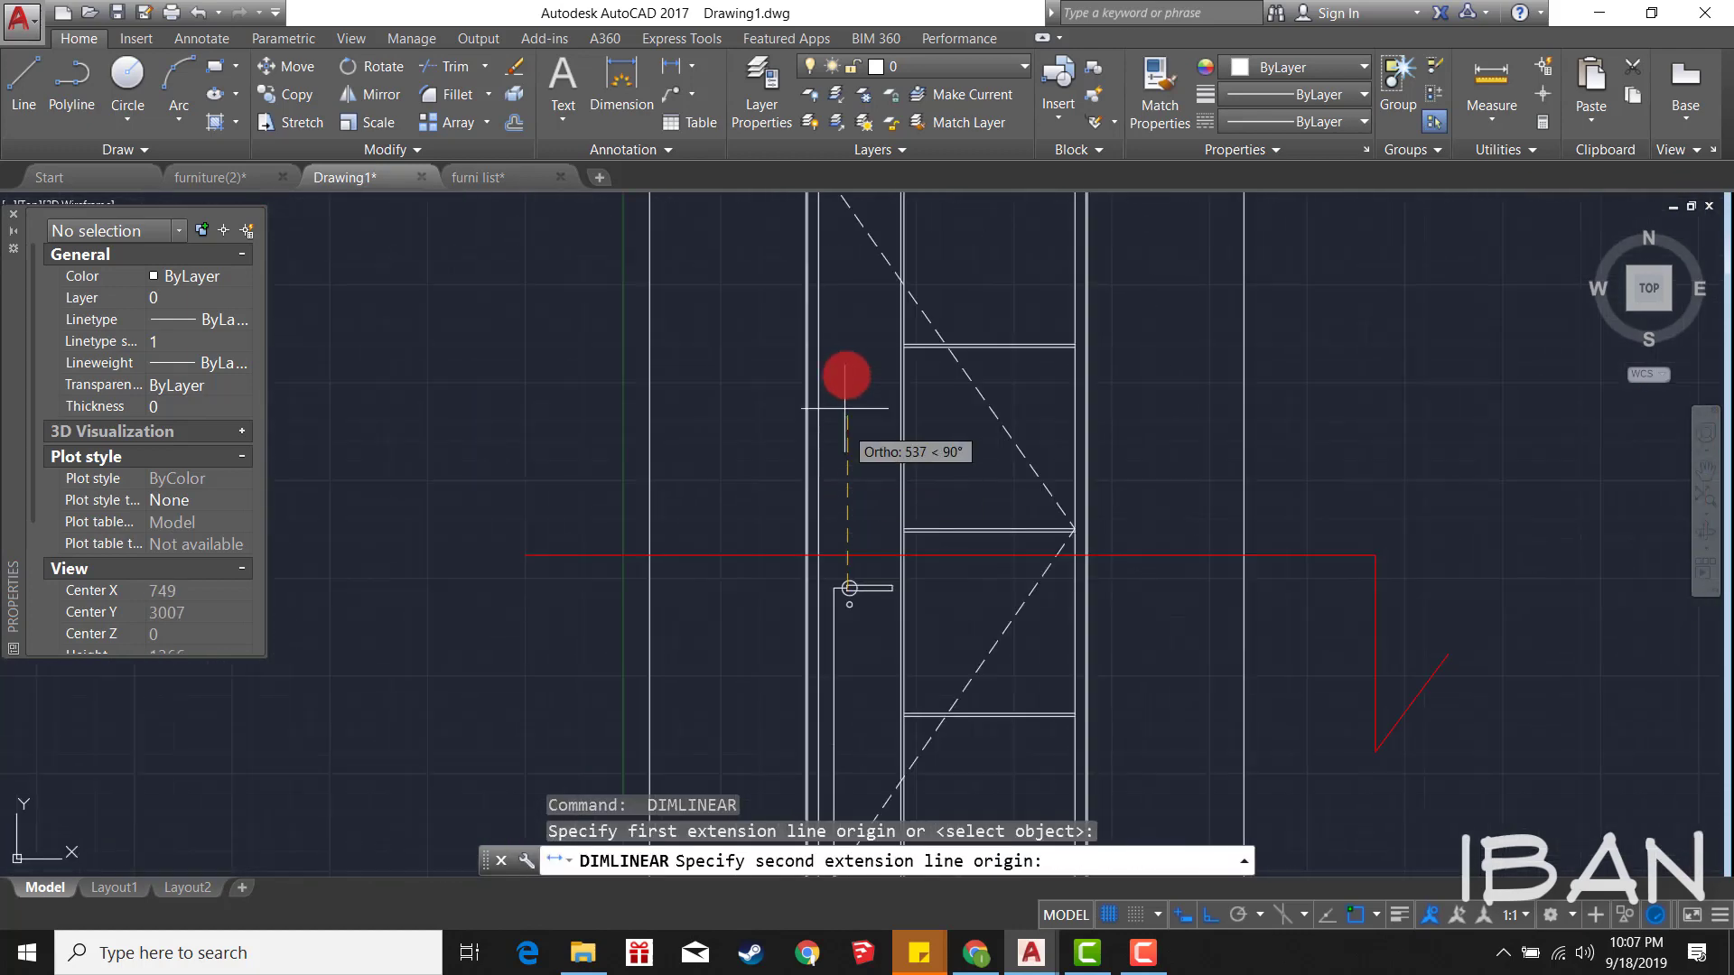
scroll(843, 370, down, 2)
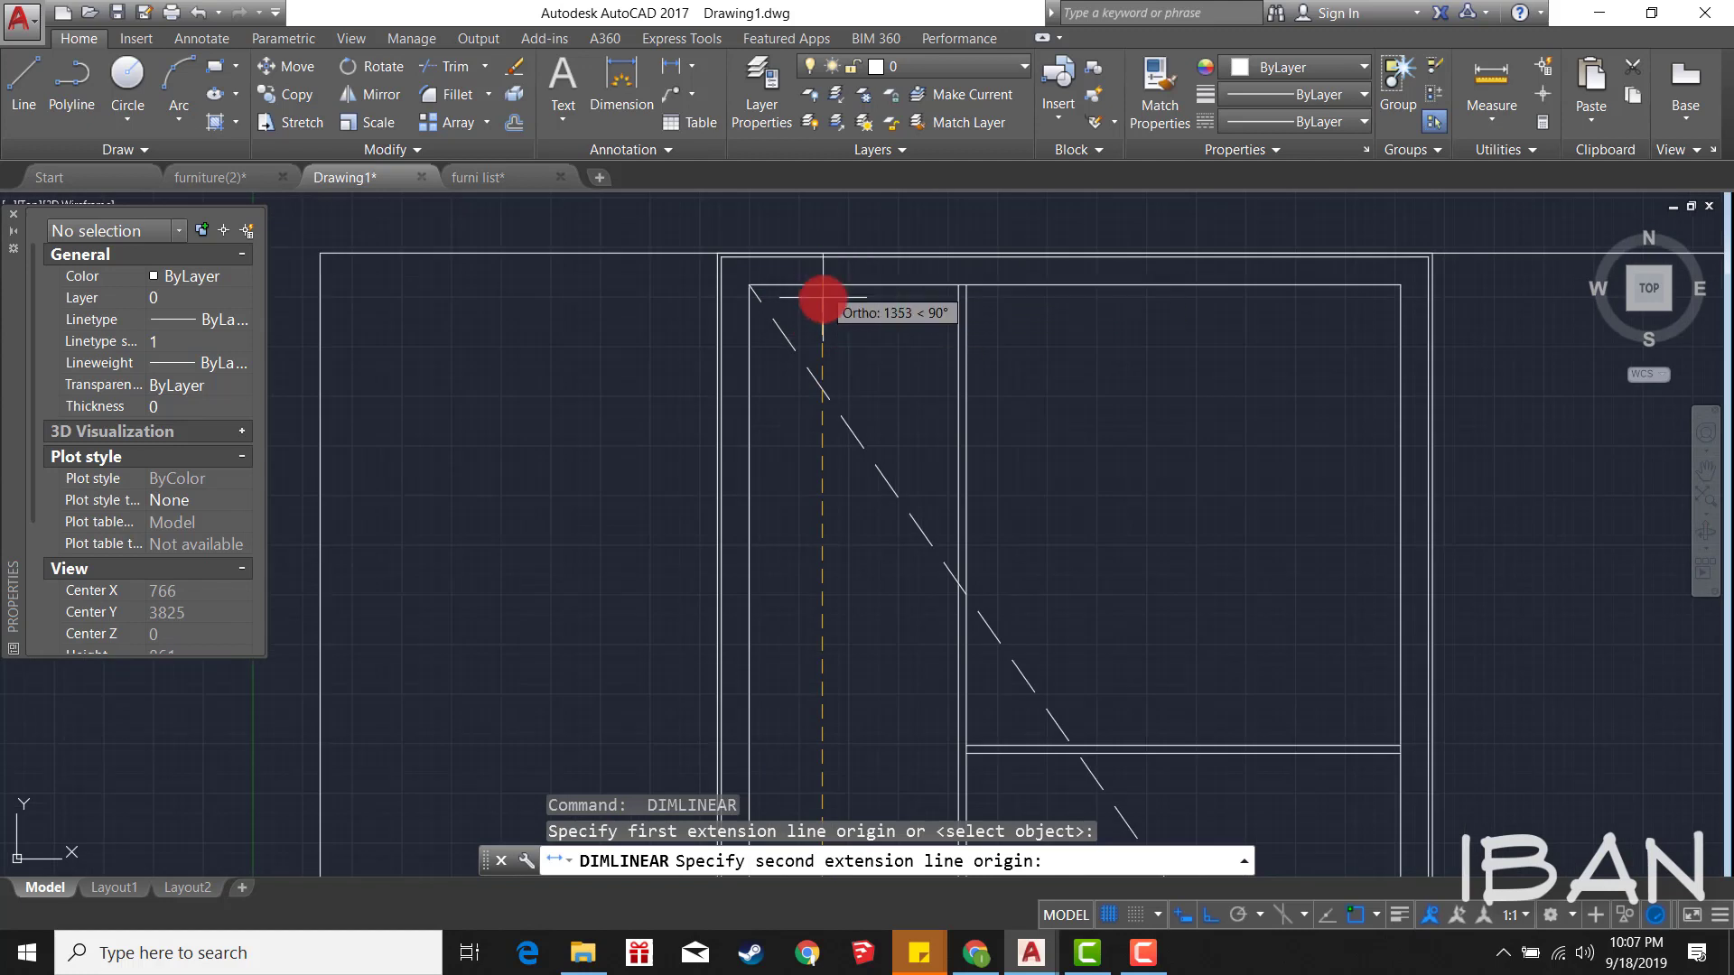
scroll(823, 298, down, 3)
key(Escape)
scroll(878, 464, up, 2)
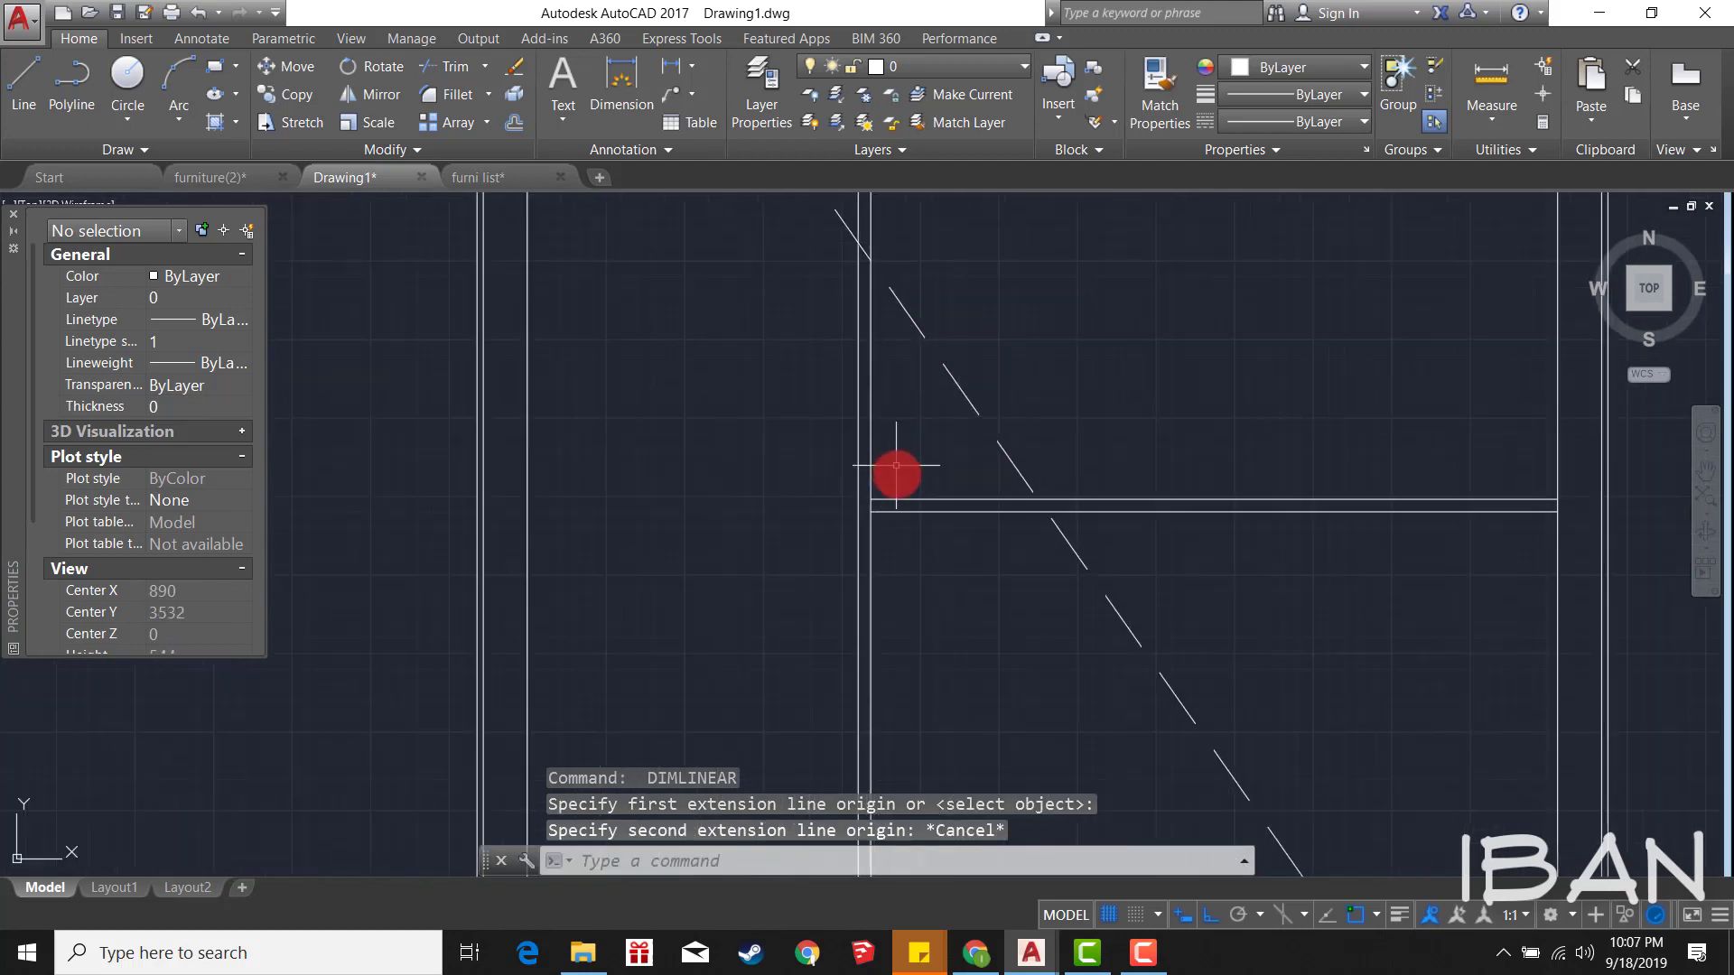
key(Return)
click(875, 488)
scroll(875, 476, down, 2)
key(Escape)
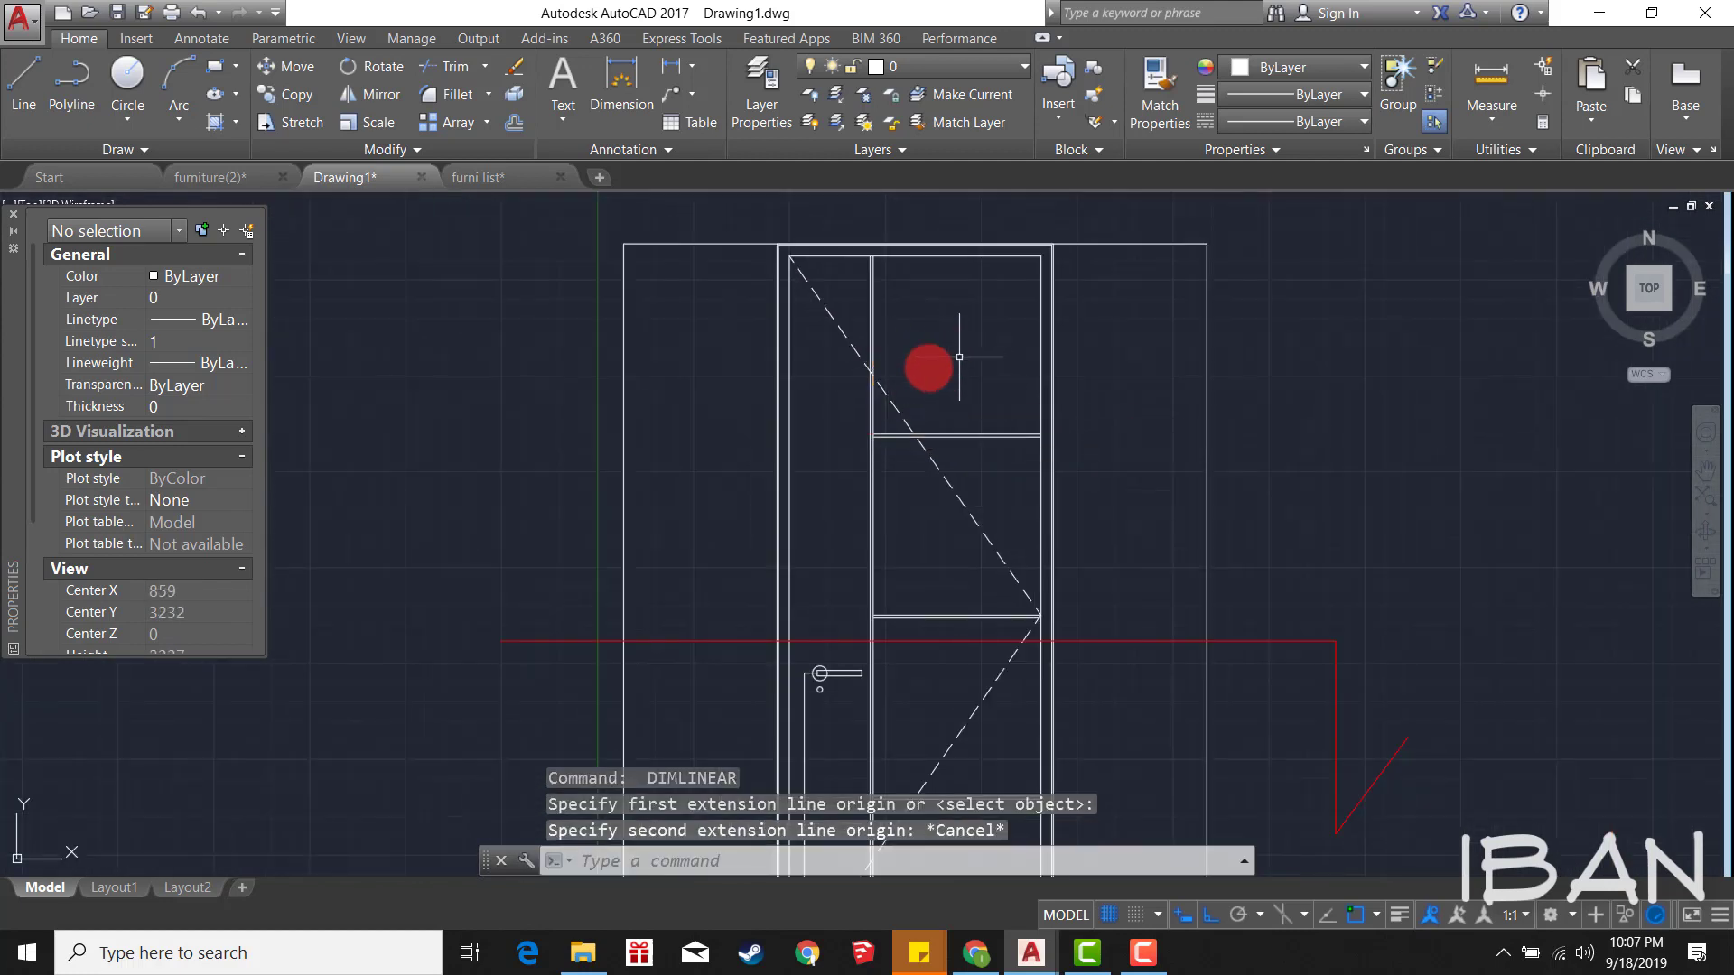
scroll(925, 368, down, 3)
scroll(883, 483, up, 3)
scroll(874, 600, down, 5)
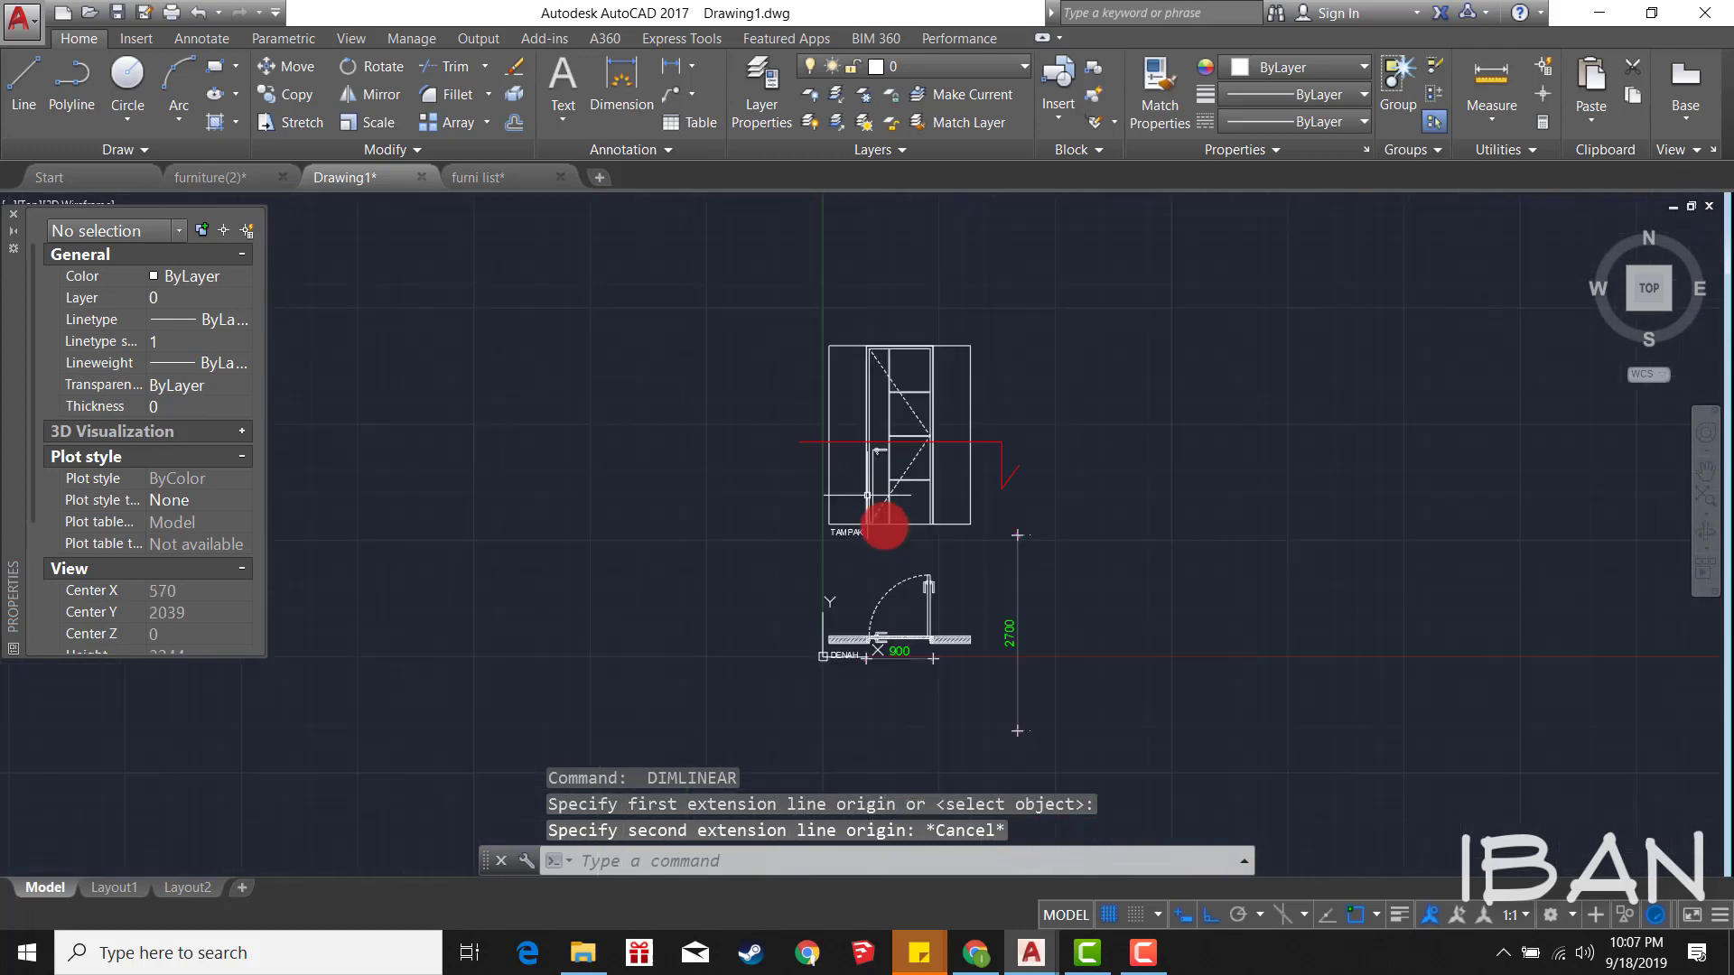
scroll(883, 526, up, 5)
scroll(771, 441, up, 2)
scroll(771, 442, down, 3)
scroll(805, 646, up, 2)
Step: Copy the DENAH 900 dimension from the wall corner to beneath the TAMPAK elevation
click(805, 646)
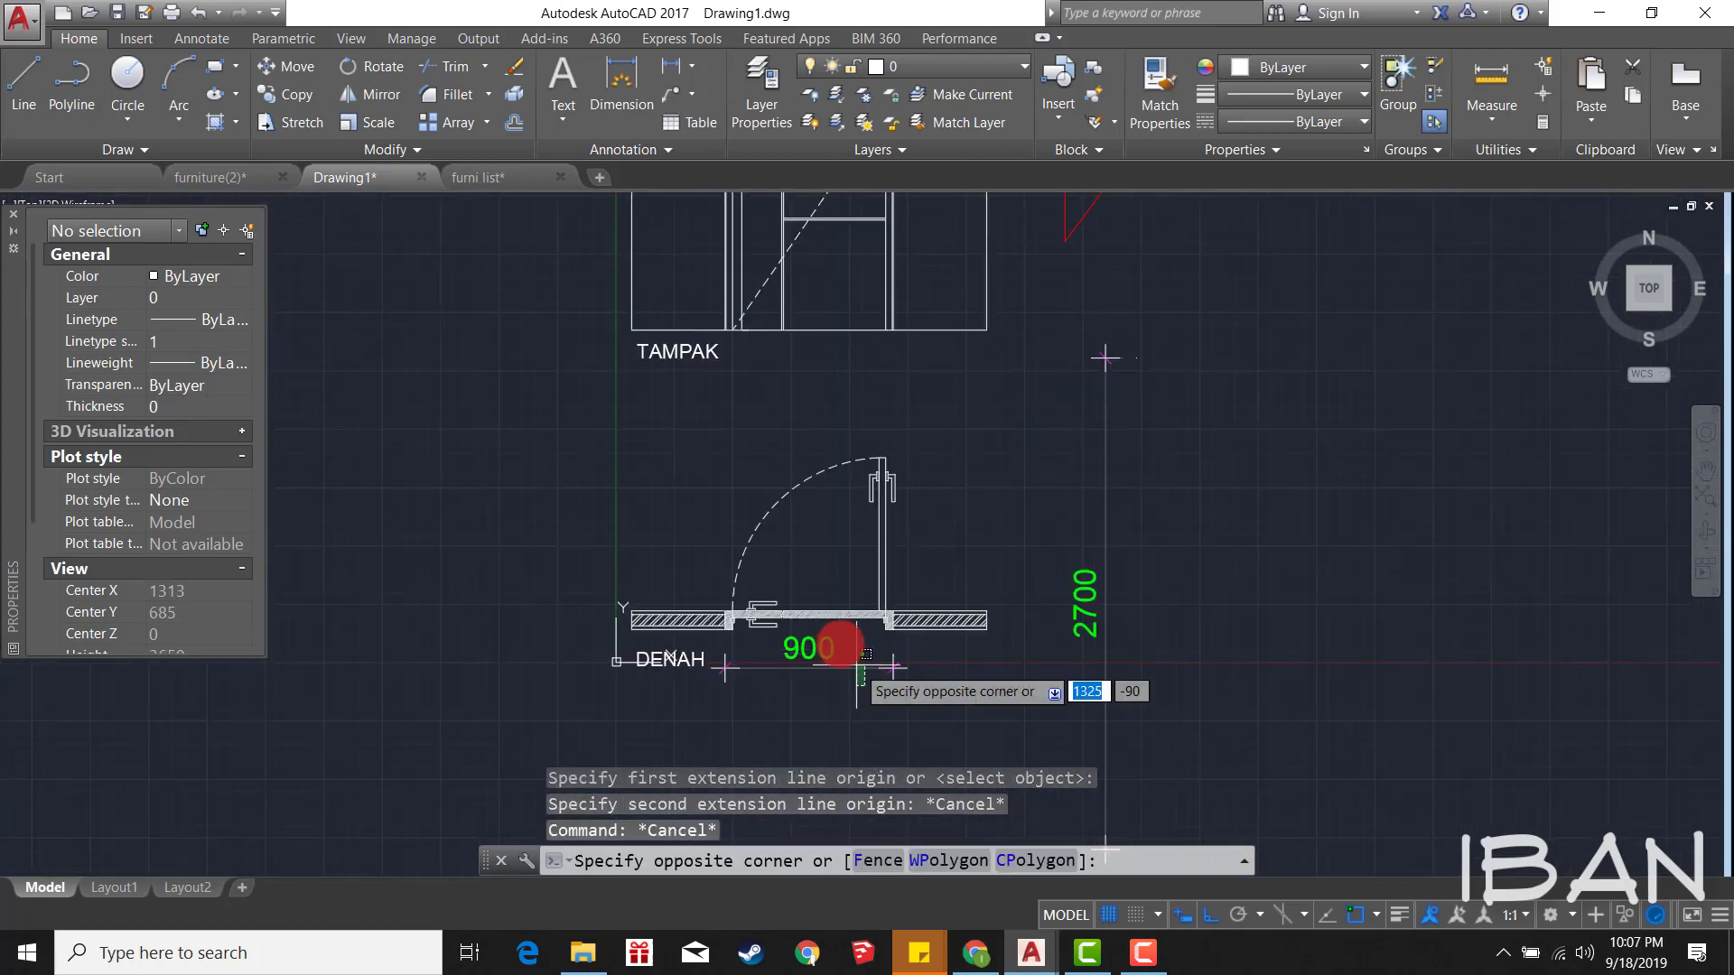
text(co)
key(Return)
scroll(892, 640, up, 3)
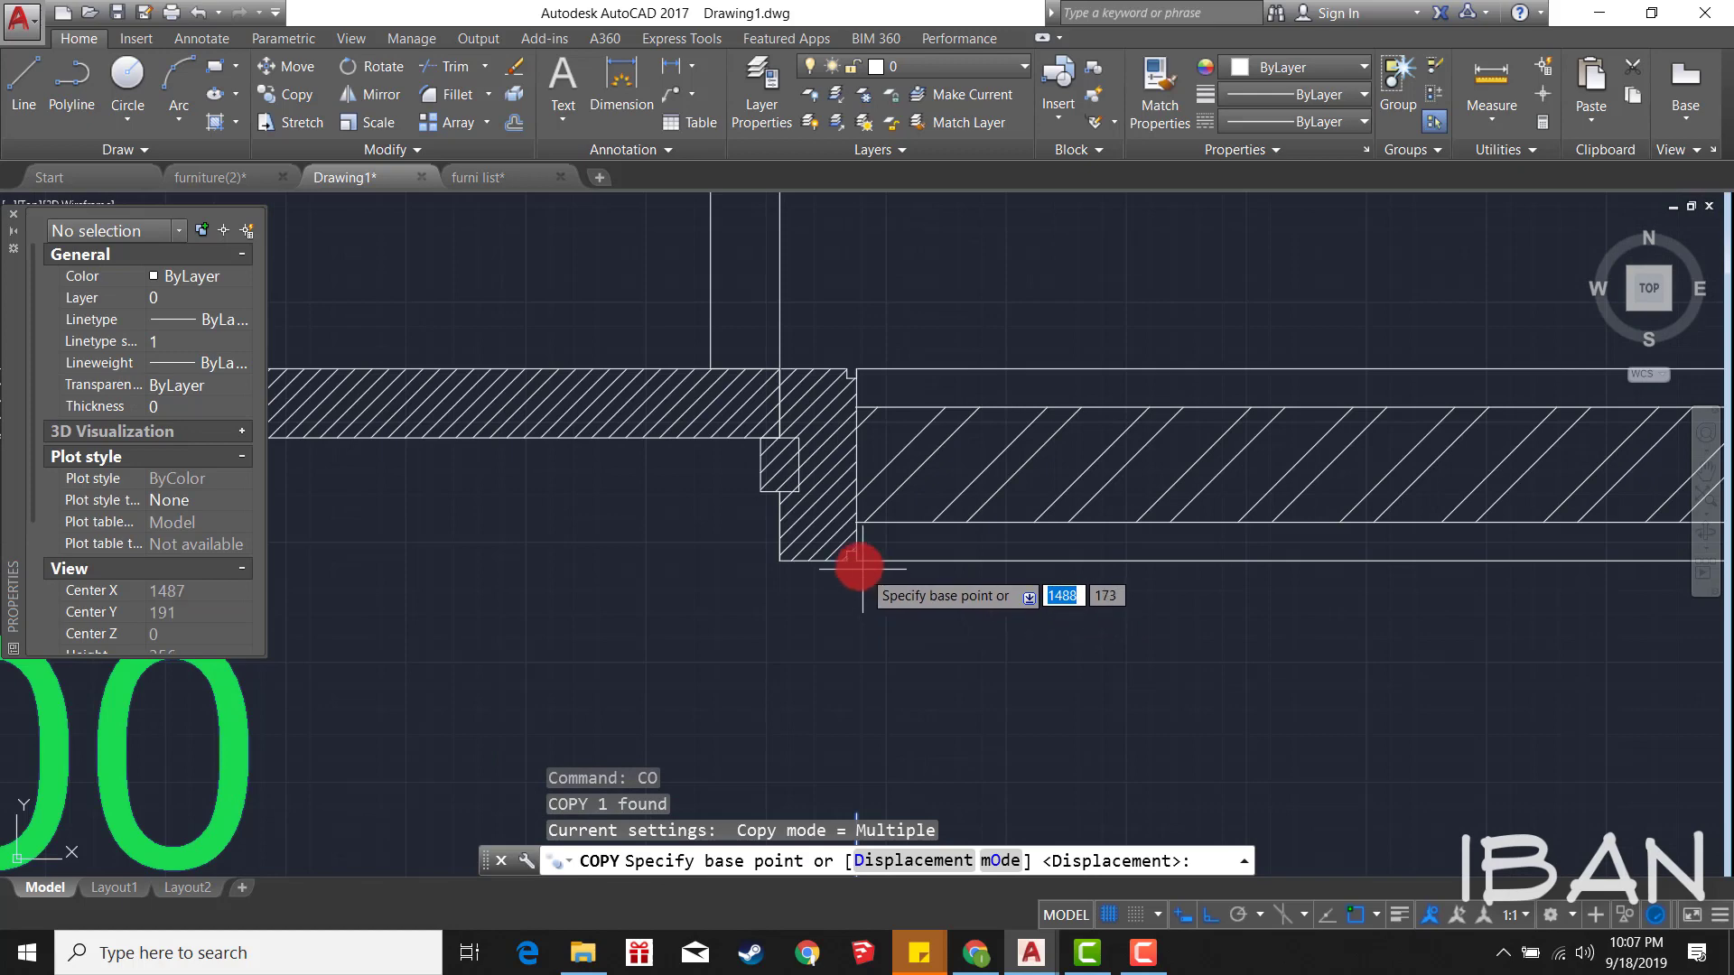
click(859, 569)
scroll(863, 570, down, 3)
scroll(872, 380, up, 3)
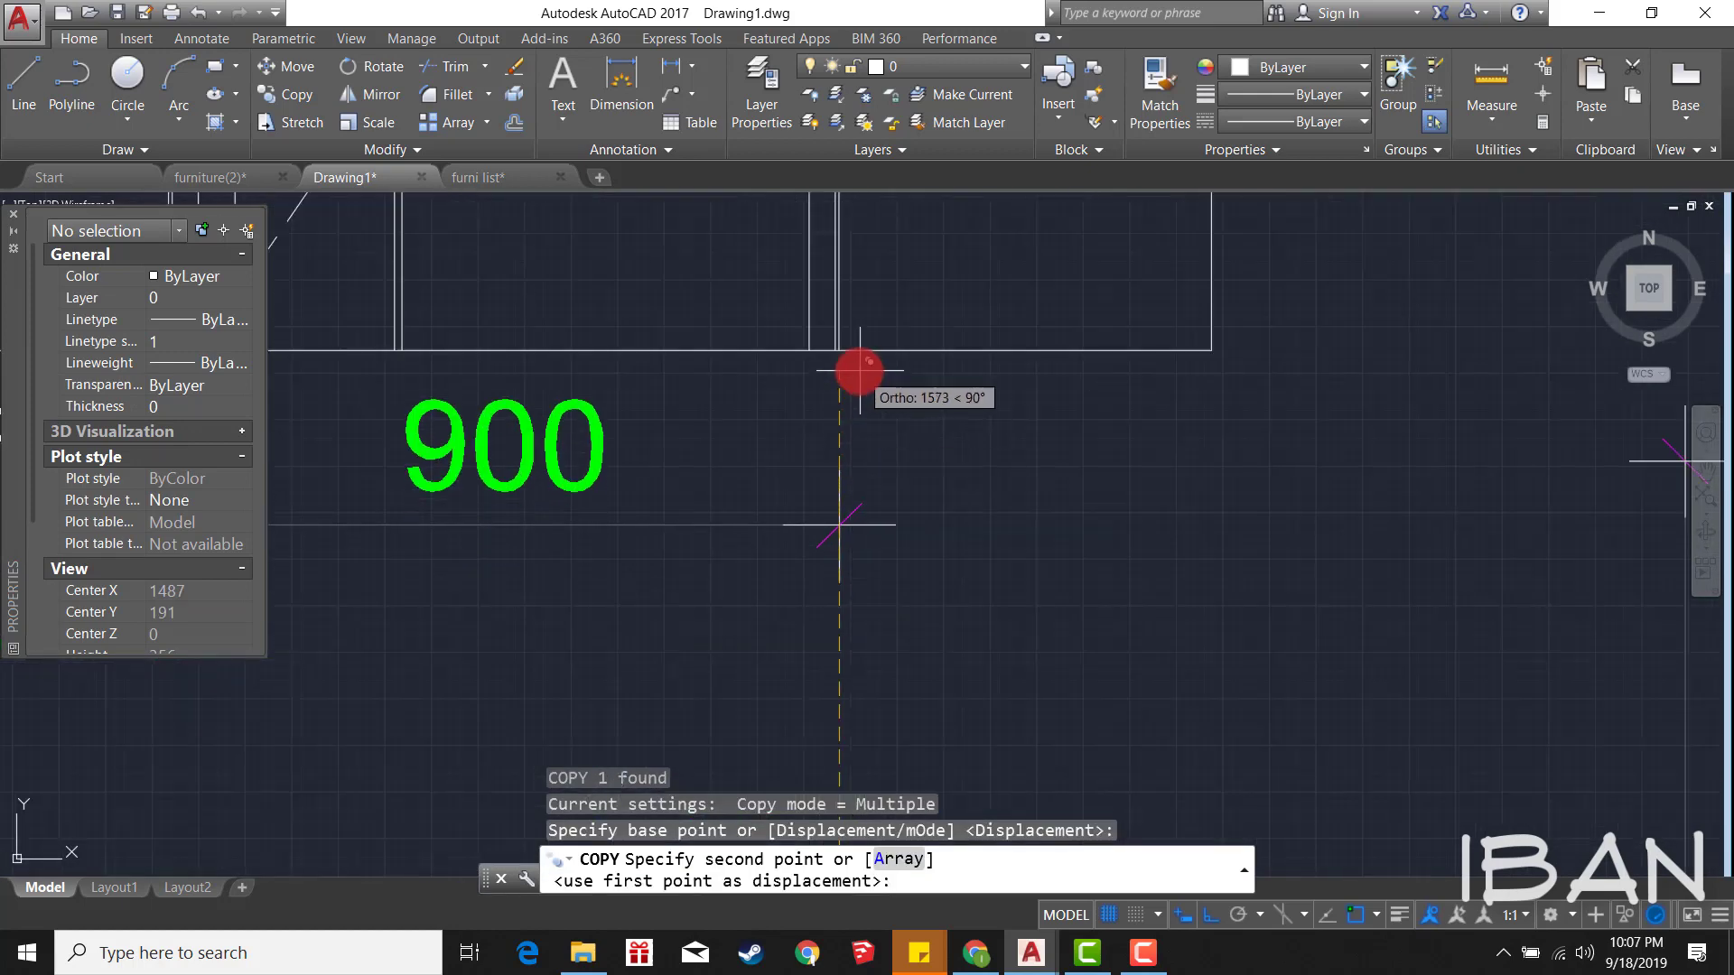
click(859, 367)
scroll(859, 367, down, 3)
key(Escape)
scroll(843, 470, down, 2)
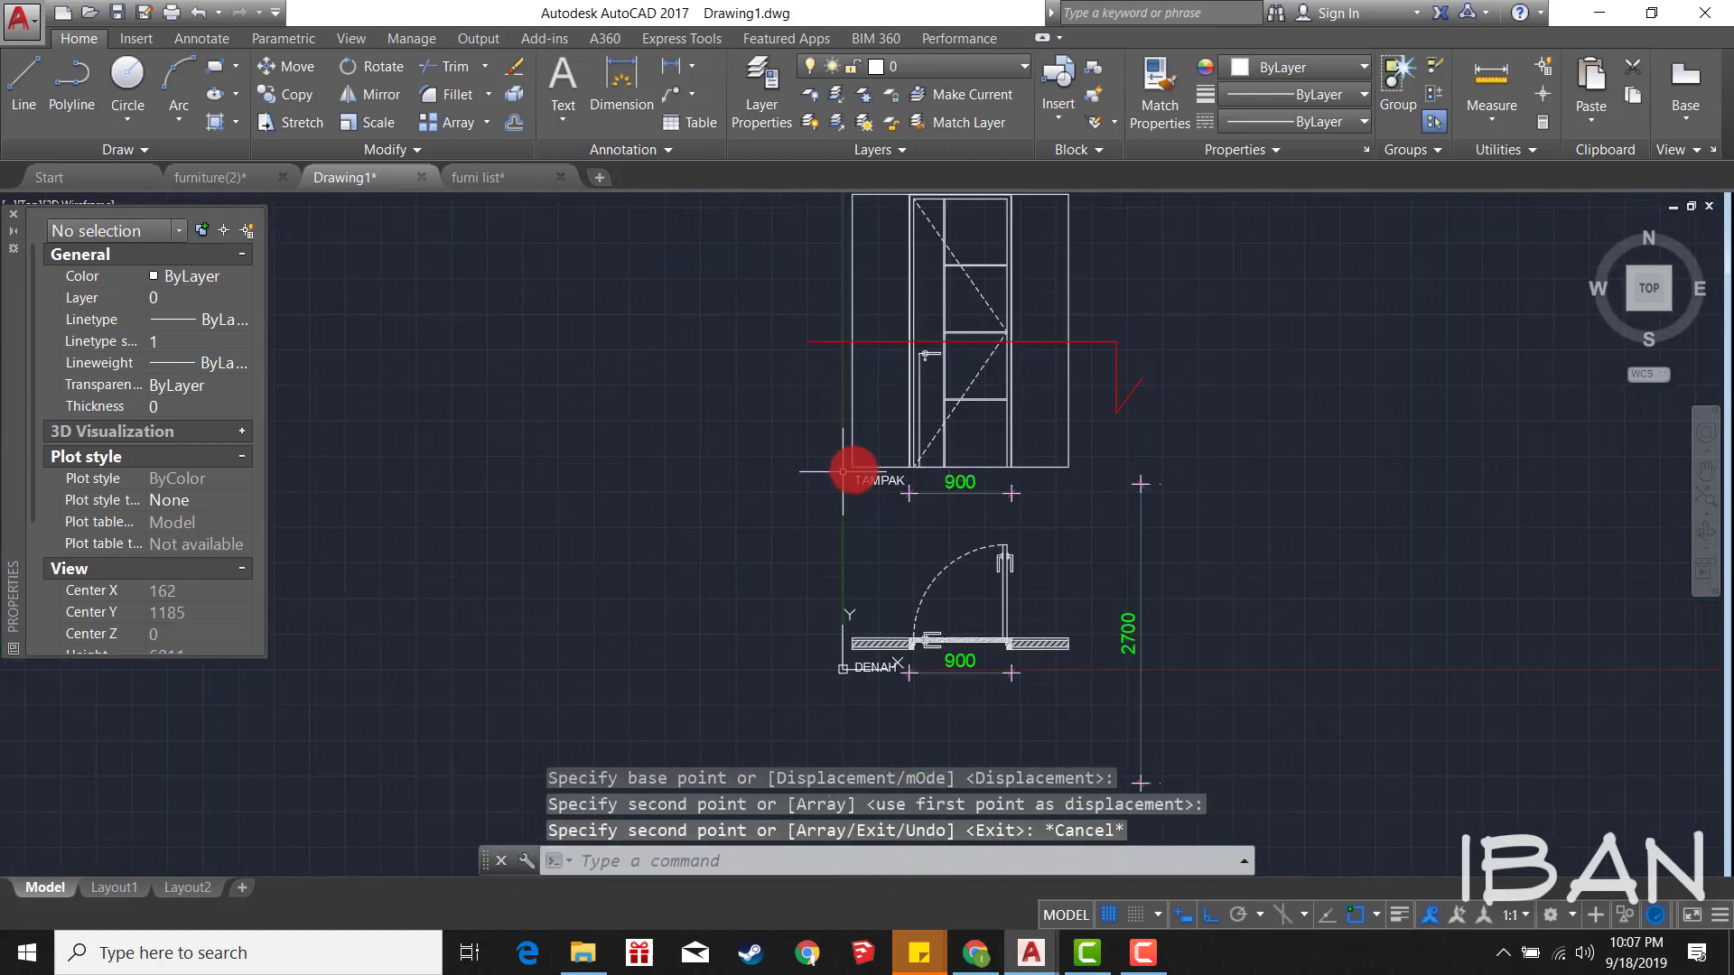
scroll(979, 479, up, 2)
Step: Set the copied 900 dimension's linetype scale to 1 in Properties
click(958, 483)
click(1002, 519)
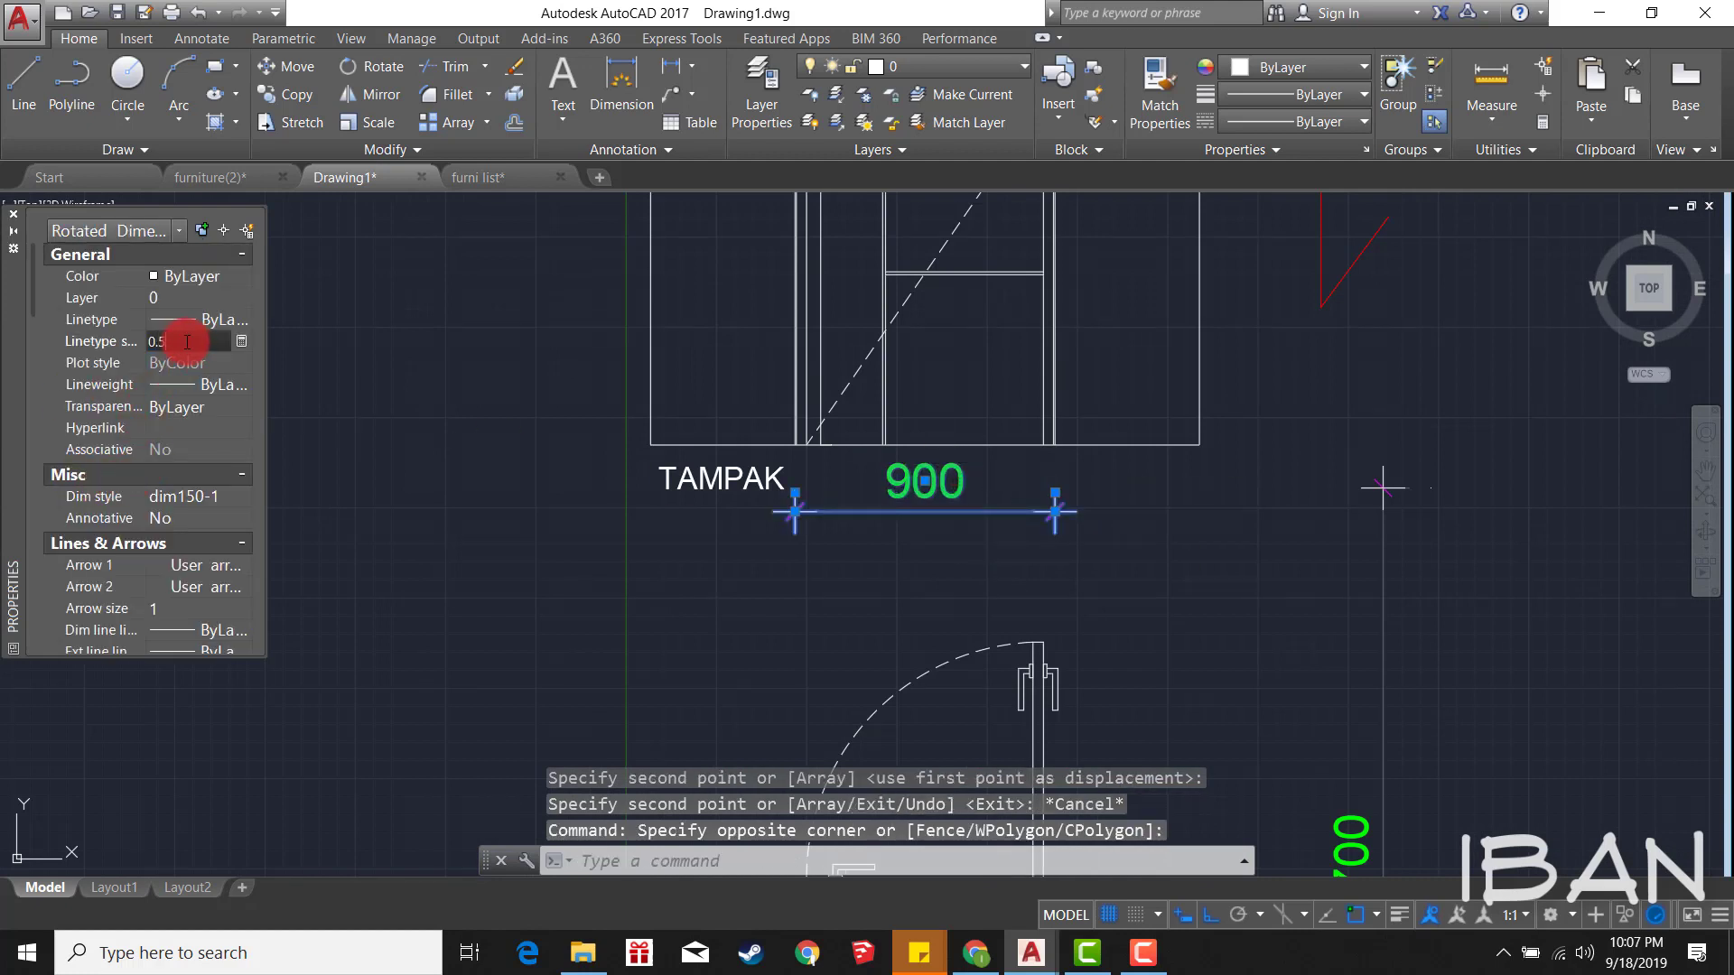
text(1)
key(Return)
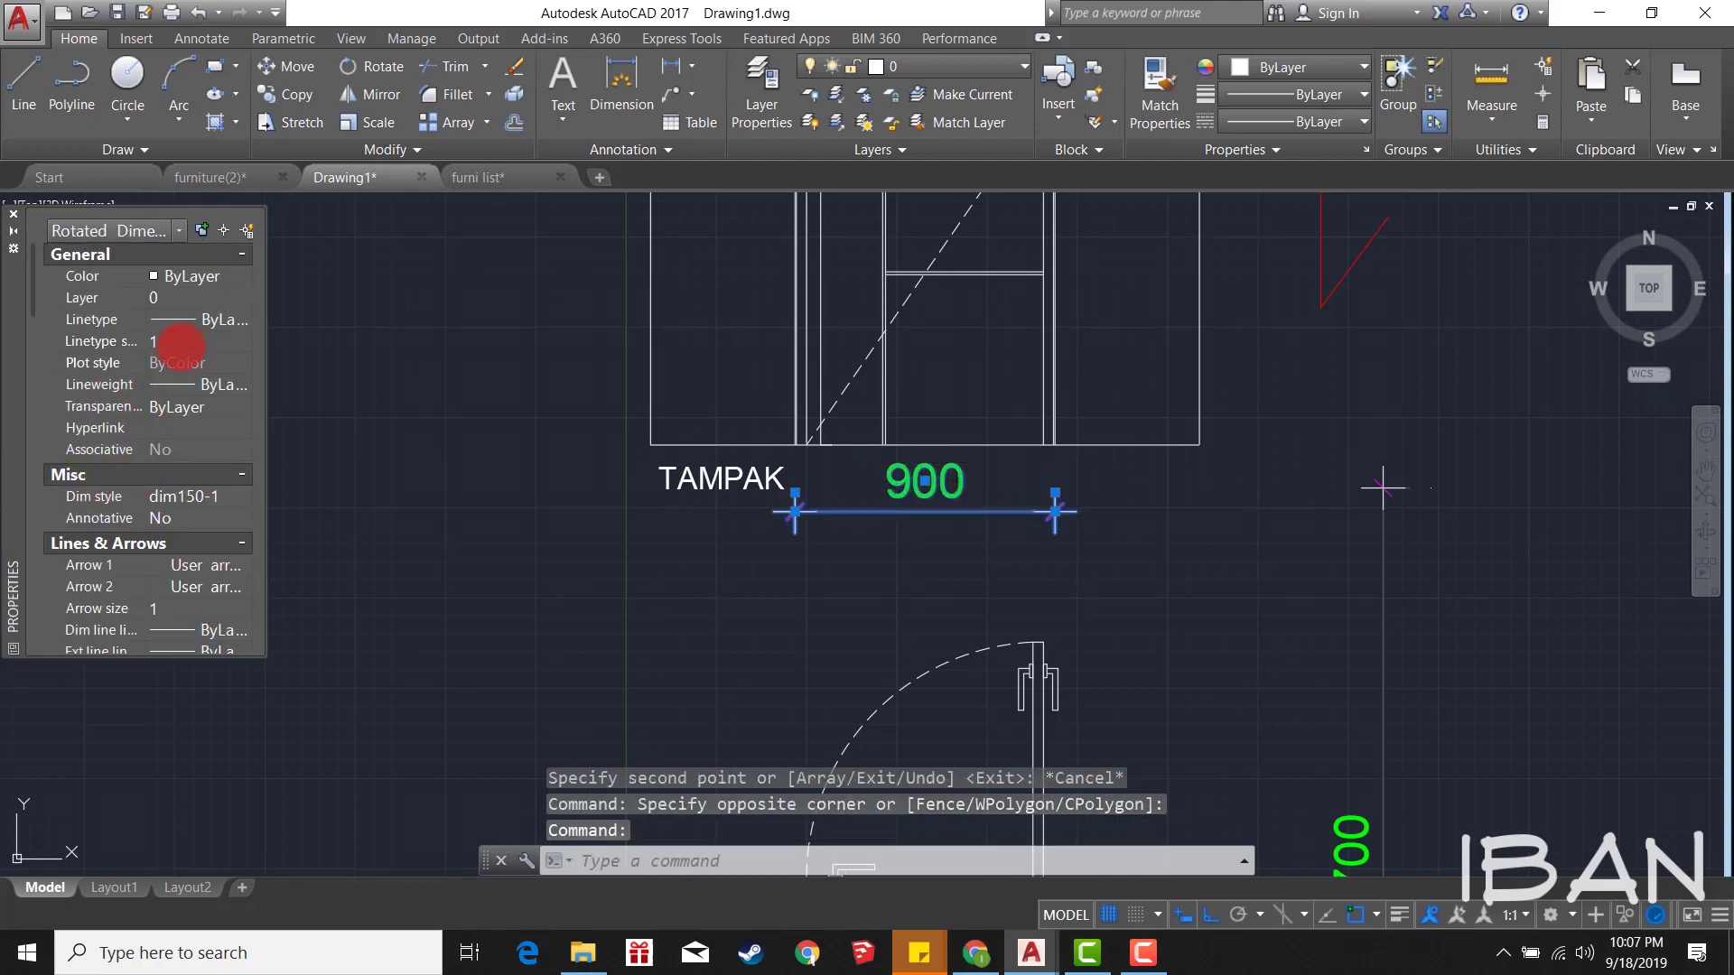
scroll(88, 476, down, 3)
scroll(87, 476, down, 3)
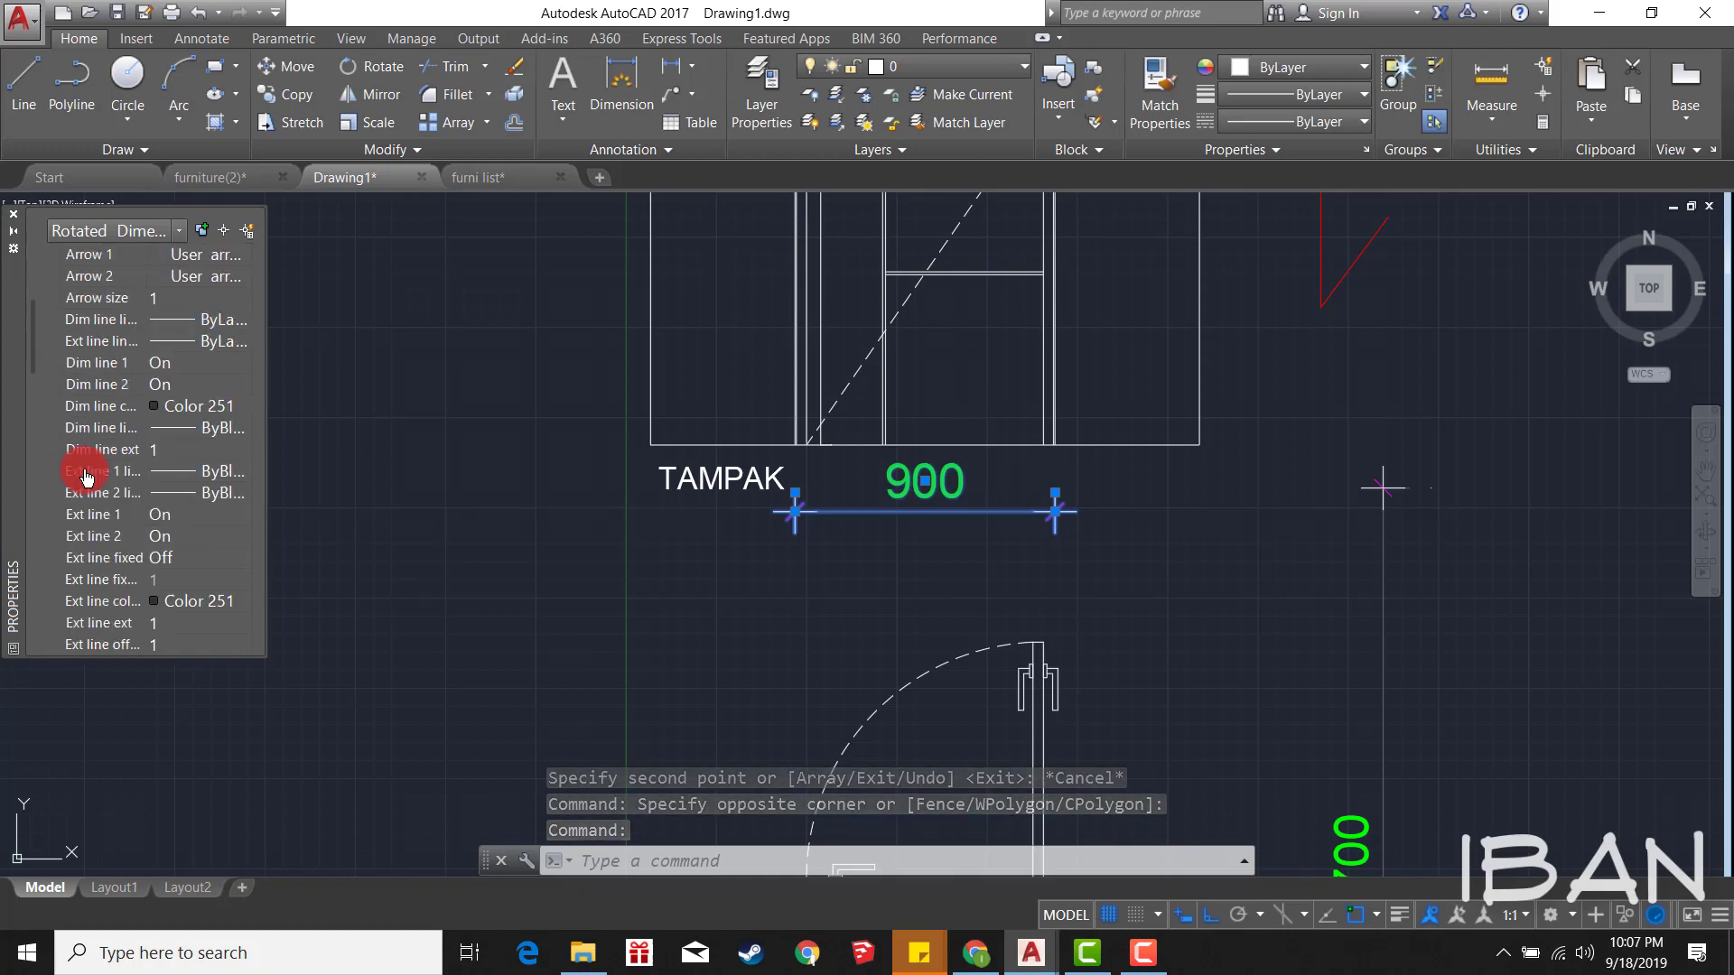
scroll(87, 476, down, 2)
scroll(88, 476, down, 2)
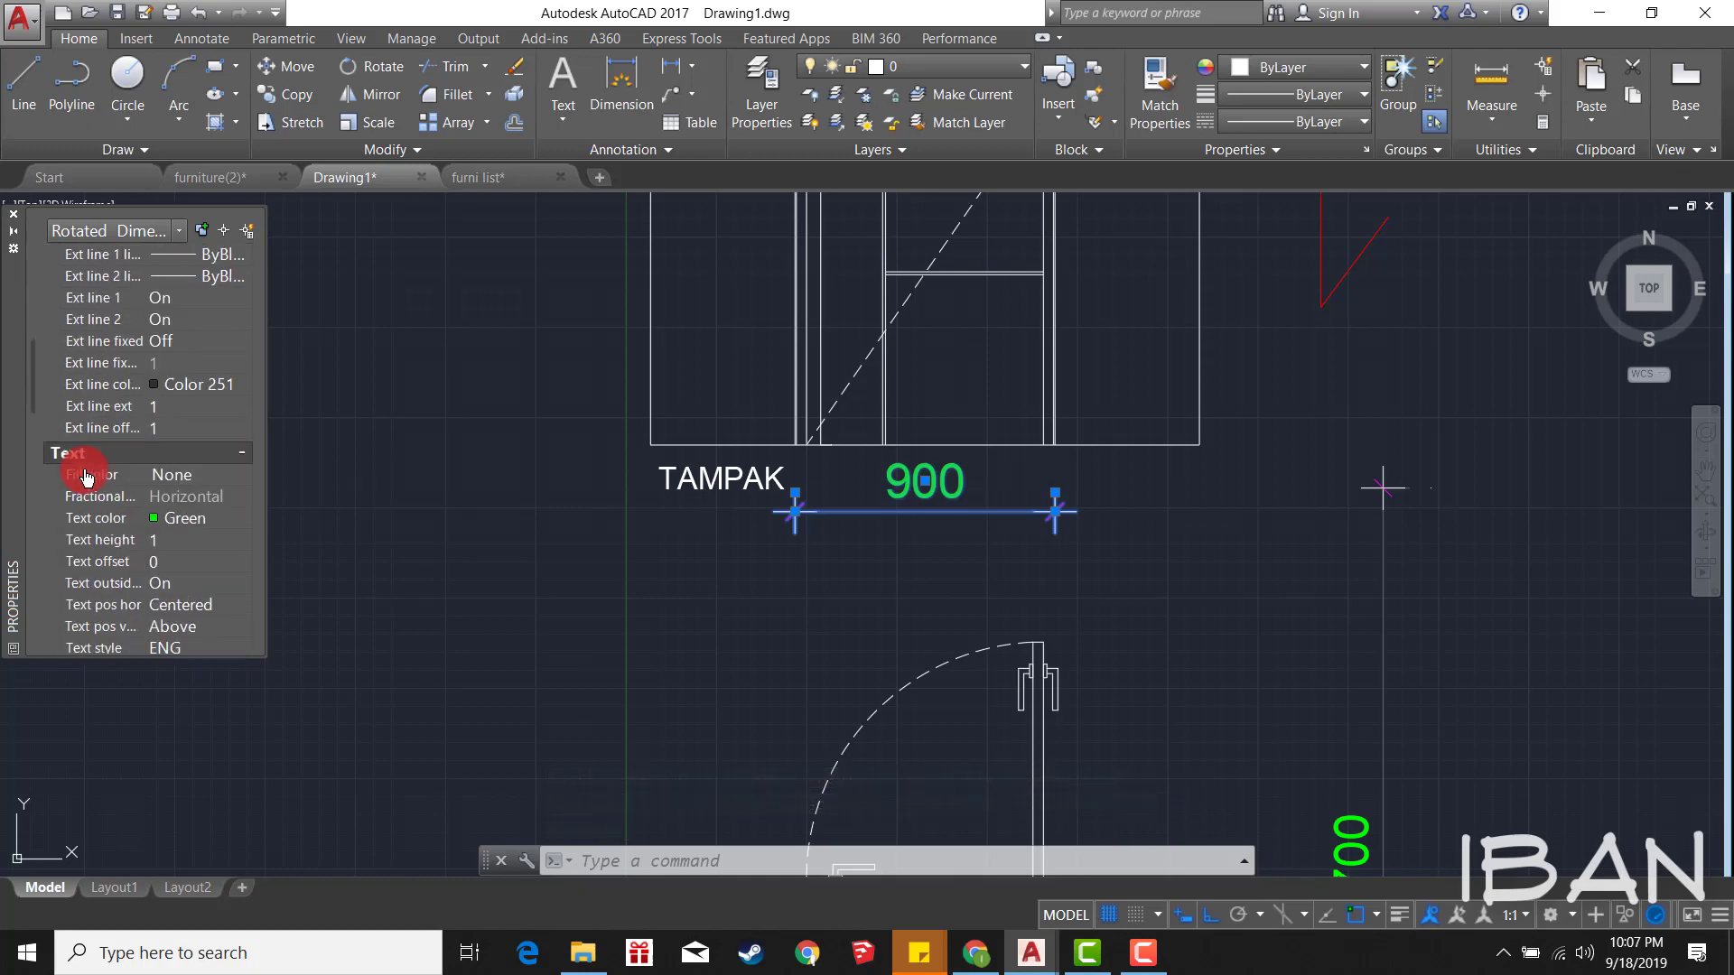
scroll(88, 476, down, 2)
scroll(88, 476, down, 2)
scroll(88, 476, down, 2)
scroll(99, 473, down, 2)
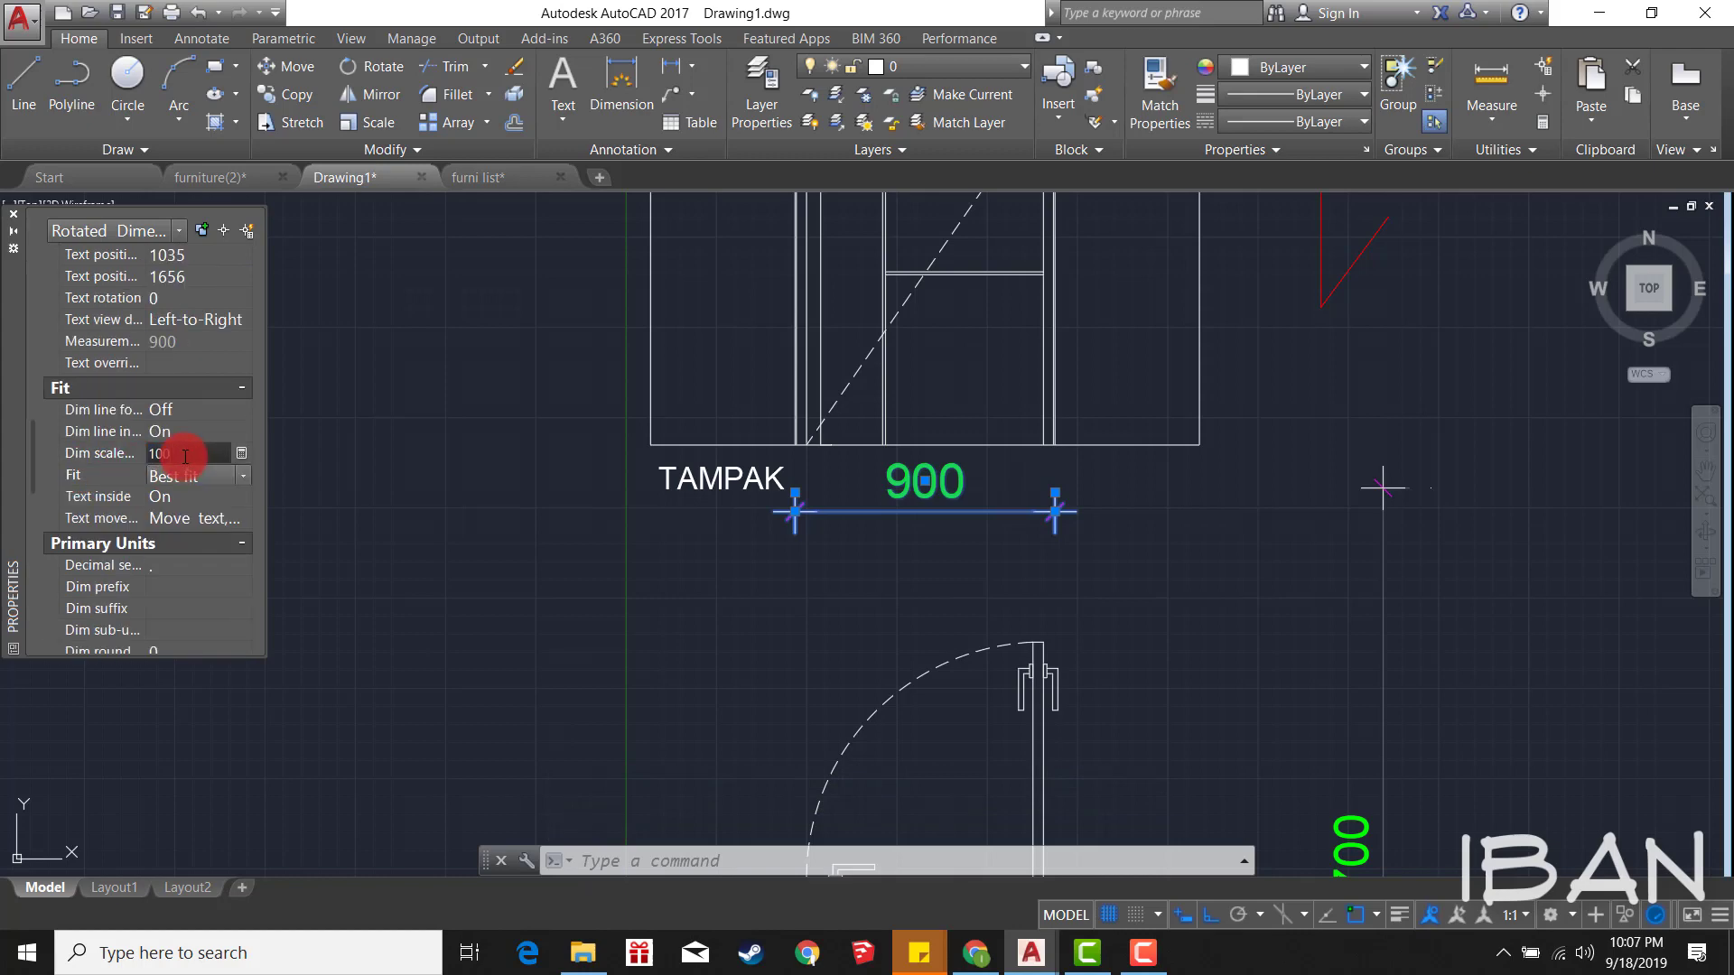
key(Escape)
scroll(948, 411, down, 3)
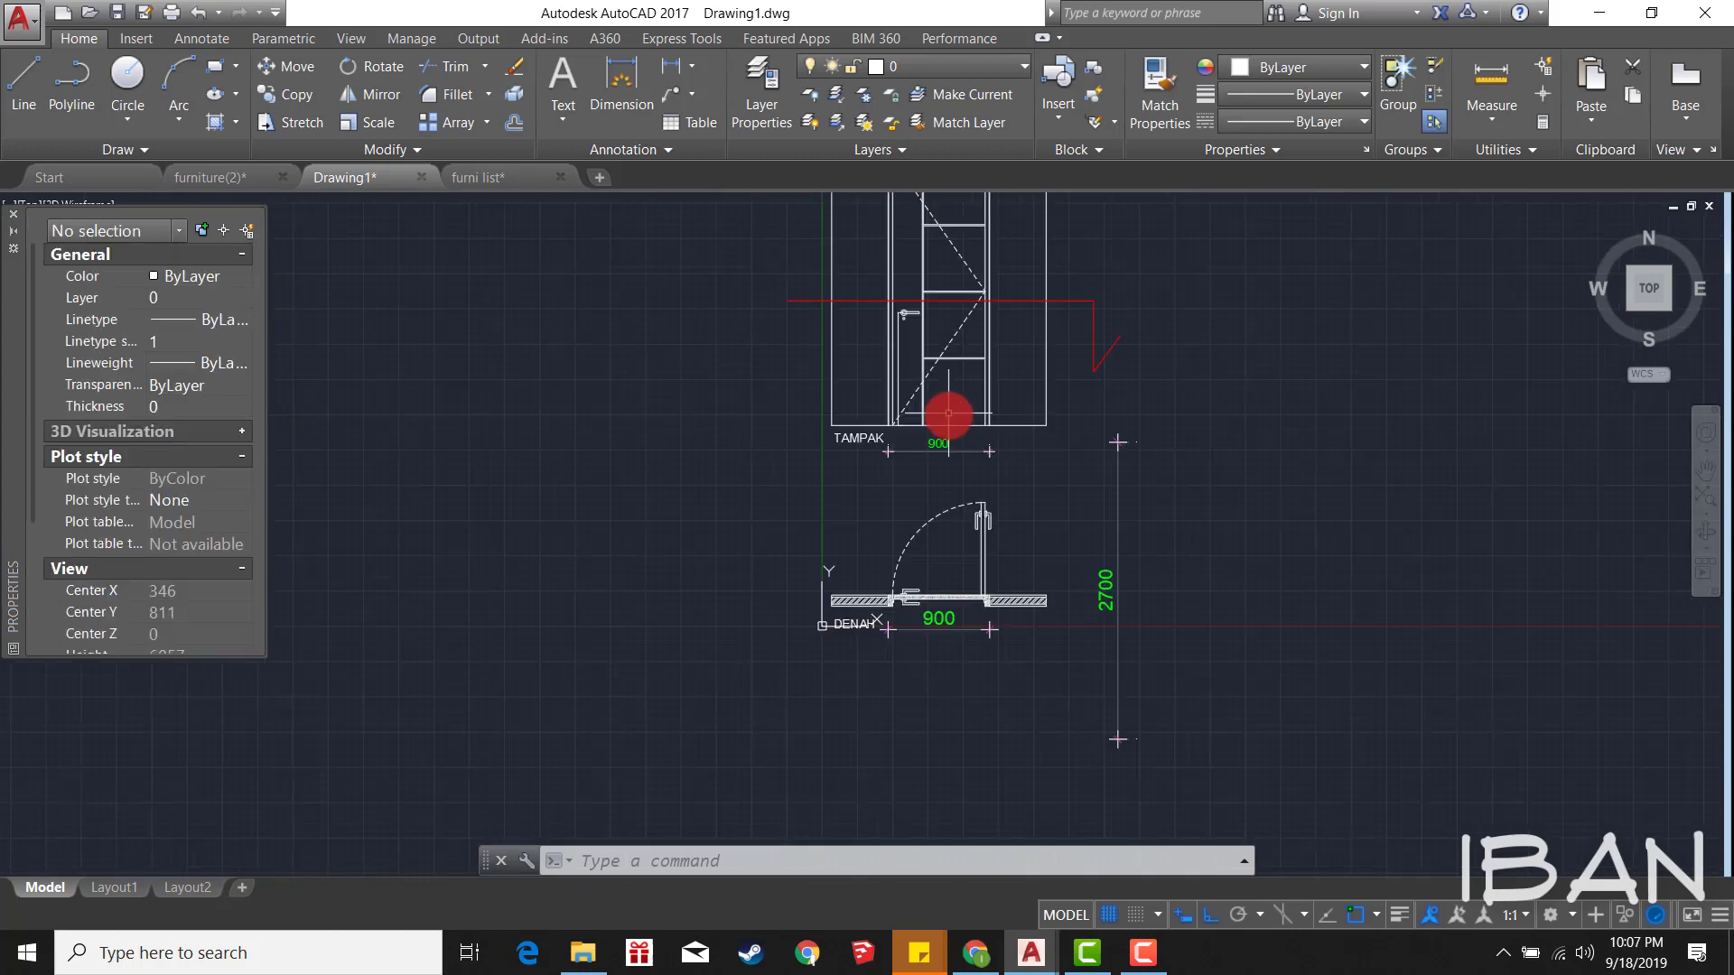
Step: Match the DENAH 900 dimension to the TAMPAK 900 dimension's style
click(941, 443)
key(m)
key(a)
key(Return)
scroll(994, 632, up, 3)
click(930, 545)
click(875, 588)
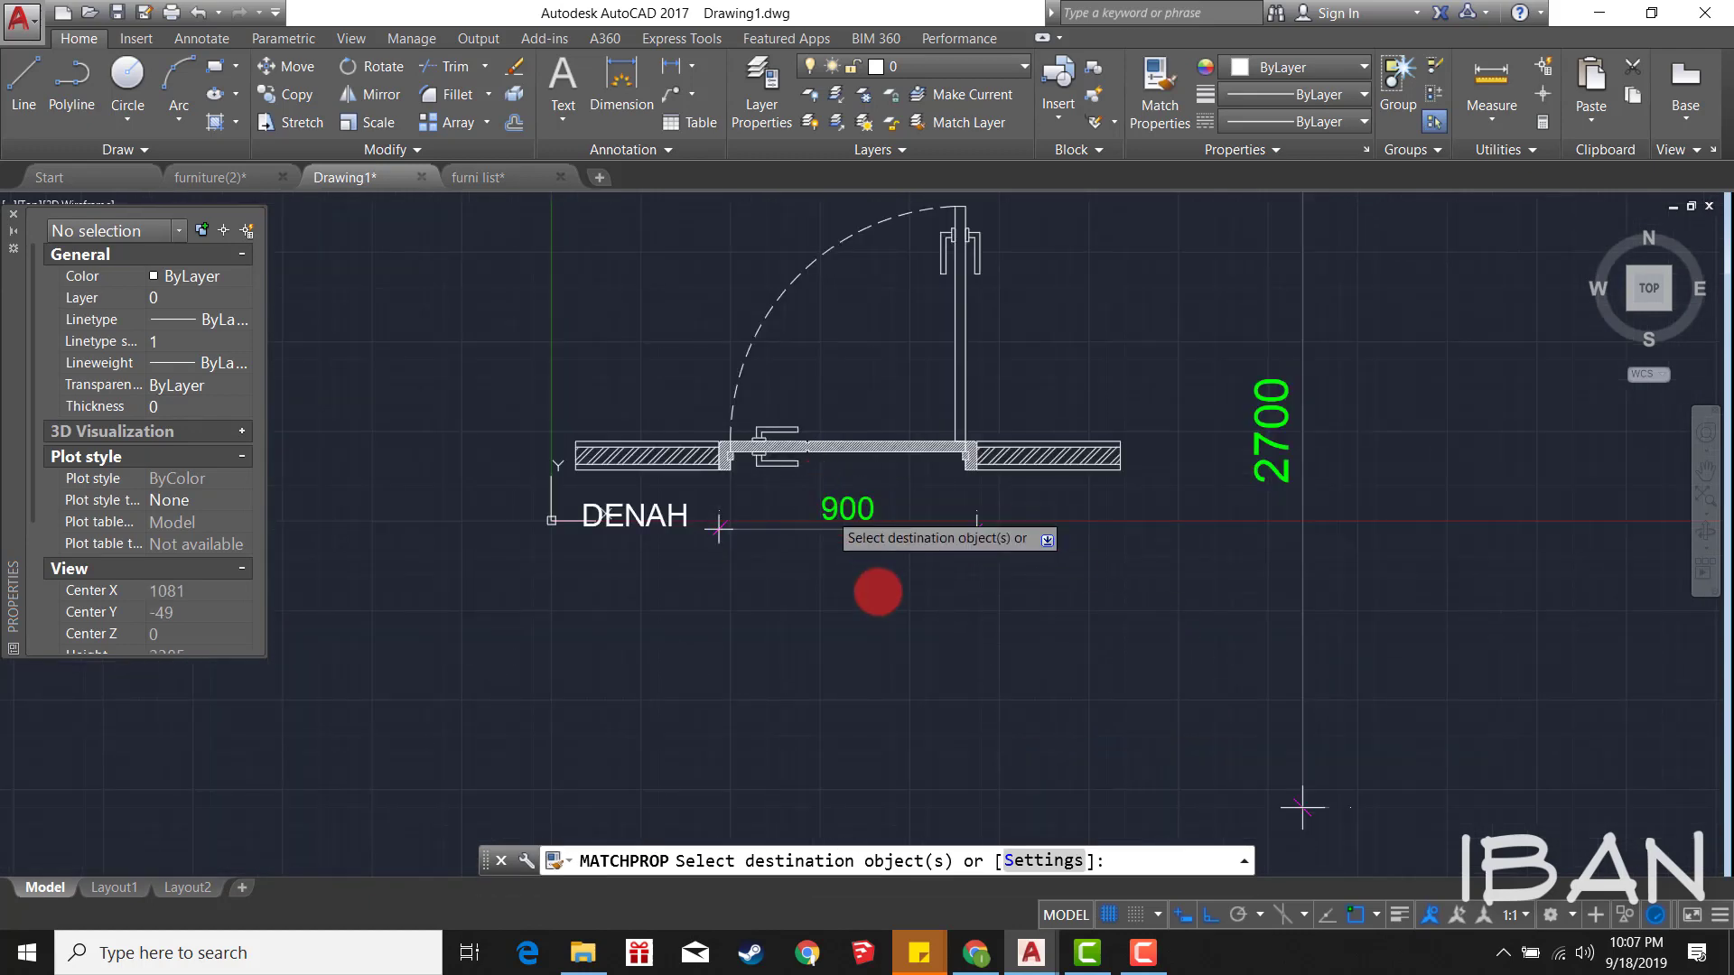
scroll(901, 361, down, 3)
scroll(900, 360, up, 3)
Step: Move the TAMPAK label to the left
click(747, 425)
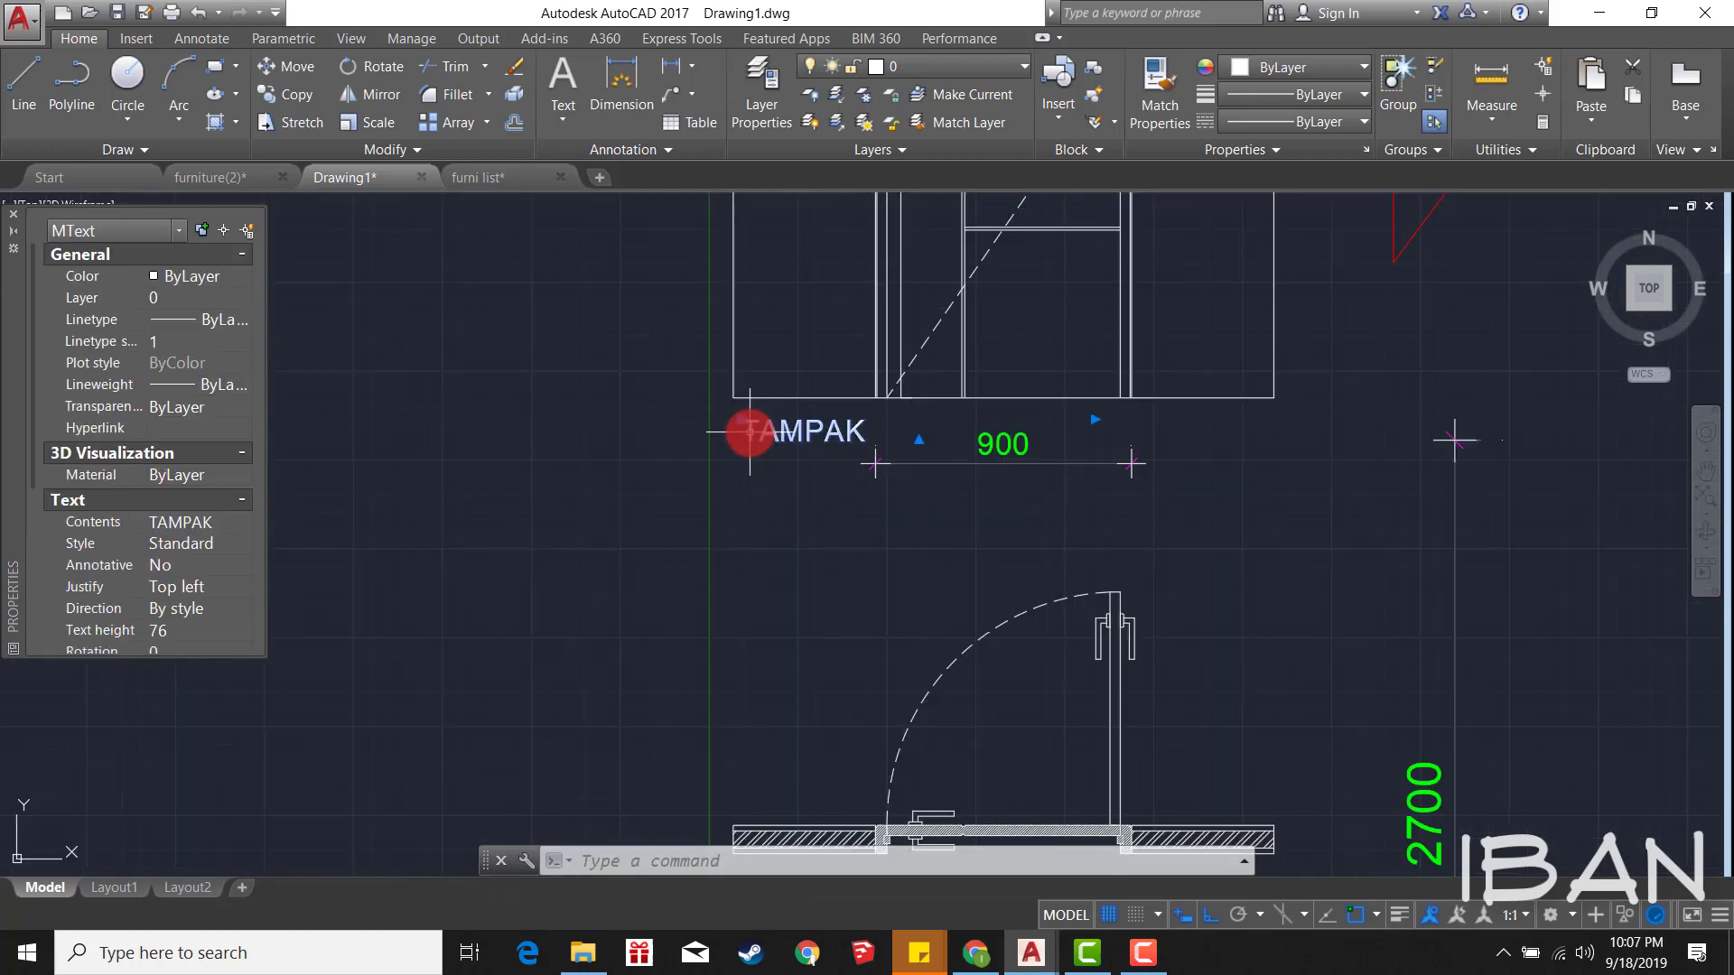
key(m)
key(Return)
click(633, 431)
scroll(1147, 372, down, 3)
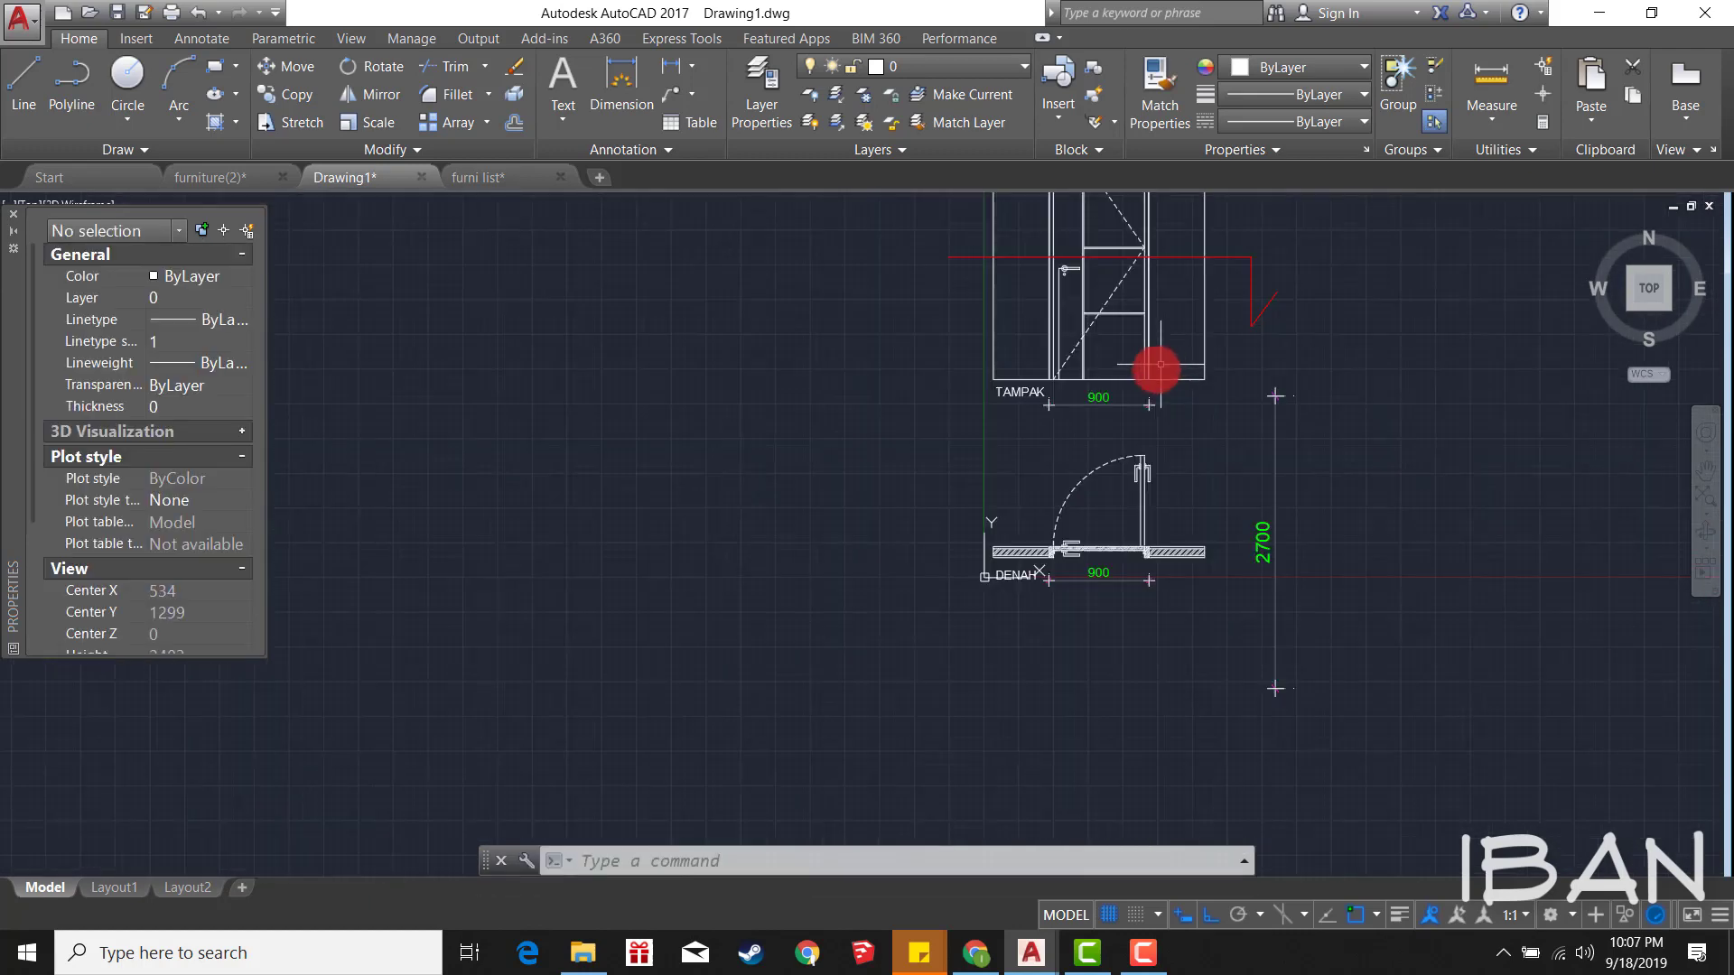
Step: Add a vertical 2400 height dimension from the elevation's bottom to the cabinet top
text(dmli)
key(Return)
scroll(916, 547, up, 3)
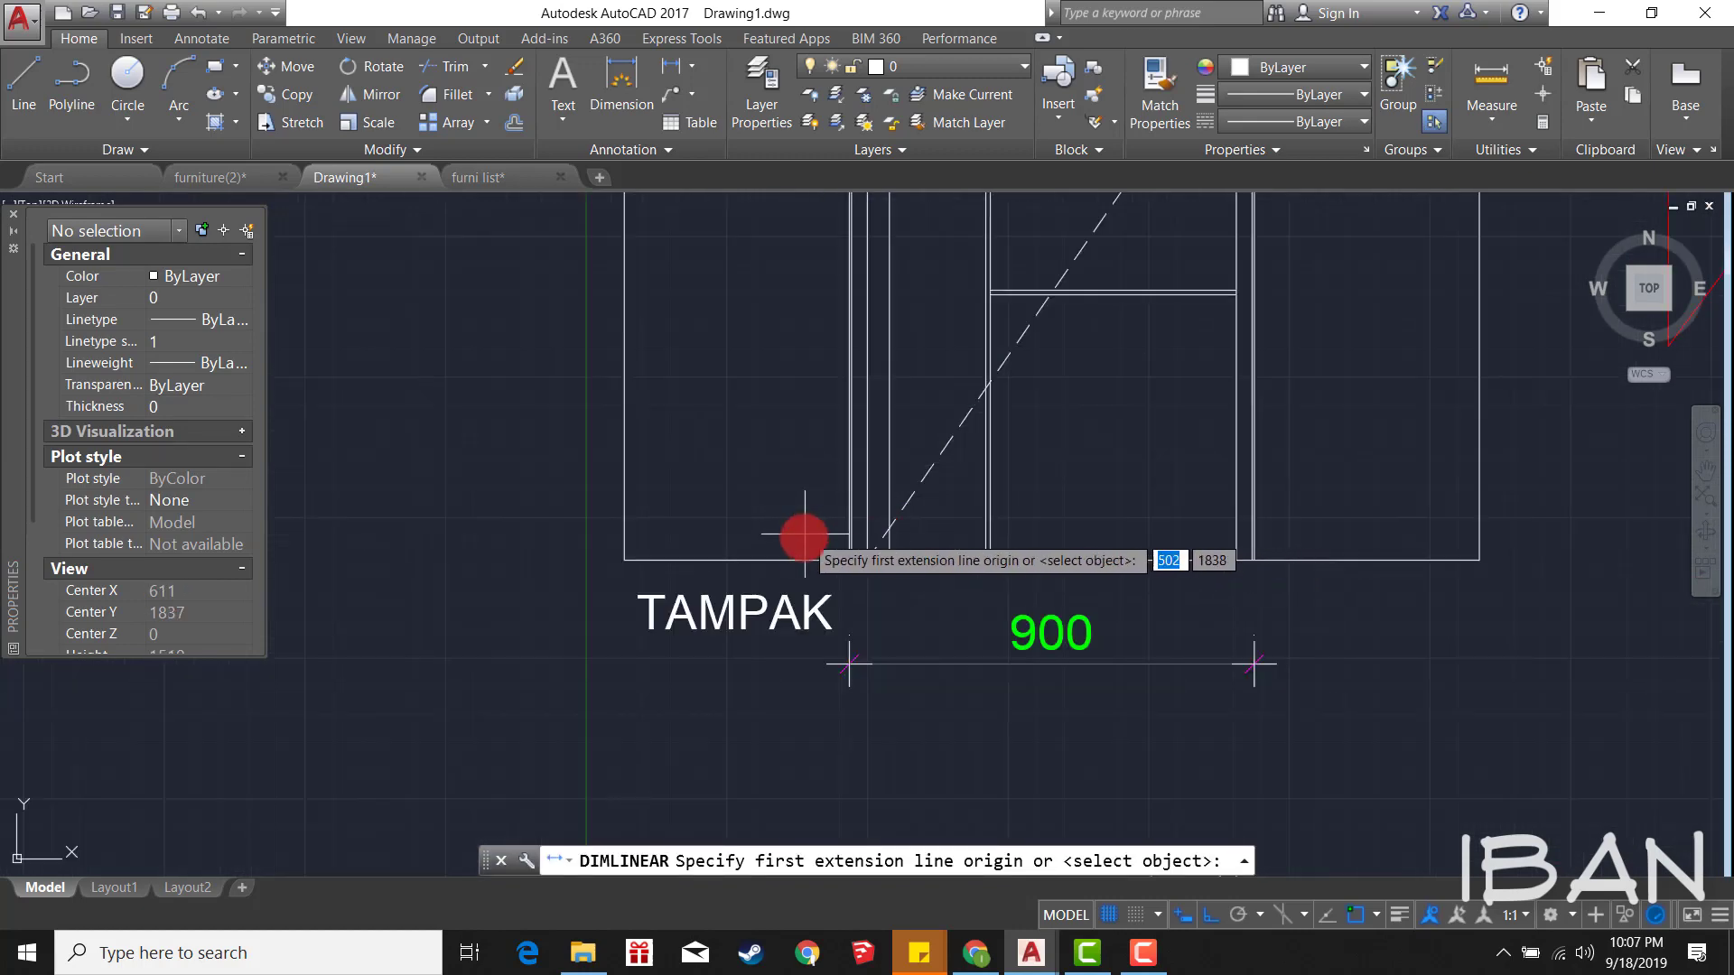
click(812, 539)
mouse_move(824, 326)
middle_down()
mouse_move(782, 474)
mouse_move(838, 533)
middle_up()
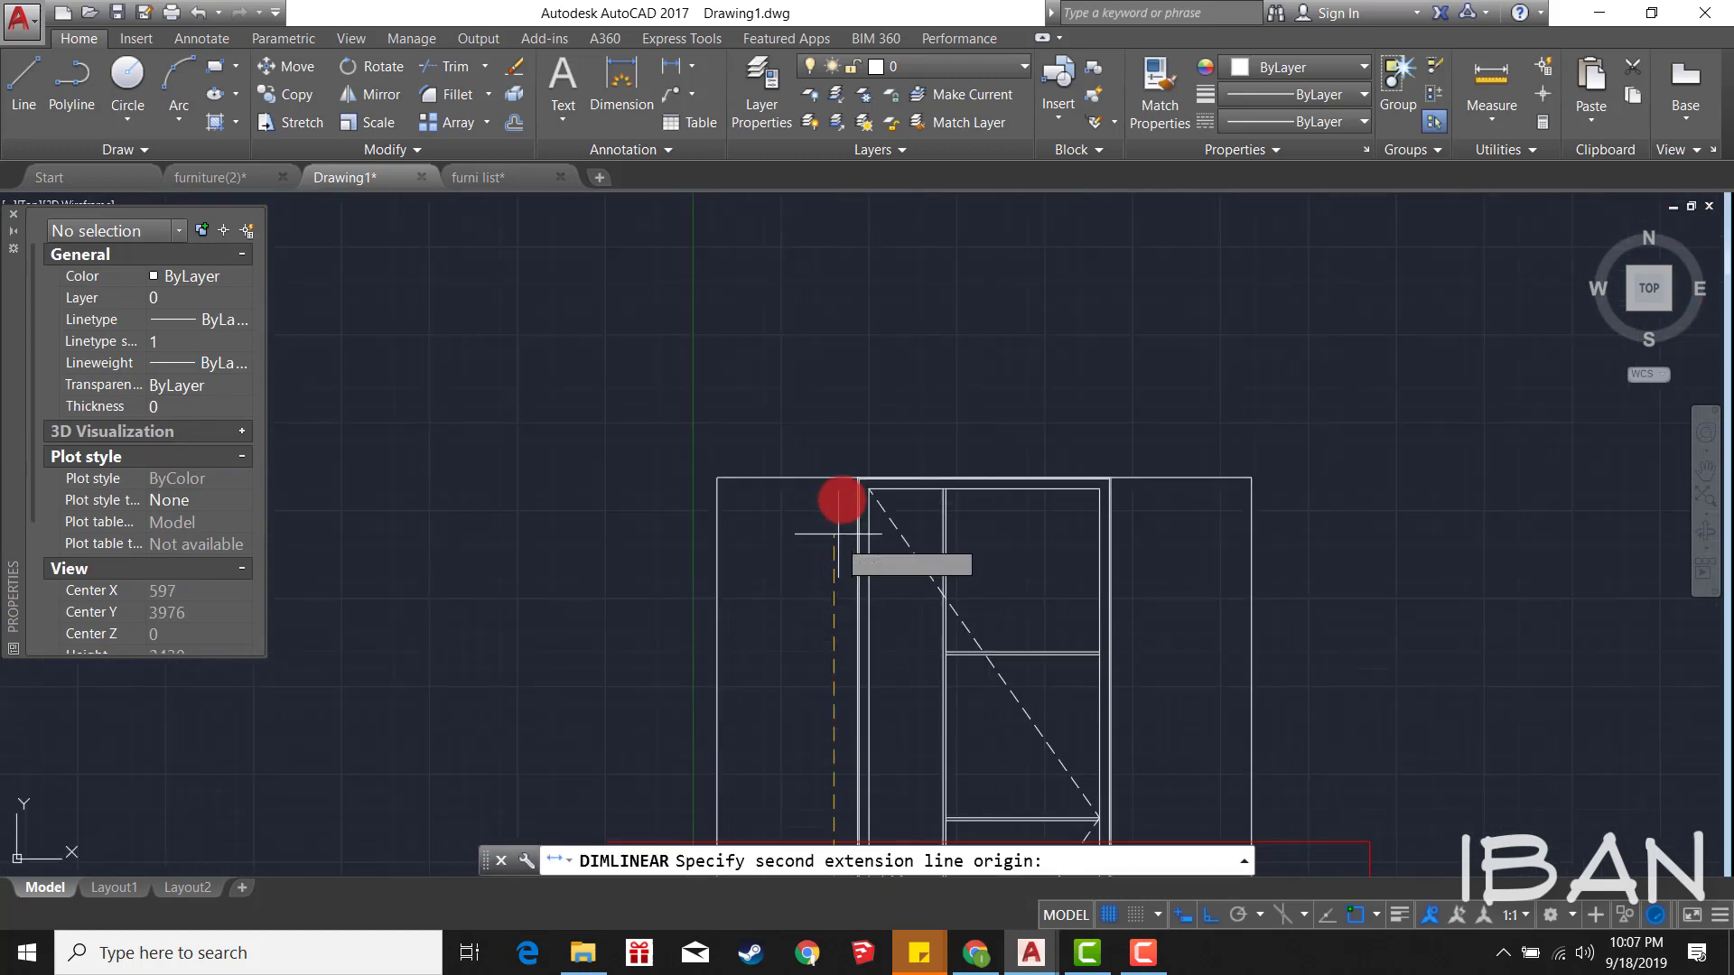
click(833, 476)
click(796, 486)
Step: Shift the 2400 height dimension to the left of the elevation
click(773, 509)
text(m)
key(Return)
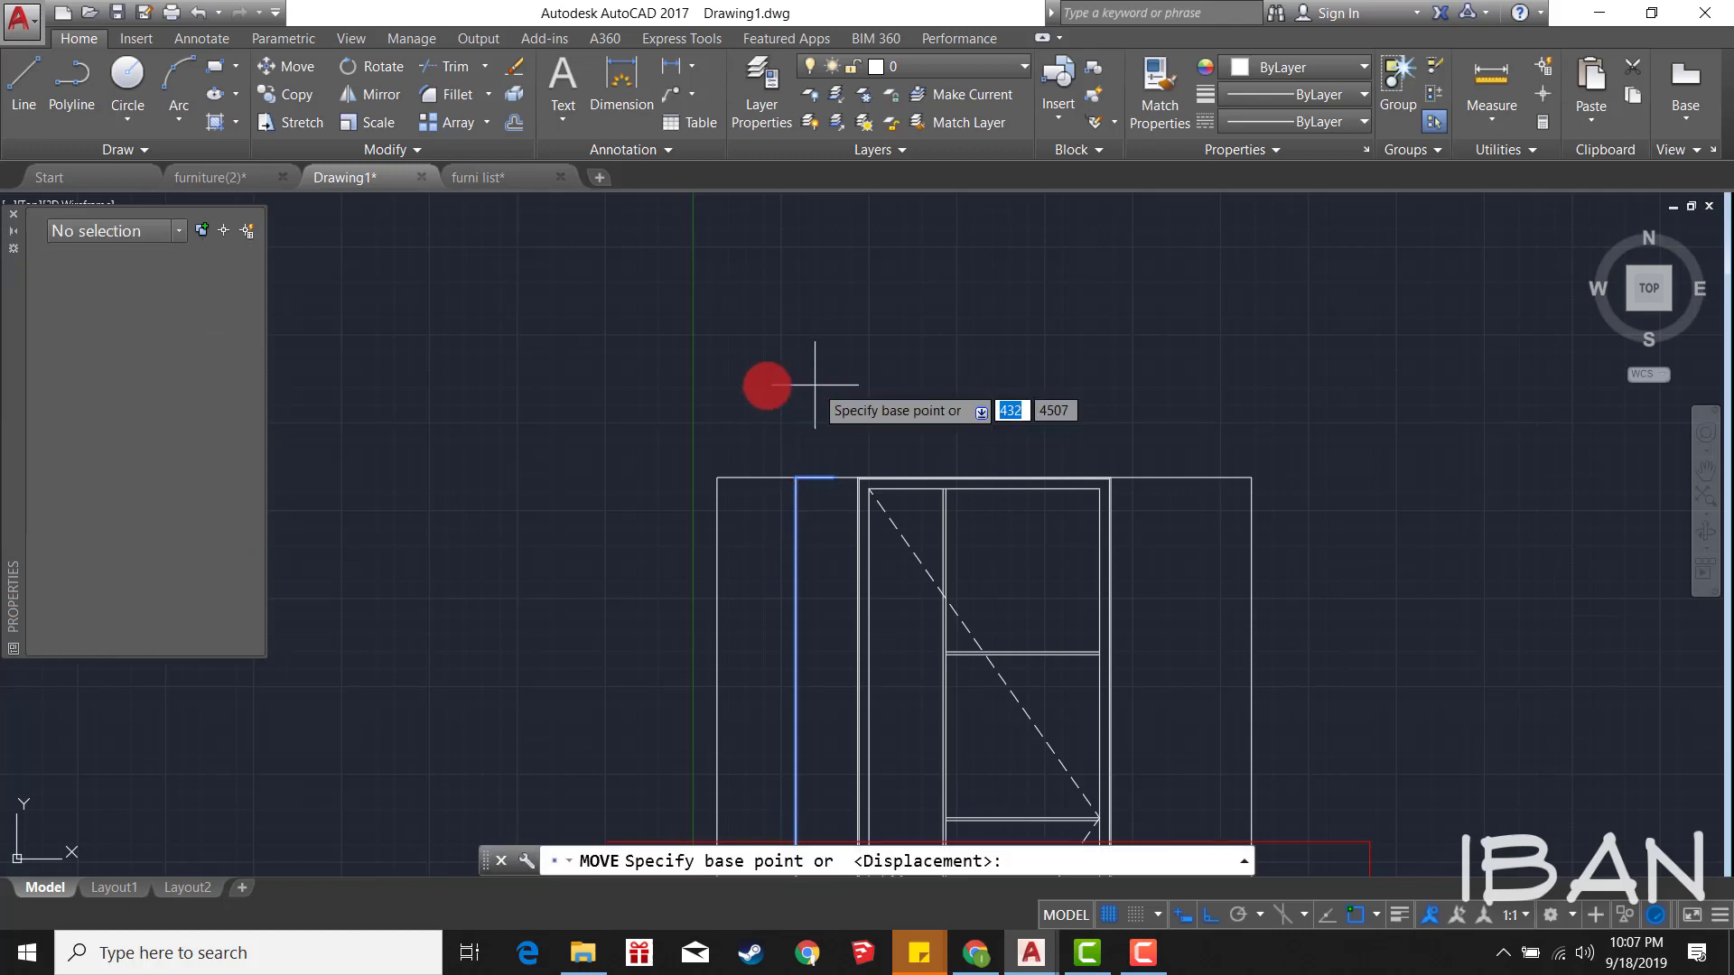
click(766, 387)
click(673, 381)
scroll(666, 383, down, 4)
Step: Make the 2400 height dimension green by matching an existing dimension's style
click(775, 684)
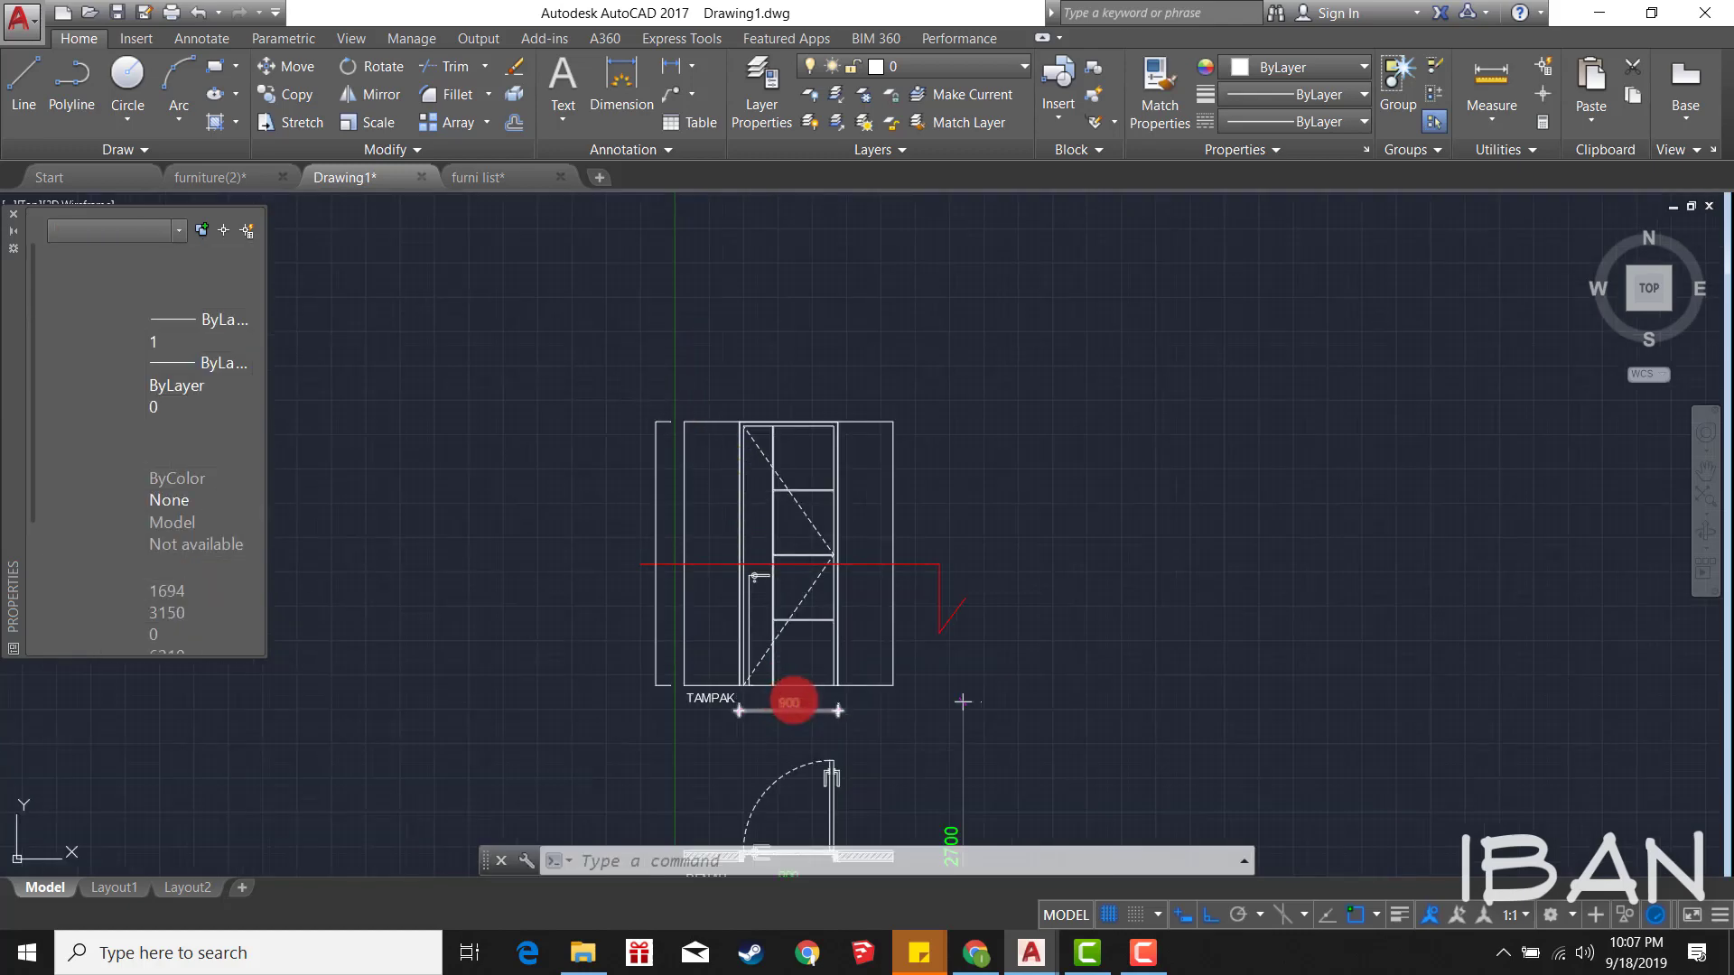
scroll(642, 426, up, 2)
click(638, 468)
scroll(622, 425, up, 2)
key(Return)
scroll(766, 362, down, 5)
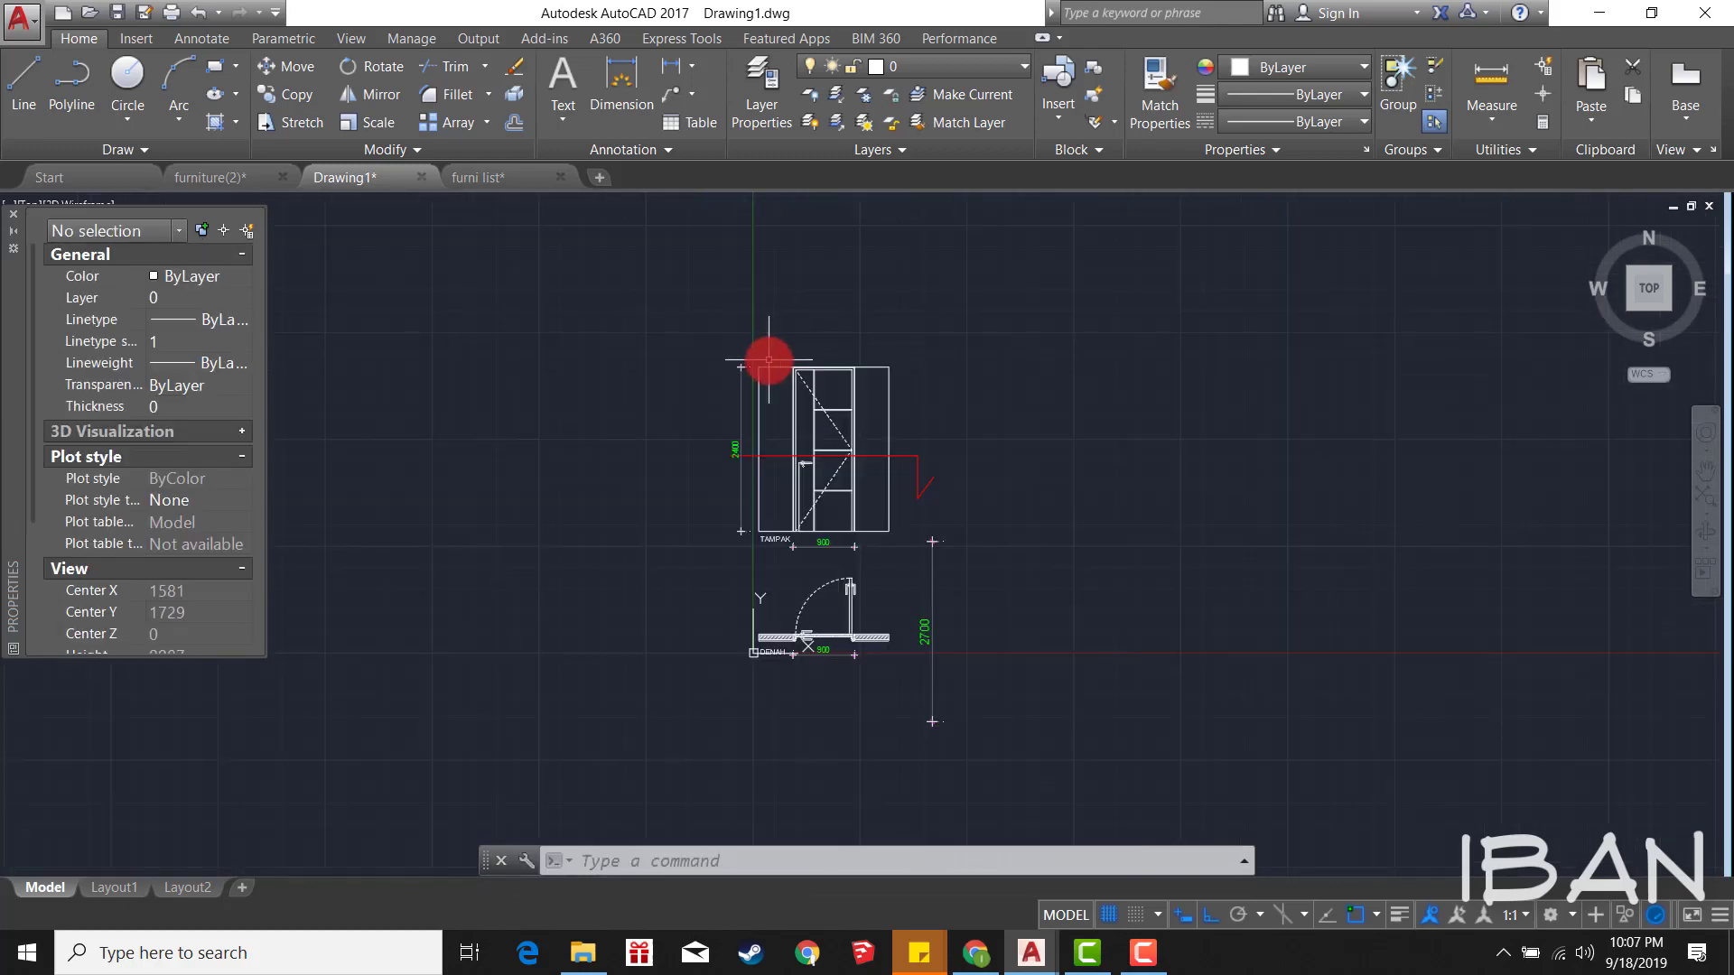
scroll(745, 515, up, 3)
scroll(818, 637, up, 2)
Step: Add linear dimensions for the first door panels beside the TAMPAK elevation
text(d)
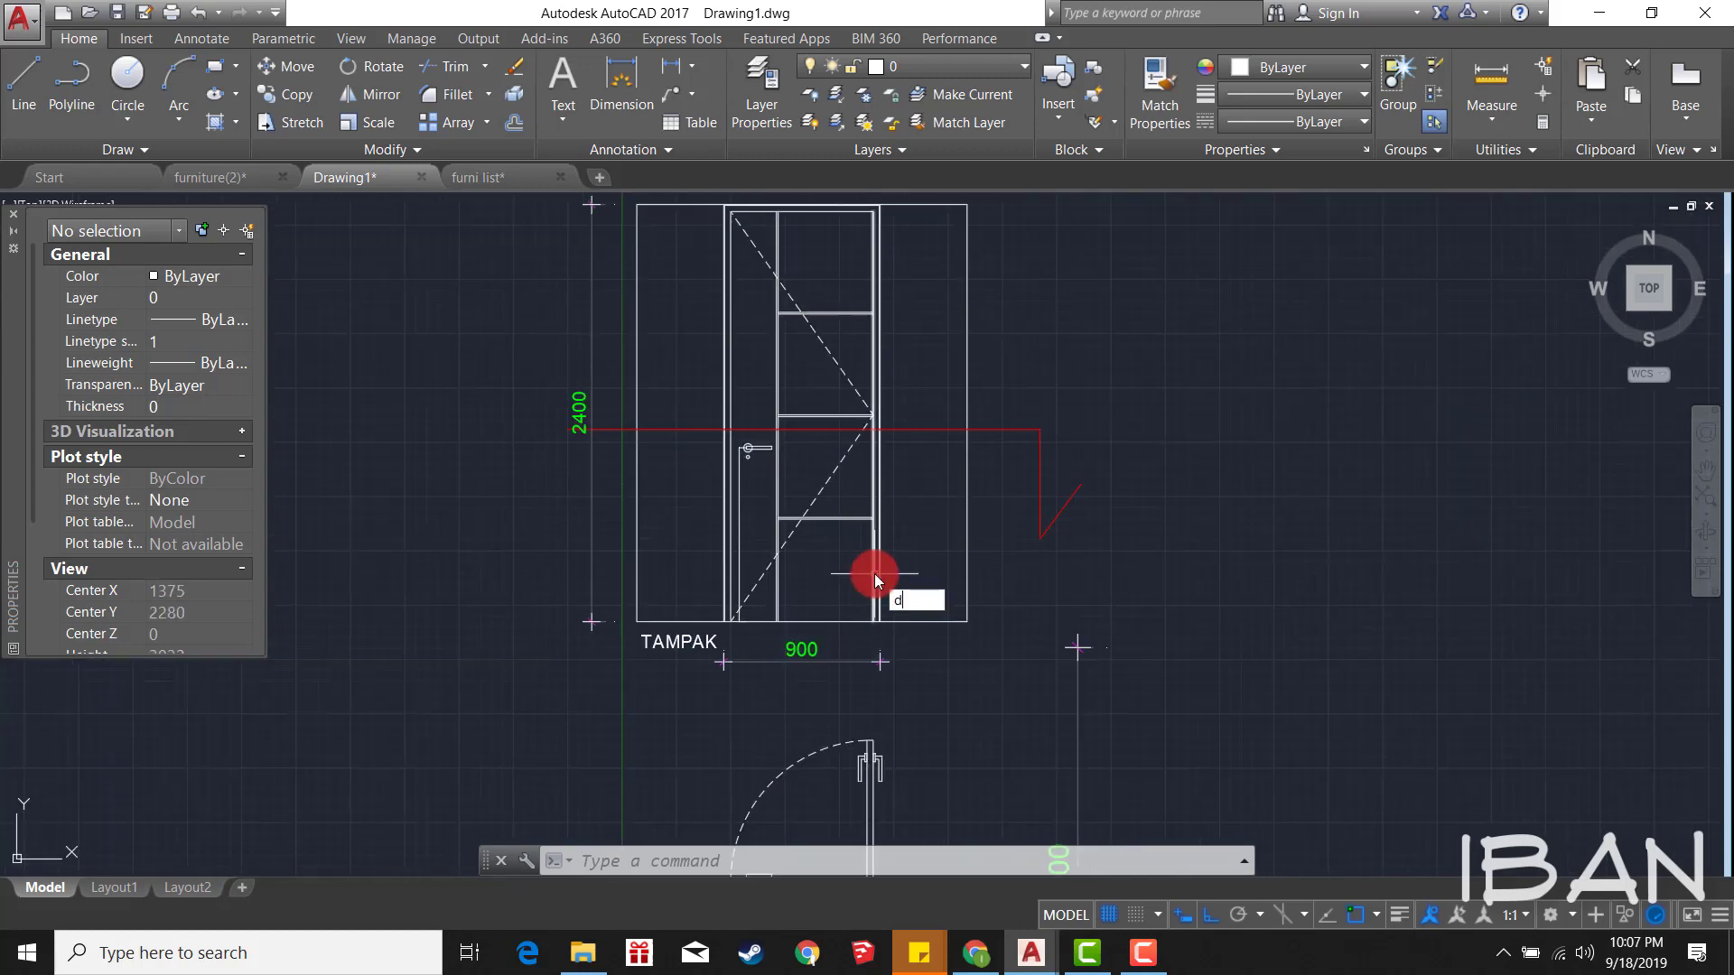
text(mli)
key(Return)
scroll(875, 614, up, 2)
scroll(880, 714, up, 2)
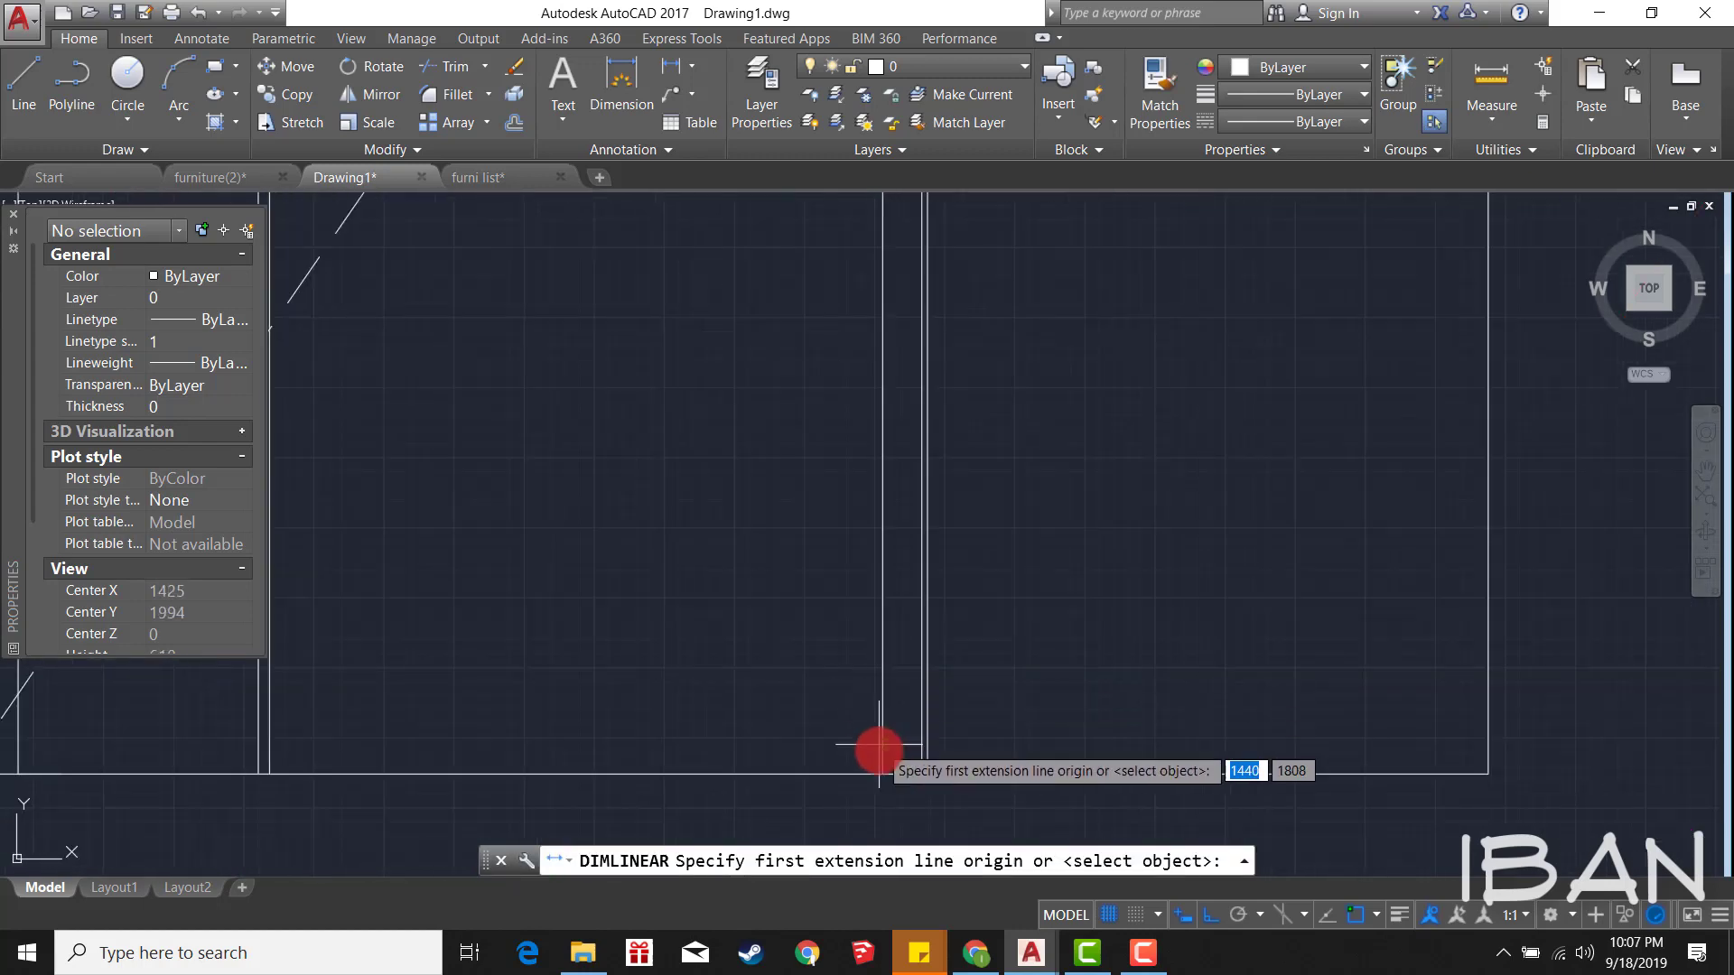
scroll(882, 773, down, 3)
scroll(890, 426, up, 3)
click(883, 309)
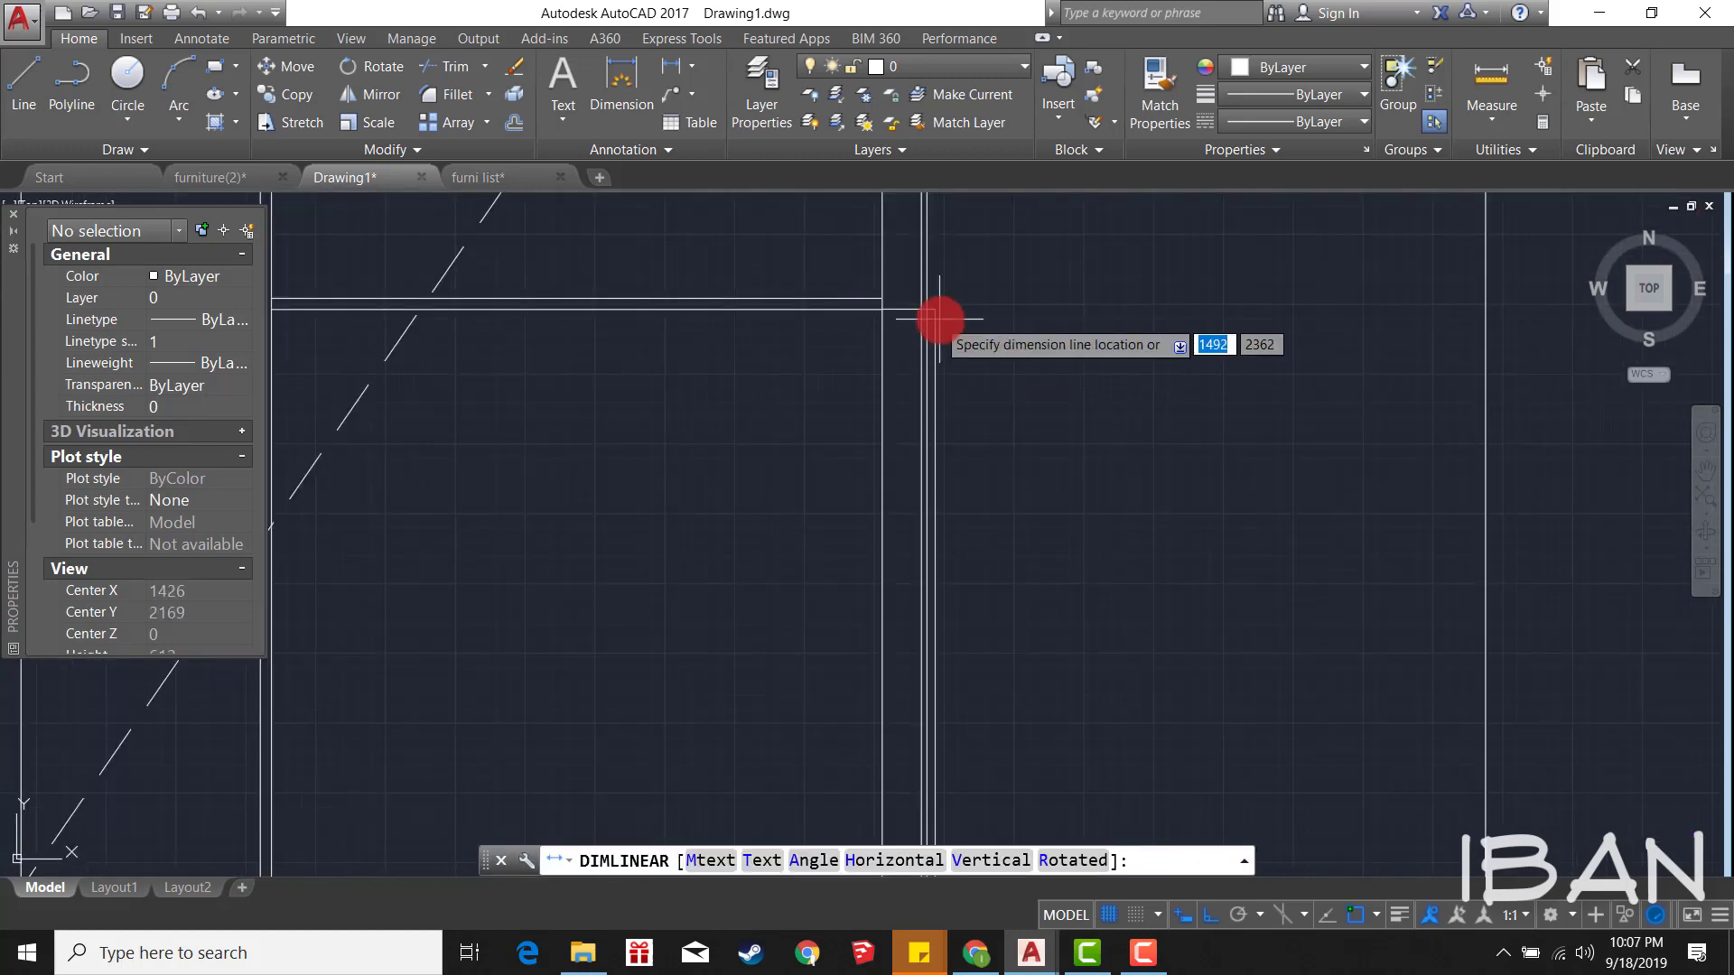
click(871, 221)
middle_drag(923, 272, 871, 491)
key(Return)
click(882, 510)
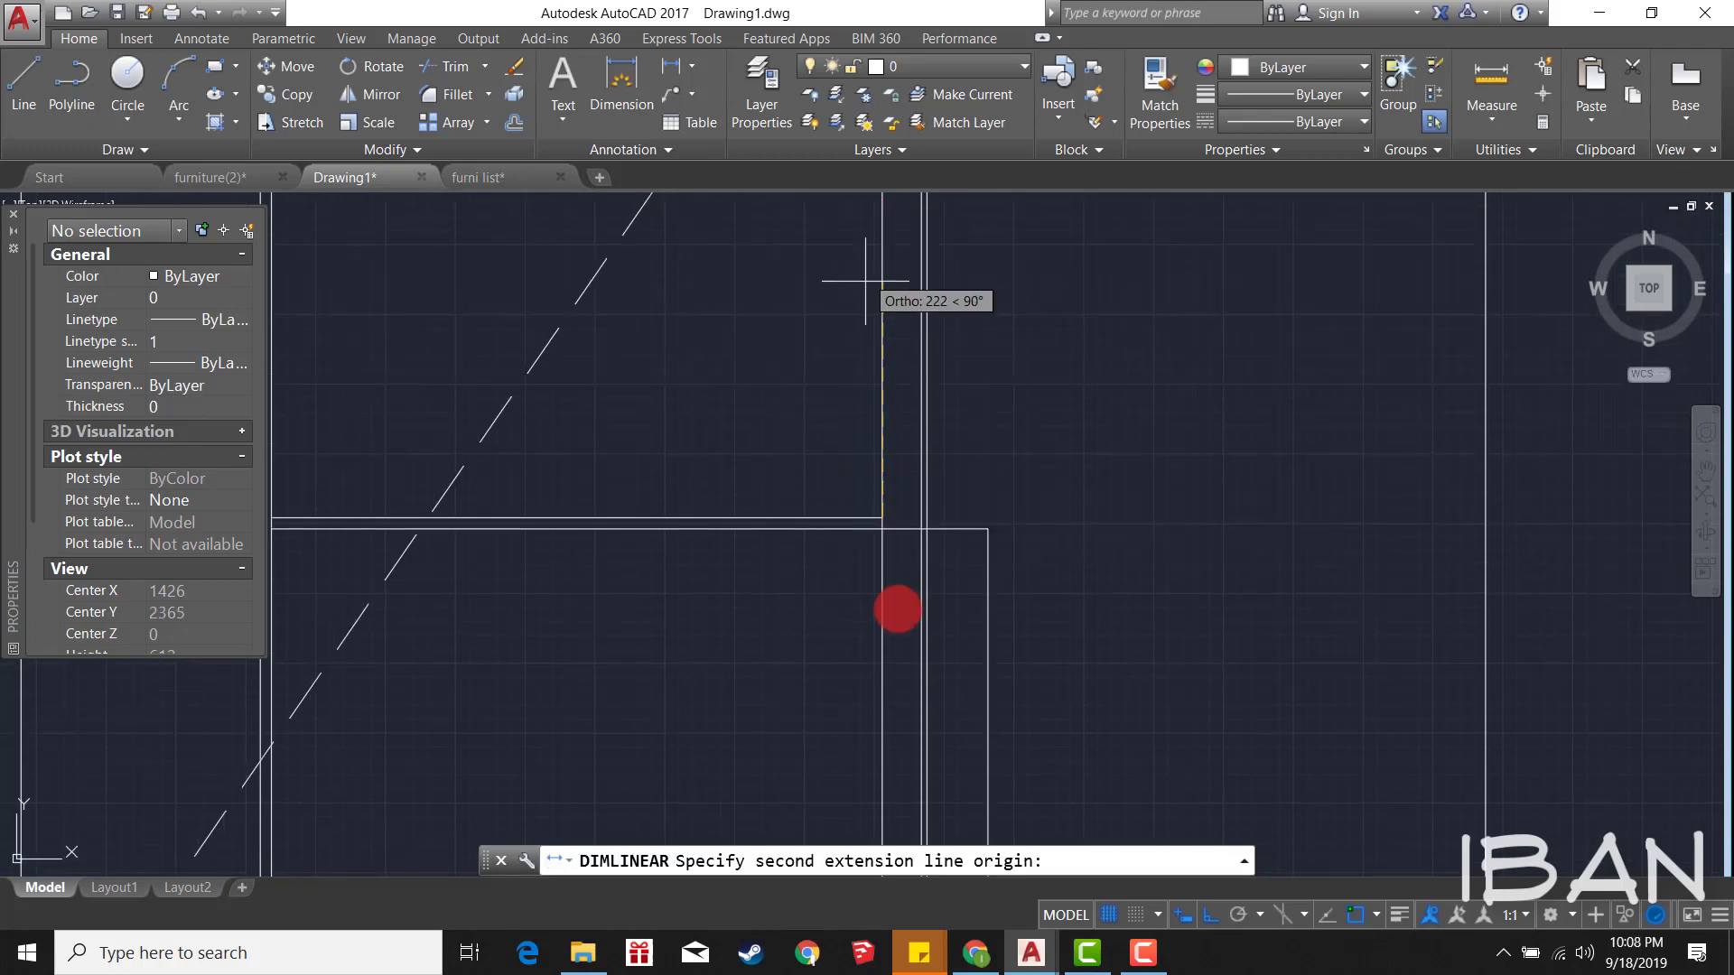
middle_drag(898, 607, 941, 477)
key(Escape)
scroll(913, 368, up, 4)
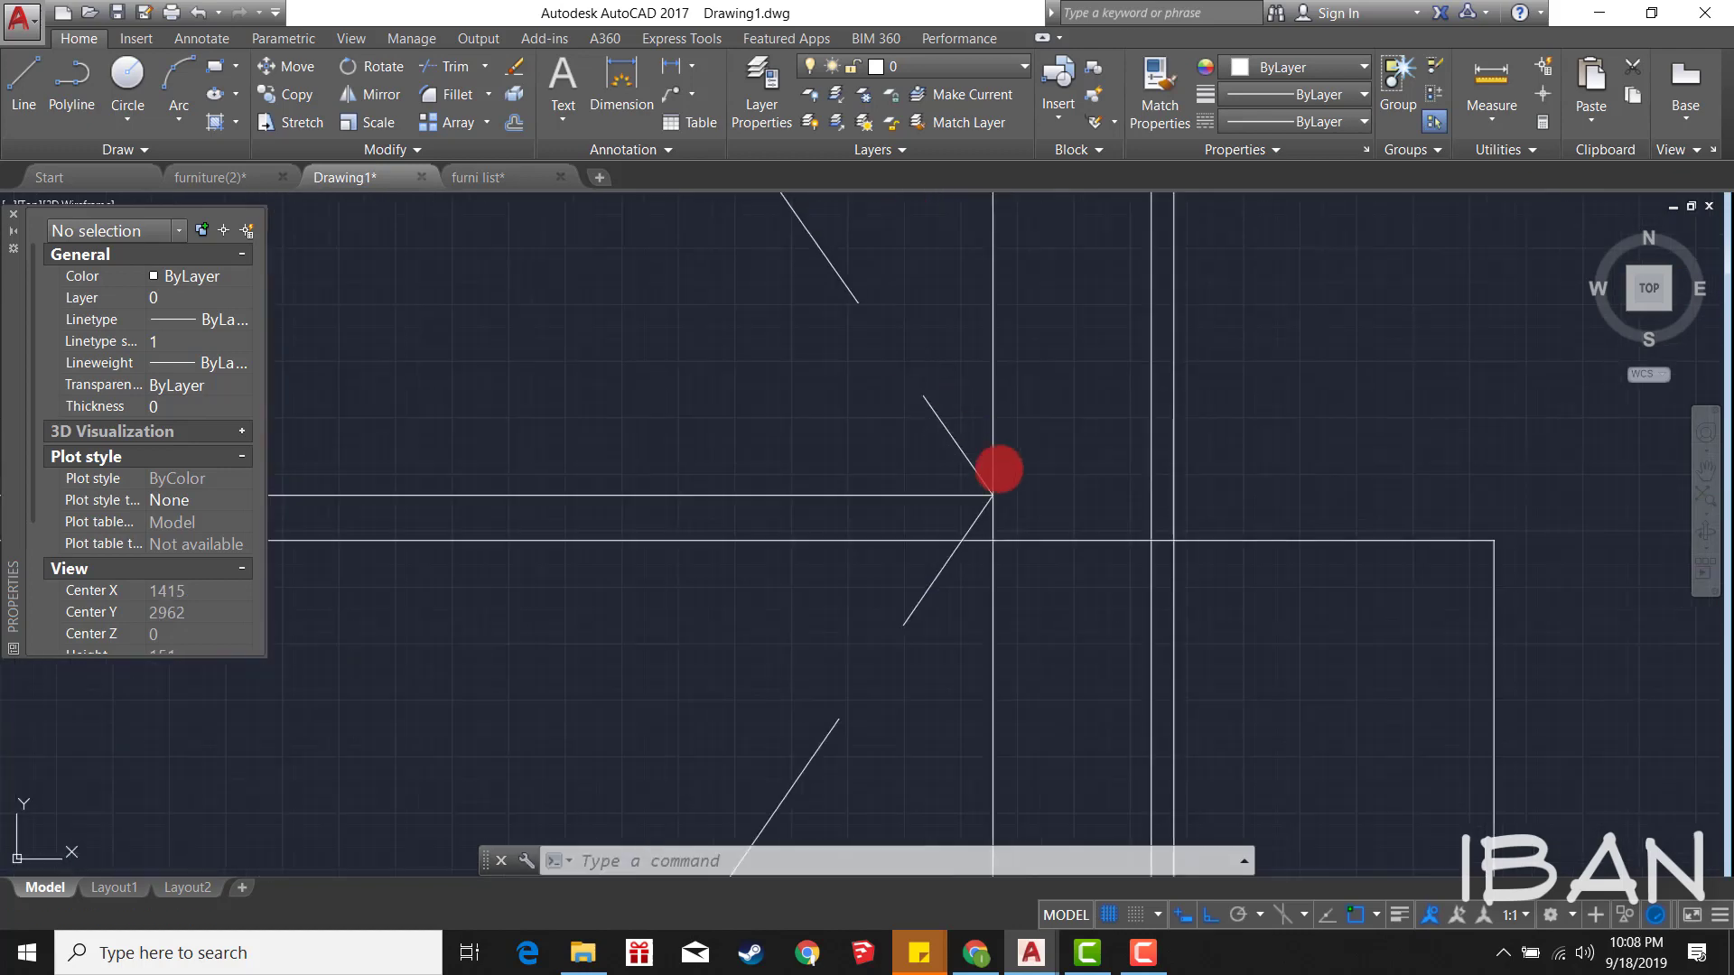
Step: Dimension the remaining panels up to the door's top corner
key(Return)
click(994, 495)
scroll(980, 550, down, 4)
scroll(1008, 376, up, 2)
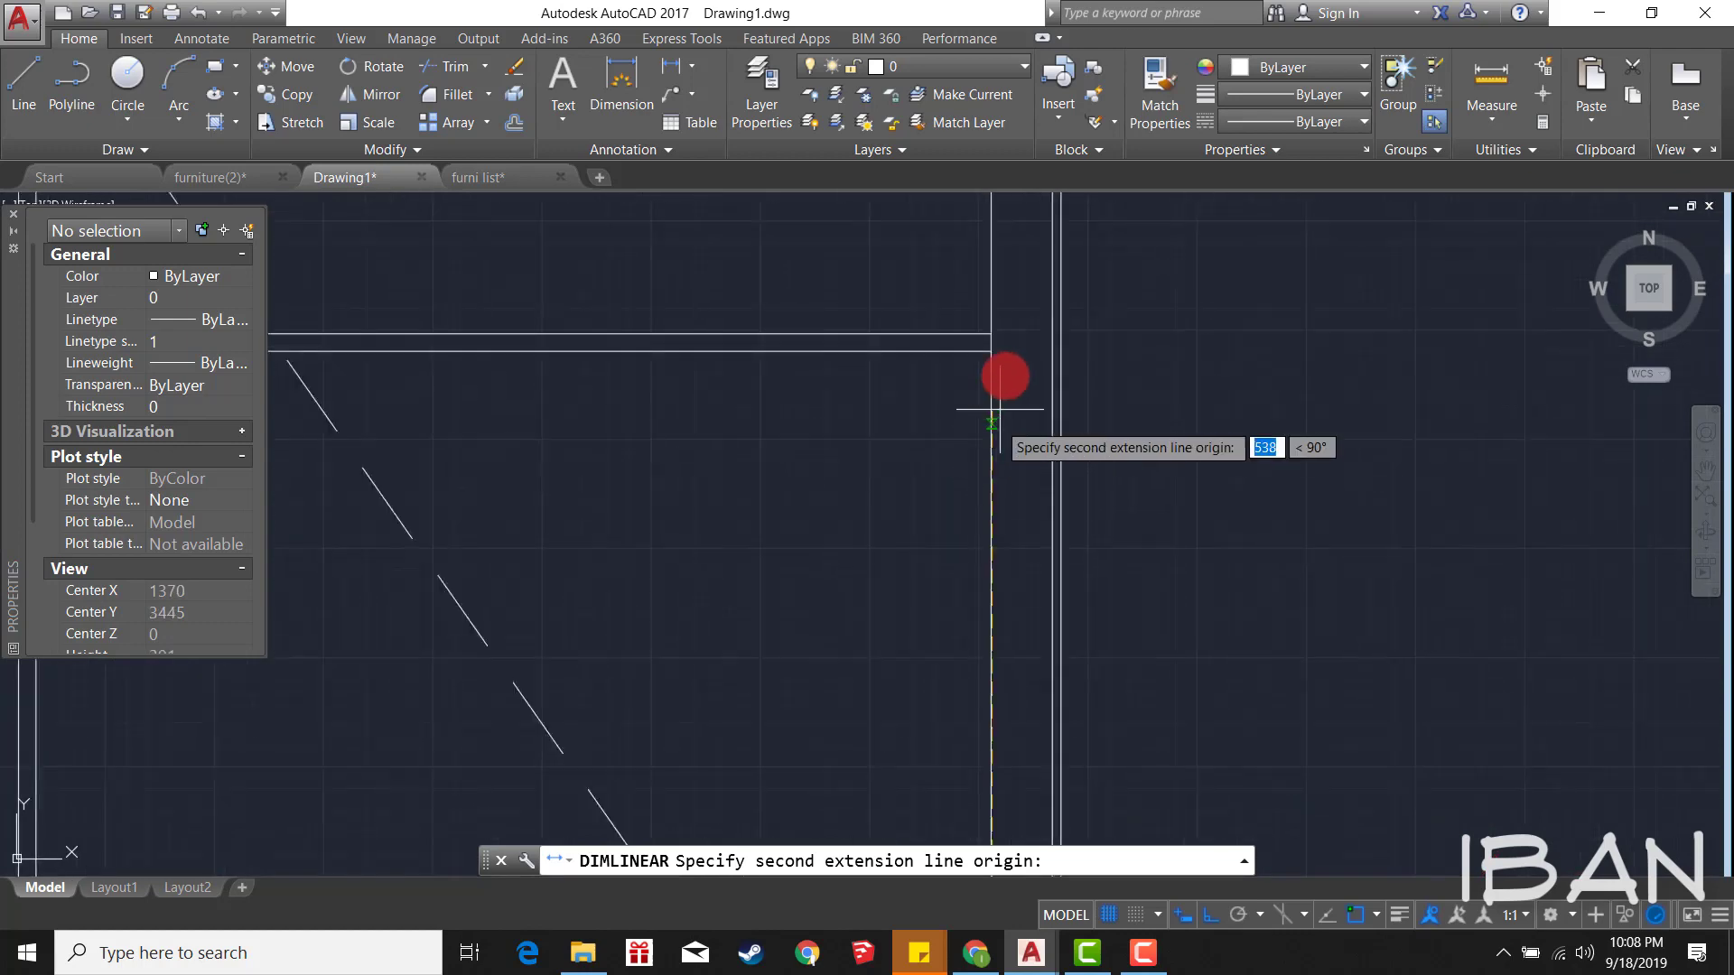
click(991, 347)
scroll(1038, 362, down, 2)
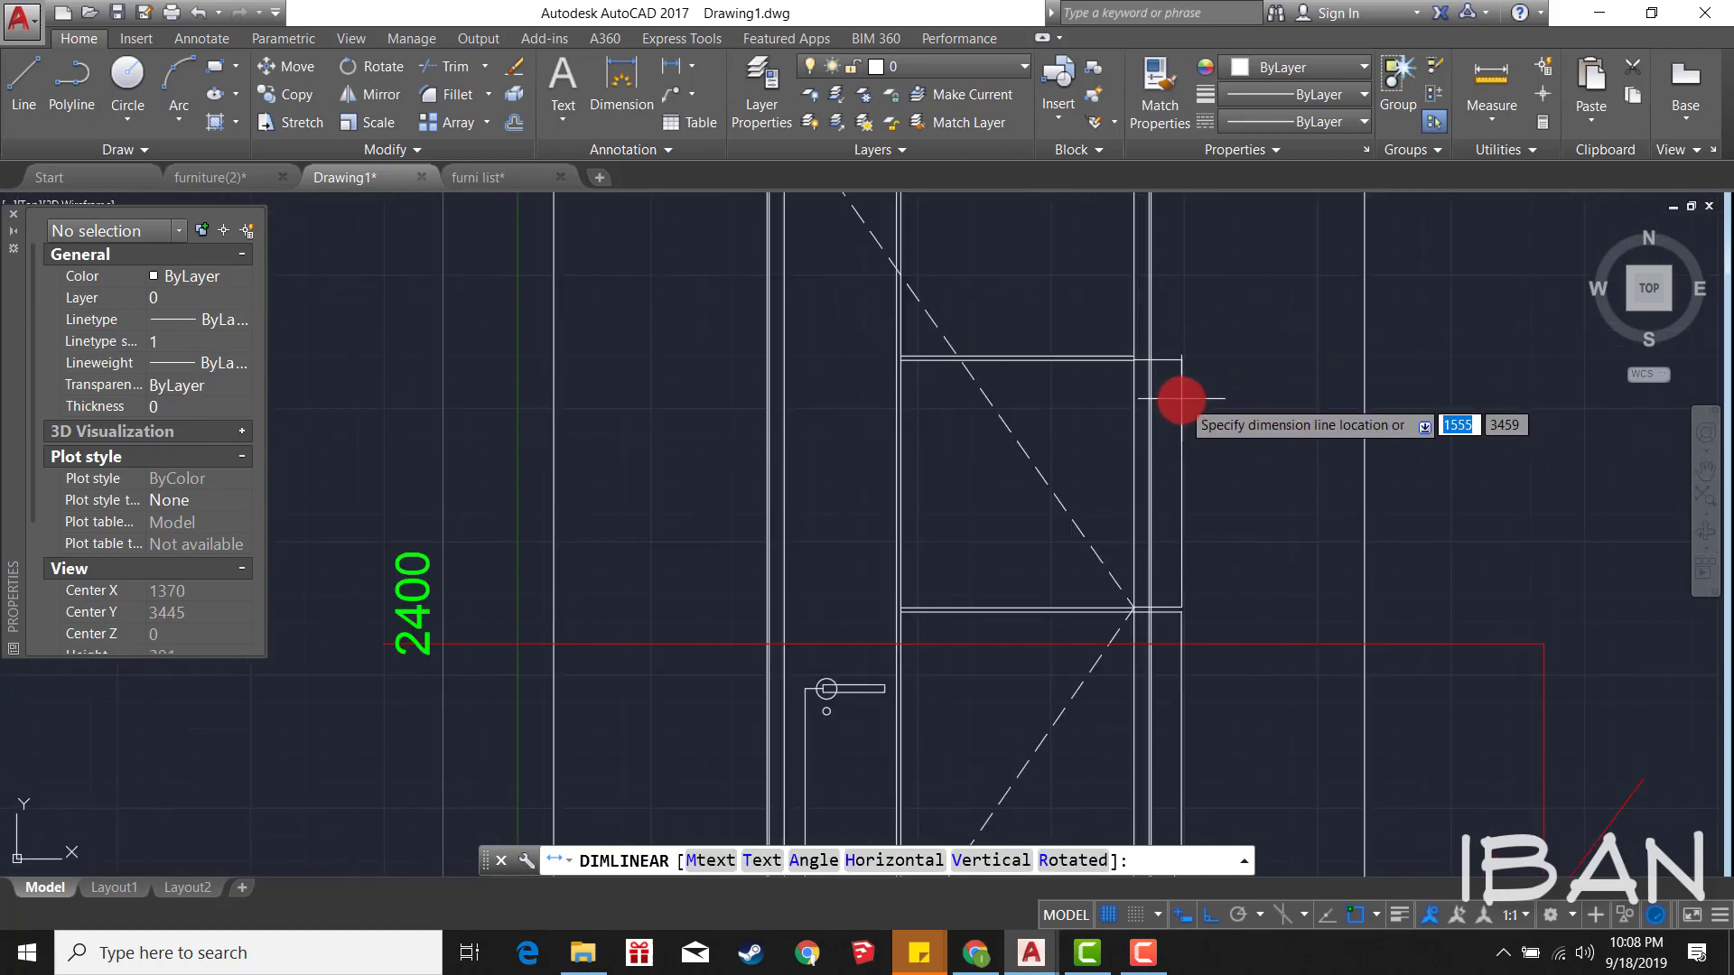
click(1180, 399)
scroll(1064, 620, down, 2)
scroll(1056, 696, up, 2)
key(Return)
click(1065, 696)
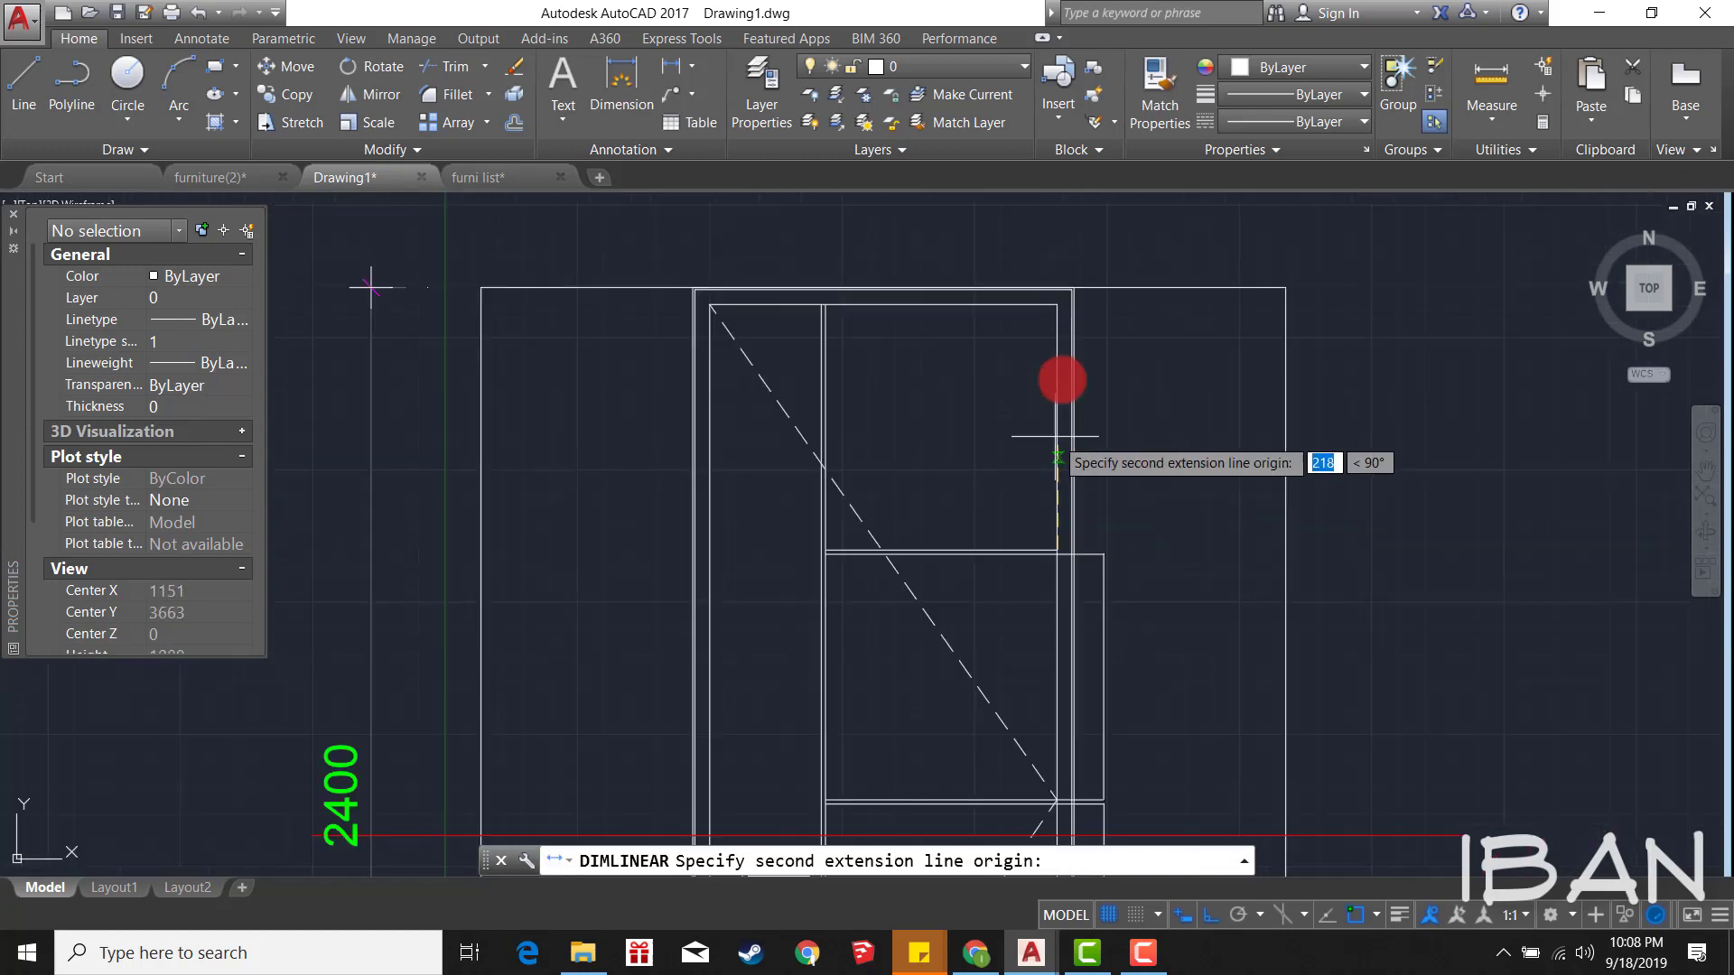
click(1057, 306)
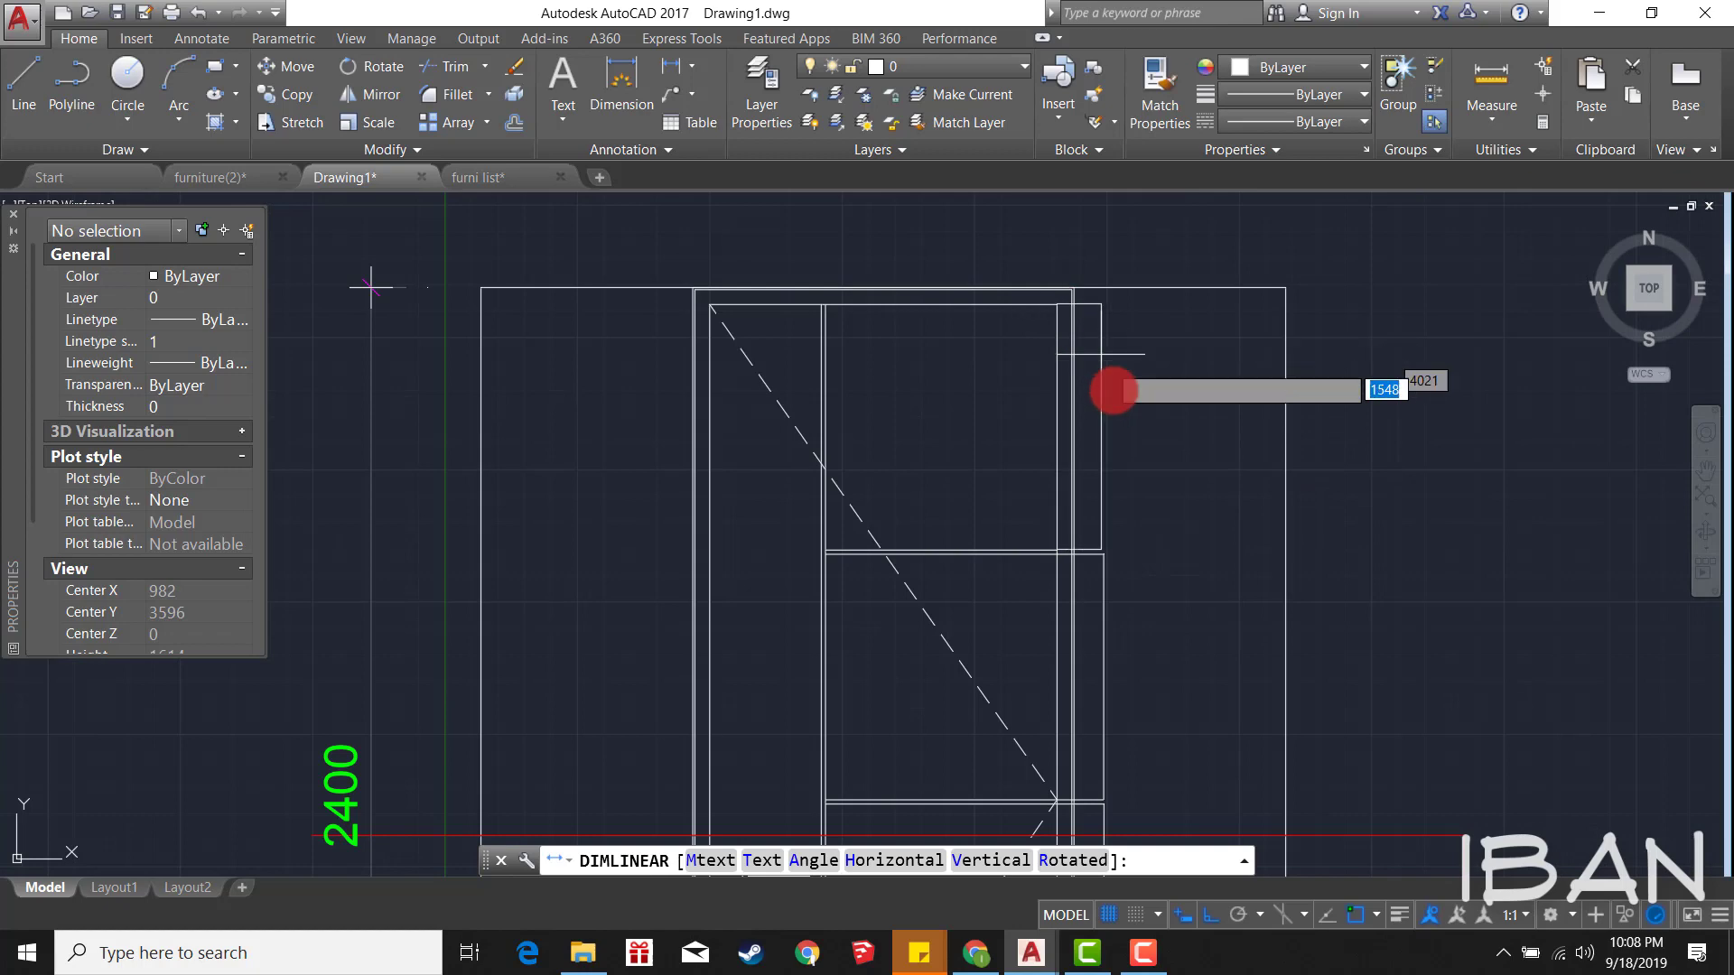
click(1106, 400)
scroll(650, 448, down, 4)
scroll(804, 594, up, 2)
click(774, 689)
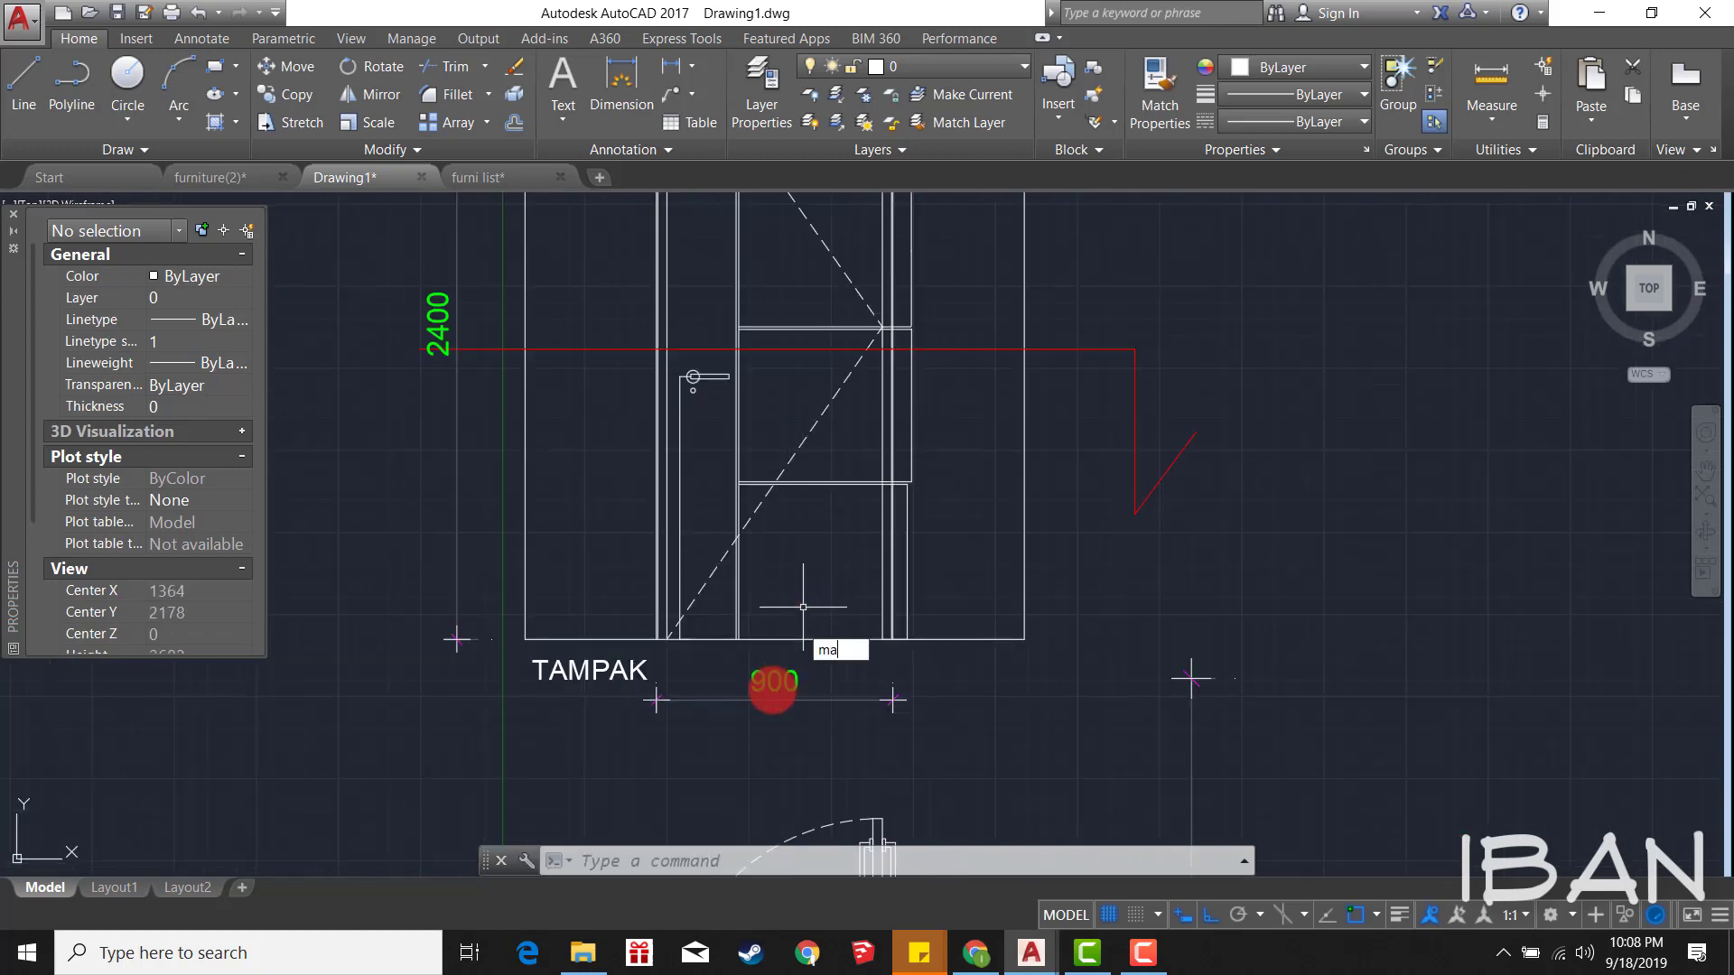
Step: Match the new panel dimensions to the green dimension style with MATCHPROP
text(ma)
key(Return)
scroll(903, 587, up, 1)
drag(919, 555, 895, 395)
scroll(894, 395, down, 2)
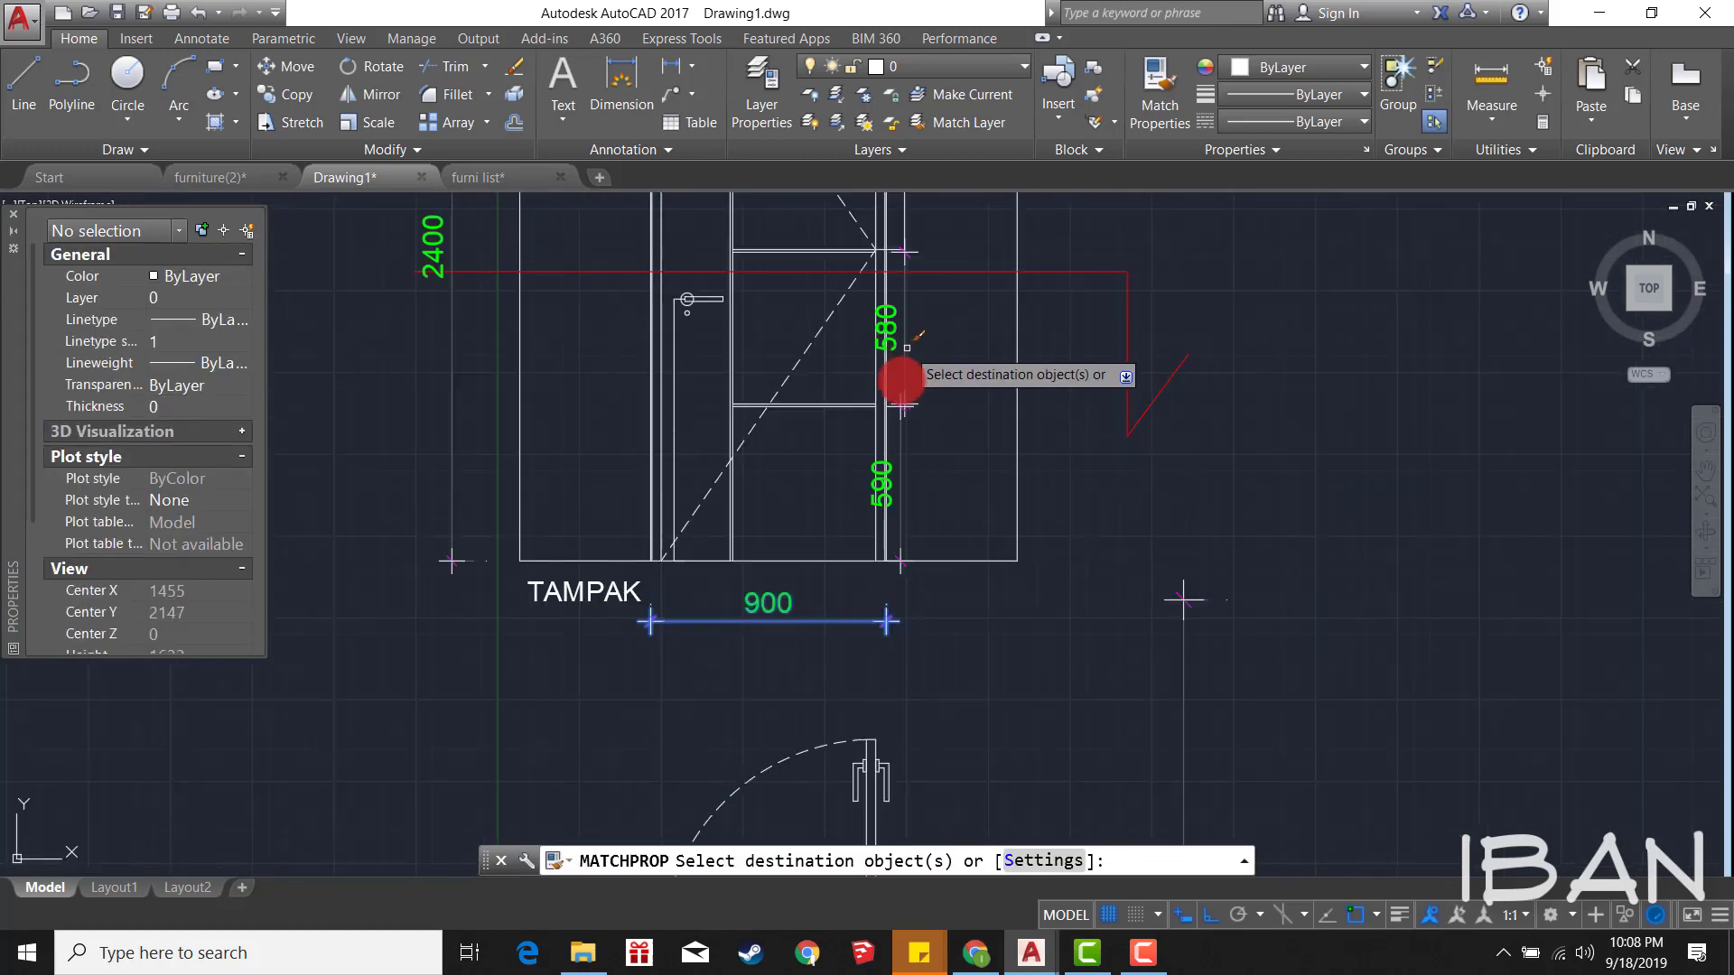
middle_drag(897, 239, 894, 452)
click(893, 452)
click(872, 370)
Step: Move the 580 panel dimensions into a column further right of the door
click(883, 329)
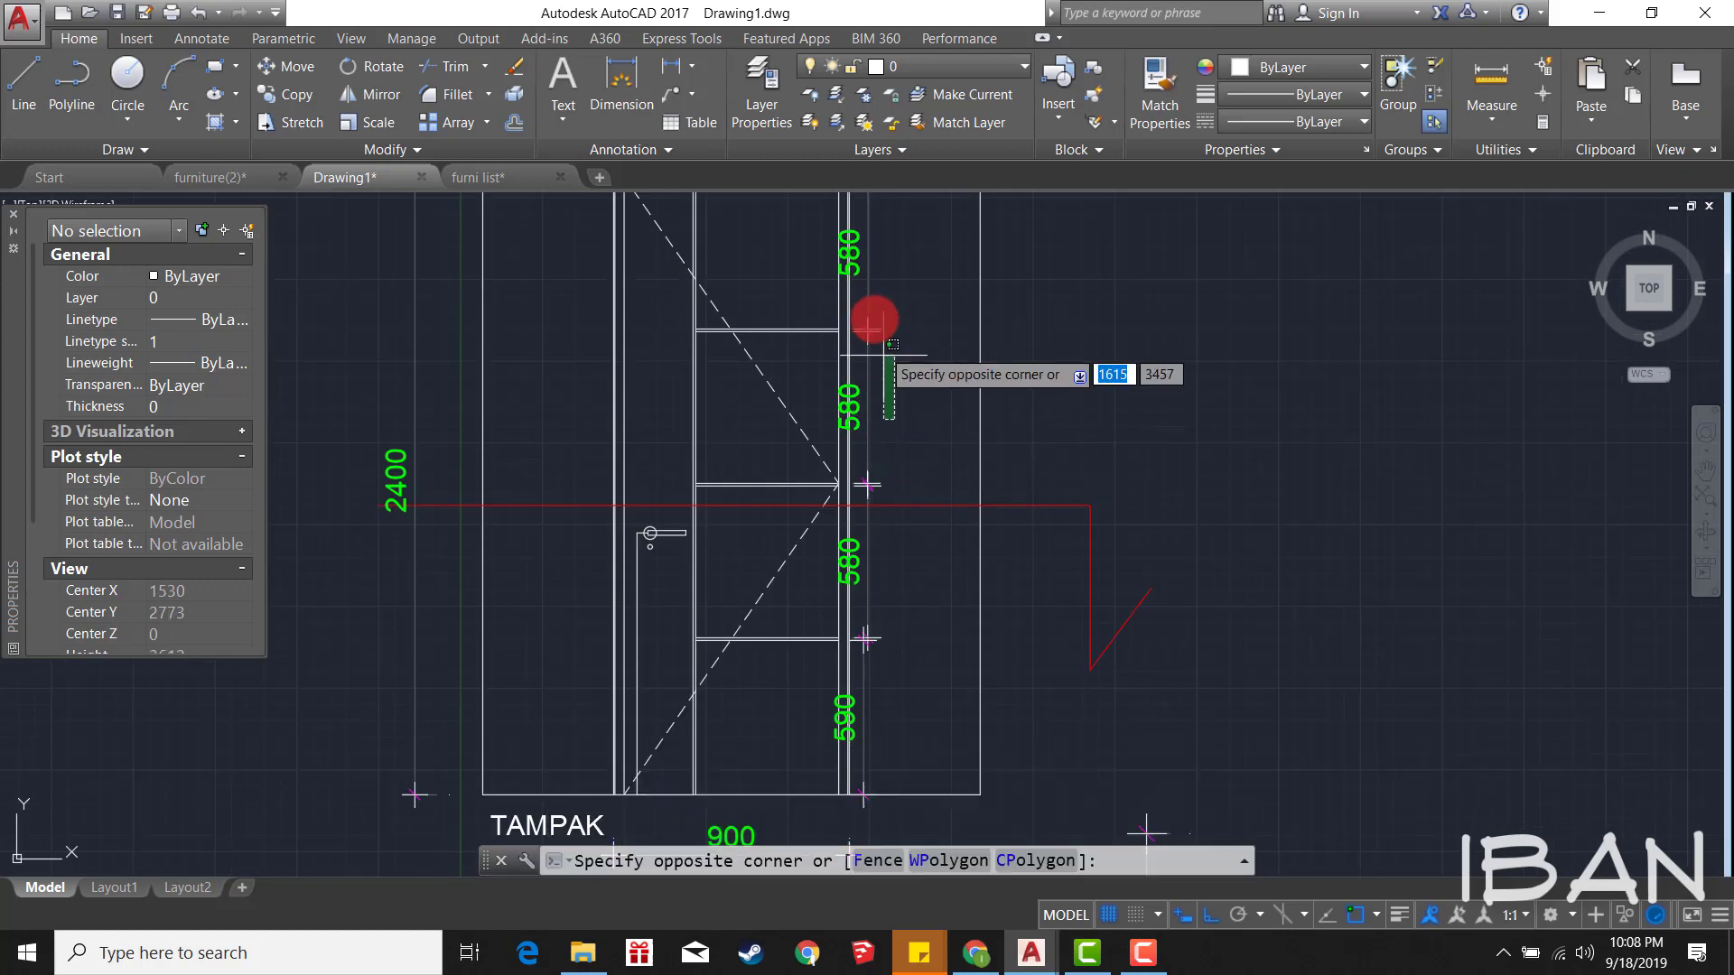
click(871, 496)
click(929, 529)
click(862, 607)
scroll(862, 607, down, 3)
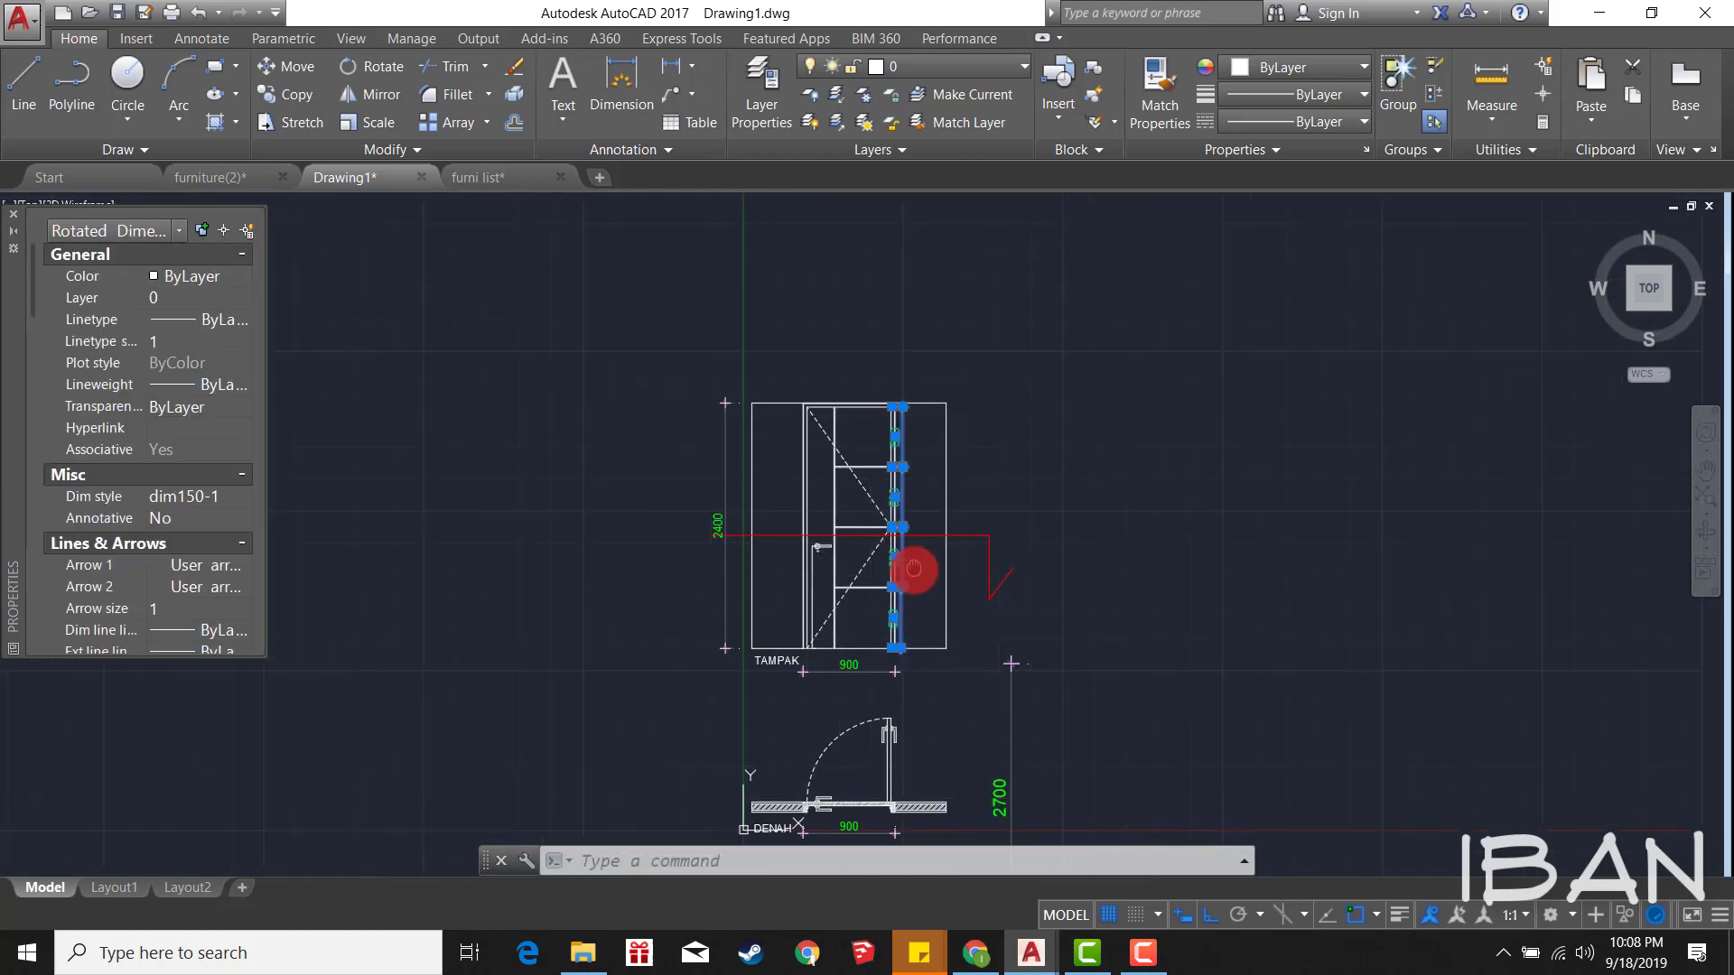
text(m)
key(Return)
click(929, 361)
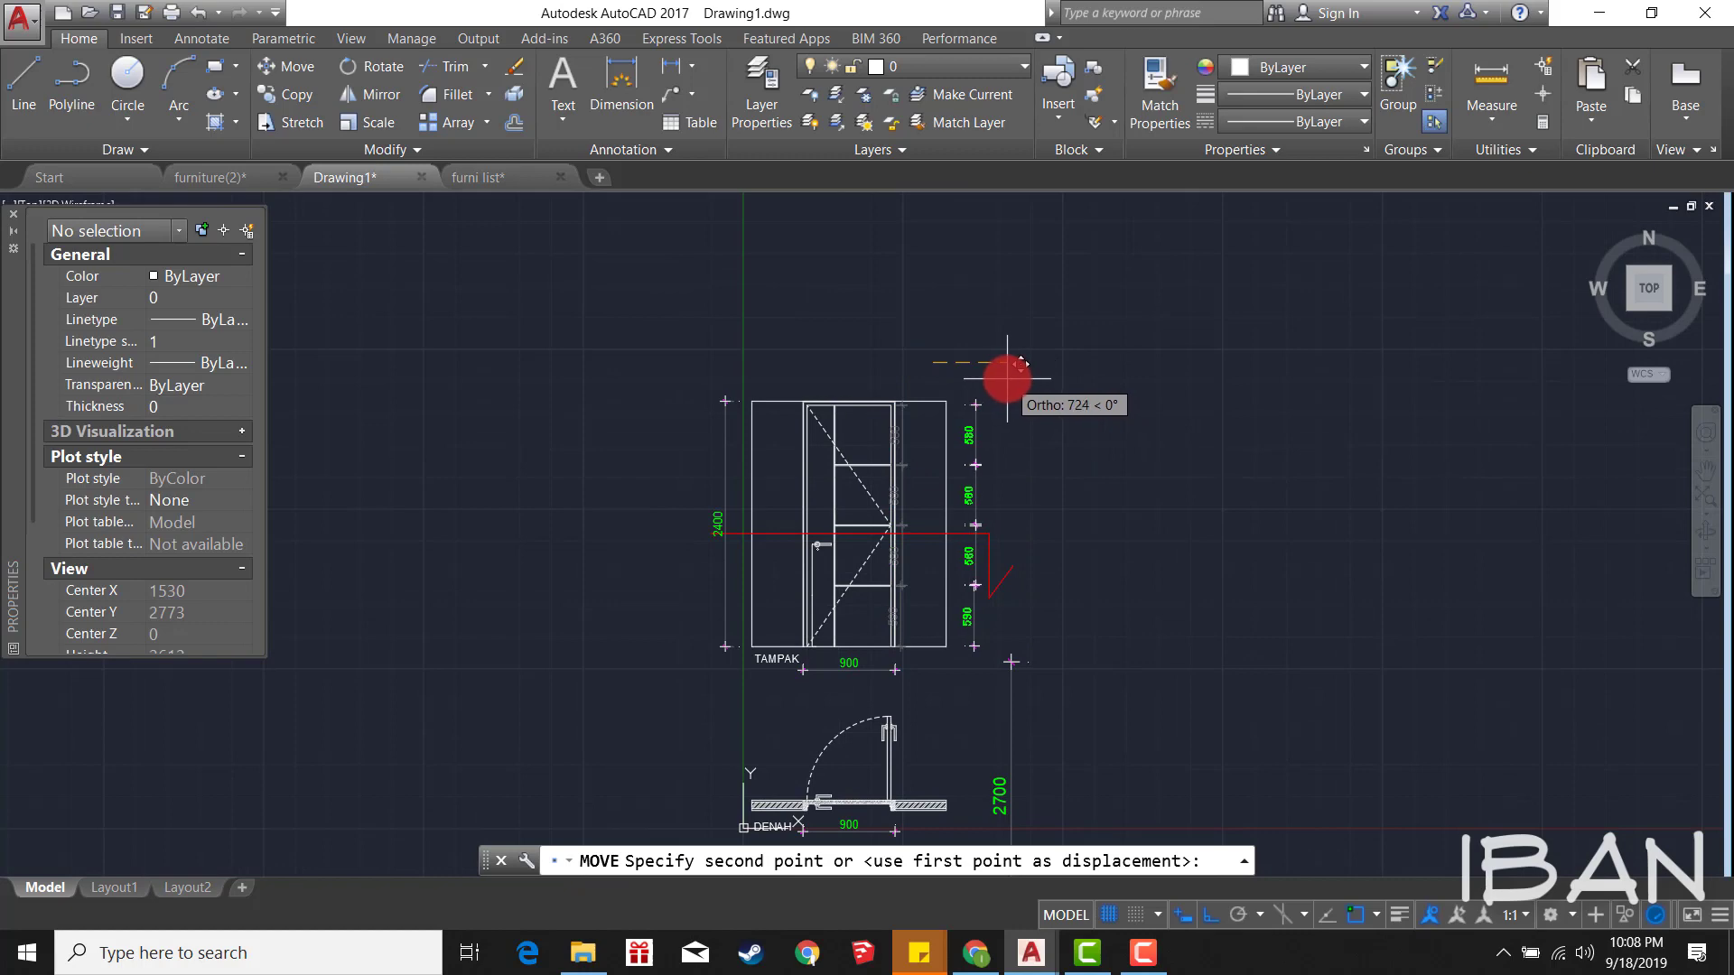
click(1007, 377)
Step: Line the 590 dimension up with the other panel dimensions and recentre the elevation
scroll(971, 578, up, 4)
click(968, 608)
click(1006, 696)
click(938, 659)
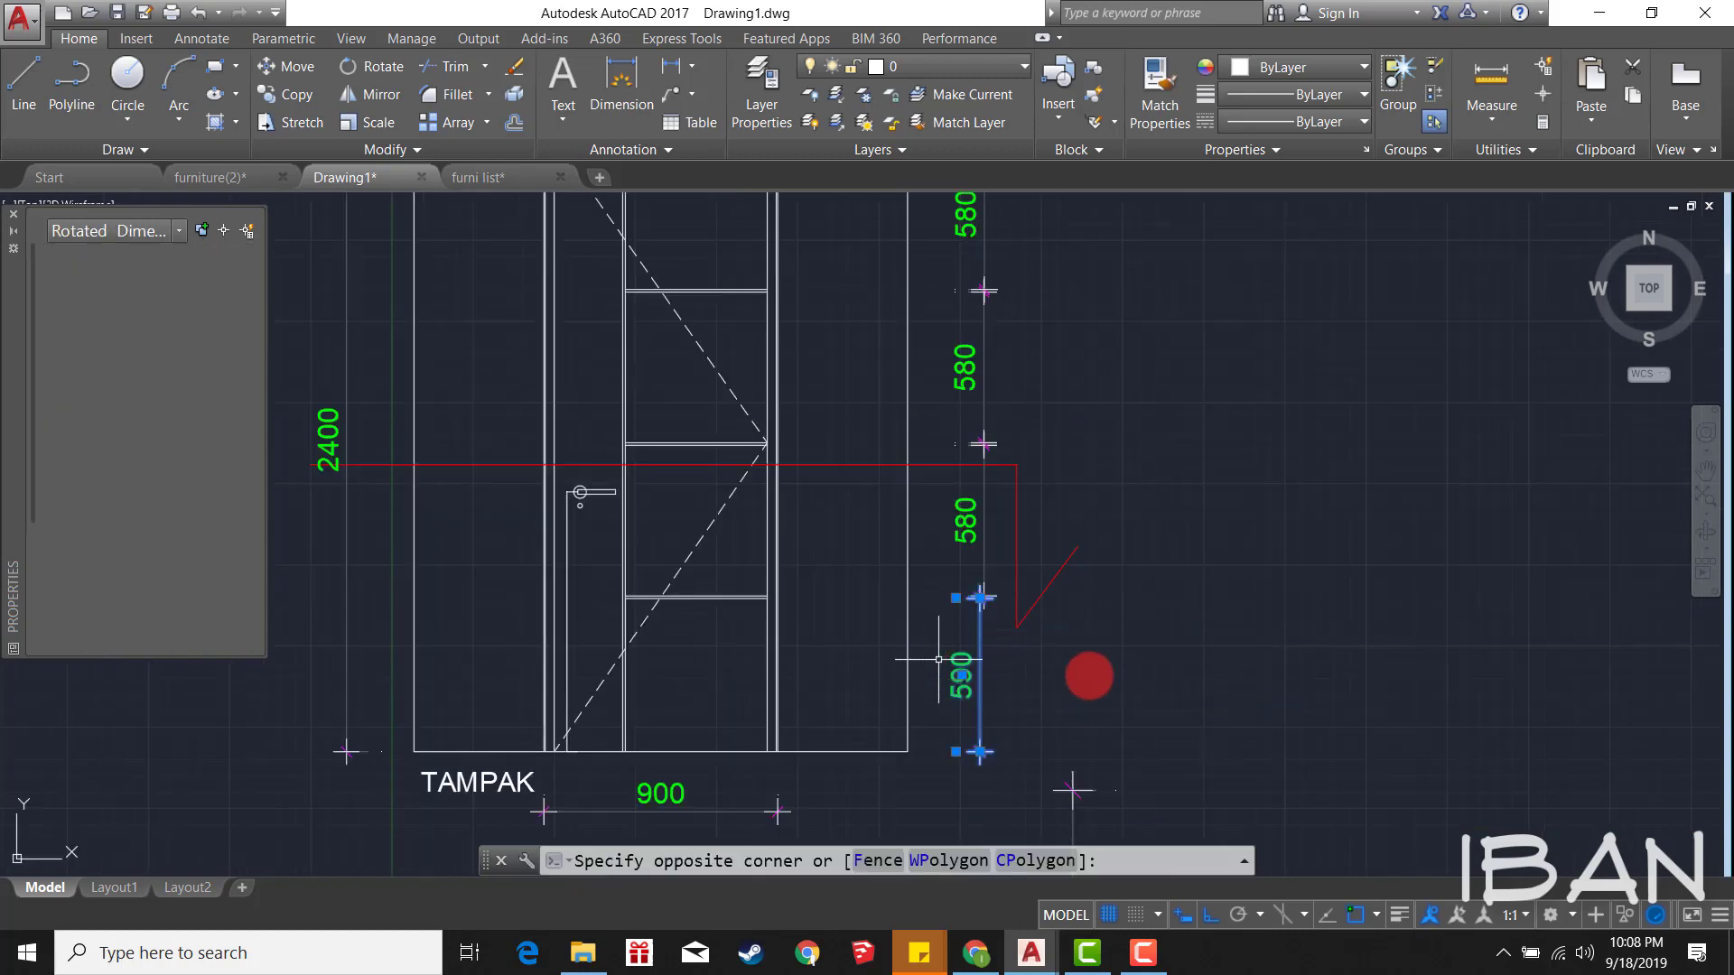
scroll(1097, 677, up, 4)
text(m)
key(Return)
click(949, 639)
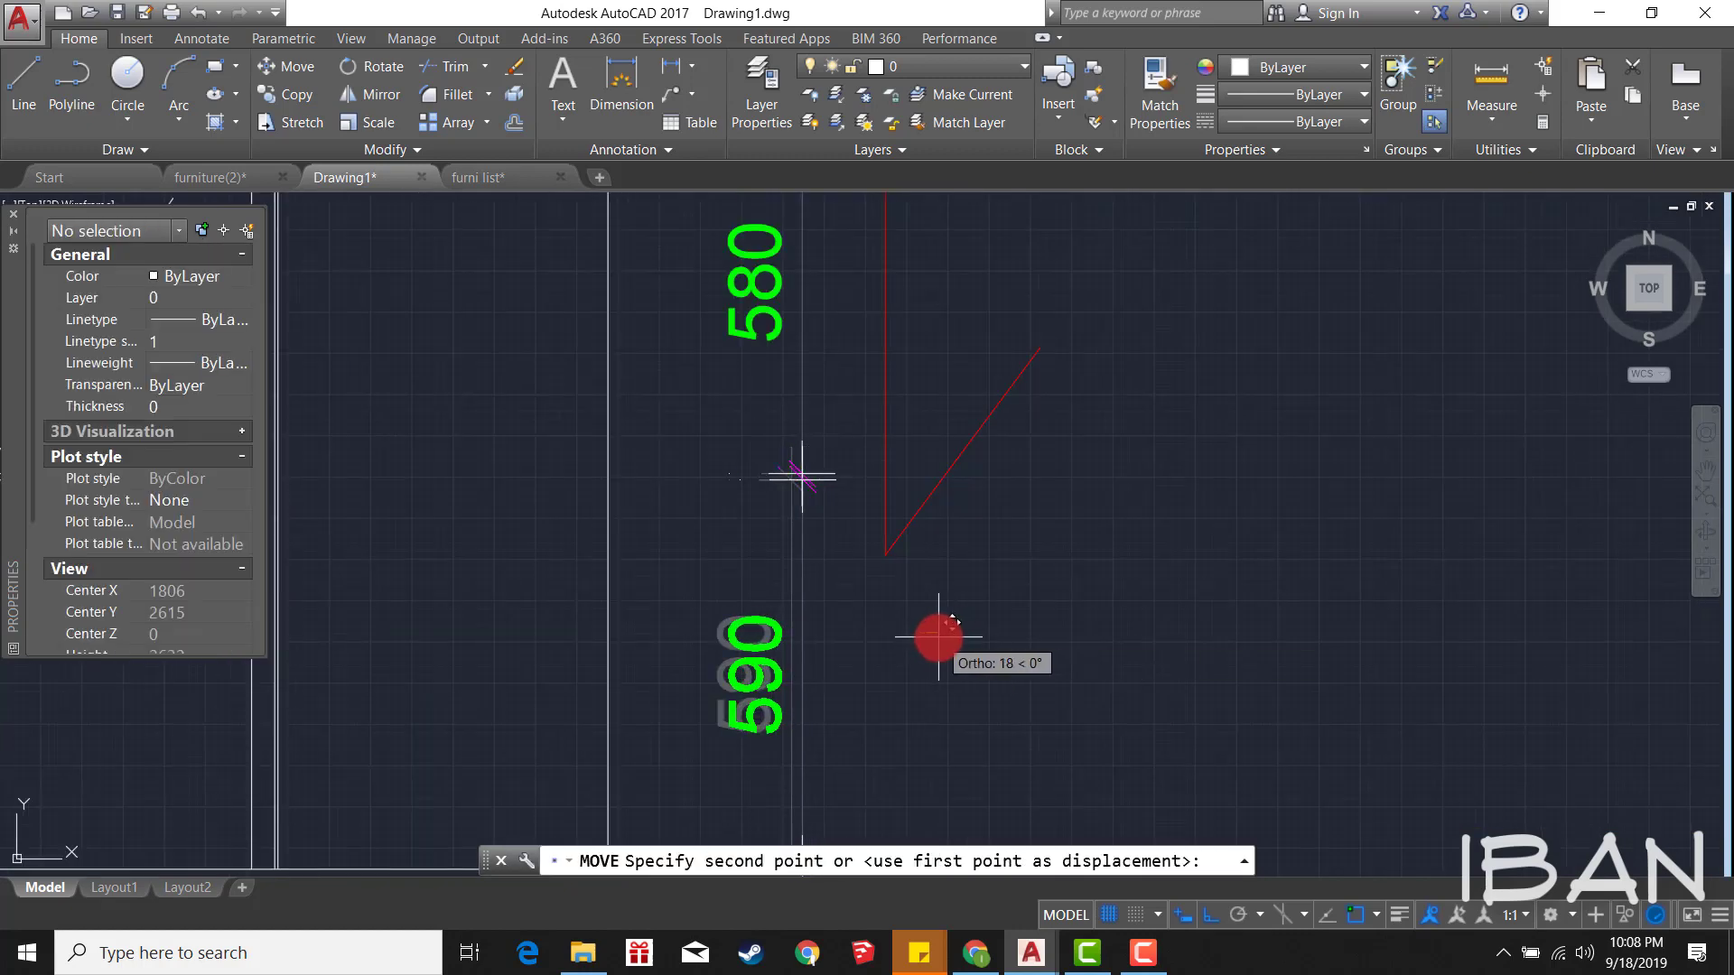
click(939, 637)
scroll(867, 620, down, 5)
scroll(840, 433, up, 3)
scroll(882, 480, down, 3)
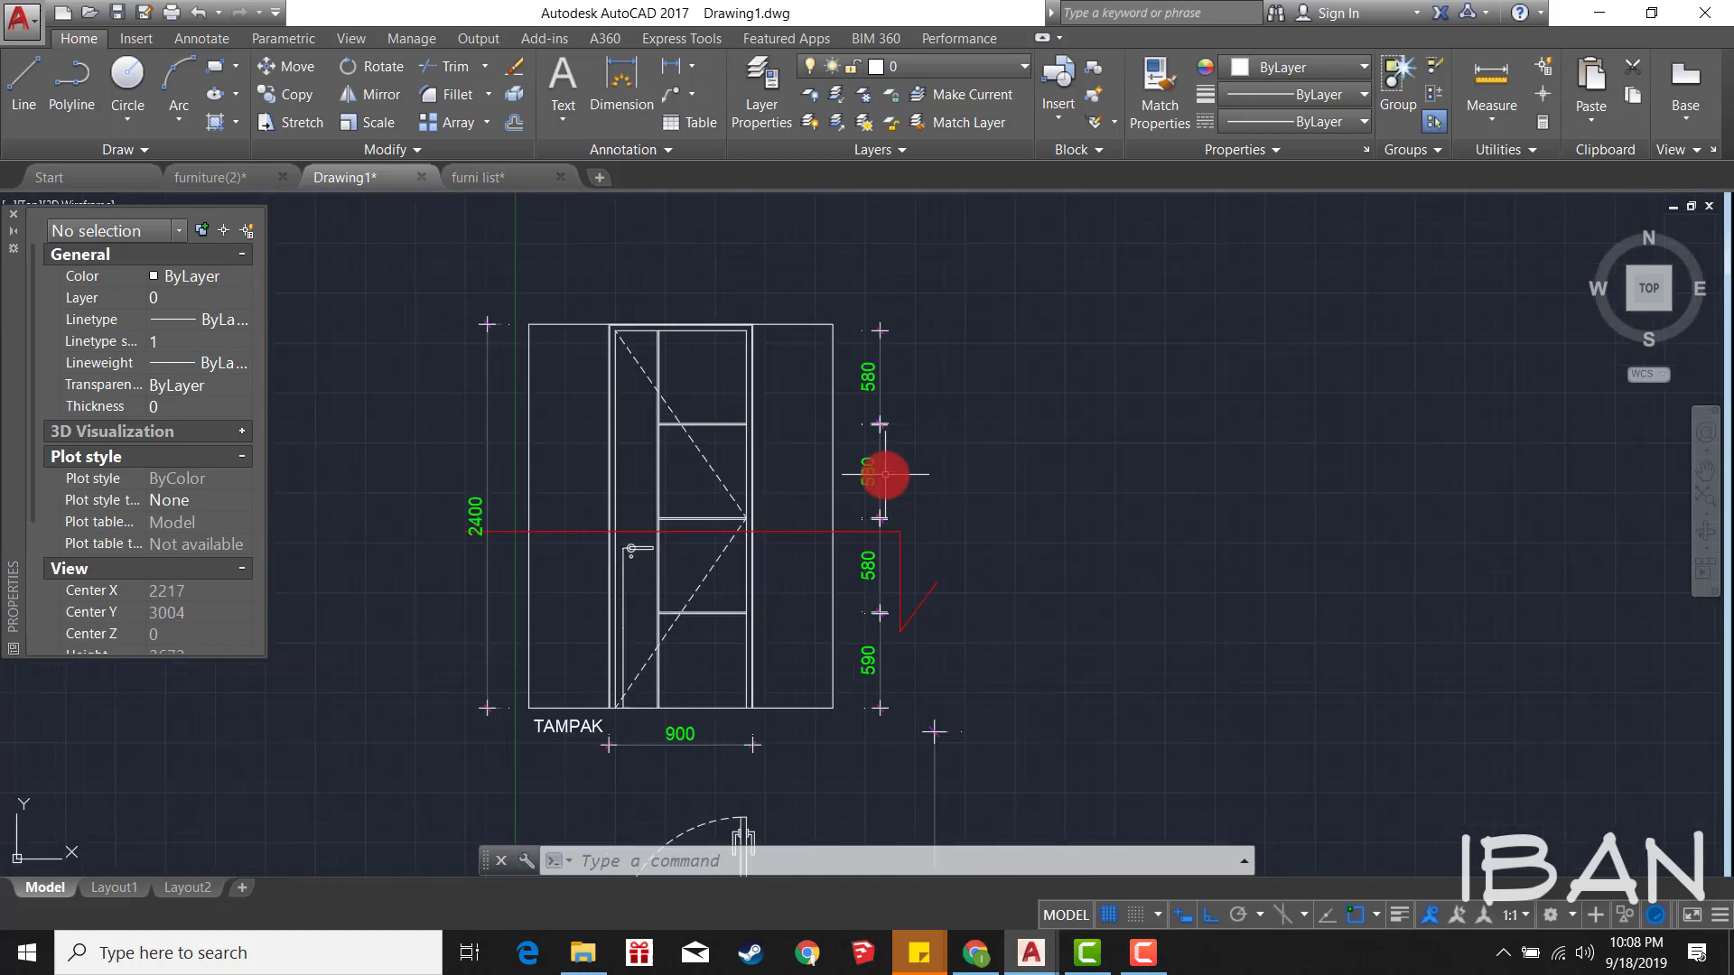
scroll(885, 474, down, 3)
scroll(836, 457, up, 3)
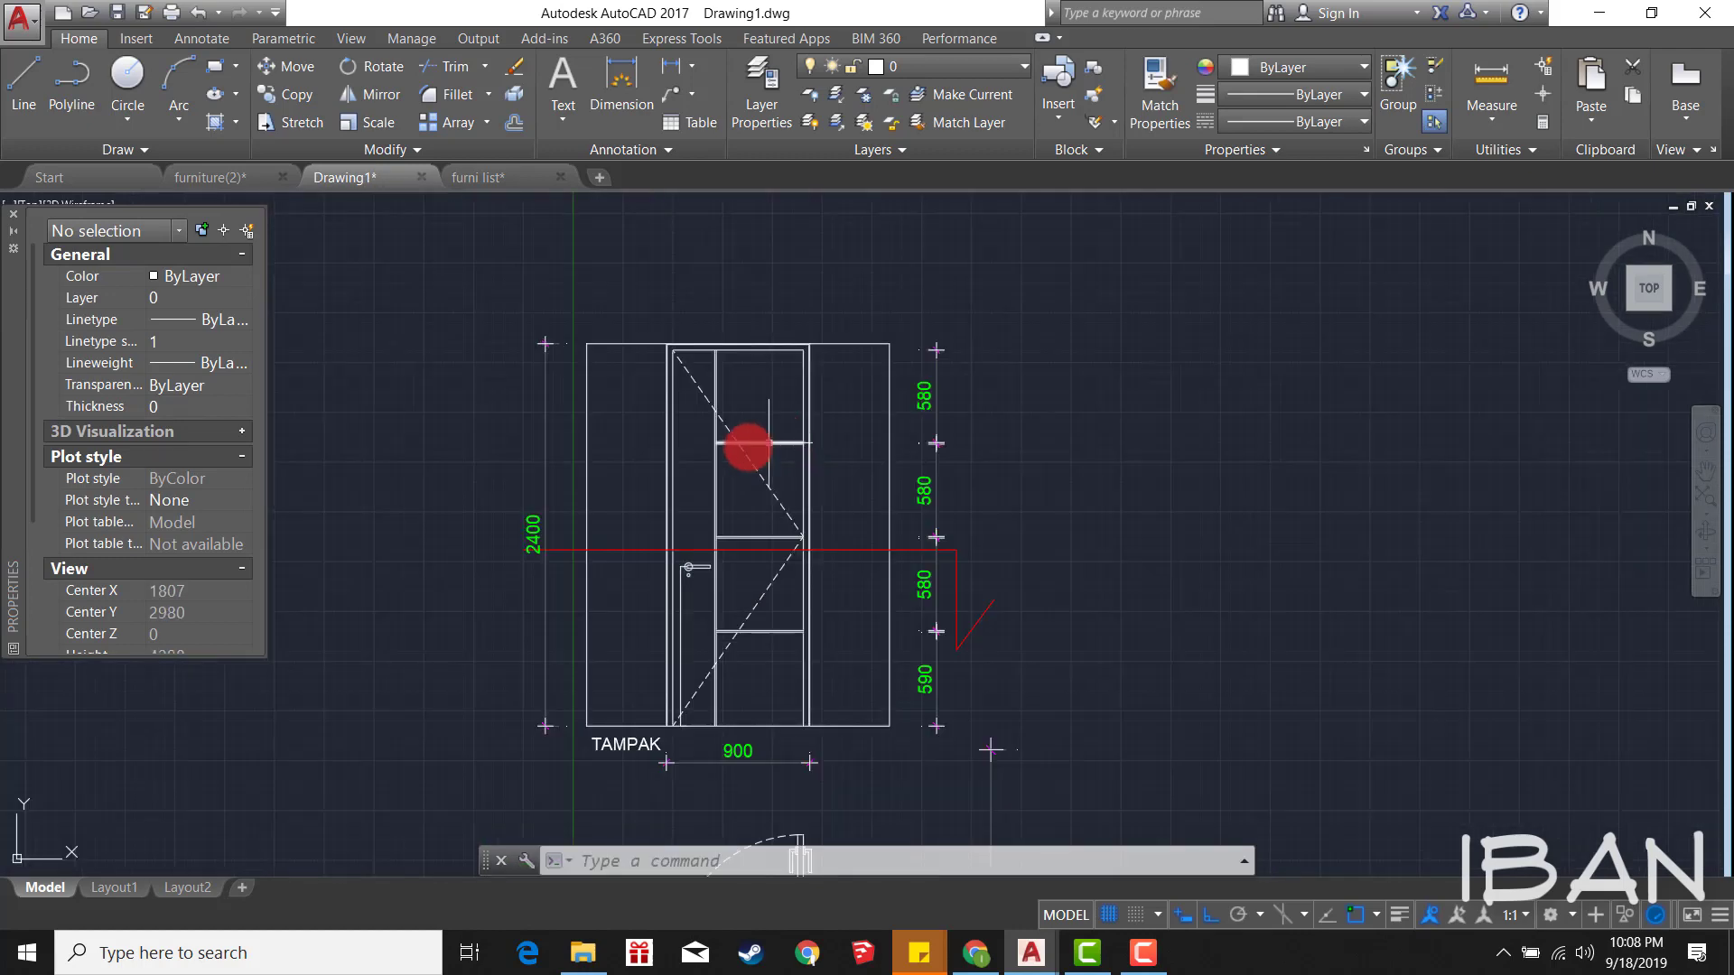
middle_drag(747, 445, 882, 415)
Step: Make the handle-height dimension green by matching it to the 2400 dimension
scroll(813, 506, up, 2)
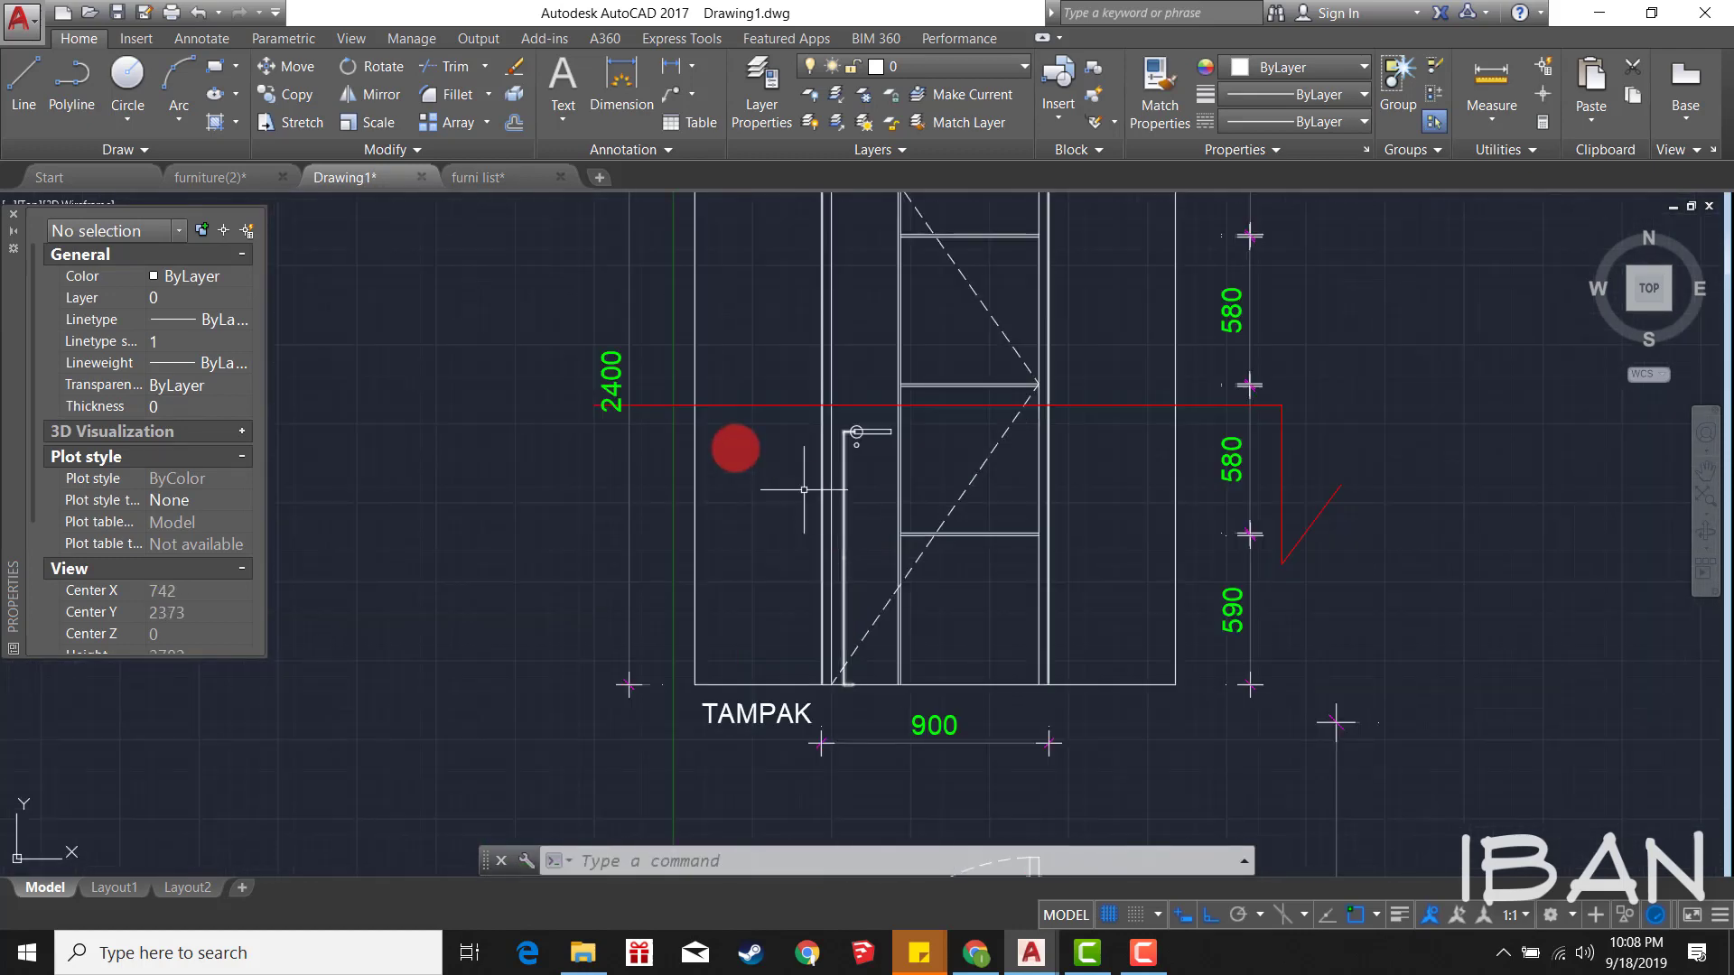
text(ma)
key(space)
click(623, 372)
click(843, 488)
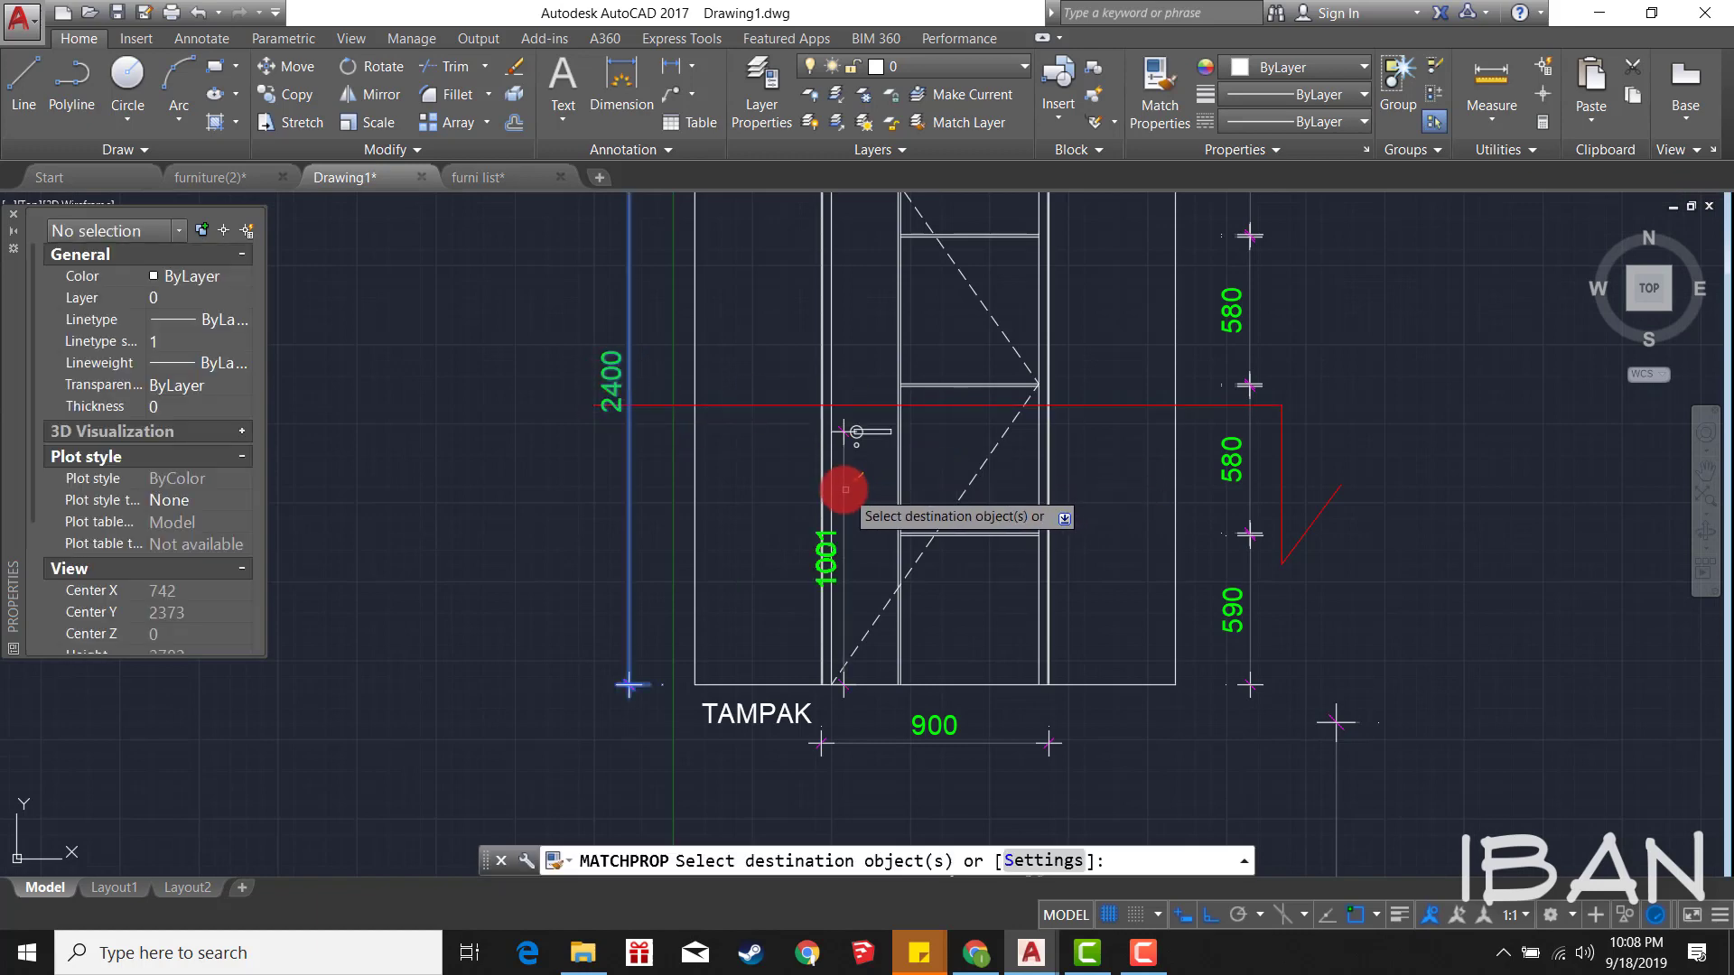
key(Return)
click(858, 411)
Step: Move the handle dimension left and grip-stretch it to read 1000
text(m)
key(space)
click(851, 374)
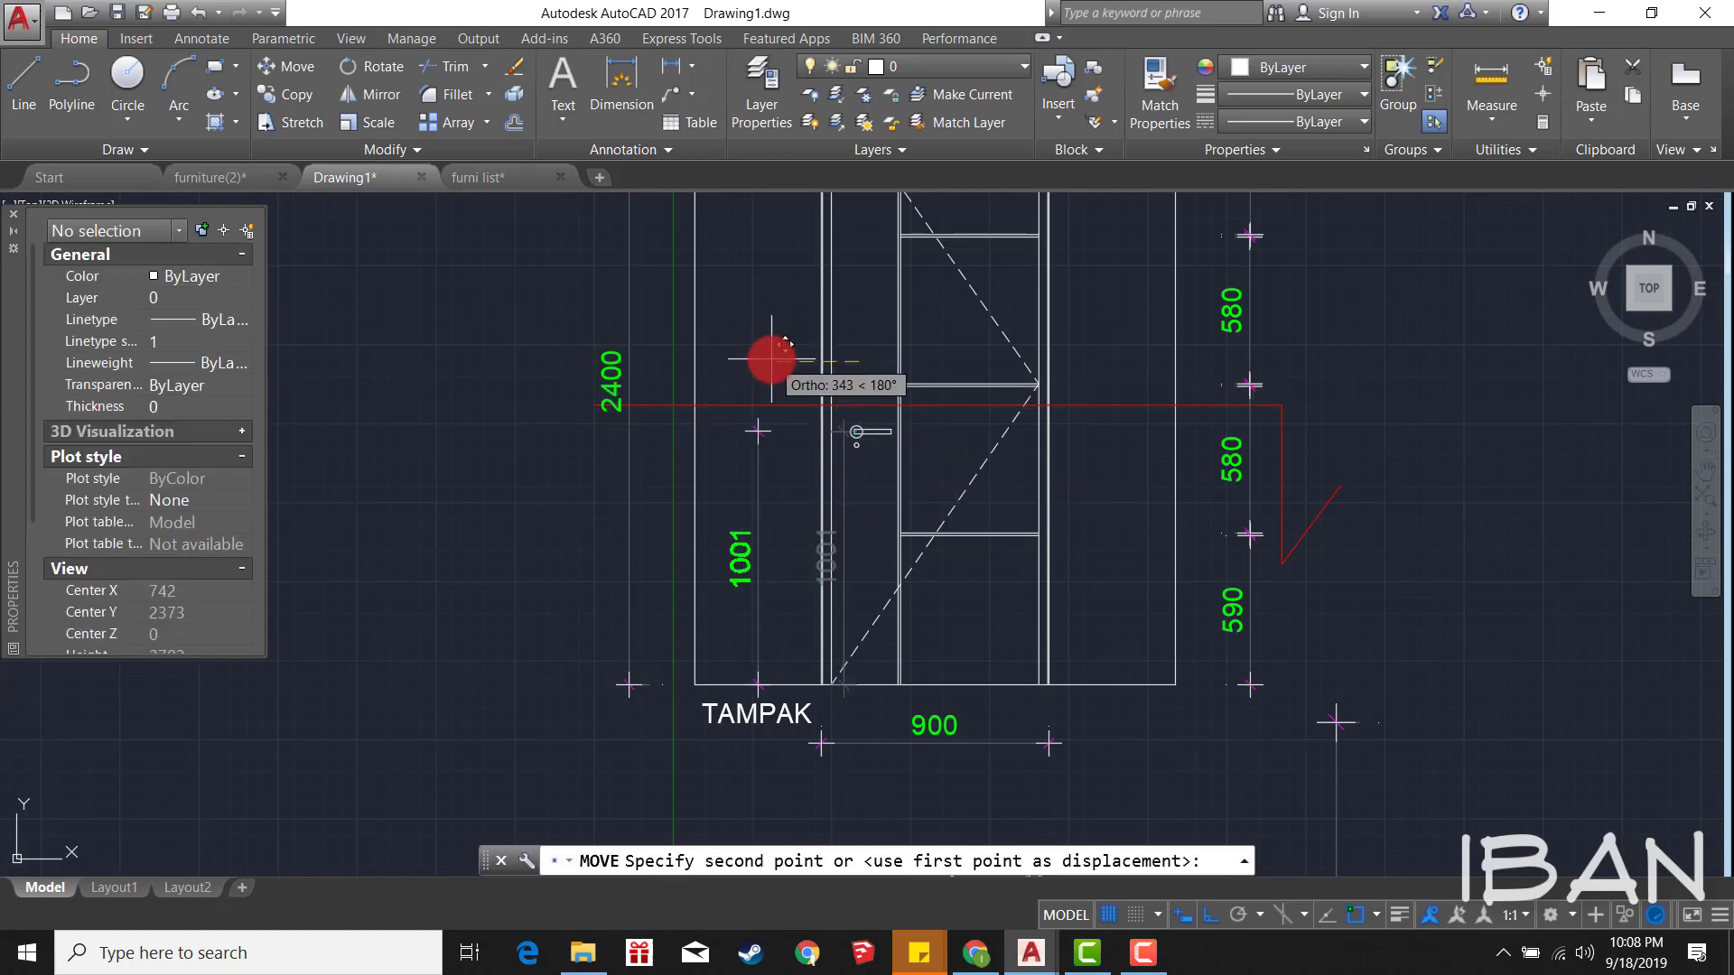
click(774, 375)
click(795, 452)
scroll(817, 431, up, 1)
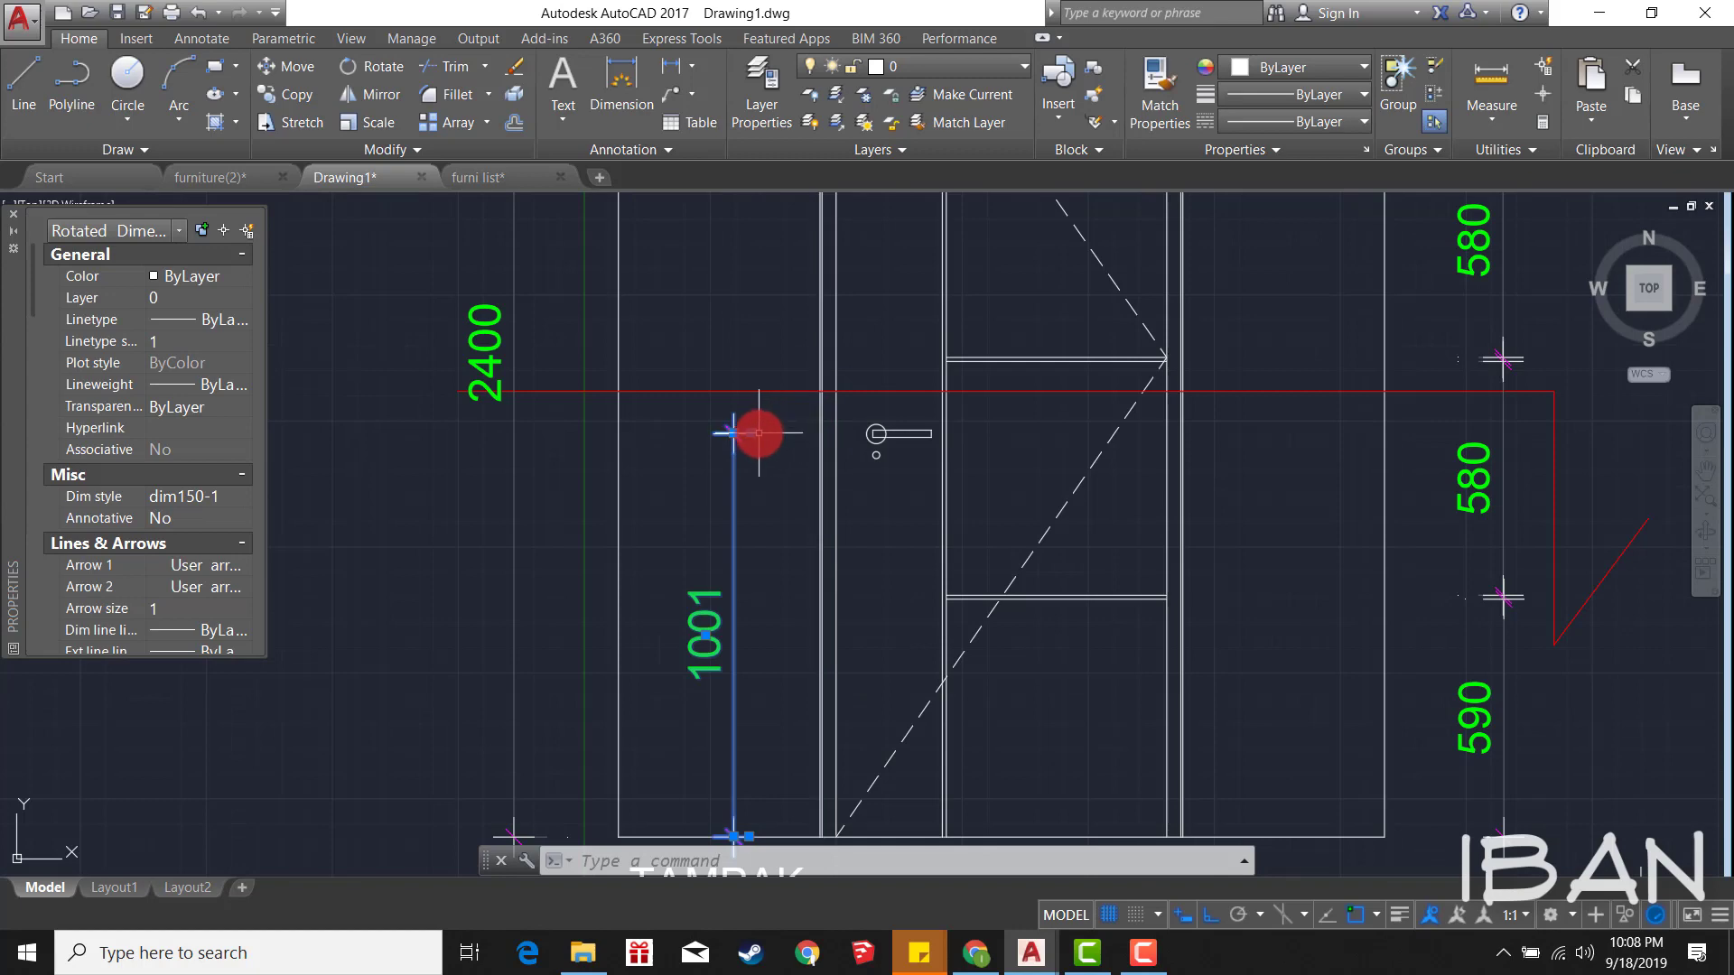
click(758, 433)
click(764, 504)
scroll(764, 504, down, 2)
scroll(764, 504, down, 1)
key(Escape)
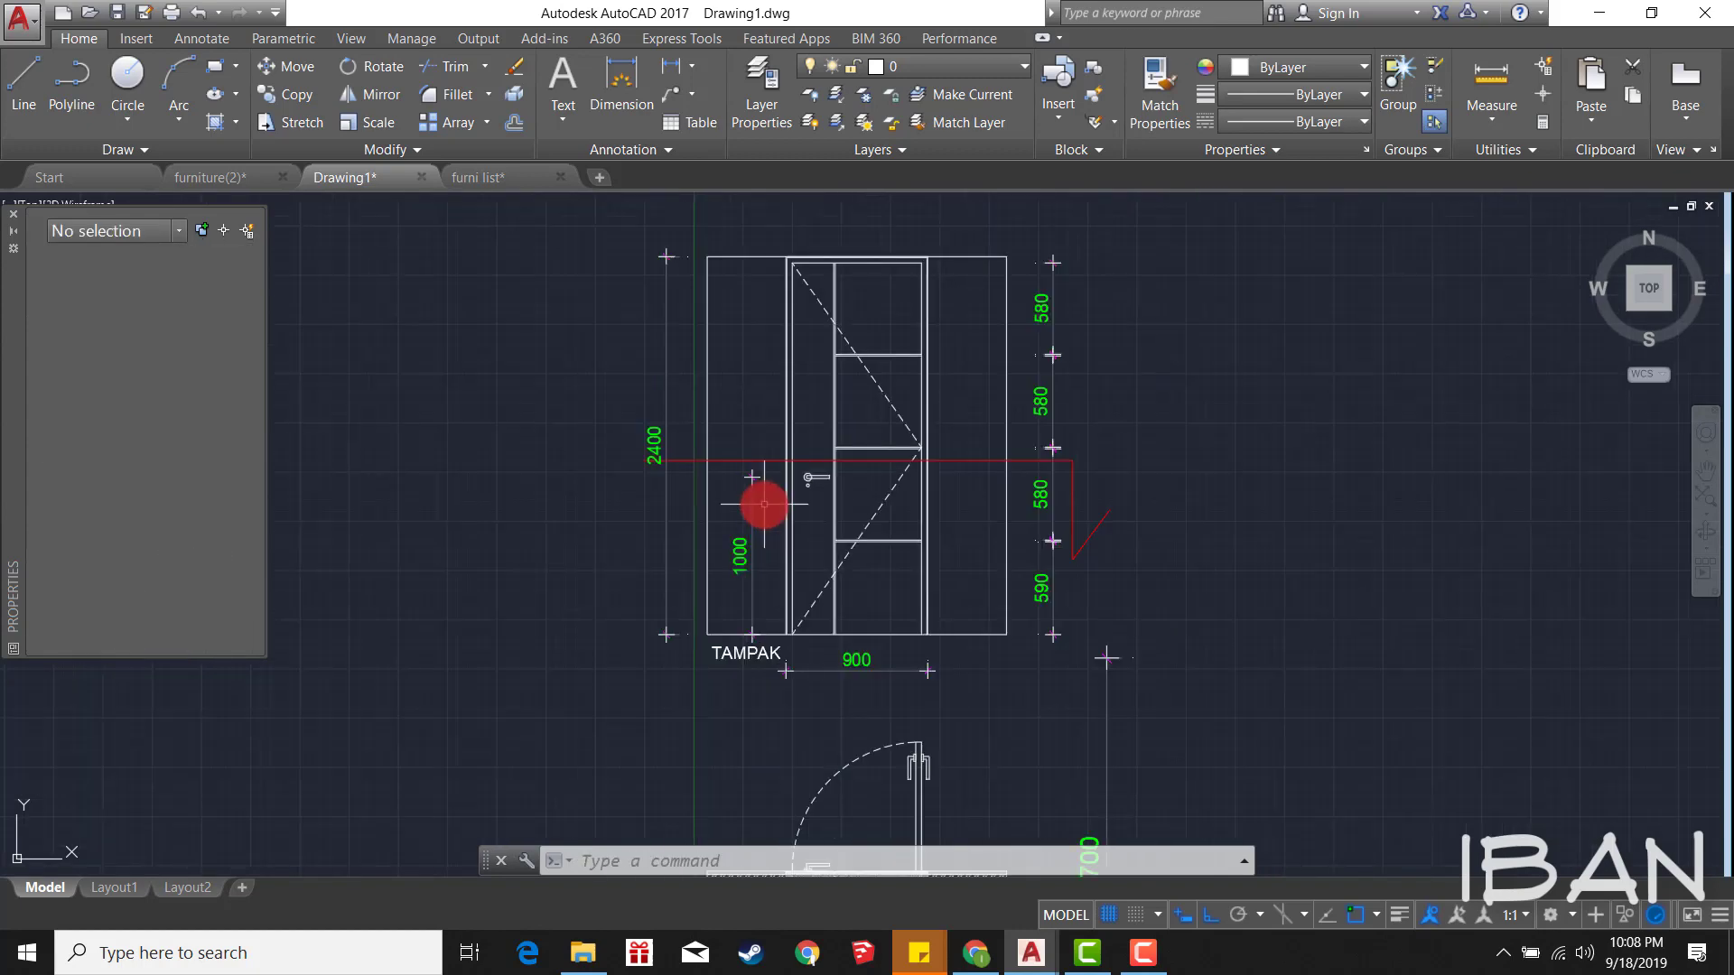
Step: Pan to show the elevation and plan together
scroll(860, 437, down, 2)
mouse_move(860, 437)
middle_down()
mouse_move(898, 552)
mouse_move(913, 488)
middle_up()
scroll(859, 639, up, 7)
scroll(811, 638, up, 1)
text(diml)
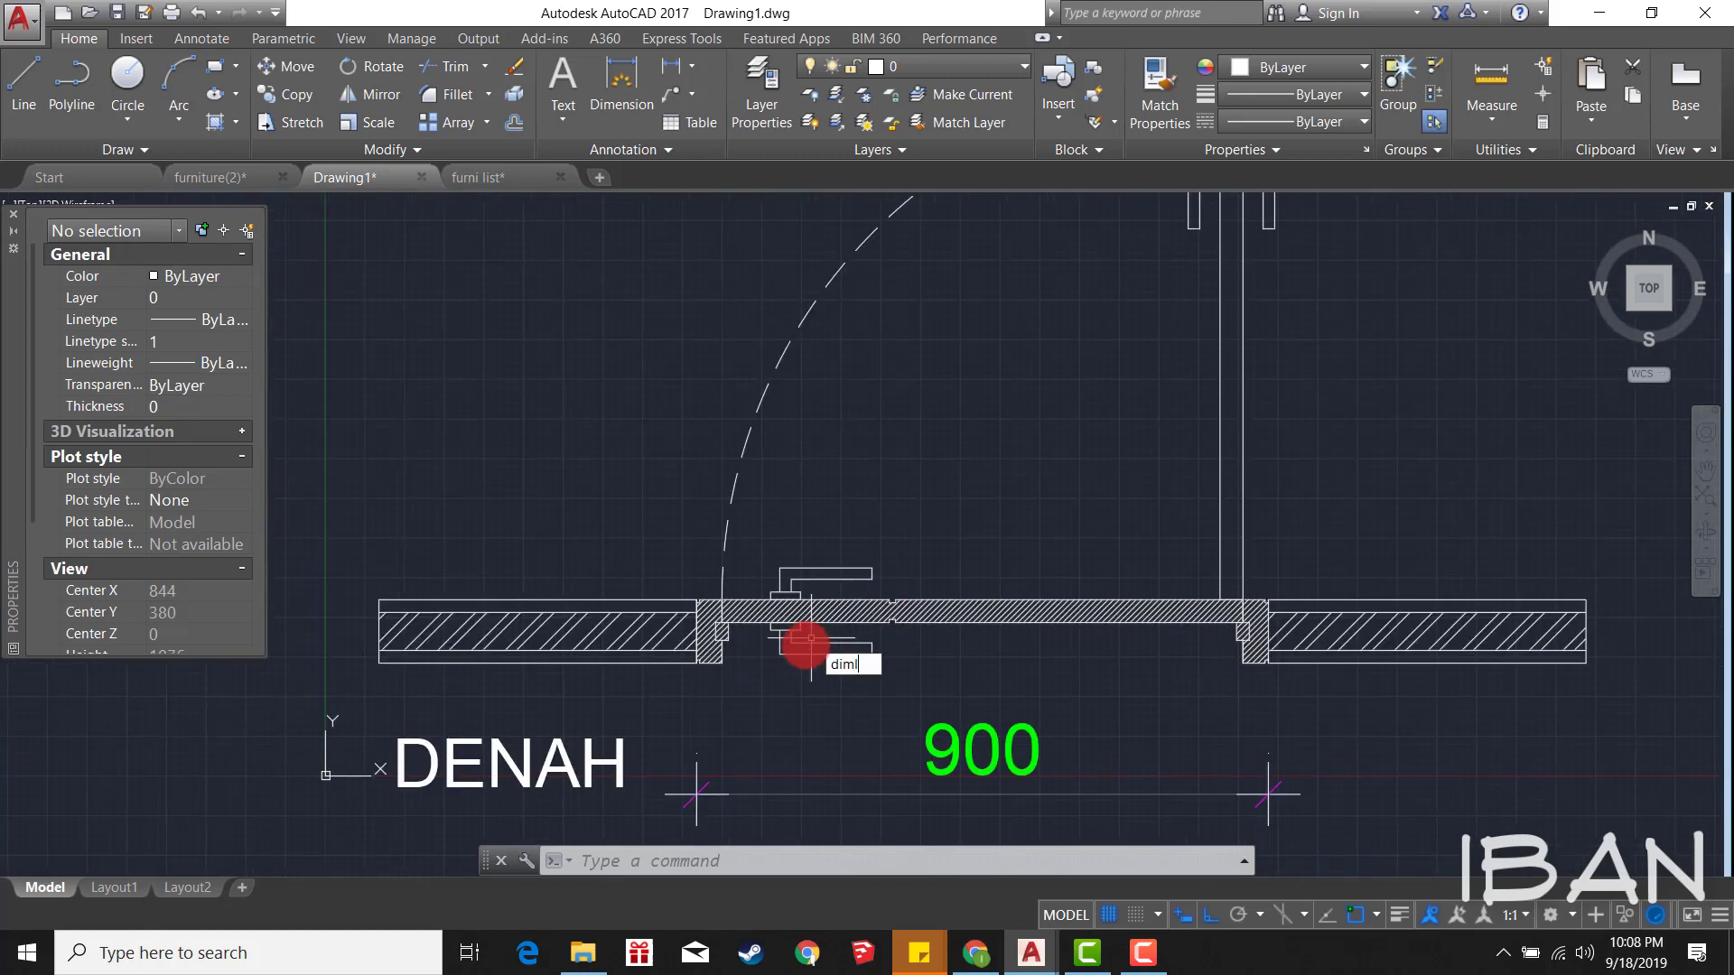
key(Escape)
Step: Select and then deselect the 2700 dimension with elevation and plan in view
scroll(795, 639, down, 8)
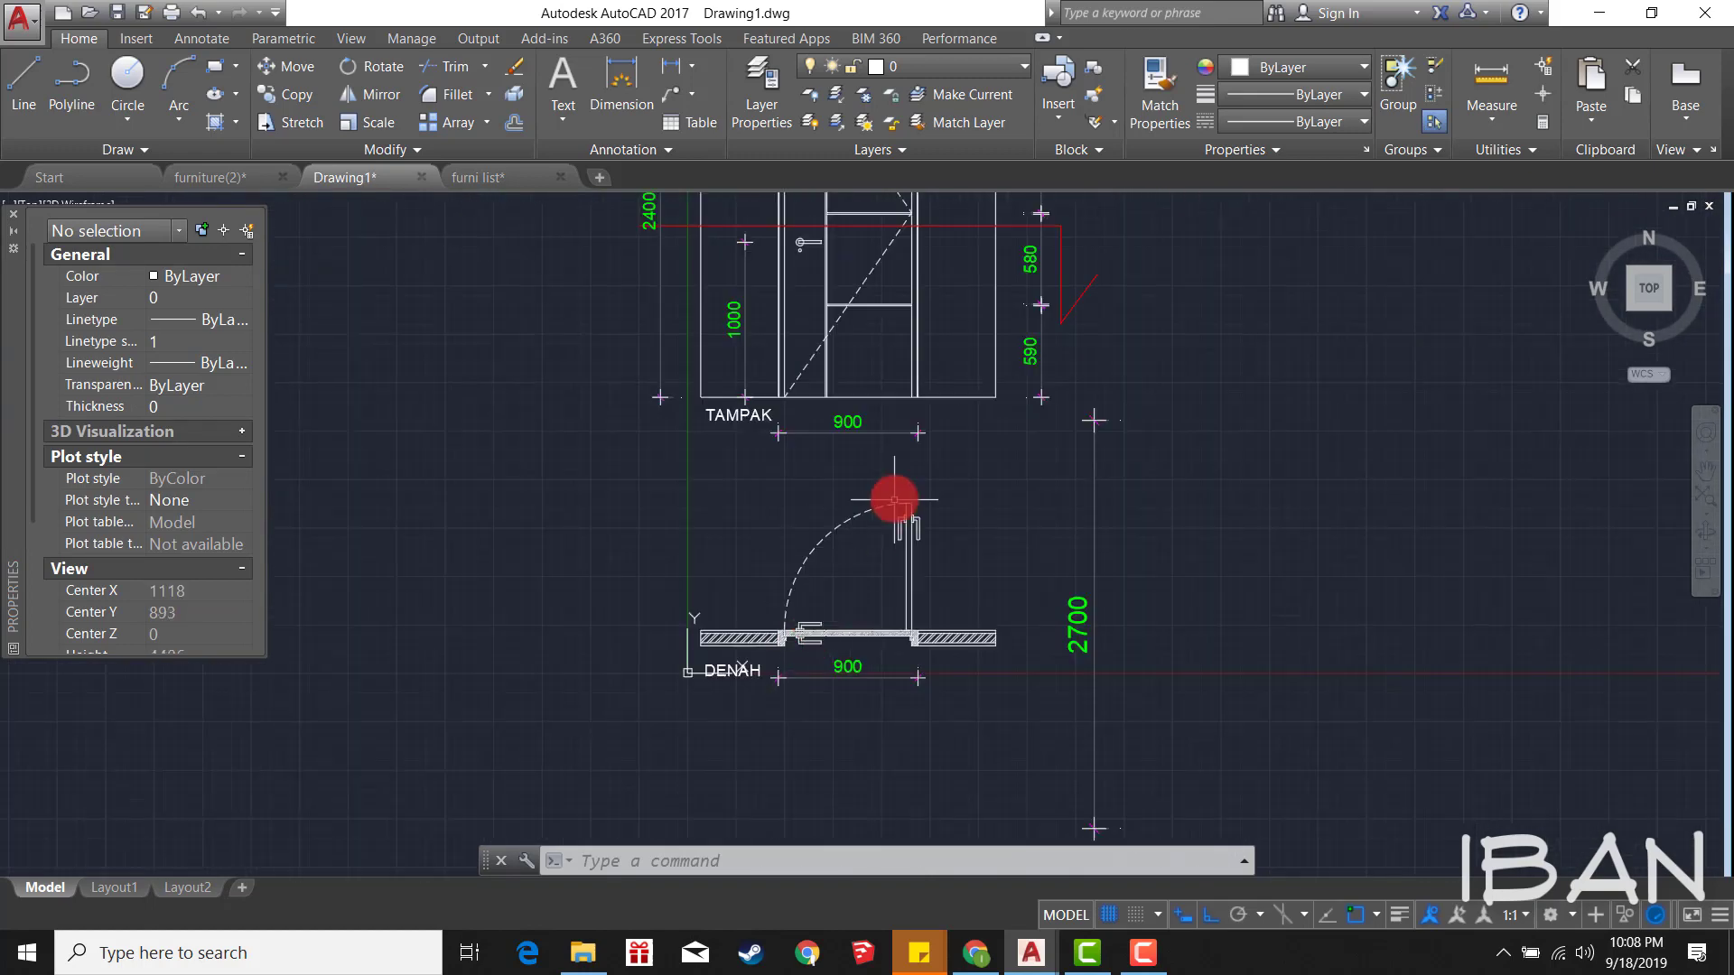
middle_drag(892, 492, 892, 600)
click(1121, 672)
click(1027, 599)
click(994, 569)
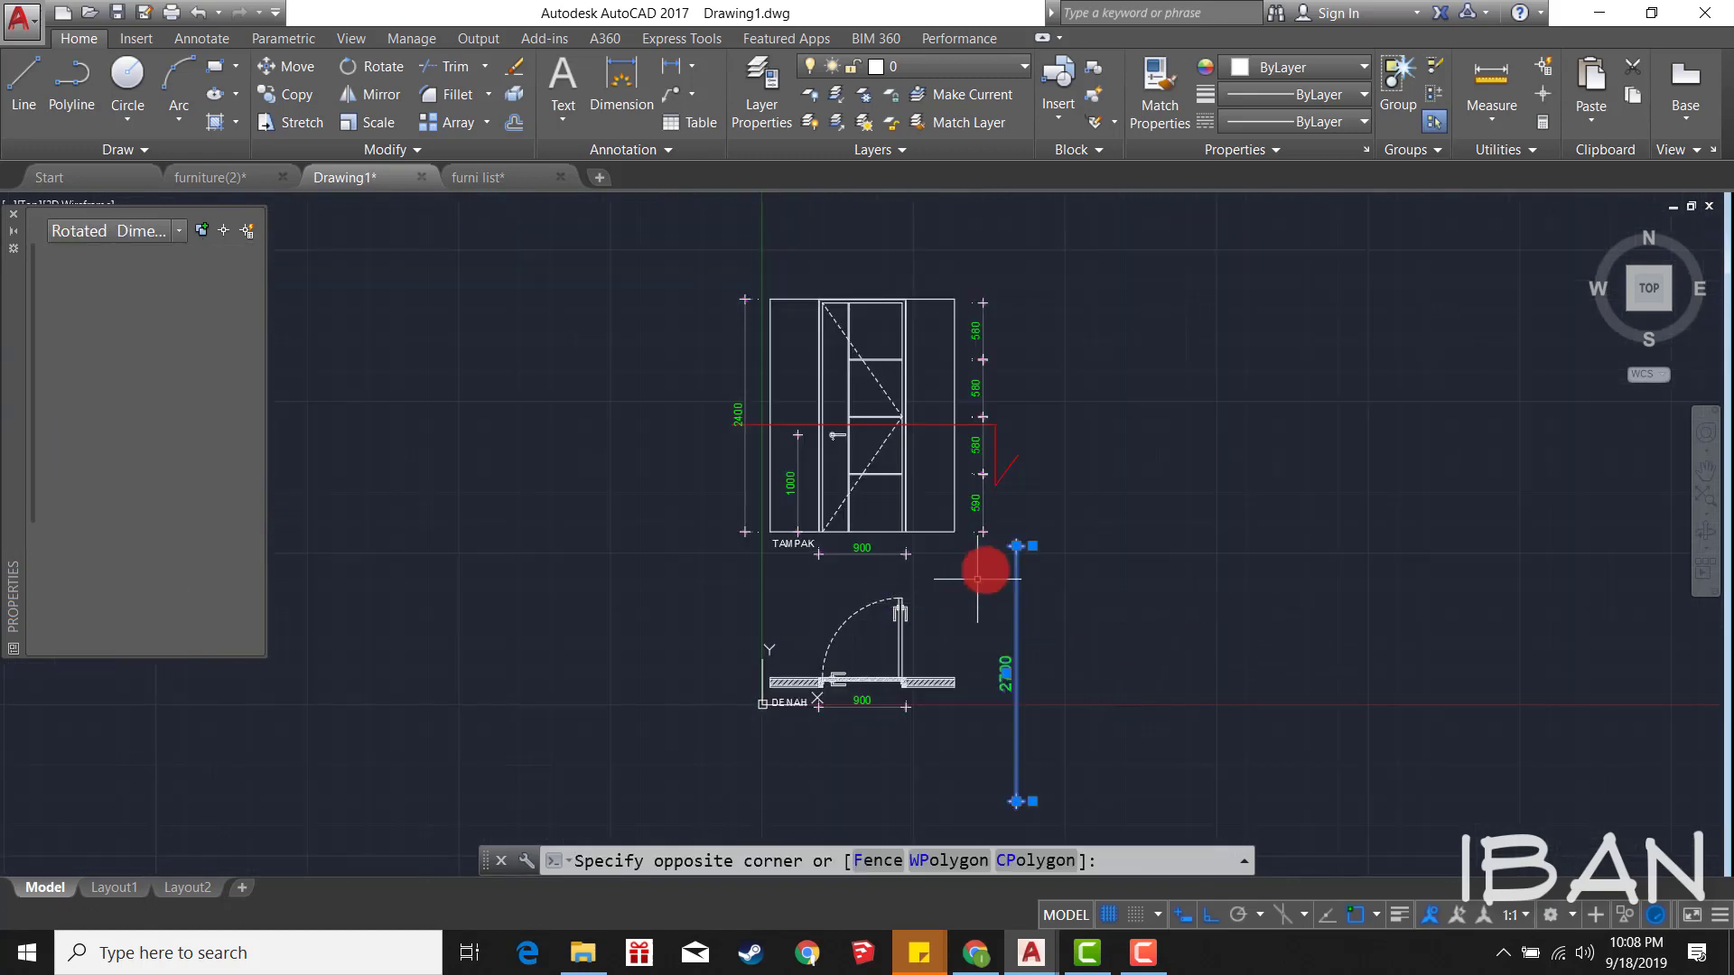
key(Escape)
scroll(1023, 486, up, 2)
Step: Move the three red section-cut lines slightly lower across the elevation
click(1023, 486)
click(999, 398)
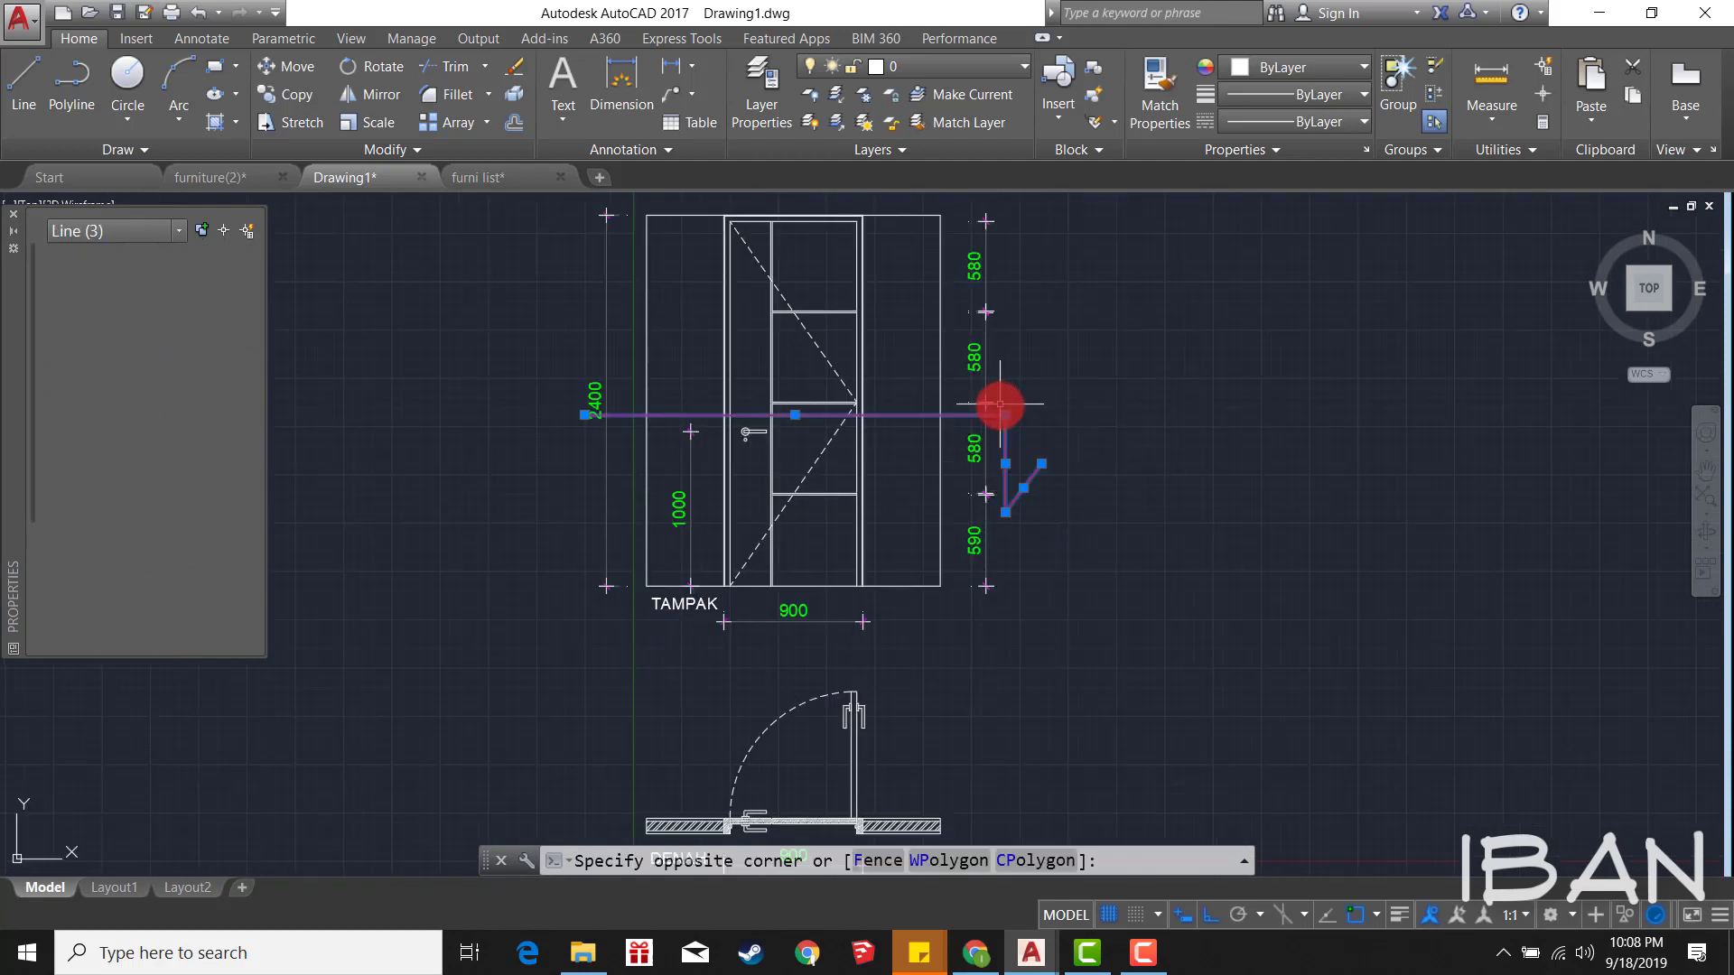
text(m)
key(Return)
click(1180, 442)
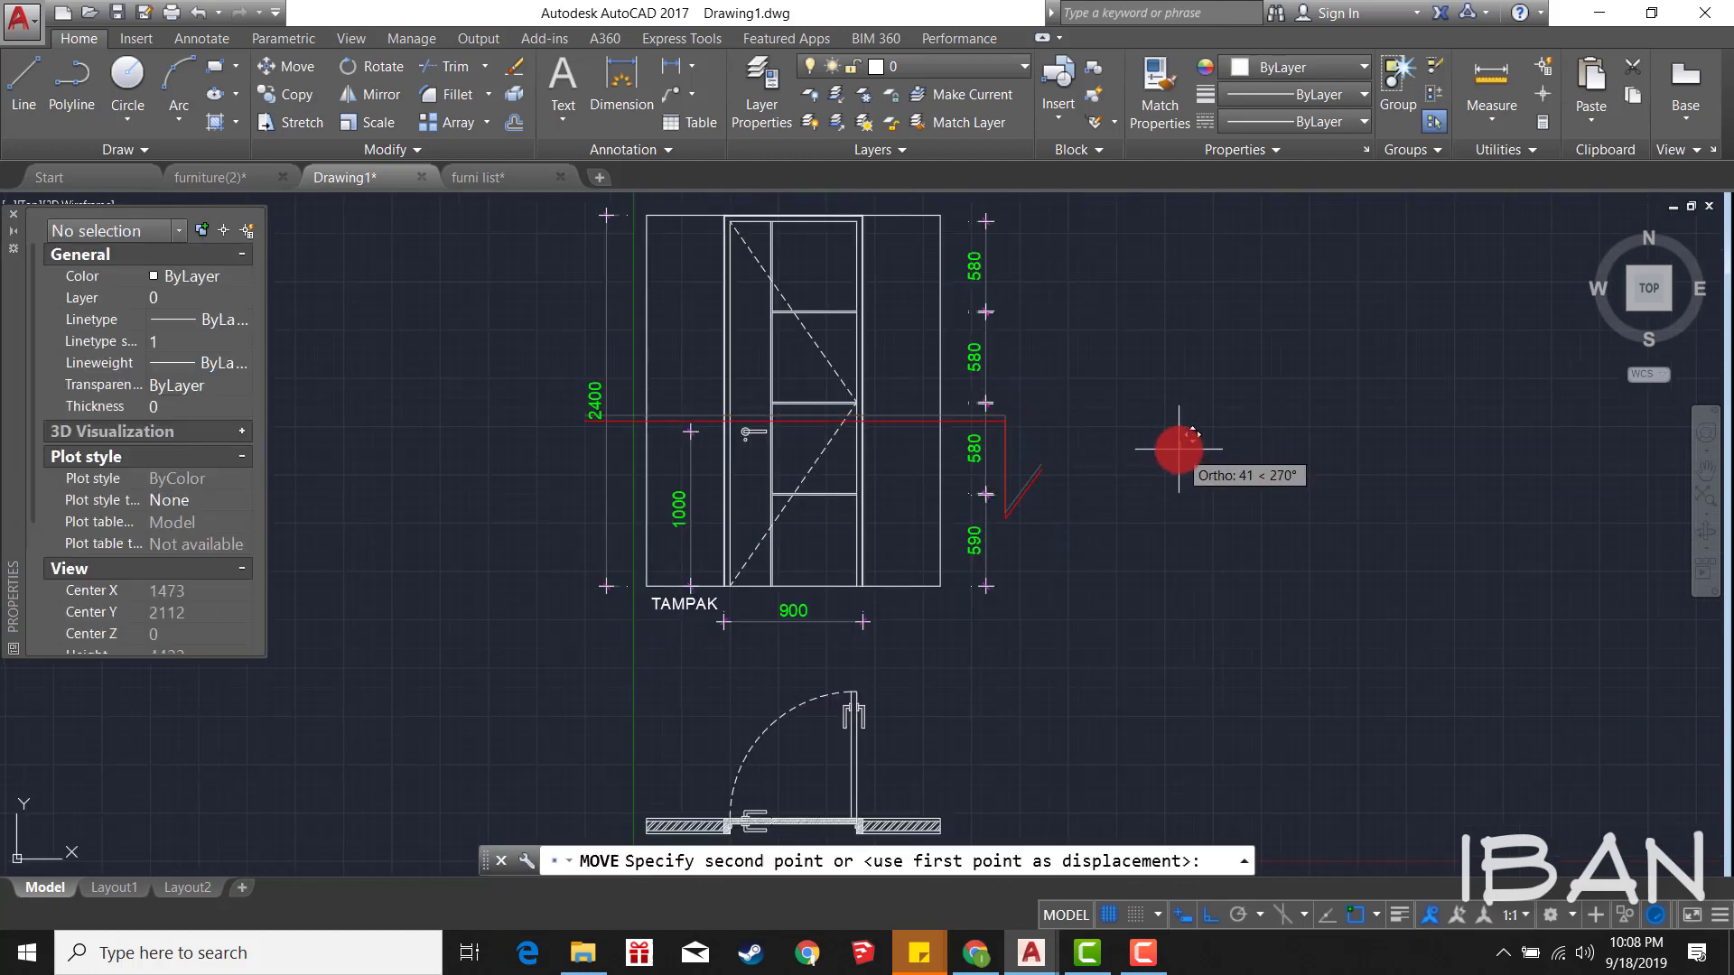
click(1179, 449)
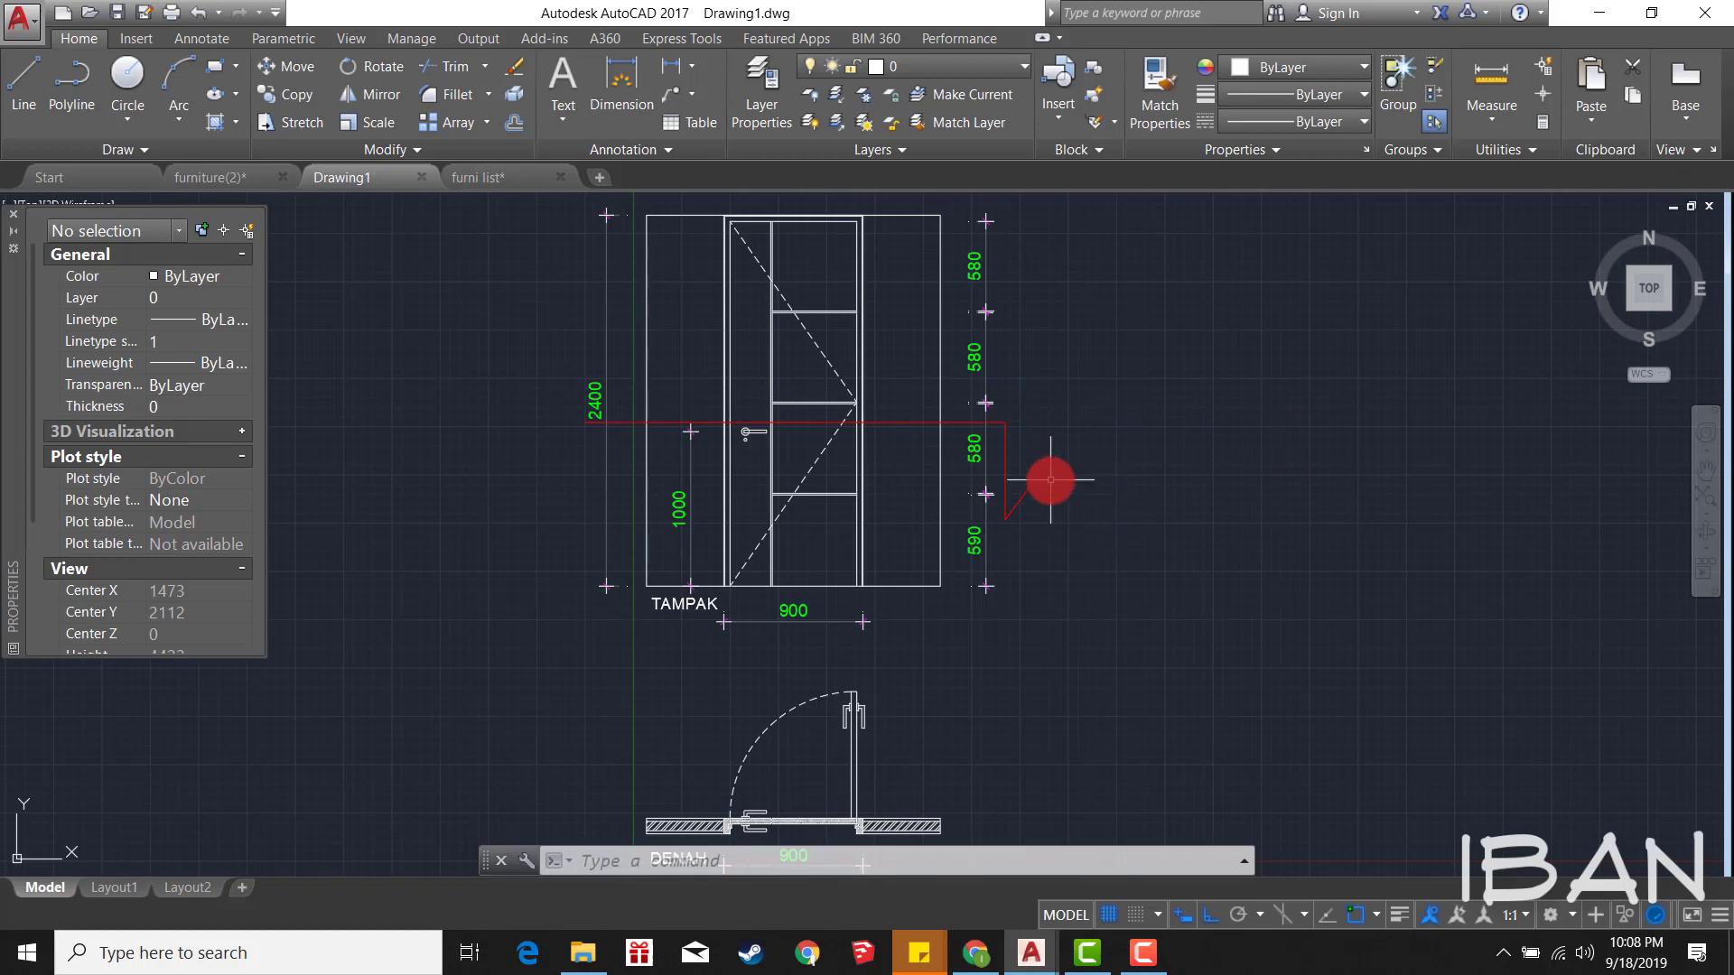
scroll(1050, 480, down, 2)
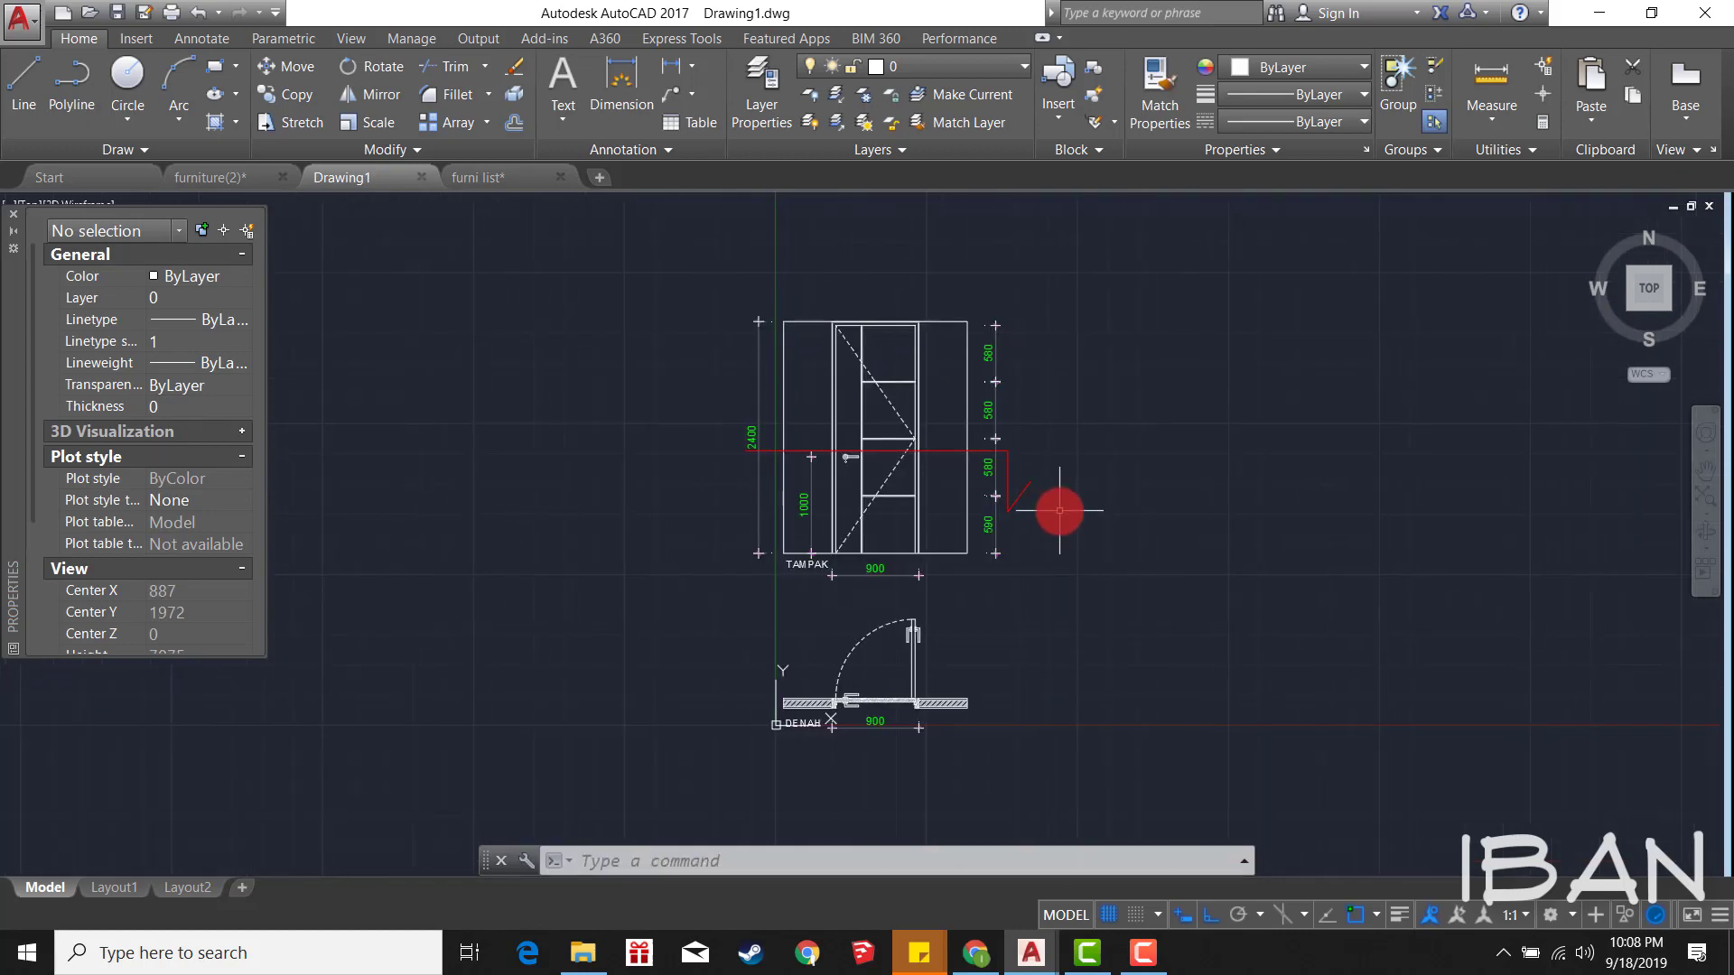